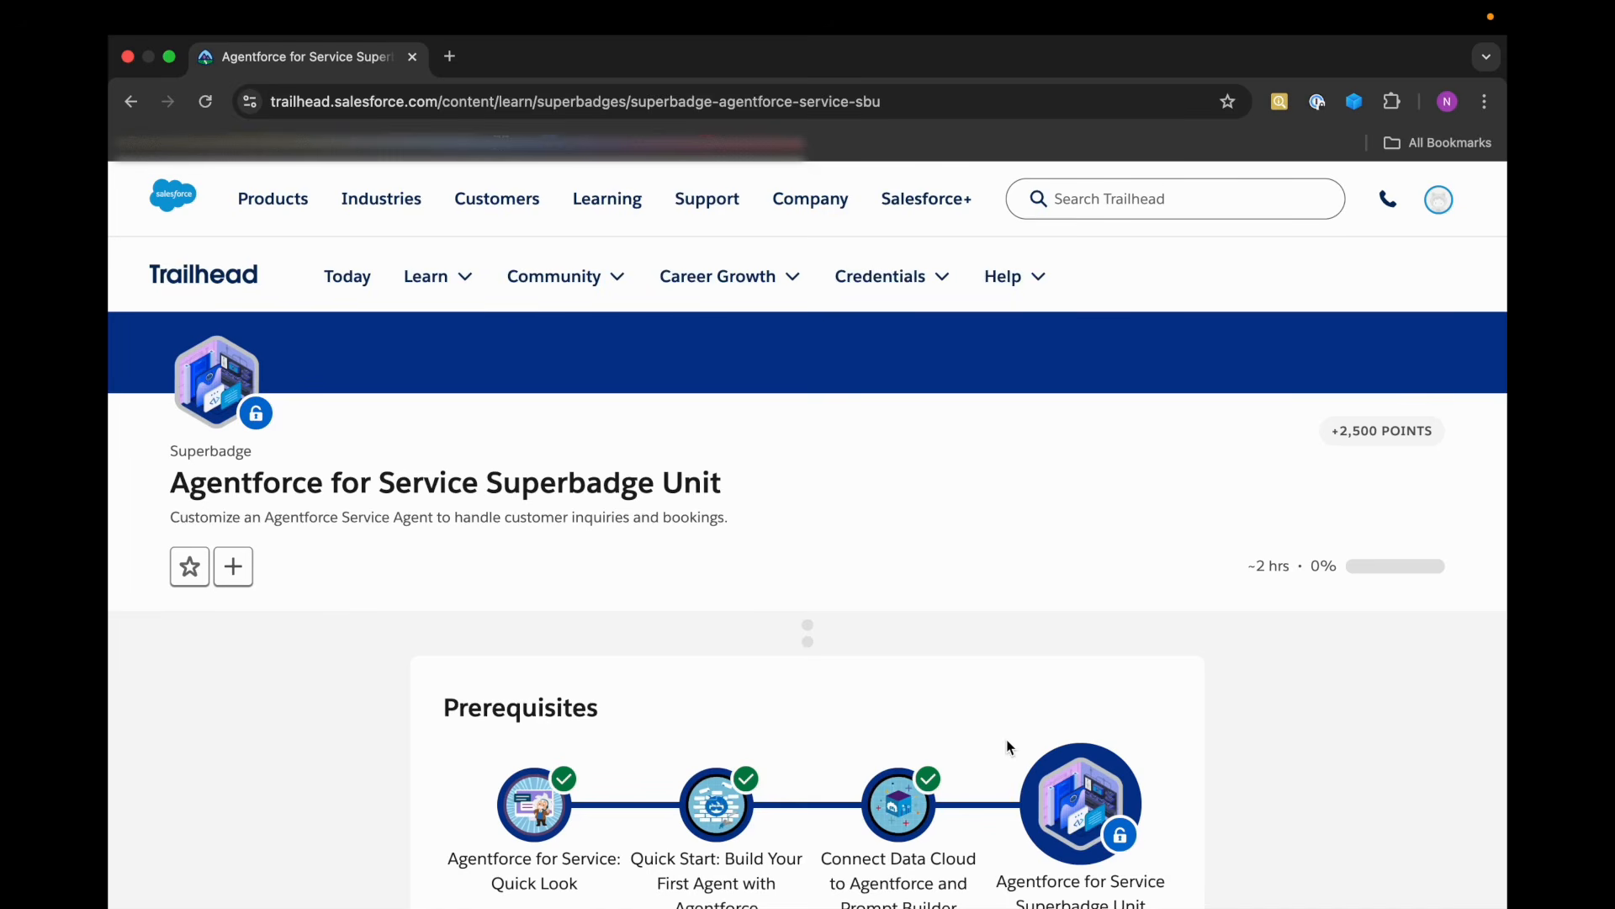
Review the superbadge prerequisites and locate the sign-up instructions for the special Developer Edition org.
{"action": "scroll", "coordinate": [1010, 747], "scroll_direction": "down", "scroll_amount": 1}
{"action": "scroll", "coordinate": [1010, 747], "scroll_direction": "down", "scroll_amount": 2}
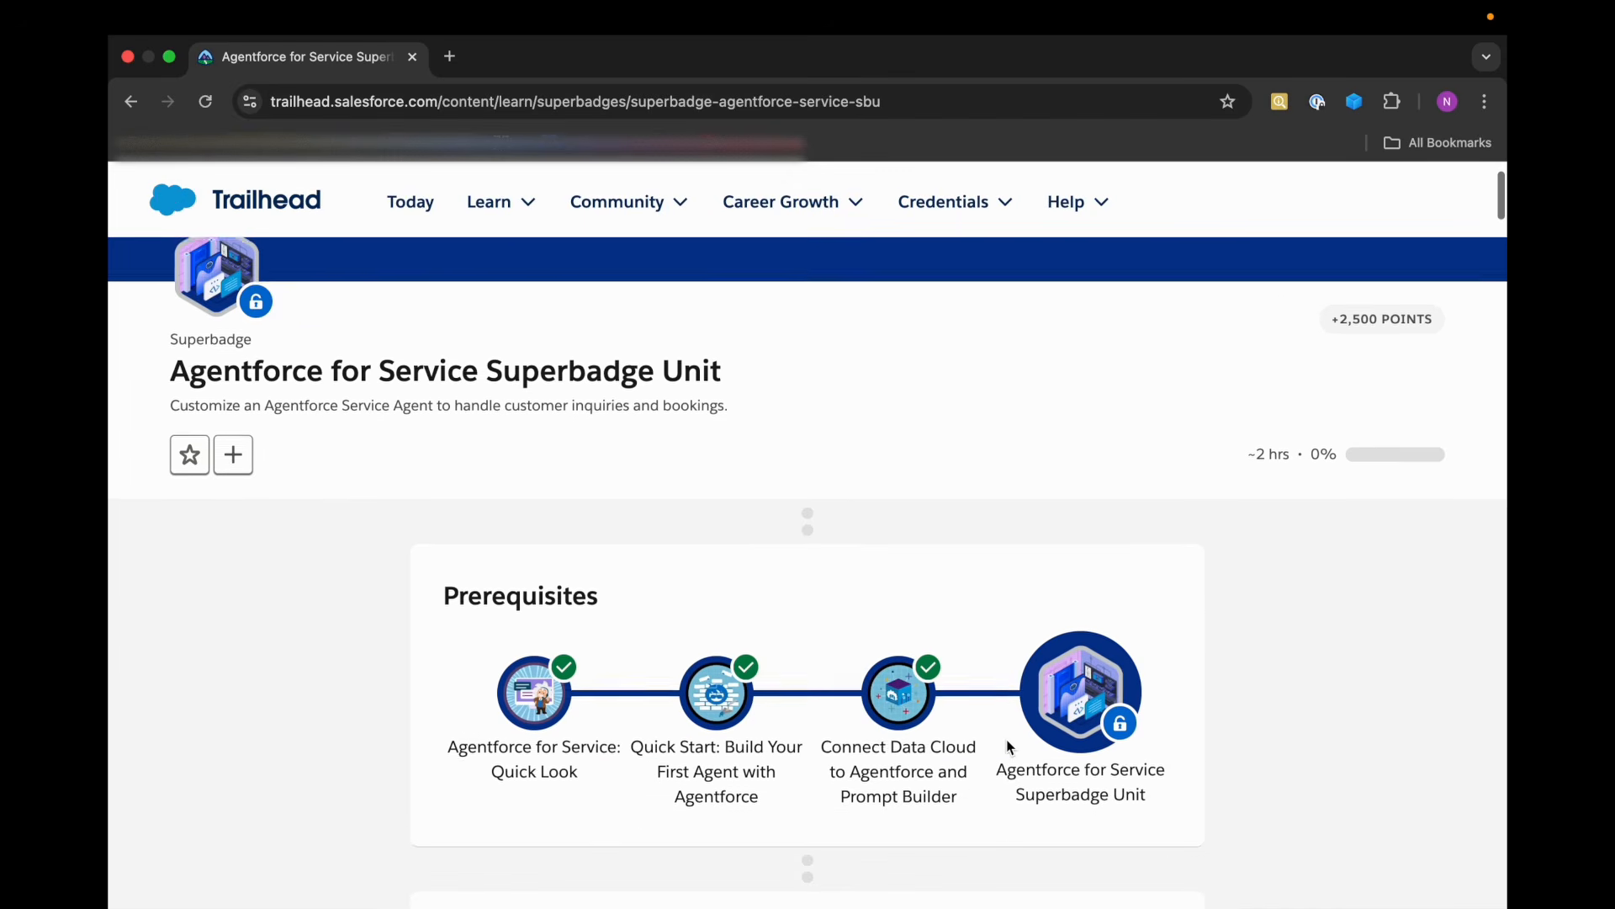
{"action": "scroll", "coordinate": [566, 652], "scroll_direction": "down", "scroll_amount": 2}
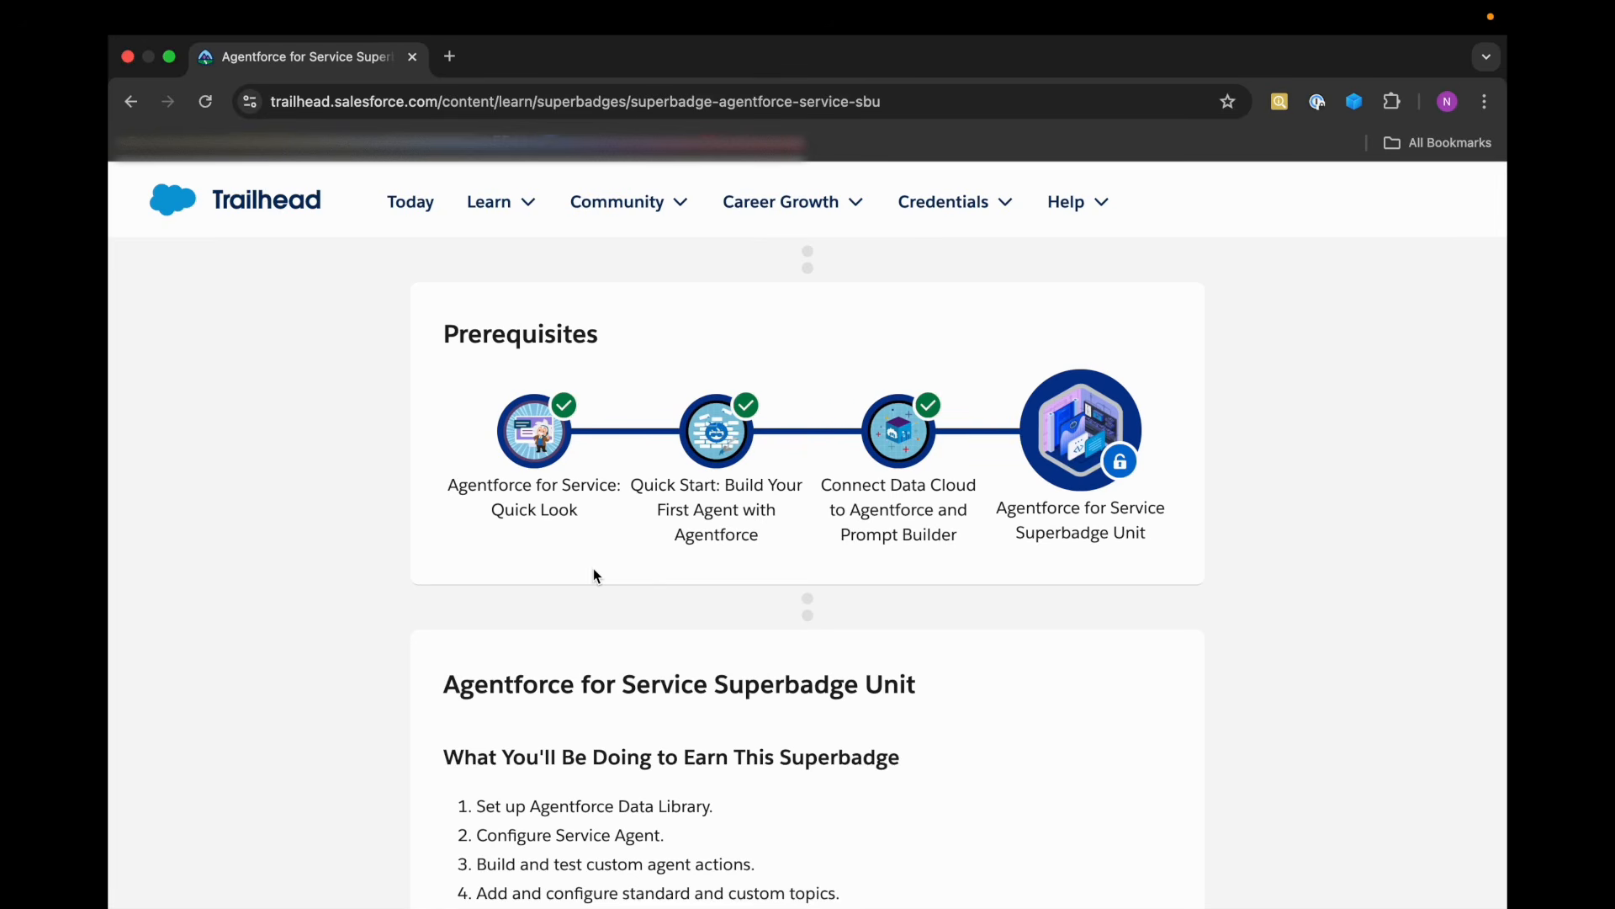
{"action": "scroll", "coordinate": [593, 568], "scroll_direction": "down", "scroll_amount": 10}
{"action": "scroll", "coordinate": [593, 568], "scroll_direction": "down", "scroll_amount": 1}
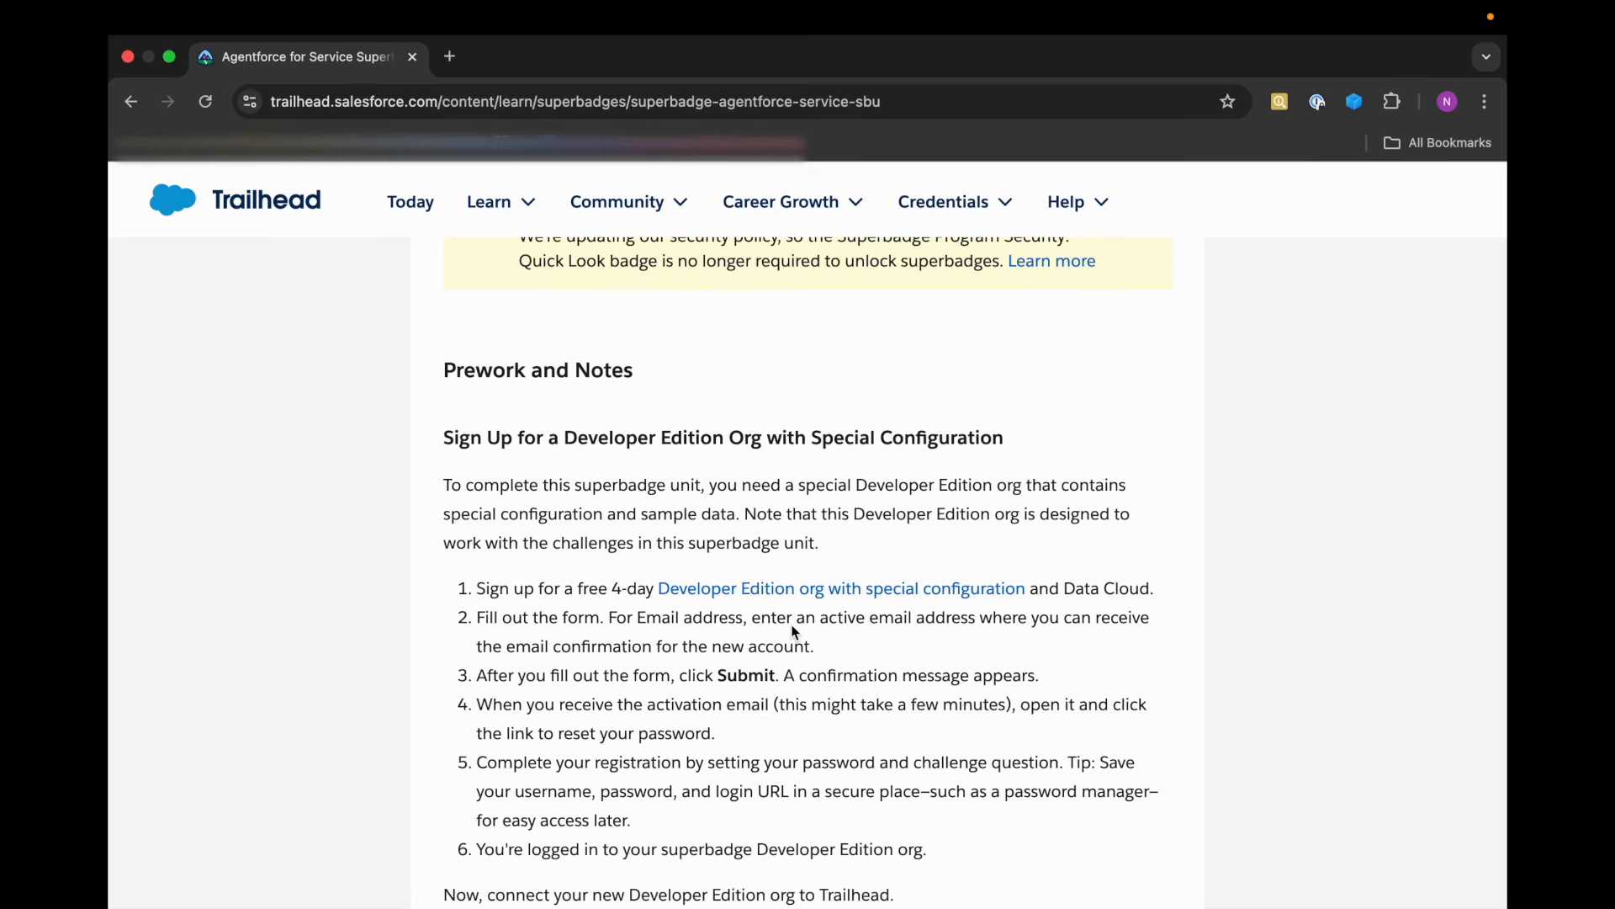
{"action": "scroll", "coordinate": [795, 631], "scroll_direction": "down", "scroll_amount": 1}
{"action": "left_click_drag", "start_coordinate": [645, 560], "coordinate": [1052, 561]}
{"action": "left_click", "coordinate": [943, 627]}
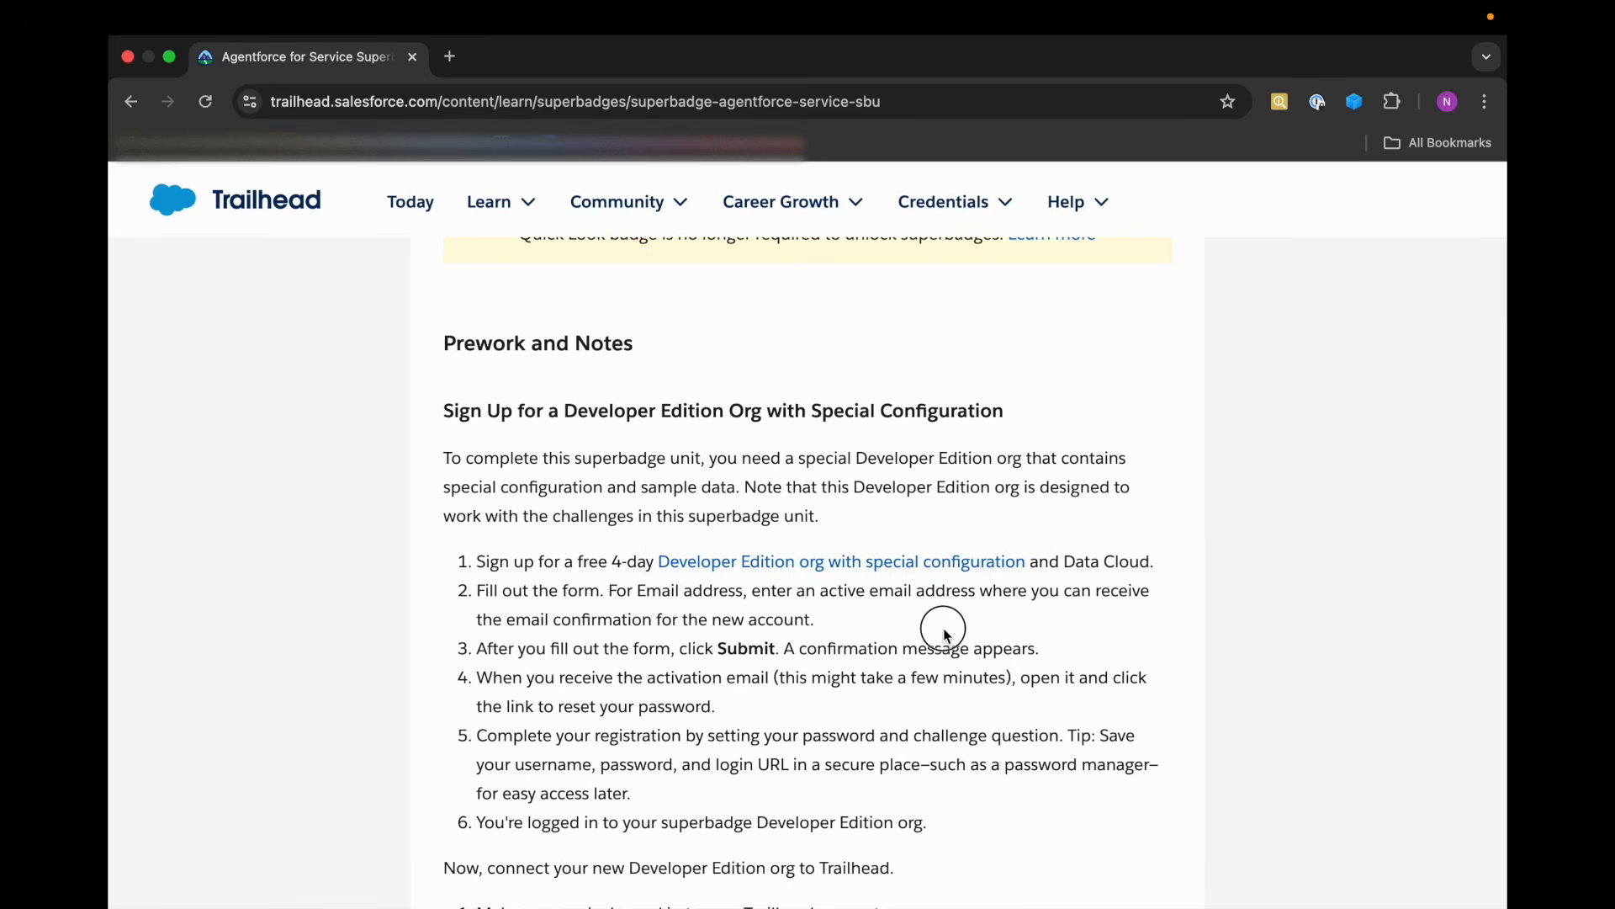
Read the Prework and Notes instructions on registering the special Developer Edition org and connecting it to Trailhead.
{"action": "scroll", "coordinate": [783, 660], "scroll_direction": "down", "scroll_amount": 1}
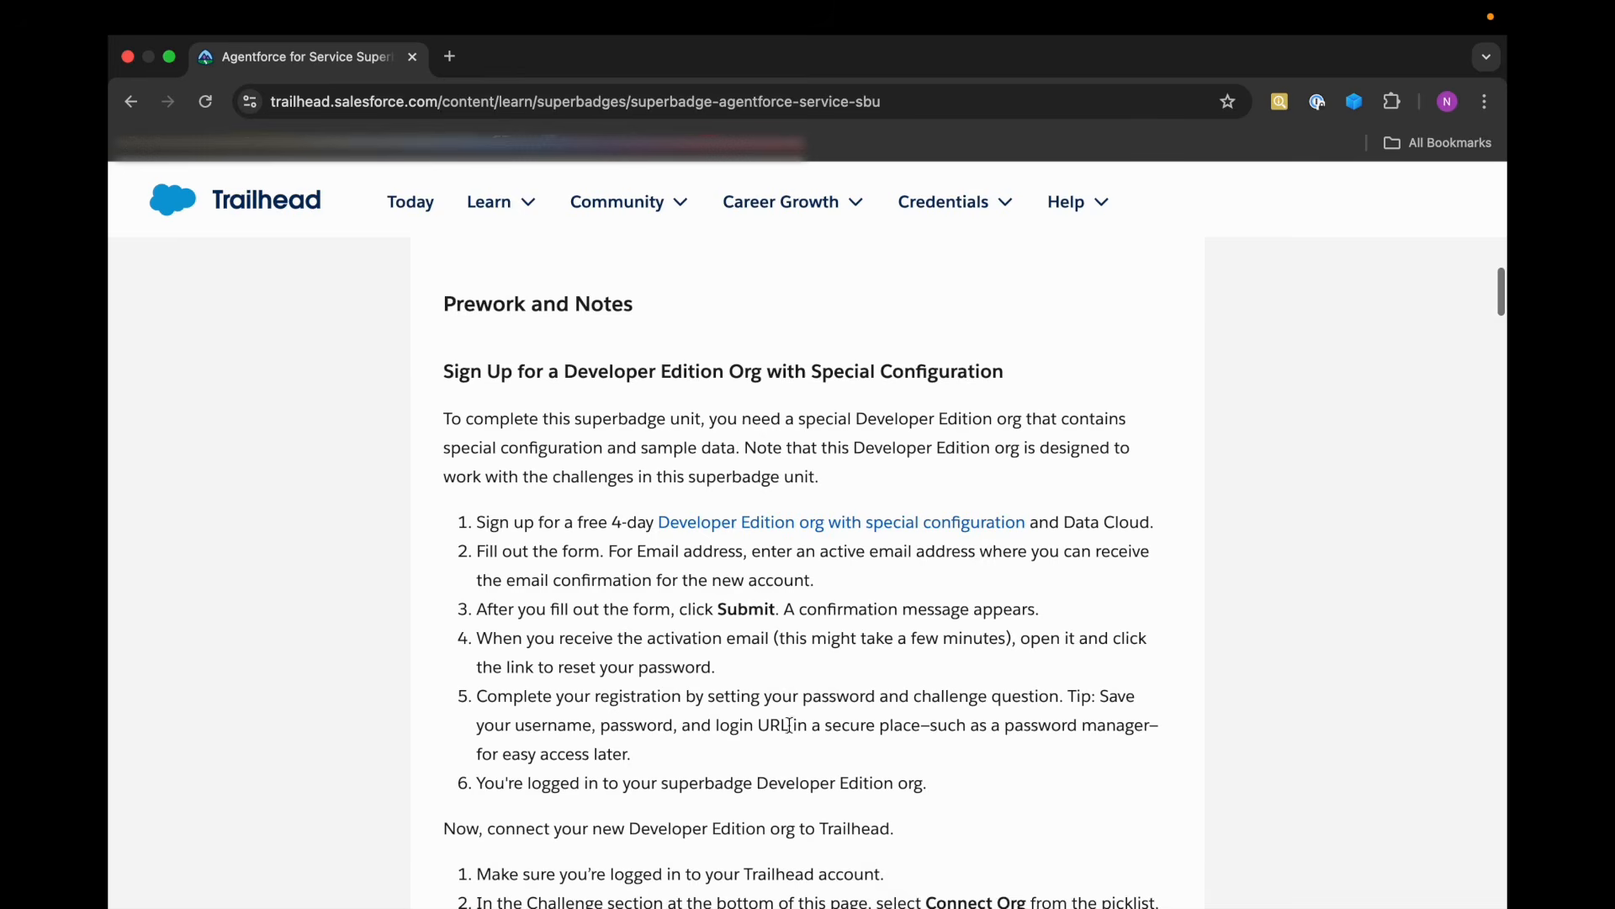
{"action": "scroll", "coordinate": [795, 721], "scroll_direction": "down", "scroll_amount": 1}
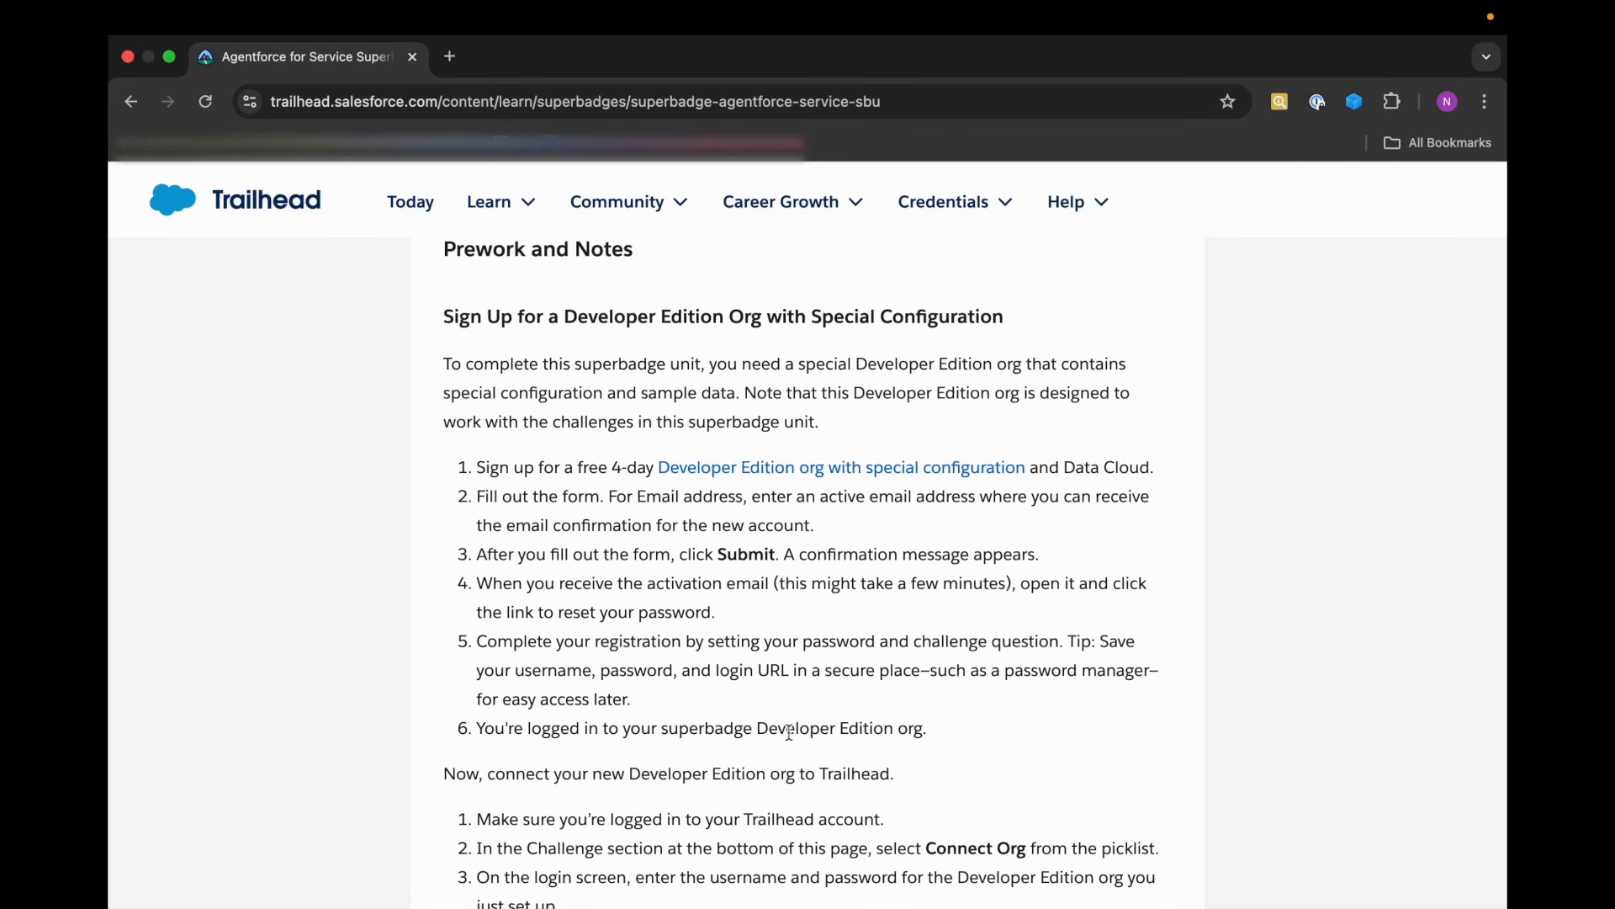
{"action": "scroll", "coordinate": [789, 730], "scroll_direction": "down", "scroll_amount": 1}
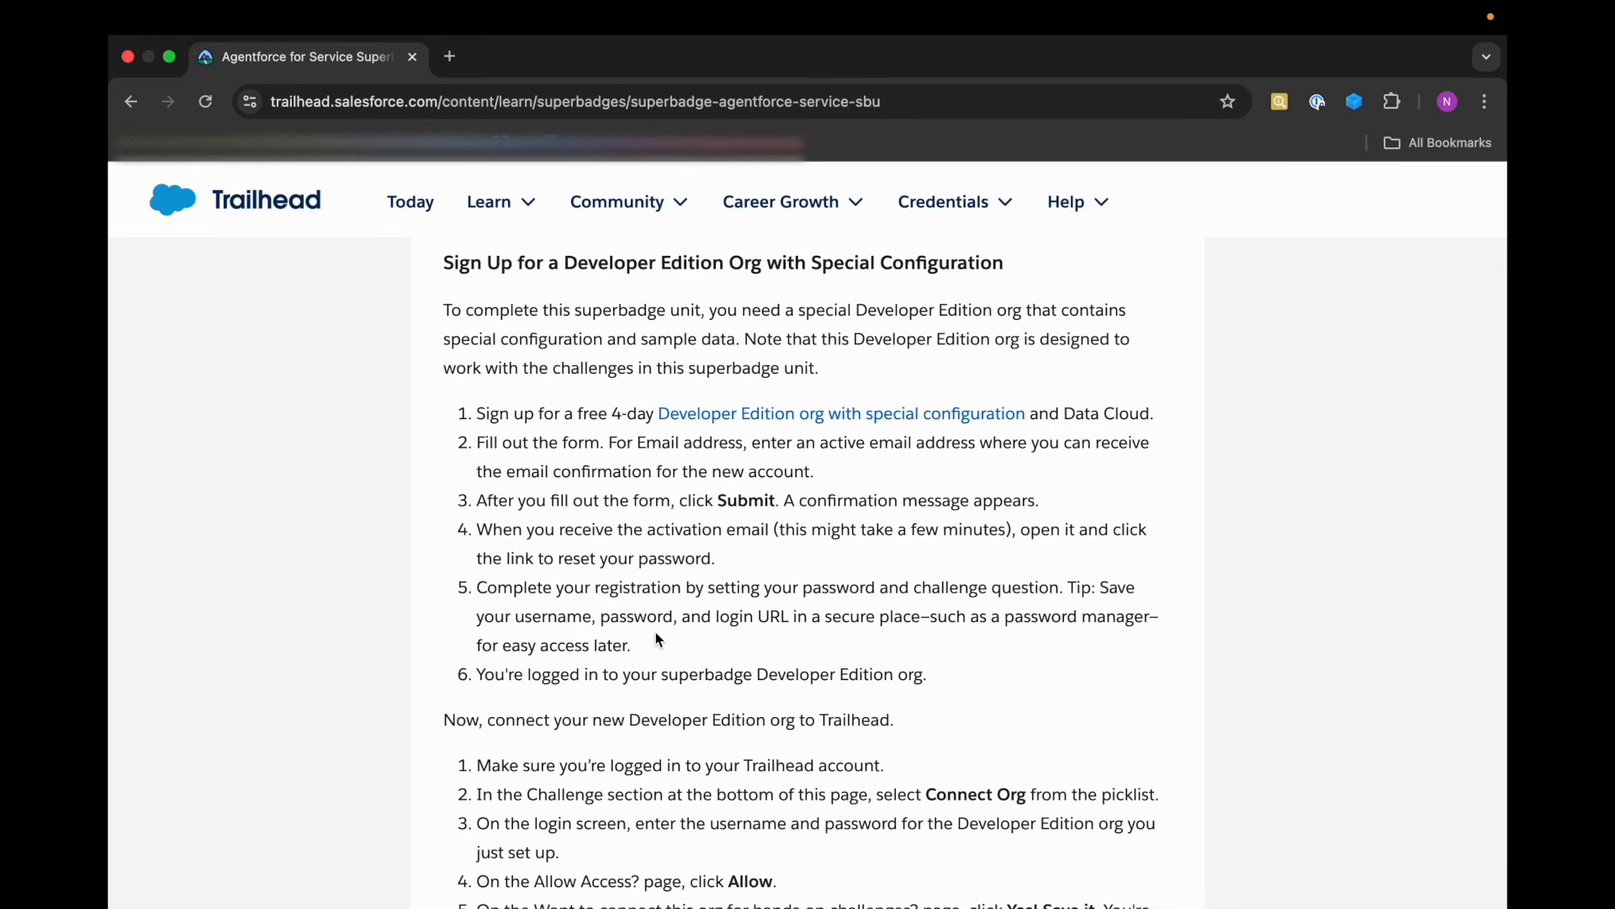
{"action": "scroll", "coordinate": [657, 640], "scroll_direction": "down", "scroll_amount": 4}
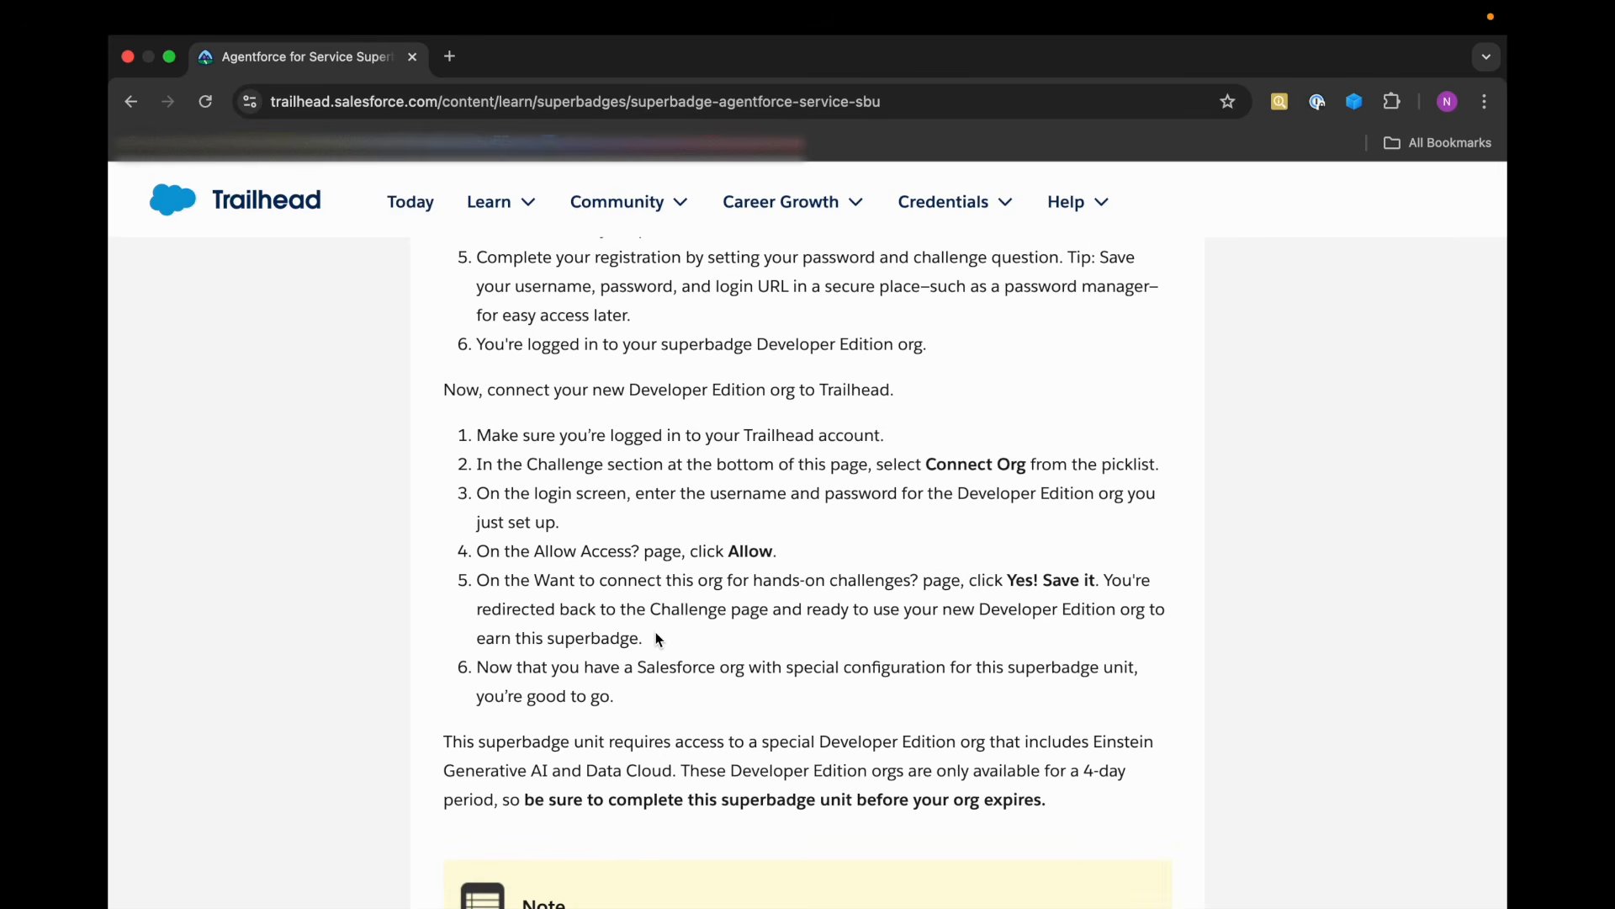
{"action": "scroll", "coordinate": [717, 340], "scroll_direction": "up", "scroll_amount": 3}
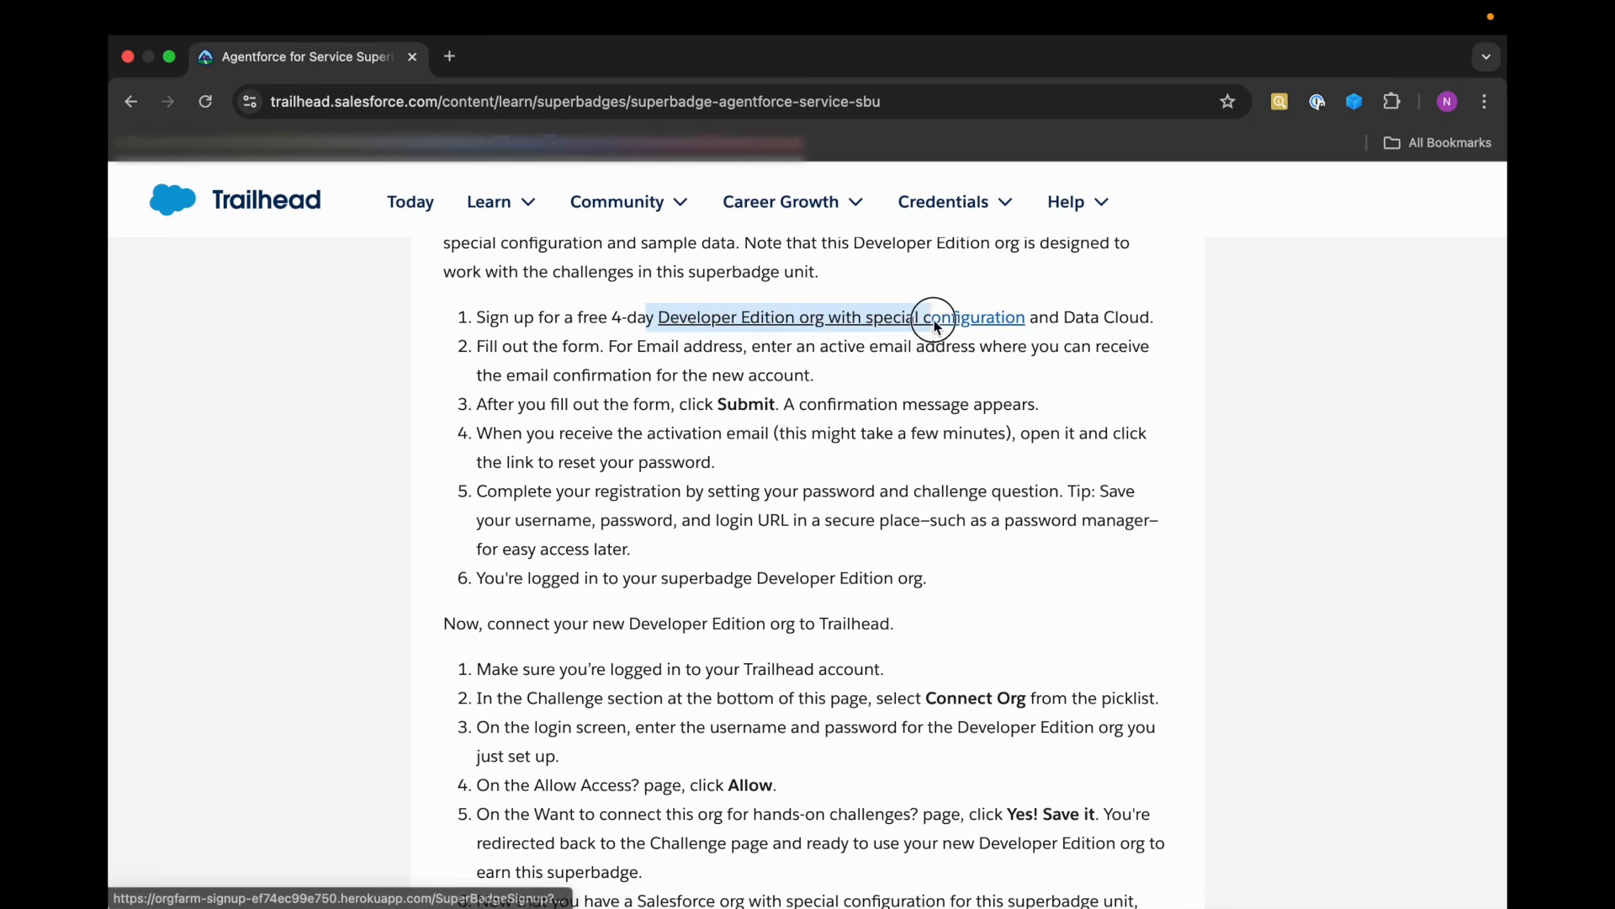
{"action": "scroll", "coordinate": [904, 435], "scroll_direction": "down", "scroll_amount": 1}
{"action": "scroll", "coordinate": [902, 429], "scroll_direction": "down", "scroll_amount": 3}
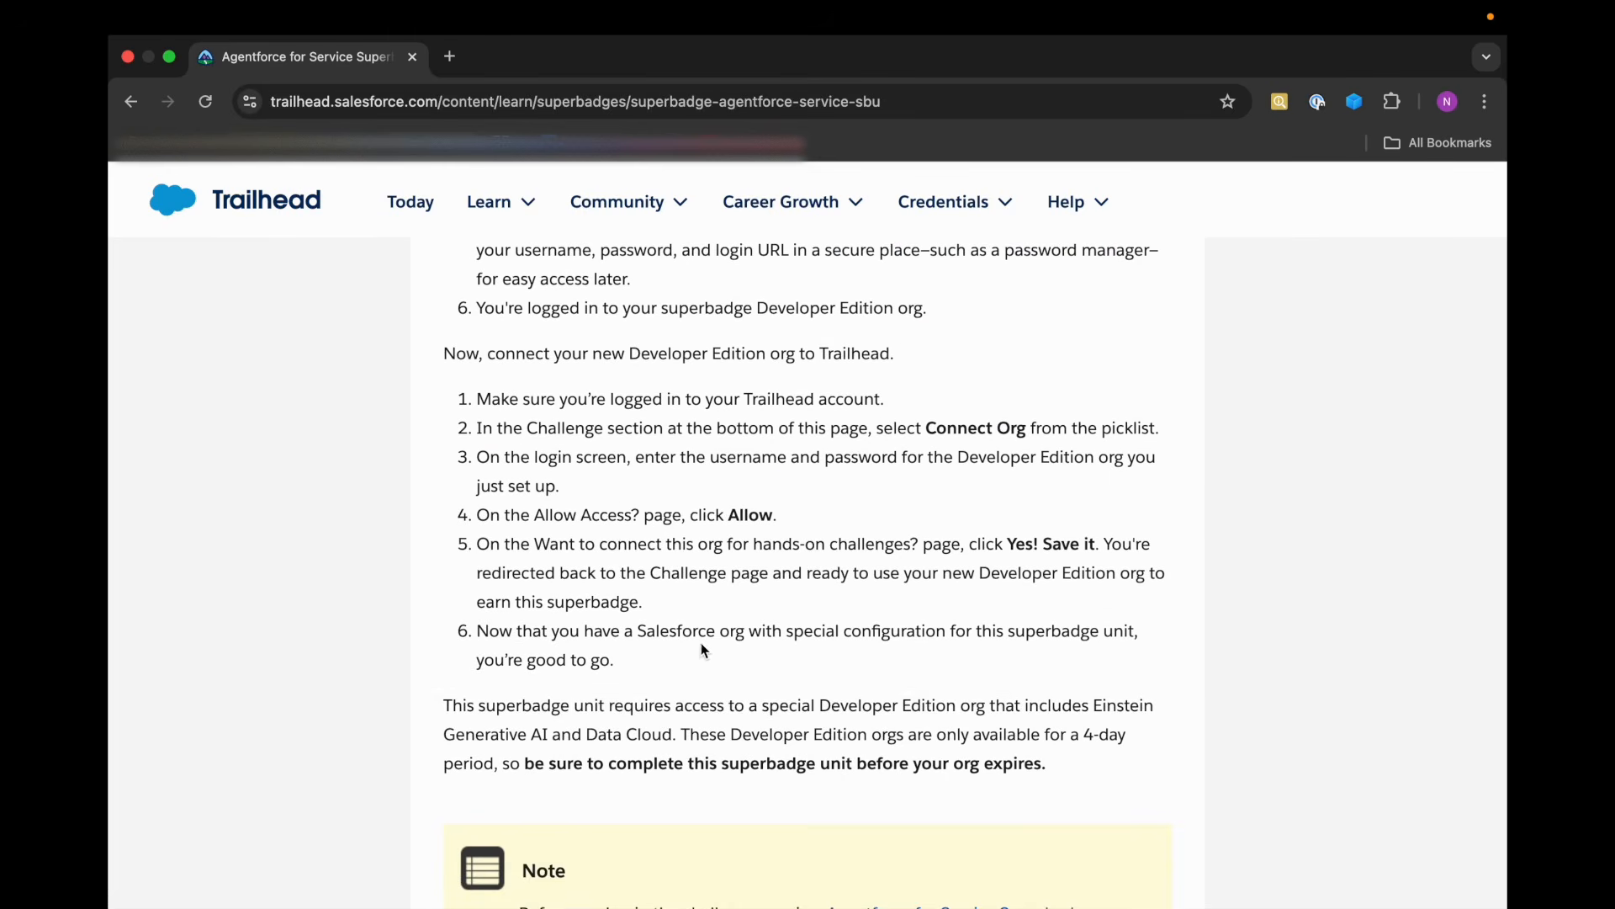
{"action": "scroll", "coordinate": [946, 541], "scroll_direction": "down", "scroll_amount": 1}
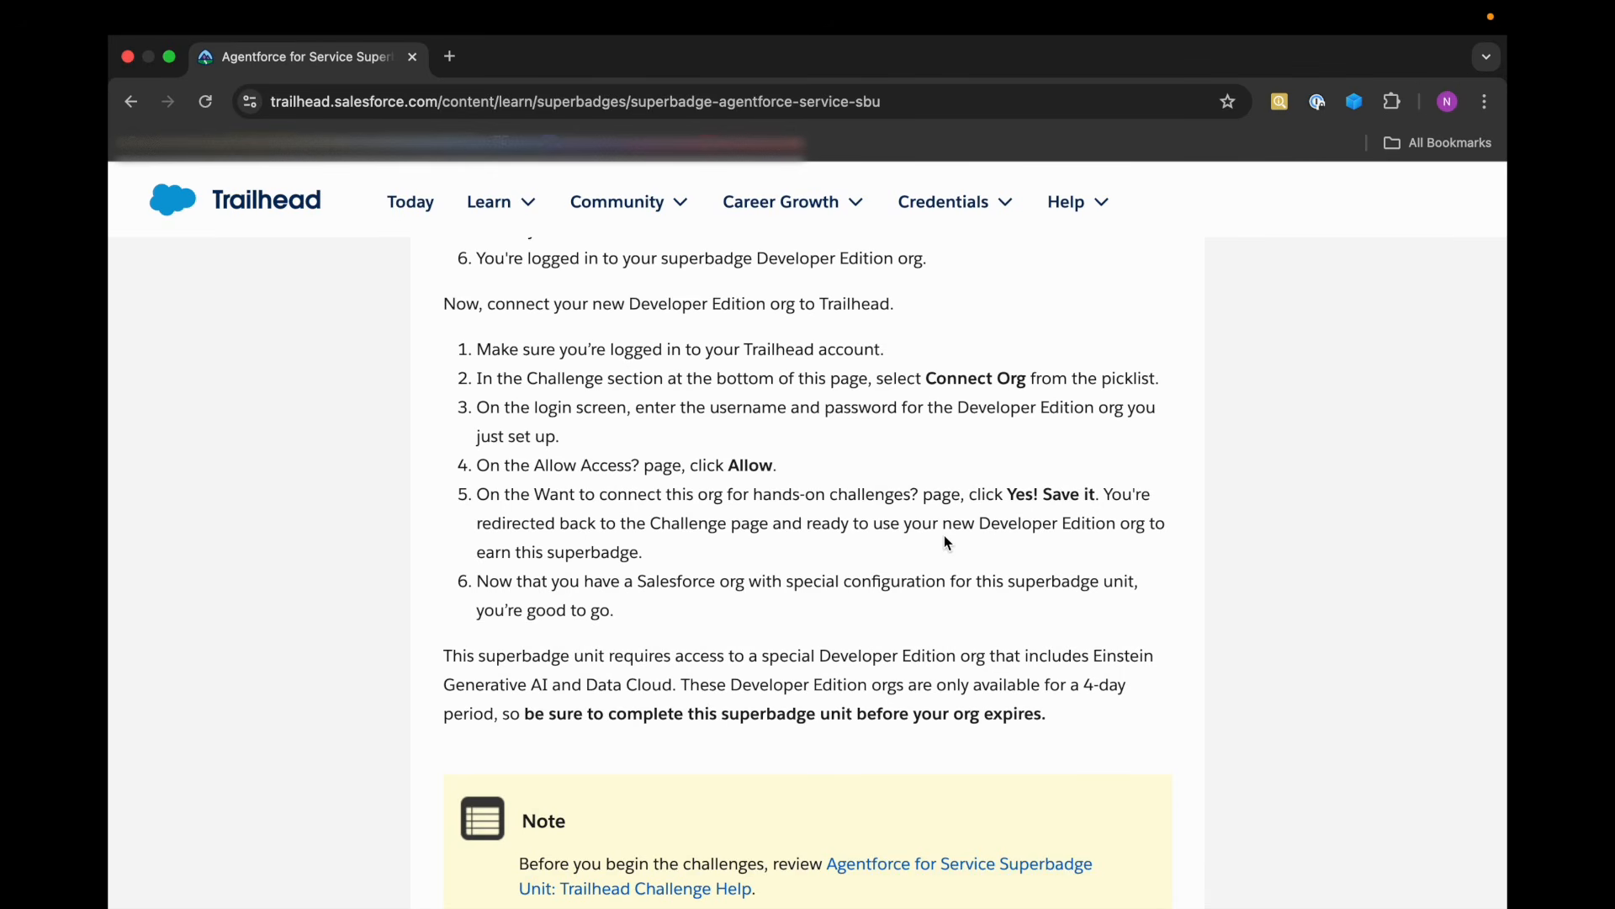
Skim the superbadge requirements through to the hands-on org and challenge section, and return to Prework and Notes.
{"action": "scroll", "coordinate": [948, 543], "scroll_direction": "down", "scroll_amount": 10}
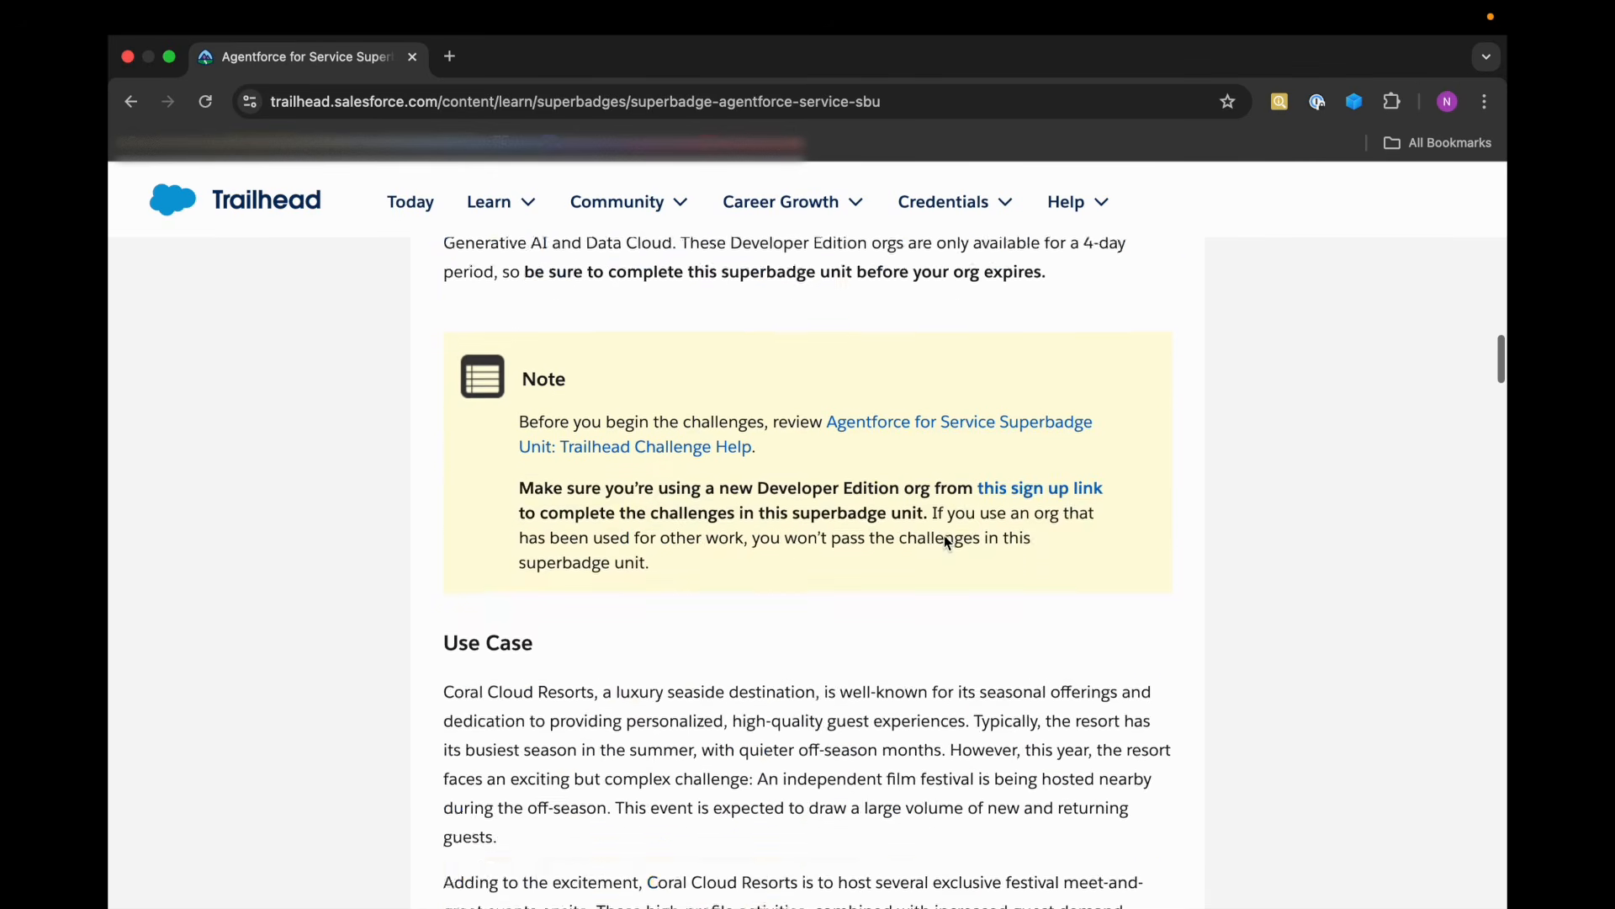
{"action": "scroll", "coordinate": [944, 535], "scroll_direction": "down", "scroll_amount": 6}
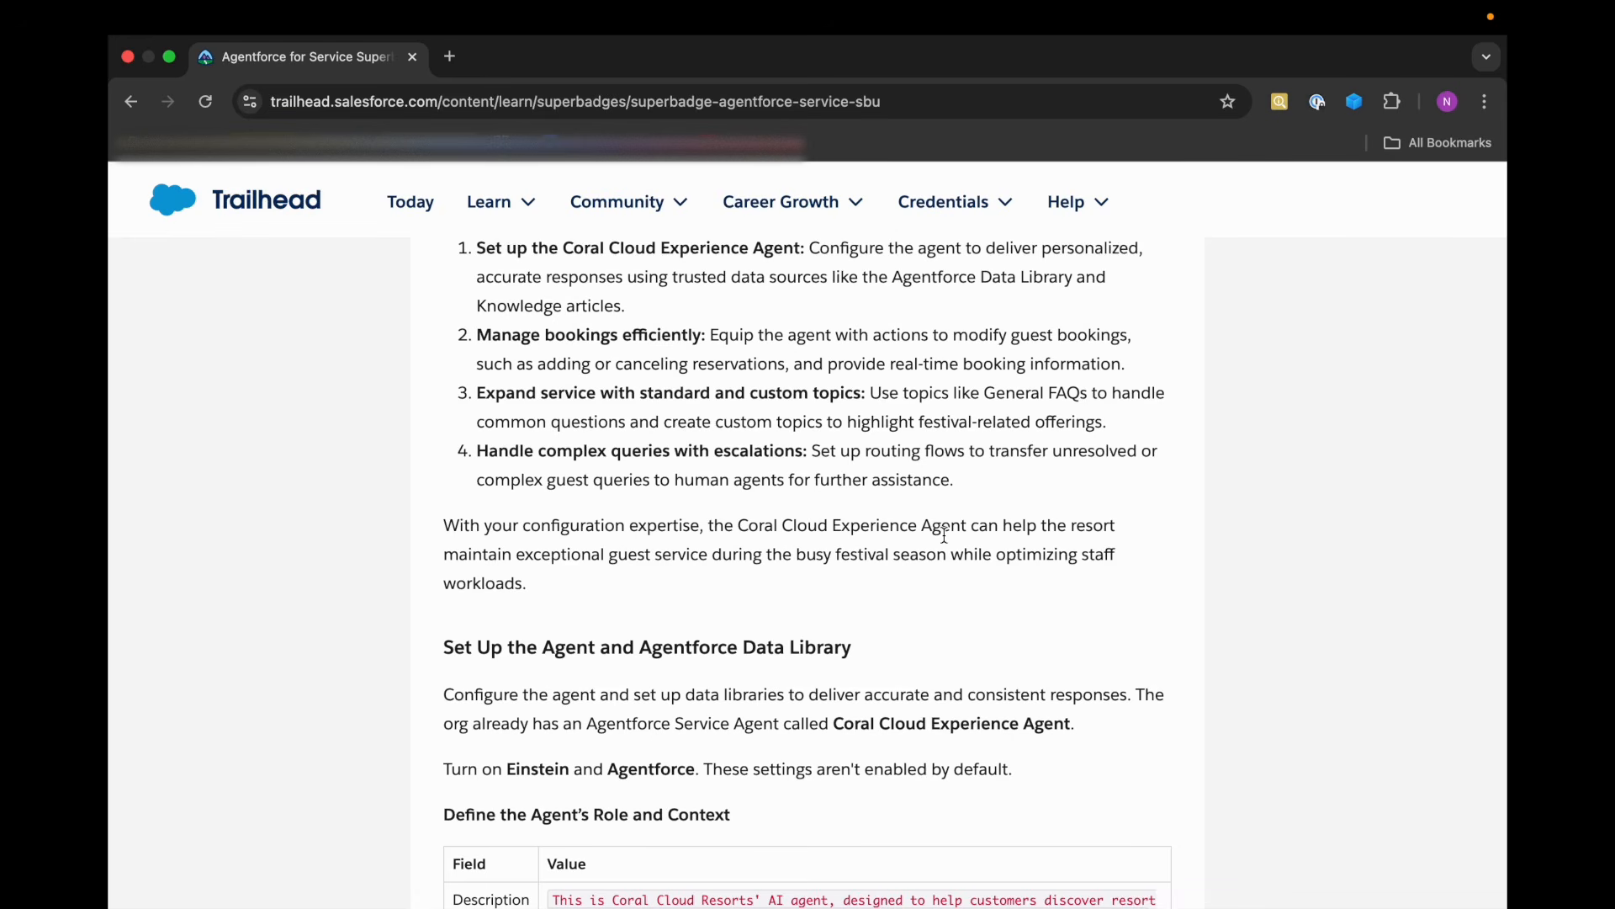
{"action": "scroll", "coordinate": [944, 535], "scroll_direction": "down", "scroll_amount": 20}
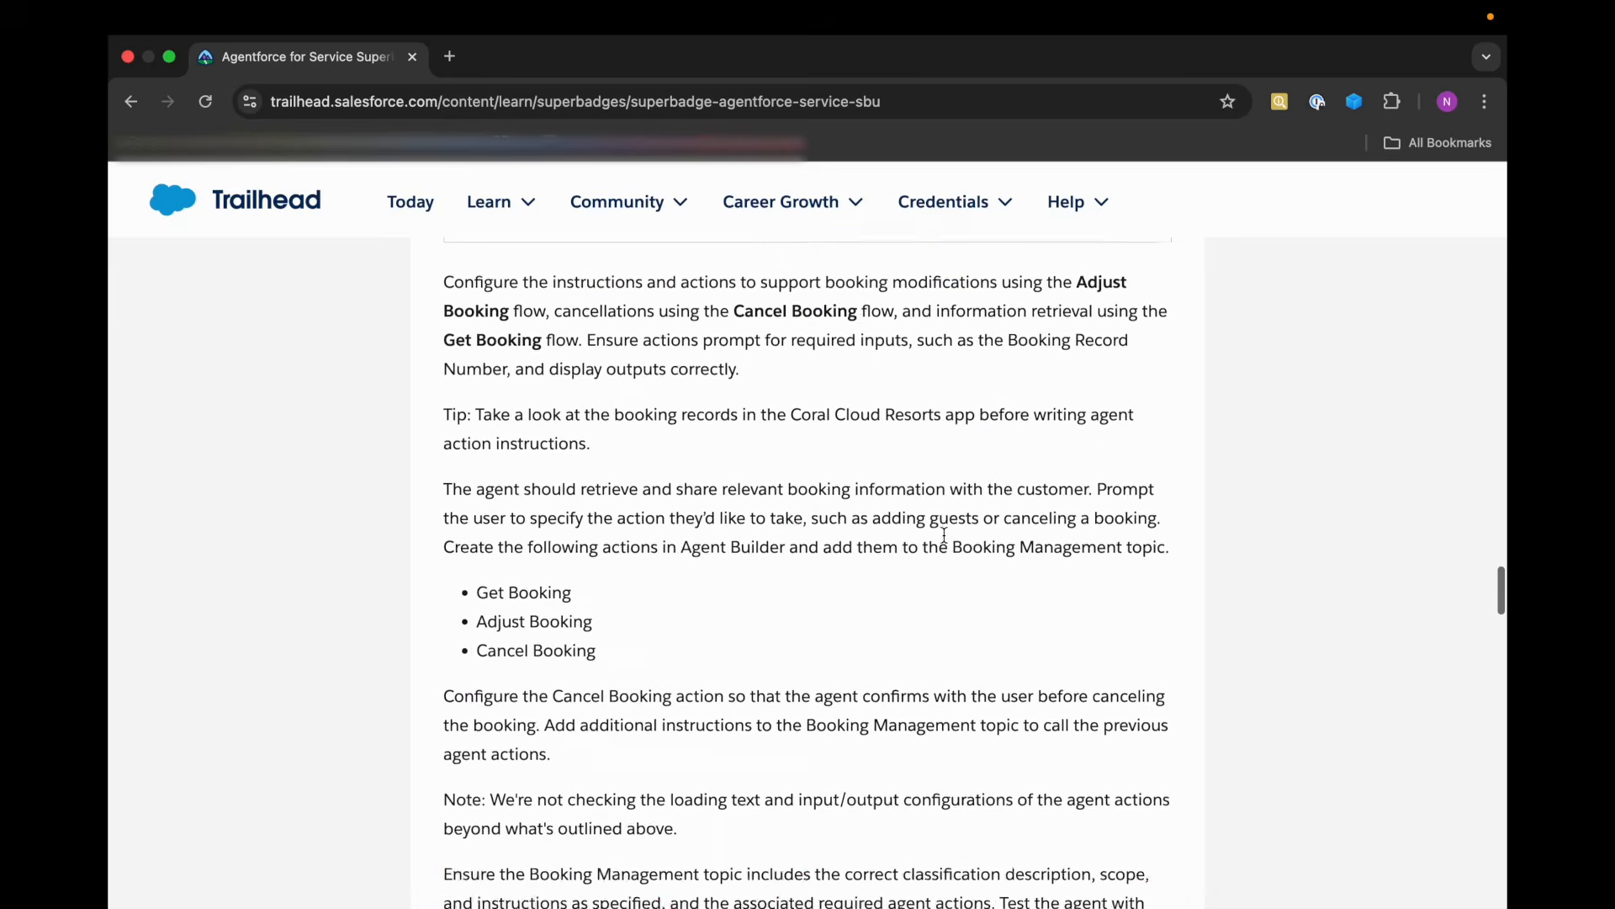
{"action": "scroll", "coordinate": [944, 535], "scroll_direction": "up", "scroll_amount": 20}
{"action": "scroll", "coordinate": [944, 535], "scroll_direction": "down", "scroll_amount": 6}
{"action": "scroll", "coordinate": [945, 535], "scroll_direction": "up", "scroll_amount": 3}
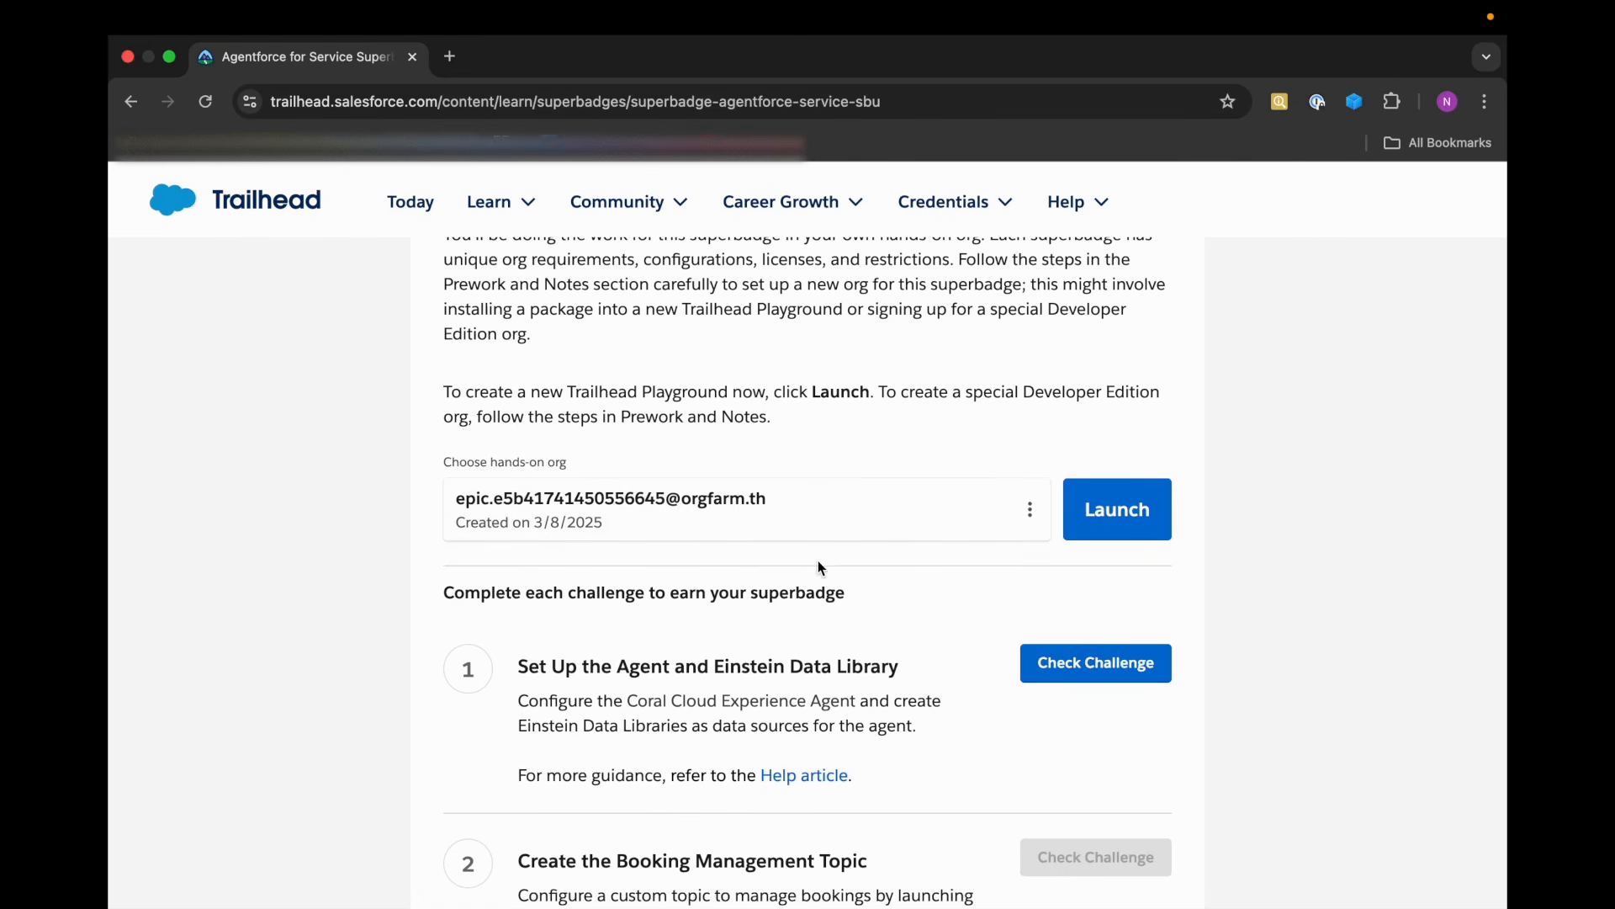
{"action": "scroll", "coordinate": [862, 559], "scroll_direction": "up", "scroll_amount": 20}
{"action": "scroll", "coordinate": [862, 559], "scroll_direction": "up", "scroll_amount": 20}
{"action": "scroll", "coordinate": [862, 559], "scroll_direction": "up", "scroll_amount": 15}
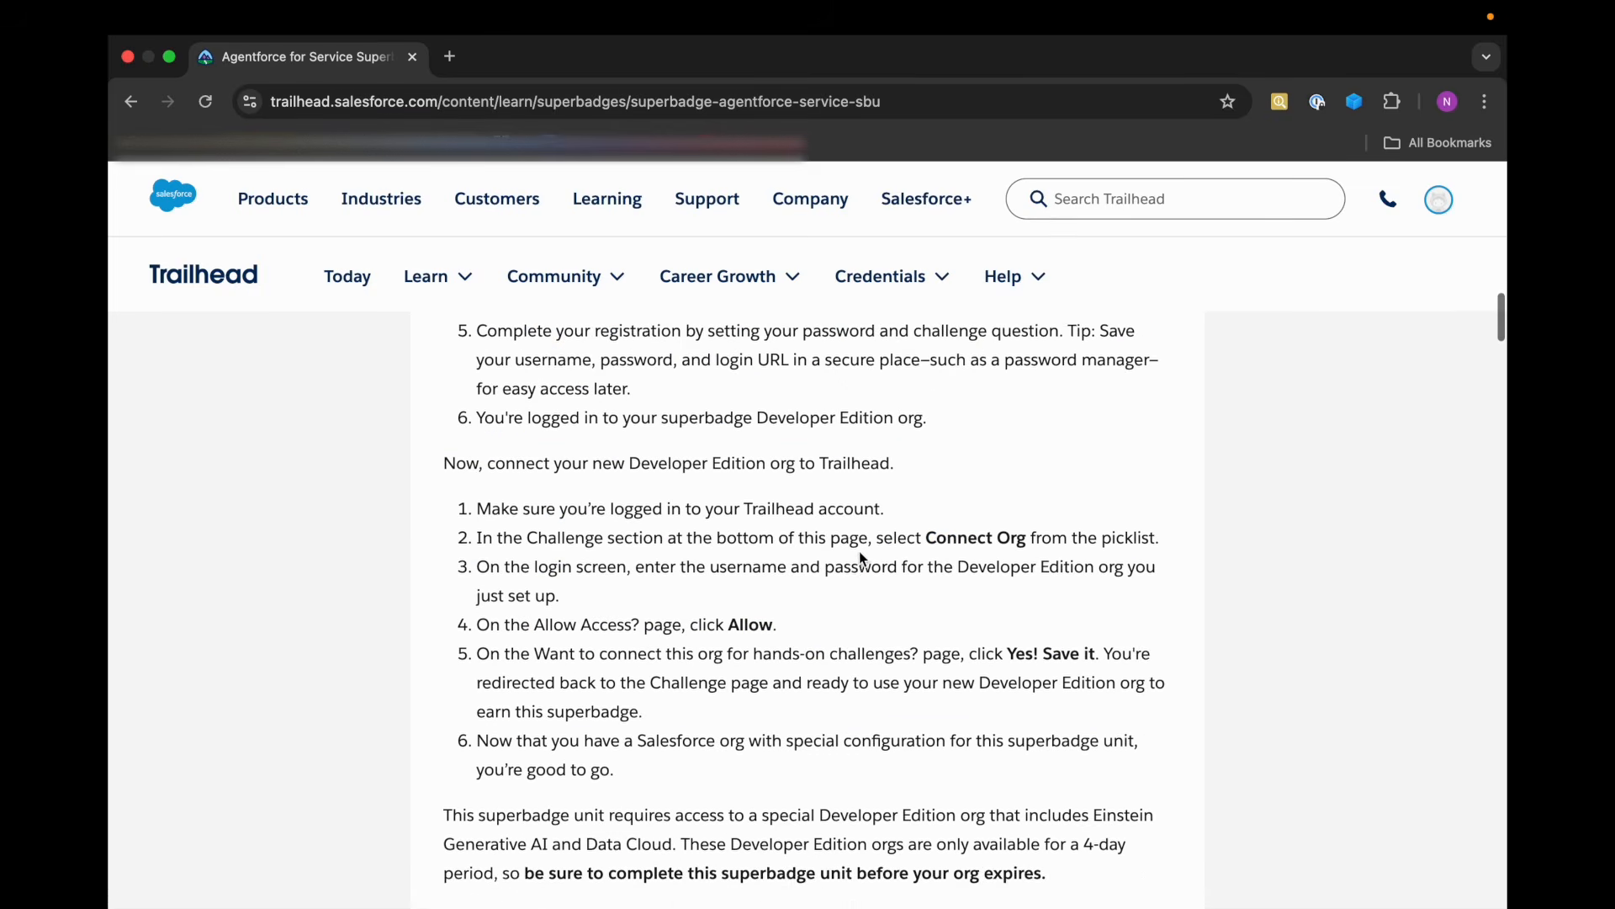
Read the Use Case section about Coral Cloud Resorts and its film festival demands.
{"action": "scroll", "coordinate": [862, 559], "scroll_direction": "down", "scroll_amount": 3}
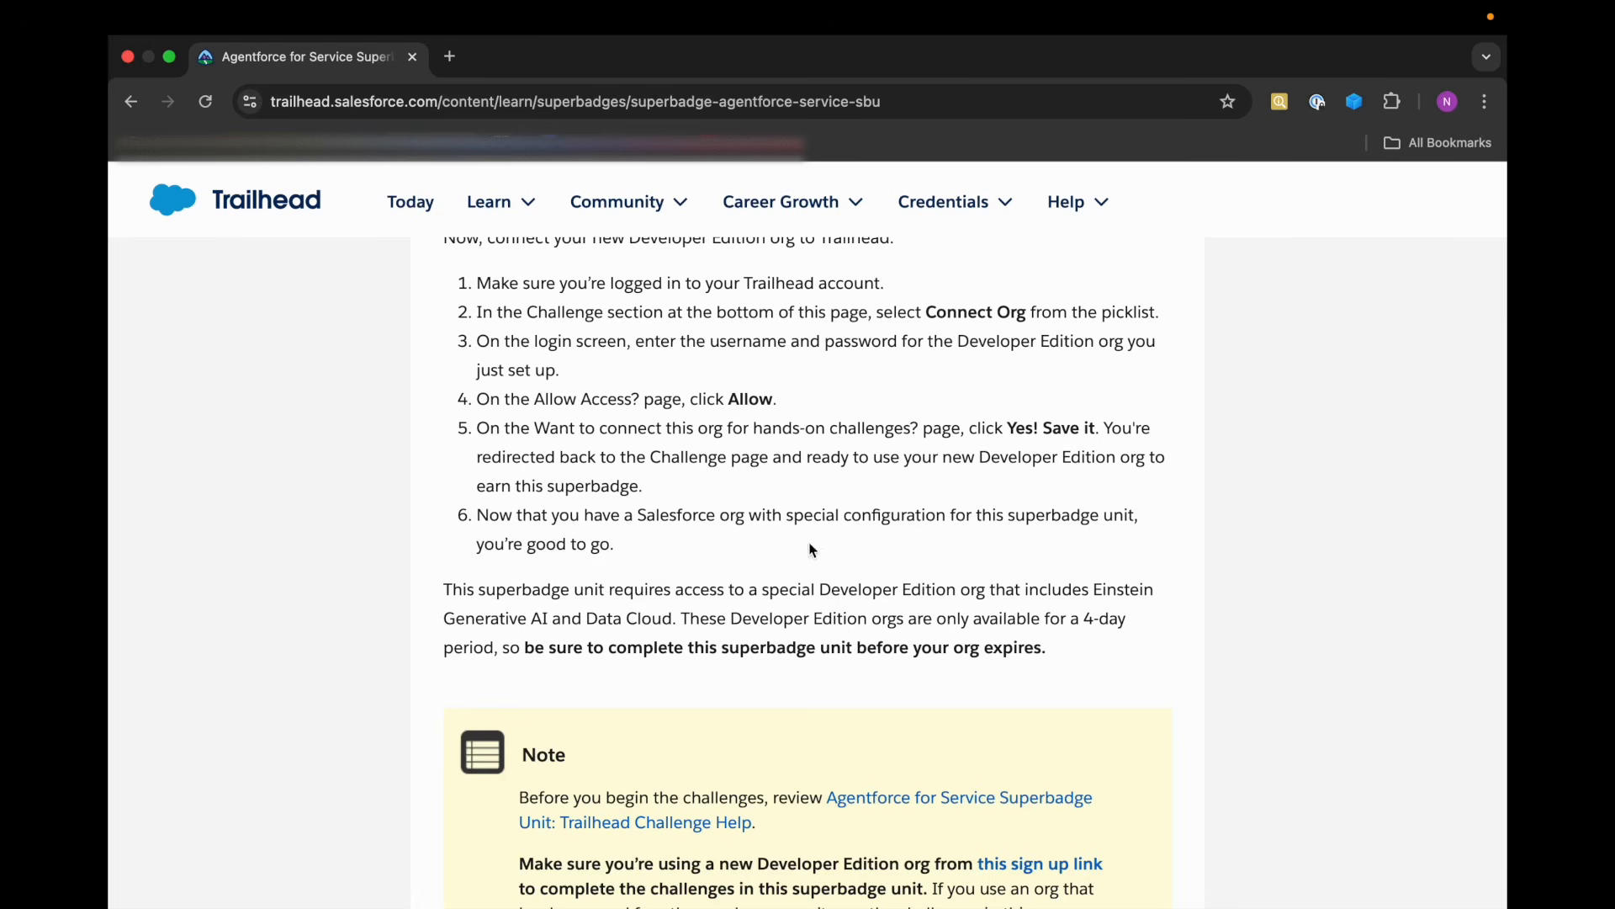
{"action": "scroll", "coordinate": [788, 489], "scroll_direction": "down", "scroll_amount": 1}
{"action": "scroll", "coordinate": [785, 483], "scroll_direction": "down", "scroll_amount": 9}
{"action": "scroll", "coordinate": [786, 483], "scroll_direction": "down", "scroll_amount": 2}
{"action": "scroll", "coordinate": [787, 486], "scroll_direction": "up", "scroll_amount": 3}
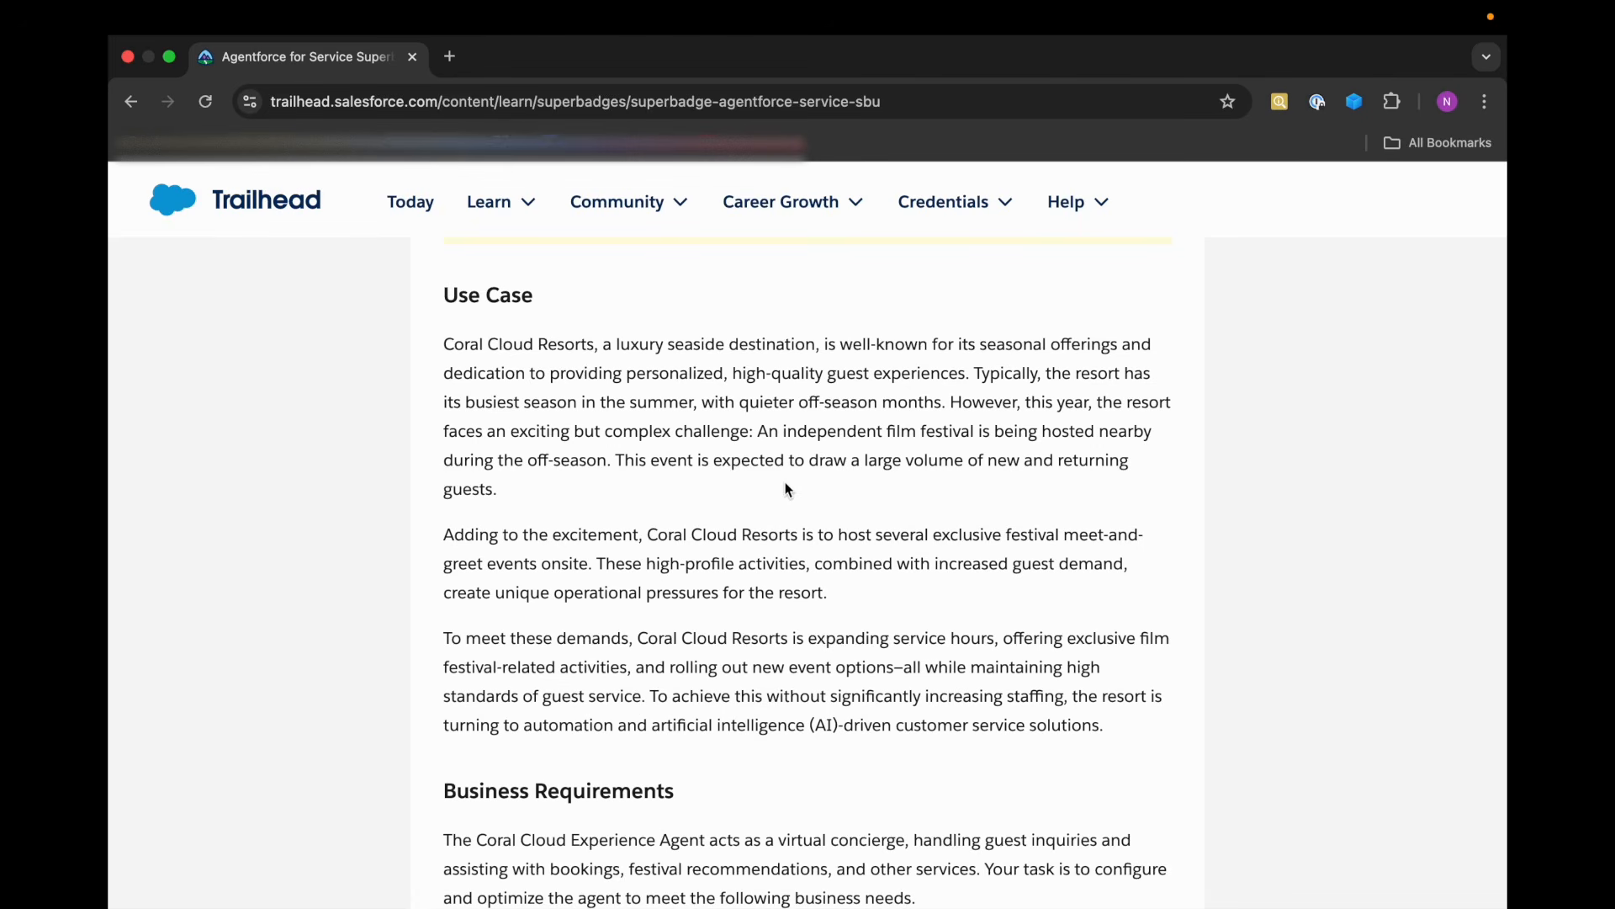
{"action": "scroll", "coordinate": [781, 480], "scroll_direction": "down", "scroll_amount": 1}
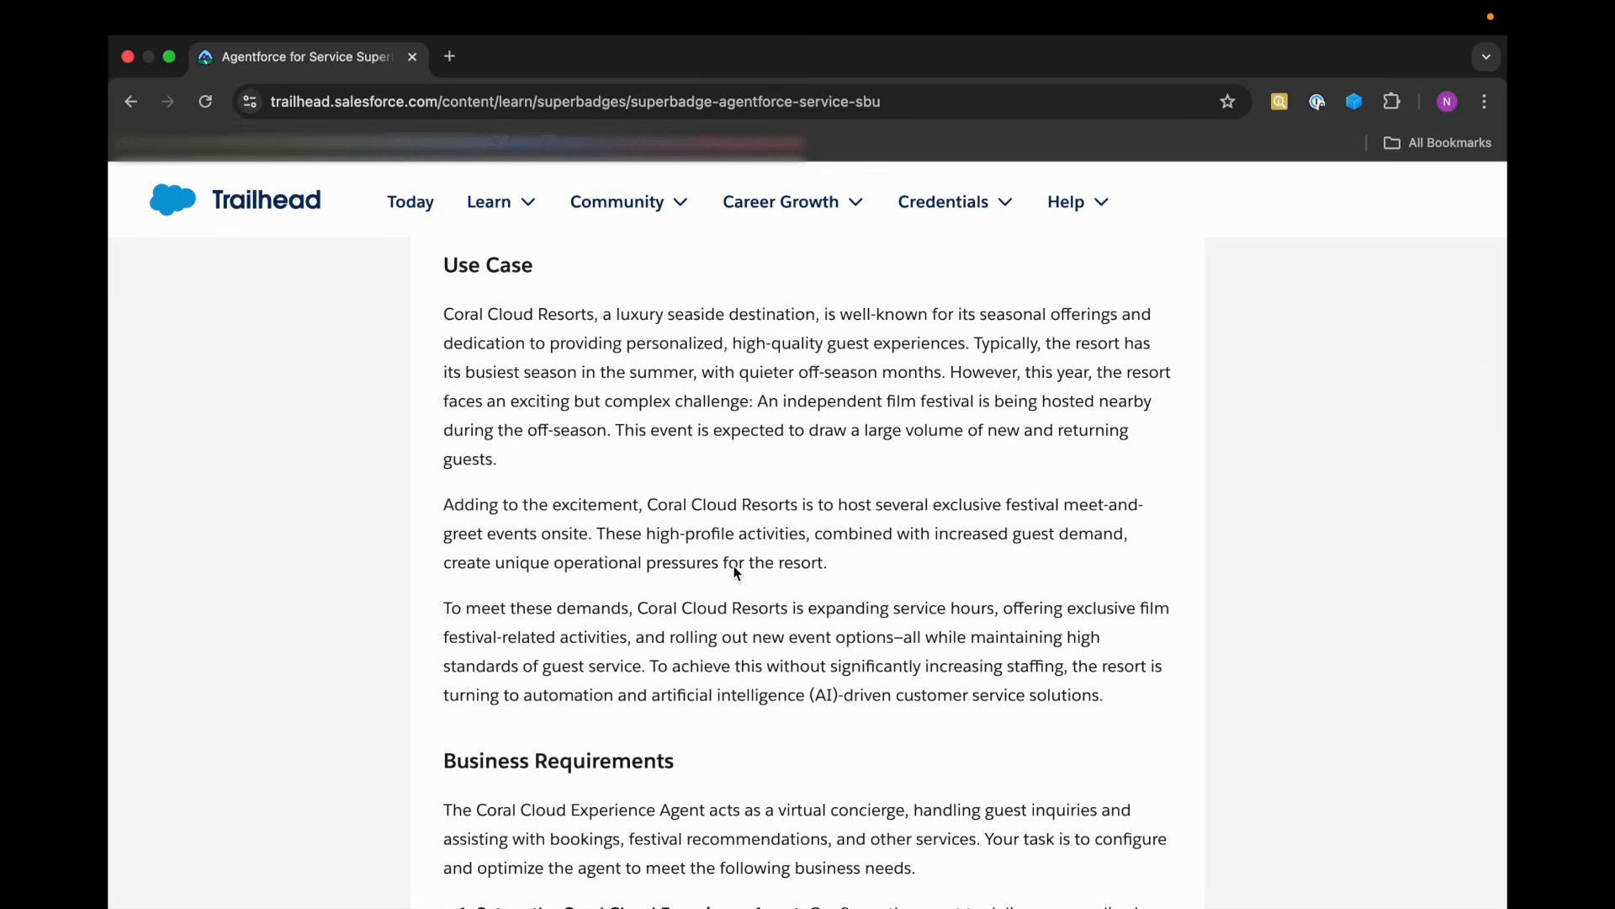
{"action": "scroll", "coordinate": [734, 565], "scroll_direction": "down", "scroll_amount": 2}
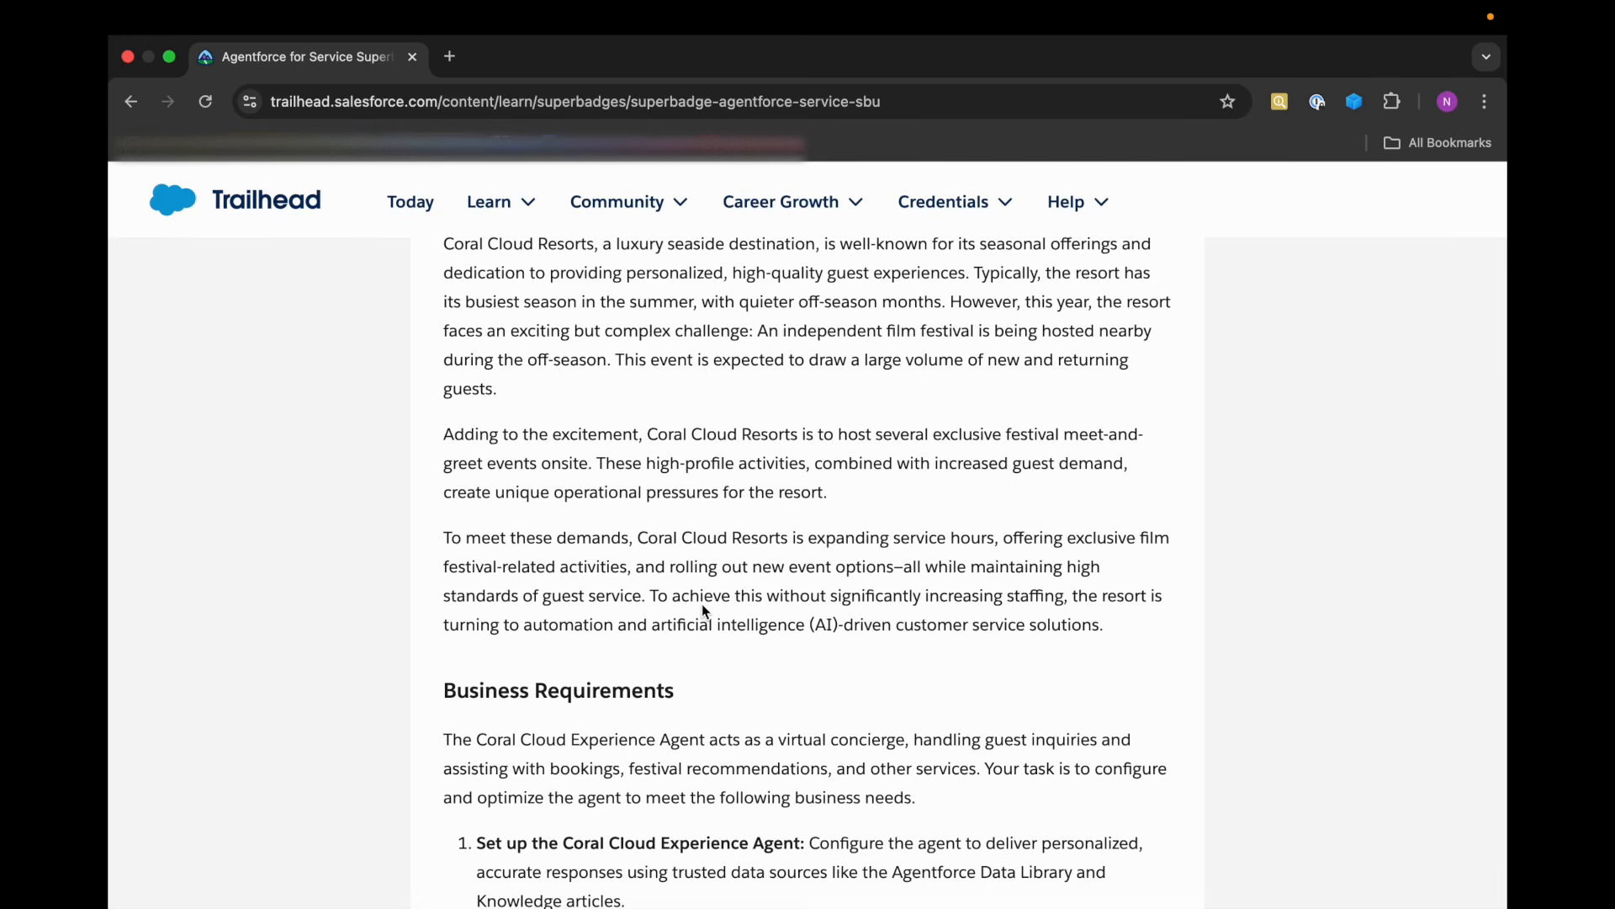
{"action": "scroll", "coordinate": [705, 610], "scroll_direction": "down", "scroll_amount": 1}
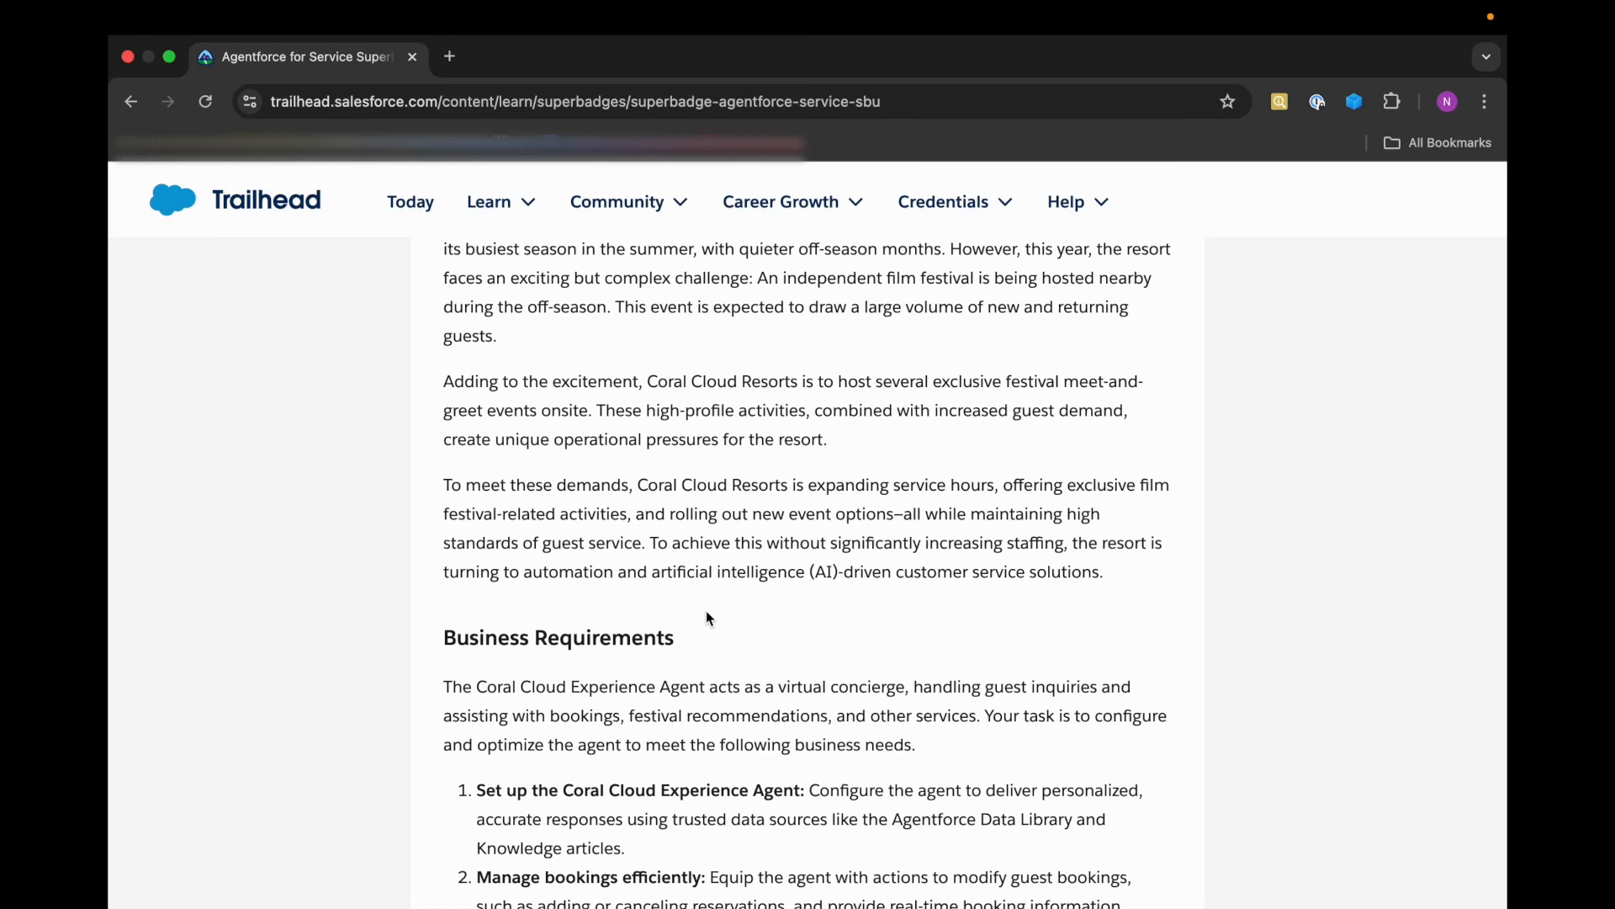
Read the Business Requirements and the opening of the Set Up the Agent and Agentforce Data Library section.
{"action": "scroll", "coordinate": [705, 617], "scroll_direction": "down", "scroll_amount": 1}
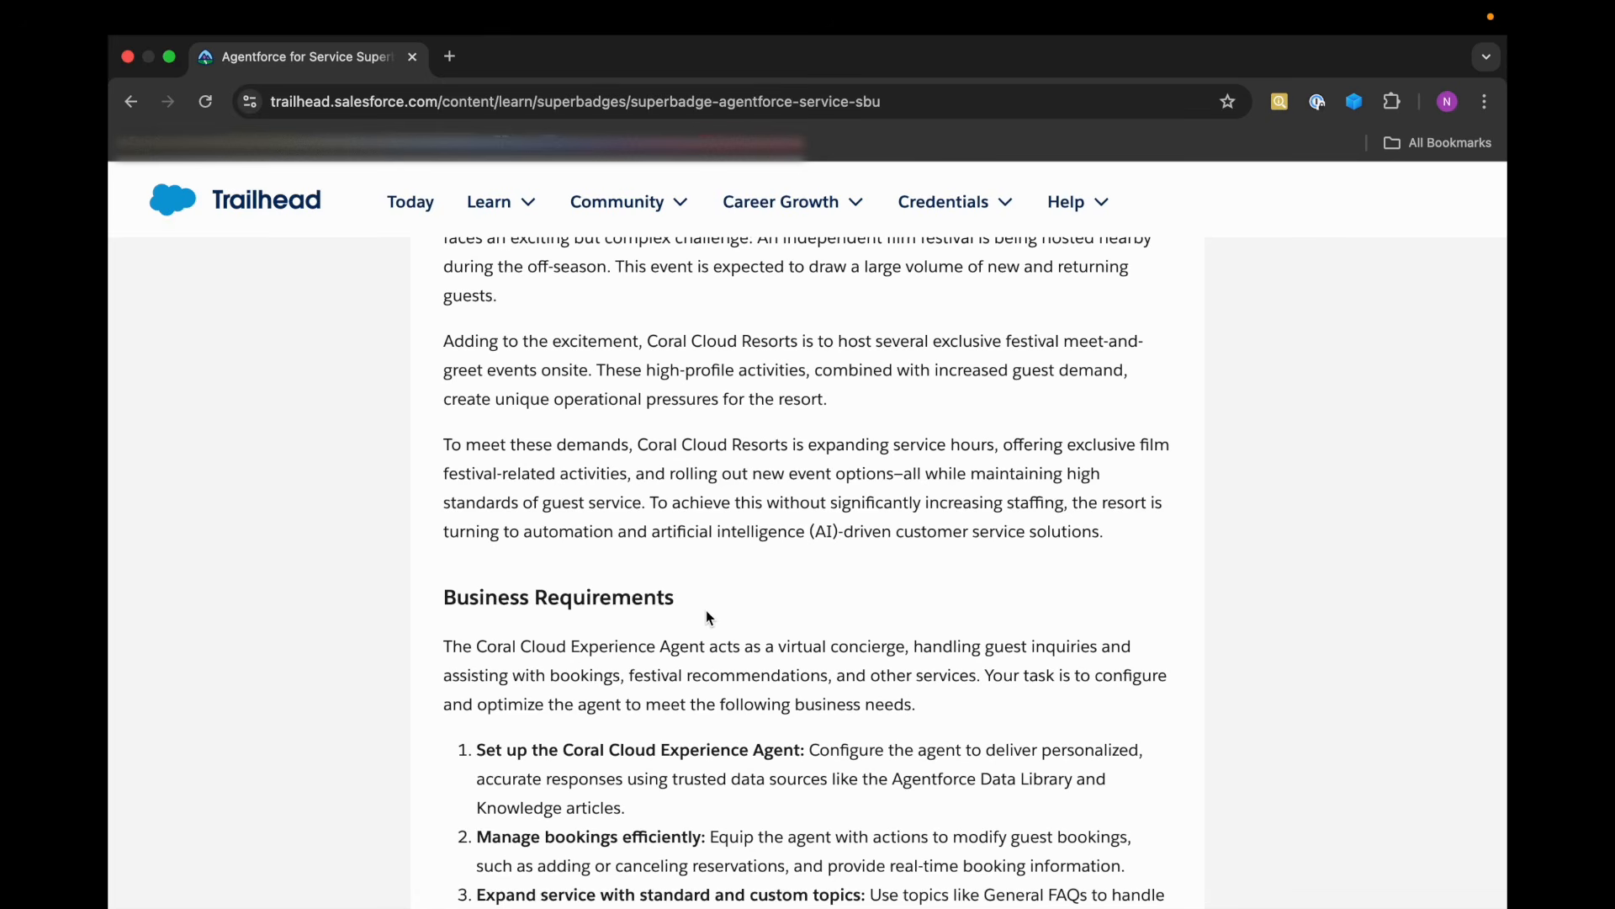
{"action": "scroll", "coordinate": [705, 609], "scroll_direction": "down", "scroll_amount": 7}
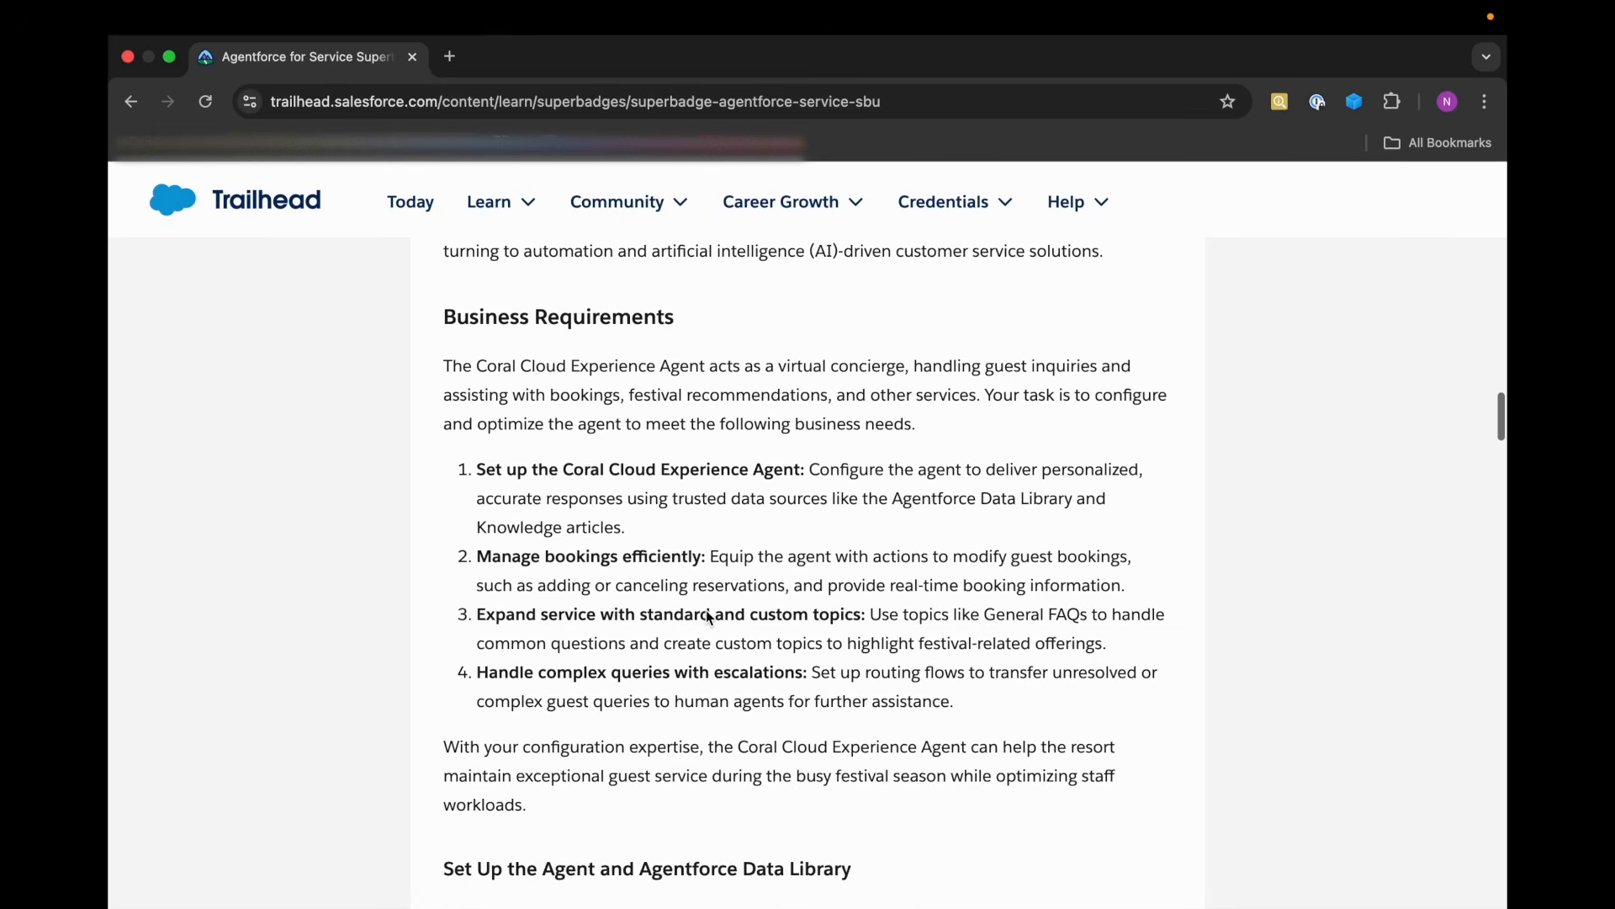
{"action": "scroll", "coordinate": [705, 609], "scroll_direction": "down", "scroll_amount": 1}
{"action": "scroll", "coordinate": [705, 609], "scroll_direction": "up", "scroll_amount": 1}
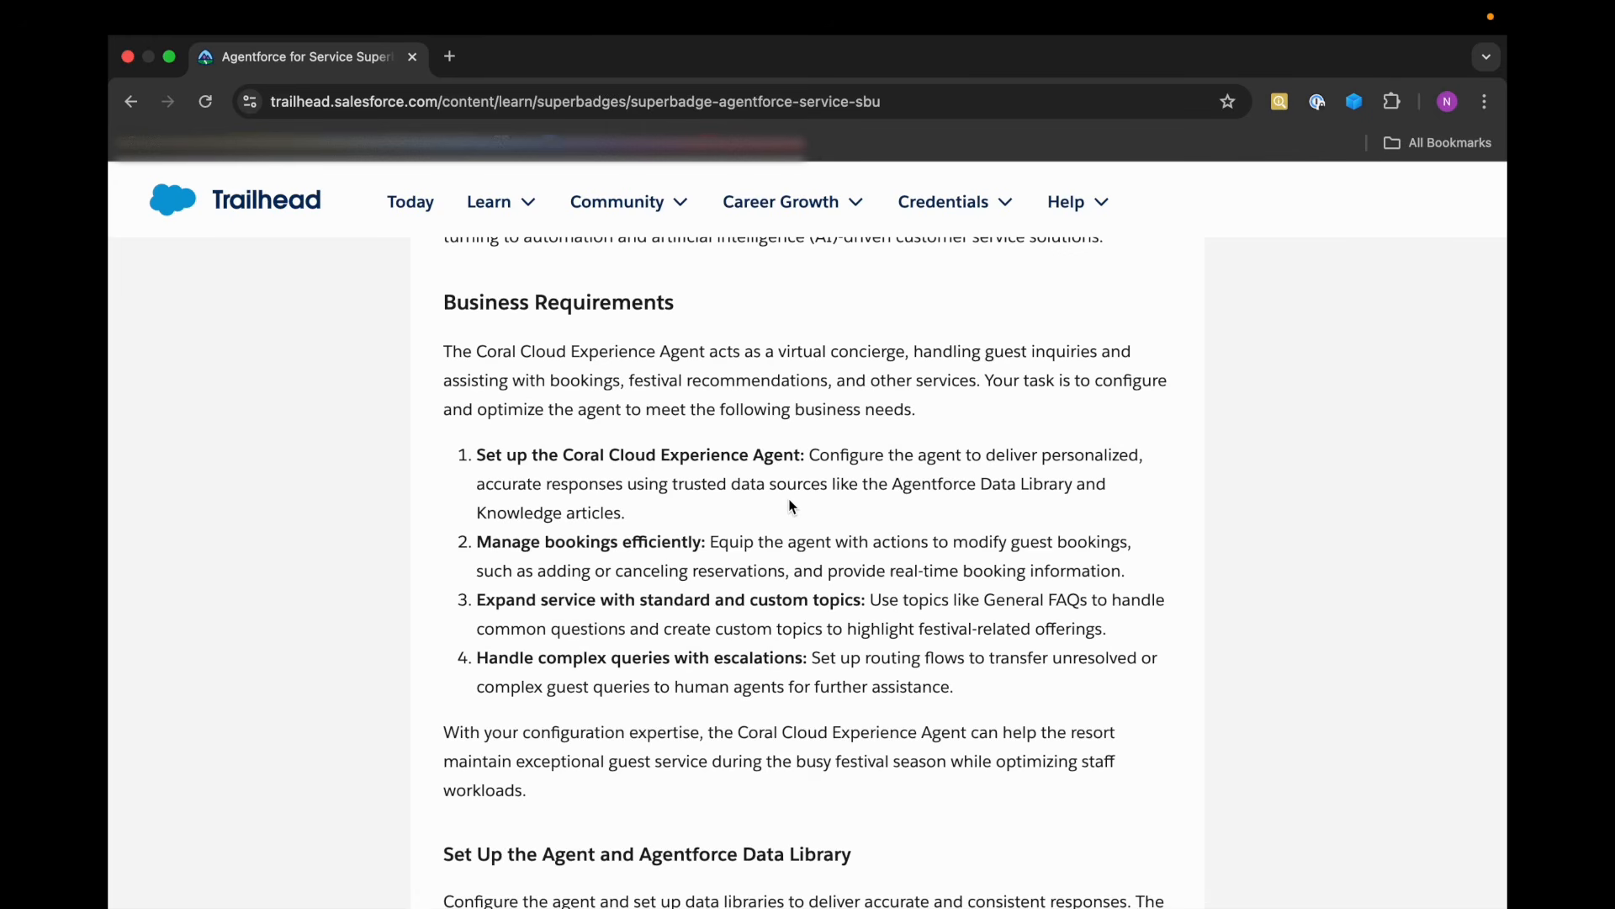
{"action": "scroll", "coordinate": [791, 505], "scroll_direction": "down", "scroll_amount": 1}
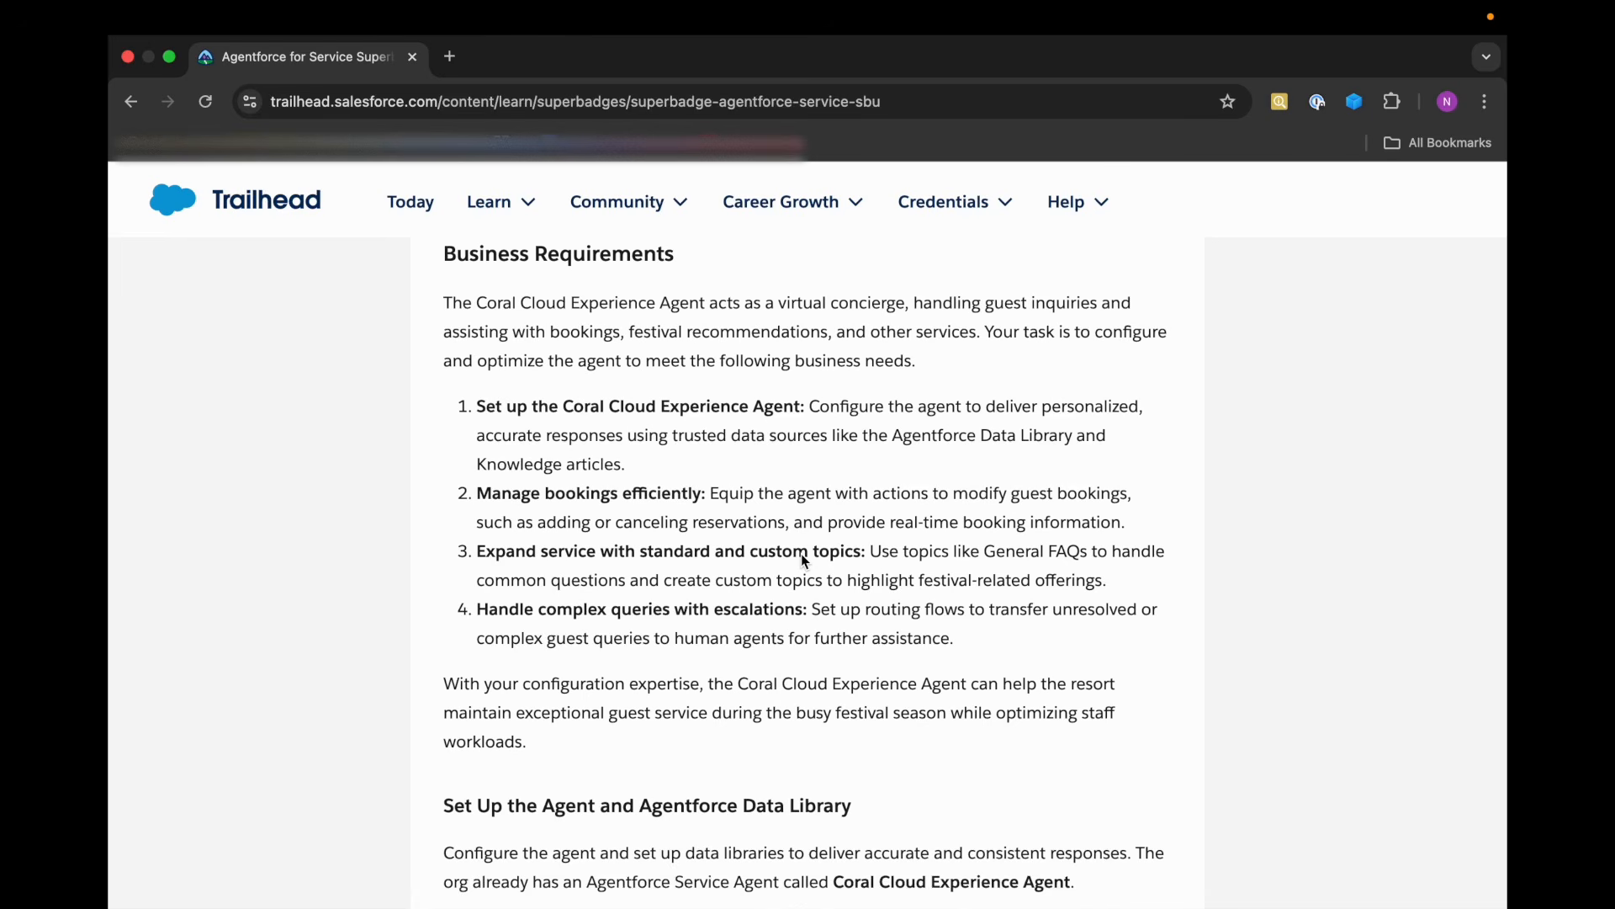
{"action": "scroll", "coordinate": [801, 559], "scroll_direction": "down", "scroll_amount": 2}
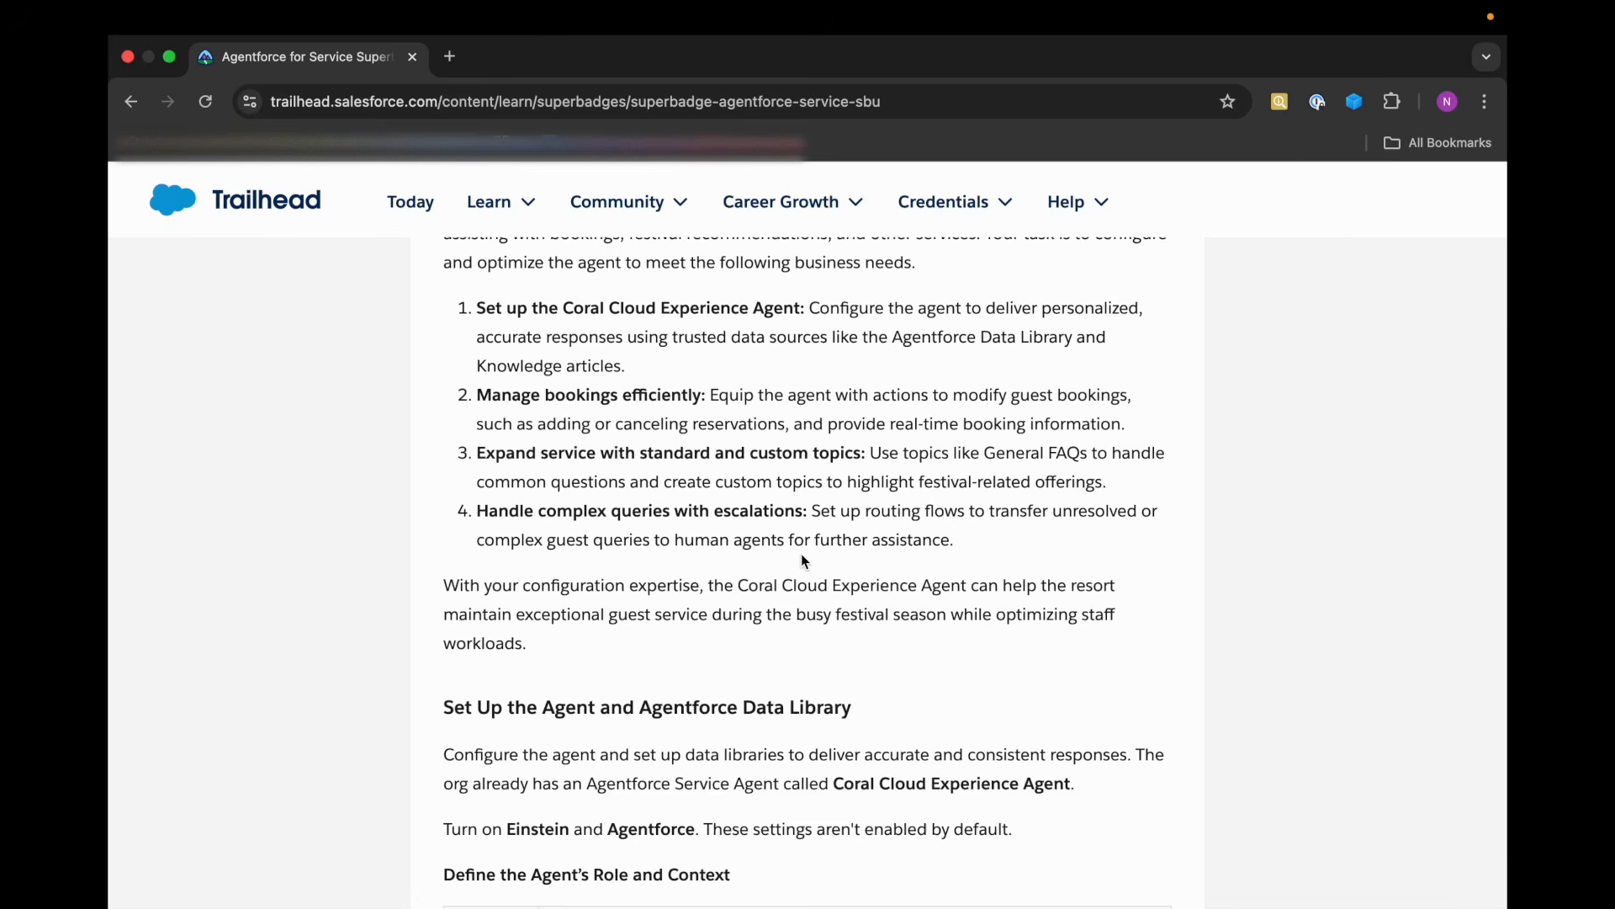
{"action": "scroll", "coordinate": [801, 561], "scroll_direction": "down", "scroll_amount": 5}
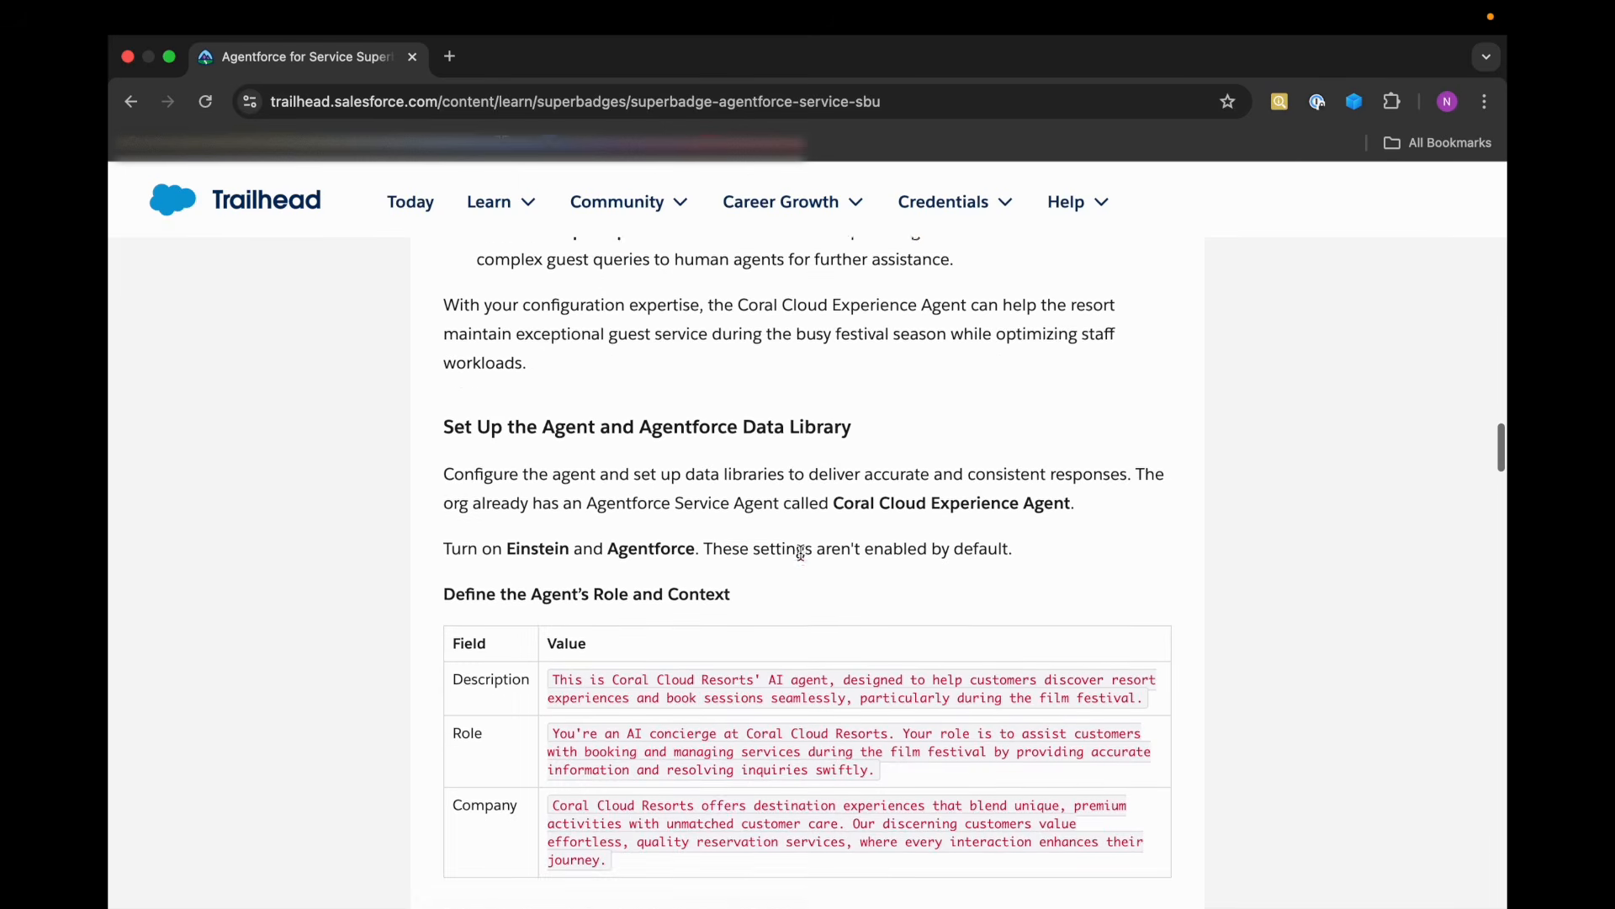
{"action": "scroll", "coordinate": [801, 553], "scroll_direction": "down", "scroll_amount": 1}
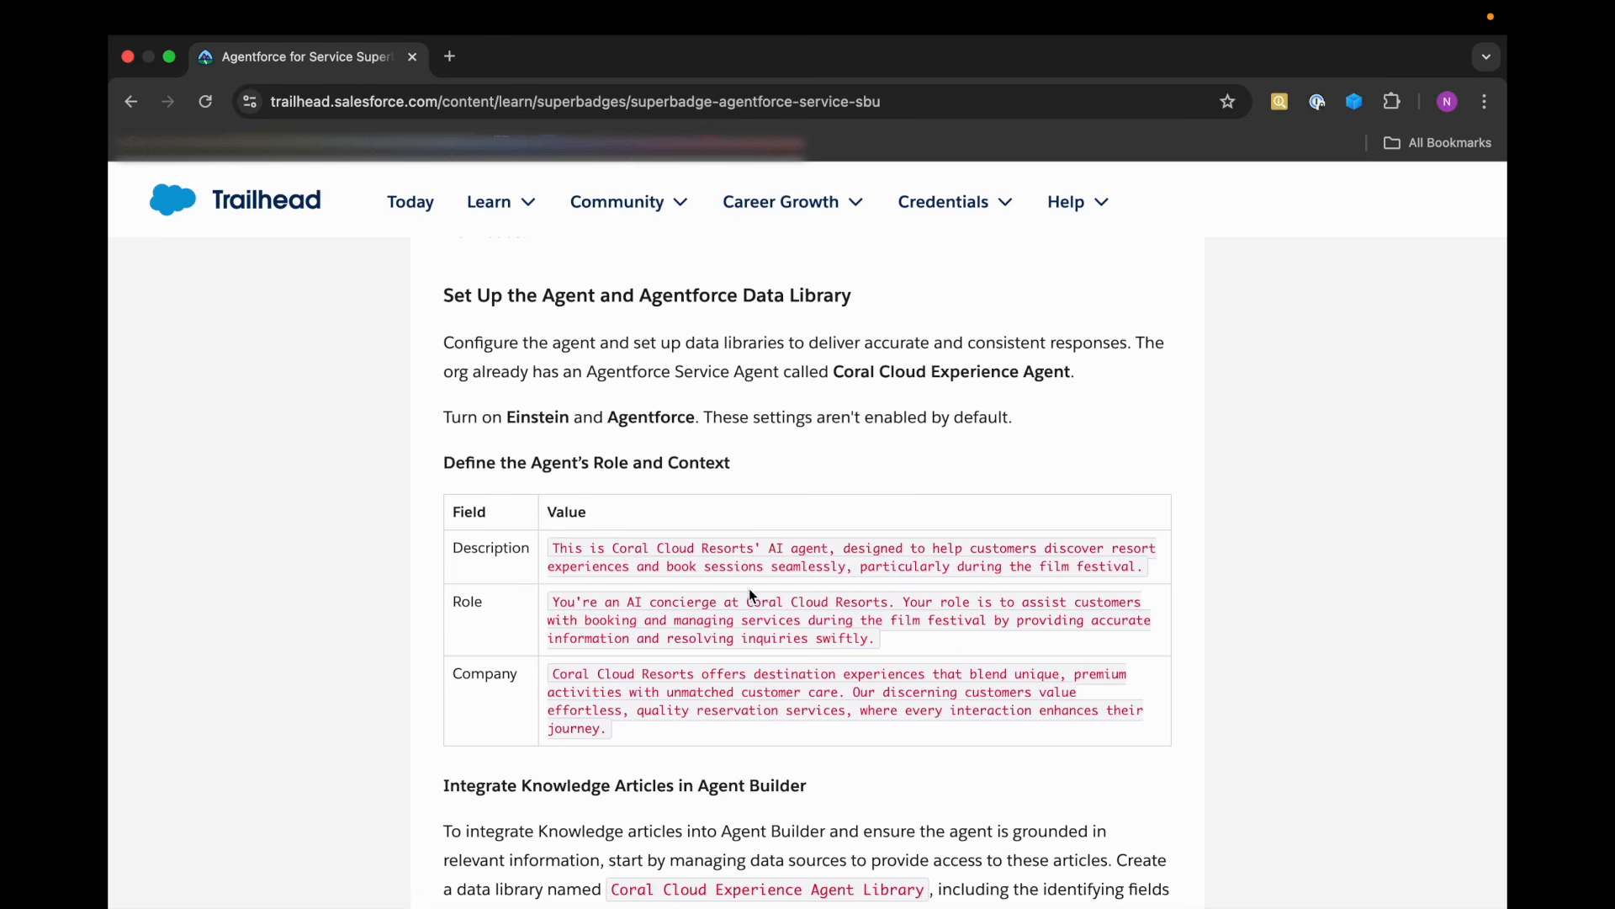
Launch the chosen hands-on org from the Ready to Tackle This Superbadge section.
{"action": "scroll", "coordinate": [749, 588], "scroll_direction": "down", "scroll_amount": 20}
{"action": "scroll", "coordinate": [749, 588], "scroll_direction": "down", "scroll_amount": 20}
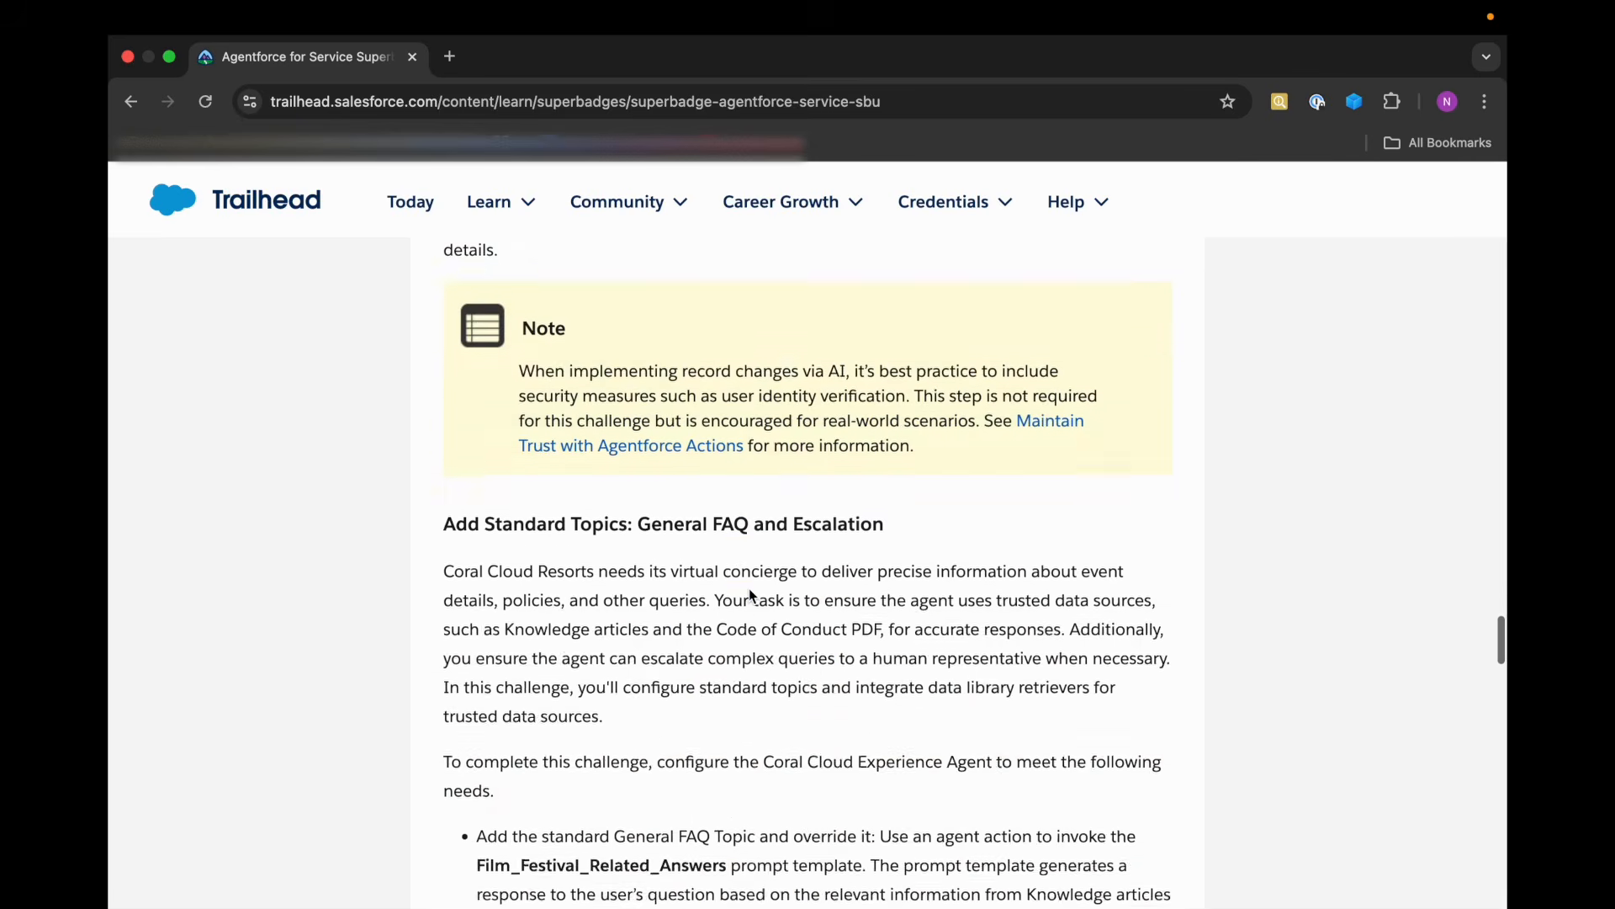
{"action": "scroll", "coordinate": [752, 594], "scroll_direction": "down", "scroll_amount": 15}
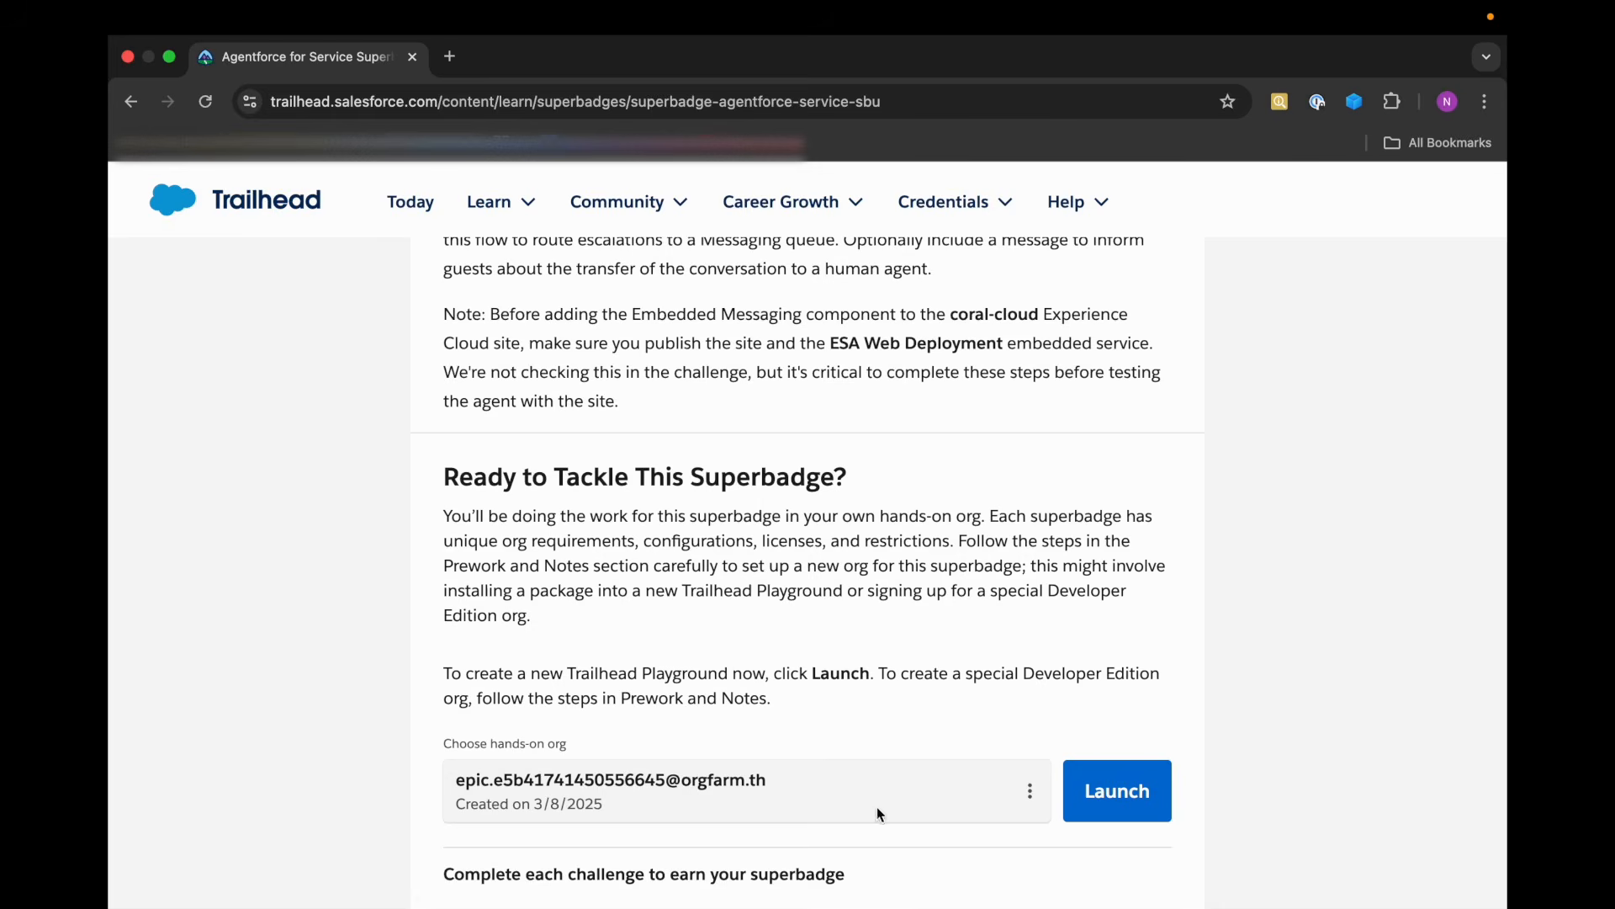
{"action": "left_click", "coordinate": [1128, 807]}
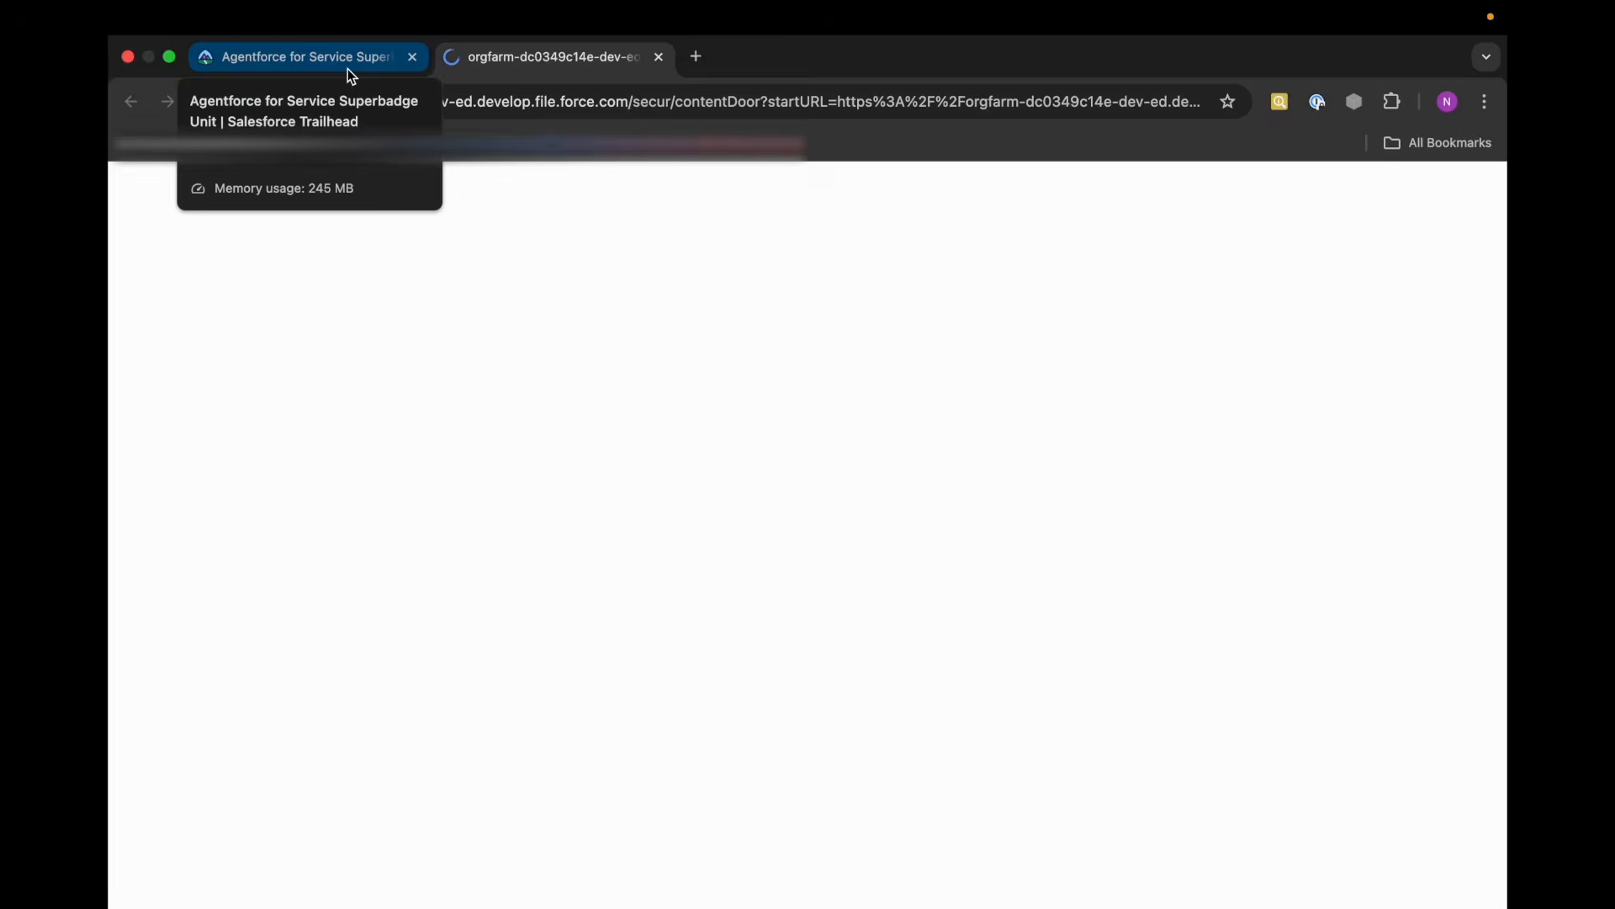
Return to the Trailhead superbadge page and bring up the Set Up the Agent and Agentforce Data Library instructions.
{"action": "left_click", "coordinate": [351, 74]}
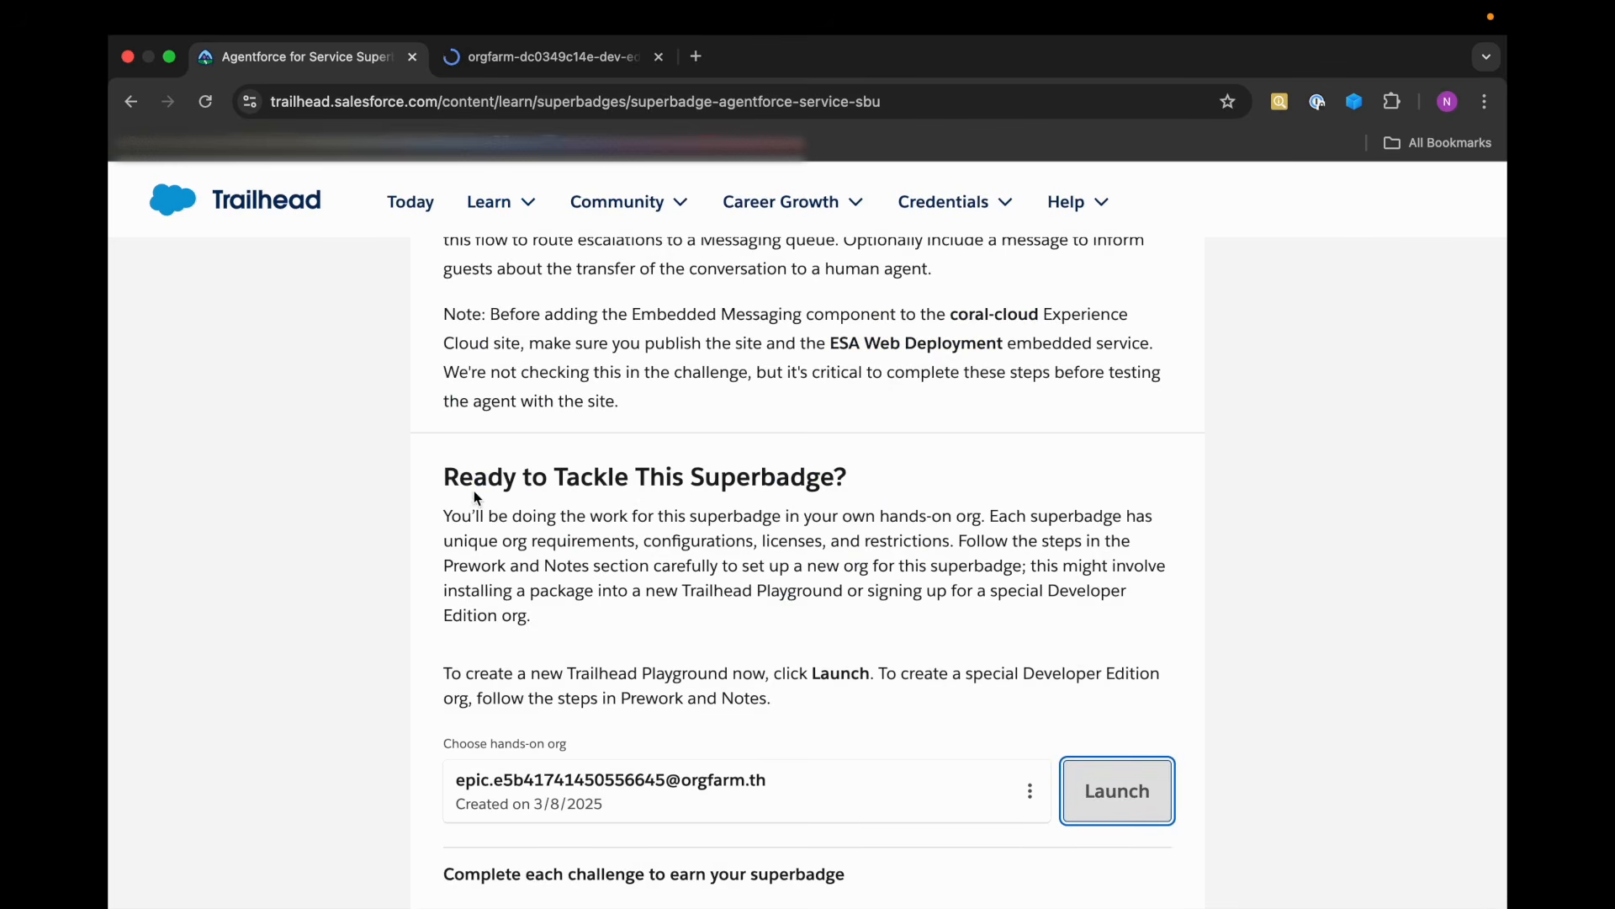
{"action": "scroll", "coordinate": [536, 496], "scroll_direction": "up", "scroll_amount": 20}
{"action": "scroll", "coordinate": [537, 496], "scroll_direction": "up", "scroll_amount": 20}
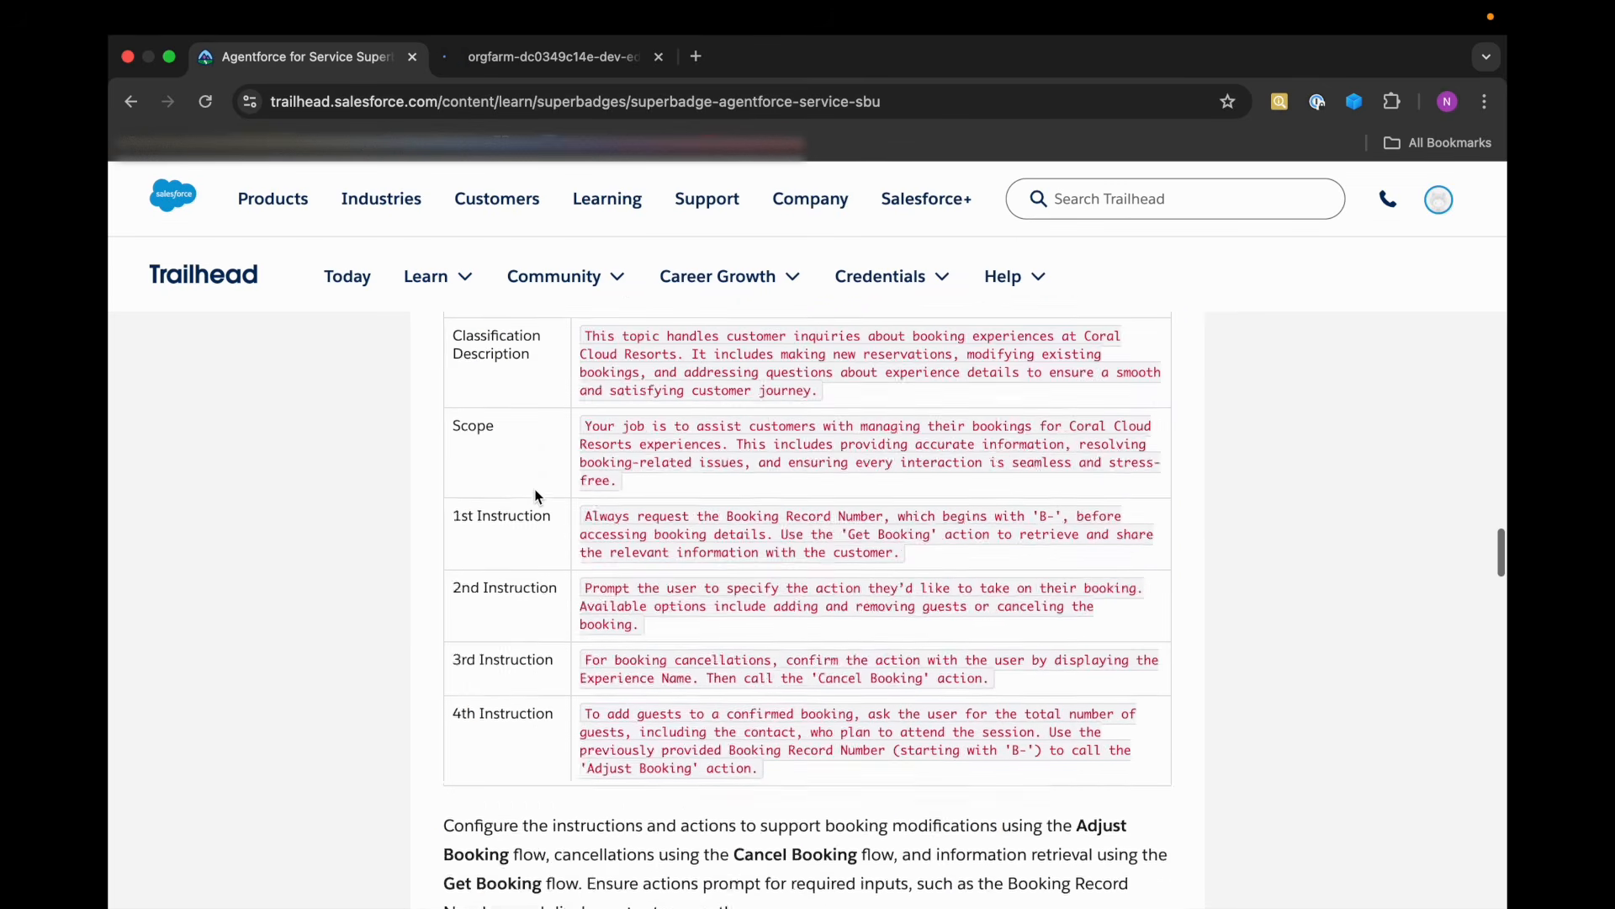
{"action": "scroll", "coordinate": [538, 496], "scroll_direction": "up", "scroll_amount": 2}
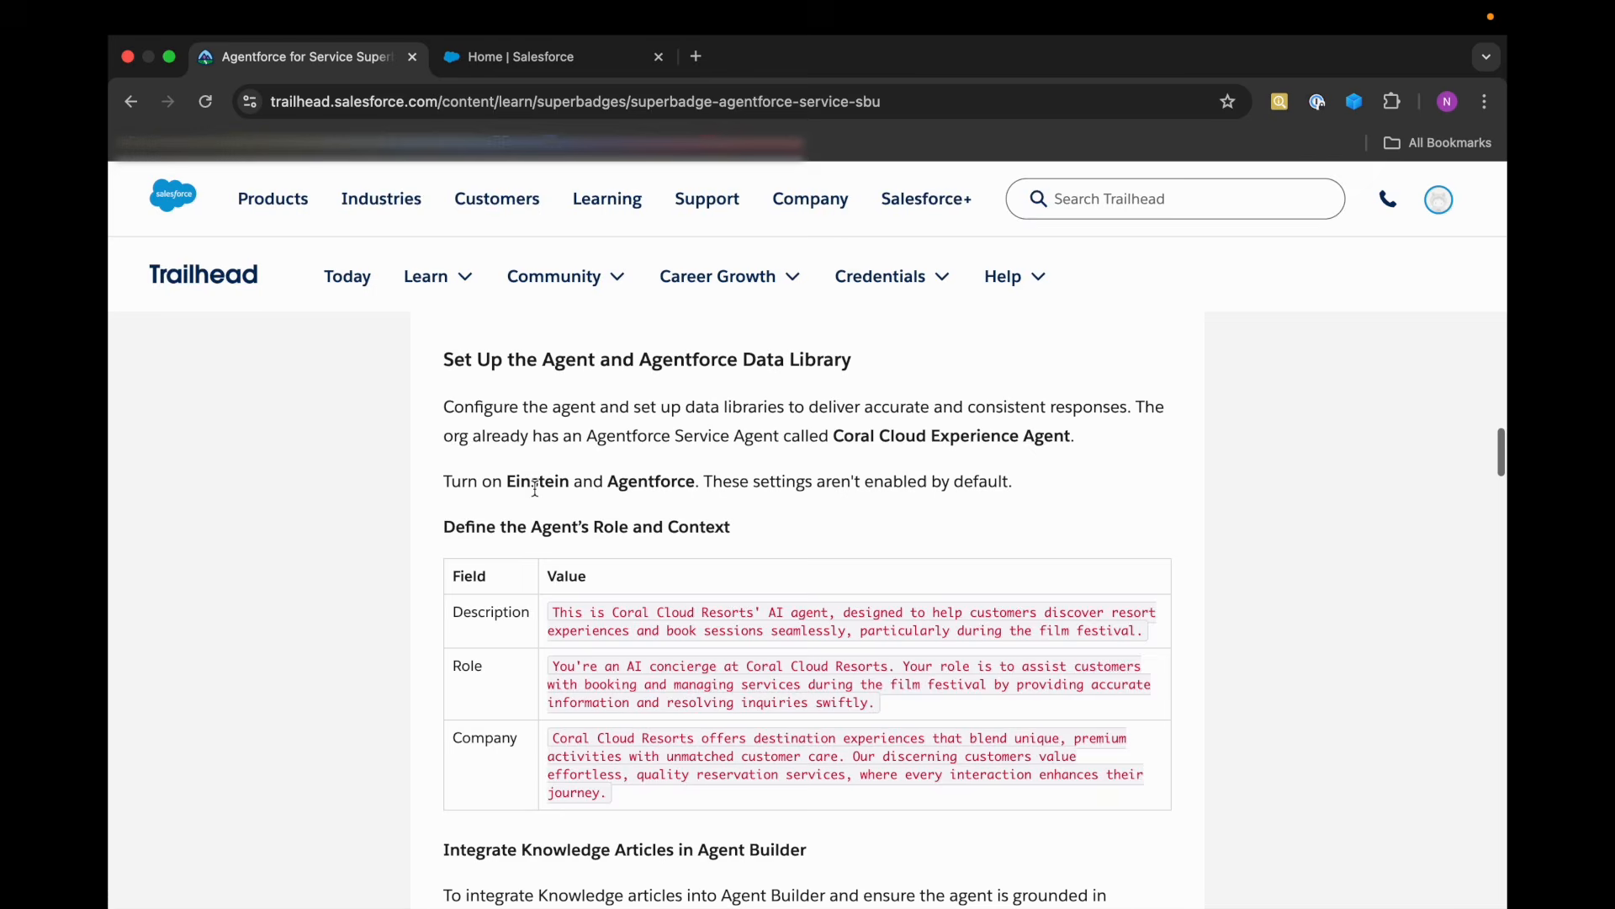
{"action": "scroll", "coordinate": [538, 496], "scroll_direction": "down", "scroll_amount": 3}
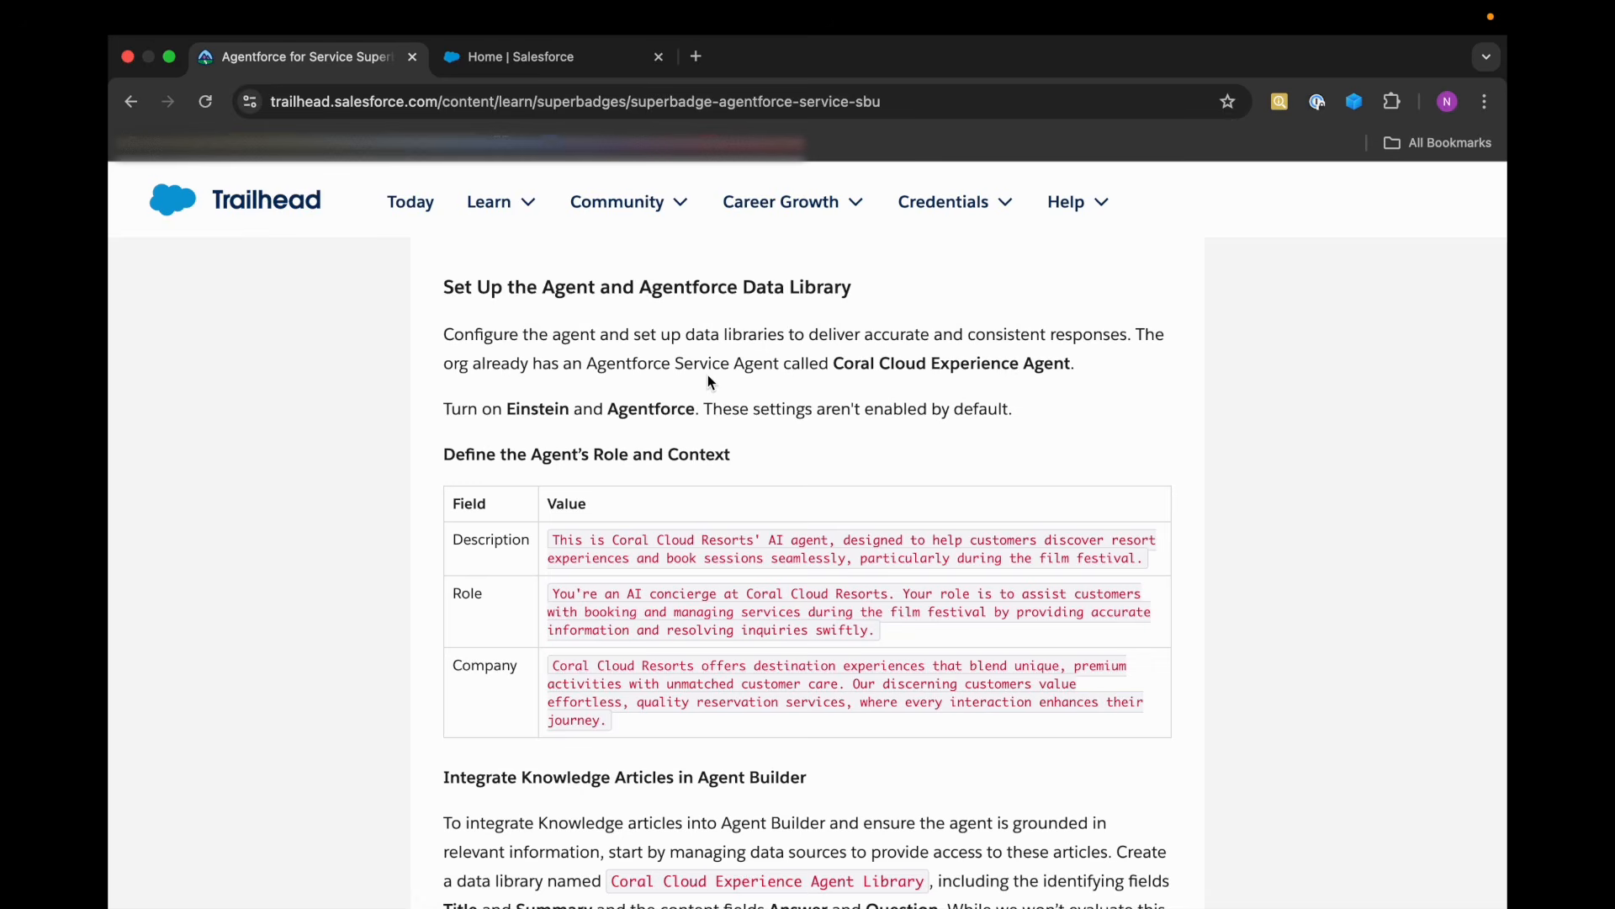
Note the Coral Cloud Experience Agent name in the instructions, switch to the Coral Cloud Resorts org and open its Setup.
{"action": "left_click_drag", "start_coordinate": [839, 372], "coordinate": [1077, 372]}
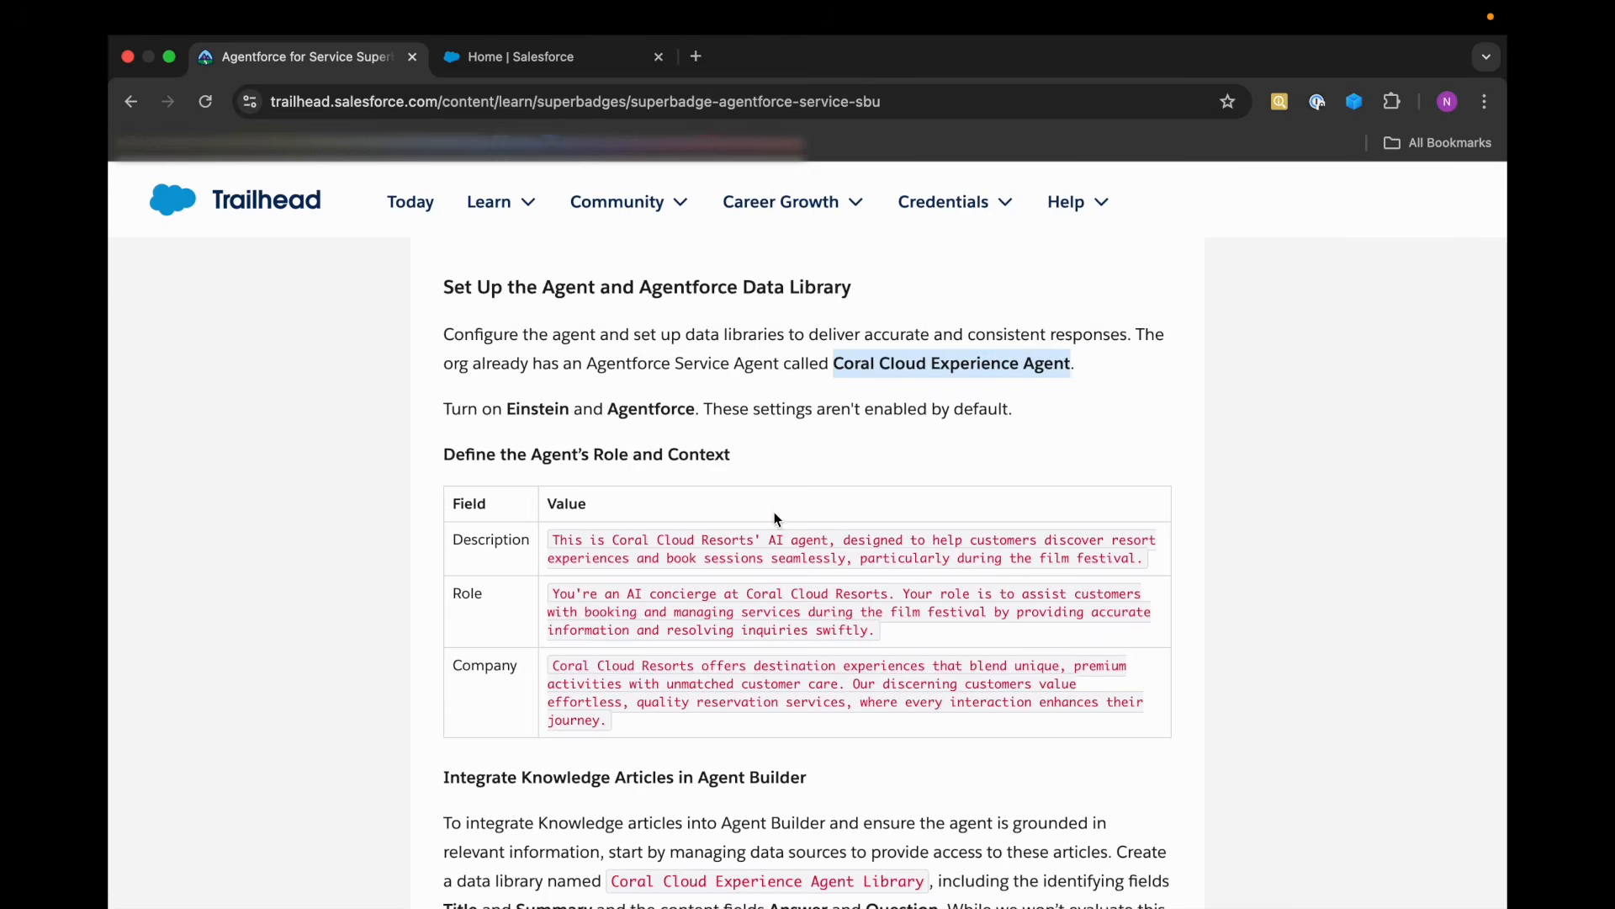
{"action": "scroll", "coordinate": [778, 520], "scroll_direction": "down", "scroll_amount": 1}
{"action": "left_click", "coordinate": [555, 59]}
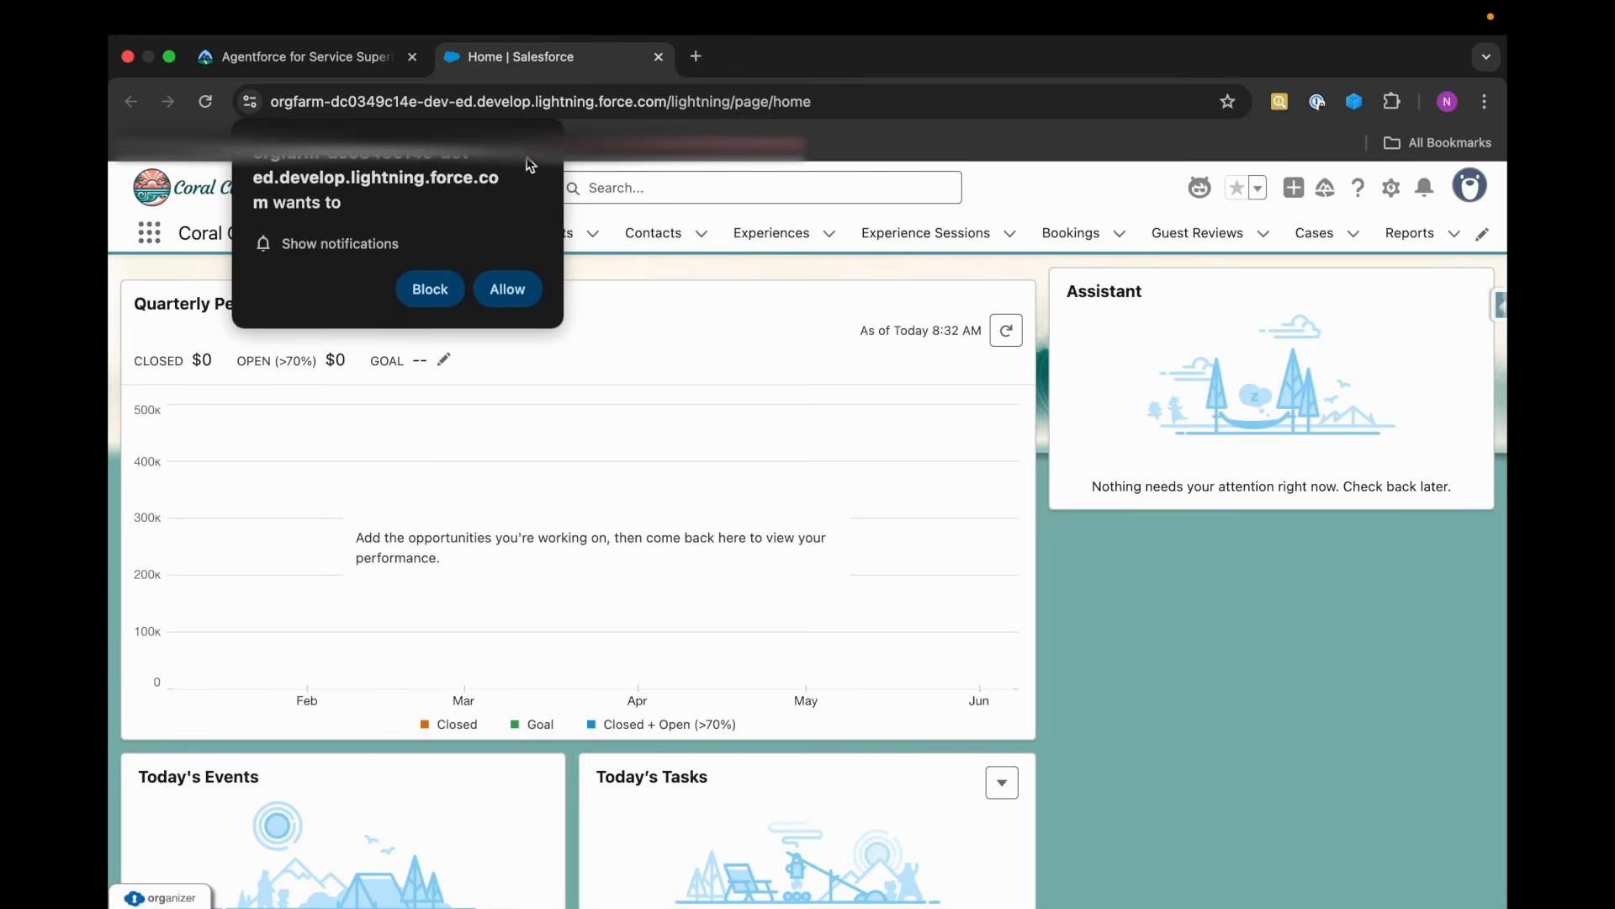
{"action": "left_click", "coordinate": [1391, 188]}
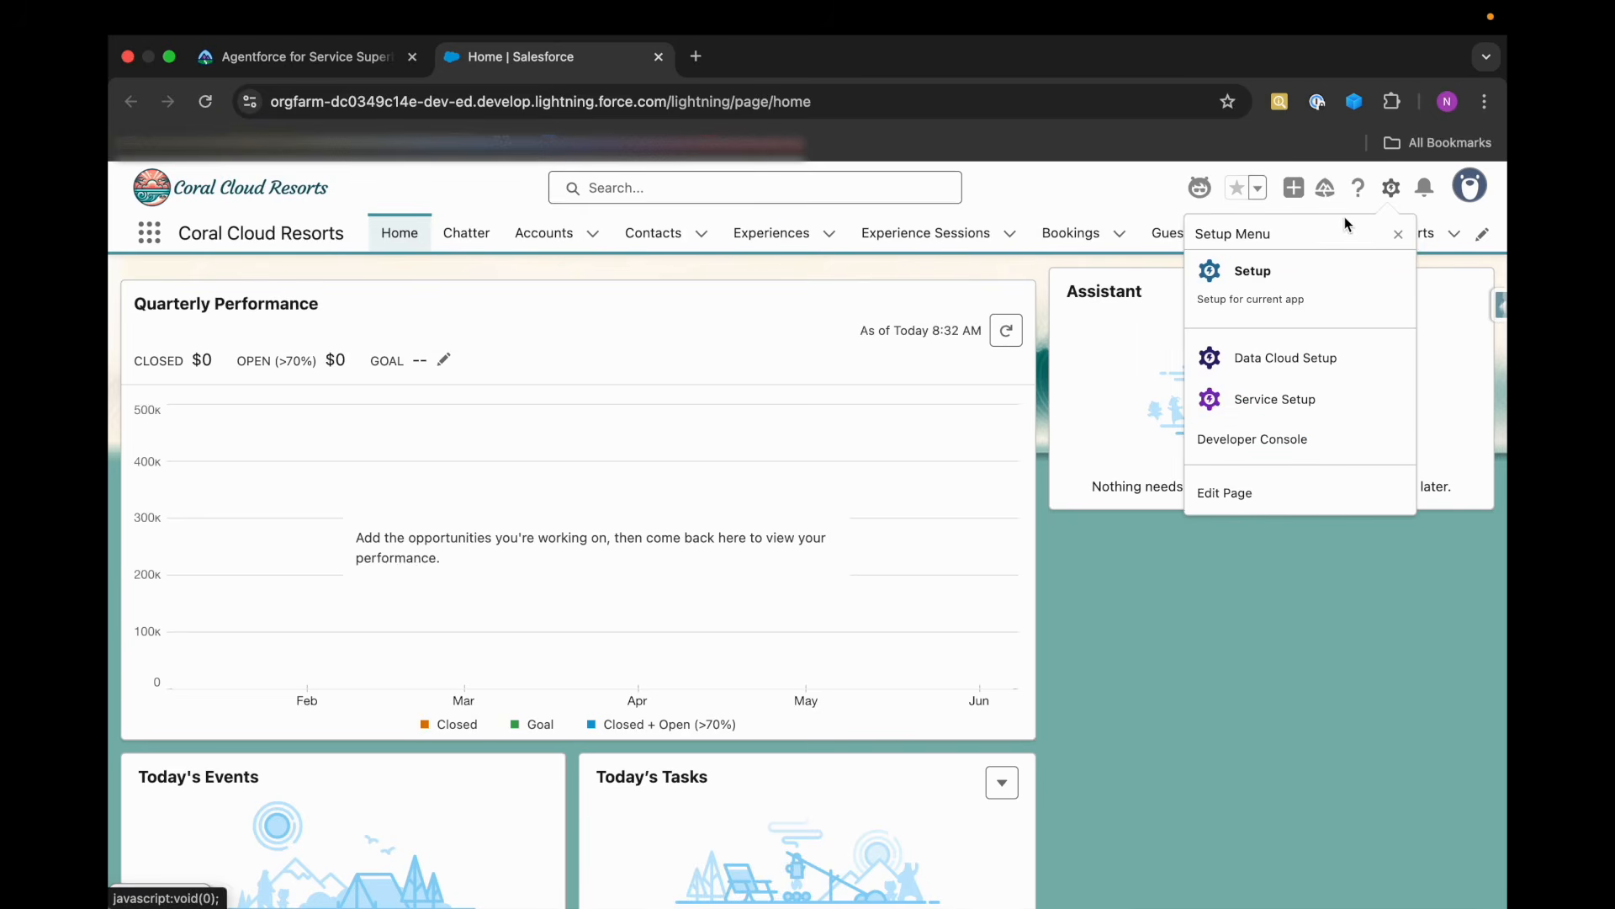
{"action": "left_click", "coordinate": [1310, 279]}
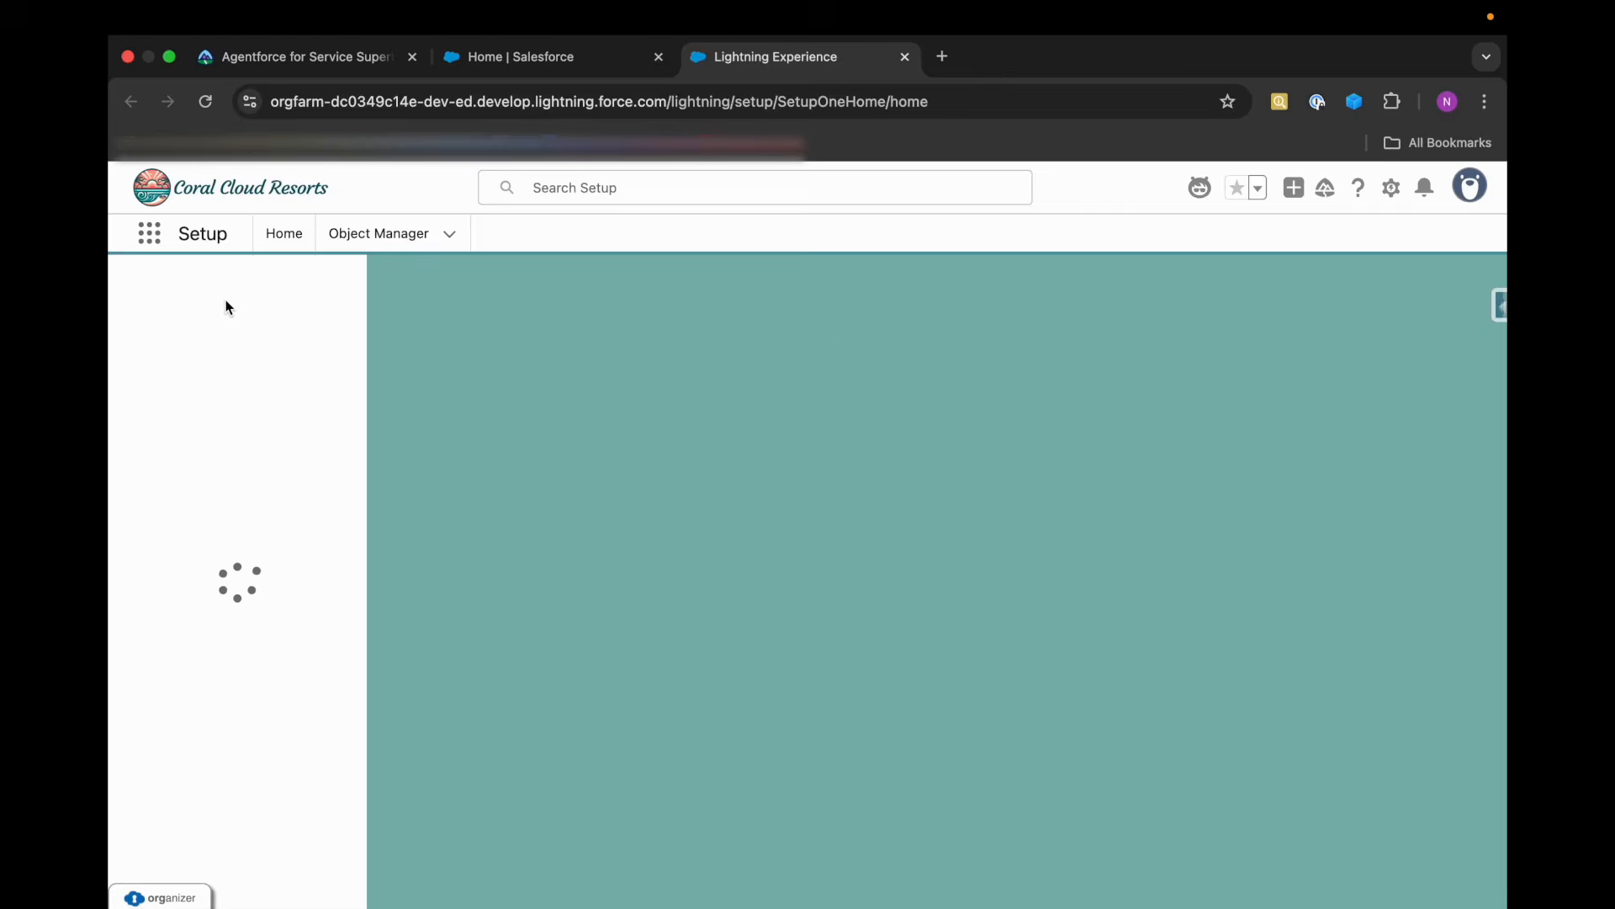
Search Setup for "Agent" and open the Agents page under Agent Studio.
{"action": "left_click", "coordinate": [225, 300]}
{"action": "type", "text": "A"}
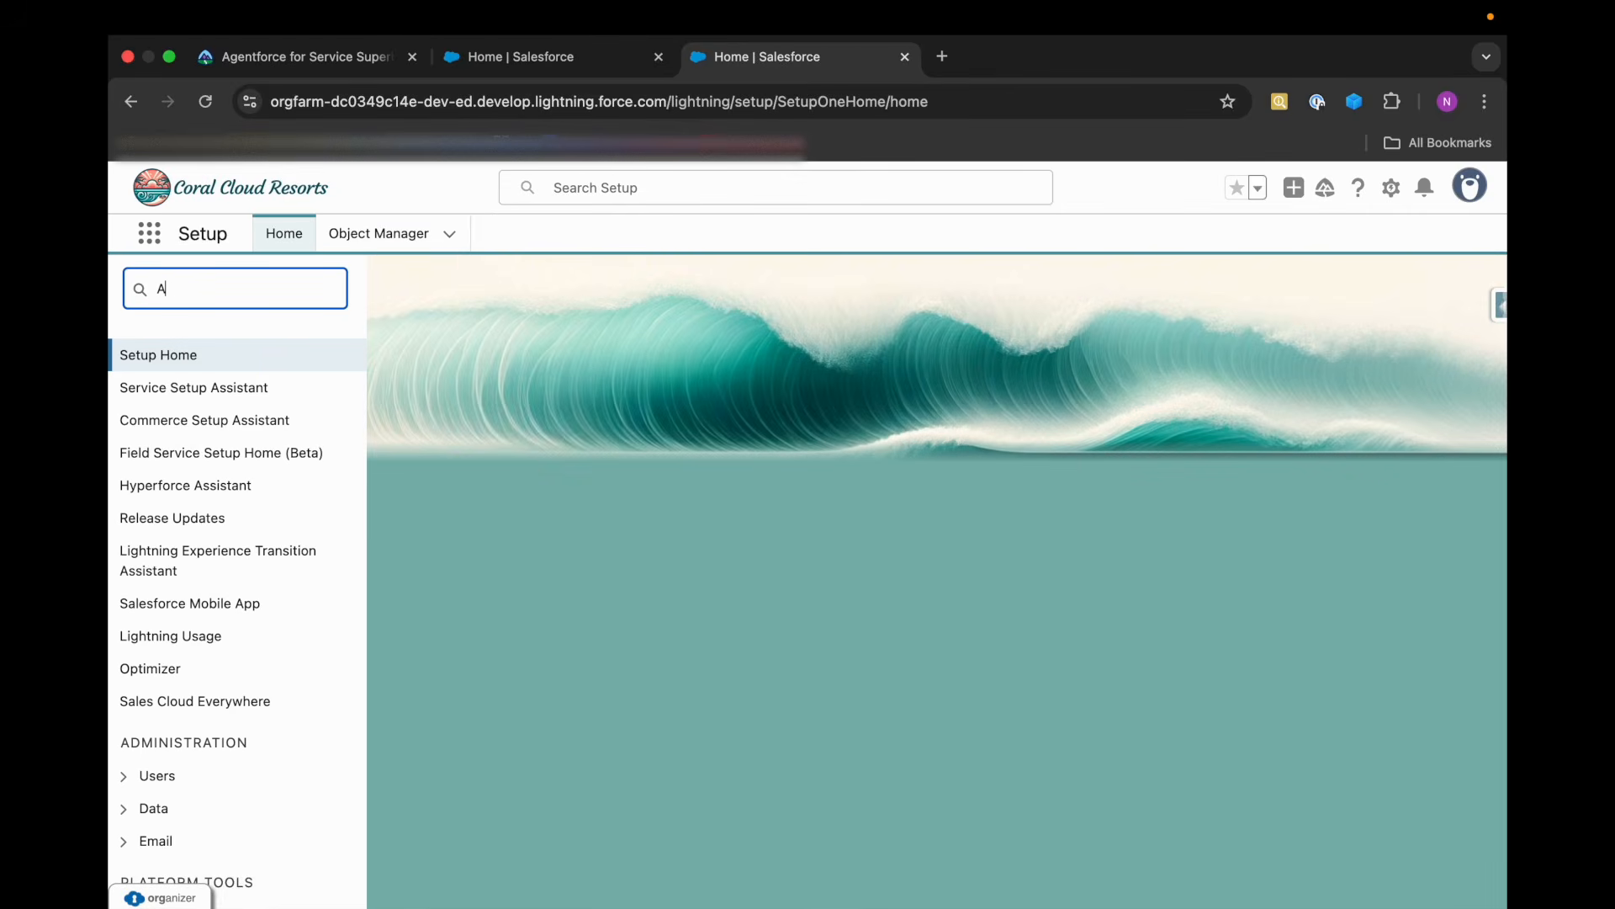
{"action": "type", "text": "gent"}
{"action": "left_click", "coordinate": [224, 516]}
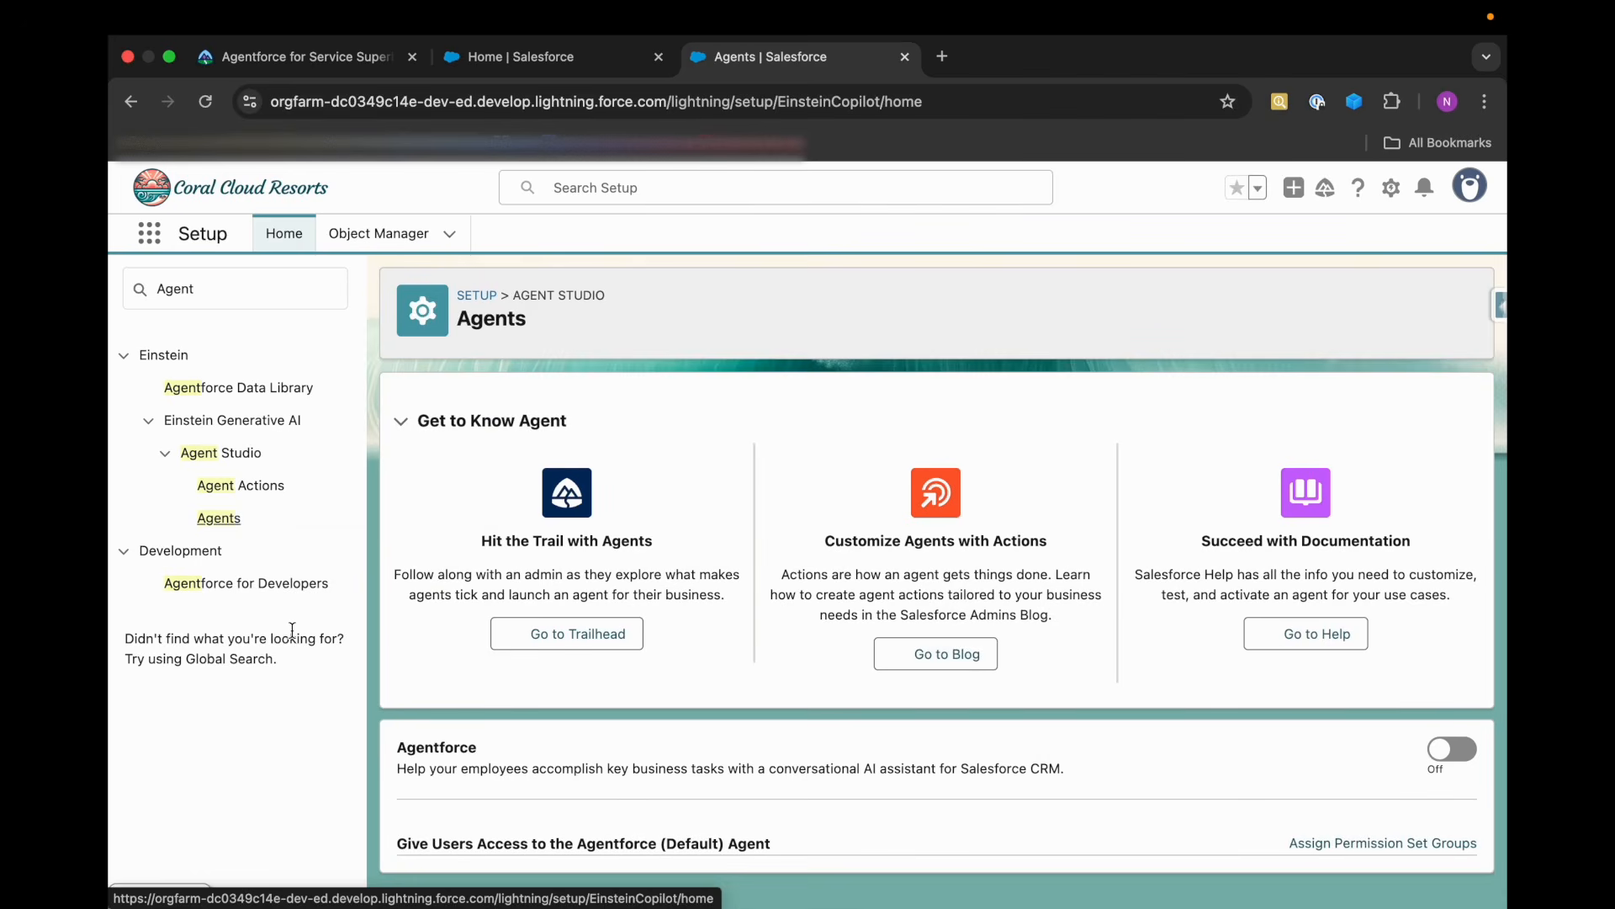
Dismiss the Go Mobile prompt and turn on Agentforce for the org.
{"action": "scroll", "coordinate": [393, 688], "scroll_direction": "down", "scroll_amount": 2}
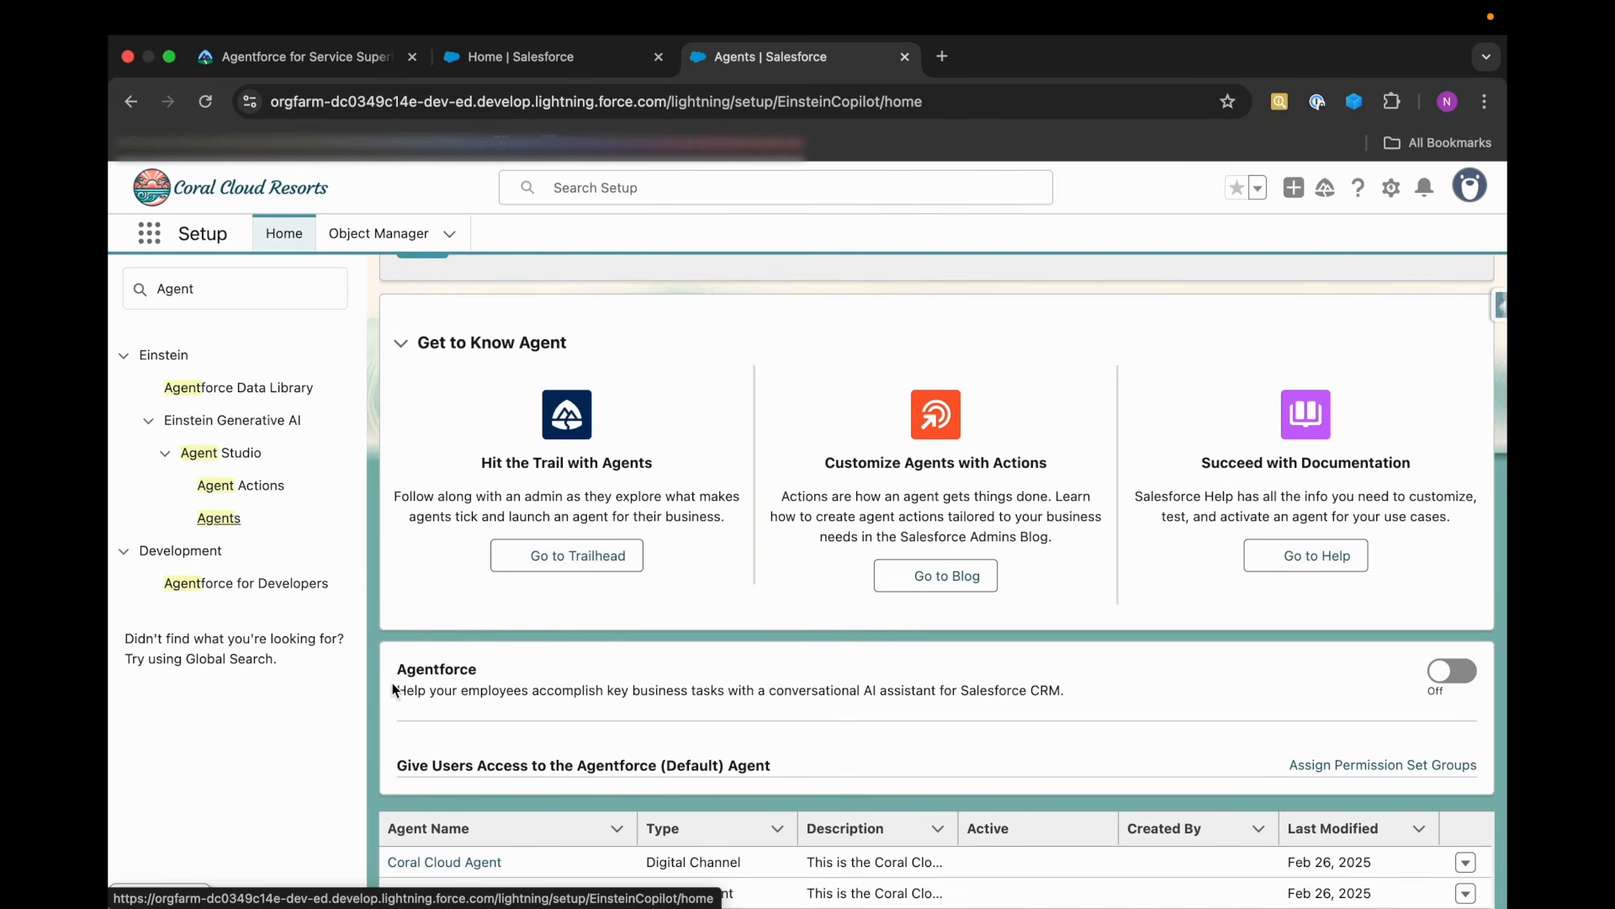
{"action": "left_click_drag", "start_coordinate": [394, 688], "coordinate": [505, 678]}
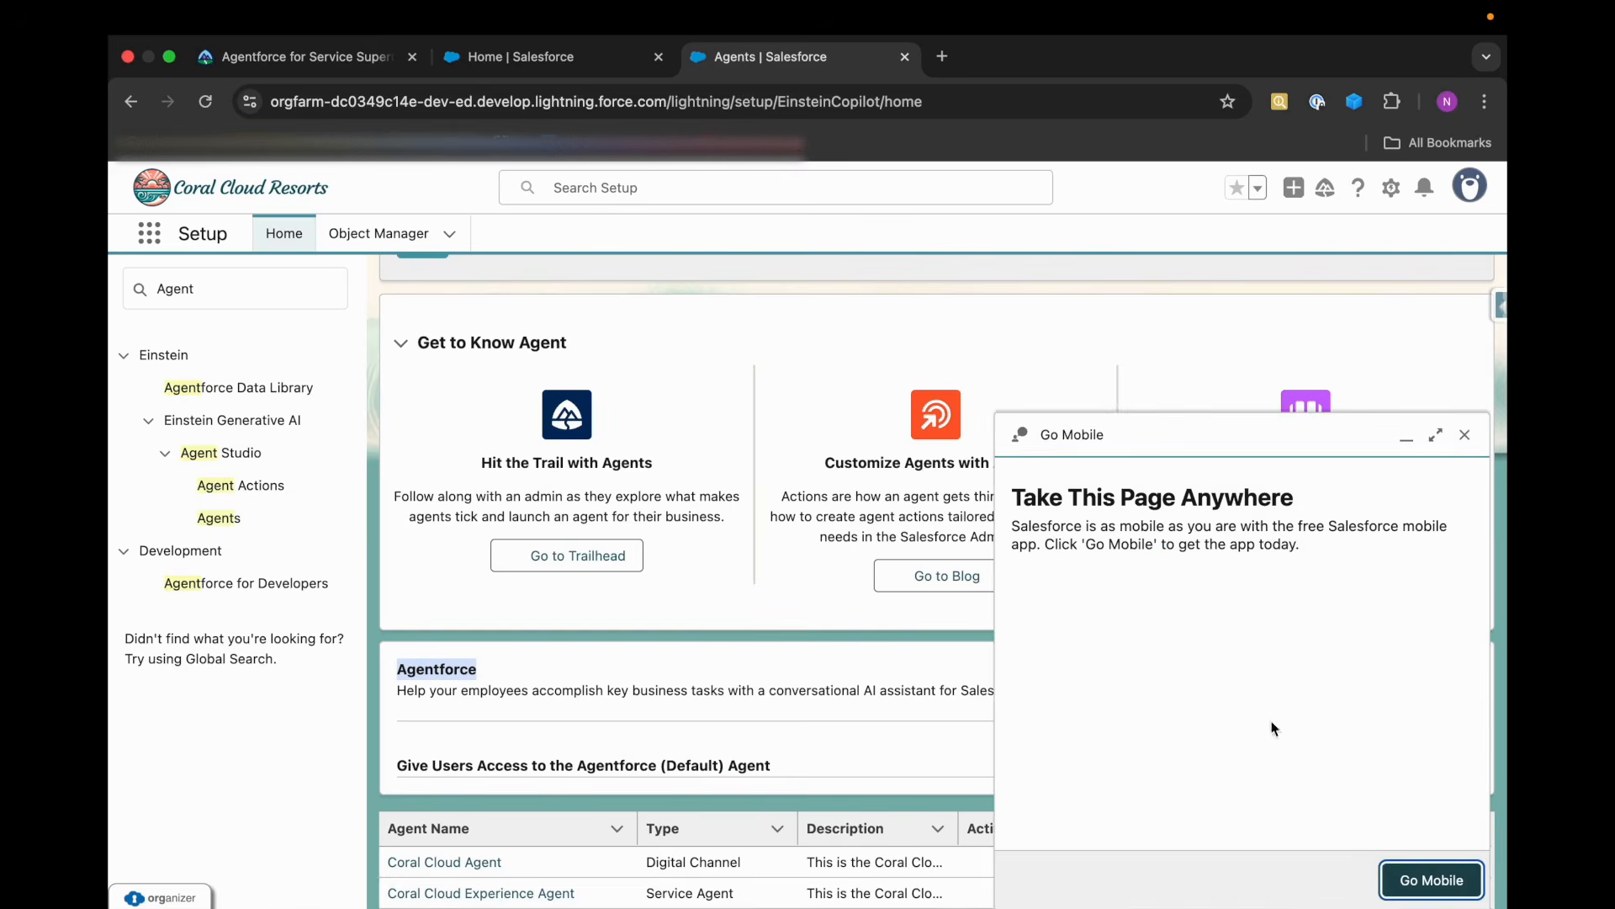
{"action": "left_click", "coordinate": [1465, 434]}
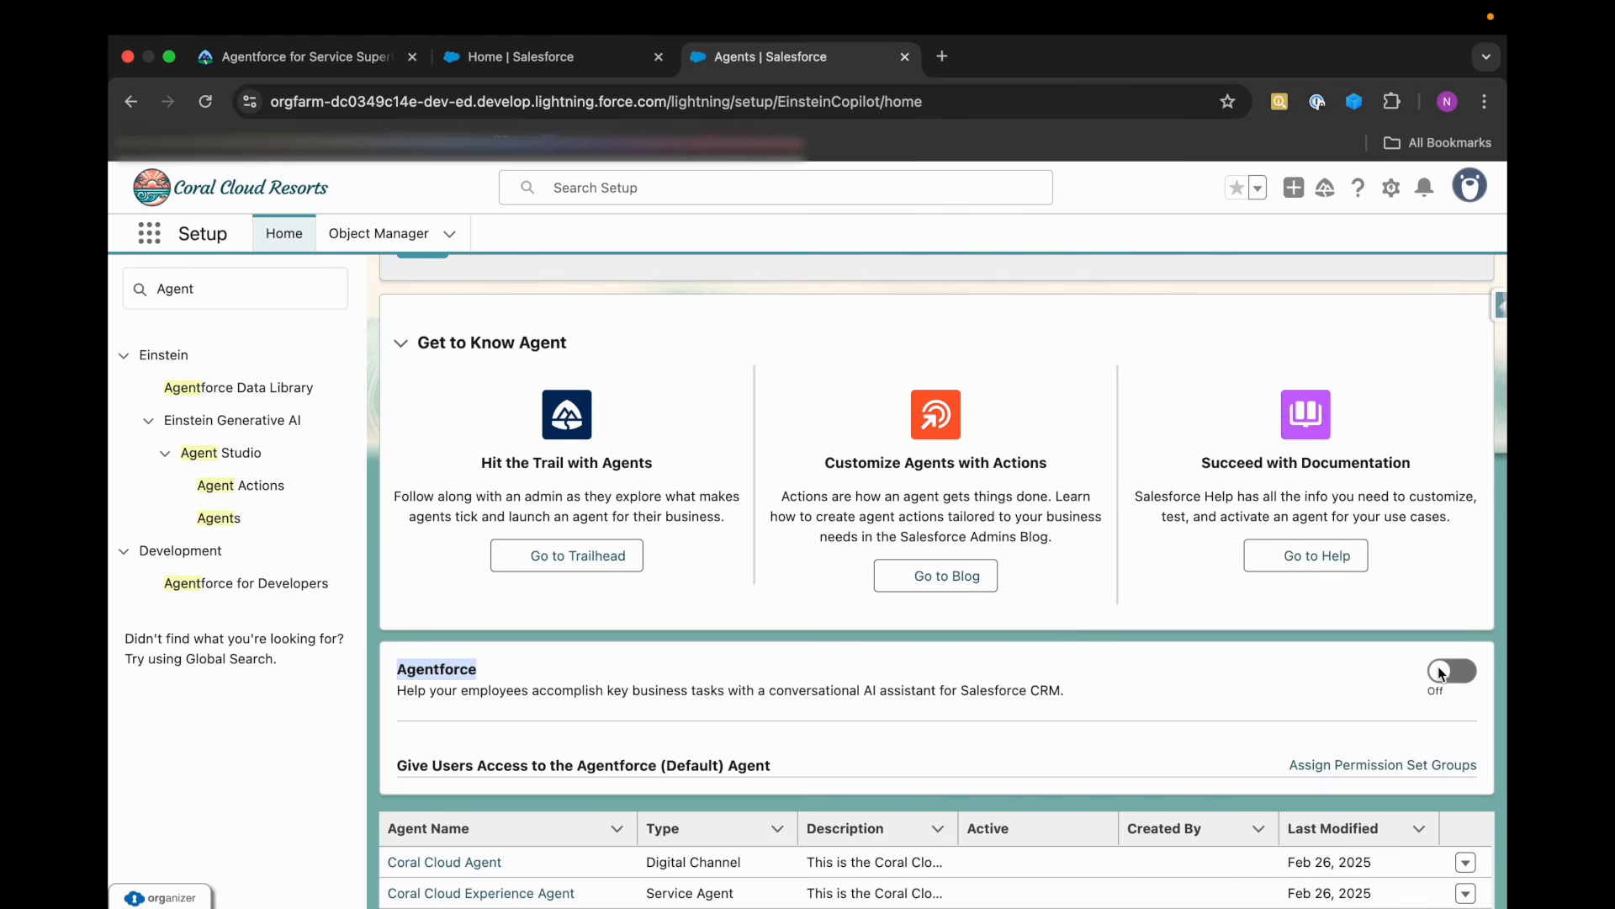
{"action": "left_click", "coordinate": [1449, 671]}
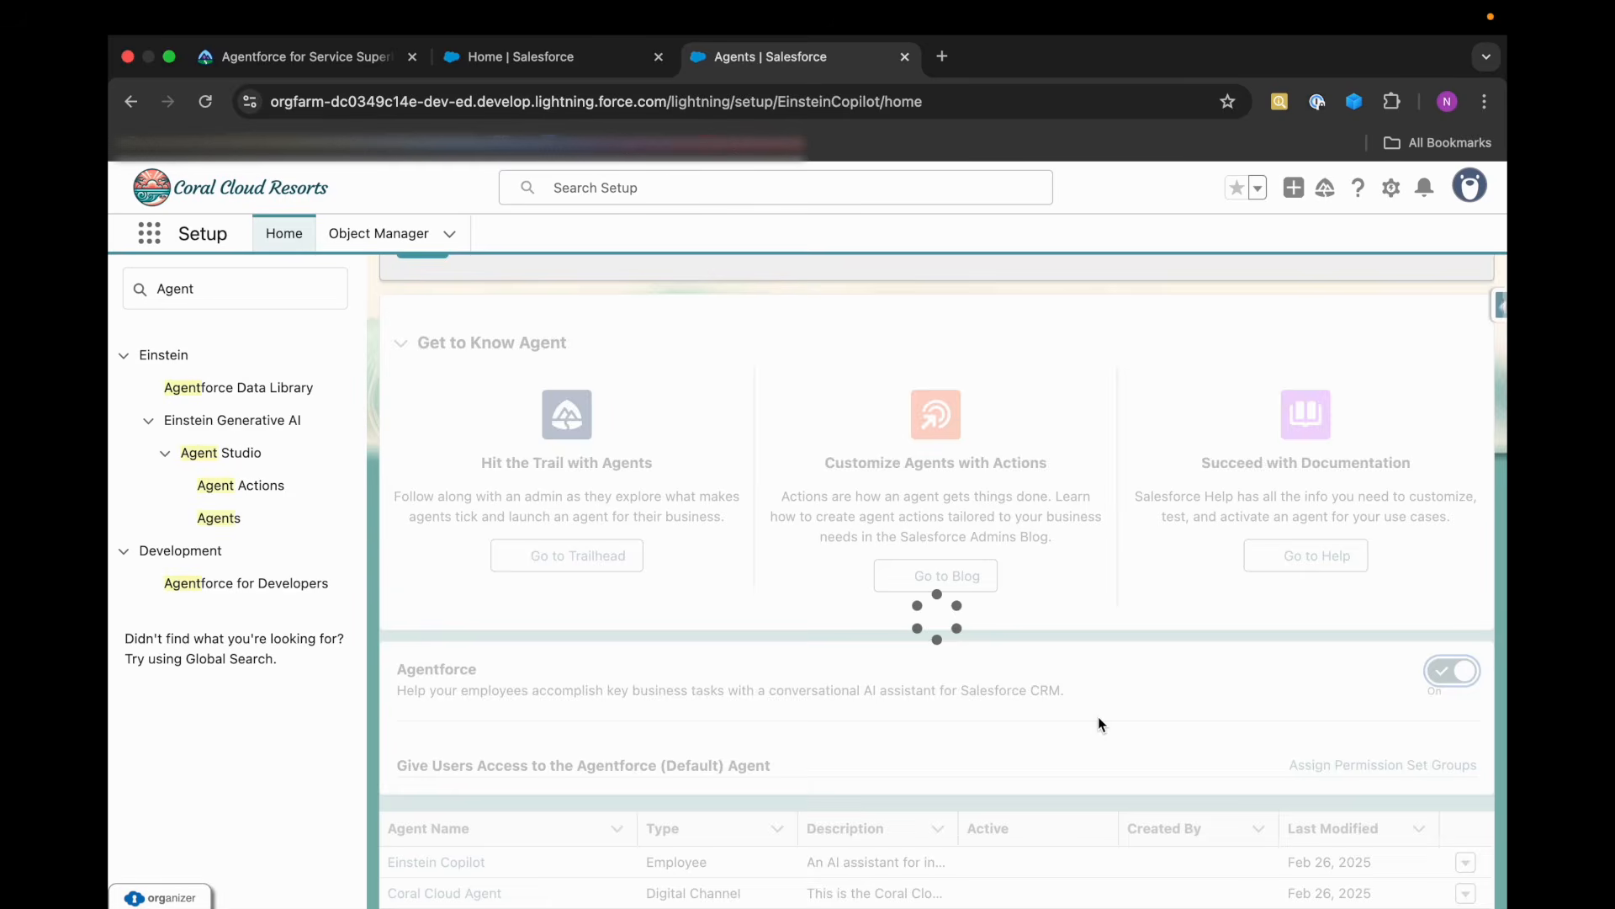
Check the agent list for the Coral Cloud Experience Agent and compare it with the Trailhead instructions.
{"action": "scroll", "coordinate": [1098, 724], "scroll_direction": "down", "scroll_amount": 1}
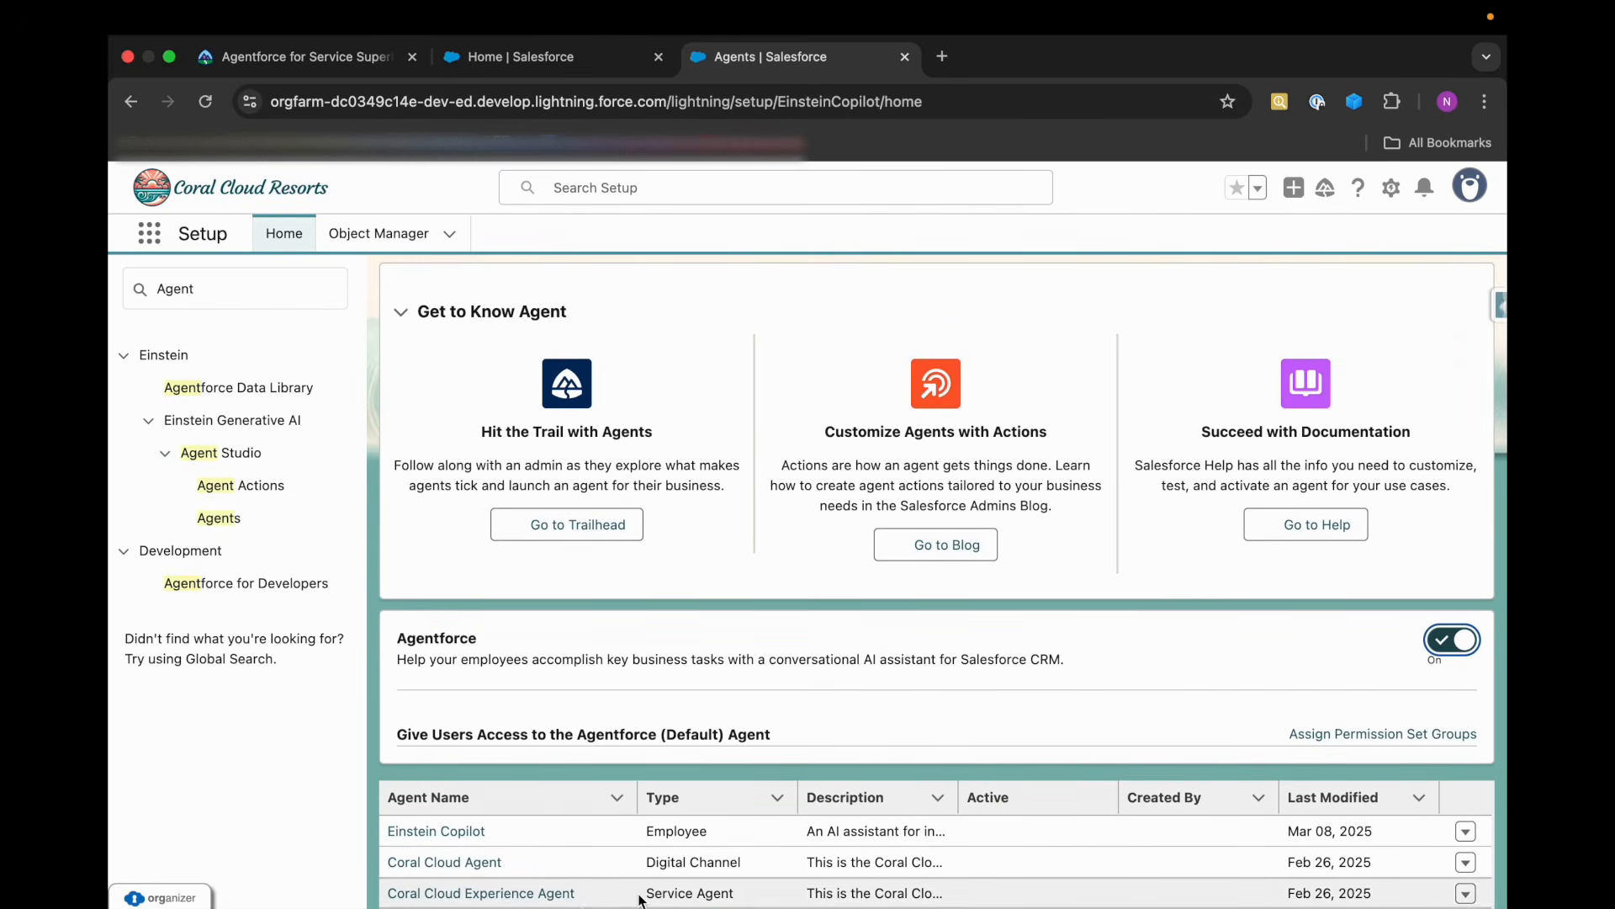
{"action": "key", "text": "Tab"}
{"action": "left_click", "coordinate": [791, 897]}
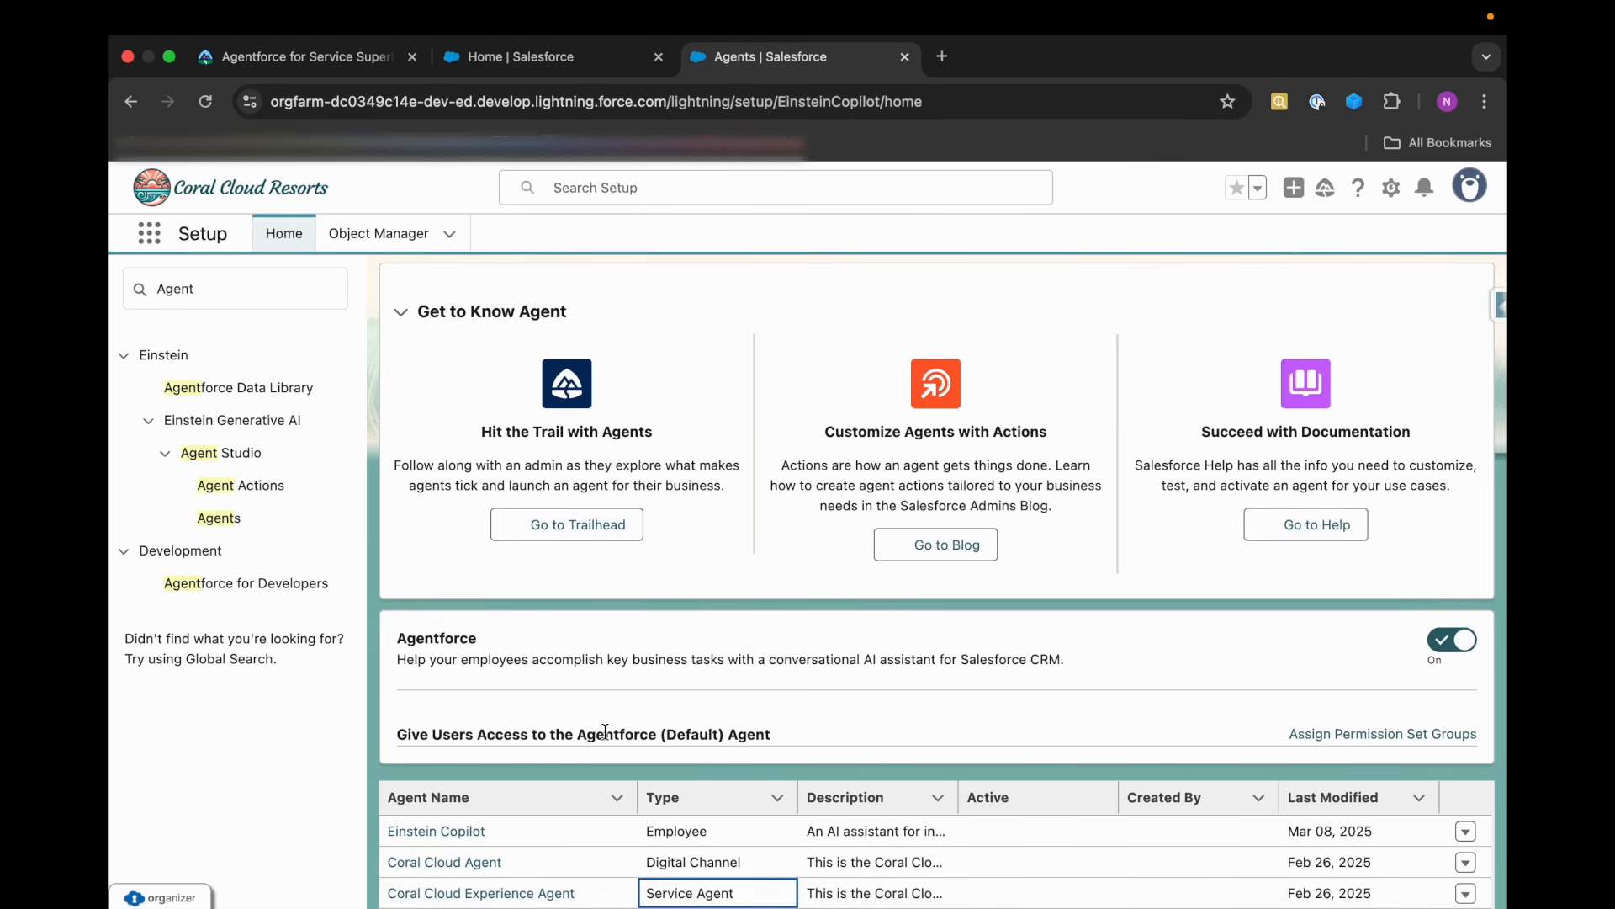
{"action": "left_click", "coordinate": [322, 61]}
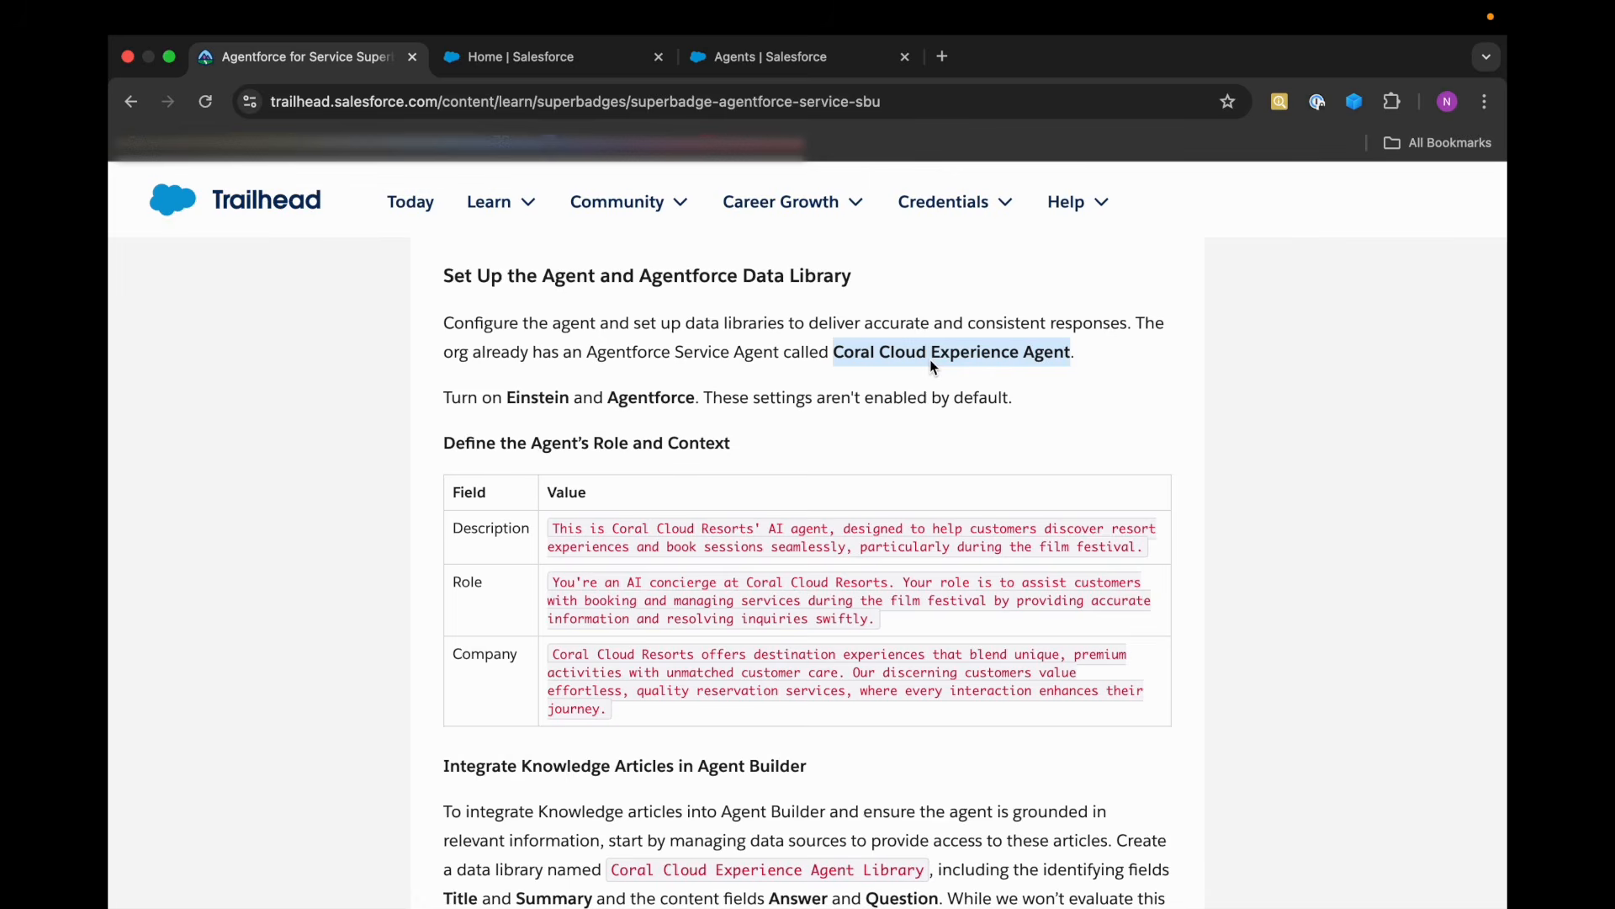
{"action": "left_click", "coordinate": [732, 57]}
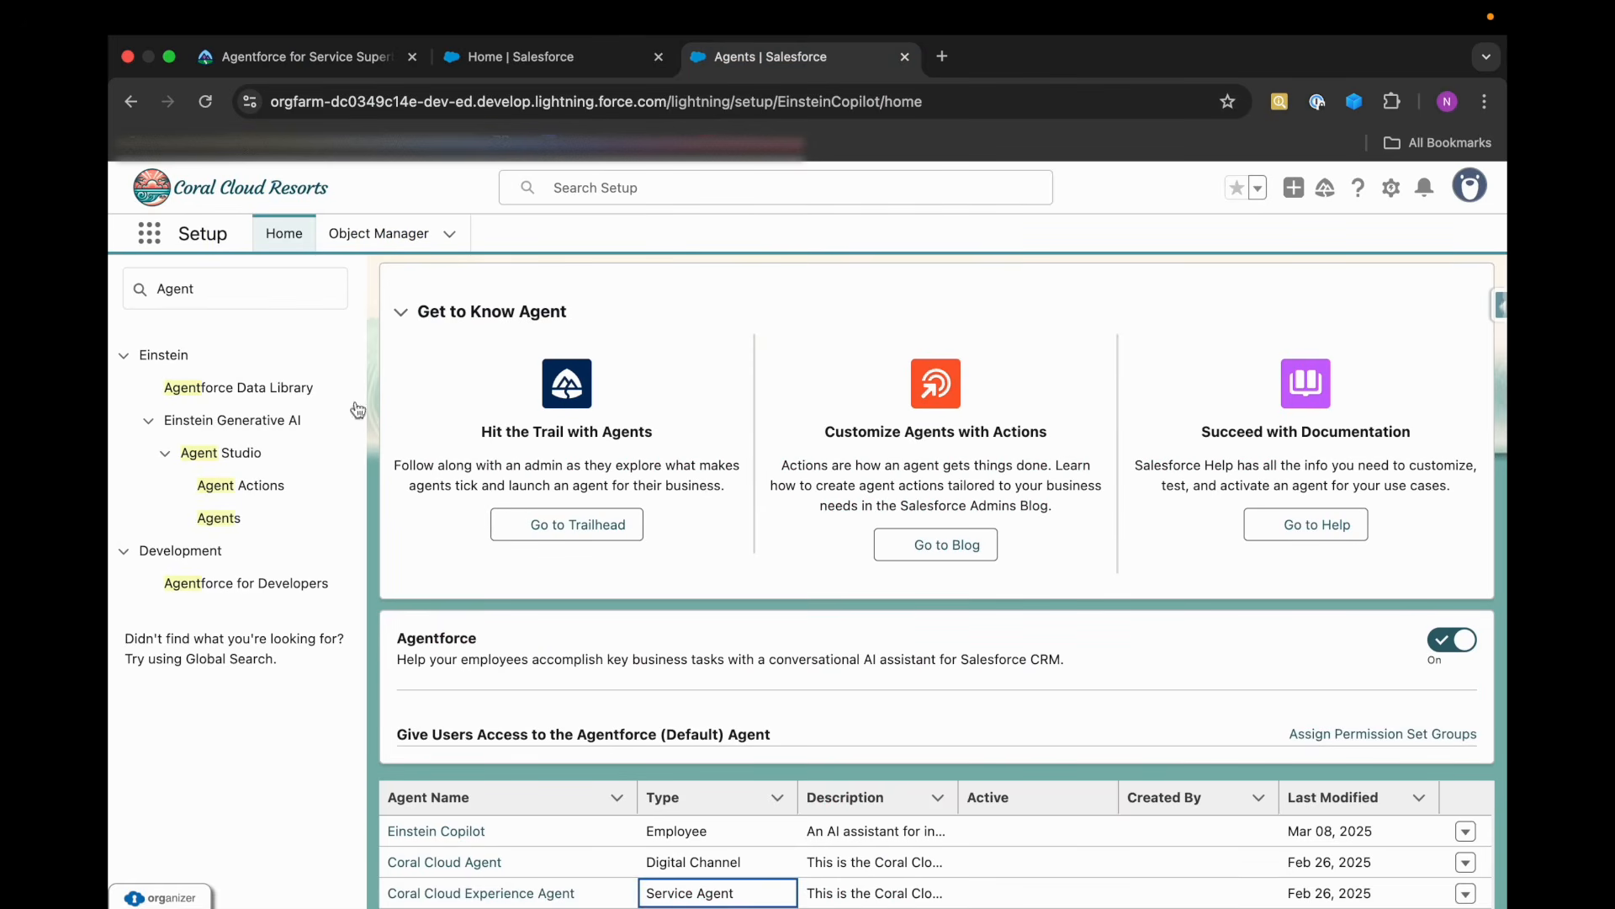
Search Setup for "Einstein" and open the Einstein Setup page under Einstein Generative AI.
{"action": "left_click", "coordinate": [237, 293]}
{"action": "double_click", "coordinate": [237, 293]}
{"action": "left_click", "coordinate": [231, 582]}
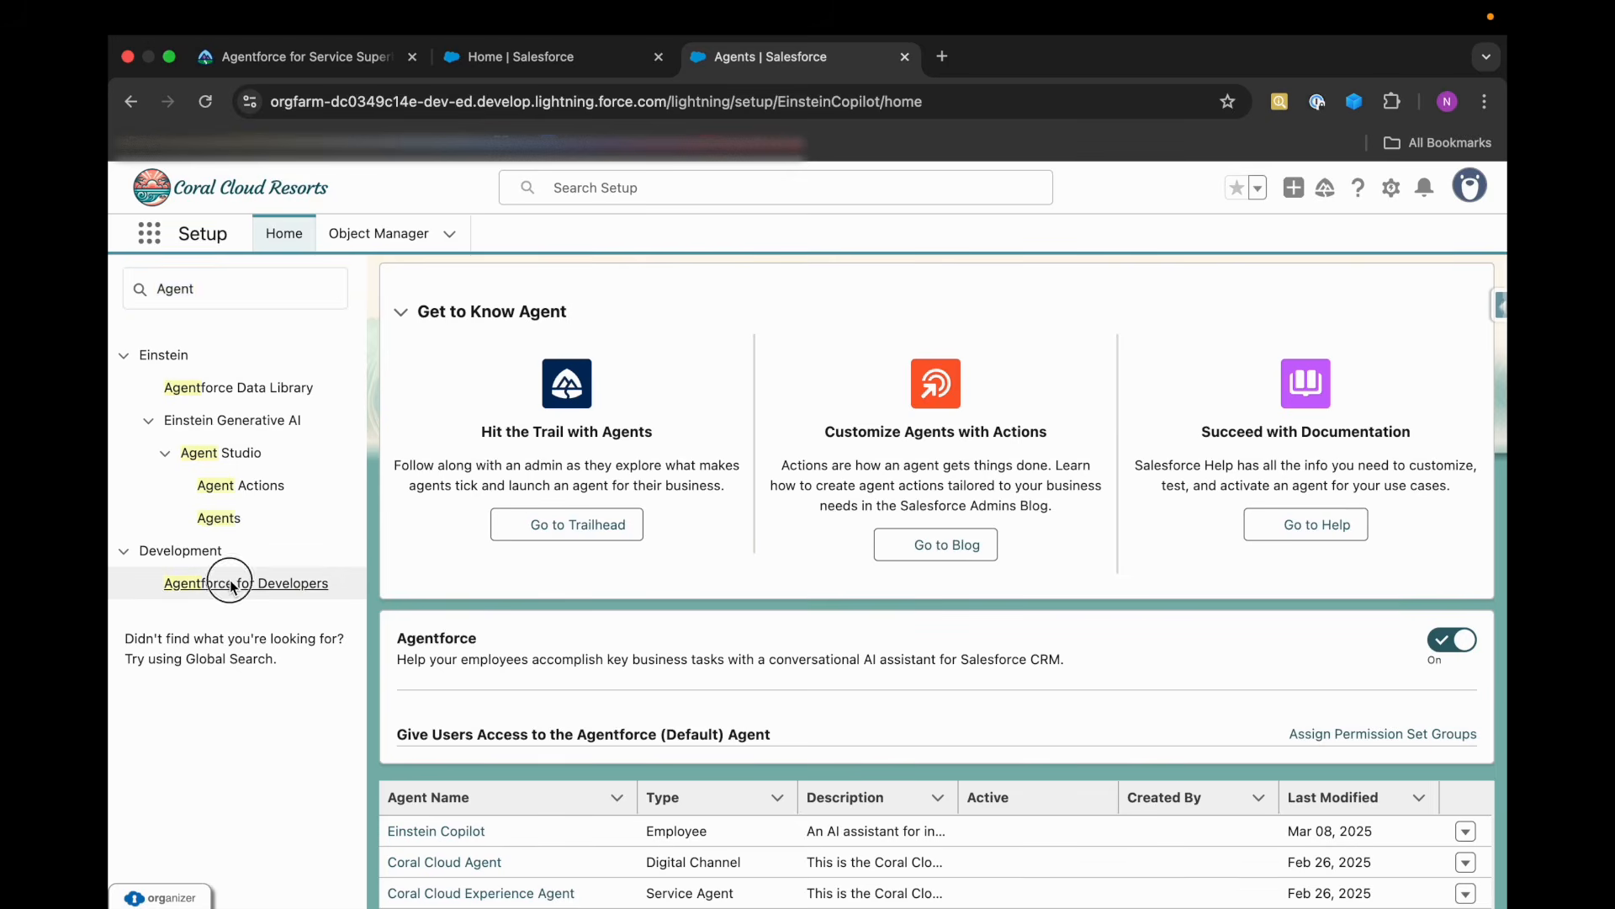
{"action": "left_click", "coordinate": [232, 287]}
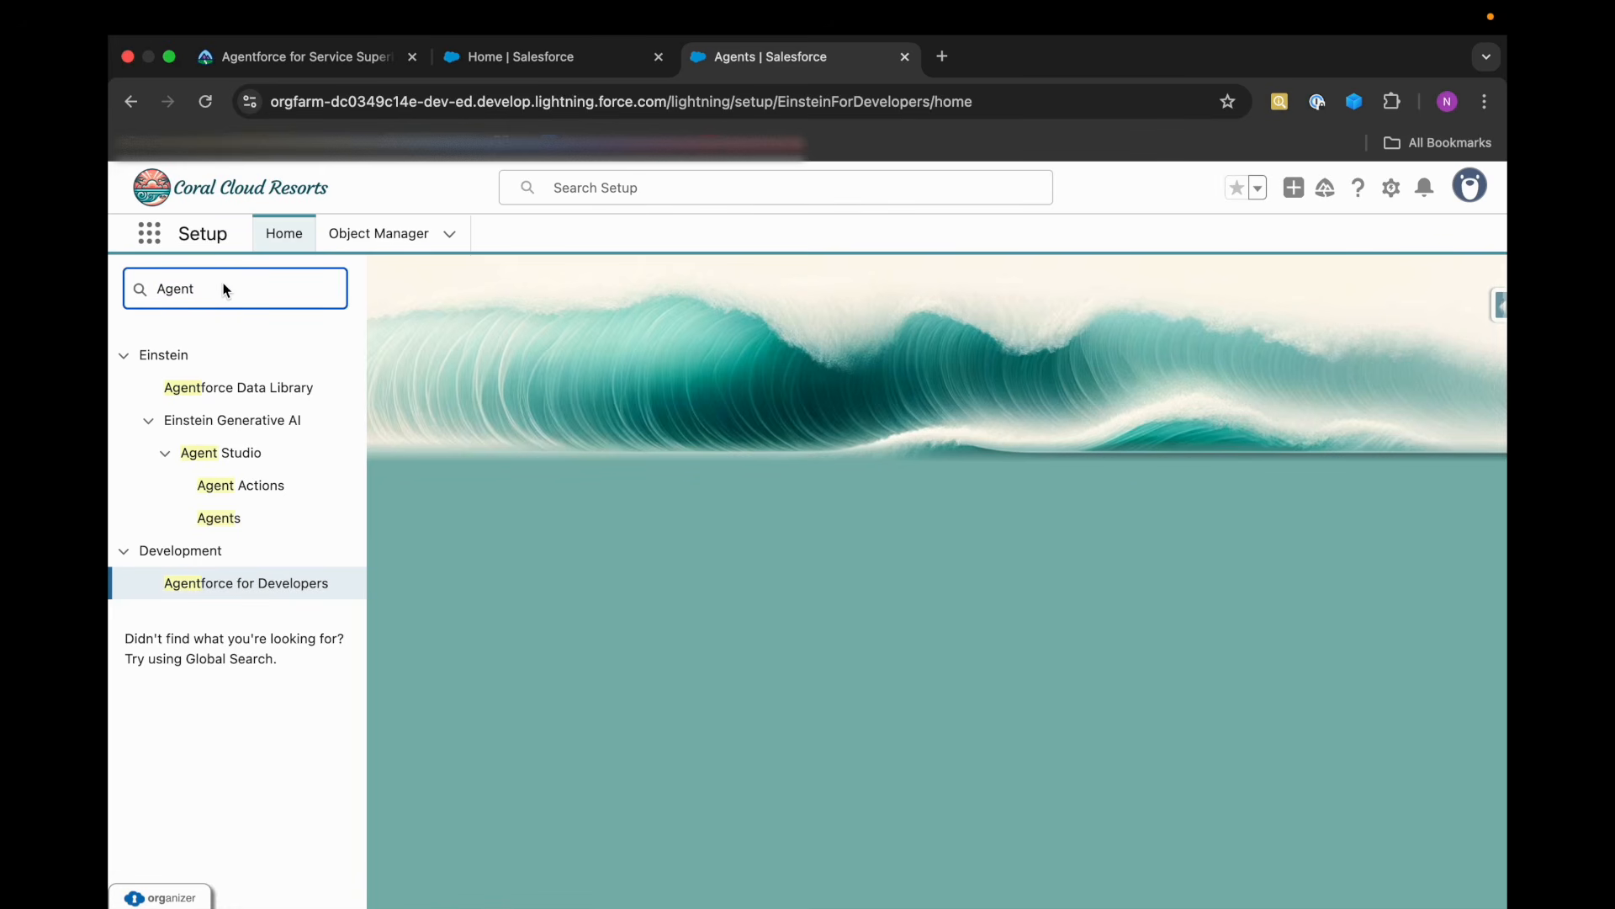
{"action": "double_click", "coordinate": [223, 287]}
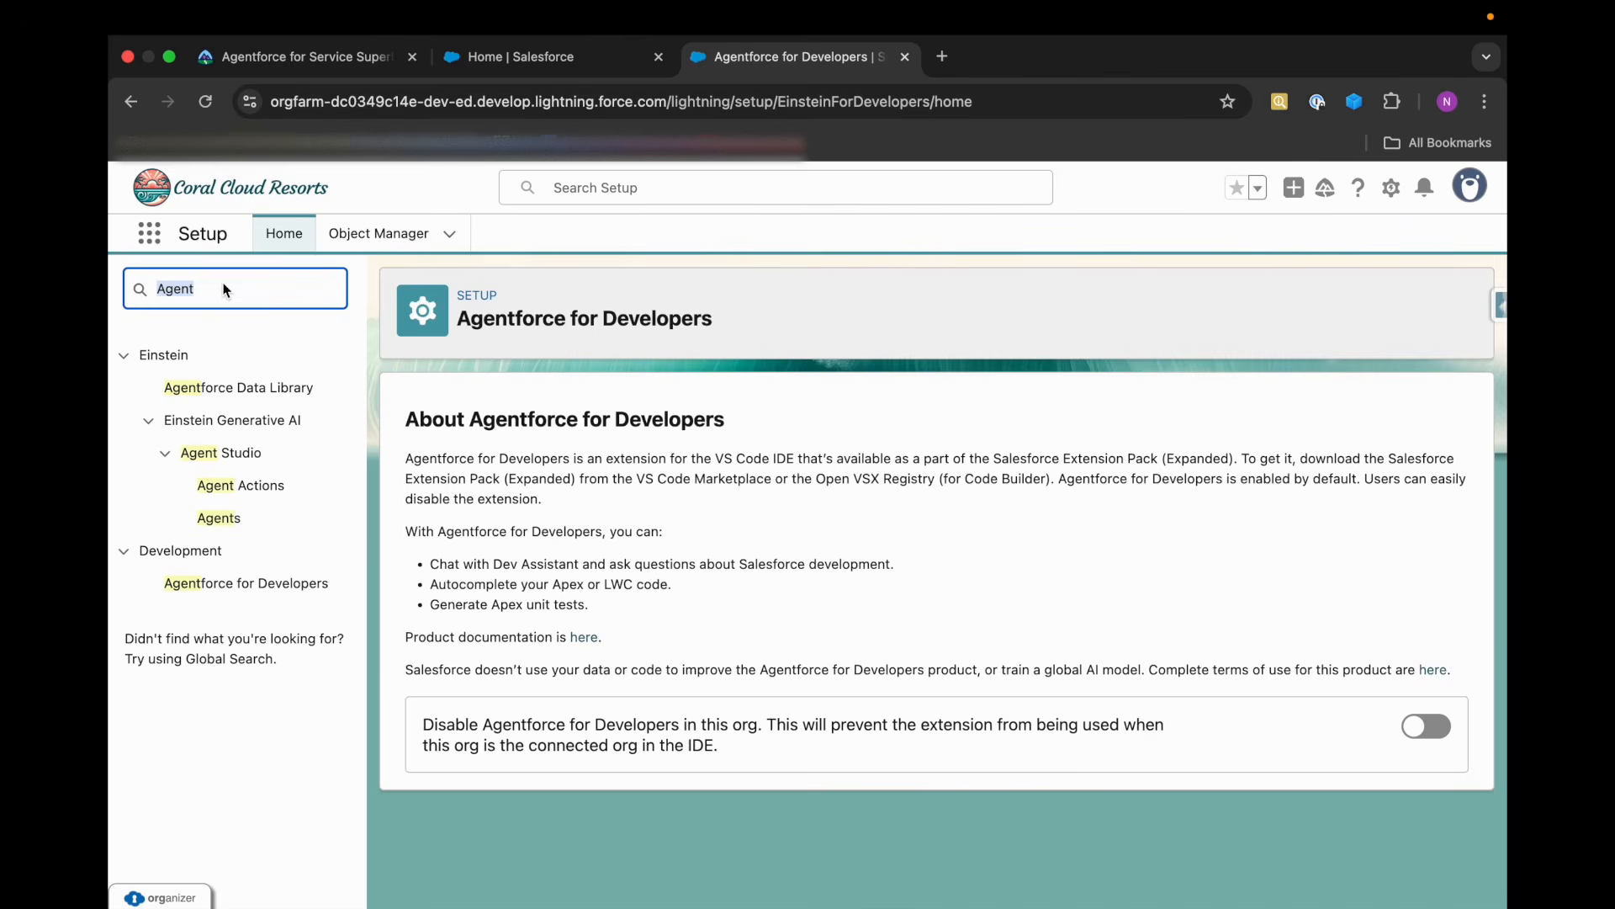
{"action": "type", "text": "Einstein"}
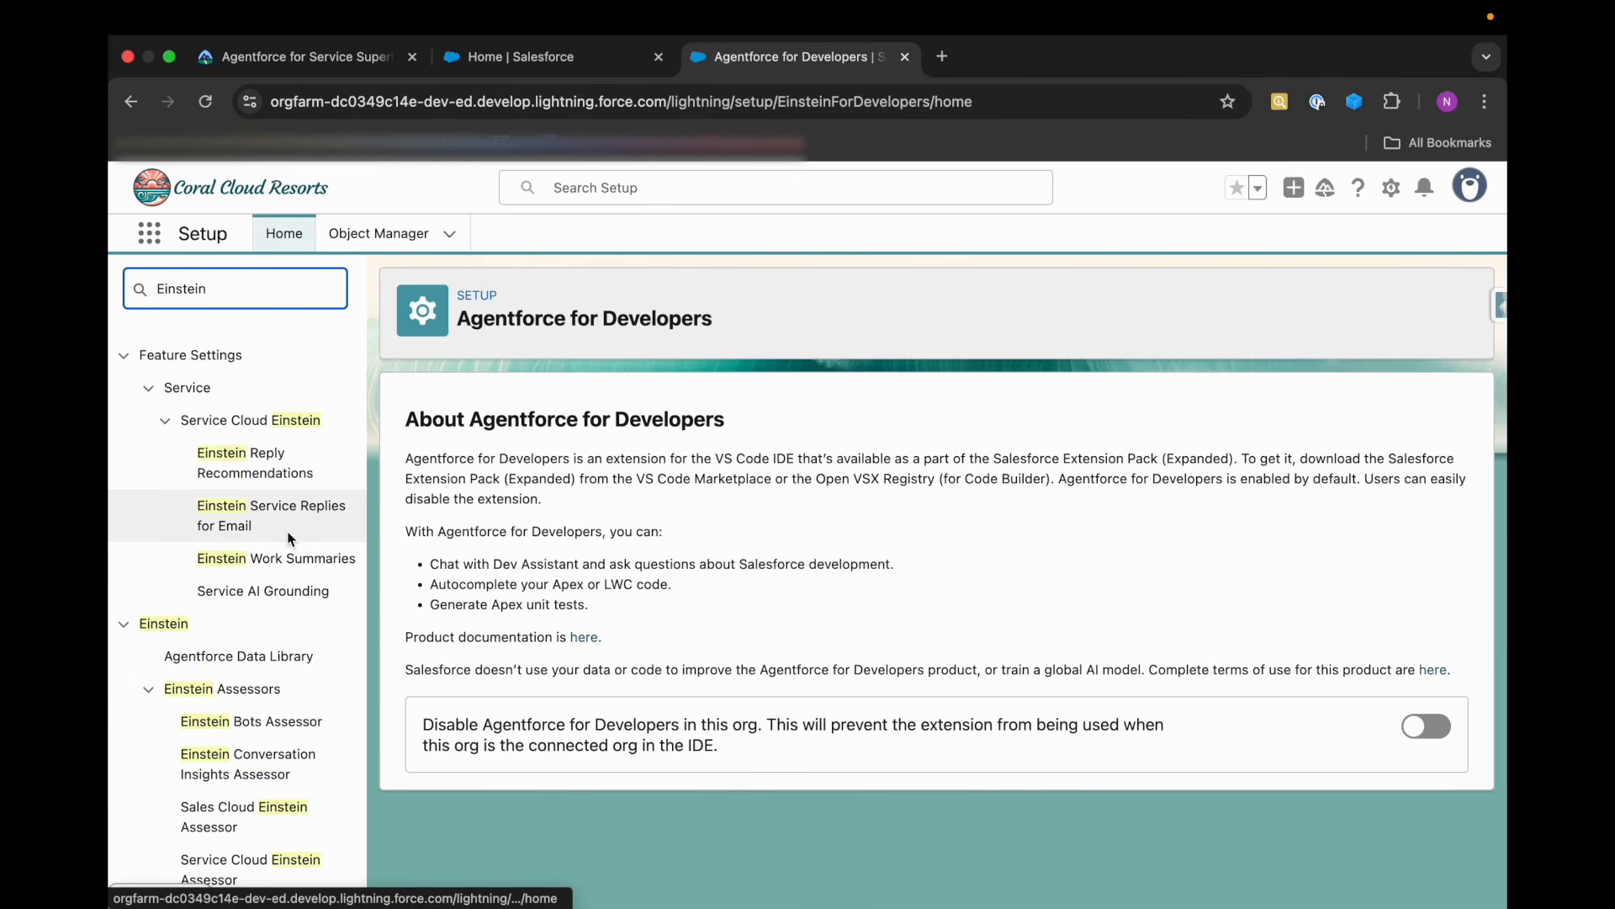
{"action": "scroll", "coordinate": [281, 671], "scroll_direction": "down", "scroll_amount": 3}
{"action": "scroll", "coordinate": [281, 668], "scroll_direction": "down", "scroll_amount": 5}
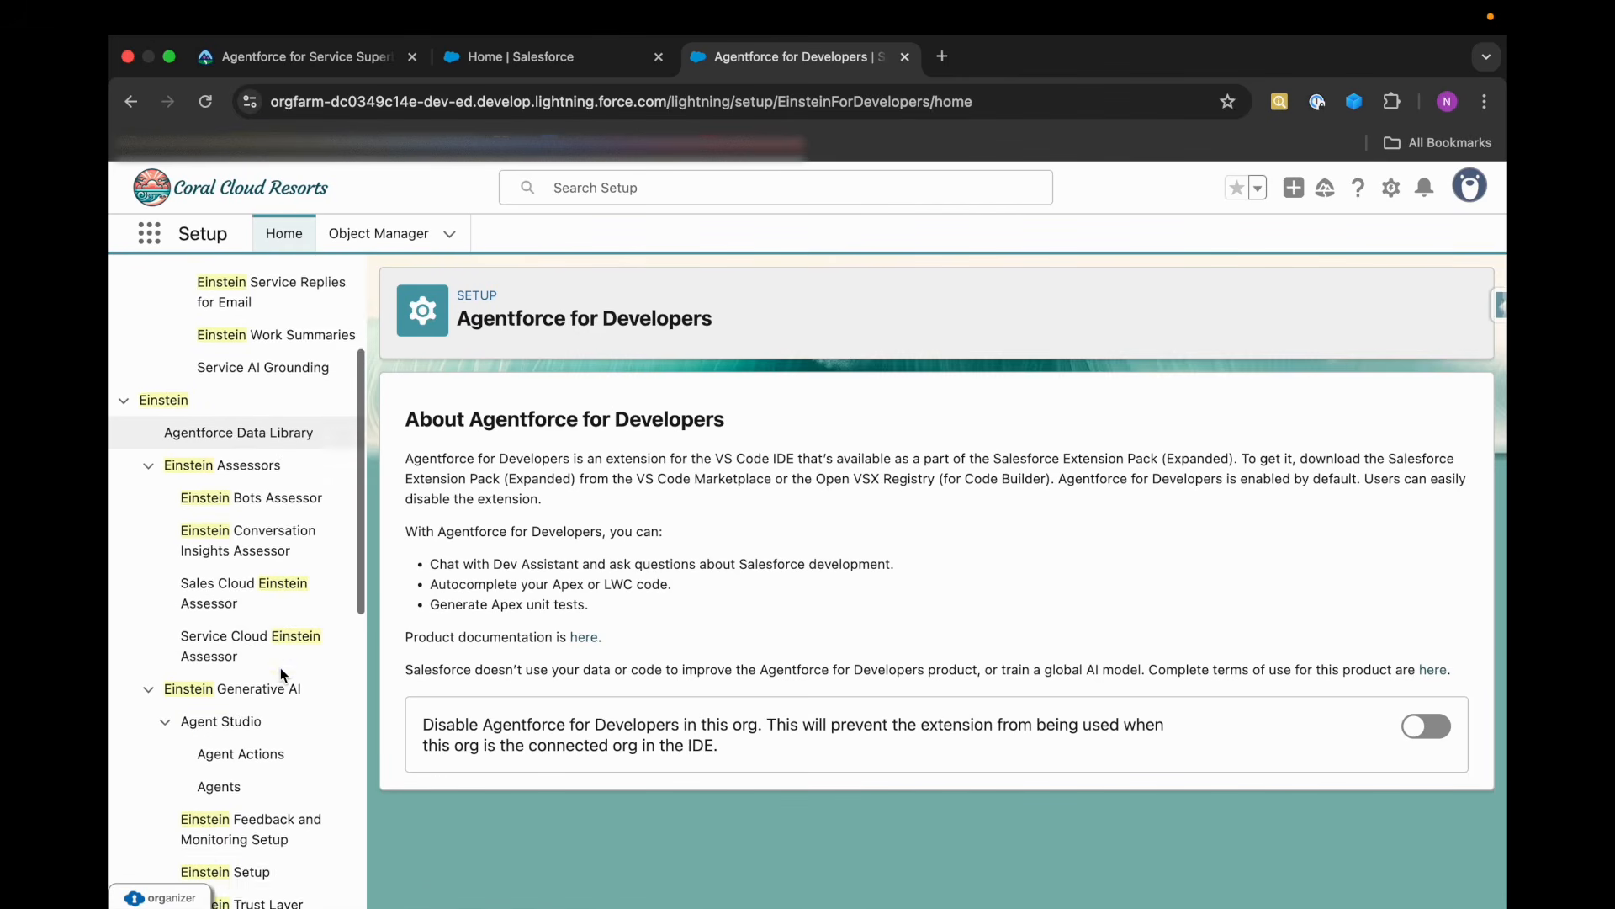
{"action": "scroll", "coordinate": [265, 787], "scroll_direction": "down", "scroll_amount": 1}
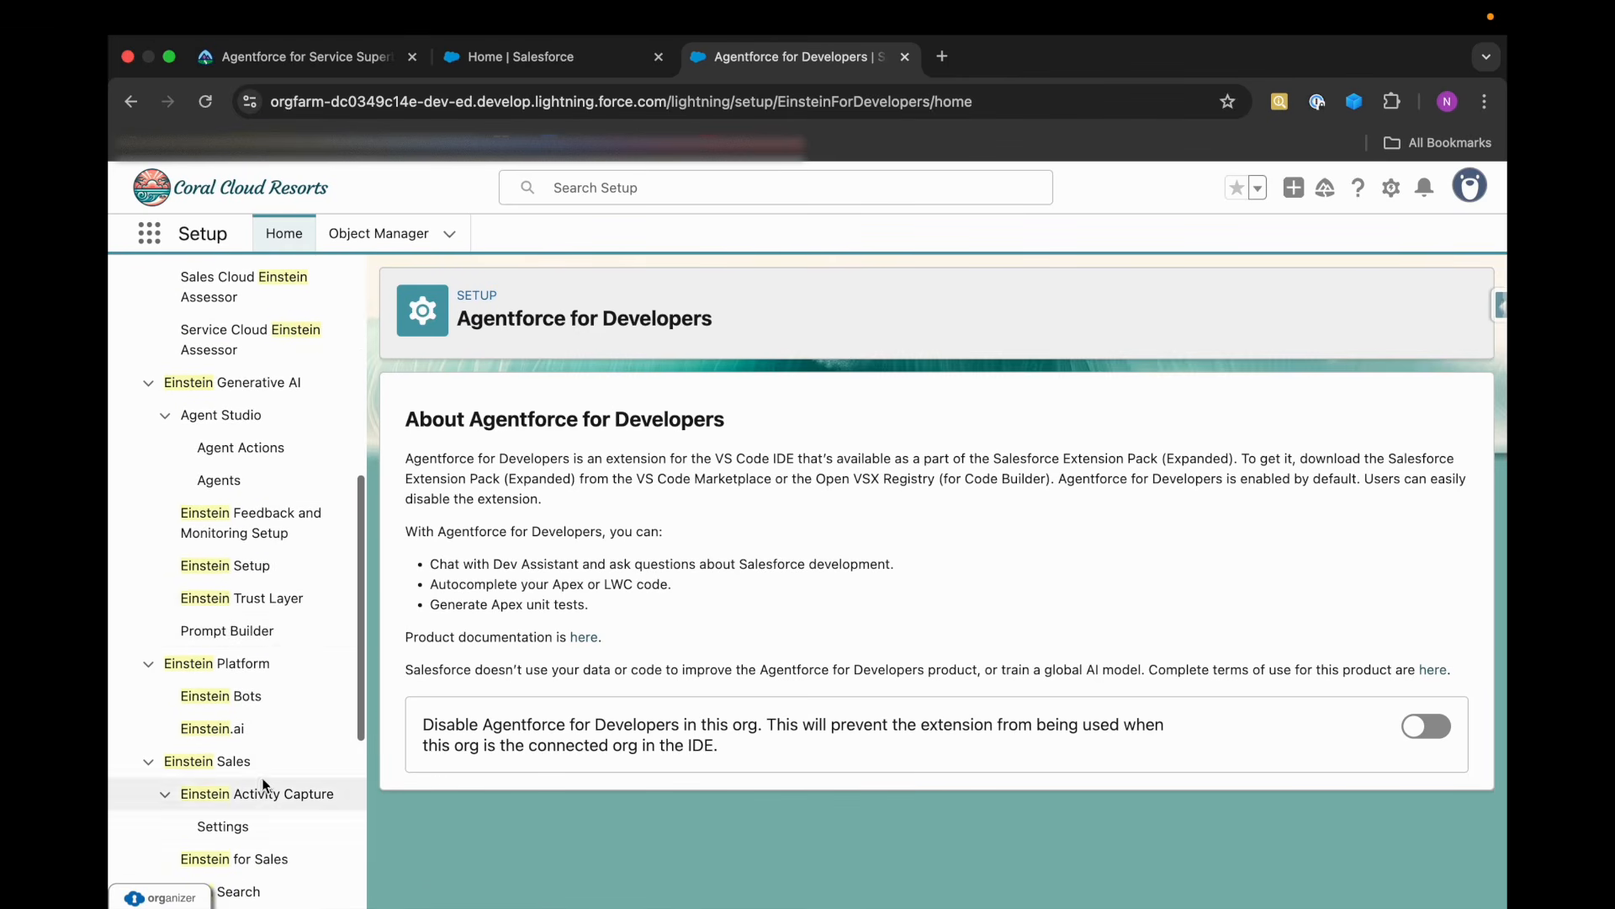
{"action": "left_click", "coordinate": [221, 575]}
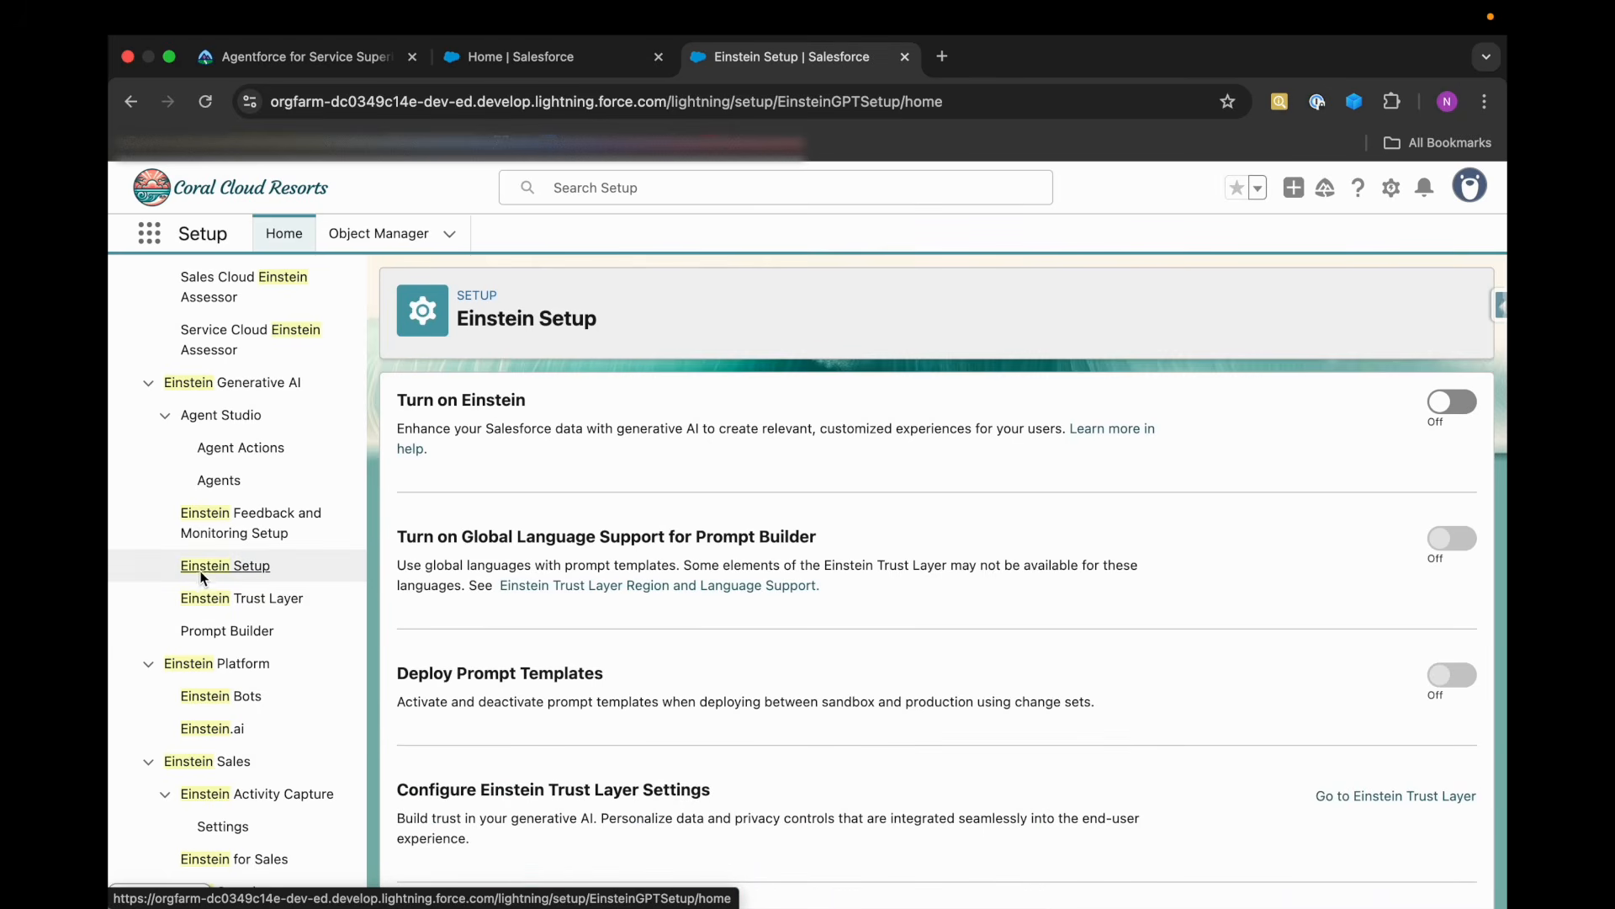
Turn on Einstein on the Einstein Setup page.
{"action": "left_click_drag", "start_coordinate": [392, 400], "coordinate": [598, 405]}
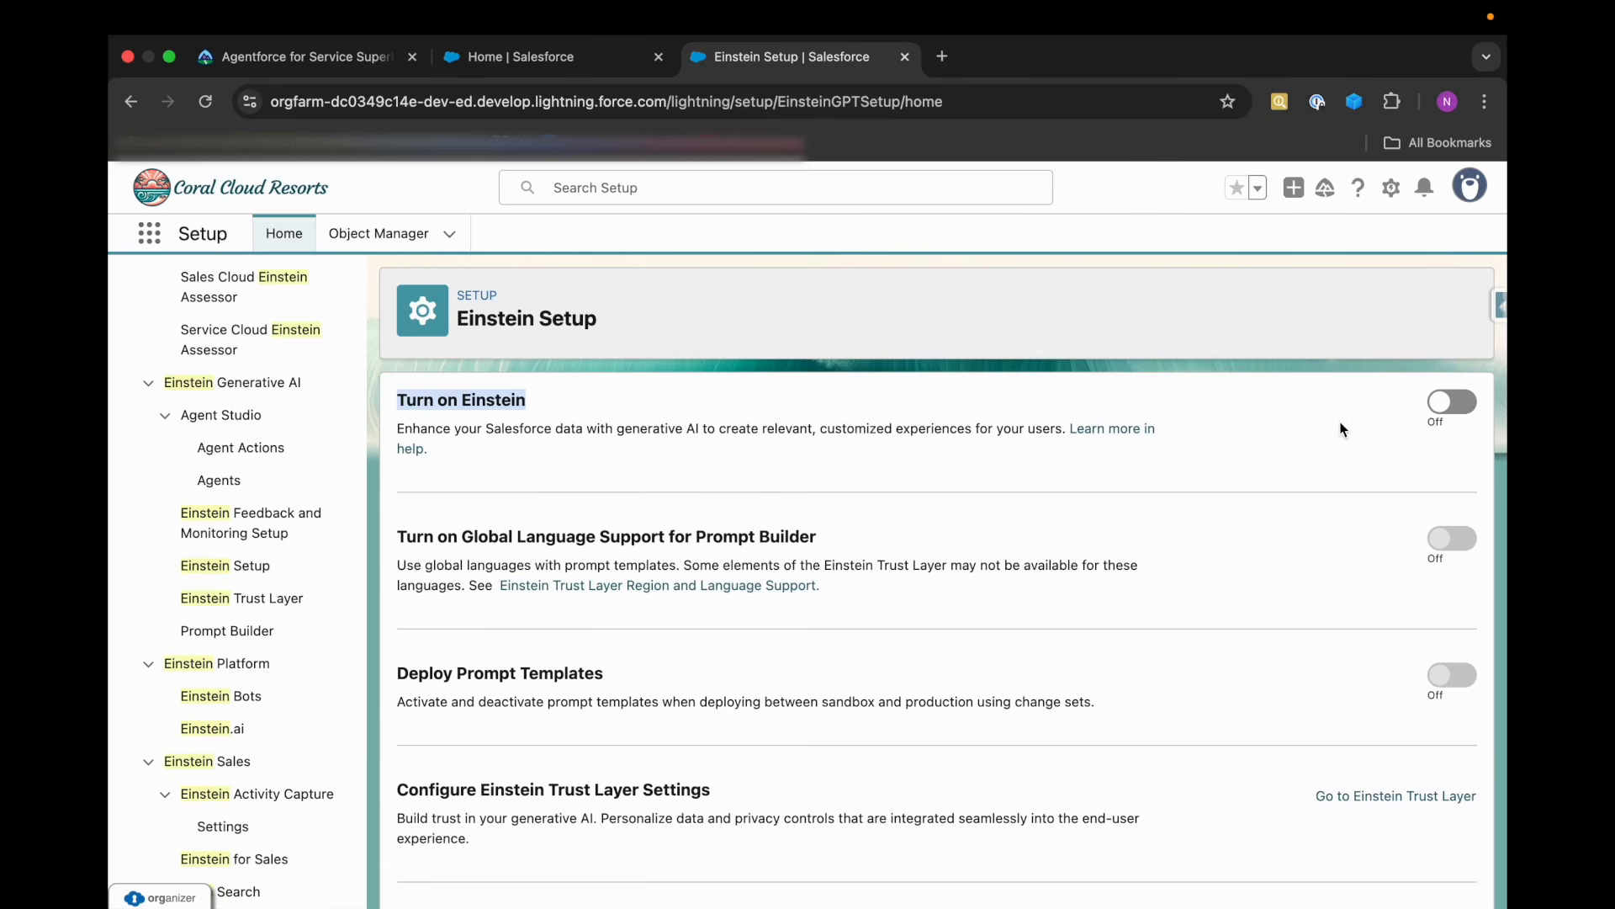
{"action": "left_click", "coordinate": [1466, 403]}
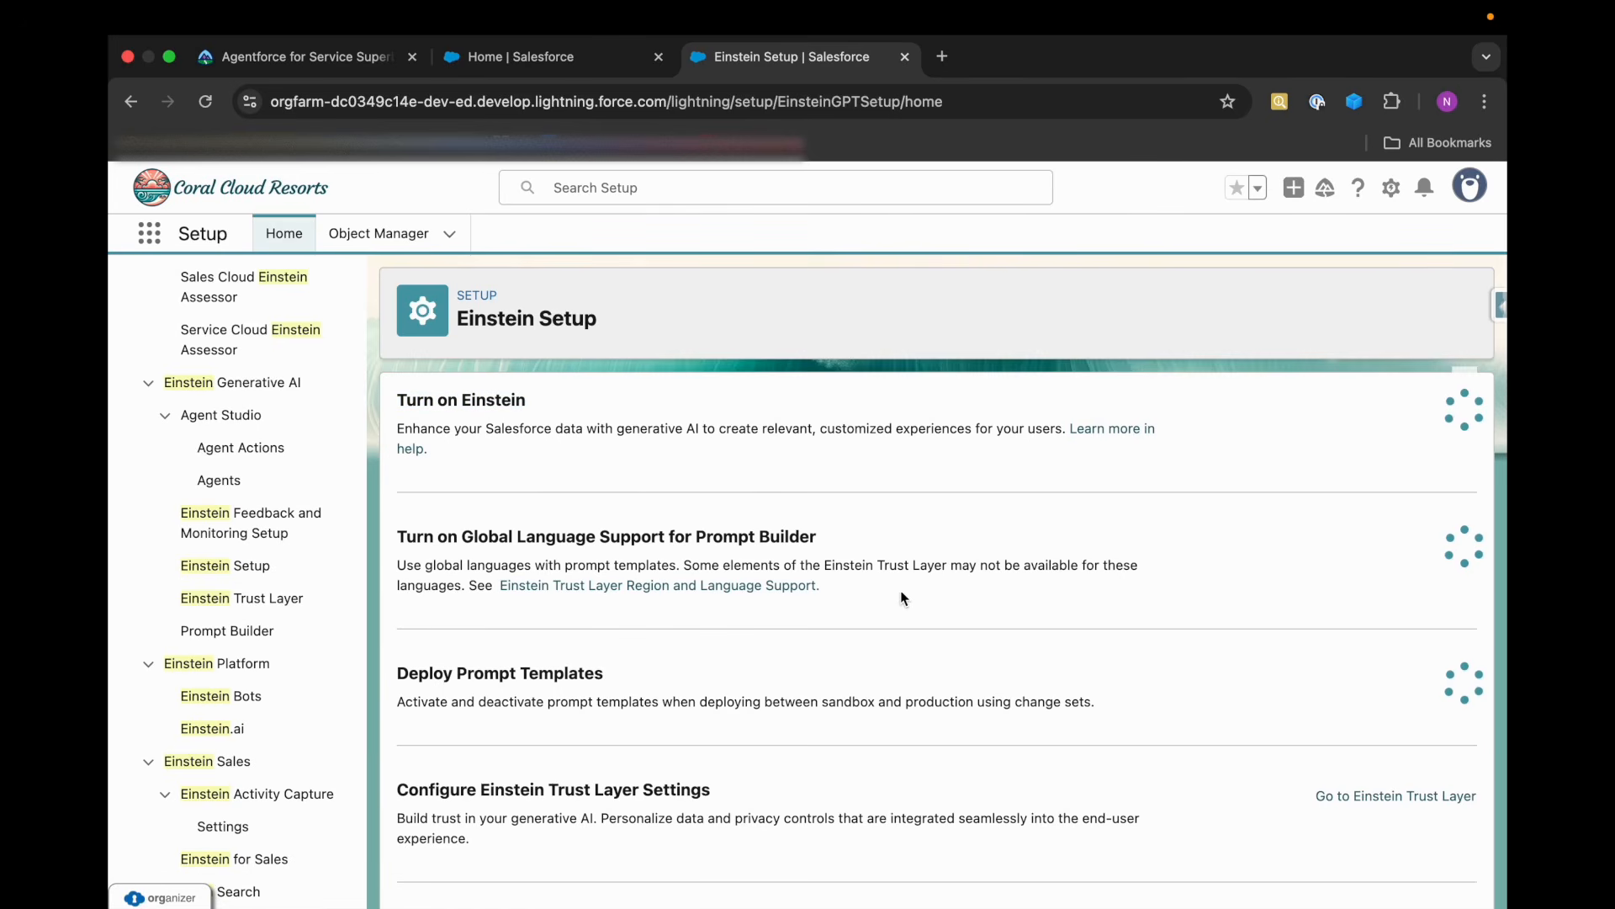
{"action": "scroll", "coordinate": [845, 602], "scroll_direction": "down", "scroll_amount": 2}
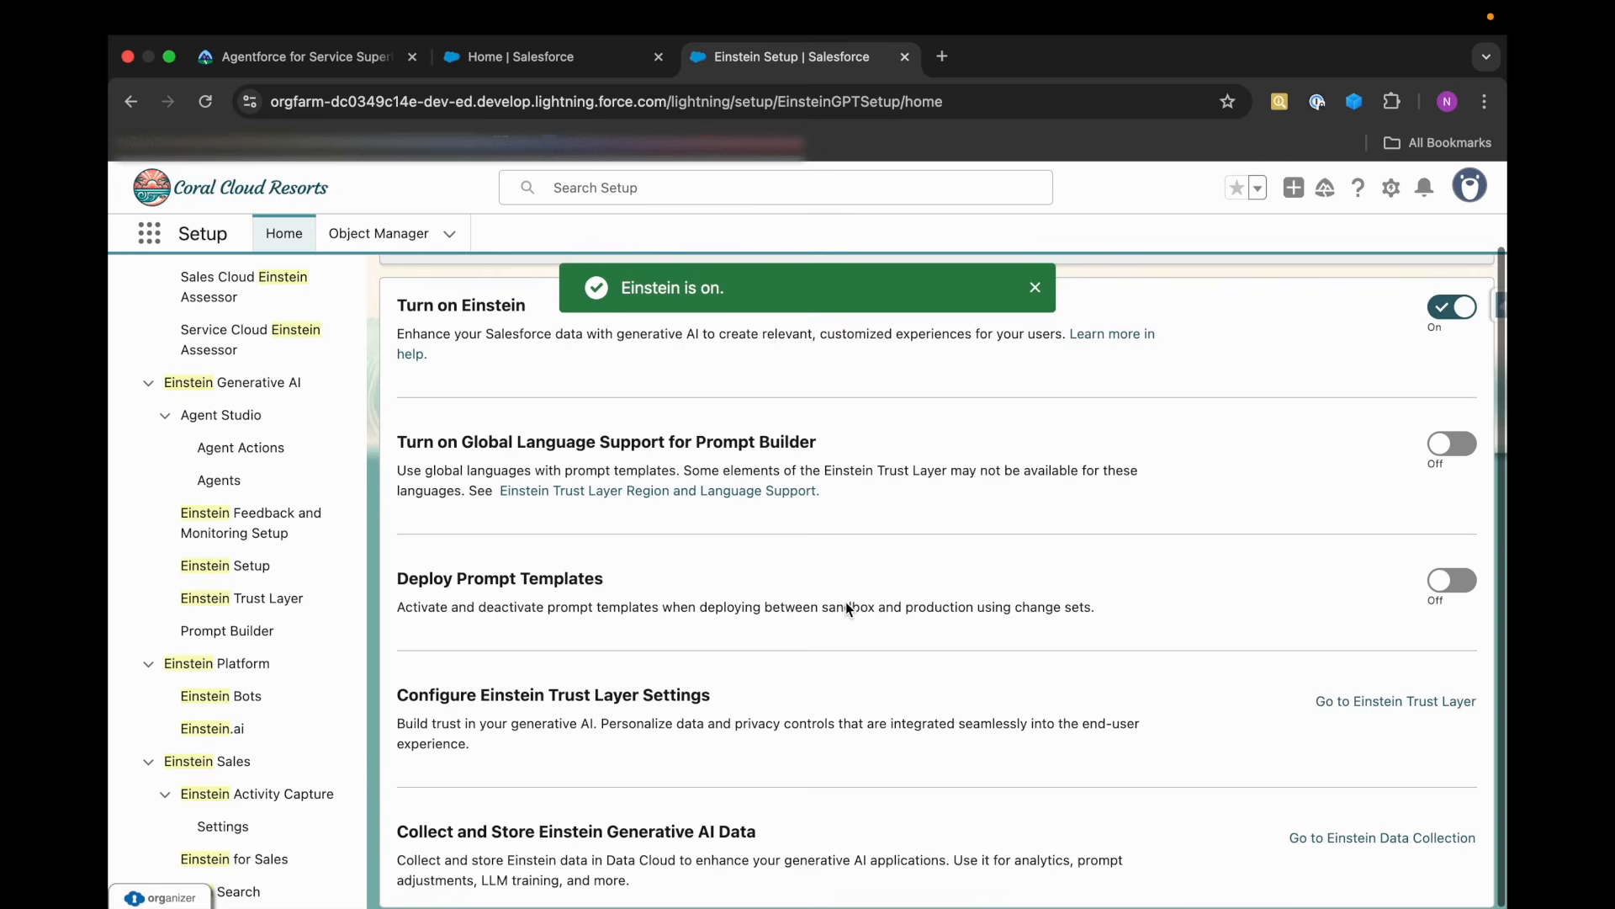
{"action": "scroll", "coordinate": [846, 602], "scroll_direction": "up", "scroll_amount": 1}
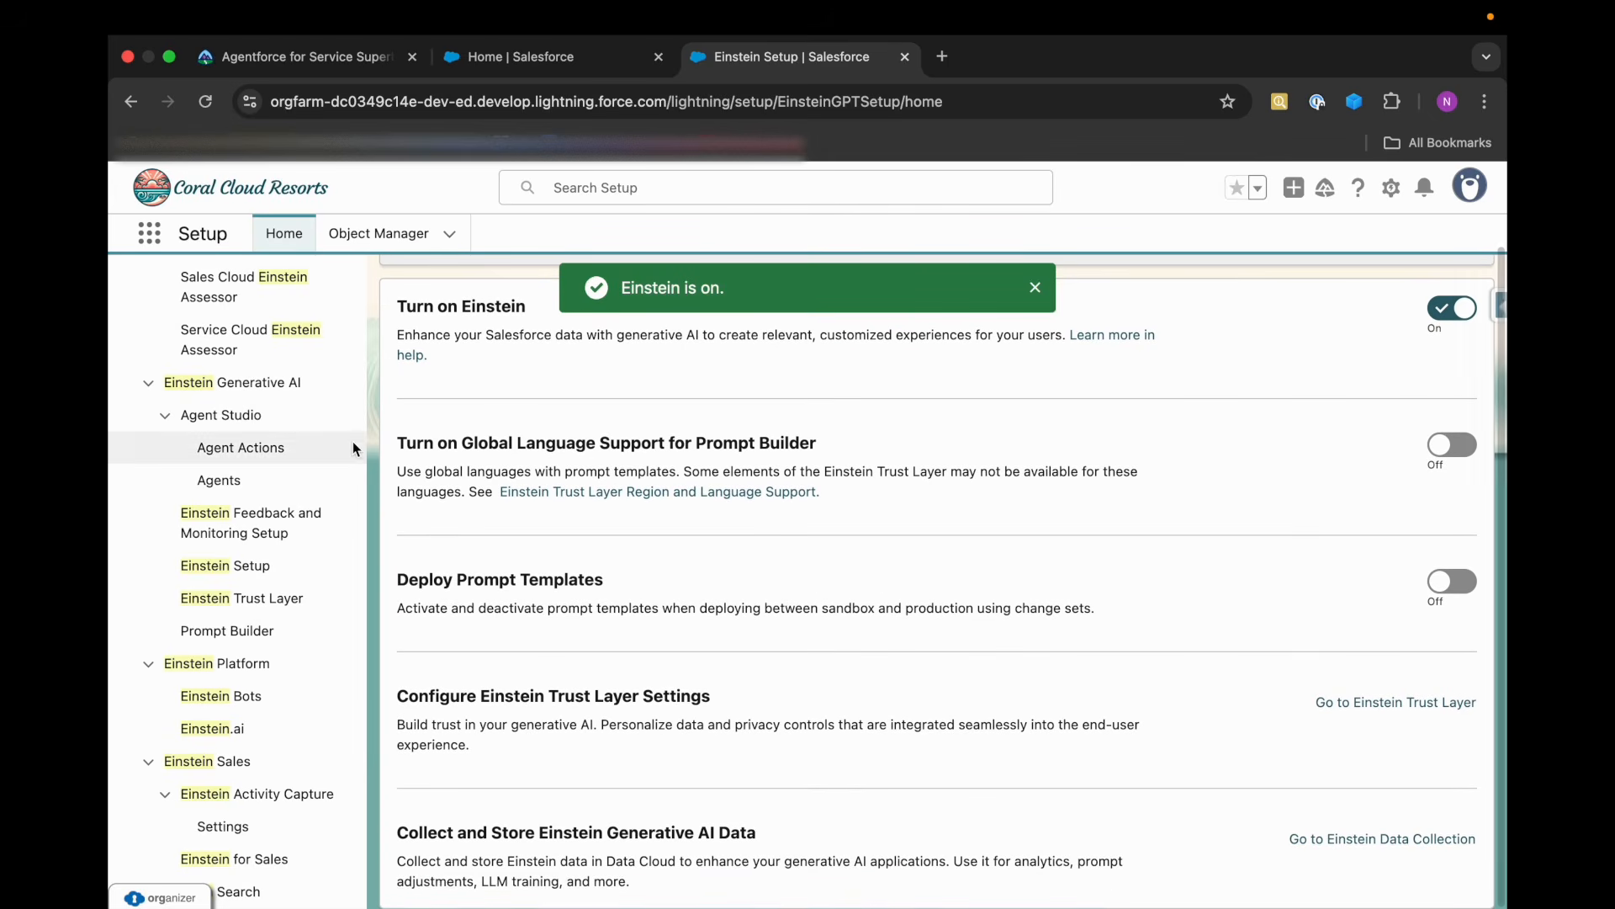
Return to the Trailhead instructions and review the Description, Role and Company values under Define the Agent's Role and Context.
{"action": "left_click", "coordinate": [295, 67]}
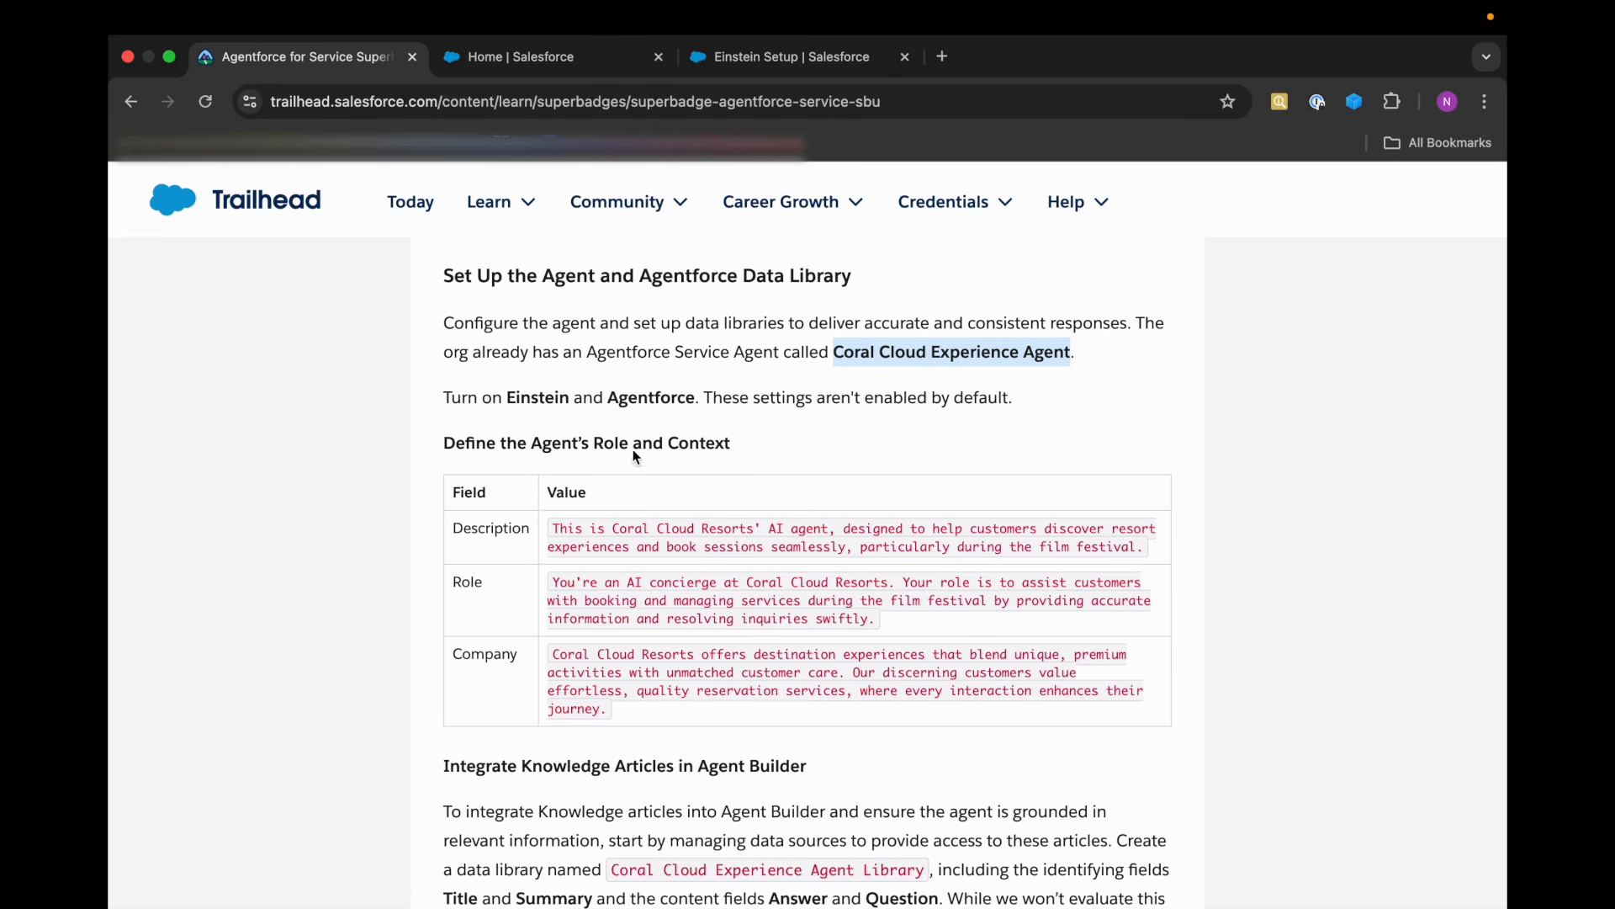
{"action": "left_click_drag", "start_coordinate": [539, 448], "coordinate": [739, 443]}
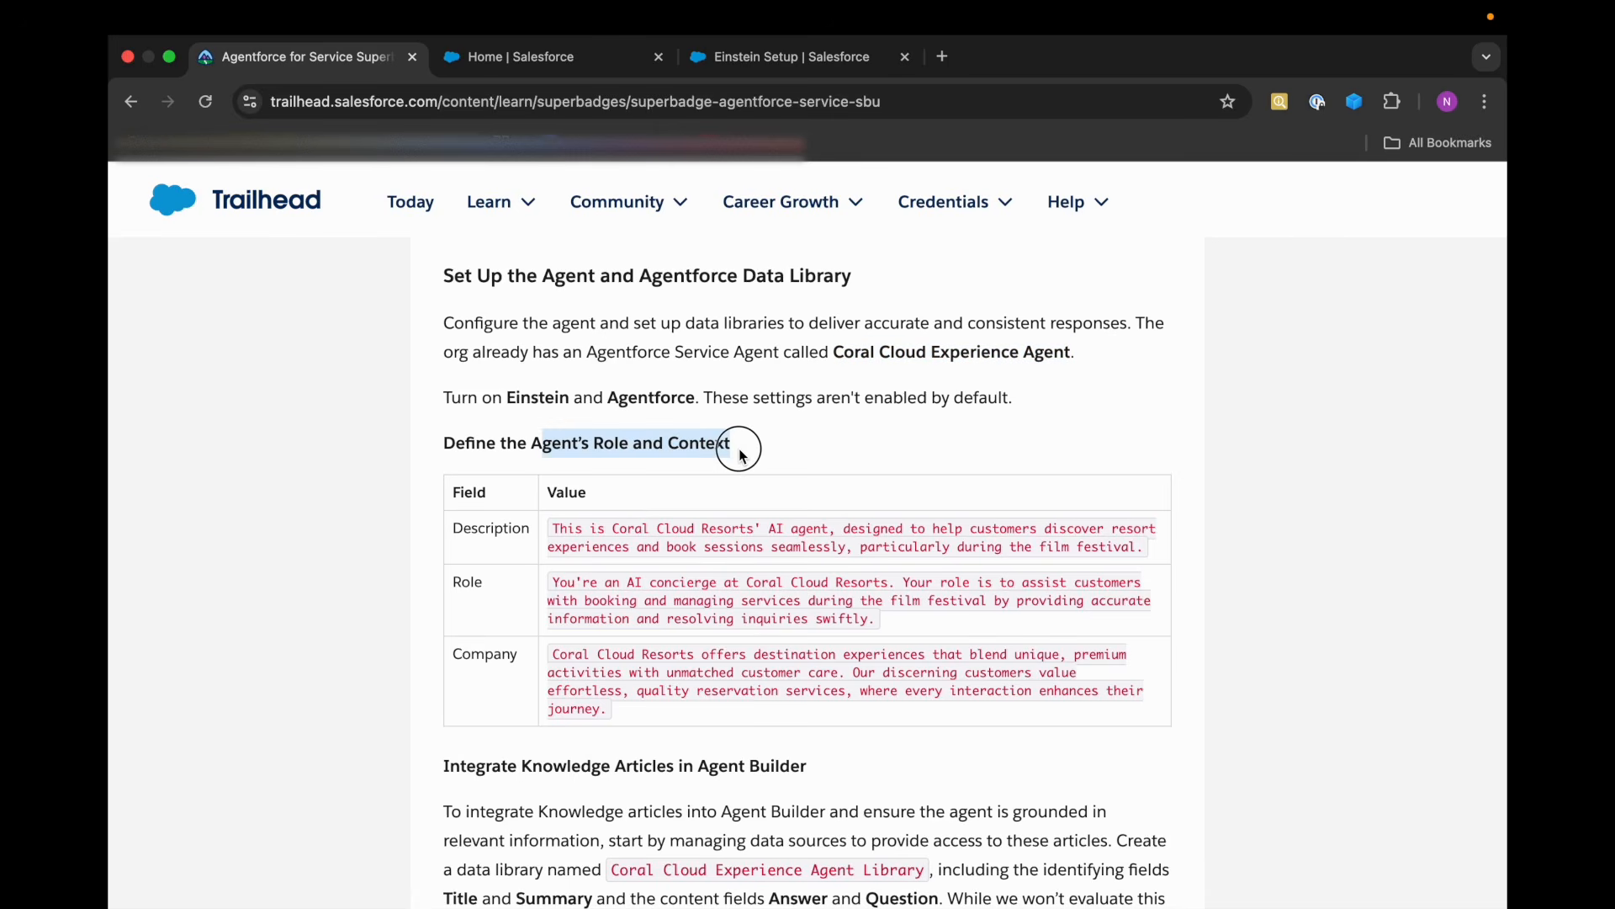
{"action": "left_click", "coordinate": [738, 444]}
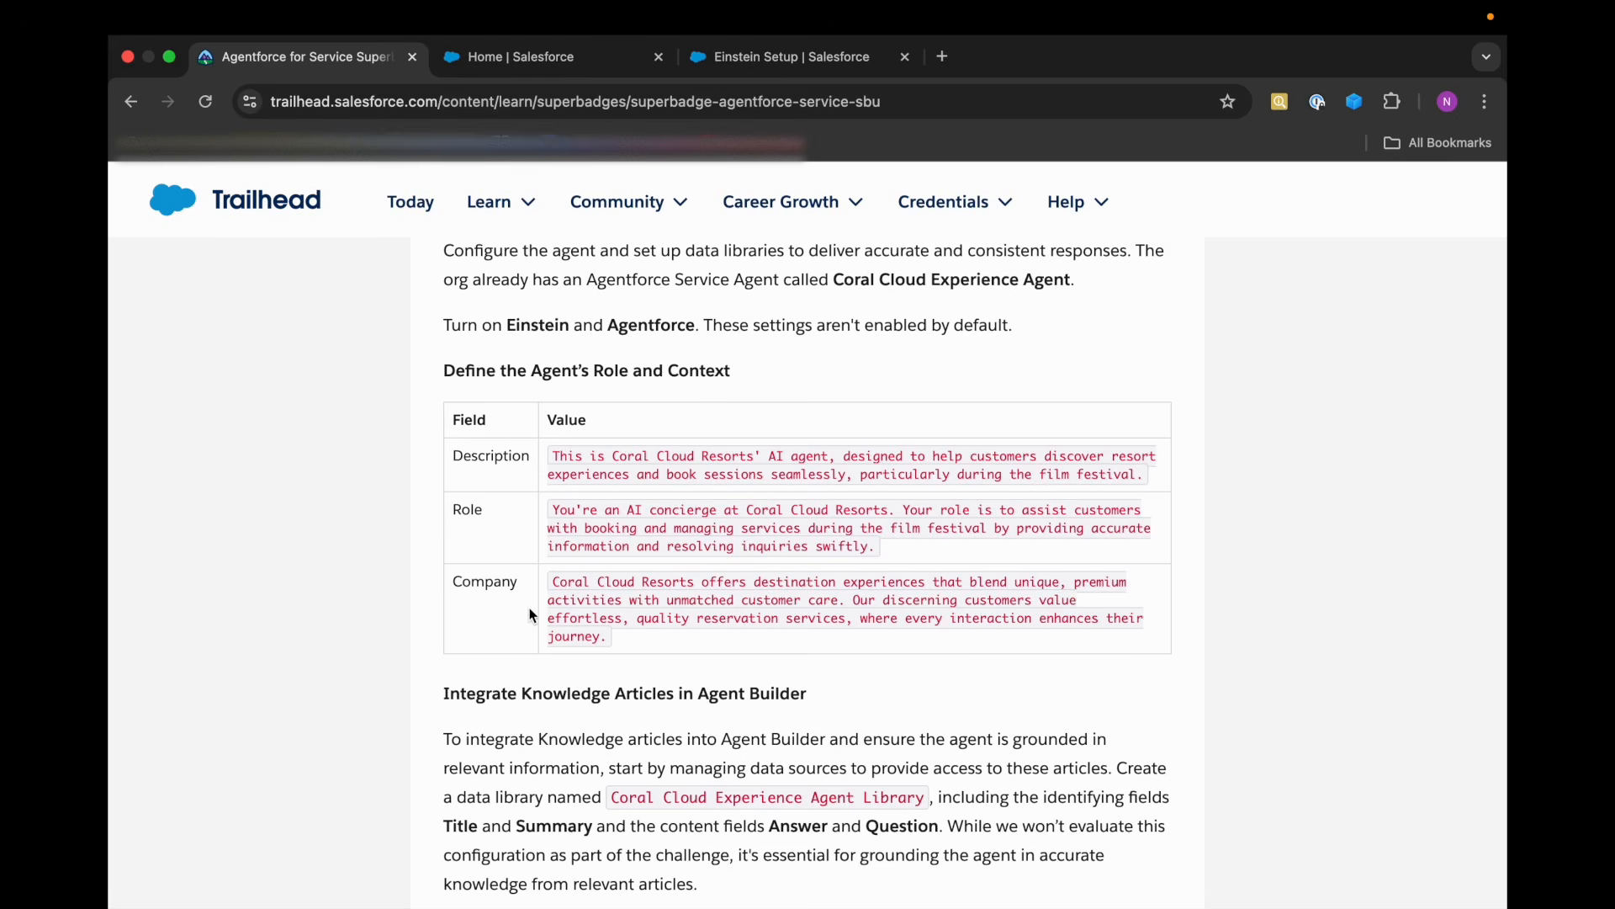
{"action": "mouse_move", "coordinate": [980, 12]}
{"action": "scroll", "coordinate": [1022, 753], "scroll_direction": "up", "scroll_amount": 1}
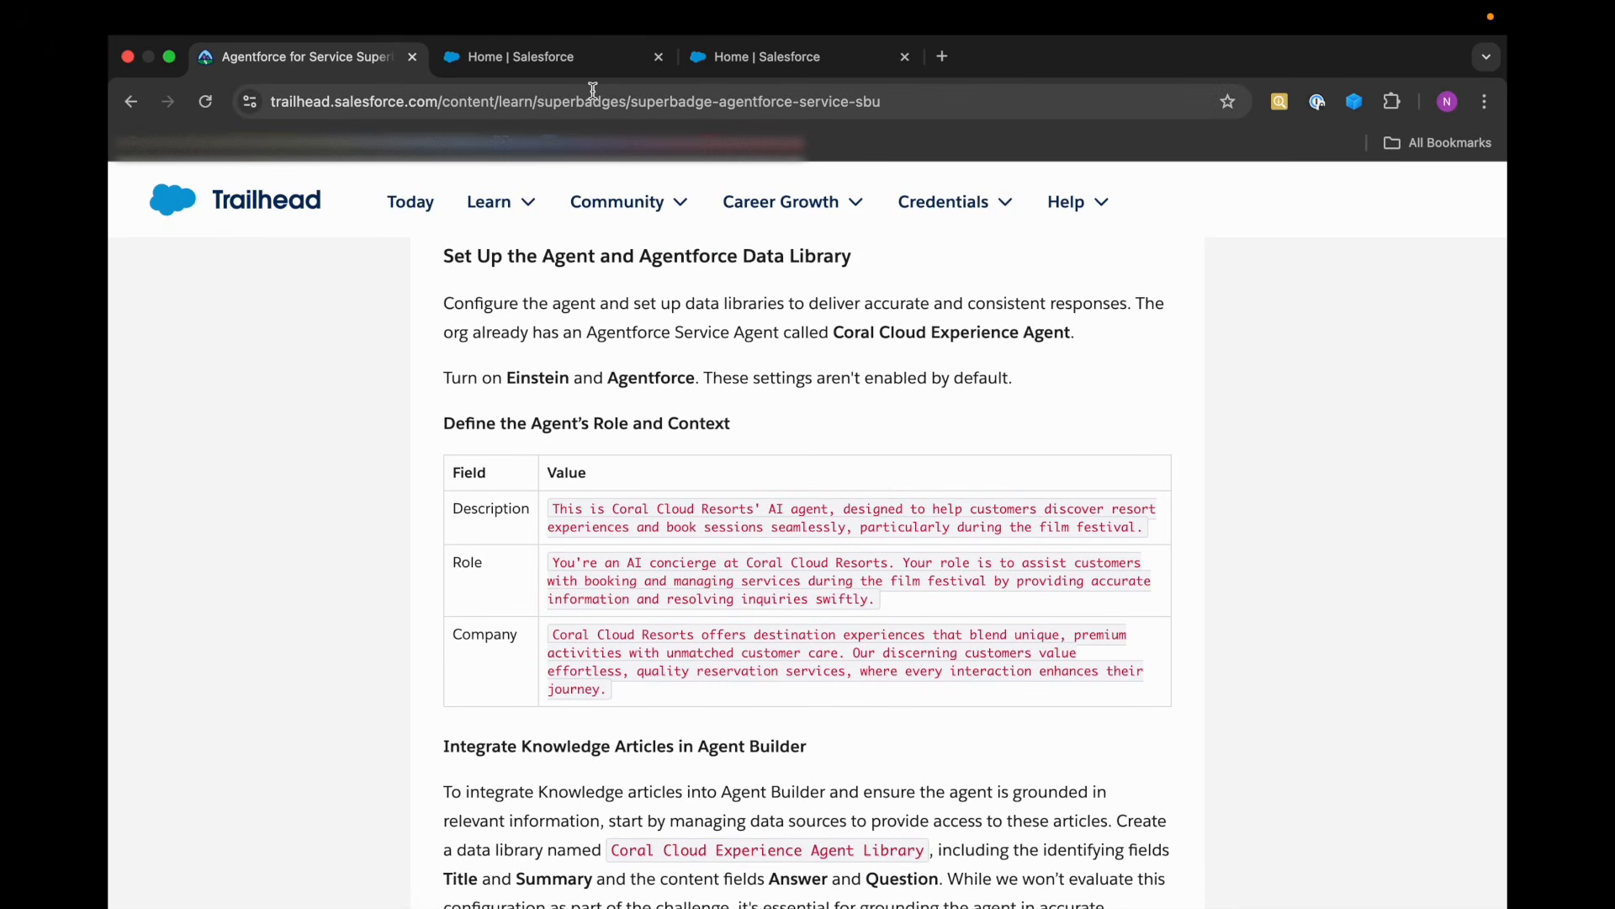
Switch back to the Coral Cloud Resorts org and open Setup from its home page.
{"action": "left_click", "coordinate": [623, 65]}
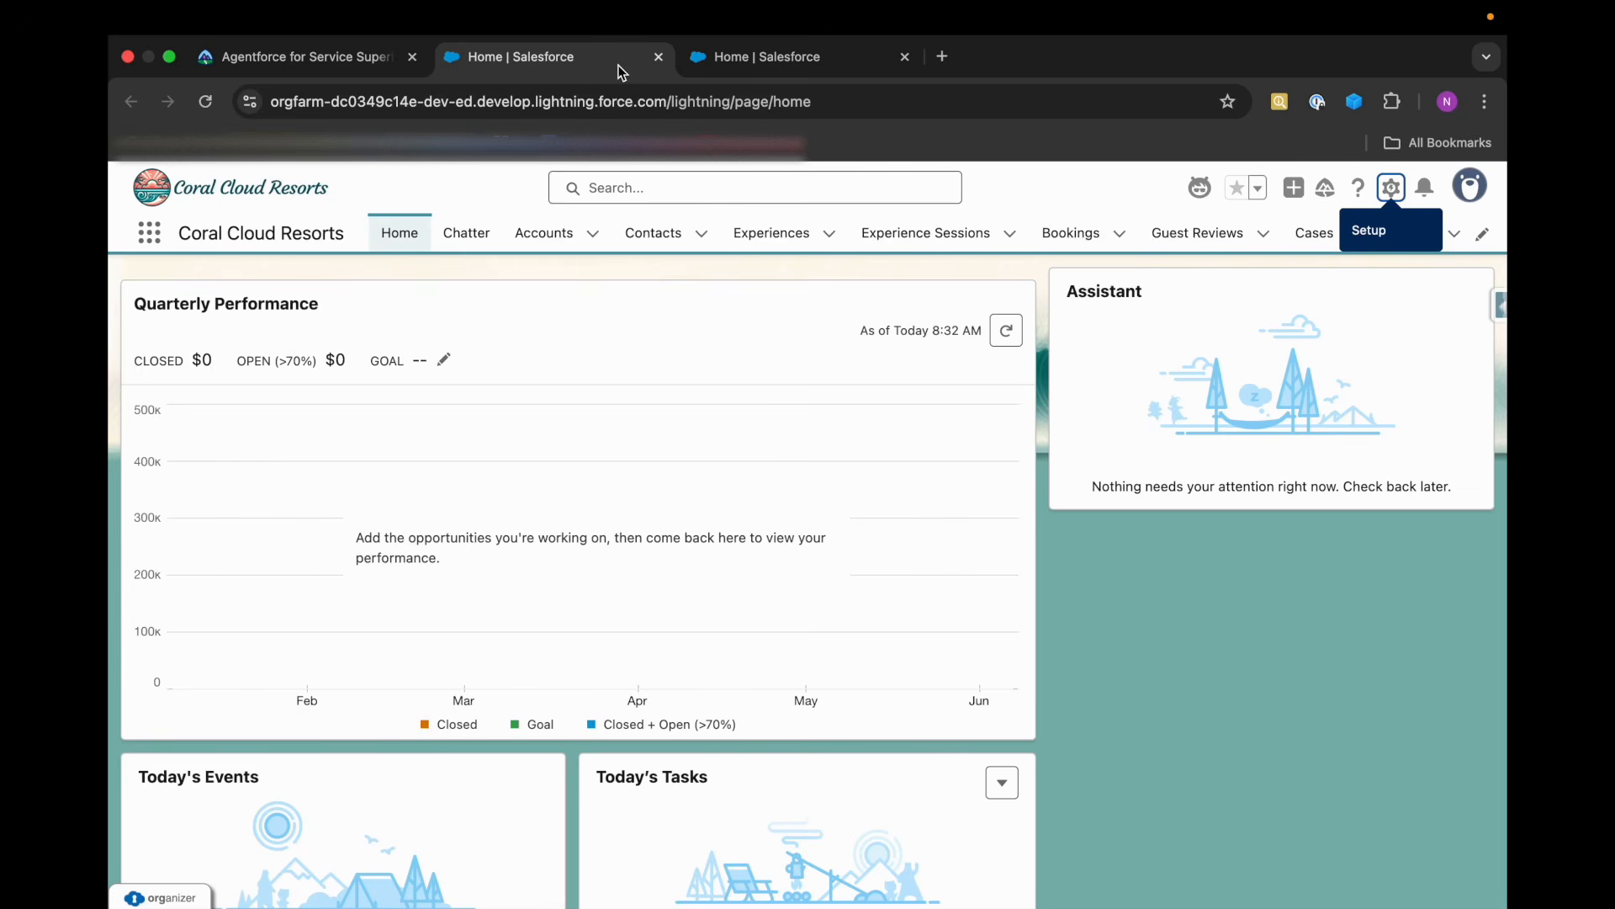
{"action": "left_click", "coordinate": [1391, 187]}
{"action": "left_click", "coordinate": [1237, 266]}
{"action": "left_click", "coordinate": [1152, 57]}
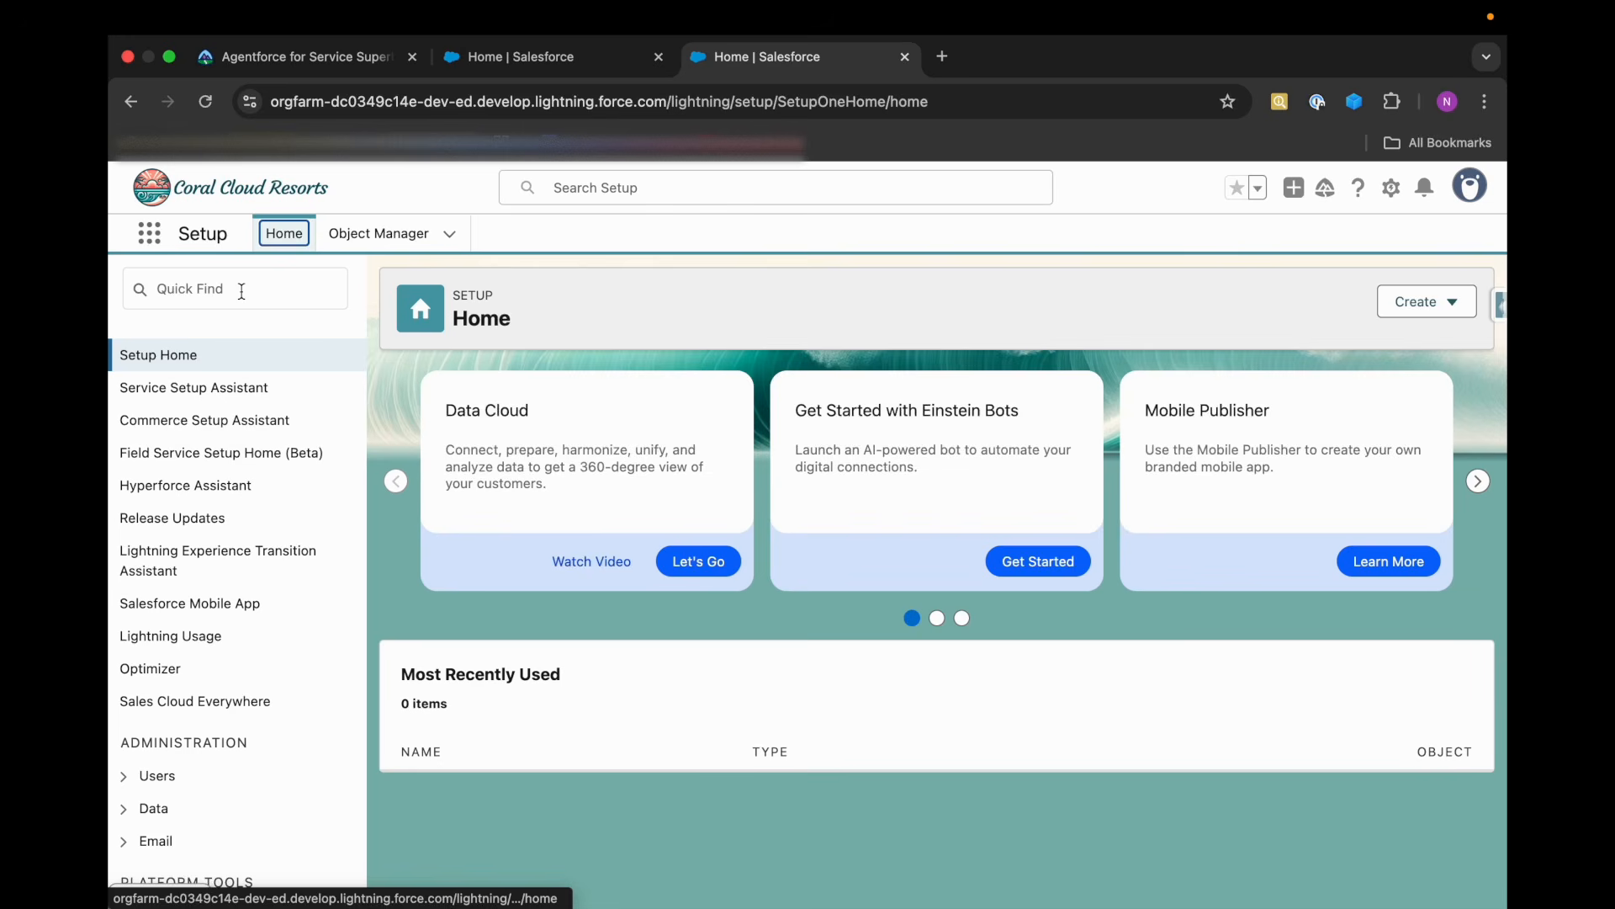
Find the Agents page by searching Setup for "agent" and open the Coral Cloud Experience Agent's details.
{"action": "left_click", "coordinate": [241, 292]}
{"action": "type", "text": "agent"}
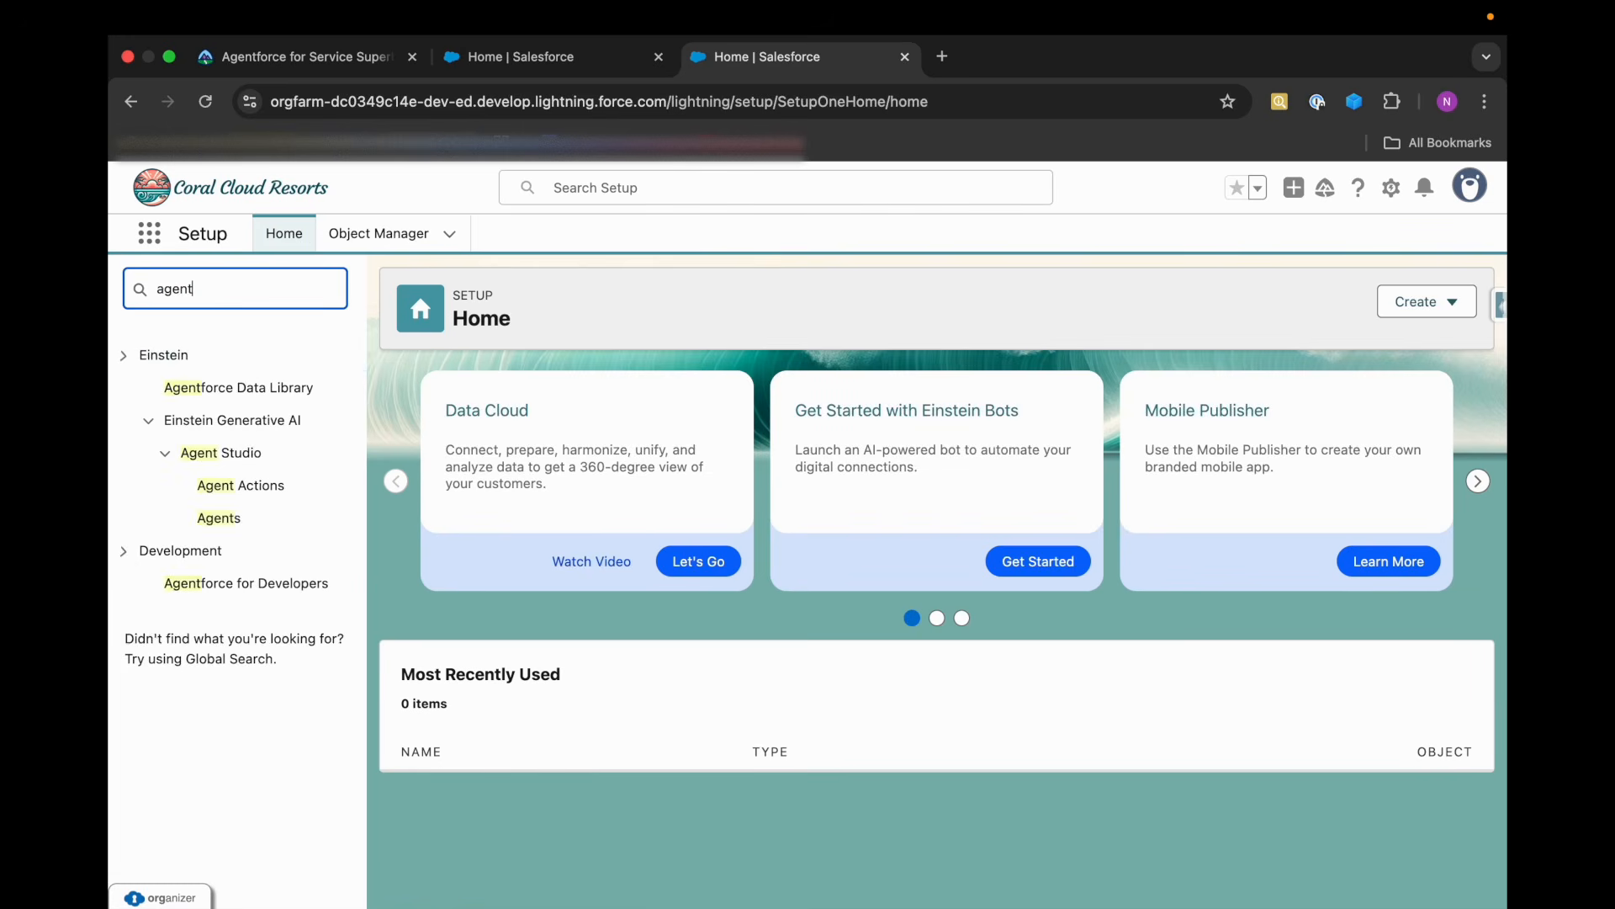
{"action": "left_click", "coordinate": [226, 527]}
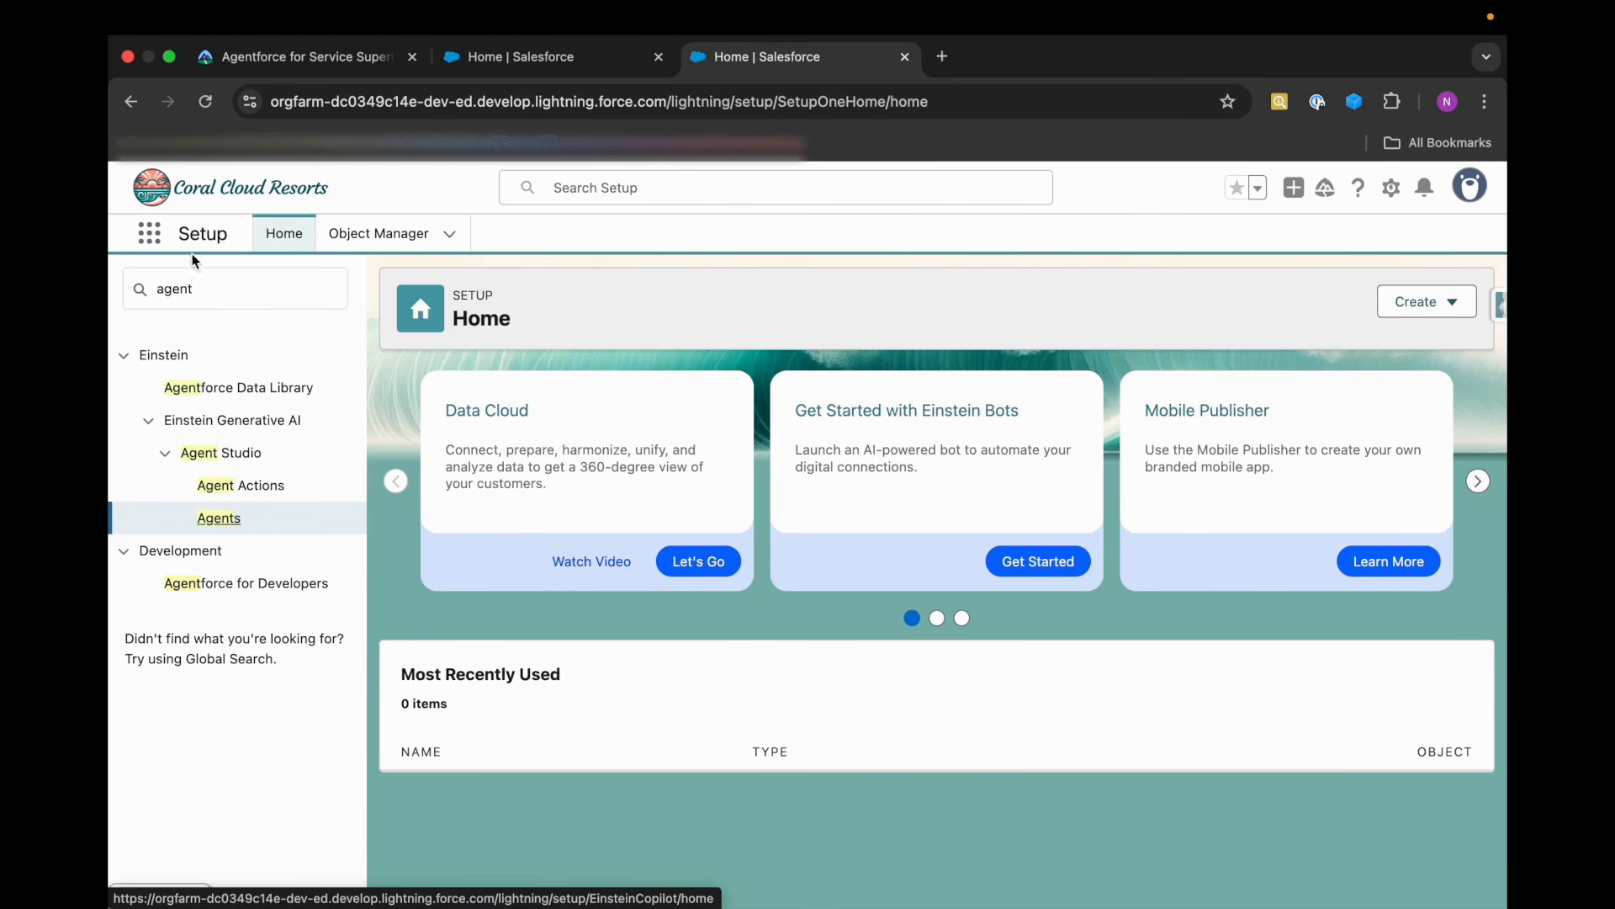
{"action": "scroll", "coordinate": [486, 658], "scroll_direction": "down", "scroll_amount": 2}
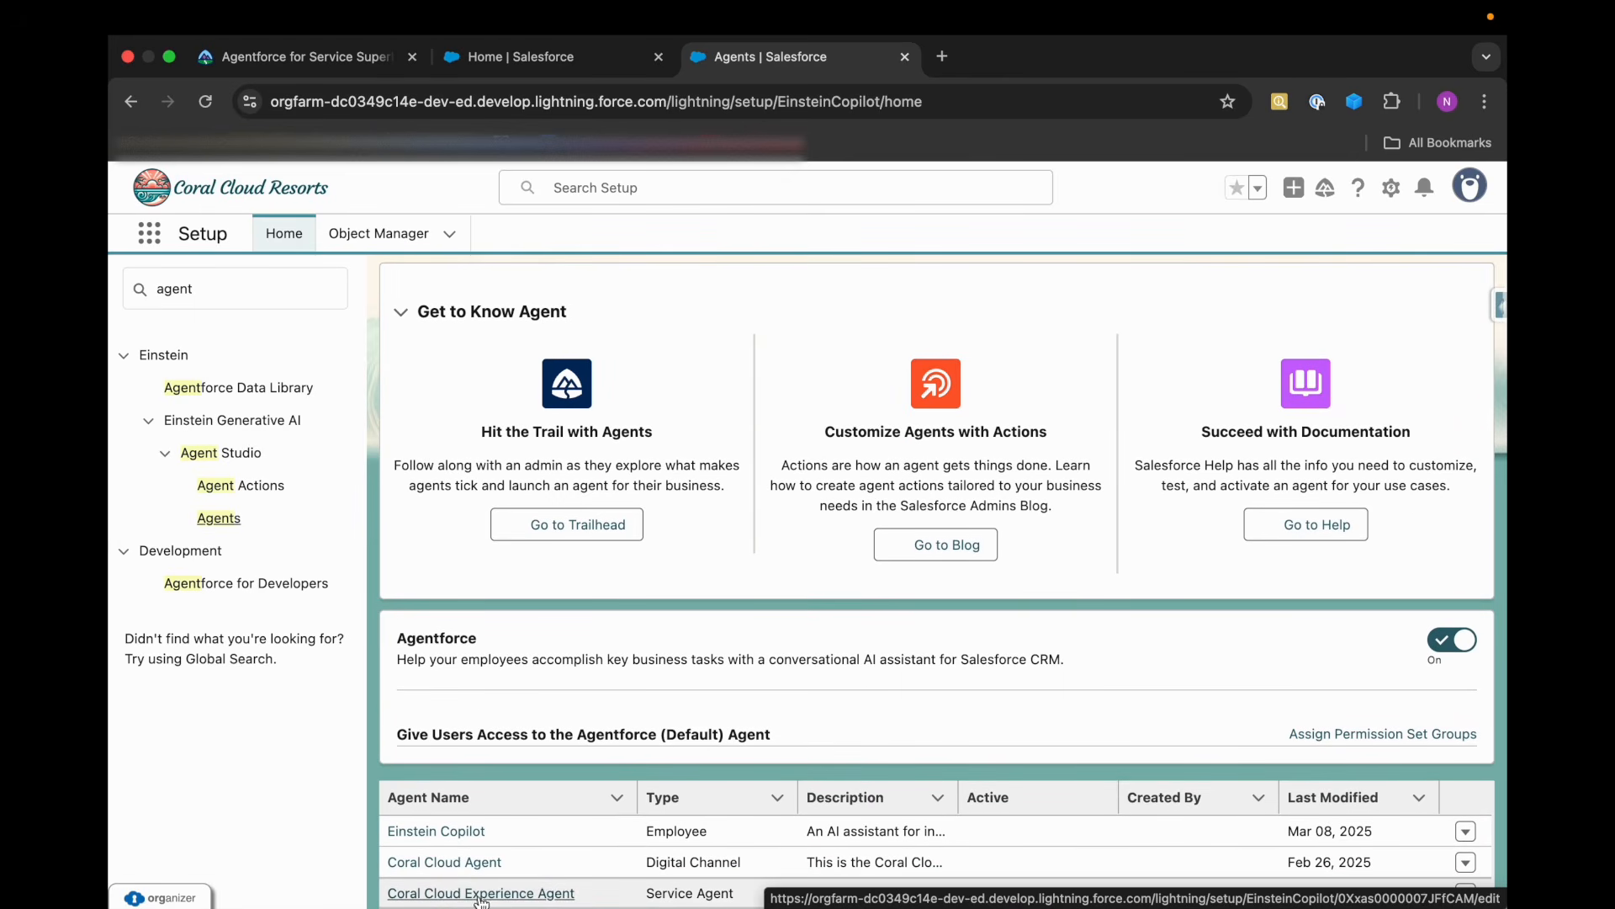
{"action": "left_click", "coordinate": [527, 895]}
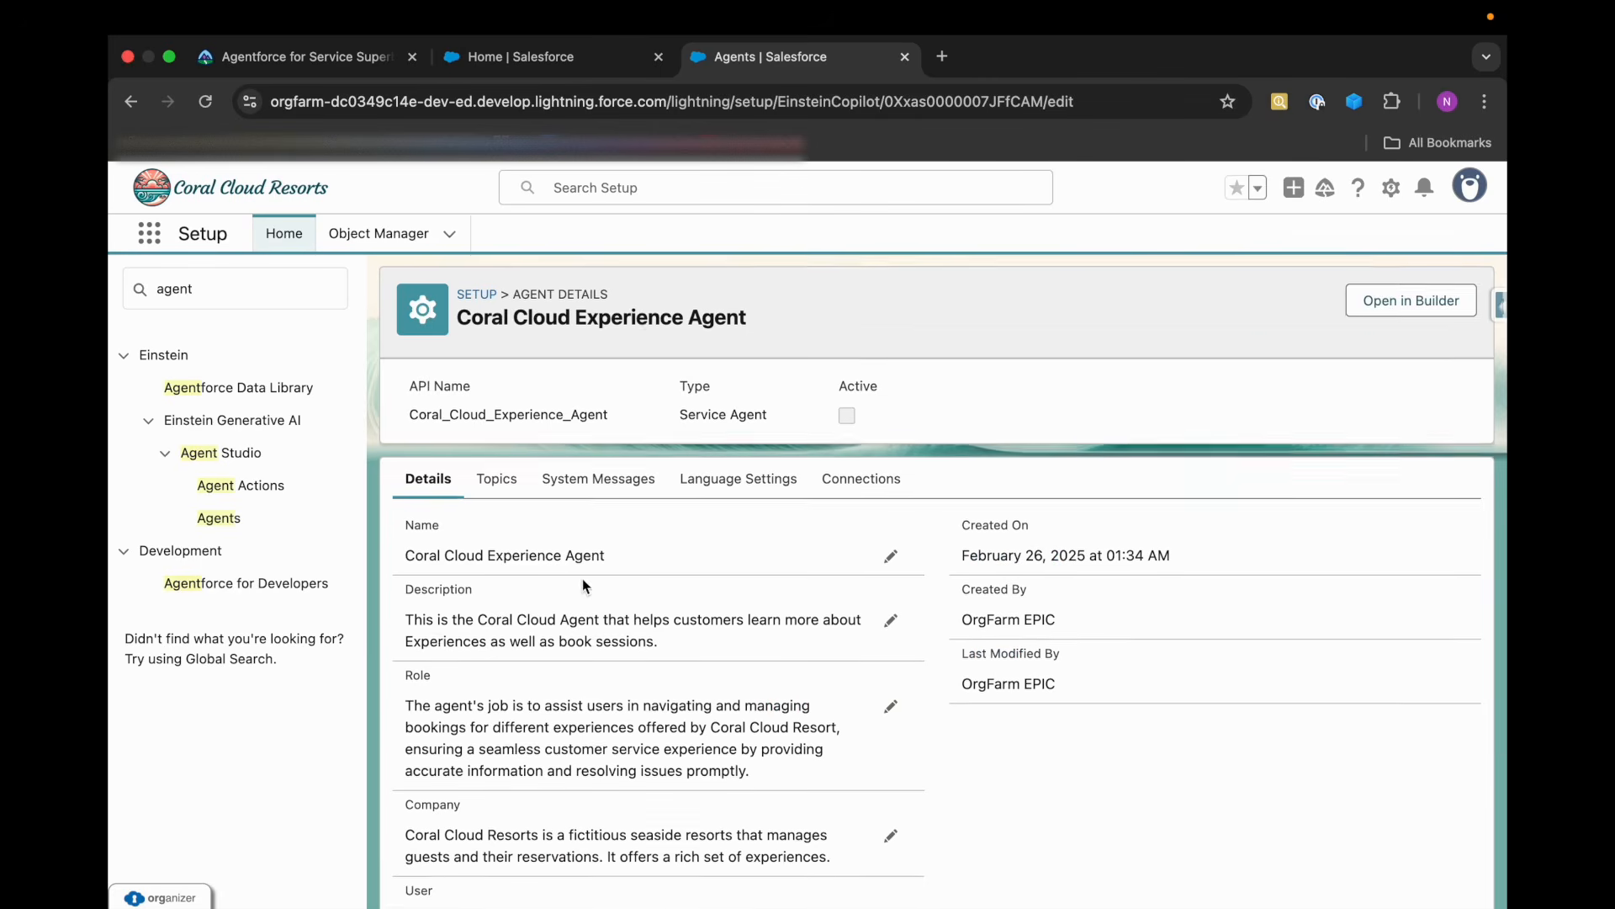
Replace the Coral Cloud Experience Agent's Description with the Description text copied from Trailhead's Define the Agent's Role and Context table.
{"action": "scroll", "coordinate": [582, 578], "scroll_direction": "down", "scroll_amount": 3}
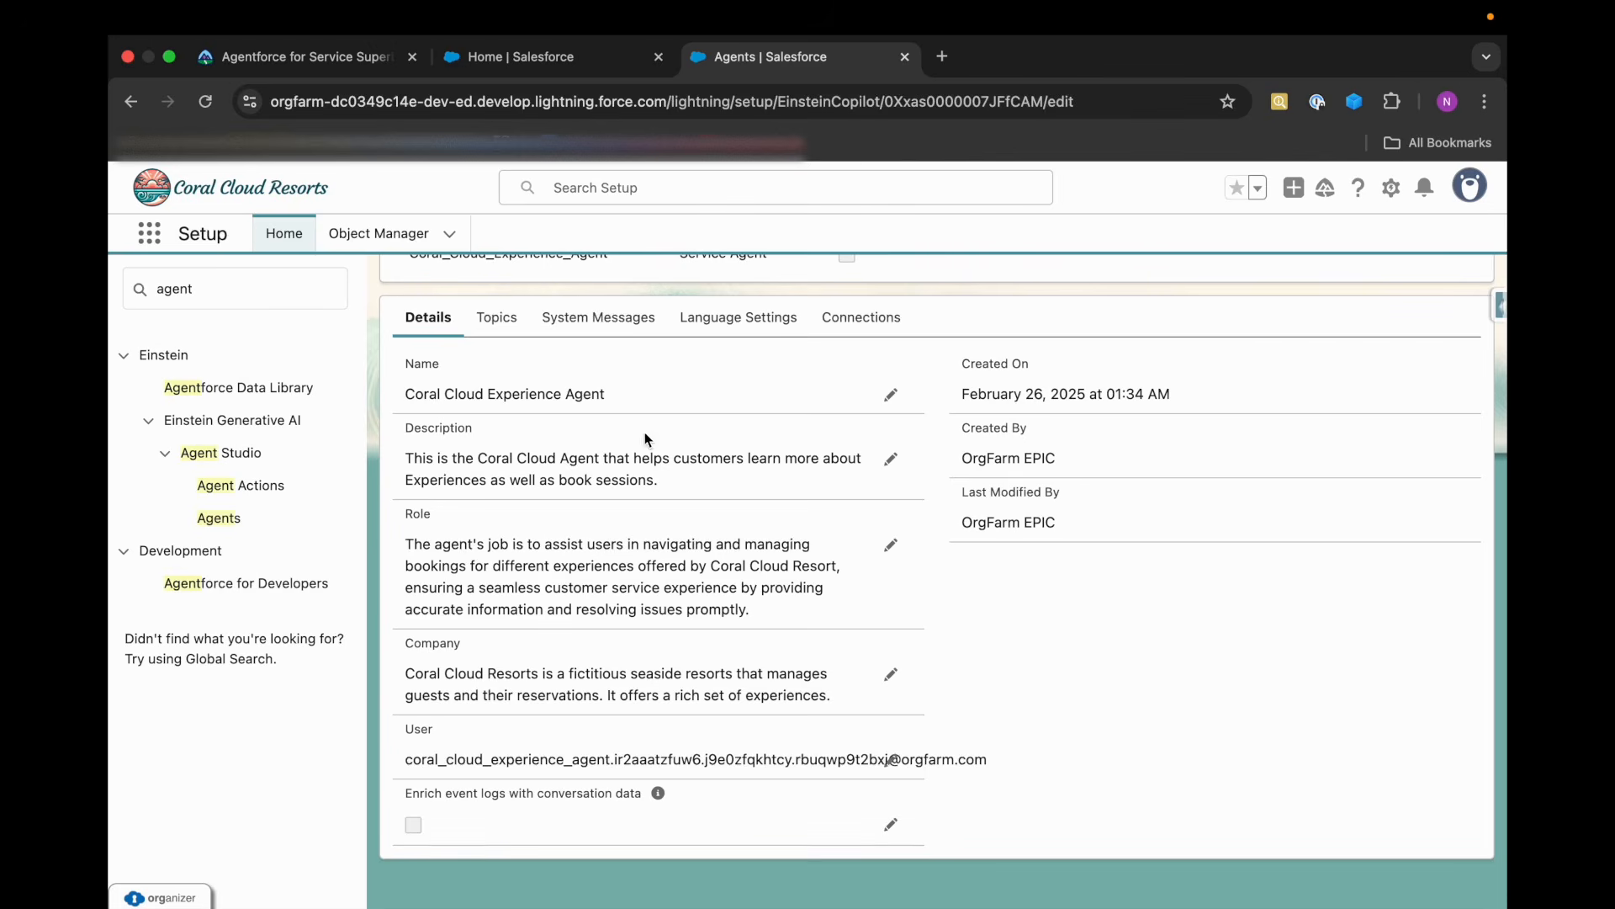
{"action": "left_click", "coordinate": [286, 72]}
{"action": "left_click_drag", "start_coordinate": [555, 511], "coordinate": [1143, 525]}
{"action": "key", "text": "super+c"}
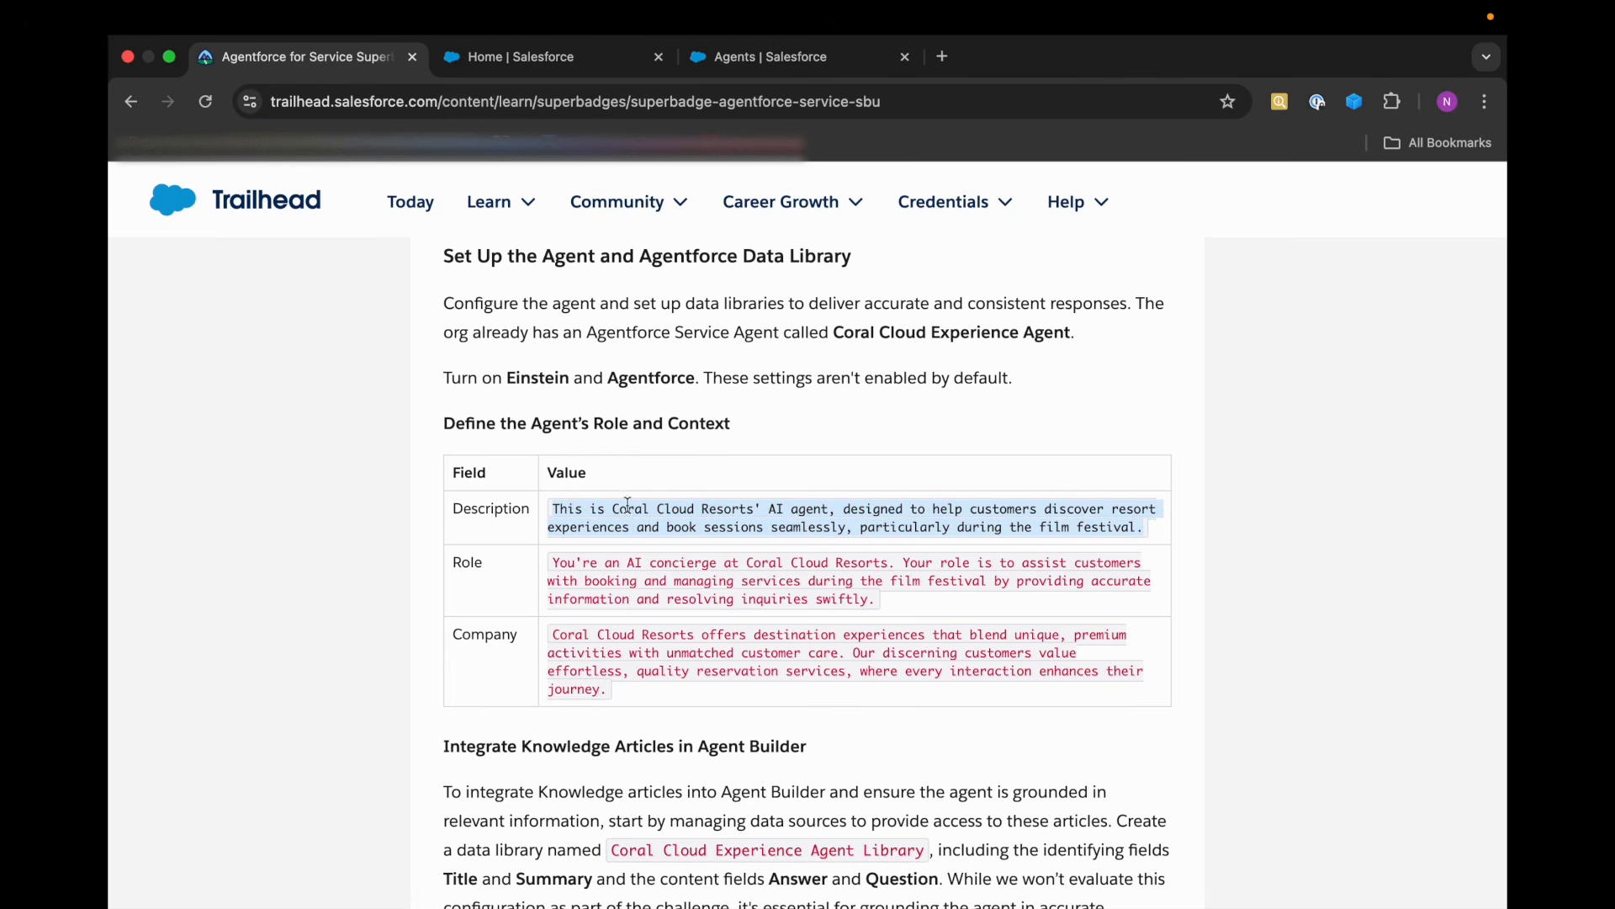
{"action": "left_click", "coordinate": [586, 71]}
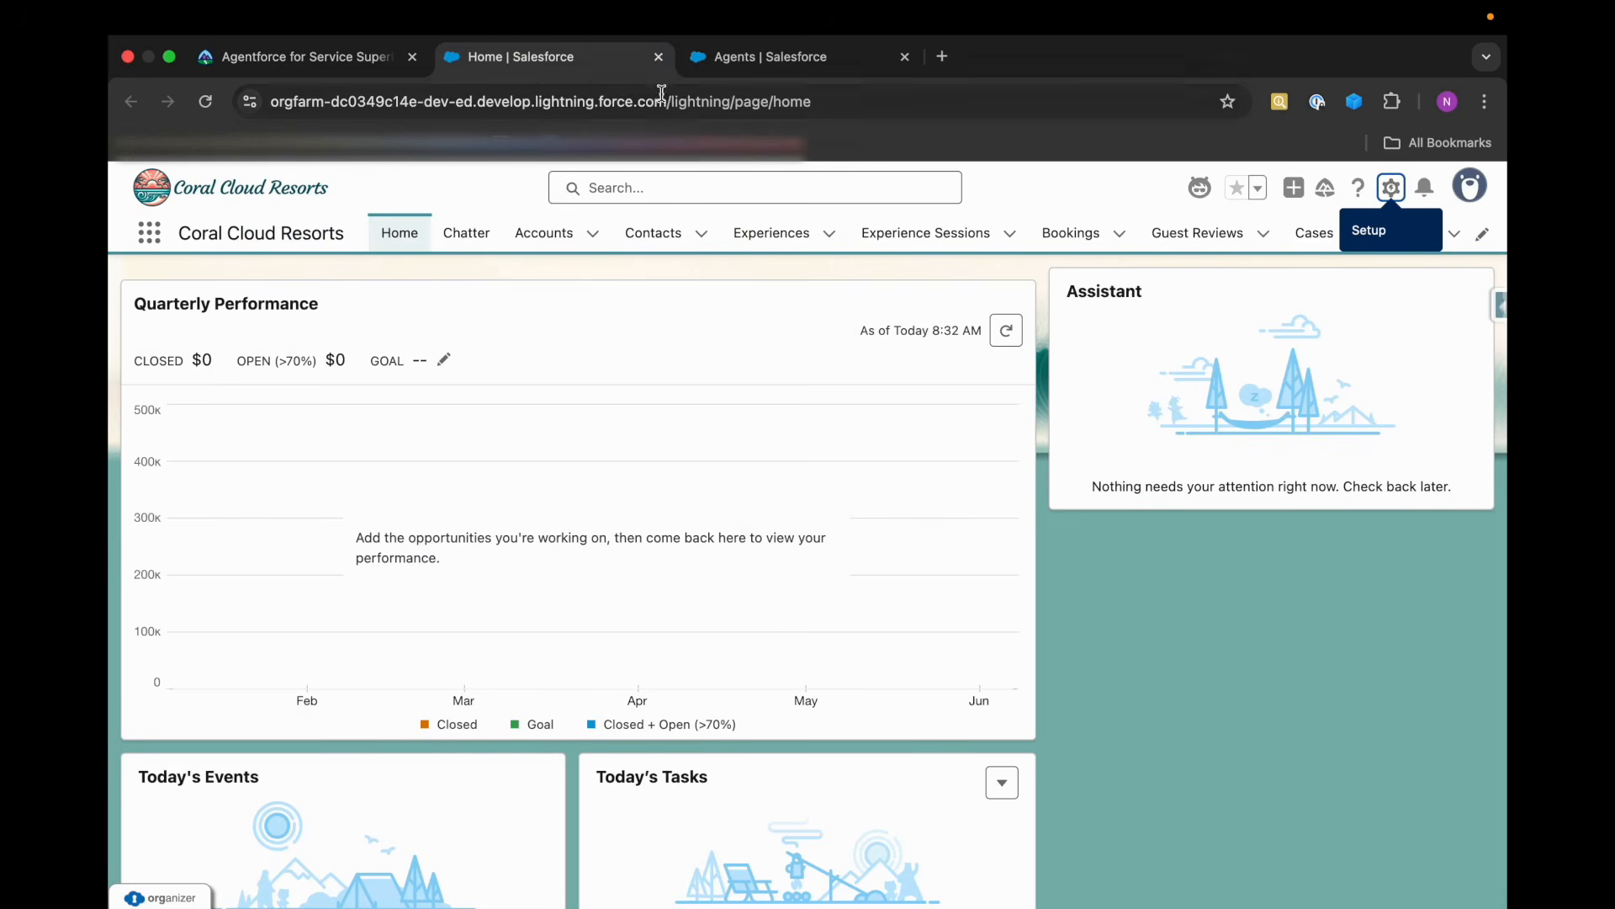
{"action": "left_click", "coordinate": [692, 63]}
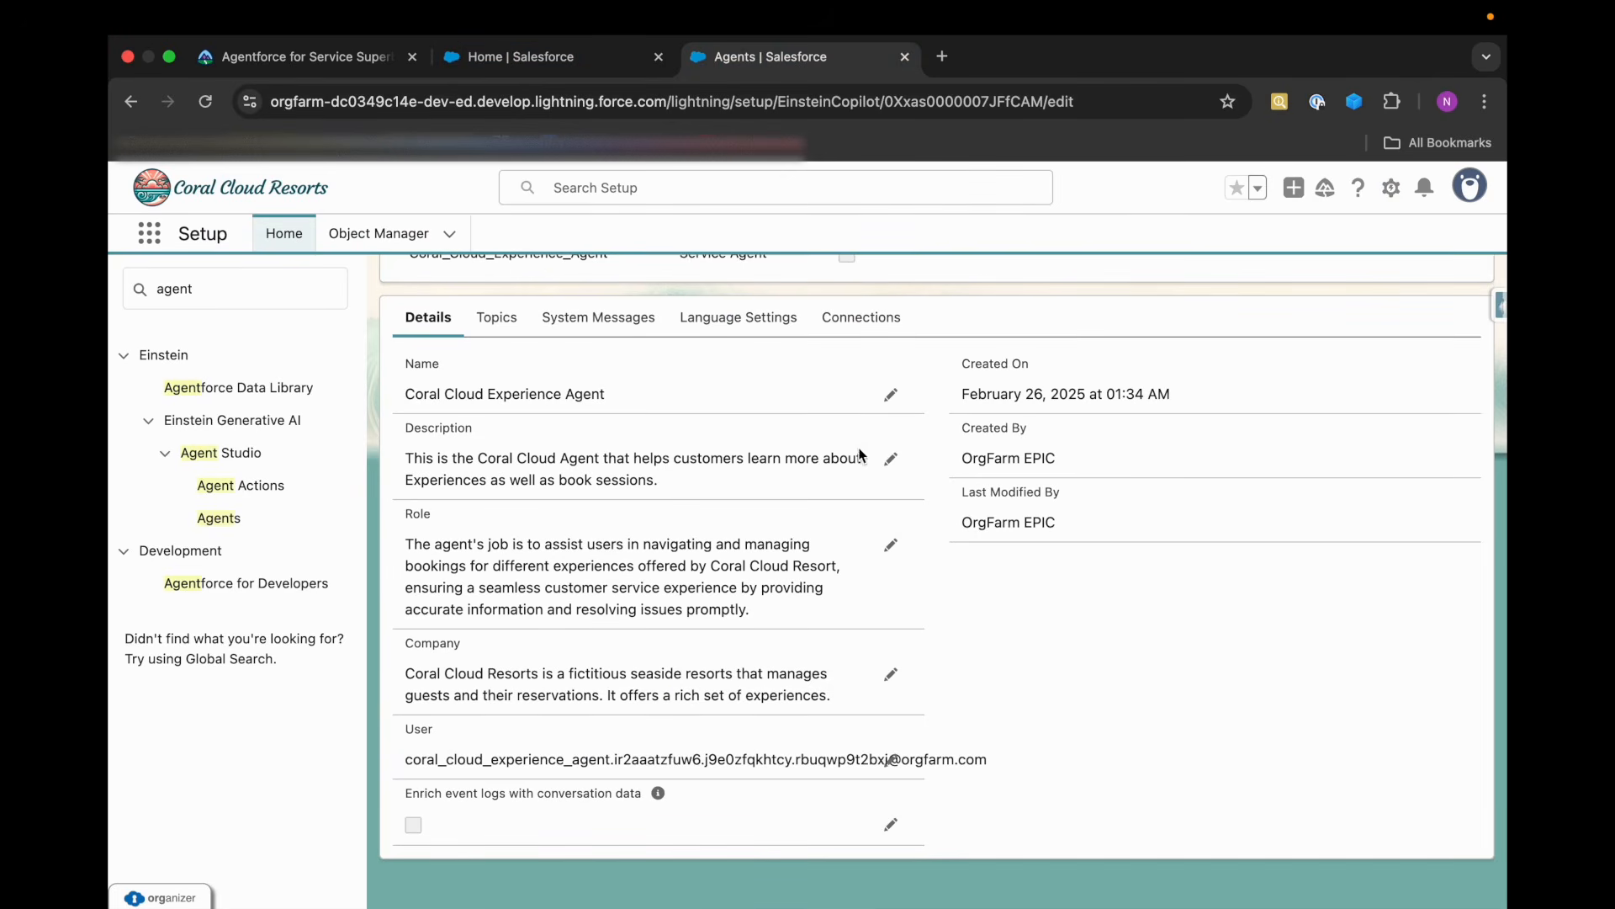
{"action": "left_click", "coordinate": [891, 459]}
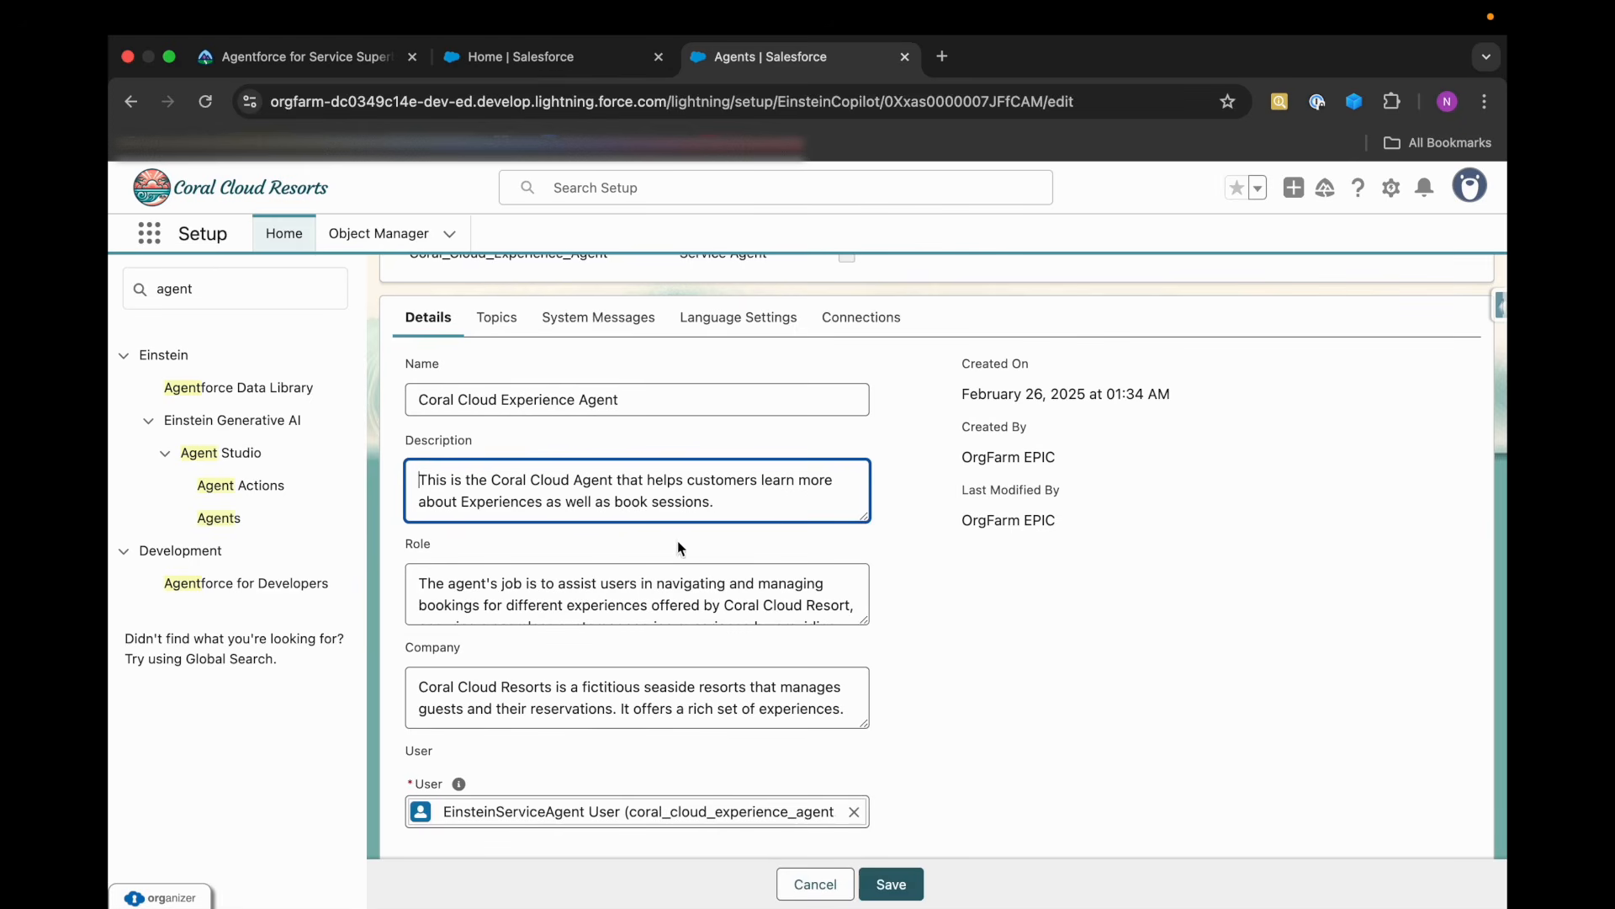
{"action": "key", "text": "super+a"}
{"action": "key", "text": "super+v"}
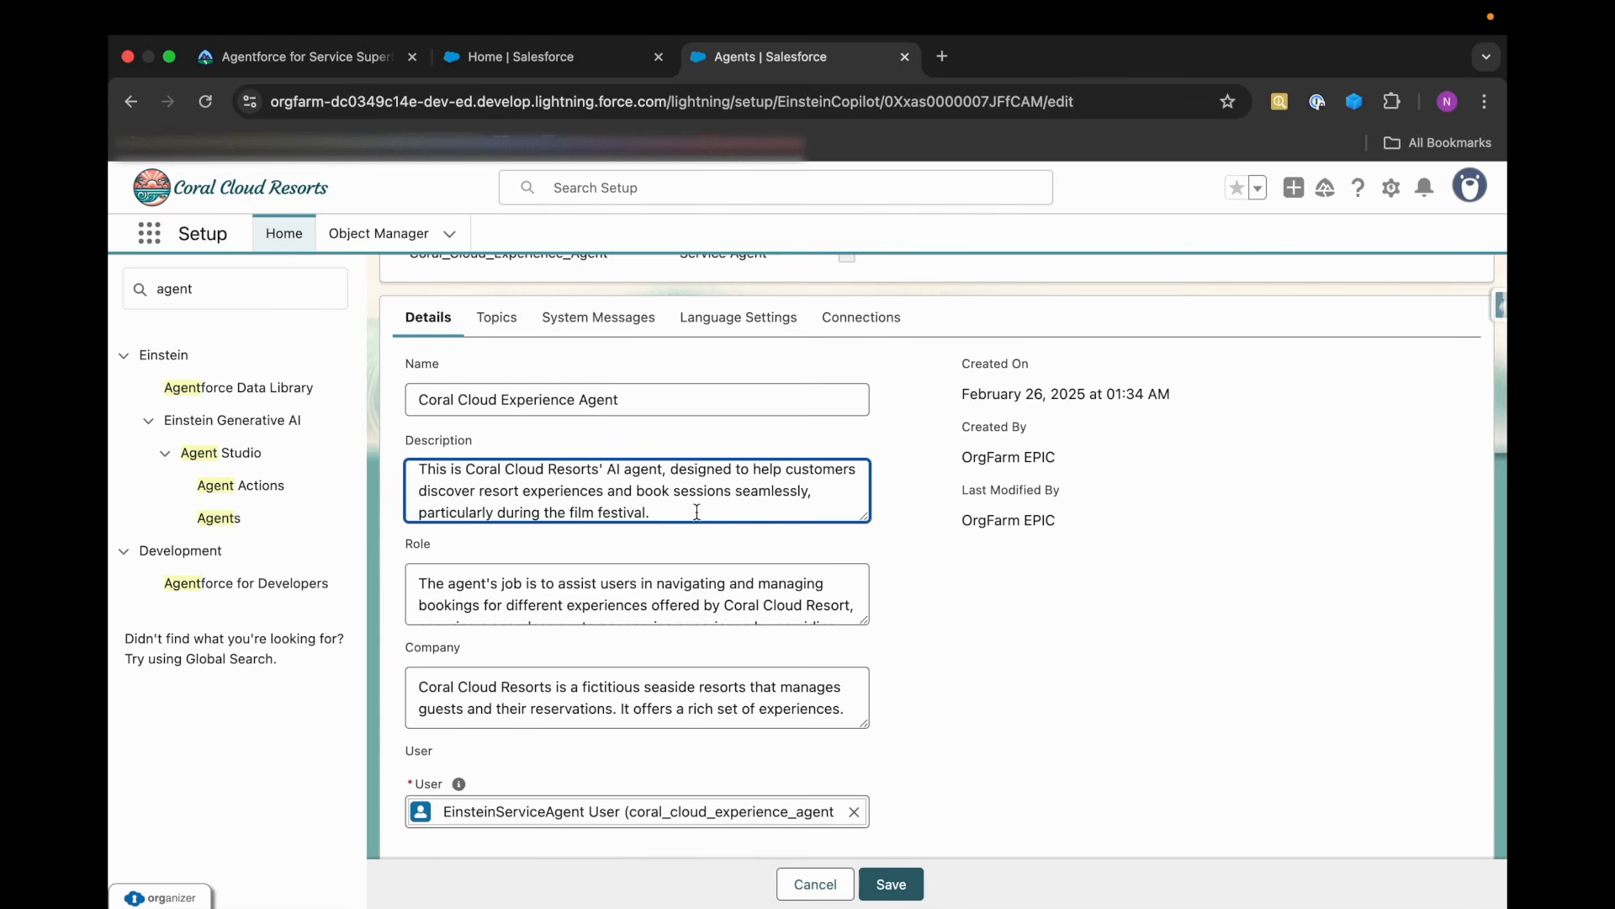
{"action": "scroll", "coordinate": [697, 513], "scroll_direction": "down", "scroll_amount": 1}
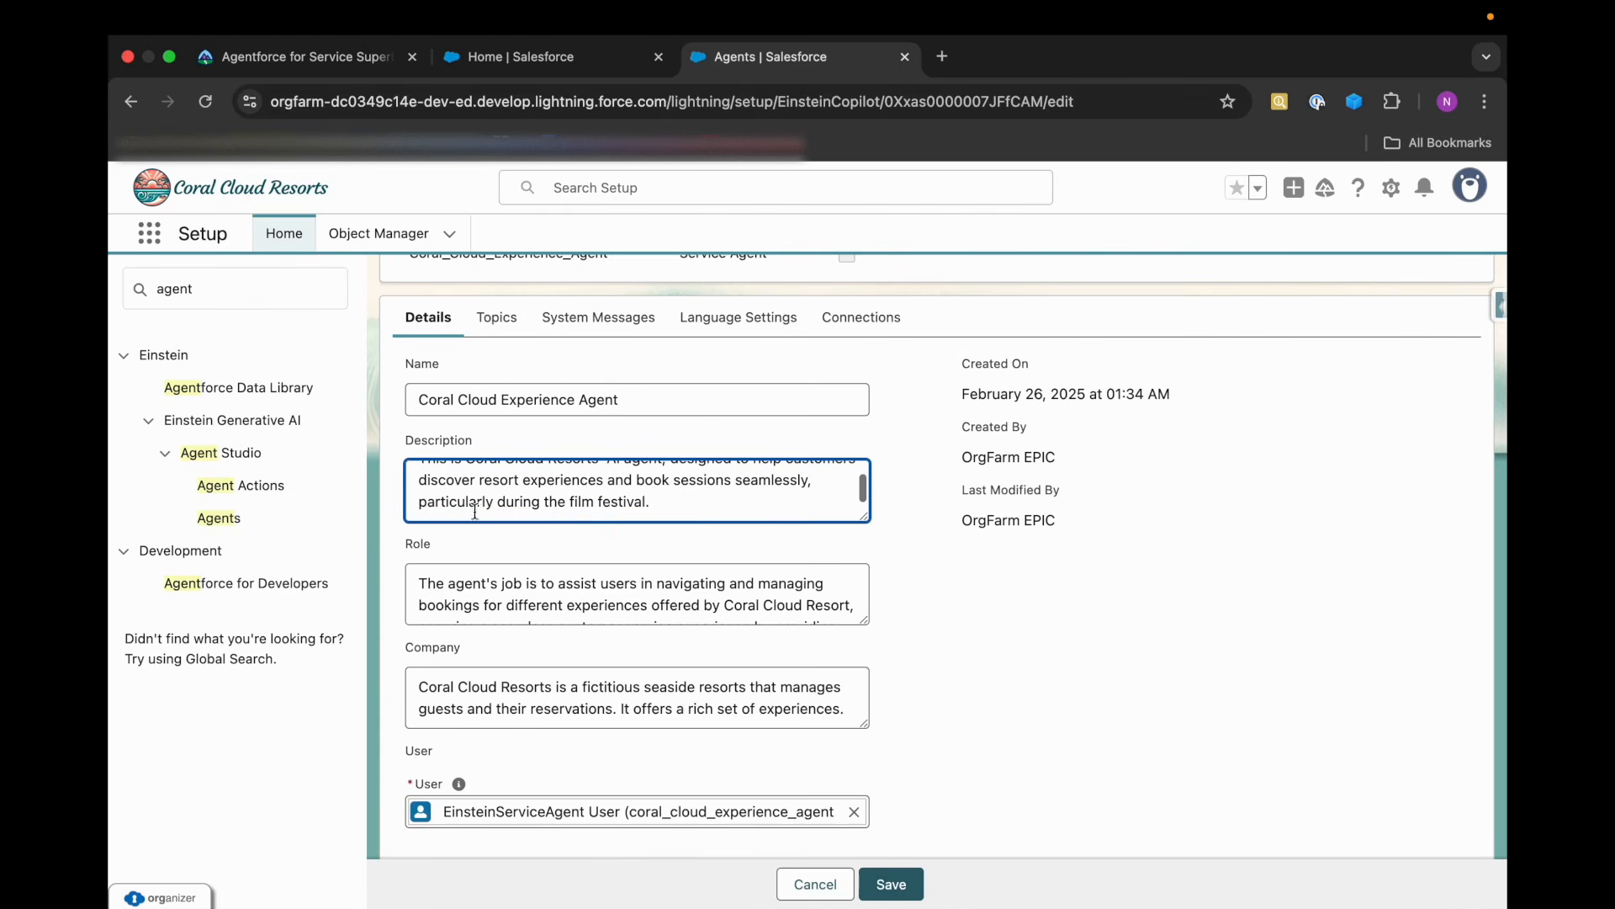
Replace the agent's Role with the AI concierge text copied from the Role row of the Trailhead table.
{"action": "left_click", "coordinate": [311, 66]}
{"action": "left_click_drag", "start_coordinate": [556, 566], "coordinate": [891, 611]}
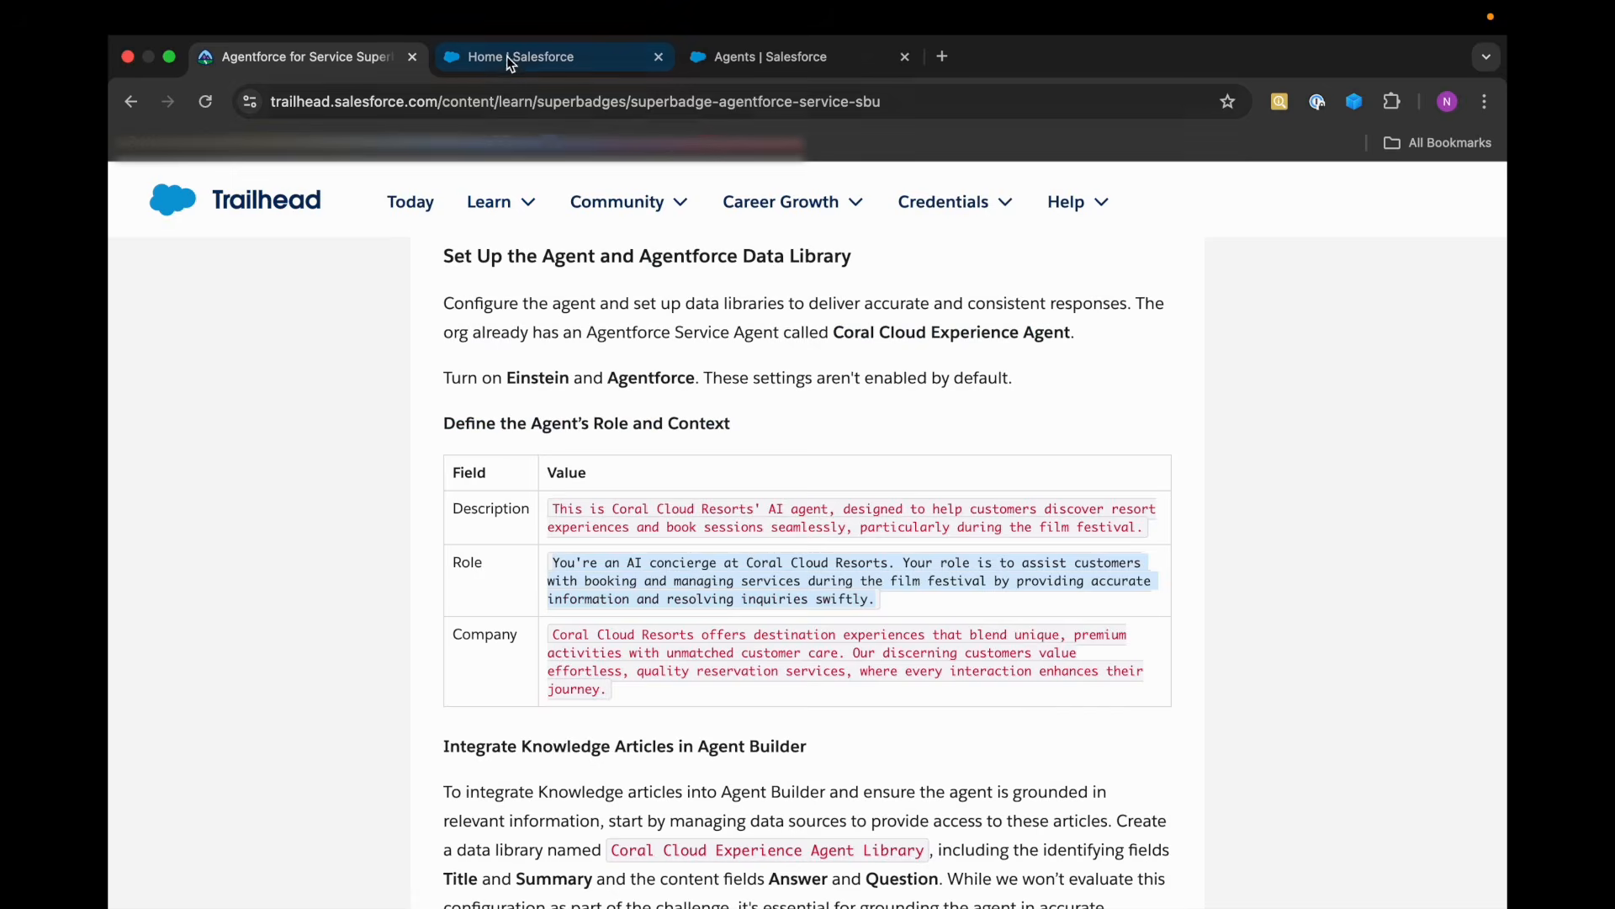
{"action": "left_click", "coordinate": [774, 57]}
{"action": "left_click", "coordinate": [536, 587]}
{"action": "key", "text": "ctrl+a"}
{"action": "key", "text": "ctrl+v"}
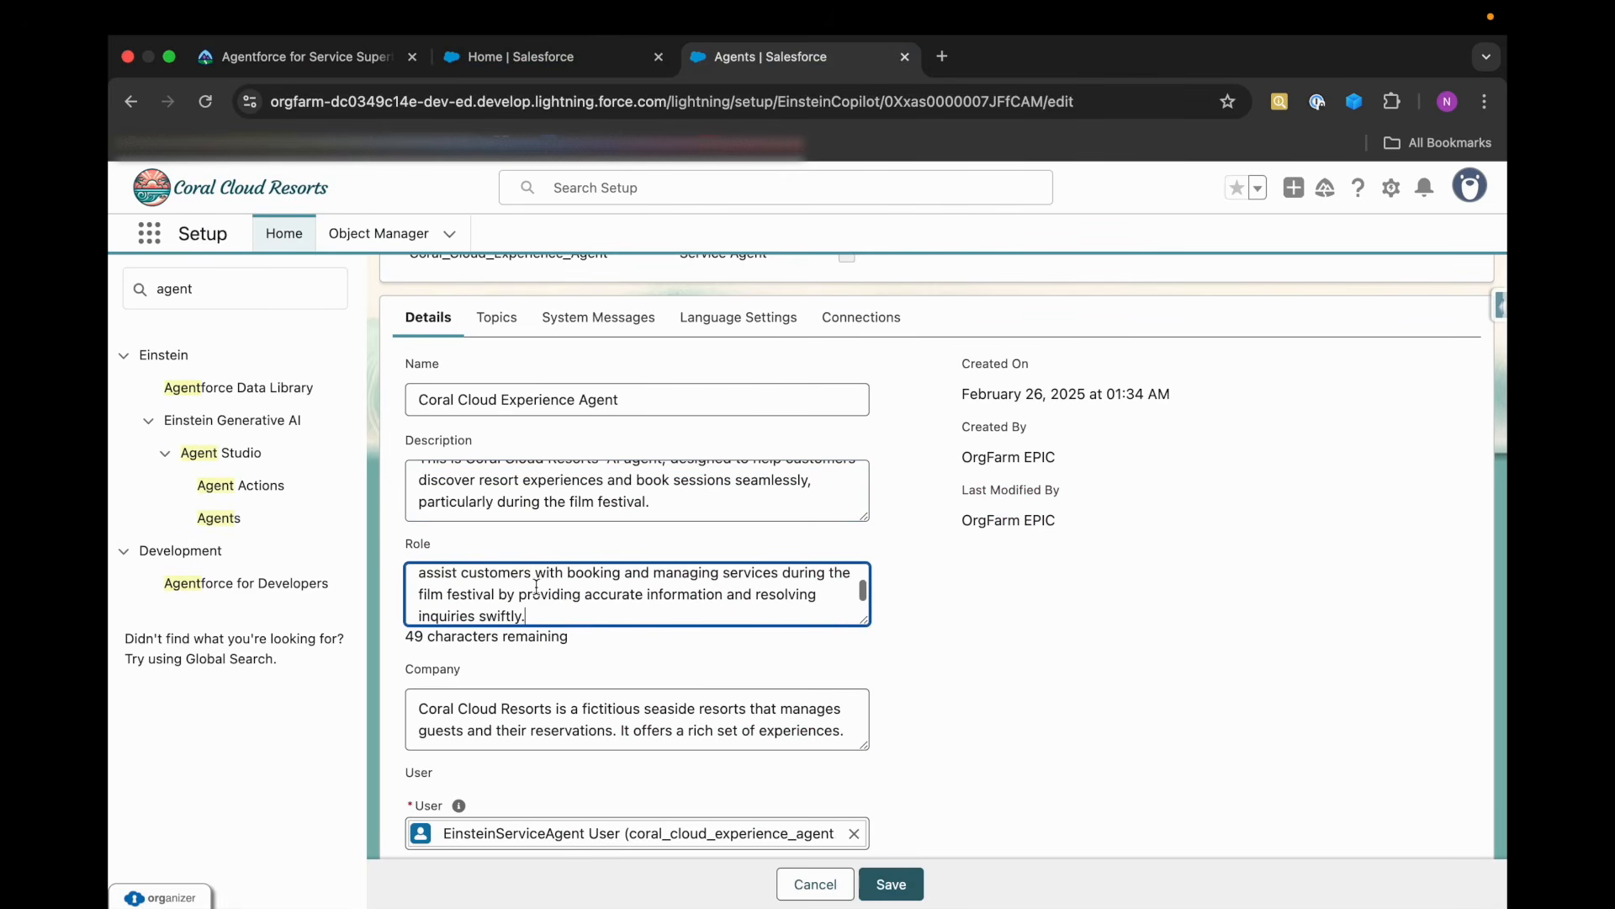
{"action": "scroll", "coordinate": [575, 649], "scroll_direction": "down", "scroll_amount": 1}
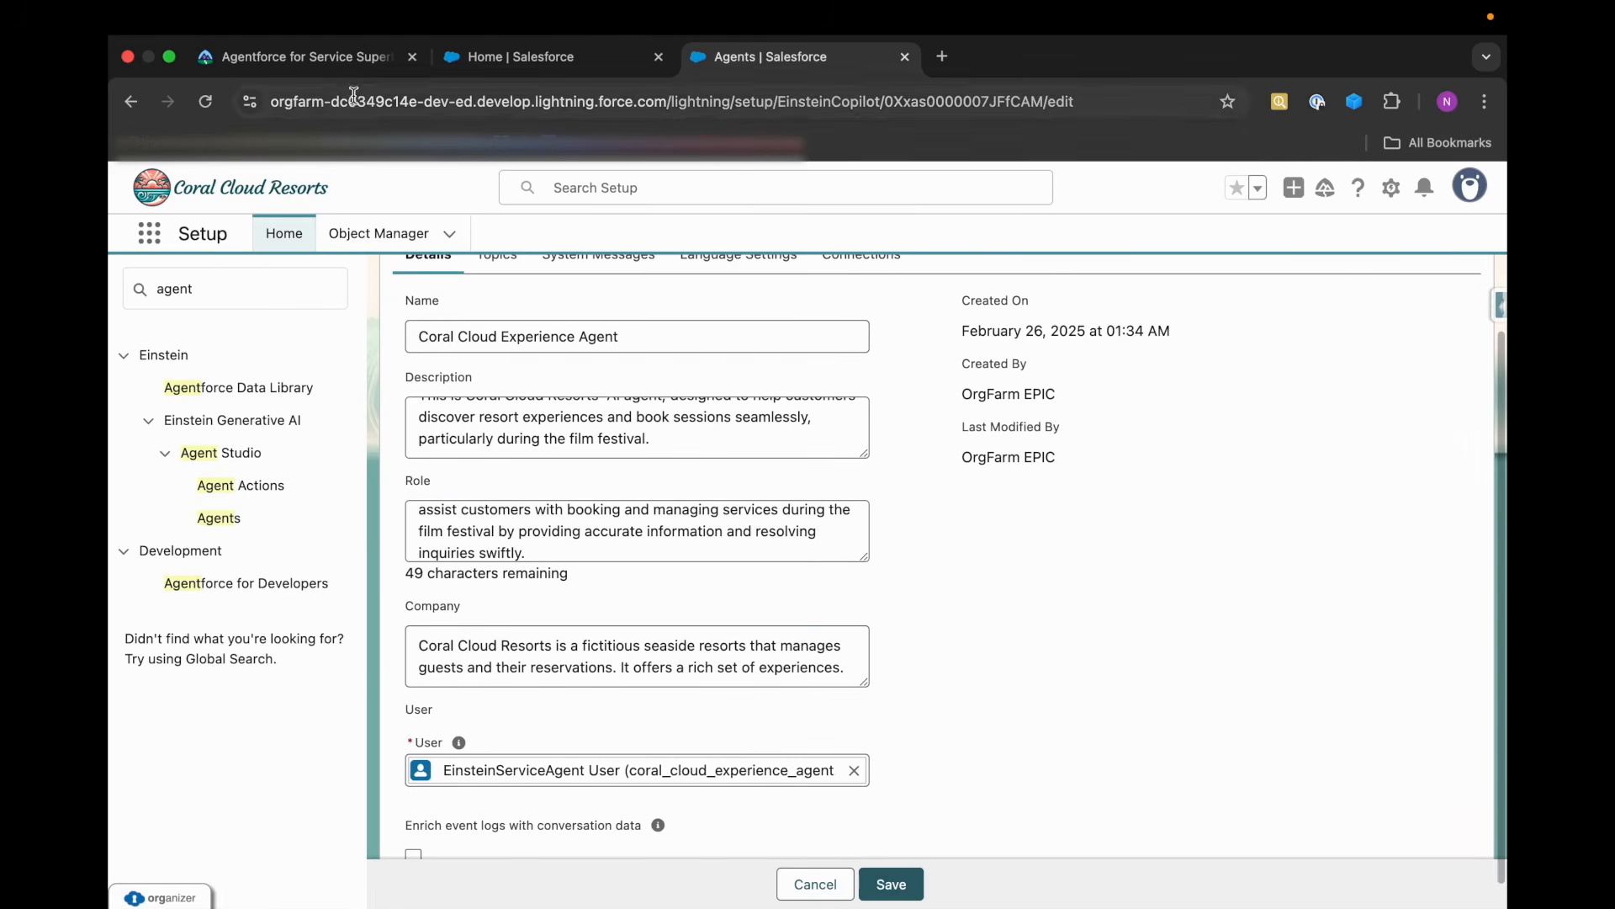
Replace the agent's Company text with the destination experiences text copied from the Company row of the Trailhead table.
{"action": "left_click", "coordinate": [342, 69]}
{"action": "left_click_drag", "start_coordinate": [557, 632], "coordinate": [611, 702]}
{"action": "key", "text": "ctrl+c"}
{"action": "left_click", "coordinate": [791, 57]}
{"action": "left_click", "coordinate": [581, 641]}
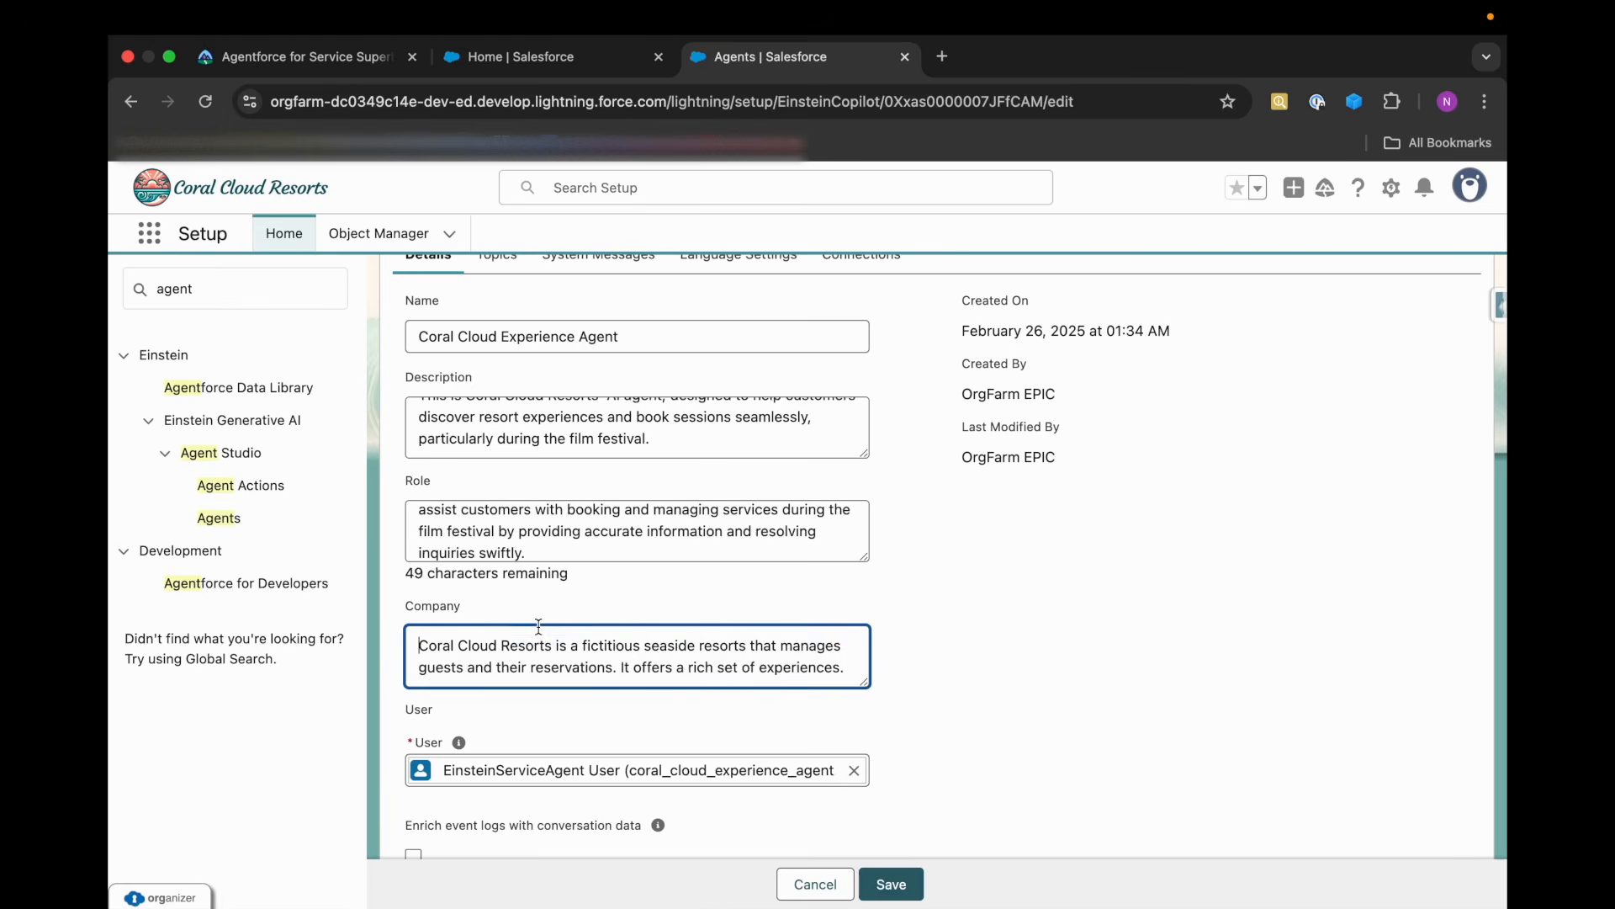
{"action": "key", "text": "ctrl+a"}
{"action": "key", "text": "ctrl+v"}
Save the agent's details and review the saved Description, Role and Company values.
{"action": "left_click", "coordinate": [859, 734]}
{"action": "scroll", "coordinate": [858, 735], "scroll_direction": "down", "scroll_amount": 1}
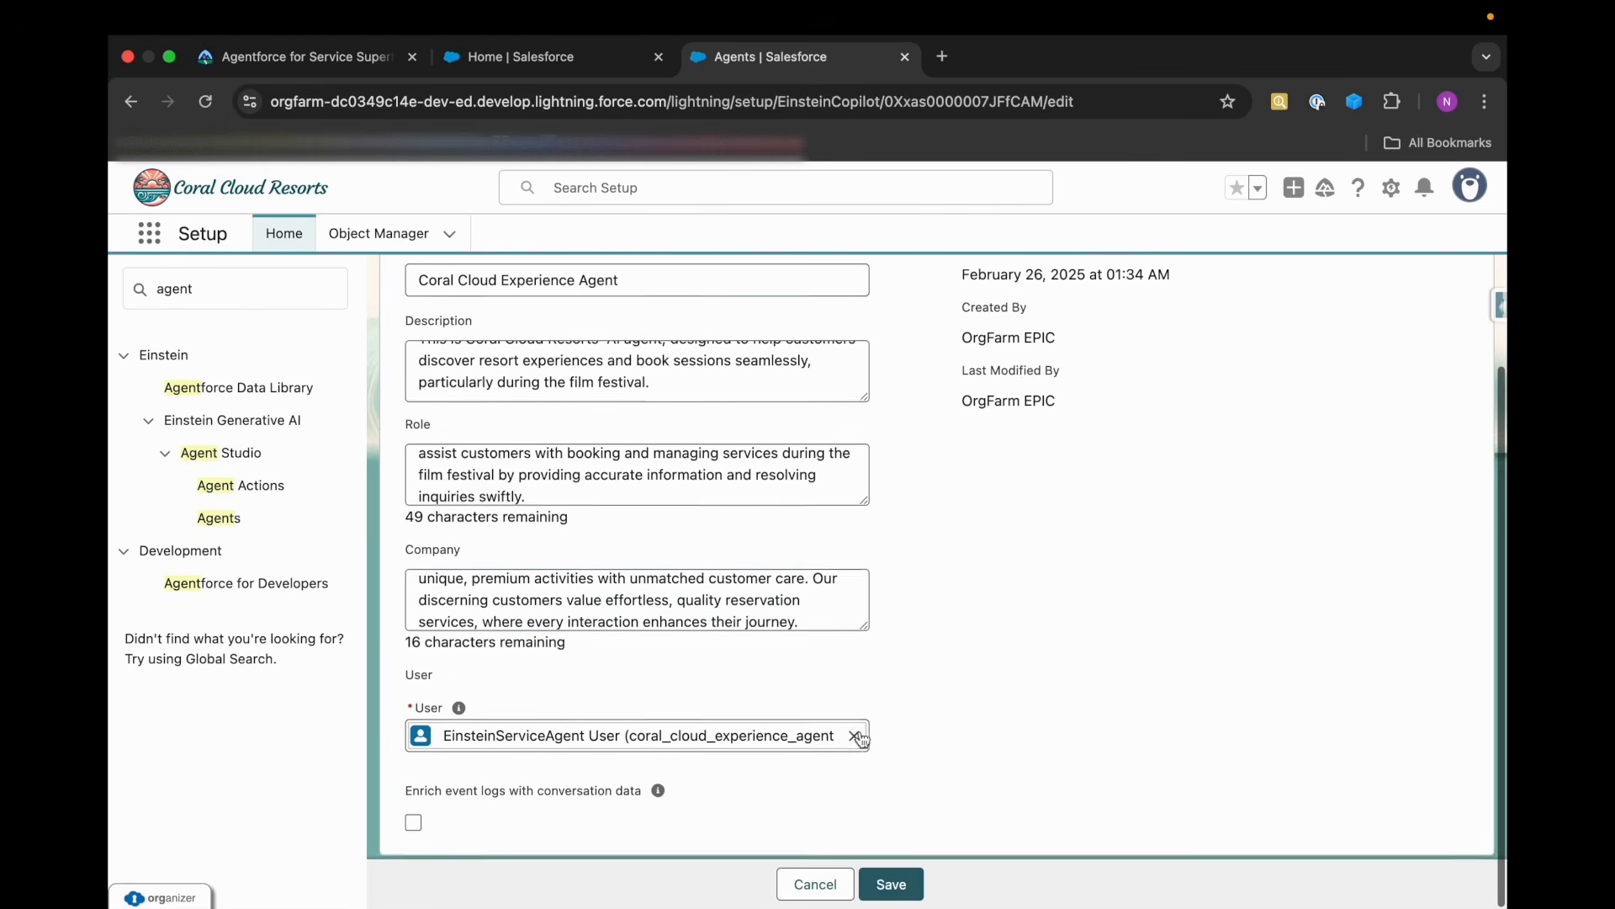
{"action": "scroll", "coordinate": [828, 678], "scroll_direction": "up", "scroll_amount": 2}
{"action": "scroll", "coordinate": [828, 678], "scroll_direction": "up", "scroll_amount": 2}
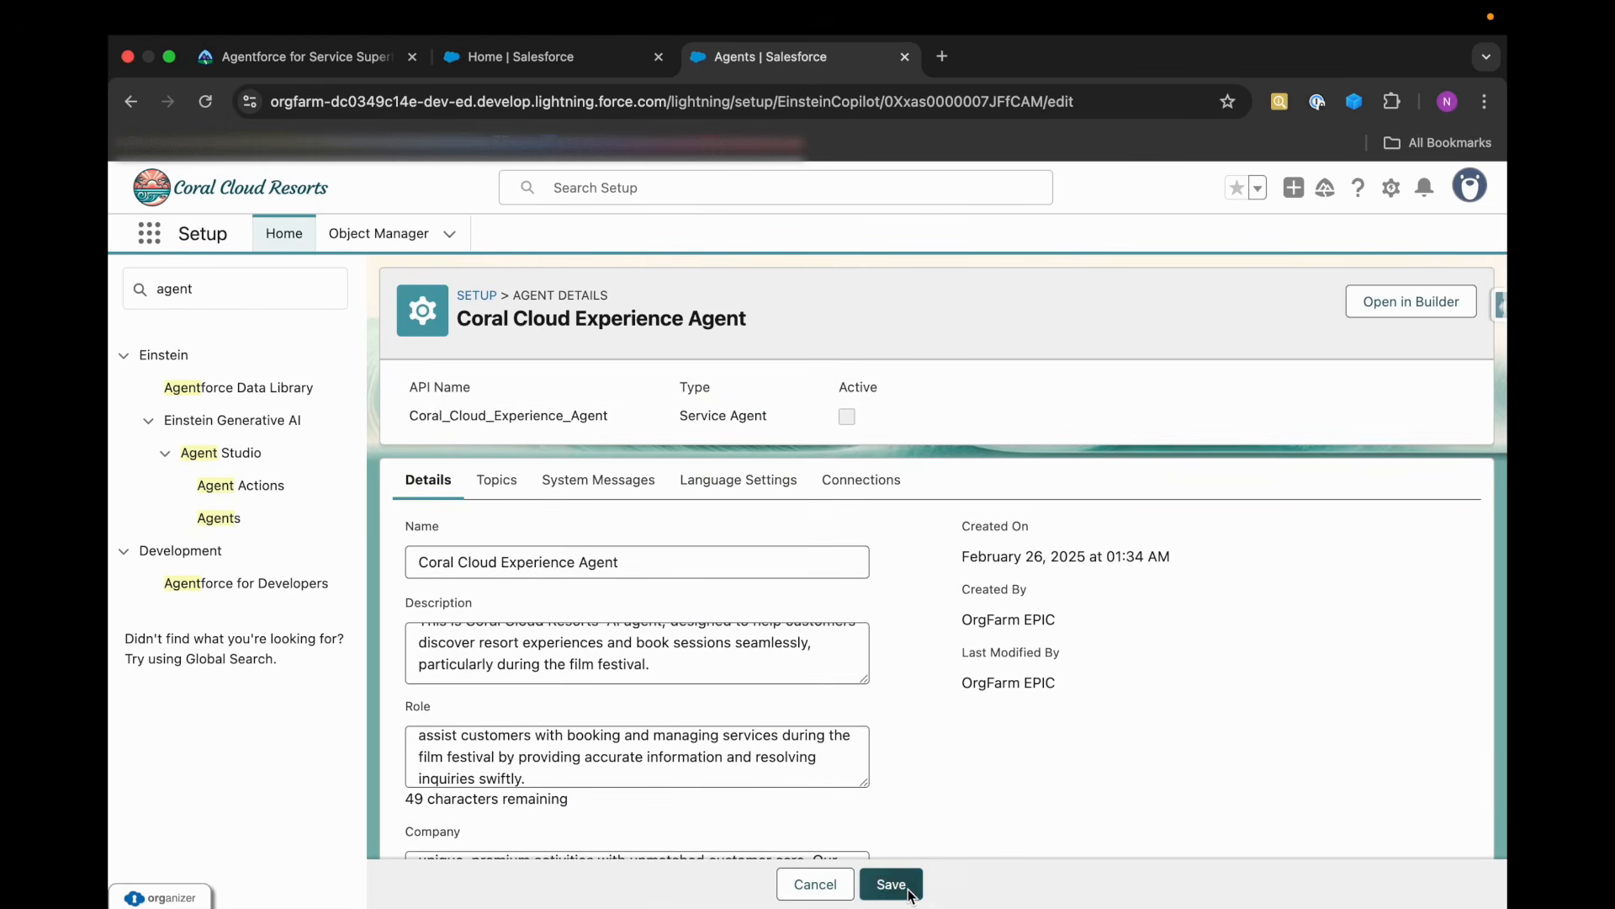
{"action": "left_click", "coordinate": [891, 882]}
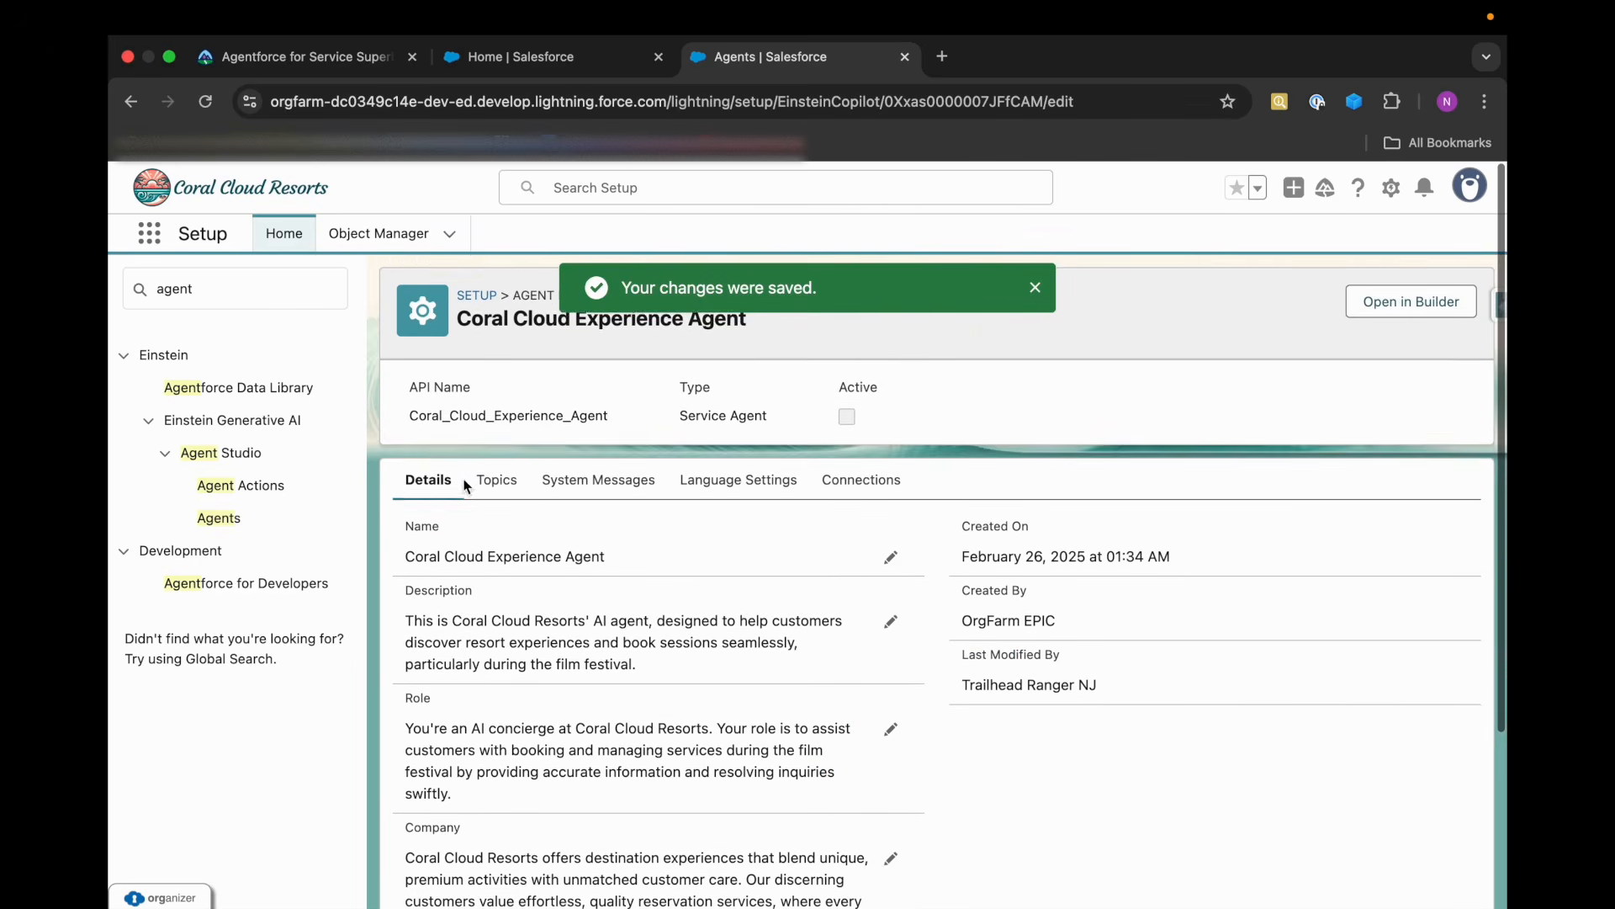
{"action": "scroll", "coordinate": [476, 670], "scroll_direction": "down", "scroll_amount": 2}
{"action": "scroll", "coordinate": [476, 670], "scroll_direction": "down", "scroll_amount": 3}
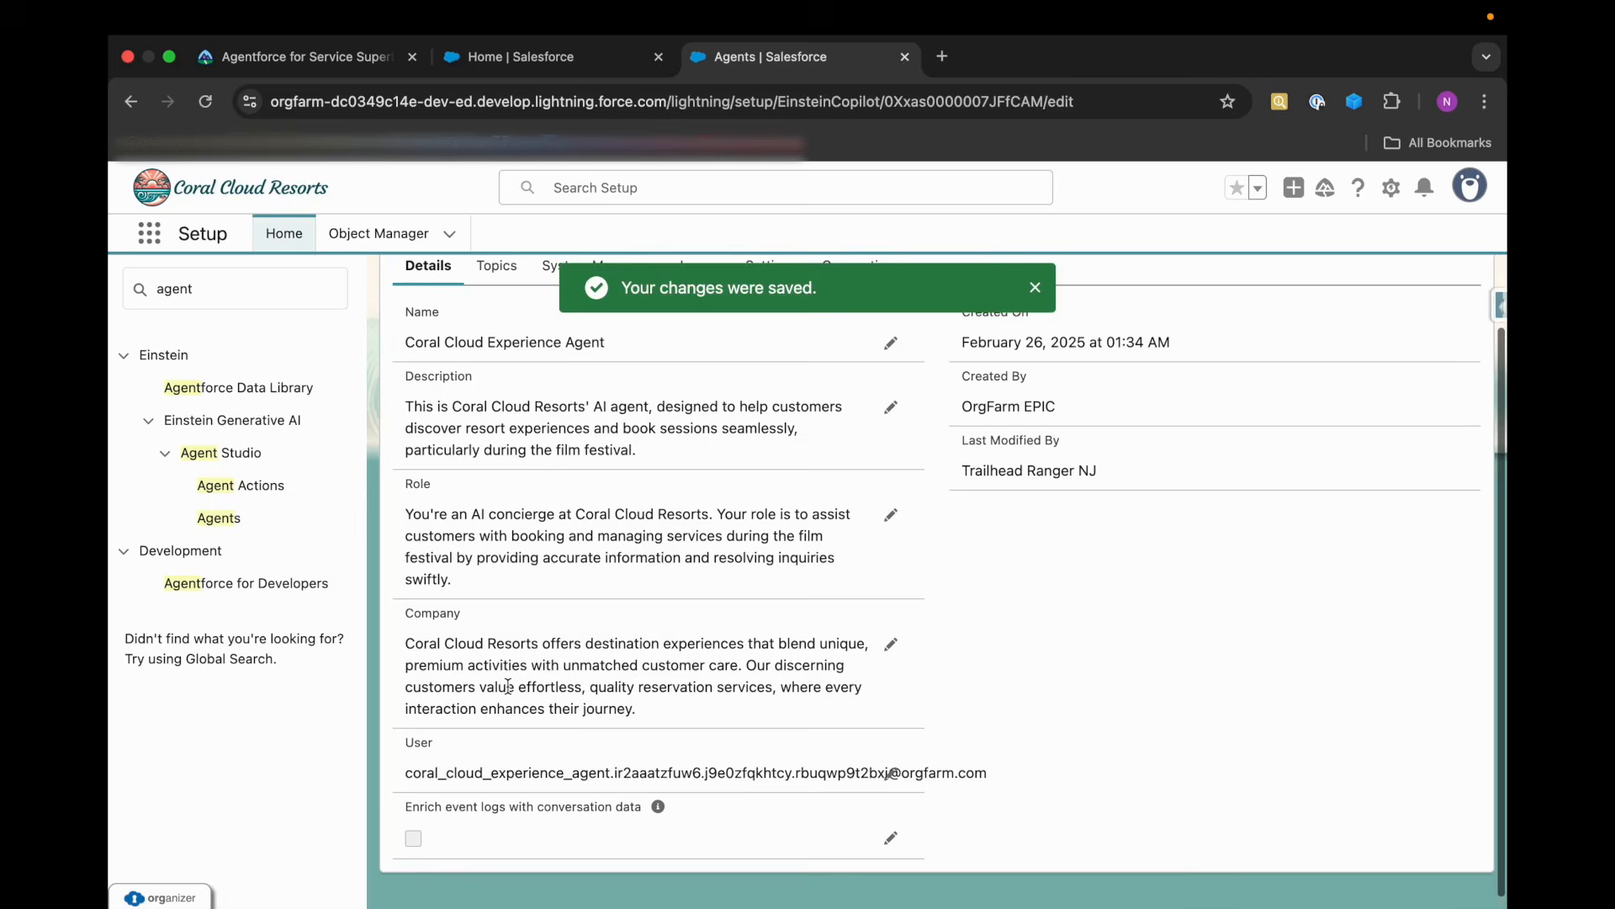
Return to Trailhead, read Integrate Knowledge Articles in Agent Builder, and copy the library name Coral Cloud Experience Agent Library.
{"action": "left_click", "coordinate": [339, 57]}
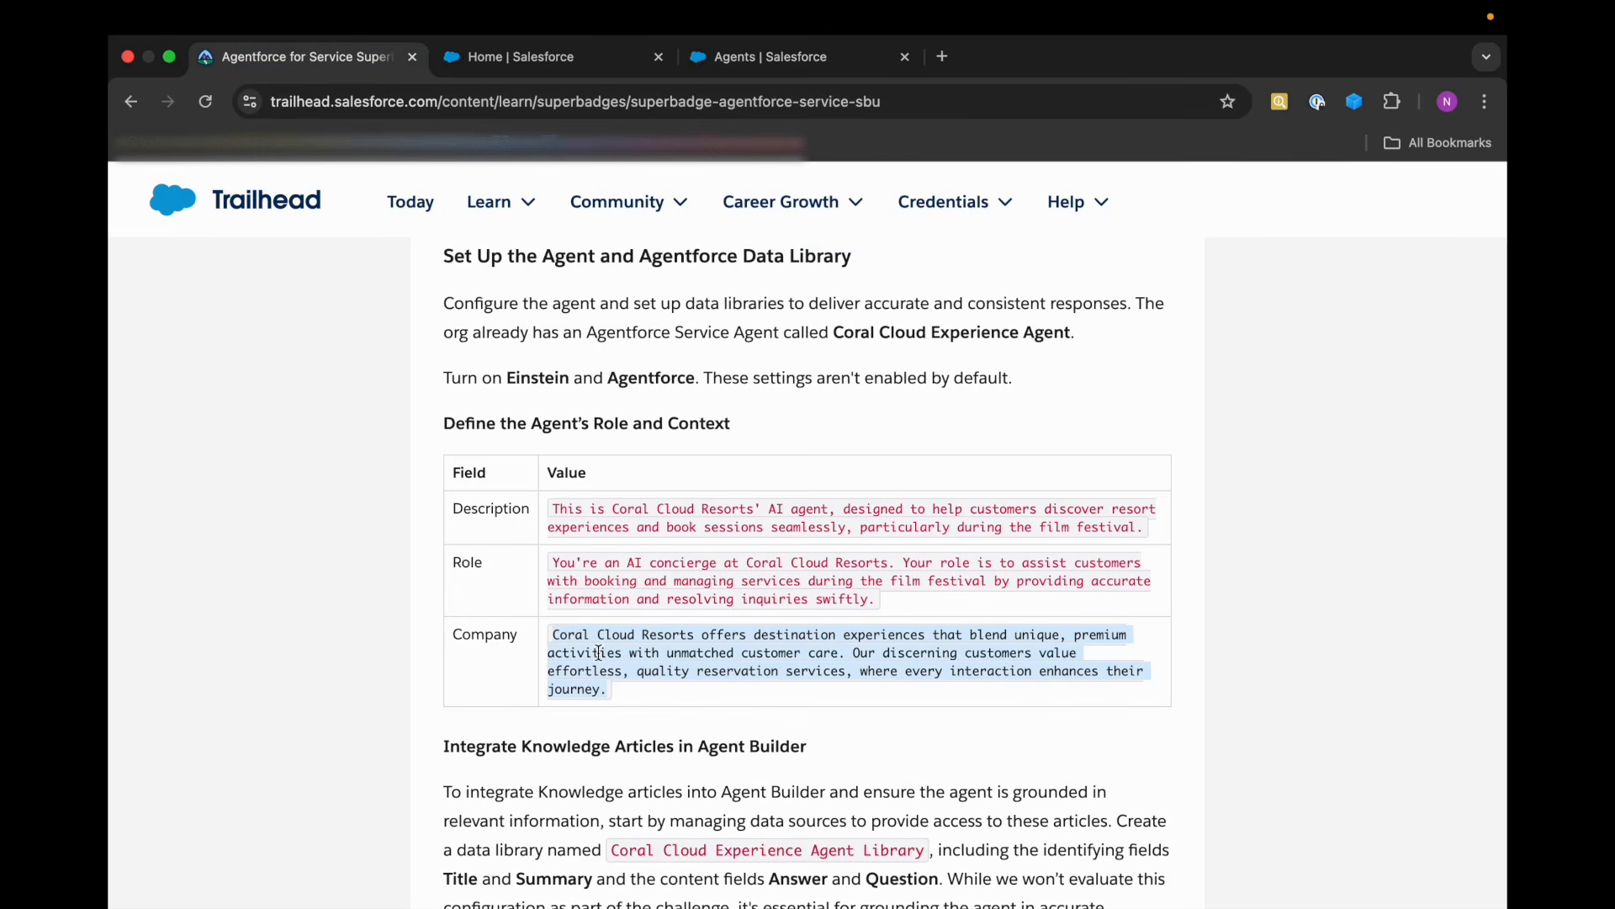
{"action": "scroll", "coordinate": [599, 653], "scroll_direction": "down", "scroll_amount": 3}
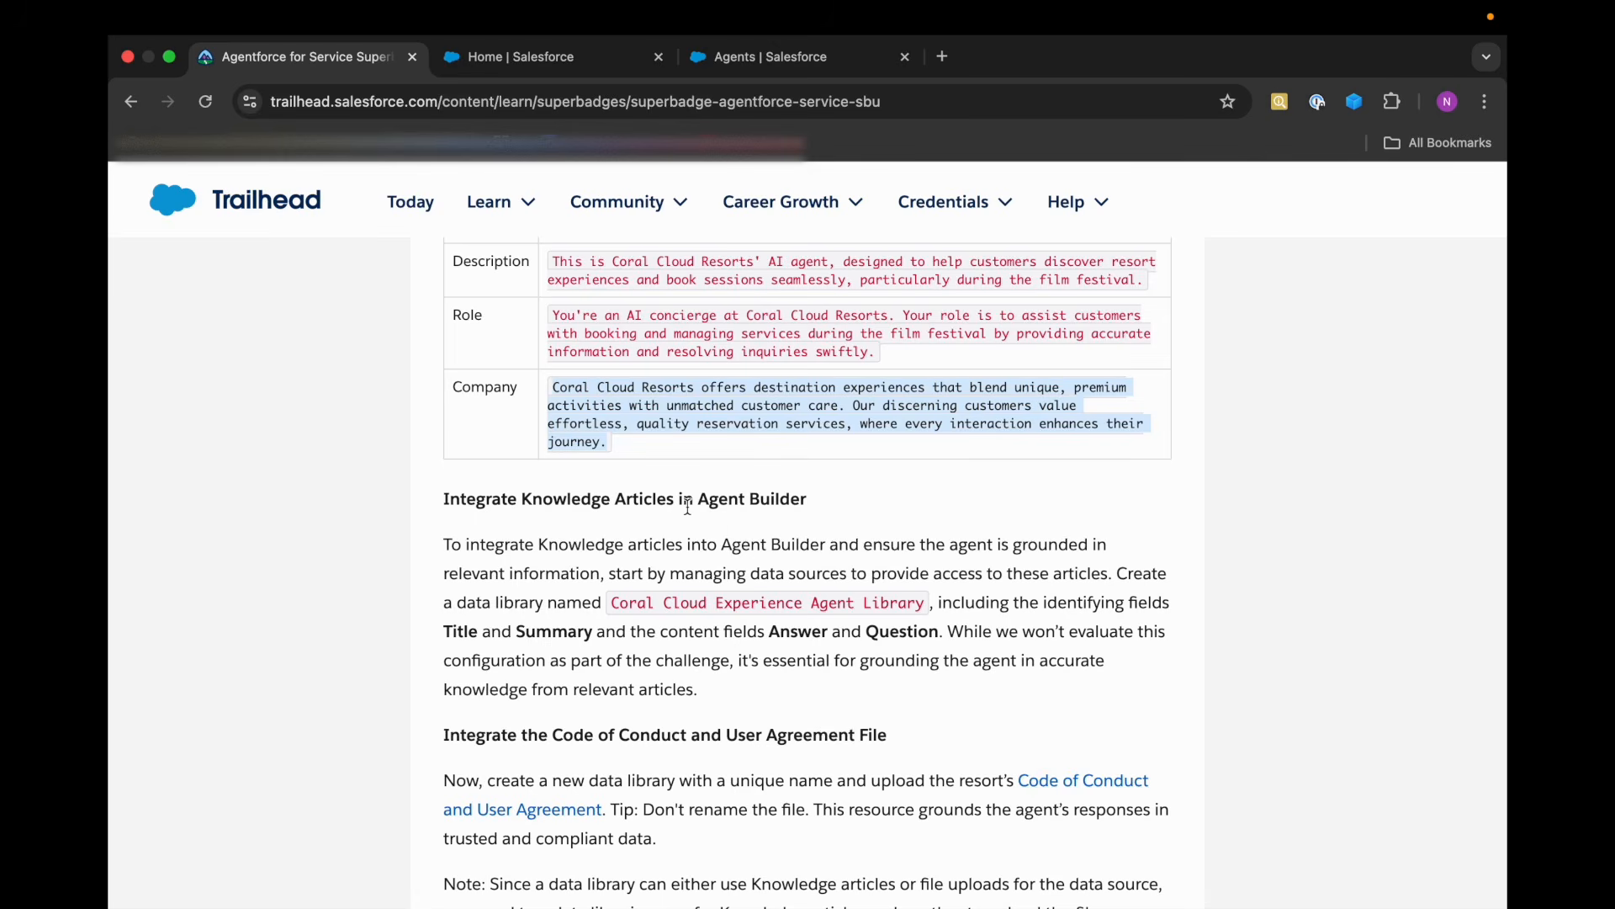
{"action": "left_click_drag", "start_coordinate": [807, 501], "coordinate": [697, 493]}
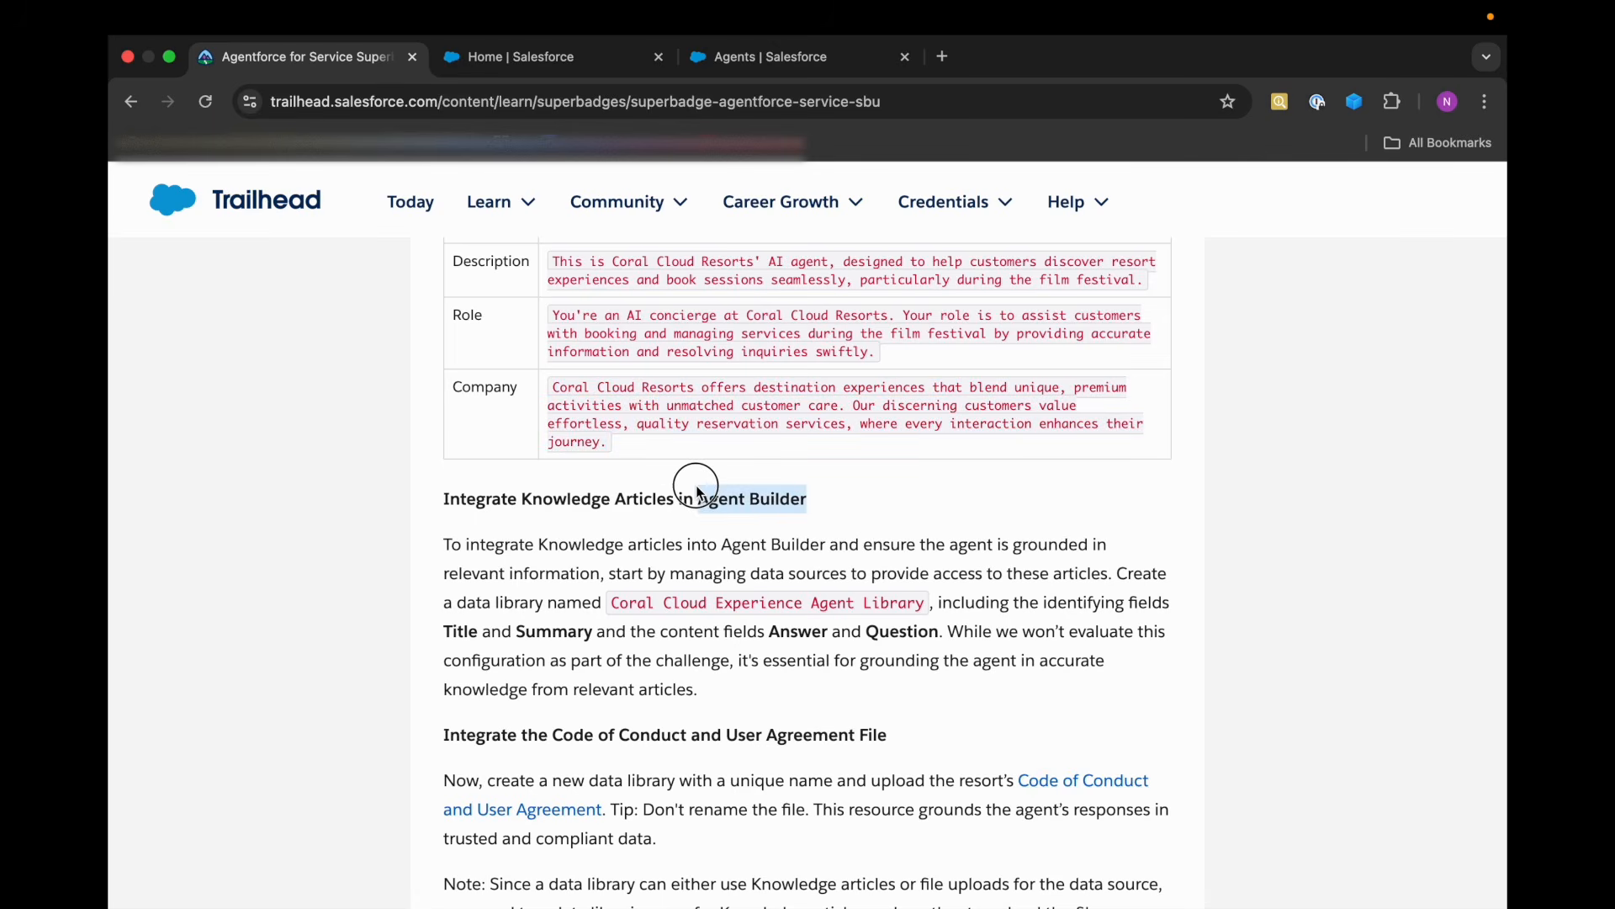
{"action": "left_click", "coordinate": [853, 524]}
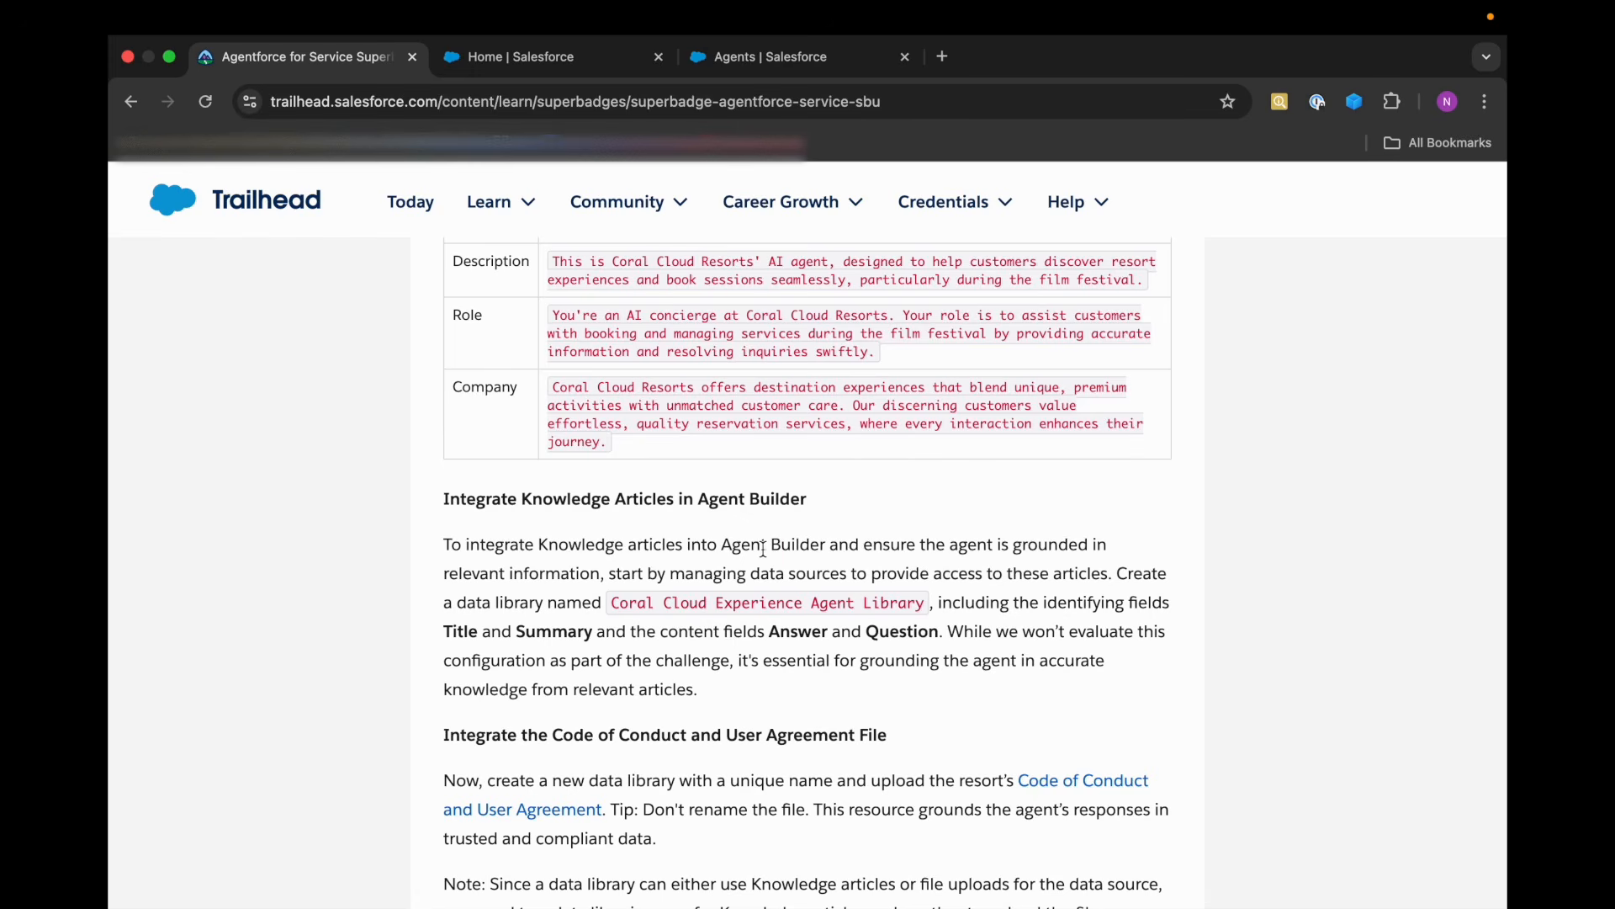
{"action": "left_click_drag", "start_coordinate": [615, 605], "coordinate": [927, 609]}
{"action": "key", "text": "super+c"}
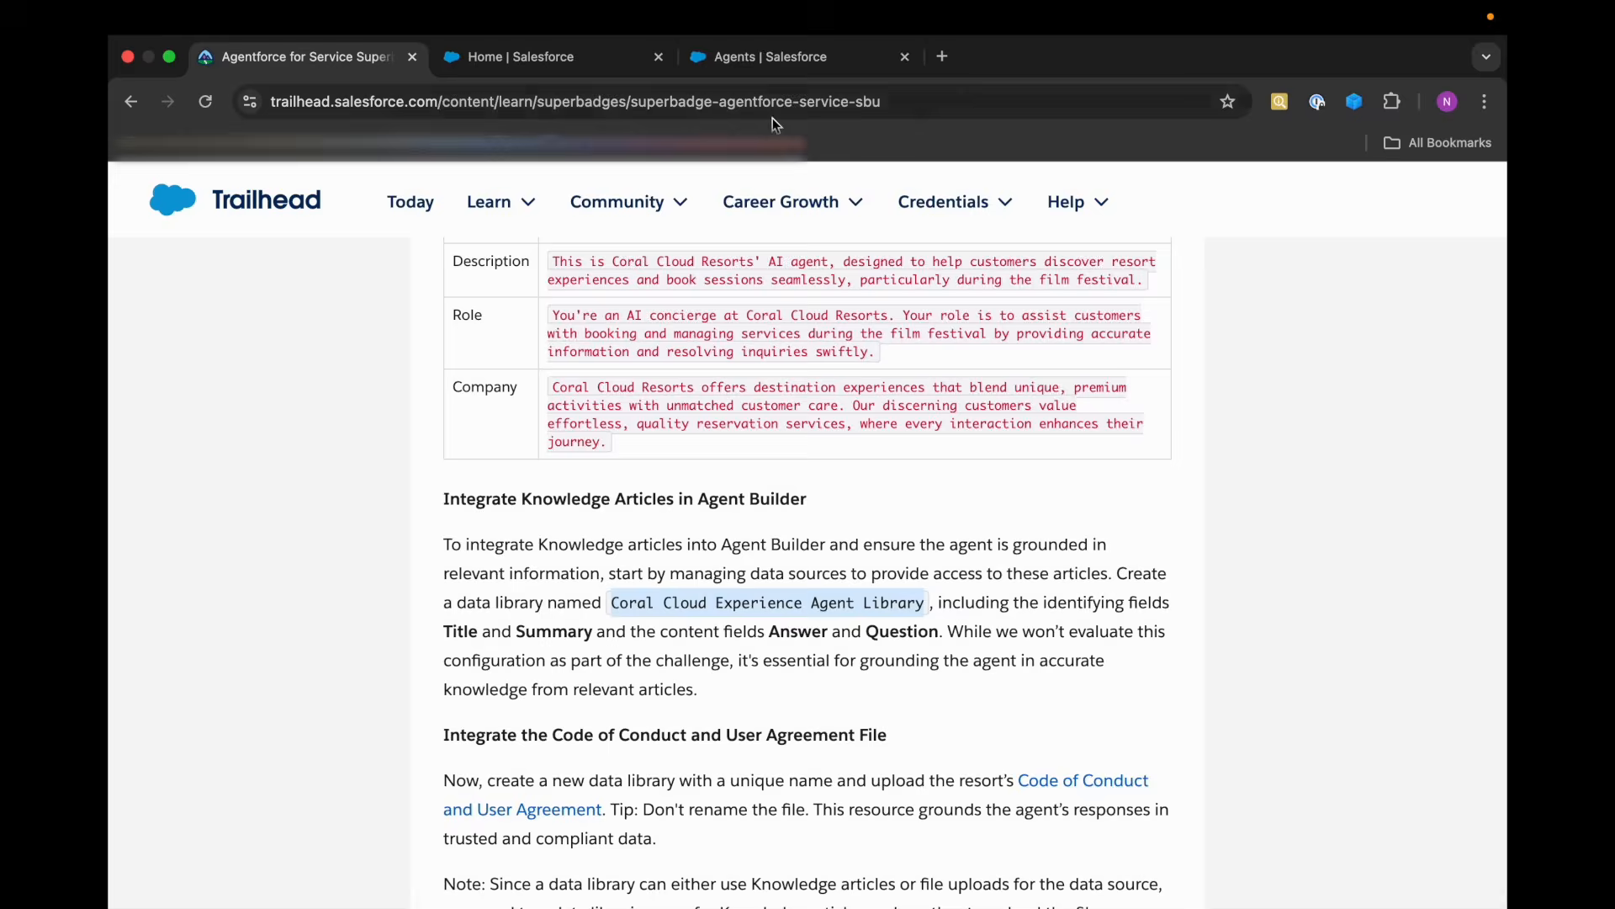
Switch back to the org's Setup and open the Agentforce Data Library page.
{"action": "left_click", "coordinate": [743, 57]}
{"action": "left_click", "coordinate": [200, 280]}
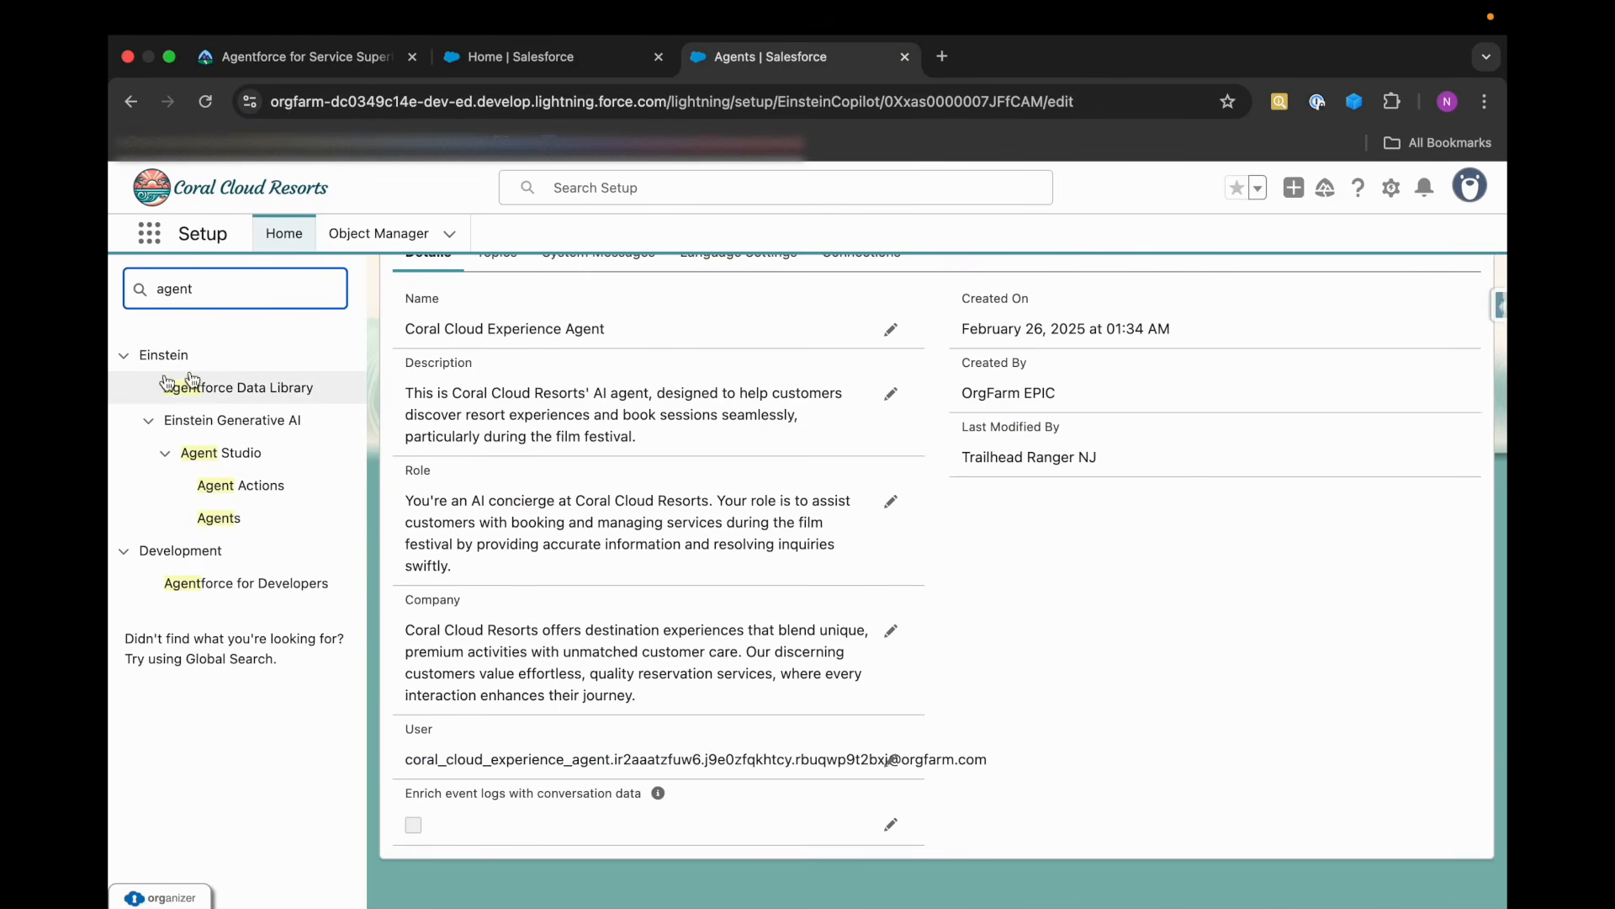
{"action": "left_click_drag", "start_coordinate": [150, 394], "coordinate": [317, 389]}
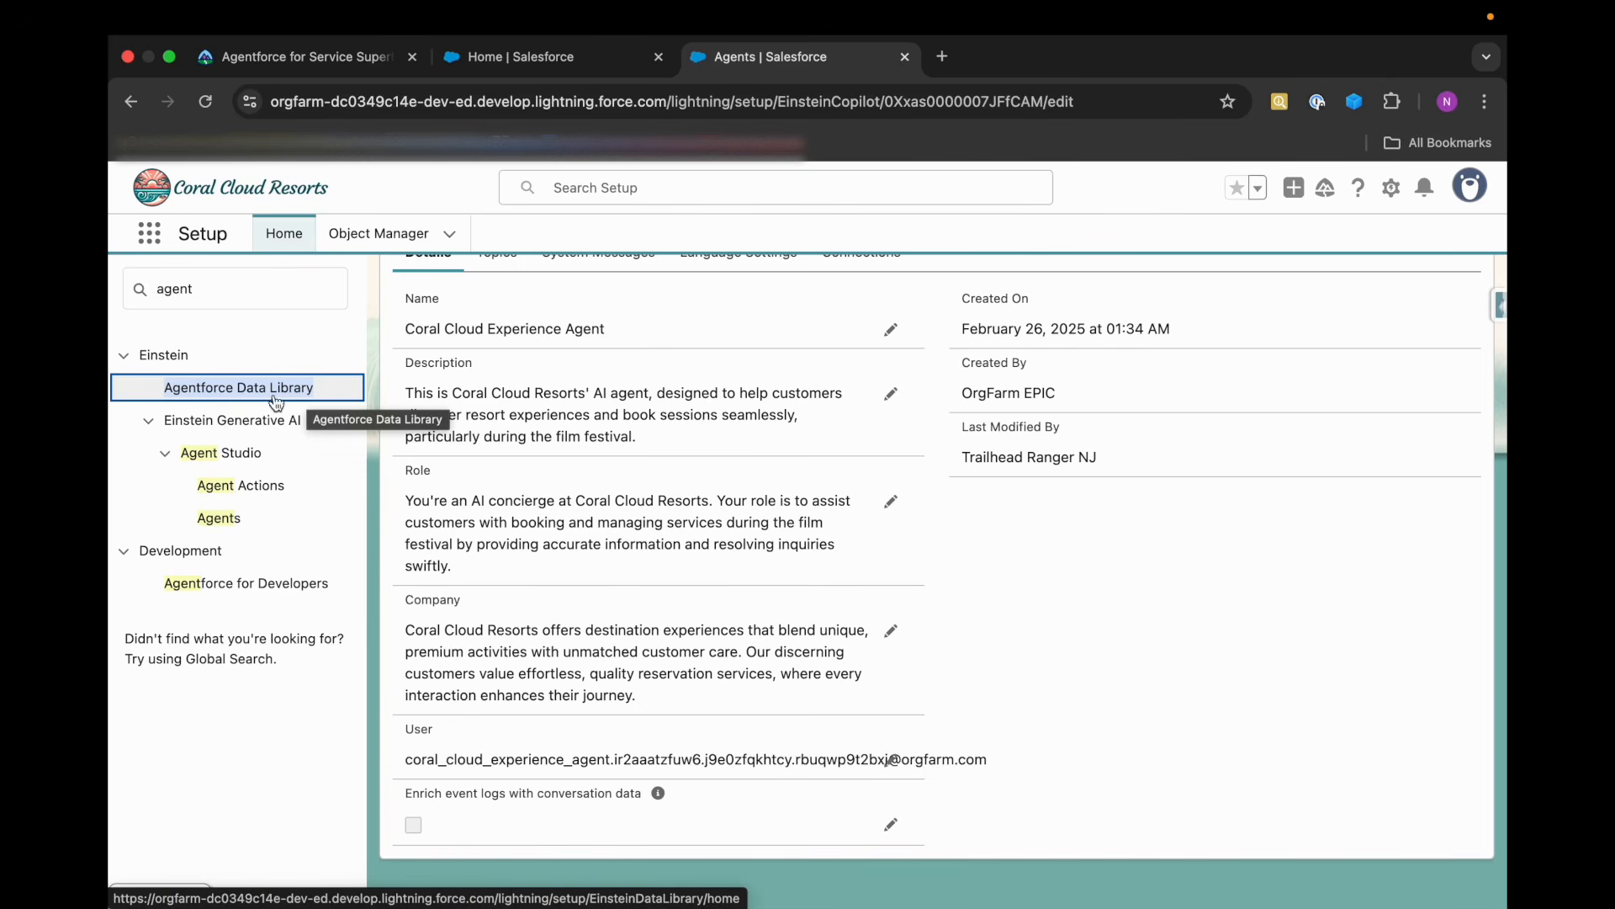
{"action": "left_click", "coordinate": [180, 387]}
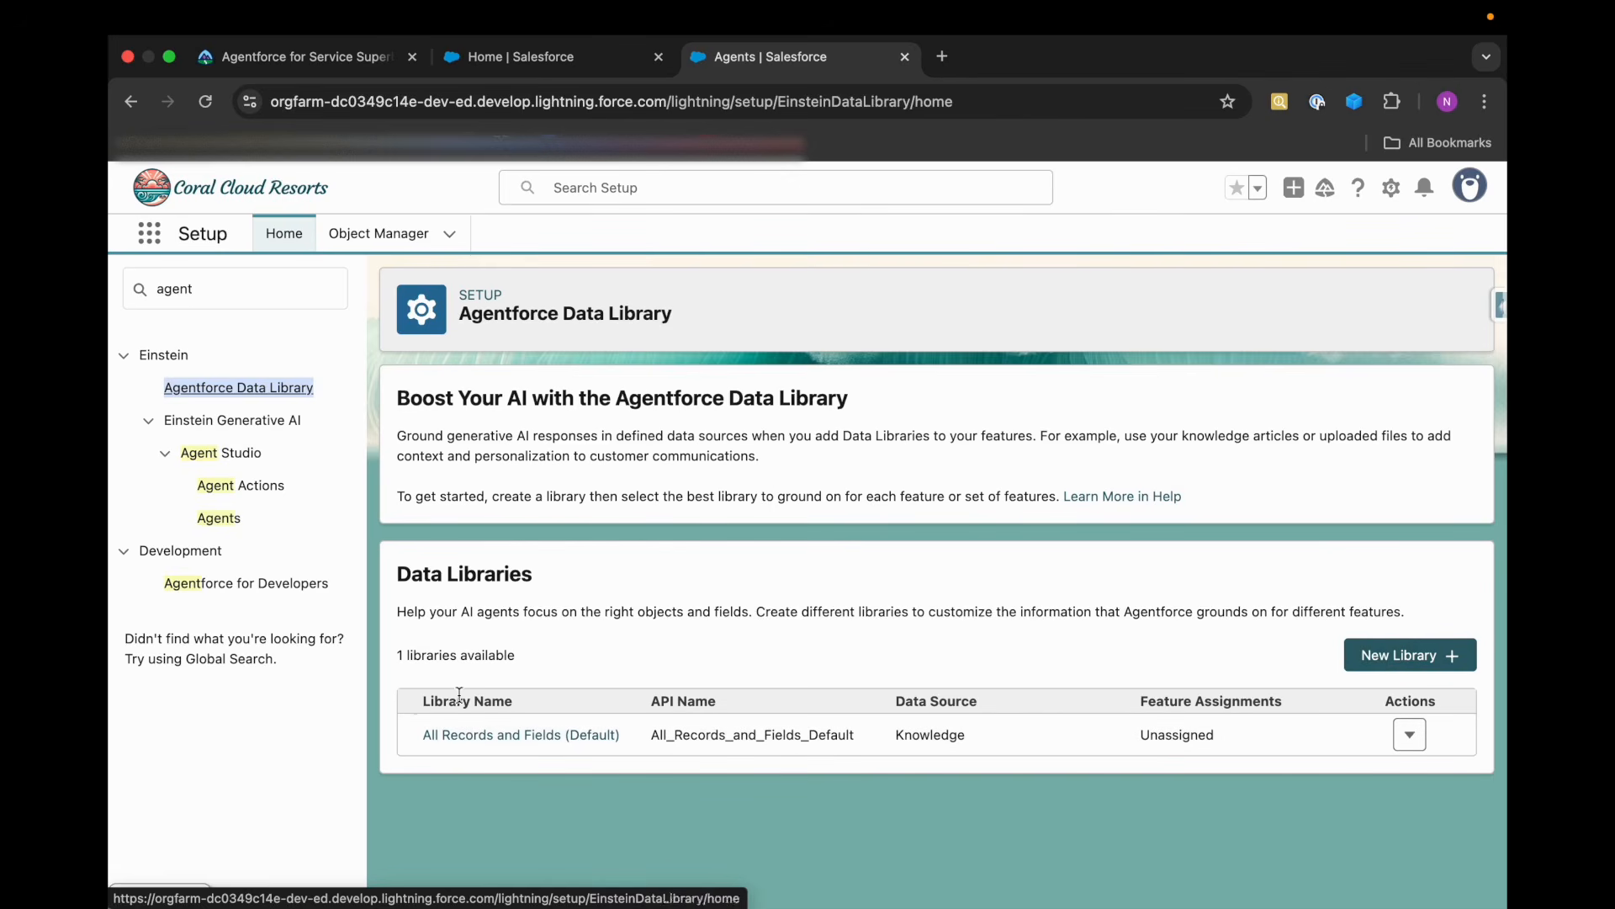
Examine the identifying and content fields of the All Records and Fields (Default) library and return to the library list.
{"action": "left_click", "coordinate": [543, 738]}
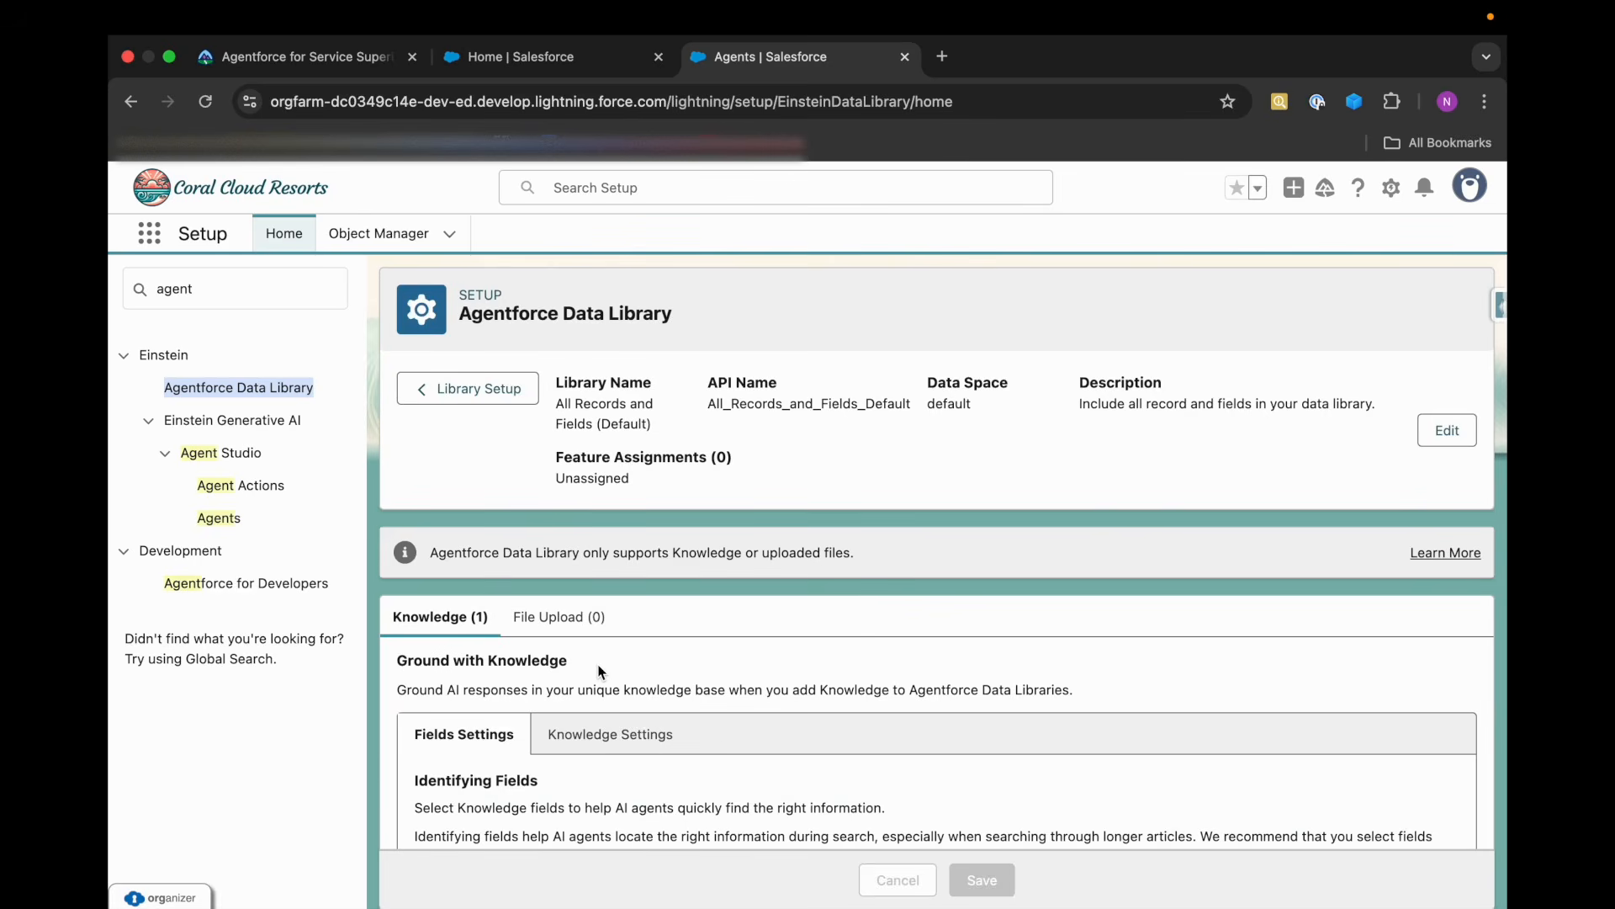
{"action": "scroll", "coordinate": [600, 670], "scroll_direction": "down", "scroll_amount": 8}
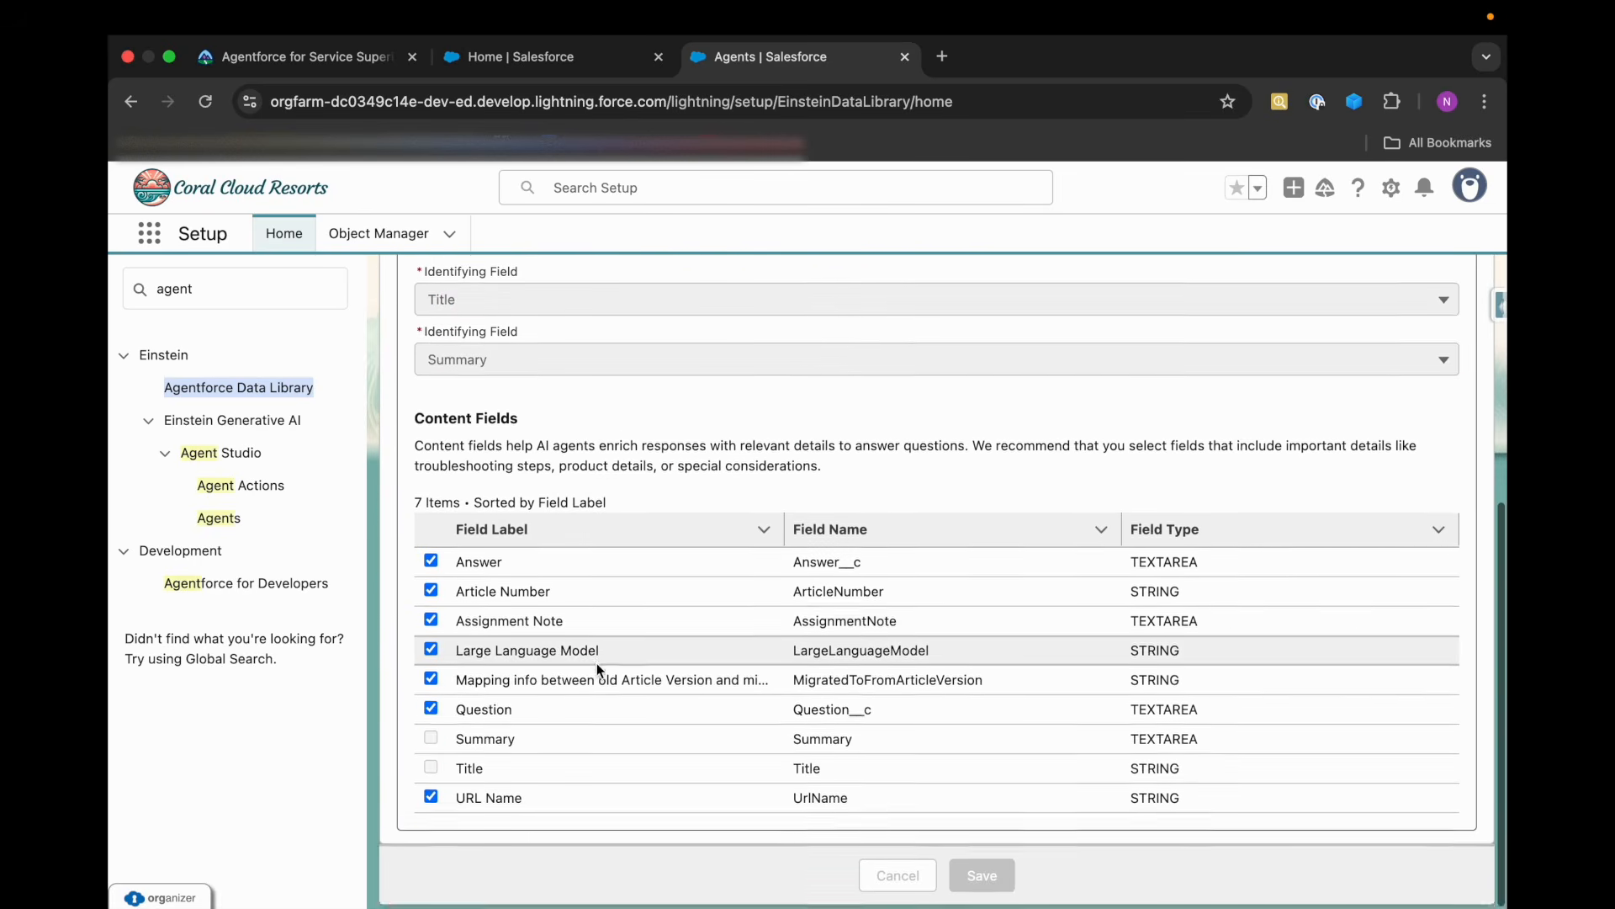
{"action": "scroll", "coordinate": [584, 715], "scroll_direction": "up", "scroll_amount": 10}
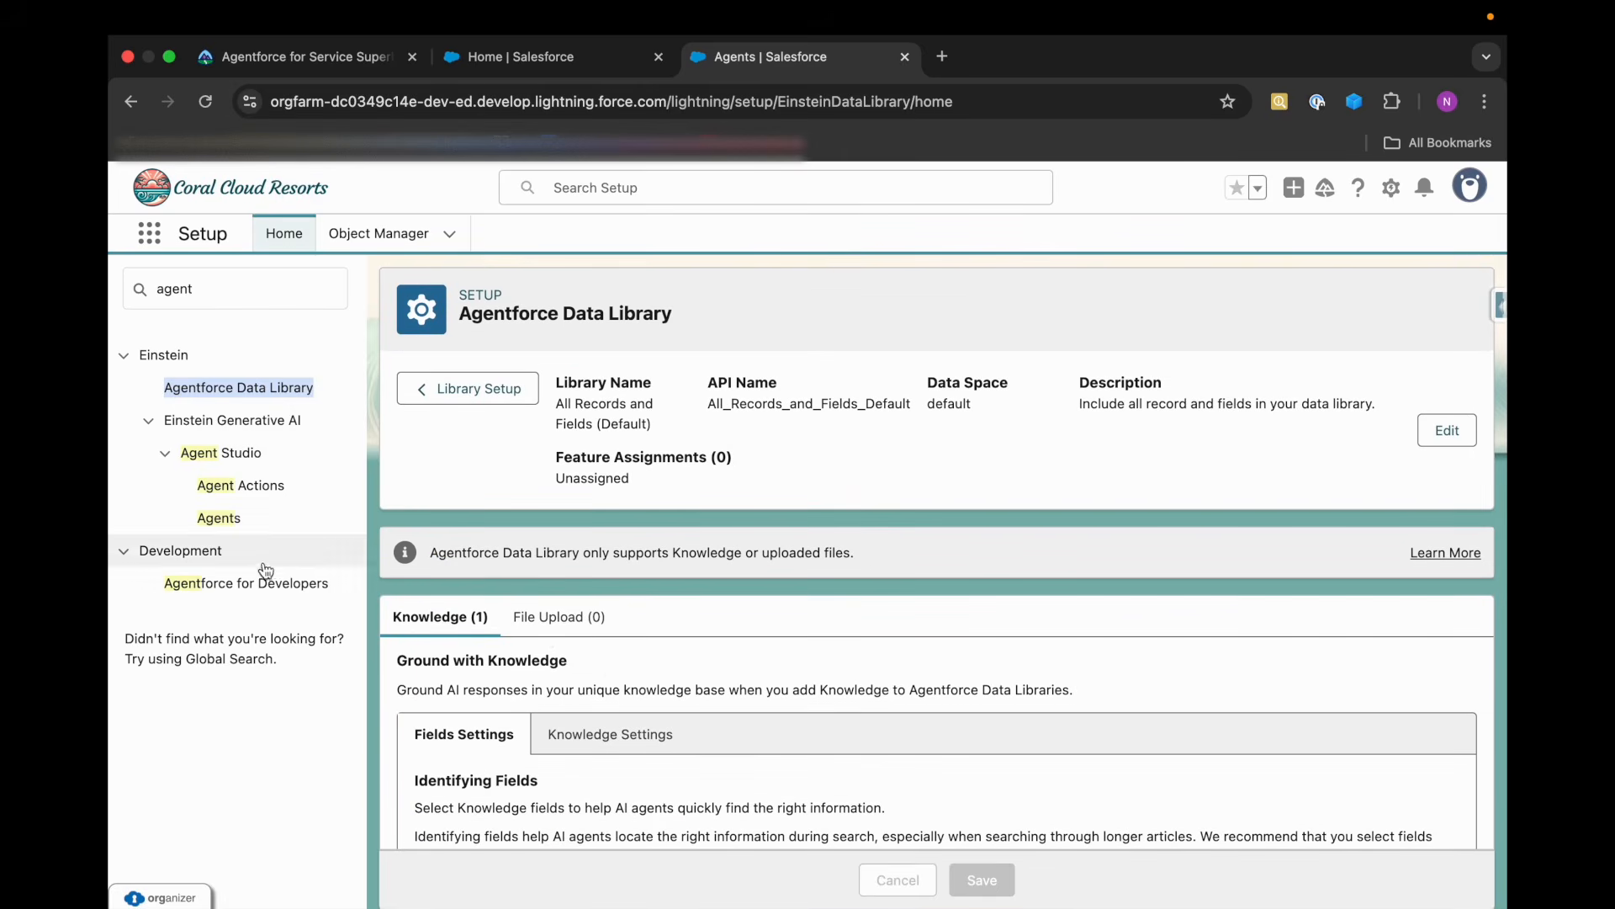
{"action": "left_click", "coordinate": [261, 396]}
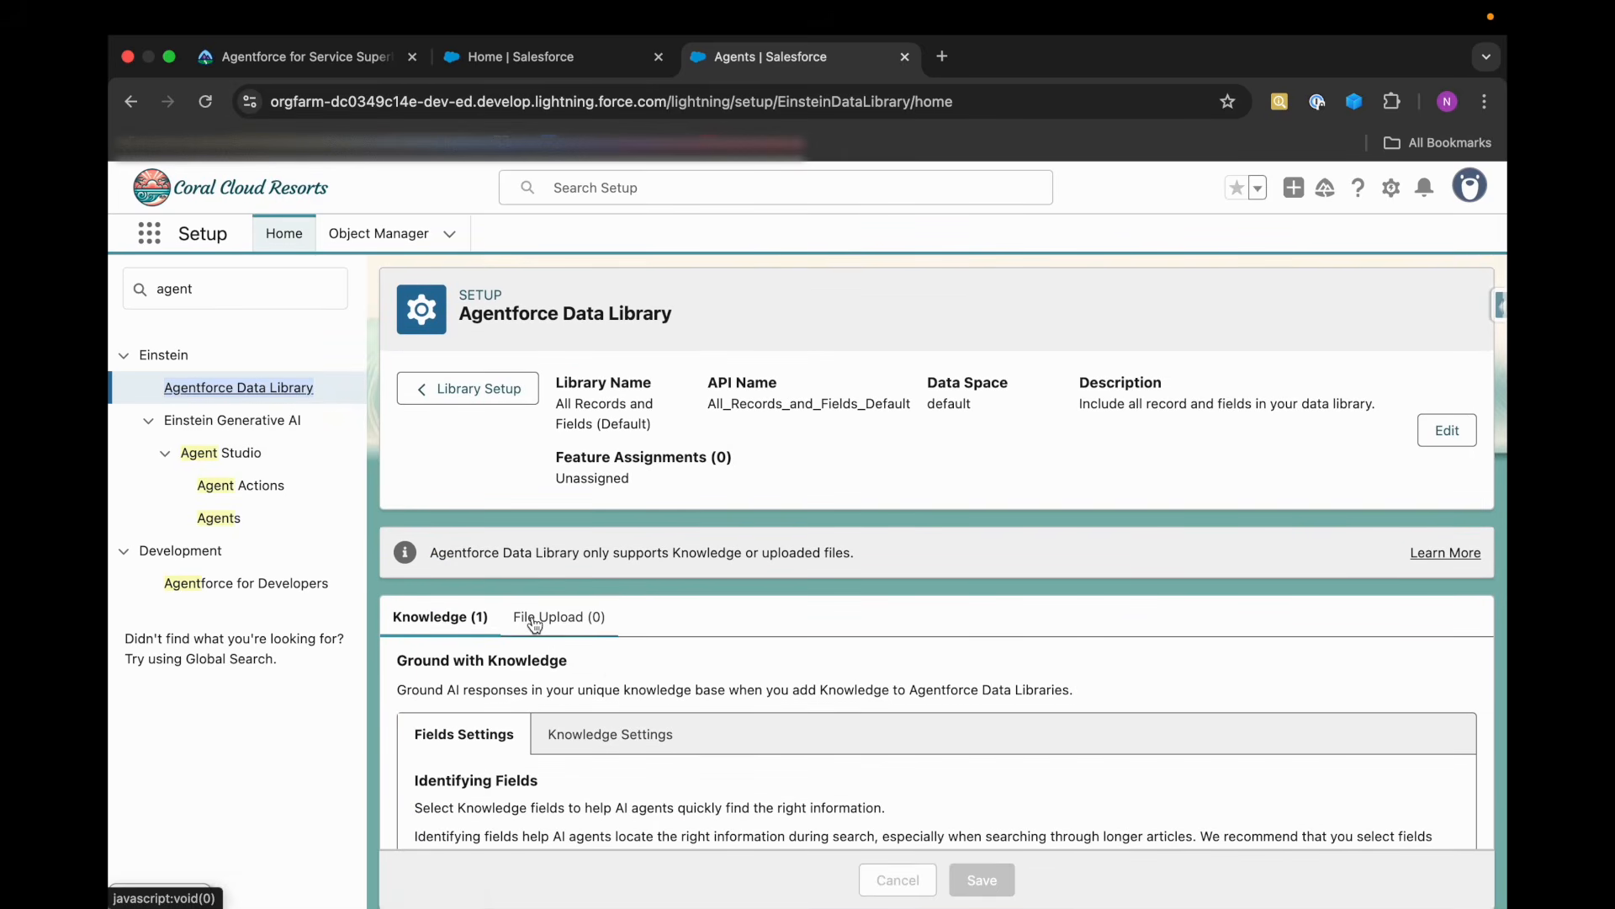
{"action": "left_click", "coordinate": [472, 394]}
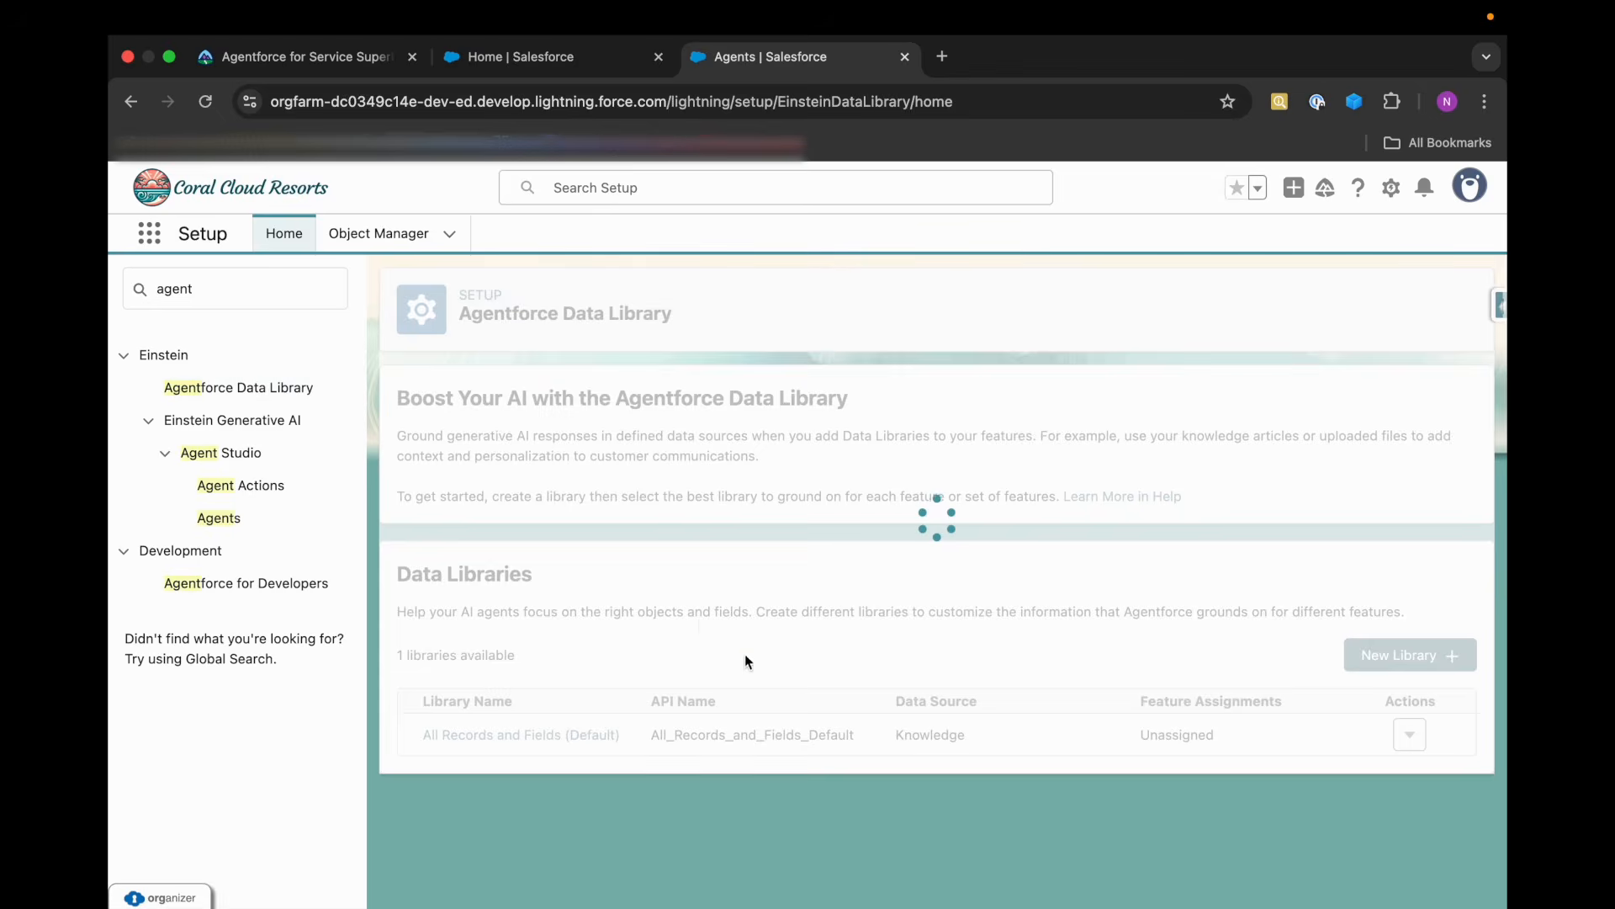
Start a new data library and name it Coral Cloud Experience Agent Library, keeping the API name Coral_Cloud_Experience_Agent_Library.
{"action": "left_click", "coordinate": [1405, 658]}
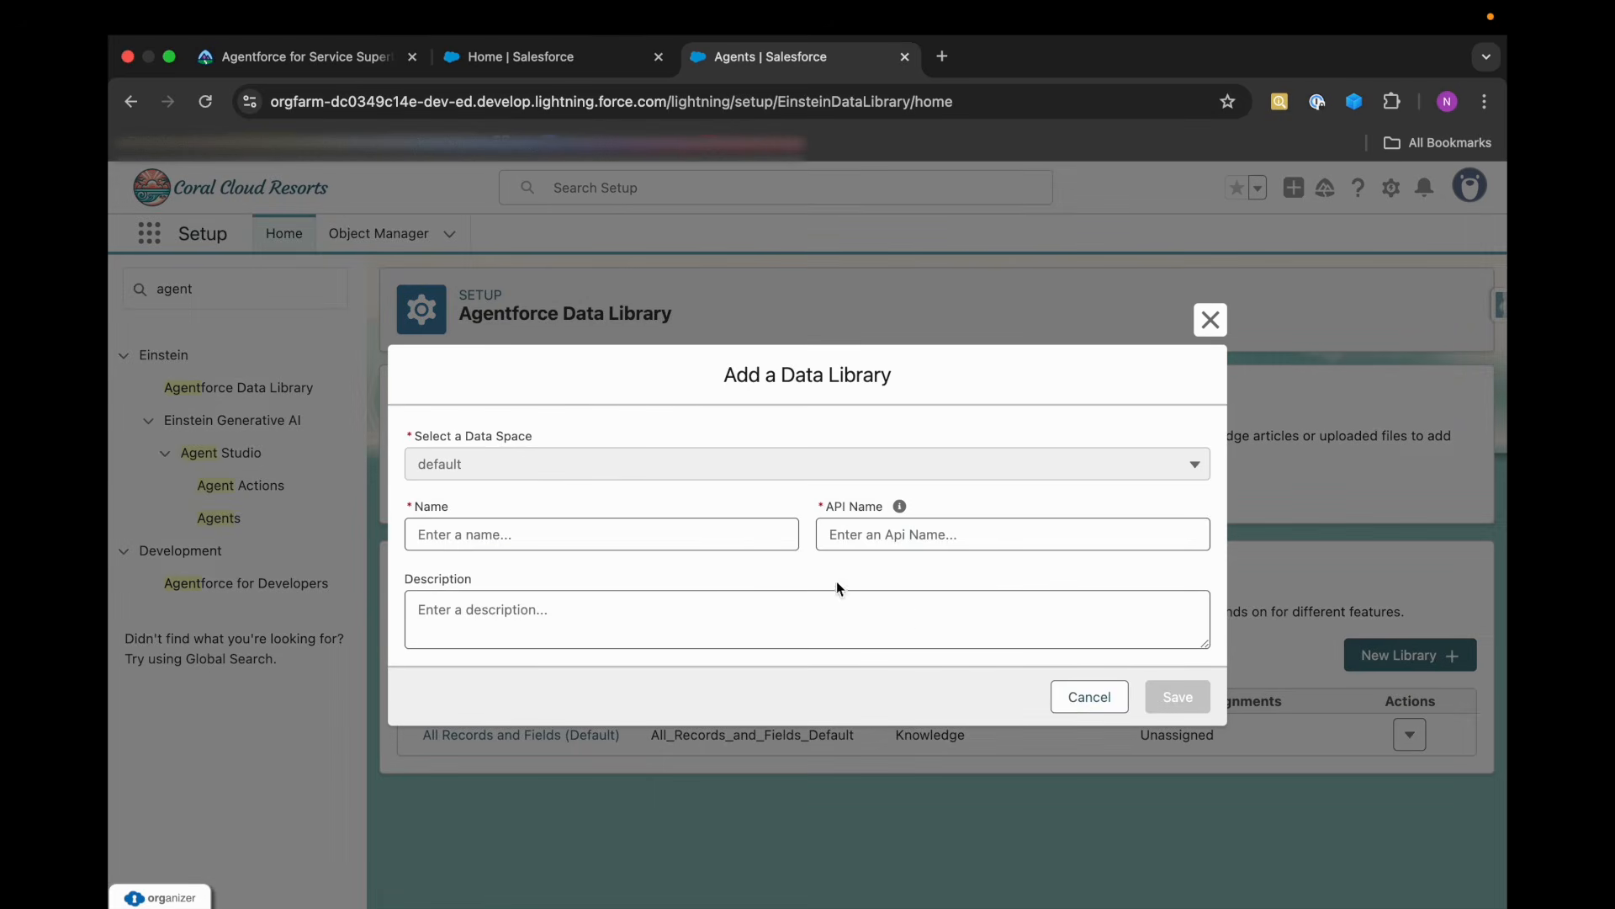
{"action": "left_click", "coordinate": [594, 543]}
{"action": "key", "text": "super+v"}
{"action": "left_click", "coordinate": [586, 572]}
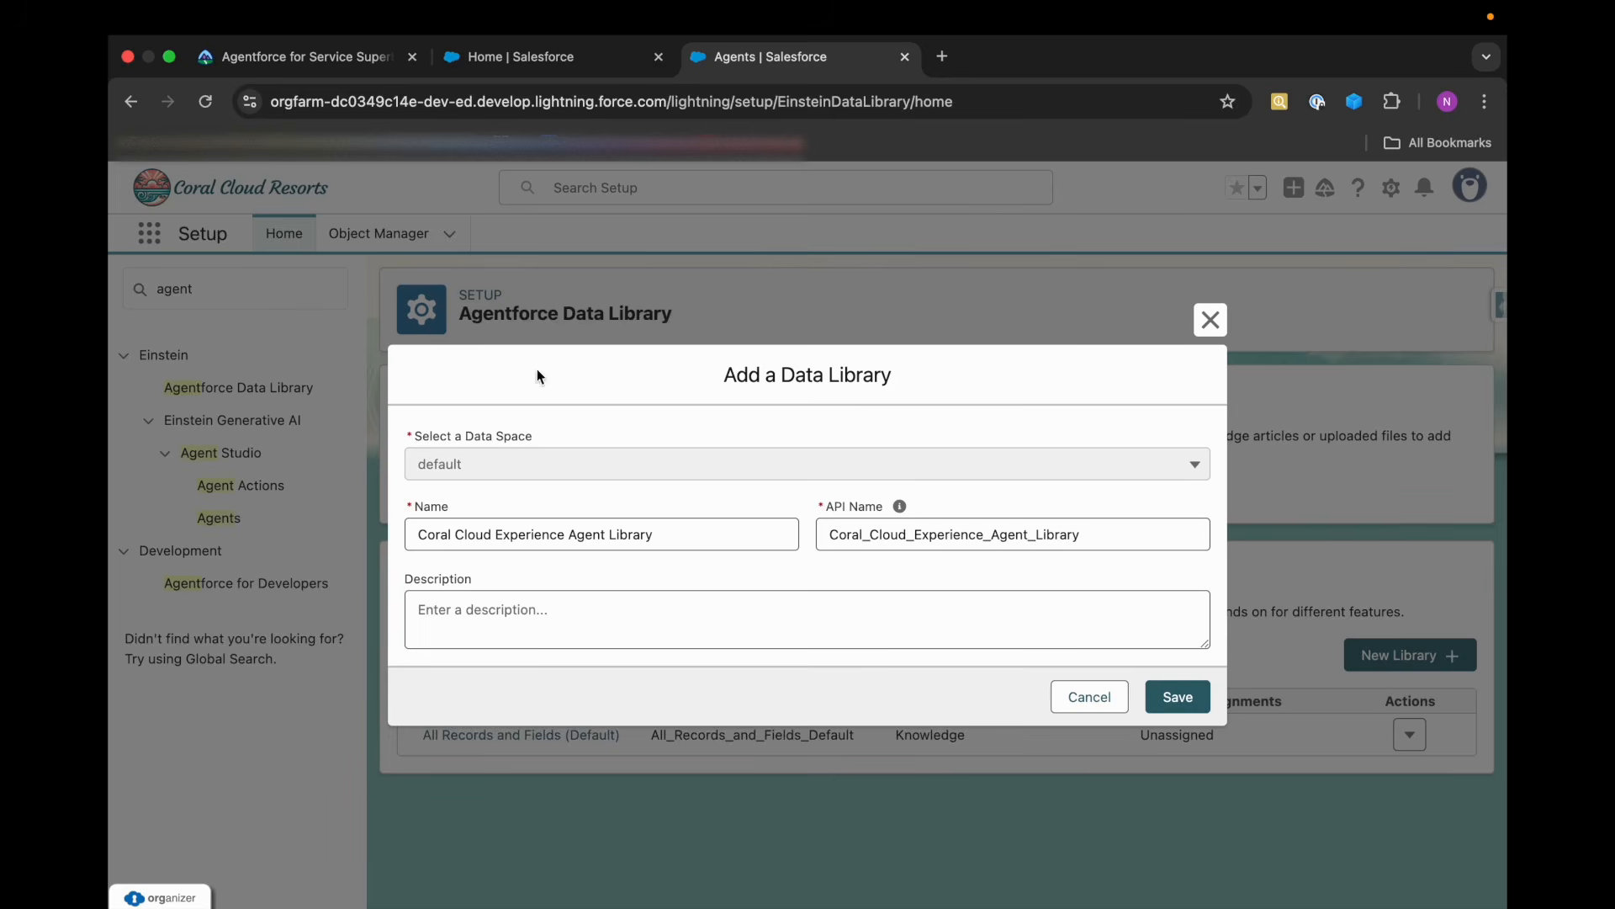
Check the data library requirements in Trailhead and save the new library with an empty description.
{"action": "left_click", "coordinate": [353, 57]}
{"action": "scroll", "coordinate": [587, 637], "scroll_direction": "down", "scroll_amount": 2}
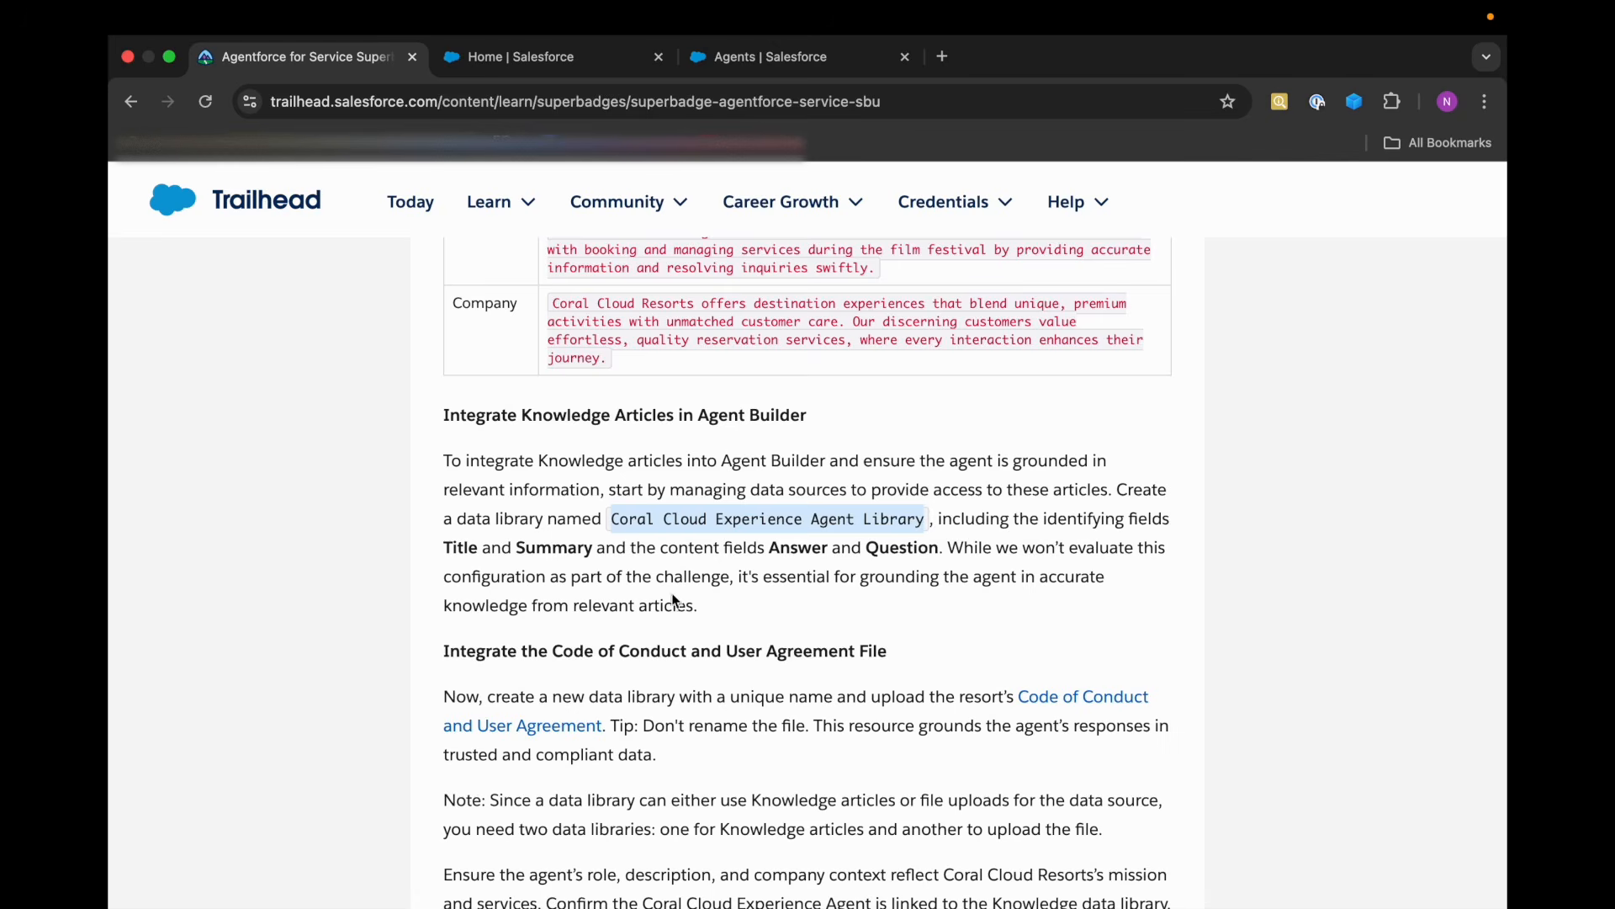
{"action": "scroll", "coordinate": [699, 613], "scroll_direction": "down", "scroll_amount": 1}
{"action": "left_click", "coordinate": [560, 60]}
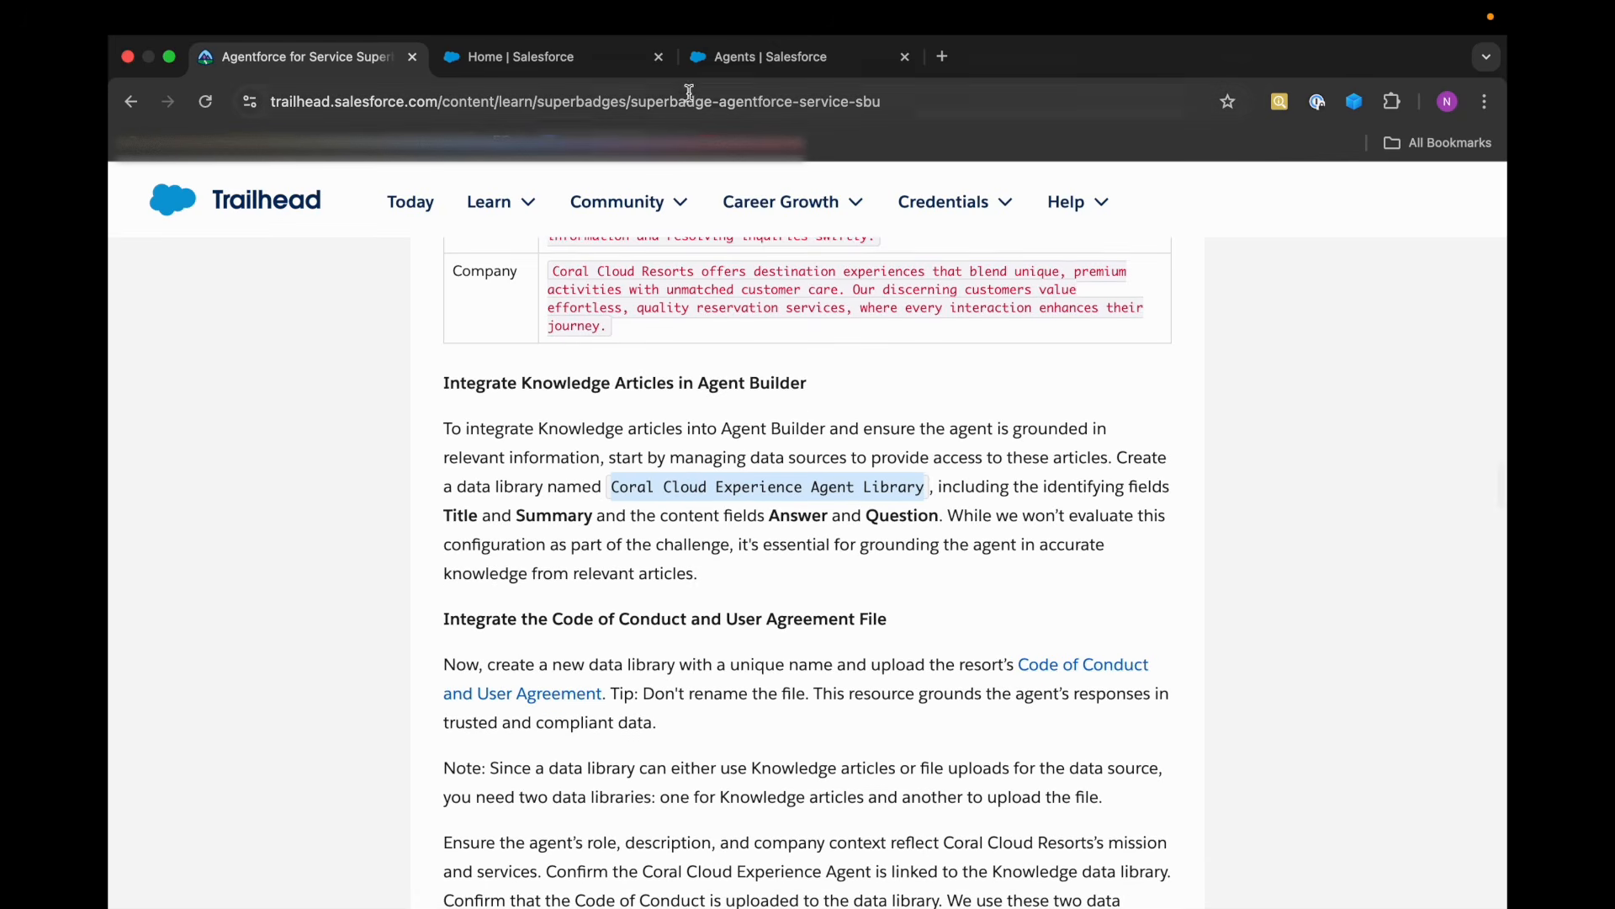
{"action": "left_click", "coordinate": [715, 59]}
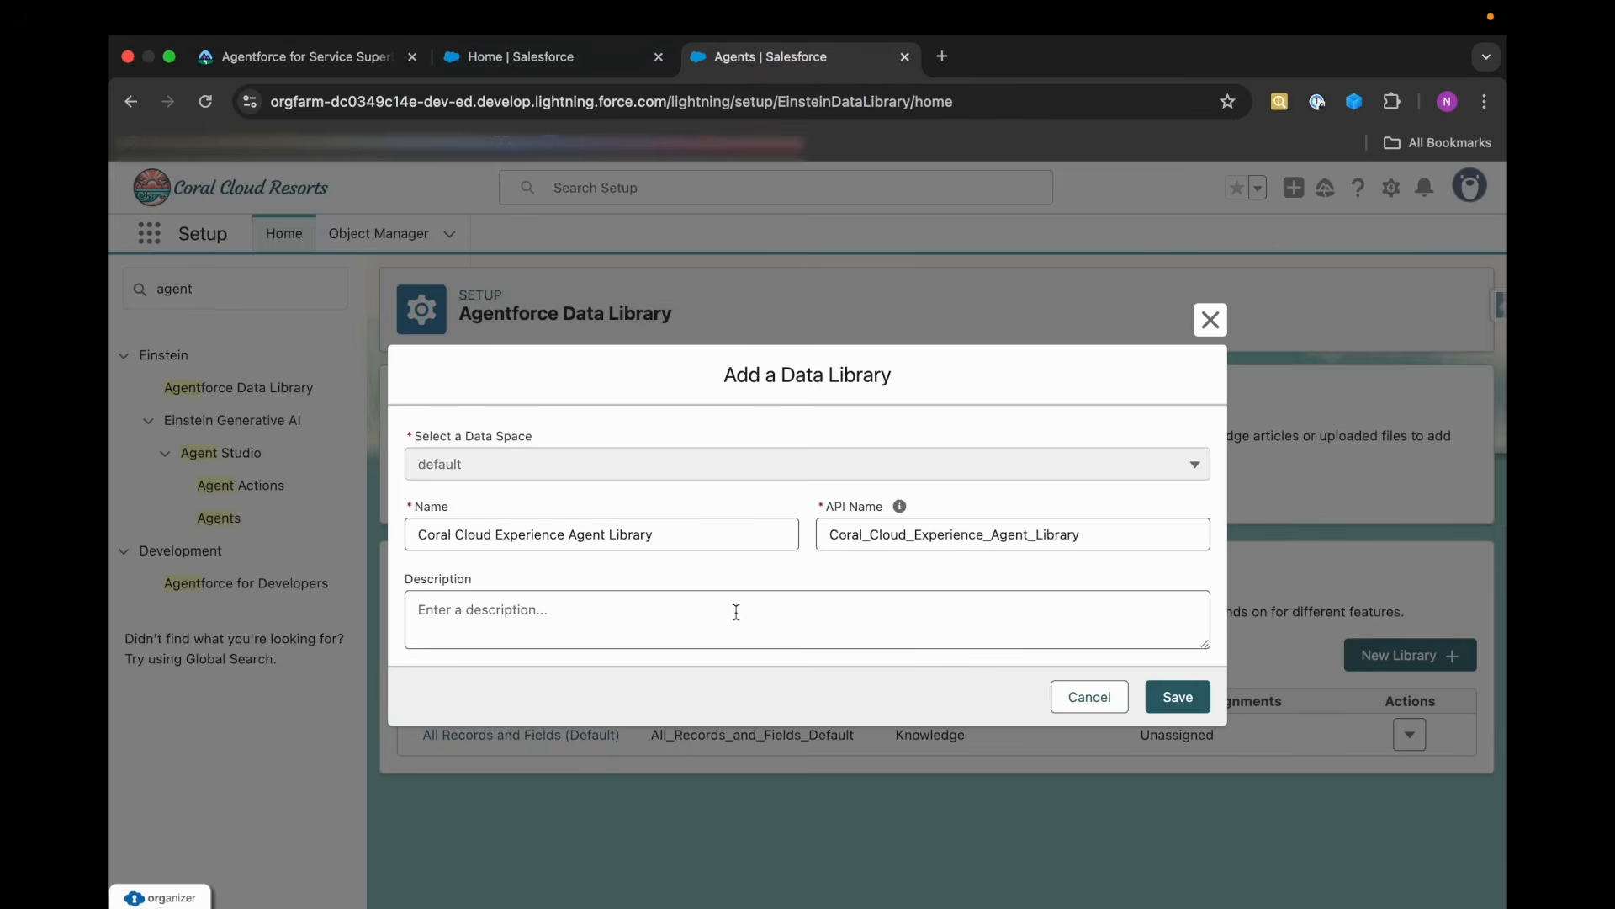
{"action": "left_click", "coordinate": [1178, 697]}
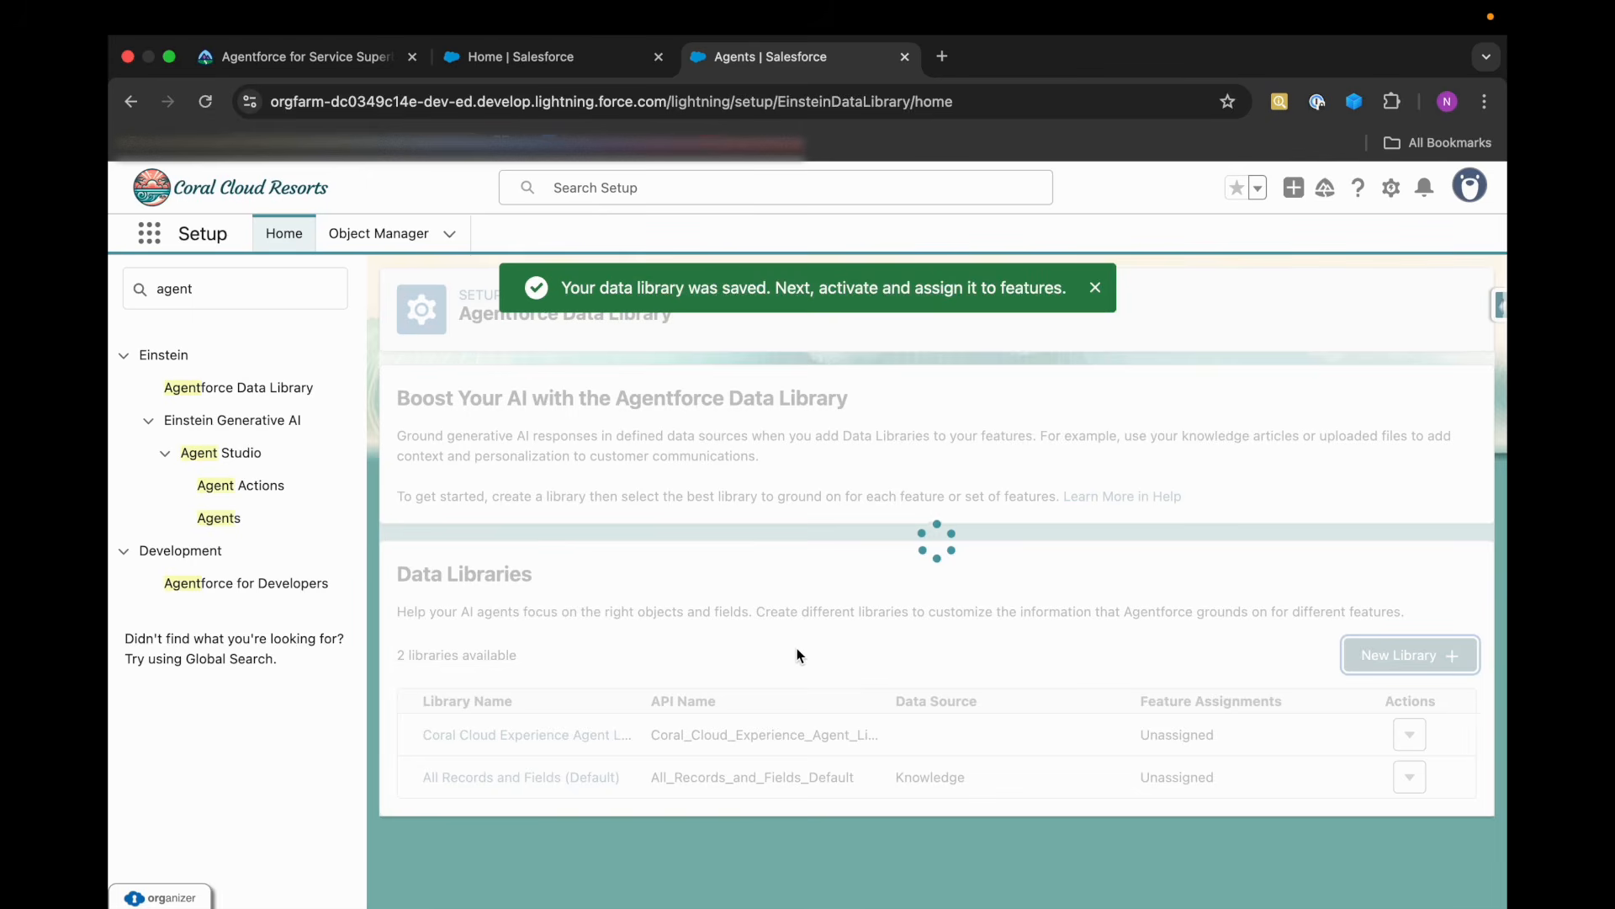
{"action": "scroll", "coordinate": [1069, 798], "scroll_direction": "down", "scroll_amount": 4}
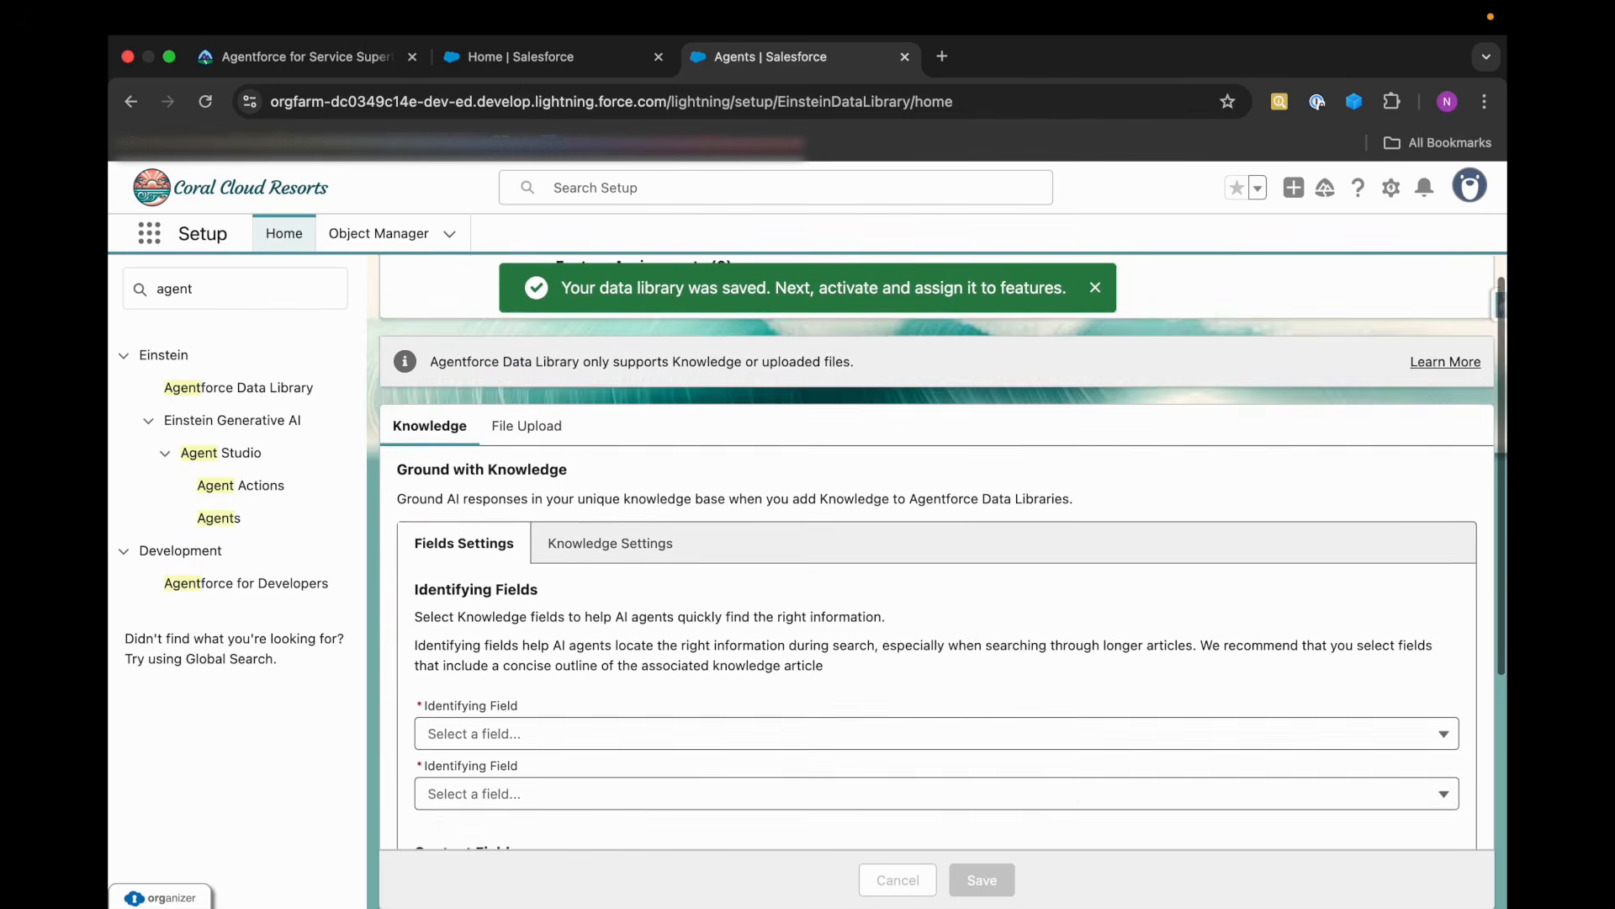
Look over the new library's empty field settings and check Trailhead for the required identifying and content fields.
{"action": "scroll", "coordinate": [1067, 791], "scroll_direction": "up", "scroll_amount": 1}
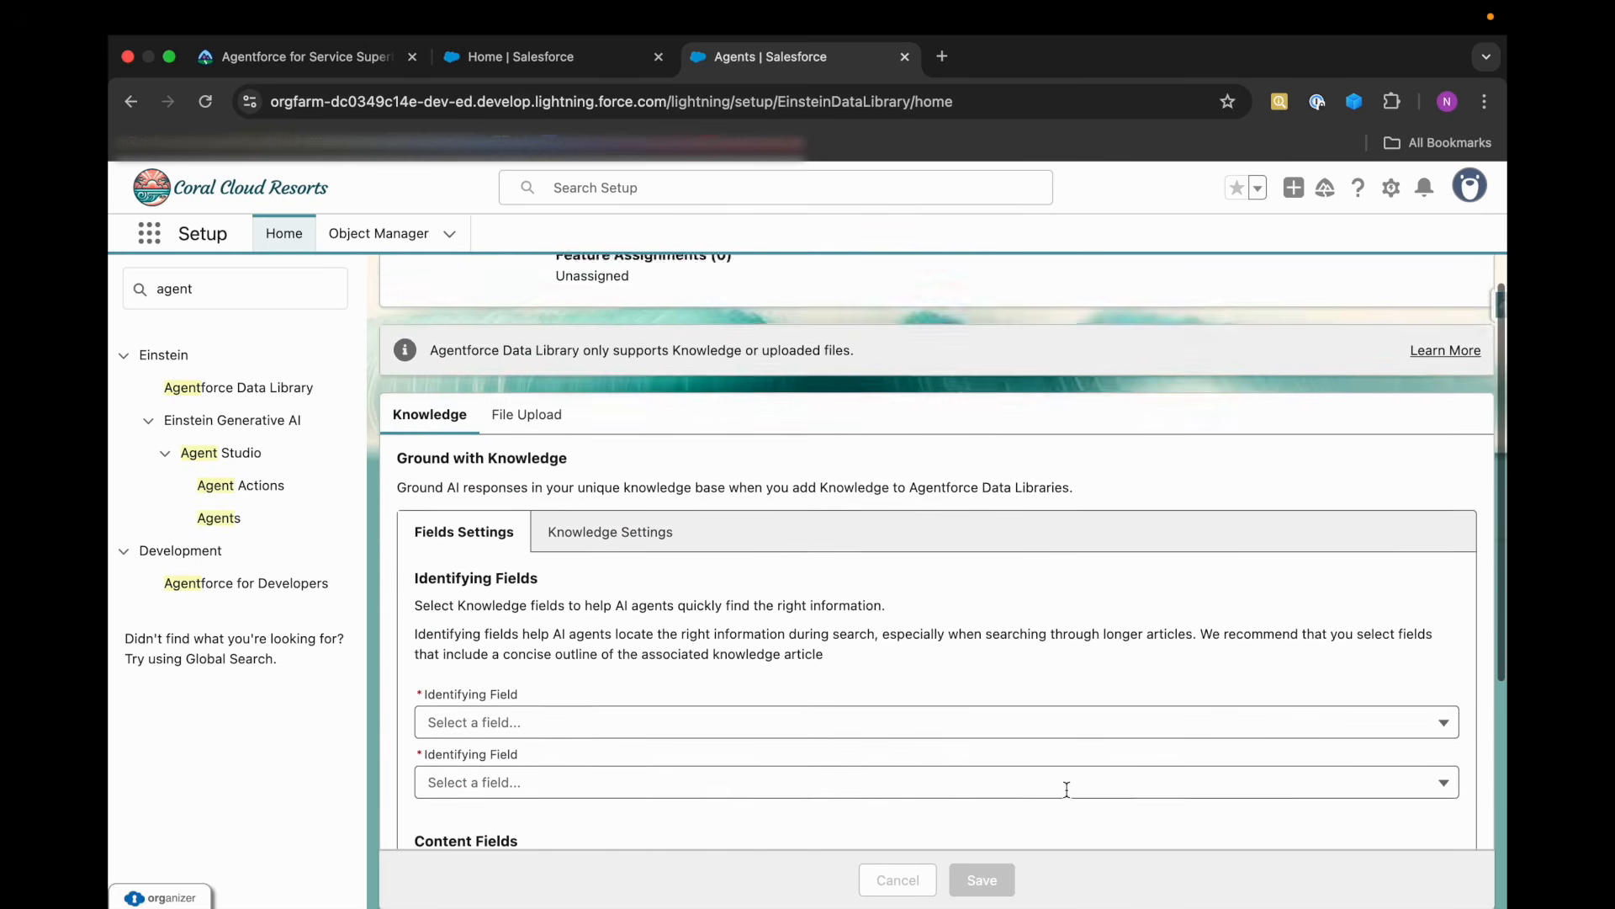
{"action": "scroll", "coordinate": [1067, 790], "scroll_direction": "down", "scroll_amount": 1}
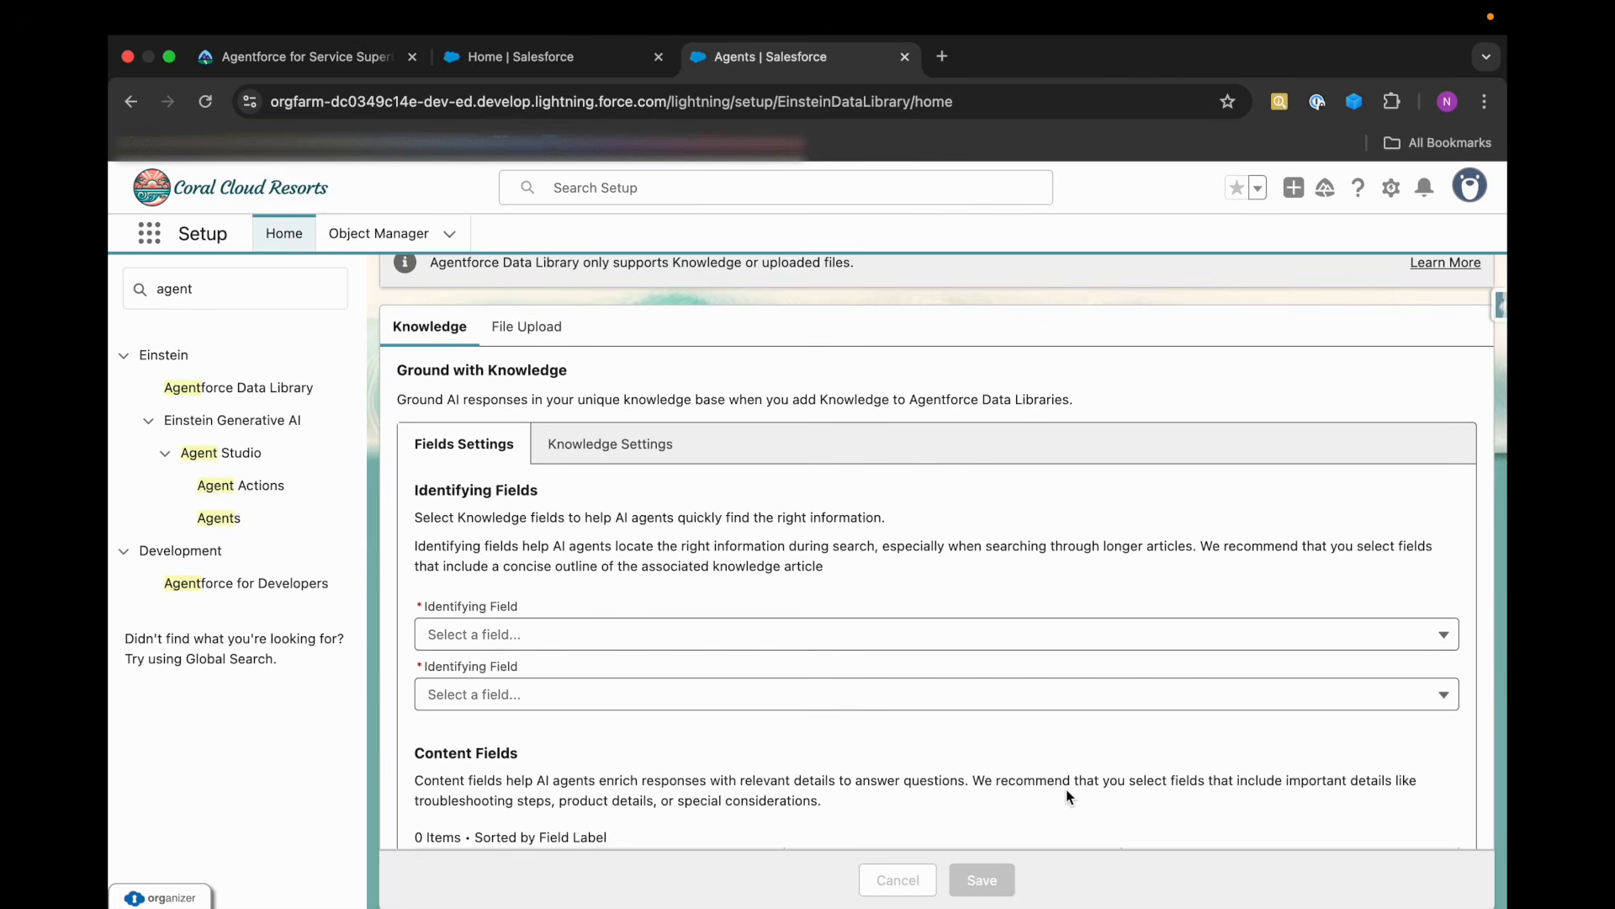
{"action": "scroll", "coordinate": [1057, 809], "scroll_direction": "down", "scroll_amount": 2}
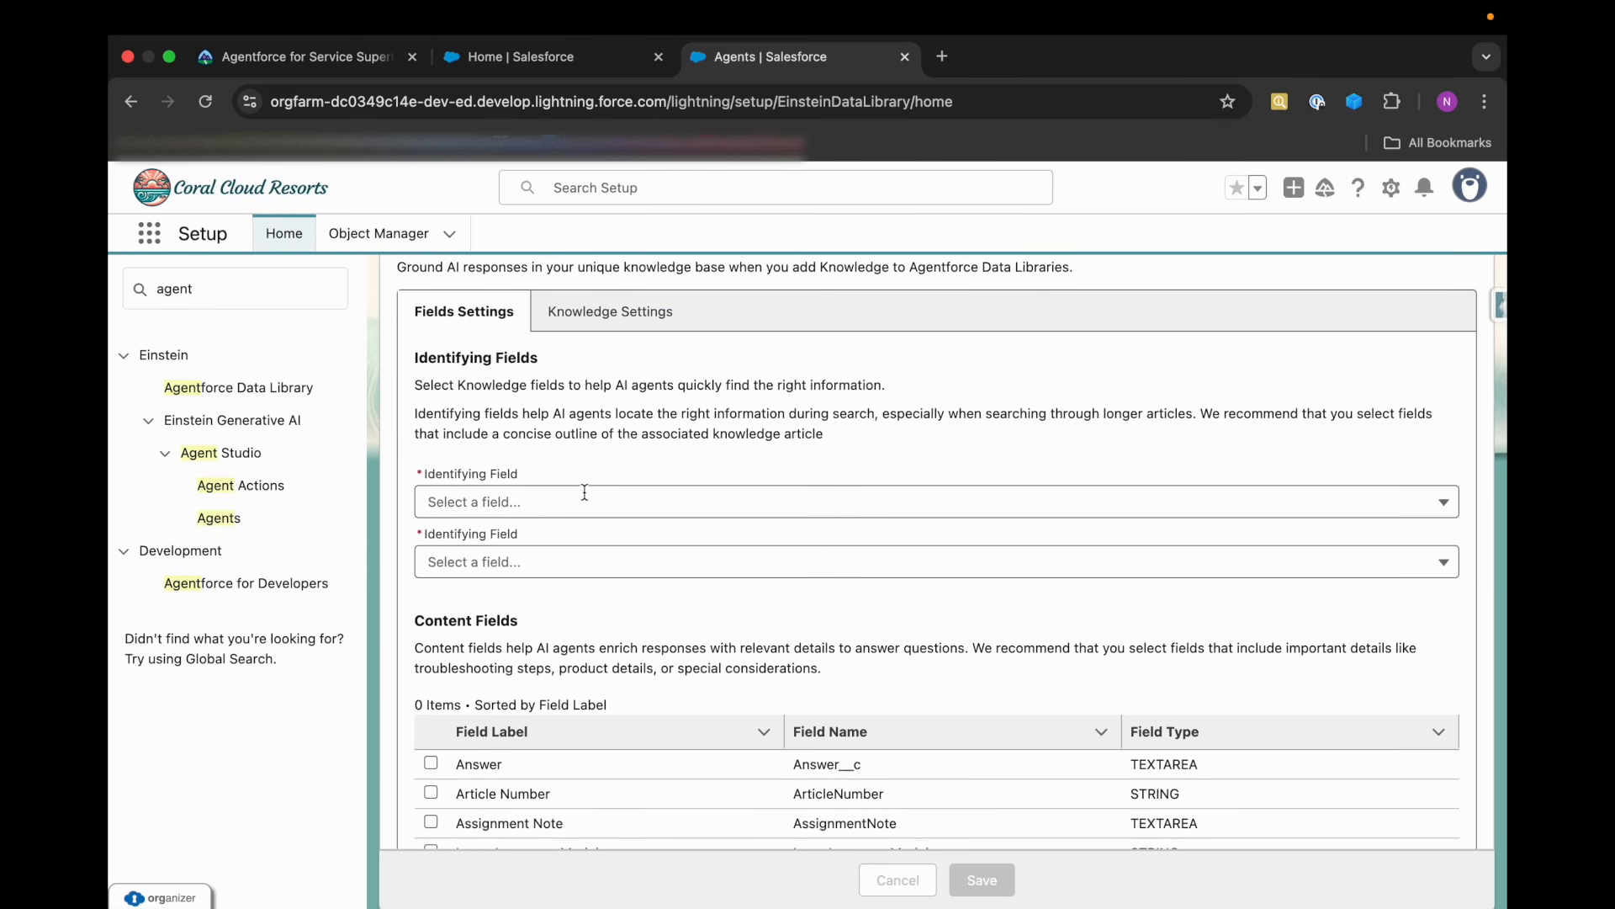
{"action": "left_click", "coordinate": [298, 59]}
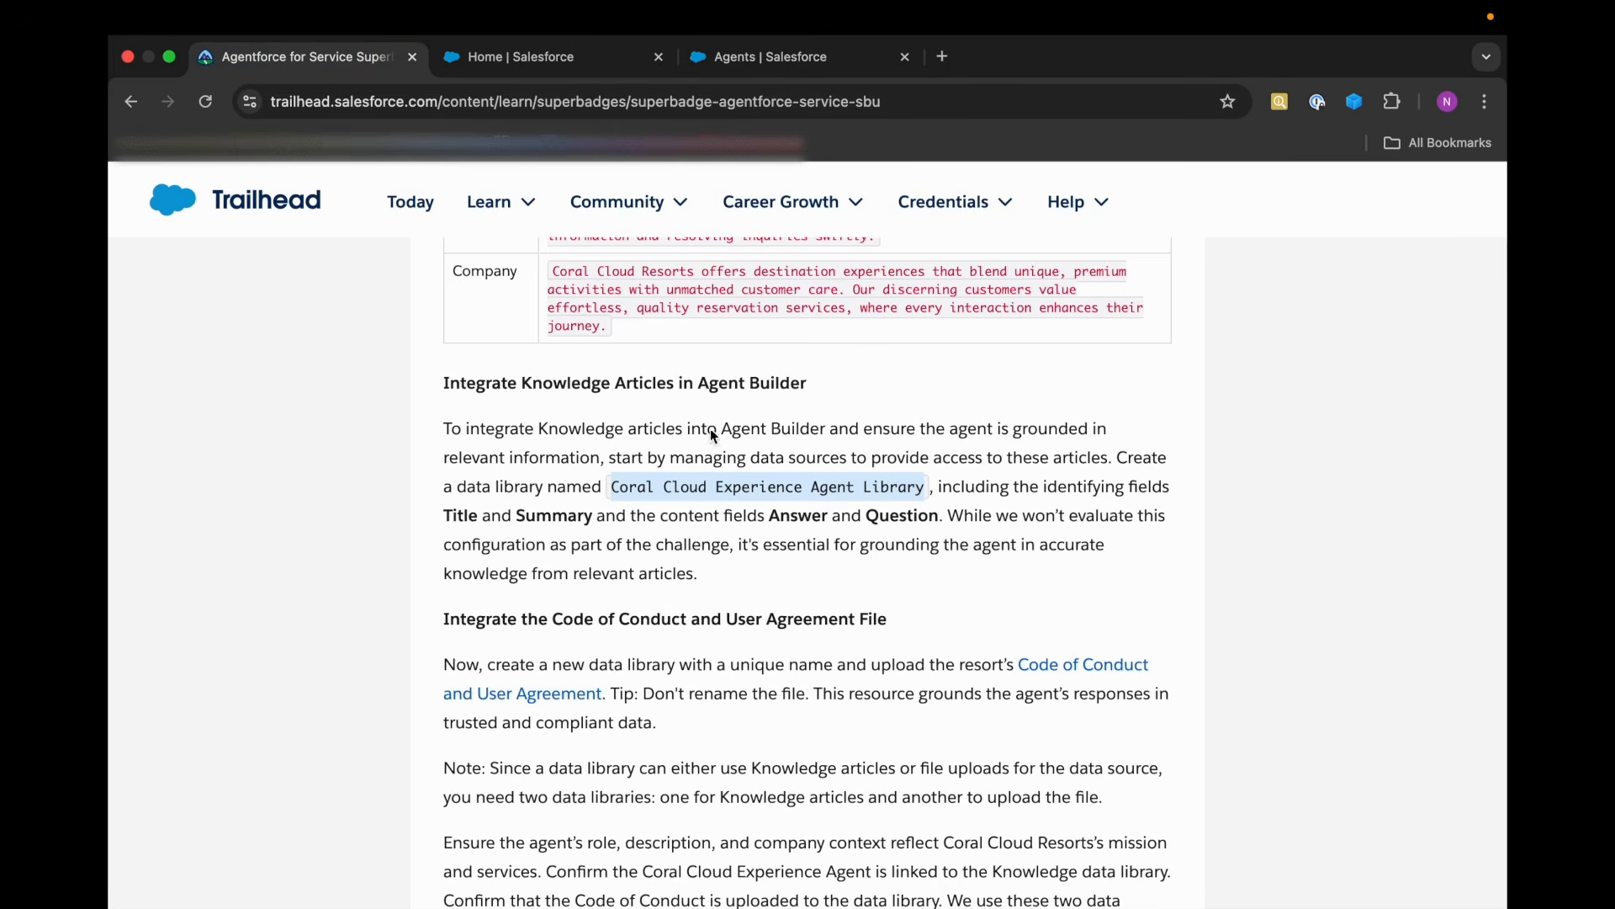
{"action": "left_click", "coordinate": [1020, 532]}
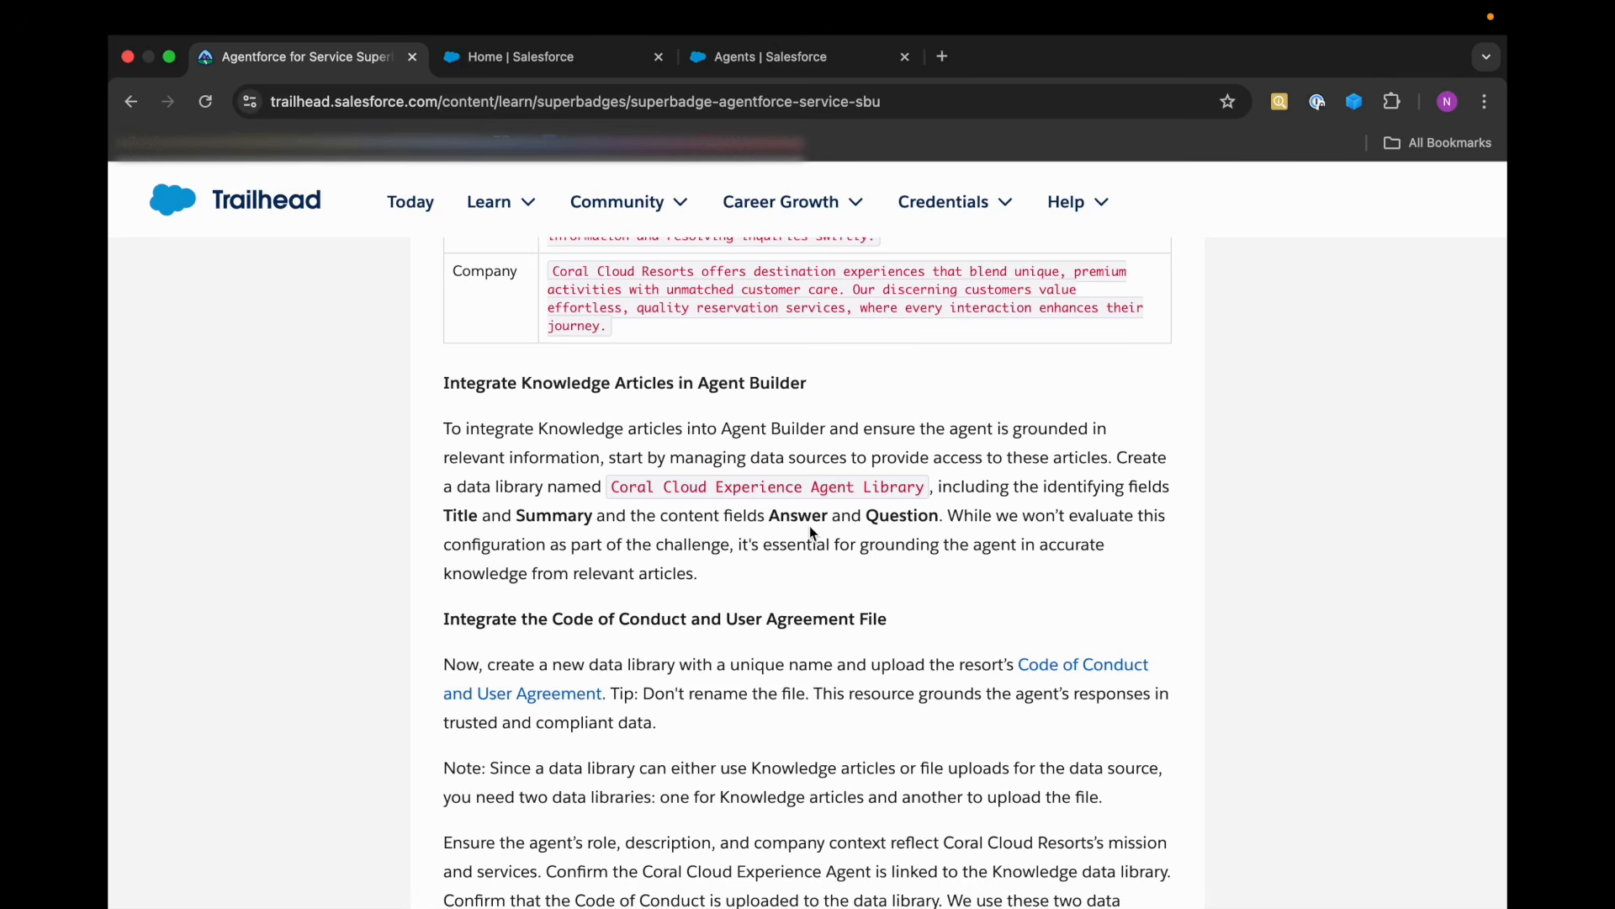
Back in the org's data library, set the two identifying fields to Title and Summary.
{"action": "left_click", "coordinate": [736, 61]}
{"action": "left_click", "coordinate": [566, 494]}
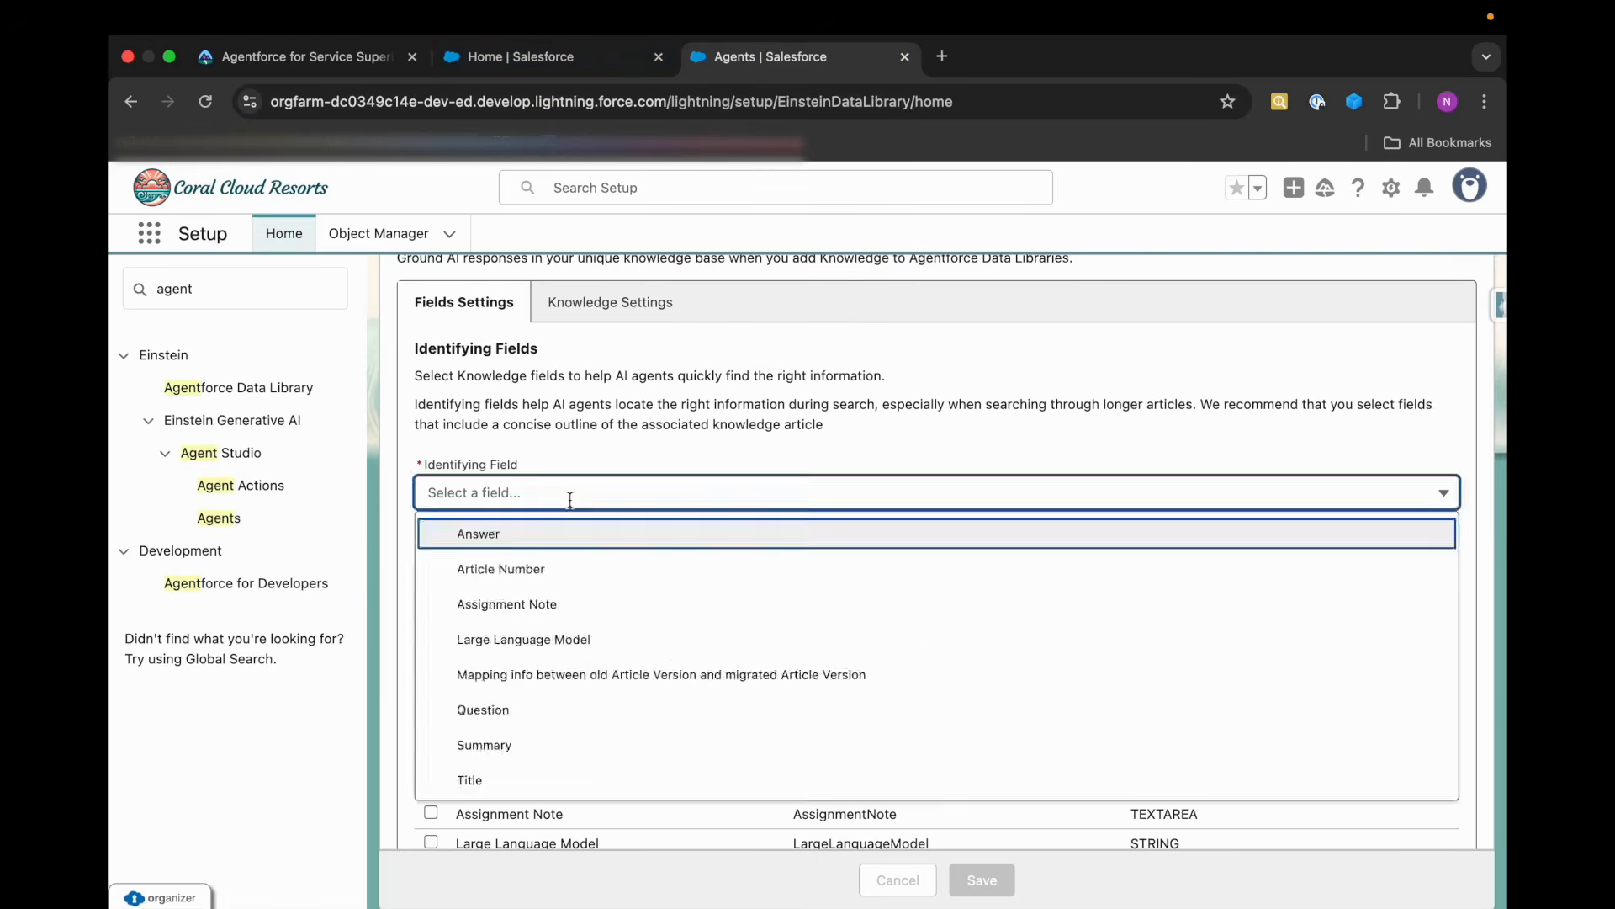
{"action": "left_click", "coordinate": [543, 775]}
{"action": "left_click", "coordinate": [504, 553]}
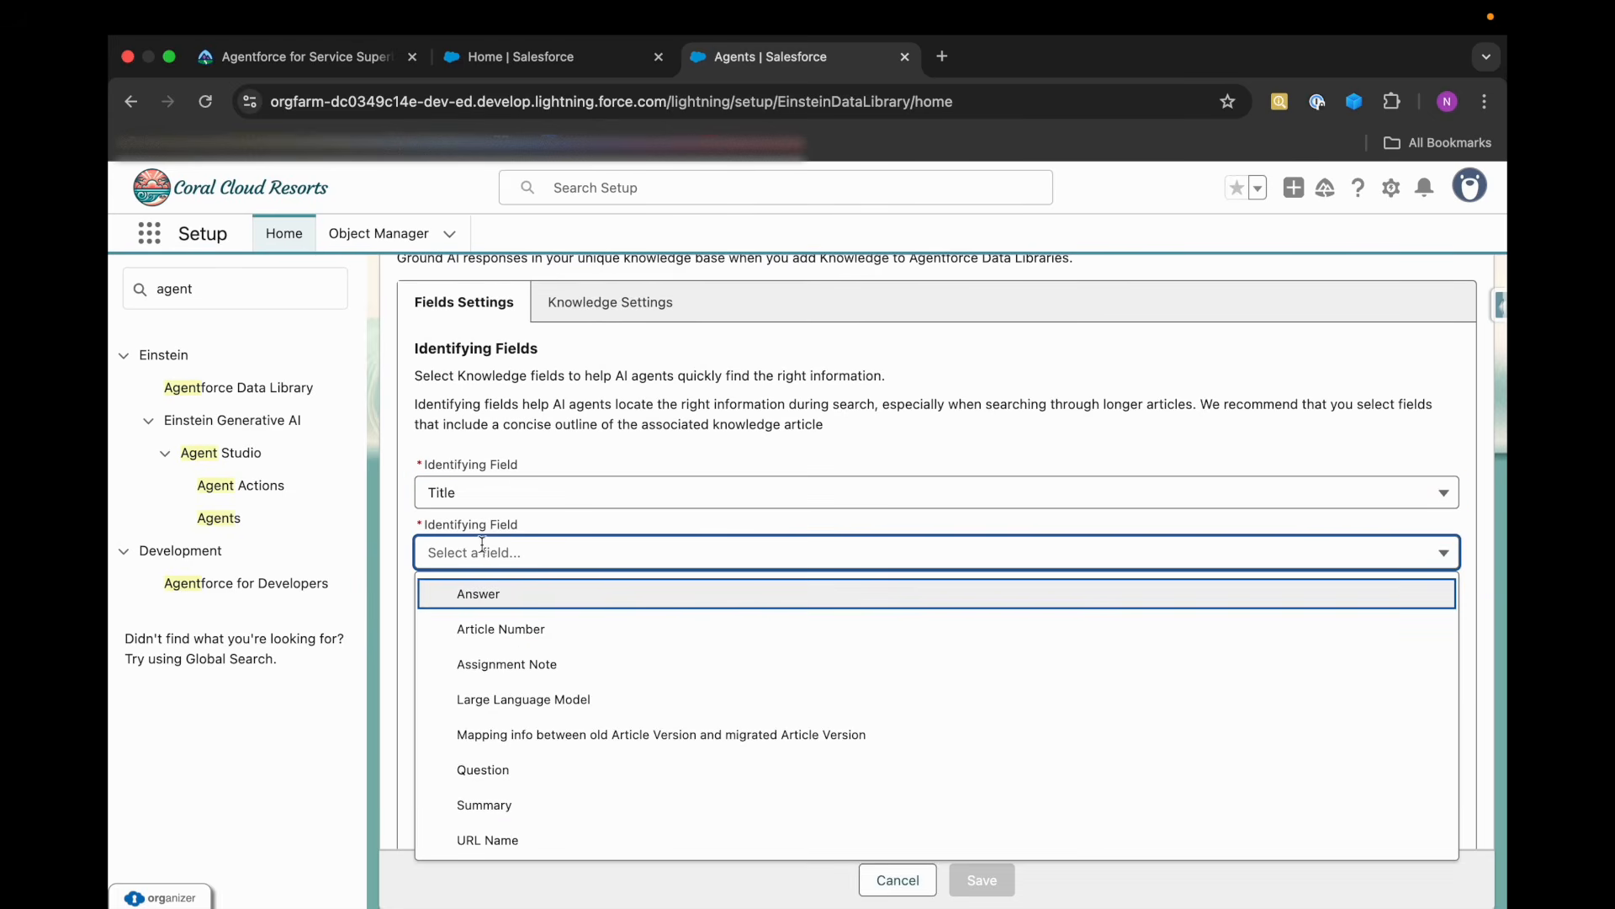
{"action": "left_click", "coordinate": [512, 812]}
Include Answer and Question as the library's content fields and save the Knowledge settings.
{"action": "scroll", "coordinate": [530, 638], "scroll_direction": "down", "scroll_amount": 3}
{"action": "scroll", "coordinate": [565, 541], "scroll_direction": "down", "scroll_amount": 1}
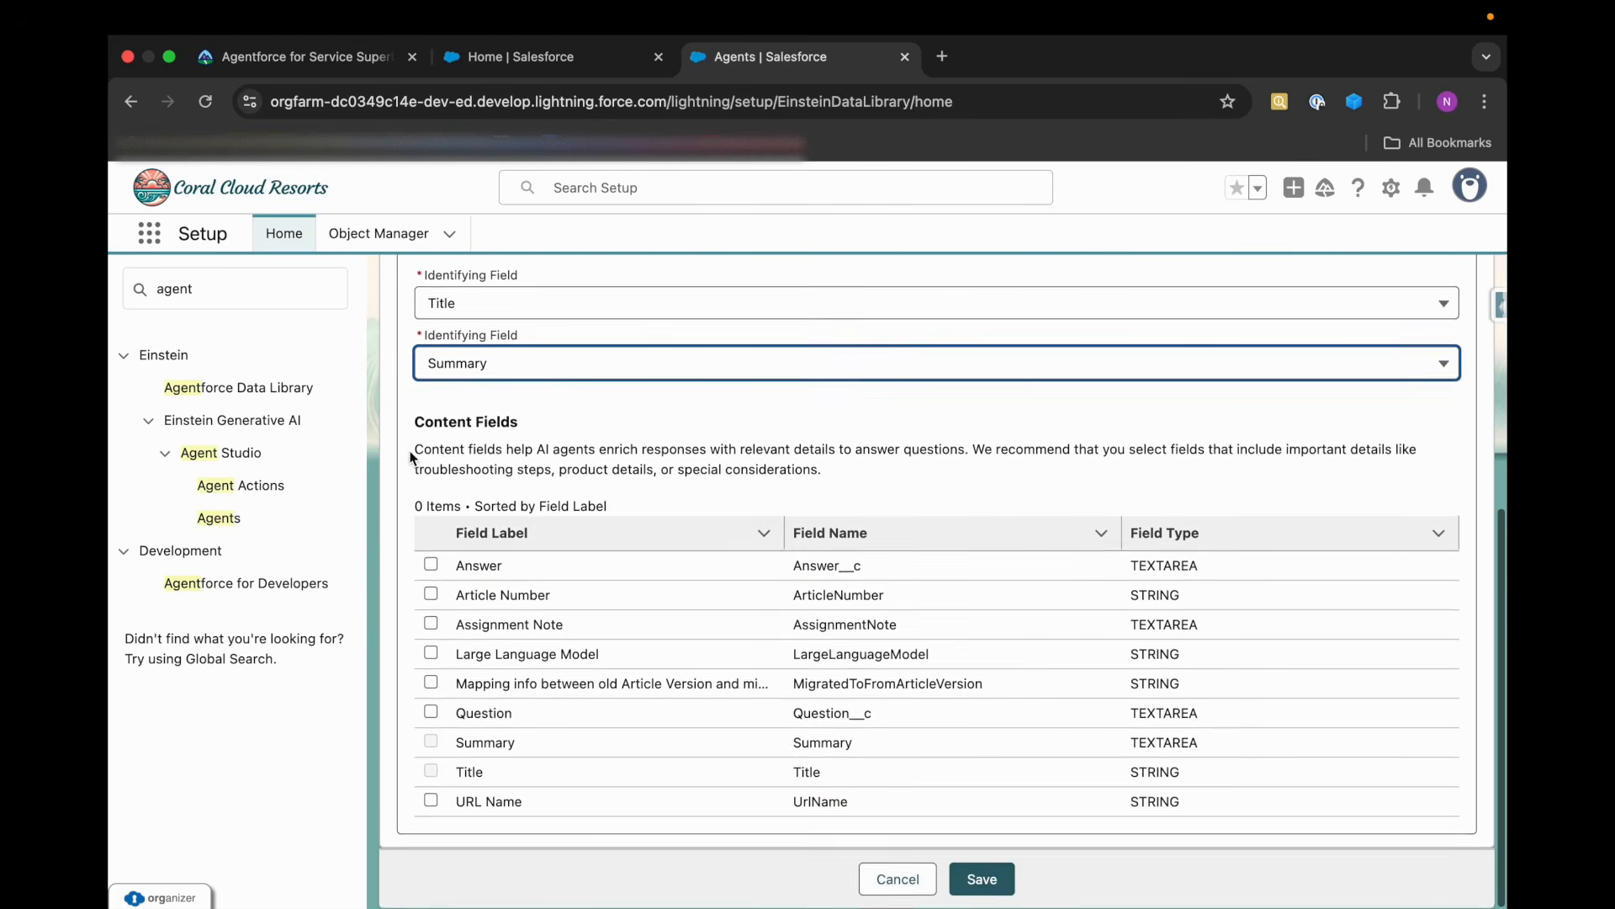
{"action": "left_click", "coordinate": [432, 565]}
{"action": "left_click", "coordinate": [431, 712]}
{"action": "left_click", "coordinate": [997, 879]}
{"action": "scroll", "coordinate": [860, 606], "scroll_direction": "up", "scroll_amount": 2}
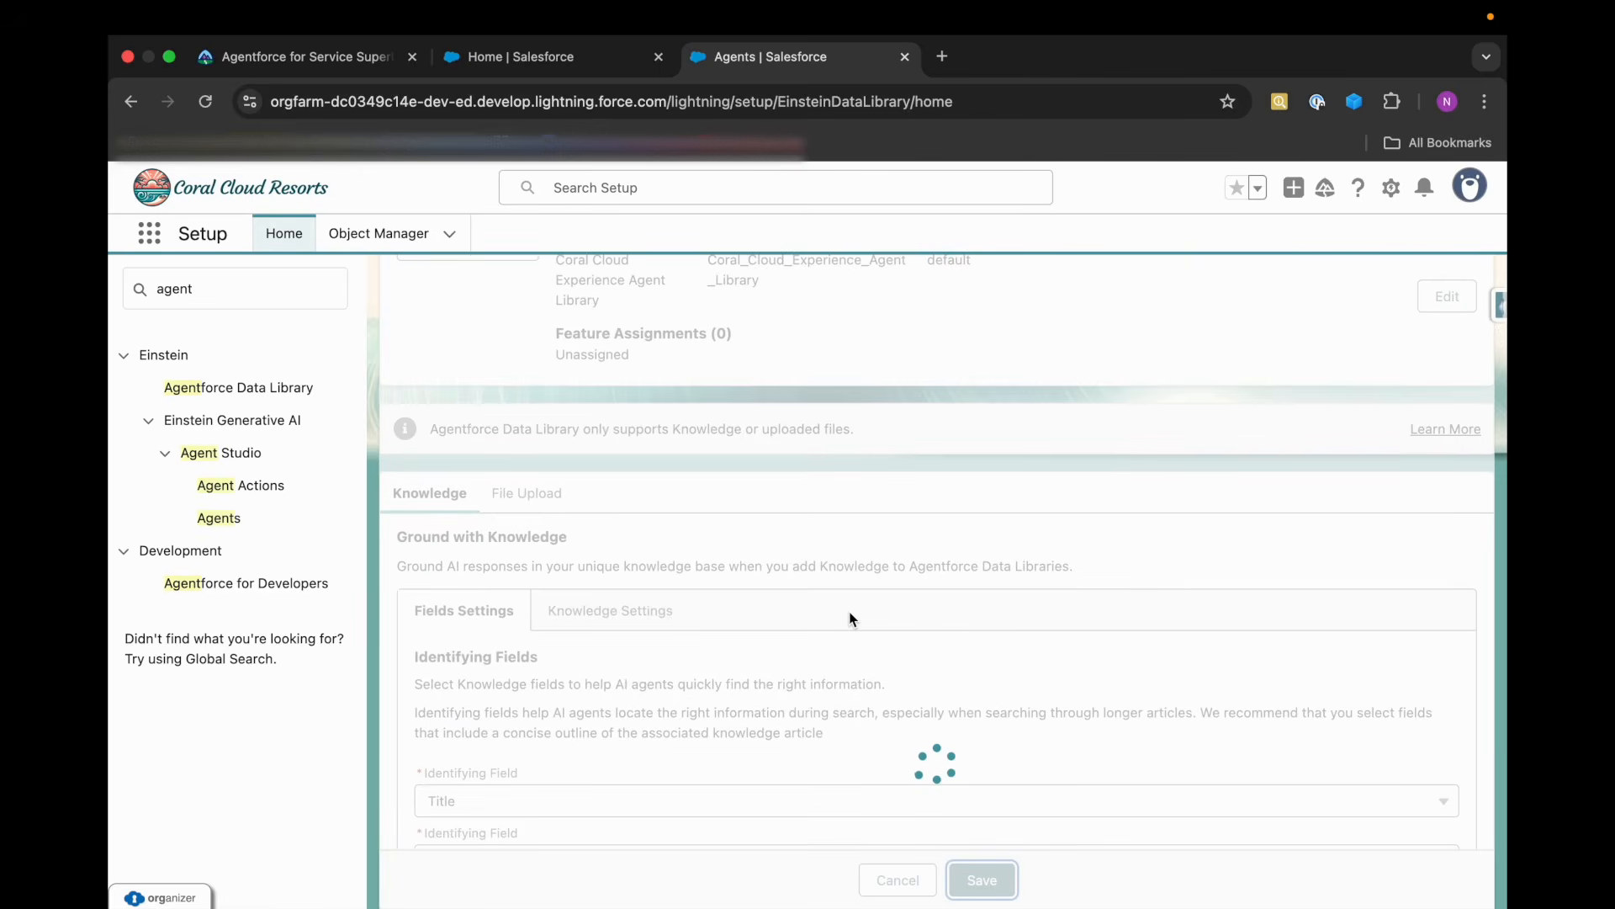
{"action": "scroll", "coordinate": [852, 619], "scroll_direction": "down", "scroll_amount": 2}
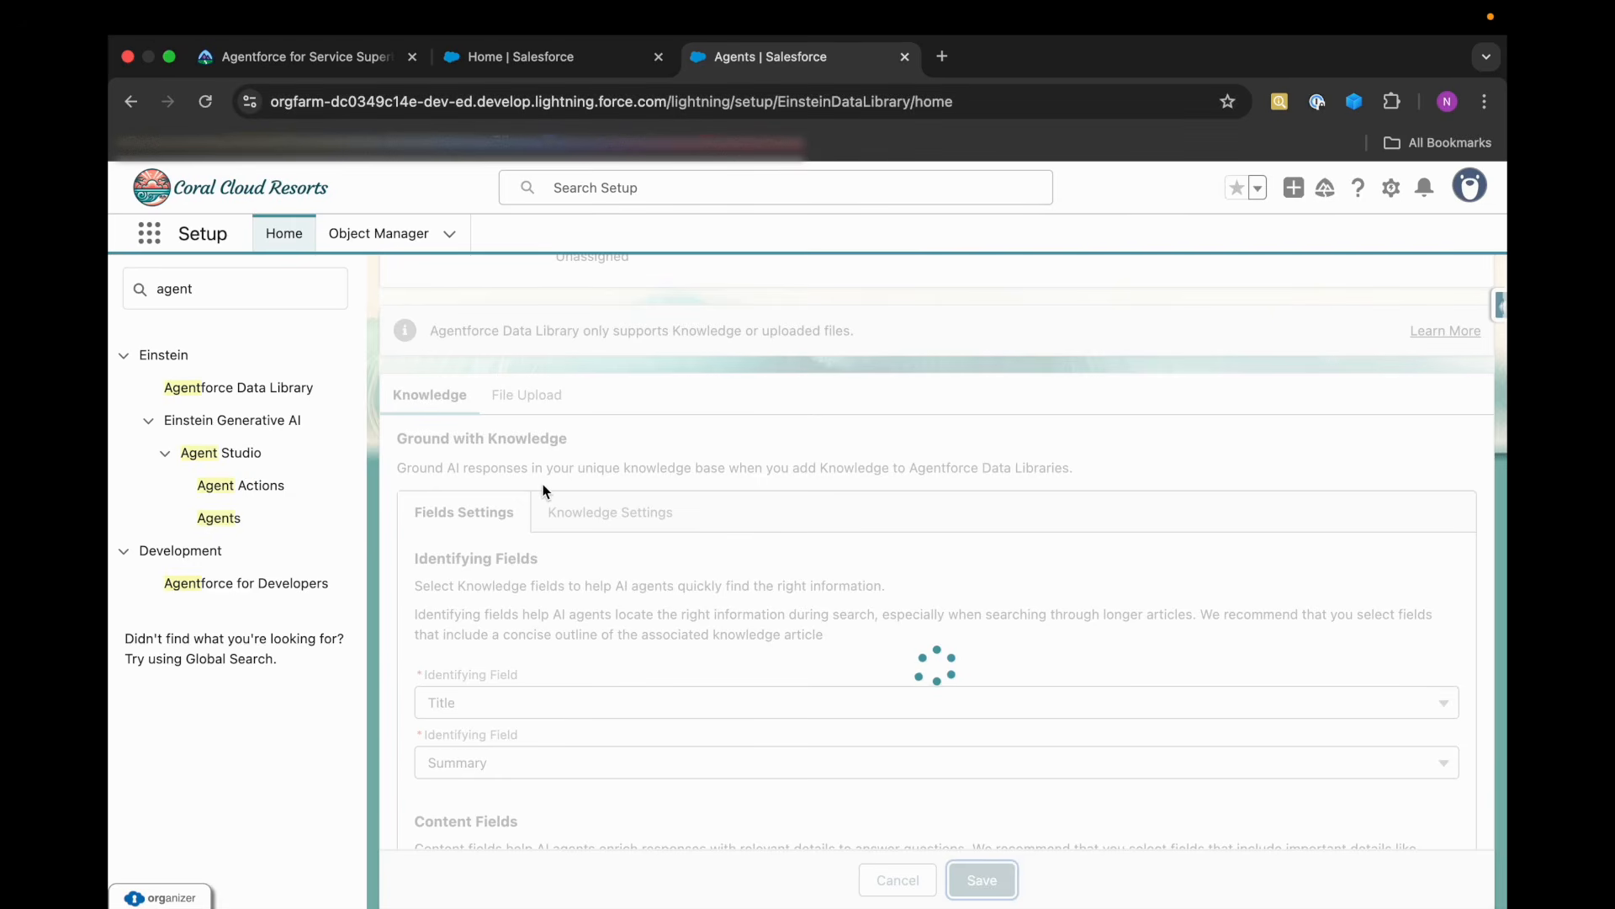
{"action": "scroll", "coordinate": [595, 513], "scroll_direction": "down", "scroll_amount": 2}
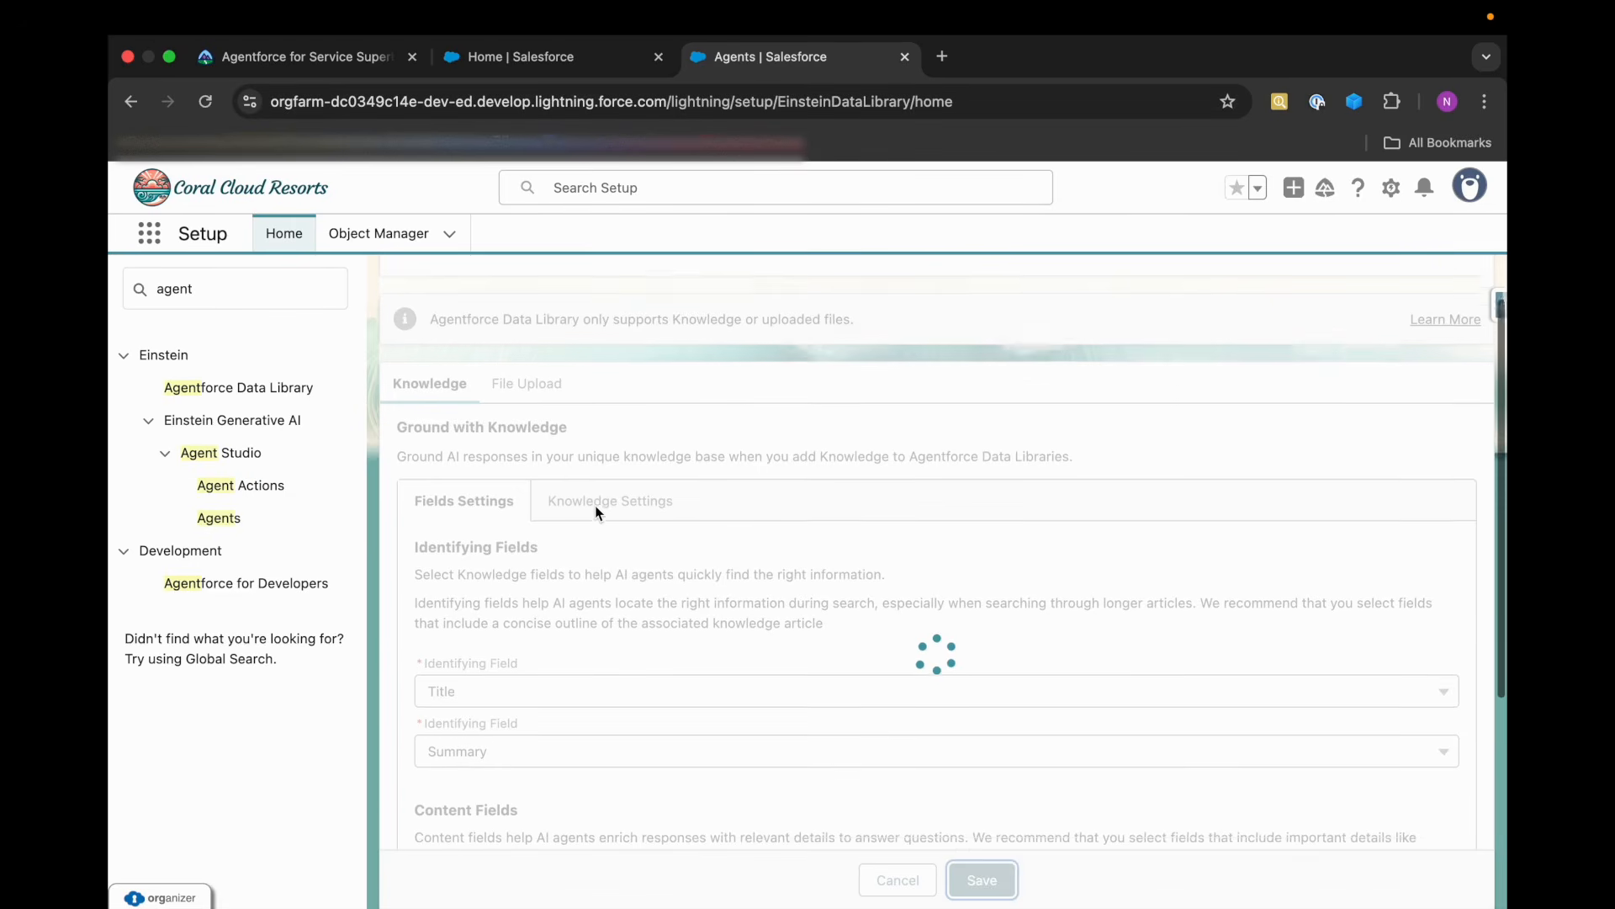
{"action": "scroll", "coordinate": [596, 513], "scroll_direction": "up", "scroll_amount": 5}
{"action": "scroll", "coordinate": [598, 593], "scroll_direction": "down", "scroll_amount": 5}
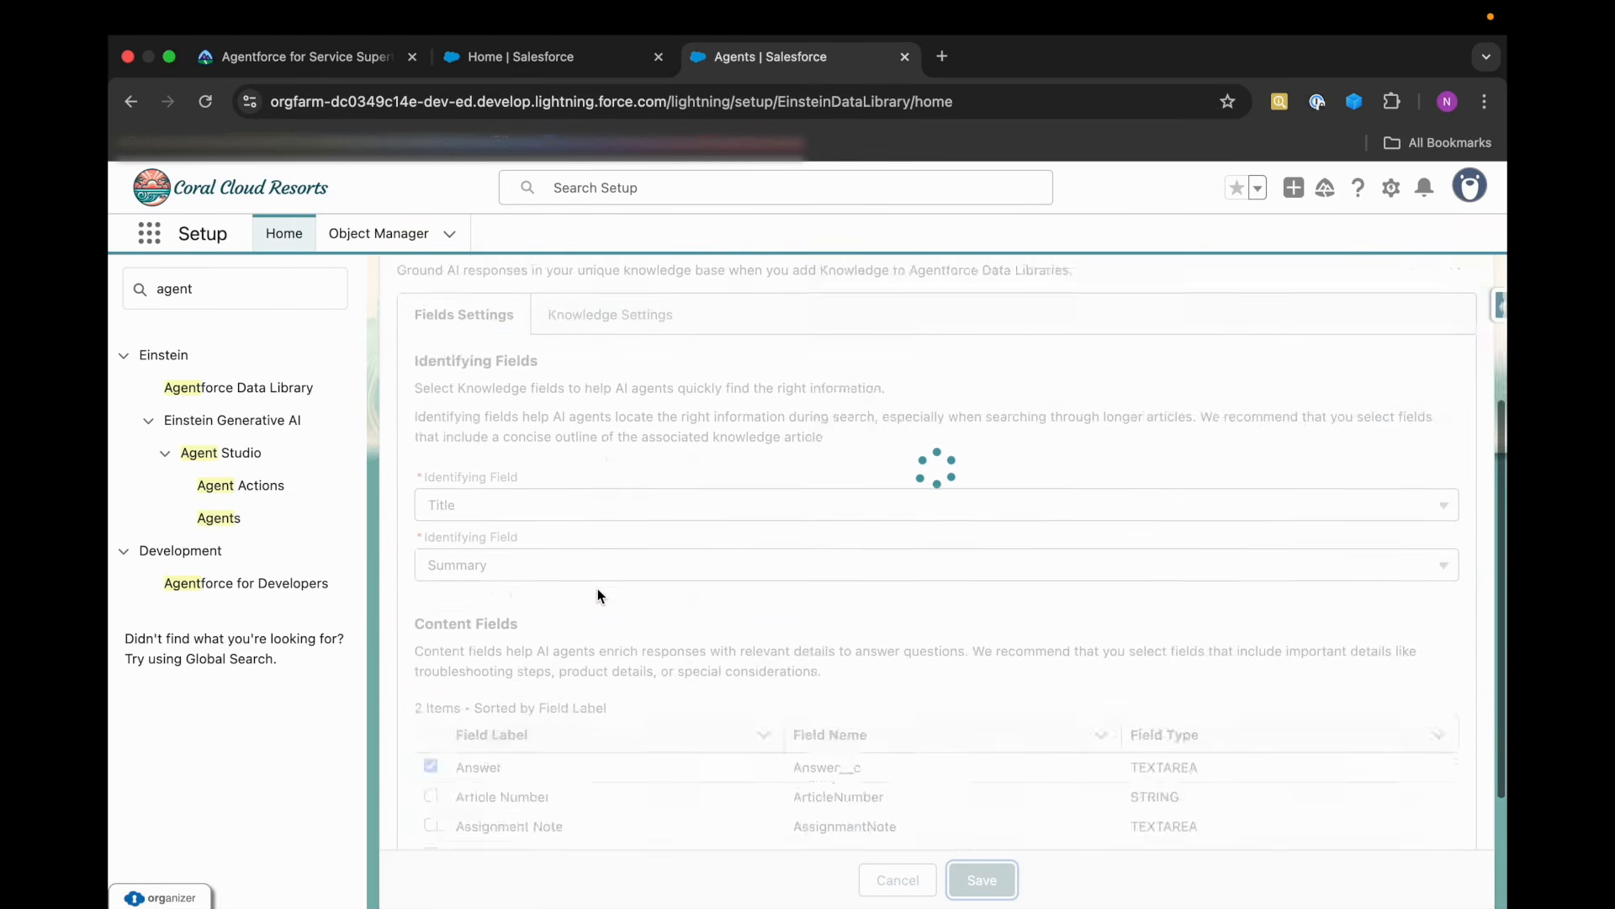
{"action": "scroll", "coordinate": [597, 589], "scroll_direction": "up", "scroll_amount": 5}
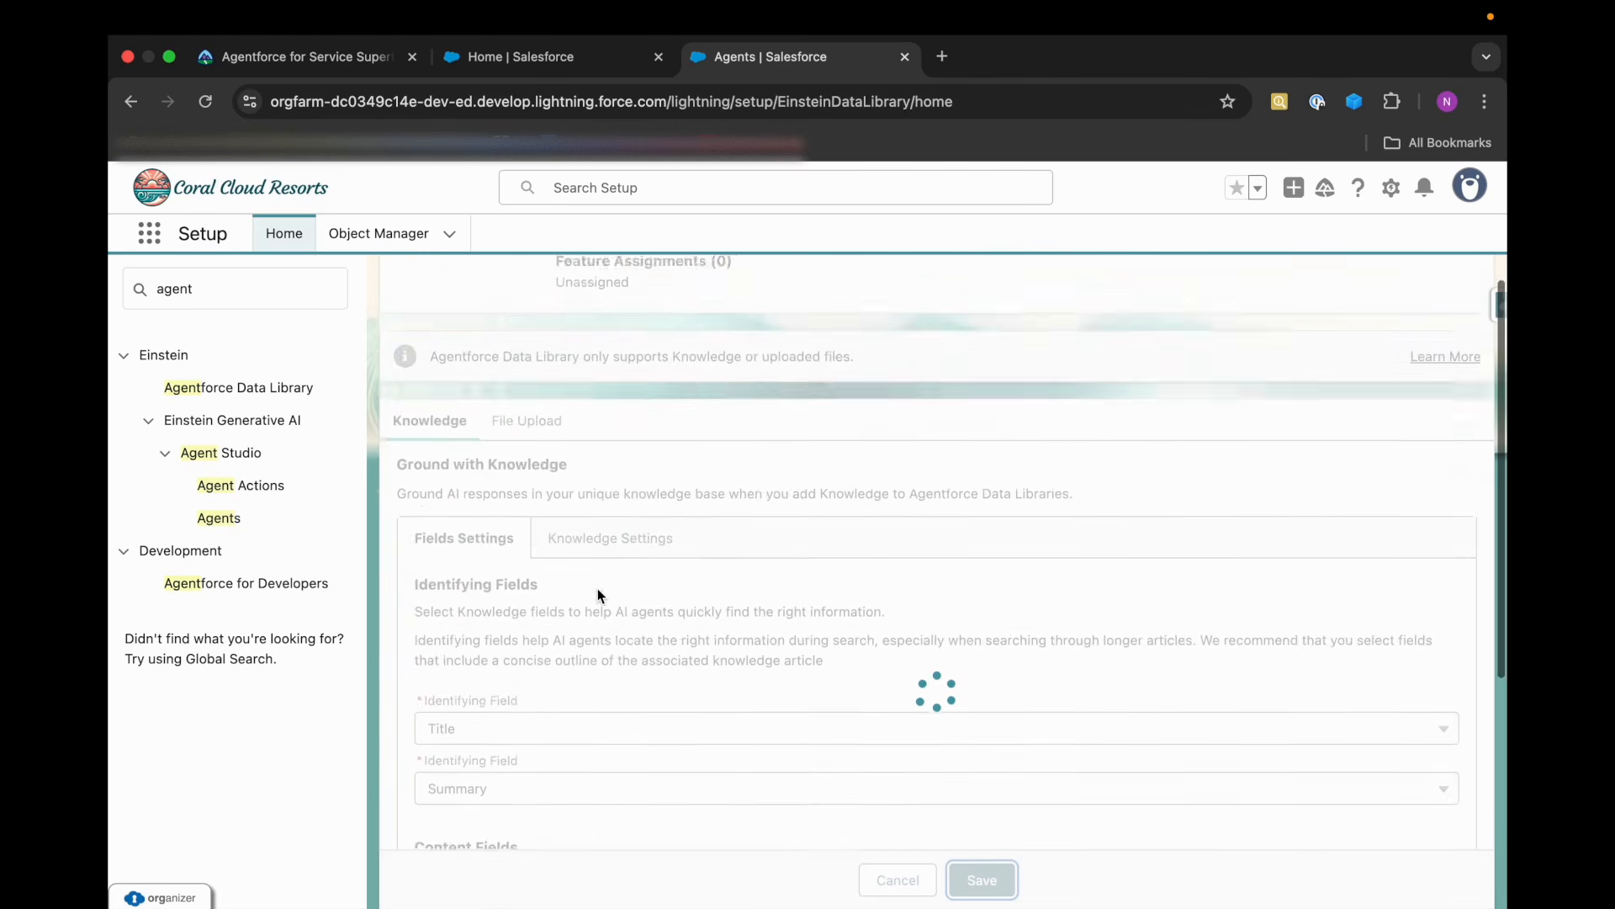
{"action": "scroll", "coordinate": [593, 598], "scroll_direction": "down", "scroll_amount": 4}
{"action": "scroll", "coordinate": [587, 606], "scroll_direction": "down", "scroll_amount": 2}
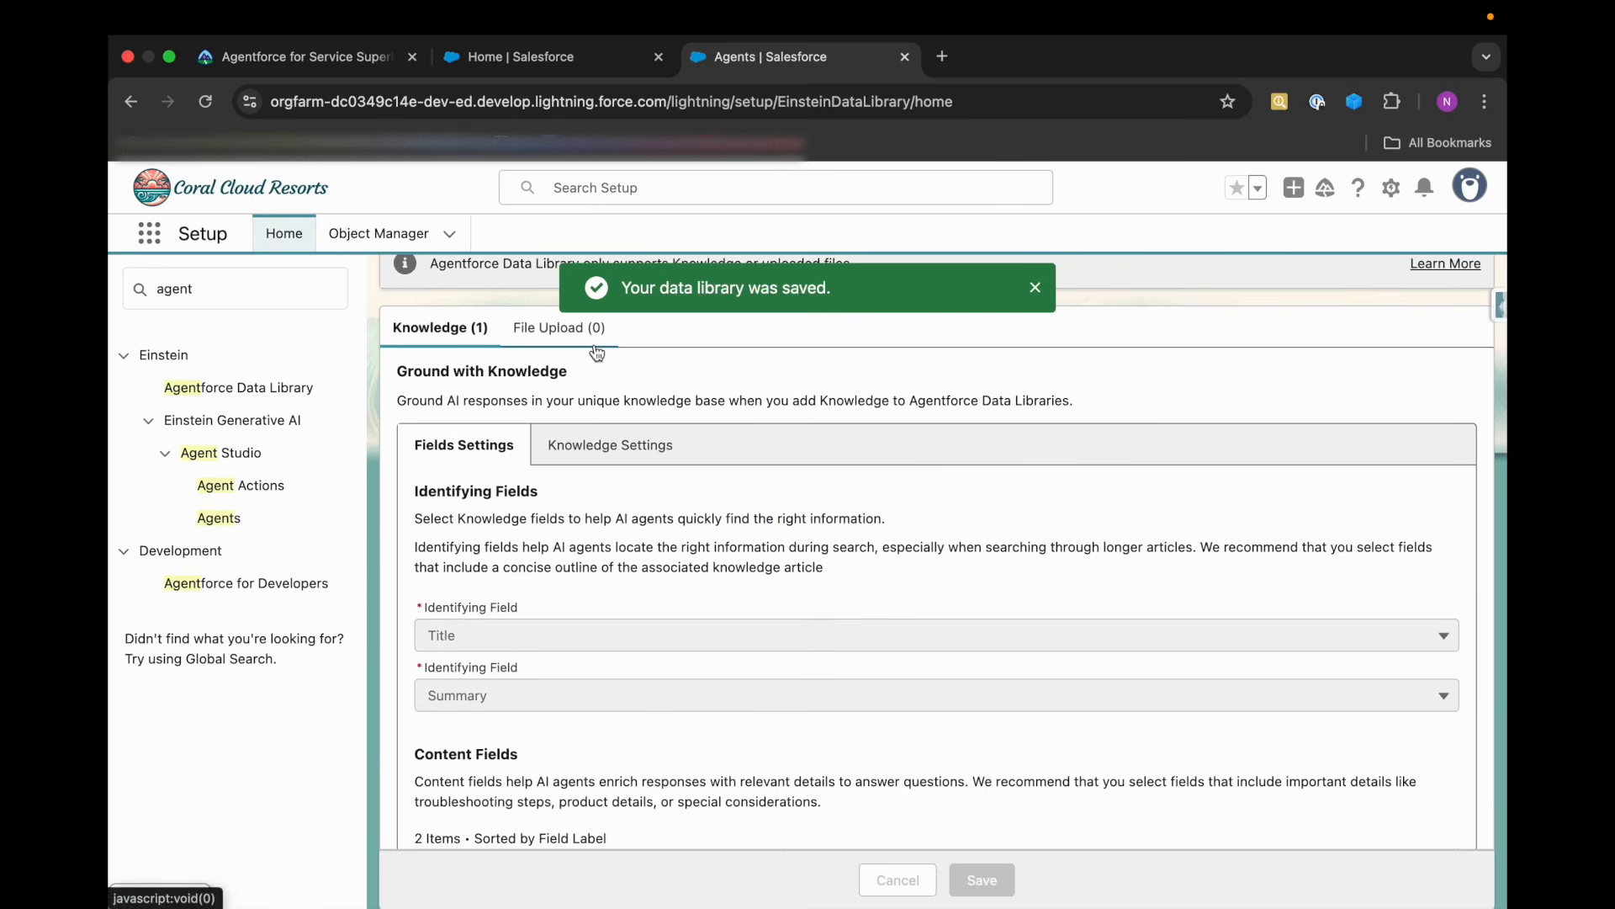
Open the Code of Conduct and User Agreement PDF from the Trailhead instructions and save it as CC_User_Agreement in Downloads.
{"action": "left_click", "coordinate": [328, 67]}
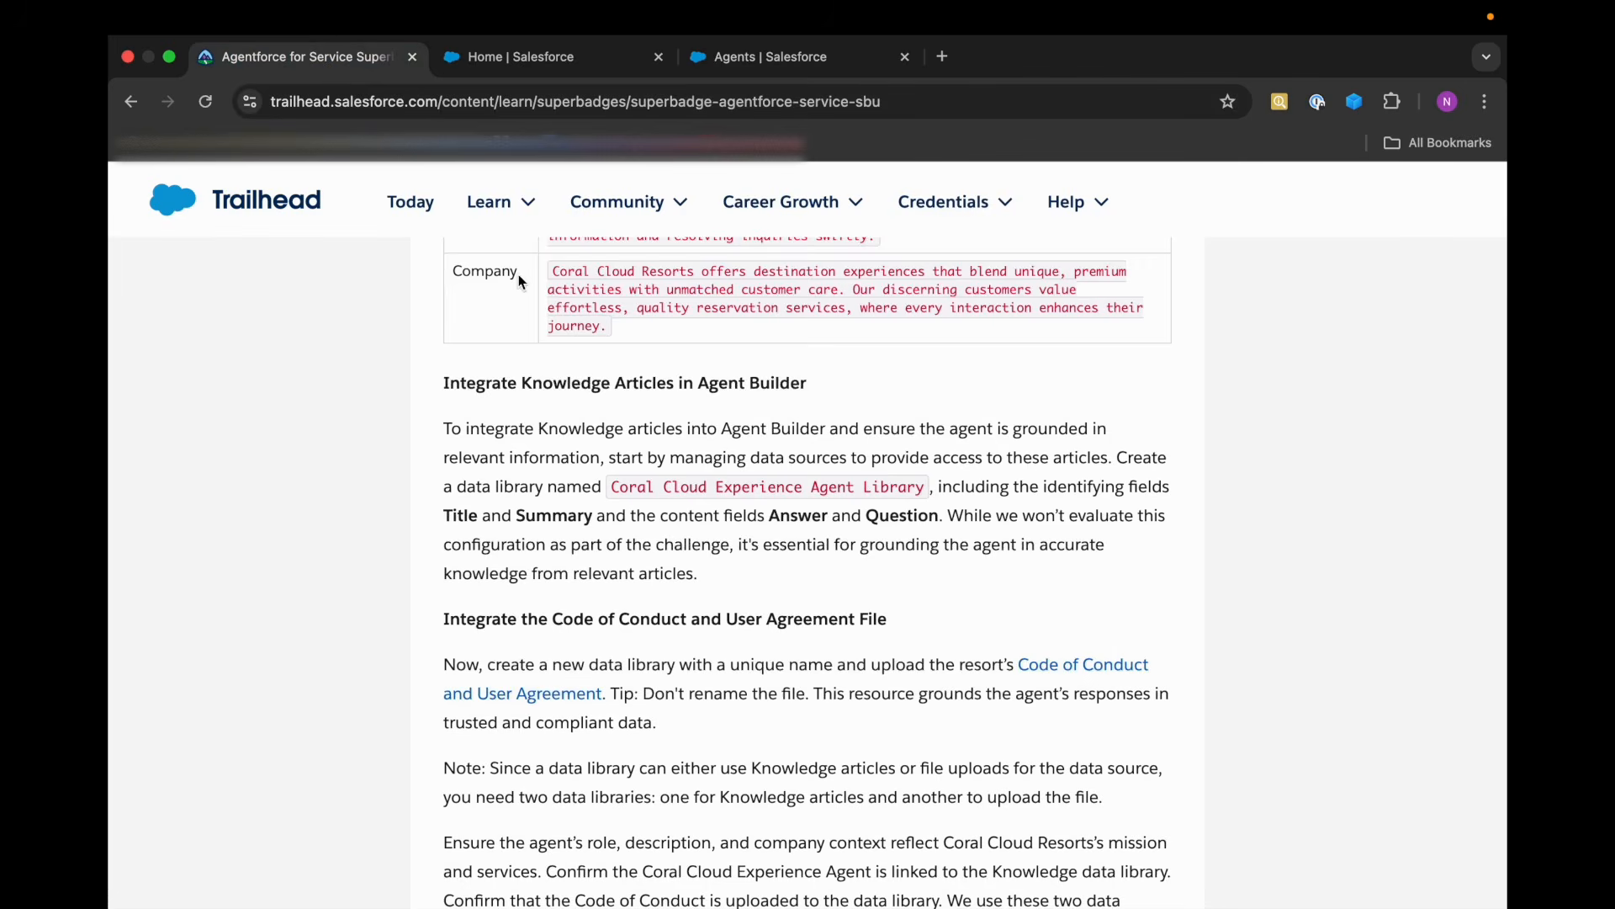
{"action": "scroll", "coordinate": [716, 605], "scroll_direction": "down", "scroll_amount": 3}
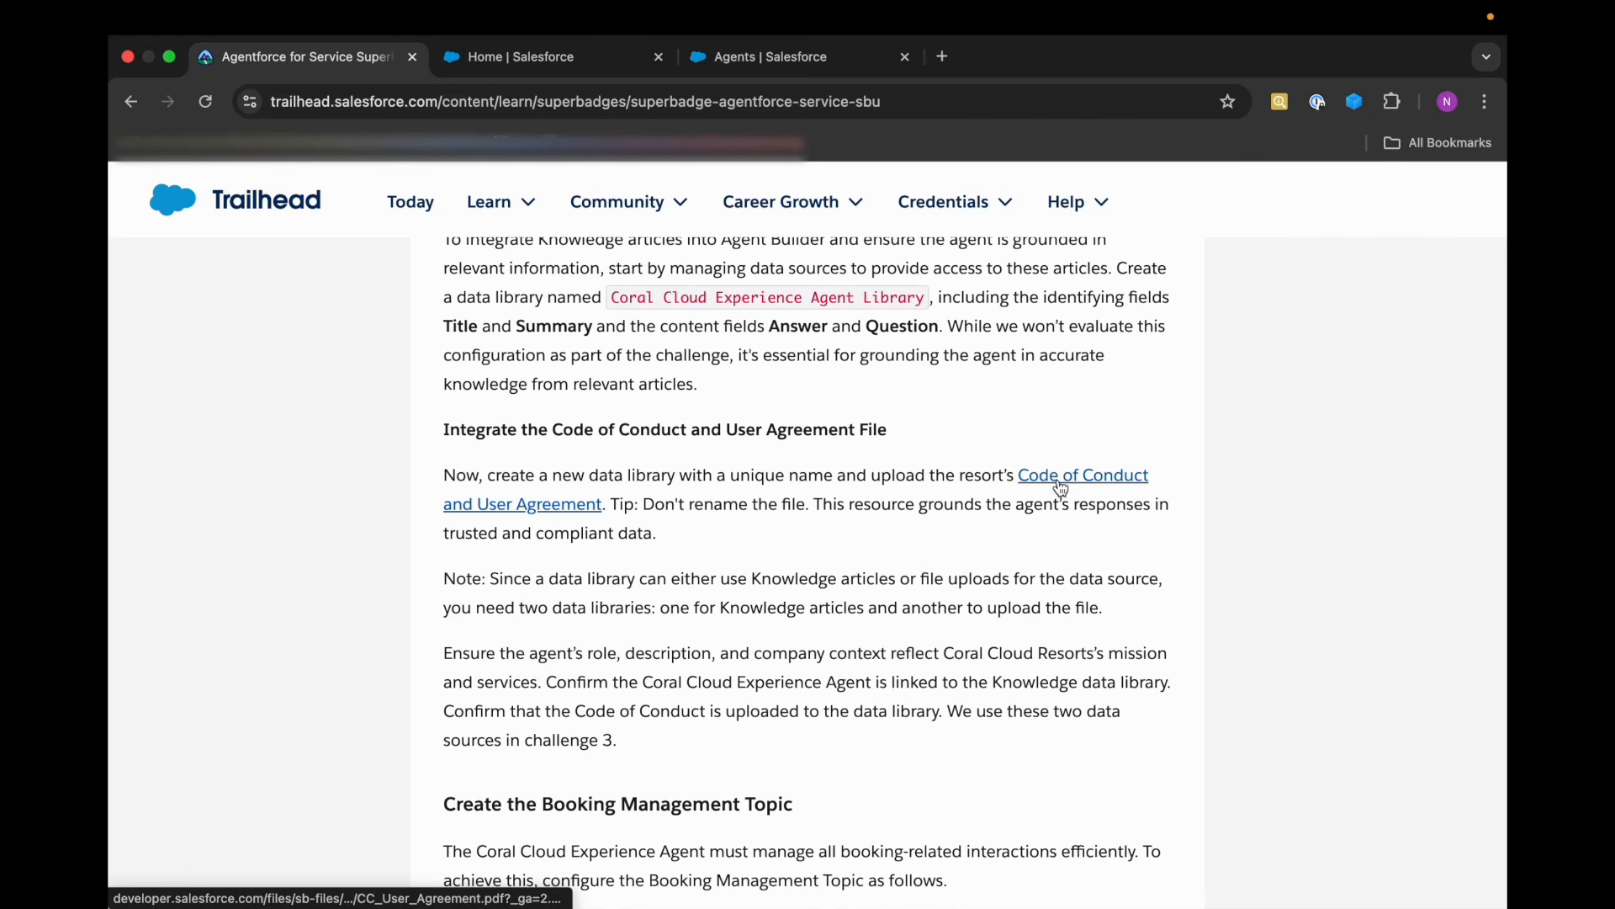
{"action": "left_click", "coordinate": [583, 510]}
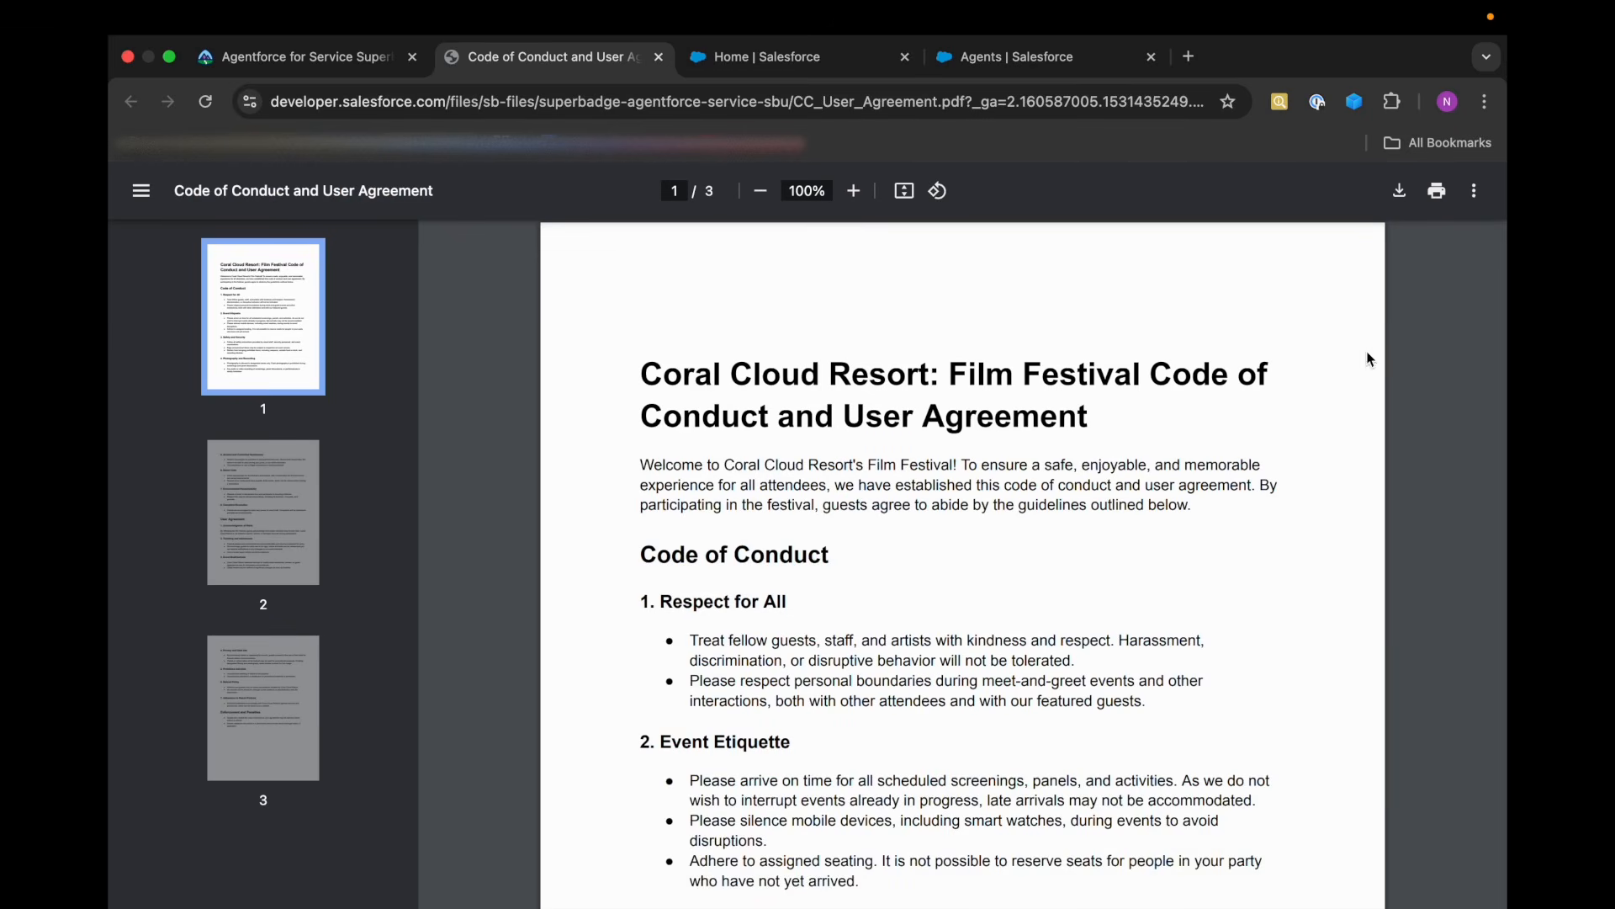
{"action": "left_click", "coordinate": [1399, 191]}
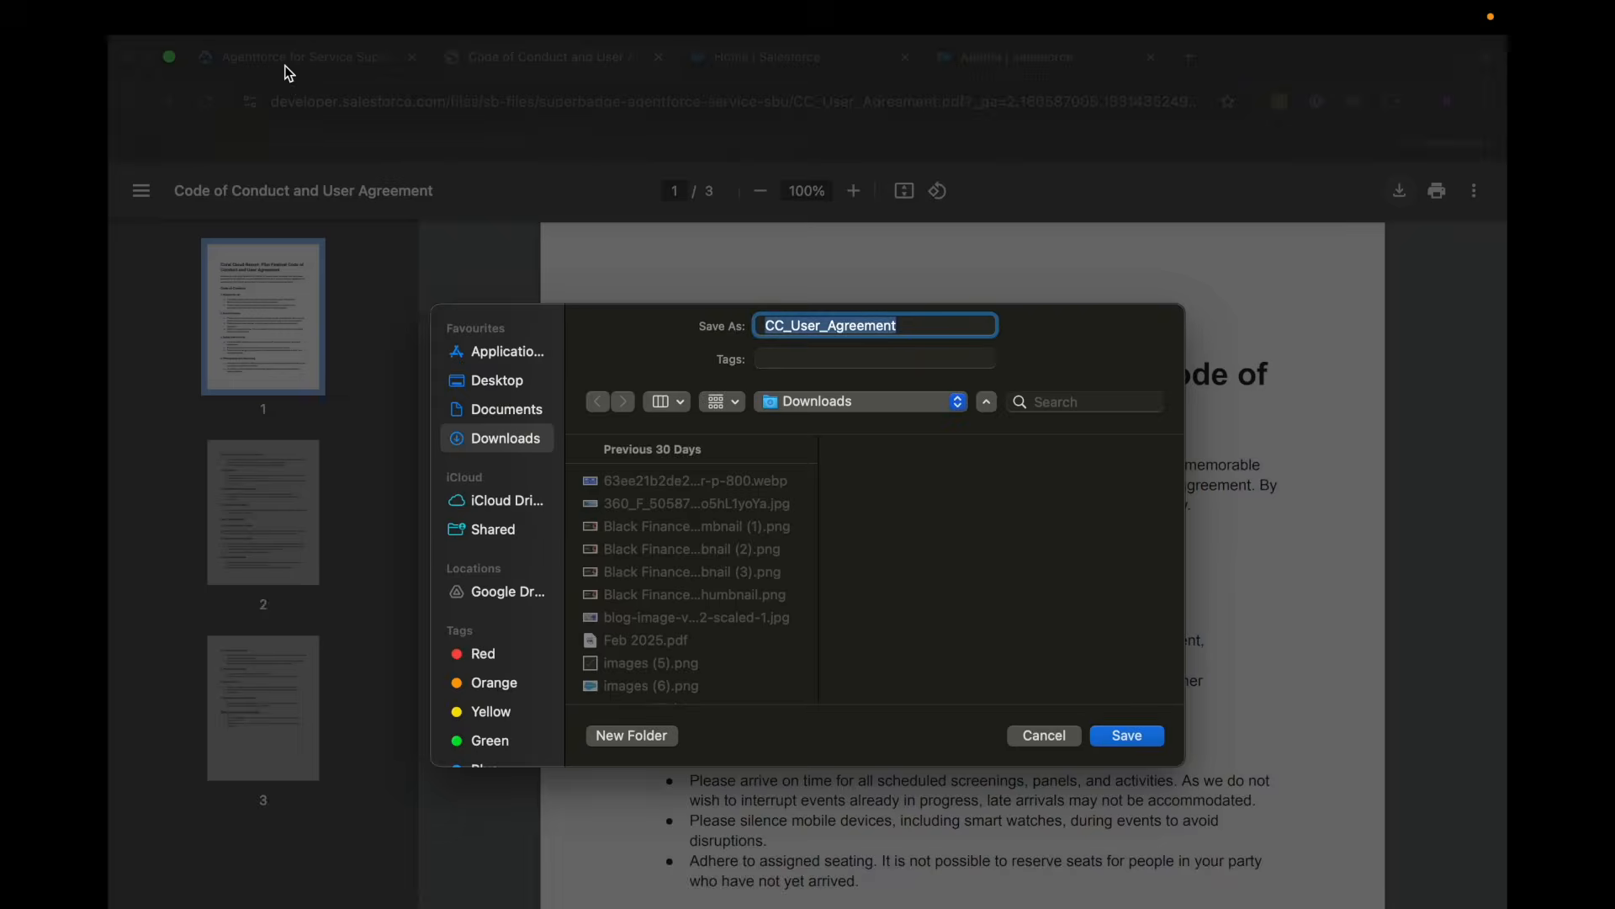
{"action": "left_click", "coordinate": [1128, 737]}
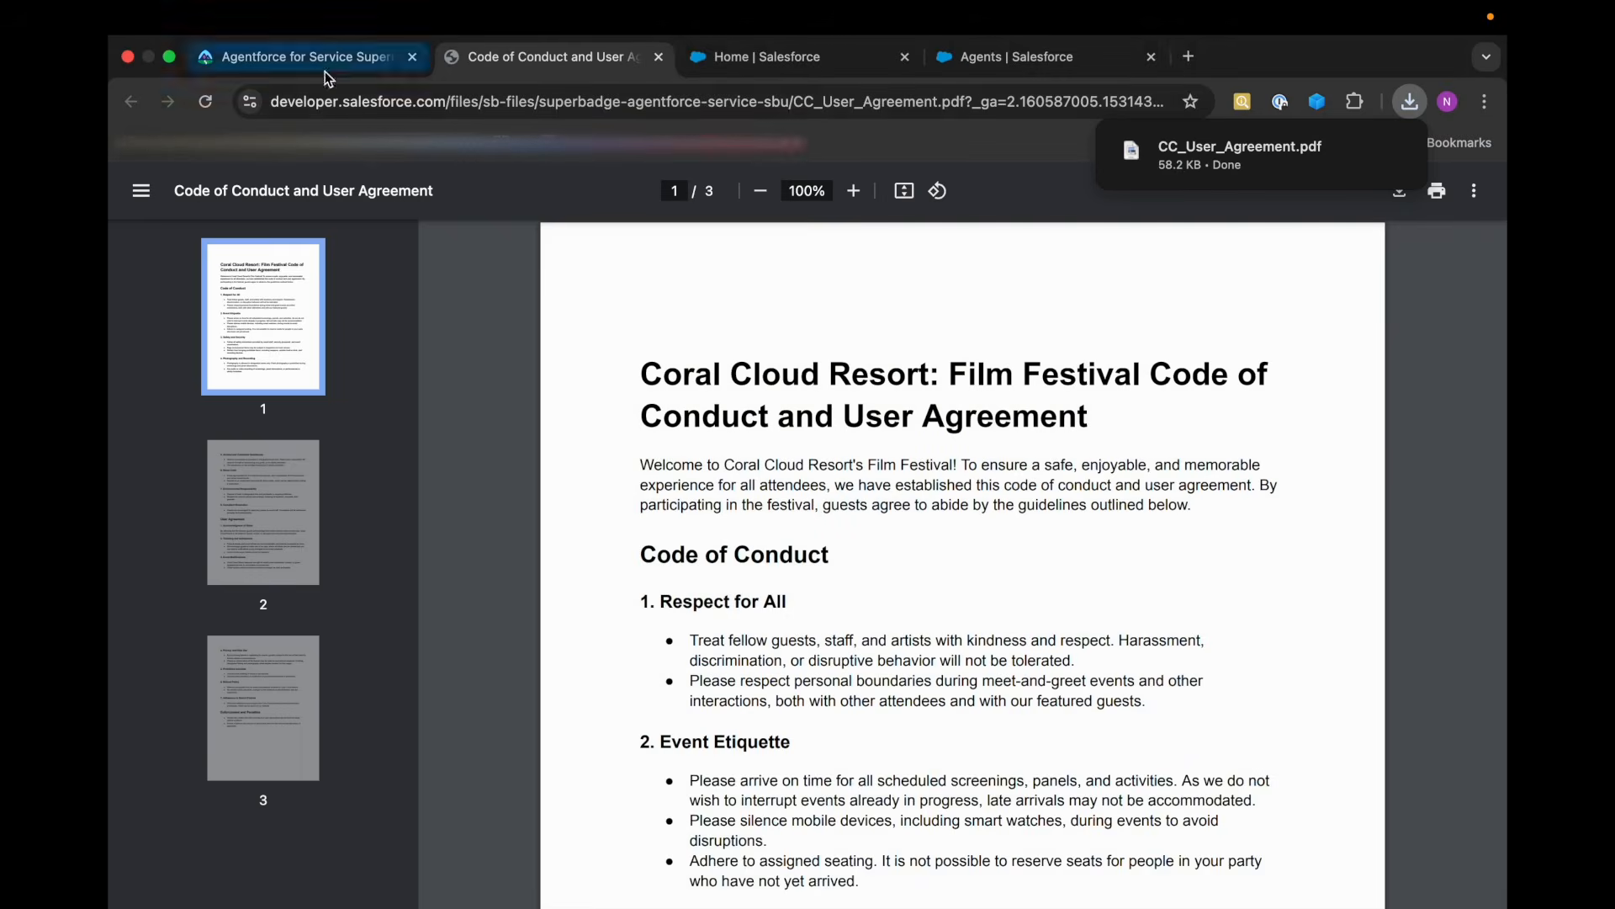
Read Trailhead's note on using separate data libraries and return to the org's list of data libraries.
{"action": "left_click", "coordinate": [327, 73]}
{"action": "scroll", "coordinate": [505, 438], "scroll_direction": "down", "scroll_amount": 3}
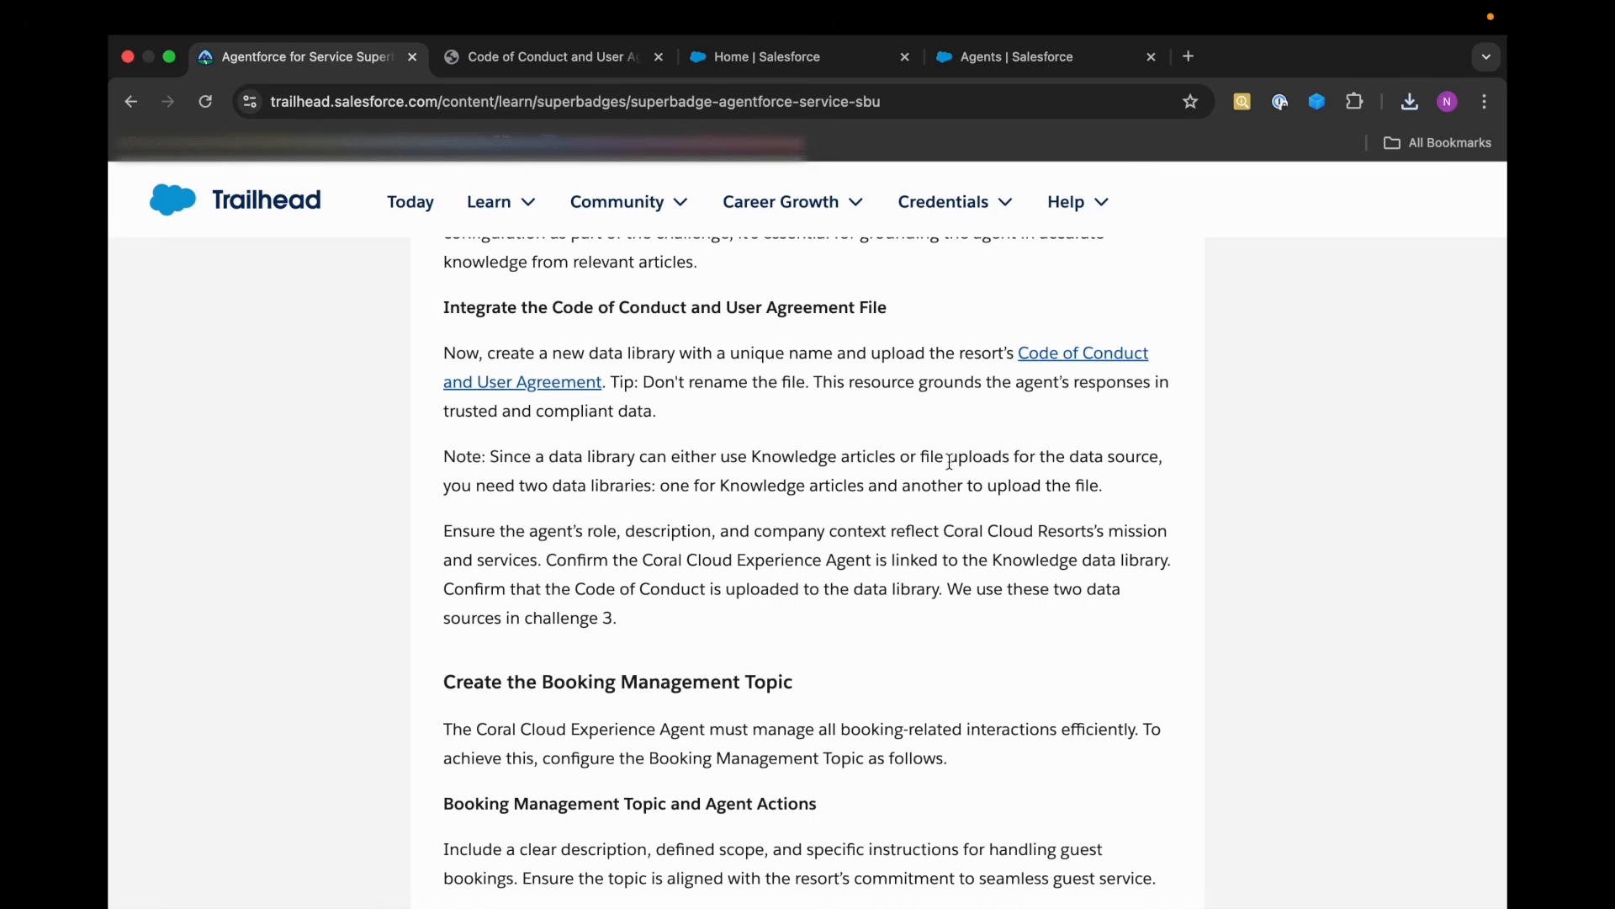
{"action": "left_click", "coordinate": [958, 64]}
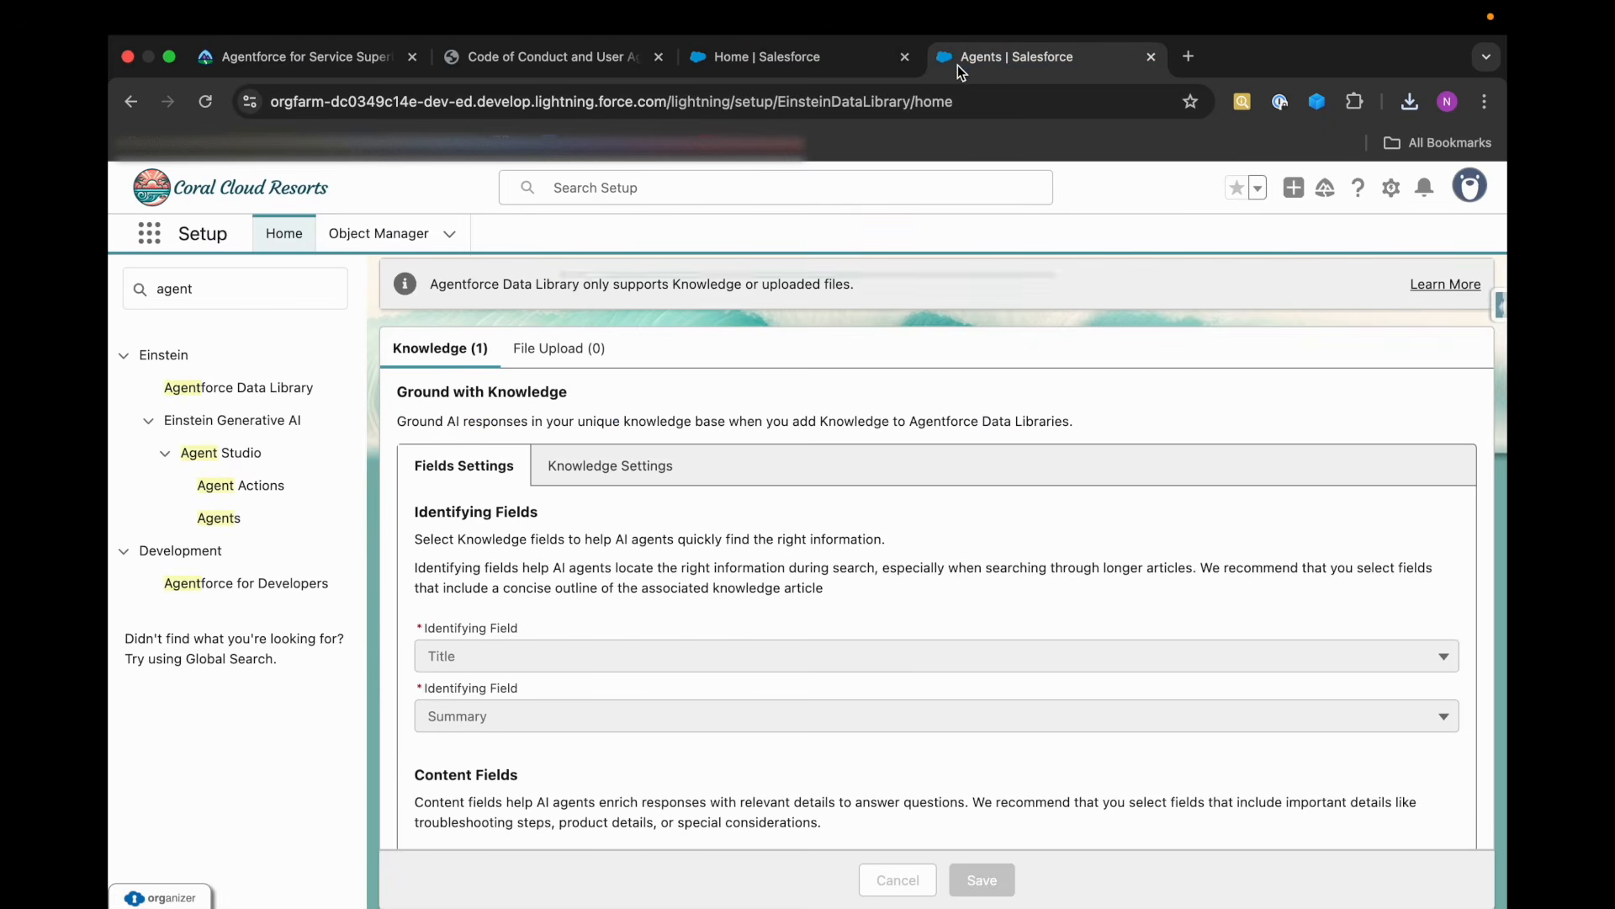
{"action": "scroll", "coordinate": [505, 572], "scroll_direction": "up", "scroll_amount": 2}
{"action": "scroll", "coordinate": [486, 527], "scroll_direction": "down", "scroll_amount": 1}
{"action": "scroll", "coordinate": [511, 743], "scroll_direction": "up", "scroll_amount": 4}
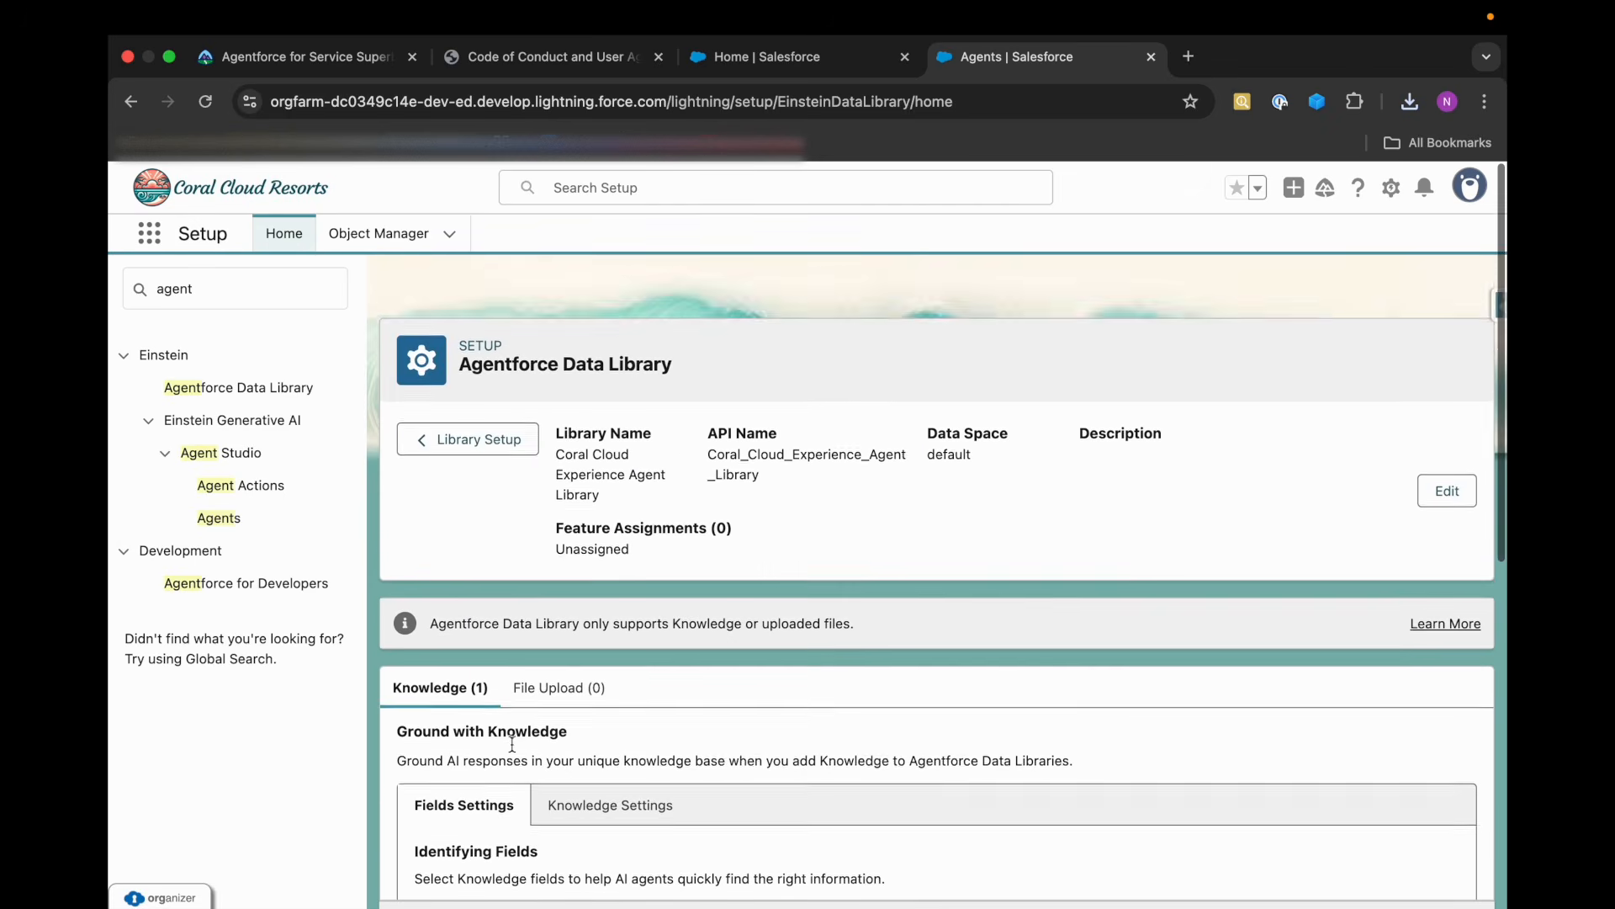
{"action": "scroll", "coordinate": [512, 744], "scroll_direction": "down", "scroll_amount": 1}
{"action": "left_click", "coordinate": [471, 389]}
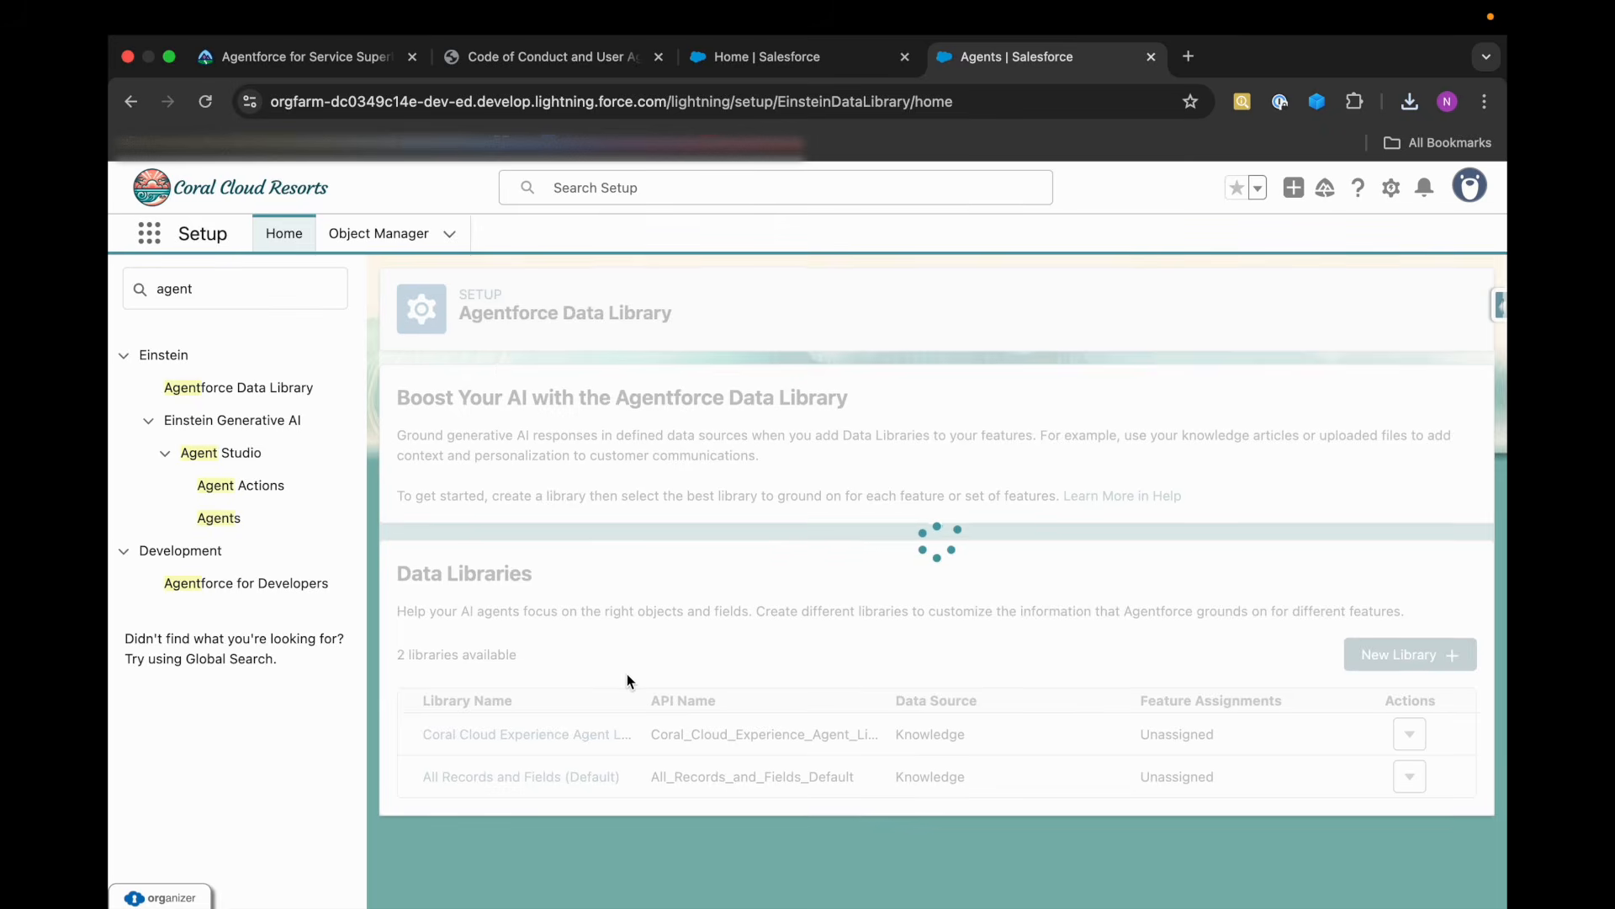
Create a data library named Coral Resort Compliance Data with API name Coral_Resort_Compliance_Data and no description, and save it.
{"action": "left_click", "coordinate": [1397, 655]}
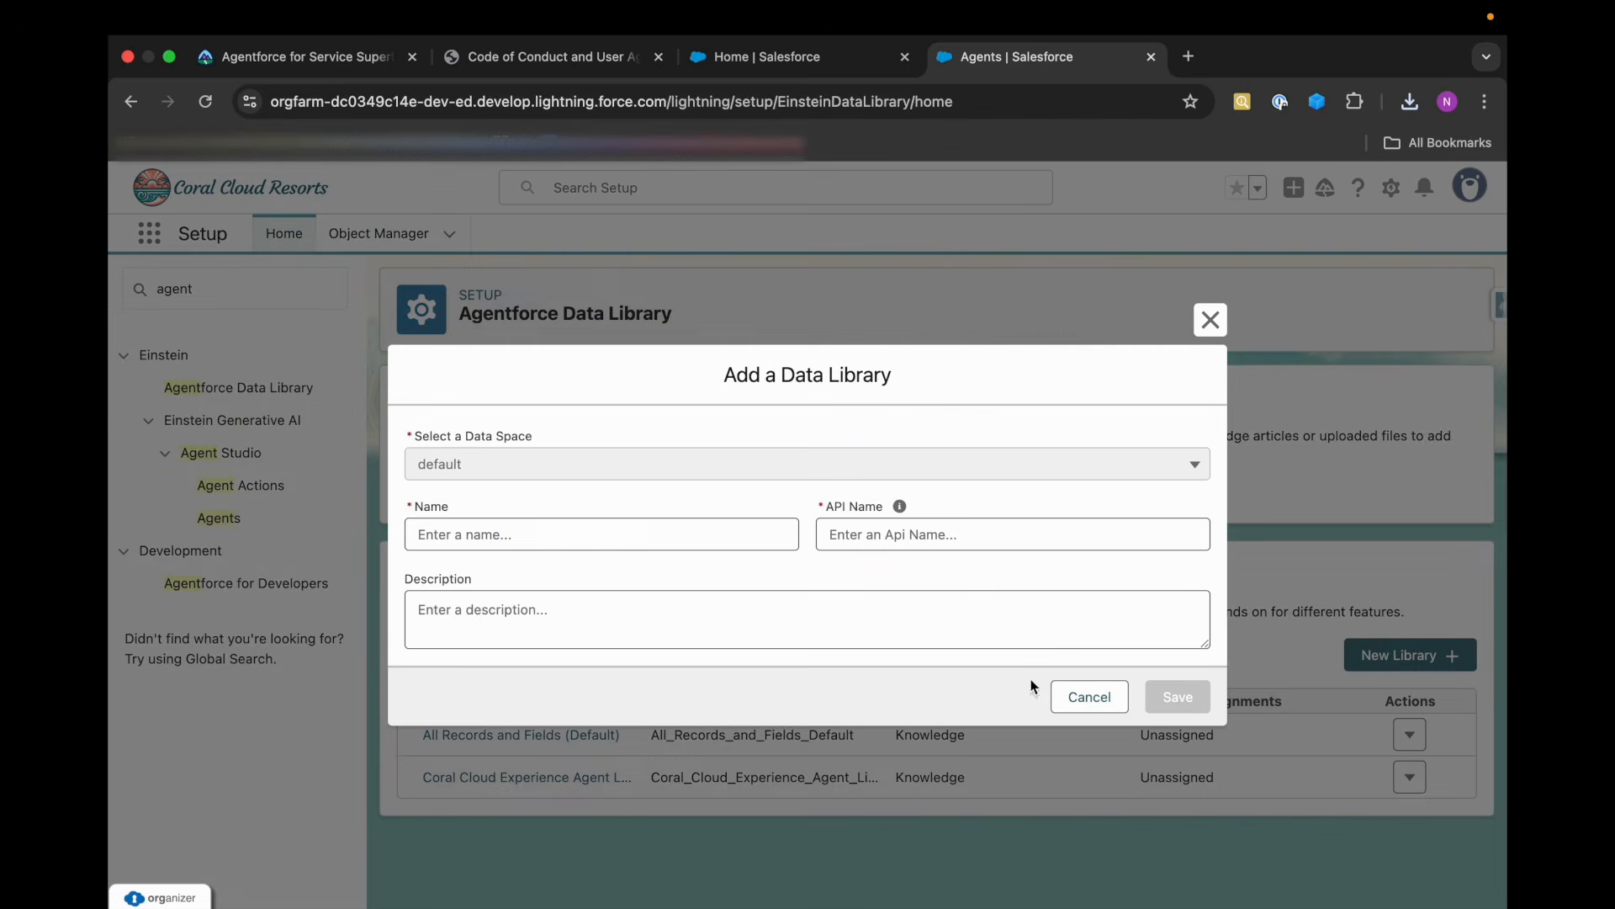
{"action": "left_click", "coordinate": [625, 542]}
{"action": "type", "text": "Coral R"}
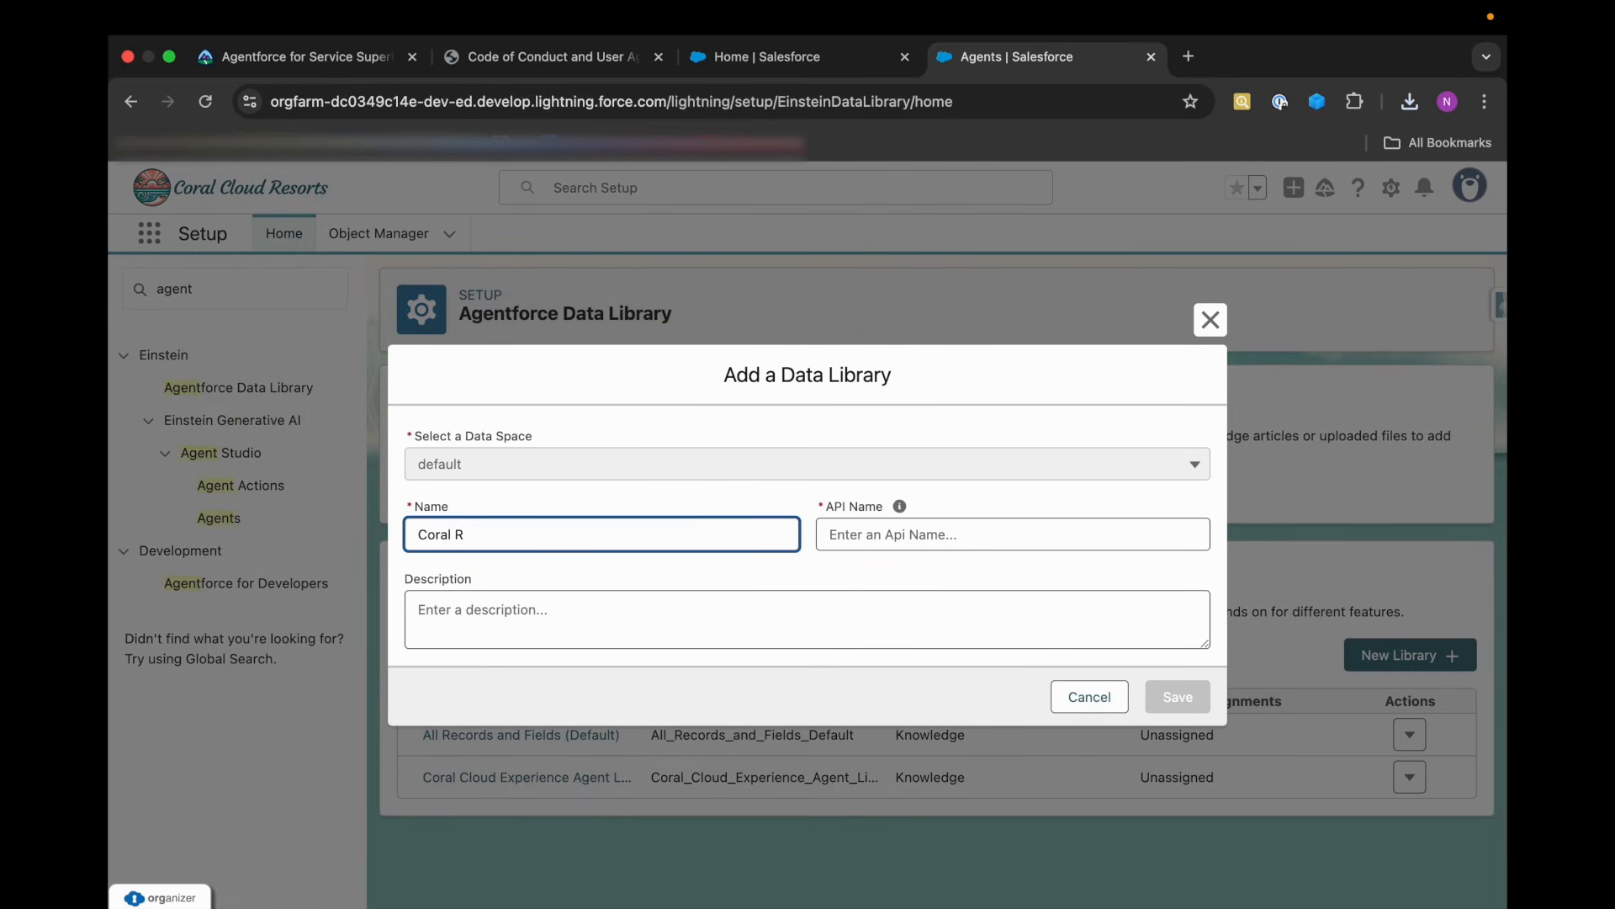
{"action": "type", "text": "esort Compliance Data"}
{"action": "left_click", "coordinate": [998, 540]}
{"action": "left_click", "coordinate": [899, 581]}
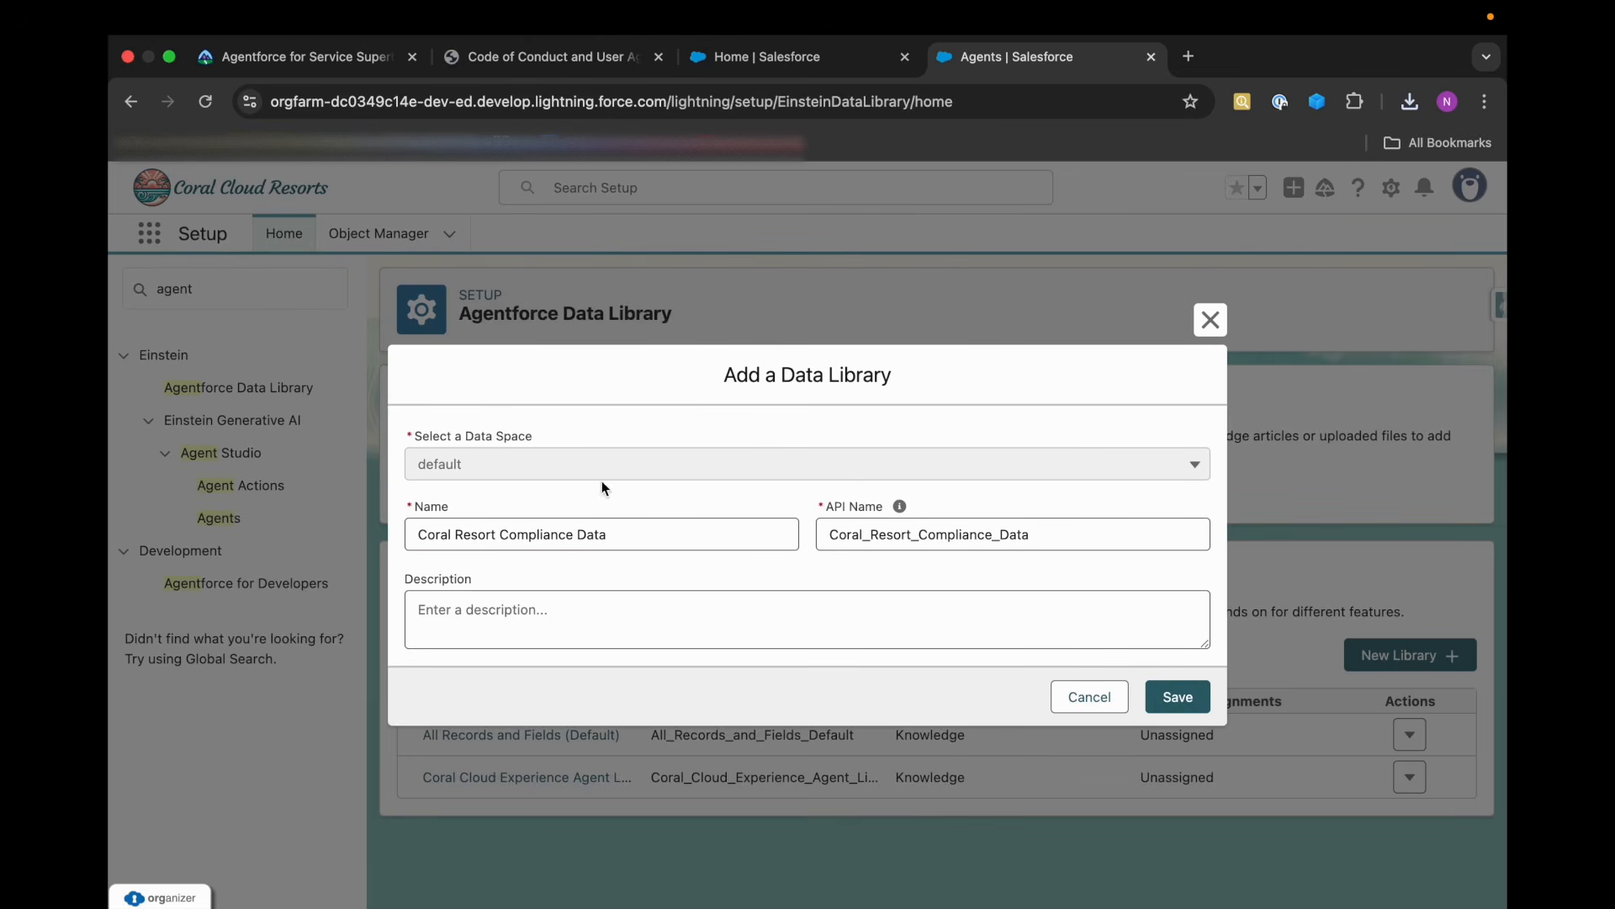
{"action": "left_click", "coordinate": [1178, 697]}
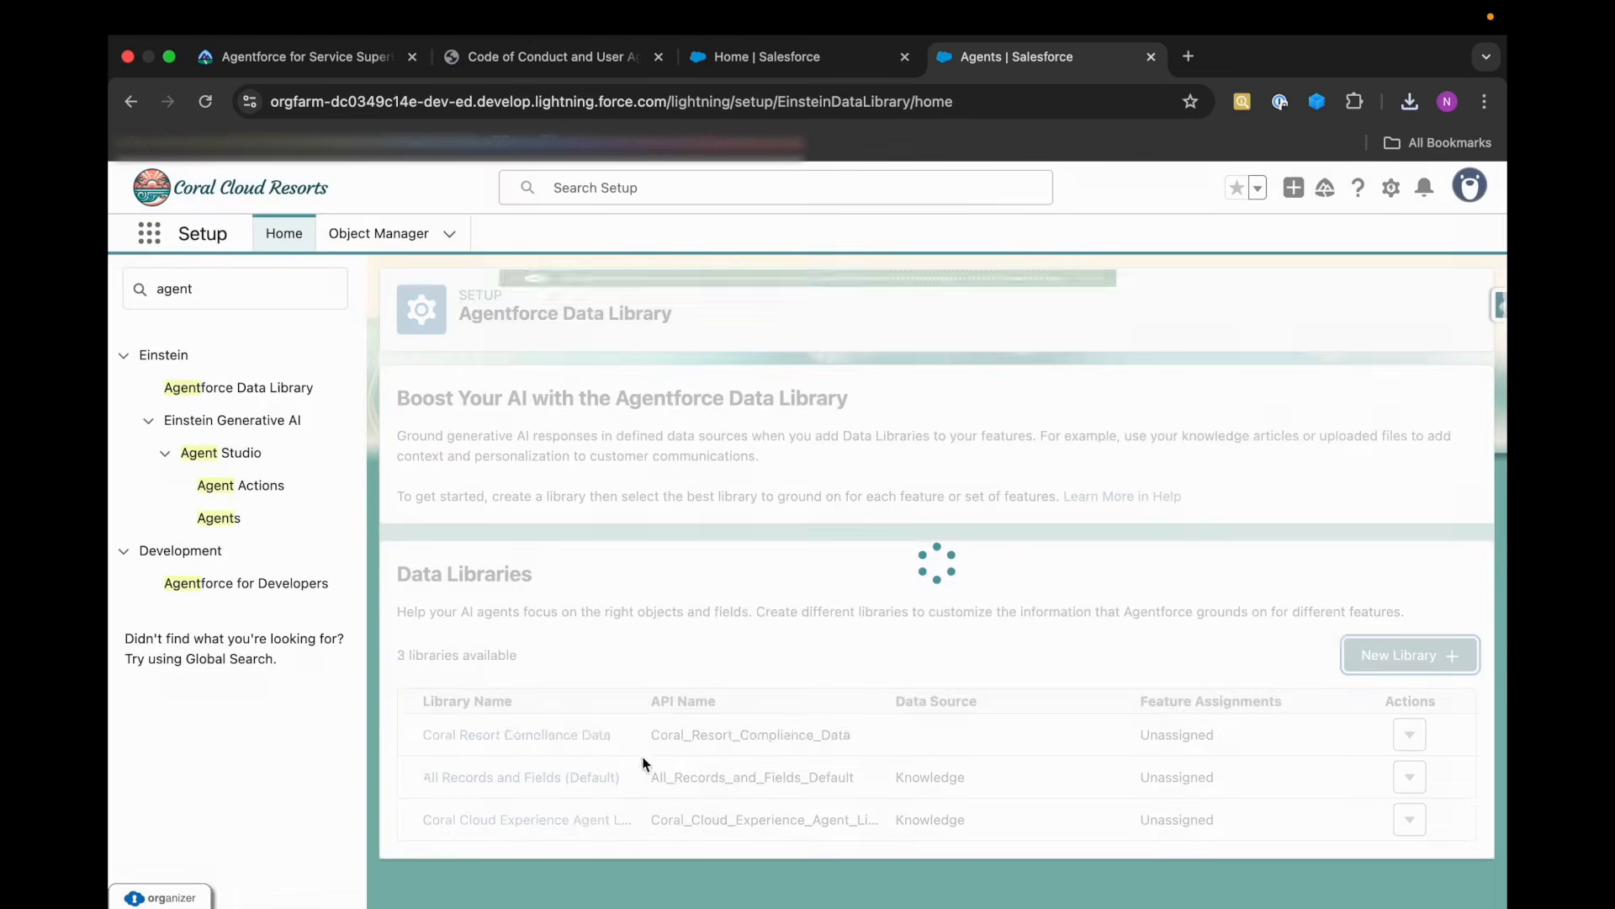
Upload CC_User_Agreement.pdf from Downloads as a file source for the Coral Resort Compliance Data library.
{"action": "scroll", "coordinate": [505, 803], "scroll_direction": "down", "scroll_amount": 2}
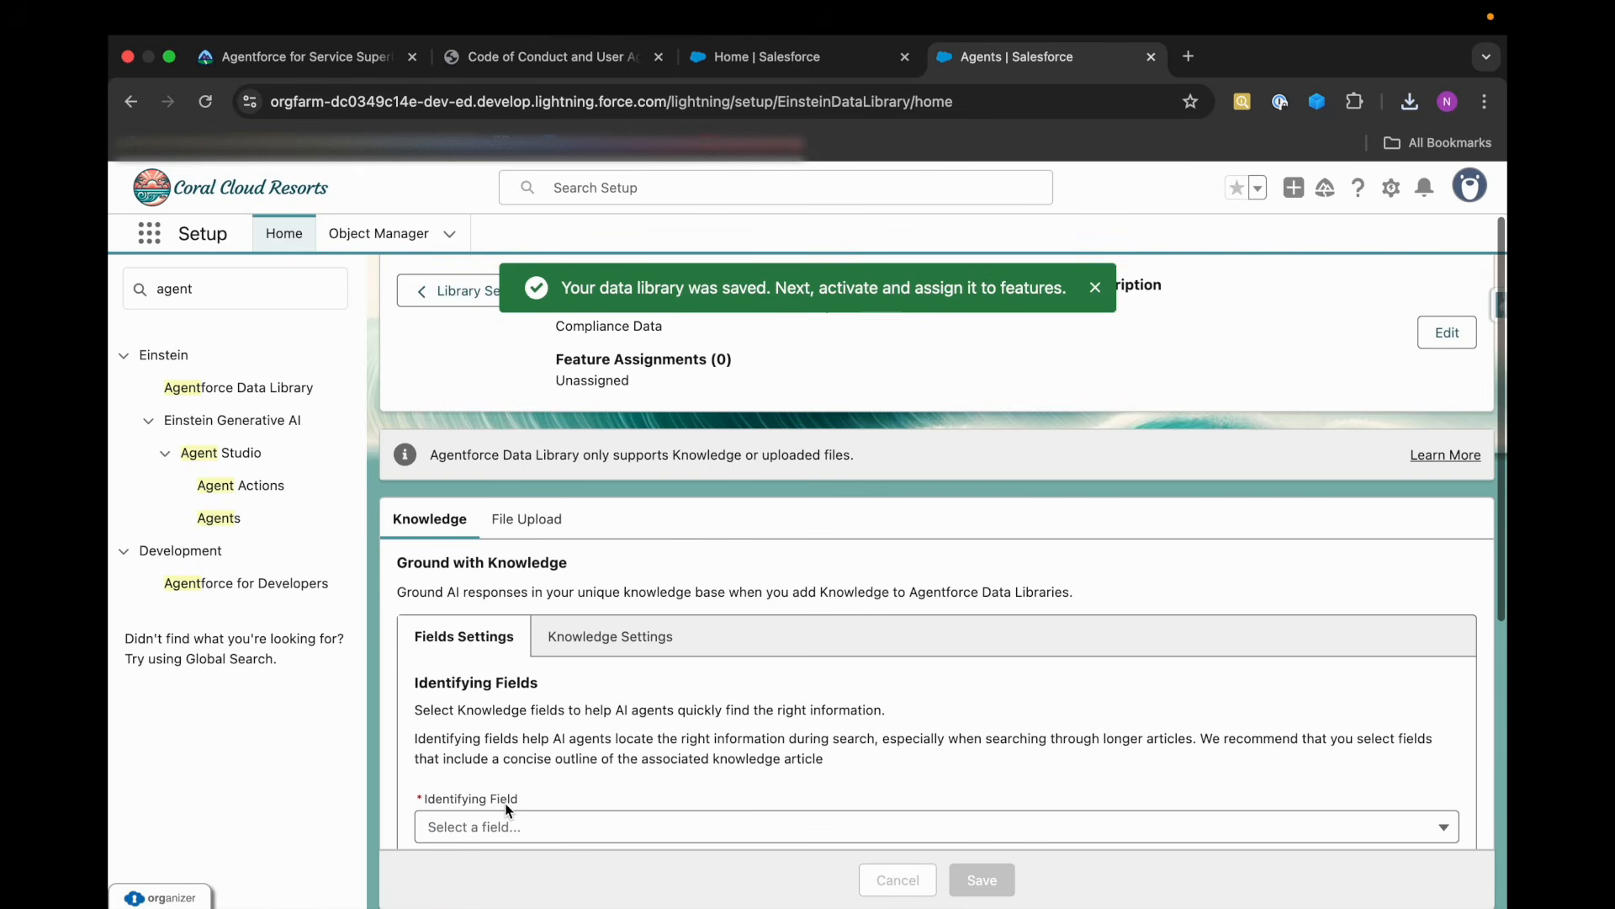
{"action": "scroll", "coordinate": [541, 707], "scroll_direction": "down", "scroll_amount": 2}
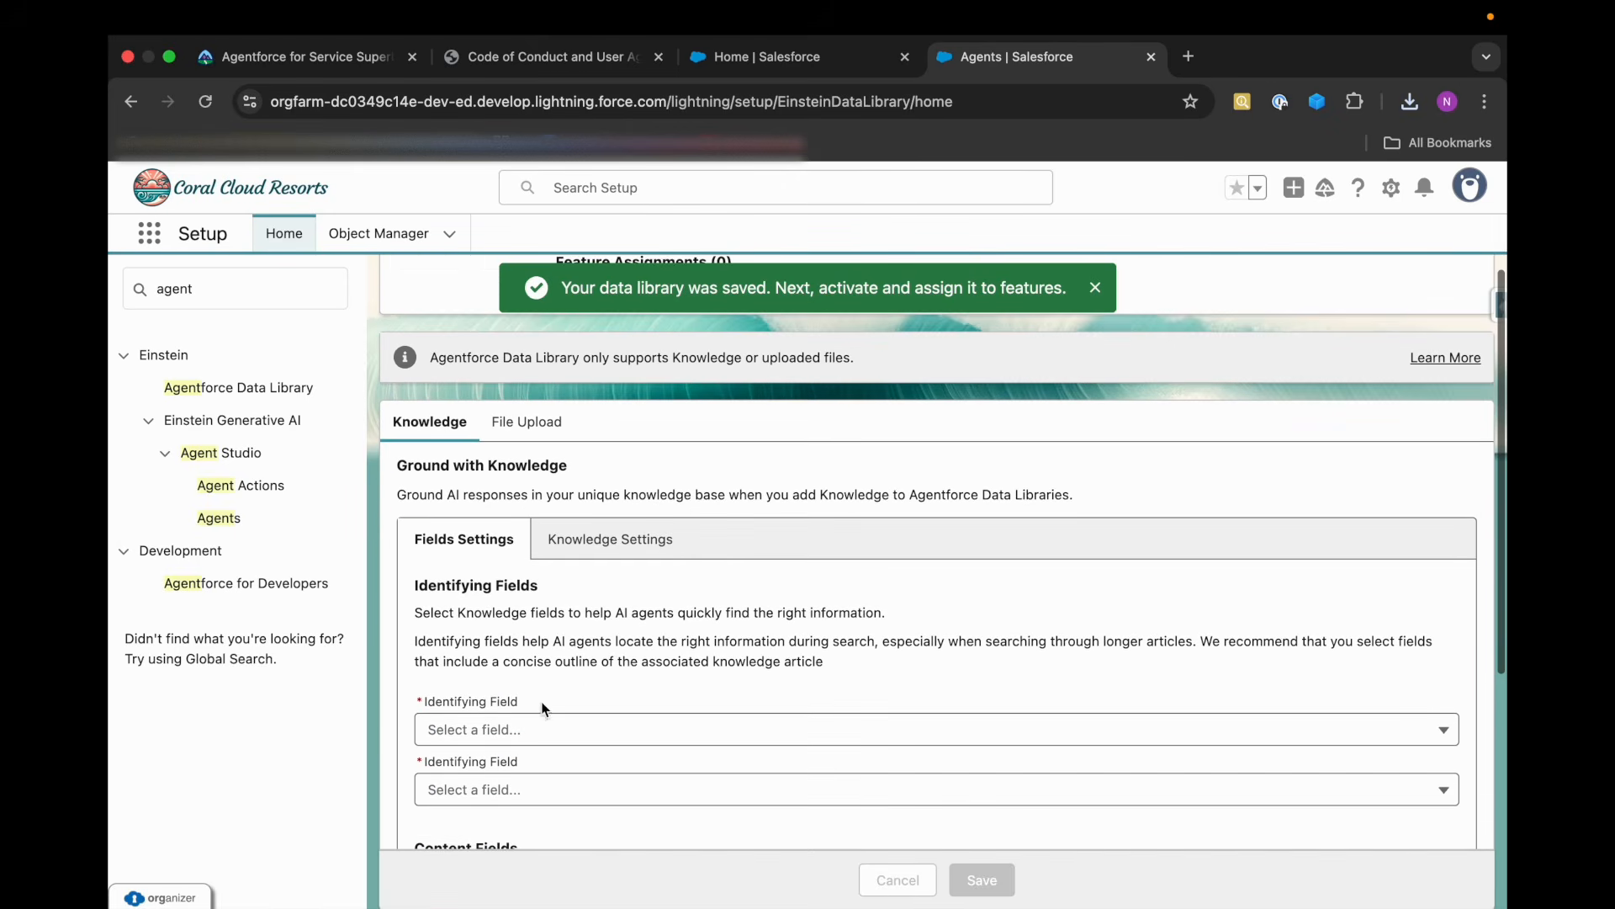
{"action": "scroll", "coordinate": [471, 656], "scroll_direction": "up", "scroll_amount": 3}
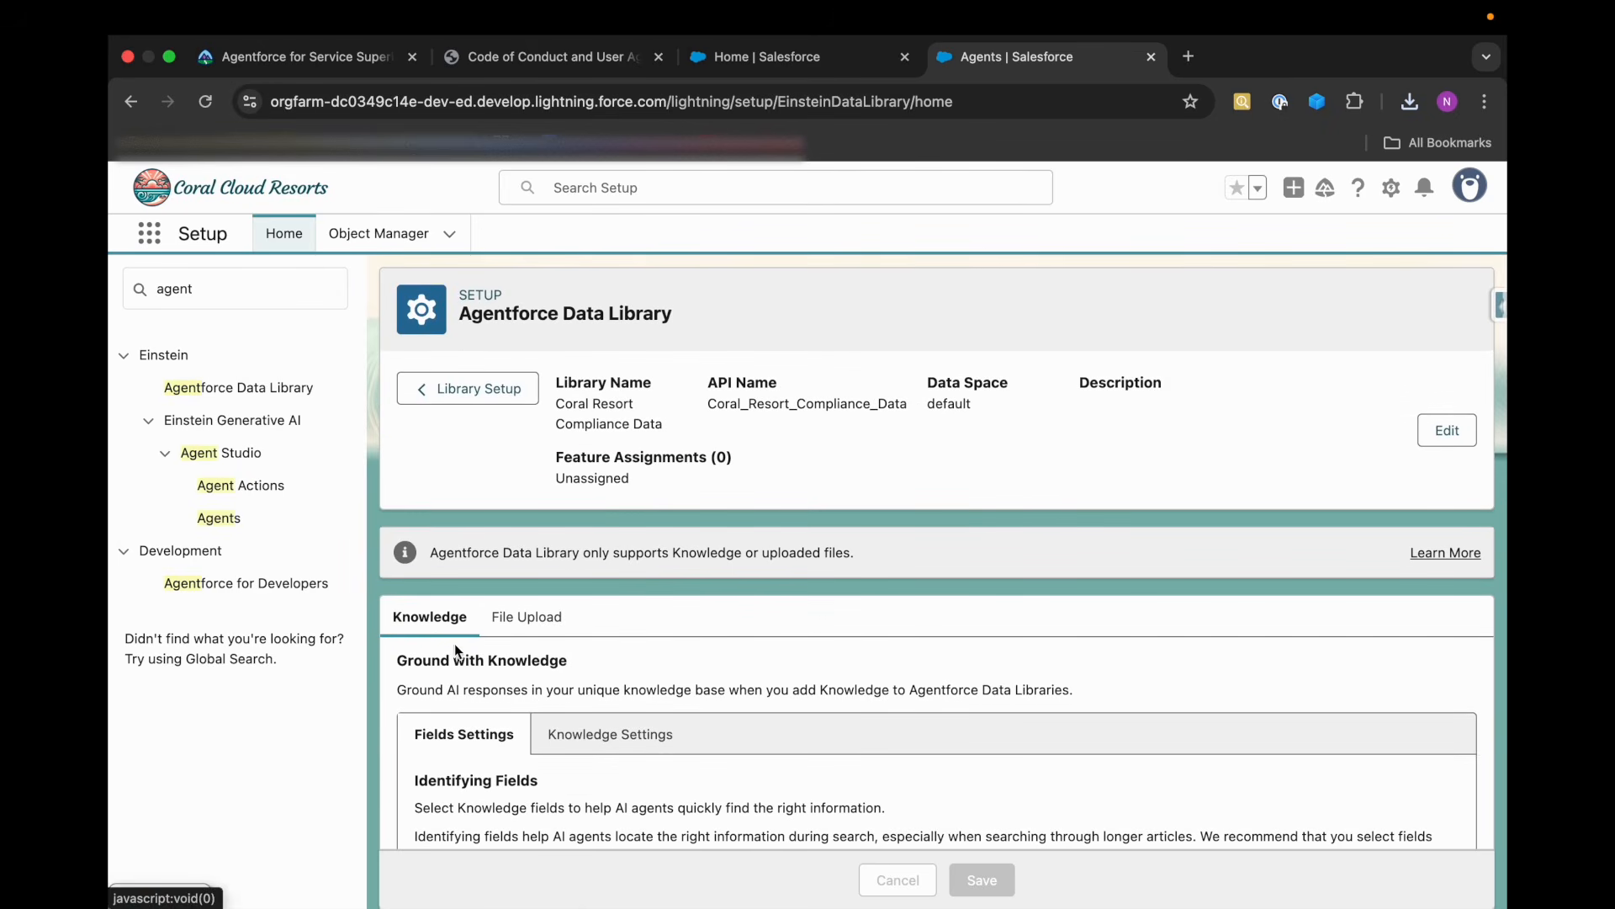
{"action": "scroll", "coordinate": [456, 637], "scroll_direction": "down", "scroll_amount": 2}
{"action": "left_click", "coordinate": [535, 486]}
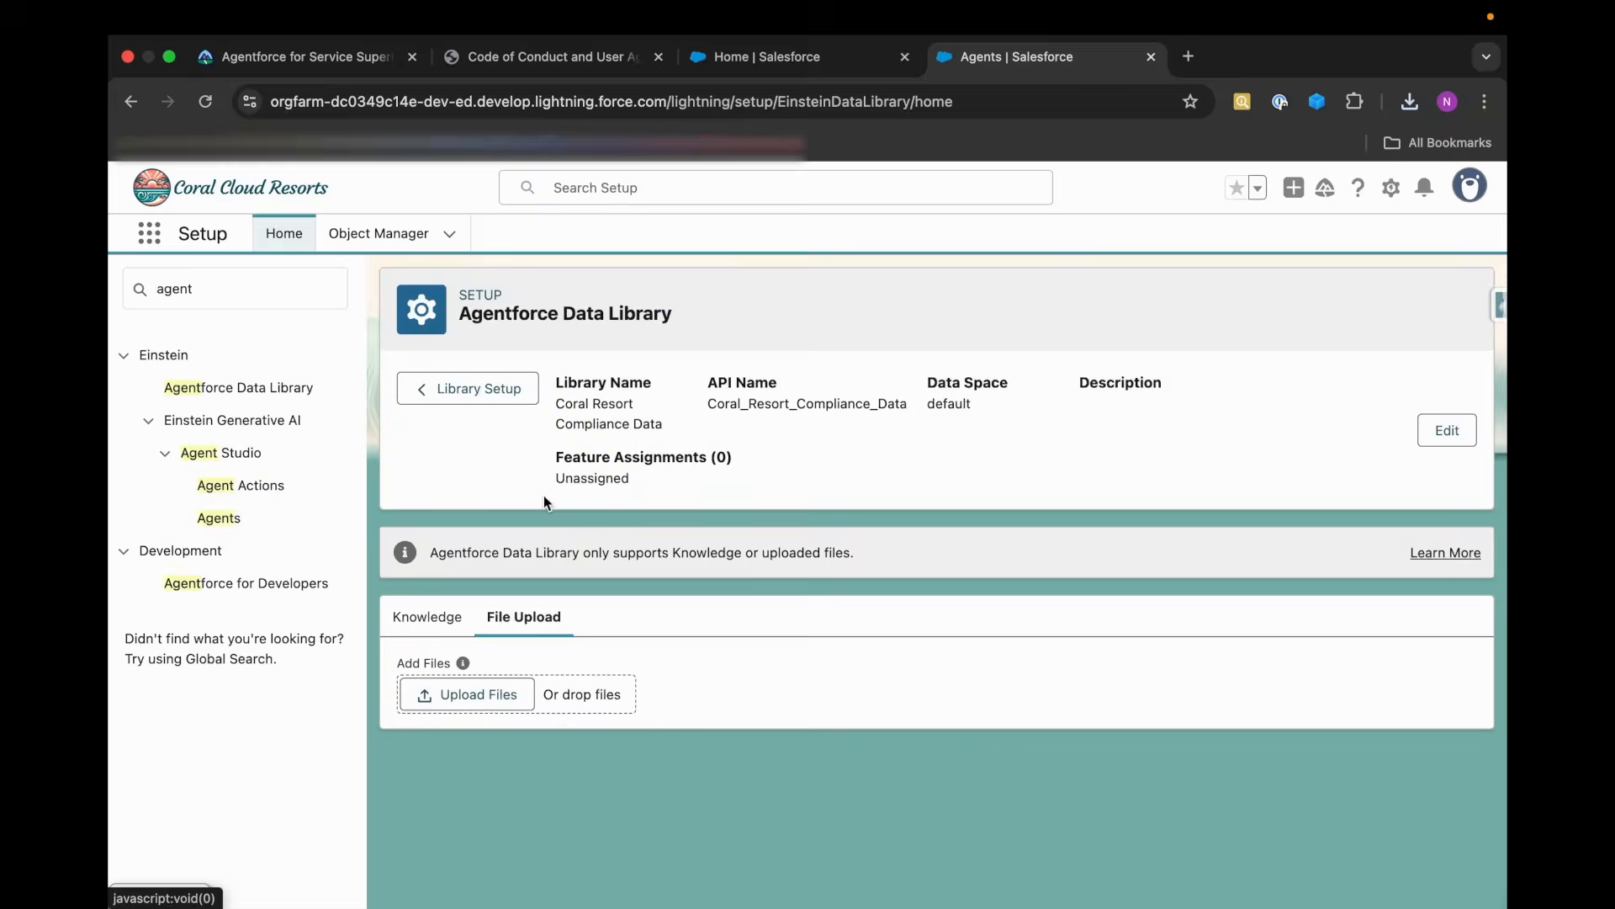
{"action": "left_click", "coordinate": [477, 693]}
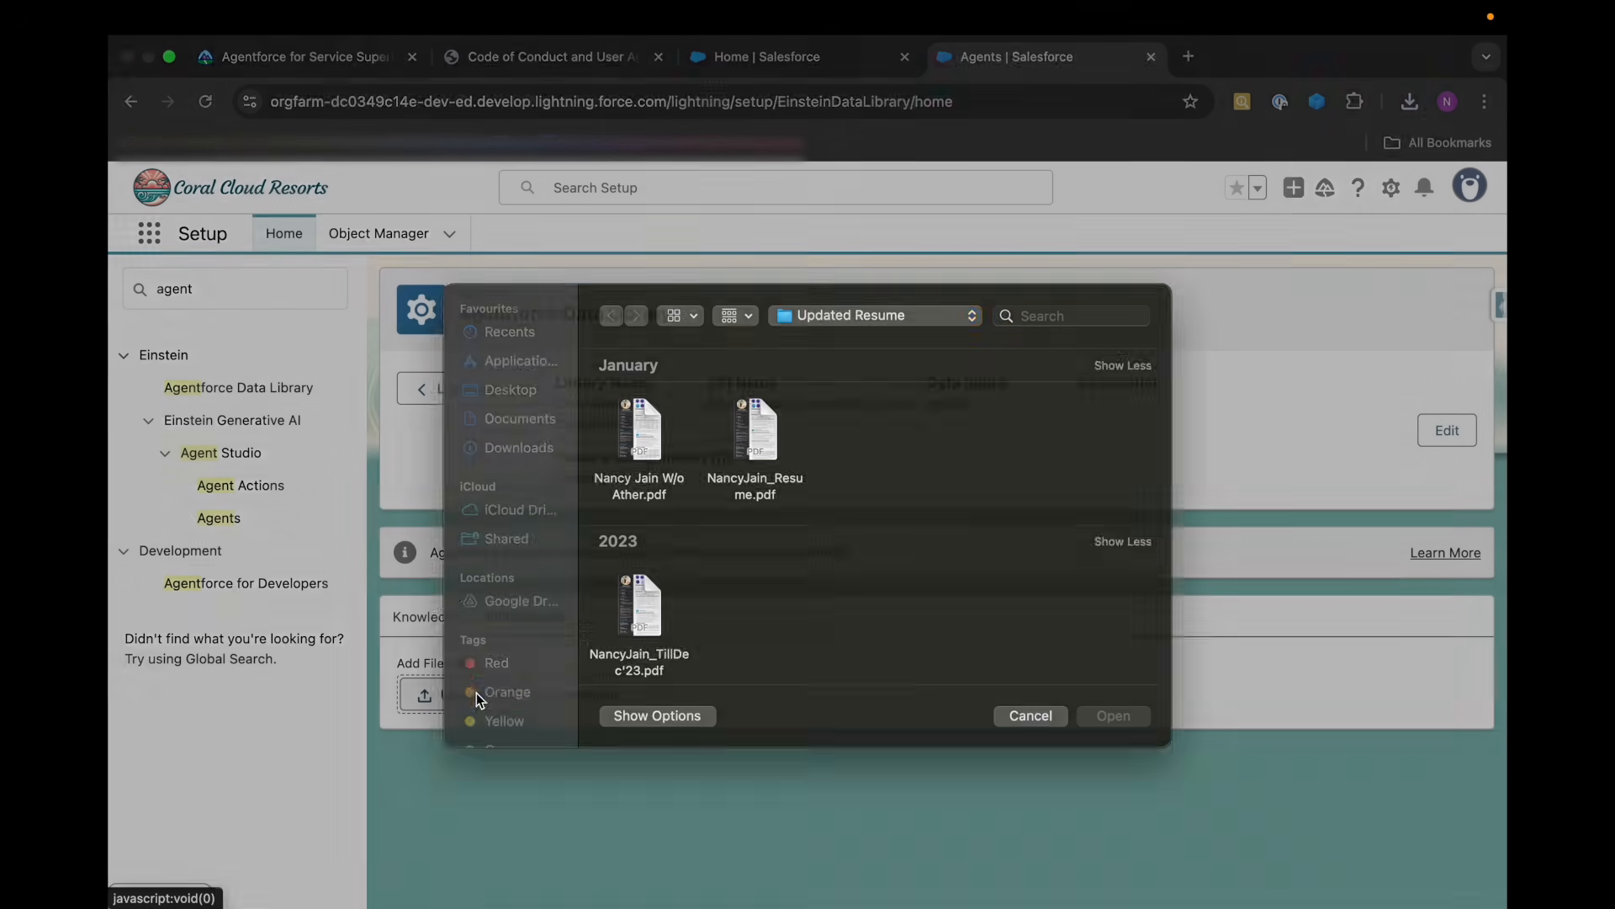
{"action": "left_click", "coordinate": [508, 468]}
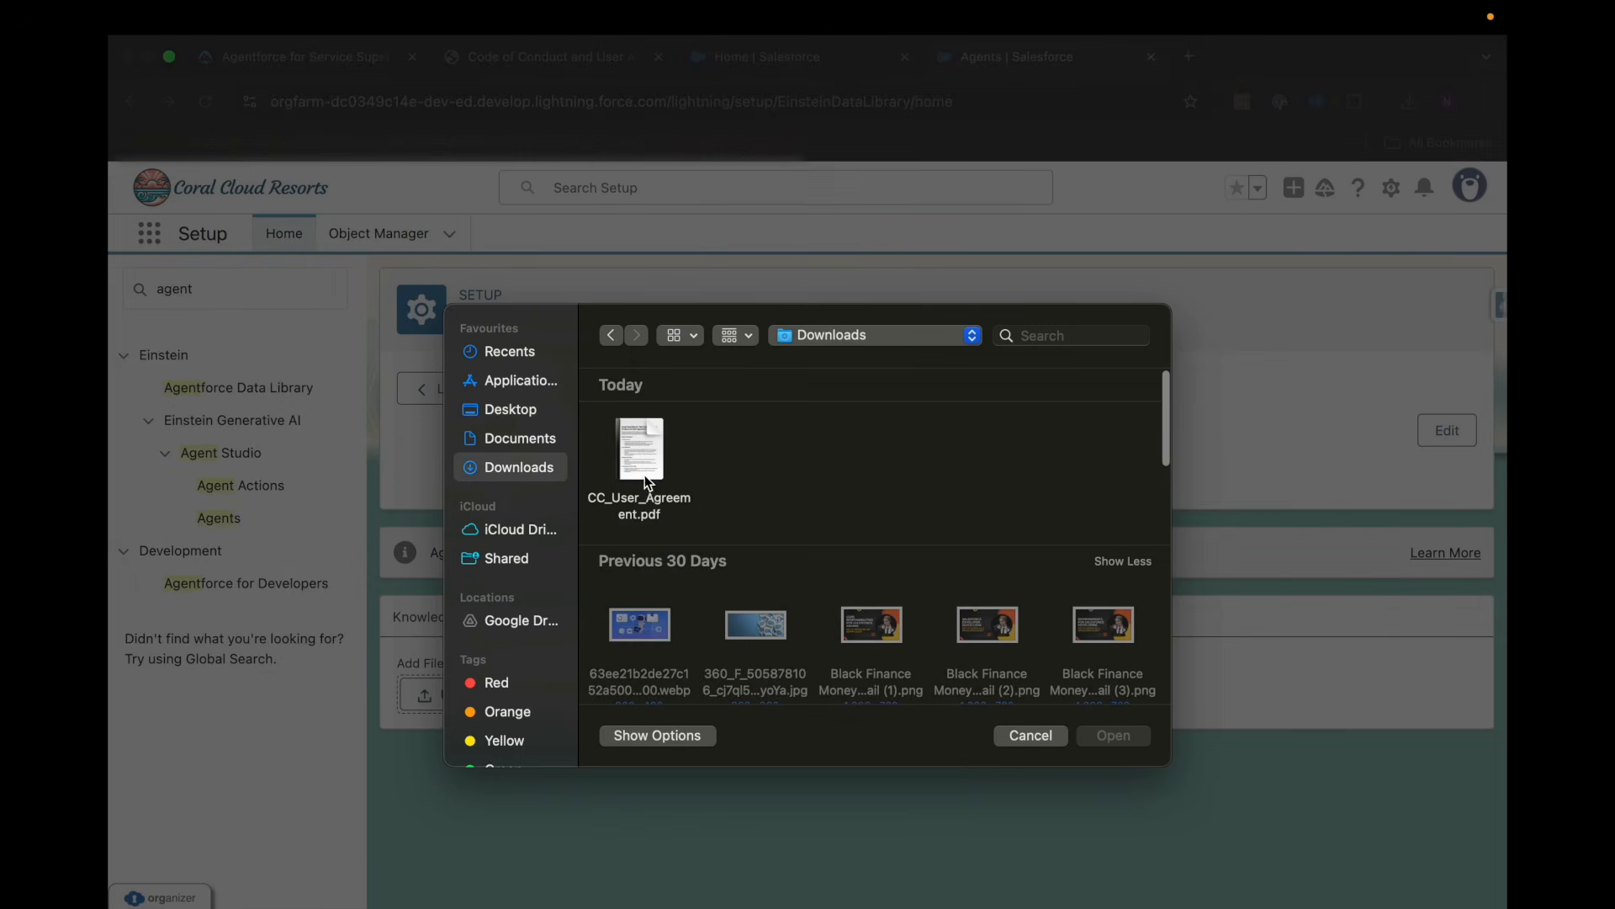
{"action": "left_click", "coordinate": [677, 503]}
{"action": "left_click", "coordinate": [1097, 730]}
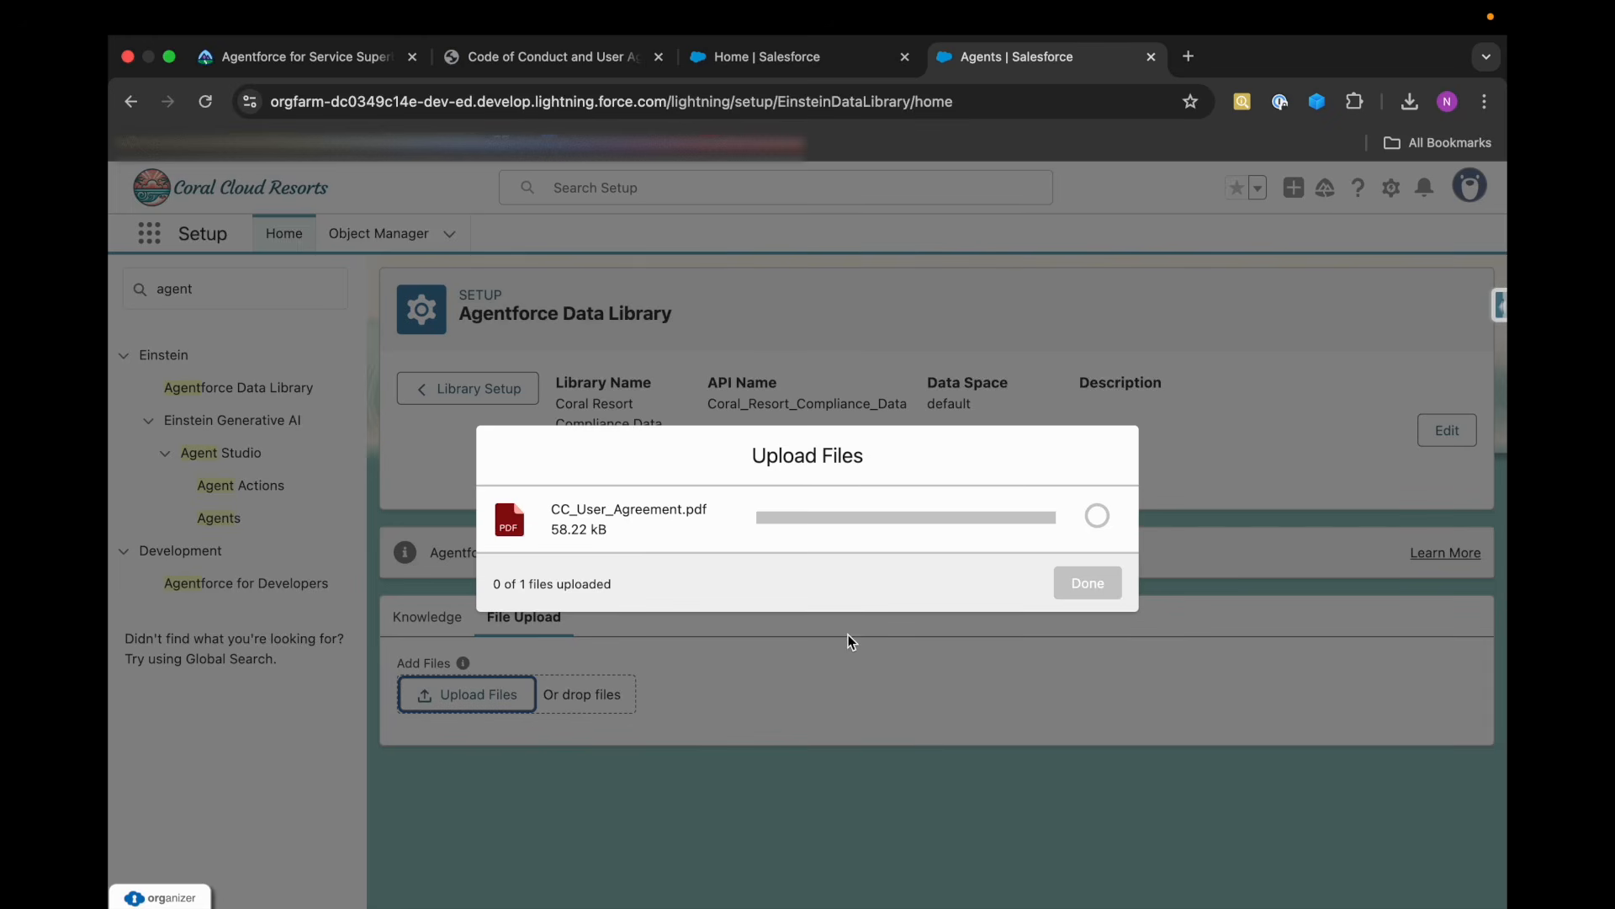
{"action": "left_click", "coordinate": [831, 567]}
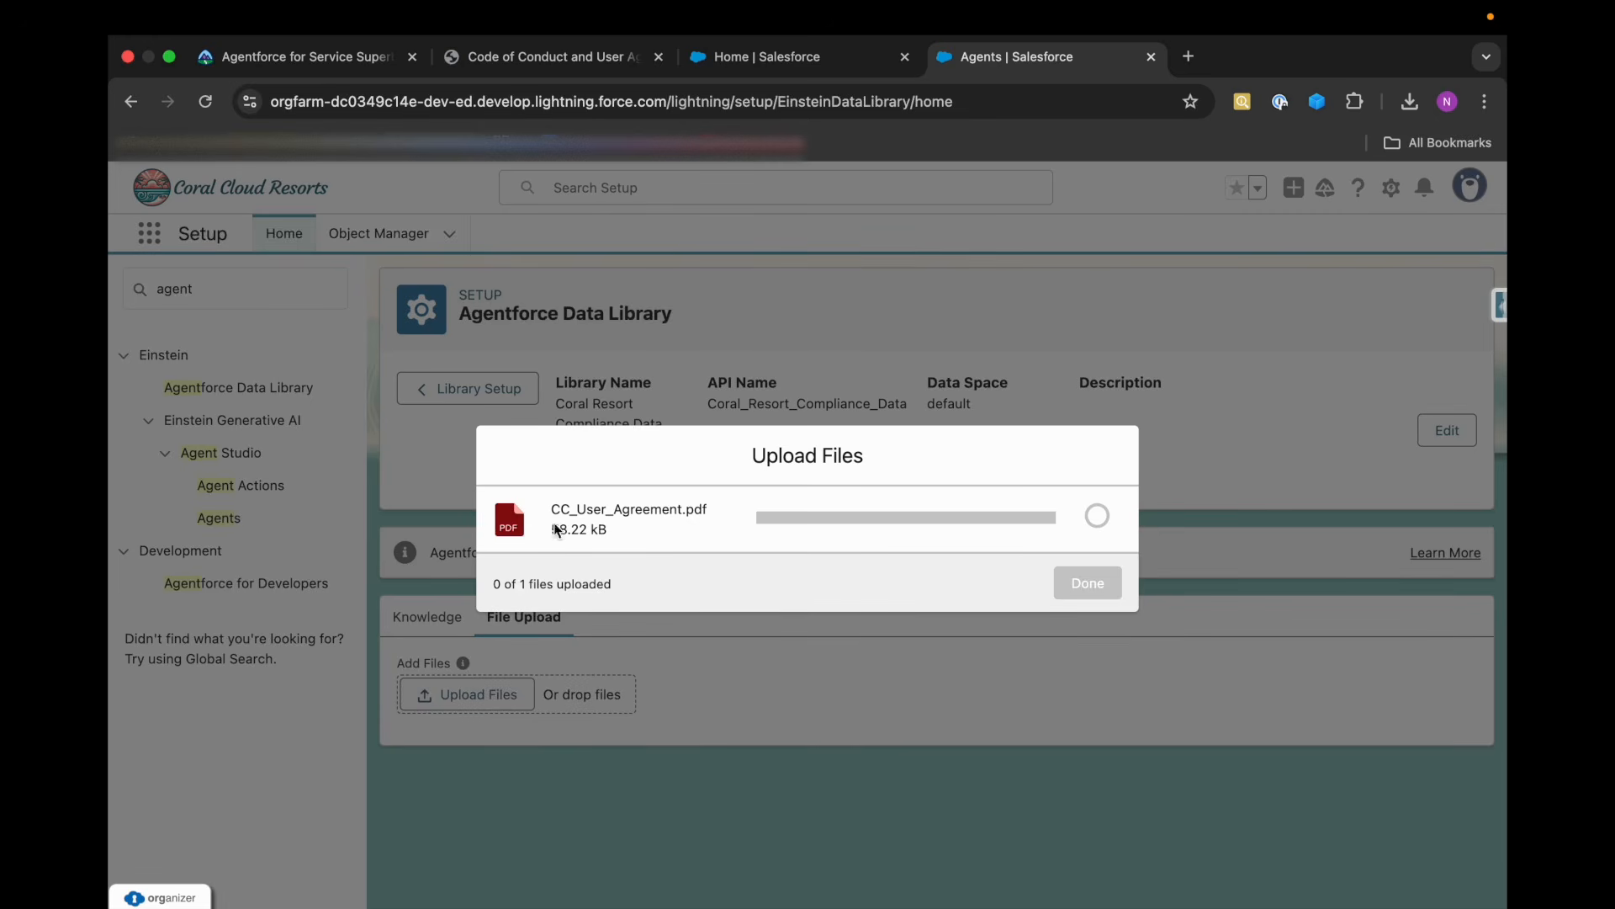
Reread Trailhead's Code of Conduct file instructions, and finish the CC_User_Agreement.pdf upload in the org.
{"action": "left_click", "coordinate": [324, 59]}
{"action": "scroll", "coordinate": [556, 532], "scroll_direction": "down", "scroll_amount": 1}
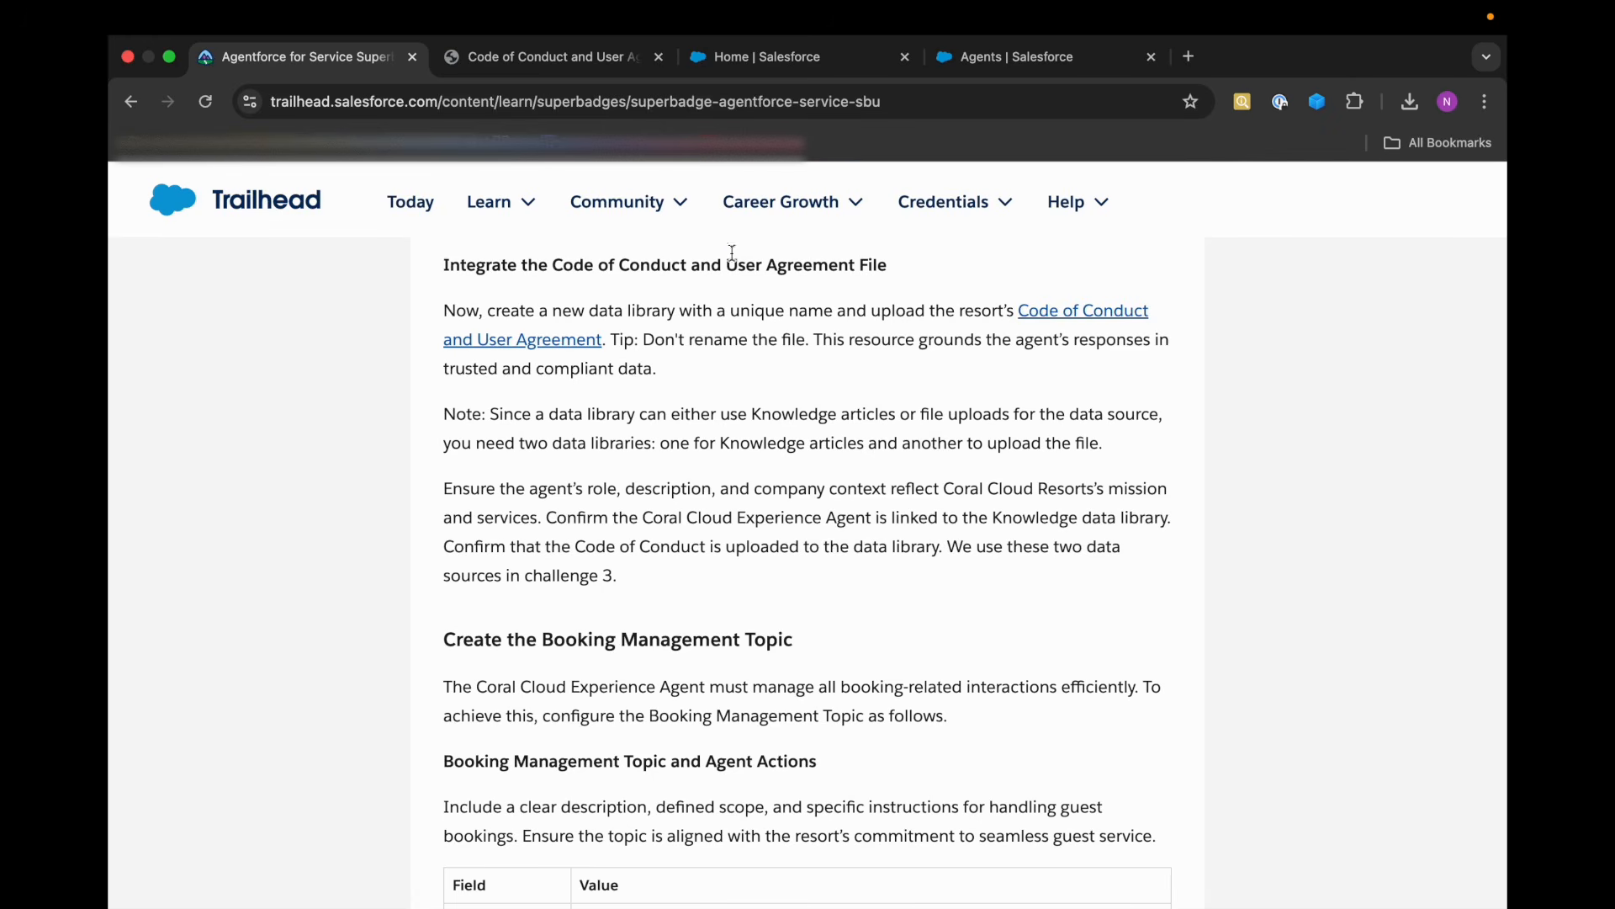
{"action": "left_click", "coordinate": [966, 74]}
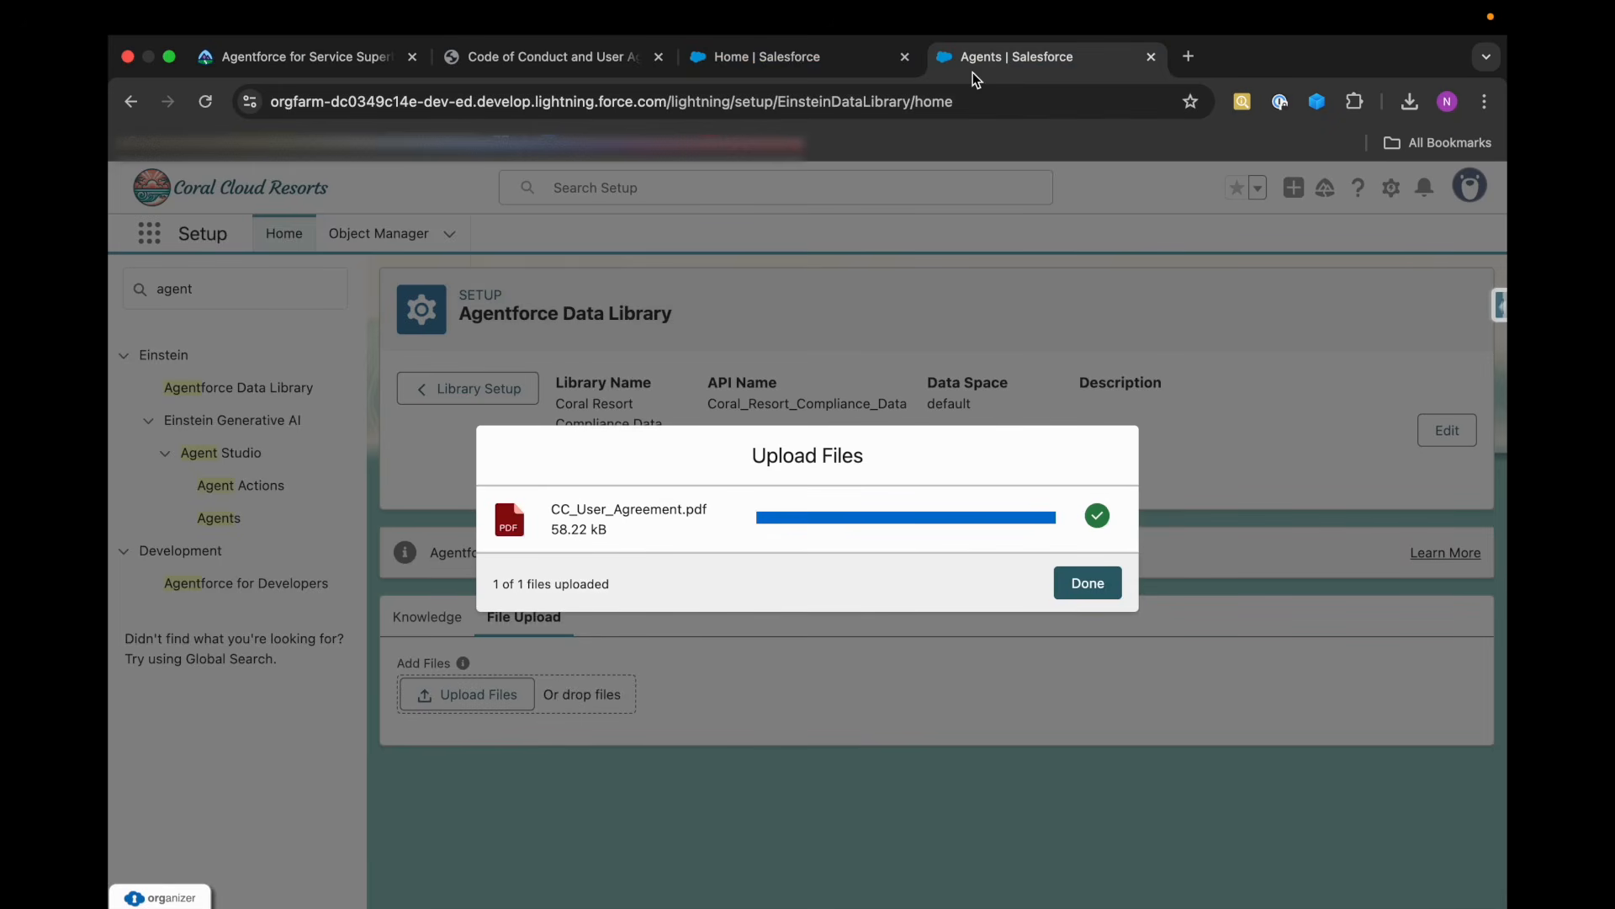
{"action": "left_click", "coordinate": [1087, 583]}
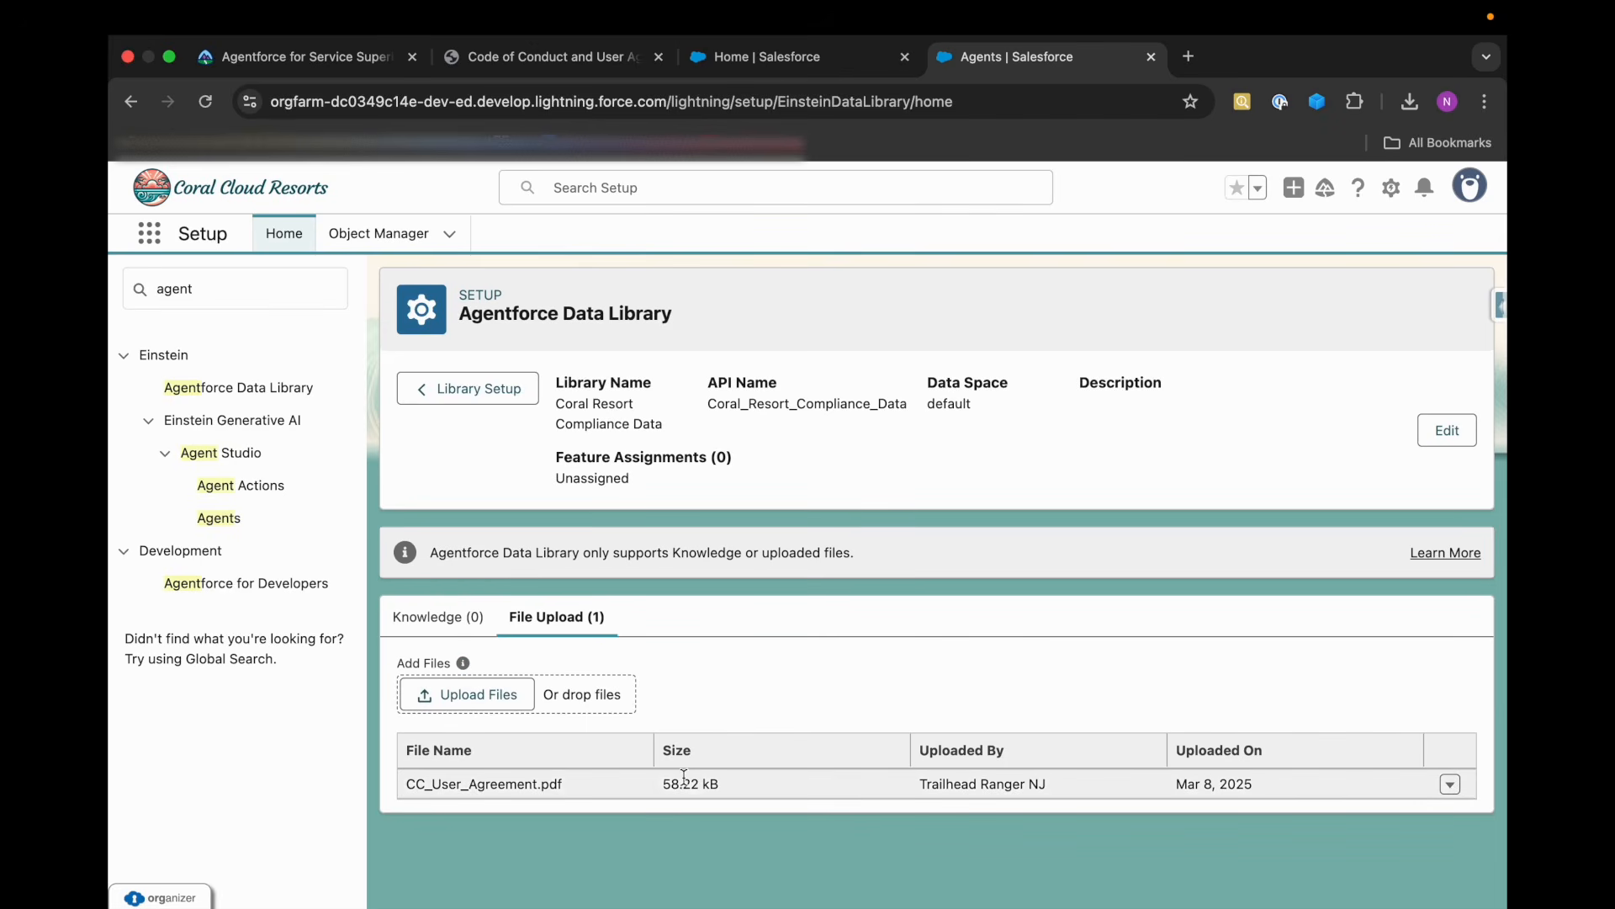
{"action": "left_click", "coordinate": [404, 782]}
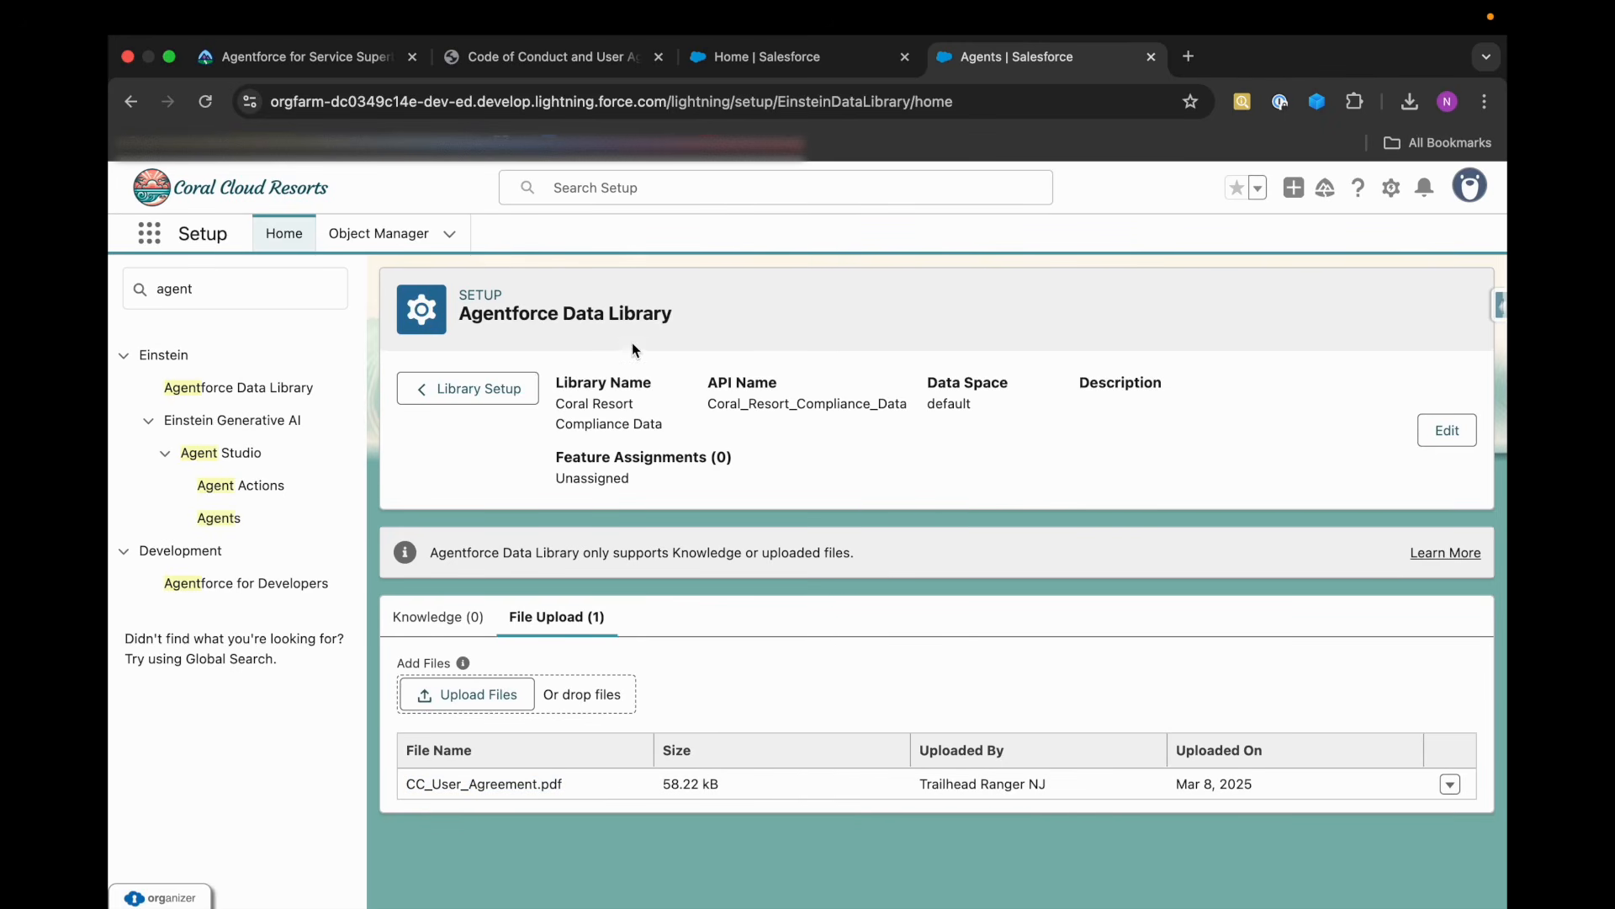
Open the Coral Cloud Experience Agent in Agent Builder, dismiss the customization tour, and show the agent's Knowledge settings.
{"action": "left_click", "coordinate": [226, 522]}
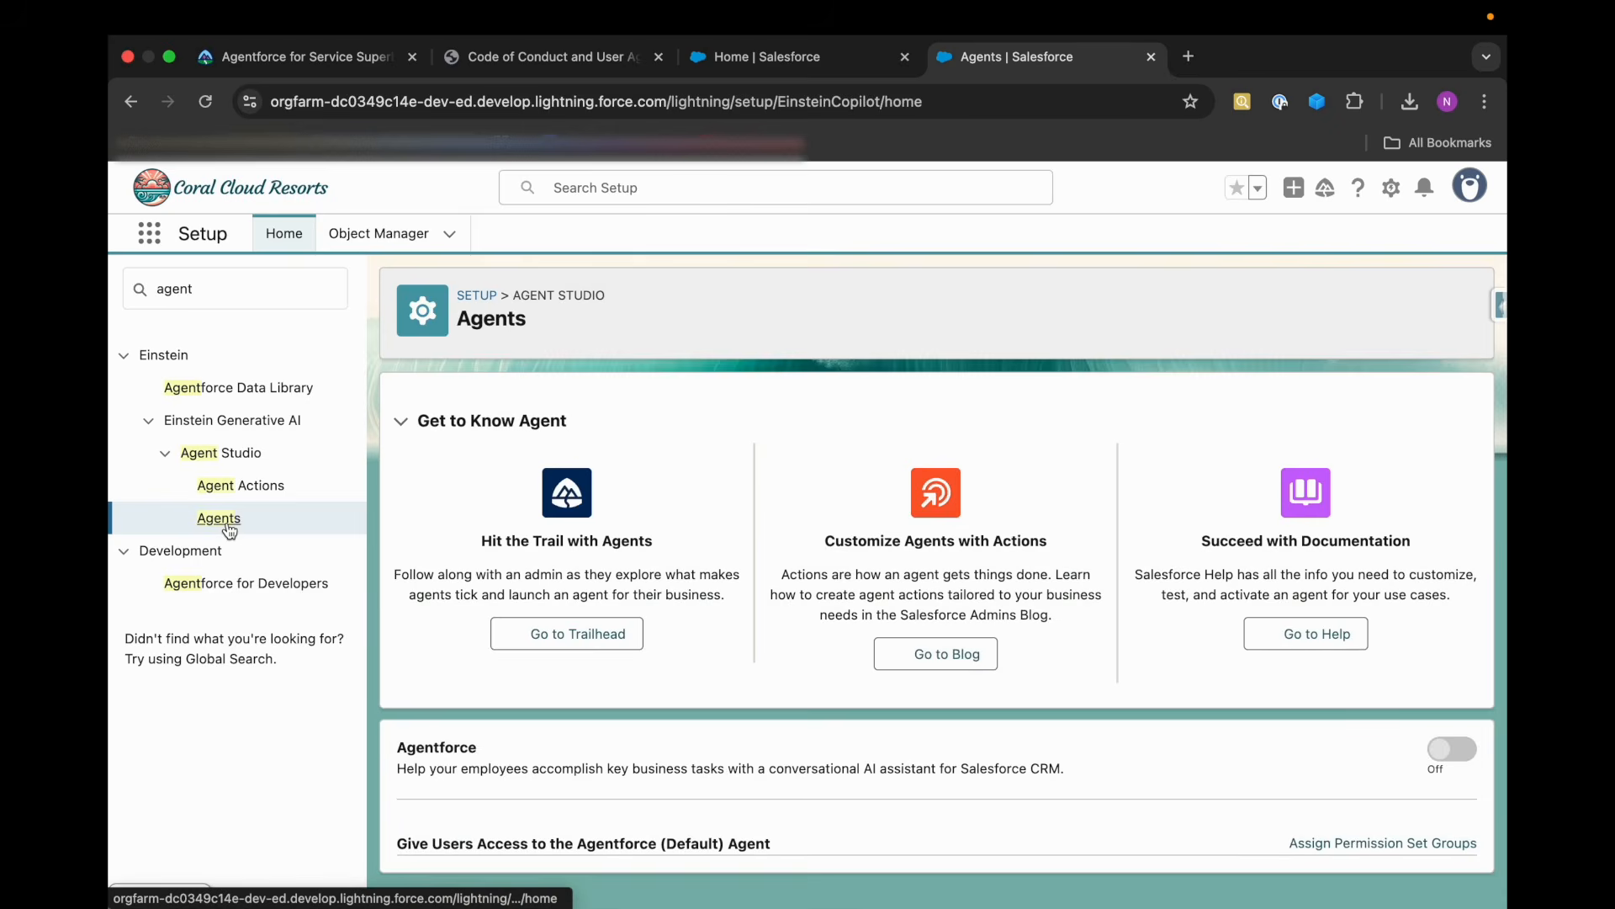
{"action": "scroll", "coordinate": [623, 770], "scroll_direction": "down", "scroll_amount": 3}
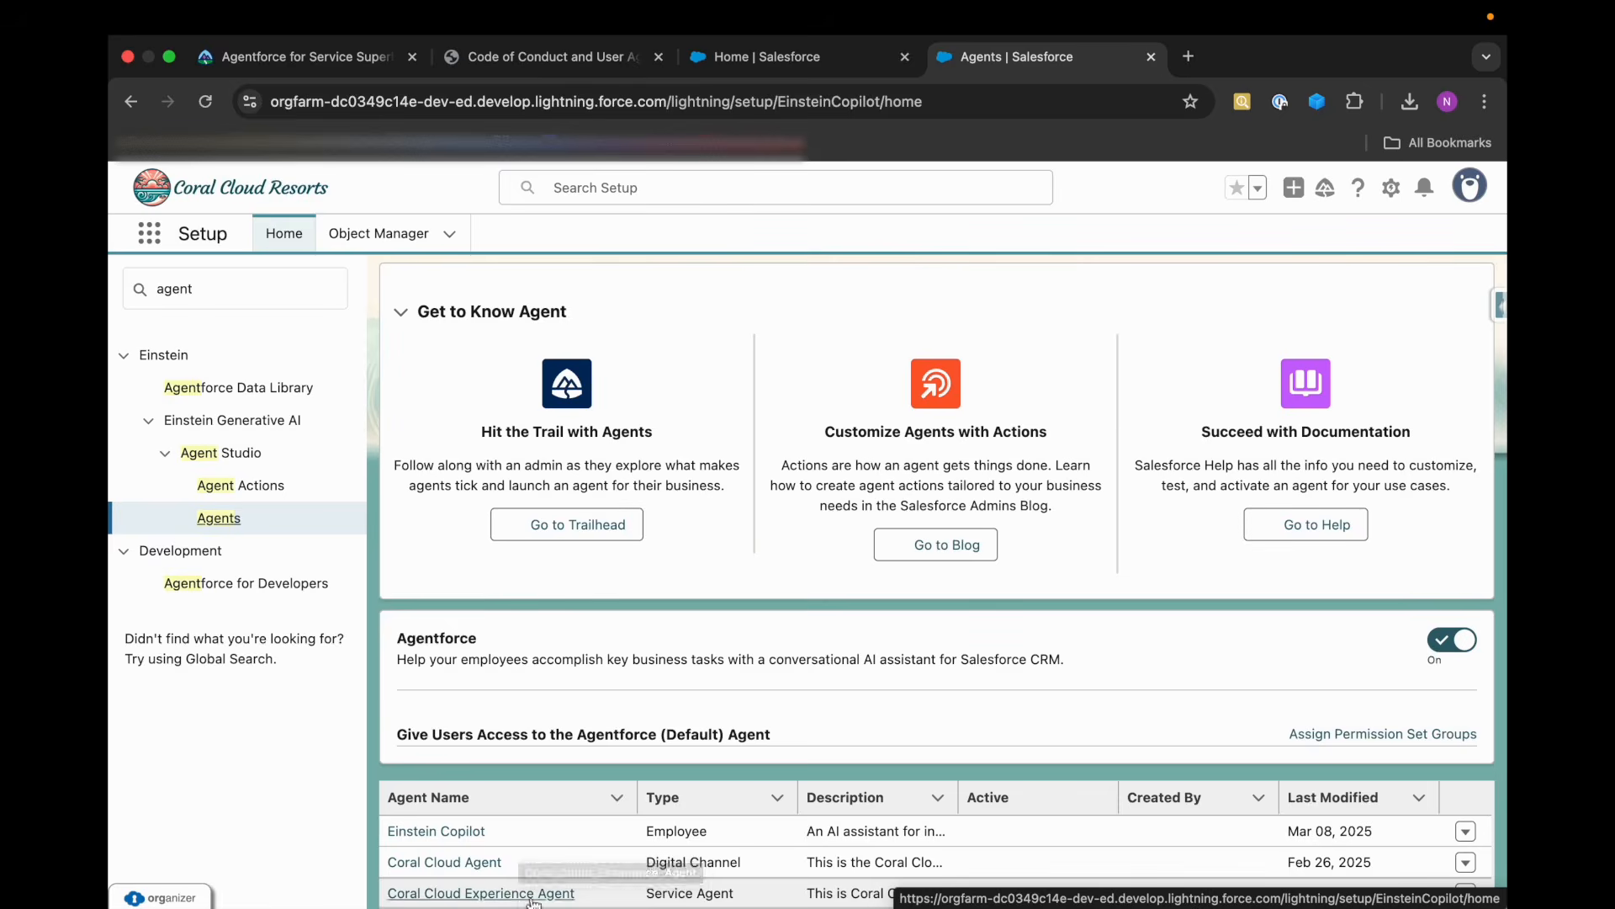
{"action": "left_click", "coordinate": [1466, 893]}
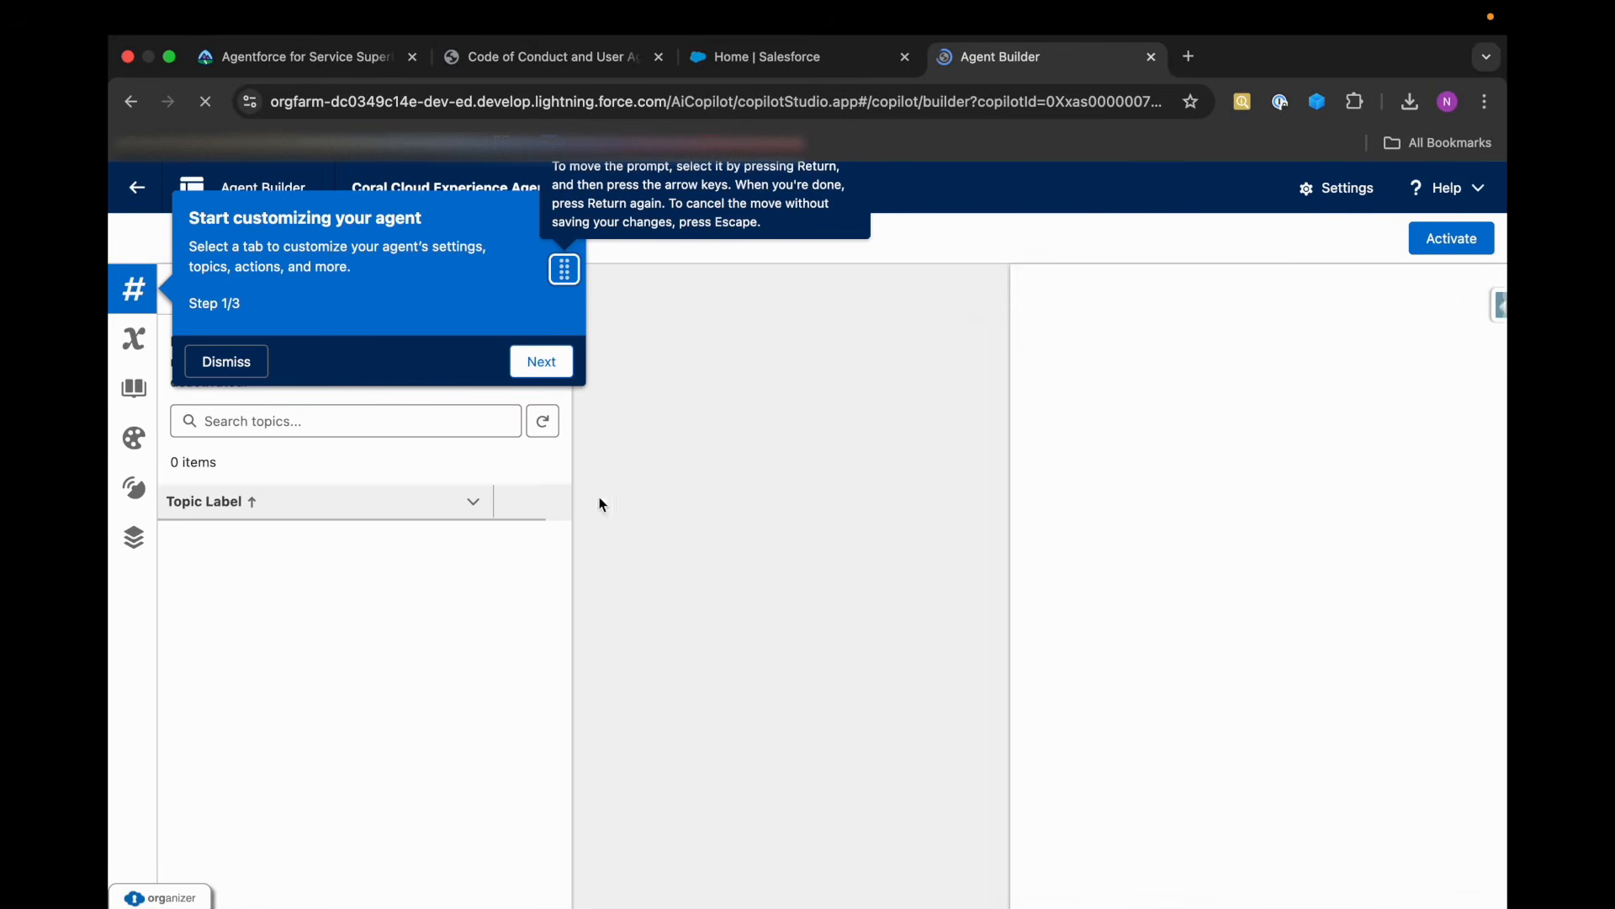
{"action": "left_click", "coordinate": [227, 361]}
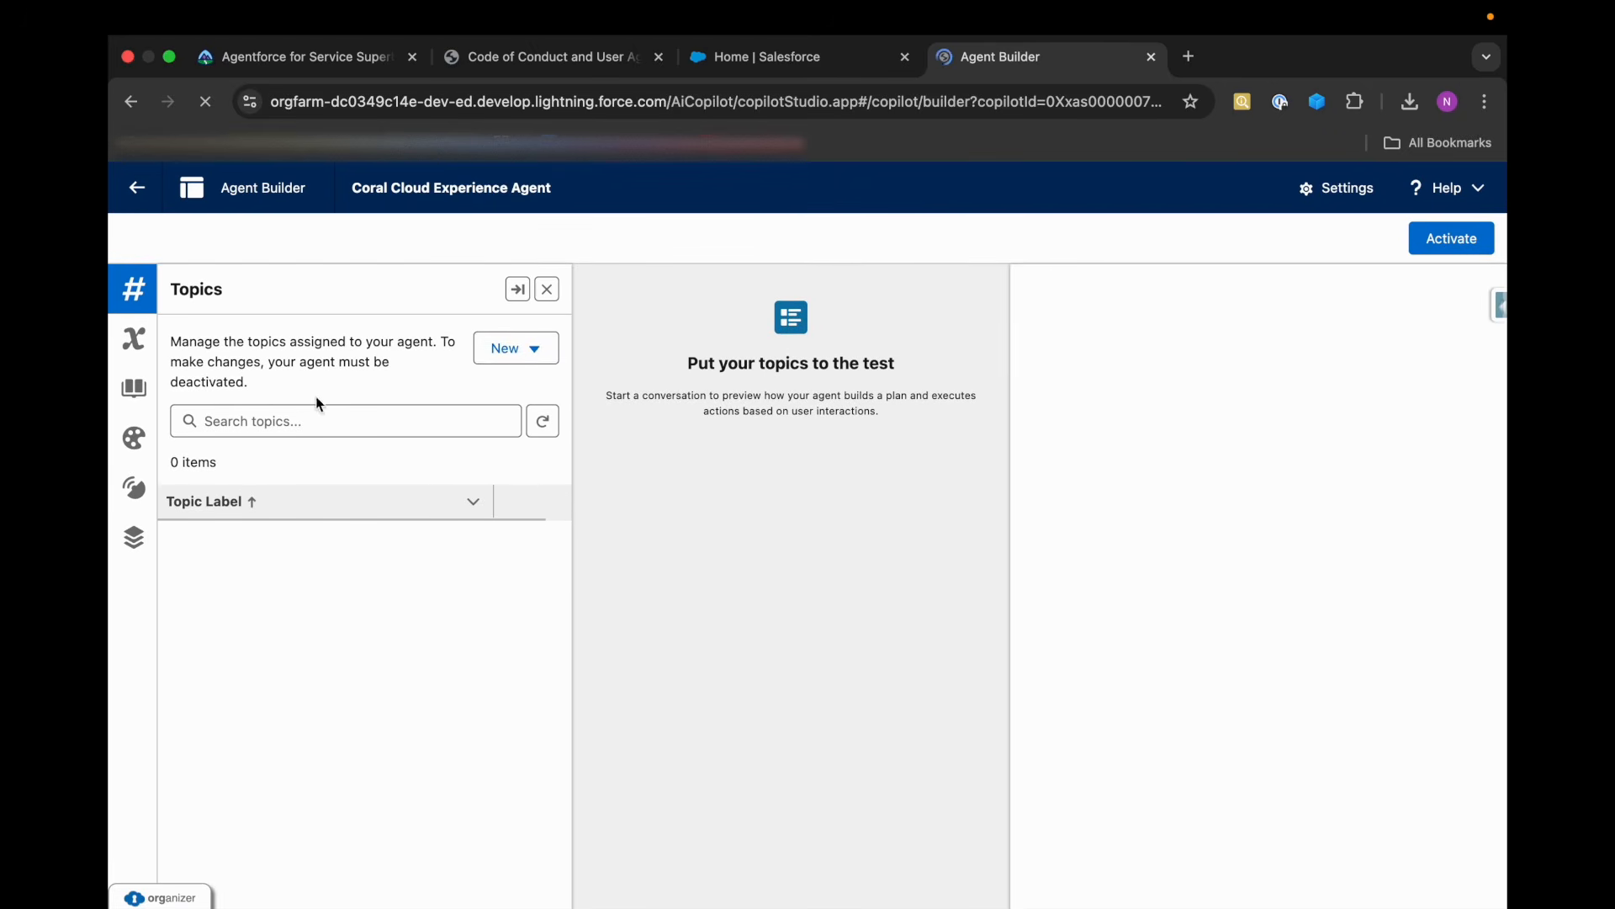
{"action": "left_click", "coordinate": [515, 360]}
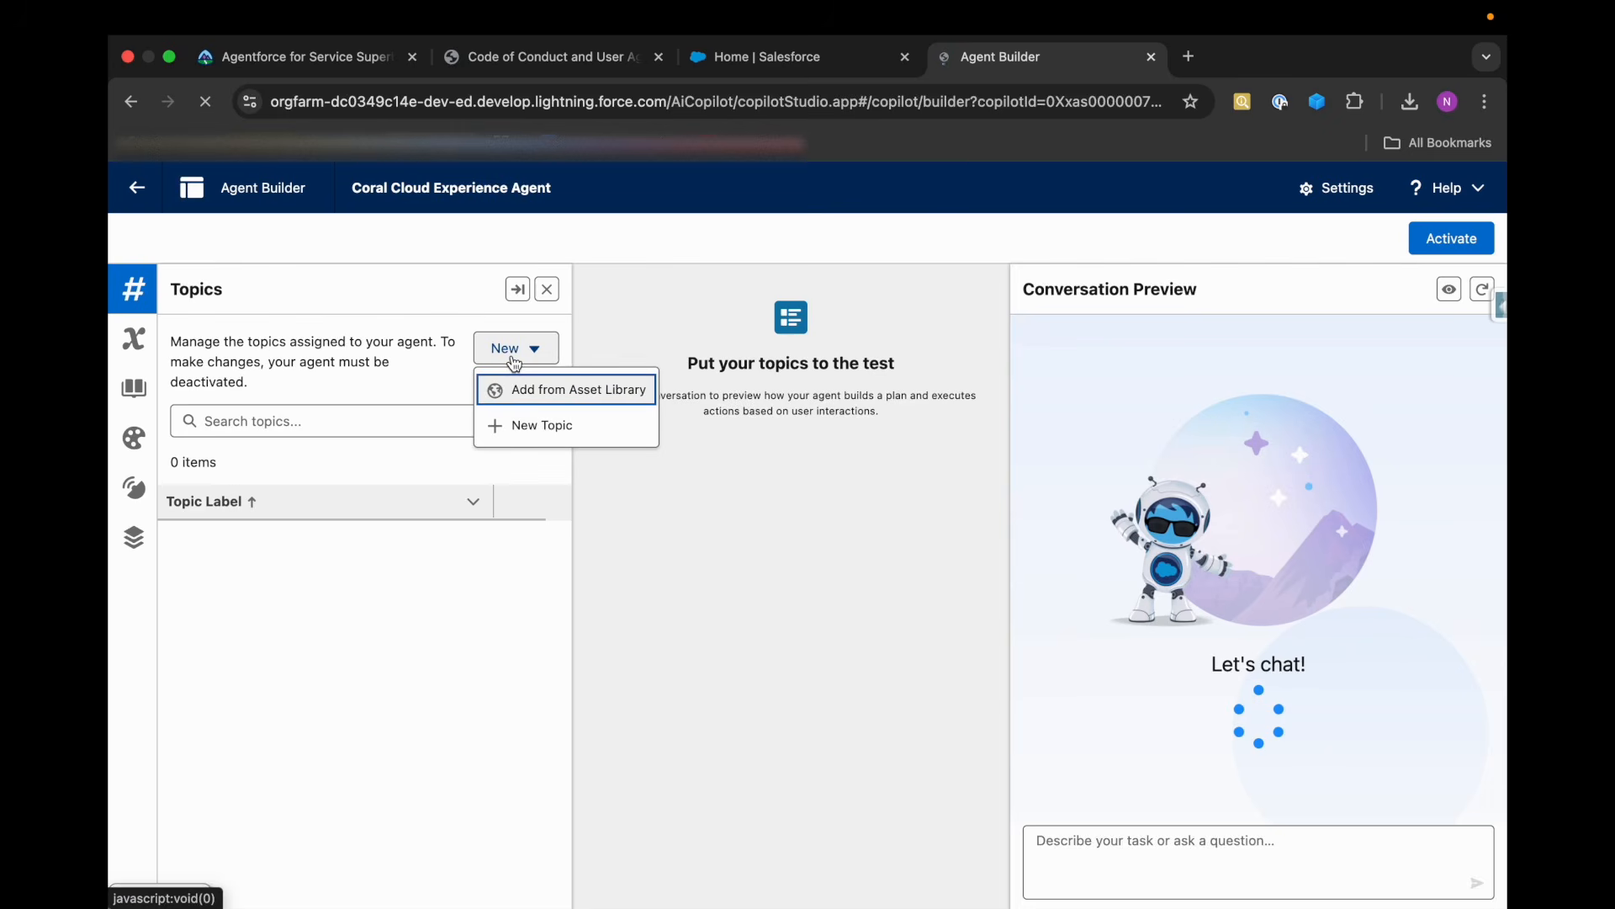
{"action": "left_click", "coordinate": [134, 338]}
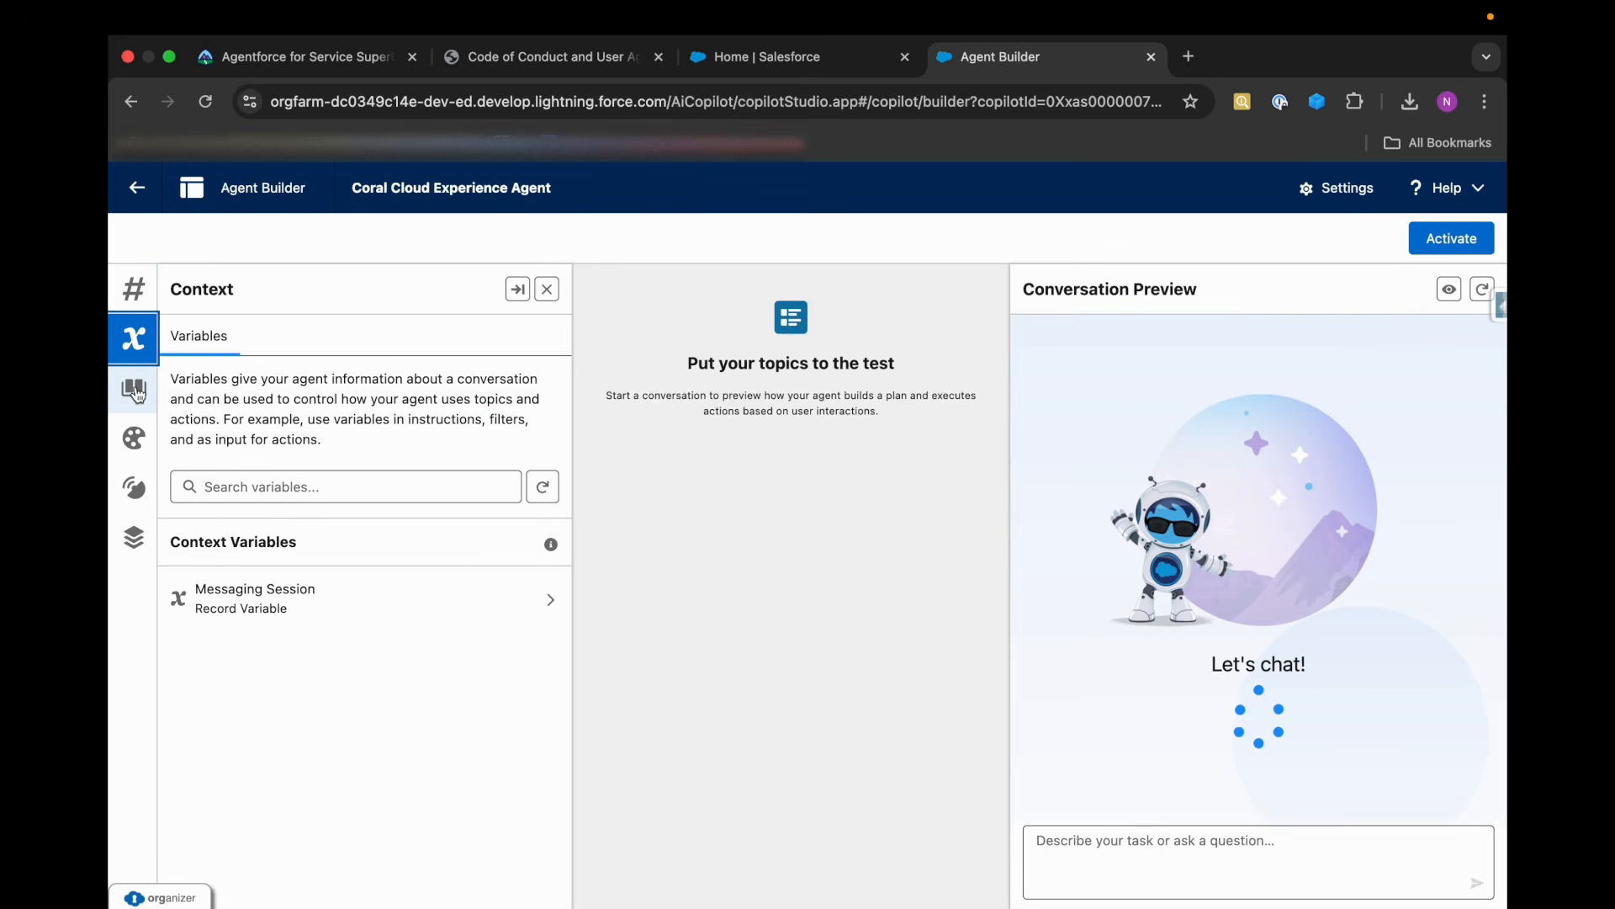
{"action": "left_click", "coordinate": [134, 392]}
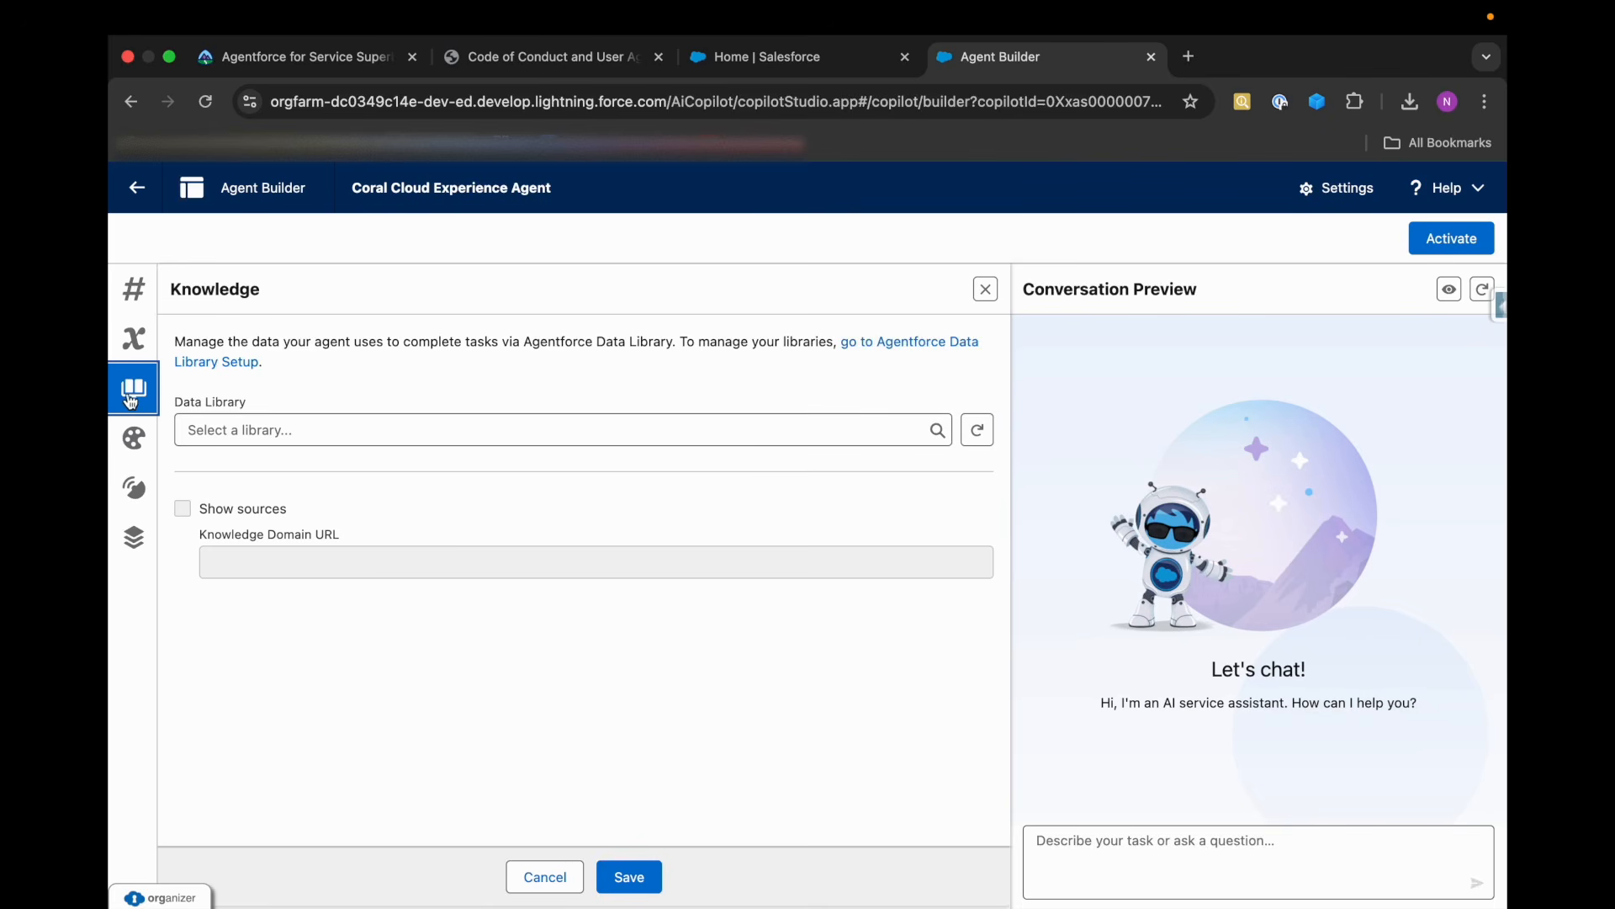
Check Trailhead's Knowledge library requirement and select Coral Cloud Experience Agent Library as the agent's data library.
{"action": "left_click", "coordinate": [223, 430]}
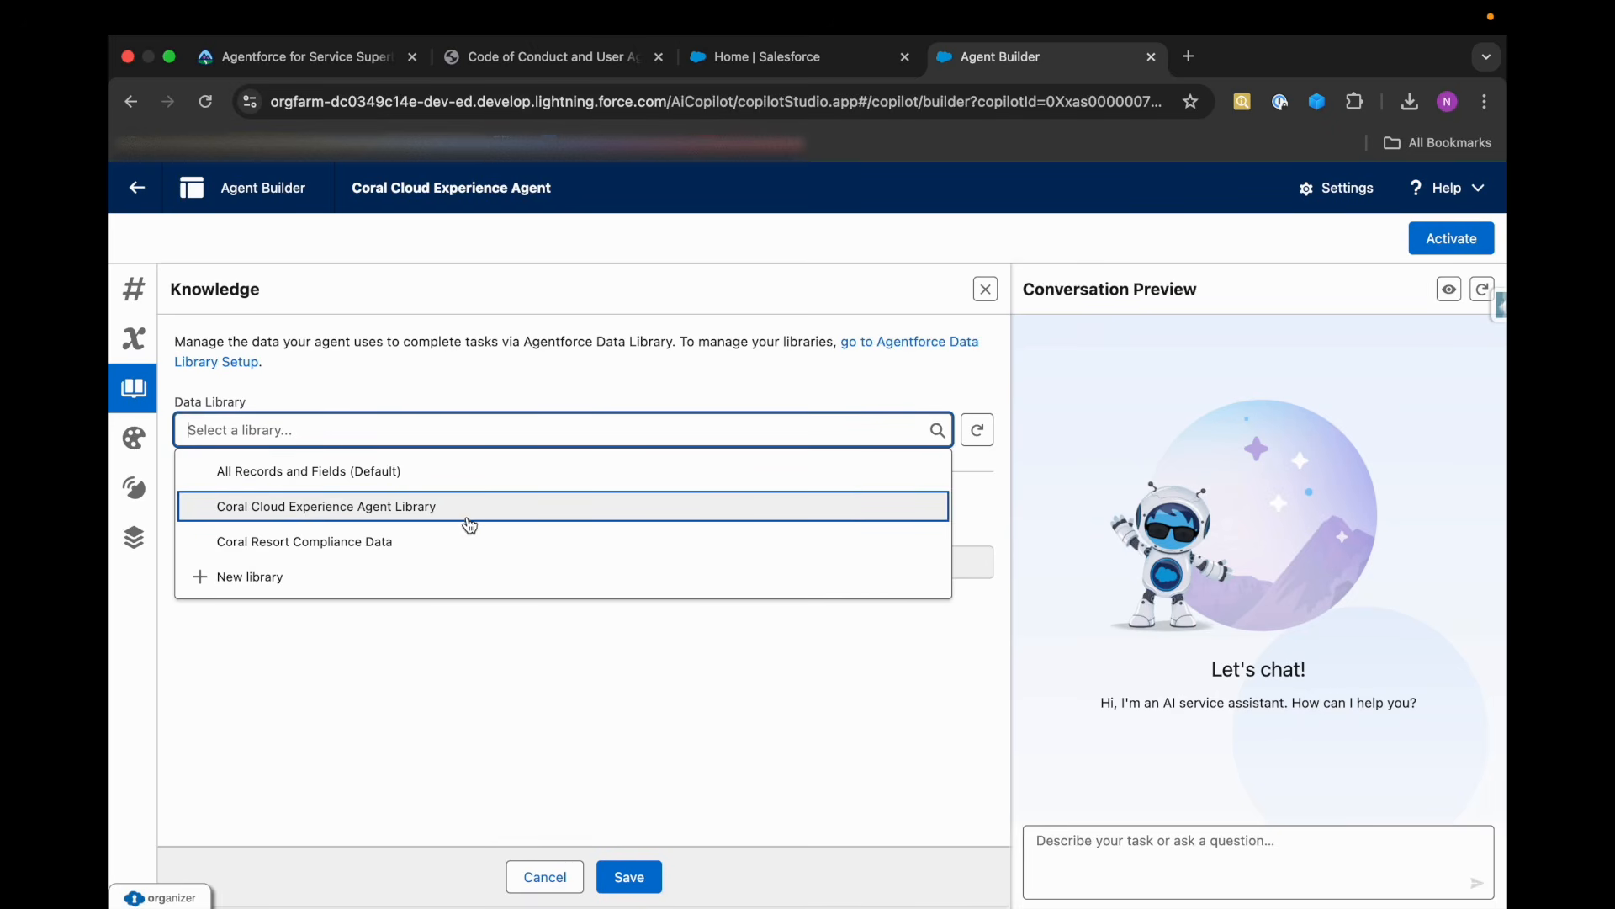
{"action": "left_click", "coordinate": [353, 61]}
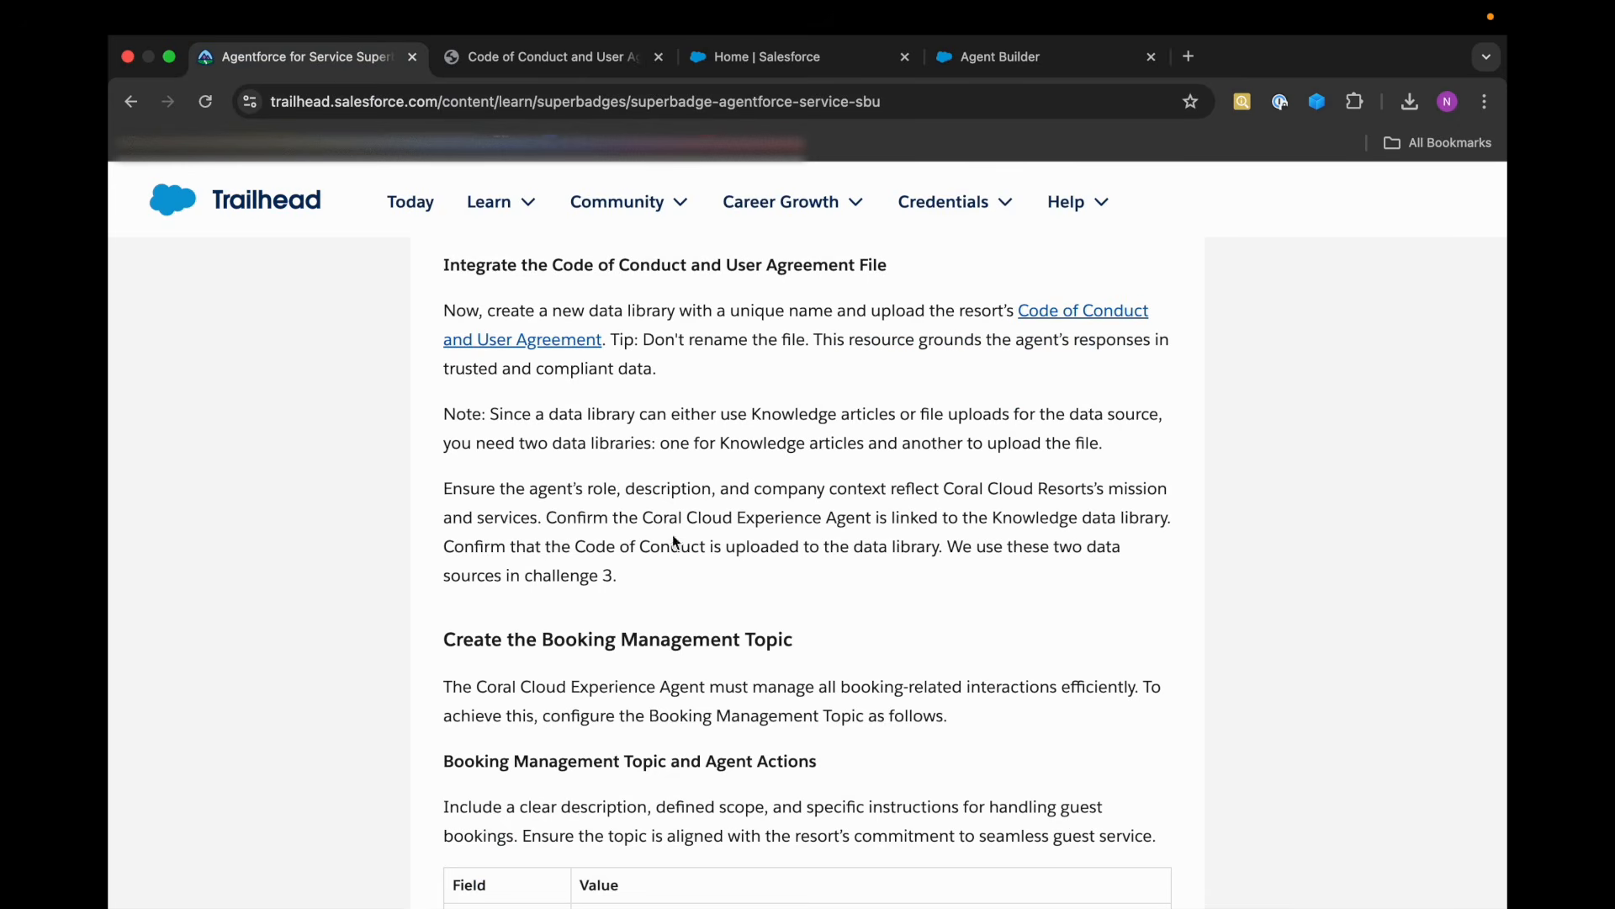
{"action": "scroll", "coordinate": [642, 529], "scroll_direction": "up", "scroll_amount": 1}
{"action": "left_click_drag", "start_coordinate": [557, 536], "coordinate": [1071, 541]}
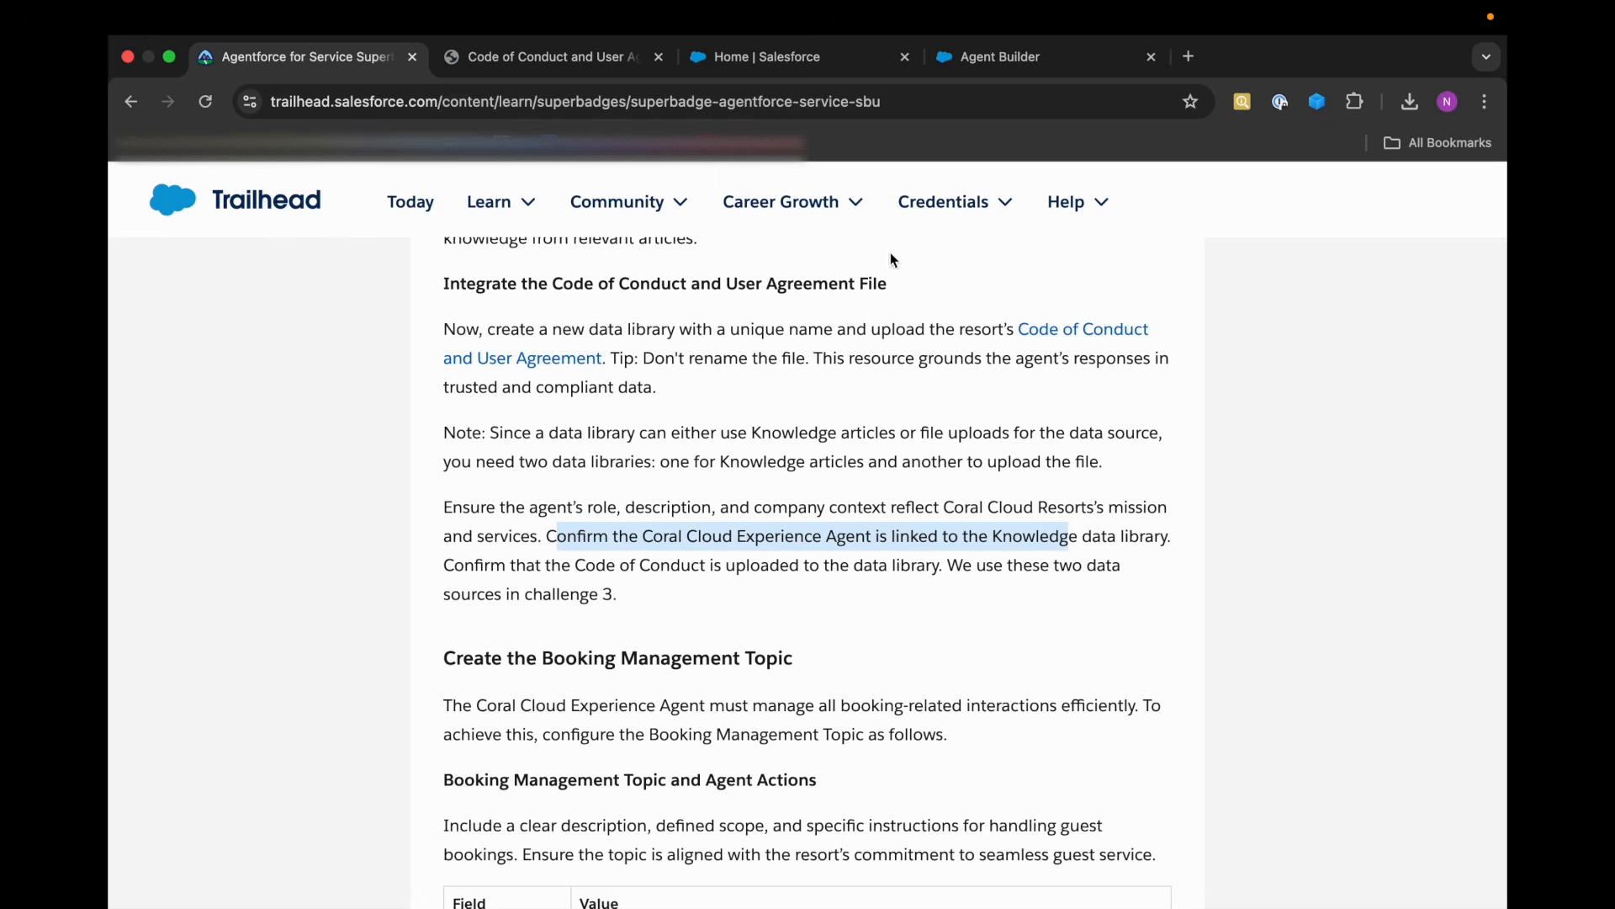
{"action": "left_click", "coordinate": [1001, 56]}
{"action": "left_click", "coordinate": [218, 435]}
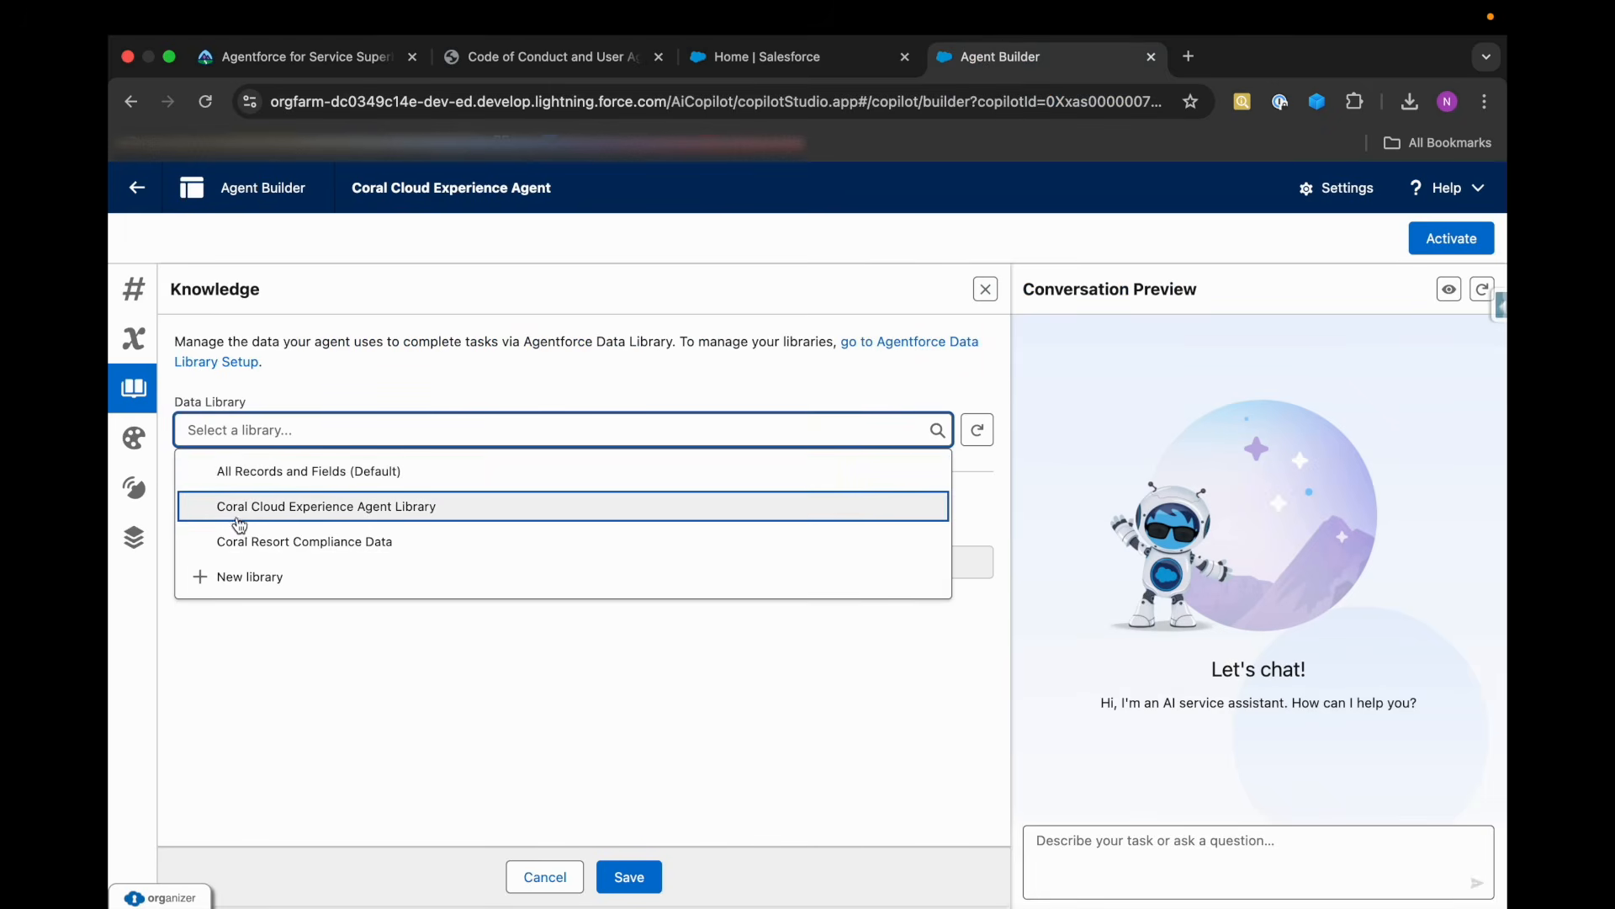
{"action": "left_click", "coordinate": [227, 508]}
Review the linked library's identifying and content fields against Trailhead's instructions, and save the agent's Knowledge settings.
{"action": "scroll", "coordinate": [371, 673], "scroll_direction": "down", "scroll_amount": 3}
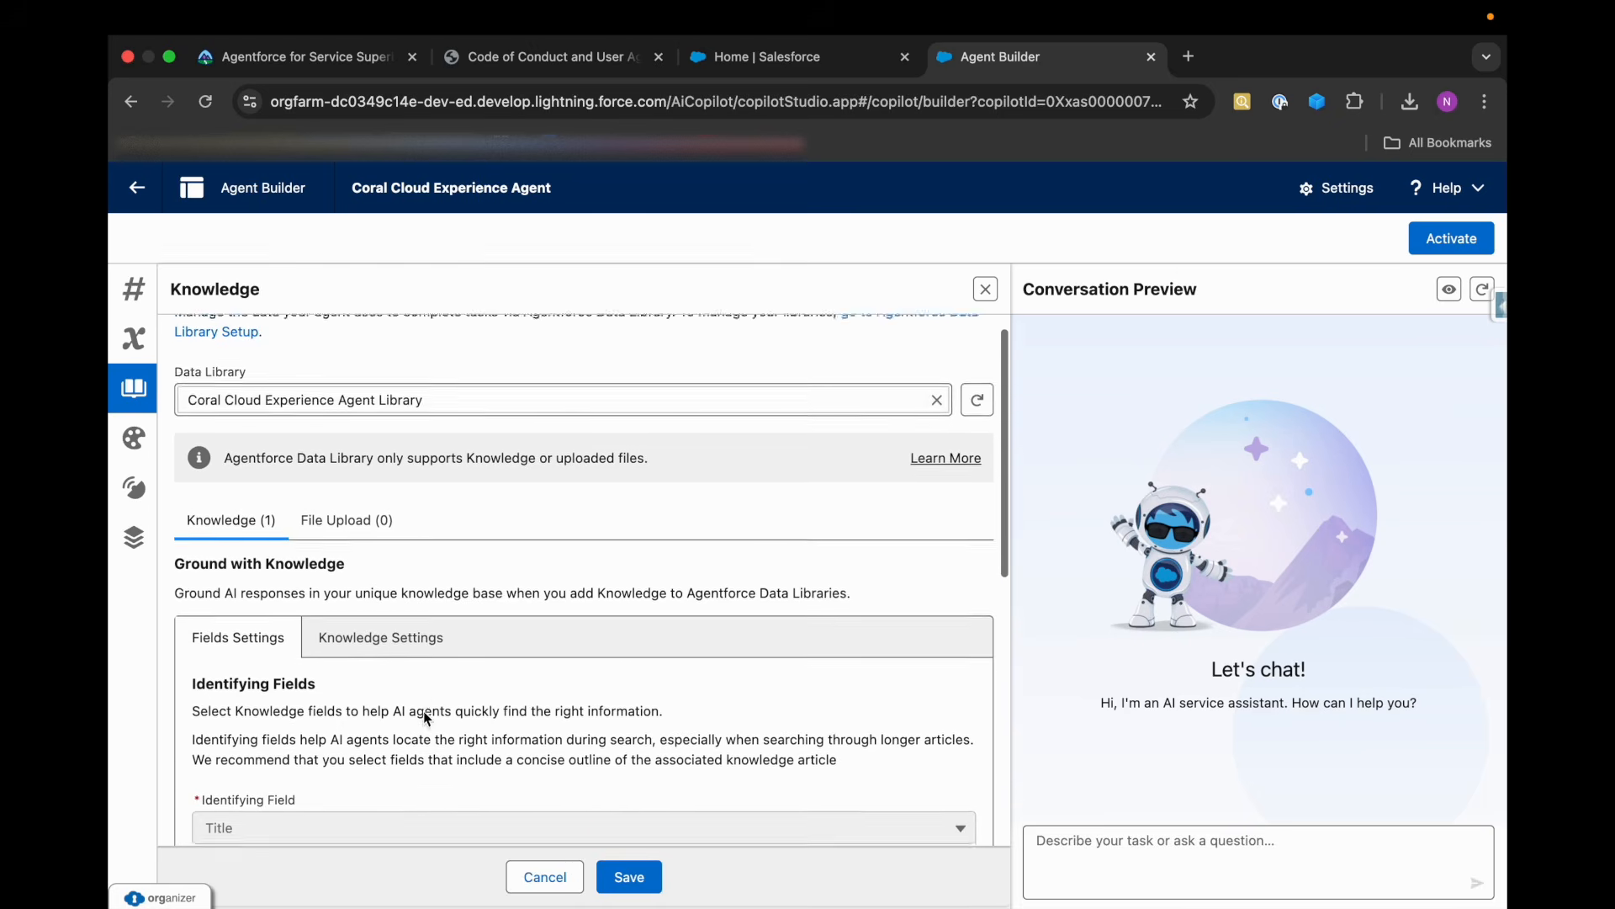
{"action": "scroll", "coordinate": [320, 801], "scroll_direction": "down", "scroll_amount": 10}
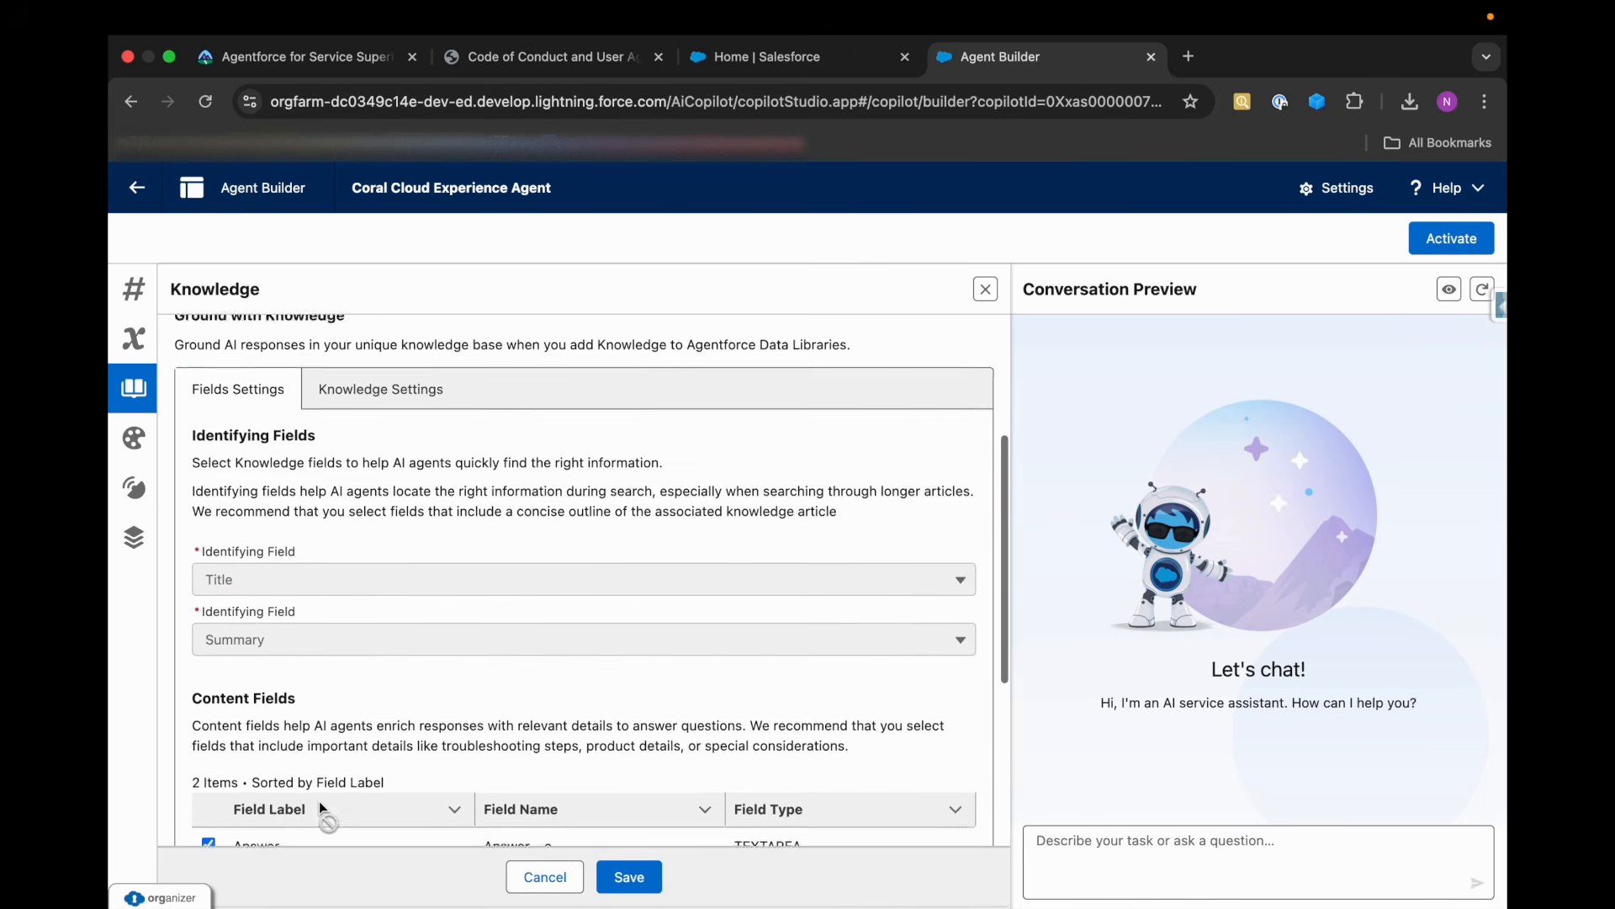
{"action": "scroll", "coordinate": [290, 496], "scroll_direction": "up", "scroll_amount": 12}
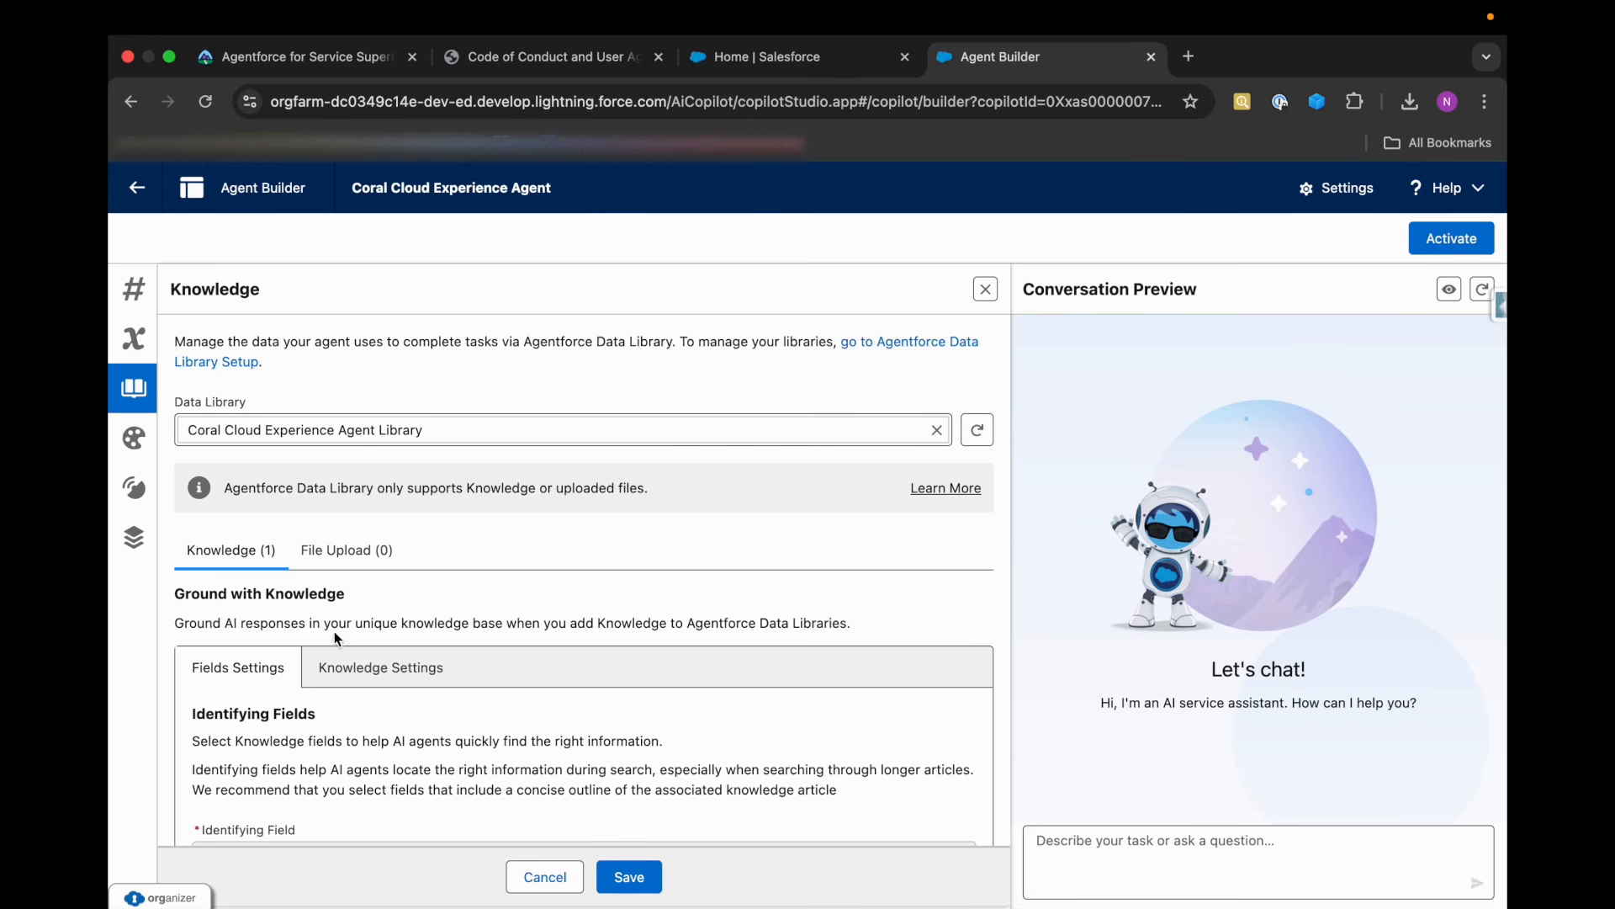
{"action": "scroll", "coordinate": [341, 623], "scroll_direction": "down", "scroll_amount": 3}
{"action": "scroll", "coordinate": [335, 637], "scroll_direction": "up", "scroll_amount": 4}
{"action": "scroll", "coordinate": [335, 637], "scroll_direction": "down", "scroll_amount": 10}
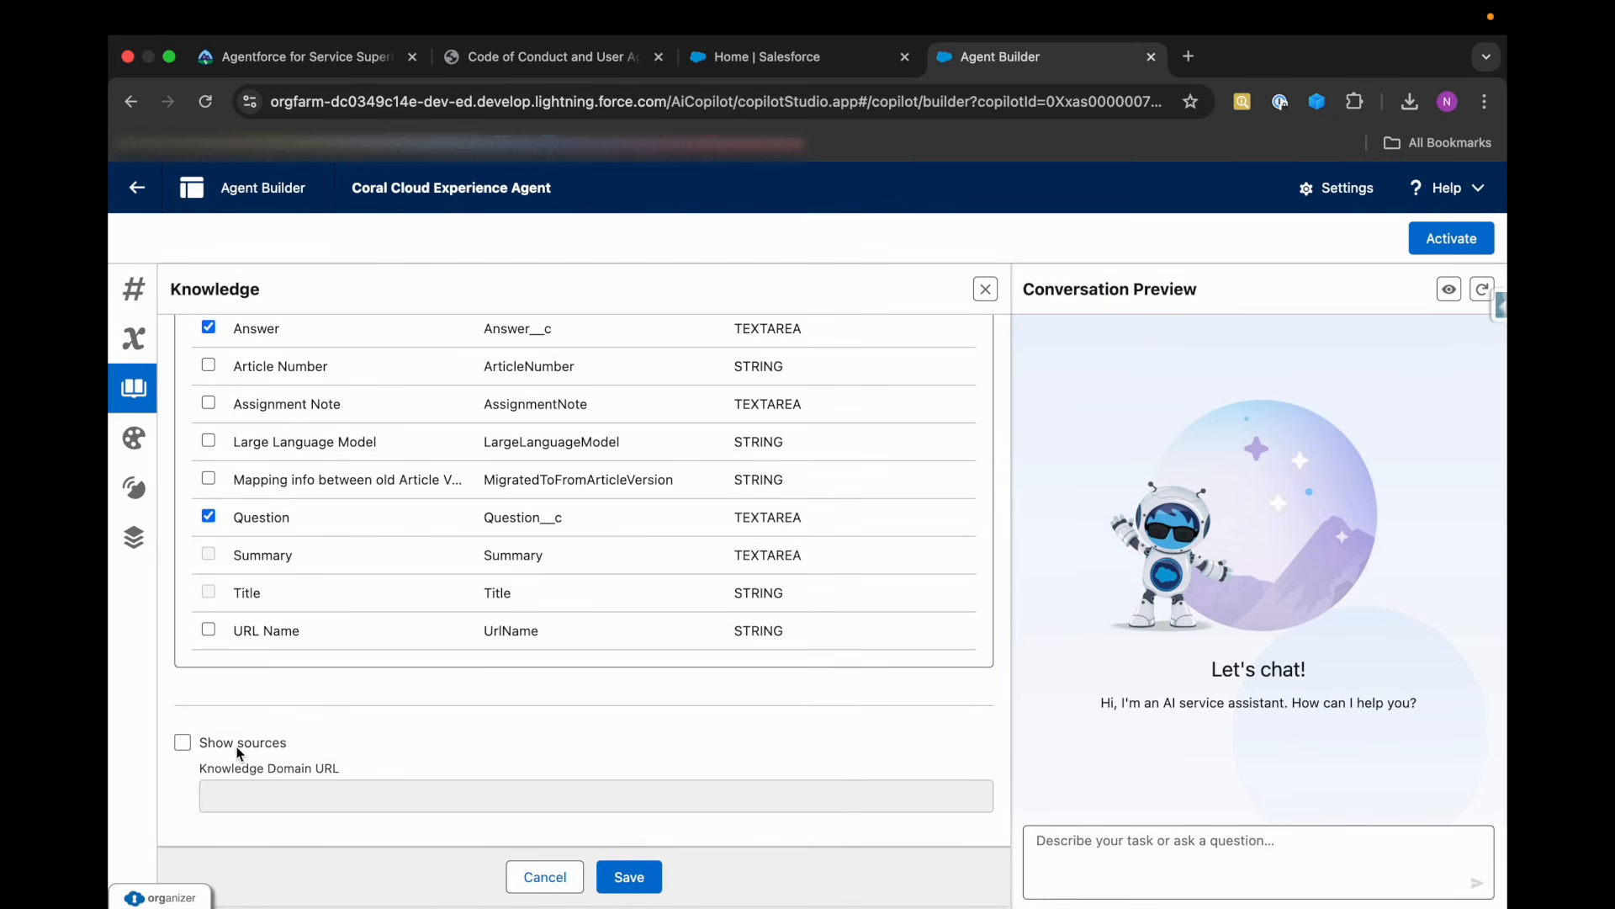
{"action": "left_click", "coordinate": [314, 73]}
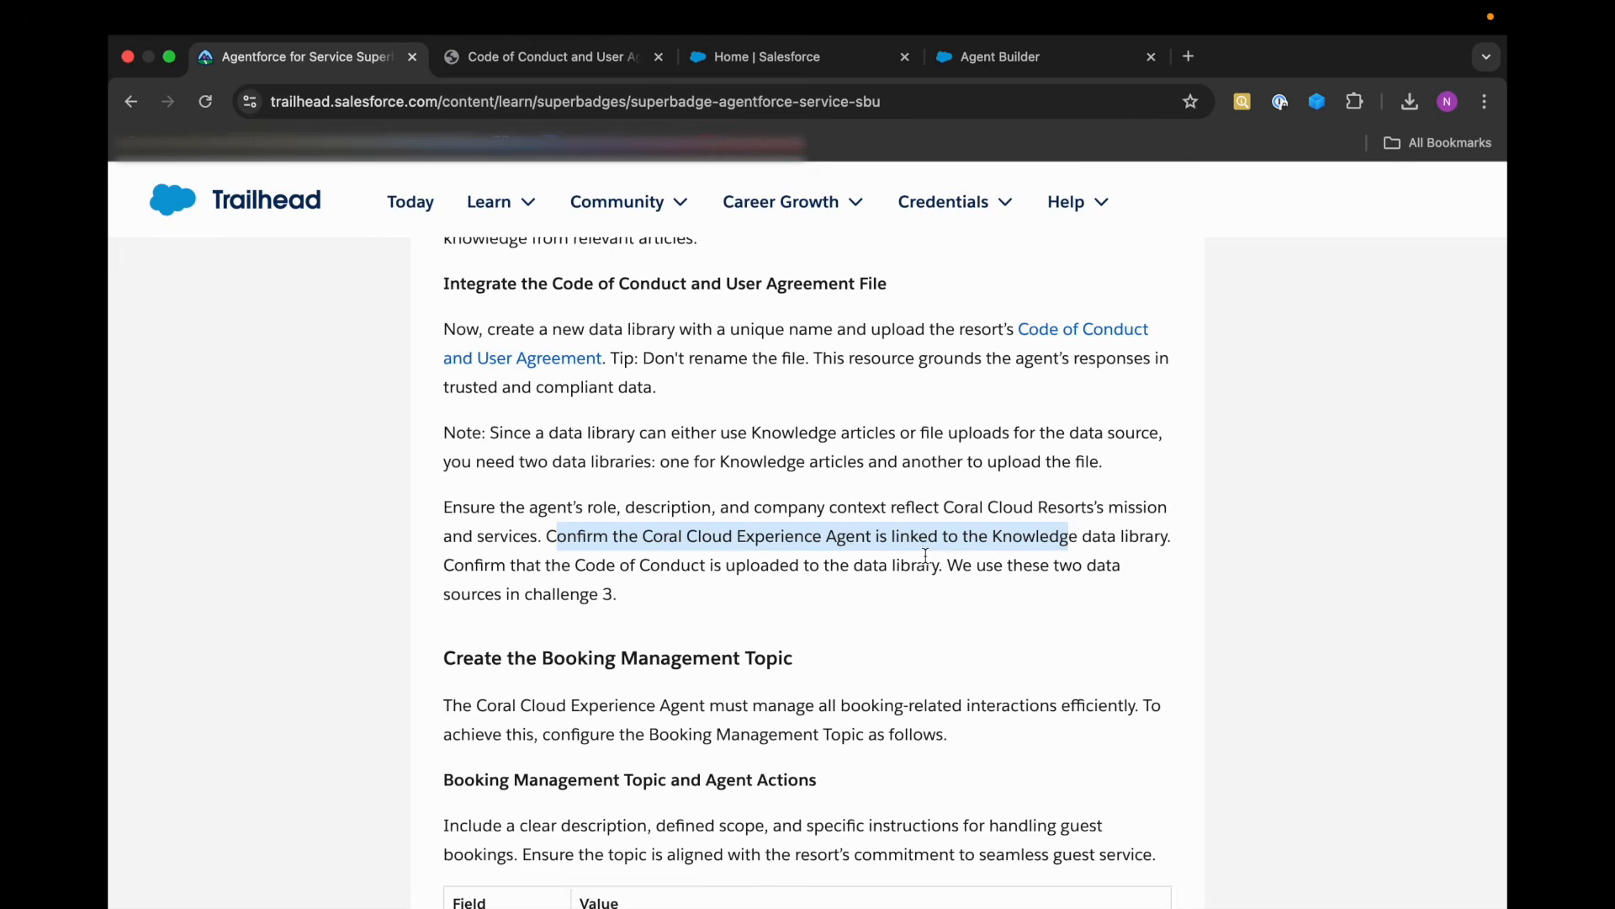
{"action": "left_click", "coordinate": [986, 66]}
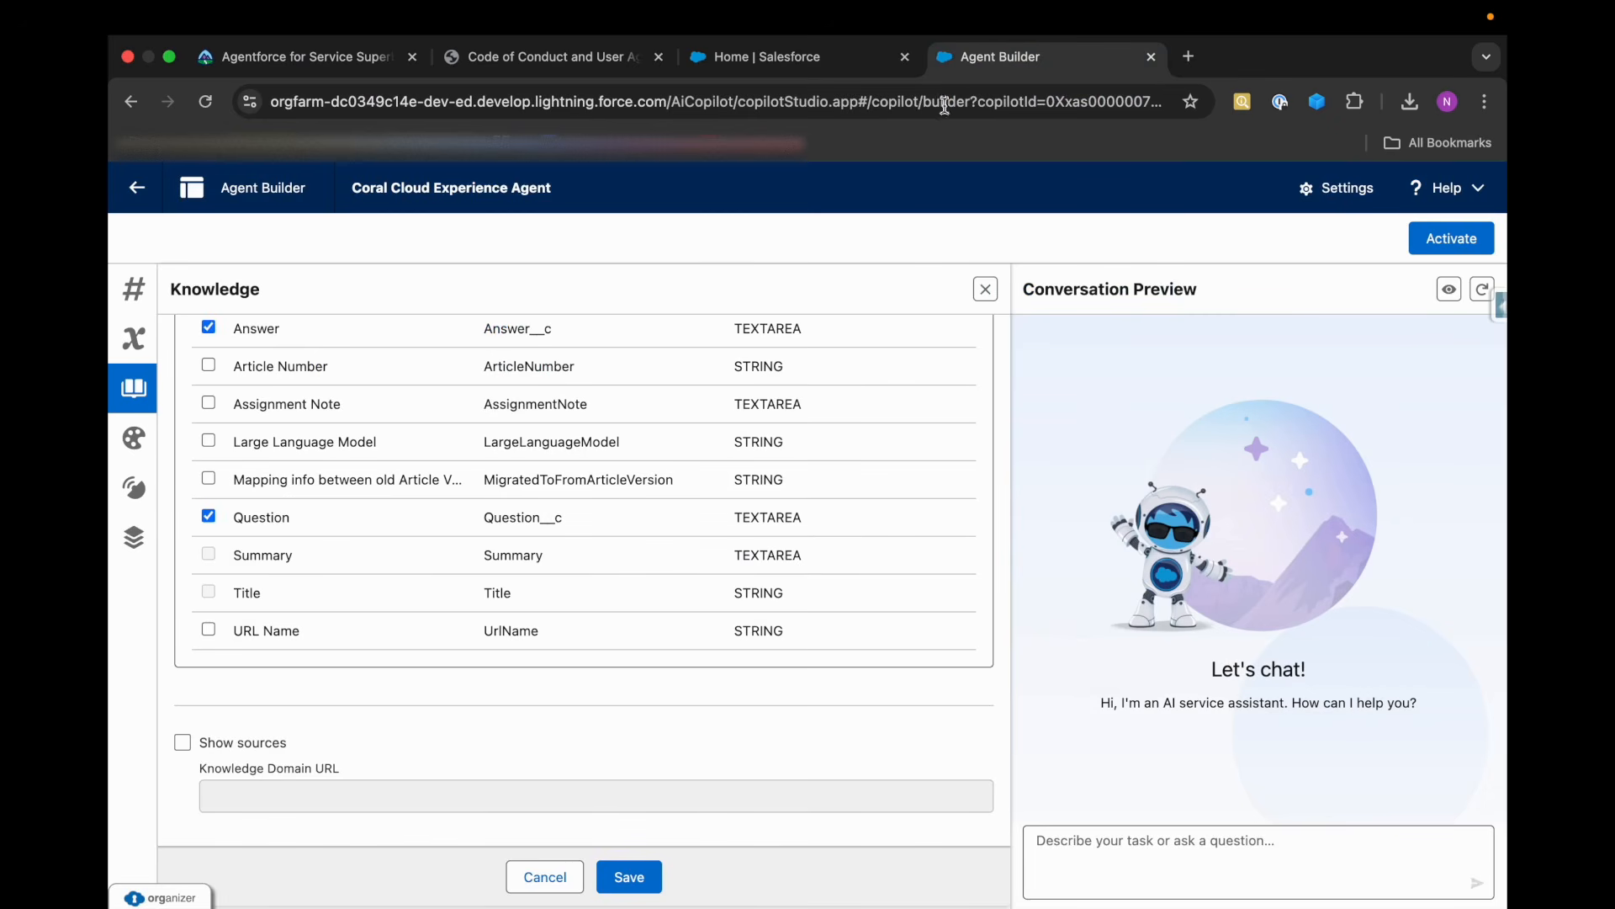
{"action": "left_click", "coordinate": [637, 876]}
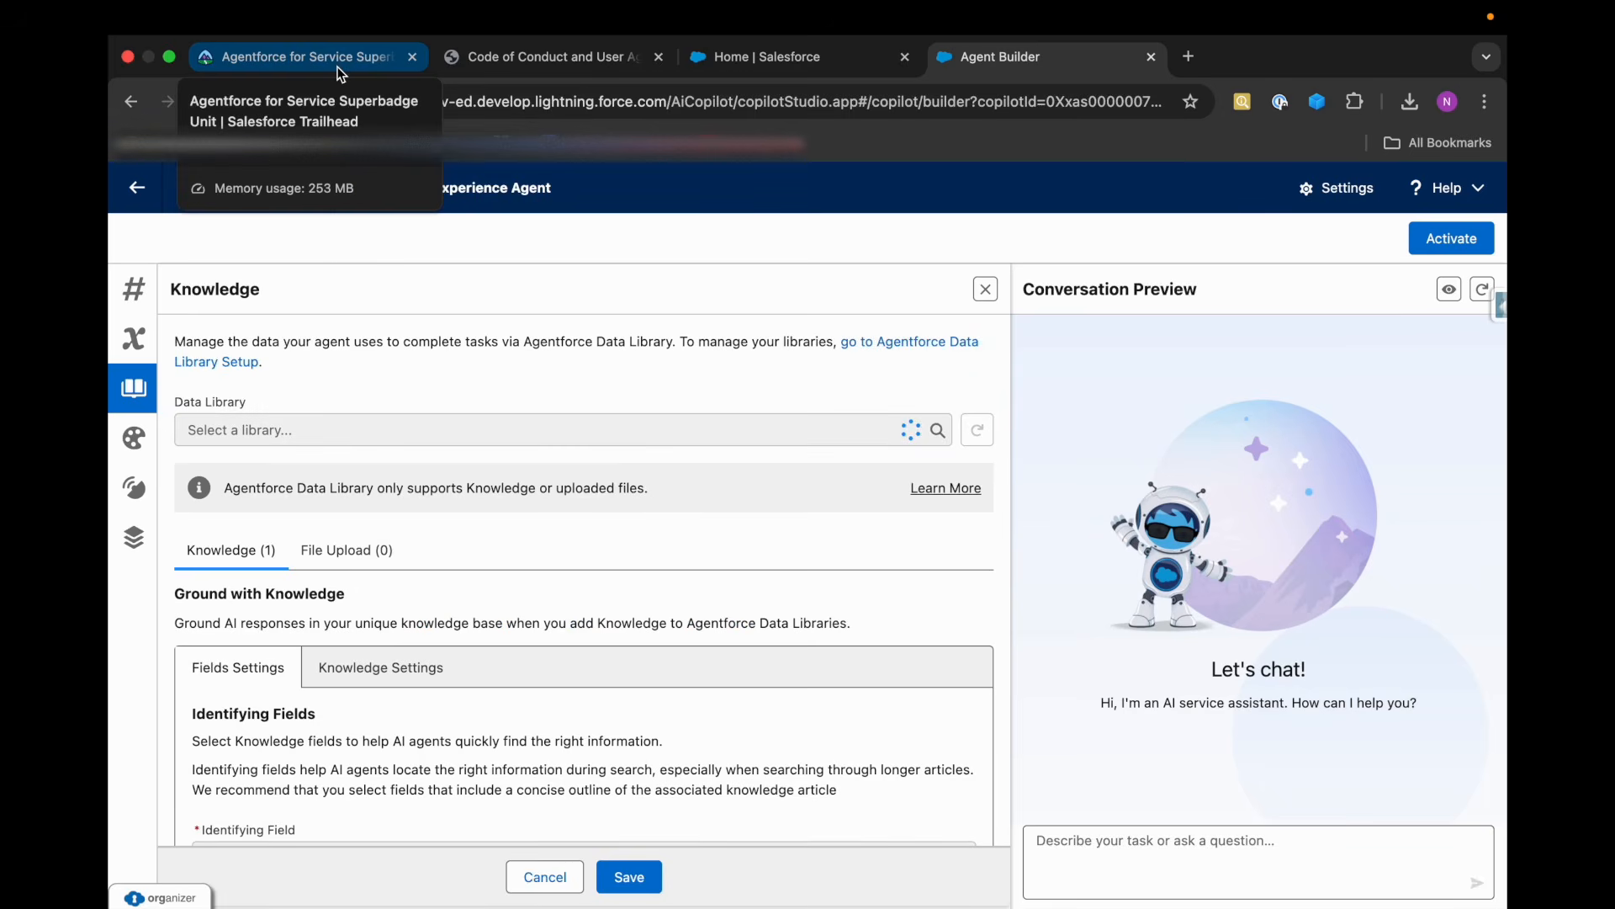
Submit Trailhead's first challenge, Set Up the Agent and Einstein Data Library, for checking.
{"action": "left_click", "coordinate": [341, 67]}
{"action": "scroll", "coordinate": [643, 629], "scroll_direction": "down", "scroll_amount": 3}
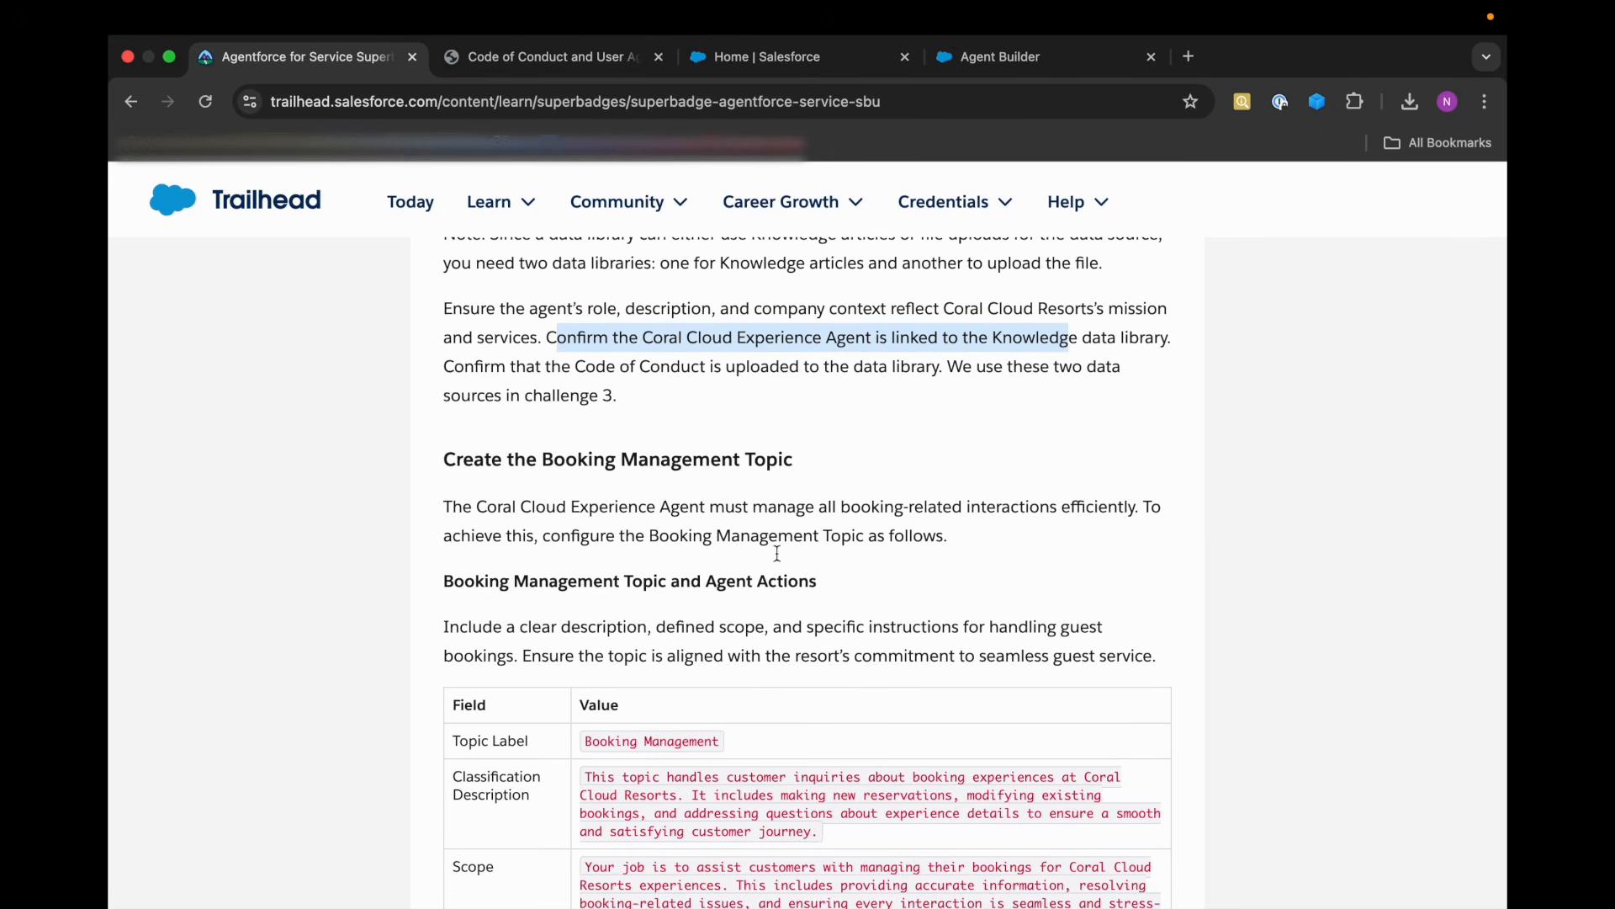
{"action": "scroll", "coordinate": [787, 520], "scroll_direction": "down", "scroll_amount": 20}
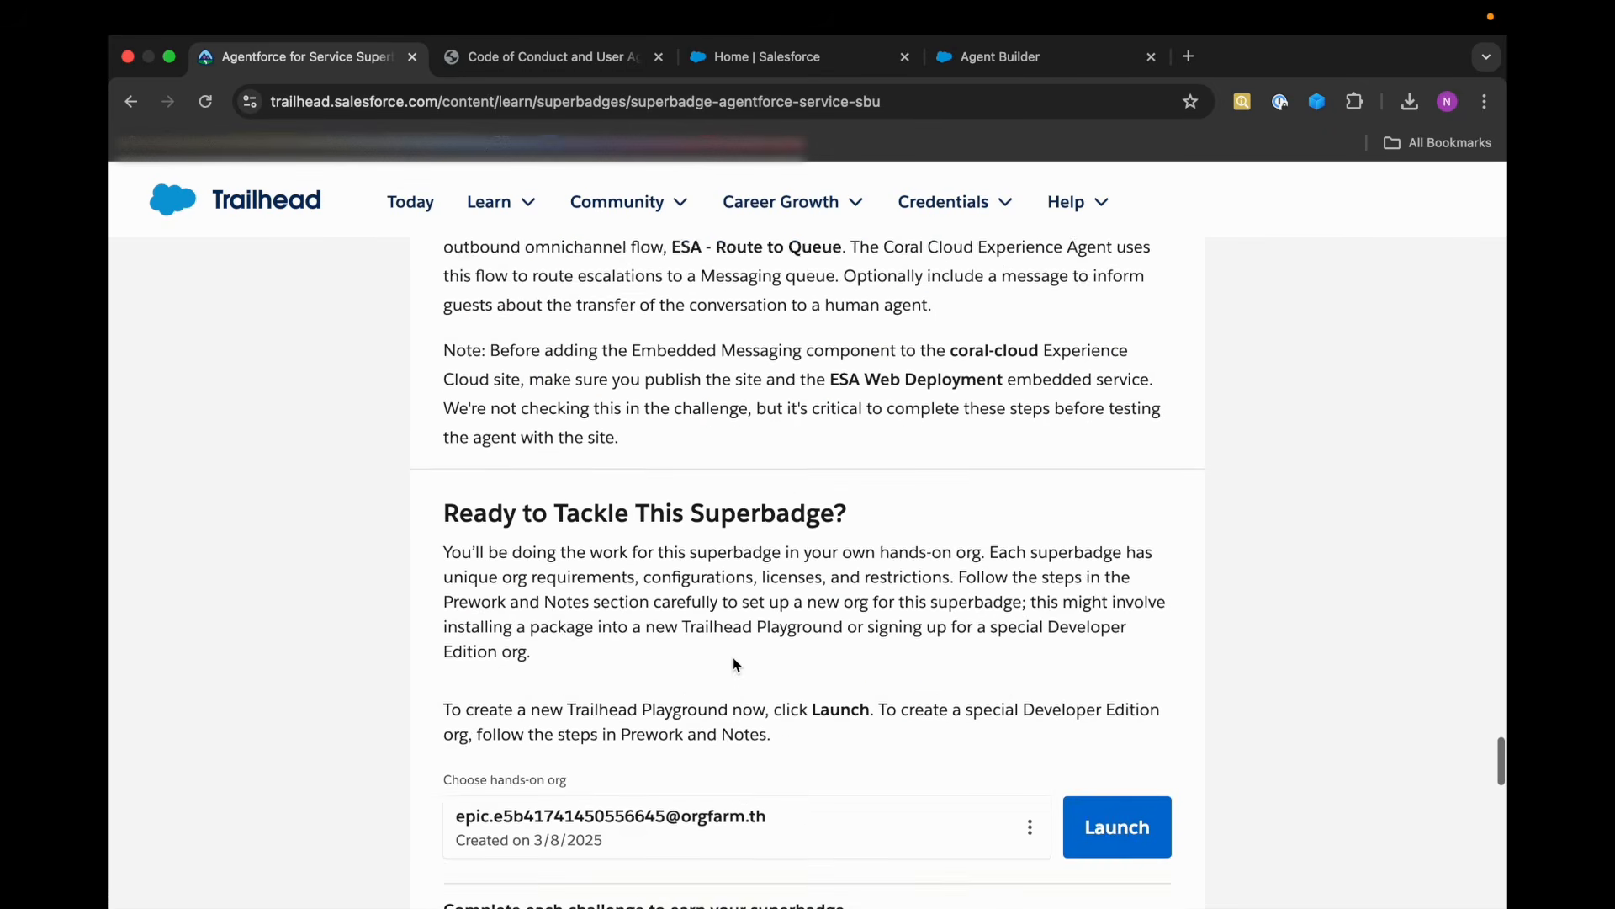
{"action": "scroll", "coordinate": [734, 658], "scroll_direction": "down", "scroll_amount": 5}
{"action": "left_click", "coordinate": [528, 580]}
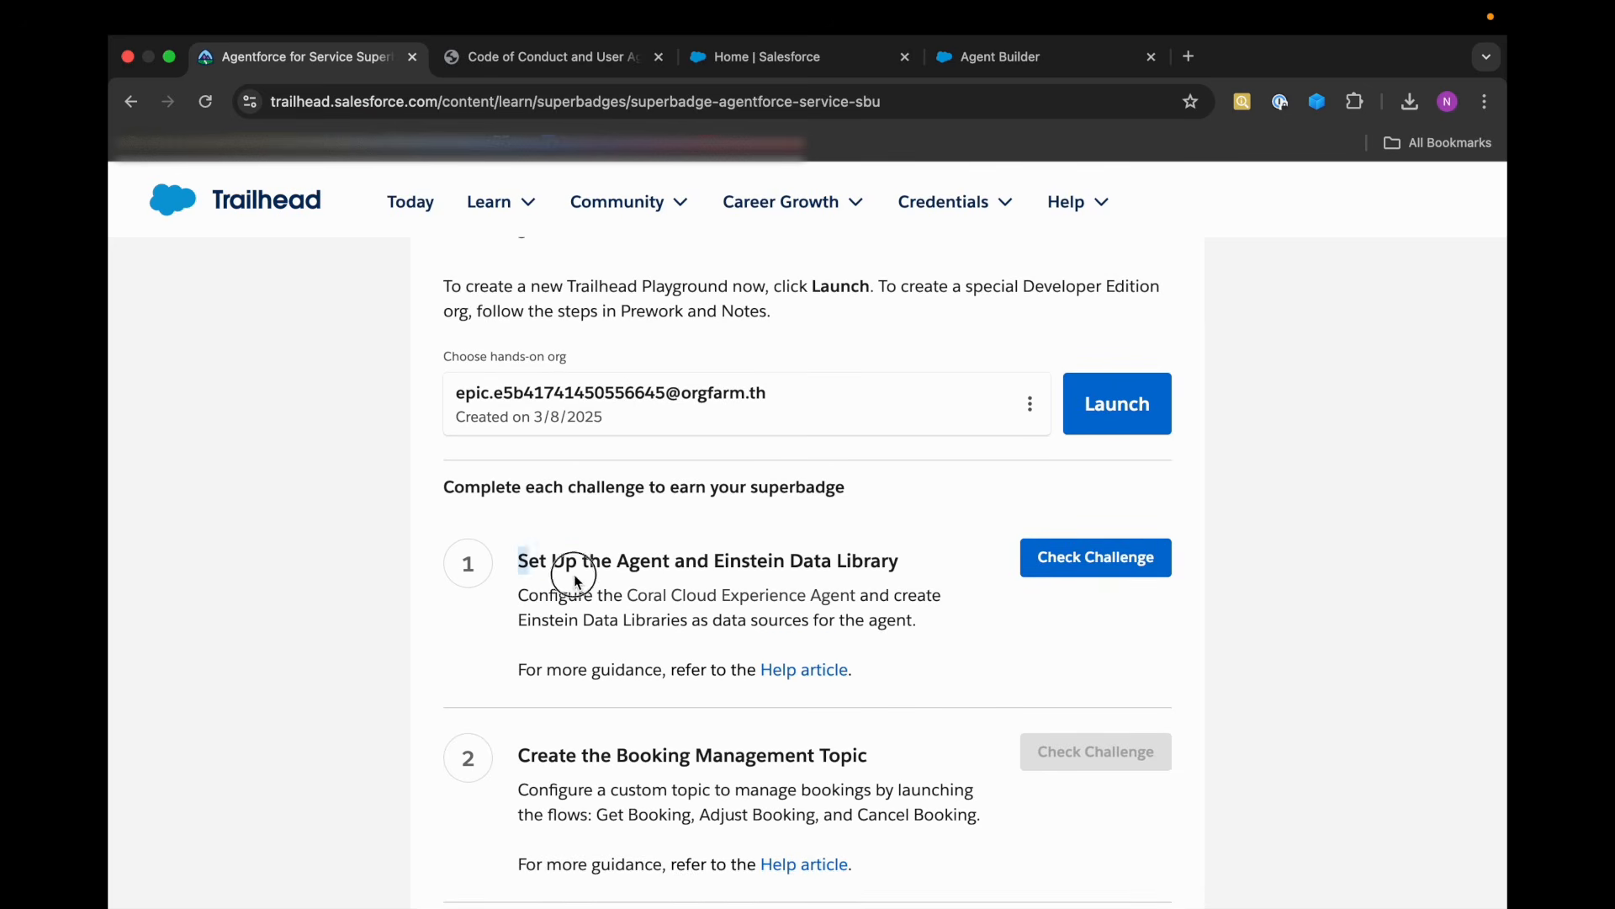
{"action": "left_click_drag", "start_coordinate": [528, 580], "coordinate": [930, 572]}
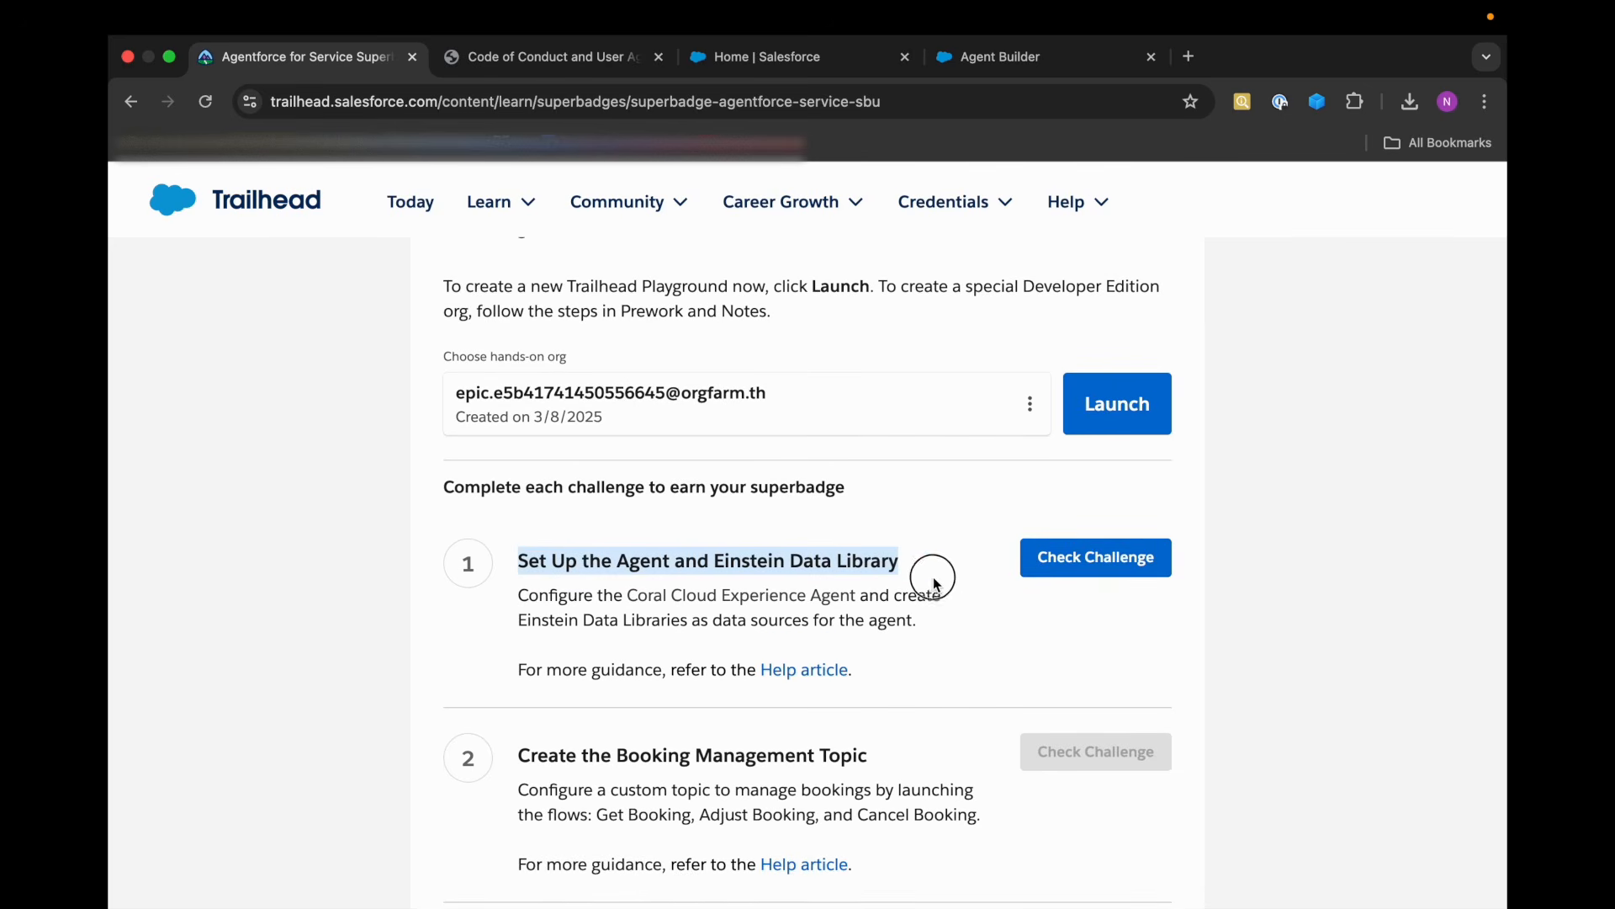
{"action": "left_click", "coordinate": [1091, 567]}
{"action": "left_click", "coordinate": [1141, 637]}
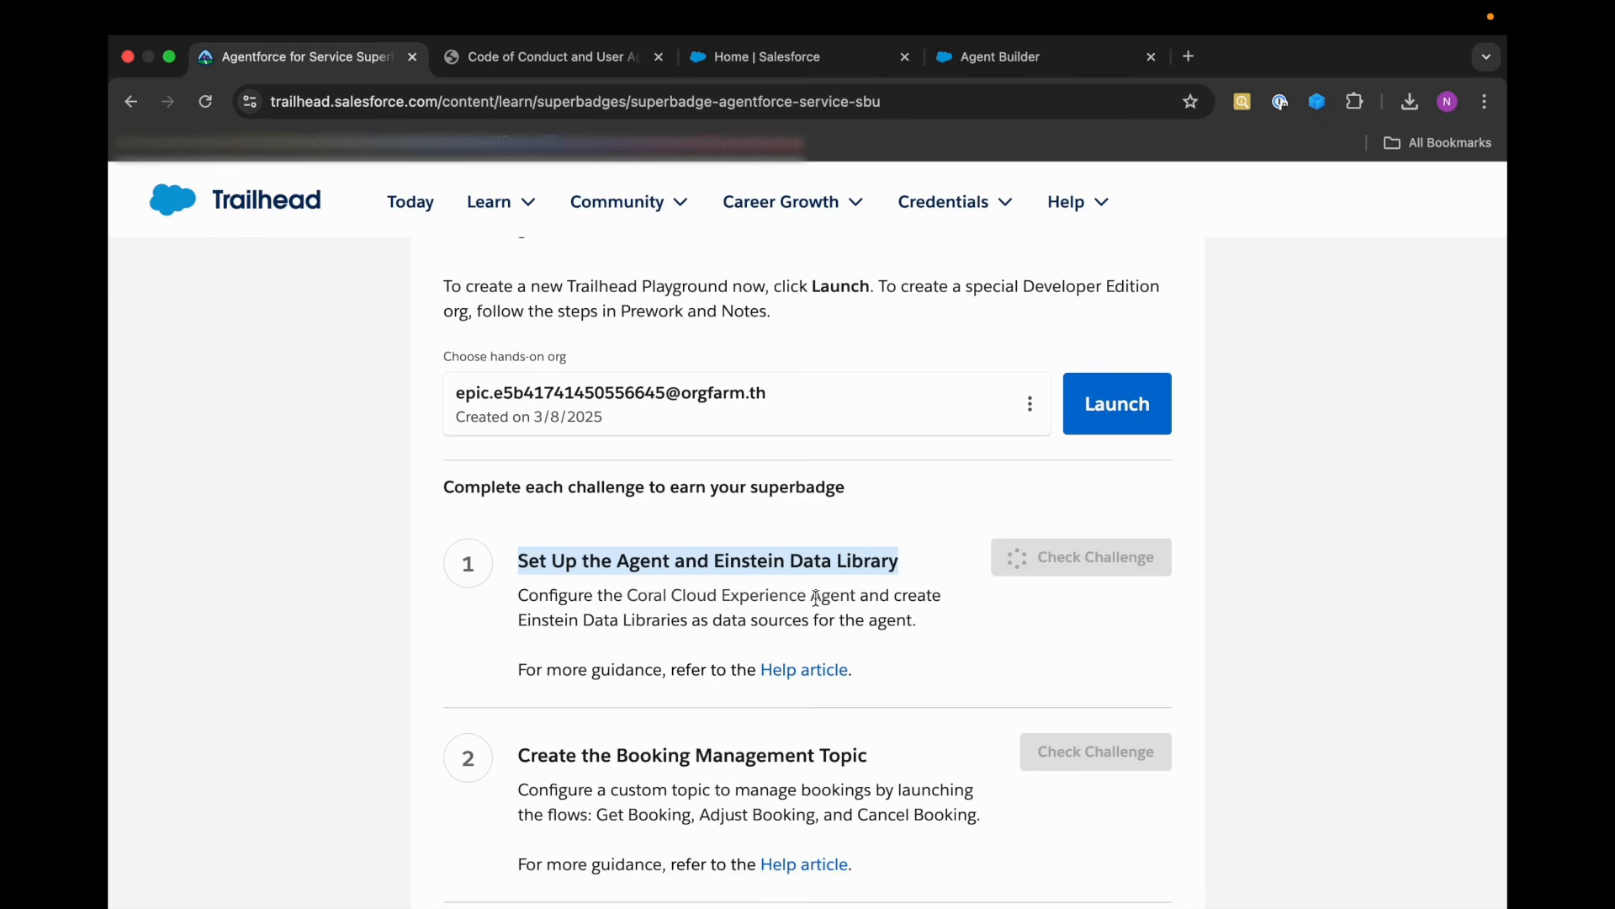
Check the first challenge's result on Trailhead and read the requirements for the Booking Management topic and its agent actions.
{"action": "left_click", "coordinate": [941, 638]}
{"action": "scroll", "coordinate": [942, 638], "scroll_direction": "down", "scroll_amount": 1}
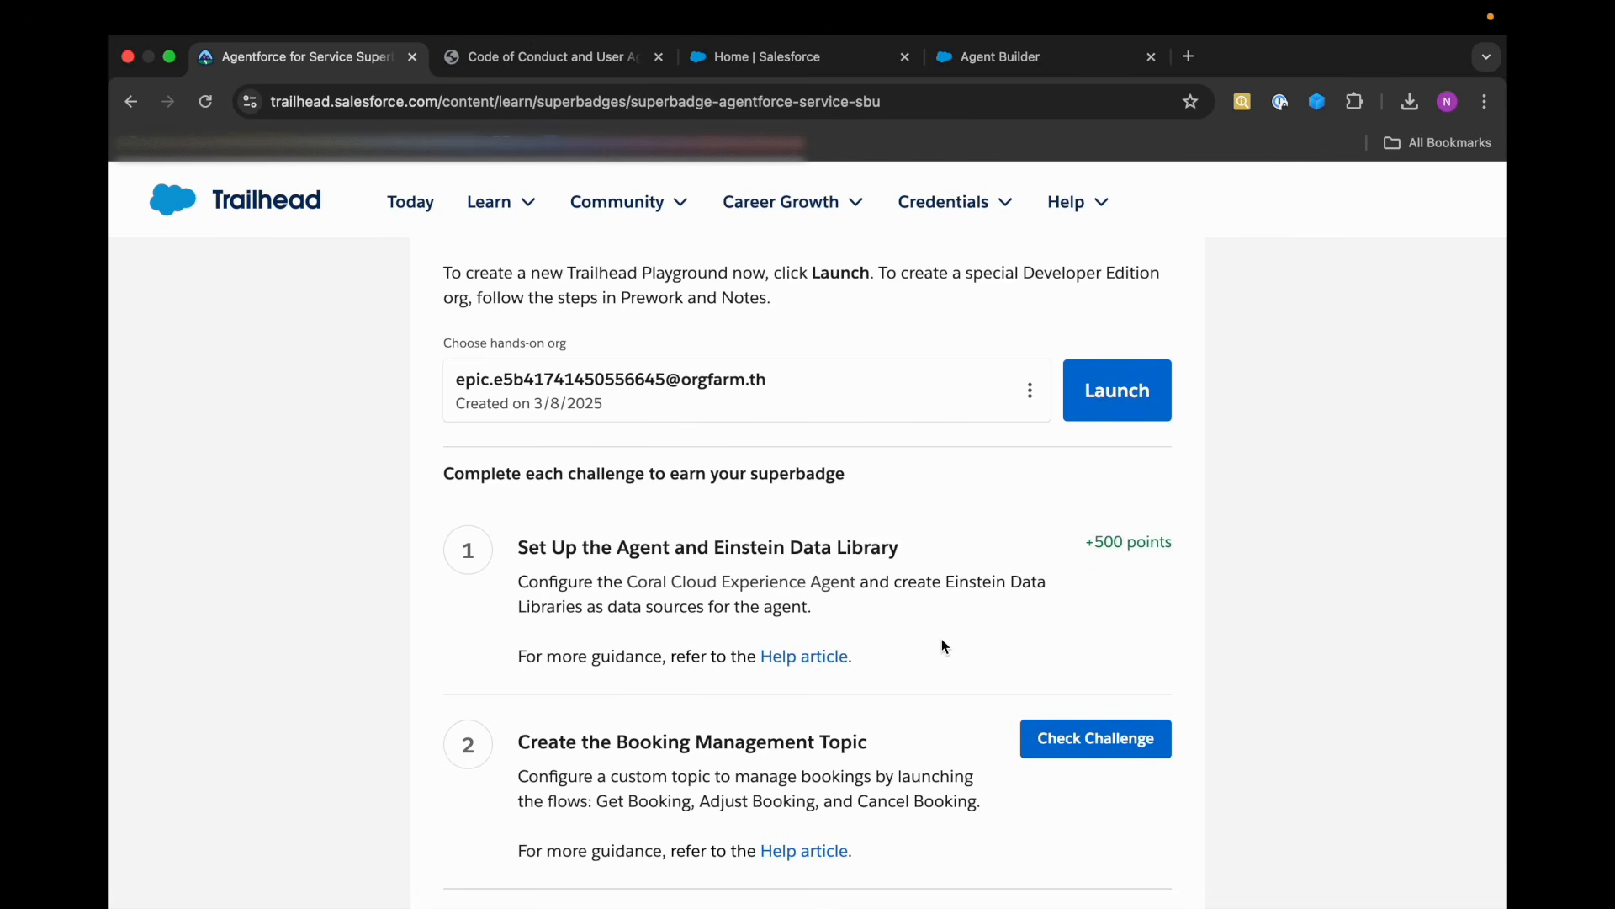
{"action": "scroll", "coordinate": [586, 550], "scroll_direction": "up", "scroll_amount": 10}
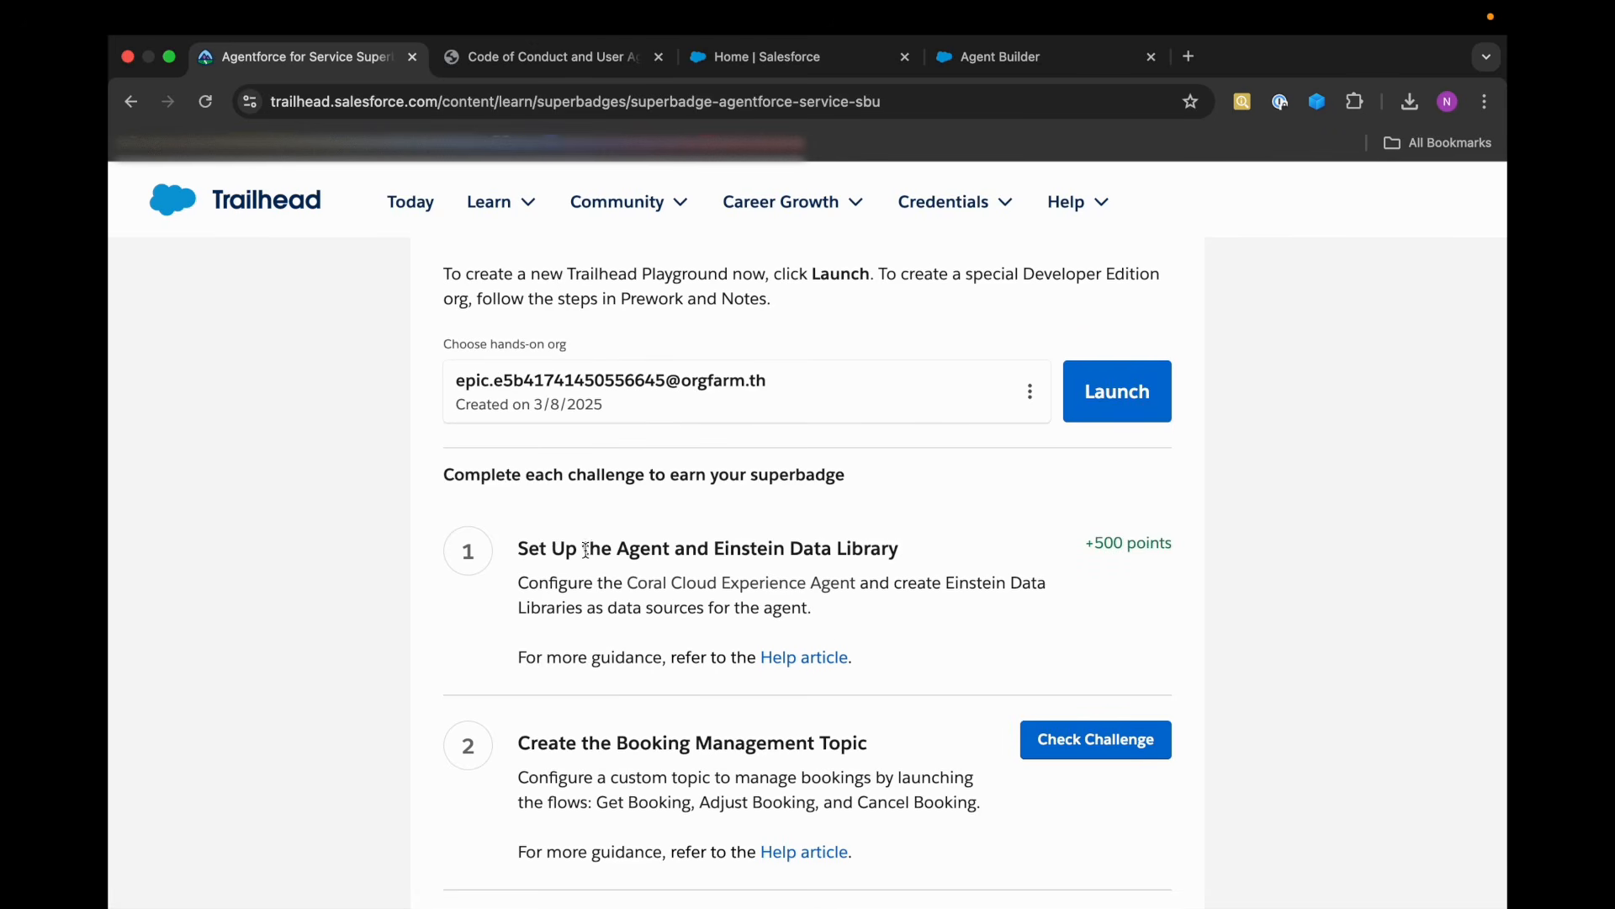
{"action": "scroll", "coordinate": [587, 550], "scroll_direction": "up", "scroll_amount": 15}
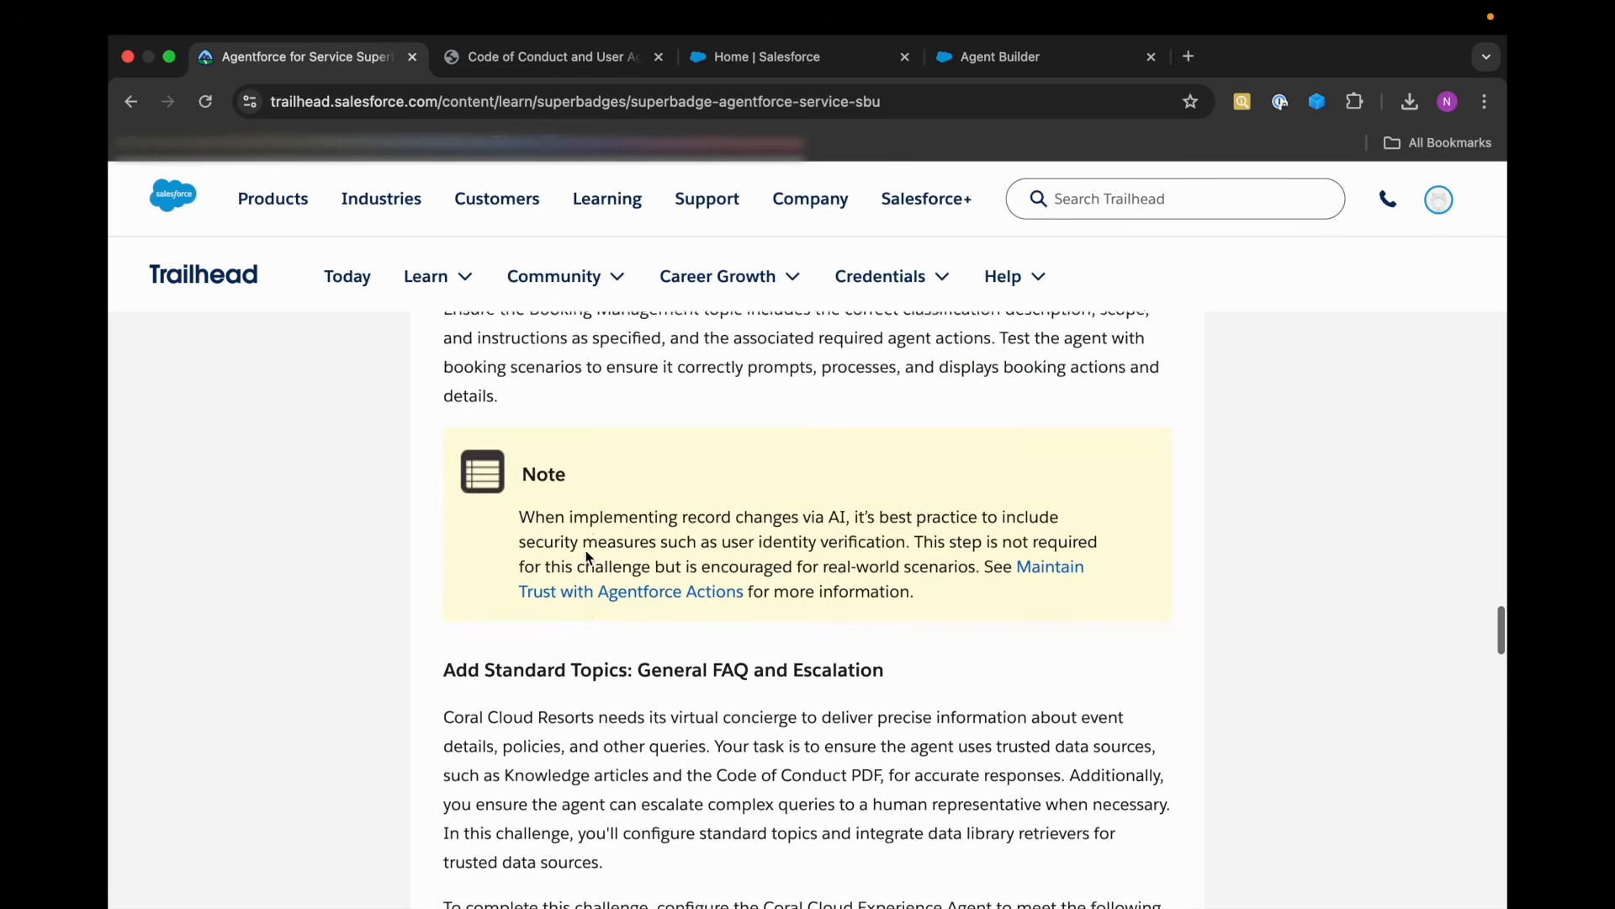
{"action": "scroll", "coordinate": [586, 554], "scroll_direction": "up", "scroll_amount": 10}
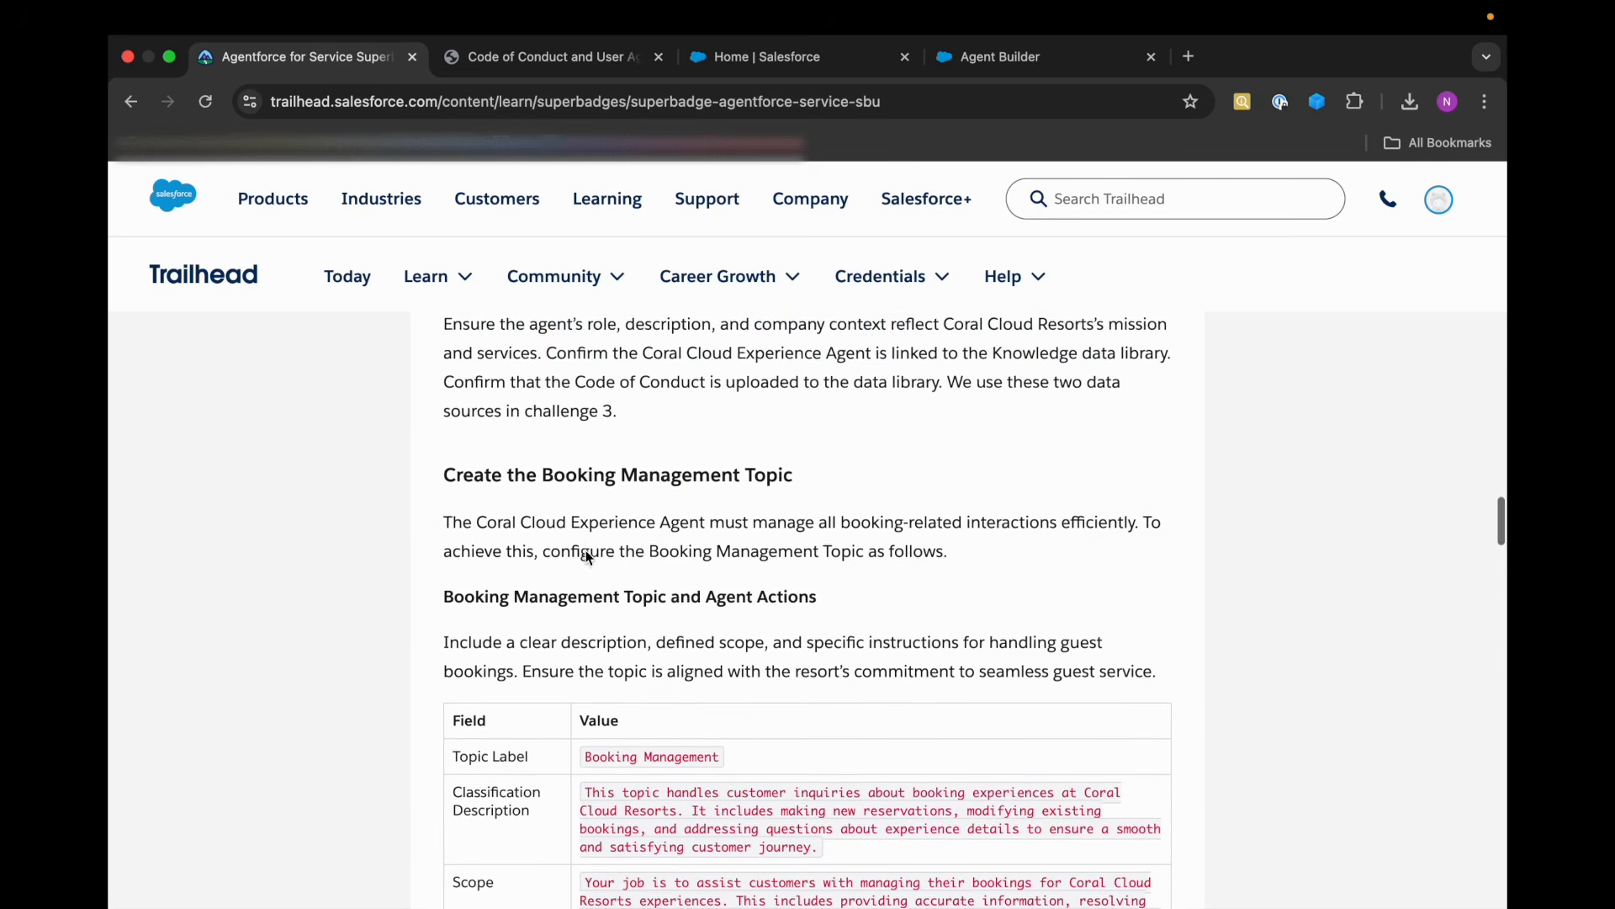
{"action": "scroll", "coordinate": [586, 550], "scroll_direction": "down", "scroll_amount": 1}
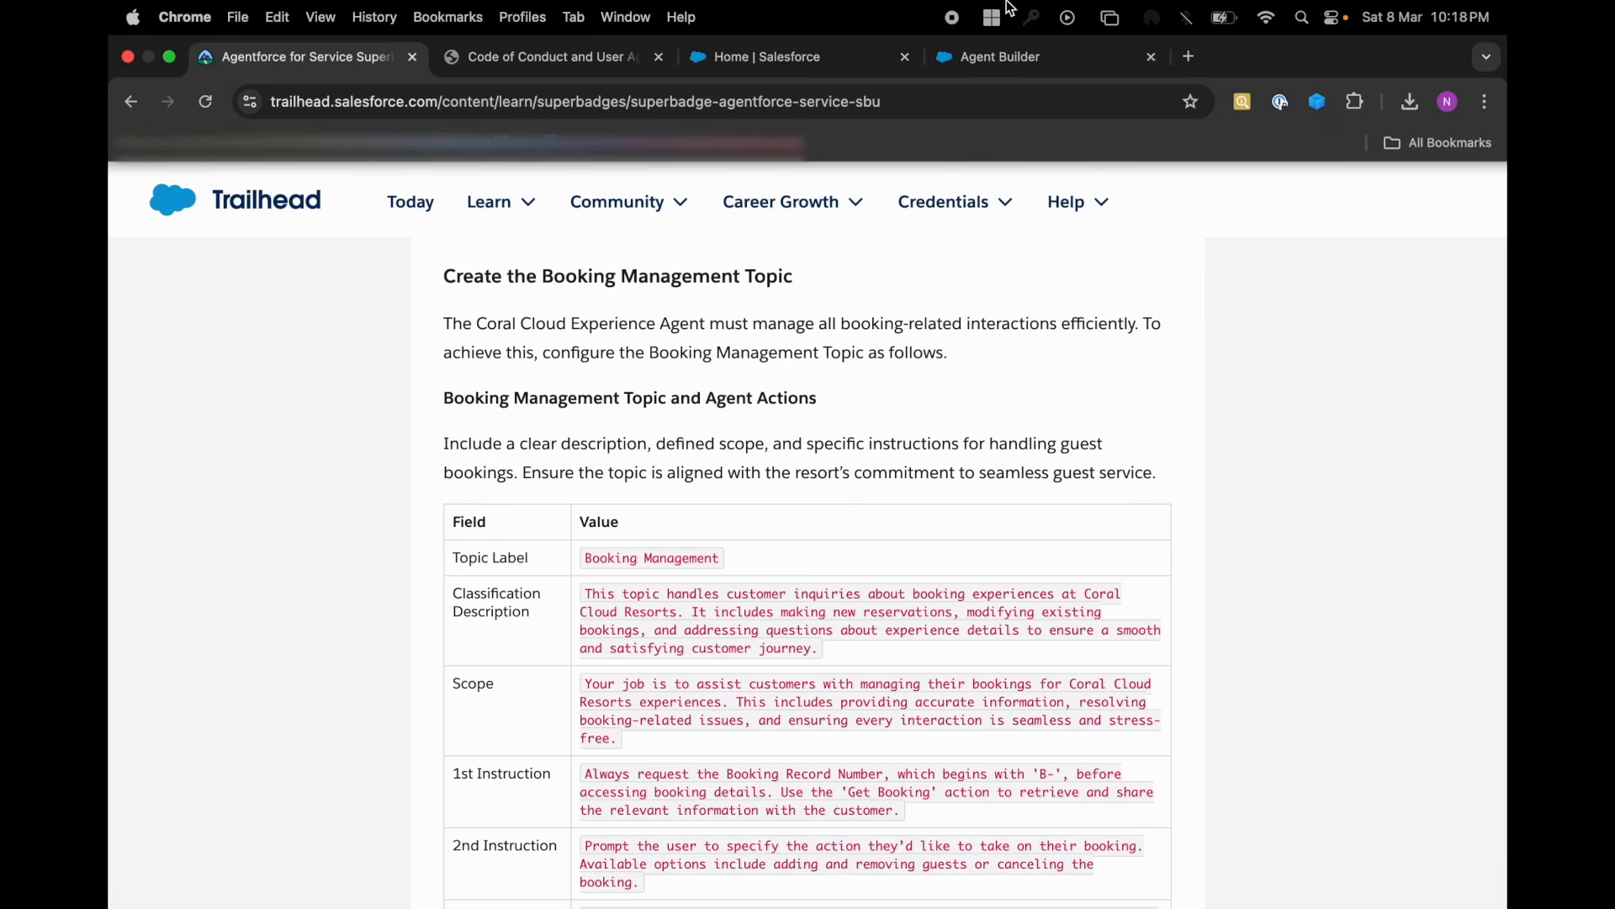
{"action": "scroll", "coordinate": [978, 760], "scroll_direction": "up", "scroll_amount": 1}
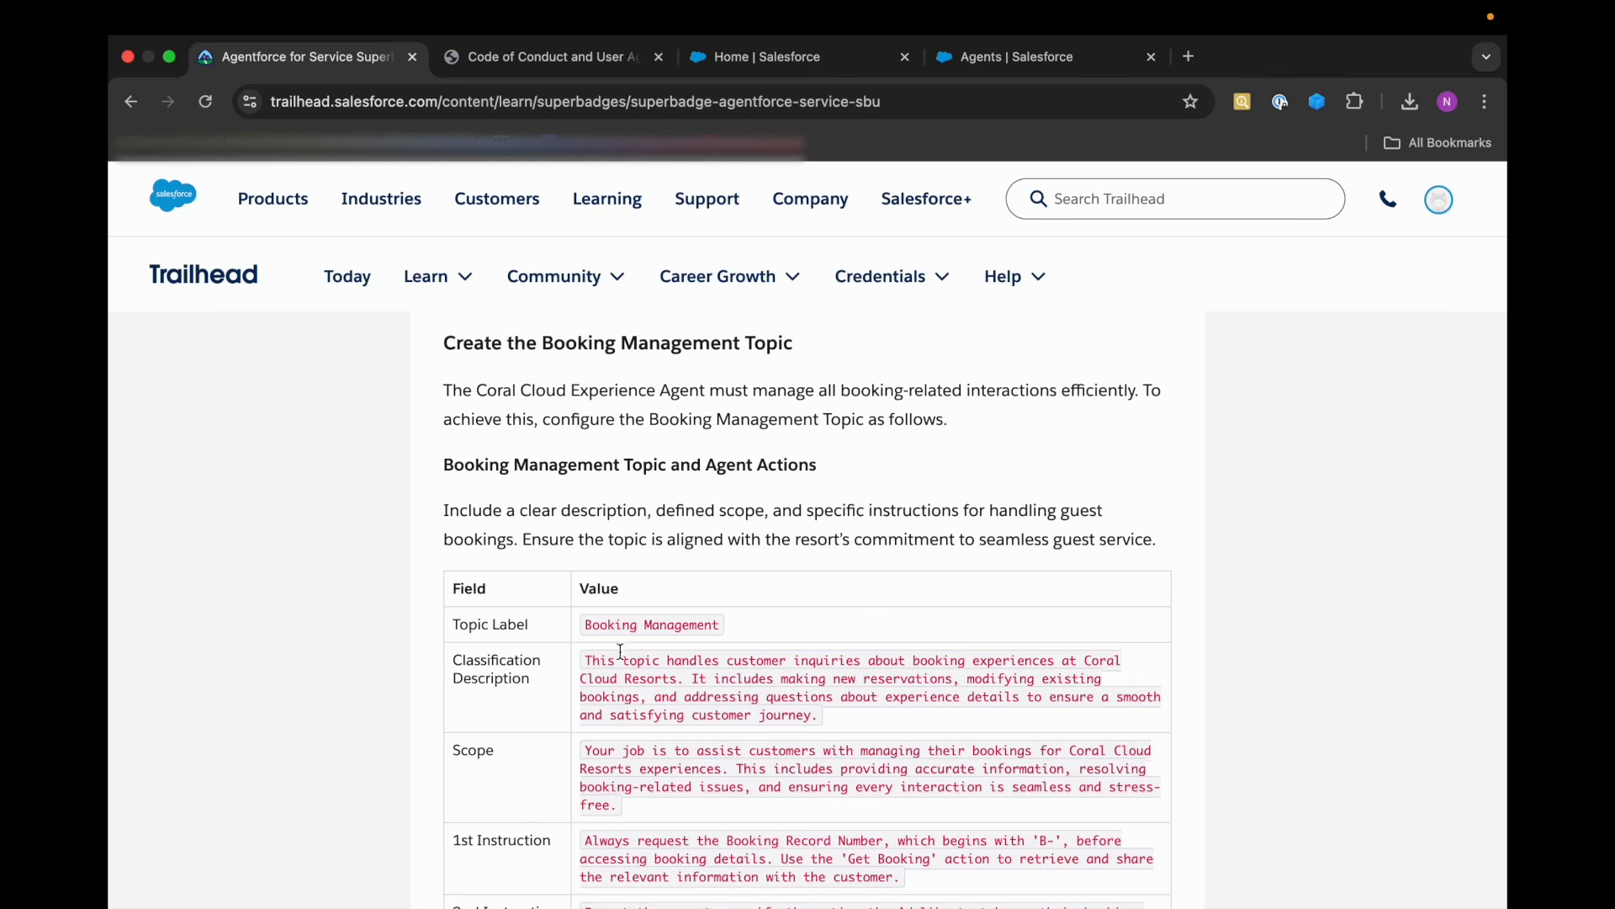
{"action": "scroll", "coordinate": [670, 568], "scroll_direction": "down", "scroll_amount": 2}
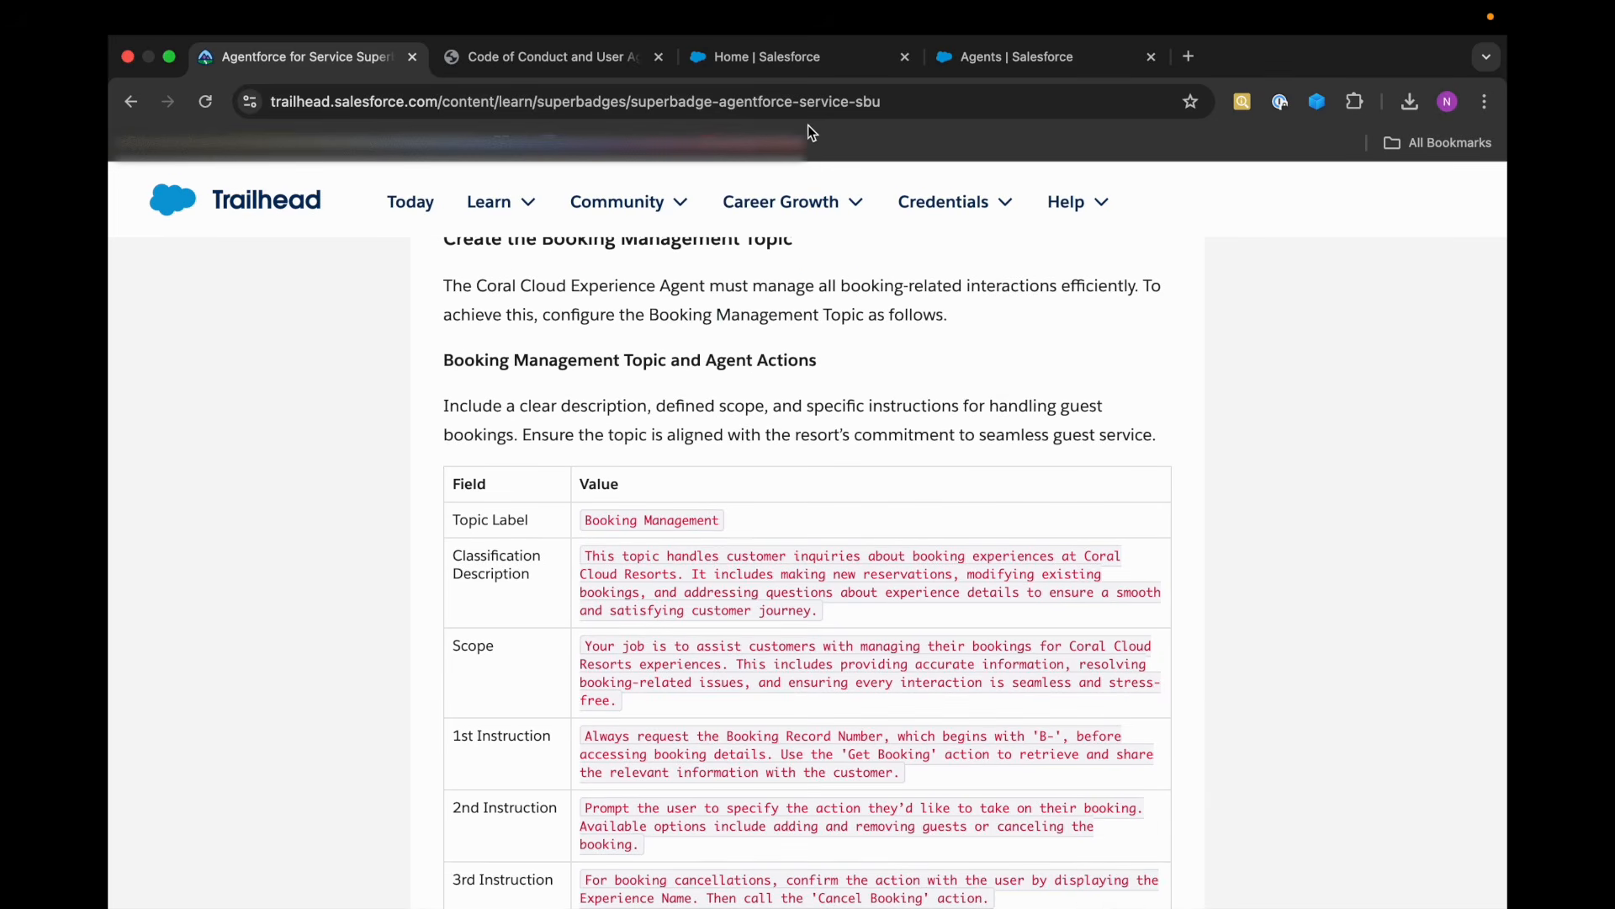
Open the Coral Cloud Experience Agent from the Salesforce Agents list in Agent Builder and show its topics.
{"action": "left_click", "coordinate": [1018, 57]}
{"action": "scroll", "coordinate": [502, 802], "scroll_direction": "down", "scroll_amount": 3}
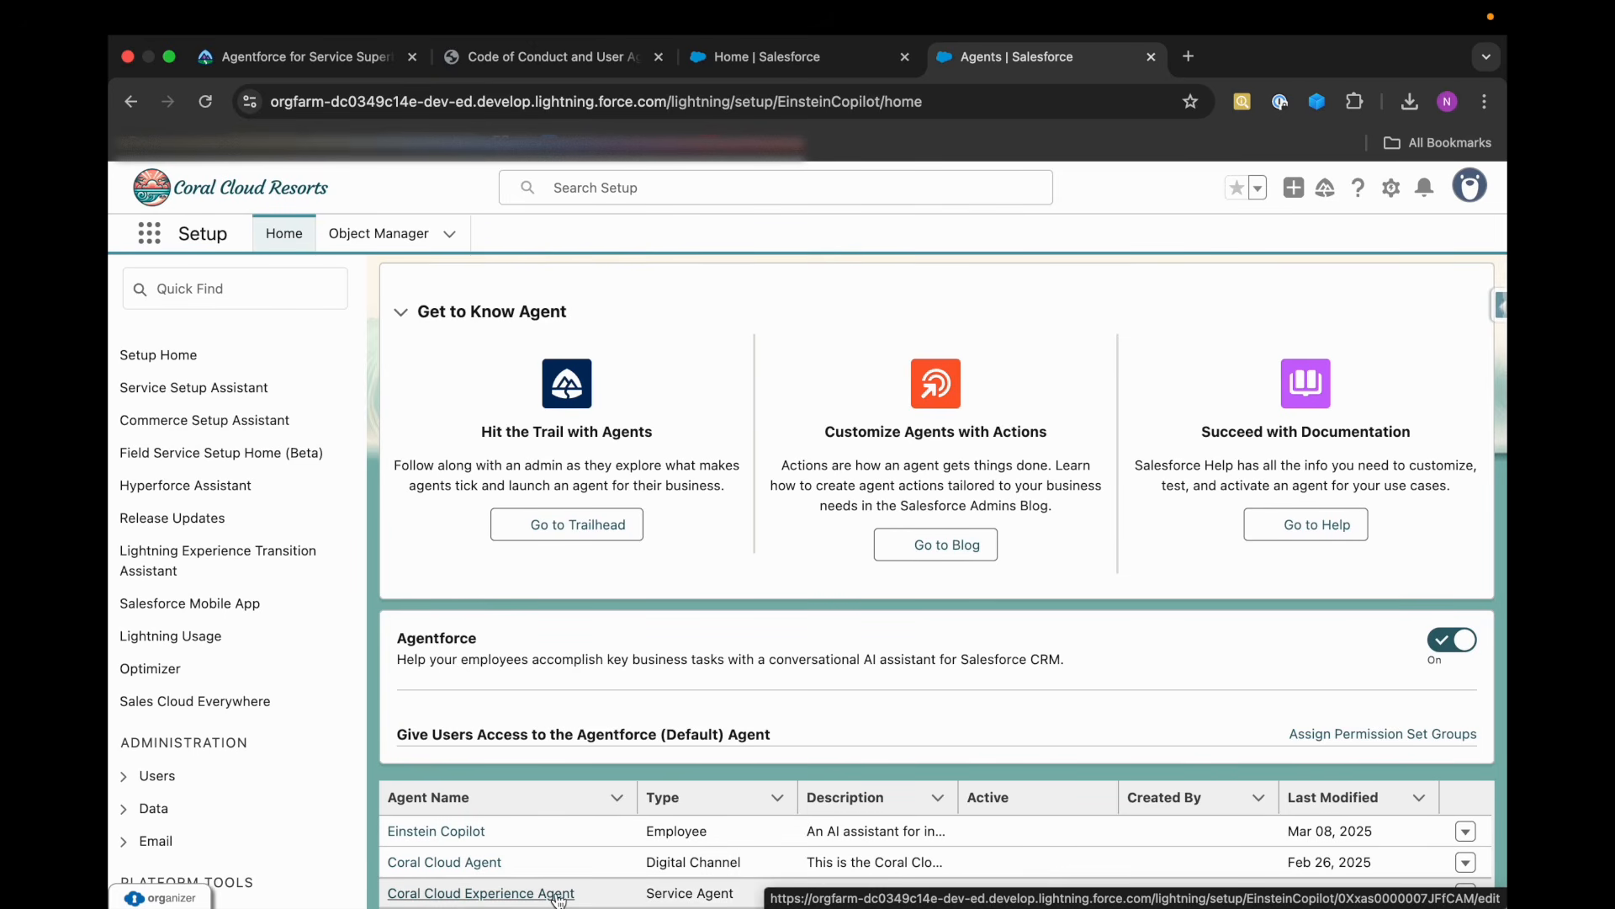
{"action": "scroll", "coordinate": [675, 621], "scroll_direction": "up", "scroll_amount": 3}
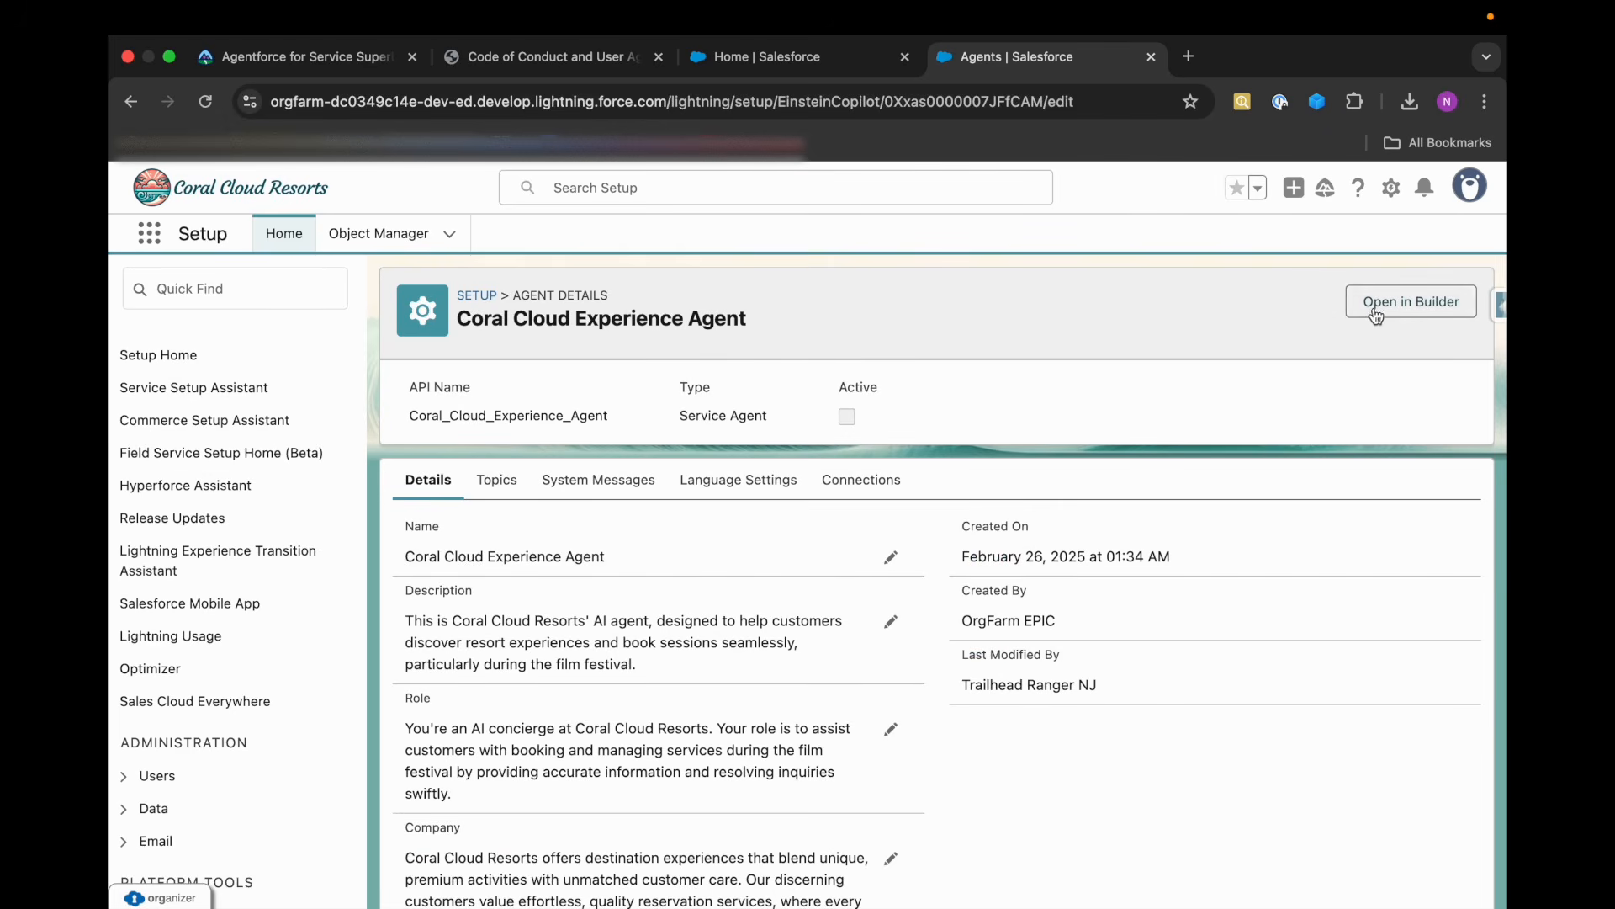
{"action": "left_click", "coordinate": [495, 480]}
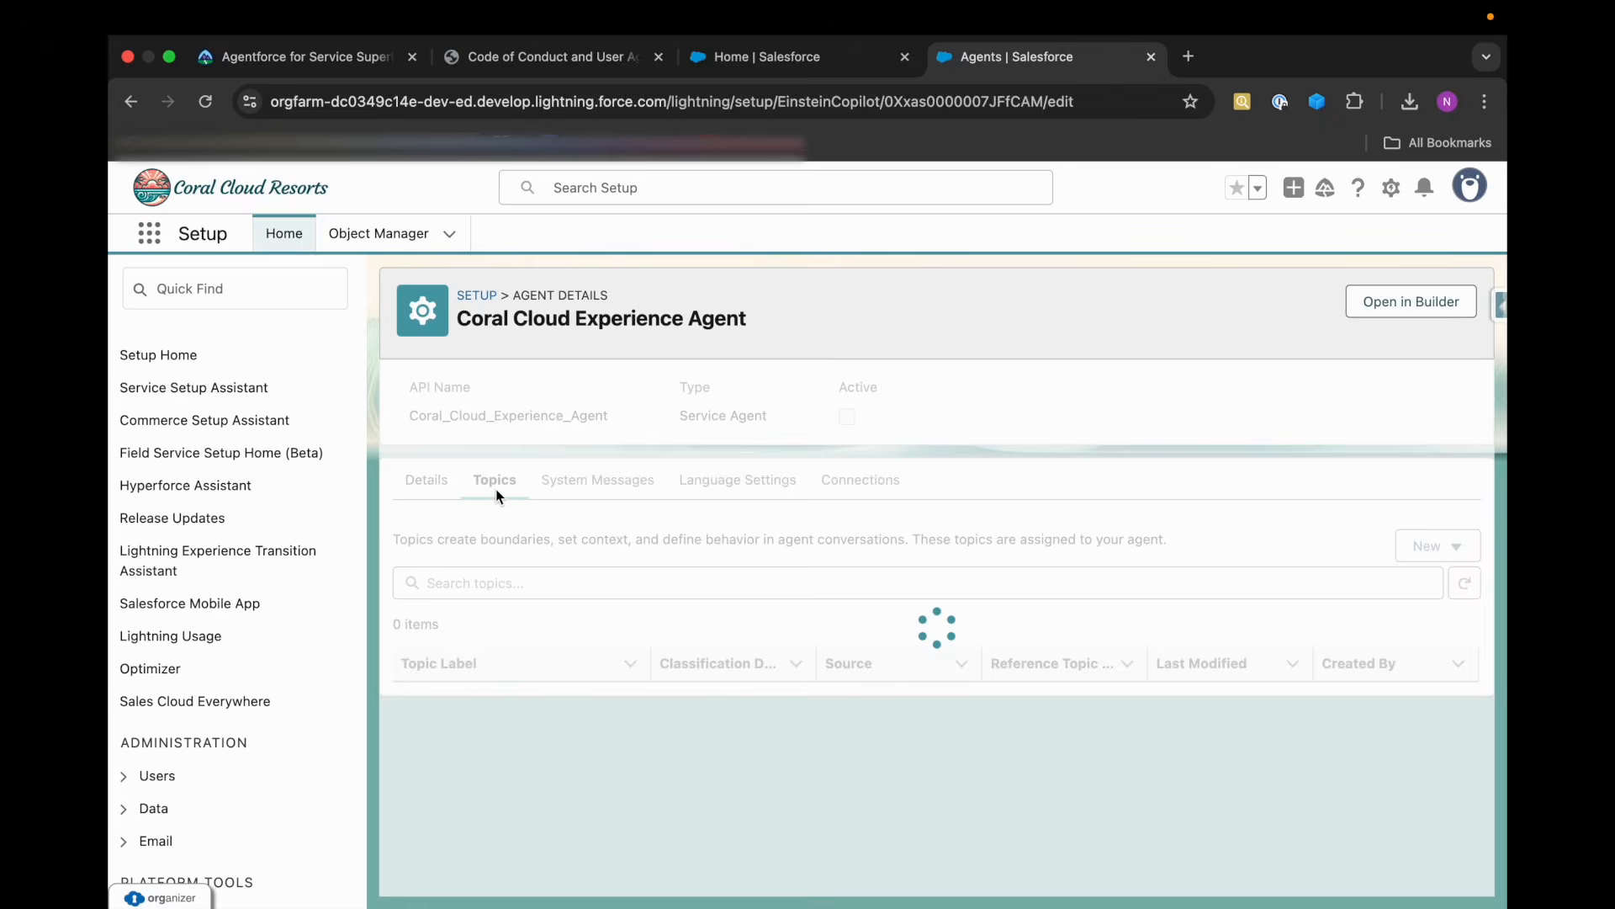
{"action": "left_click", "coordinate": [1439, 296]}
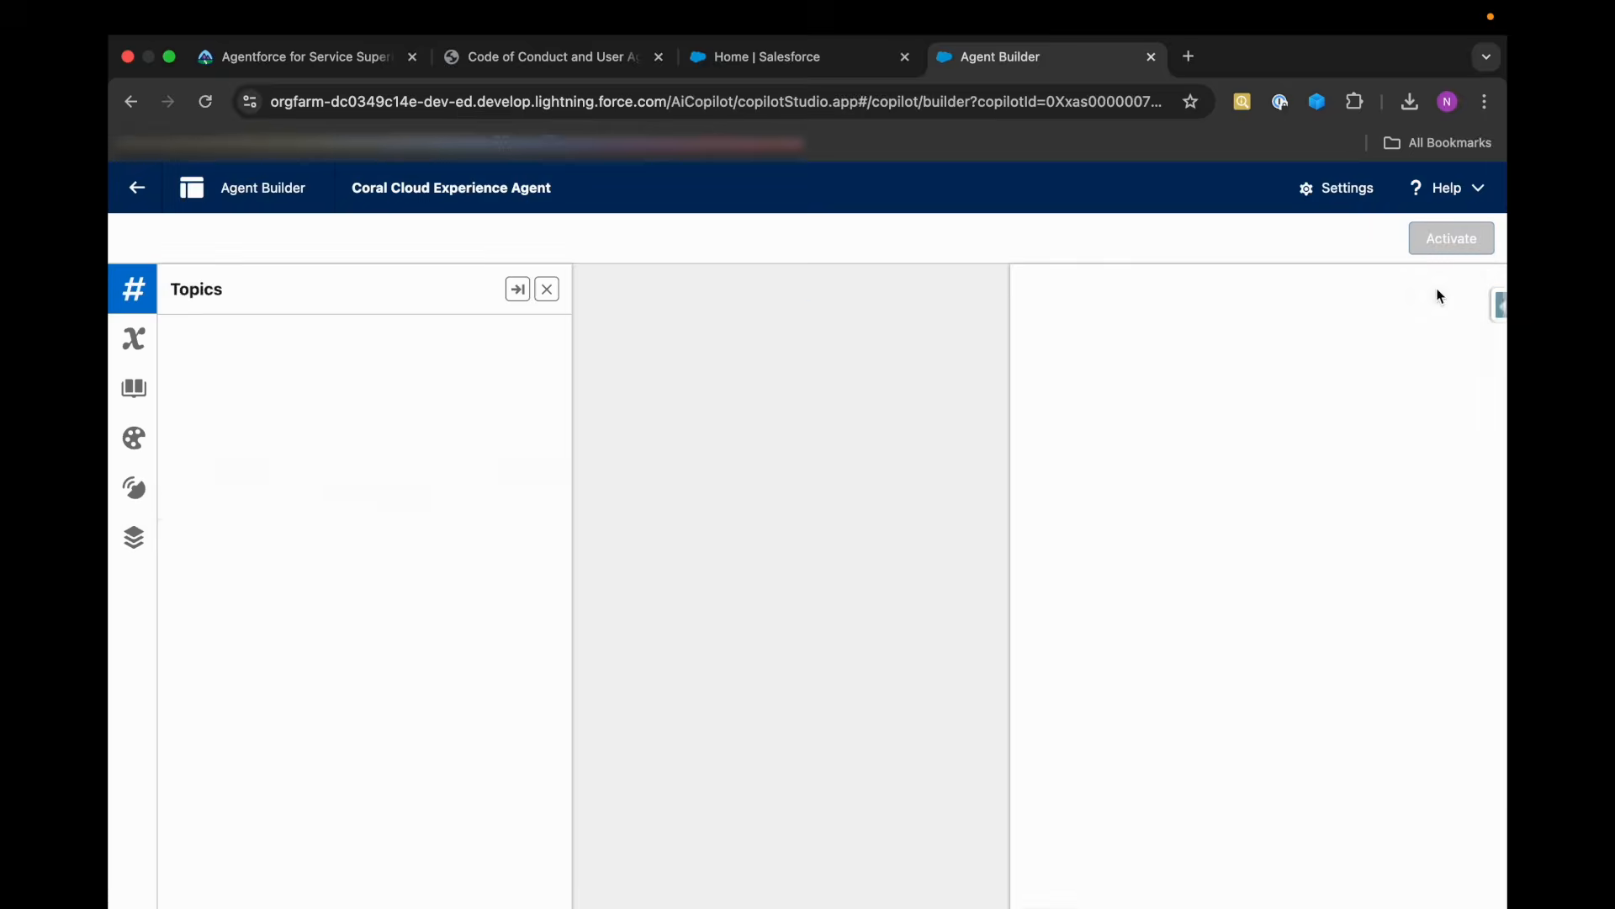
{"action": "left_click", "coordinate": [520, 541]}
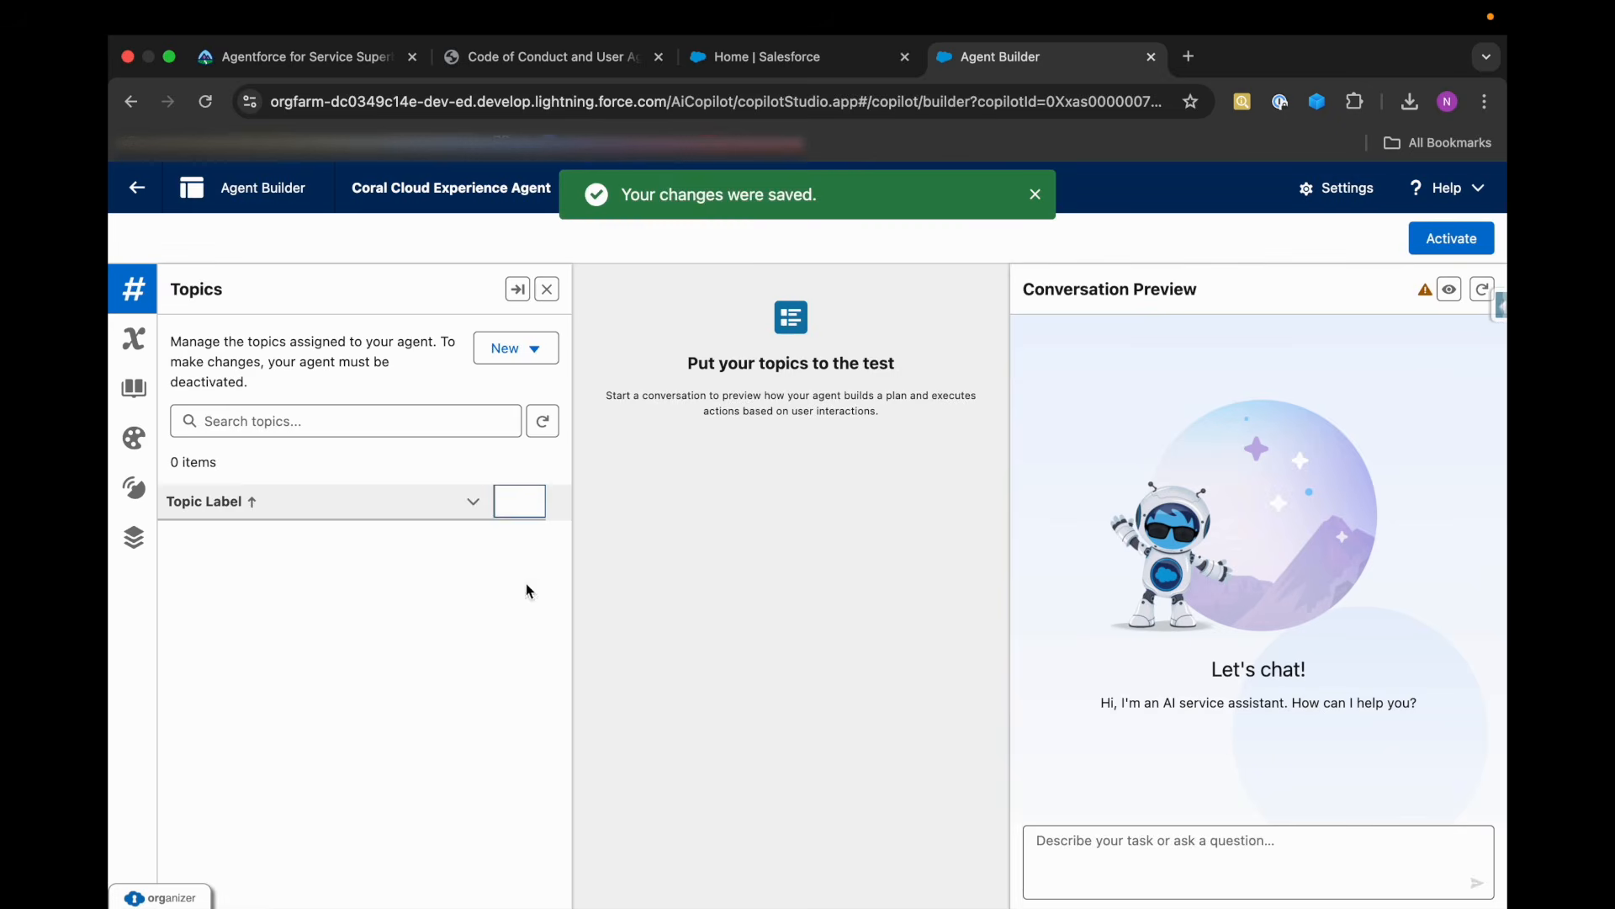
Start a new topic for the agent and set its label to Booking Management, copied from Trailhead's specification.
{"action": "left_click", "coordinate": [512, 367]}
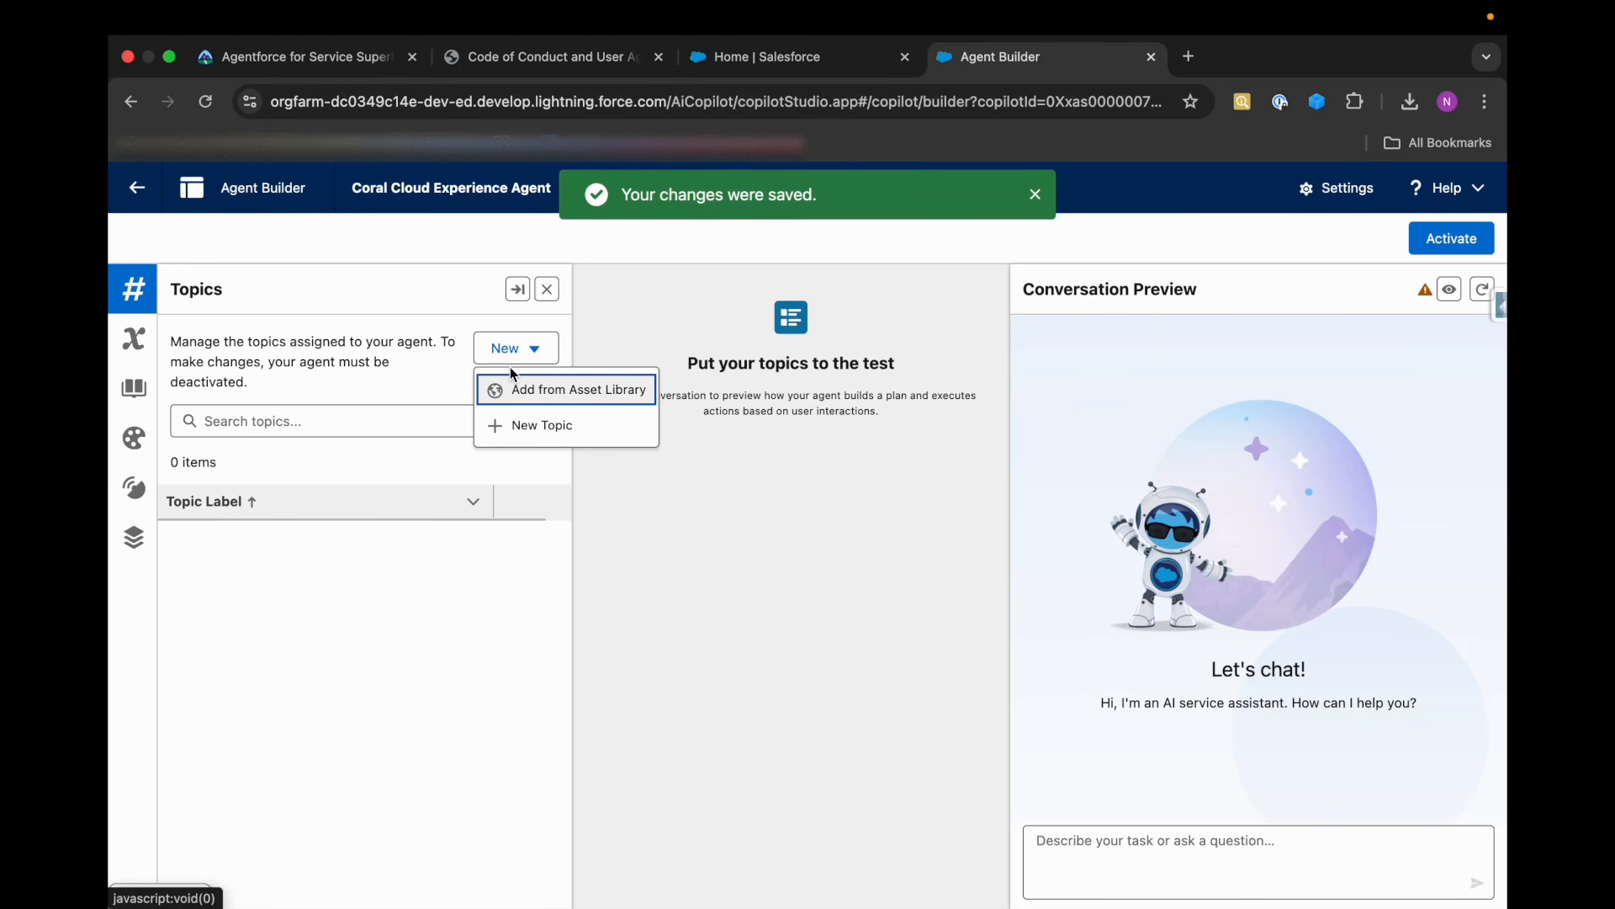
{"action": "left_click", "coordinate": [532, 427]}
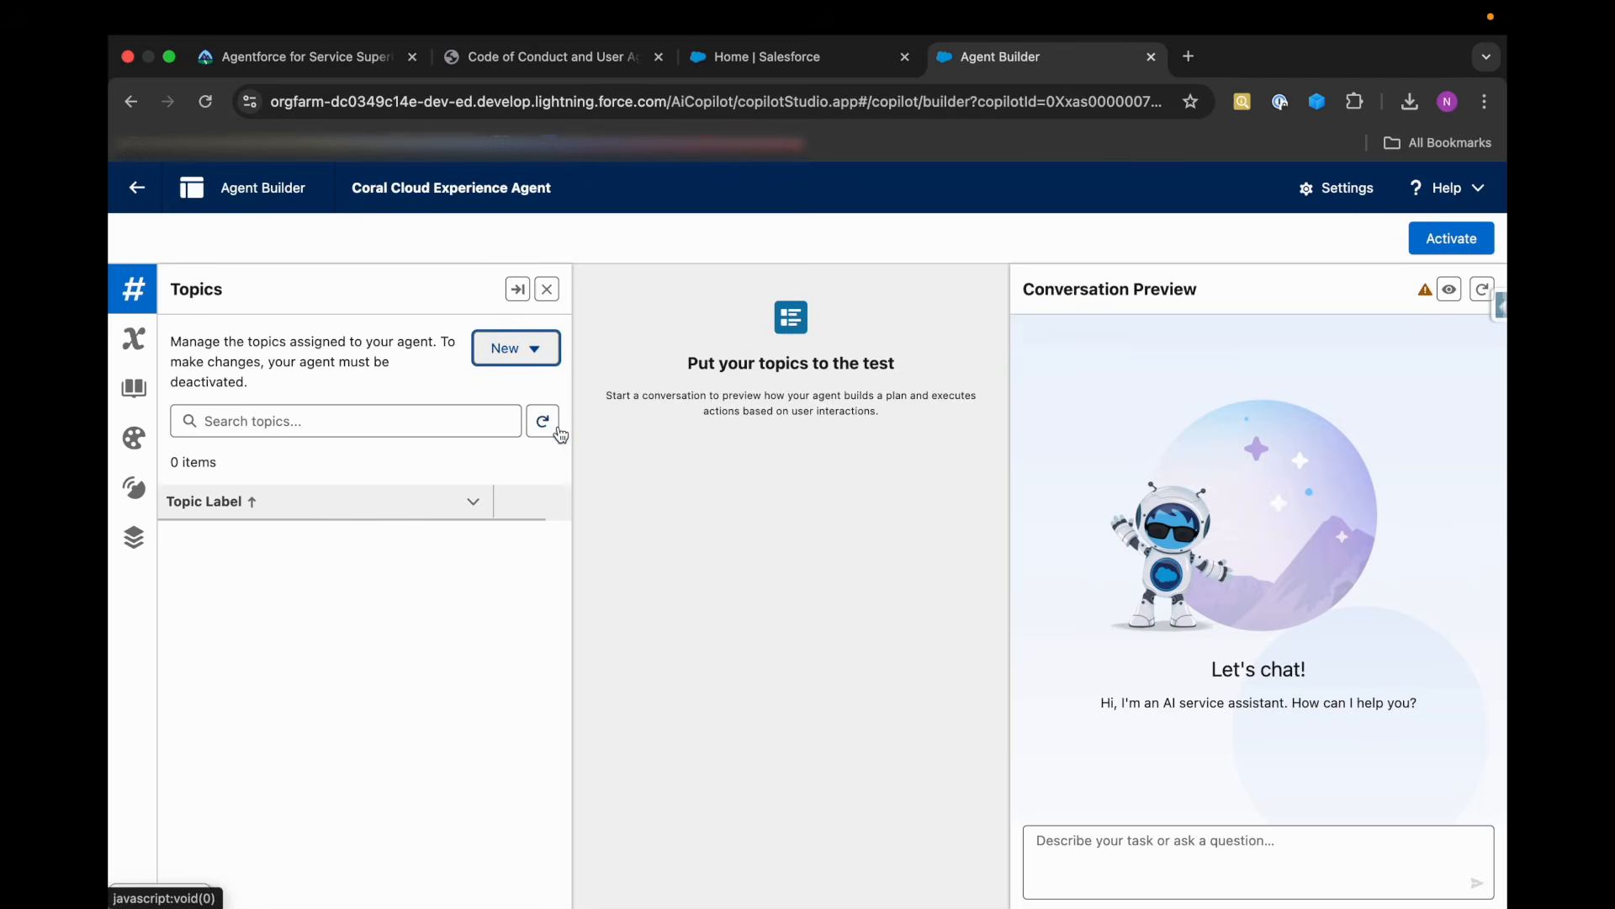
{"action": "left_click", "coordinate": [290, 75]}
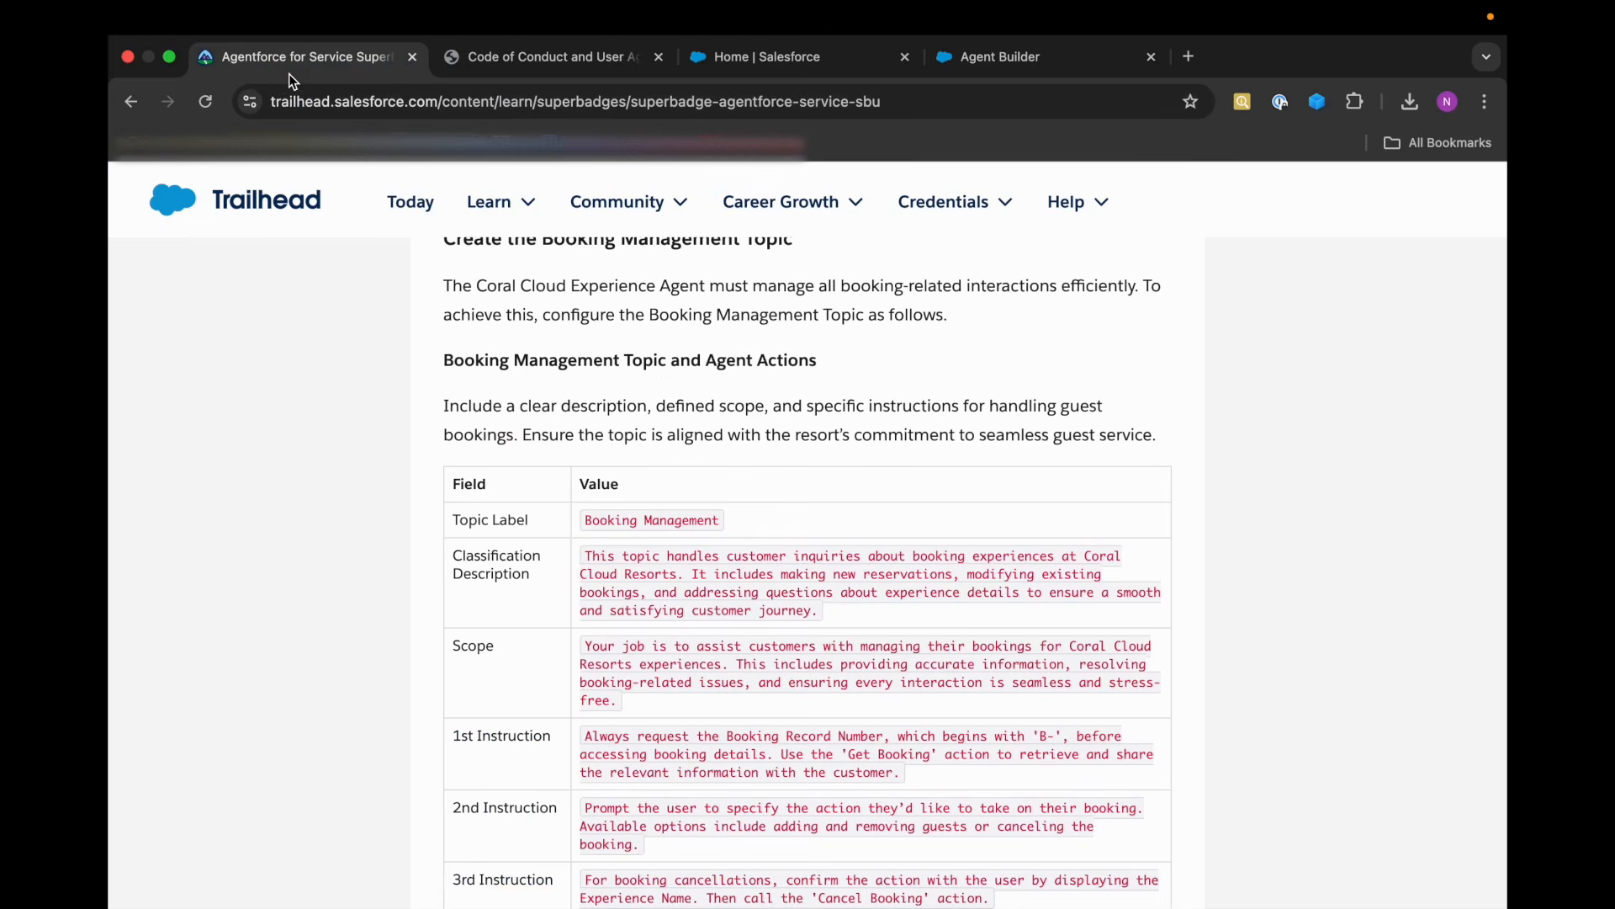
{"action": "left_click_drag", "start_coordinate": [587, 528], "coordinate": [720, 526]}
{"action": "key", "text": "cmd+c"}
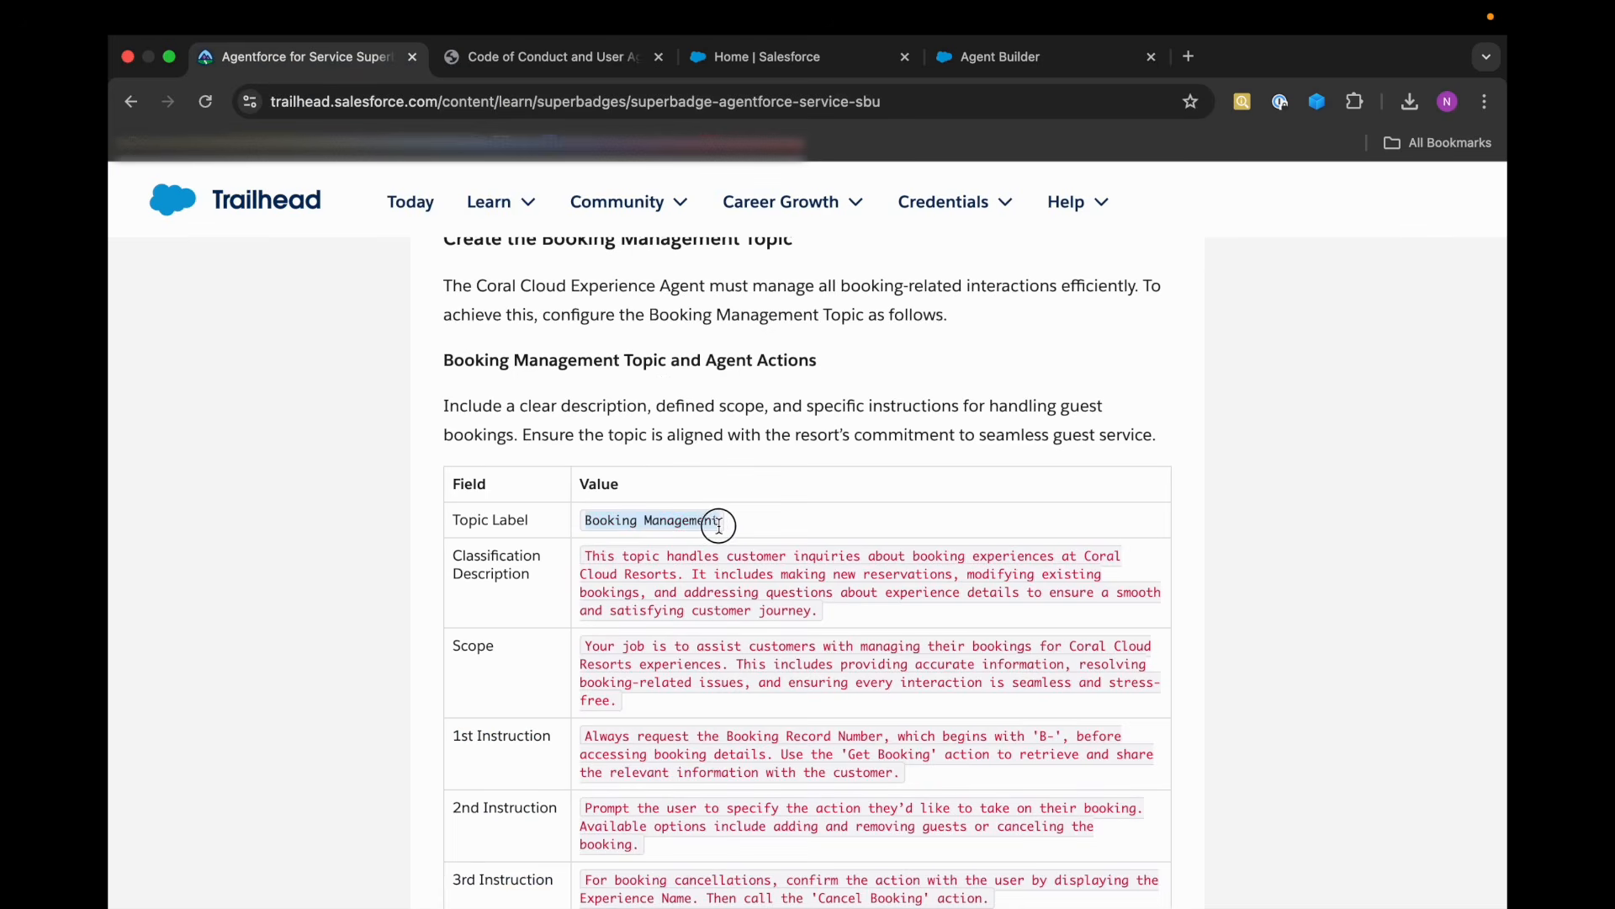
{"action": "left_click", "coordinate": [1010, 57]}
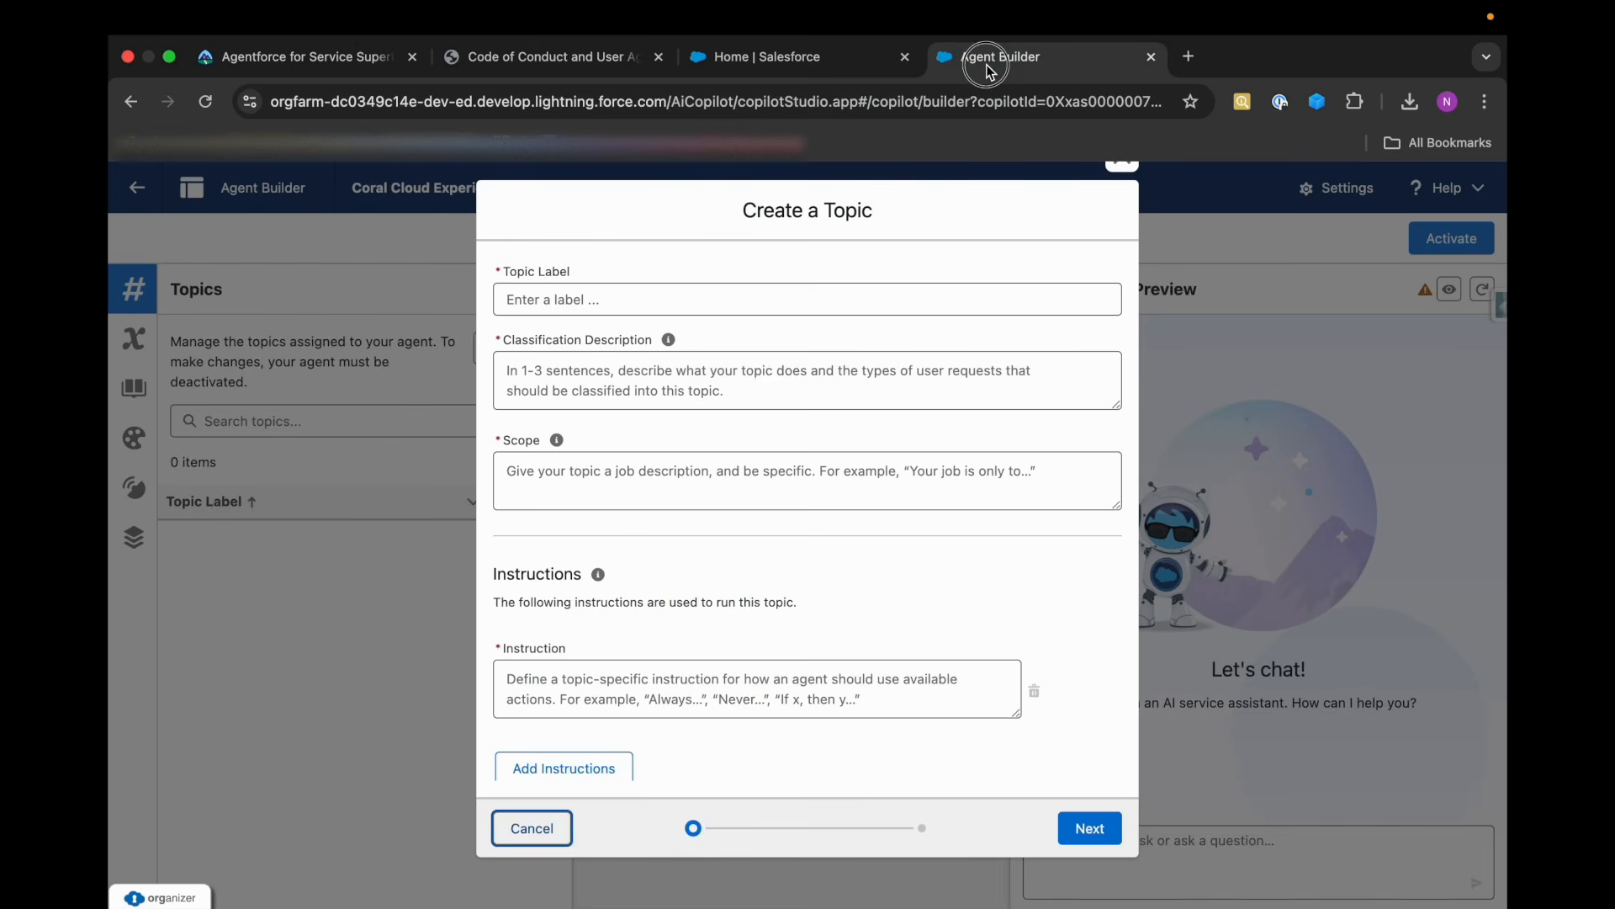
{"action": "left_click", "coordinate": [562, 301]}
{"action": "key", "text": "cmd+v"}
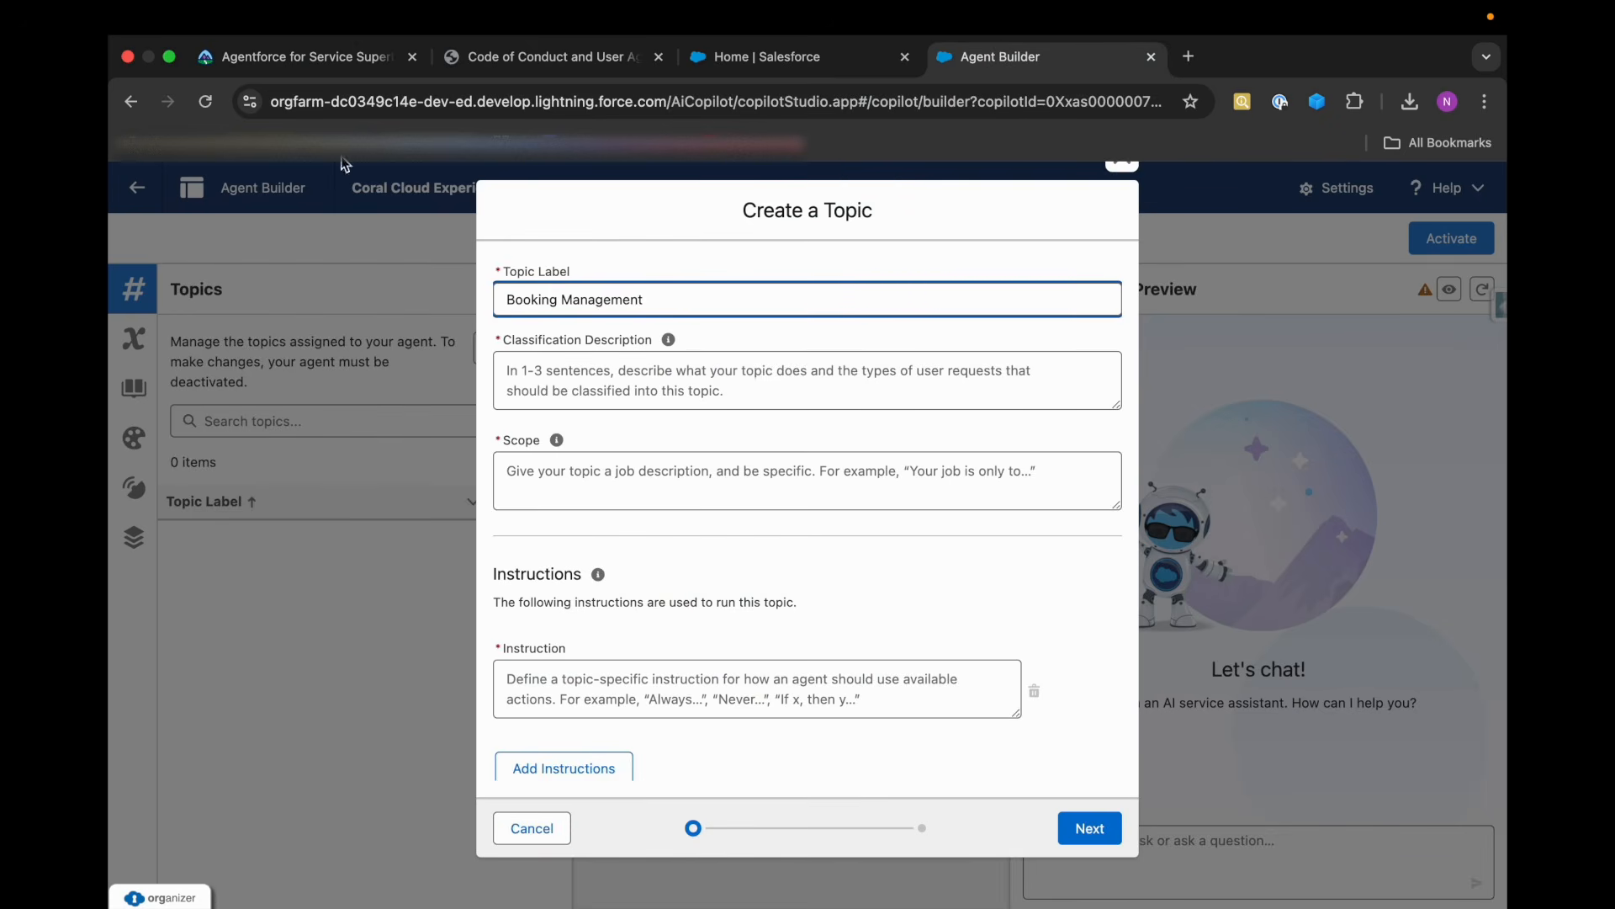
Copy Trailhead's classification description about customer inquiries on booking experiences at Coral Cloud Resorts into the new topic.
{"action": "left_click", "coordinate": [303, 56]}
{"action": "scroll", "coordinate": [573, 610], "scroll_direction": "down", "scroll_amount": 3}
{"action": "left_click_drag", "start_coordinate": [583, 443], "coordinate": [815, 501]}
{"action": "key", "text": "super+c"}
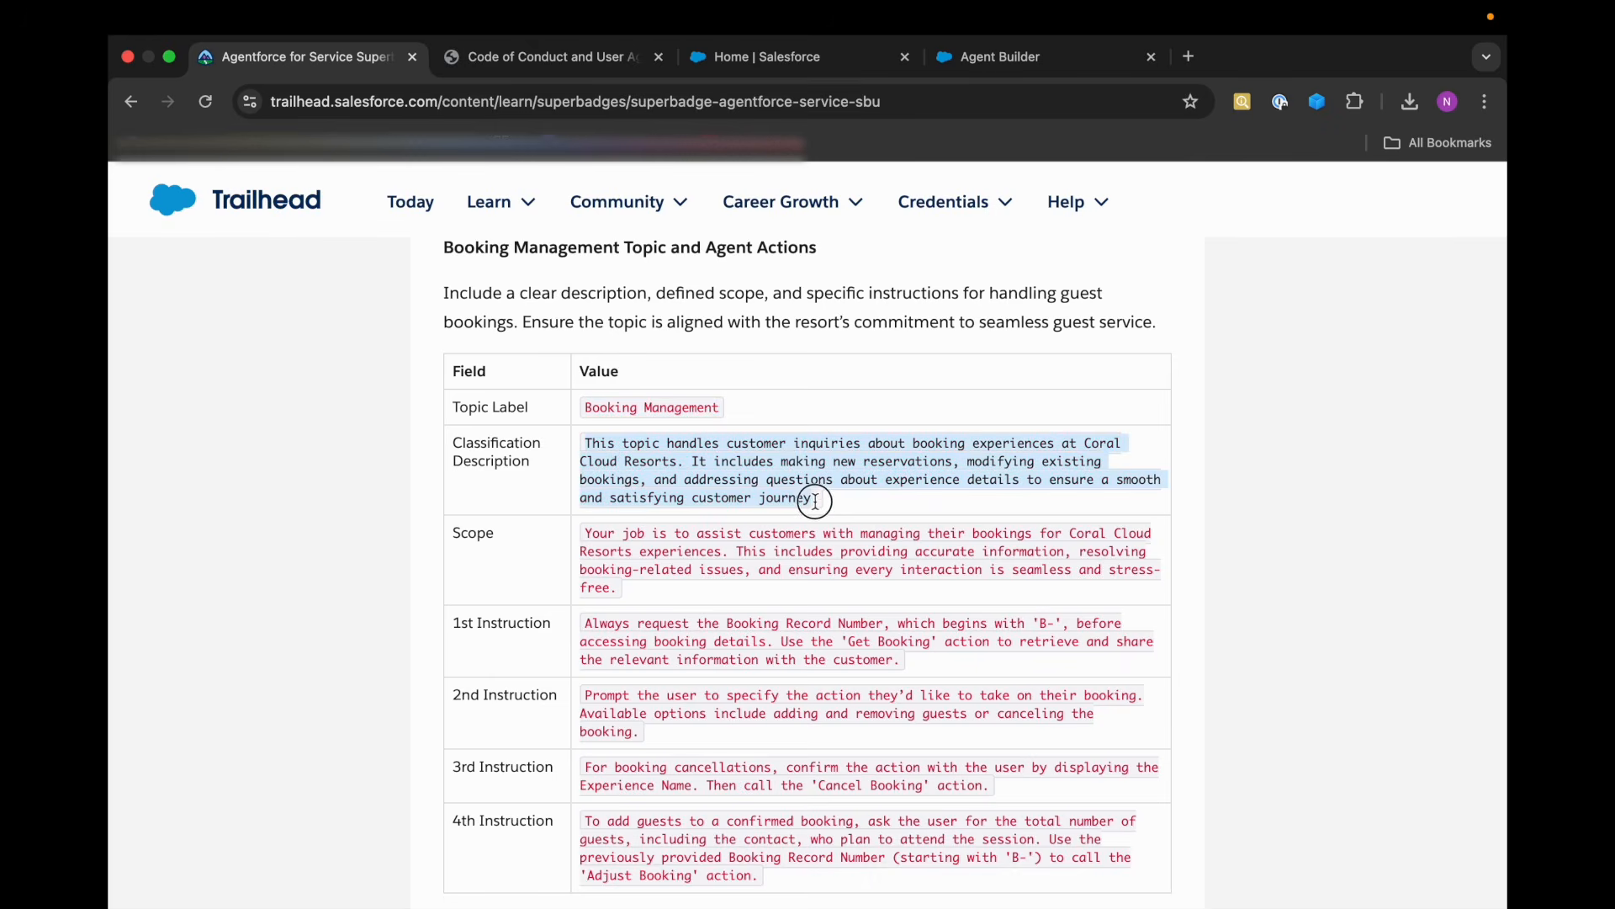
{"action": "left_click", "coordinate": [1001, 57]}
{"action": "left_click", "coordinate": [559, 378]}
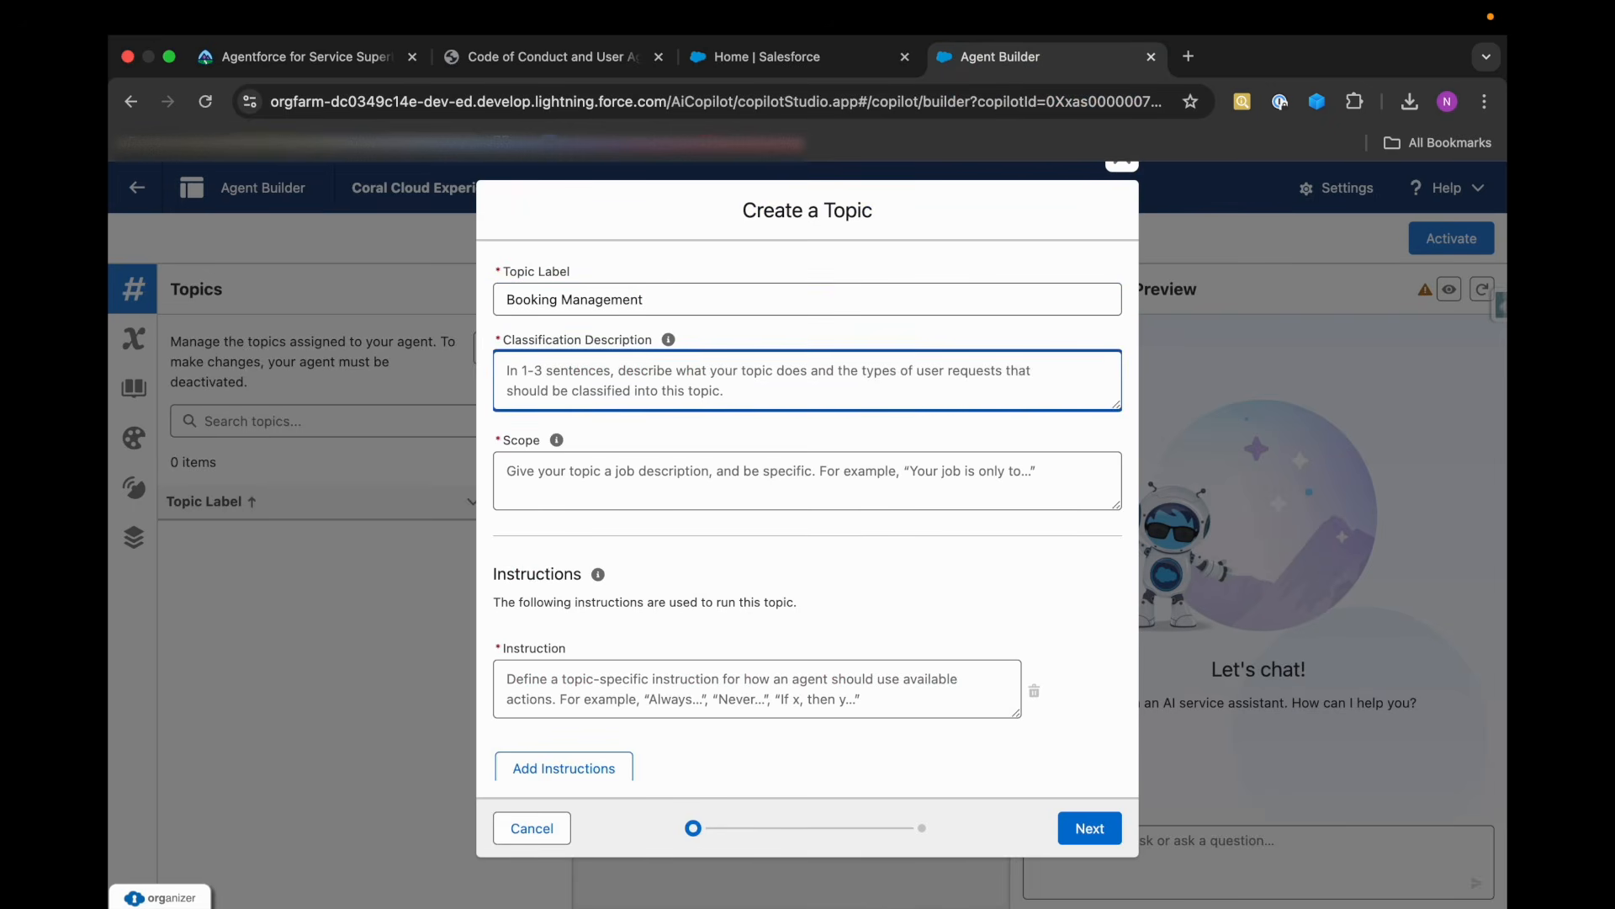
{"action": "key", "text": "super+v"}
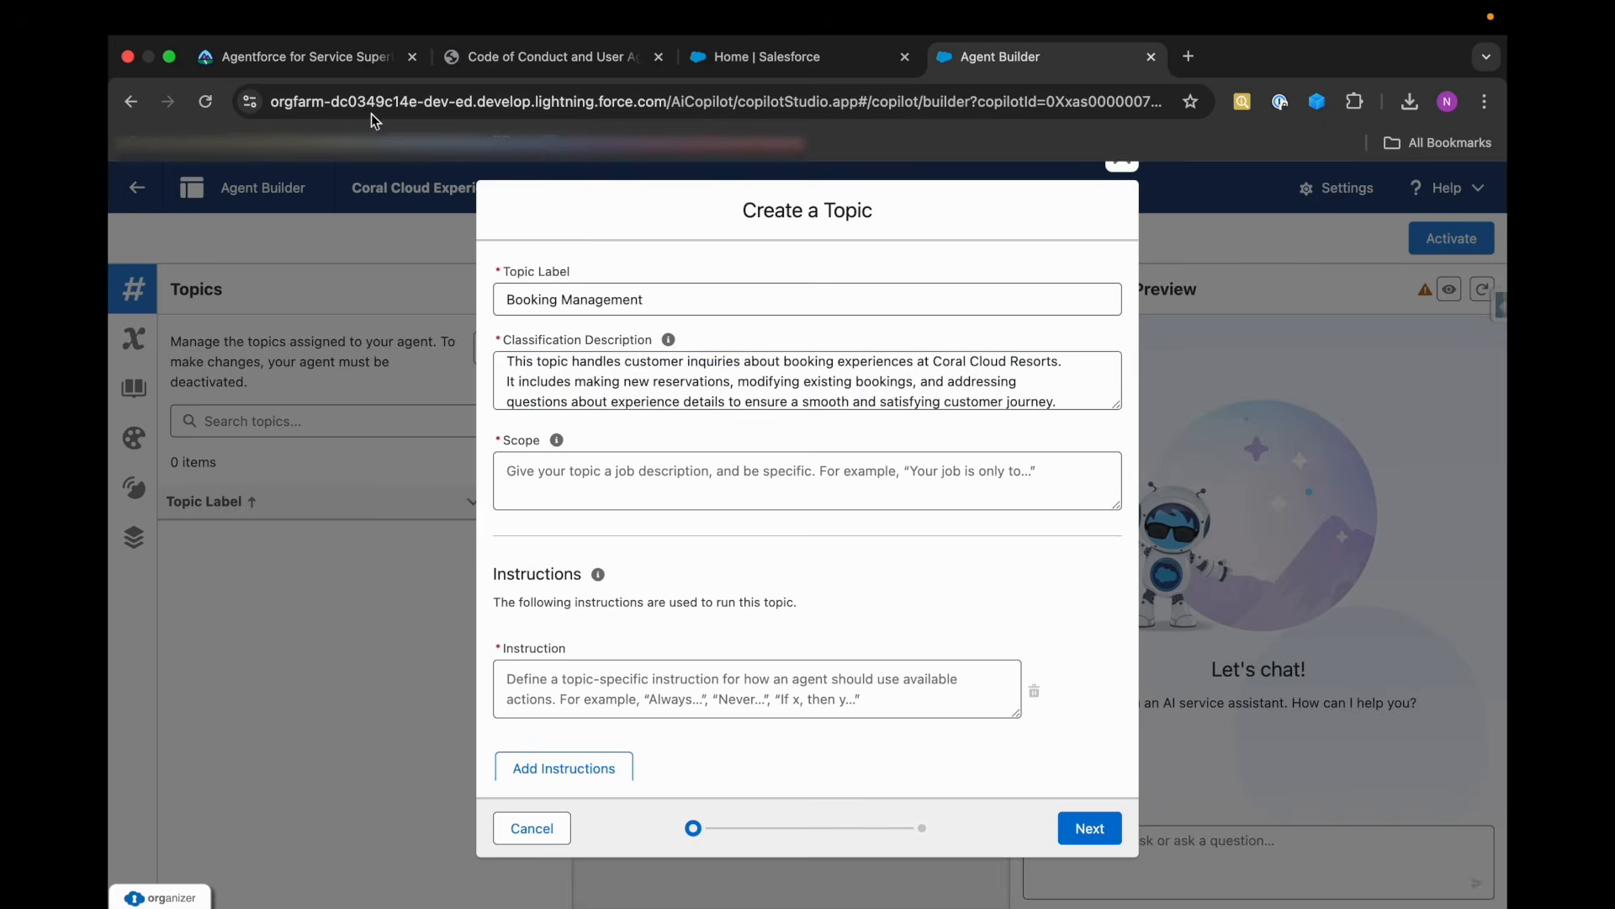
Copy Trailhead's scope text, beginning "Your job is to assist customers with managing their bookings", into the topic's Scope.
{"action": "left_click", "coordinate": [298, 57]}
{"action": "left_click_drag", "start_coordinate": [587, 446], "coordinate": [618, 499]}
{"action": "key", "text": "super+c"}
{"action": "left_click", "coordinate": [1001, 56]}
{"action": "left_click", "coordinate": [572, 500]}
{"action": "key", "text": "super+v"}
{"action": "scroll", "coordinate": [555, 572], "scroll_direction": "down", "scroll_amount": 1}
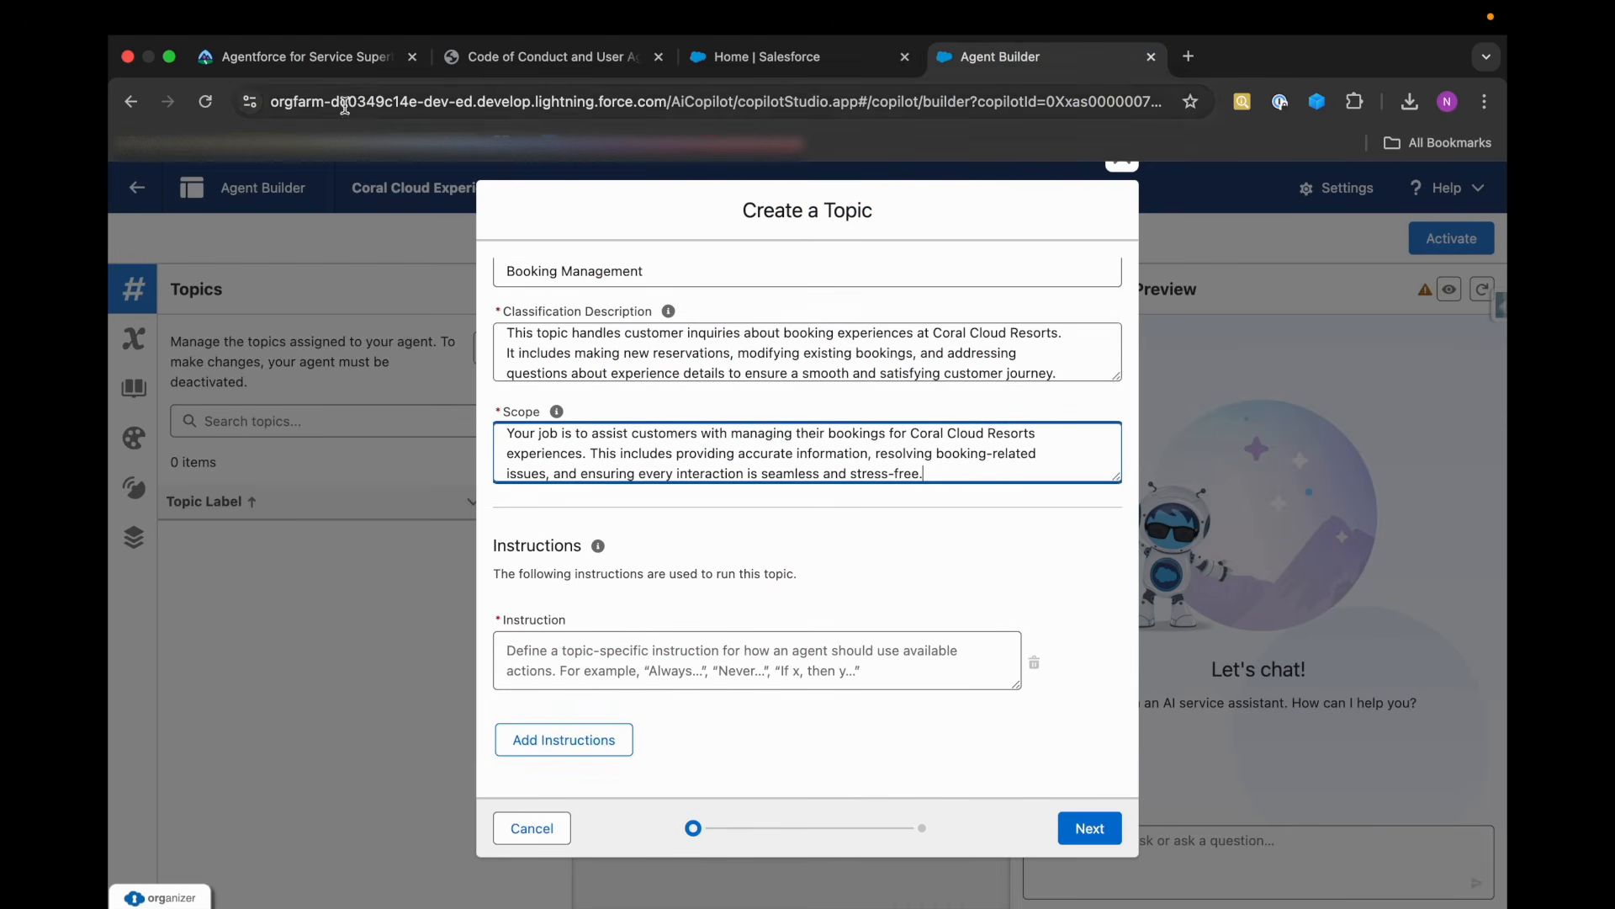
Fill the topic's first instruction with Trailhead's text on requesting the Booking Record Number and using the 'Get Booking' action.
{"action": "left_click", "coordinate": [336, 56]}
{"action": "scroll", "coordinate": [586, 462], "scroll_direction": "down", "scroll_amount": 2}
{"action": "left_click_drag", "start_coordinate": [586, 461], "coordinate": [913, 496]}
{"action": "key", "text": "super+c"}
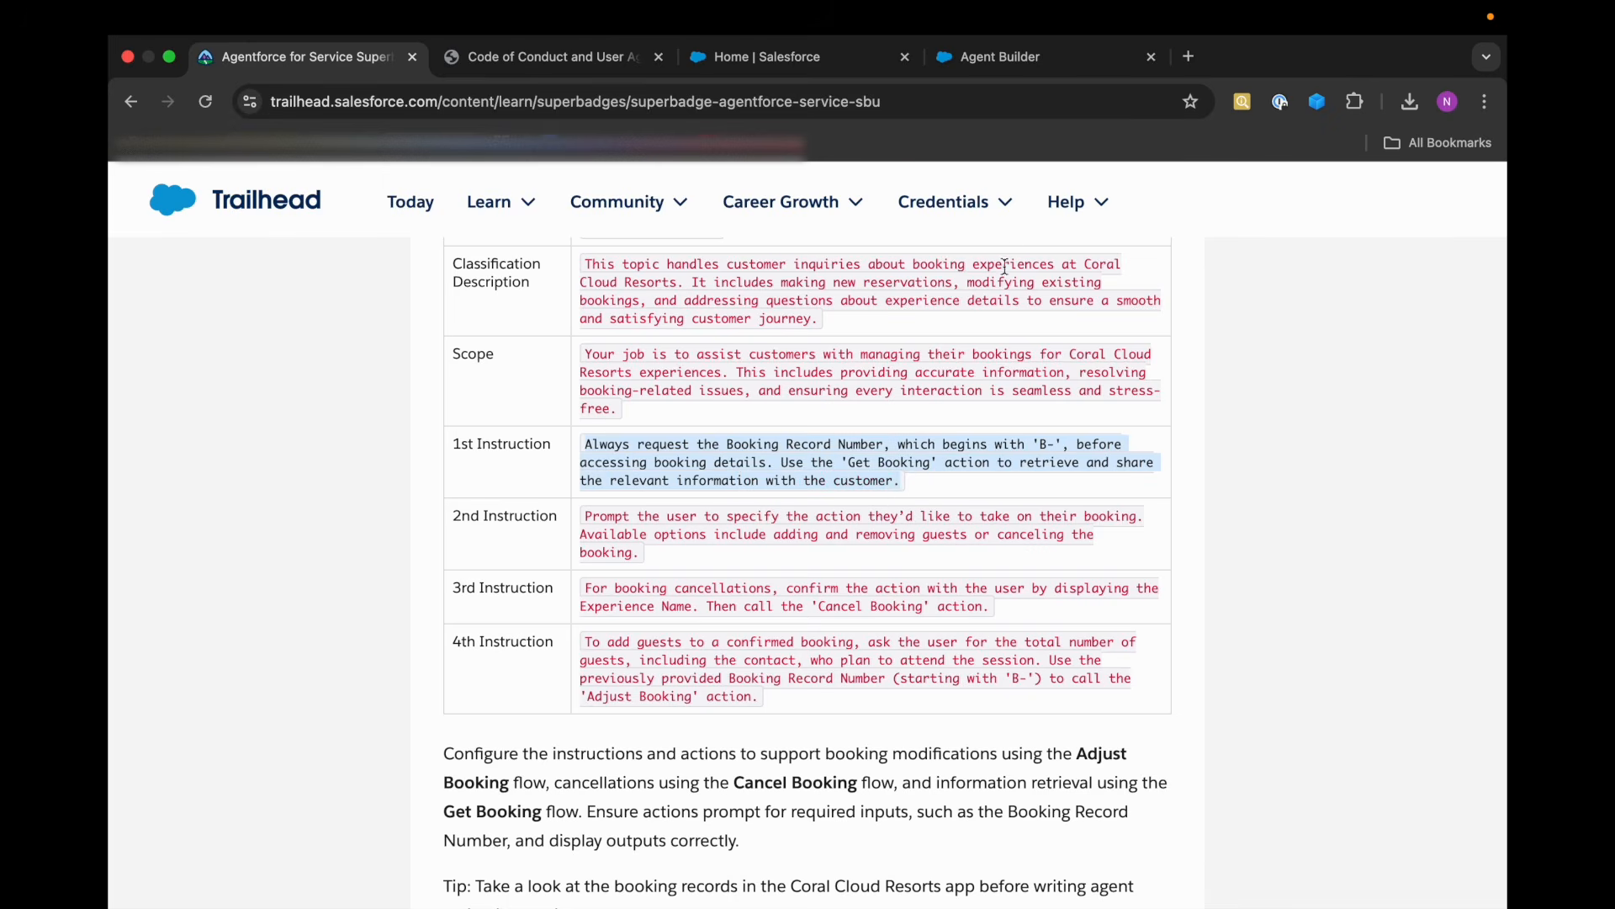
{"action": "left_click", "coordinate": [984, 59]}
{"action": "left_click", "coordinate": [589, 677]}
{"action": "key", "text": "super+v"}
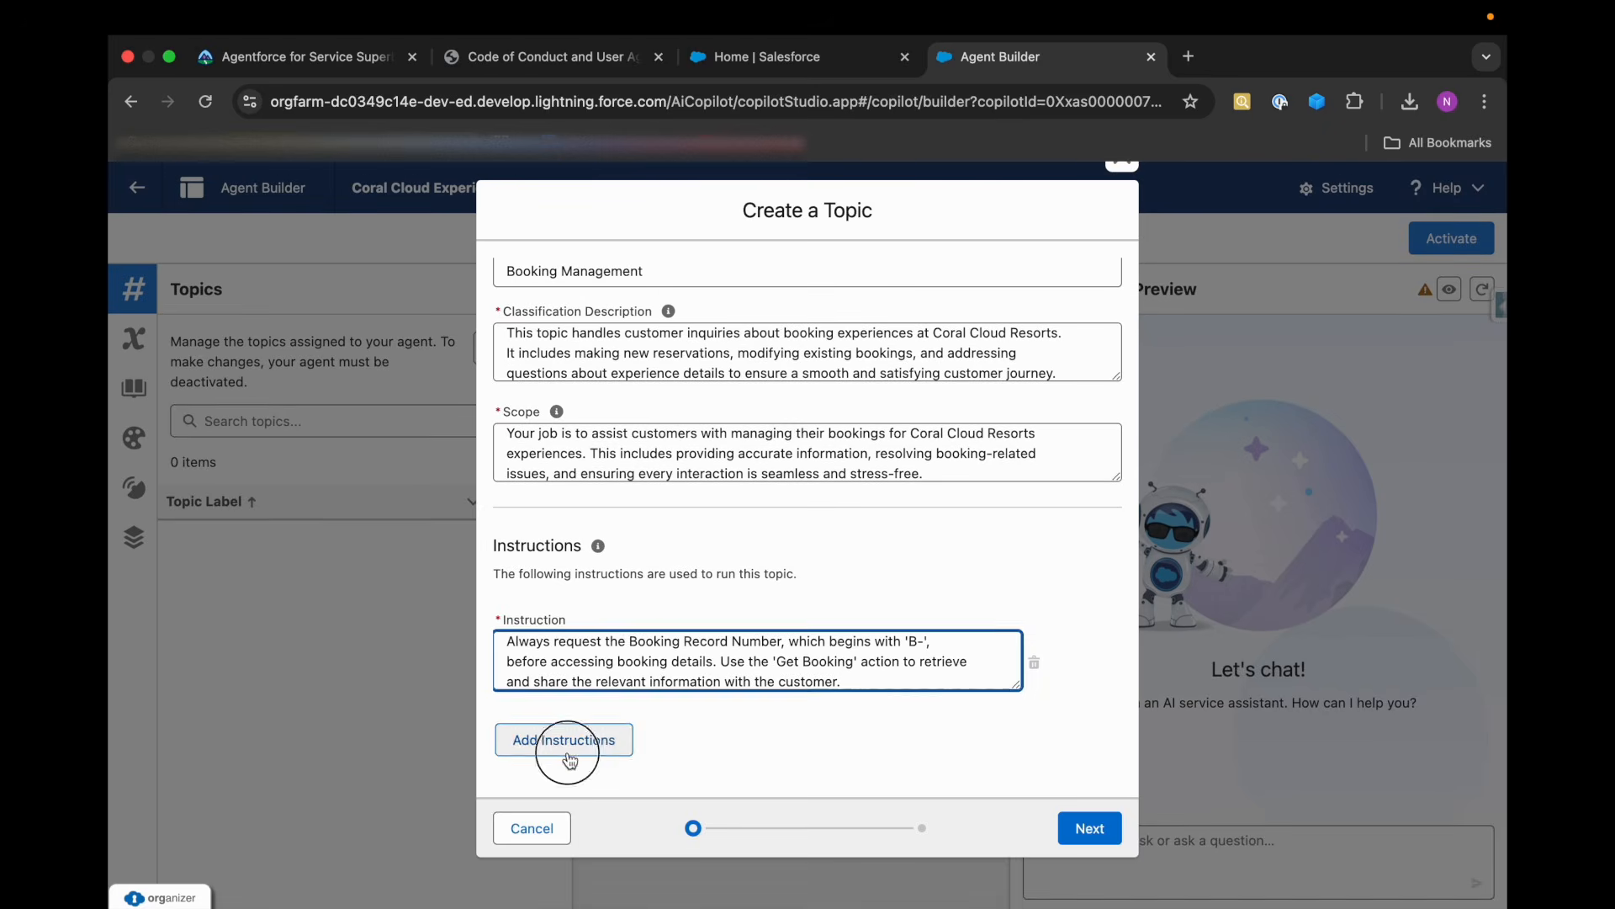
Add a second instruction with Trailhead's text prompting the user to specify the action they'd like to take on their booking.
{"action": "left_click", "coordinate": [564, 739]}
{"action": "left_click", "coordinate": [303, 56]}
{"action": "scroll", "coordinate": [619, 502], "scroll_direction": "down", "scroll_amount": 1}
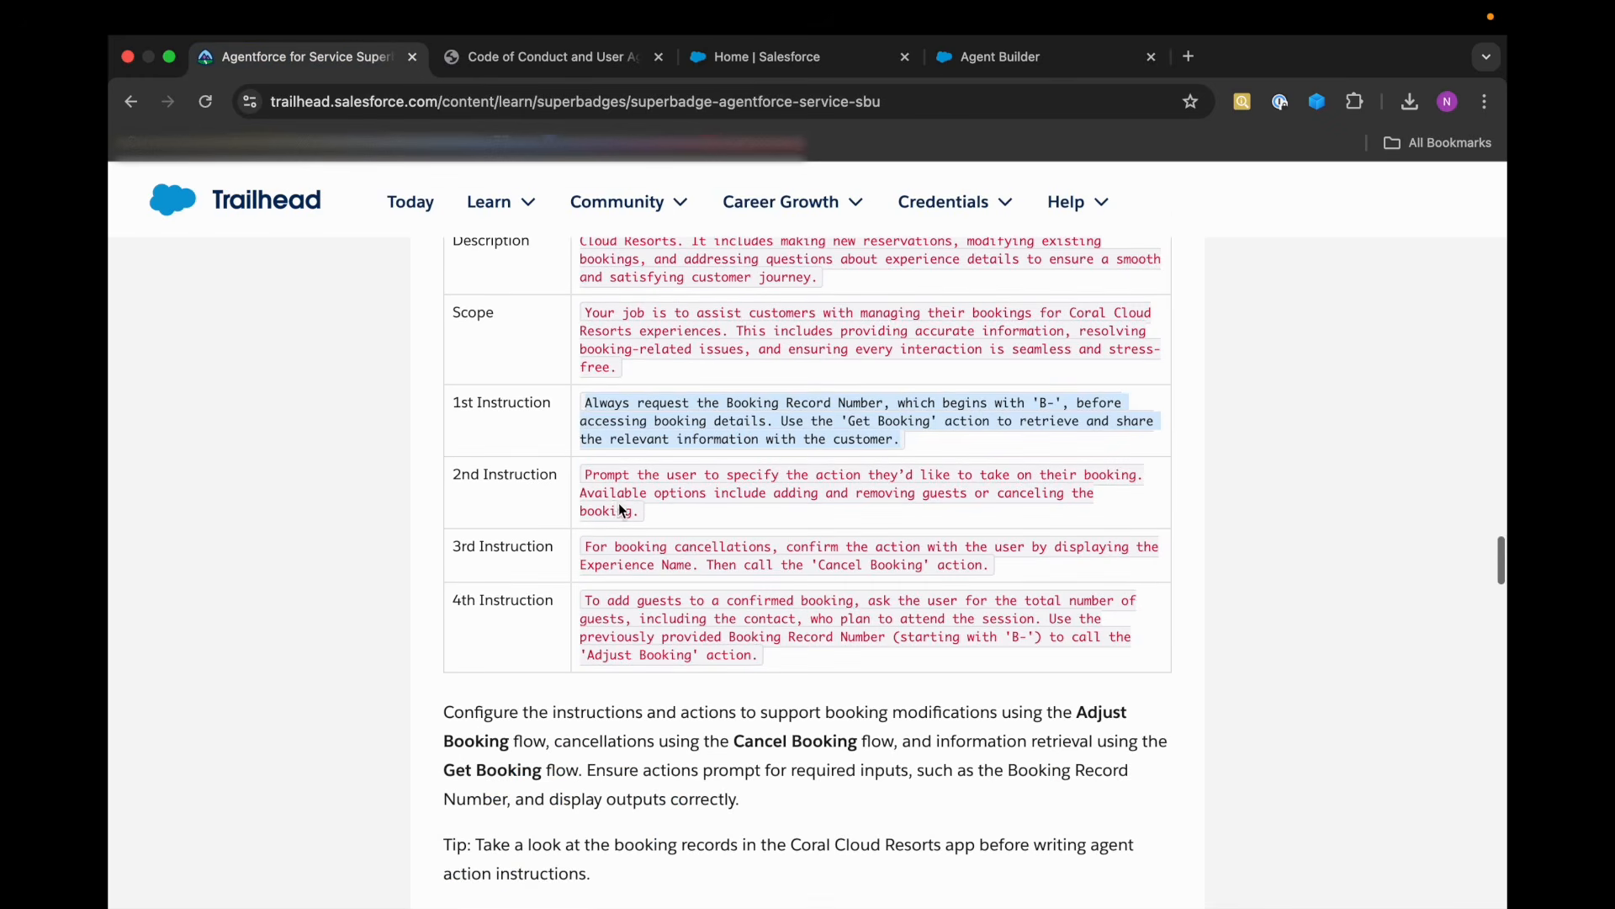
{"action": "left_click_drag", "start_coordinate": [587, 475], "coordinate": [644, 513]}
{"action": "key", "text": "super+c"}
{"action": "left_click", "coordinate": [993, 59]}
{"action": "left_click", "coordinate": [574, 754]}
{"action": "key", "text": "super+v"}
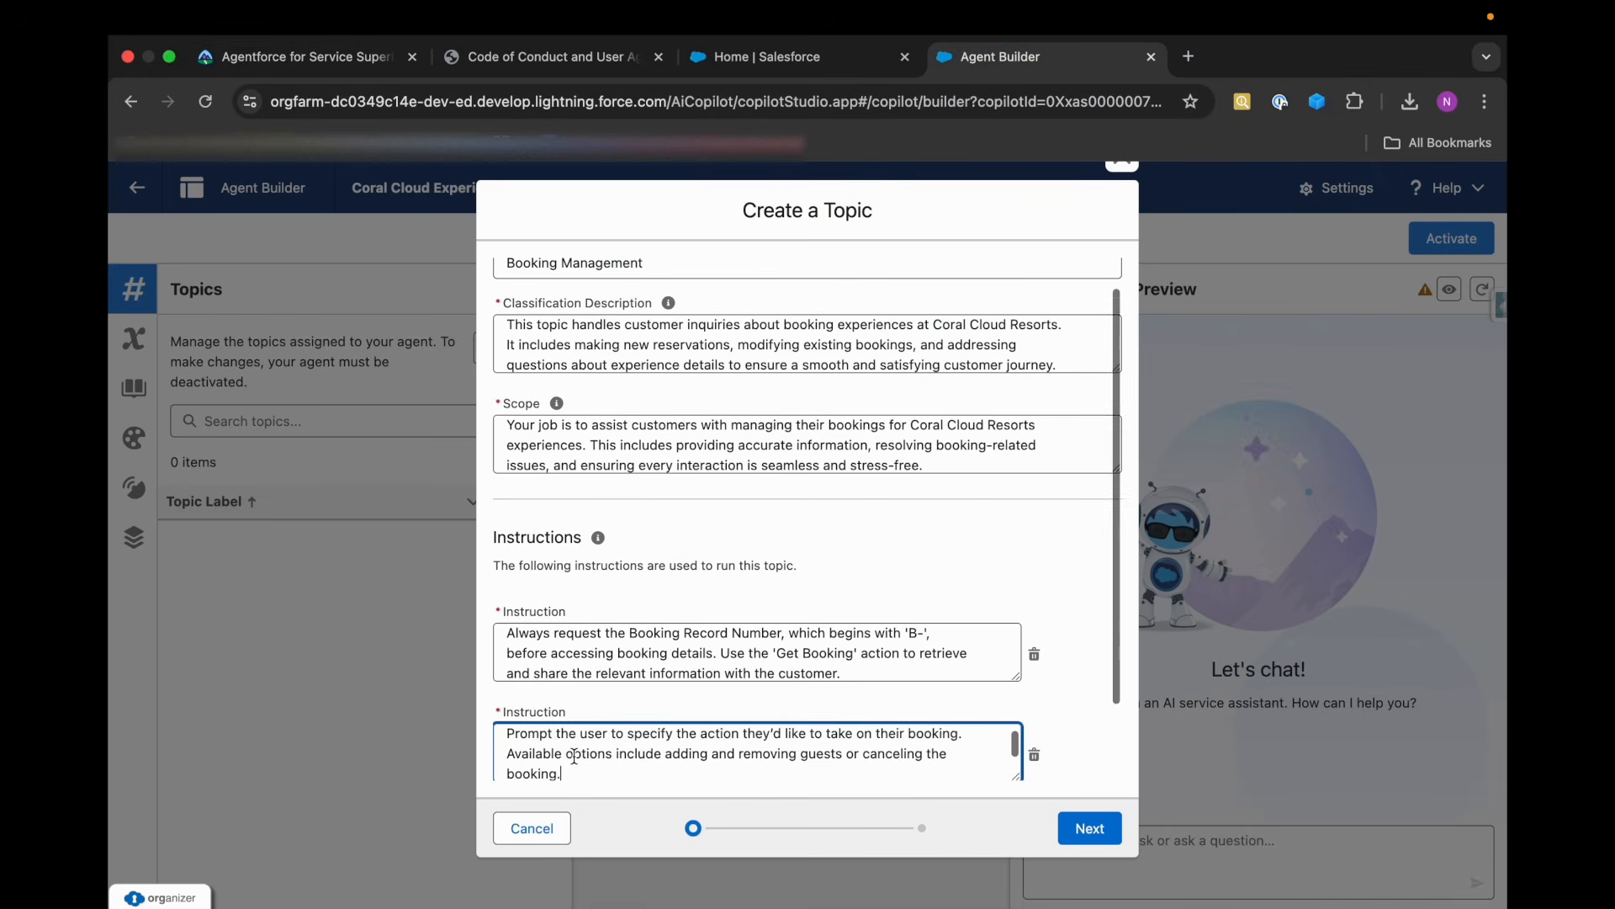
Add a third instruction with Trailhead's text on confirming booking cancellations by Experience Name and calling the 'Cancel Booking' action.
{"action": "scroll", "coordinate": [580, 740], "scroll_direction": "down", "scroll_amount": 2}
{"action": "left_click", "coordinate": [583, 738]}
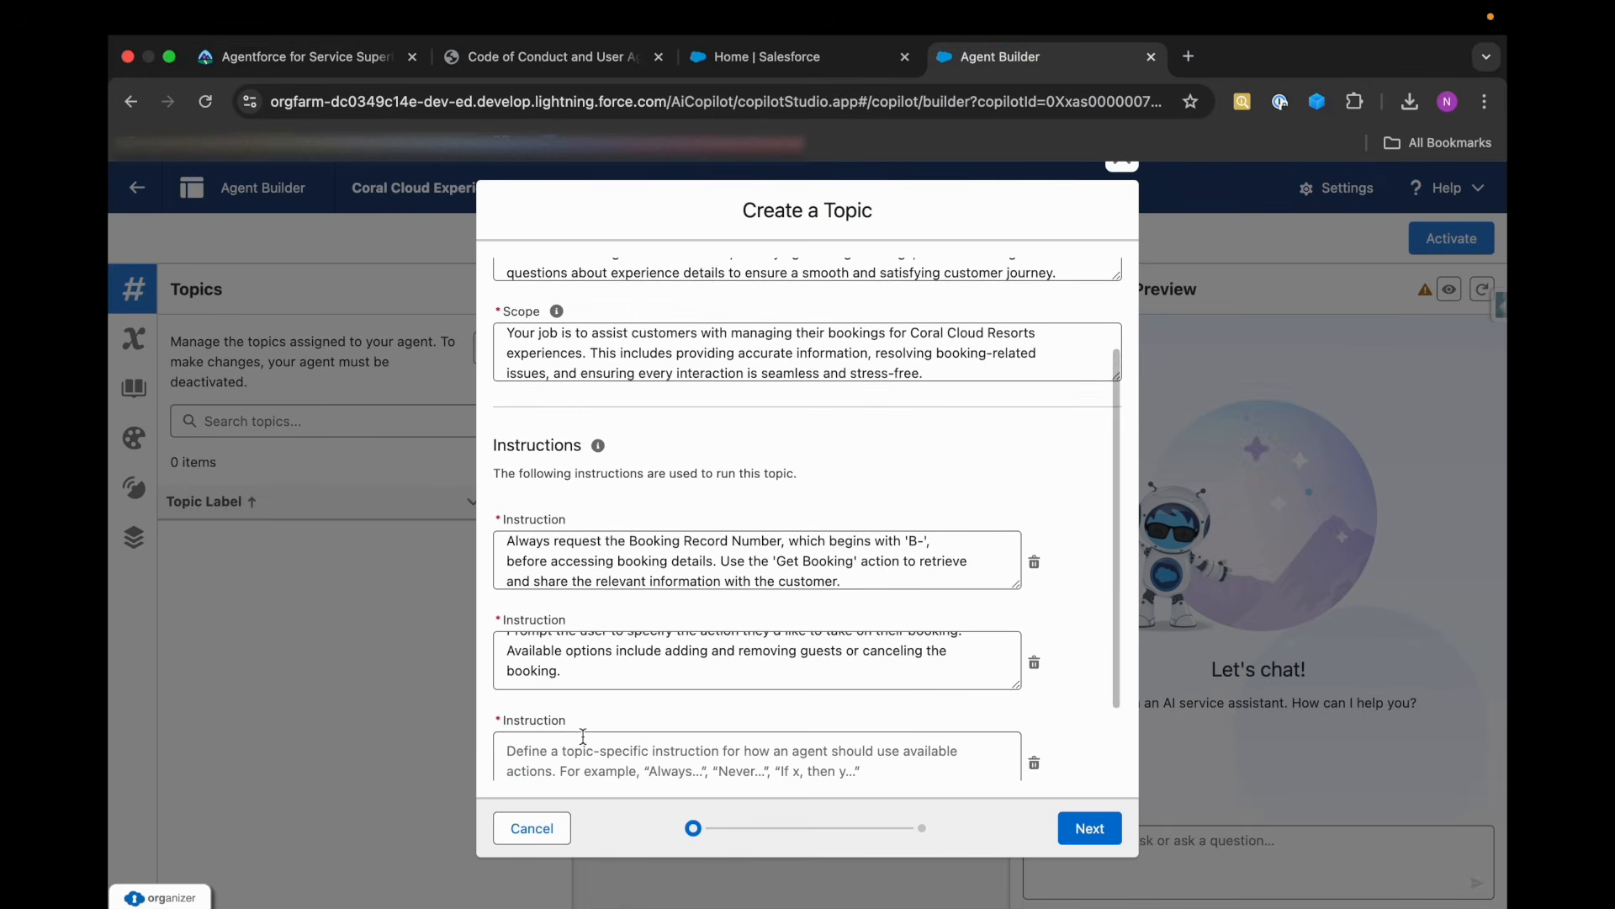
{"action": "left_click", "coordinate": [362, 57]}
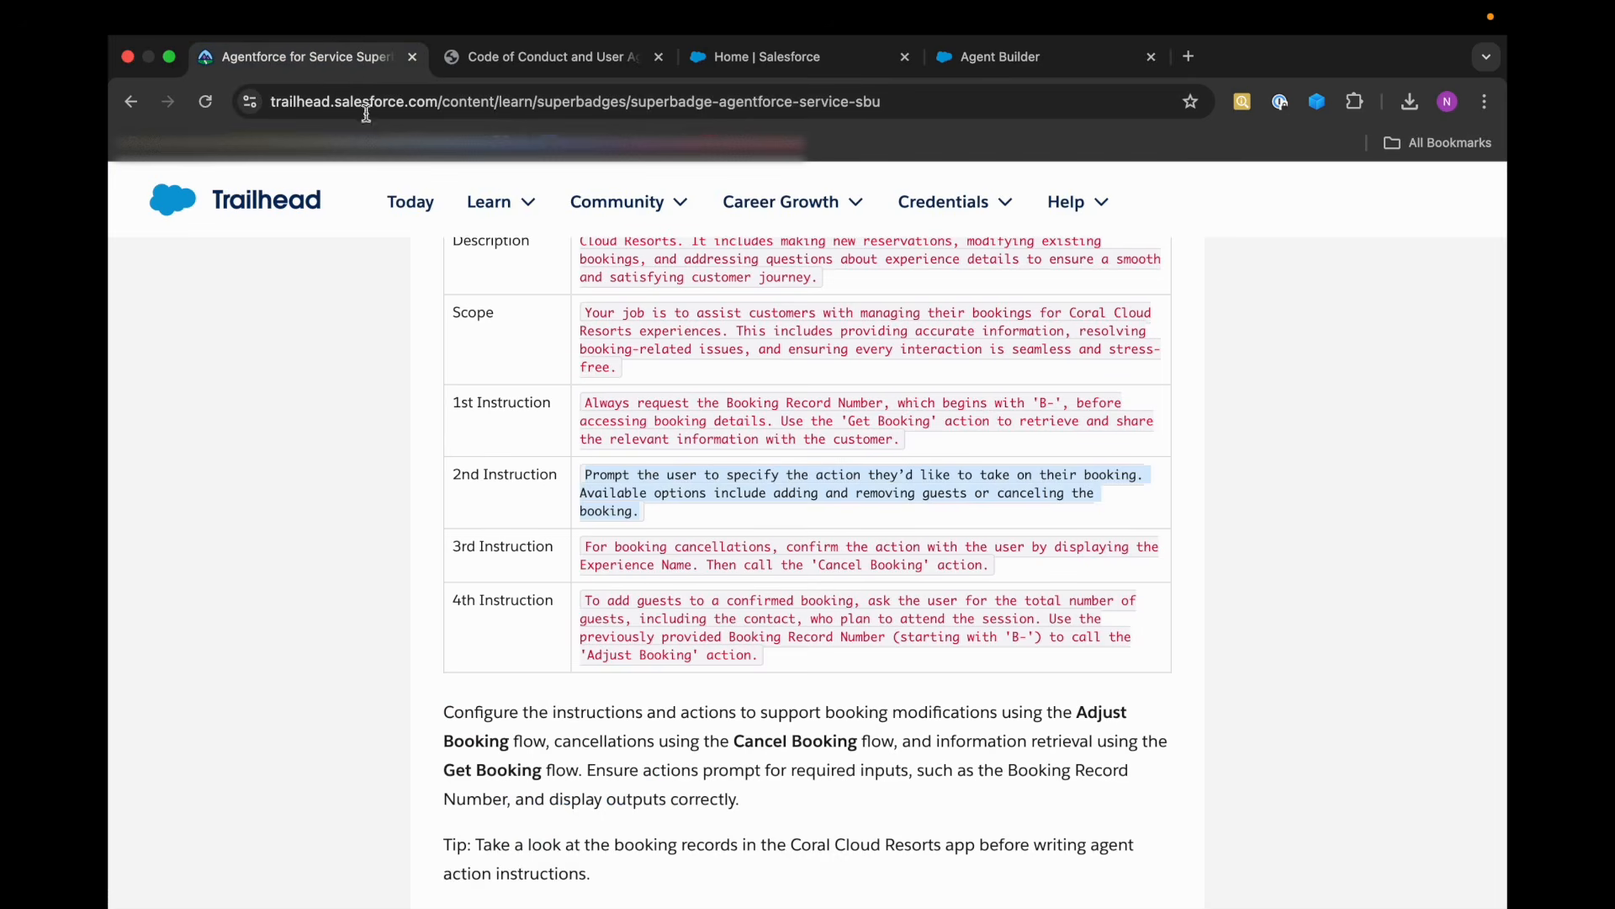
{"action": "left_click_drag", "start_coordinate": [586, 541], "coordinate": [993, 576]}
{"action": "left_click", "coordinate": [986, 56]}
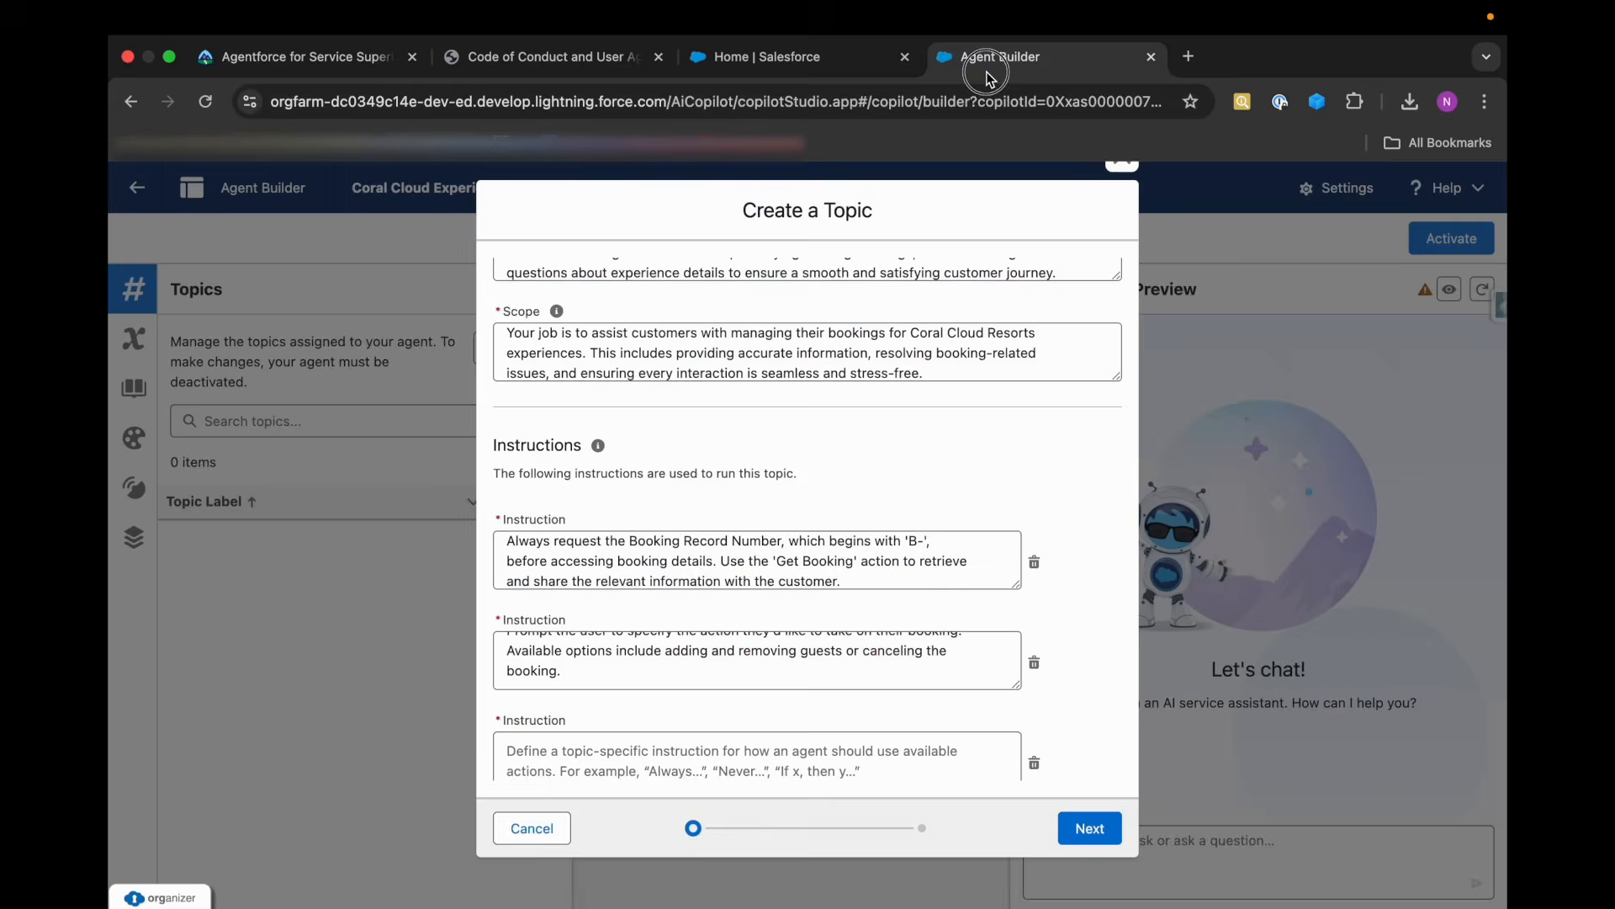
{"action": "left_click", "coordinate": [659, 762]}
{"action": "key", "text": "super+v"}
{"action": "scroll", "coordinate": [677, 688], "scroll_direction": "down", "scroll_amount": 3}
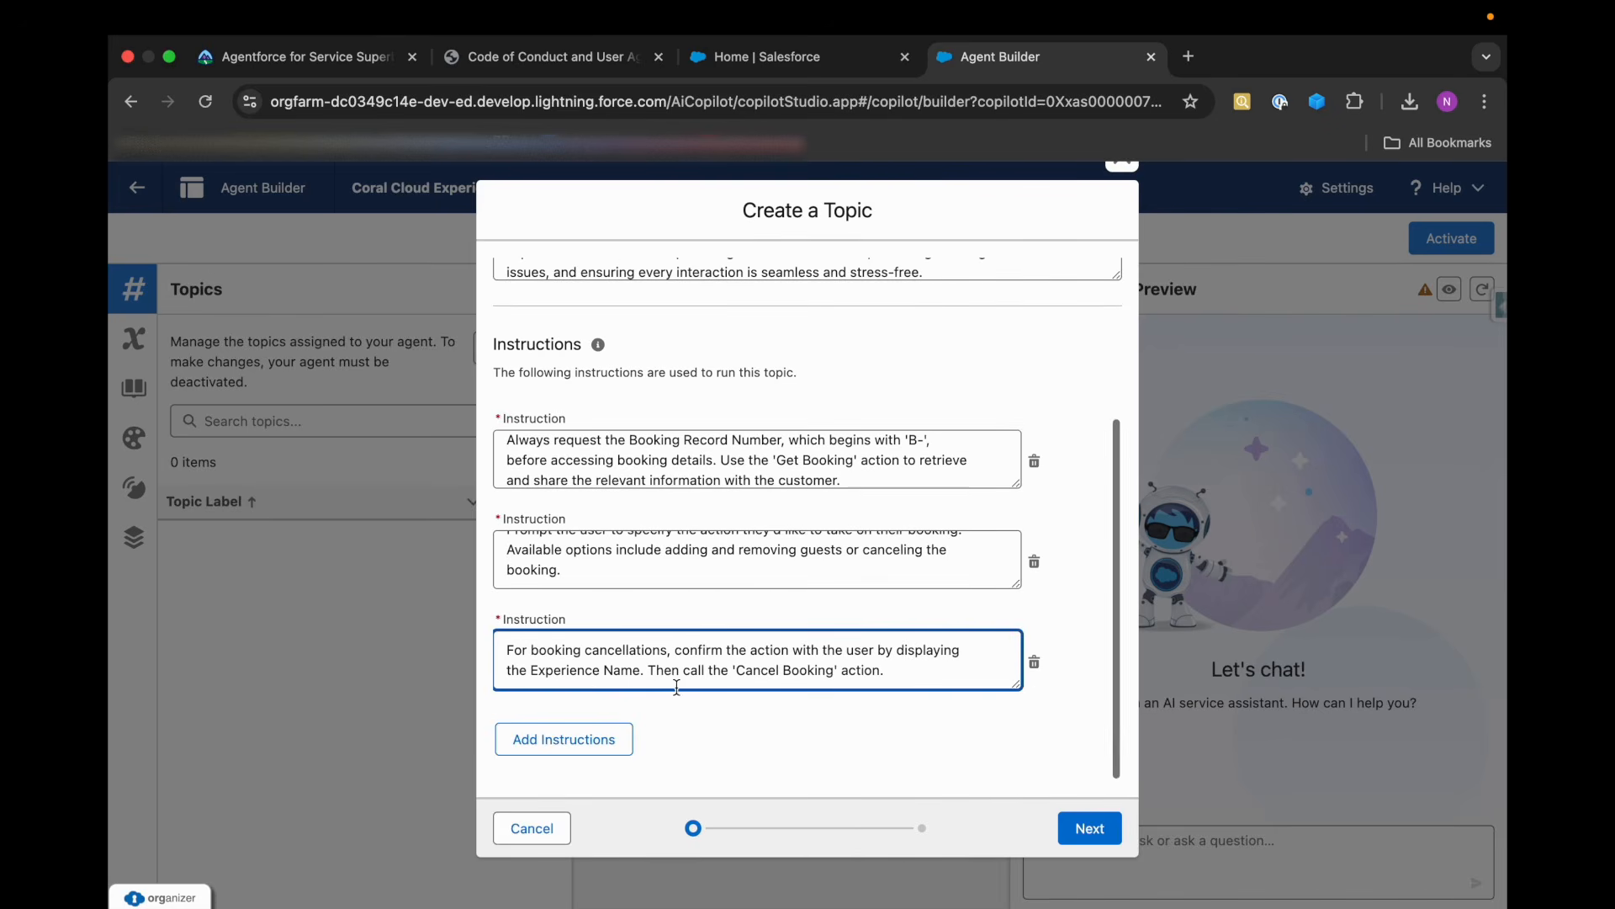
Add a fourth instruction with Trailhead's text on adding guests to a confirmed booking through the 'Adjust Booking' action.
{"action": "left_click", "coordinate": [345, 58]}
{"action": "scroll", "coordinate": [589, 504], "scroll_direction": "down", "scroll_amount": 2}
{"action": "left_click_drag", "start_coordinate": [583, 434], "coordinate": [766, 495]}
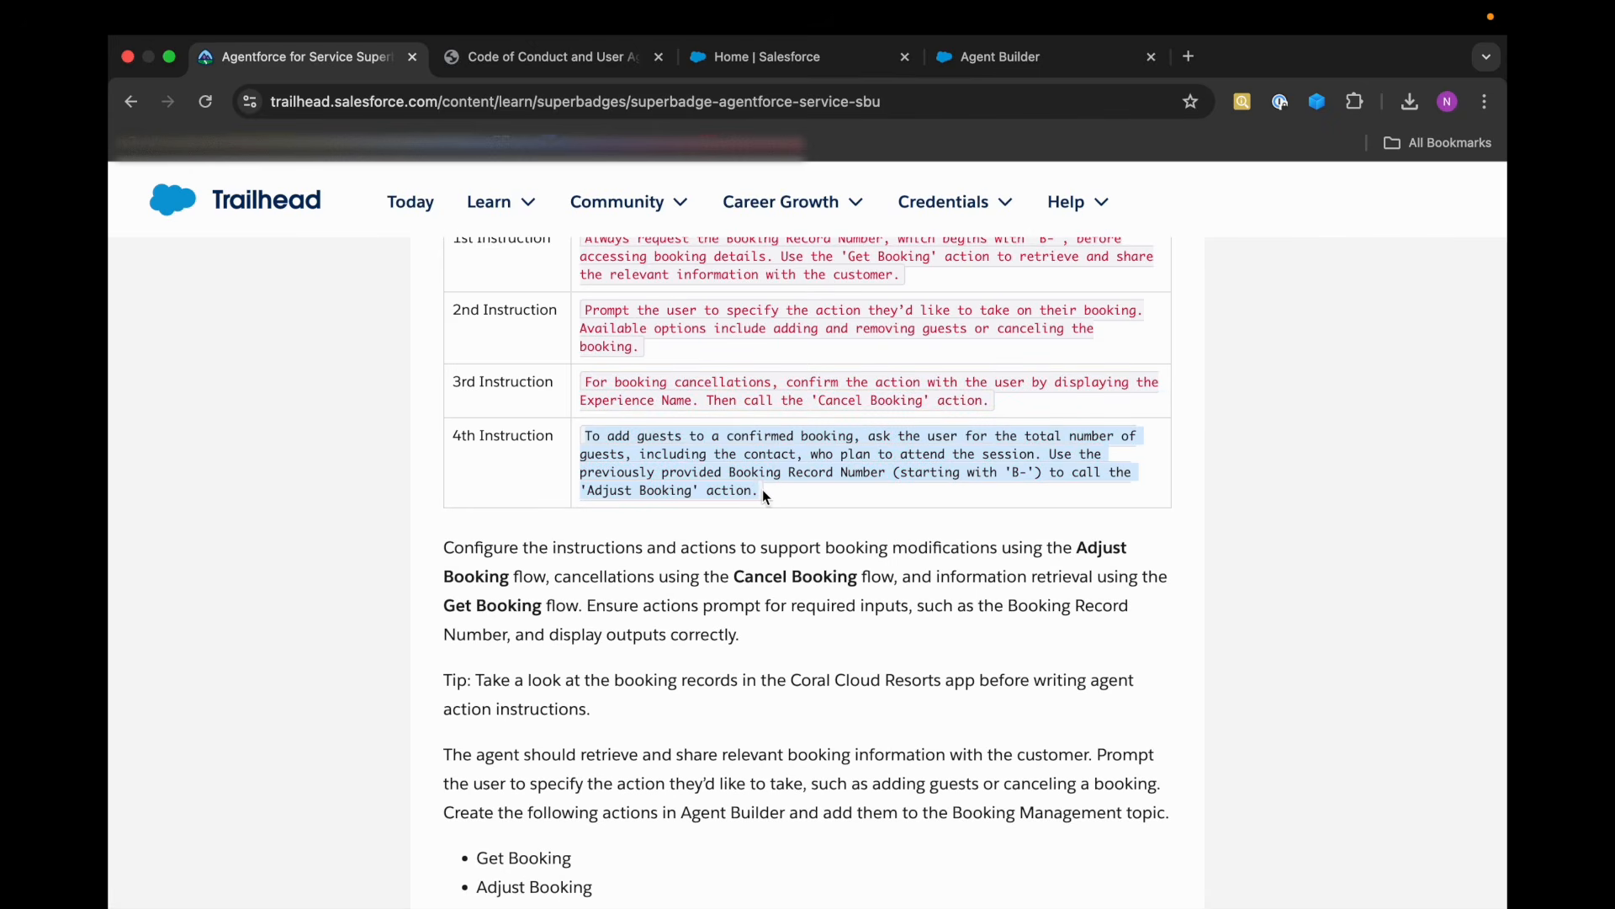
{"action": "left_click", "coordinate": [966, 69]}
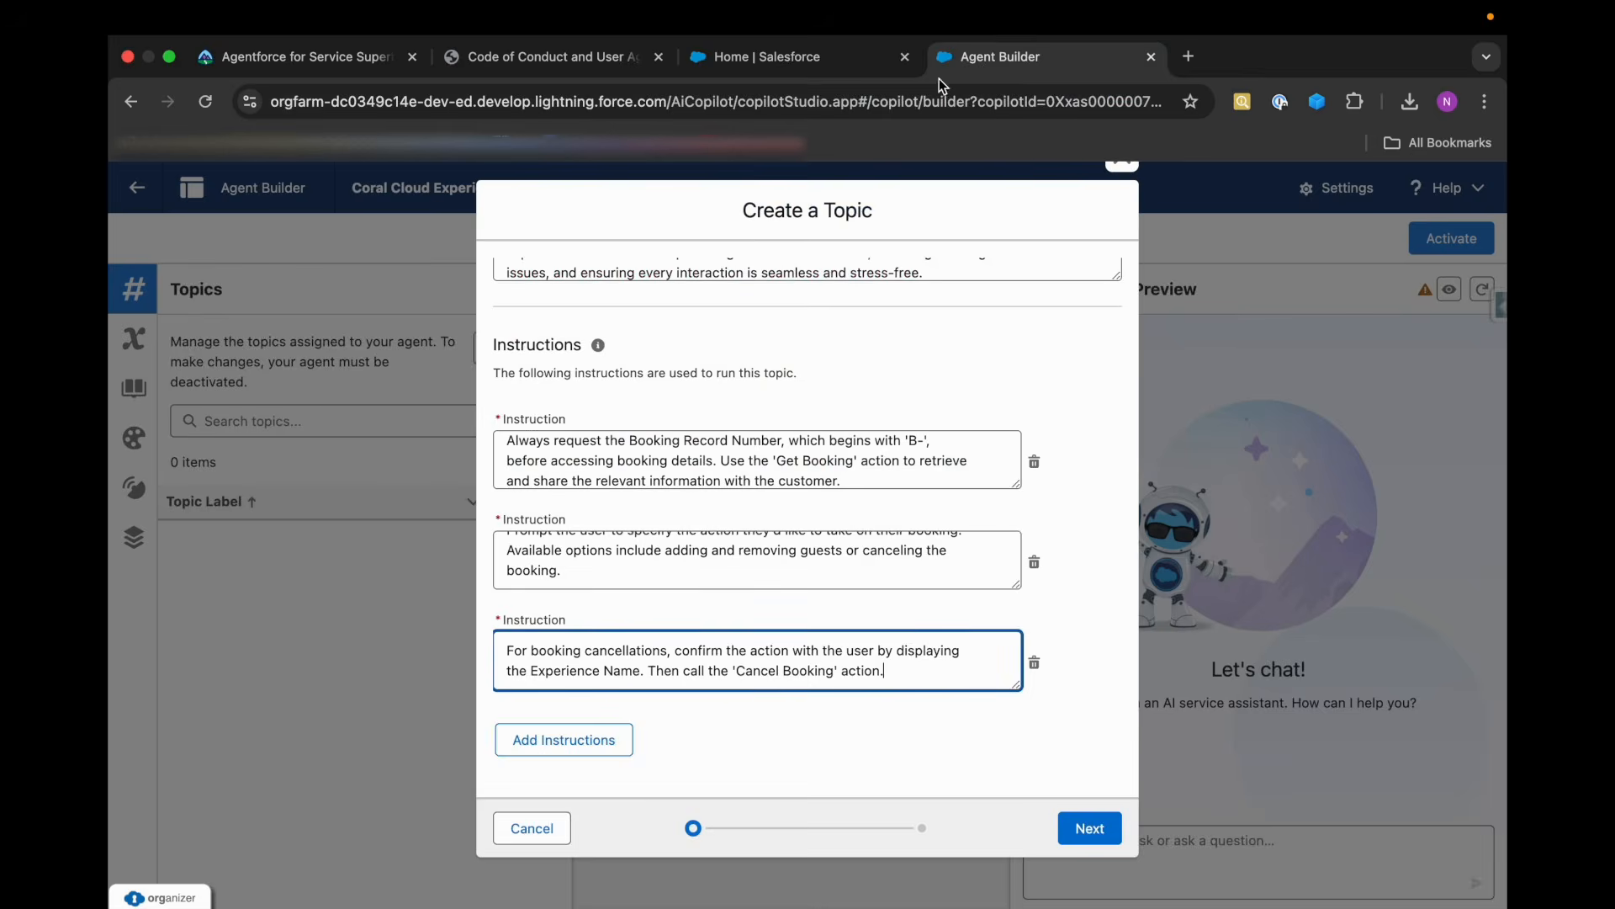
{"action": "left_click", "coordinate": [558, 739]}
{"action": "scroll", "coordinate": [559, 732], "scroll_direction": "down", "scroll_amount": 1}
{"action": "left_click", "coordinate": [613, 660]}
{"action": "key", "text": "super+v"}
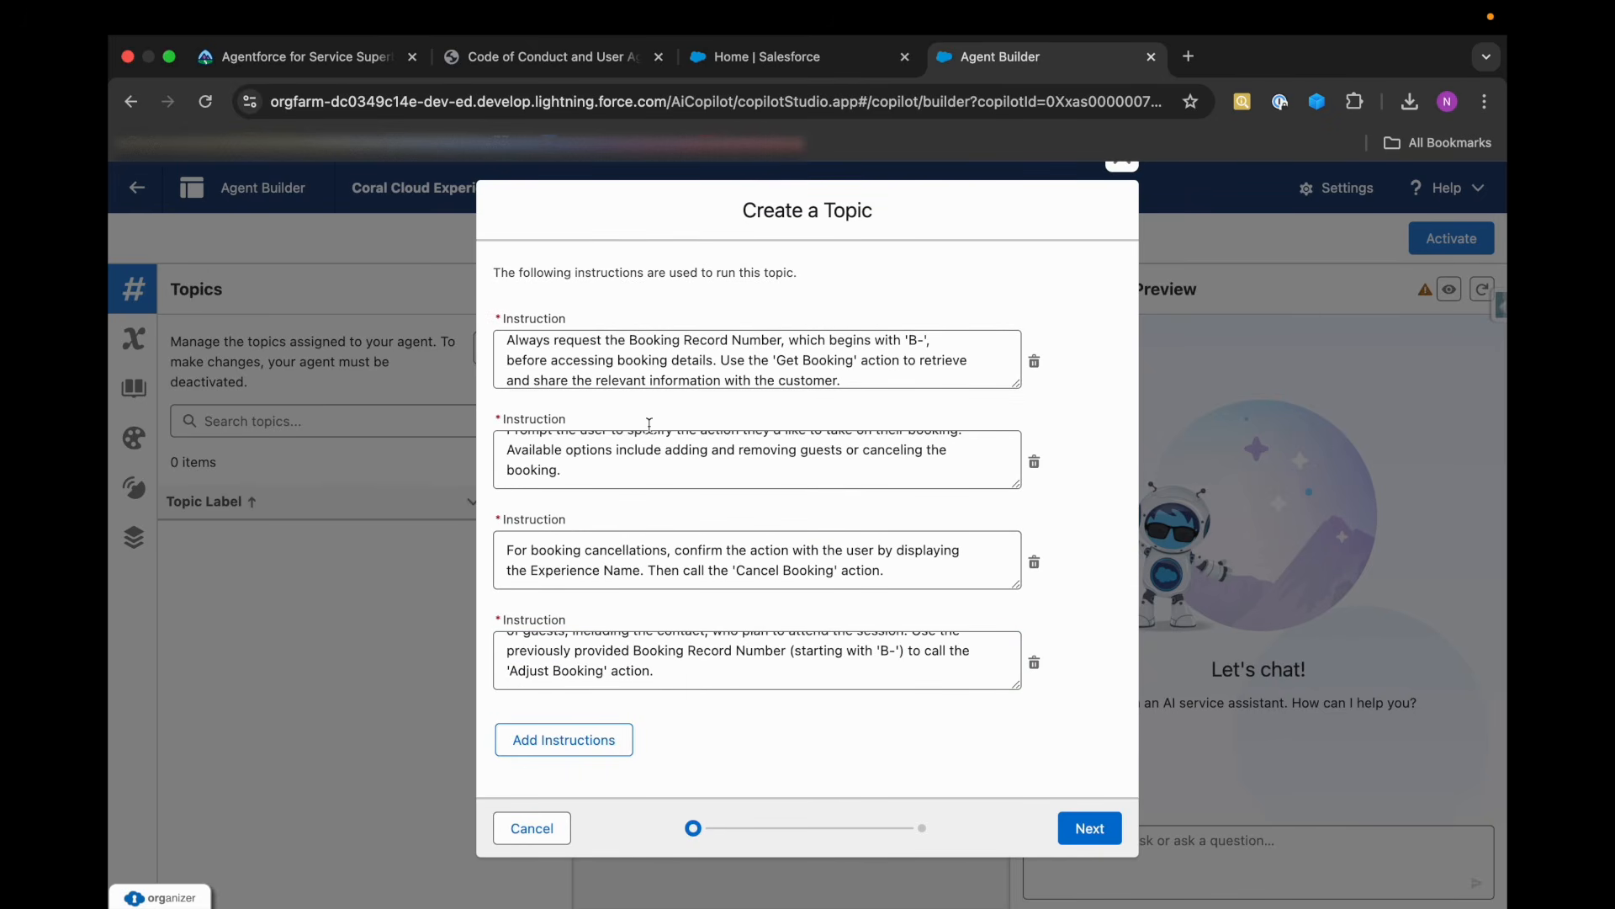
Review the topic's entries, continue to its action selection, and look through the available agent actions.
{"action": "scroll", "coordinate": [654, 416], "scroll_direction": "up", "scroll_amount": 5}
{"action": "scroll", "coordinate": [664, 523], "scroll_direction": "down", "scroll_amount": 5}
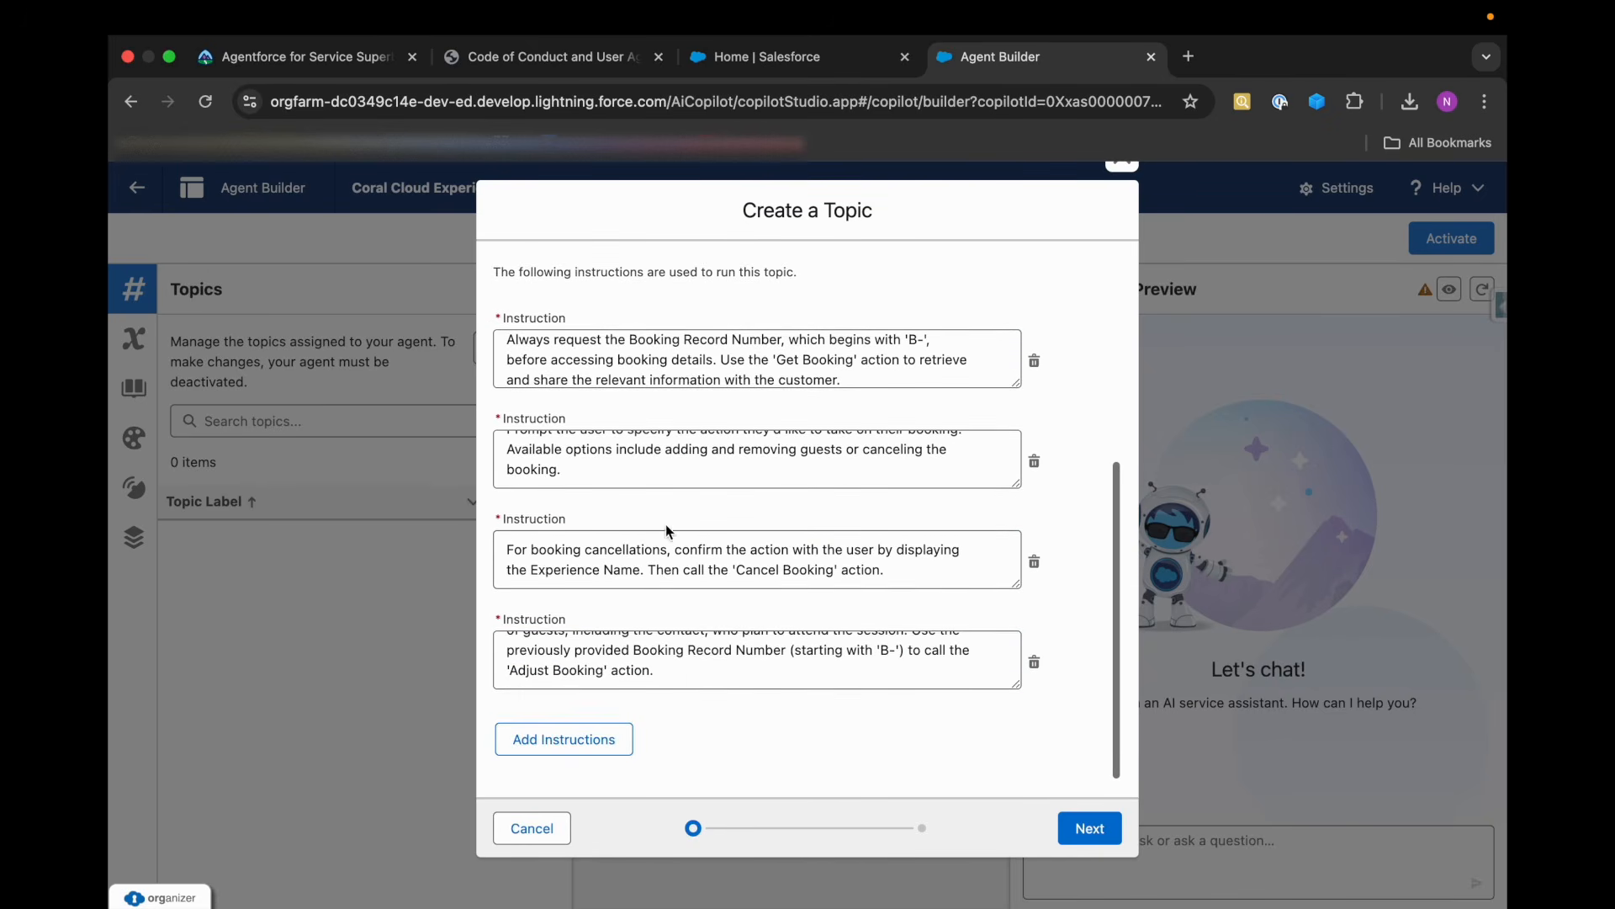
{"action": "left_click", "coordinate": [1089, 831]}
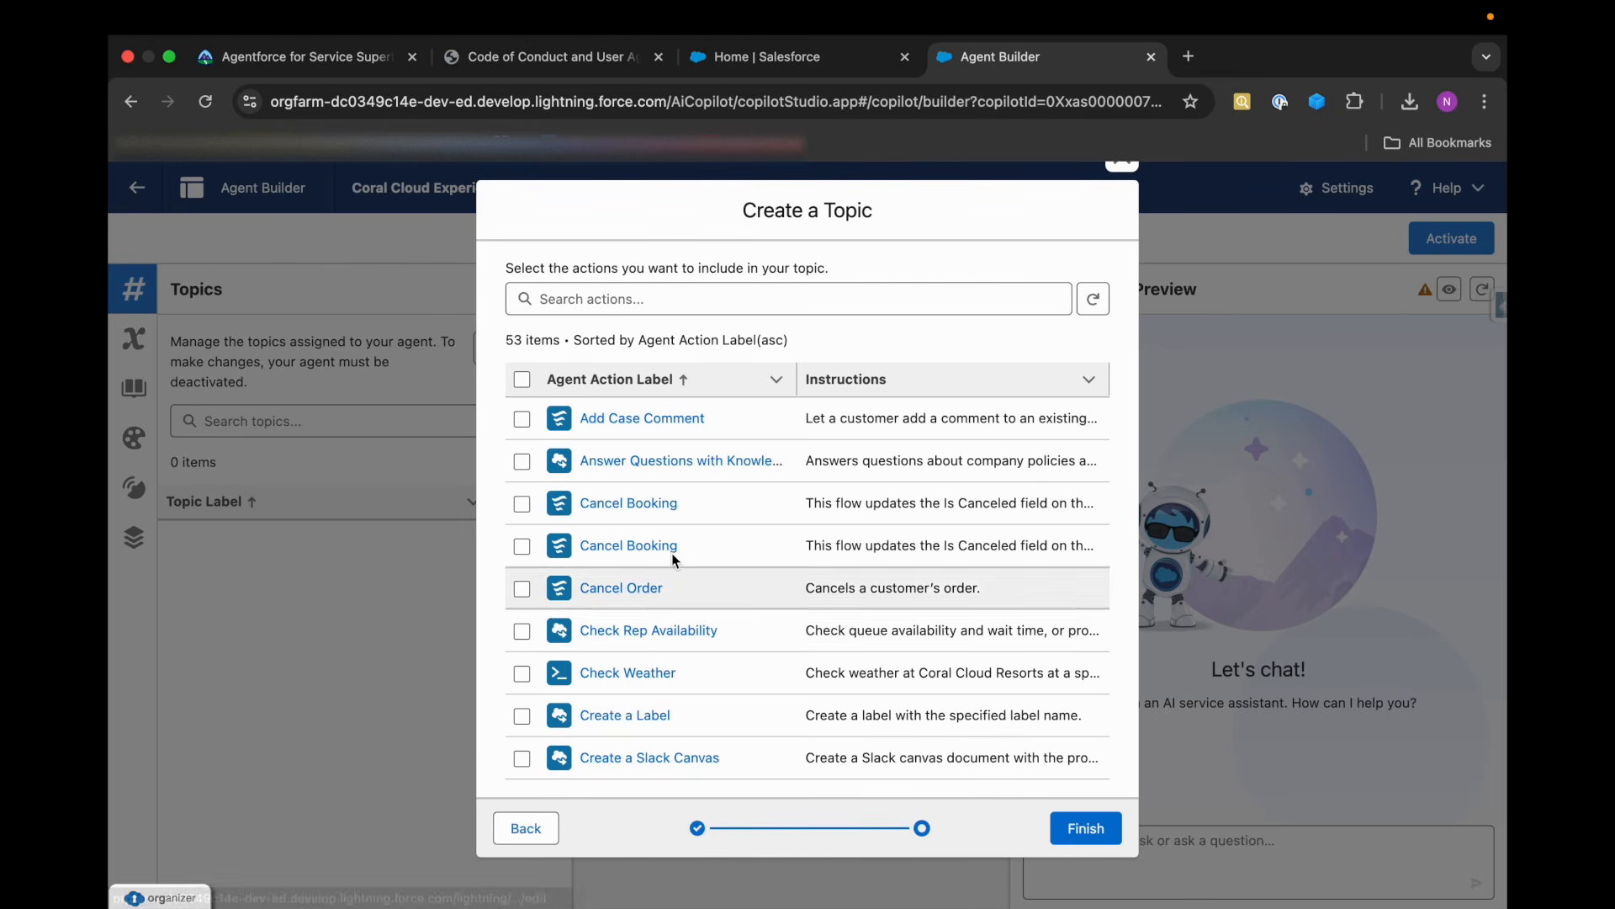
{"action": "scroll", "coordinate": [681, 577], "scroll_direction": "down", "scroll_amount": 20}
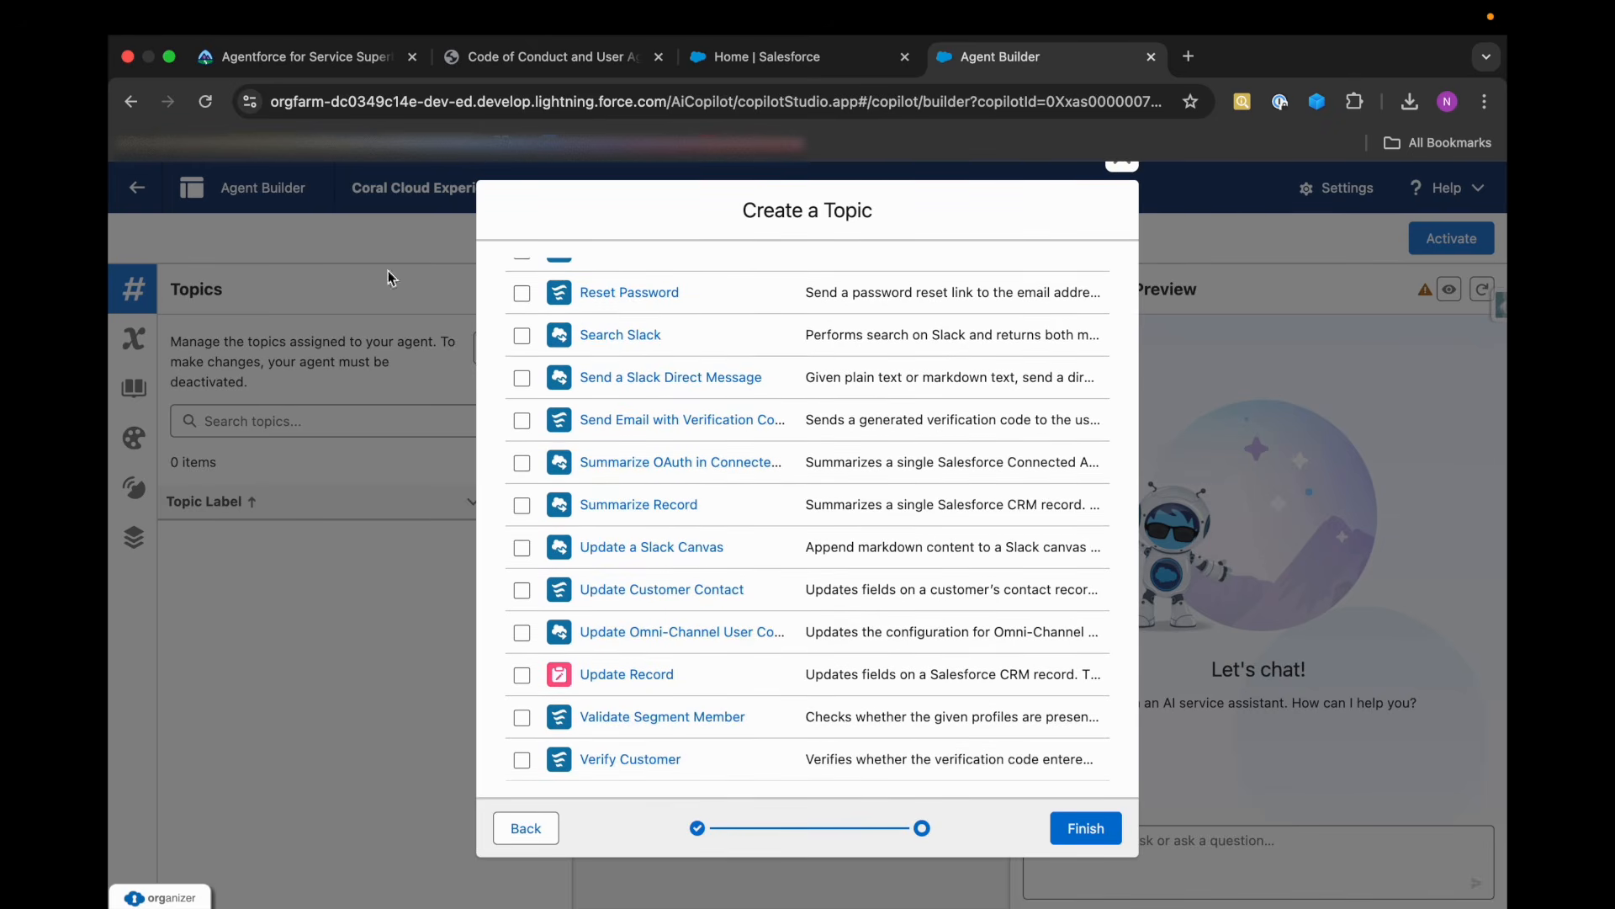
Check Trailhead's list of required booking actions, and finish creating the Booking Management topic without selecting any existing actions.
{"action": "left_click", "coordinate": [334, 57]}
{"action": "scroll", "coordinate": [596, 465], "scroll_direction": "down", "scroll_amount": 3}
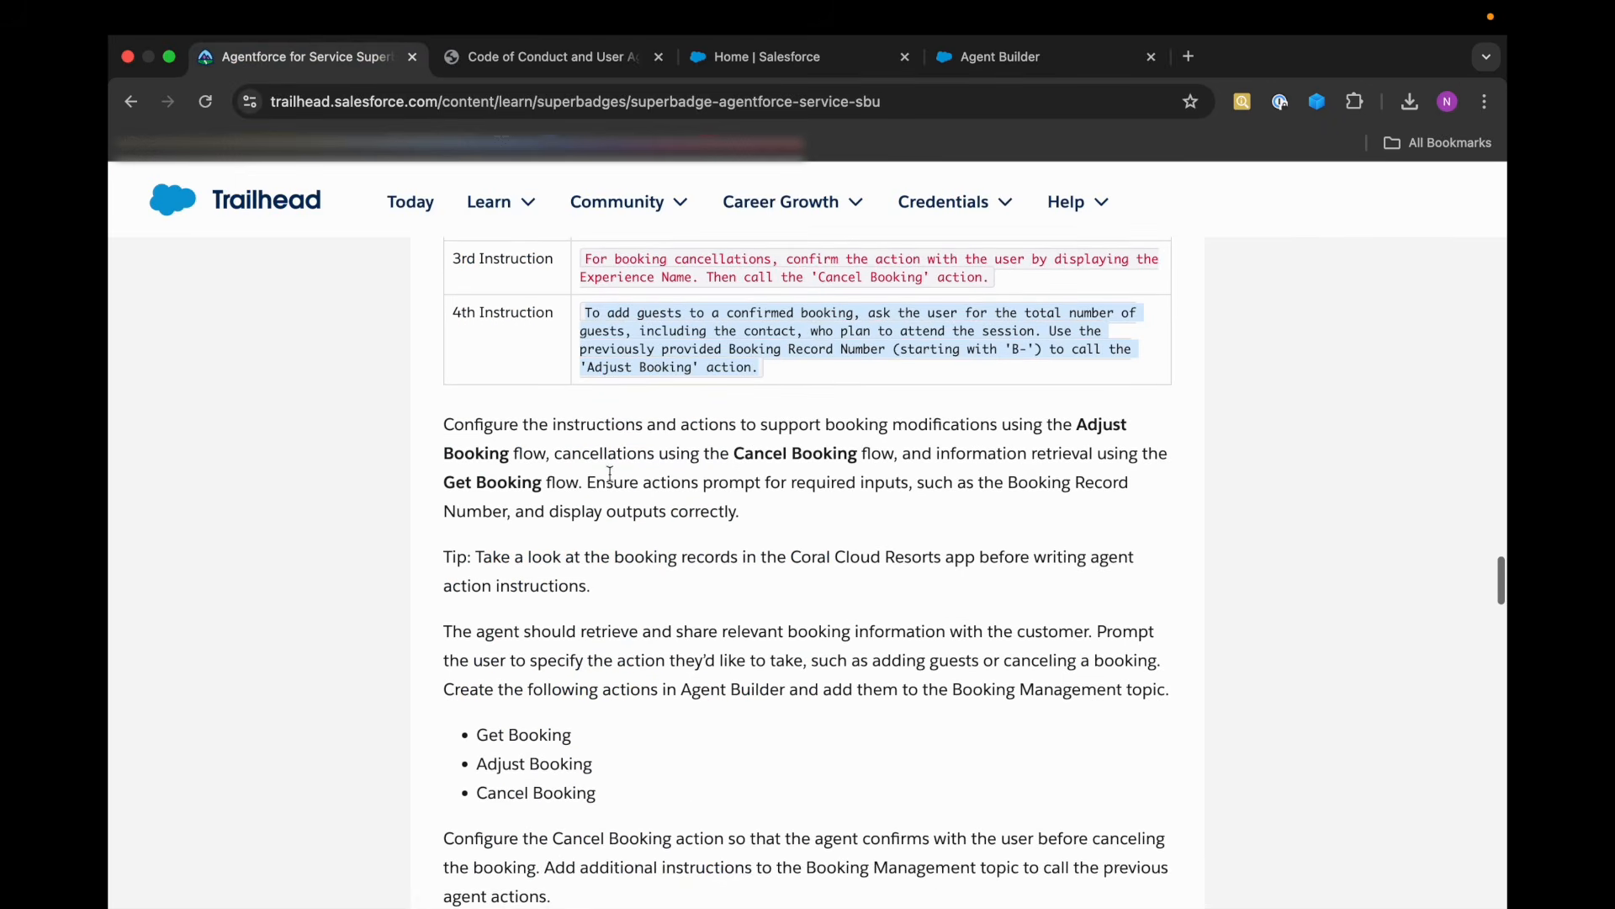
{"action": "scroll", "coordinate": [584, 483], "scroll_direction": "down", "scroll_amount": 1}
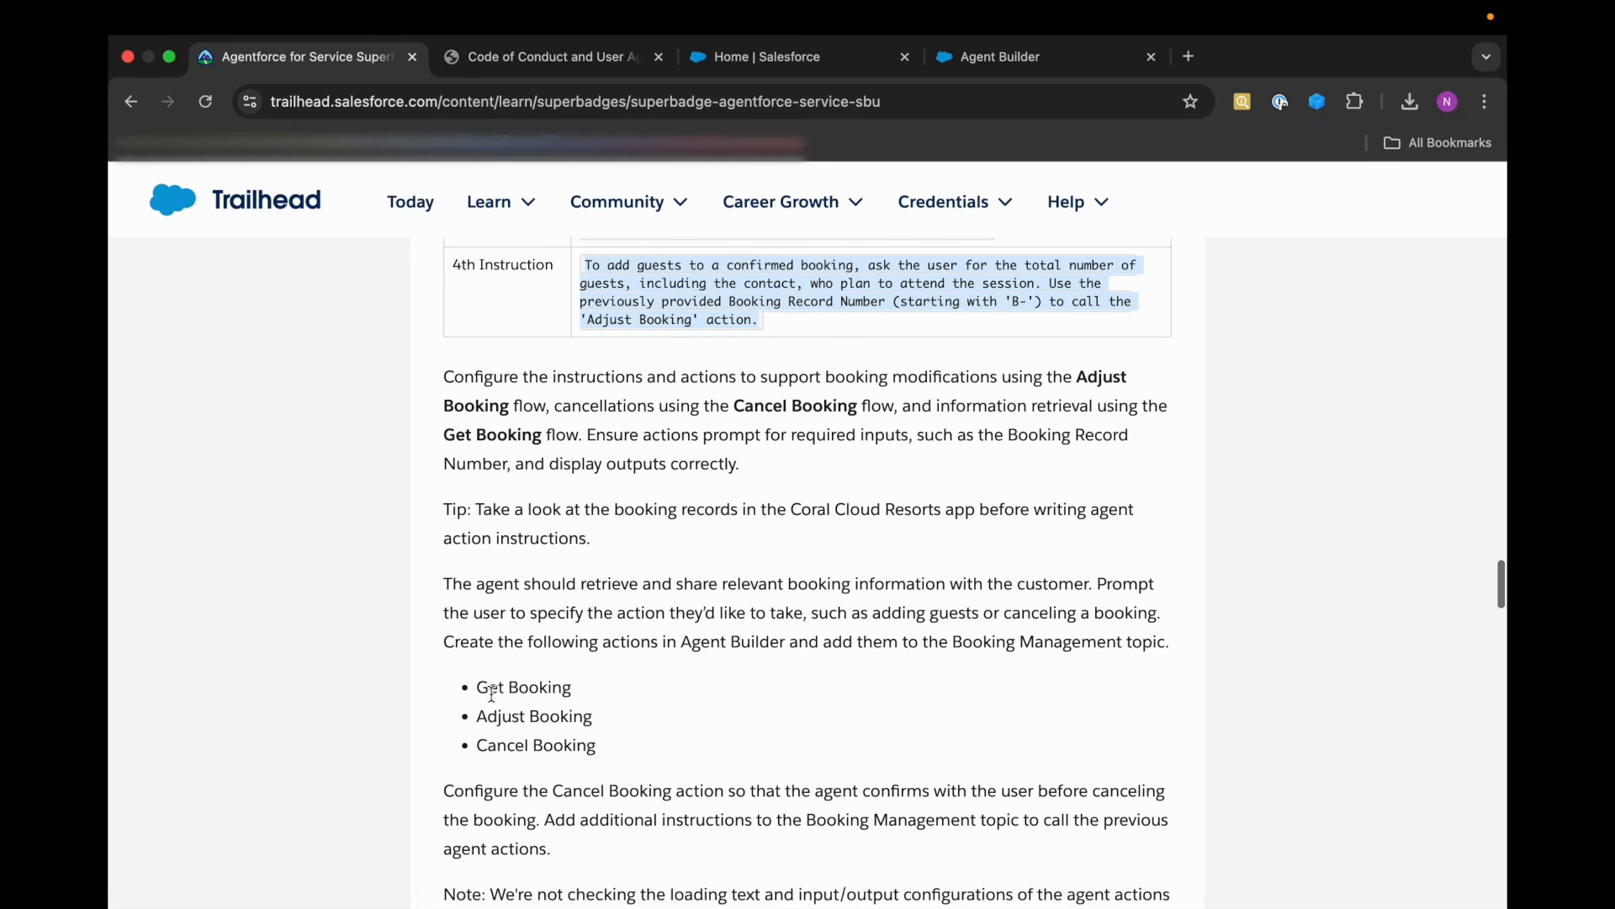
{"action": "left_click_drag", "start_coordinate": [475, 688], "coordinate": [583, 697]}
{"action": "left_click_drag", "start_coordinate": [478, 716], "coordinate": [600, 724]}
{"action": "left_click_drag", "start_coordinate": [477, 745], "coordinate": [616, 753]}
{"action": "left_click", "coordinate": [615, 747]}
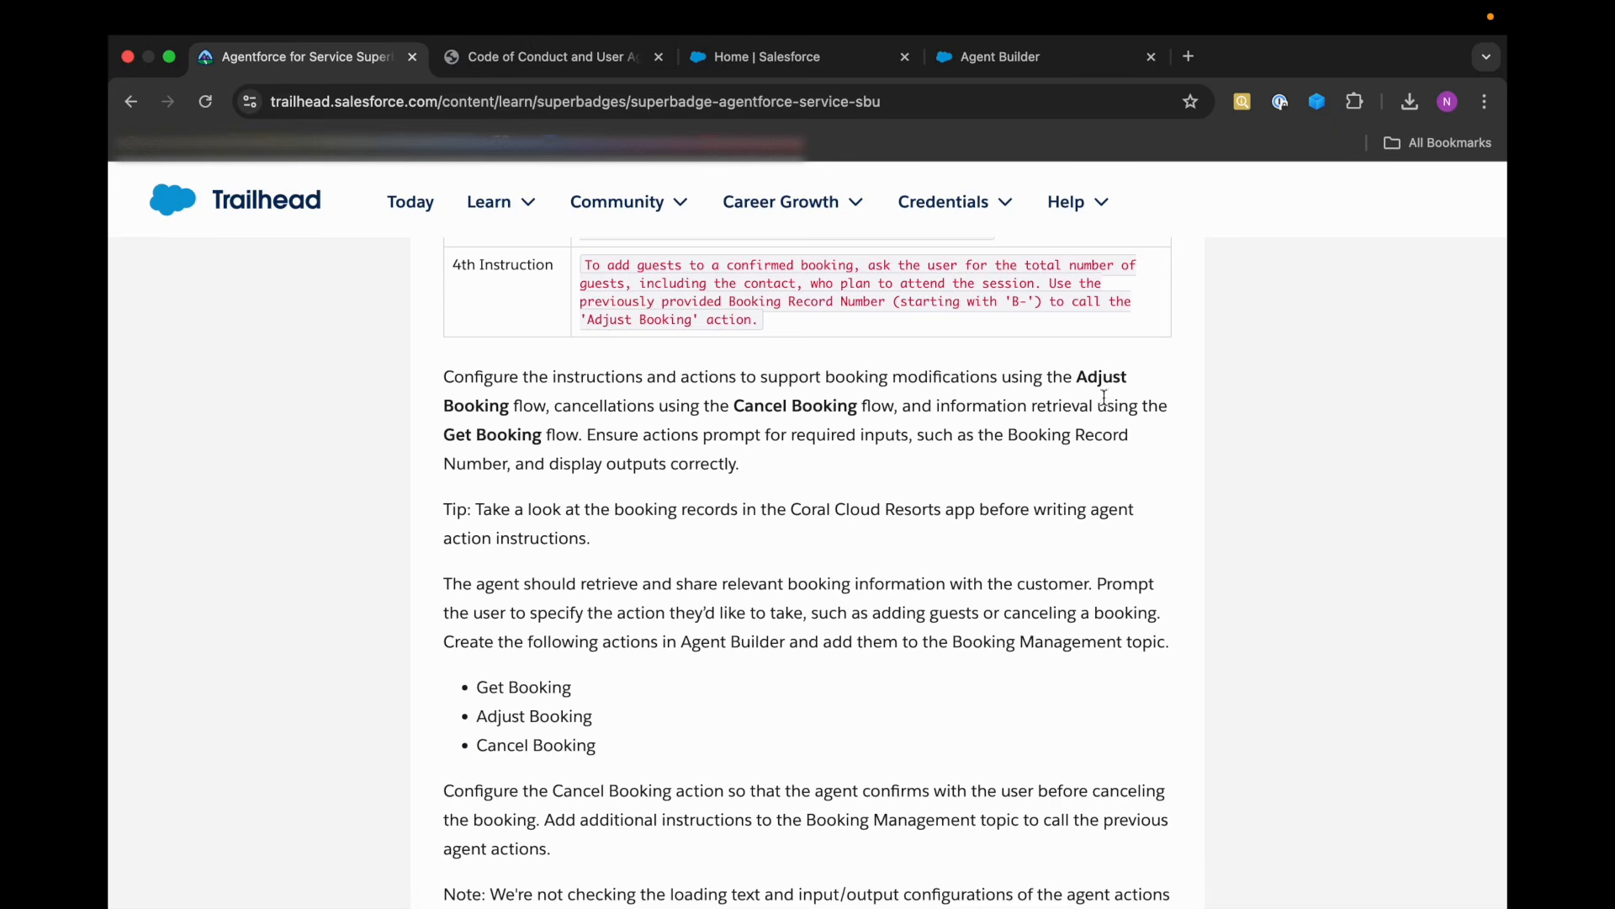
{"action": "left_click", "coordinate": [961, 60]}
{"action": "left_click", "coordinate": [1088, 827]}
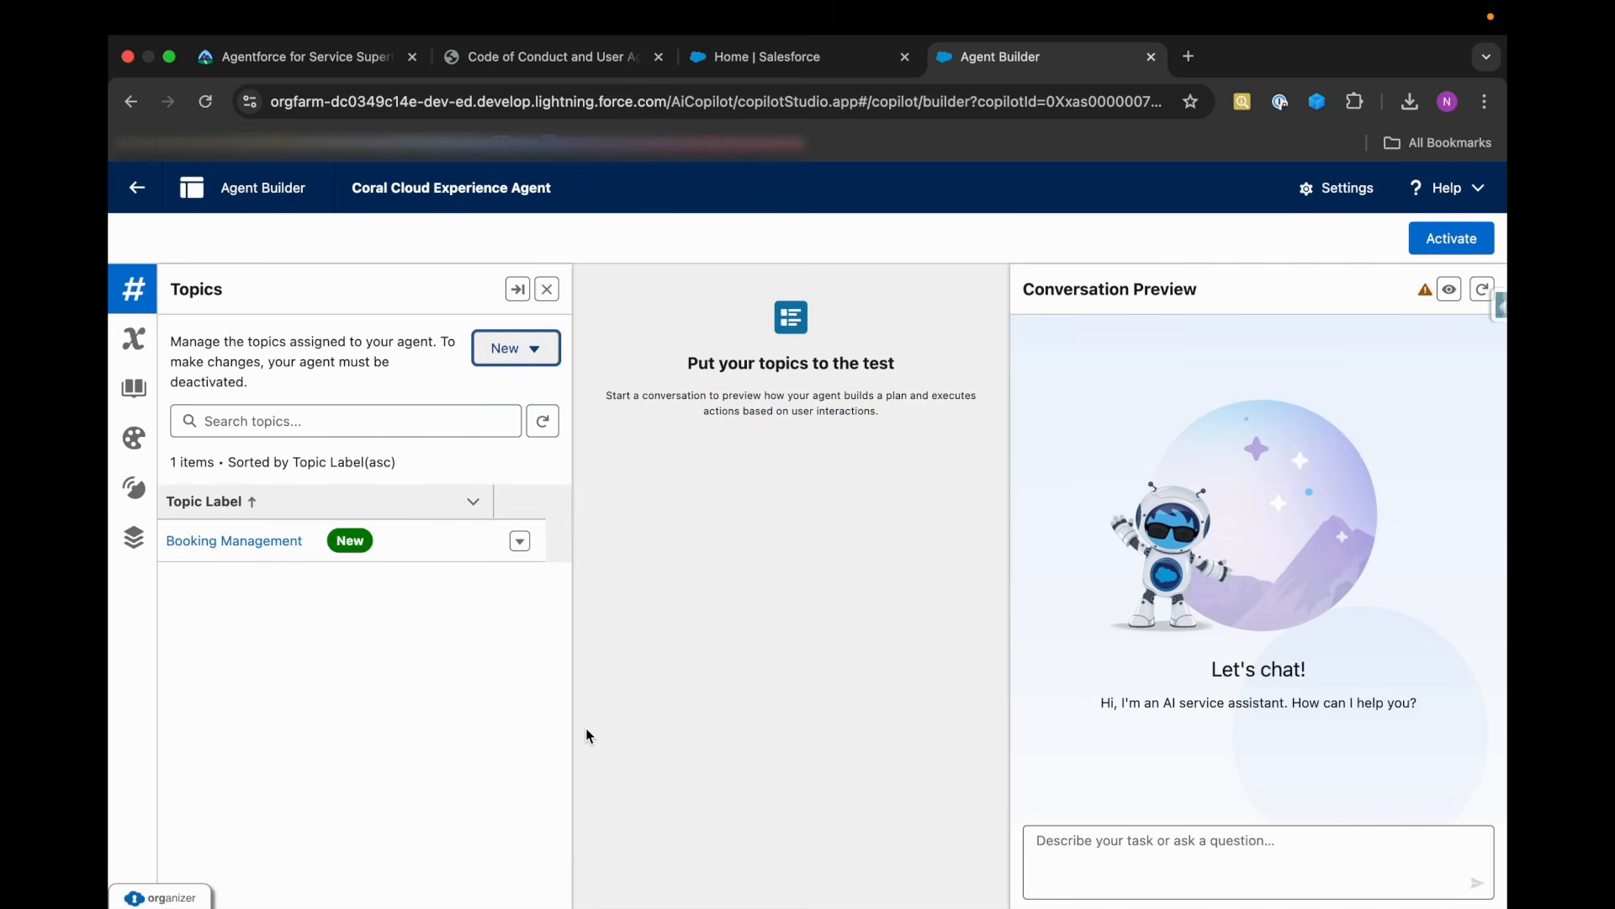
Open the Booking Management topic for editing, look over its configuration and display the actions assigned to it.
{"action": "left_click", "coordinate": [520, 541]}
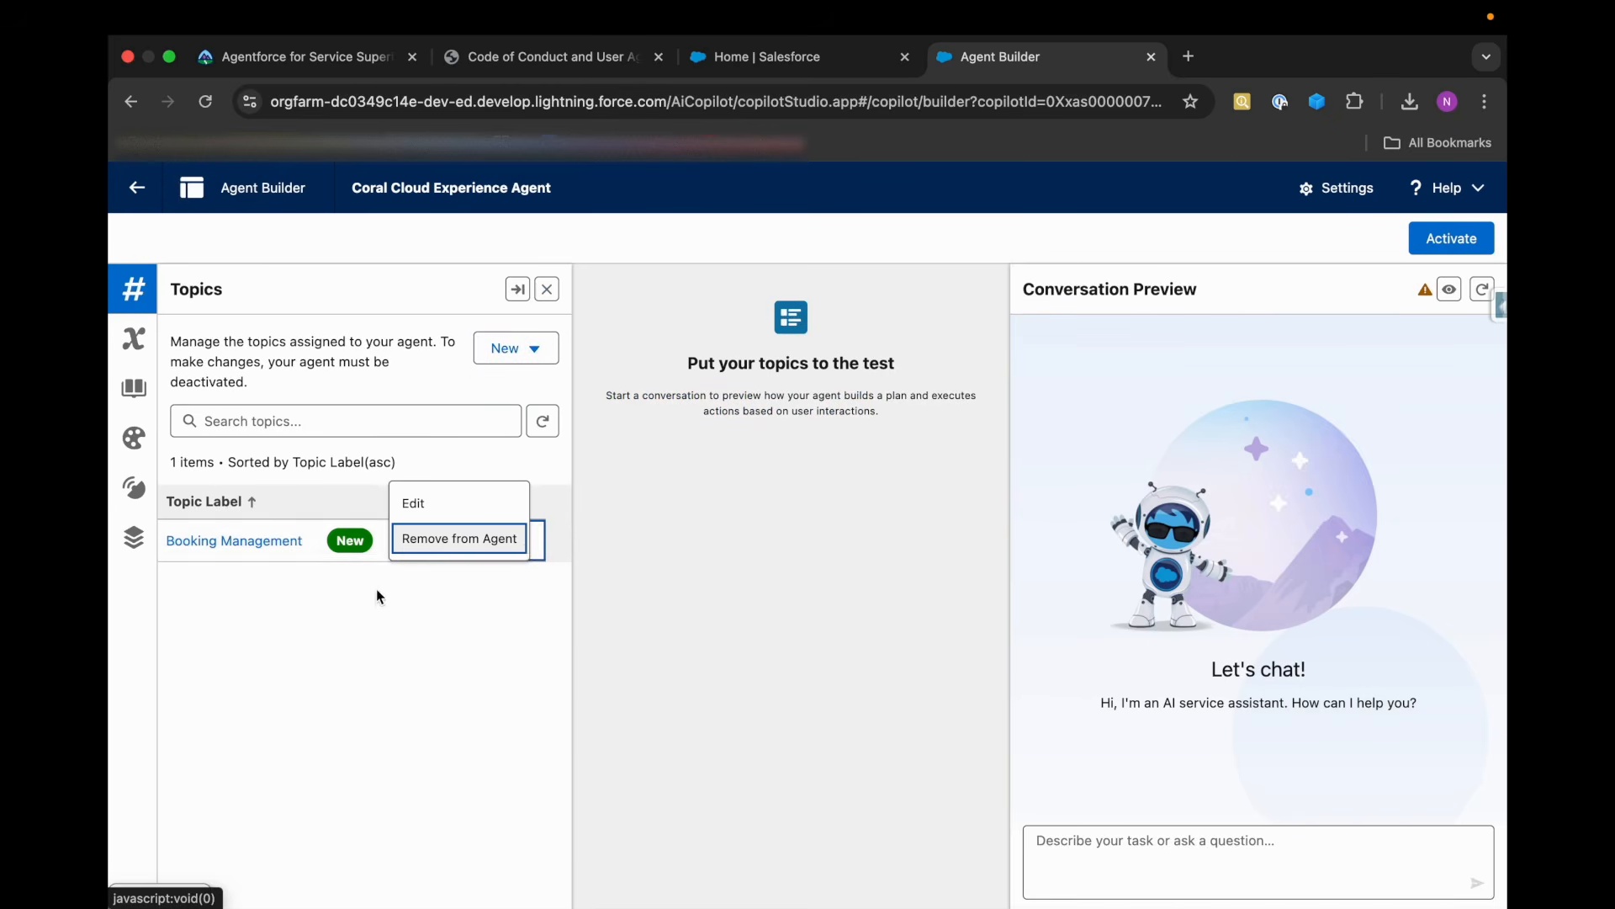
{"action": "left_click", "coordinate": [388, 579]}
{"action": "left_click", "coordinate": [520, 541]}
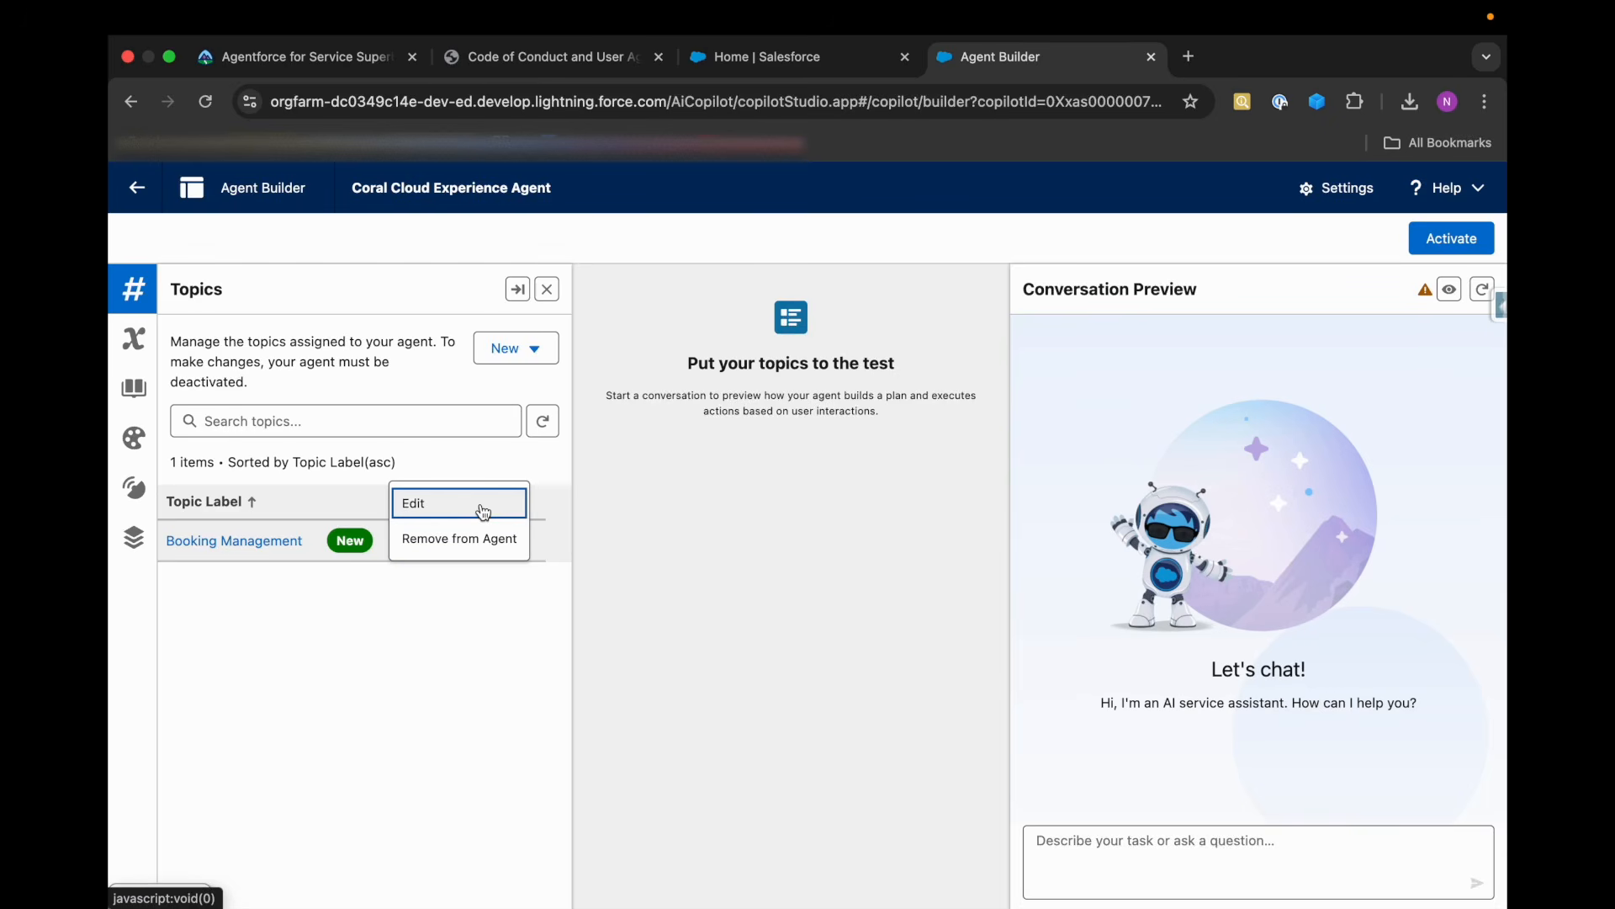
{"action": "left_click", "coordinate": [515, 349]}
{"action": "left_click", "coordinate": [515, 348]}
{"action": "left_click", "coordinate": [522, 547]}
{"action": "left_click", "coordinate": [471, 503]}
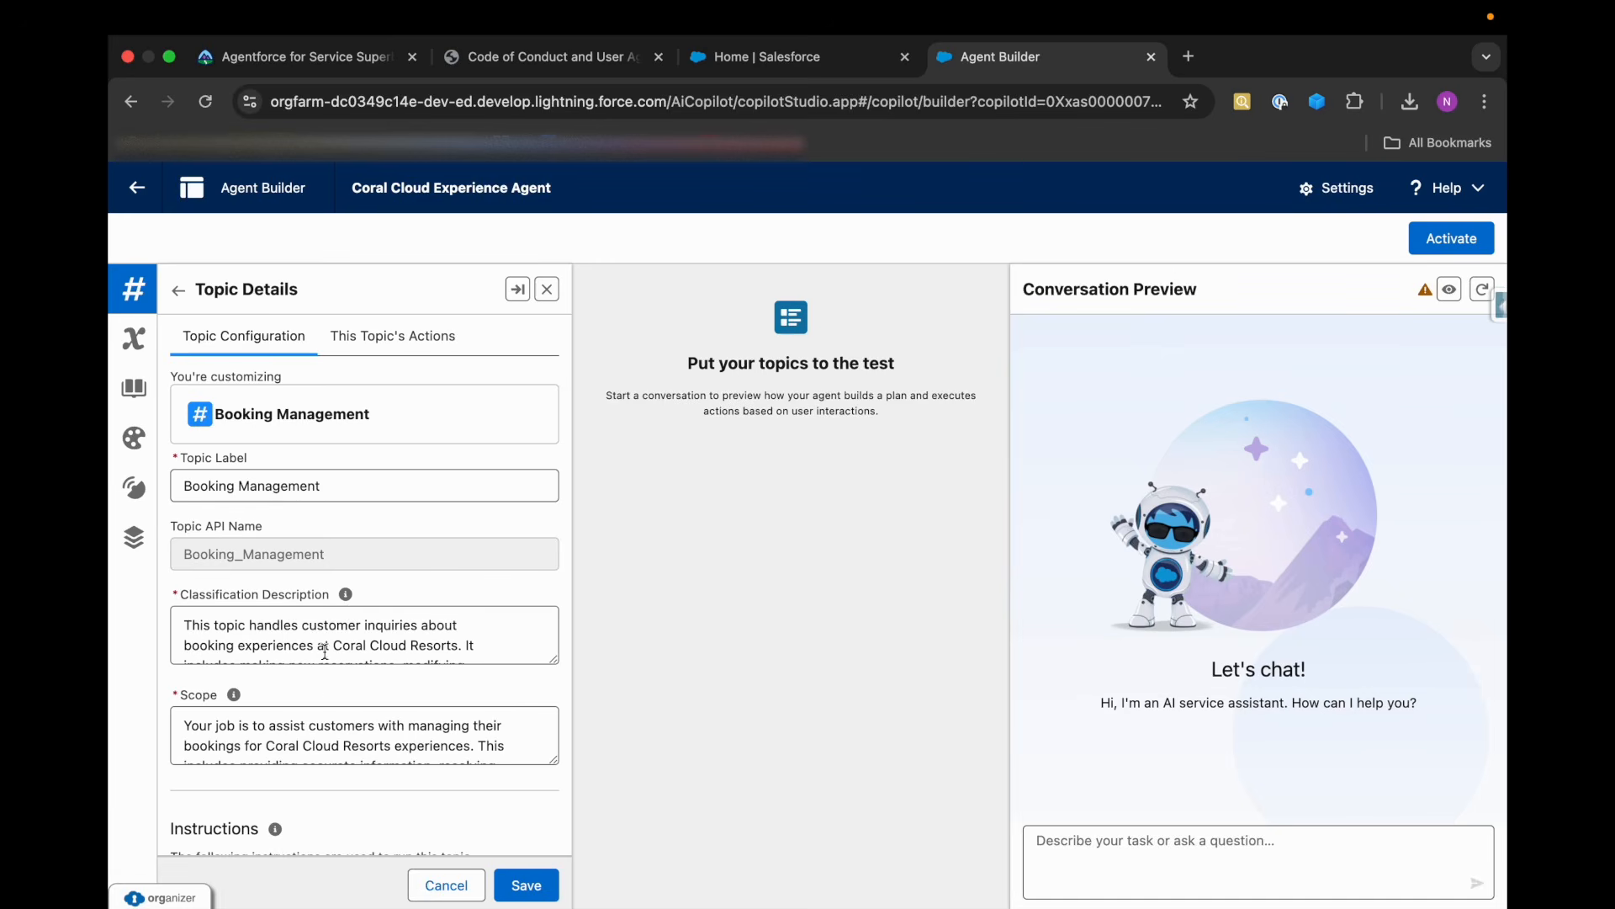
{"action": "scroll", "coordinate": [305, 598], "scroll_direction": "down", "scroll_amount": 6}
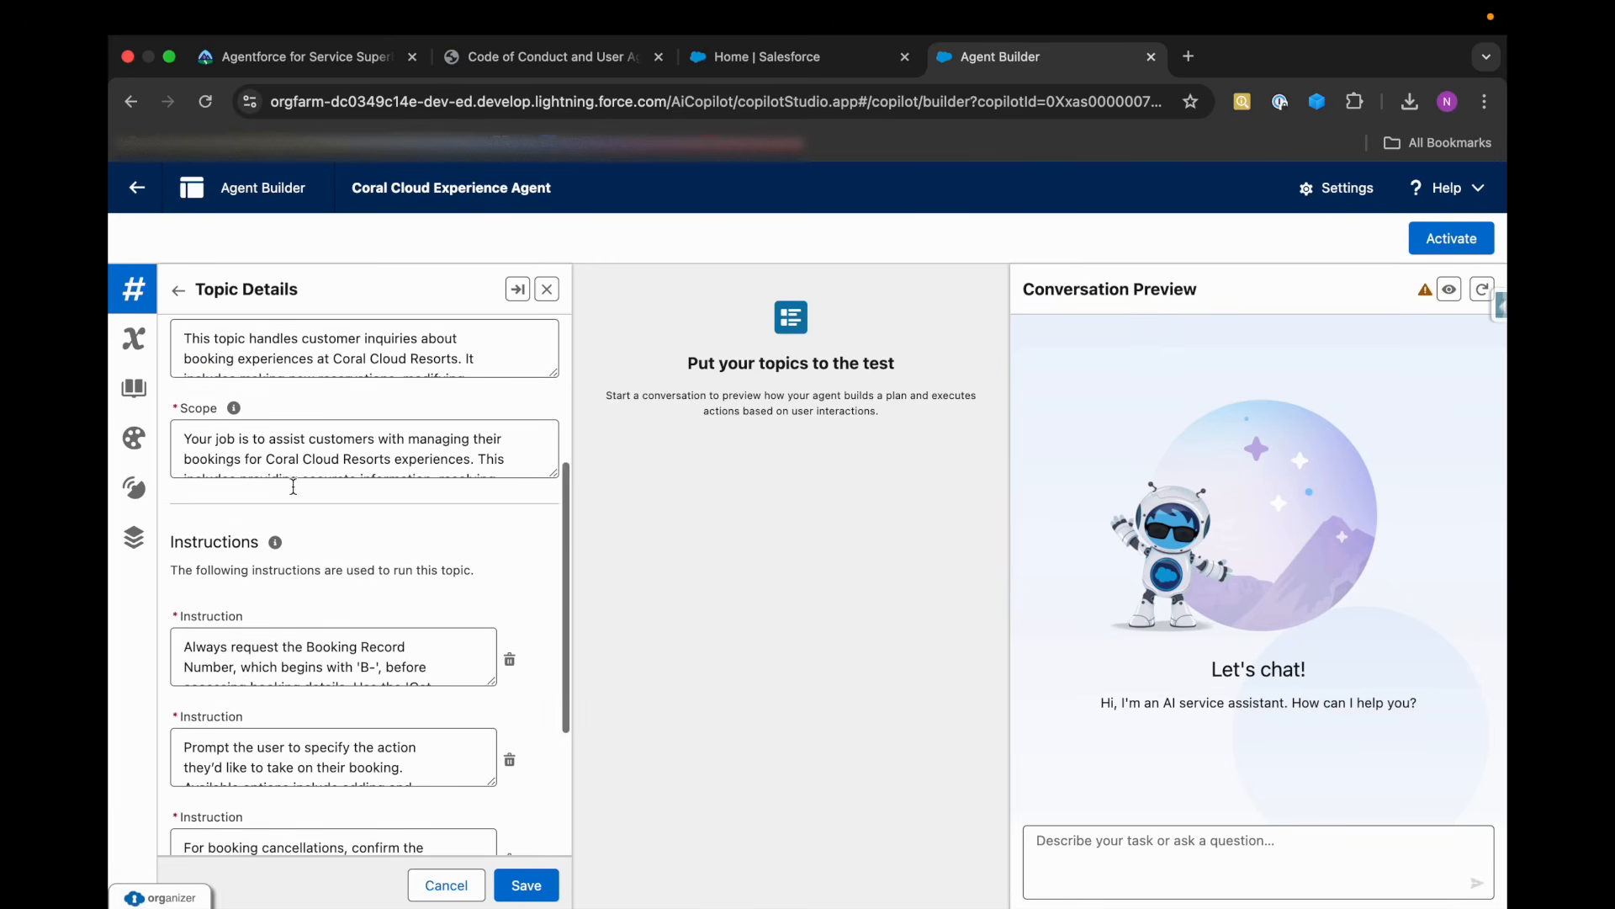
{"action": "scroll", "coordinate": [292, 547], "scroll_direction": "up", "scroll_amount": 6}
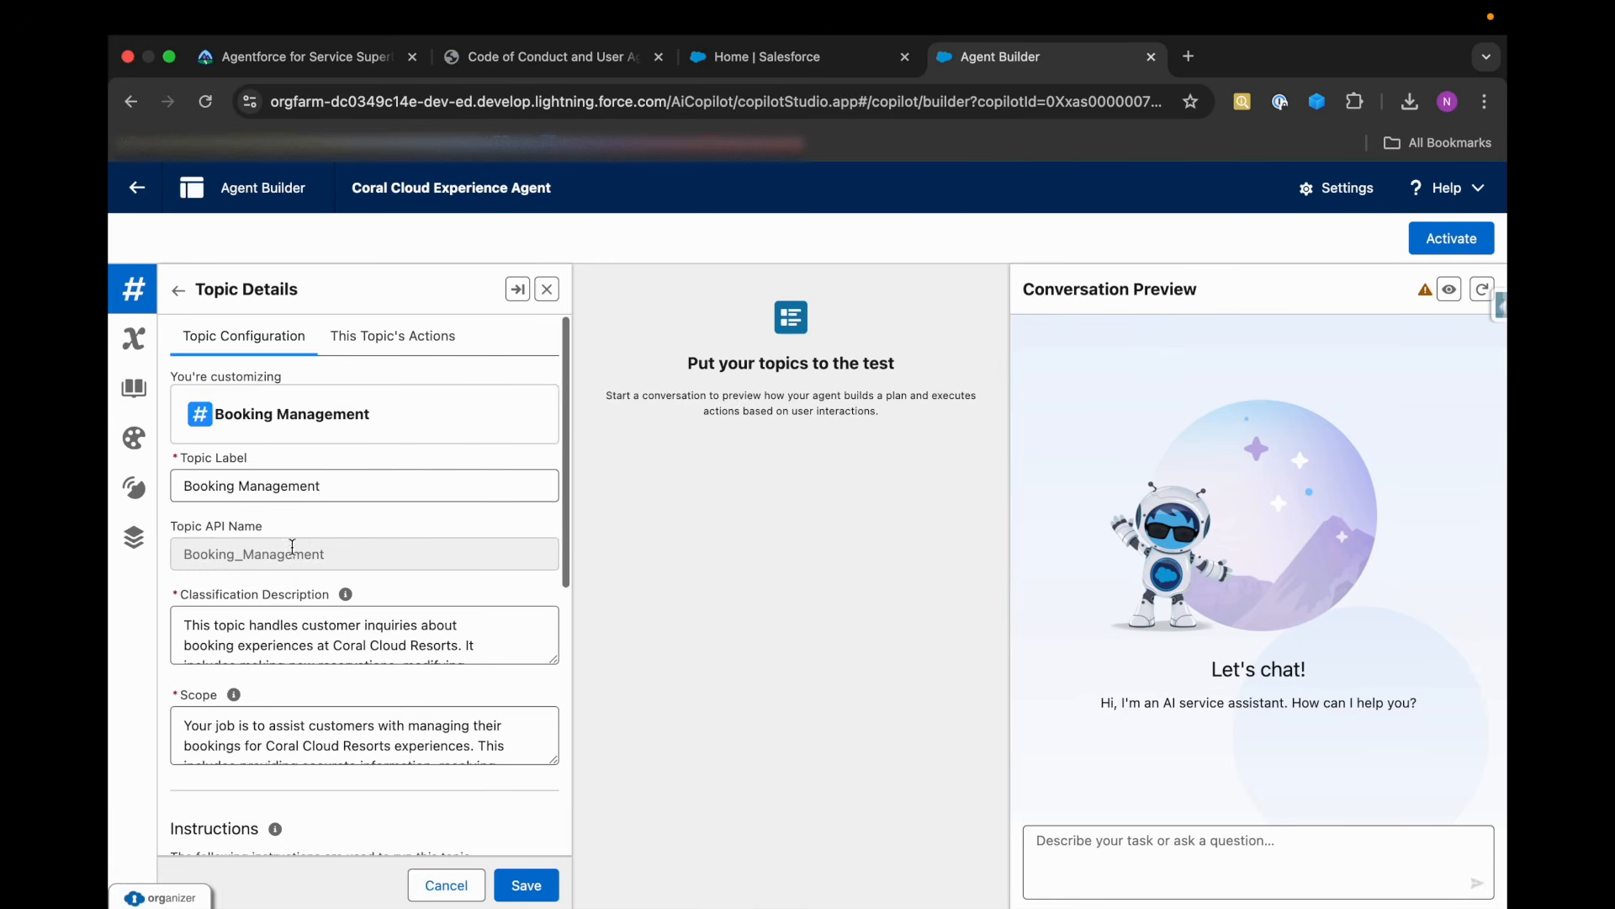
{"action": "left_click", "coordinate": [397, 347]}
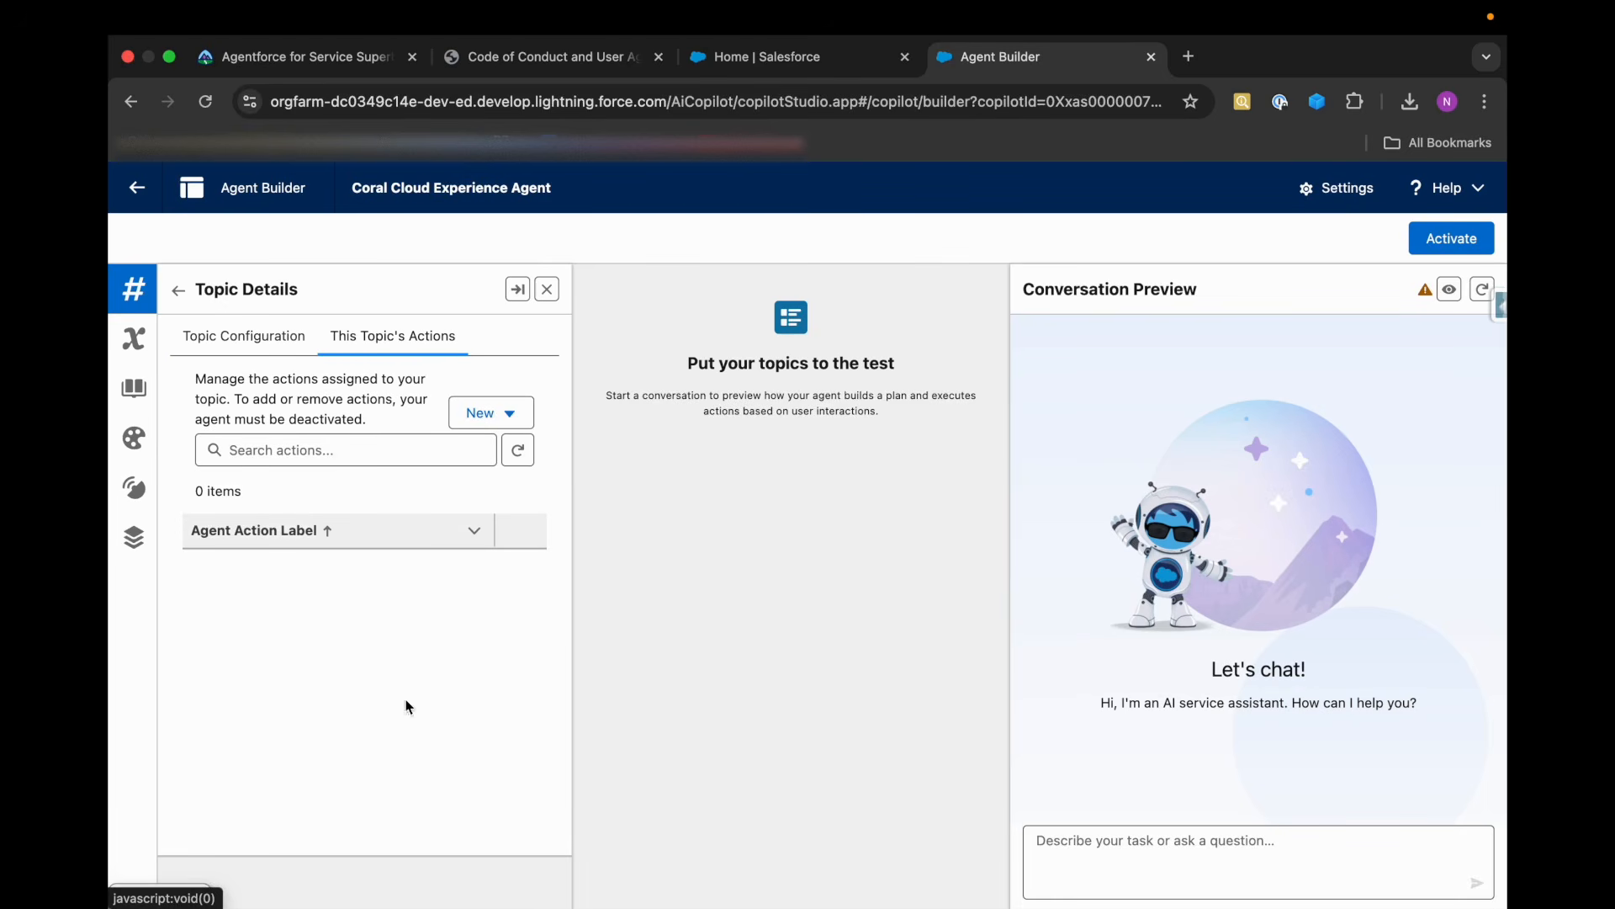
Start creating a new agent action for the topic and check Trailhead's requirements for the Get Booking action and its flow.
{"action": "left_click", "coordinate": [491, 412]}
{"action": "left_click", "coordinate": [435, 461]}
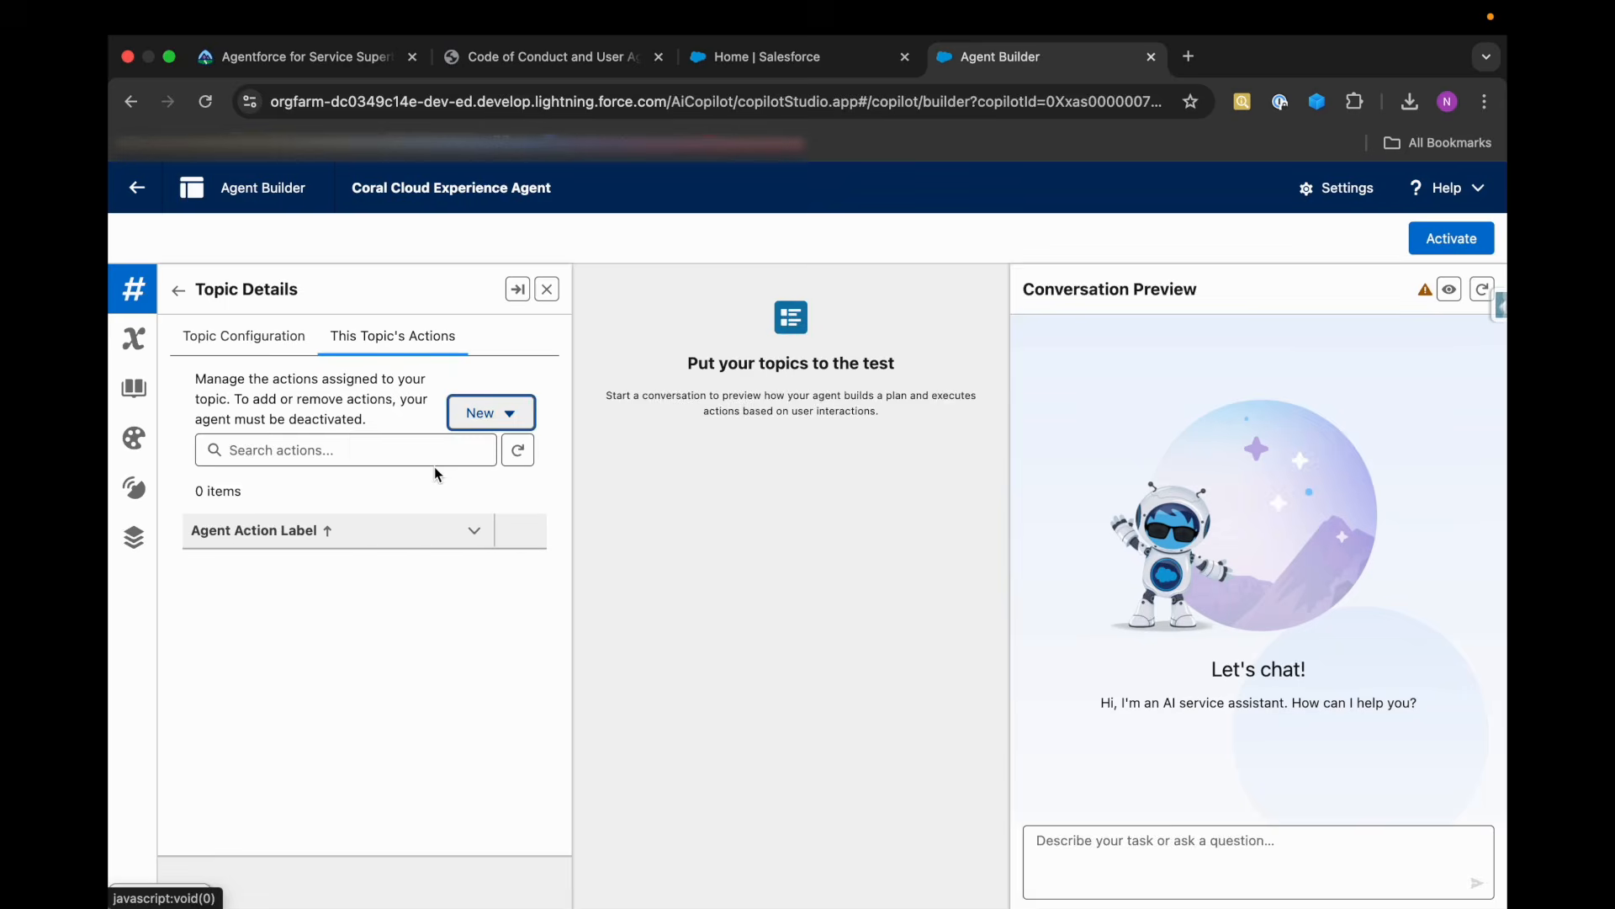
{"action": "key", "text": "super+1"}
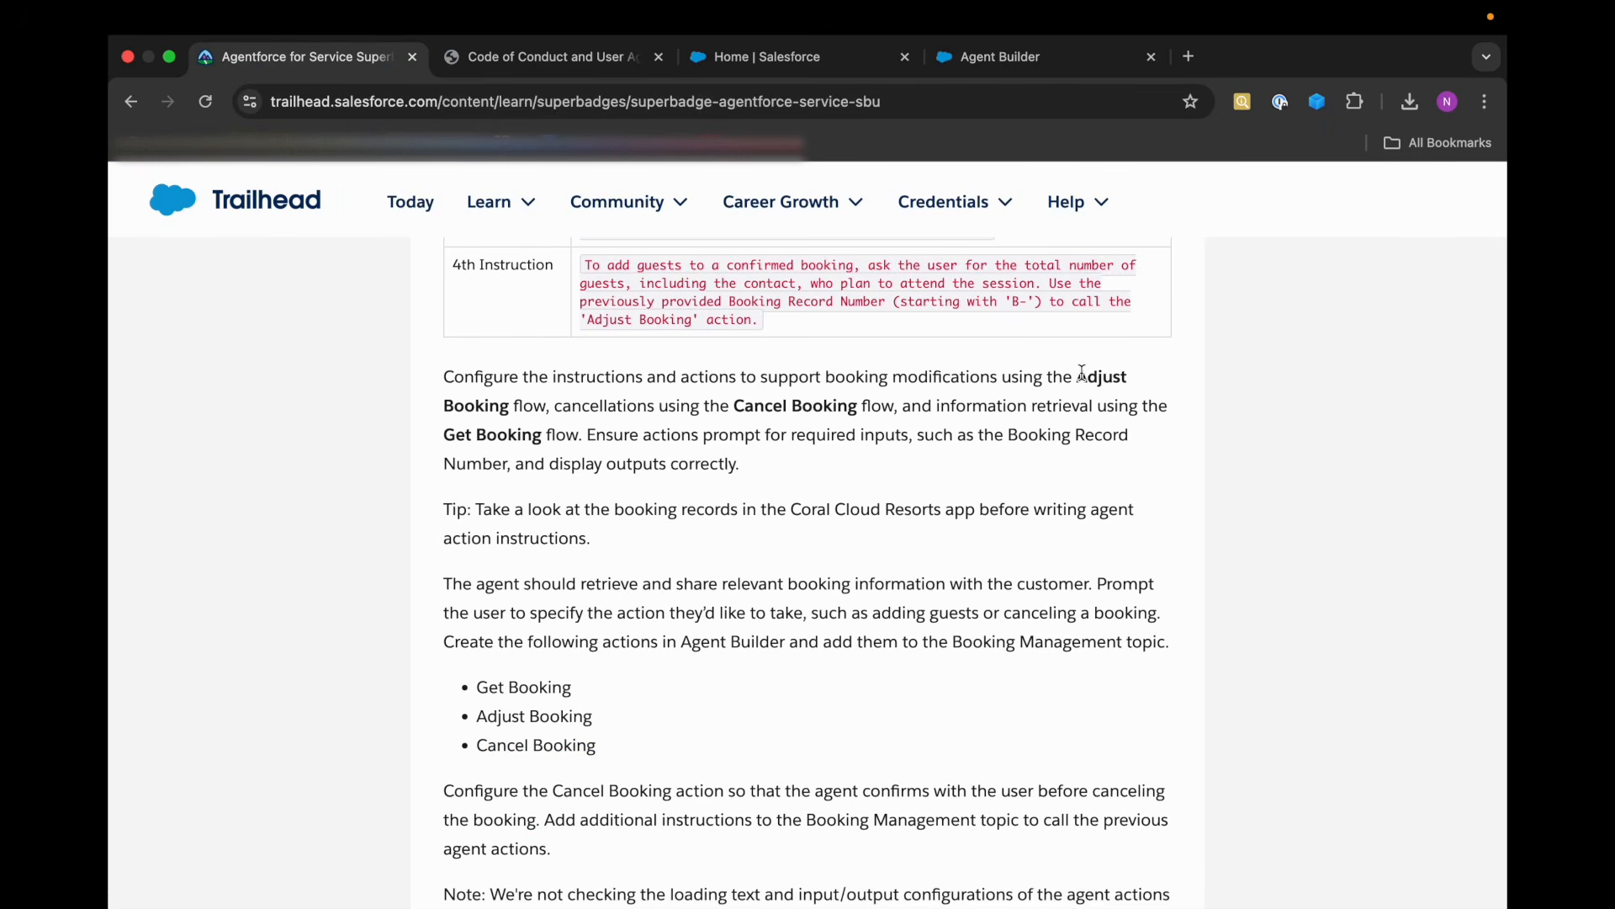
{"action": "scroll", "coordinate": [494, 734], "scroll_direction": "down", "scroll_amount": 2}
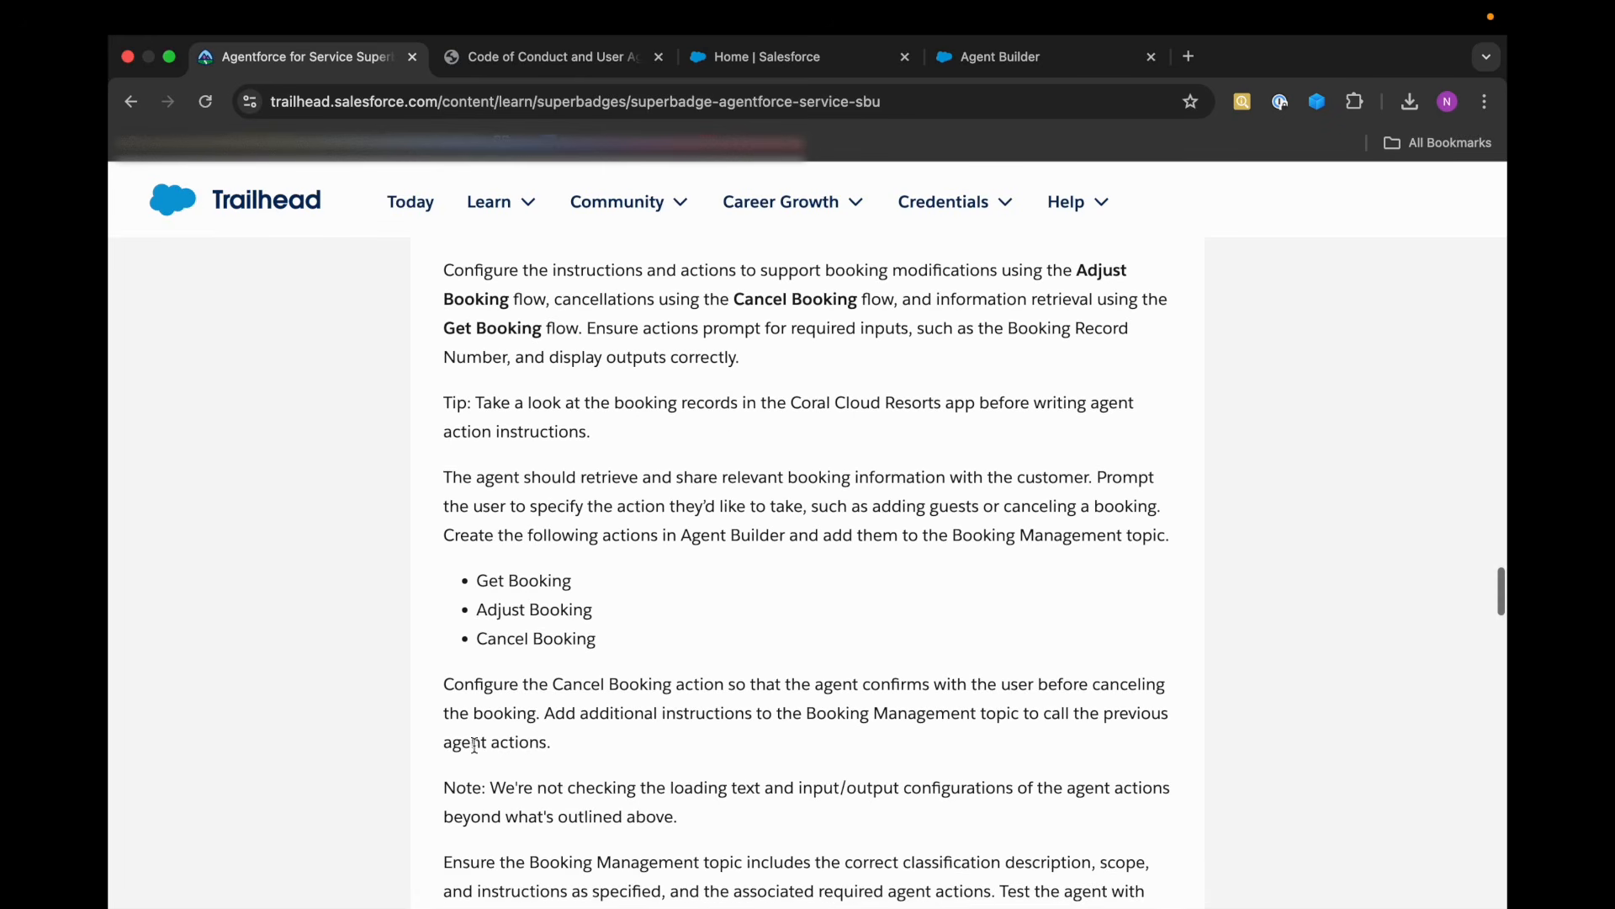
{"action": "left_click_drag", "start_coordinate": [477, 589], "coordinate": [606, 579]}
{"action": "key", "text": "super+4"}
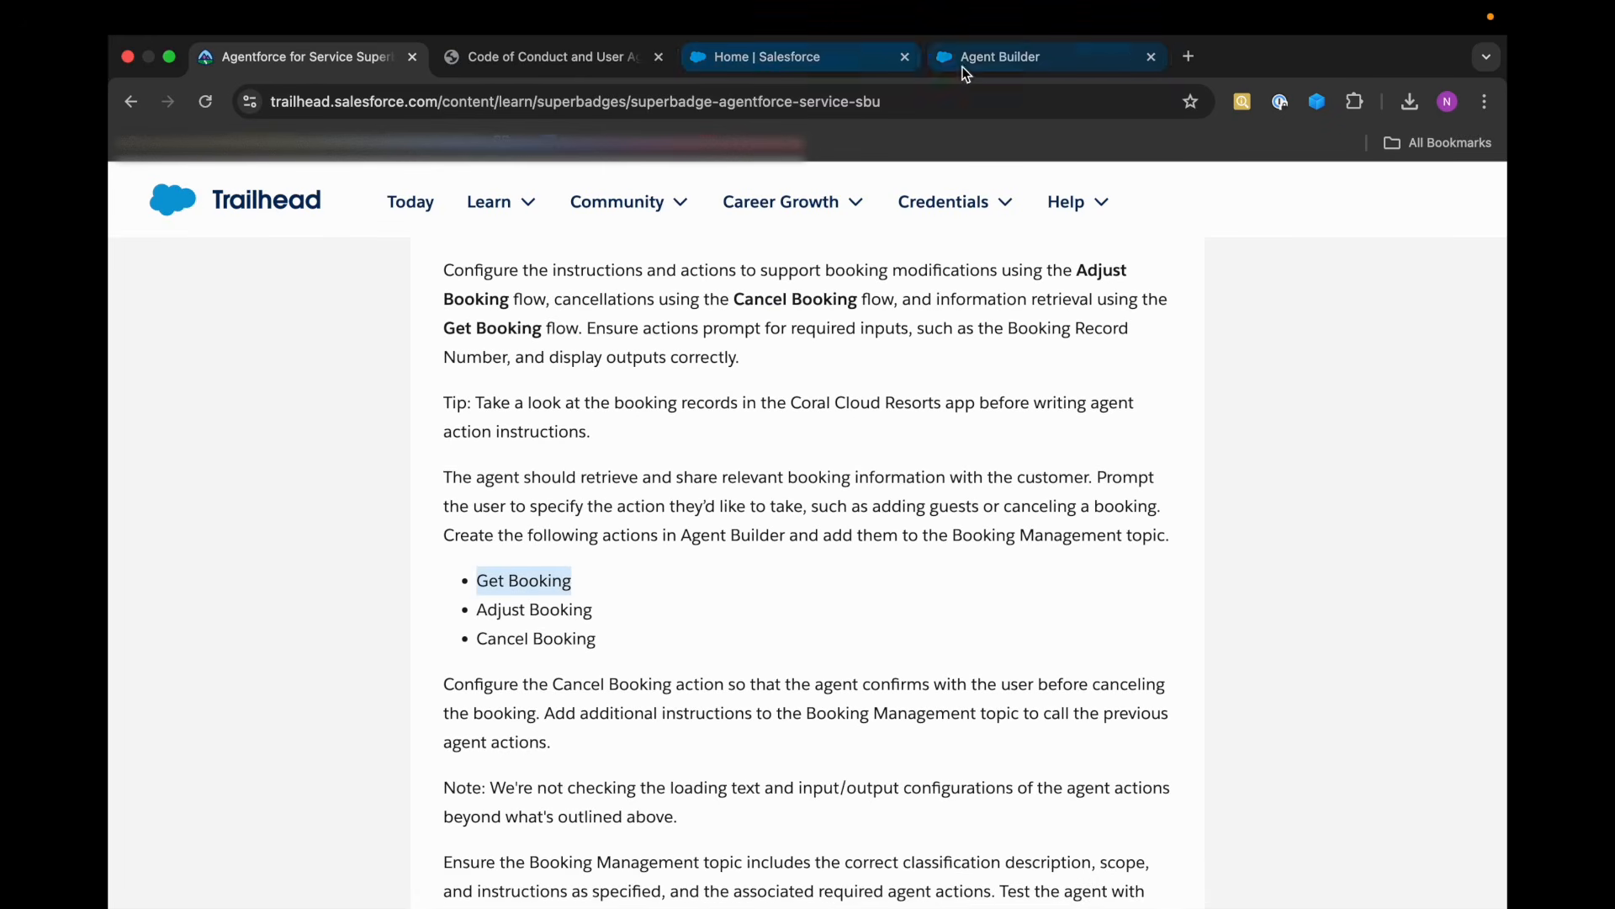
{"action": "left_click", "coordinate": [568, 447]}
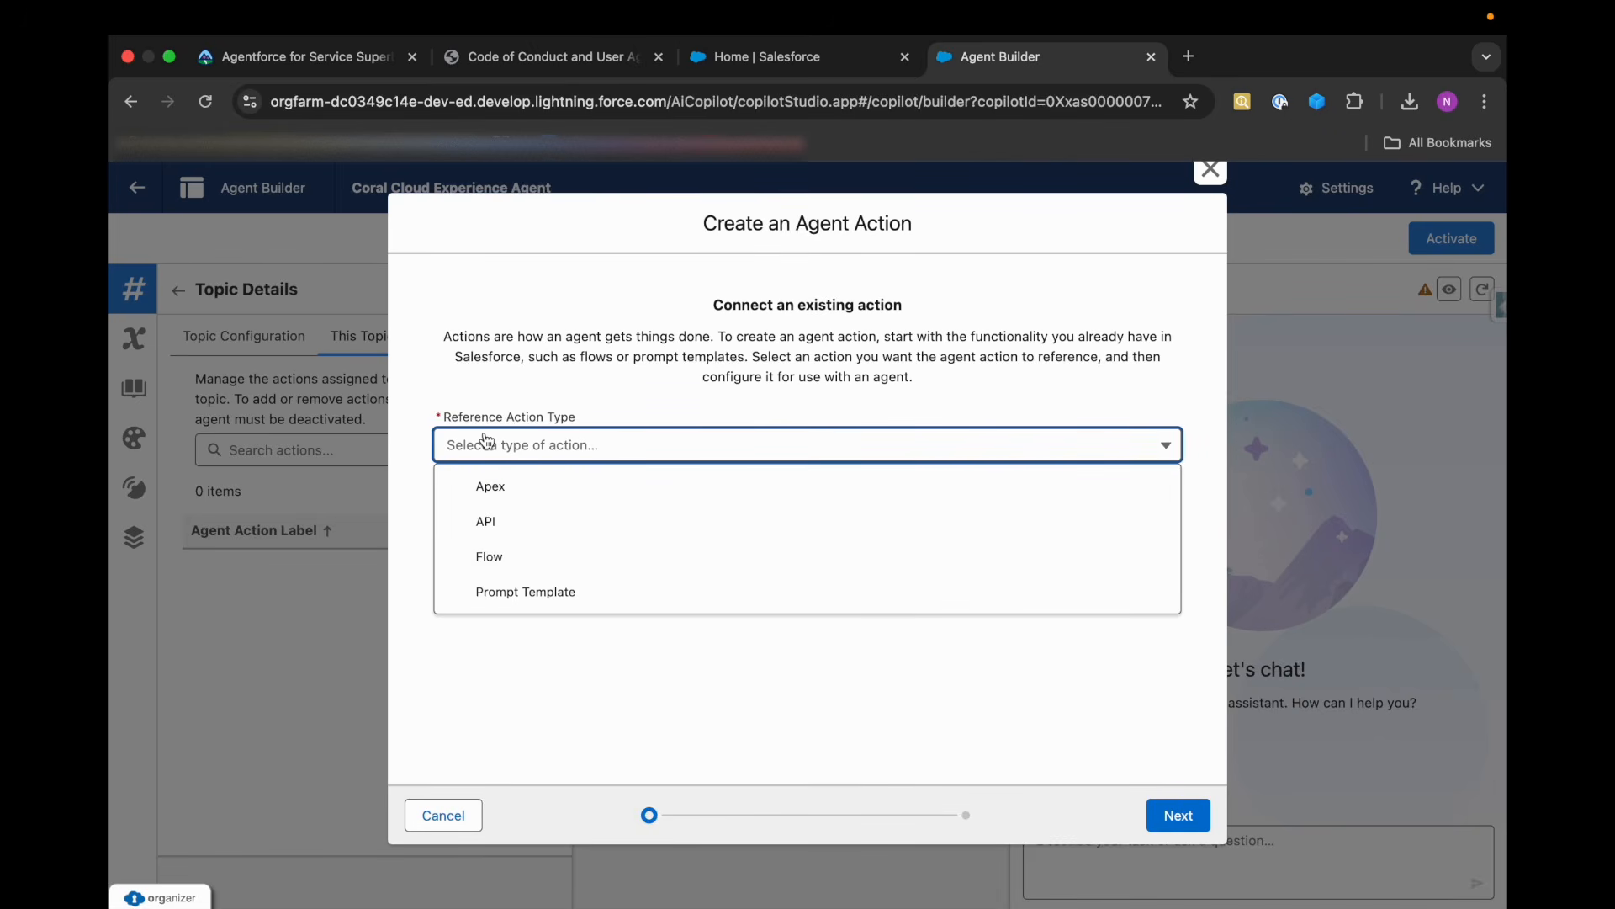
{"action": "key", "text": "super+1"}
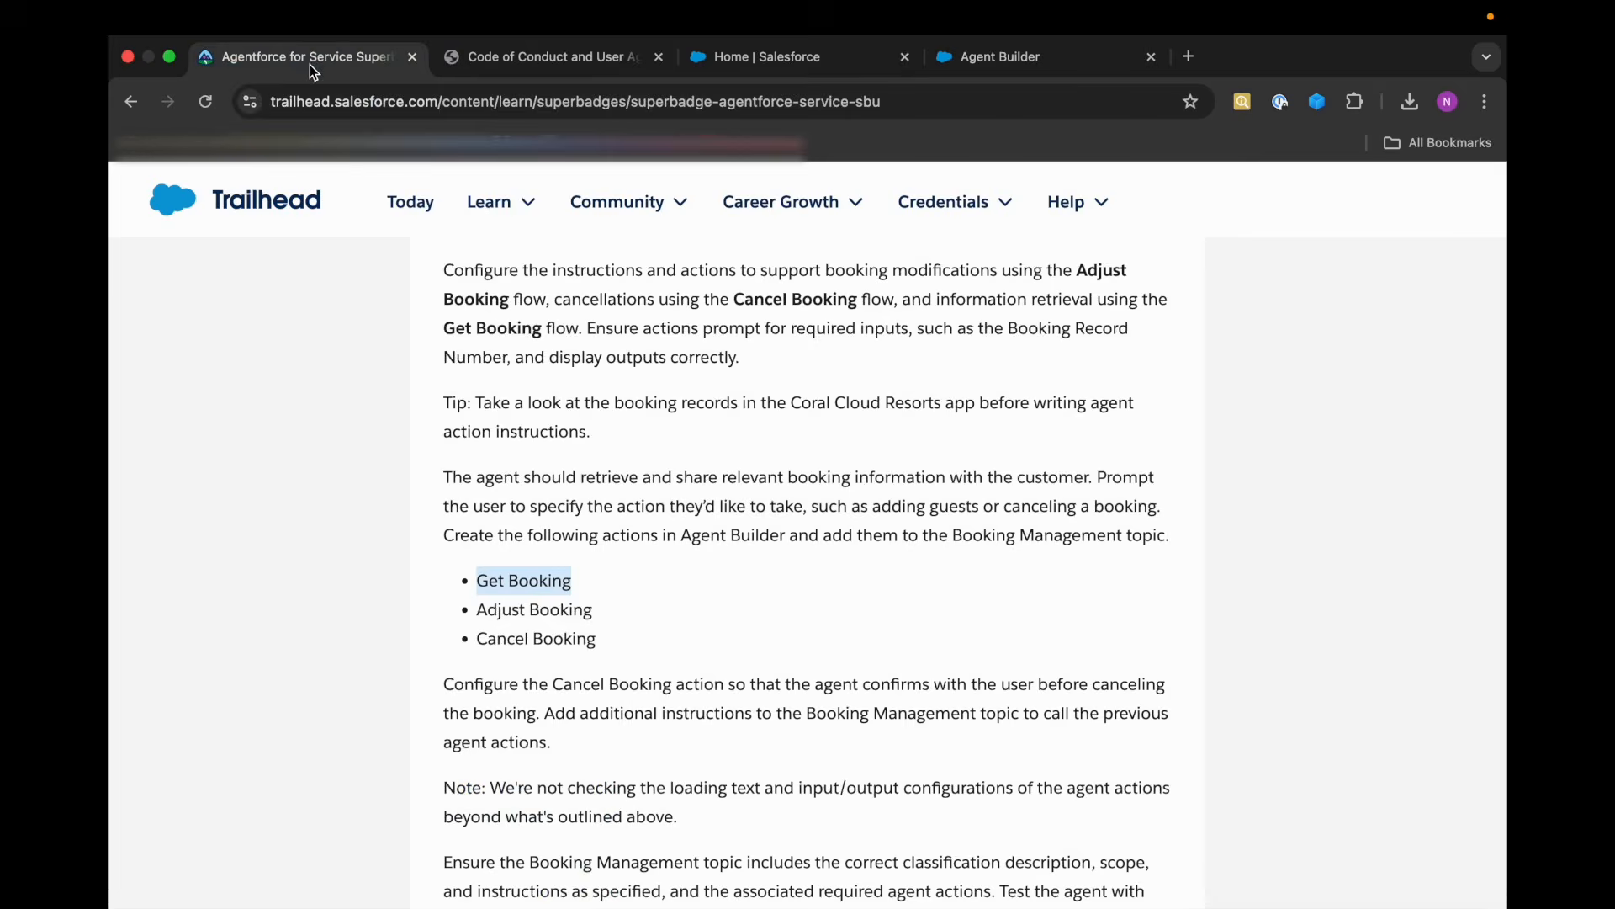
{"action": "scroll", "coordinate": [1126, 640], "scroll_direction": "up", "scroll_amount": 1}
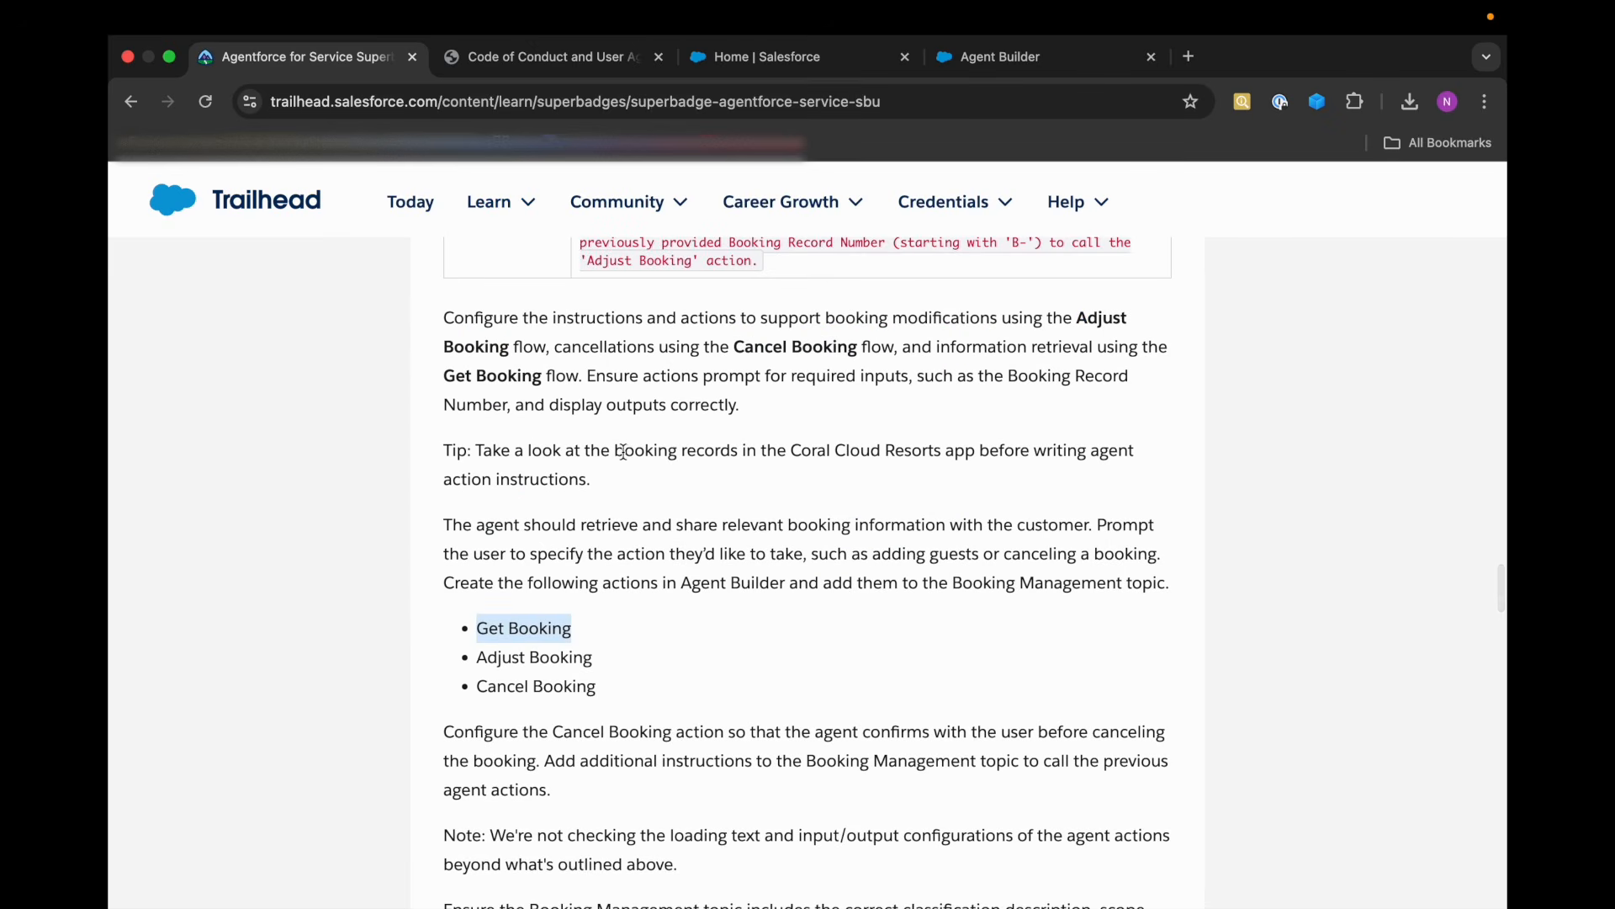
Base the new action on the Flow type with Get Booking as its reference action, and continue to its input and output settings.
{"action": "left_click", "coordinate": [981, 61]}
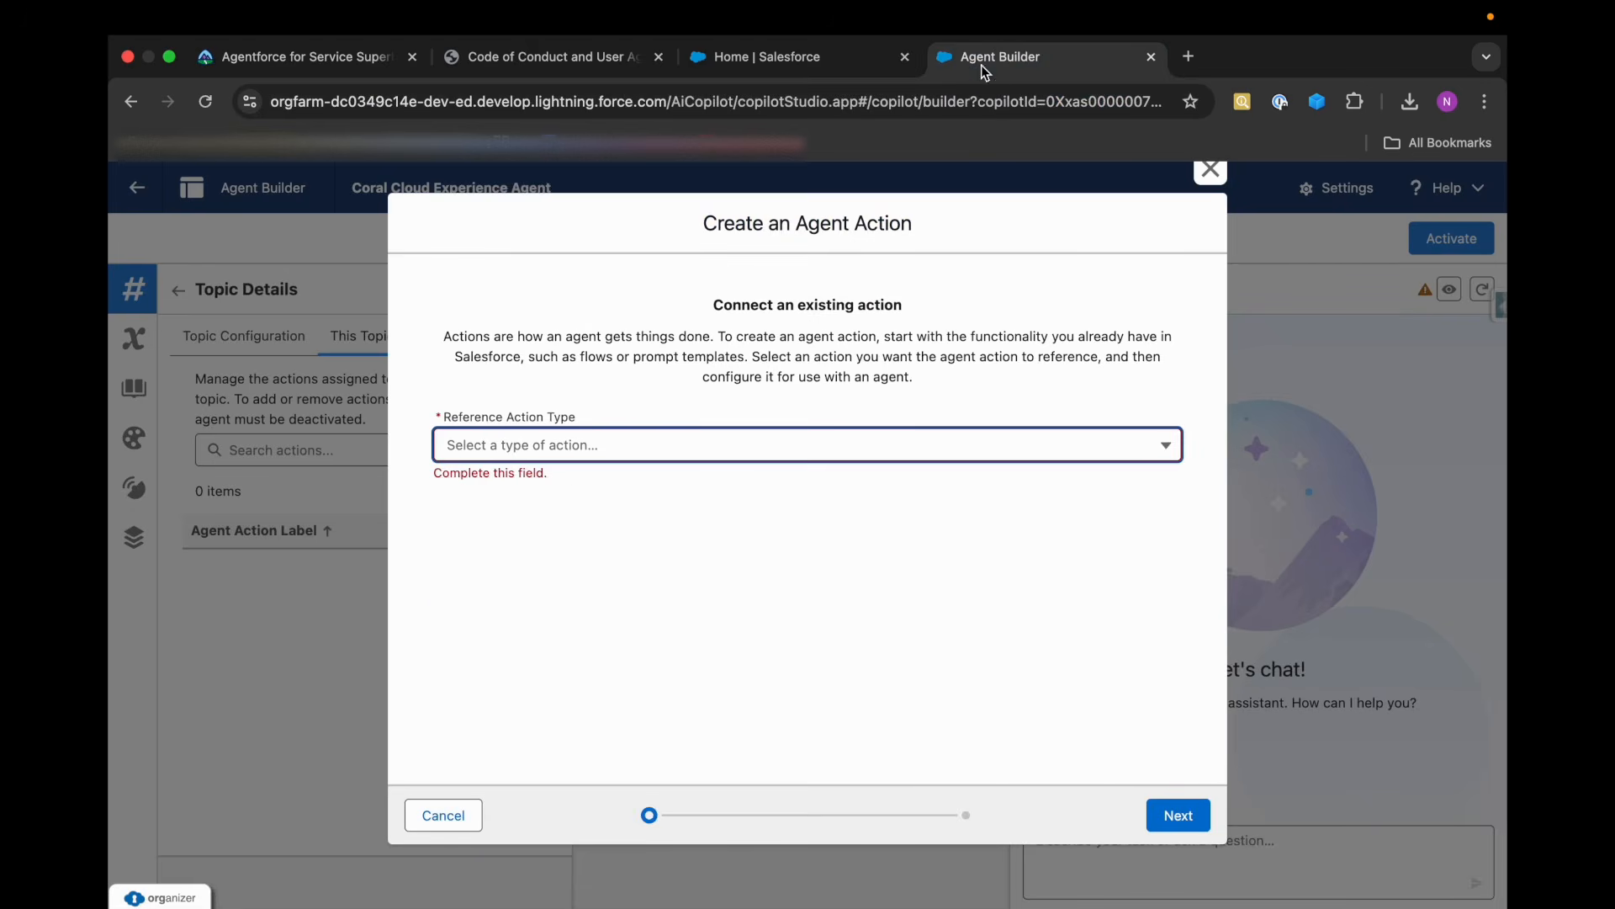
{"action": "left_click", "coordinate": [522, 446]}
{"action": "left_click", "coordinate": [516, 557]}
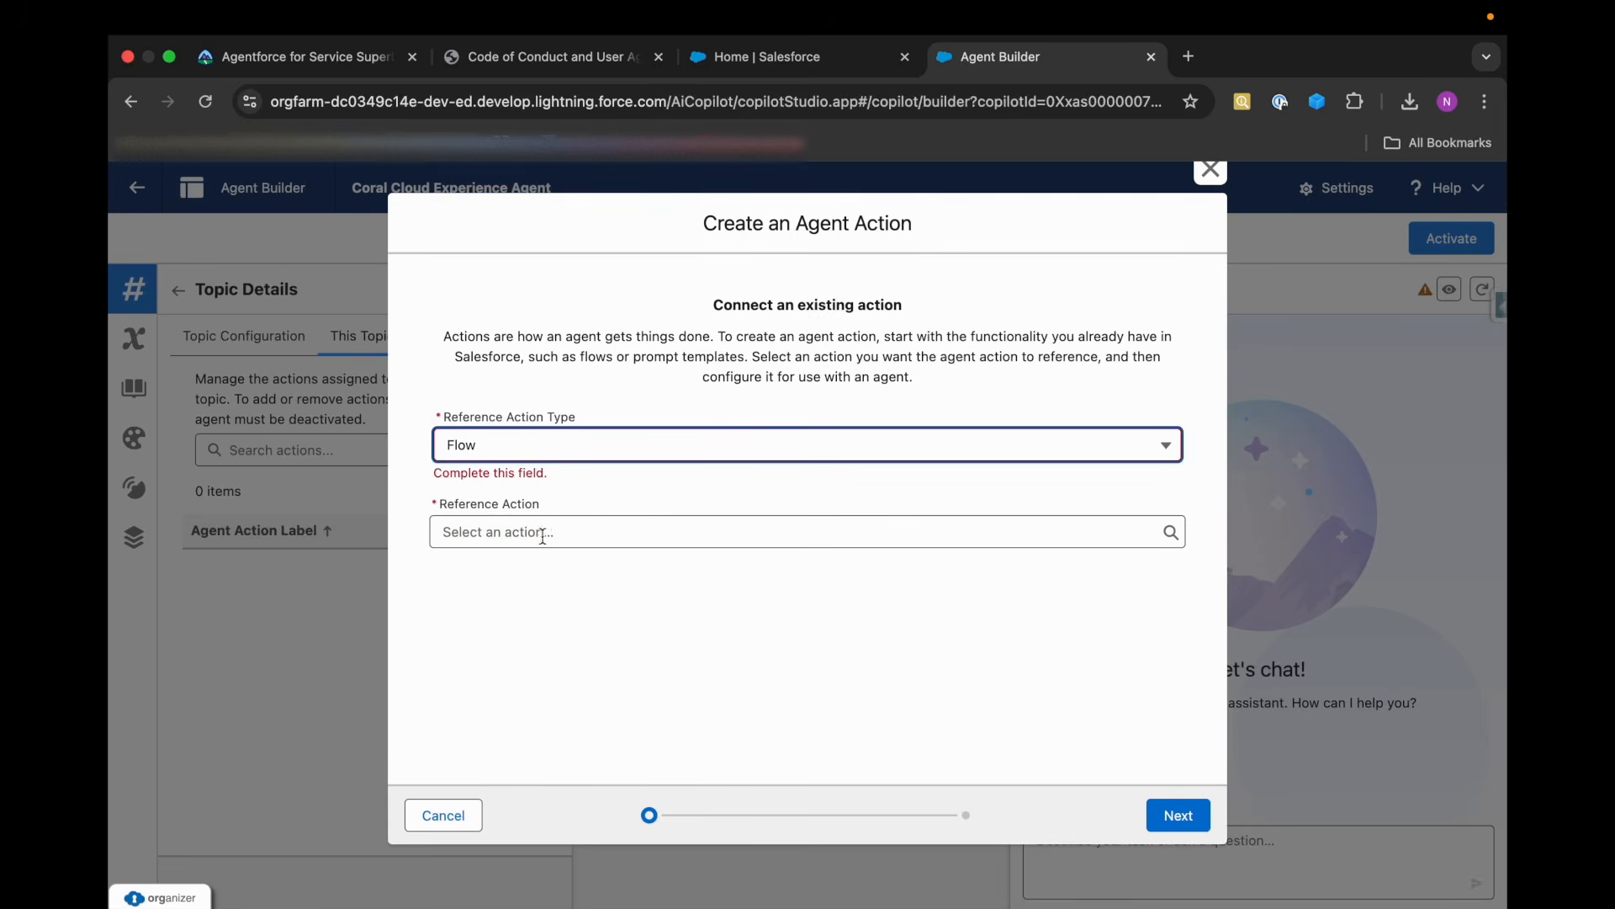
{"action": "left_click", "coordinate": [519, 520]}
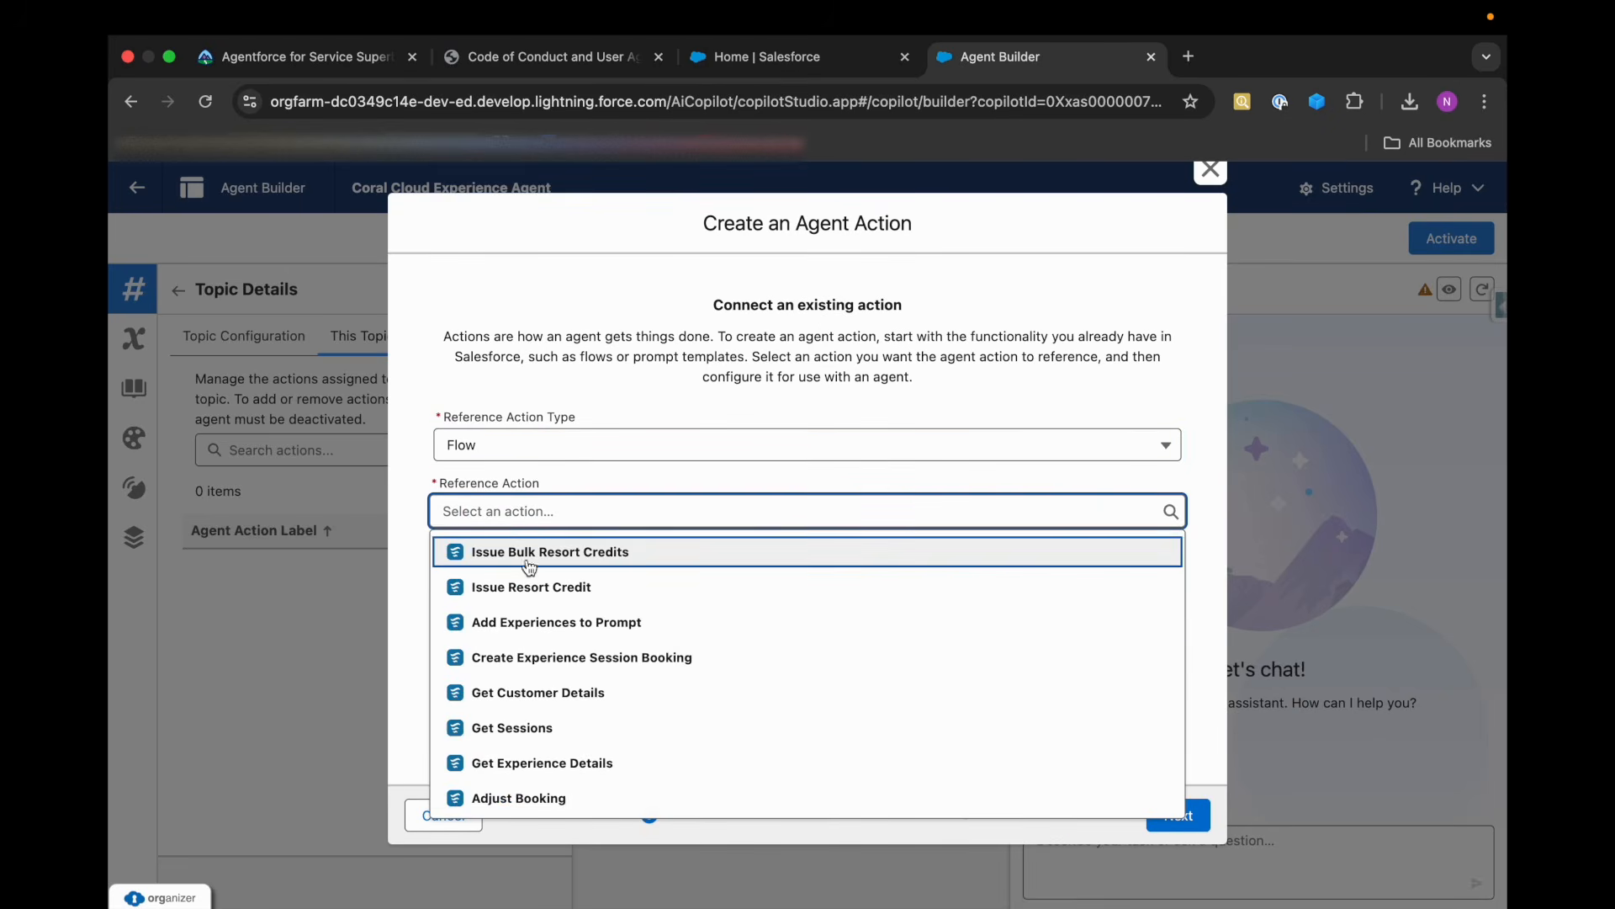
{"action": "scroll", "coordinate": [559, 740], "scroll_direction": "down", "scroll_amount": 2}
{"action": "left_click", "coordinate": [520, 761]}
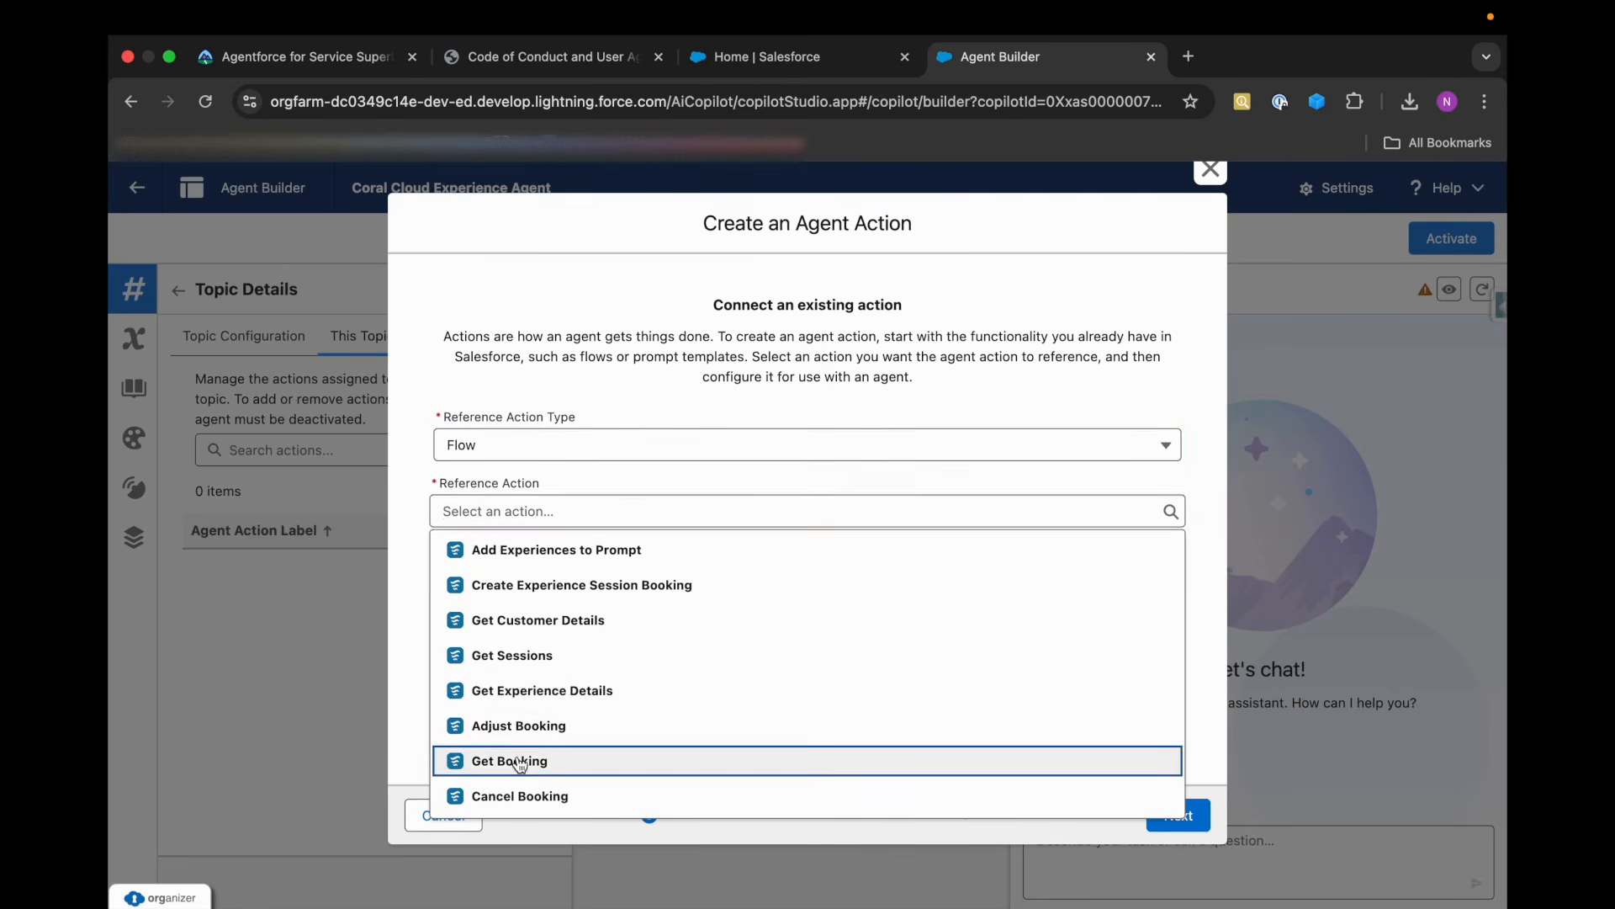
{"action": "left_click", "coordinate": [1179, 815]}
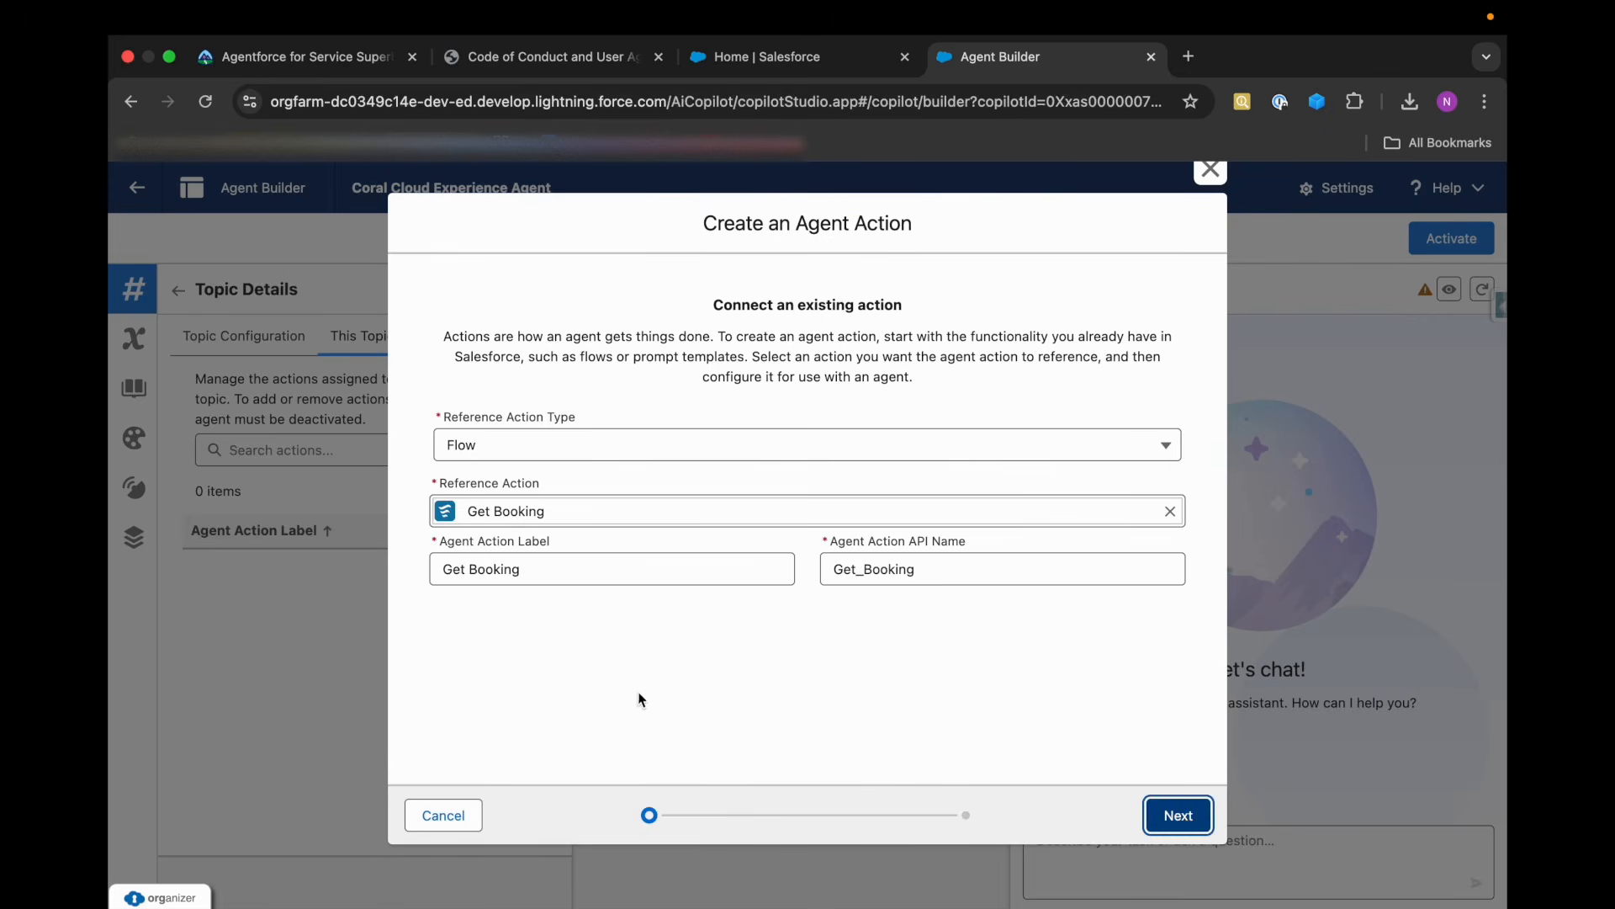
{"action": "scroll", "coordinate": [580, 669], "scroll_direction": "down", "scroll_amount": 2}
{"action": "scroll", "coordinate": [543, 655], "scroll_direction": "down", "scroll_amount": 5}
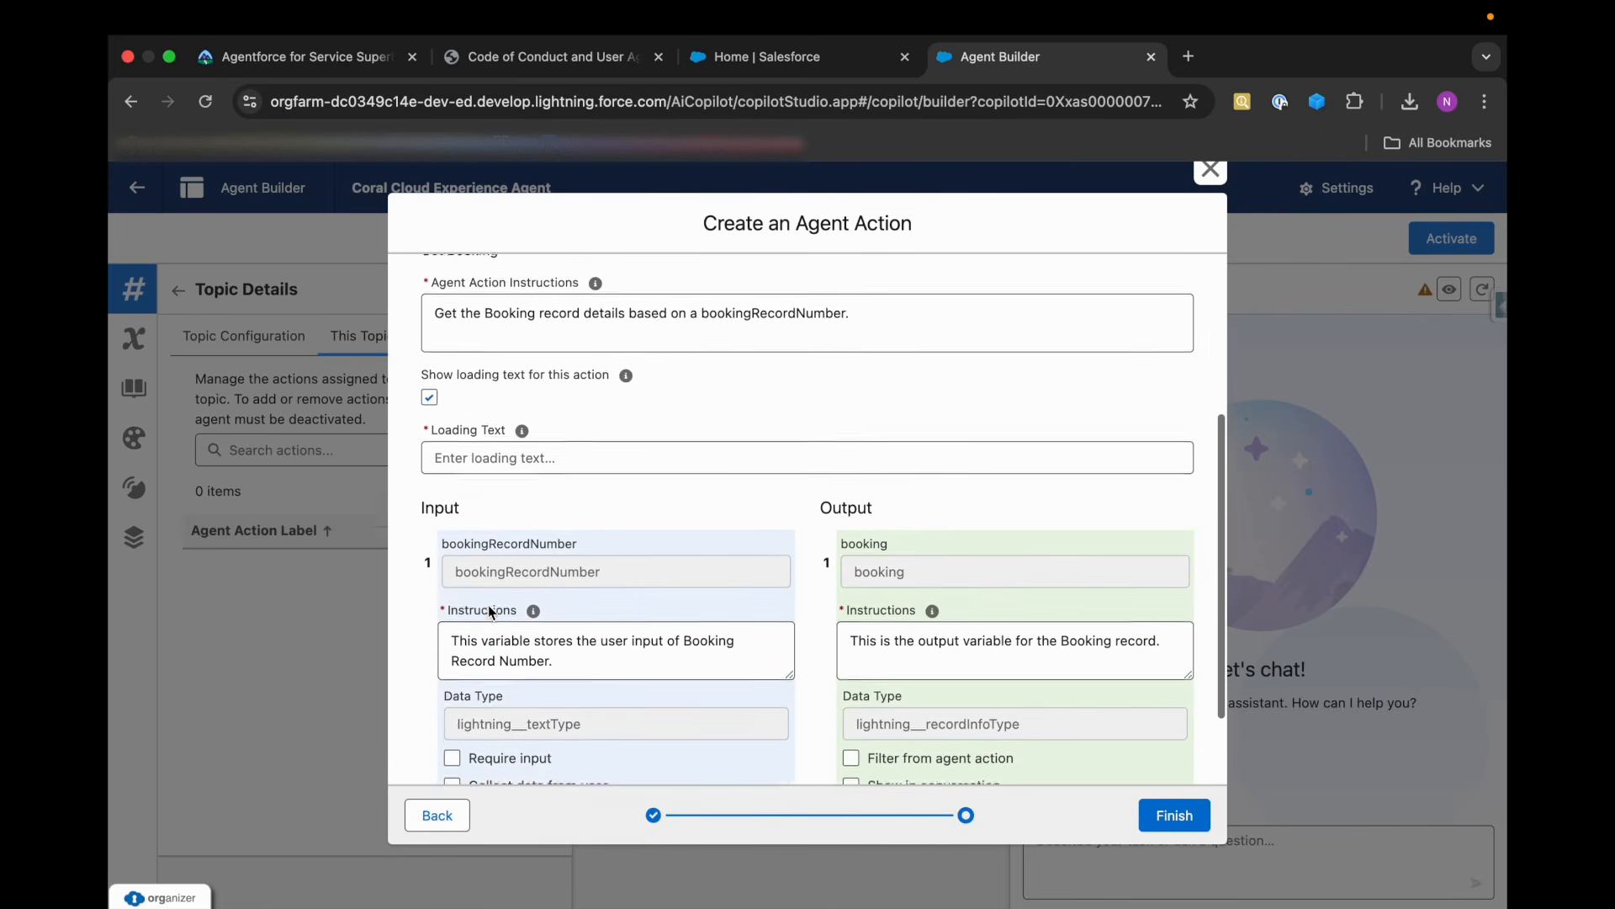
{"action": "scroll", "coordinate": [569, 637], "scroll_direction": "down", "scroll_amount": 1}
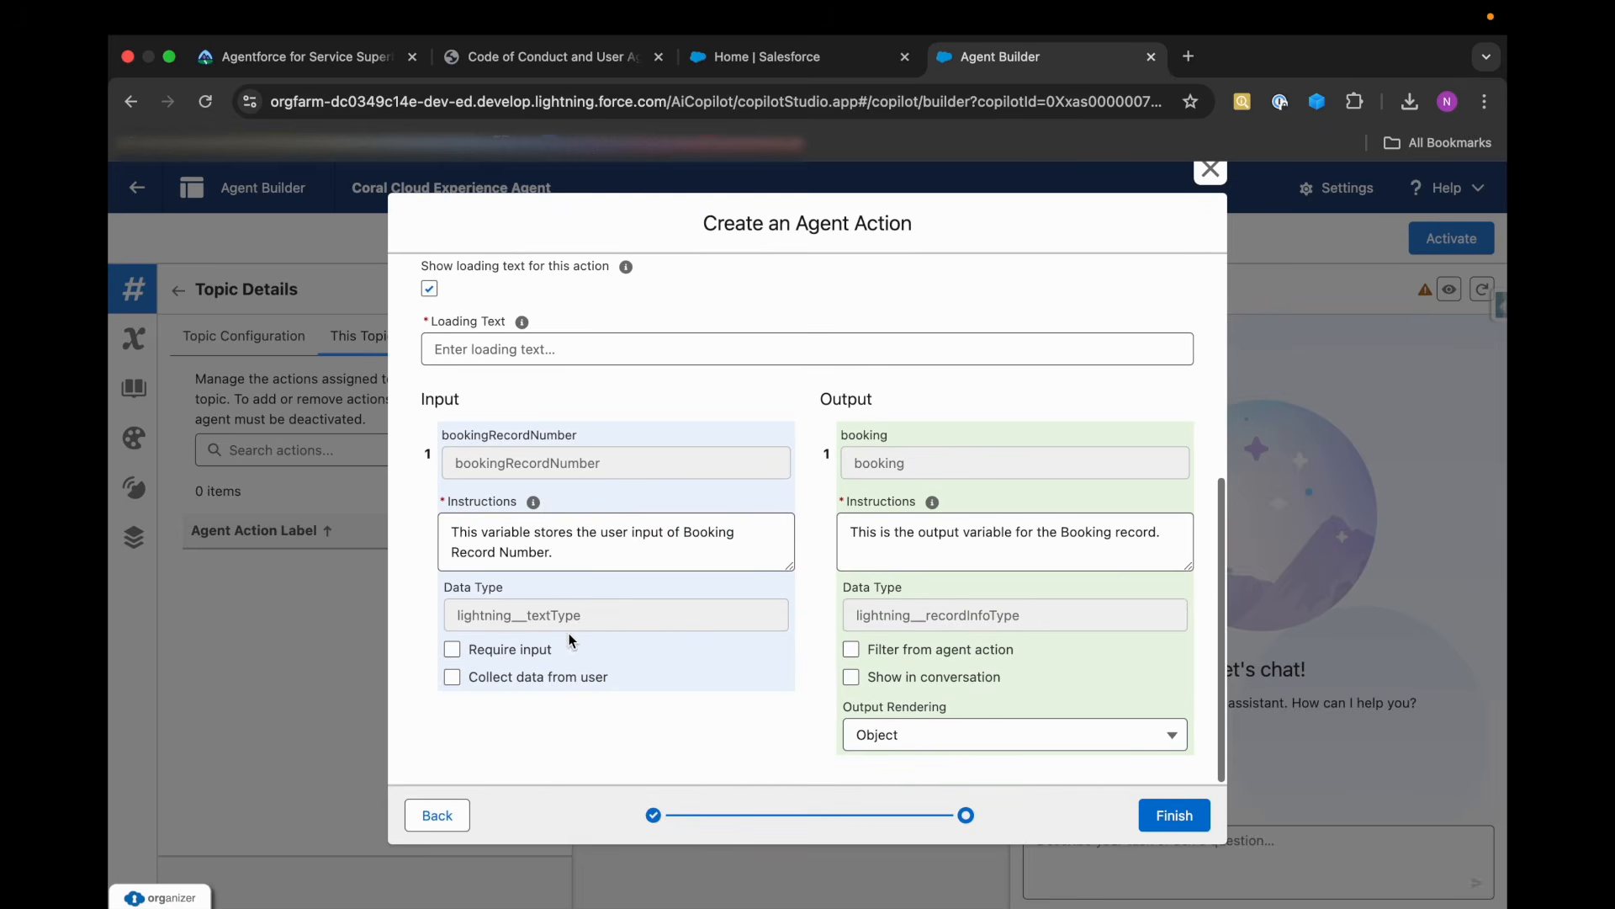
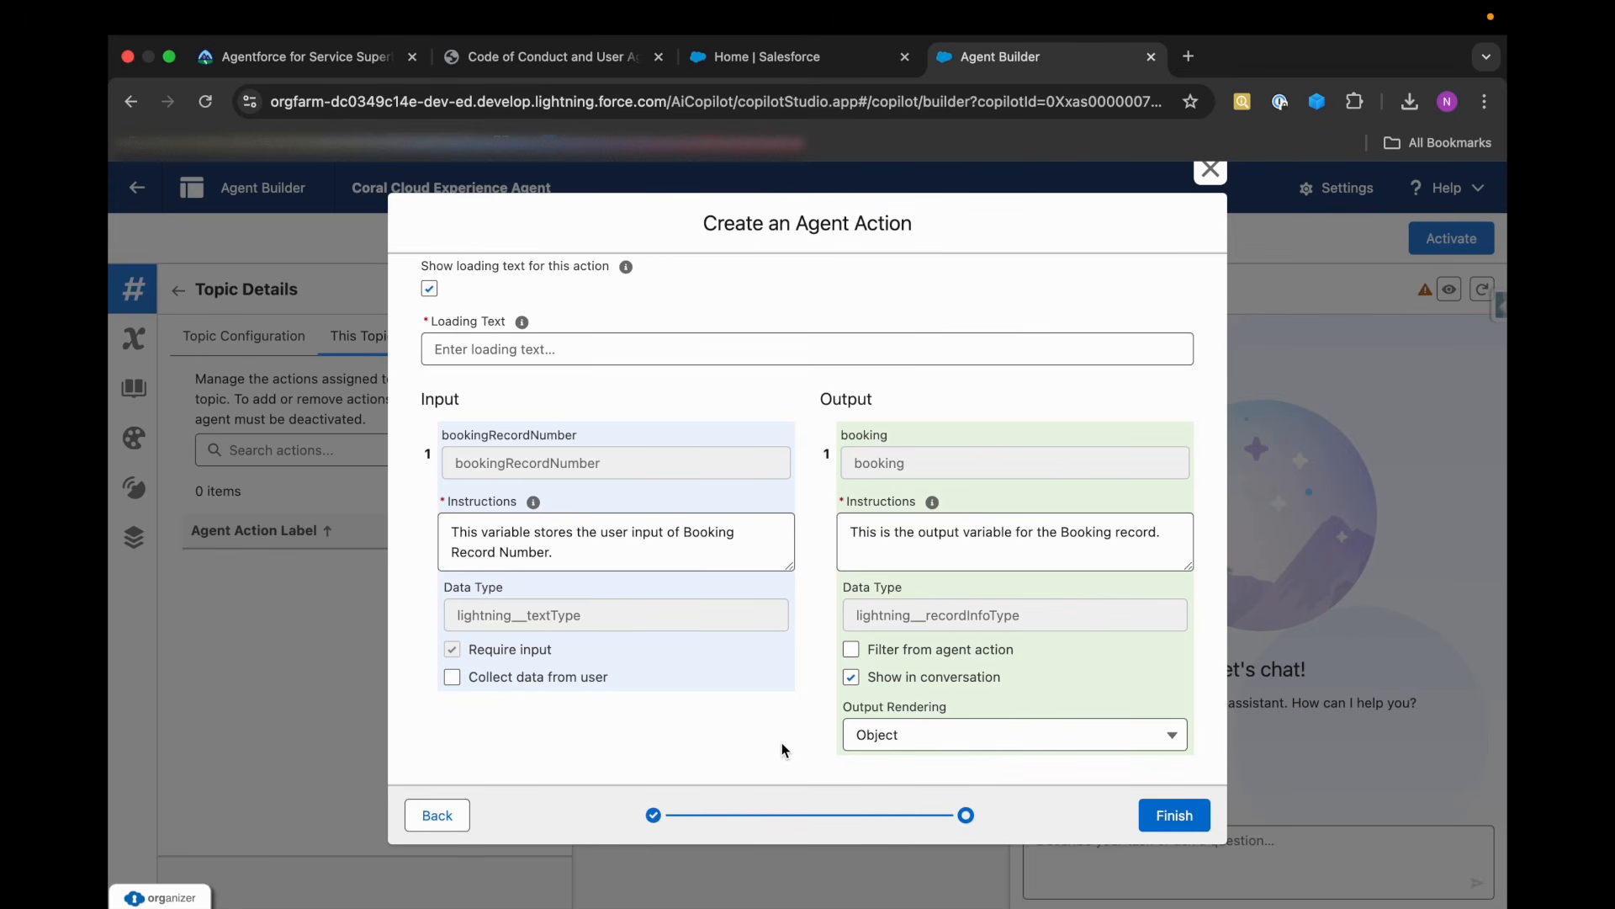
Check Trailhead's note on loading text and input/output configurations, turn off loading text for the Get Booking action and finish creating it.
{"action": "double_click", "coordinate": [822, 401]}
{"action": "scroll", "coordinate": [464, 321], "scroll_direction": "up", "scroll_amount": 1}
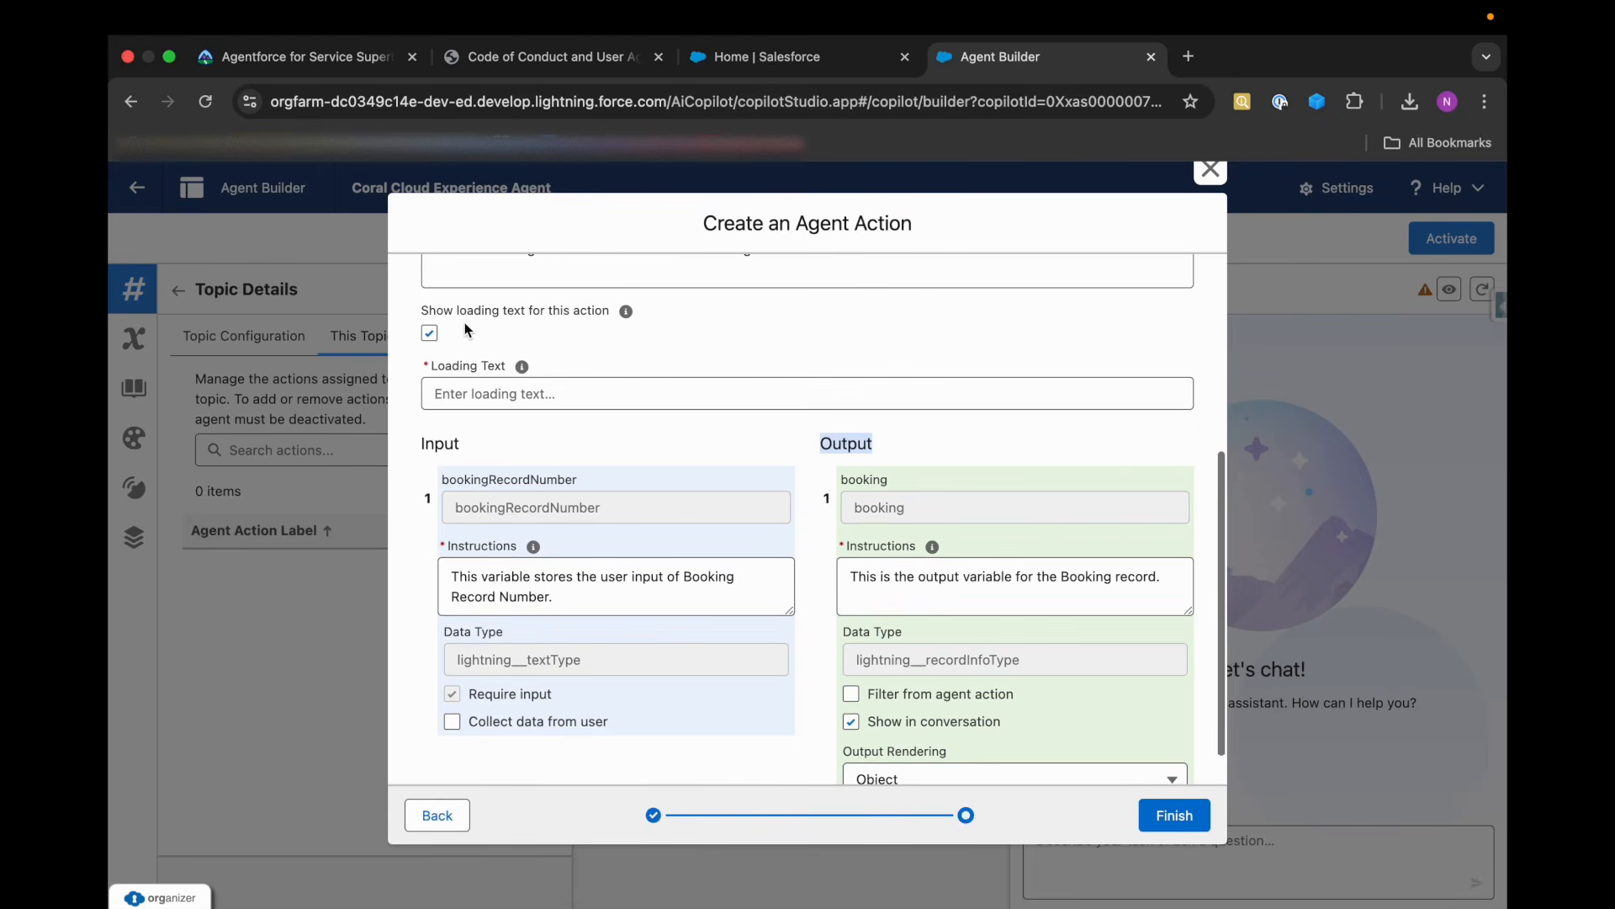
{"action": "left_click", "coordinate": [372, 68]}
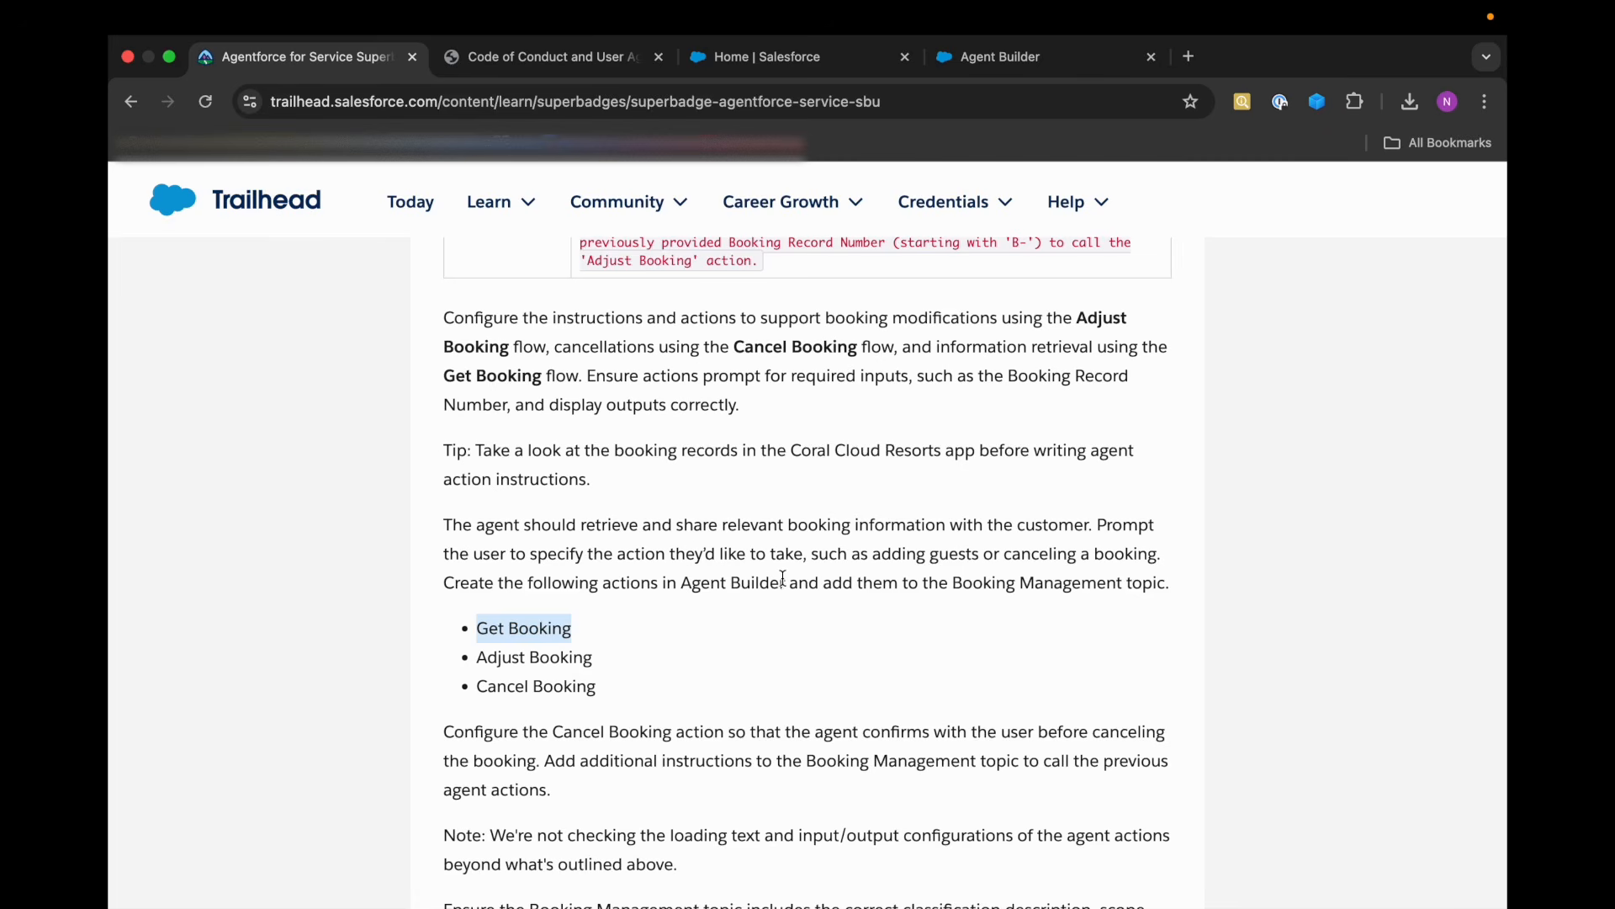
{"action": "scroll", "coordinate": [782, 578], "scroll_direction": "down", "scroll_amount": 3}
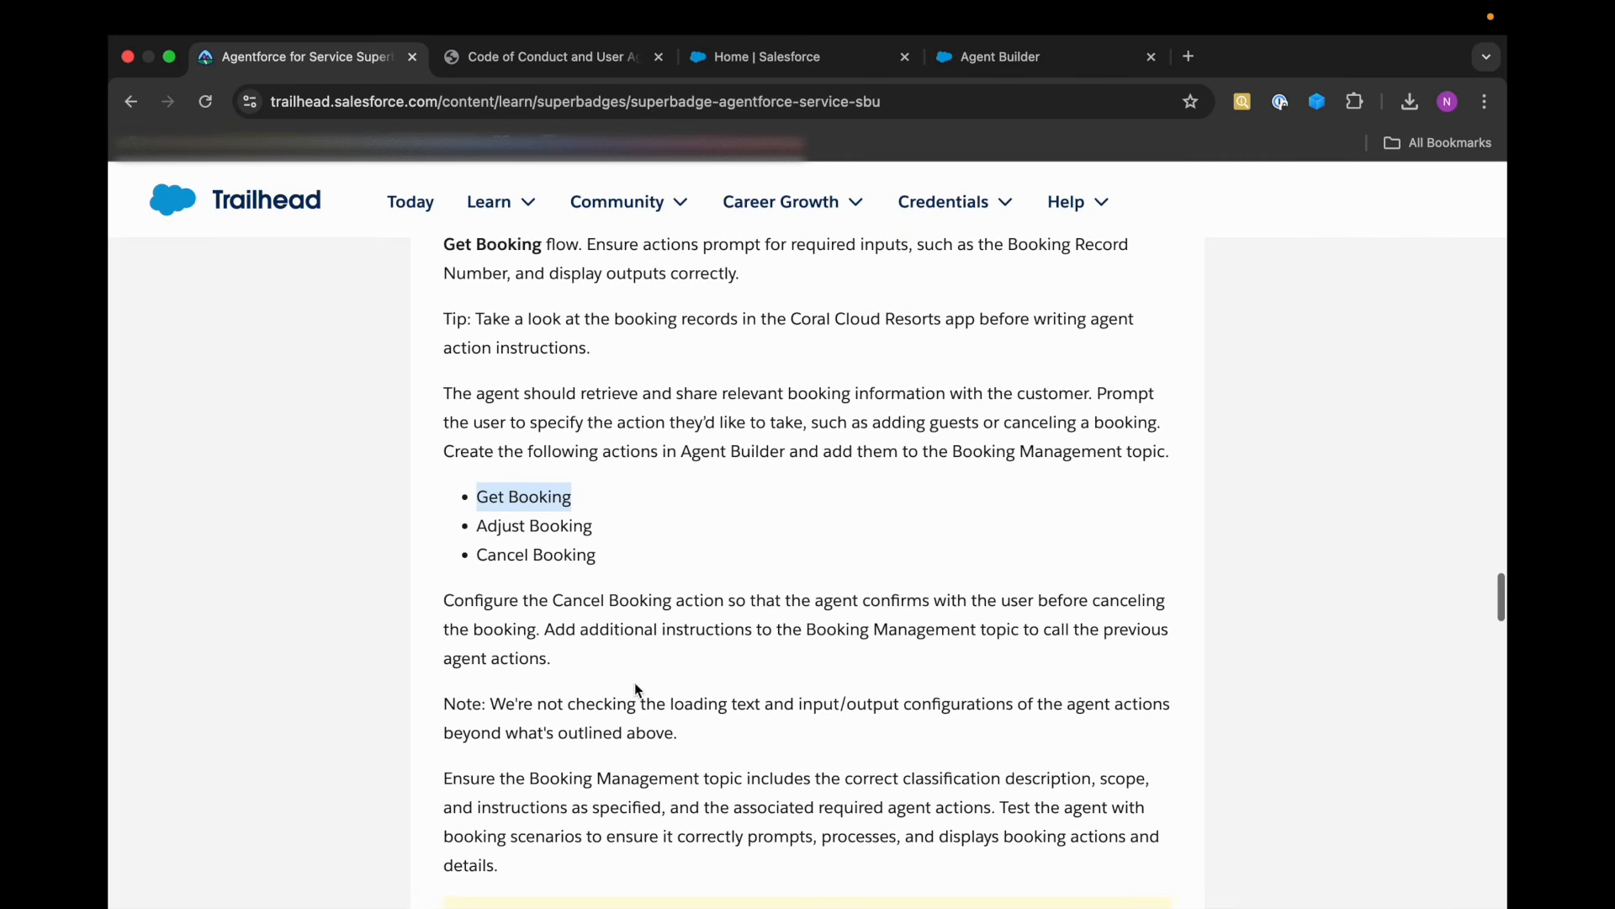
{"action": "left_click_drag", "start_coordinate": [509, 708], "coordinate": [738, 706]}
{"action": "left_click", "coordinate": [739, 705]}
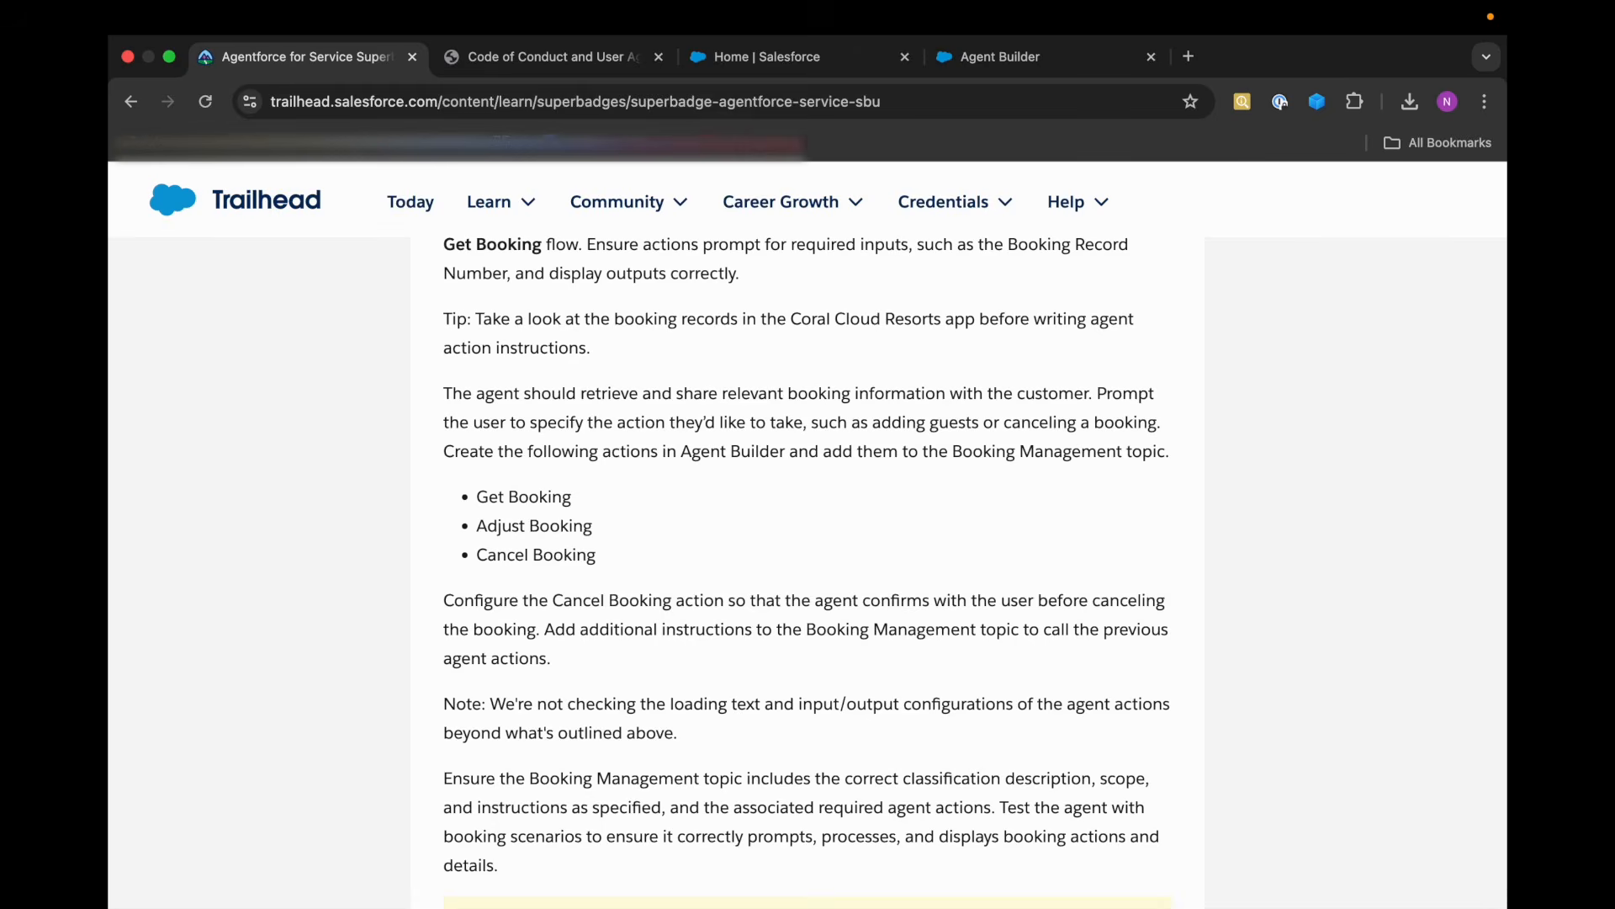
{"action": "left_click", "coordinate": [962, 64]}
{"action": "left_click", "coordinate": [432, 332]}
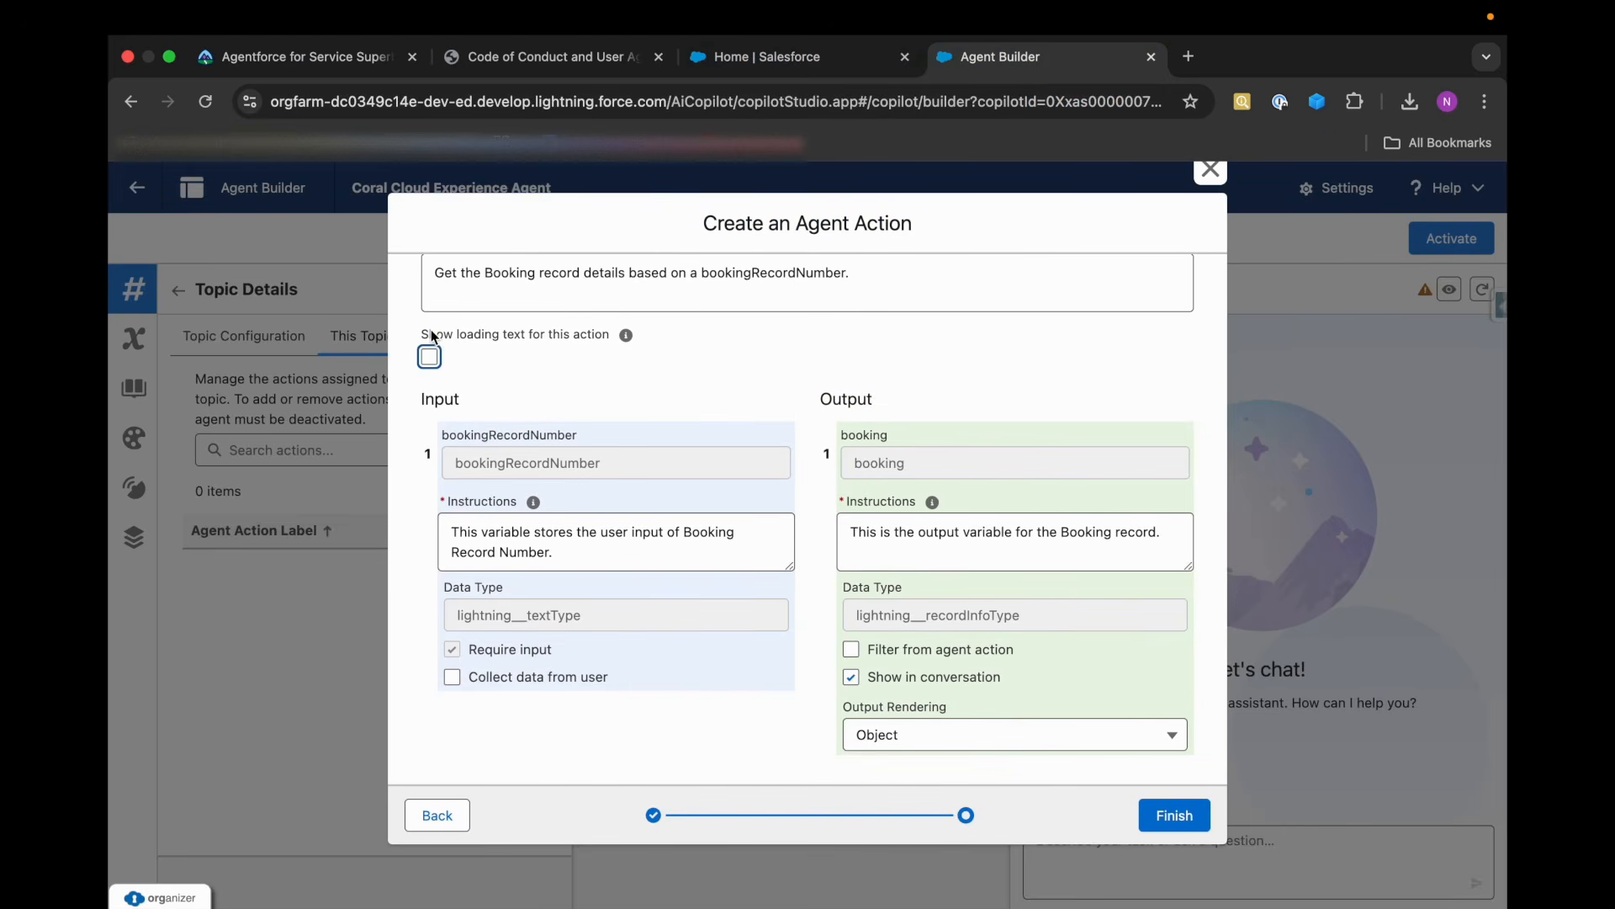
{"action": "left_click", "coordinate": [1171, 814]}
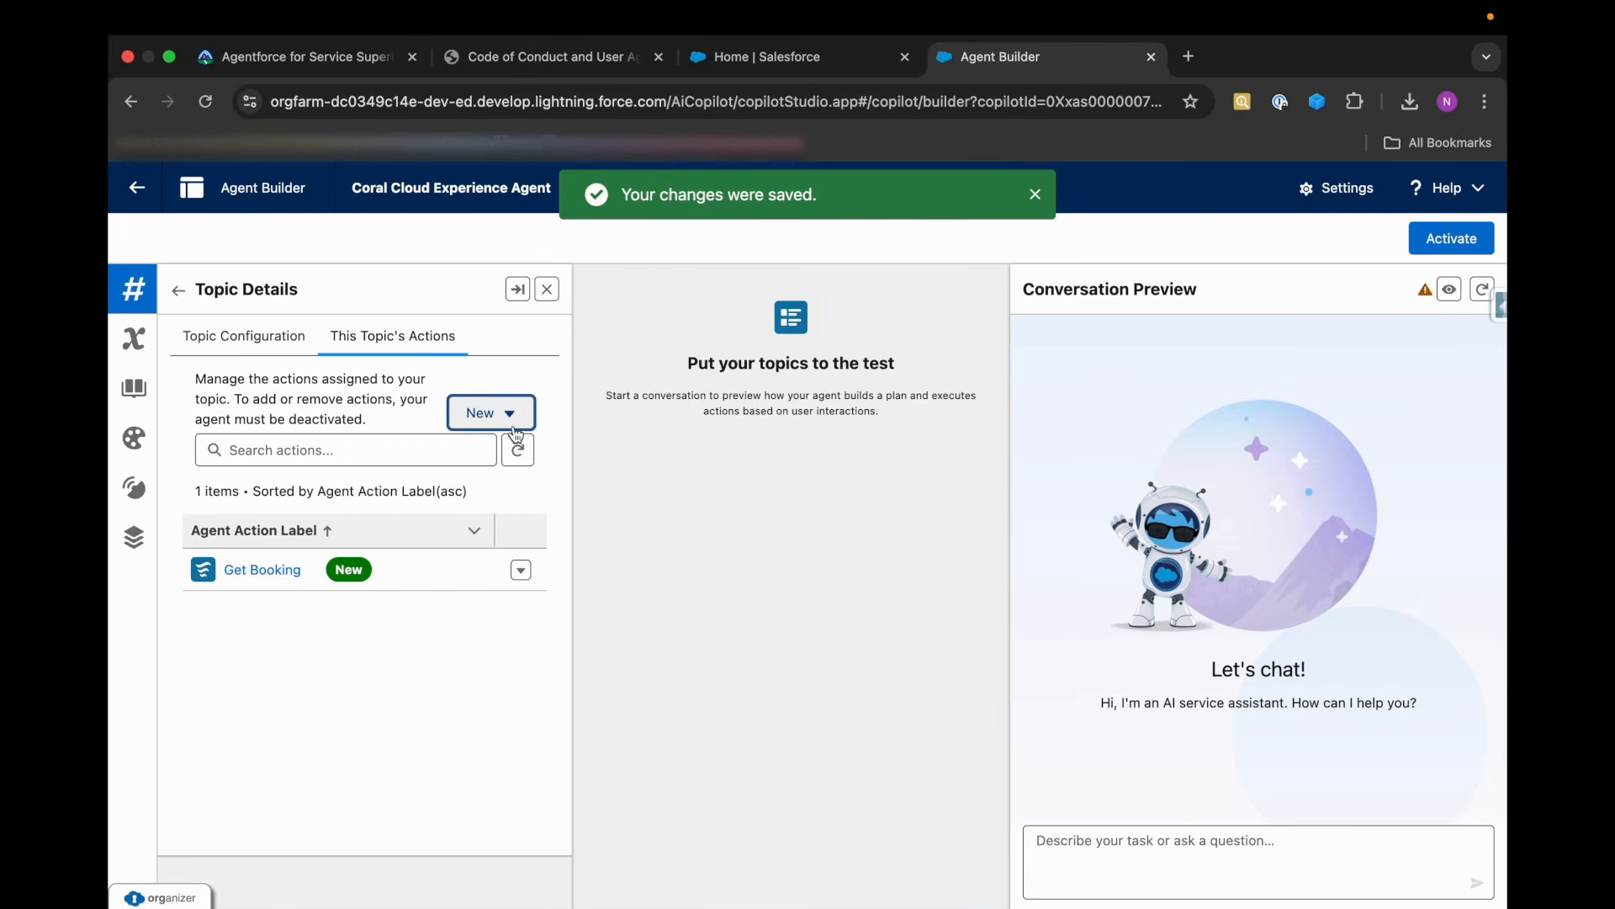
Start a new agent action of type Flow with Adjust Booking as its reference action, and continue to its configuration.
{"action": "left_click", "coordinate": [512, 426]}
{"action": "left_click", "coordinate": [483, 457]}
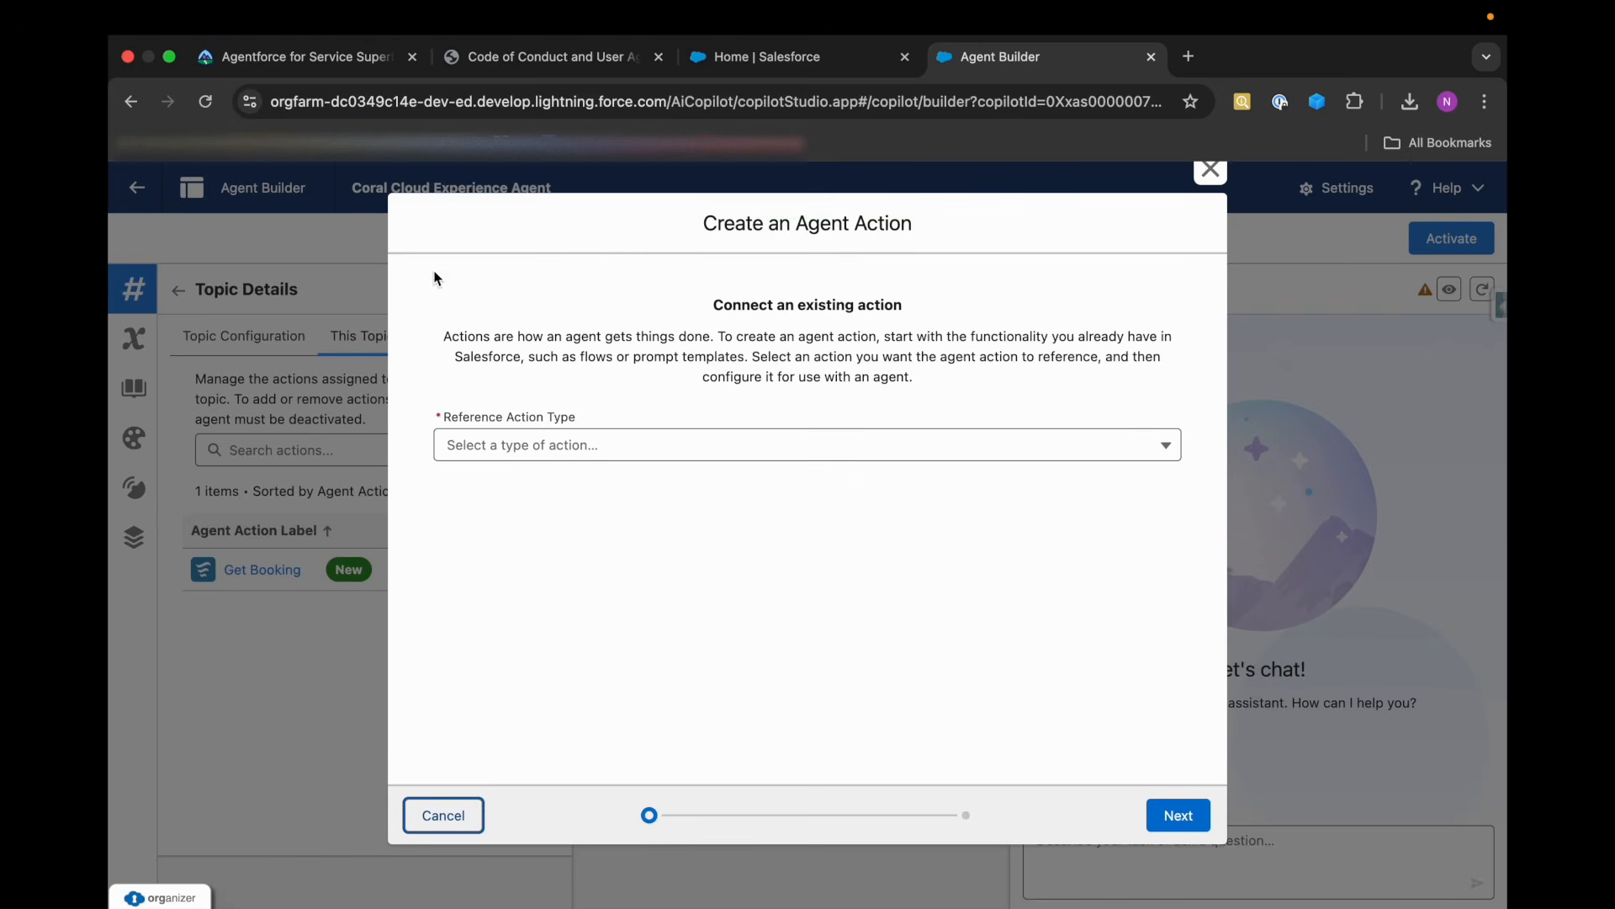
{"action": "left_click", "coordinate": [493, 446]}
{"action": "left_click", "coordinate": [490, 559]}
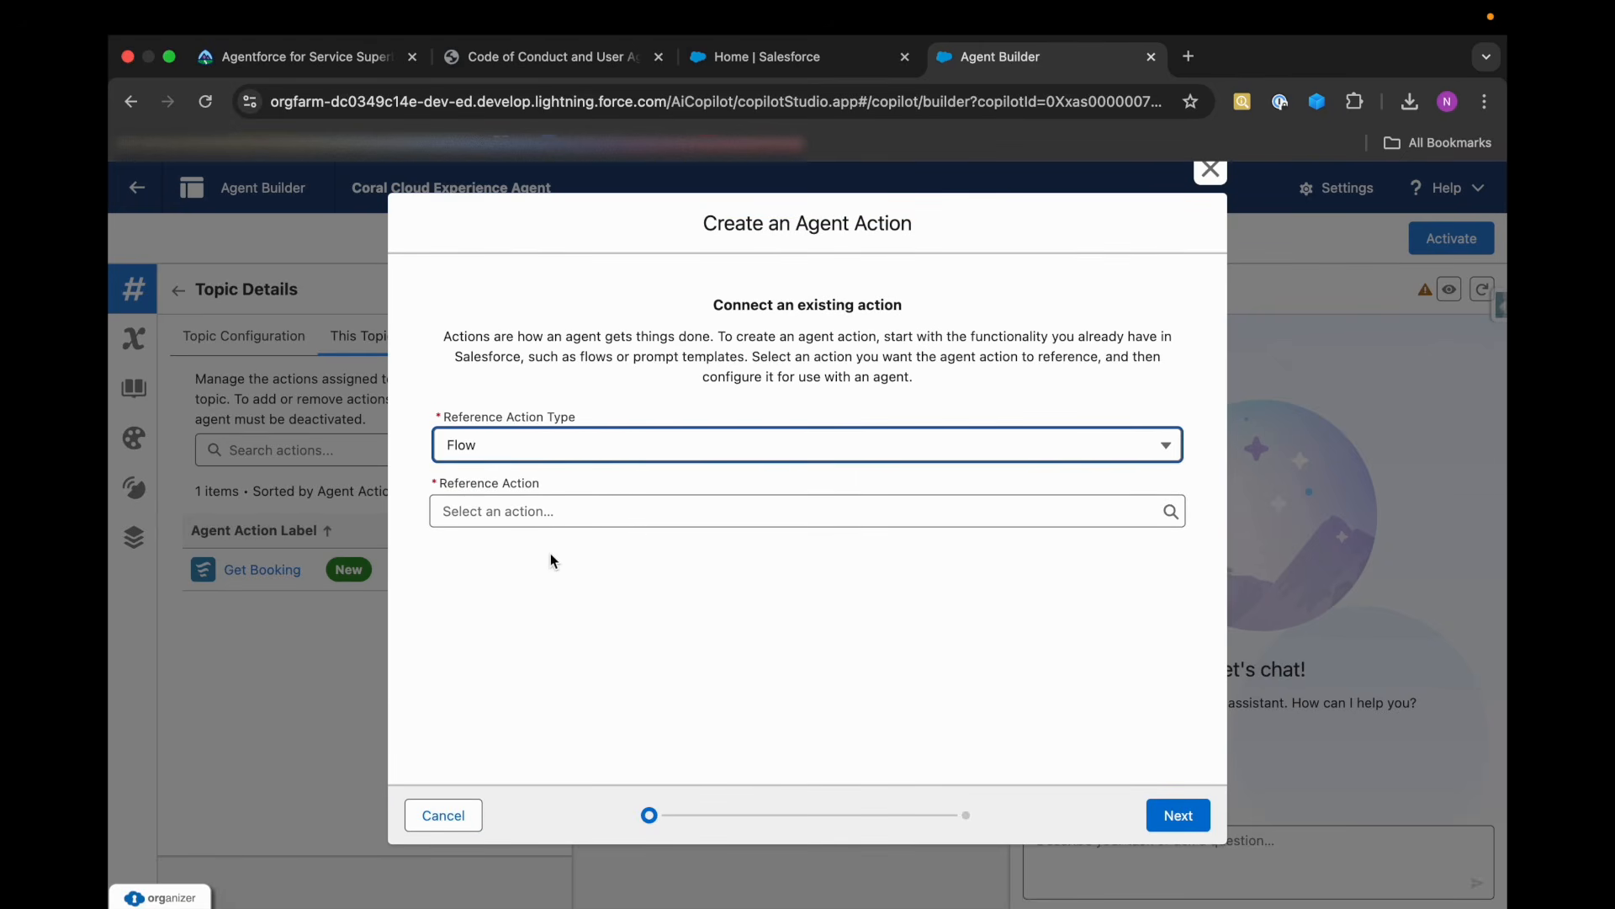
{"action": "left_click", "coordinate": [576, 515]}
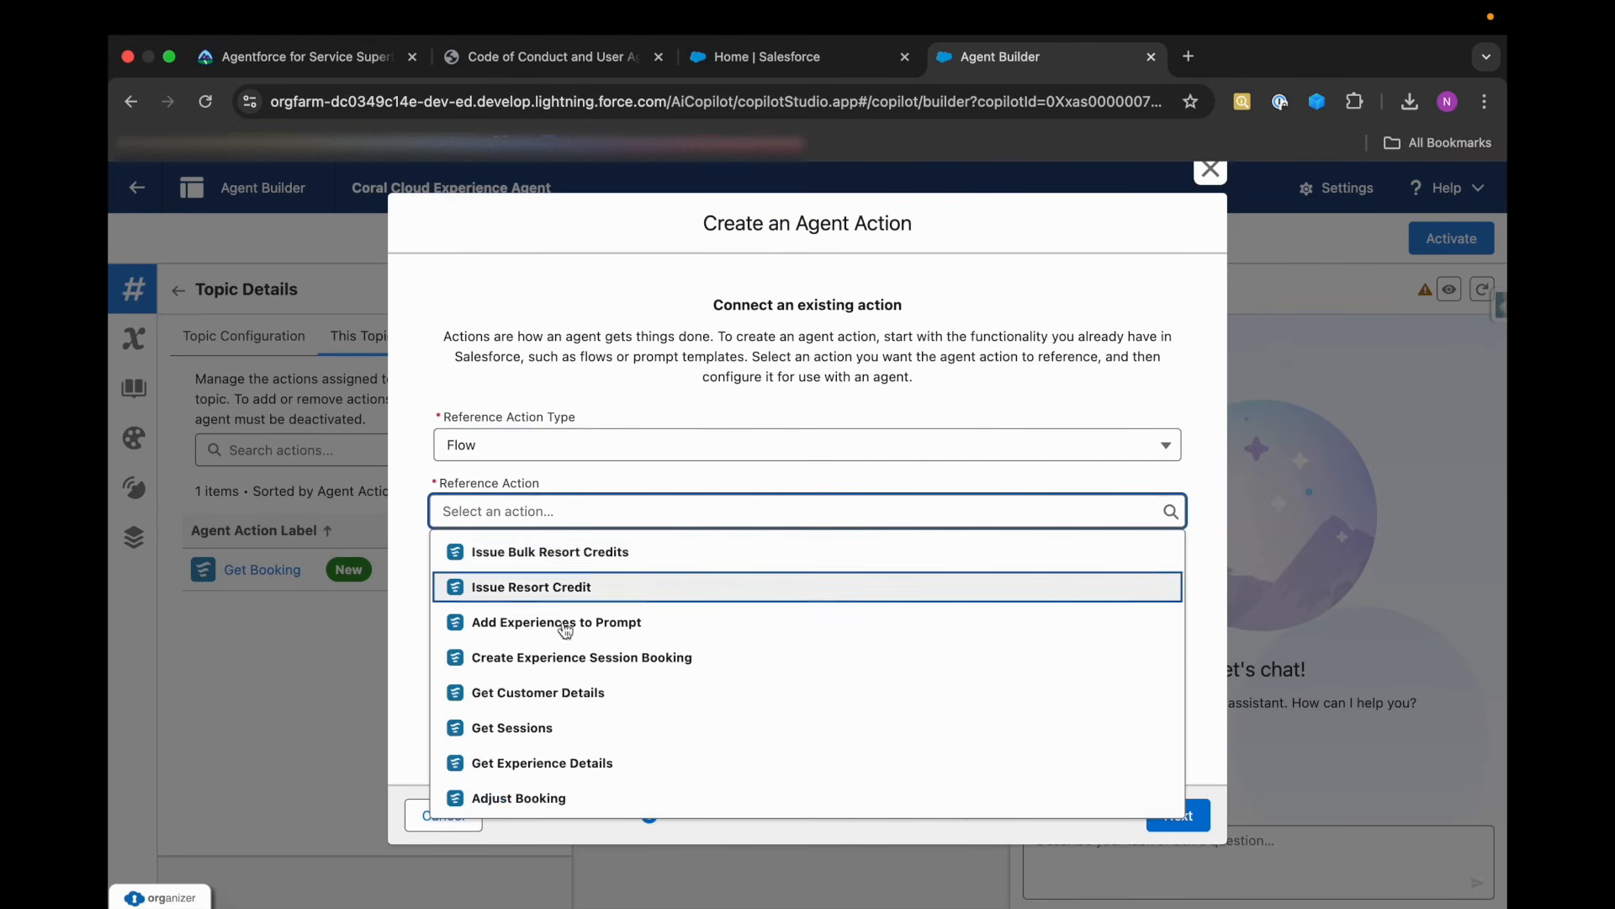
{"action": "scroll", "coordinate": [589, 690], "scroll_direction": "down", "scroll_amount": 2}
{"action": "left_click", "coordinate": [545, 729]}
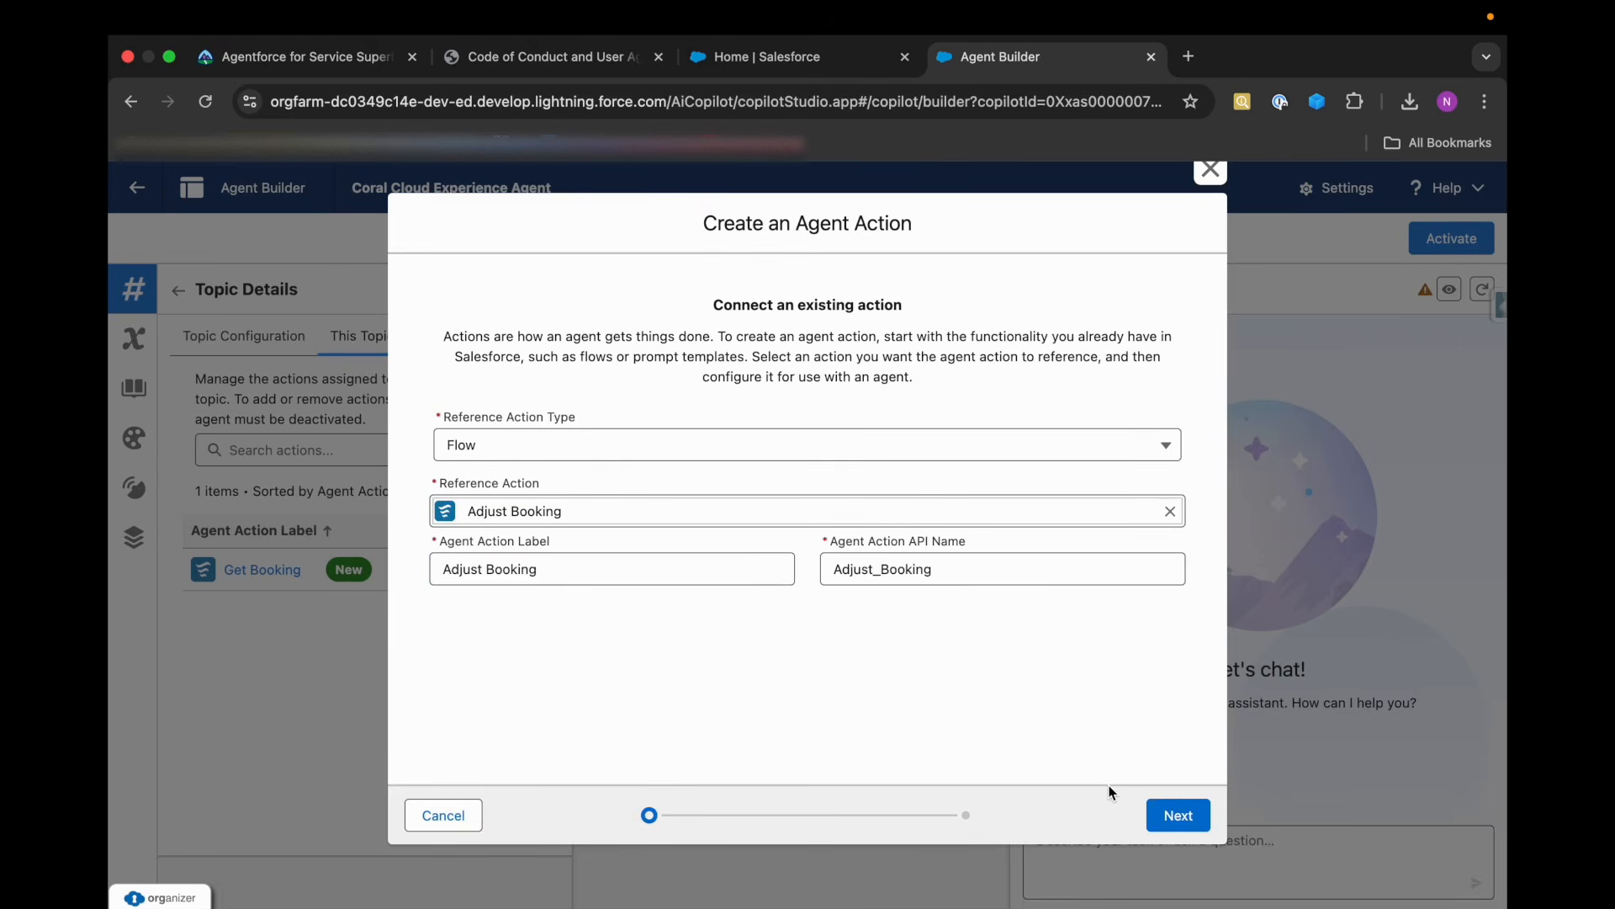
{"action": "left_click", "coordinate": [1178, 814]}
Turn off loading text for the Adjust Booking action and make its bookingRecordNumber input required.
{"action": "scroll", "coordinate": [566, 621], "scroll_direction": "down", "scroll_amount": 2}
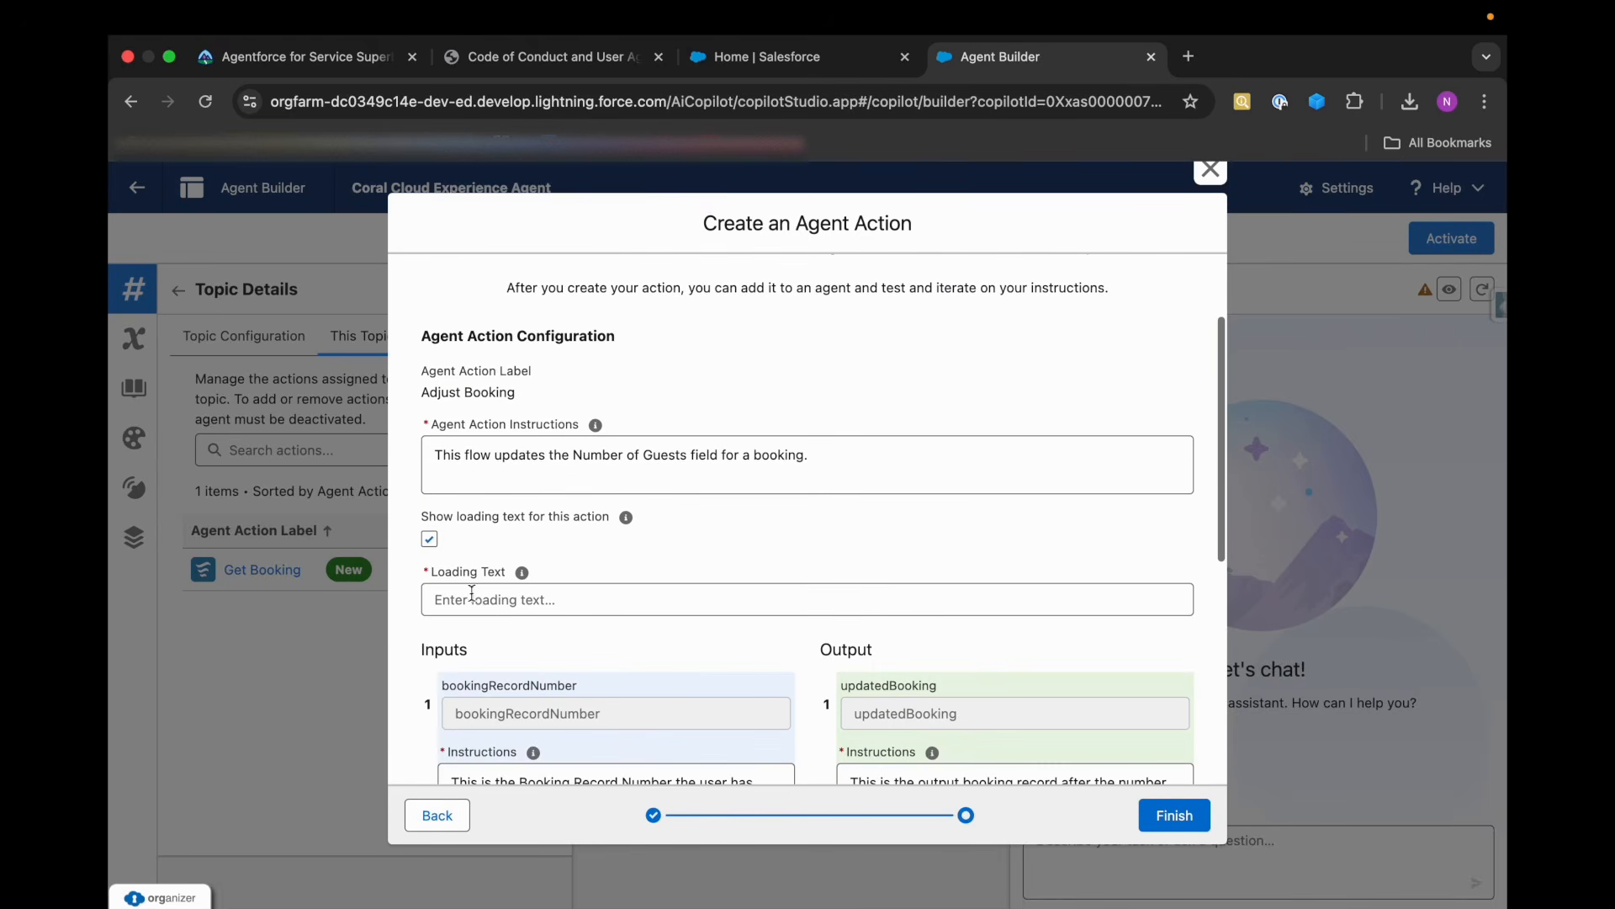
{"action": "left_click", "coordinate": [429, 539]}
{"action": "scroll", "coordinate": [587, 642], "scroll_direction": "down", "scroll_amount": 3}
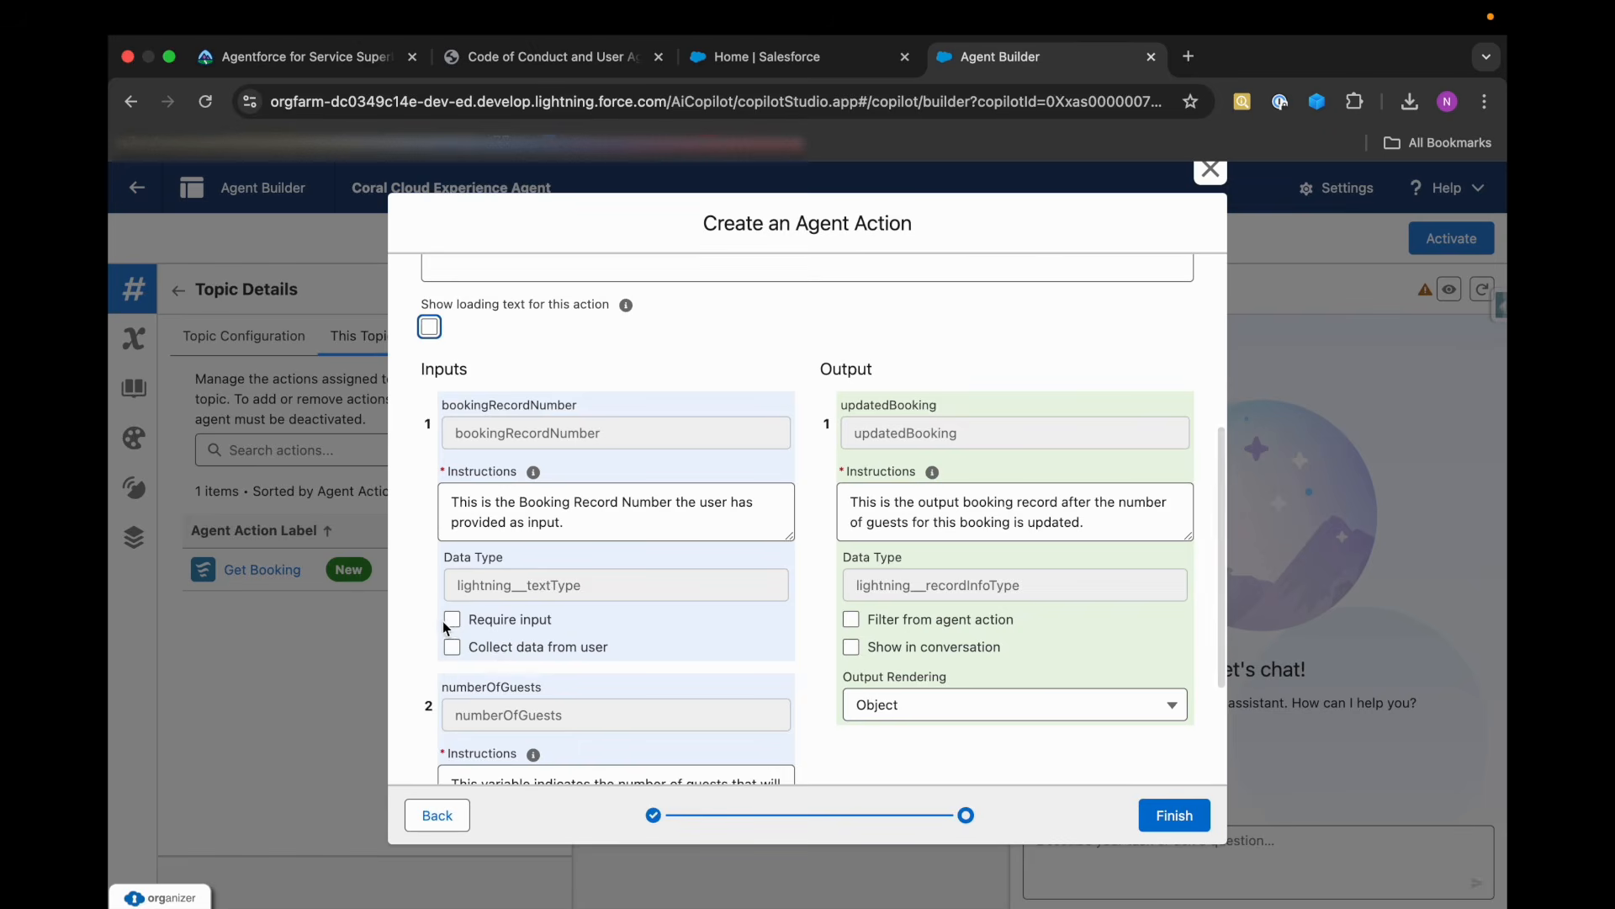
{"action": "scroll", "coordinate": [442, 621], "scroll_direction": "down", "scroll_amount": 2}
{"action": "scroll", "coordinate": [551, 528], "scroll_direction": "down", "scroll_amount": 1}
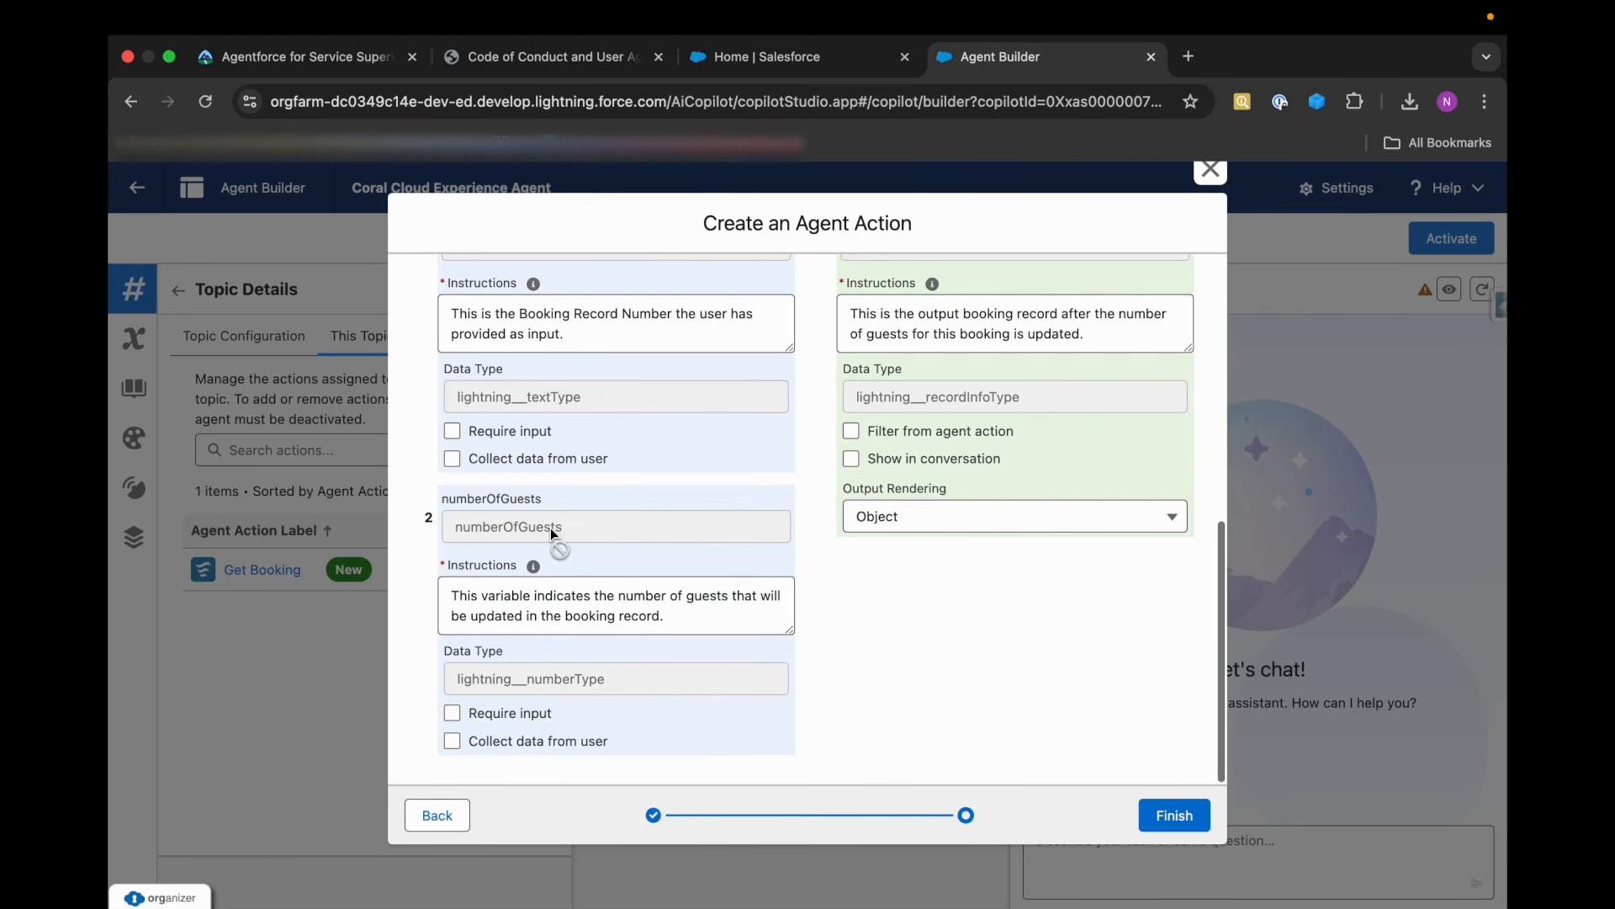
{"action": "left_click", "coordinate": [453, 432]}
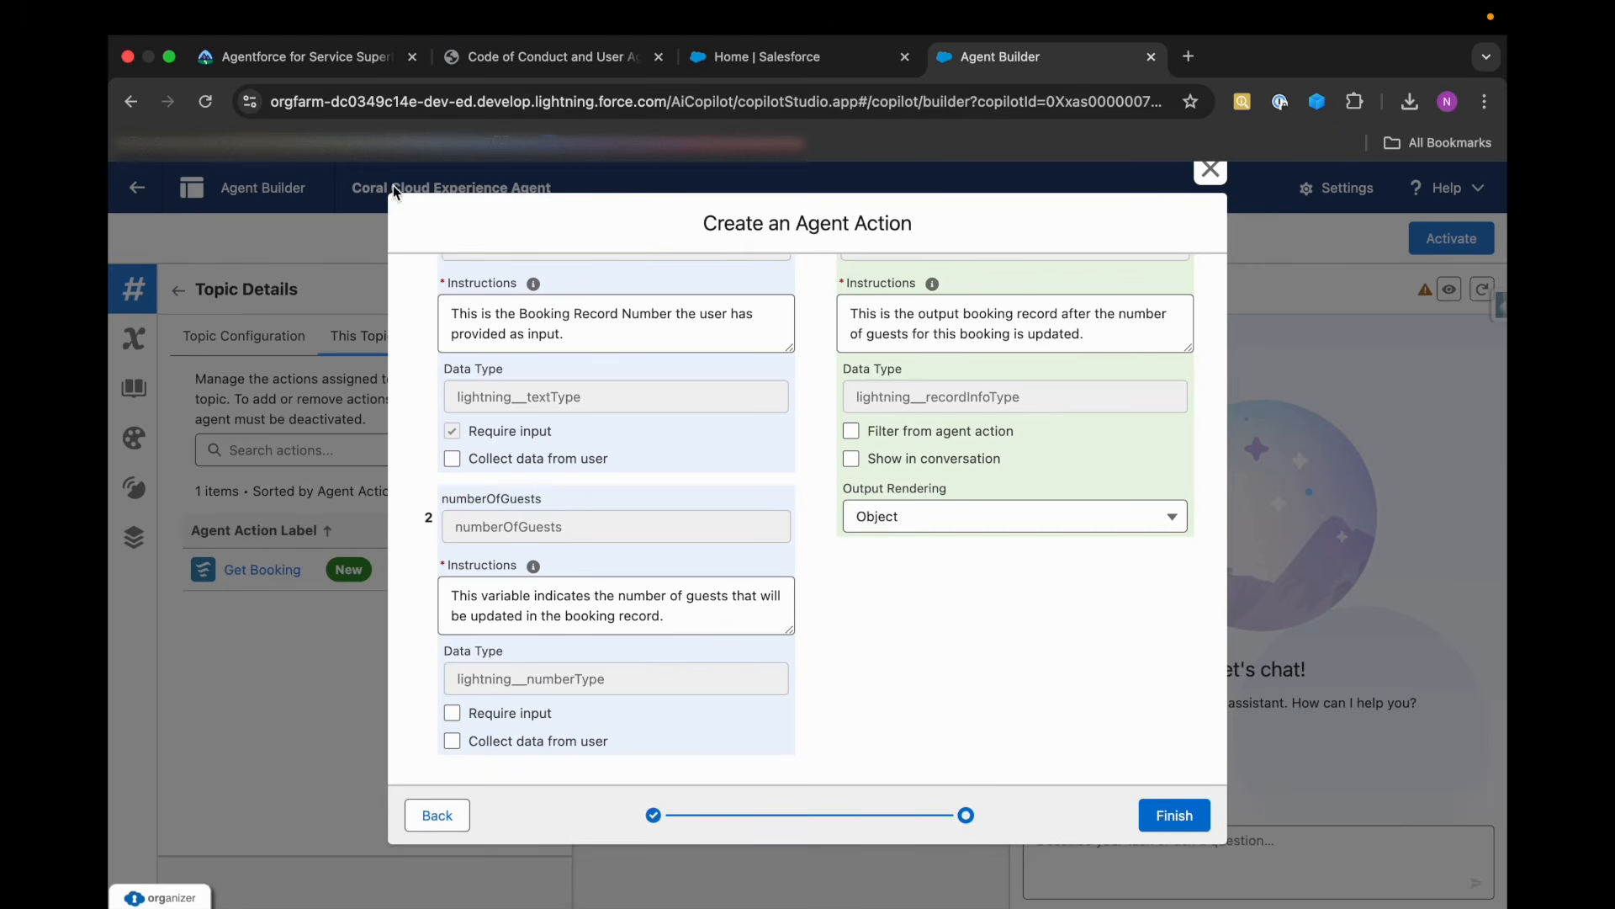
Check Trailhead's booking instructions, set the updatedBooking output to show in conversation and finish creating the Adjust Booking action.
{"action": "left_click", "coordinate": [337, 56]}
{"action": "scroll", "coordinate": [526, 468], "scroll_direction": "up", "scroll_amount": 5}
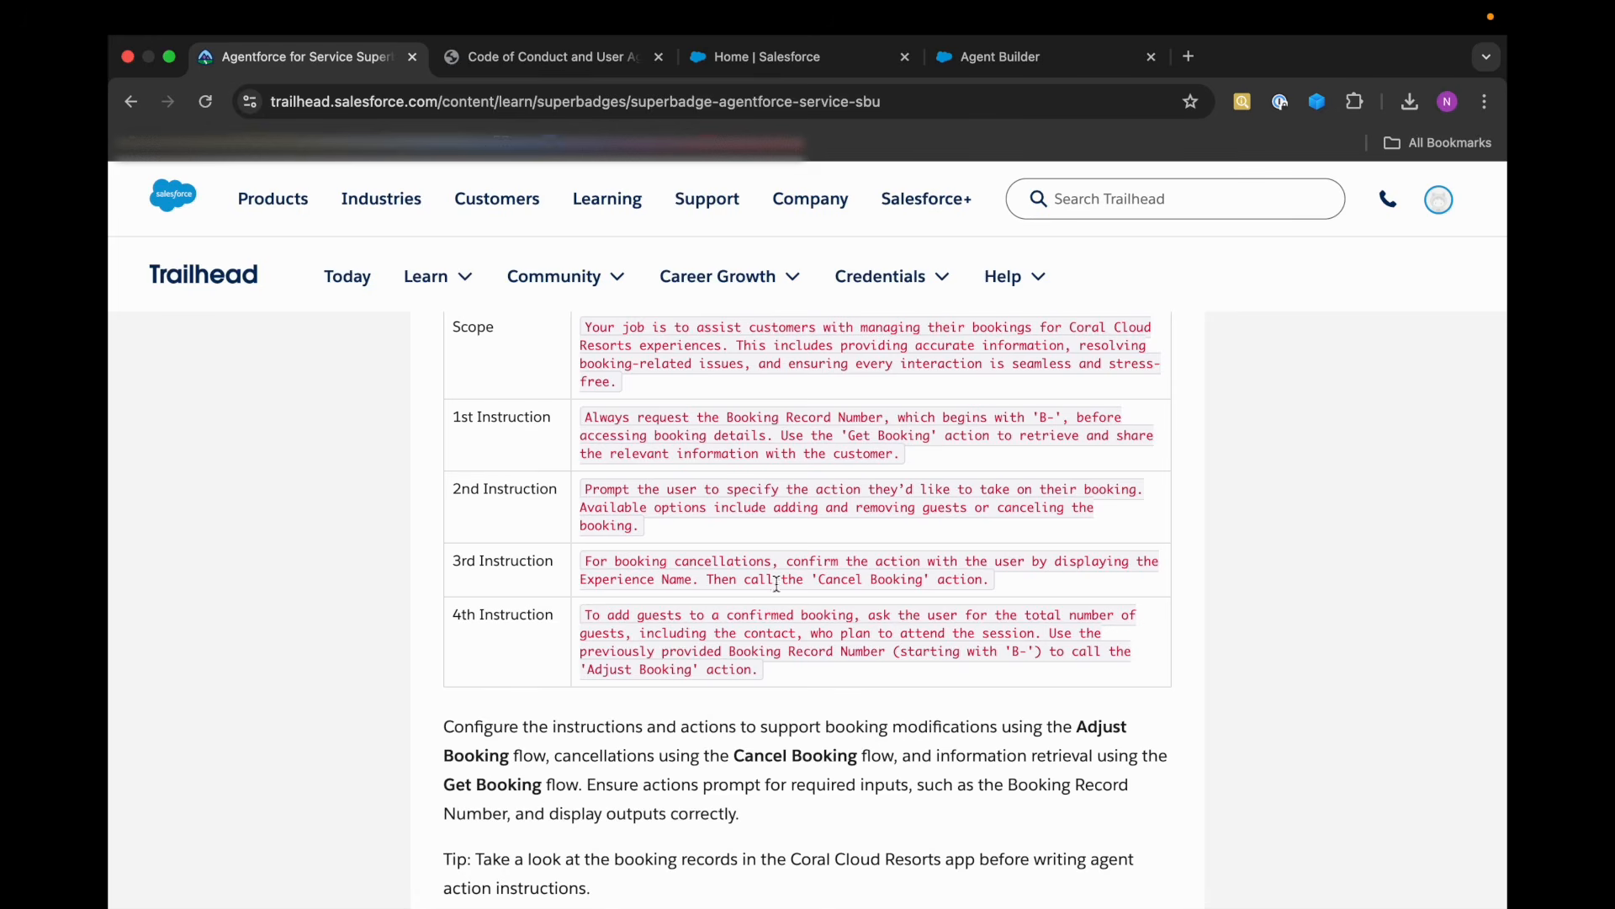
{"action": "left_click", "coordinate": [967, 59]}
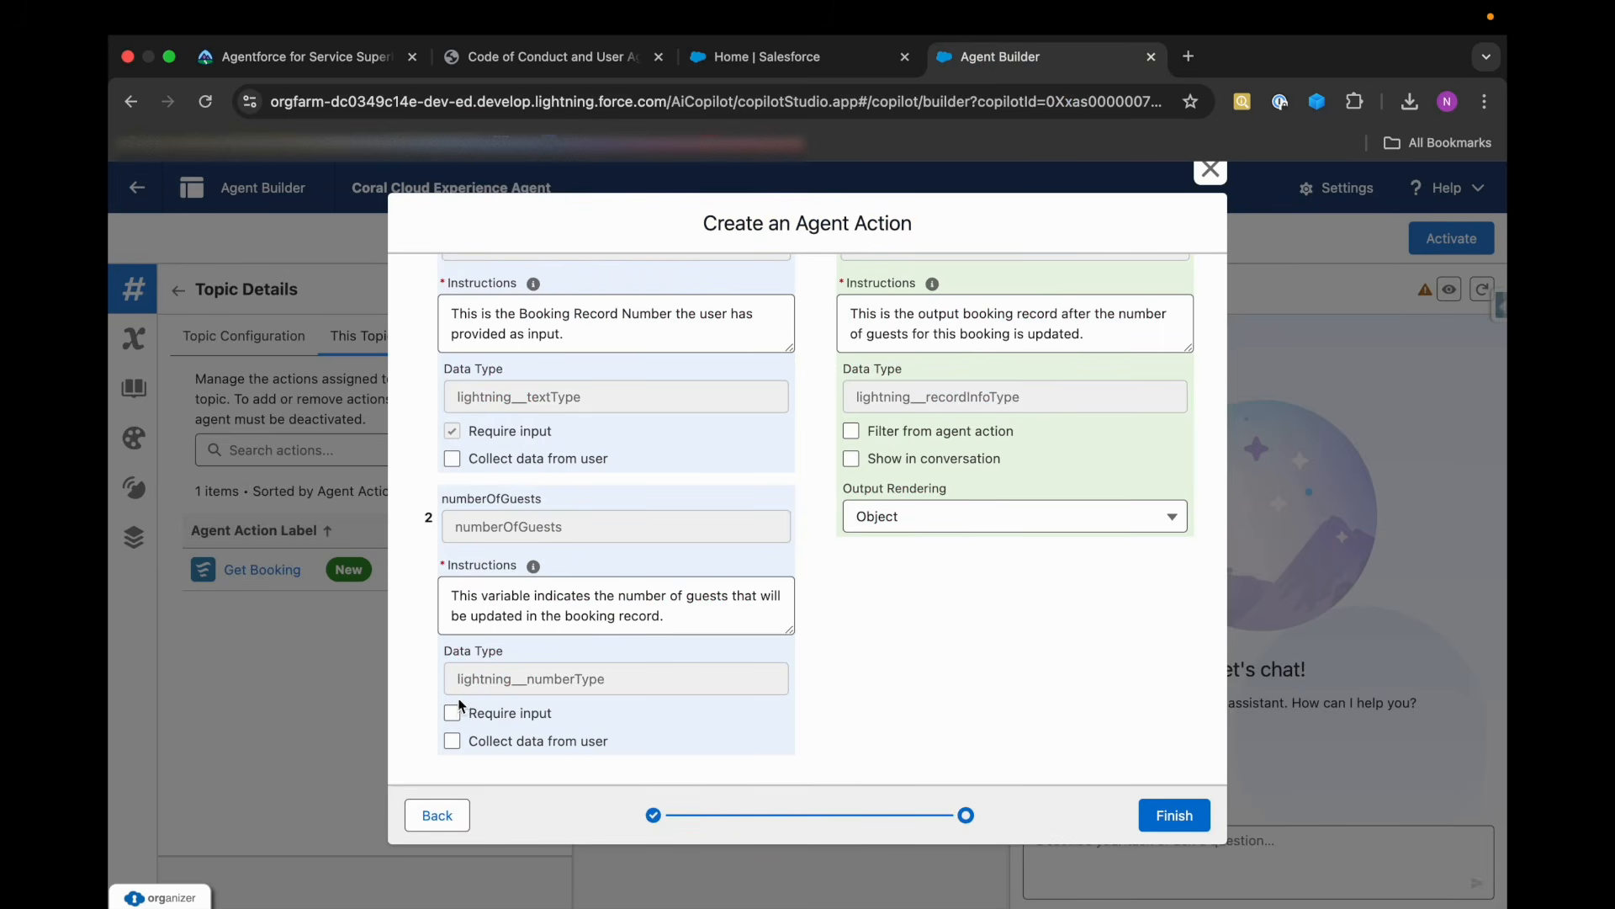
{"action": "scroll", "coordinate": [925, 441], "scroll_direction": "up", "scroll_amount": 3}
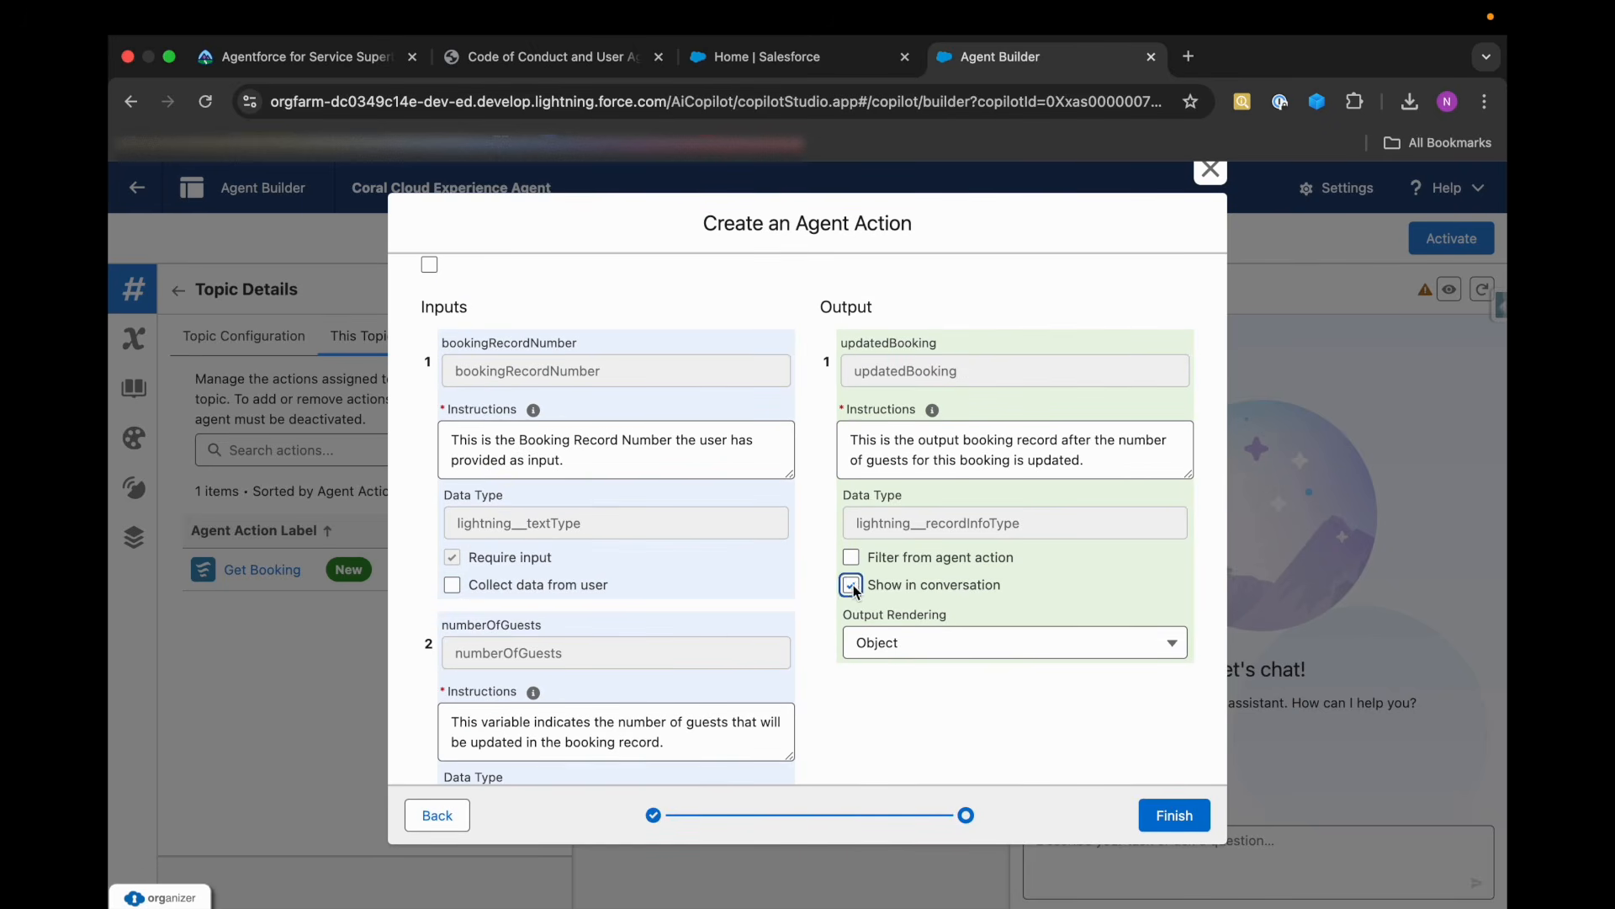
{"action": "scroll", "coordinate": [907, 724], "scroll_direction": "down", "scroll_amount": 3}
{"action": "left_click", "coordinate": [1175, 828]}
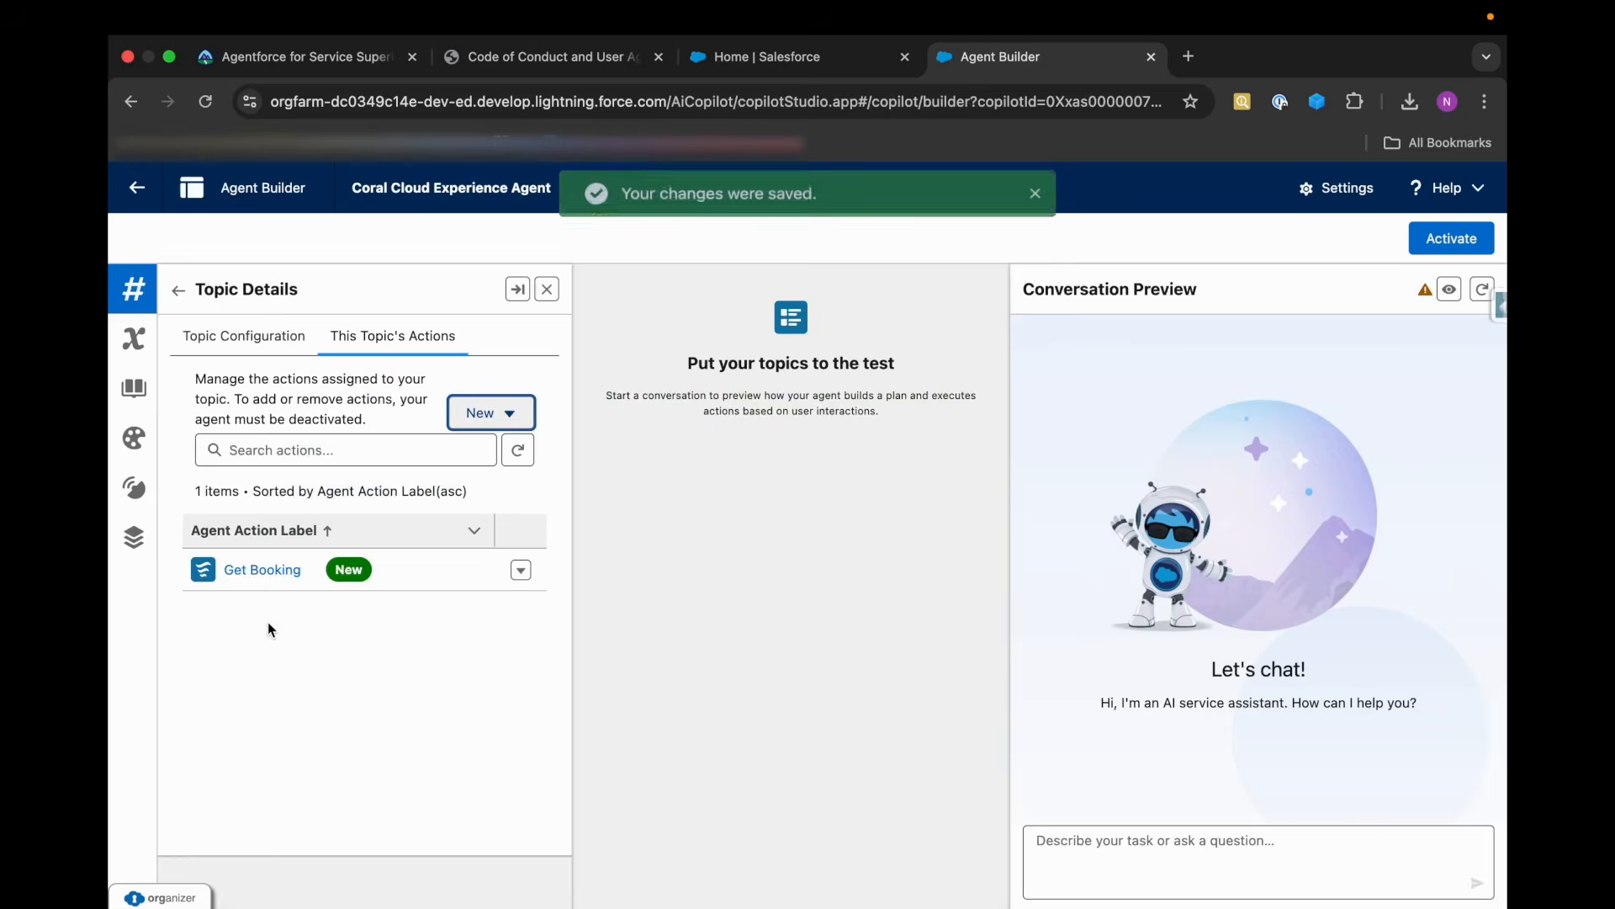
Start another Flow-type agent action with Cancel Booking as its reference action, keeping the default API name, and continue to its configuration.
{"action": "left_click", "coordinate": [496, 414]}
{"action": "left_click", "coordinate": [492, 453]}
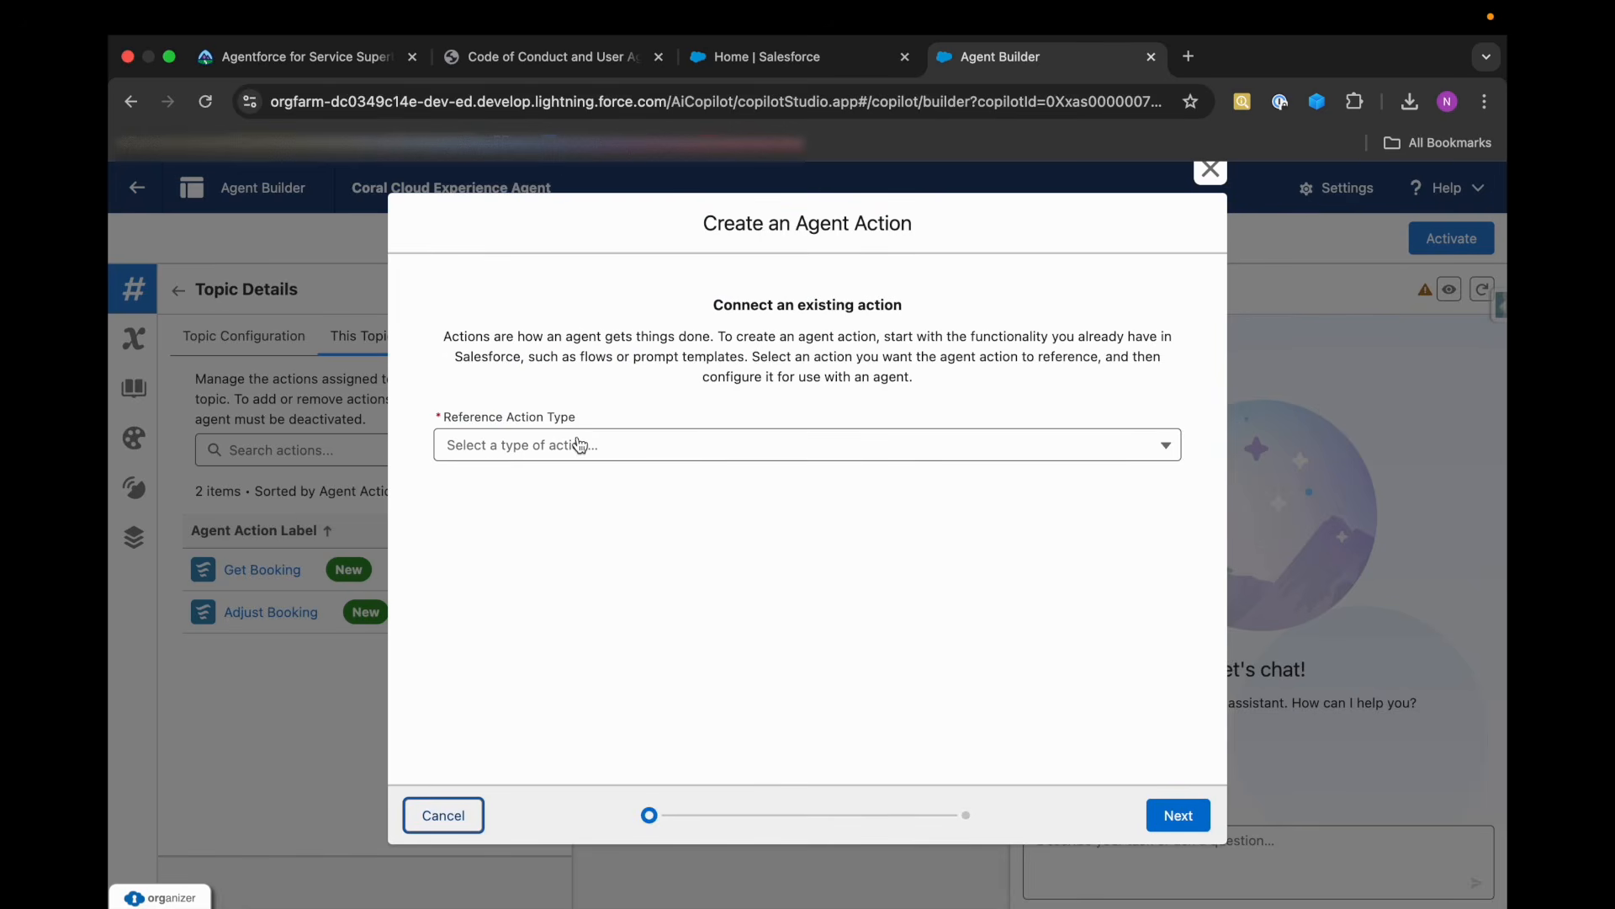
{"action": "left_click", "coordinate": [579, 444]}
{"action": "left_click", "coordinate": [498, 558]}
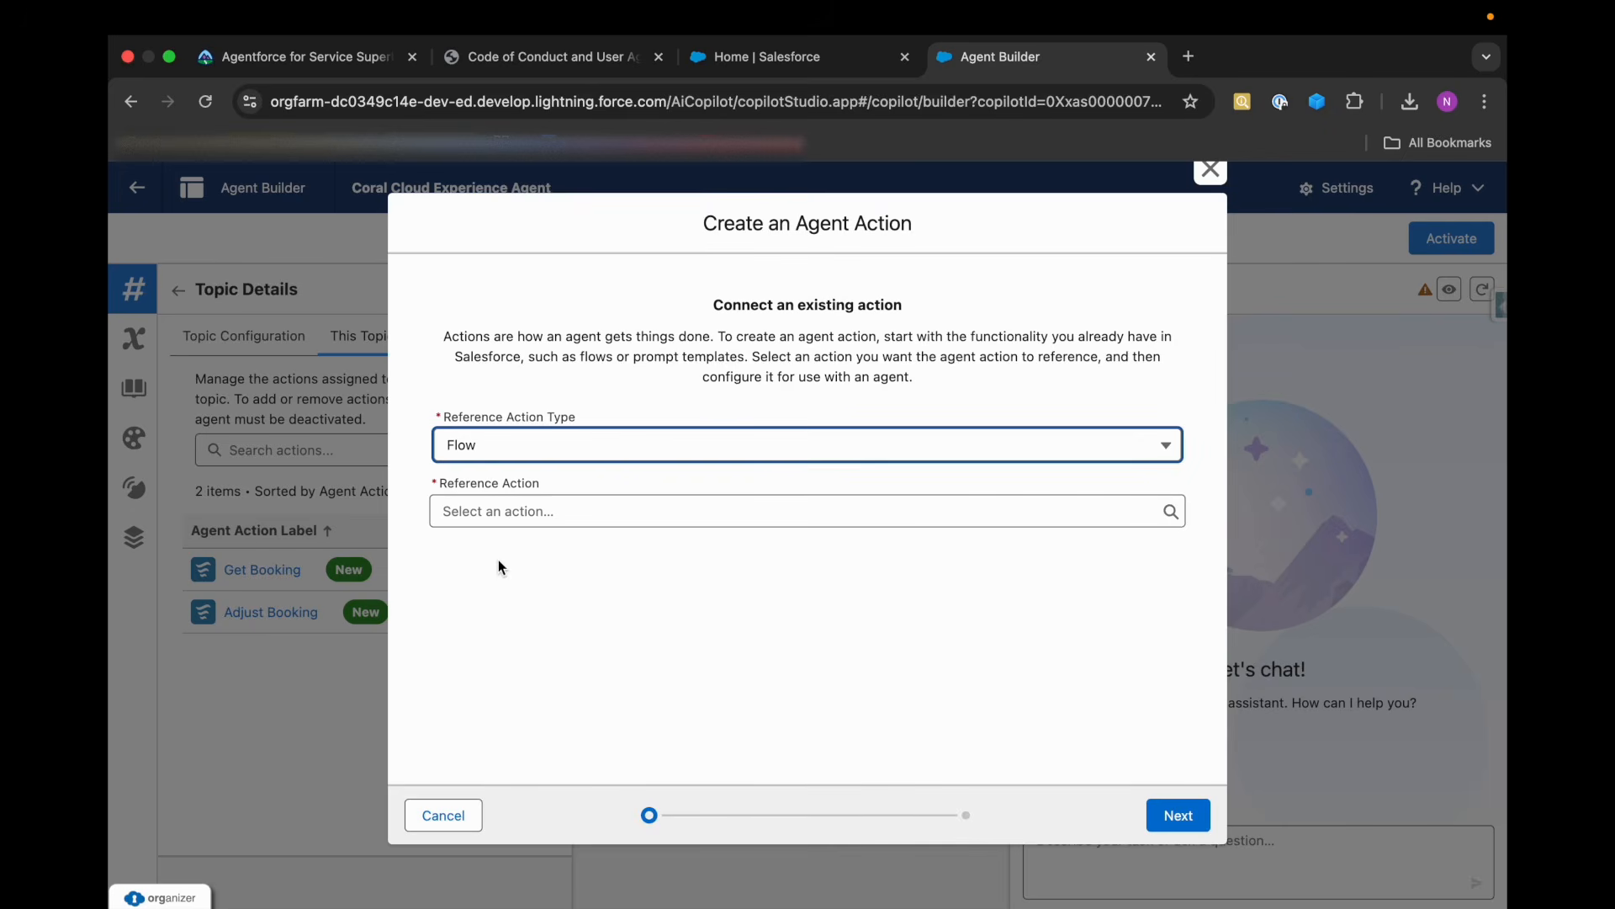
{"action": "left_click", "coordinate": [539, 519]}
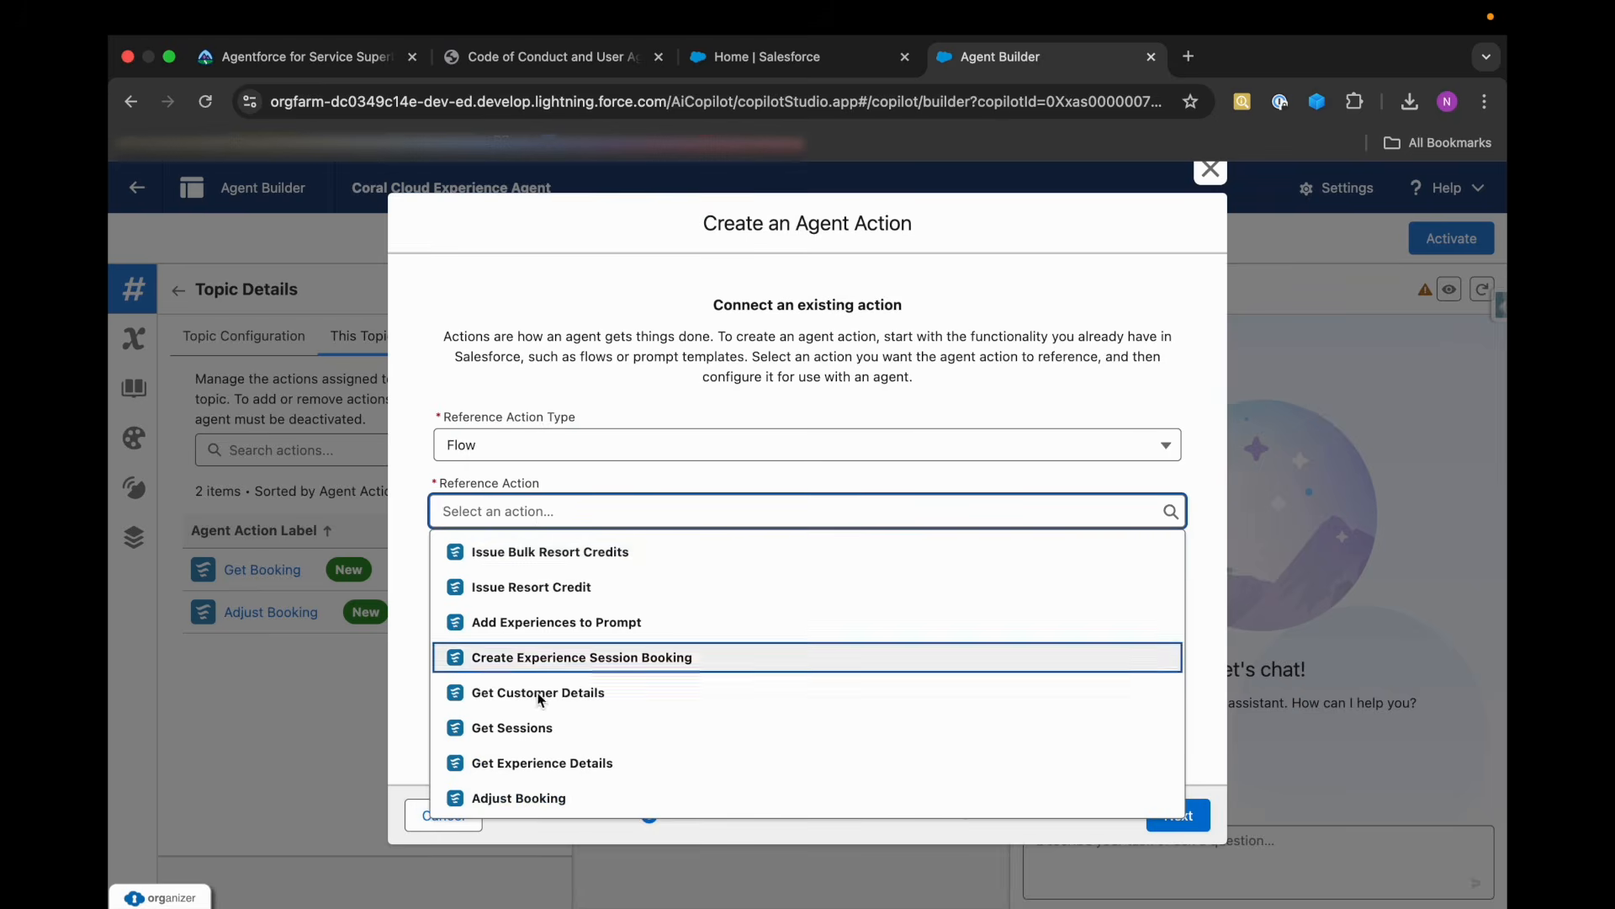
{"action": "scroll", "coordinate": [541, 707], "scroll_direction": "down", "scroll_amount": 1}
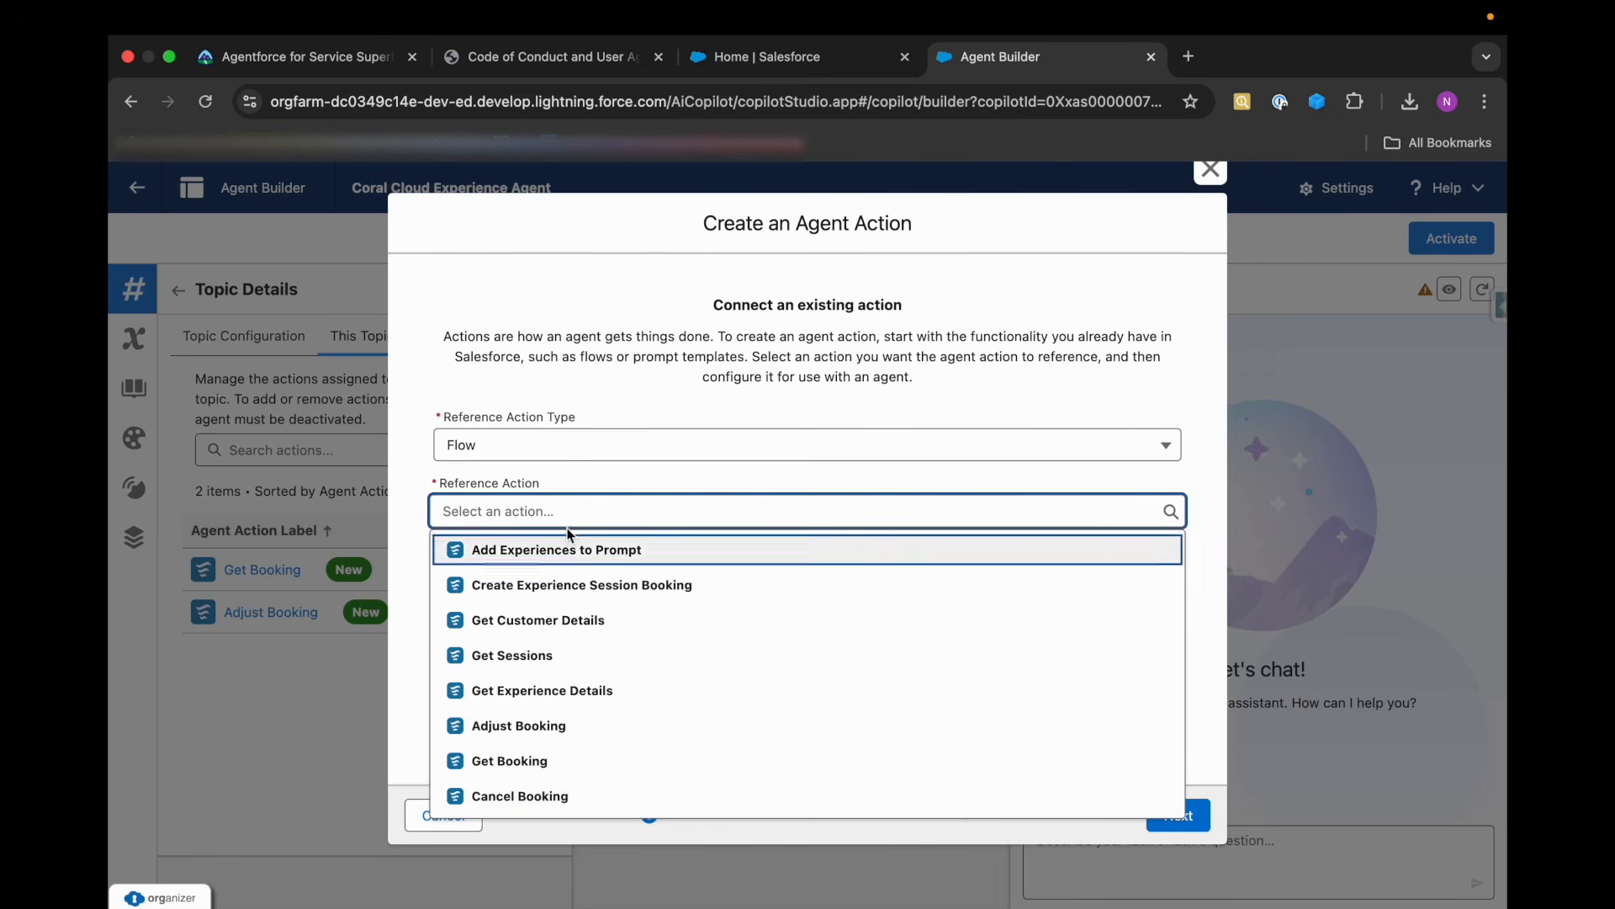
{"action": "left_click", "coordinate": [614, 796]}
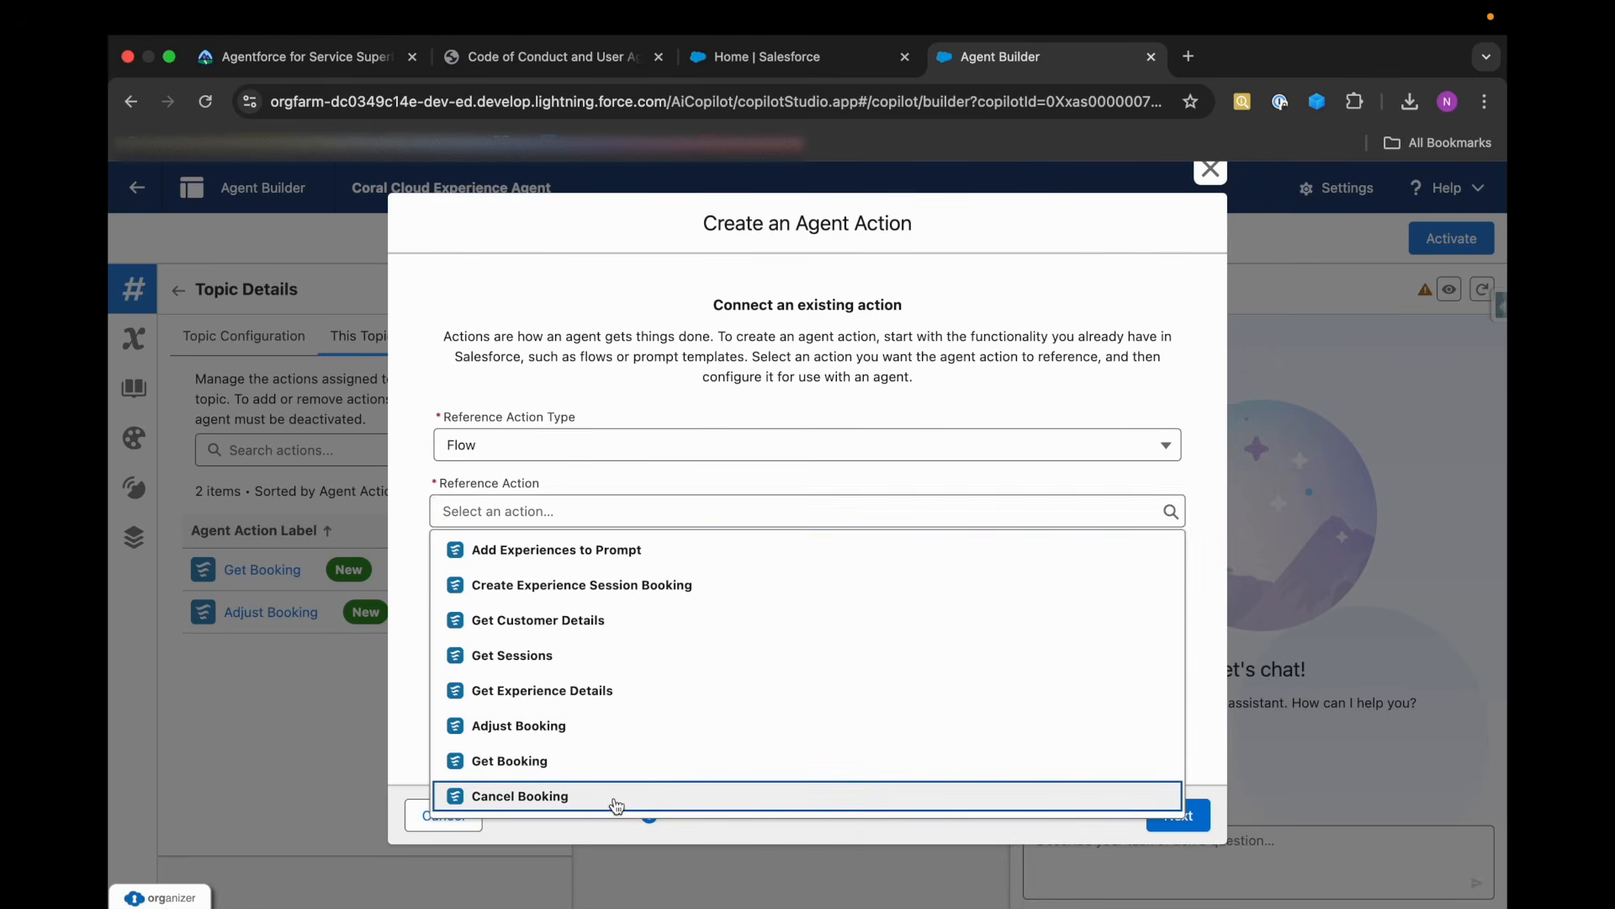
{"action": "left_click", "coordinate": [1174, 813]}
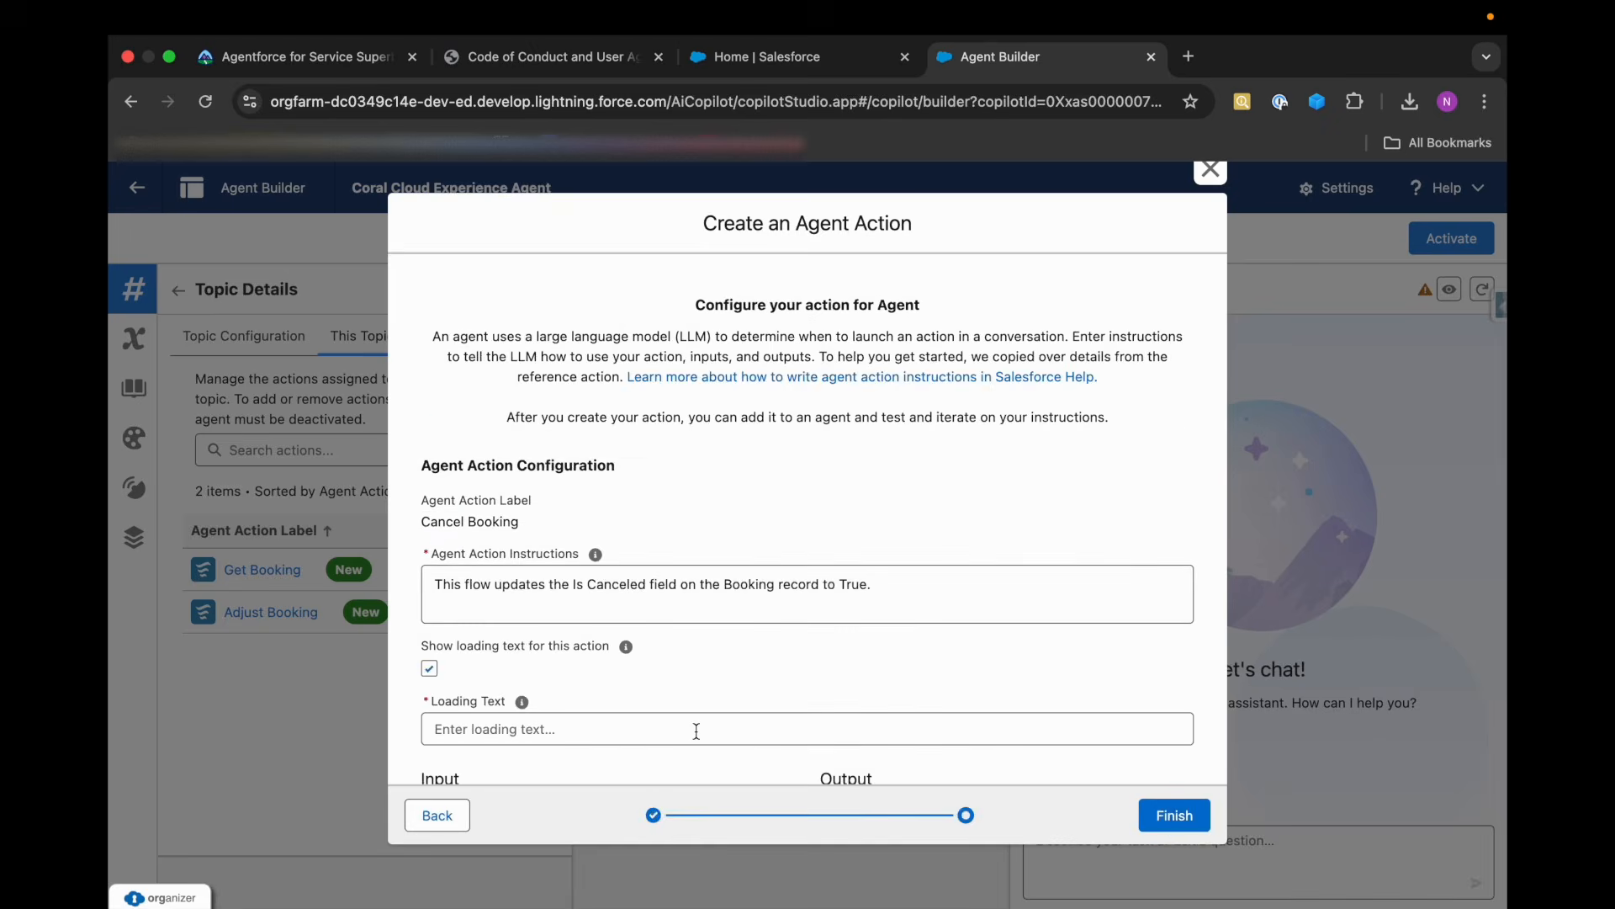
Try to create the Cancel Booking action without loading text, with bookingRecordNumber required and updatedBooking shown in conversation, and close the dialog.
{"action": "scroll", "coordinate": [697, 732], "scroll_direction": "down", "scroll_amount": 2}
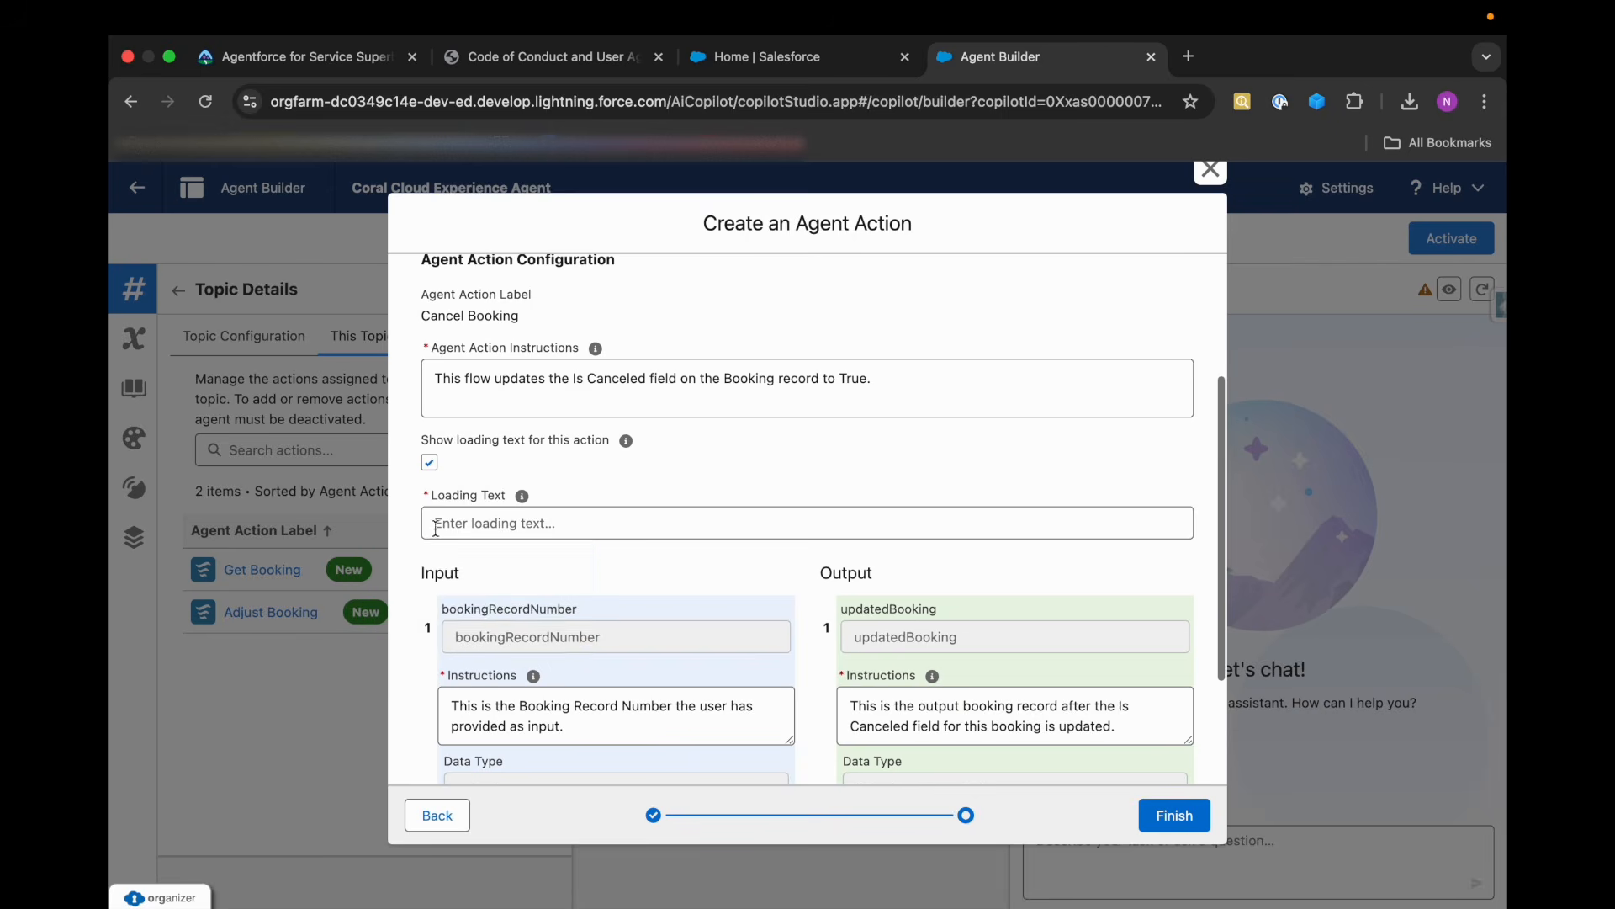
{"action": "left_click", "coordinate": [431, 457]}
{"action": "scroll", "coordinate": [557, 627], "scroll_direction": "down", "scroll_amount": 2}
{"action": "left_click", "coordinate": [452, 649]}
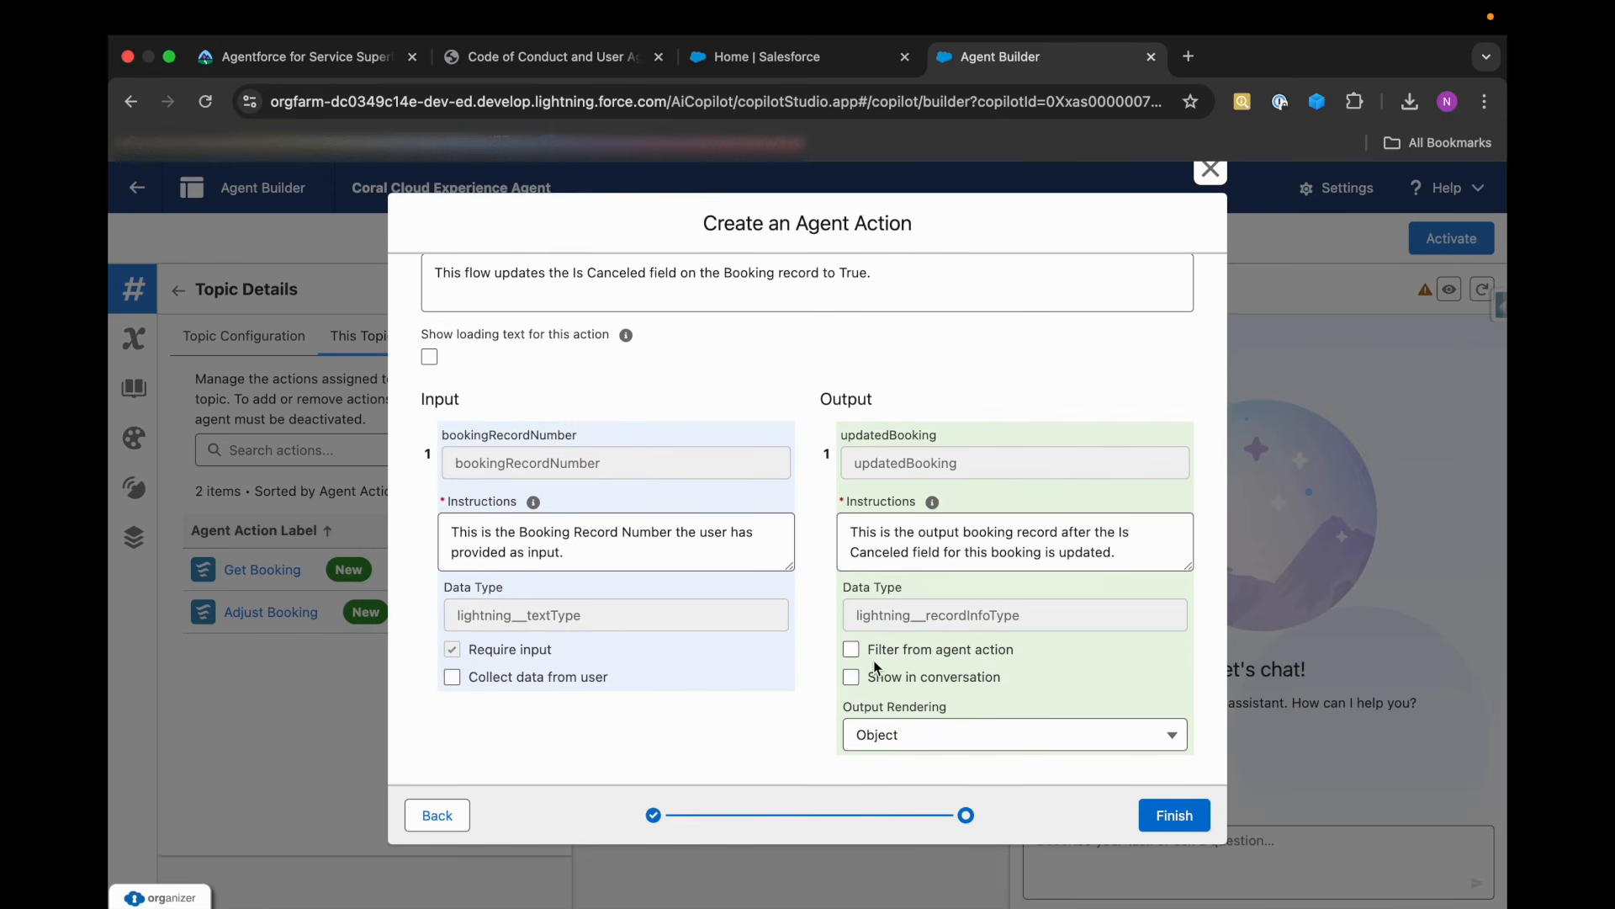
{"action": "left_click", "coordinate": [851, 677]}
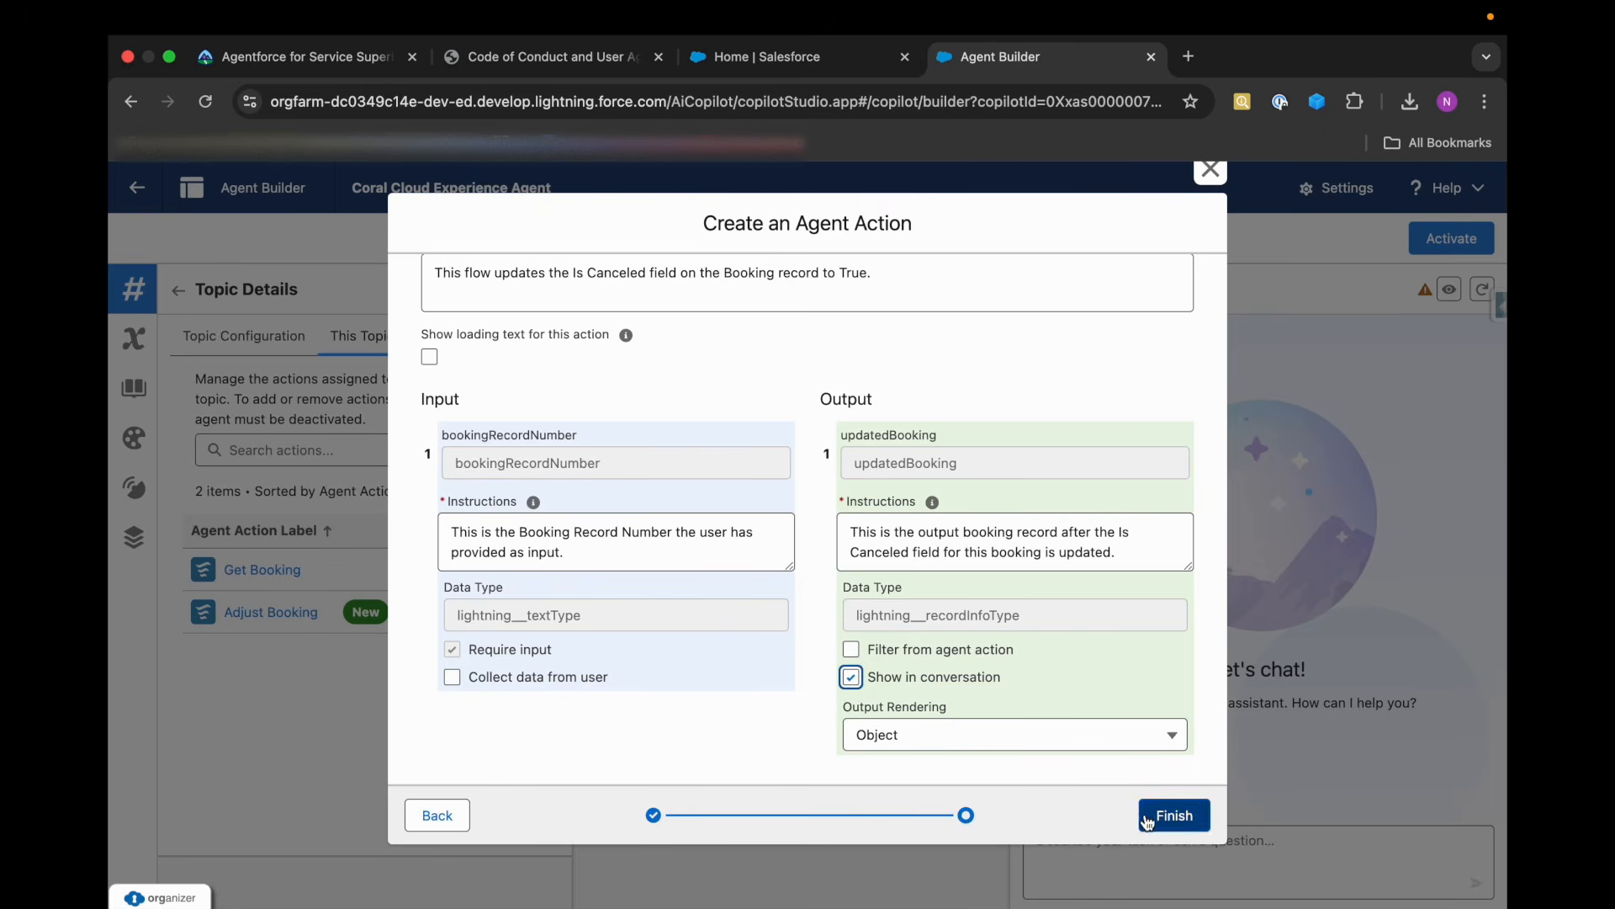
{"action": "left_click", "coordinate": [1175, 814]}
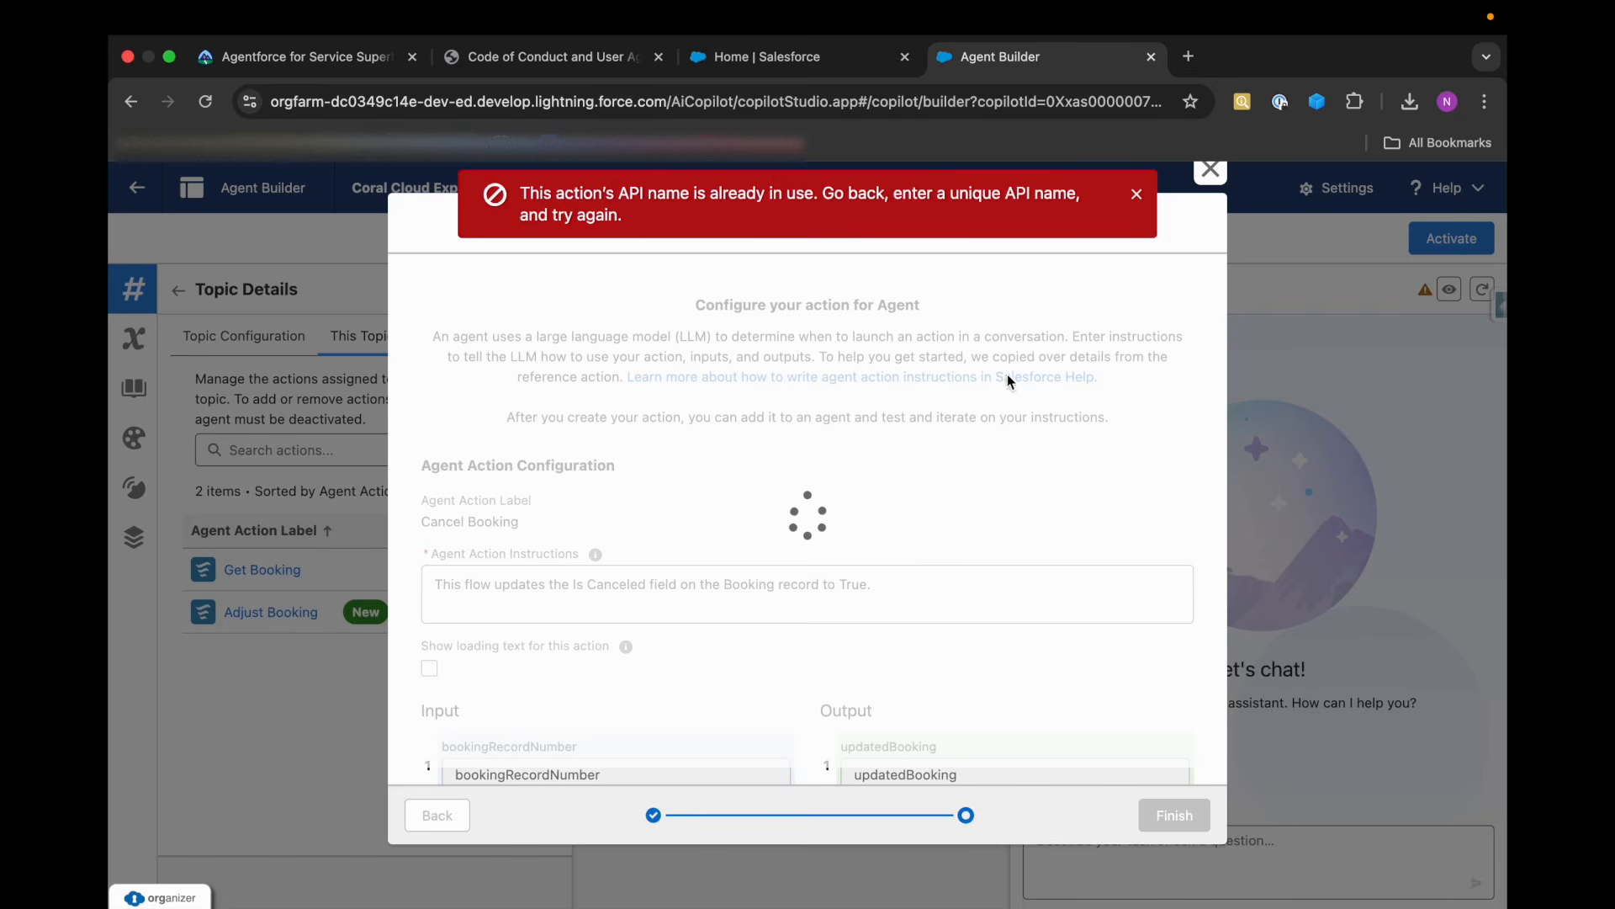
{"action": "left_click", "coordinate": [1137, 195]}
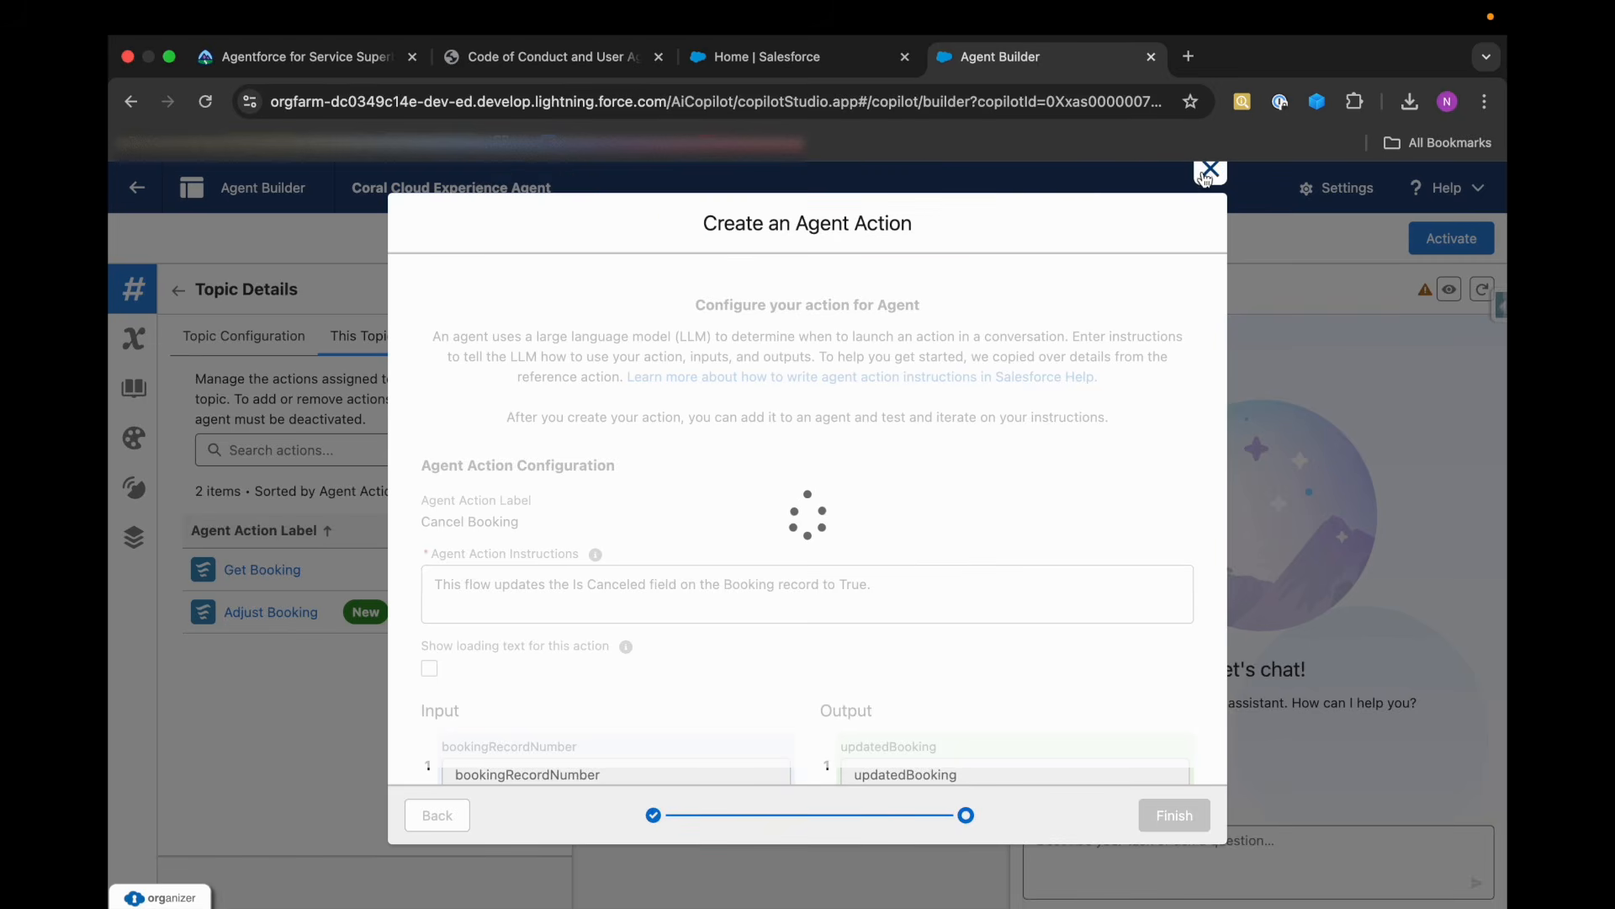
{"action": "left_click", "coordinate": [1210, 171]}
Start a new Flow action referencing Cancel Booking with the API name Cancel_Booking1, and continue to its configuration.
{"action": "left_click", "coordinate": [498, 423]}
{"action": "left_click", "coordinate": [478, 458]}
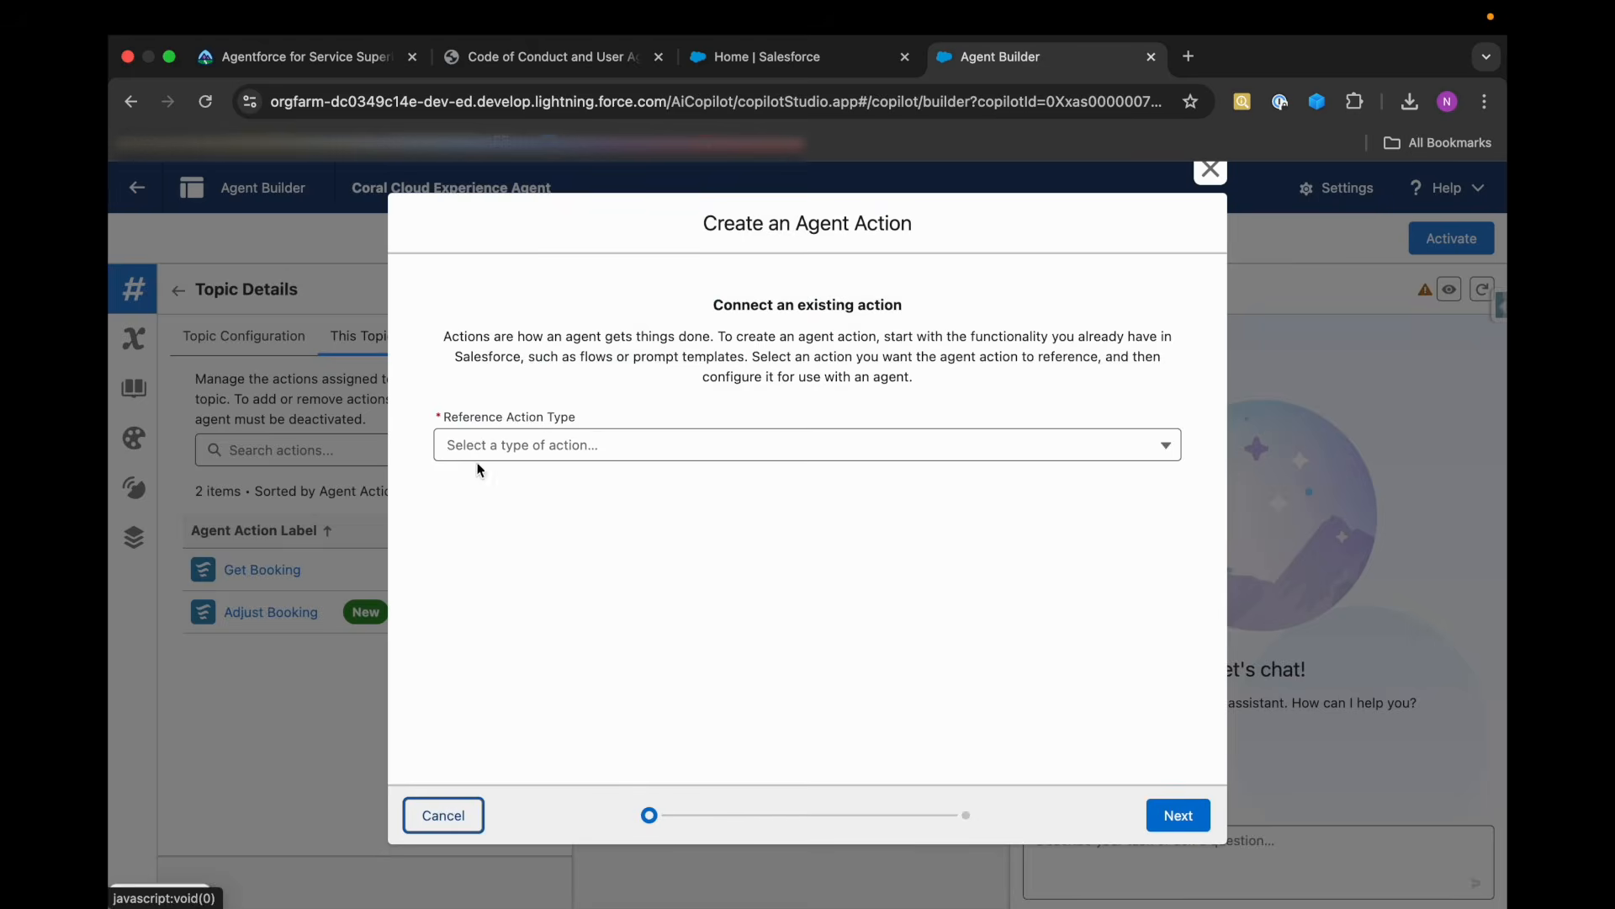
{"action": "left_click", "coordinate": [527, 453]}
{"action": "left_click", "coordinate": [529, 556]}
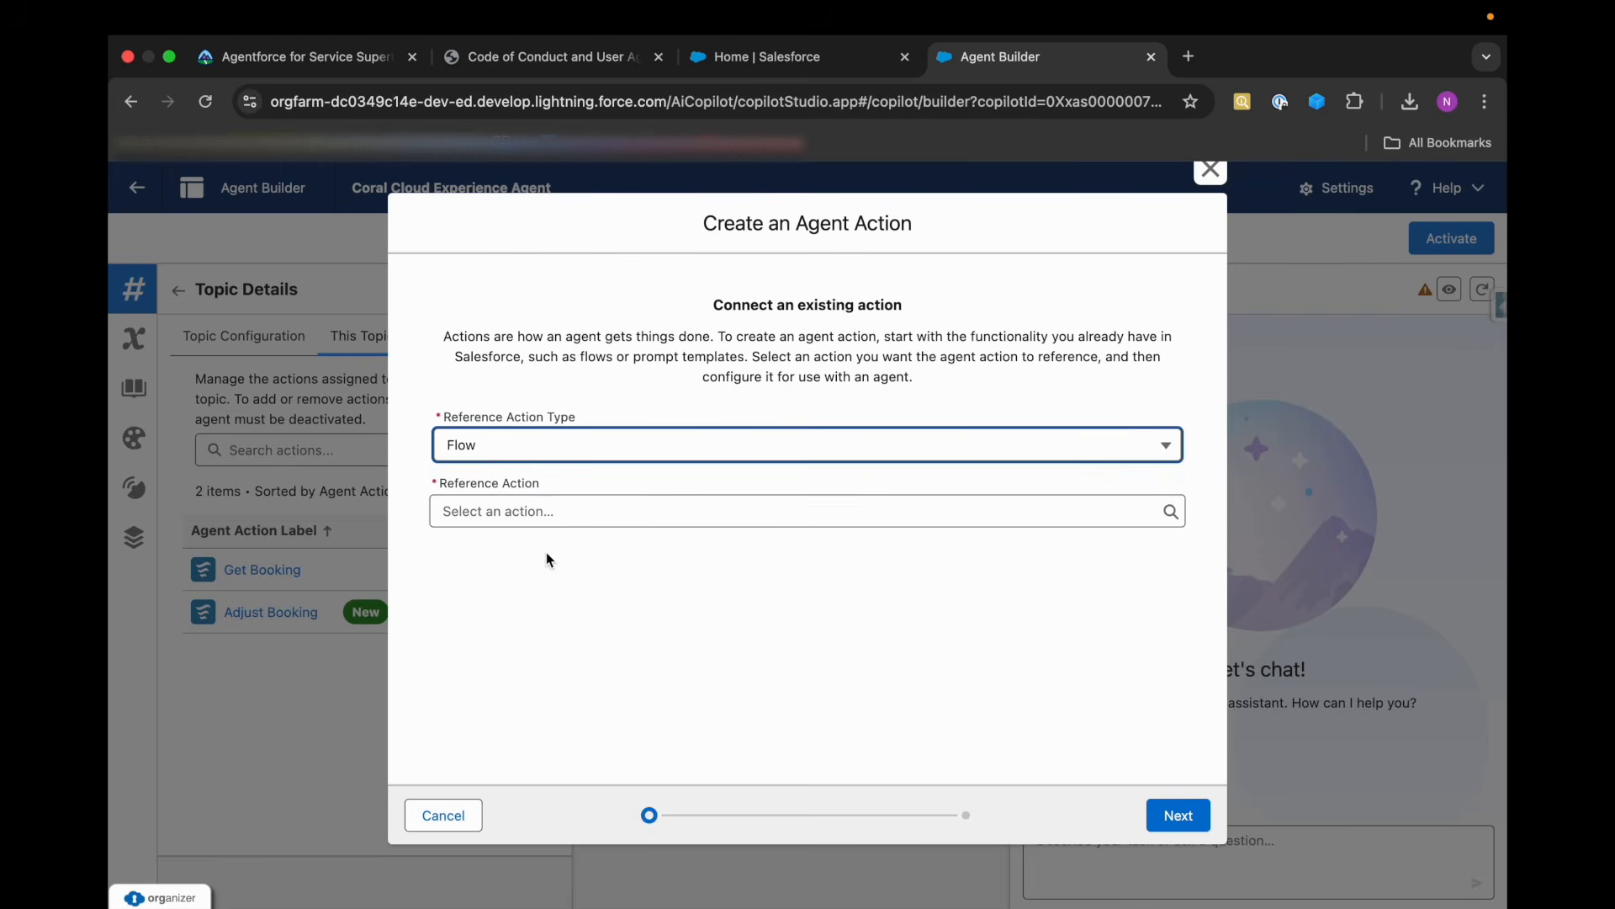
{"action": "left_click", "coordinate": [538, 507]}
{"action": "scroll", "coordinate": [535, 786], "scroll_direction": "down", "scroll_amount": 2}
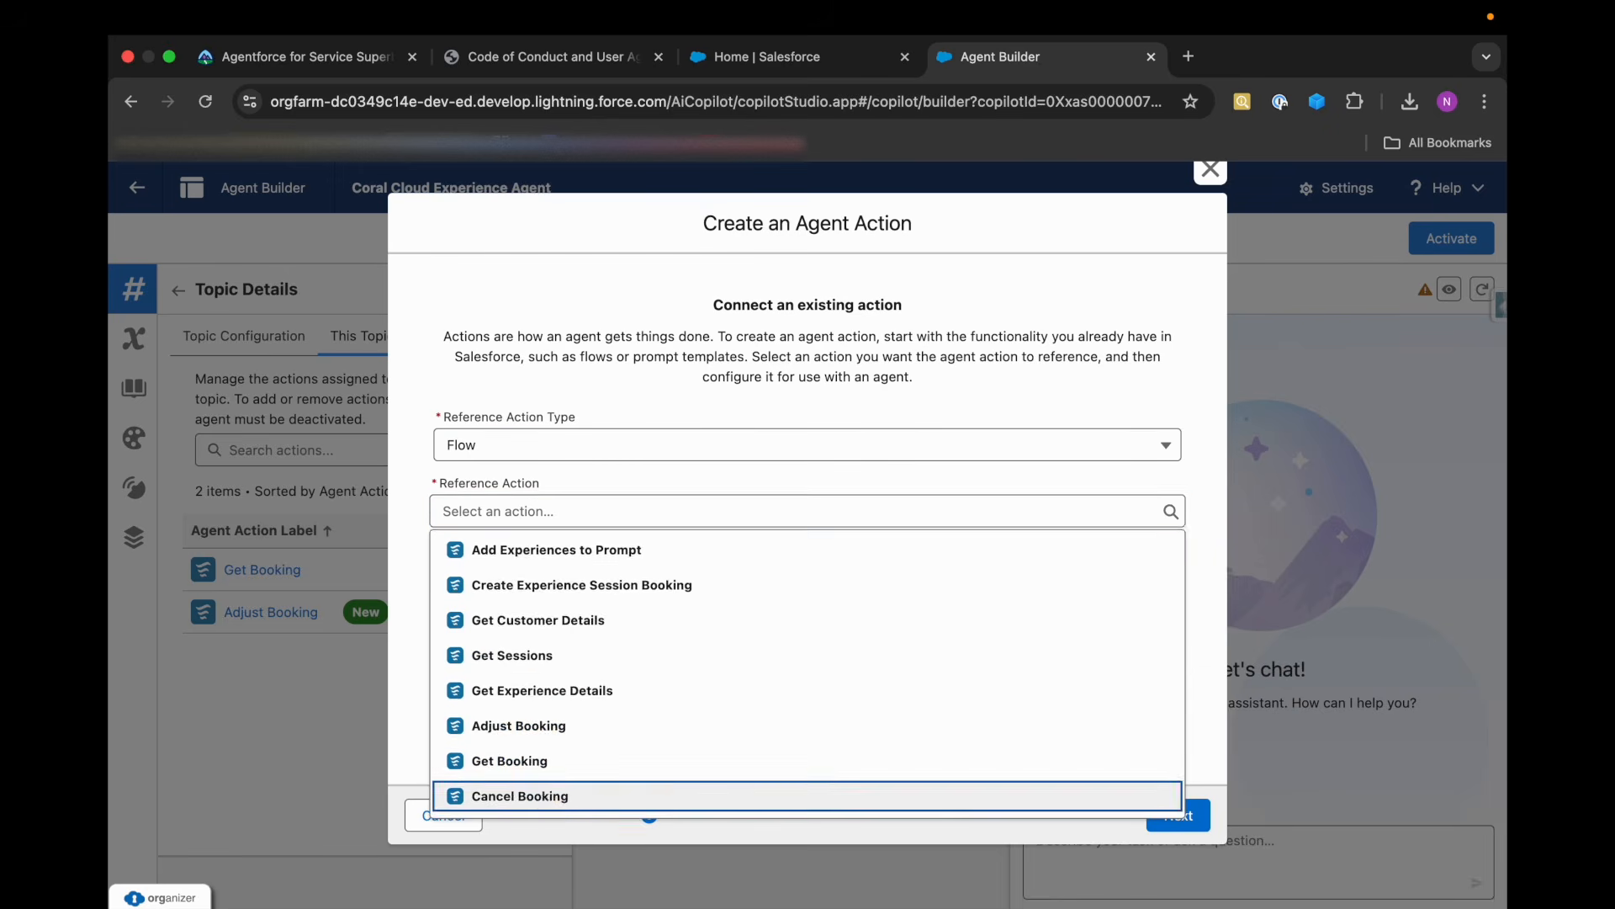
{"action": "left_click", "coordinate": [555, 795]}
{"action": "left_click", "coordinate": [988, 566]}
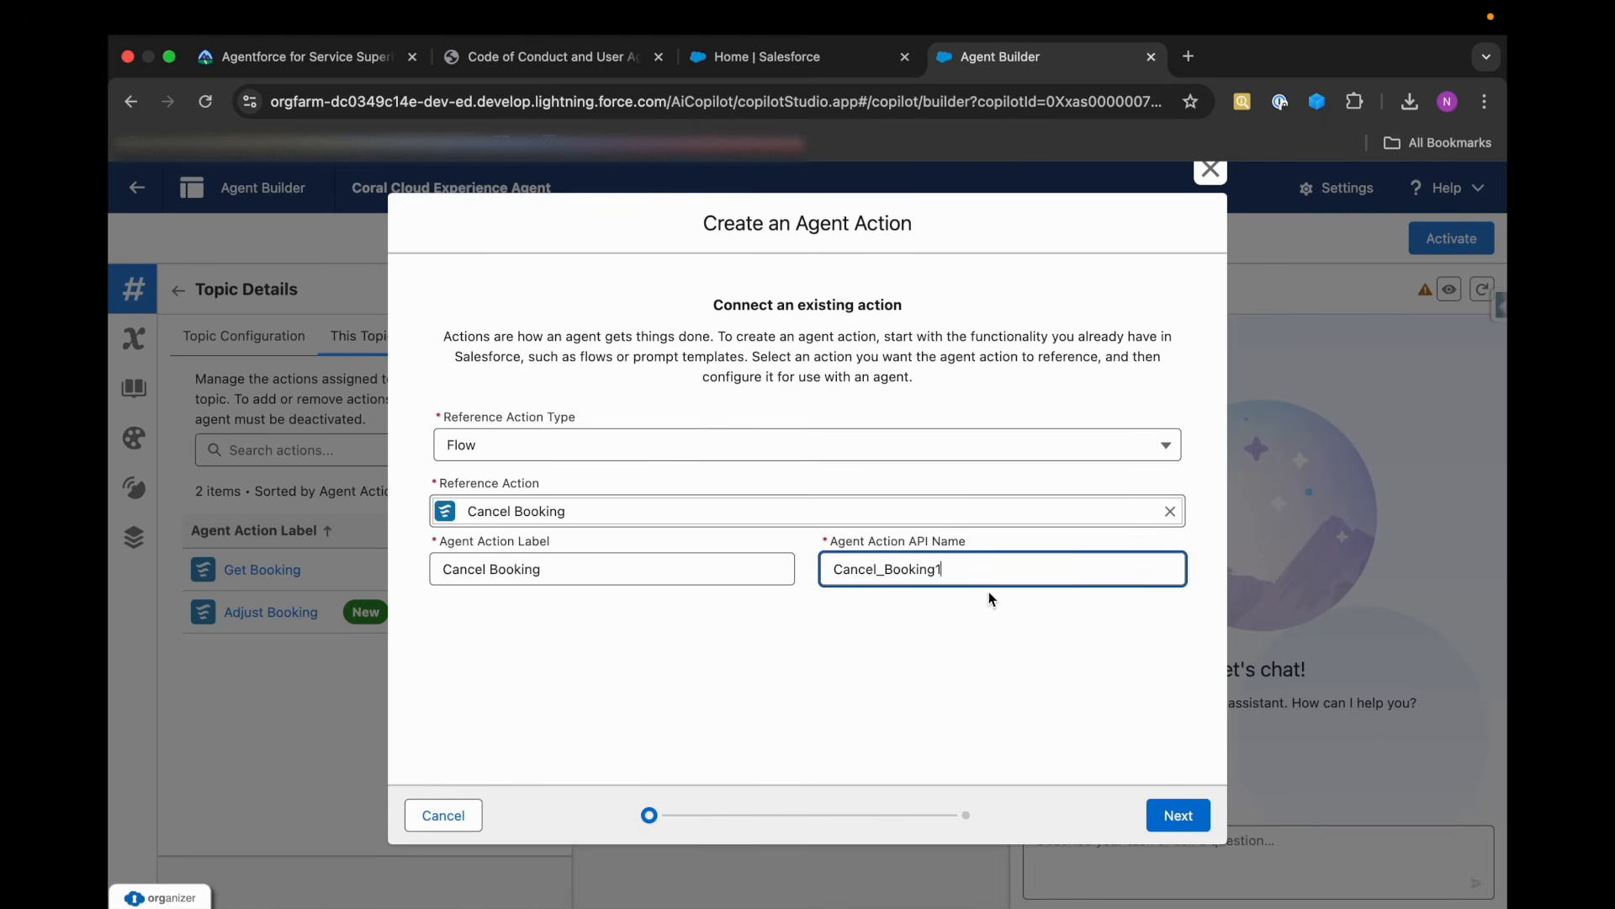
{"action": "left_click", "coordinate": [1177, 815]}
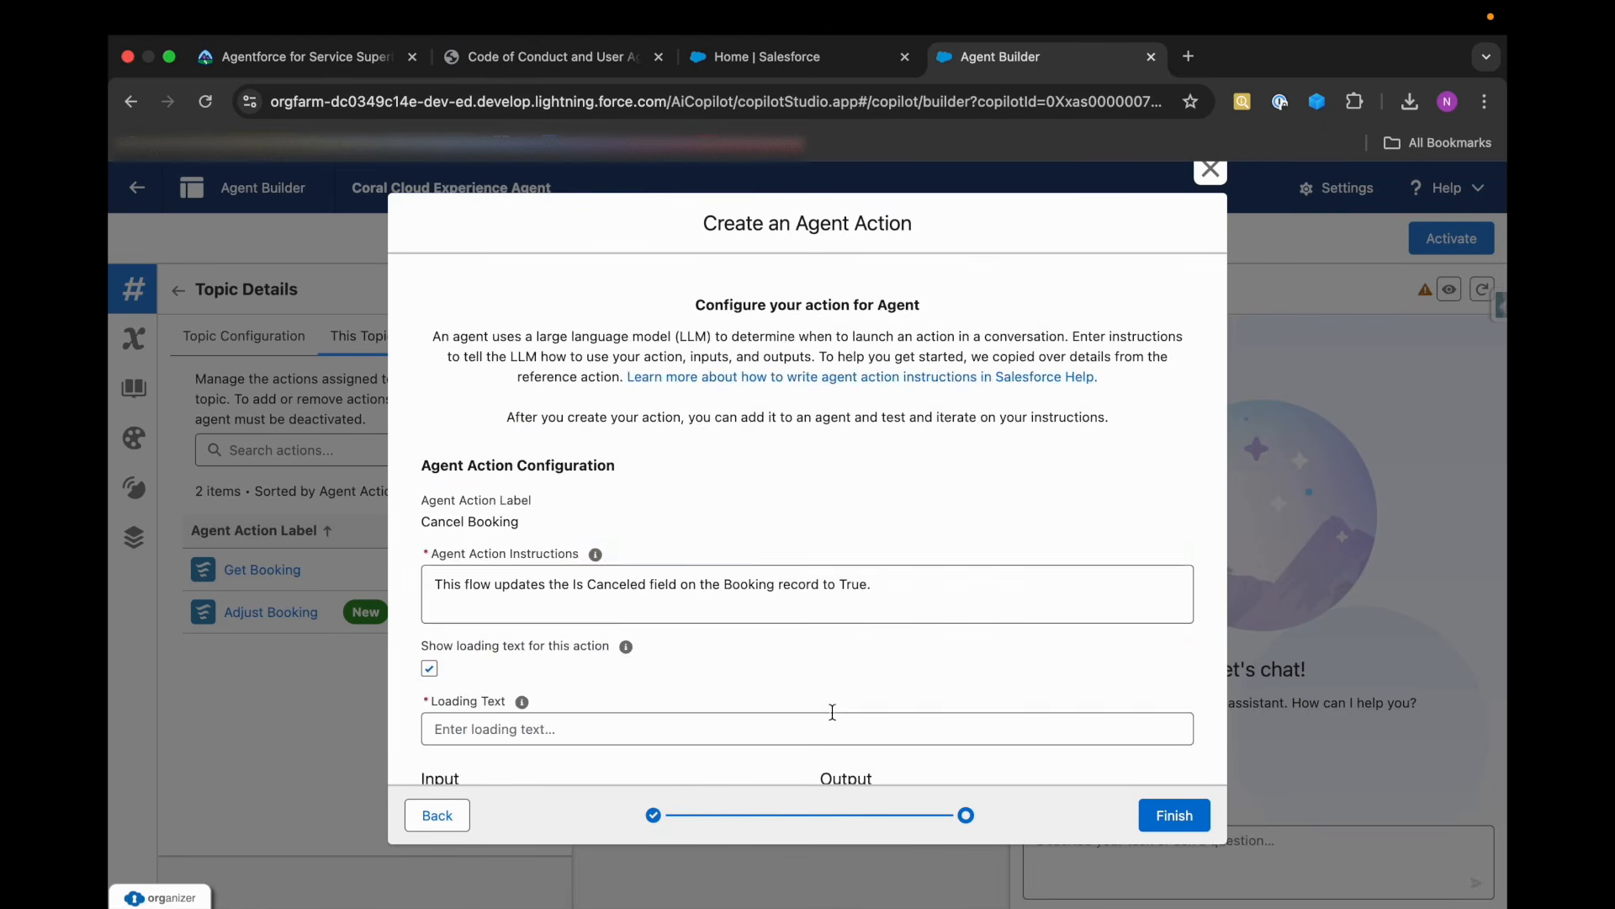
Create the Cancel Booking action without loading text, with bookingRecordNumber required and updatedBooking shown in conversation, and refresh the conversation preview.
{"action": "scroll", "coordinate": [833, 712], "scroll_direction": "down", "scroll_amount": 5}
{"action": "left_click", "coordinate": [429, 289]}
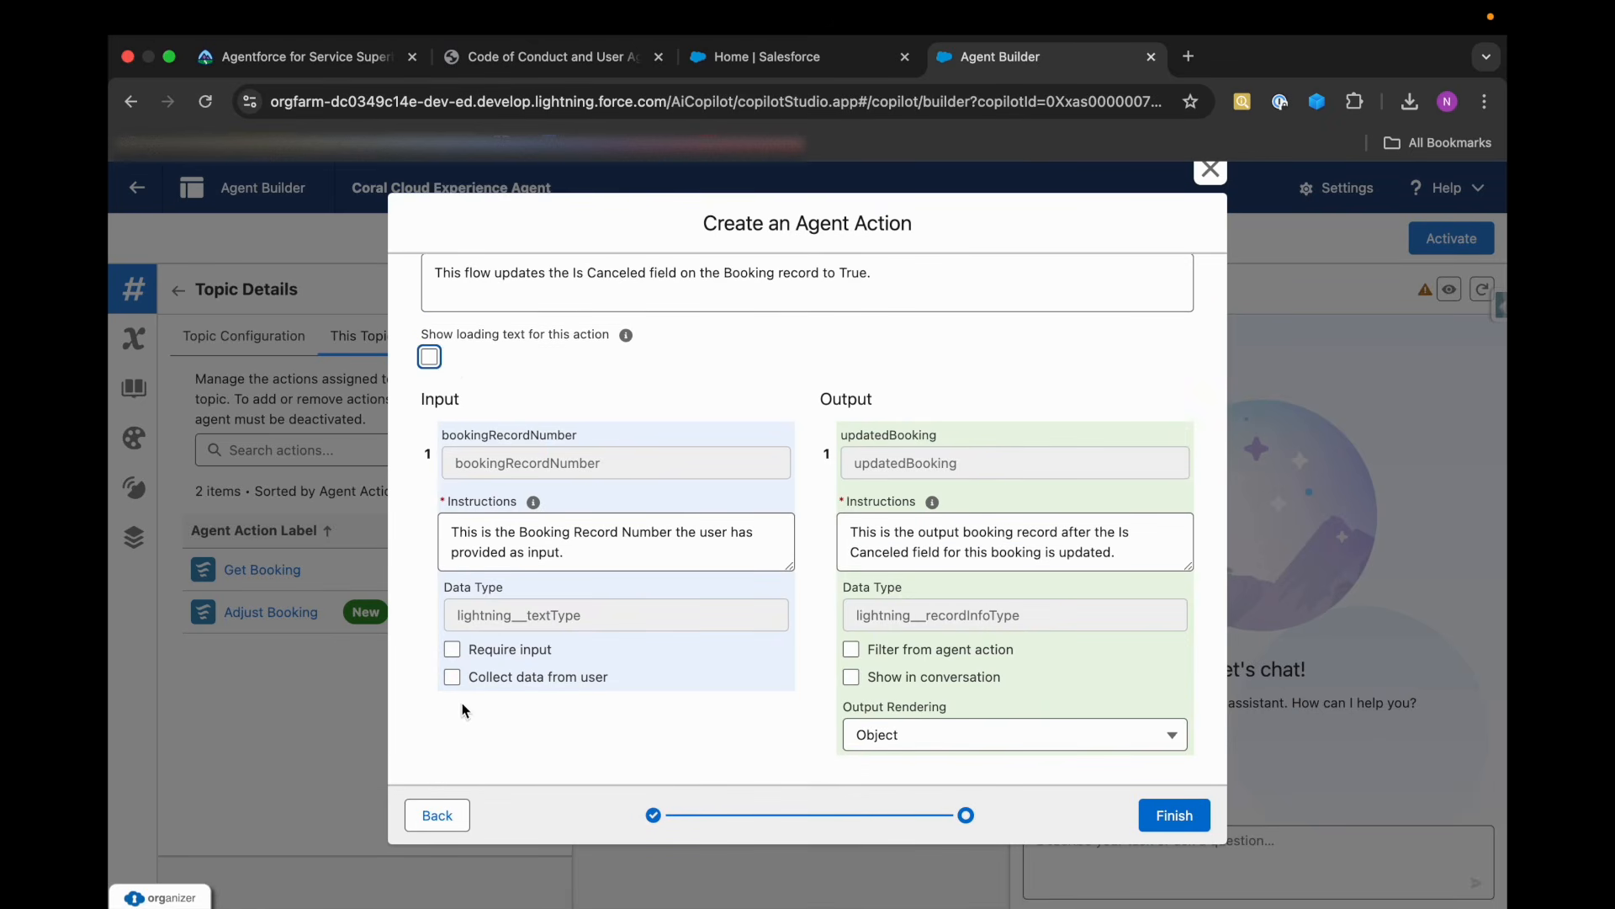
{"action": "left_click", "coordinate": [452, 649]}
{"action": "left_click", "coordinate": [850, 677]}
{"action": "left_click", "coordinate": [1175, 815]}
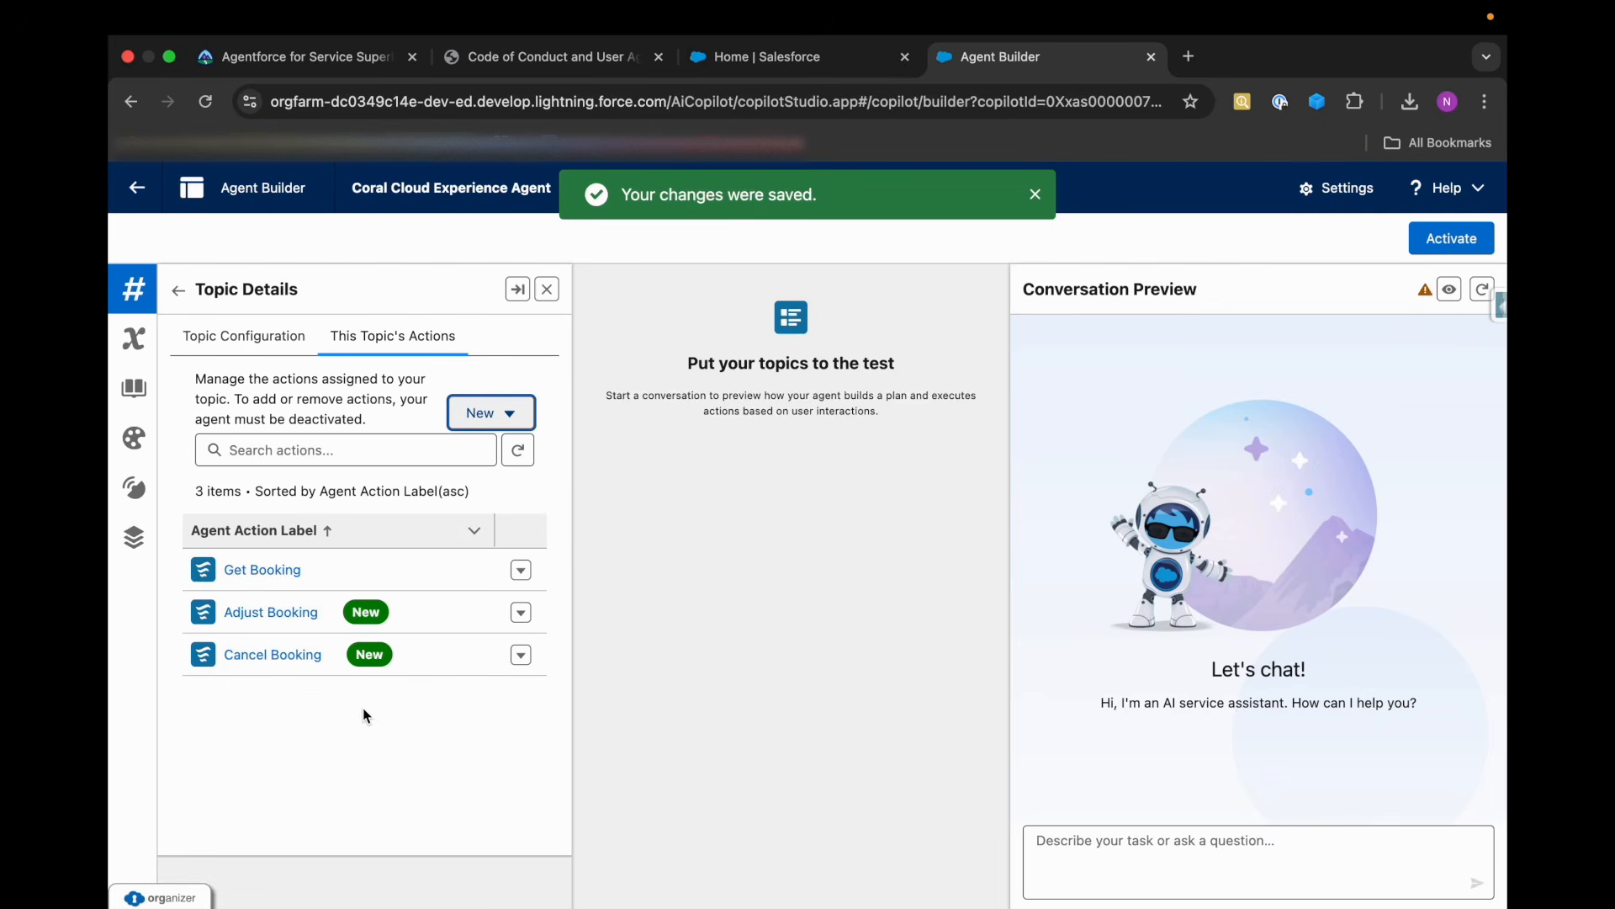
{"action": "left_click", "coordinate": [1481, 295]}
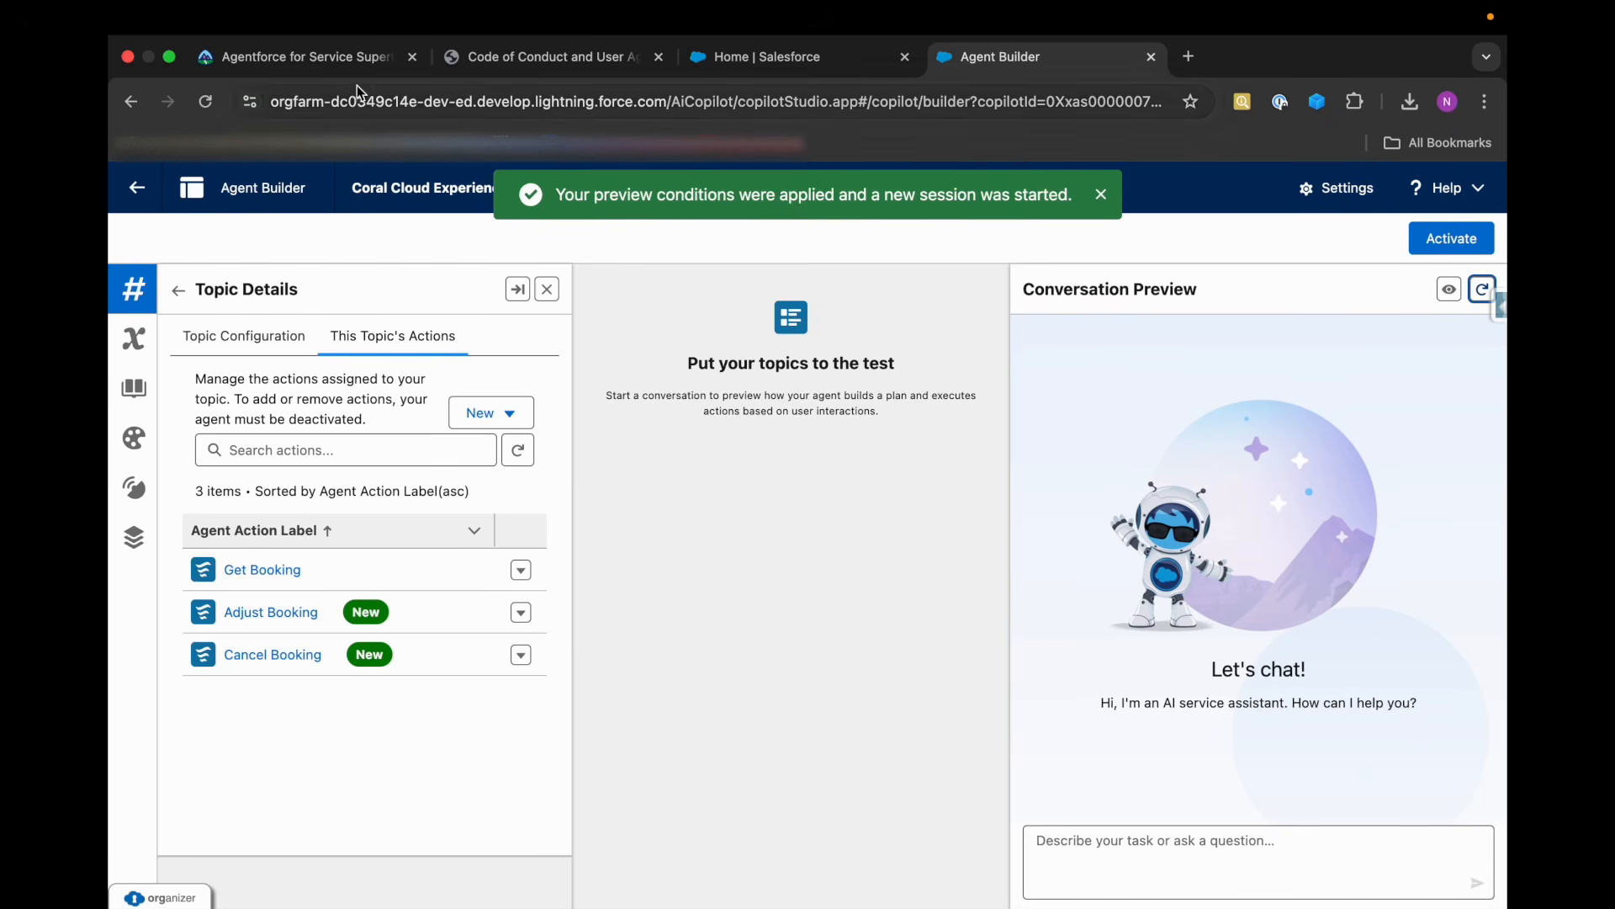
Review Trailhead's requirements for the Booking Management topic's classification description, scope, instructions and required agent actions.
{"action": "left_click", "coordinate": [347, 48]}
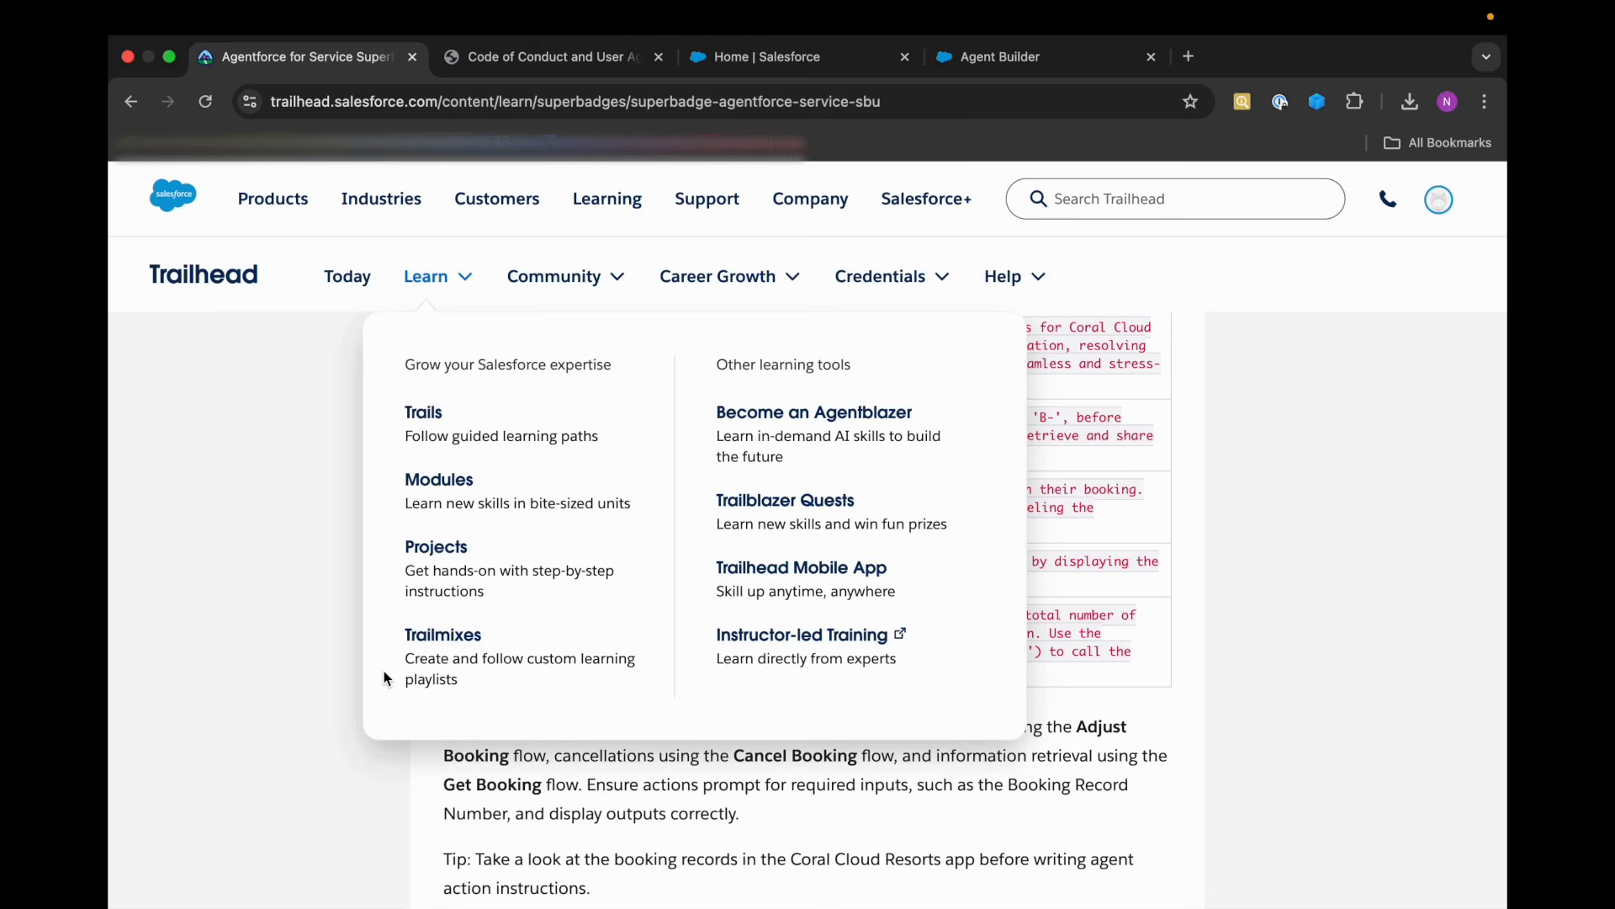
{"action": "scroll", "coordinate": [652, 764], "scroll_direction": "down", "scroll_amount": 4}
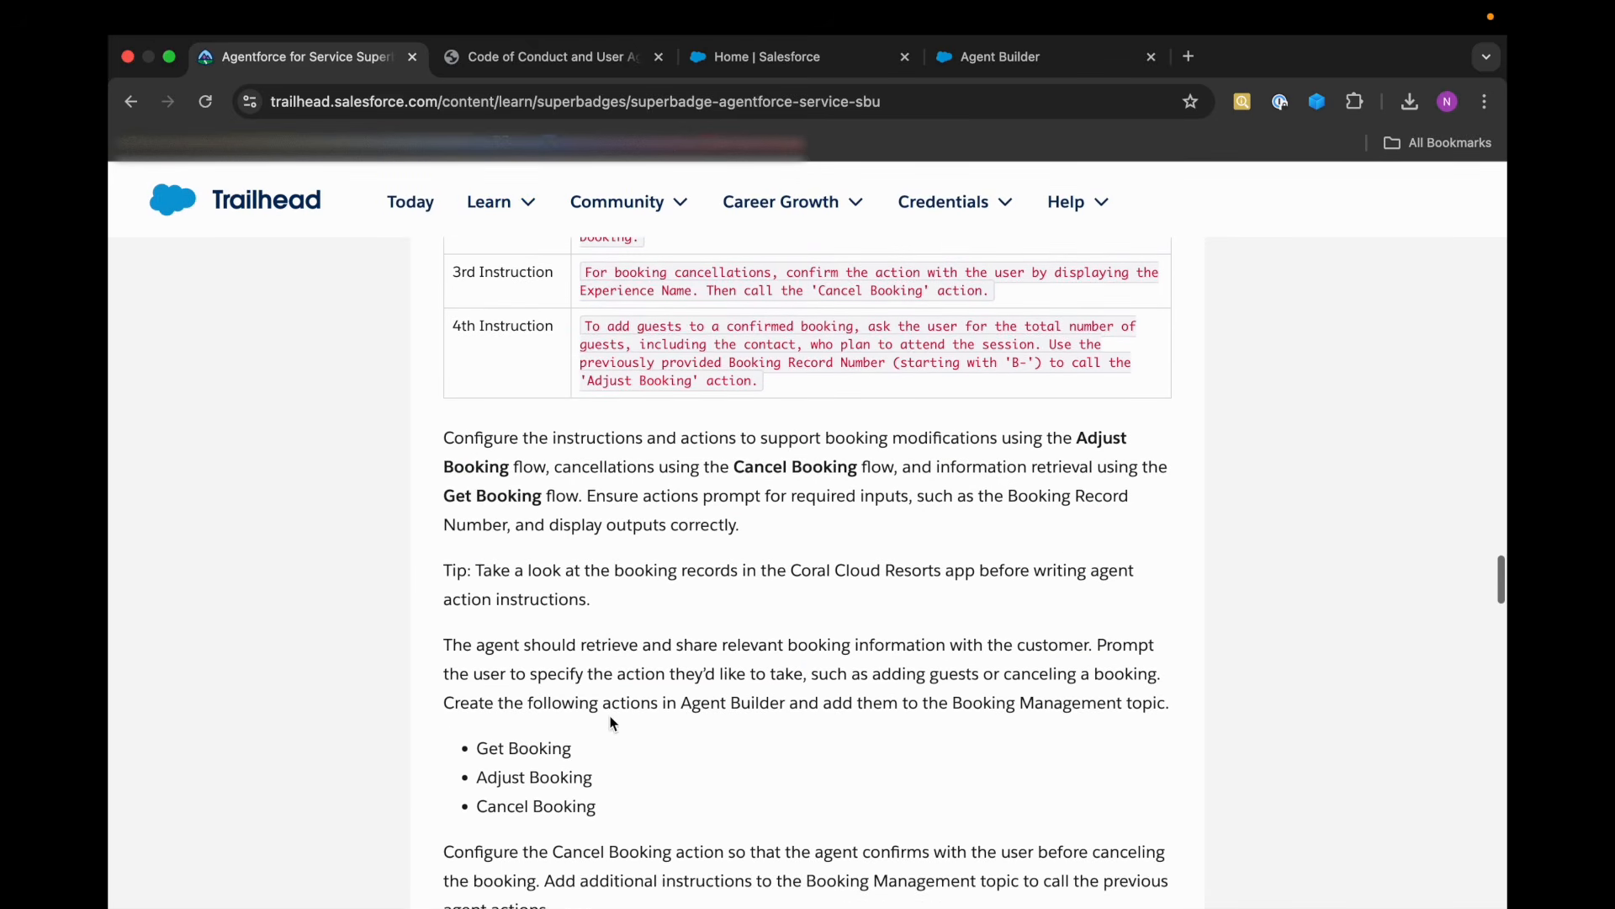
{"action": "scroll", "coordinate": [581, 757], "scroll_direction": "down", "scroll_amount": 3}
{"action": "scroll", "coordinate": [581, 681], "scroll_direction": "down", "scroll_amount": 3}
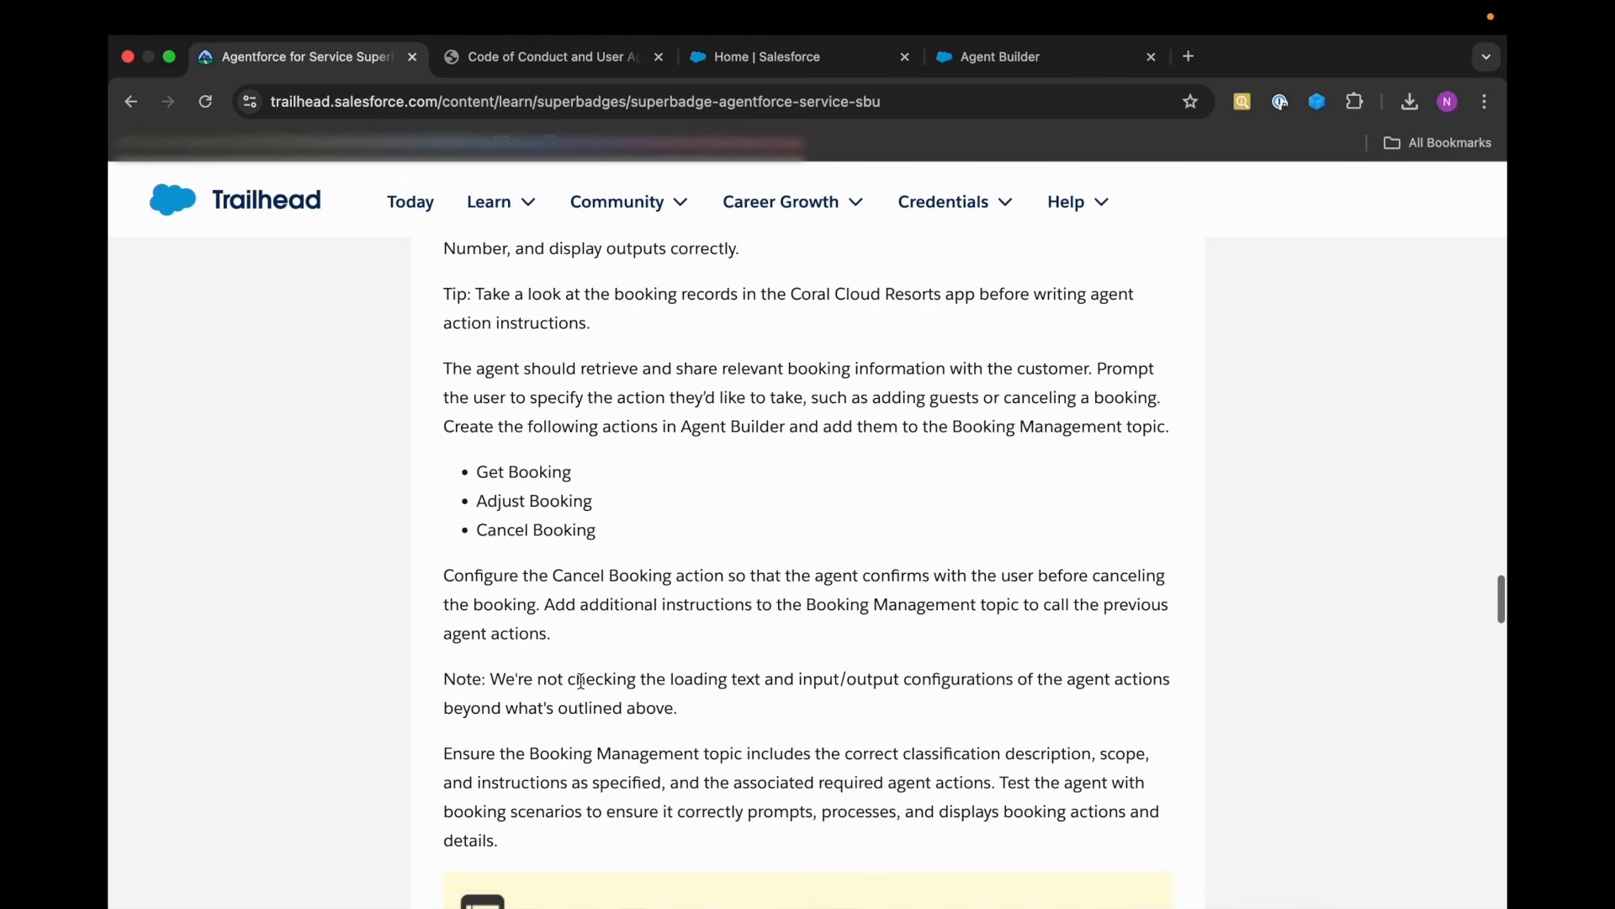
{"action": "scroll", "coordinate": [550, 723], "scroll_direction": "down", "scroll_amount": 1}
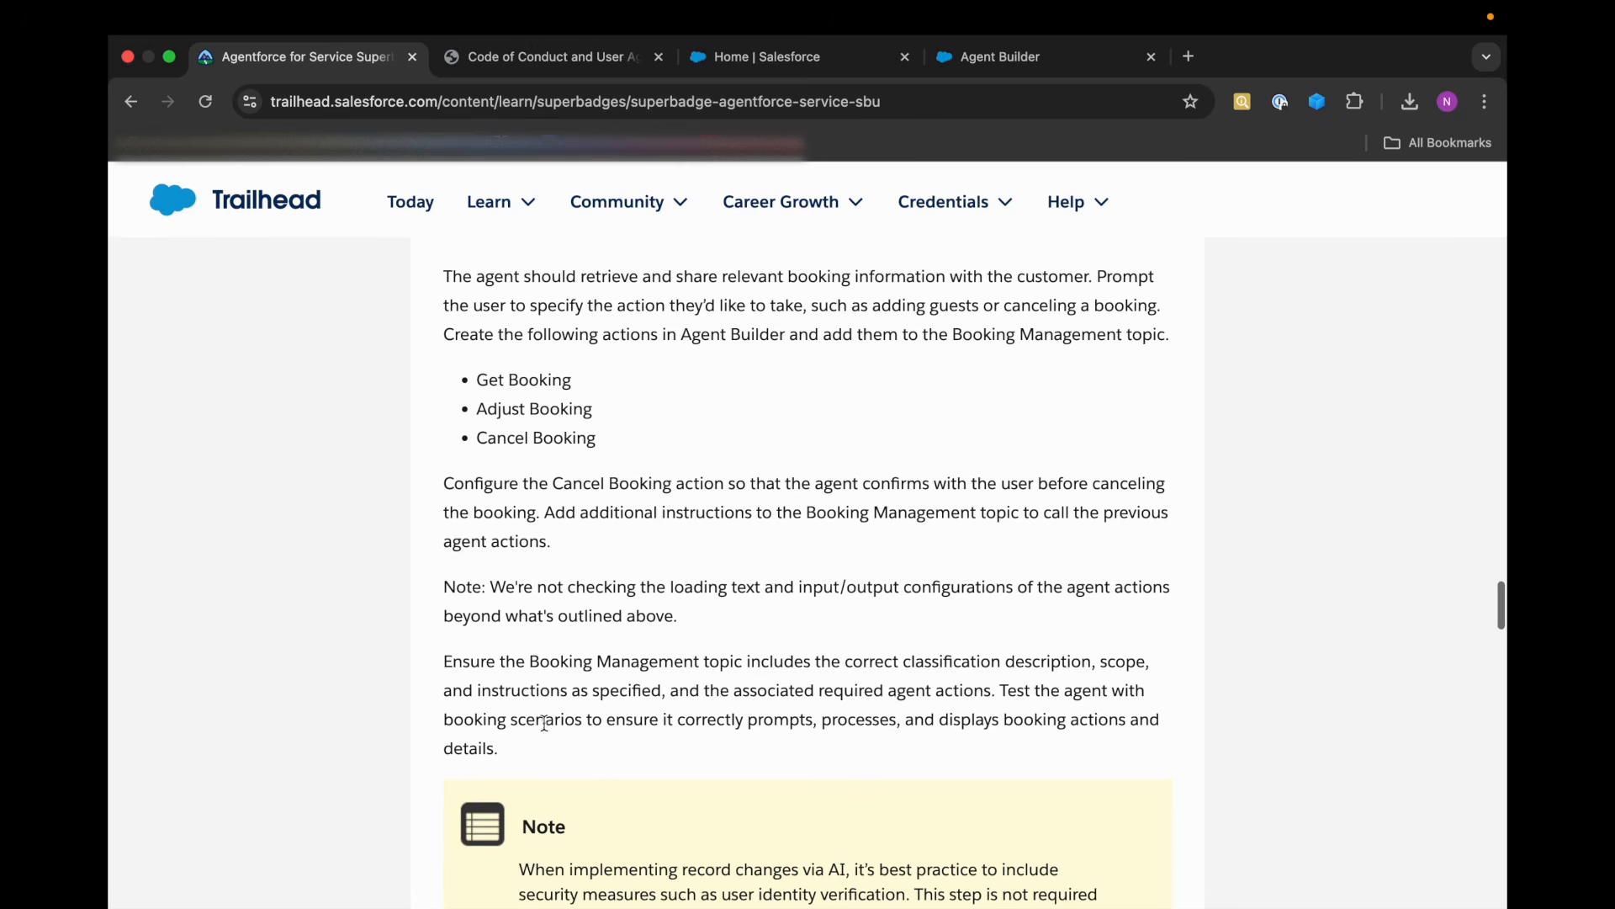
{"action": "left_click_drag", "start_coordinate": [530, 662], "coordinate": [708, 661]}
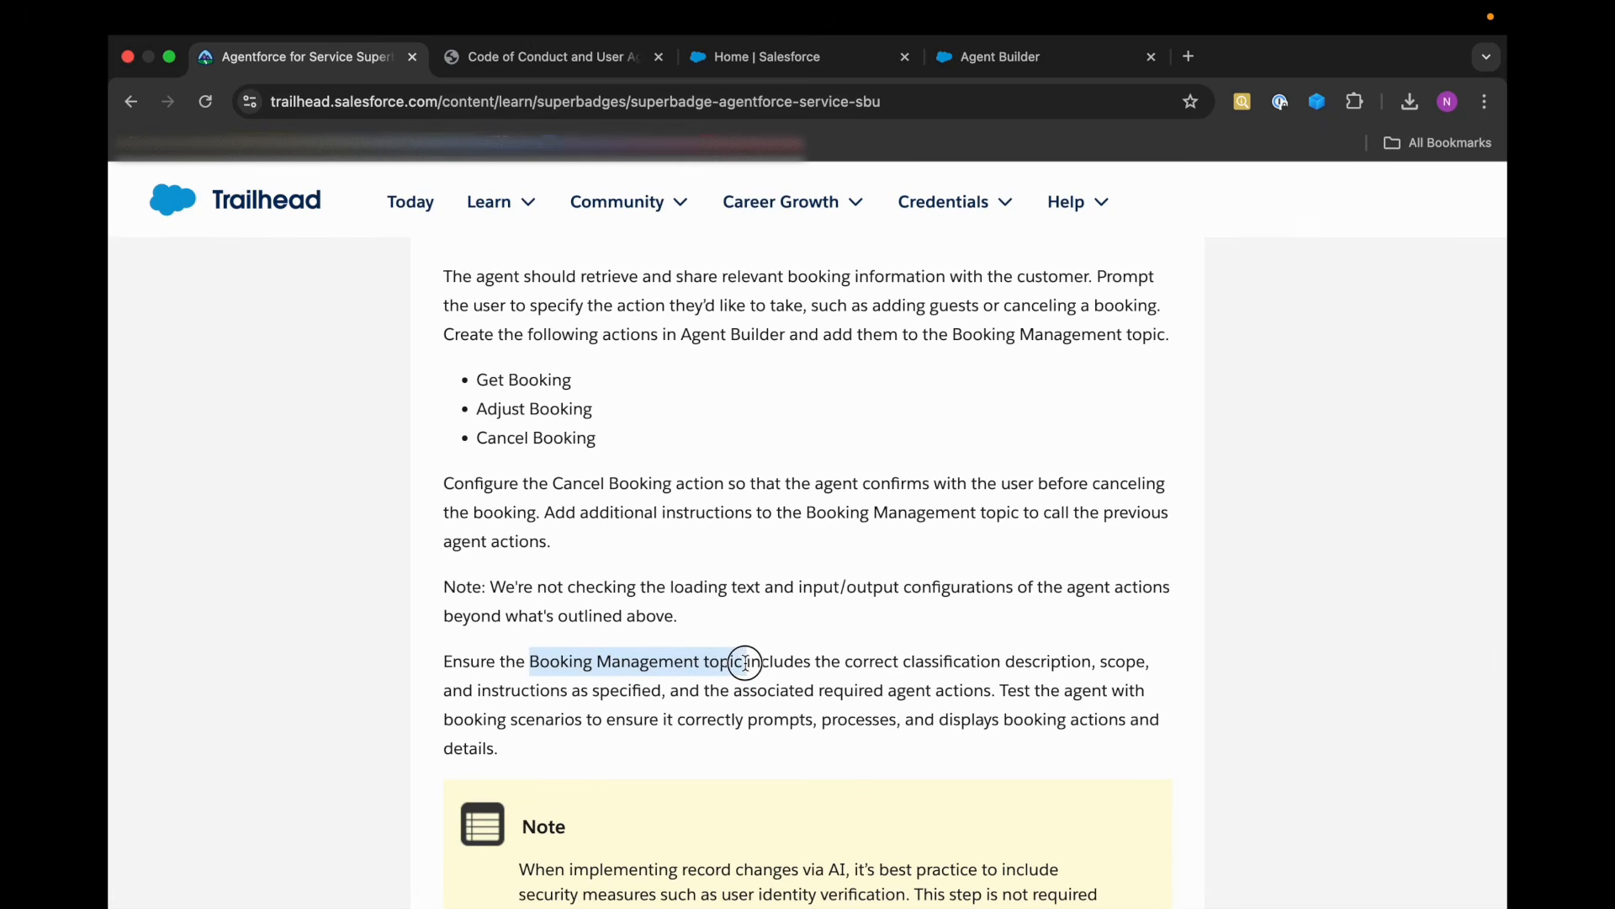
{"action": "left_click", "coordinate": [808, 665]}
{"action": "double_click", "coordinate": [953, 664]}
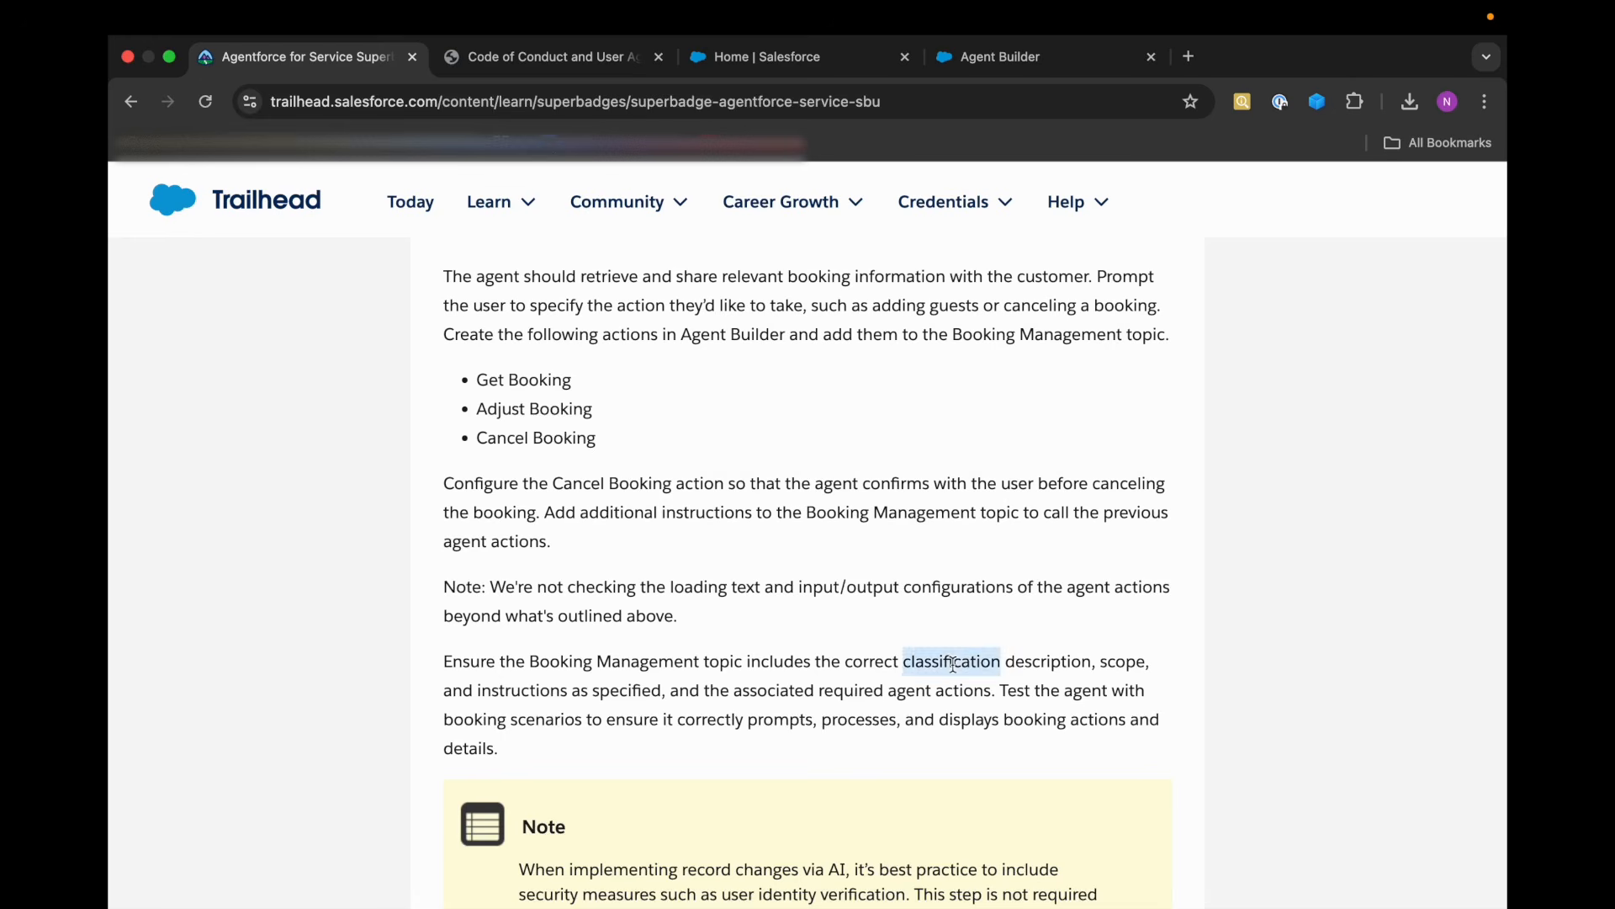
{"action": "double_click", "coordinate": [1030, 664]}
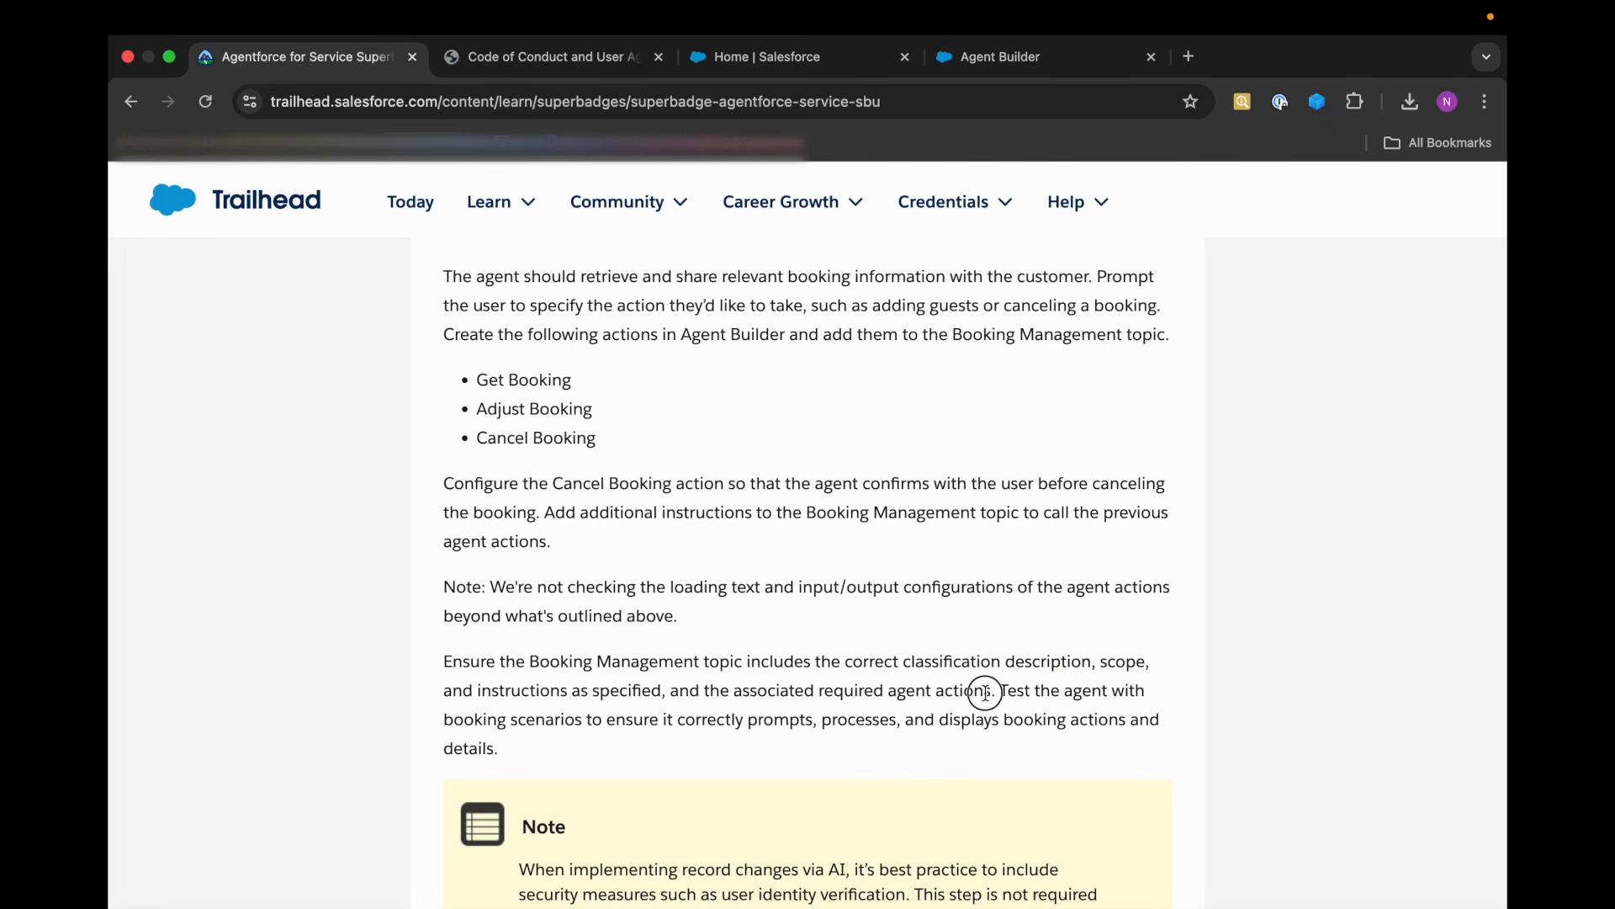
{"action": "left_click_drag", "start_coordinate": [984, 691], "coordinate": [731, 692]}
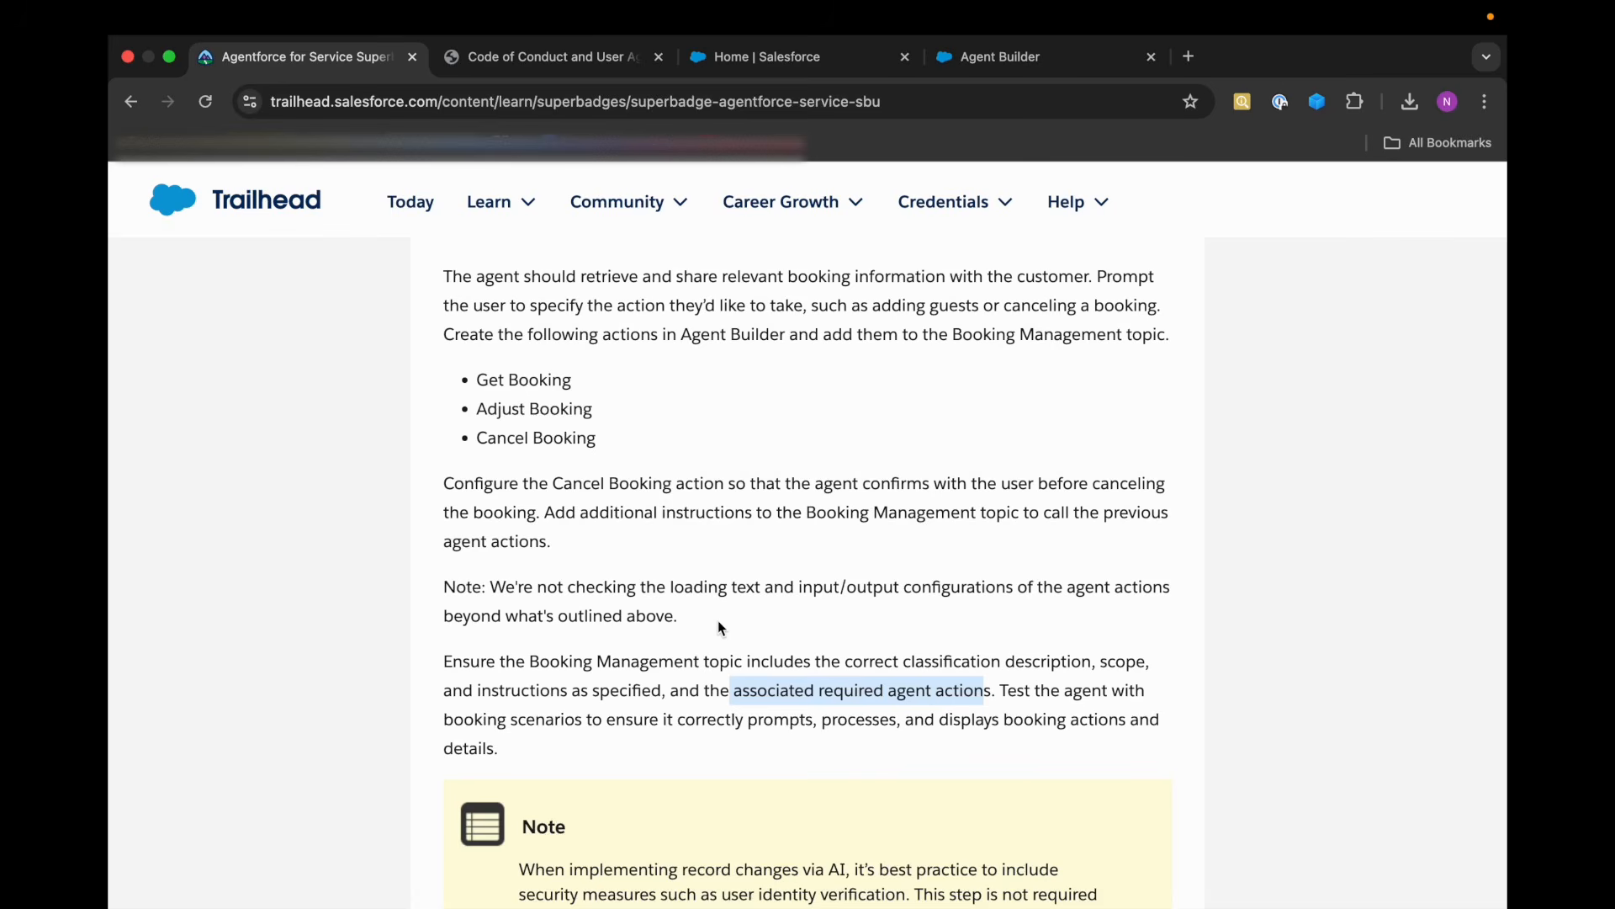
{"action": "scroll", "coordinate": [719, 620], "scroll_direction": "up", "scroll_amount": 7}
{"action": "scroll", "coordinate": [719, 619], "scroll_direction": "up", "scroll_amount": 4}
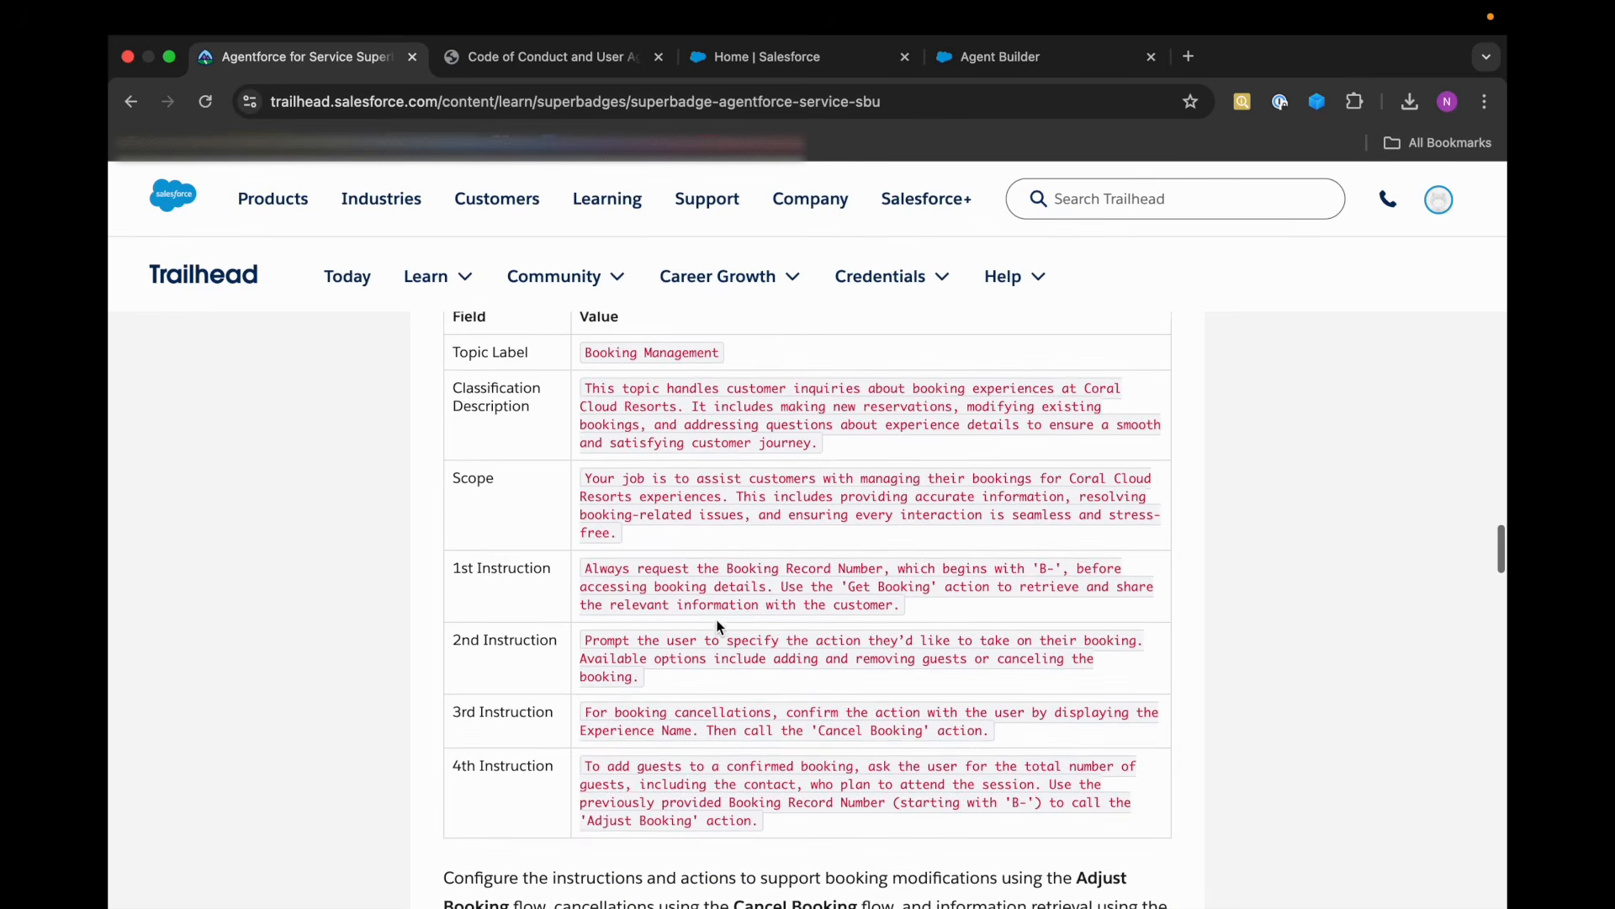
Test the agent in Agent Builder's conversation preview with the message "Hey I have booking with your resort, I want to cancel".
{"action": "left_click", "coordinate": [1043, 57]}
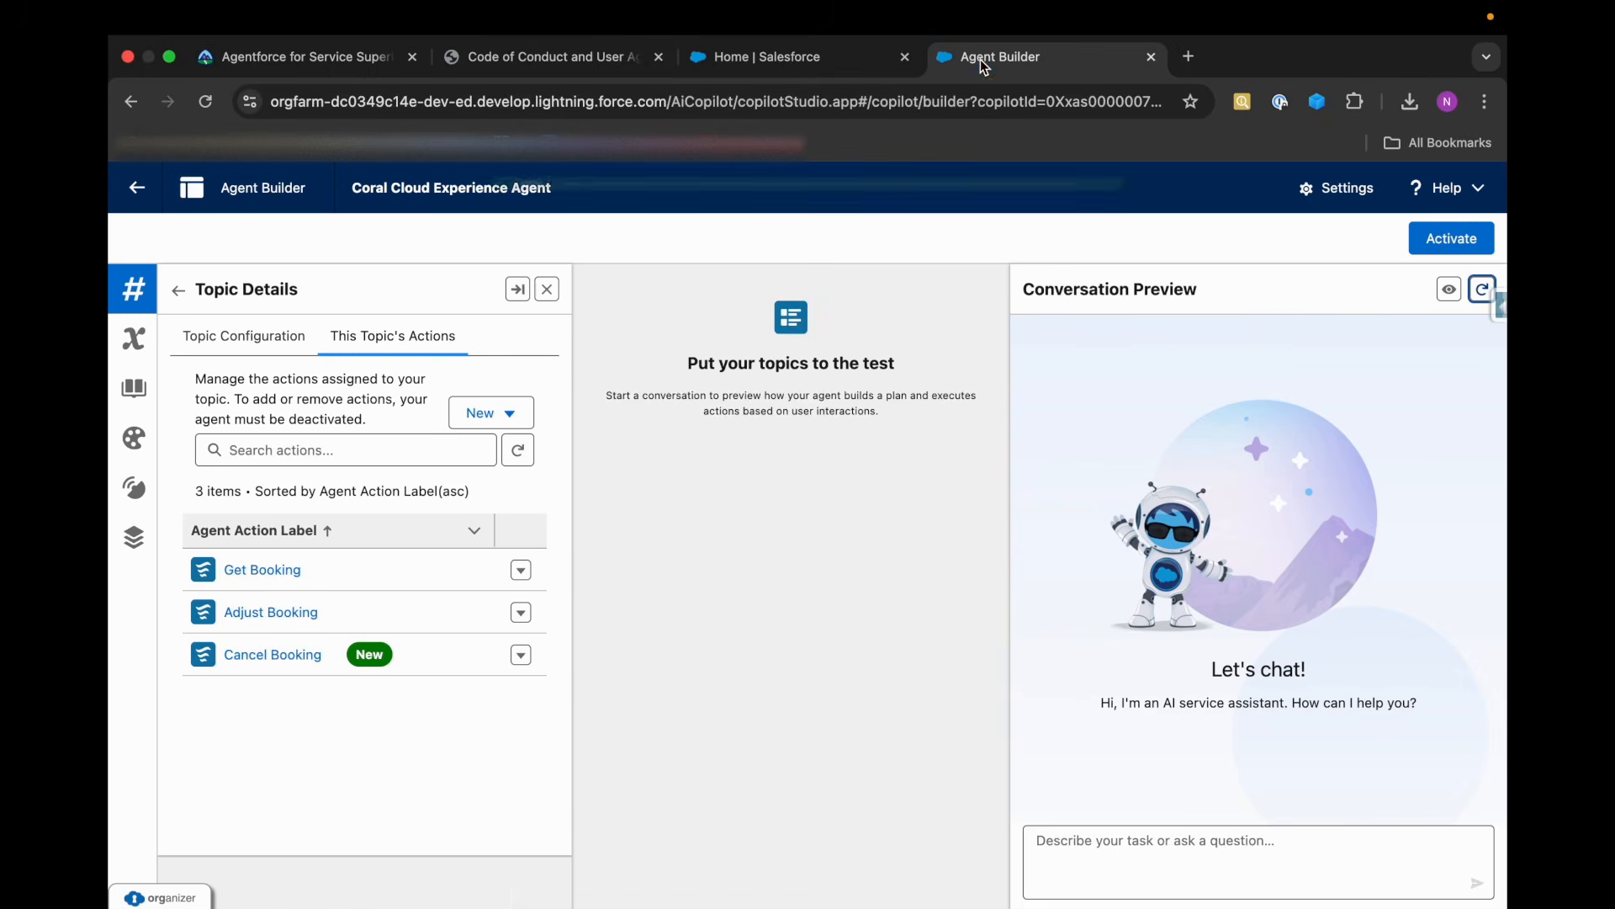
{"action": "left_click", "coordinate": [1136, 877]}
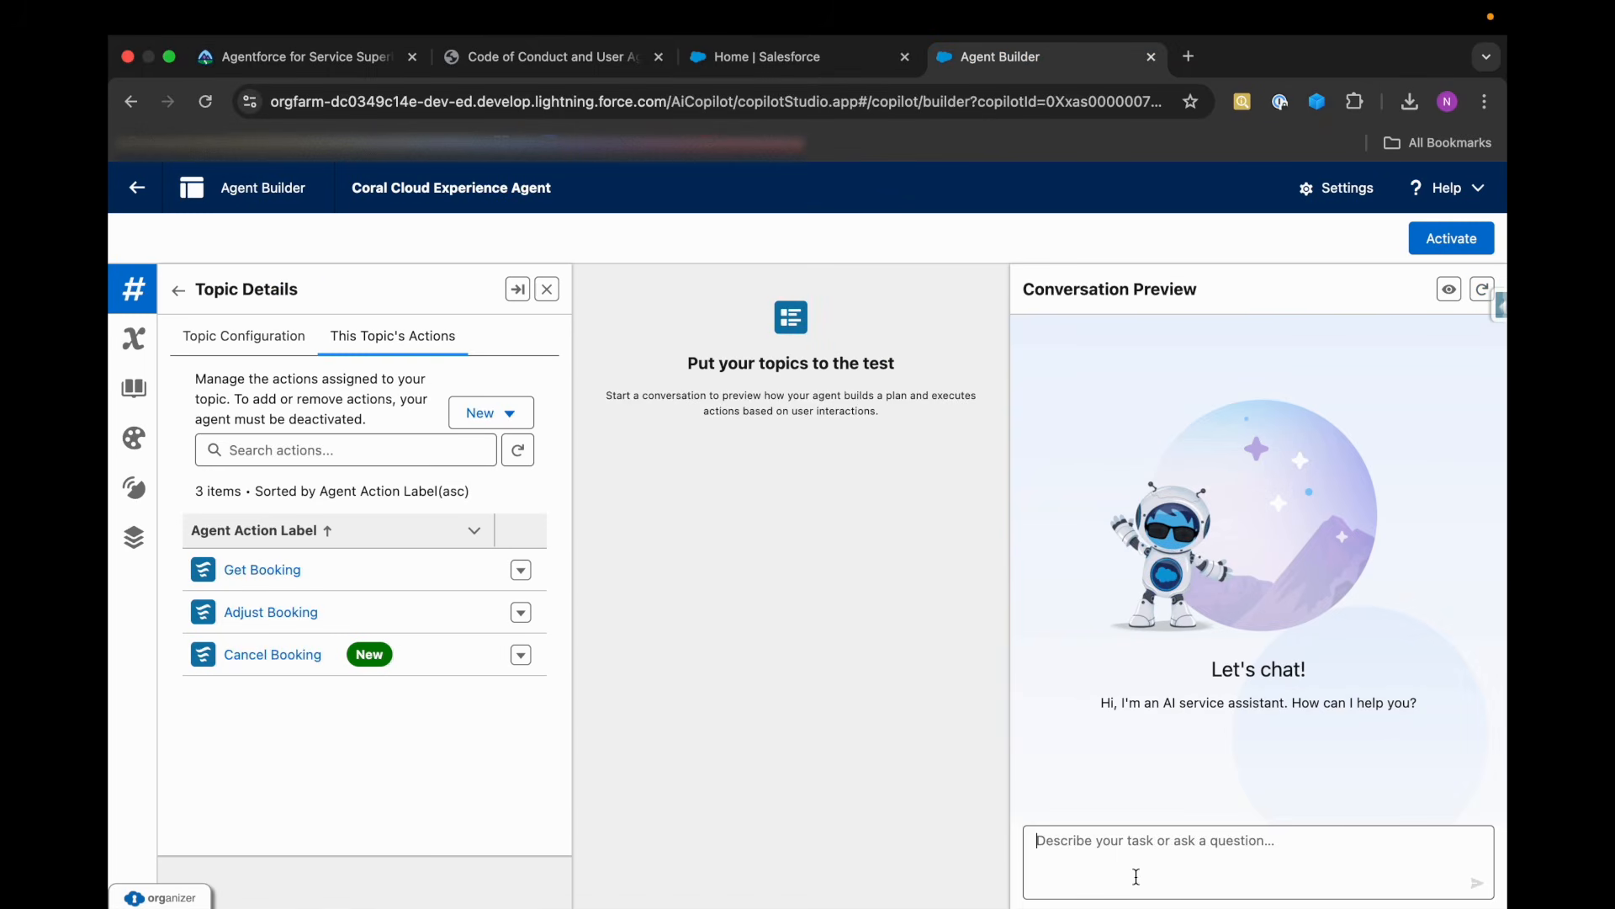
{"action": "type", "text": "Hey"}
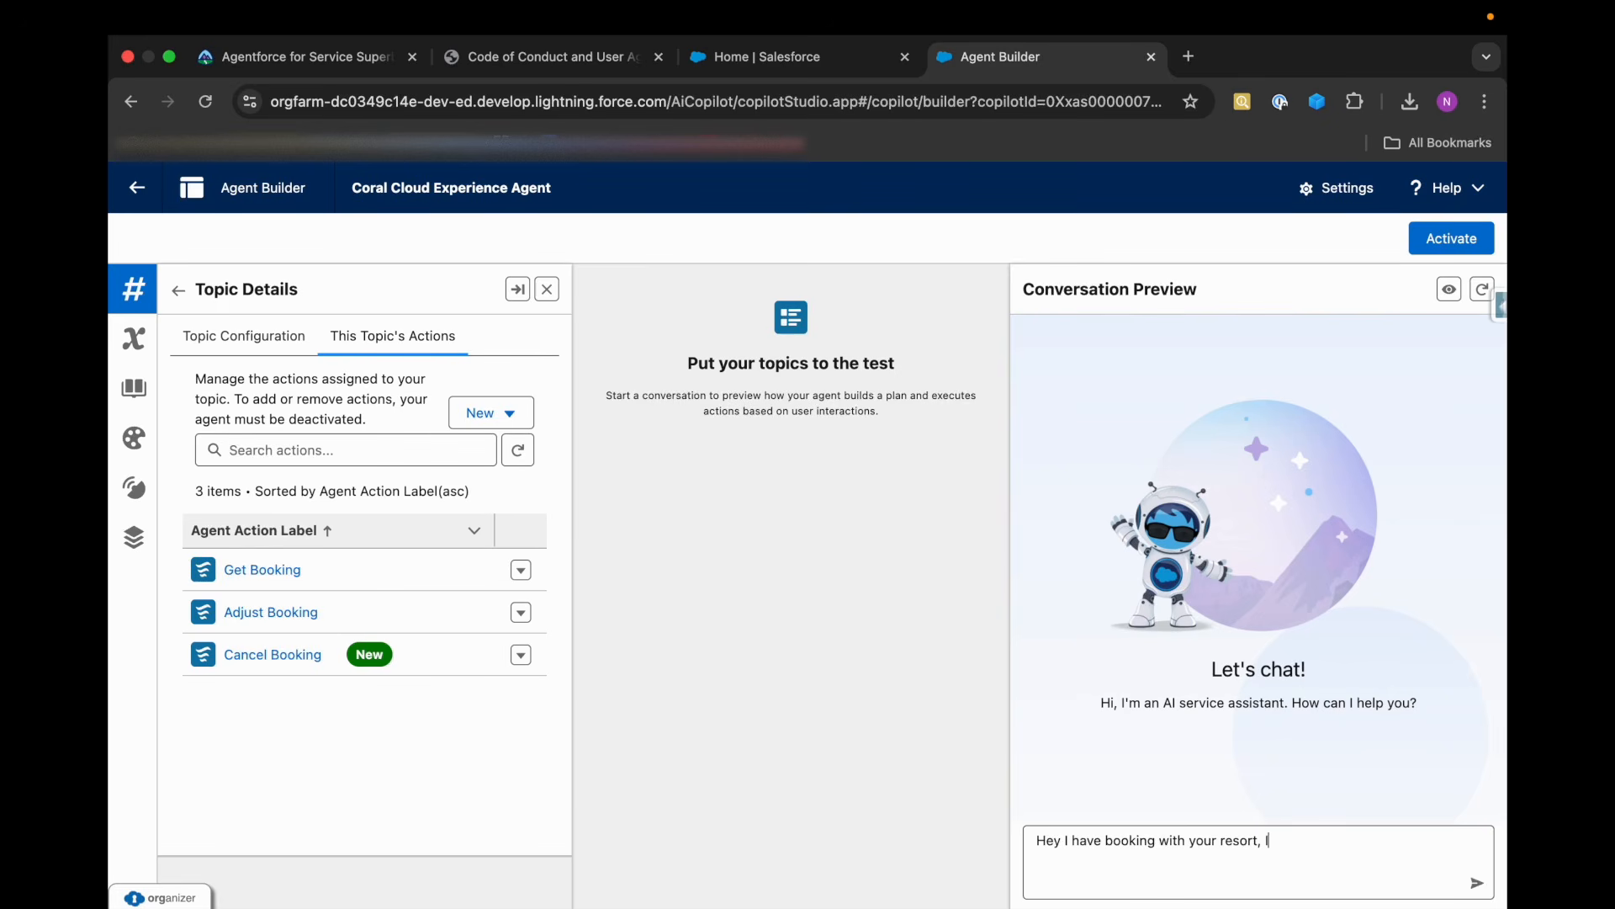
{"action": "type", "text": "cancel"}
{"action": "key", "text": "Return"}
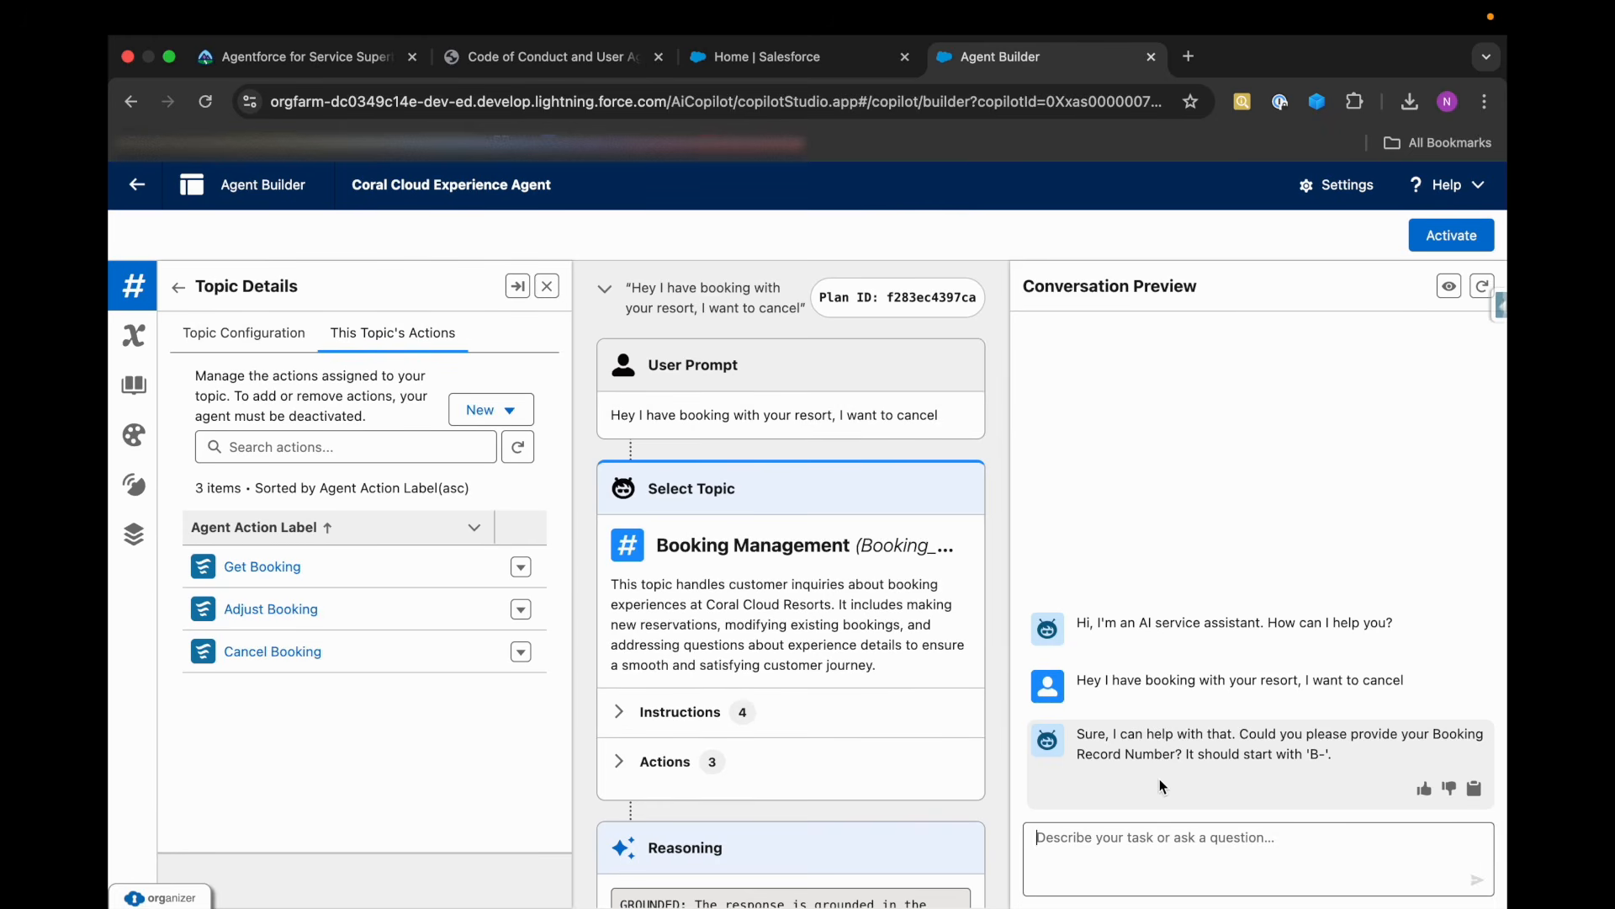
Try to give the agent a guessed booking record number starting with B-, and examine its reasoning and response.
{"action": "type", "text": "B-00001"}
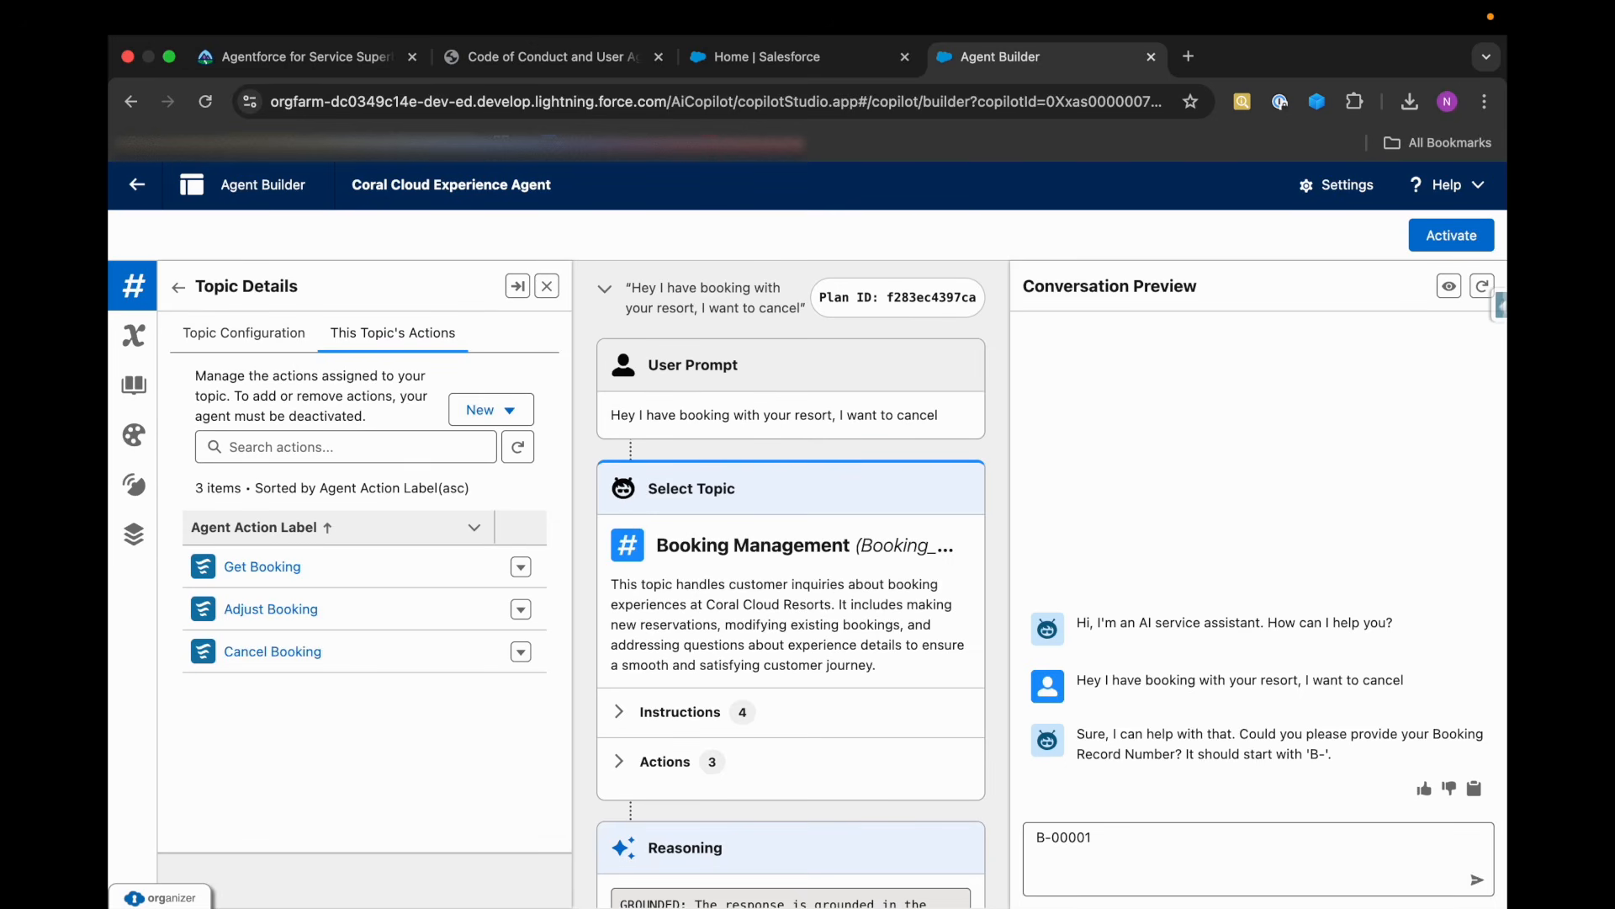
{"action": "key", "text": "Return"}
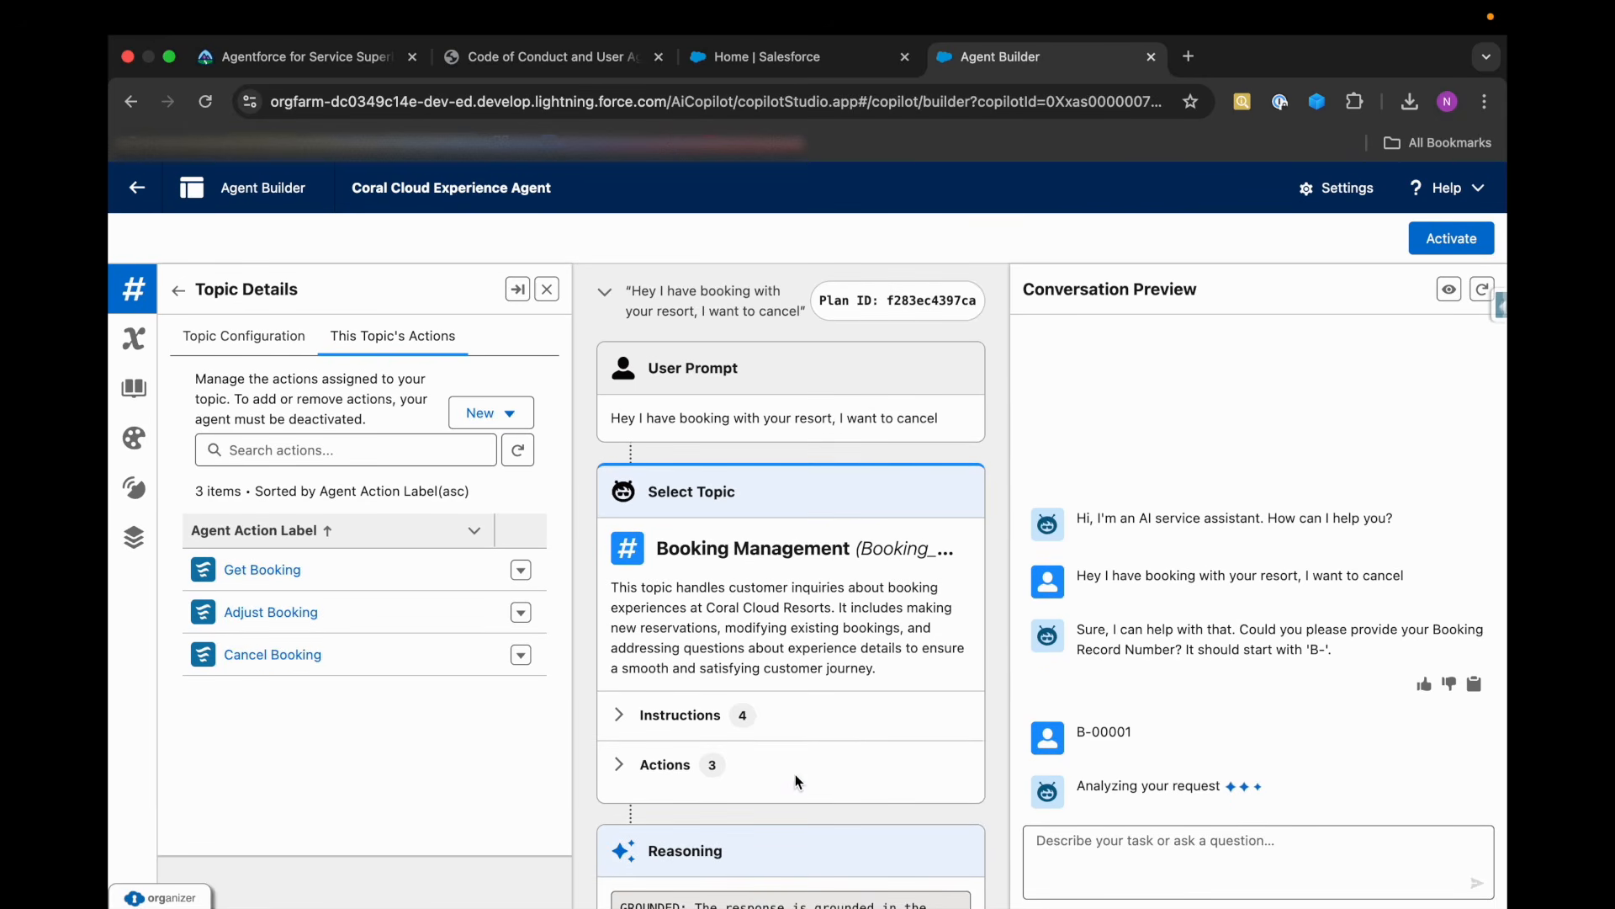
{"action": "scroll", "coordinate": [795, 774], "scroll_direction": "down", "scroll_amount": 3}
{"action": "scroll", "coordinate": [795, 774], "scroll_direction": "down", "scroll_amount": 2}
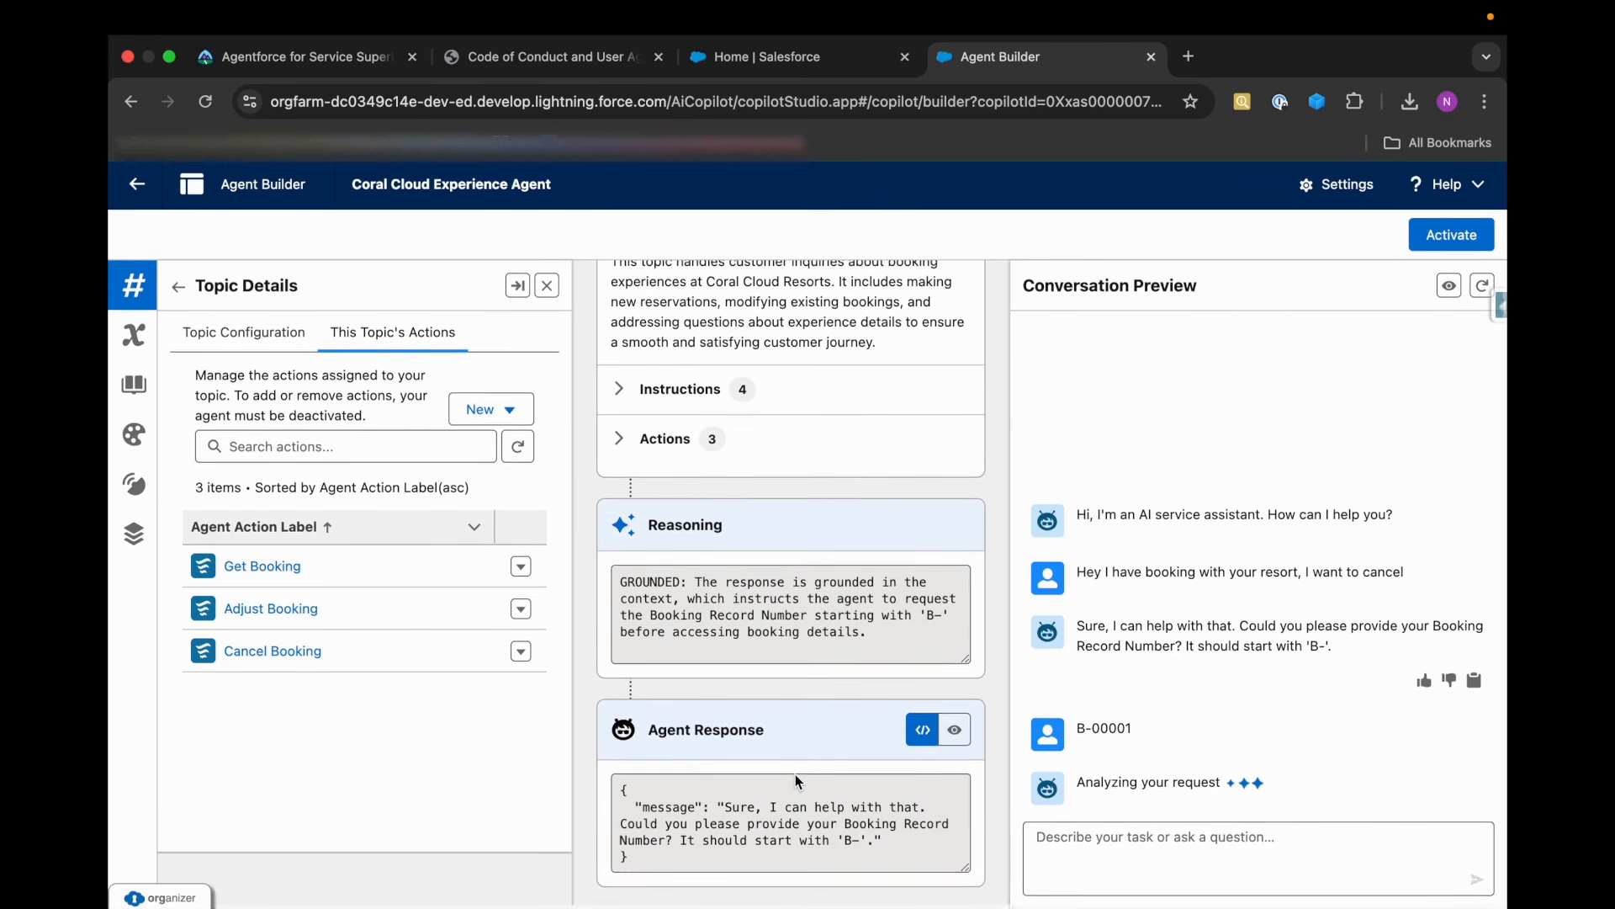
{"action": "scroll", "coordinate": [699, 543], "scroll_direction": "up", "scroll_amount": 3}
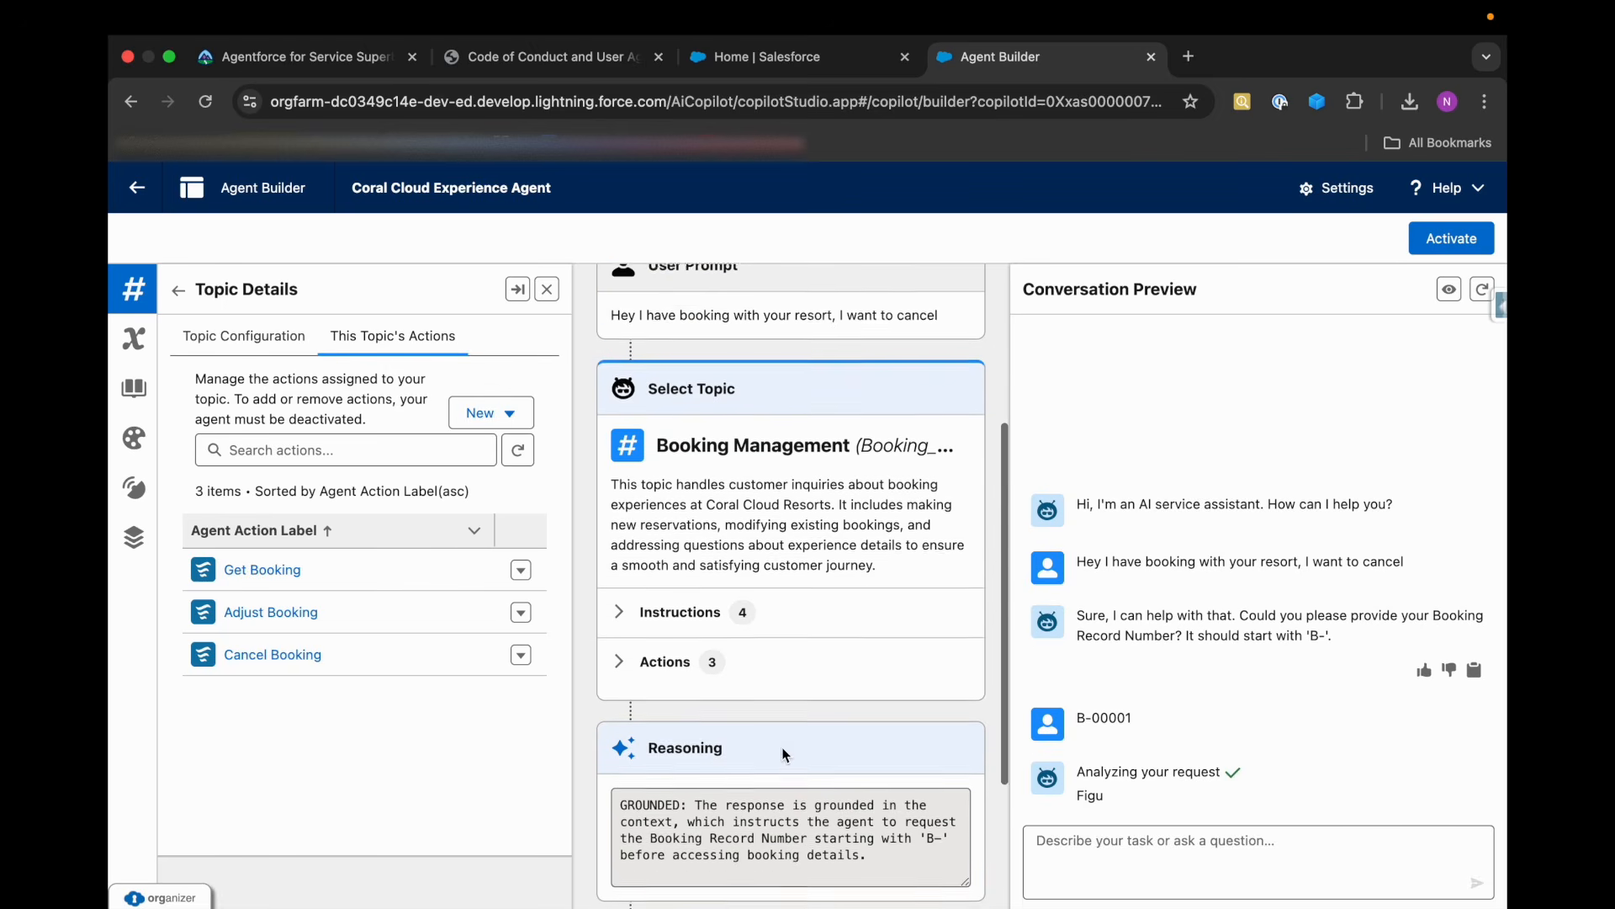
{"action": "scroll", "coordinate": [715, 757], "scroll_direction": "down", "scroll_amount": 2}
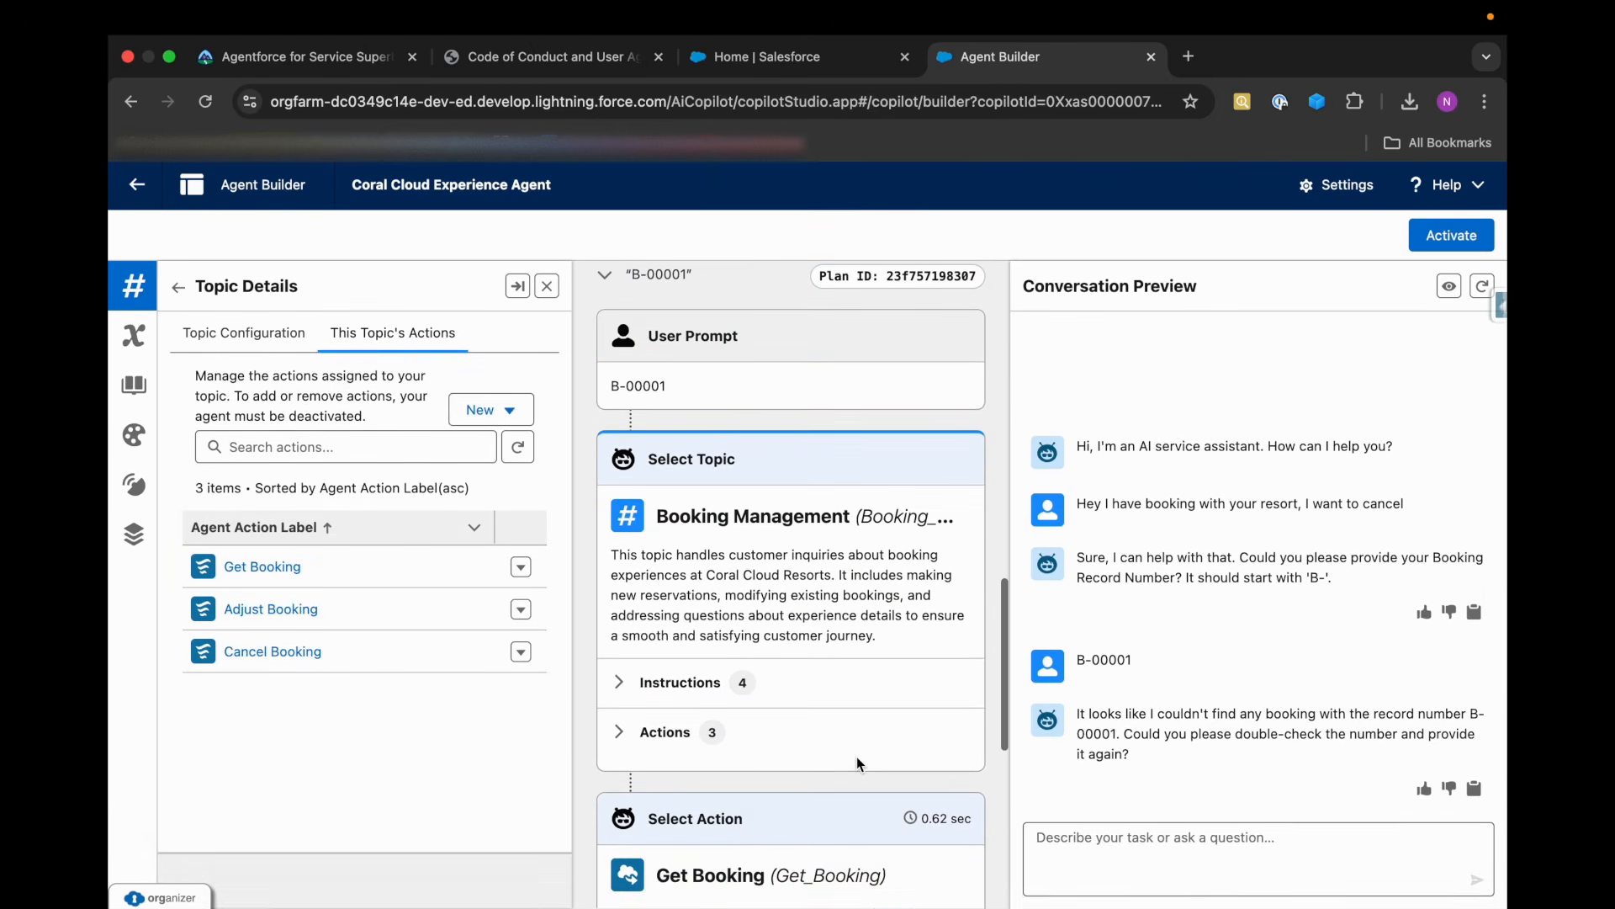
{"action": "scroll", "coordinate": [856, 756], "scroll_direction": "down", "scroll_amount": 3}
{"action": "scroll", "coordinate": [858, 749], "scroll_direction": "down", "scroll_amount": 5}
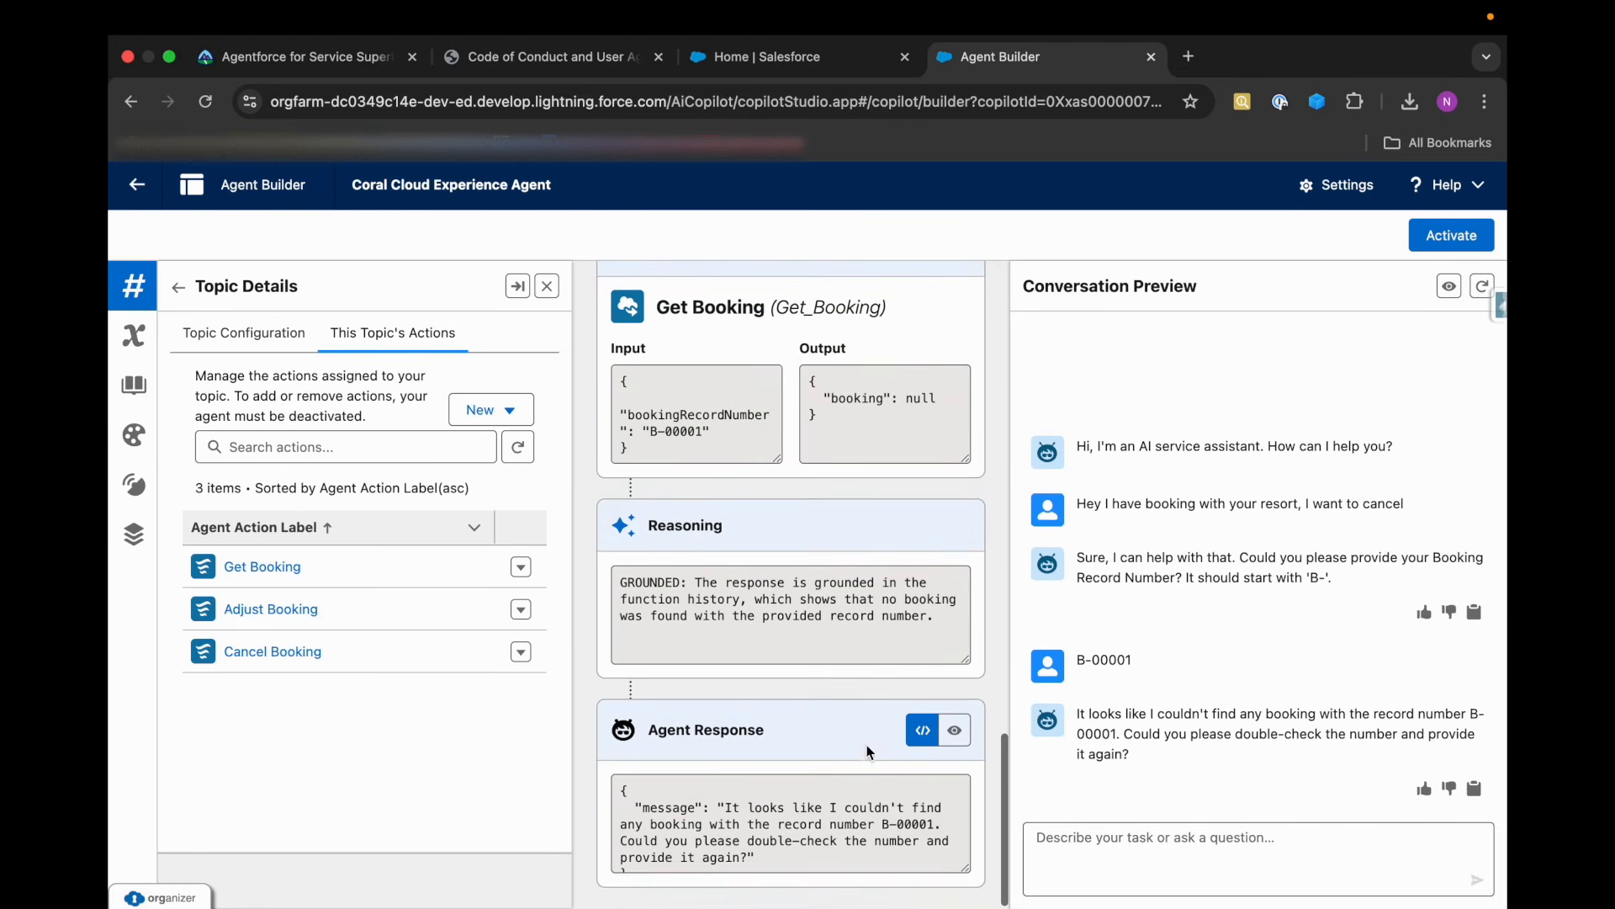
Open the All list view of Bookings in Coral Cloud Resorts and copy the first booking's record number.
{"action": "left_click", "coordinate": [741, 58]}
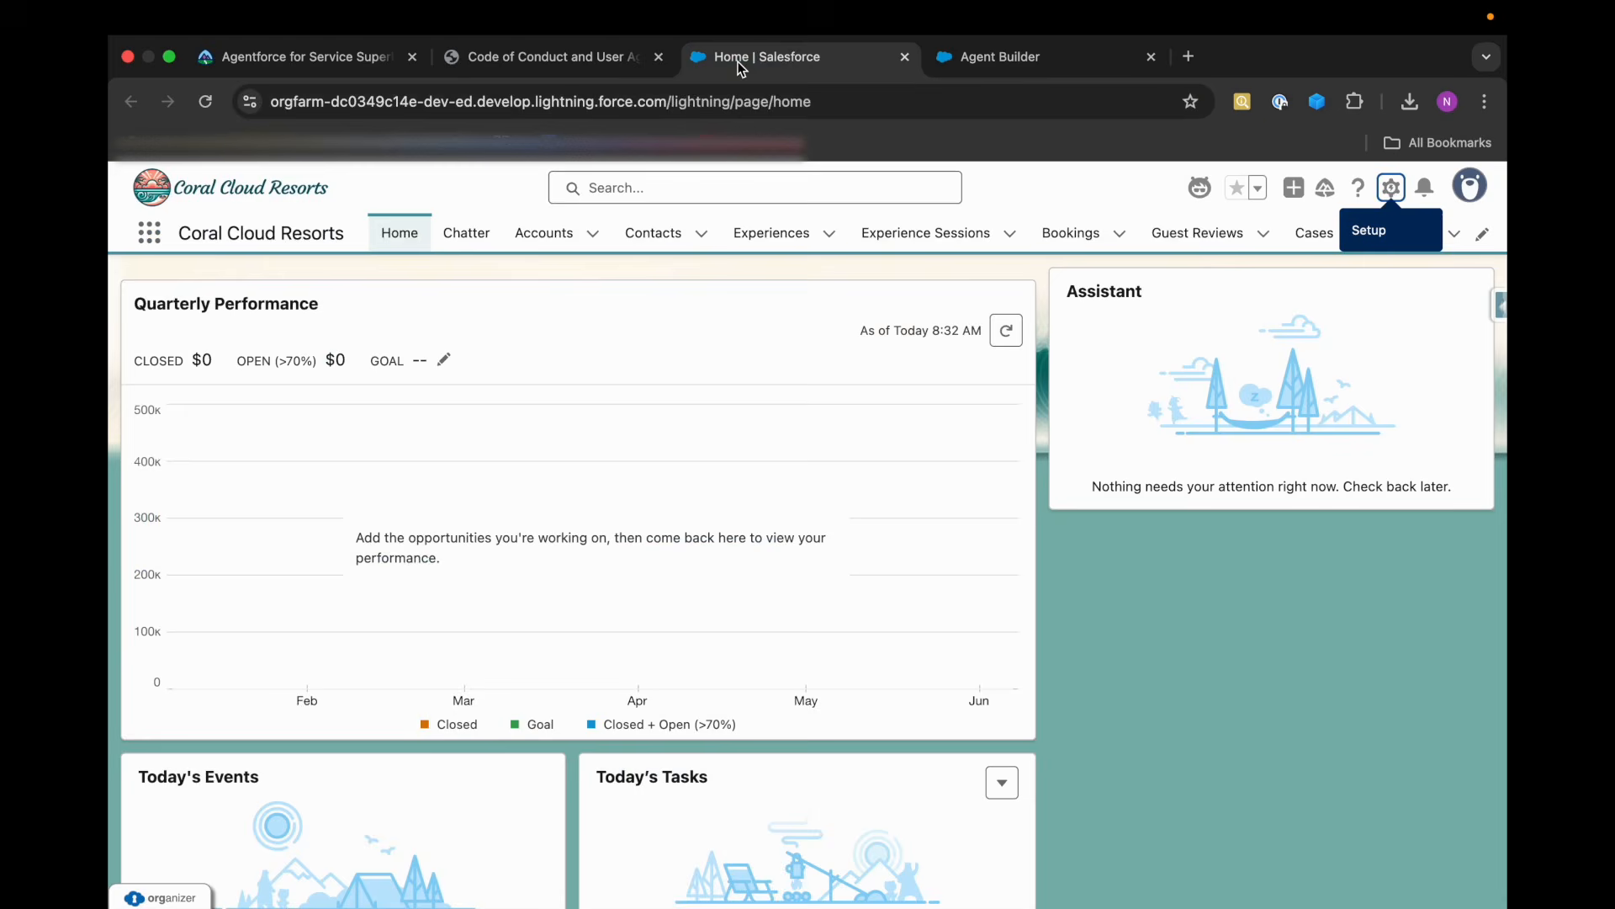
{"action": "left_click", "coordinate": [1069, 243]}
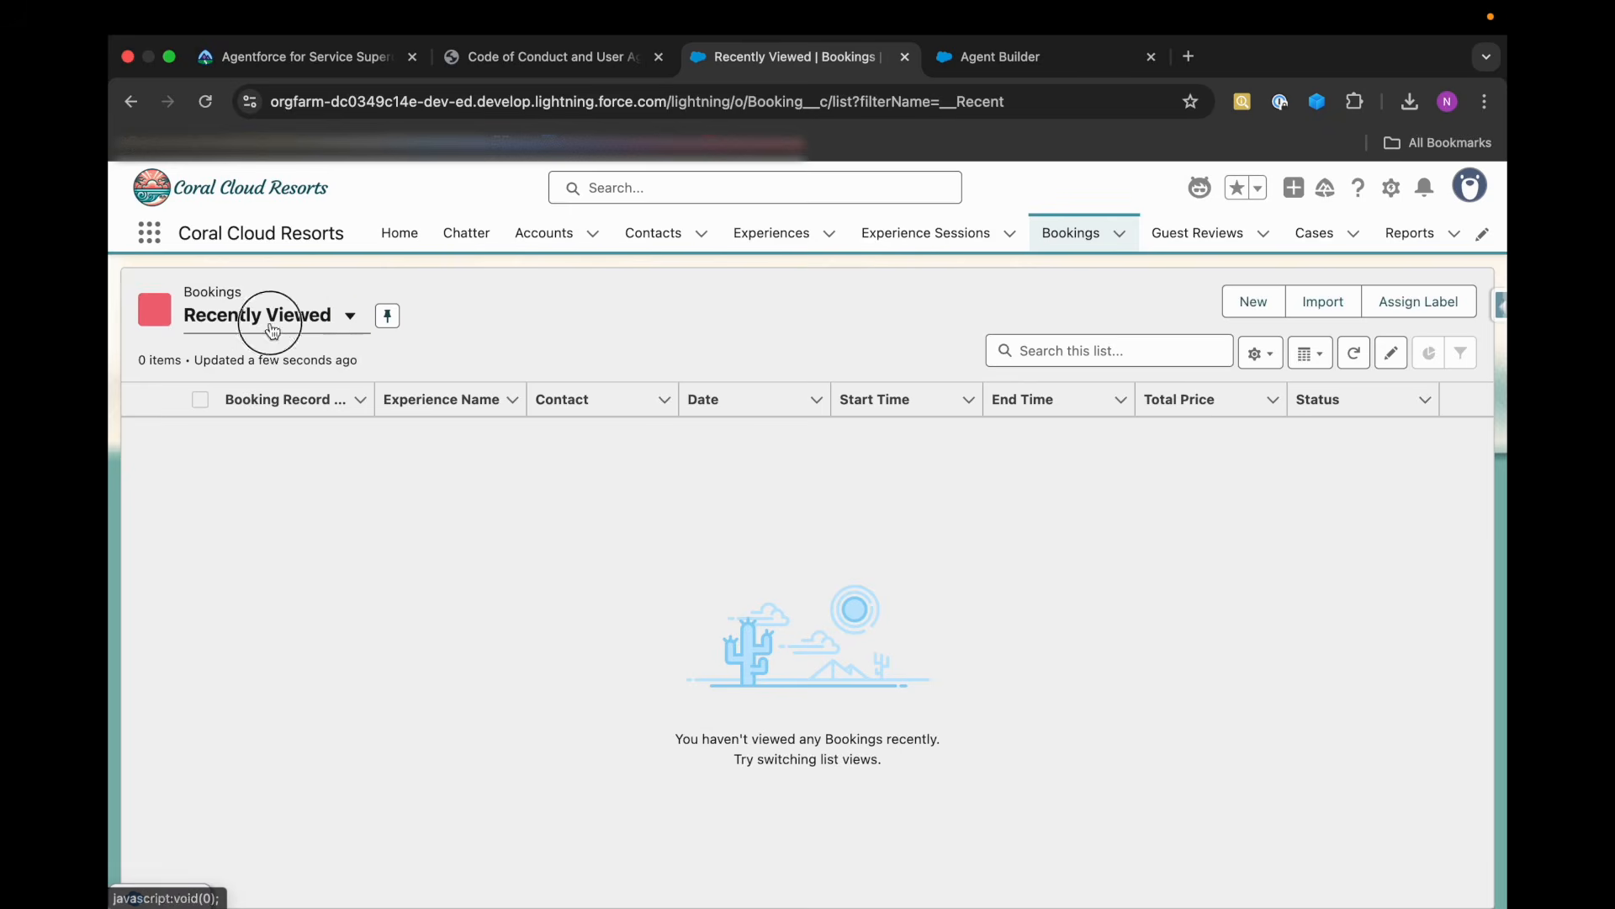
{"action": "left_click", "coordinate": [271, 318]}
{"action": "left_click", "coordinate": [223, 389]}
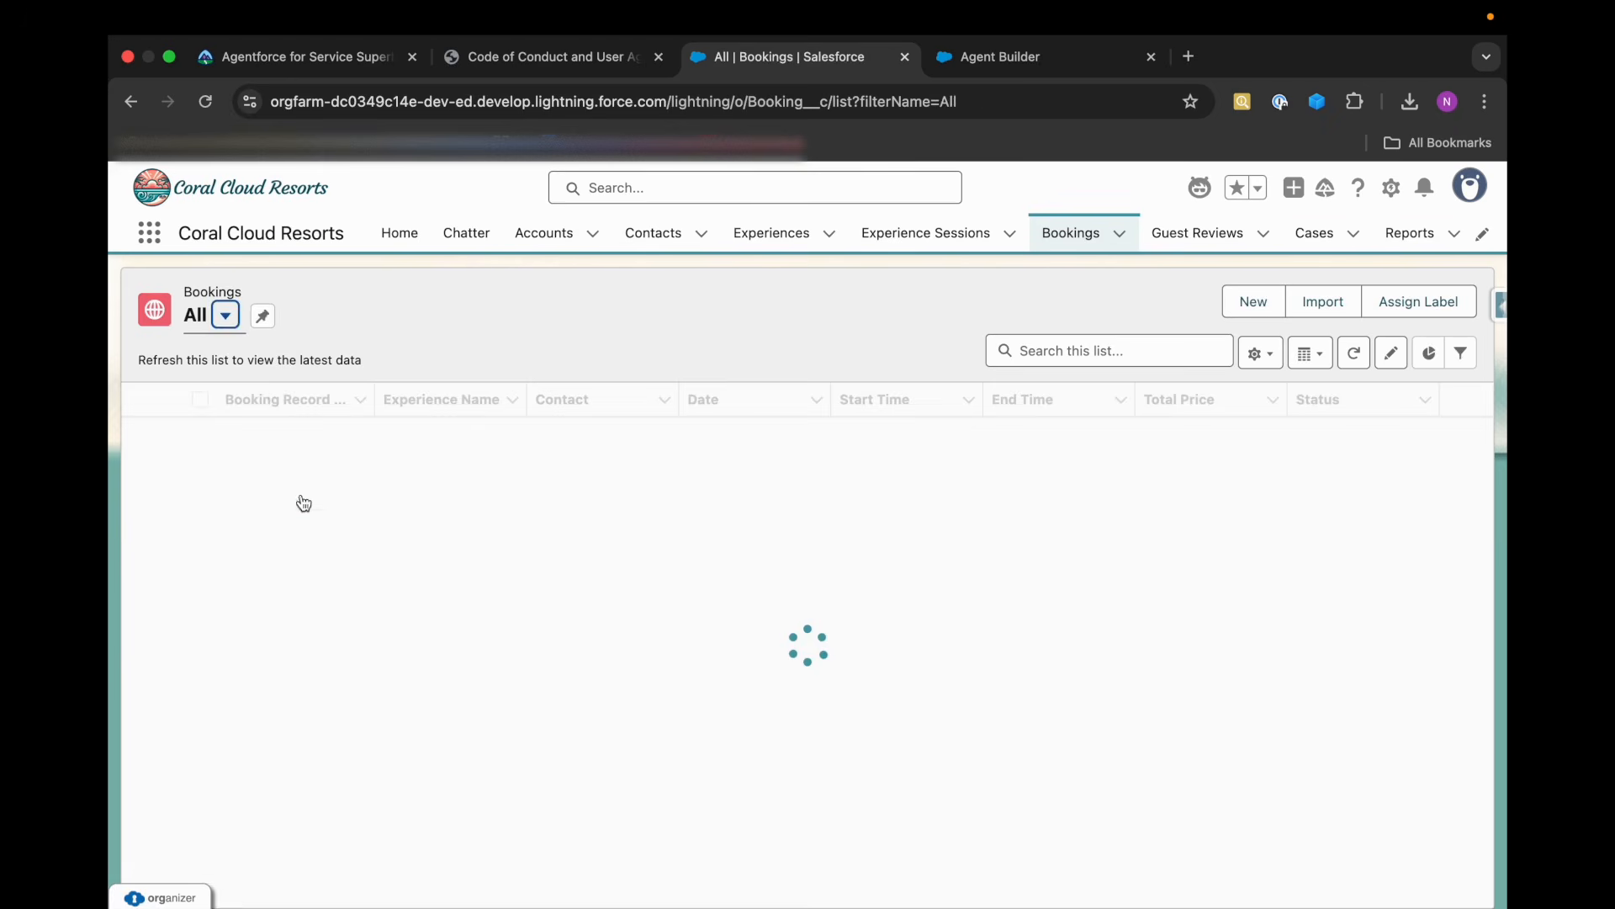
{"action": "left_click_drag", "start_coordinate": [309, 433], "coordinate": [223, 434]}
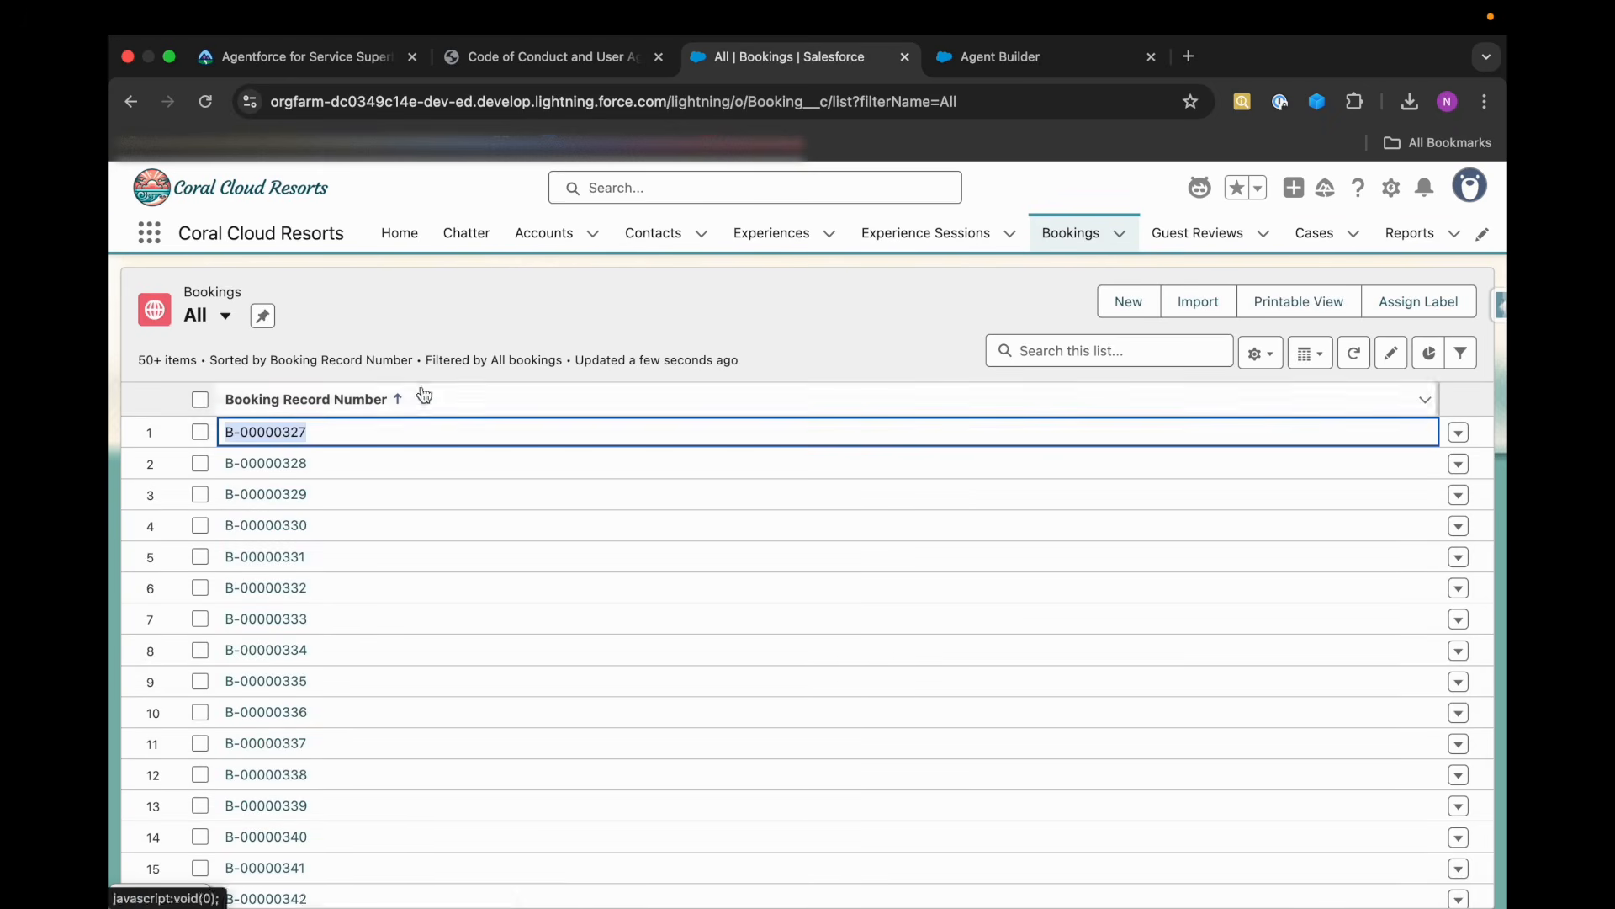
Send the agent "Please try with this" followed by the copied booking record number, and examine its reasoning and response.
{"action": "left_click", "coordinate": [1007, 68]}
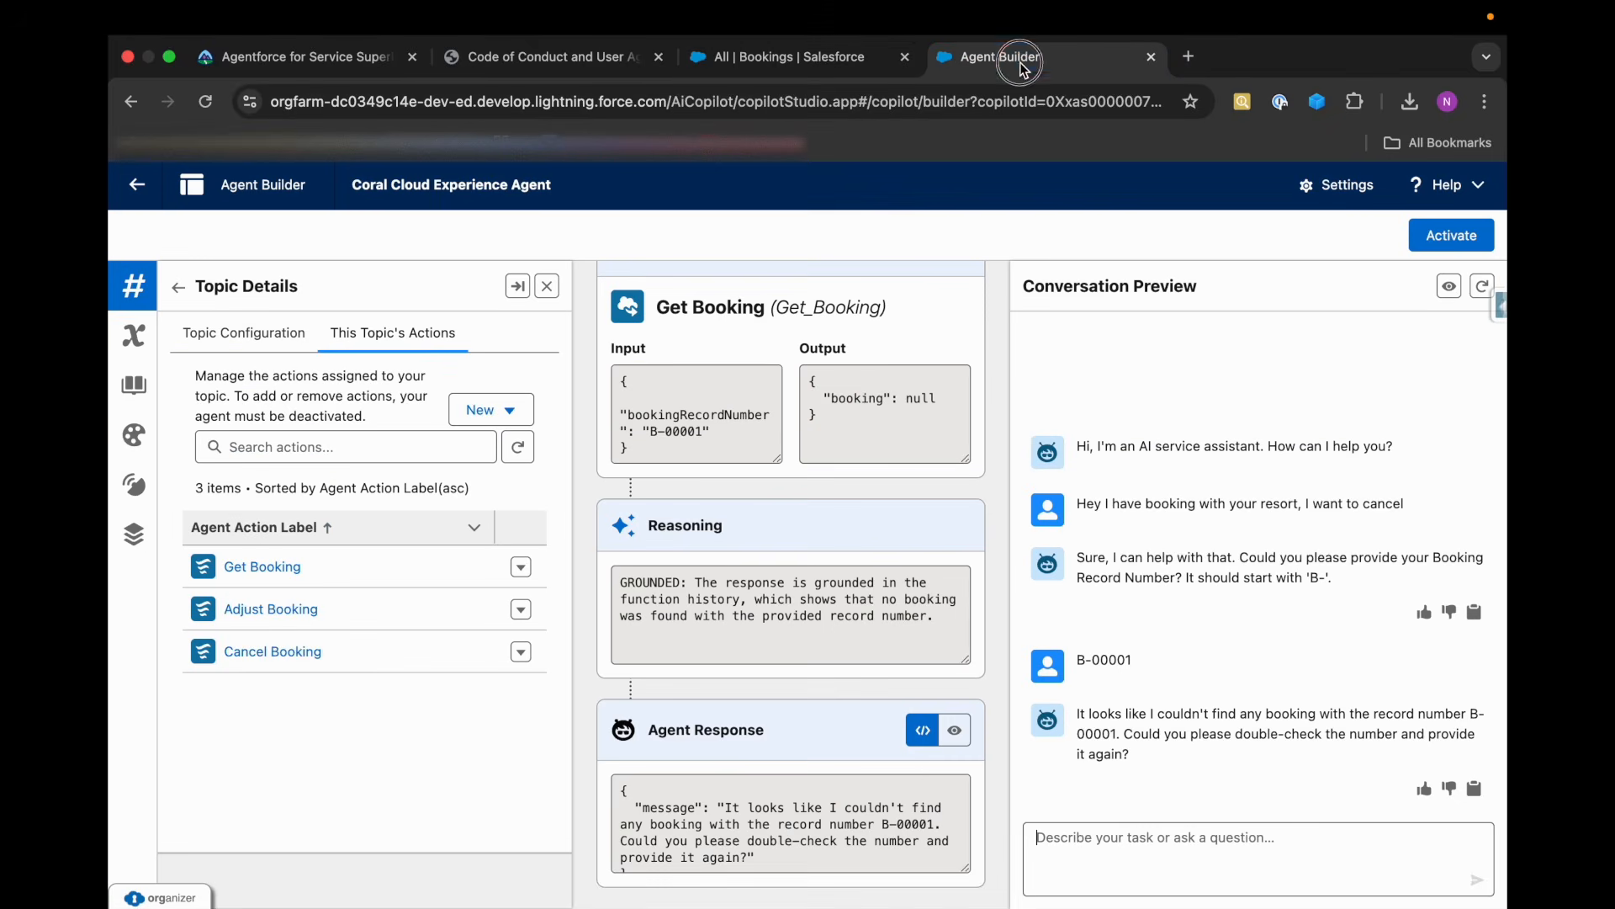
{"action": "left_click", "coordinate": [1086, 845]}
{"action": "type", "text": "Please try with this 'B-00000327'"}
{"action": "key", "text": "Return"}
{"action": "scroll", "coordinate": [908, 808], "scroll_direction": "down", "scroll_amount": 1}
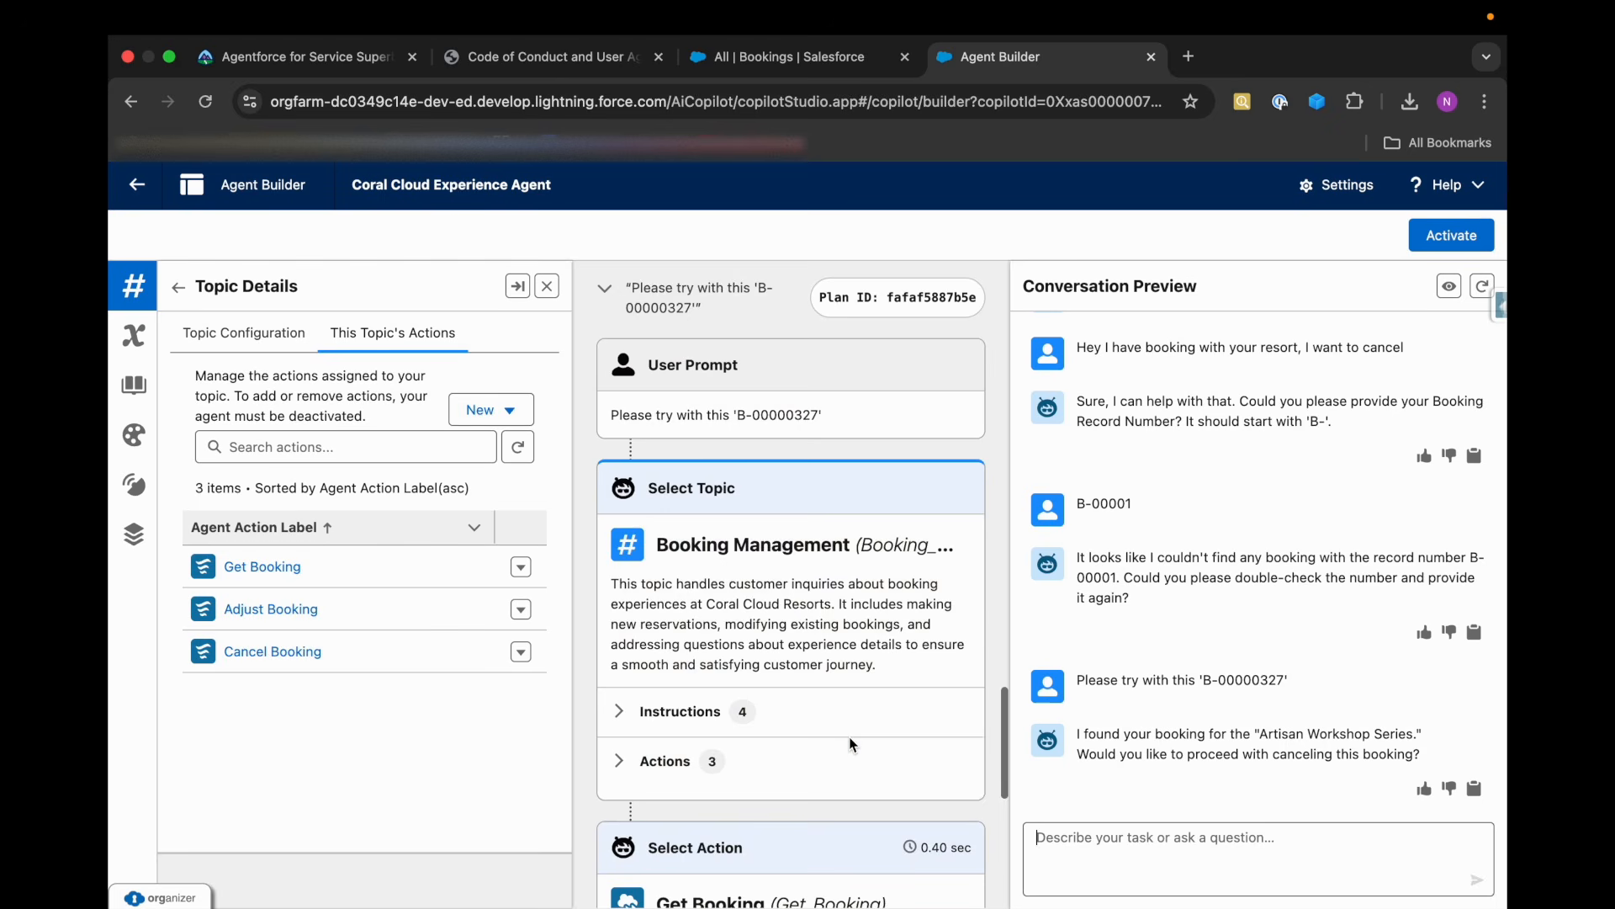
{"action": "scroll", "coordinate": [852, 745], "scroll_direction": "down", "scroll_amount": 10}
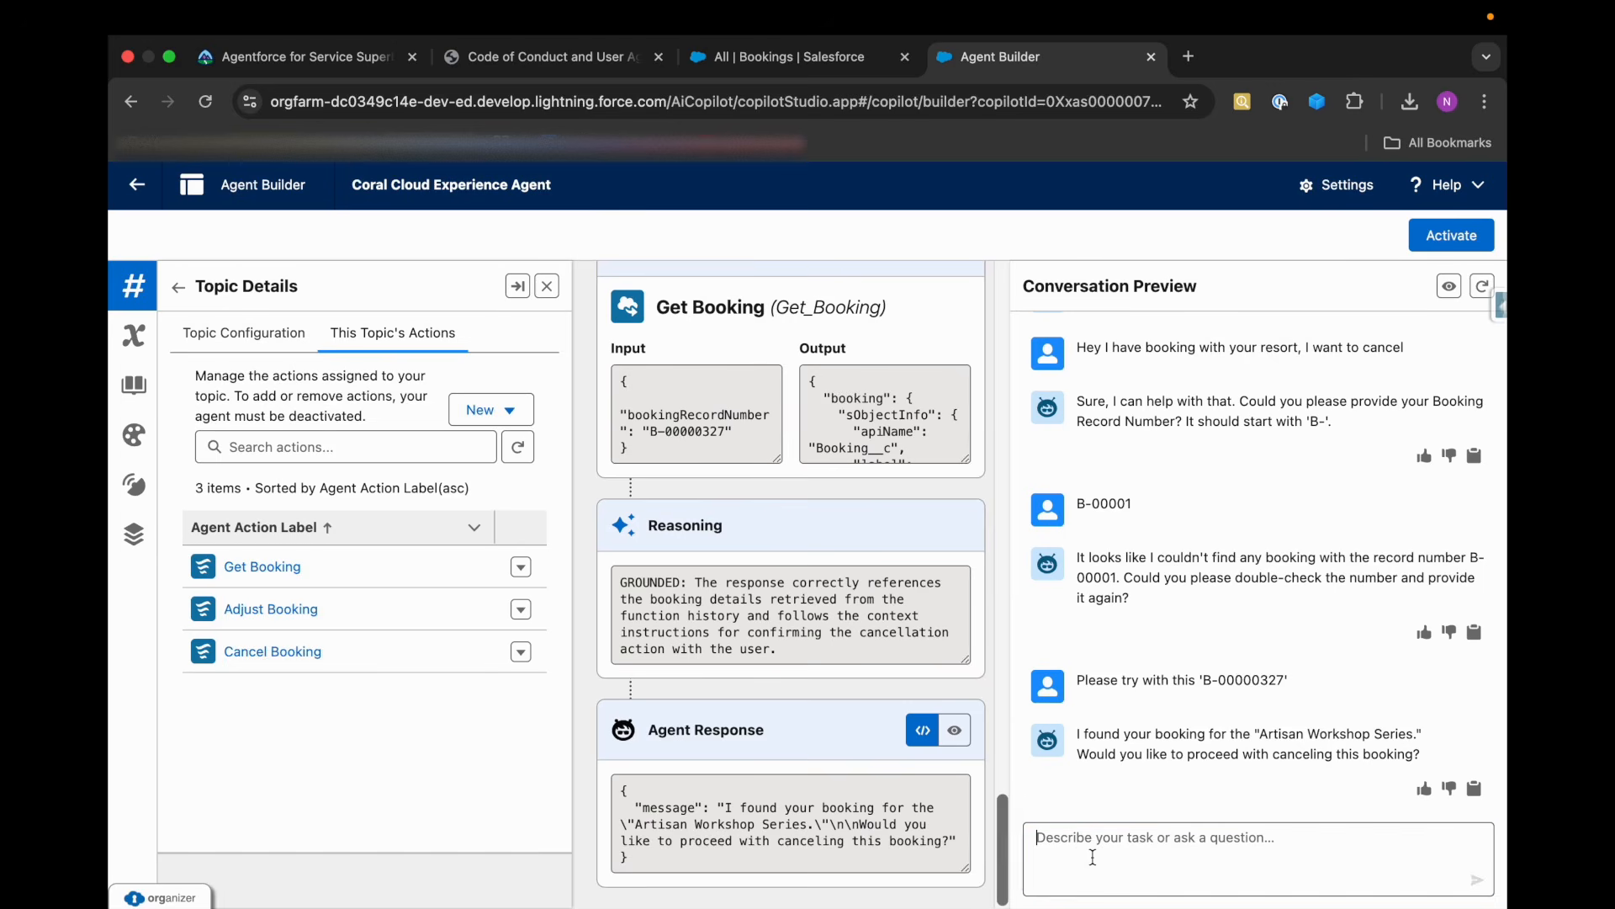
Read the agent's cancellation question and confirm the booking cancellation by replying "Yes".
{"action": "left_click_drag", "start_coordinate": [1077, 754], "coordinate": [1496, 755]}
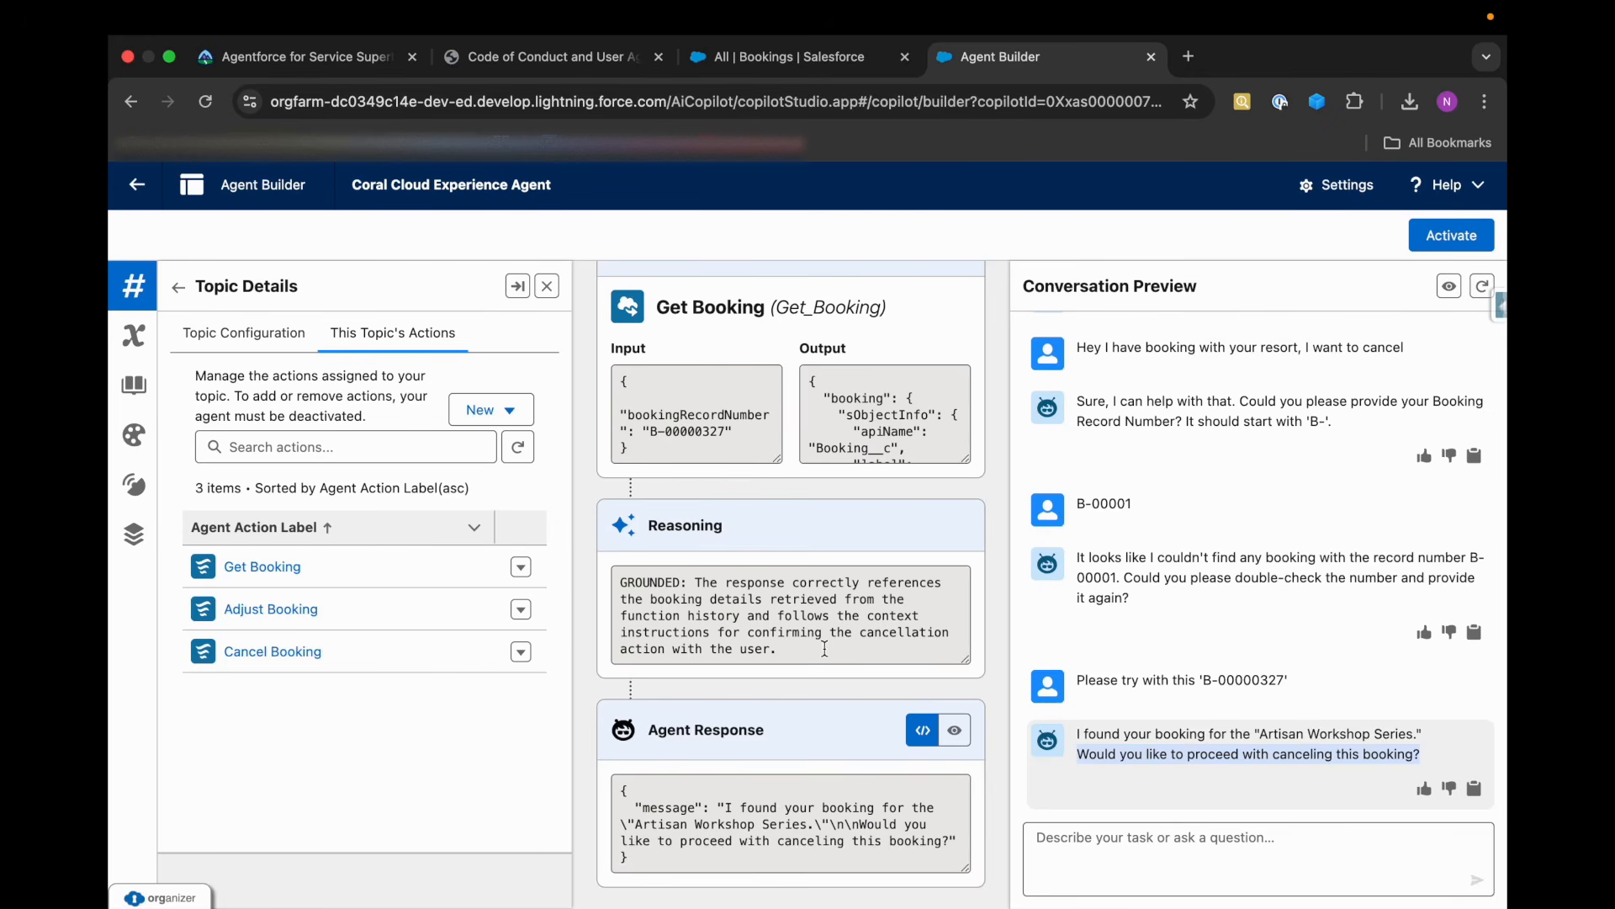
{"action": "left_click", "coordinate": [1112, 839]}
{"action": "type", "text": "Yes"}
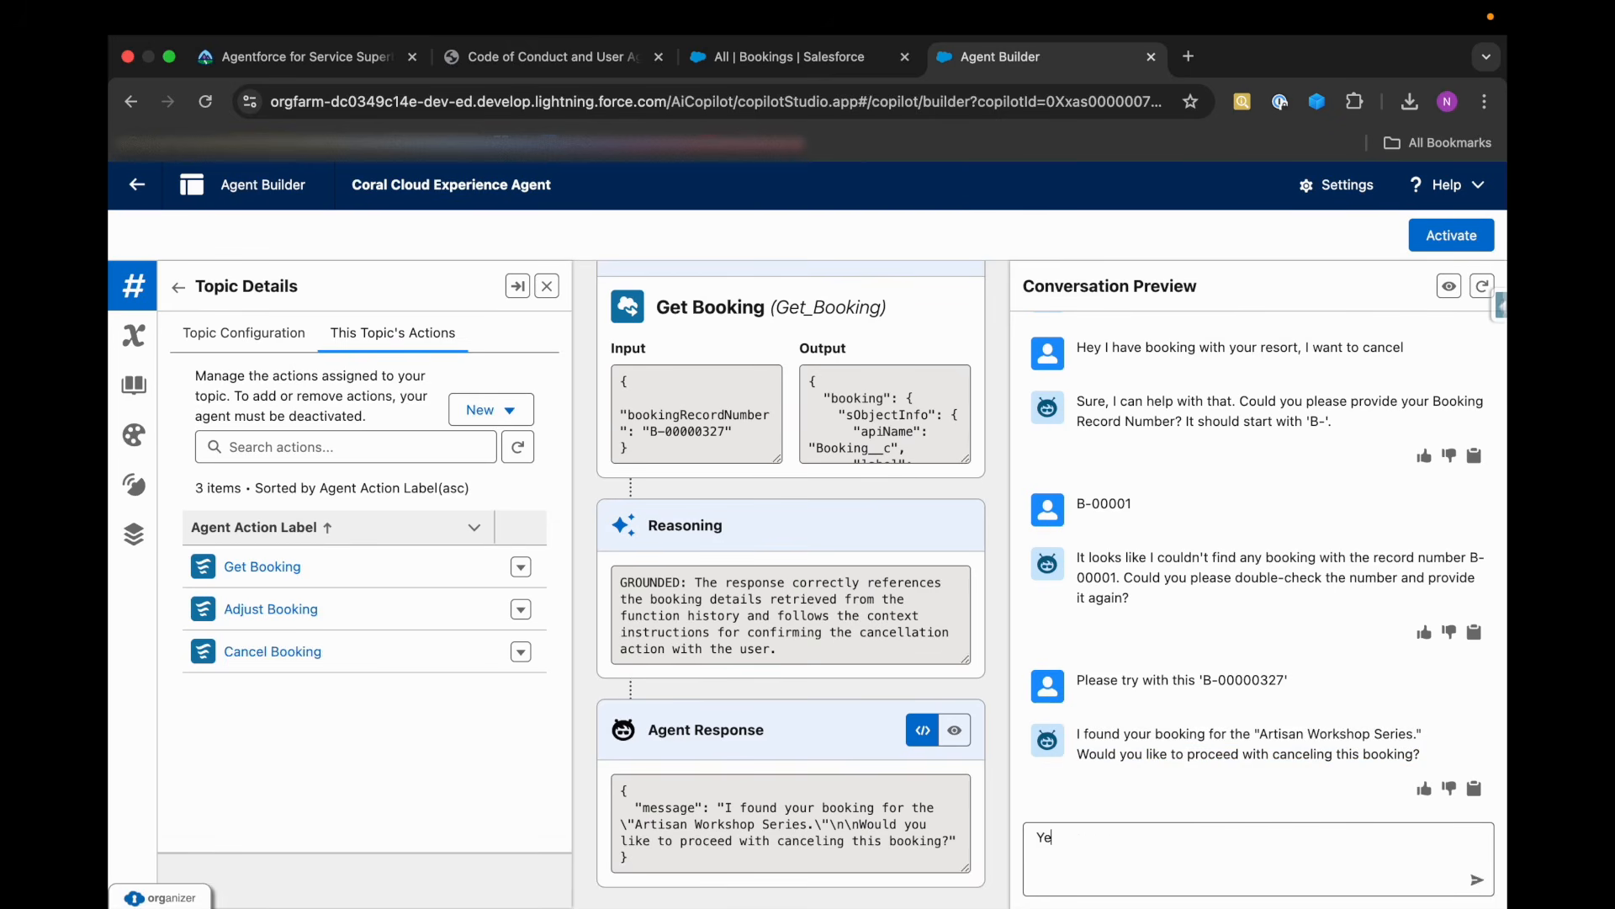
{"action": "key", "text": "Return"}
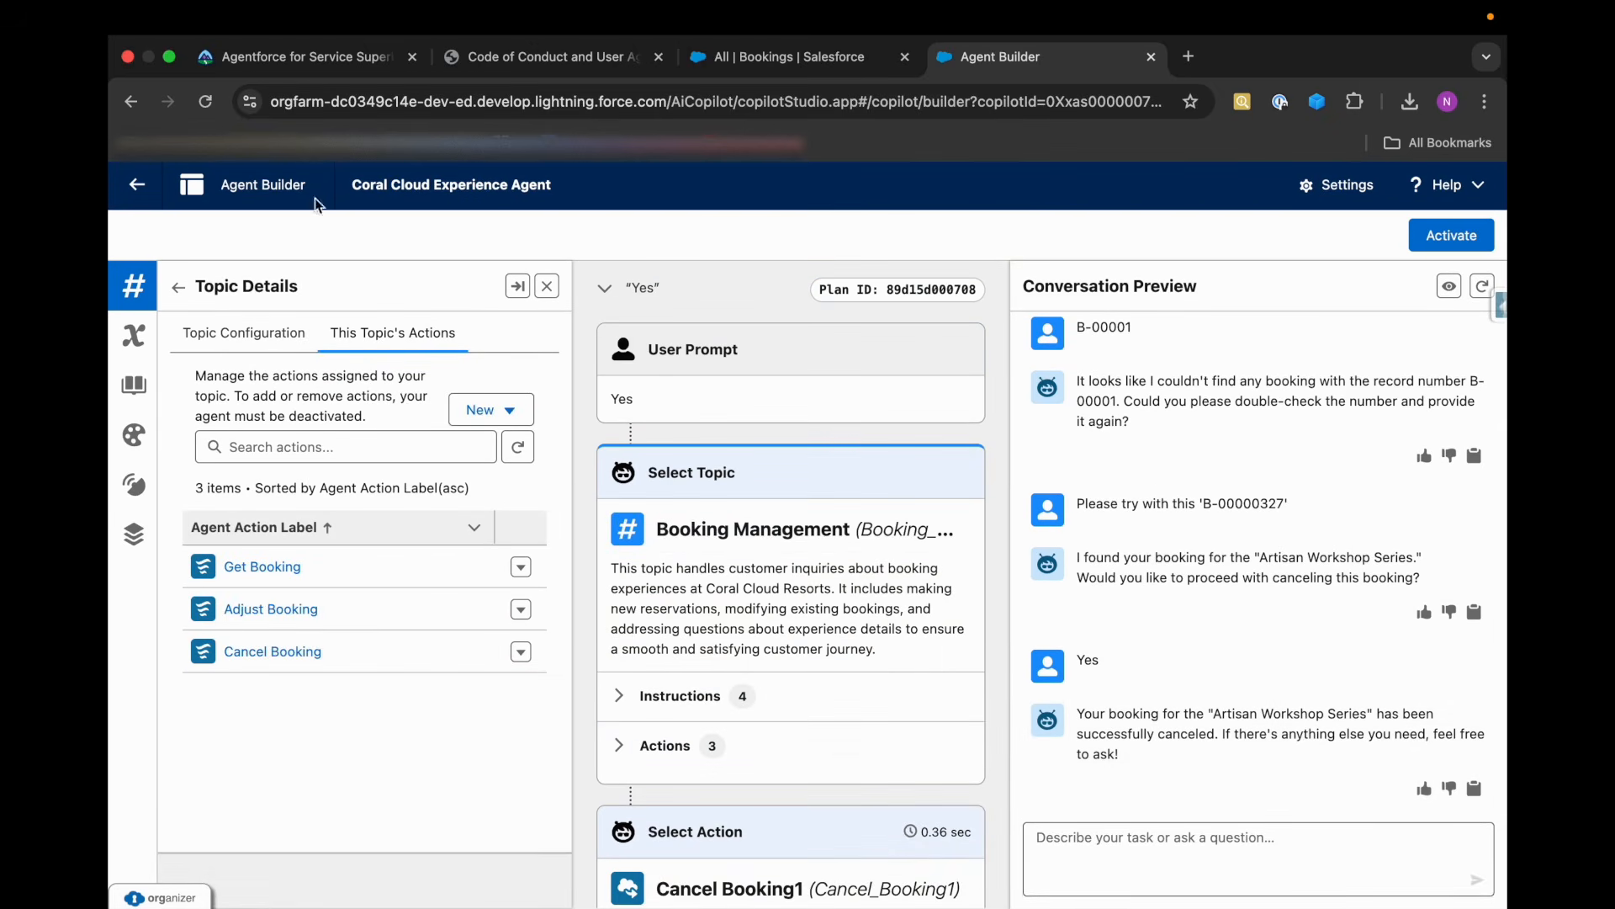
Run Trailhead's challenge check for Create the Booking Management Topic.
{"action": "left_click", "coordinate": [286, 58]}
{"action": "scroll", "coordinate": [887, 730], "scroll_direction": "down", "scroll_amount": 15}
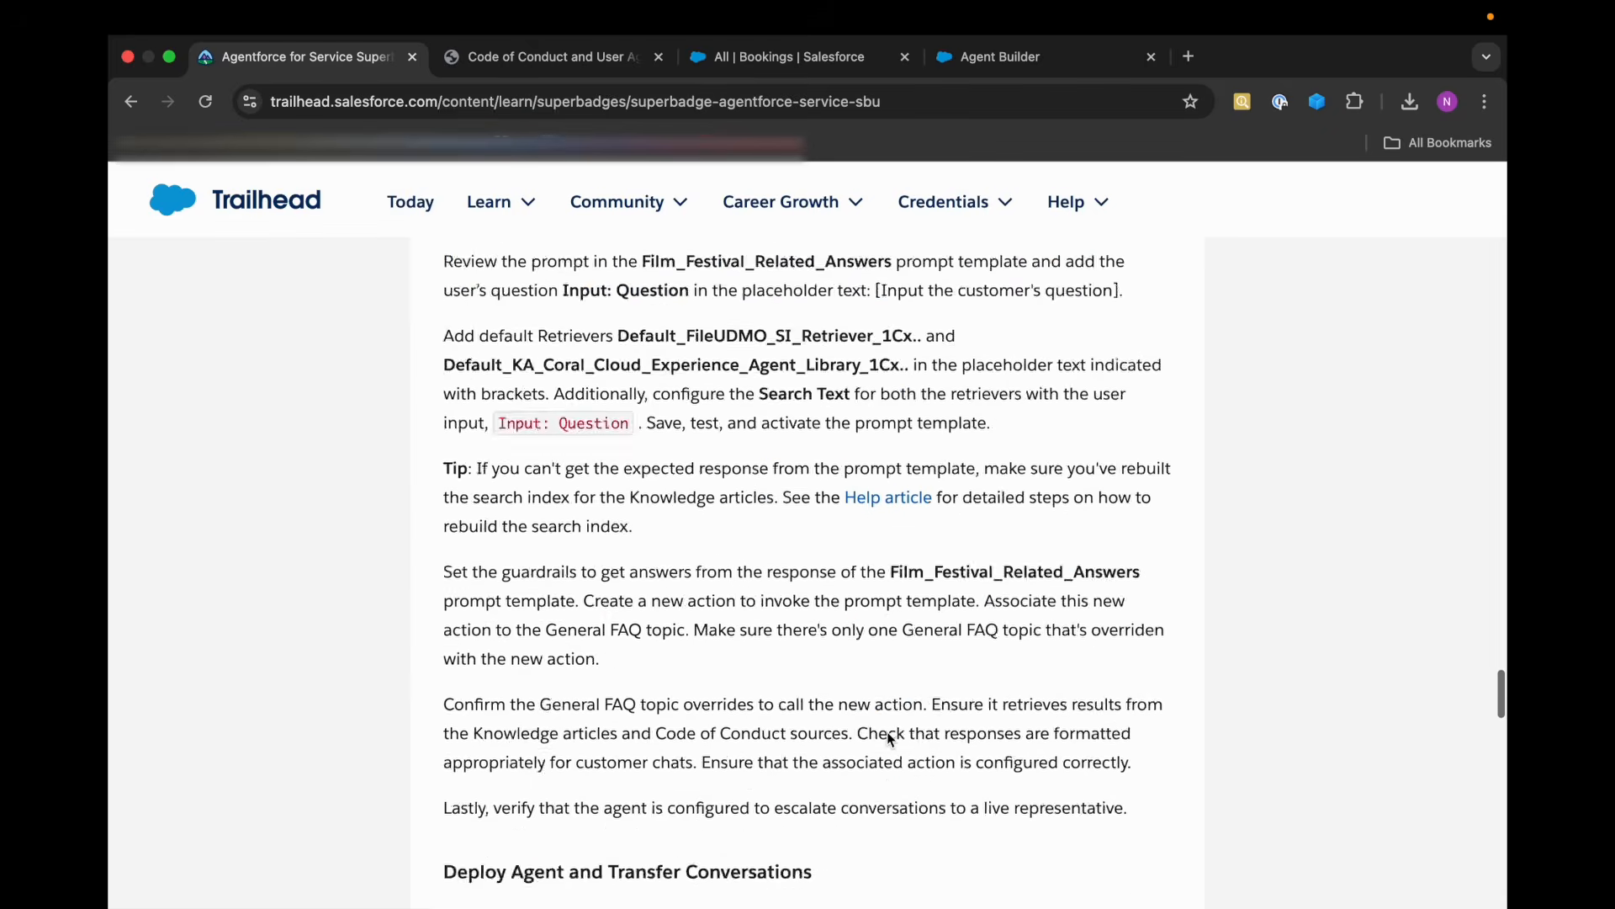
{"action": "scroll", "coordinate": [886, 731], "scroll_direction": "down", "scroll_amount": 3}
{"action": "left_click", "coordinate": [1085, 483]}
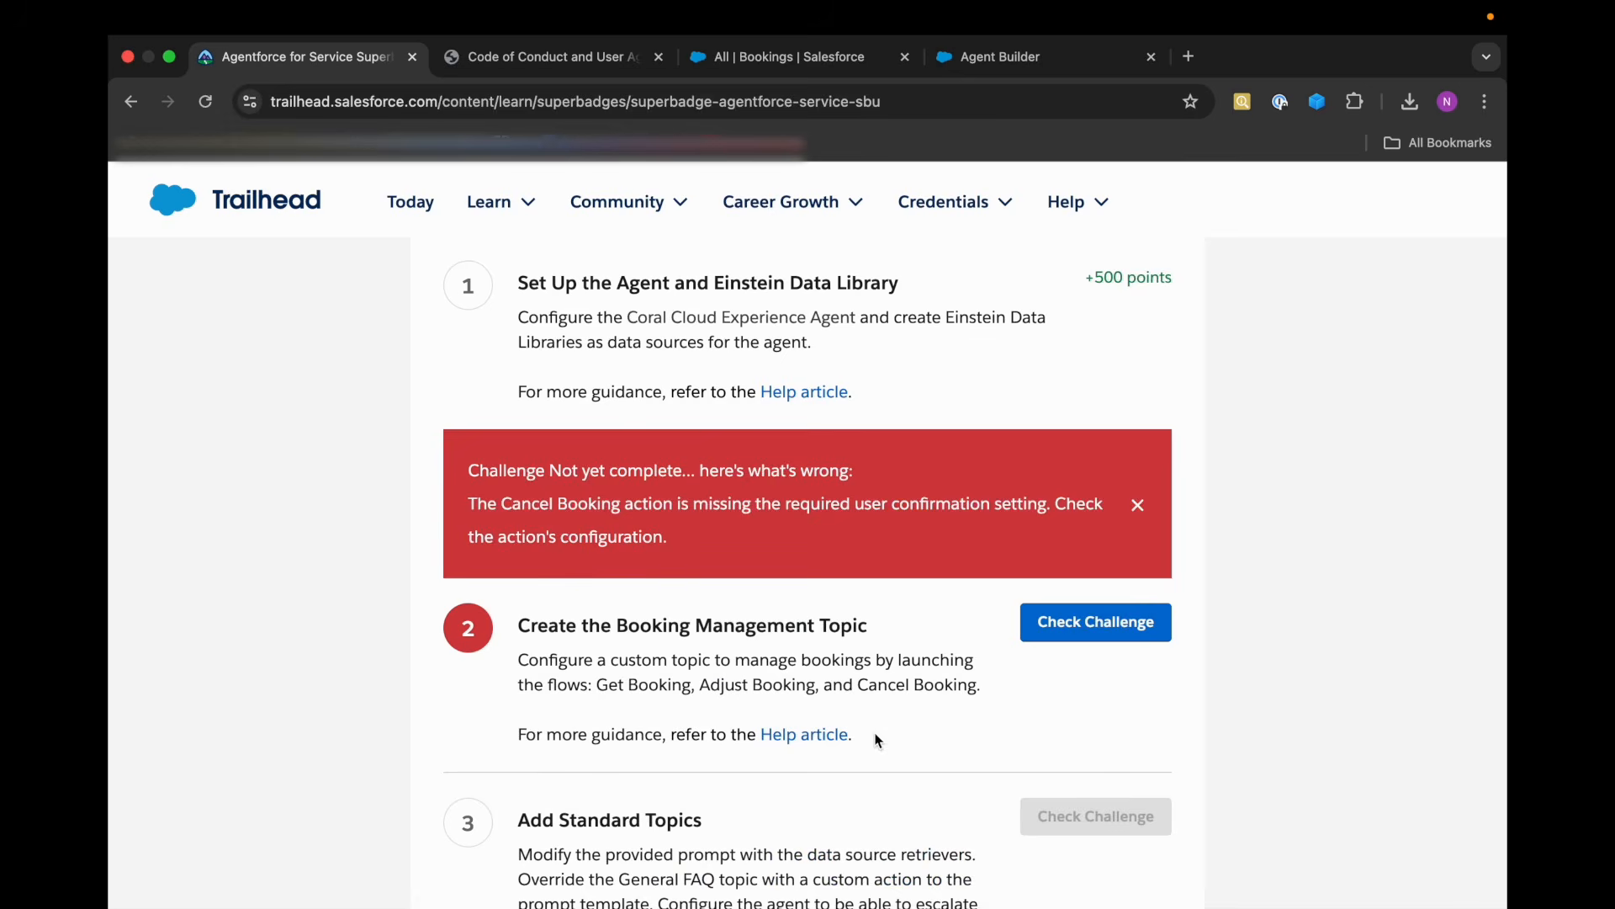
Read the challenge feedback and the description of the Booking Management Topic challenge, and return to the topic's actions in Agent Builder.
{"action": "left_click_drag", "start_coordinate": [981, 686], "coordinate": [644, 680]}
{"action": "left_click", "coordinate": [643, 680]}
{"action": "left_click_drag", "start_coordinate": [691, 546], "coordinate": [472, 502]}
{"action": "left_click", "coordinate": [559, 533]}
{"action": "left_click", "coordinate": [980, 71]}
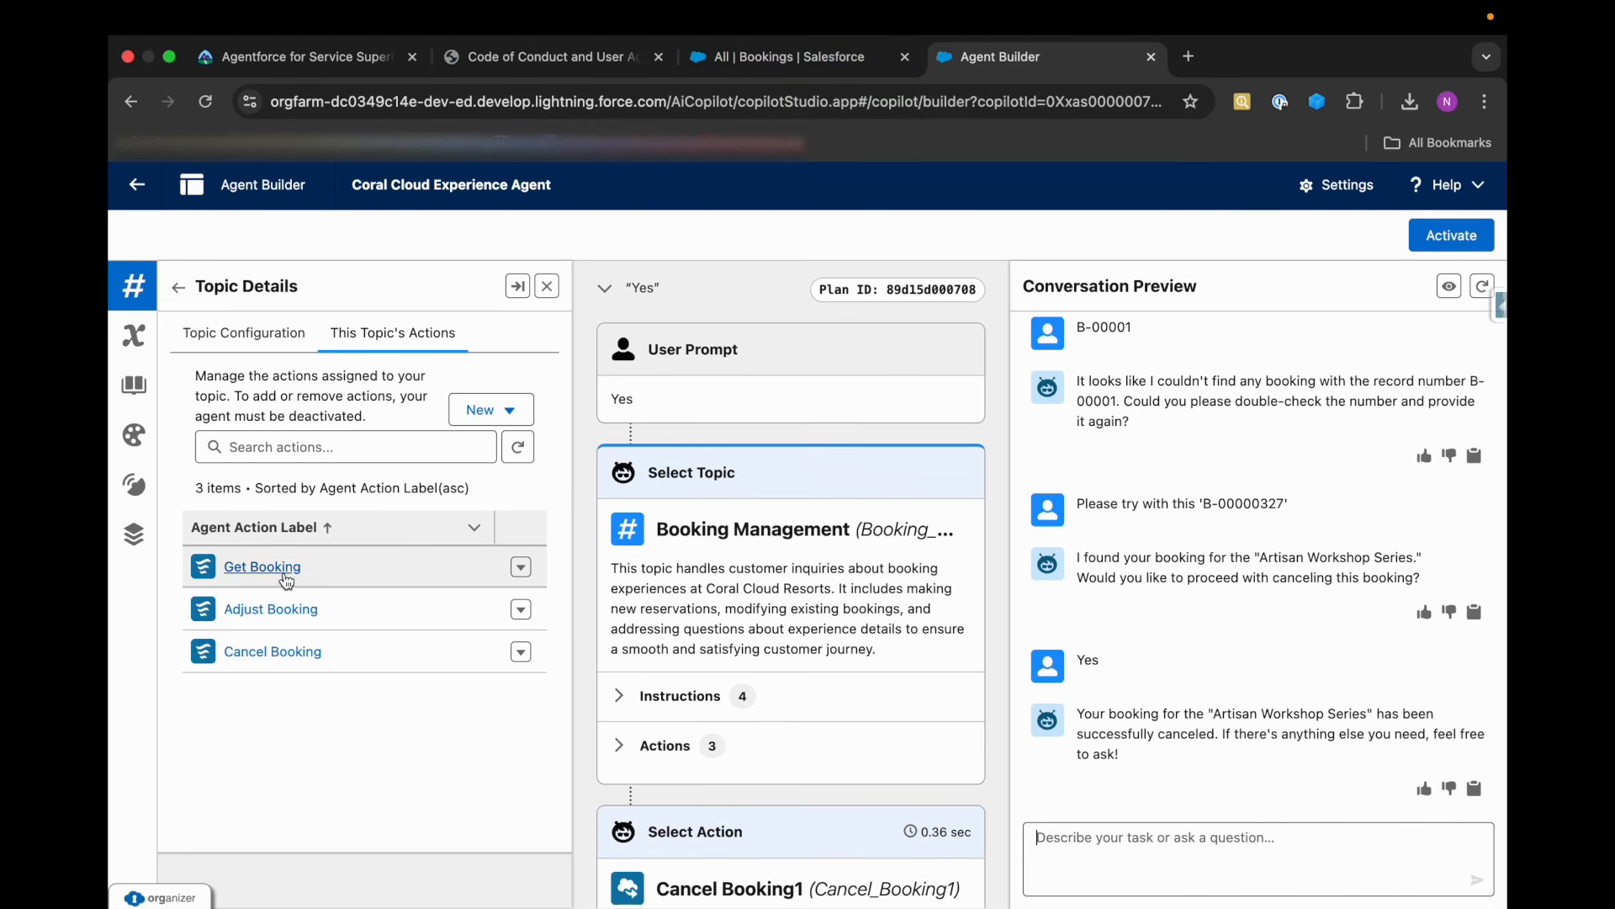
Examine the topic's action options, its configuration, and the agent's Knowledge and Context sections for a user confirmation setting.
{"action": "left_click", "coordinate": [521, 567]}
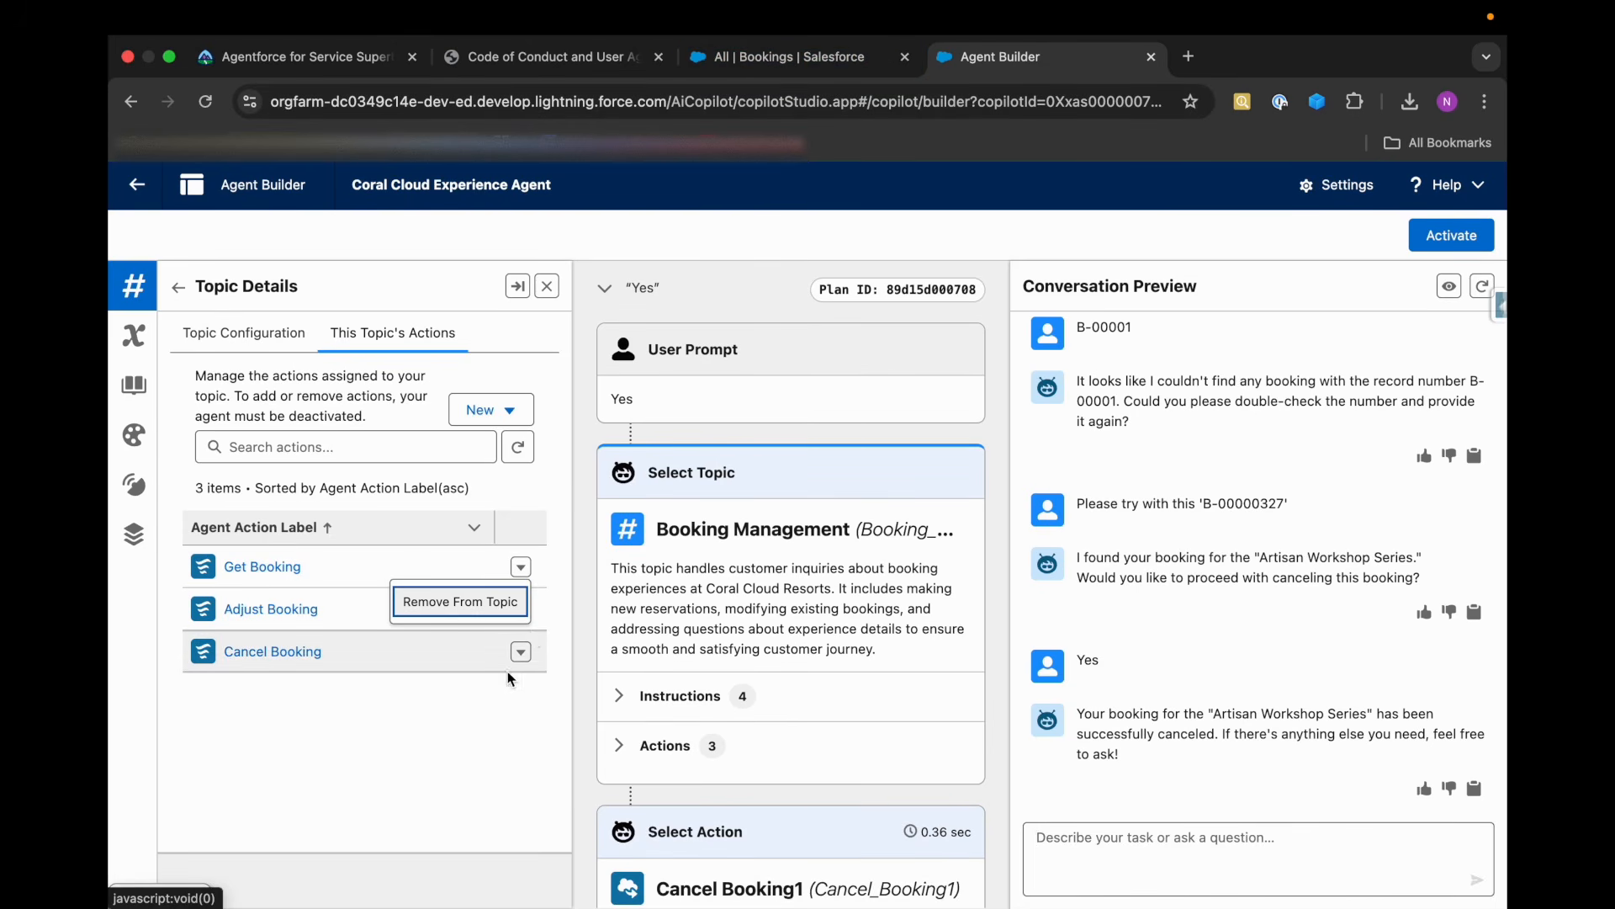
{"action": "left_click", "coordinate": [521, 610]}
{"action": "left_click", "coordinate": [521, 652]}
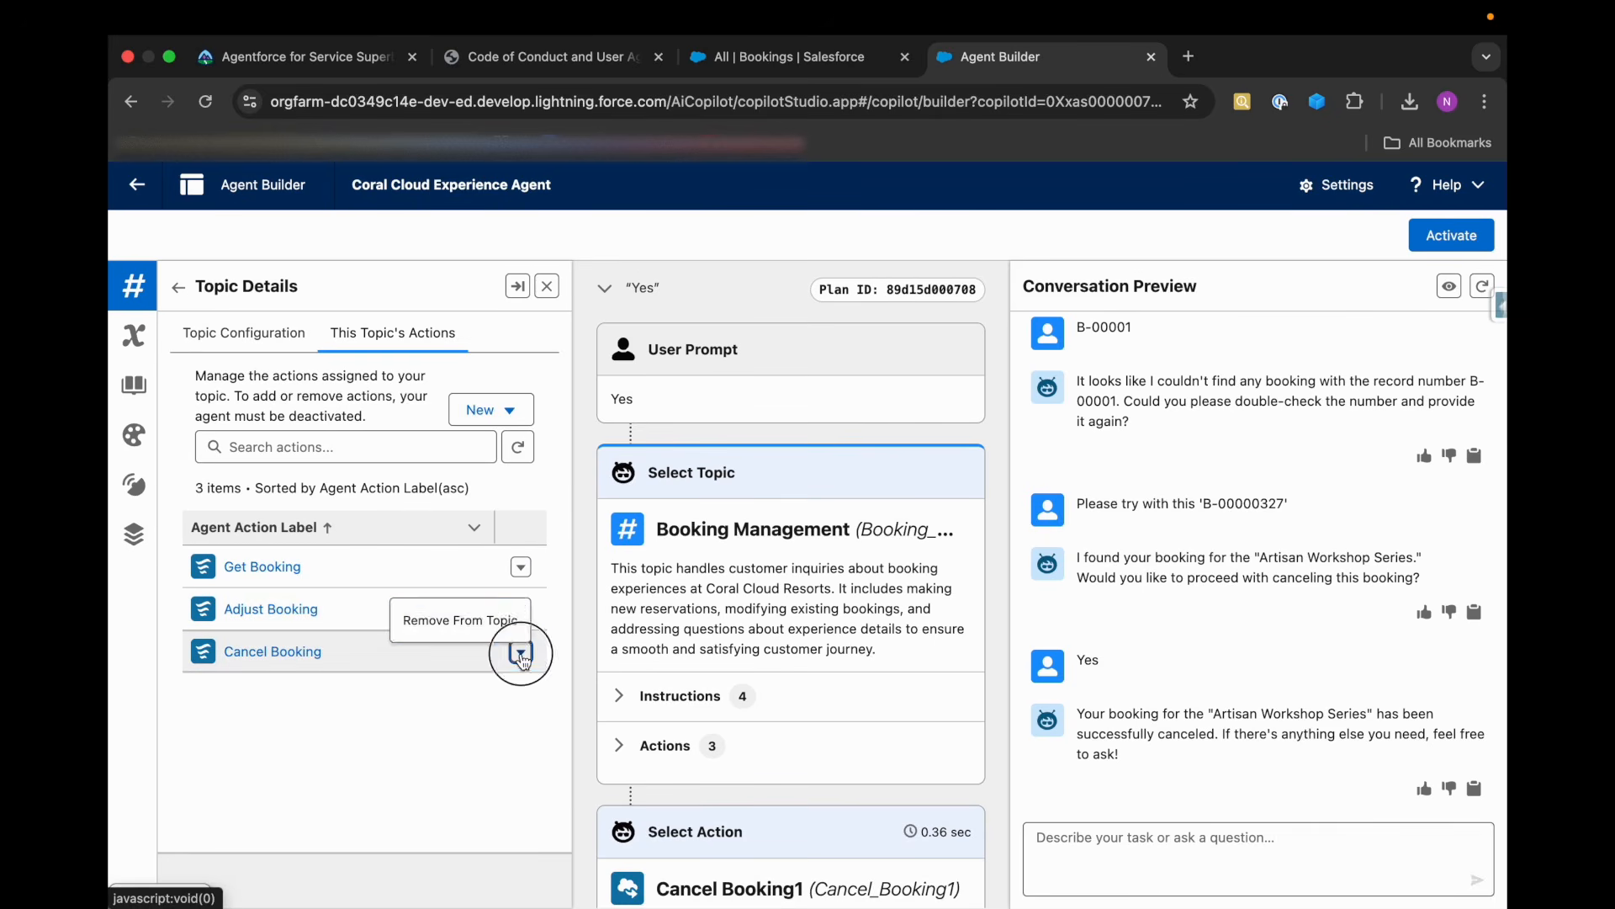
{"action": "left_click", "coordinate": [521, 653]}
{"action": "left_click", "coordinate": [345, 447]}
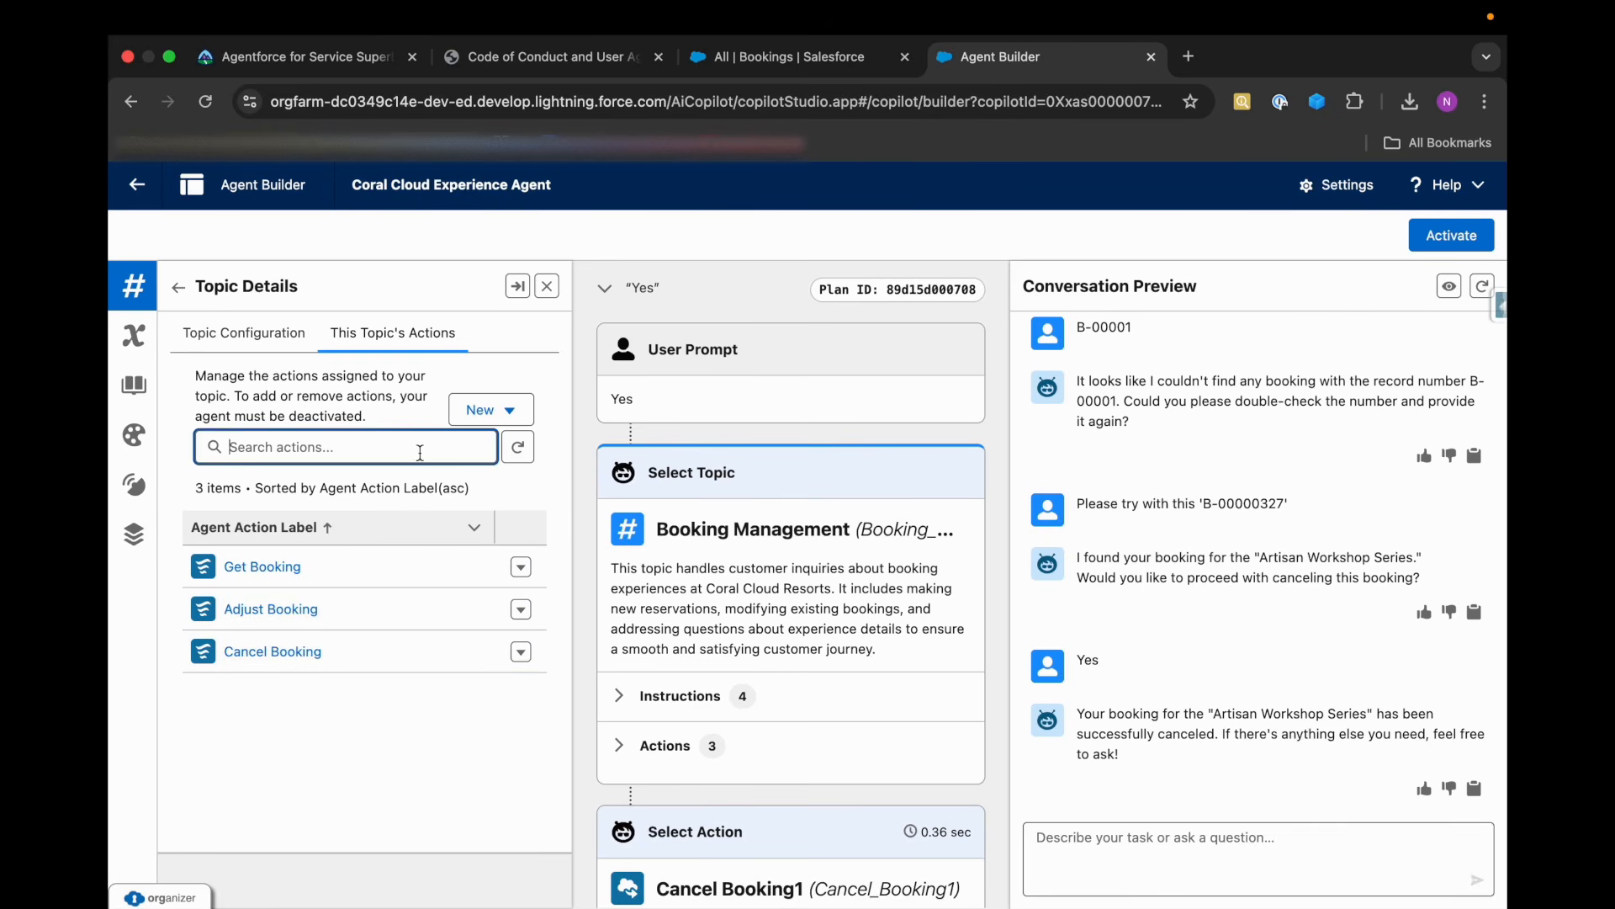
{"action": "left_click", "coordinate": [253, 340]}
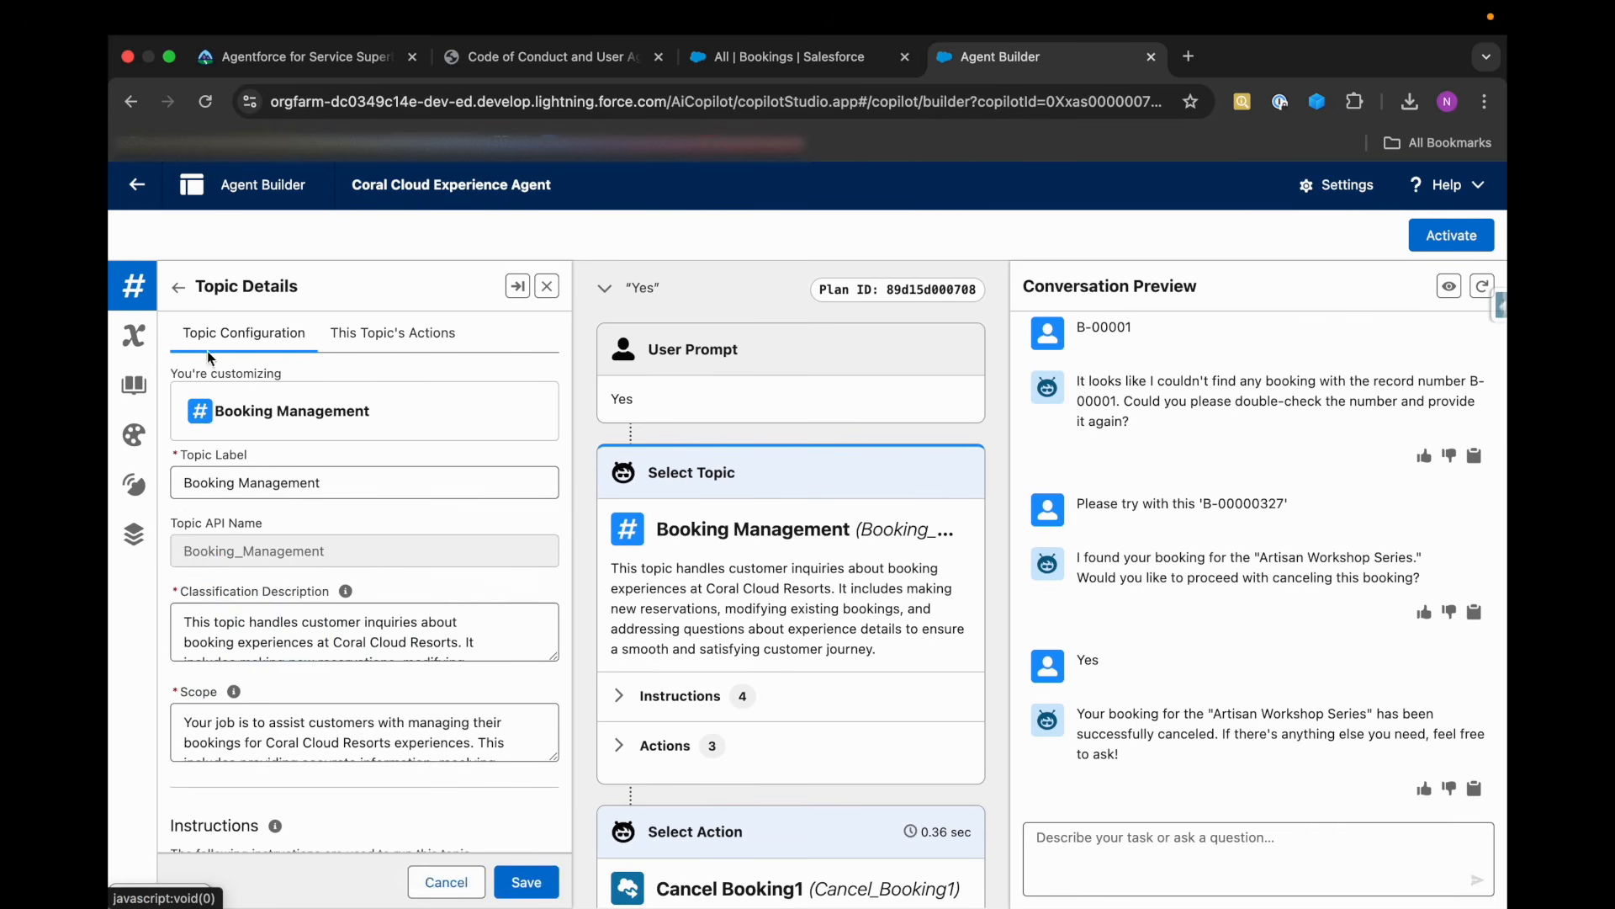
{"action": "left_click", "coordinate": [136, 368]}
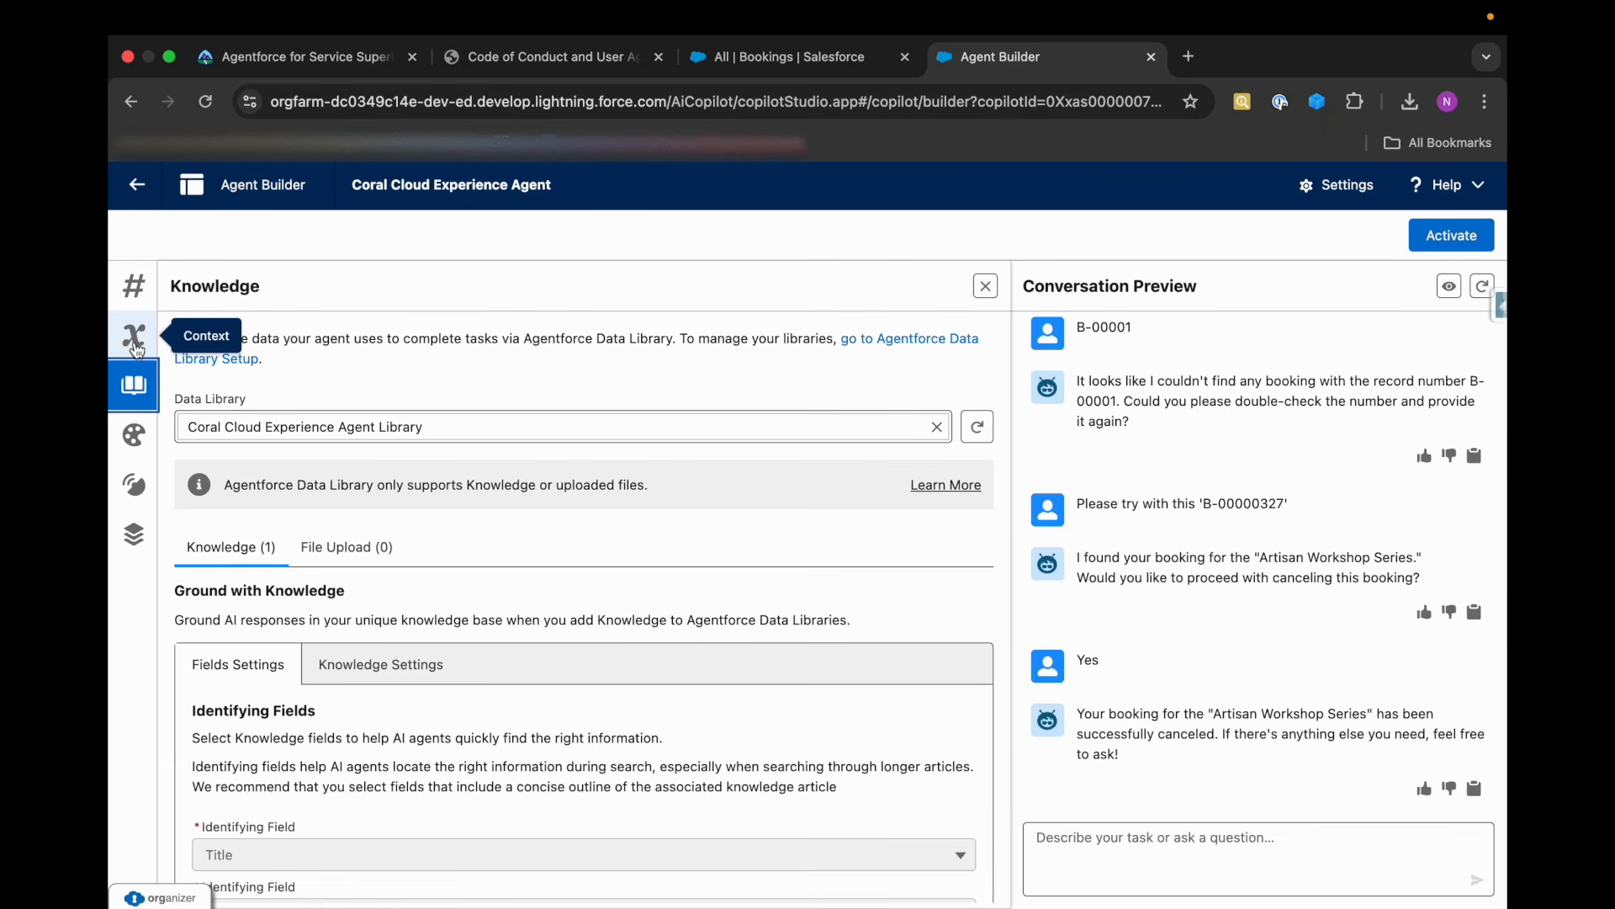
{"action": "left_click", "coordinate": [136, 345]}
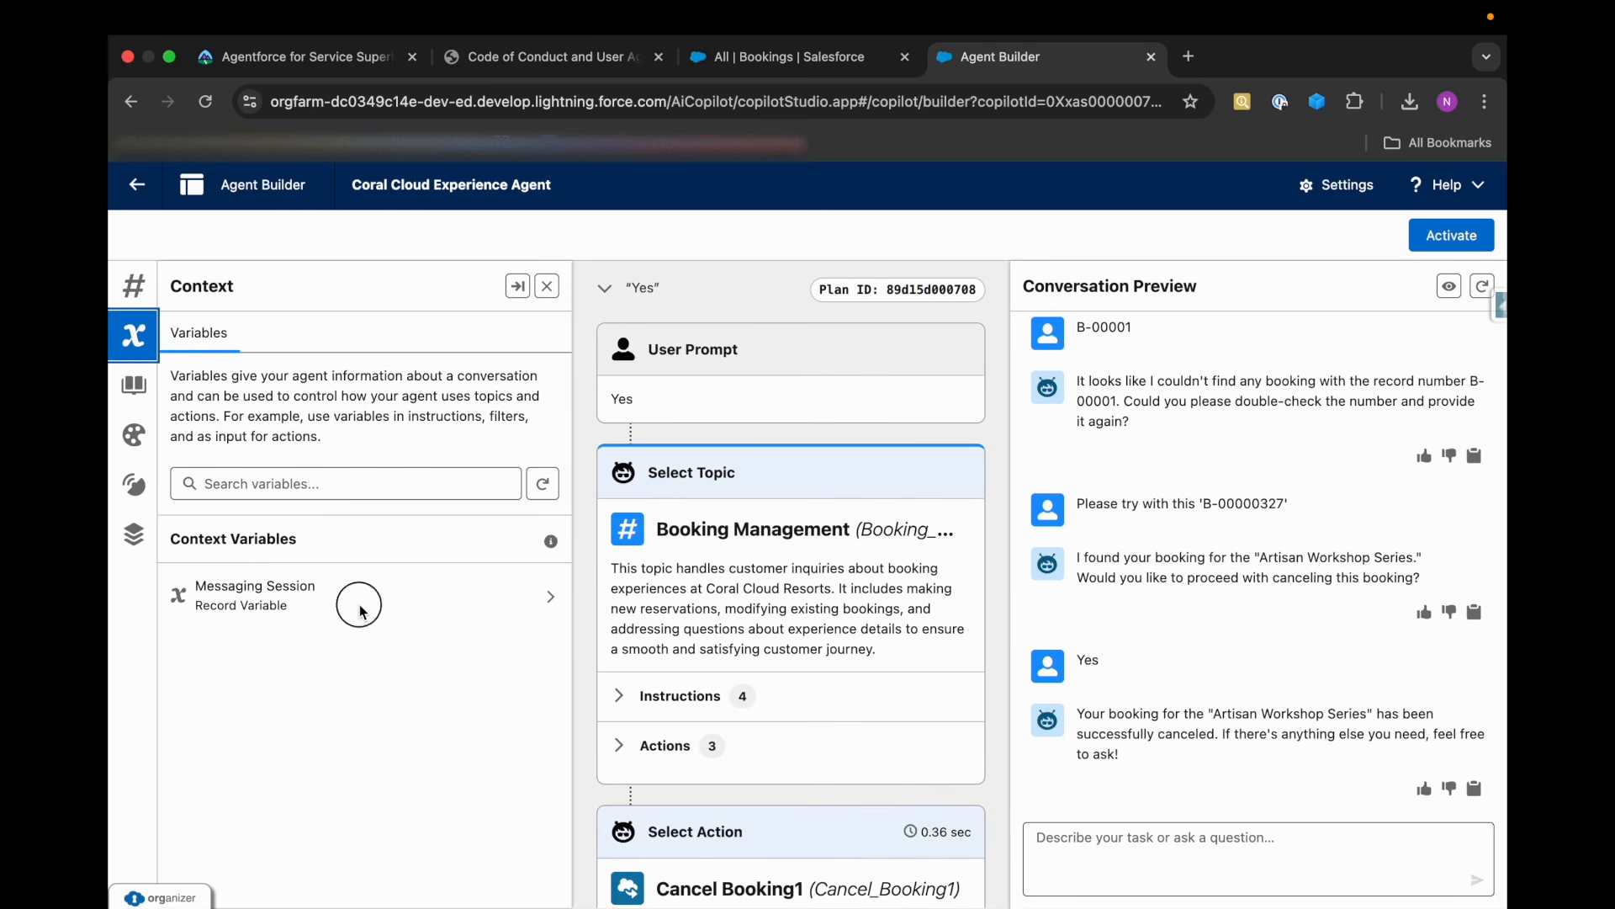
{"action": "left_click", "coordinate": [549, 596]}
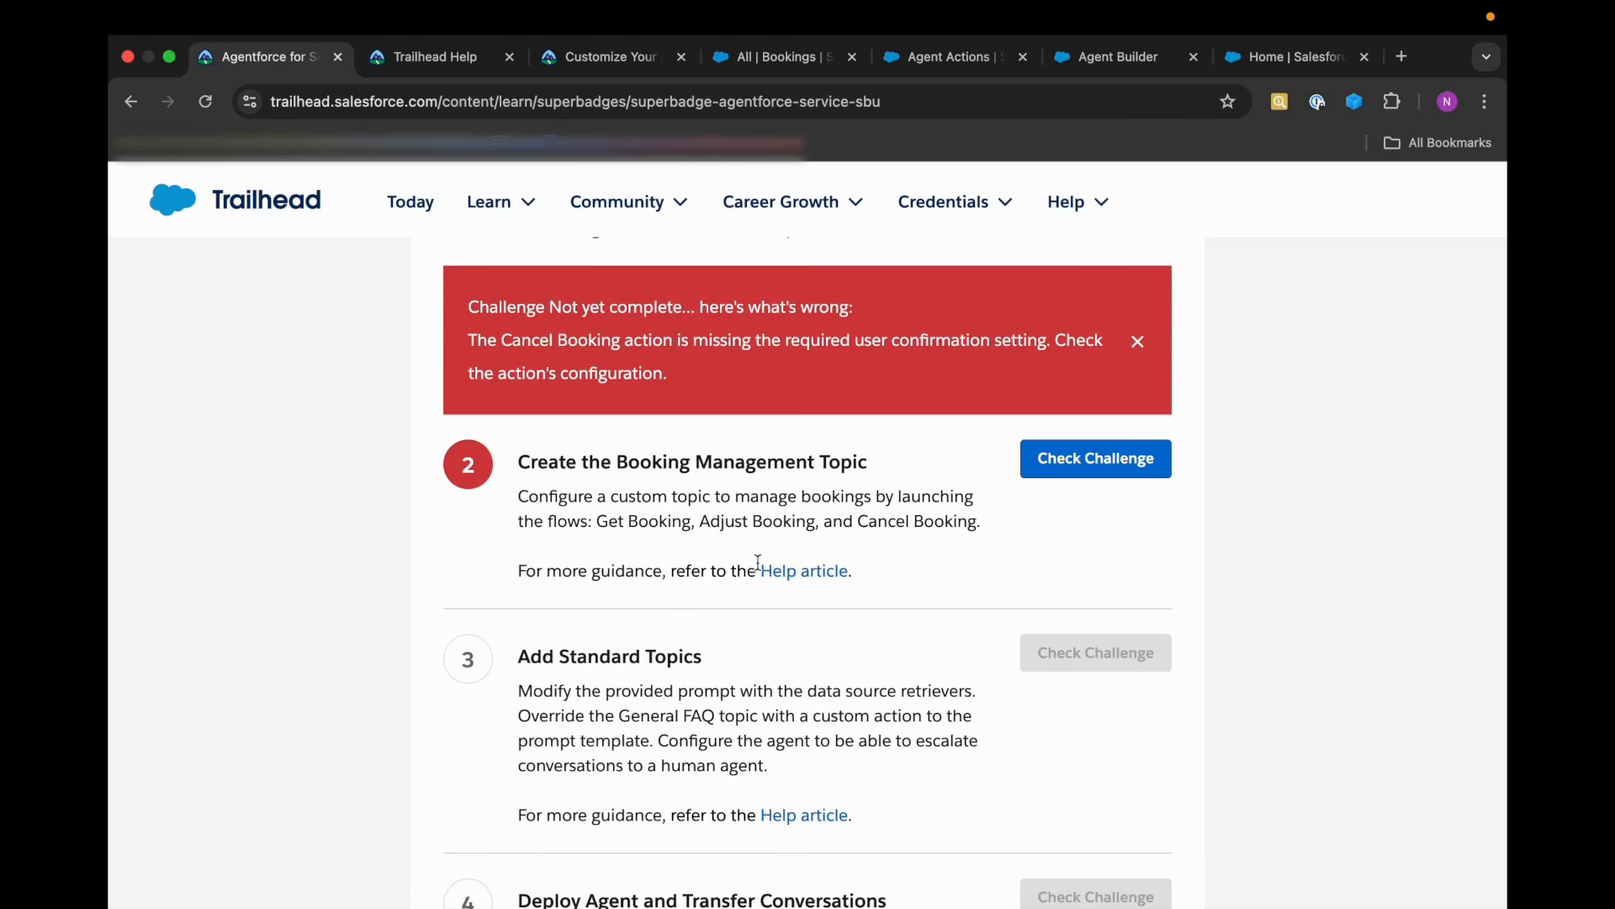
Go from the Booking Management topic's actions to the Cancel Booking agent action's configuration in Salesforce Setup.
{"action": "left_click", "coordinate": [1104, 59]}
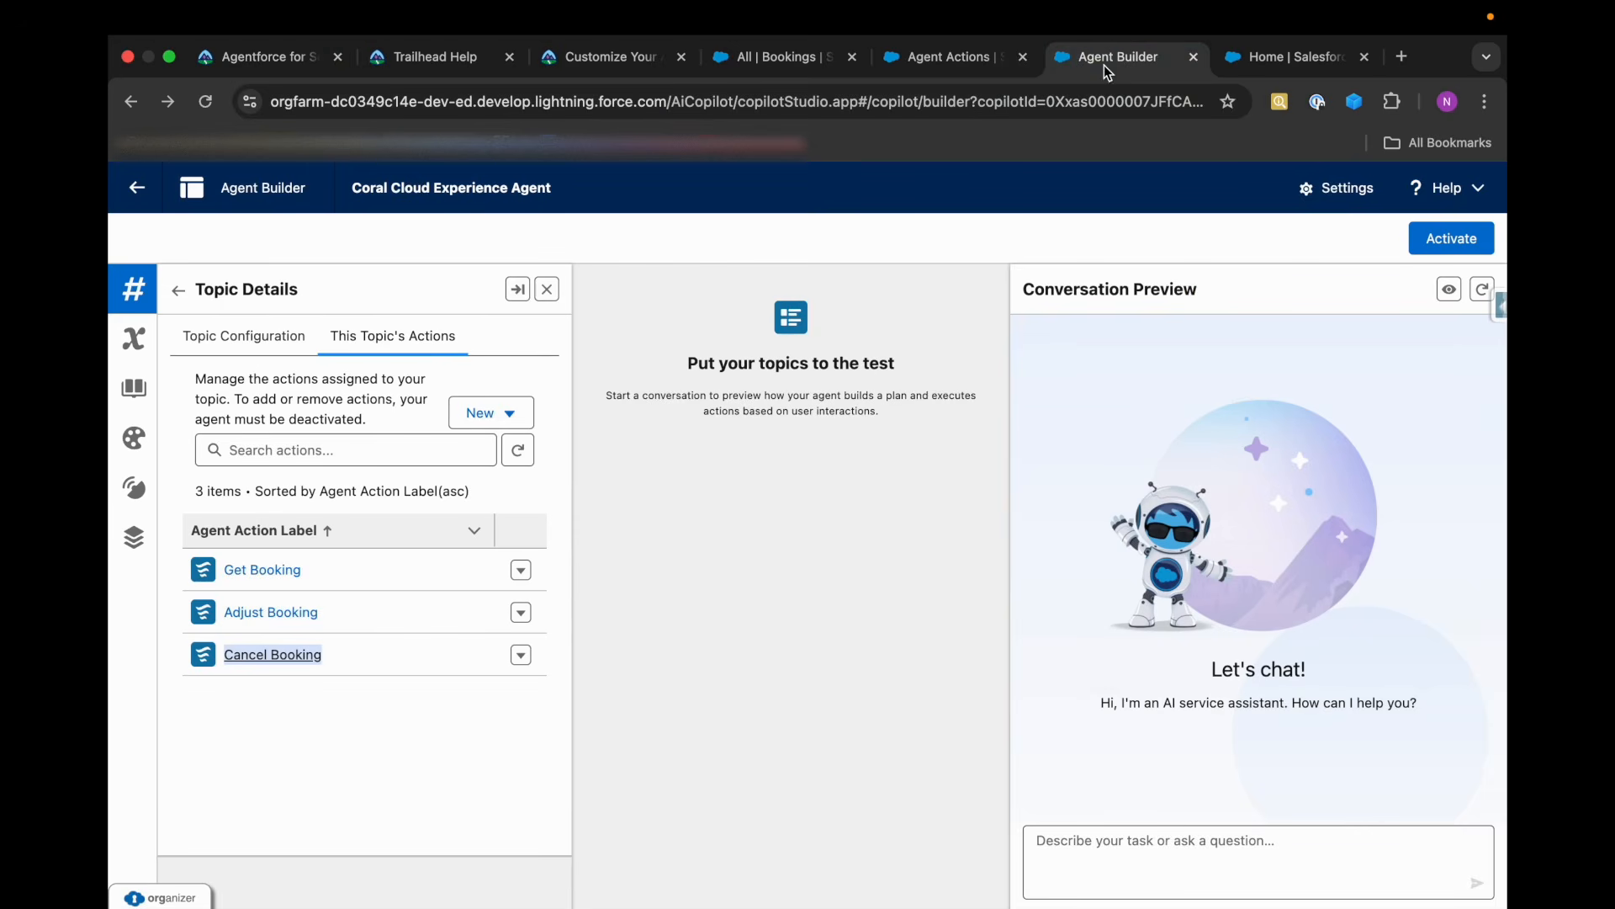
{"action": "left_click", "coordinate": [328, 718]}
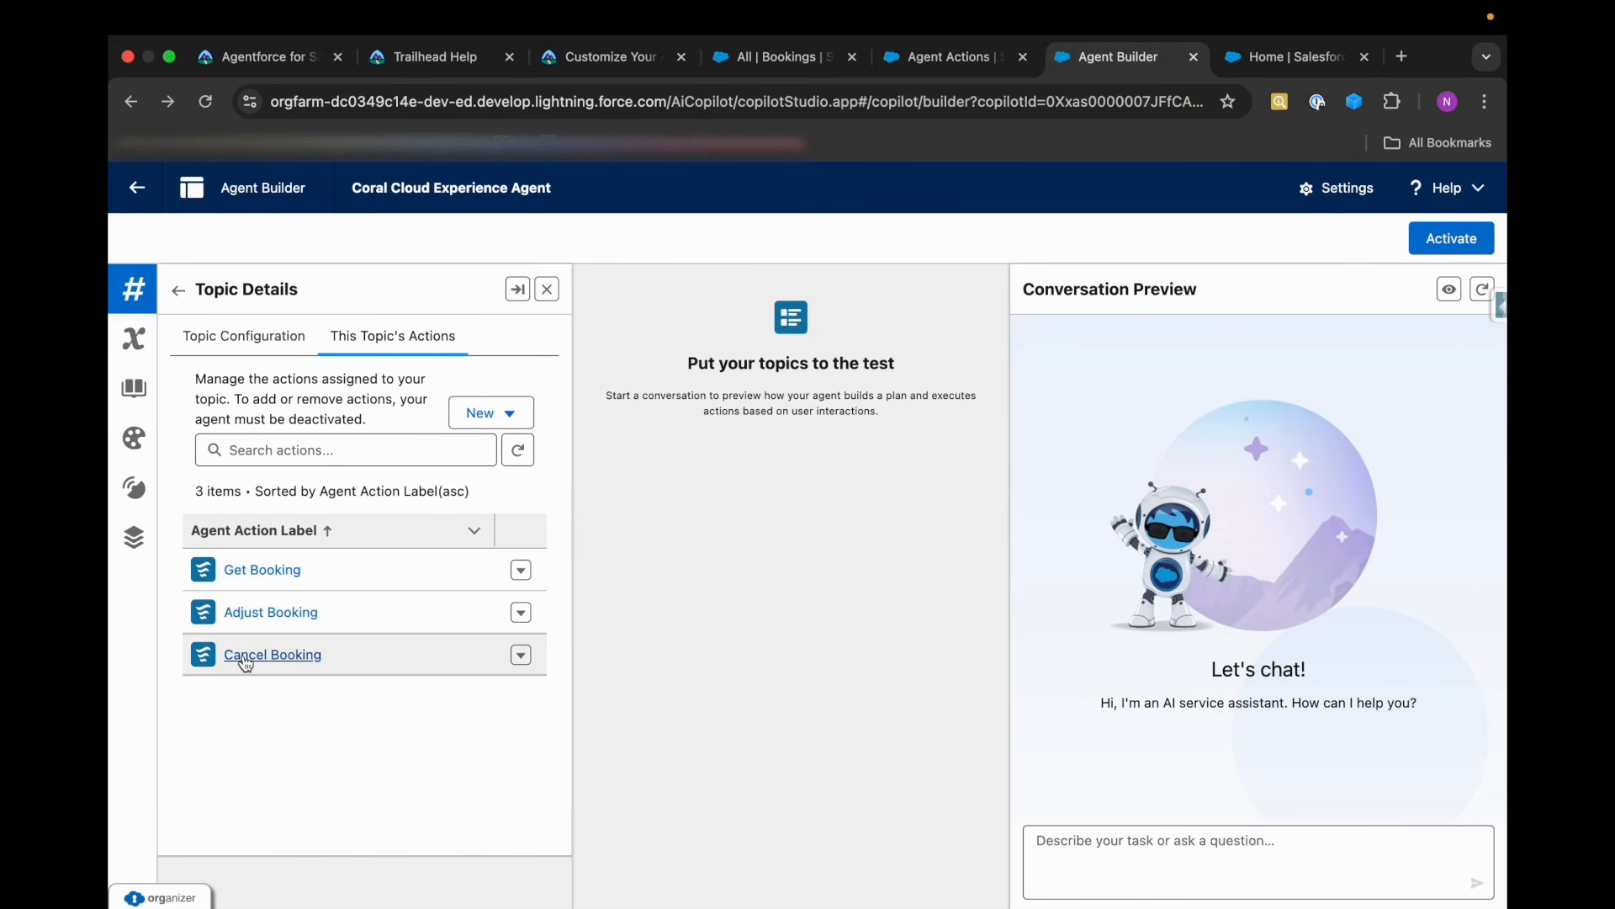
{"action": "right_click", "coordinate": [287, 661]}
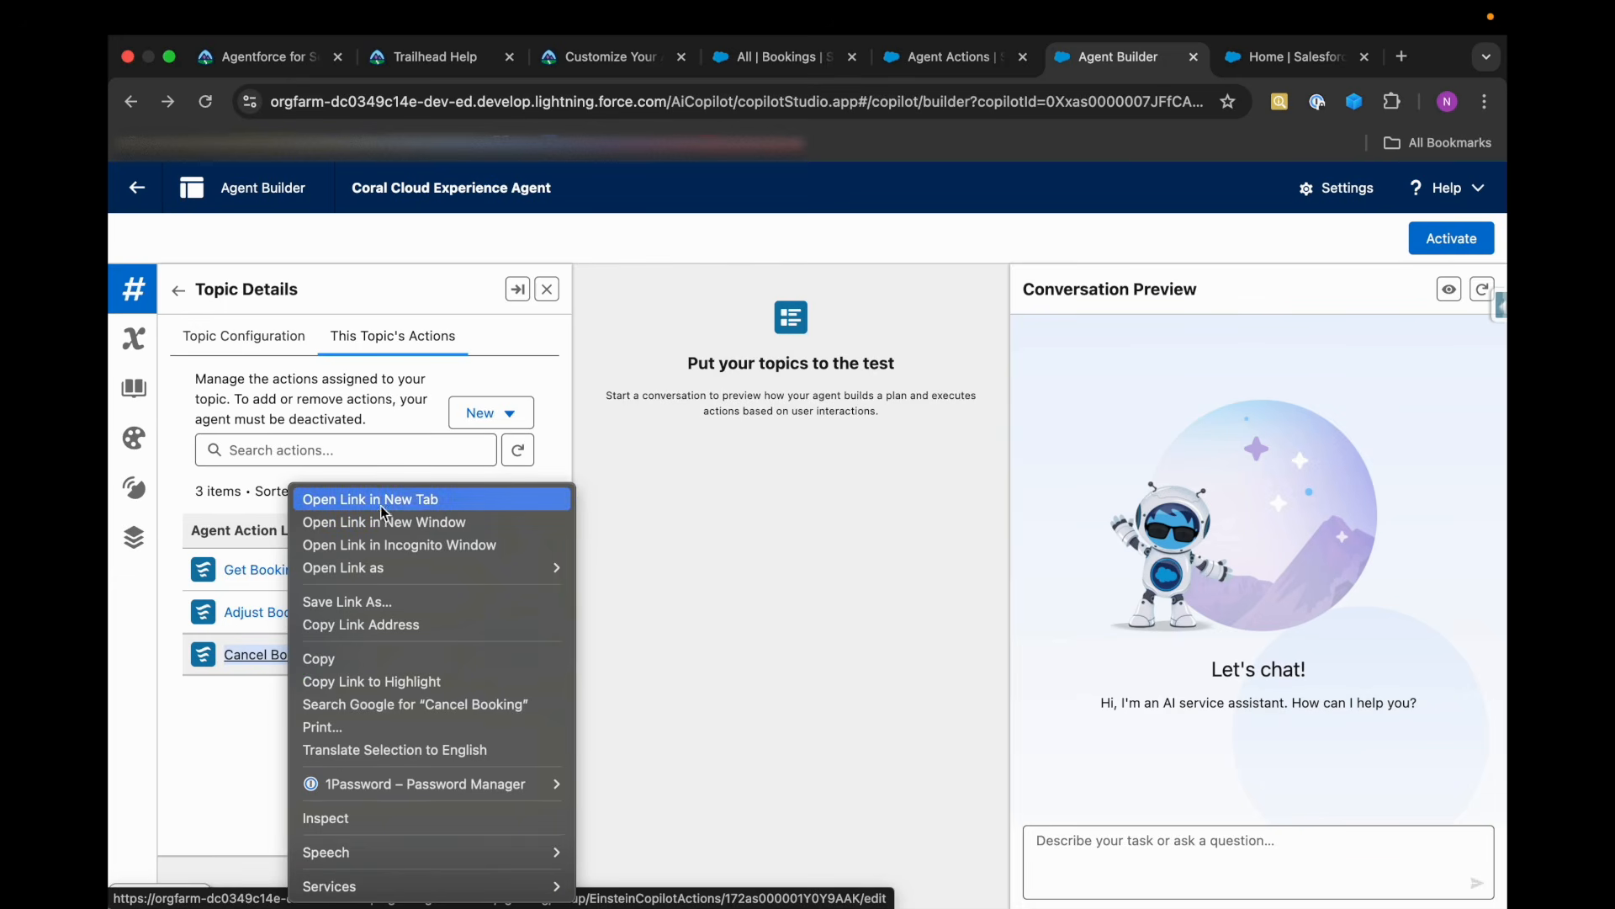
{"action": "left_click", "coordinate": [244, 717]}
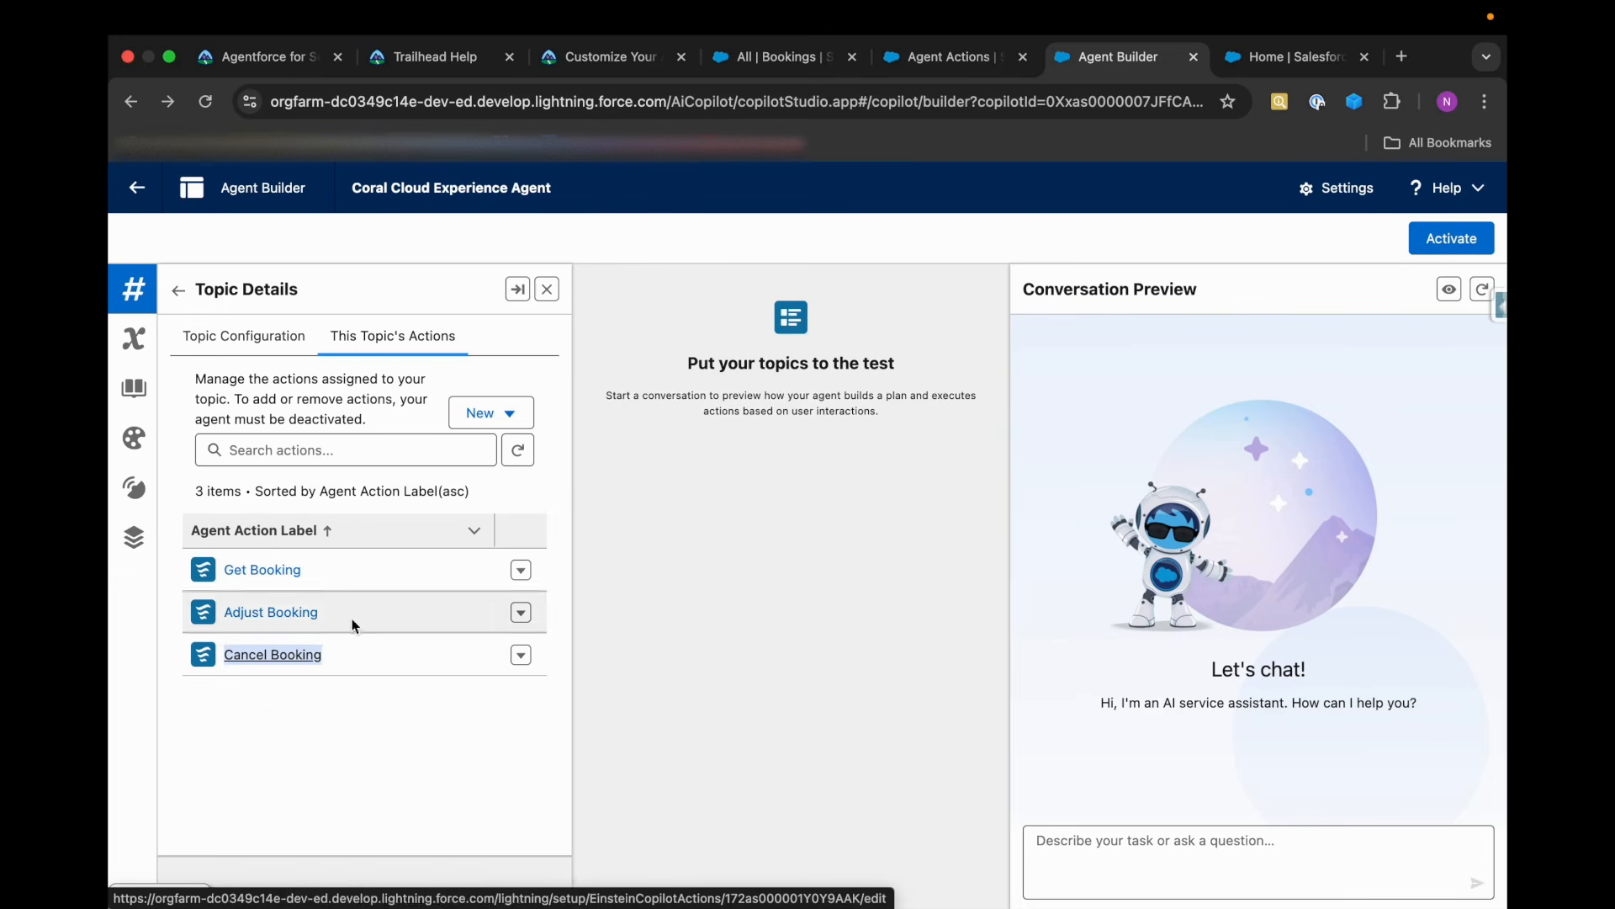
{"action": "left_click", "coordinate": [946, 57]}
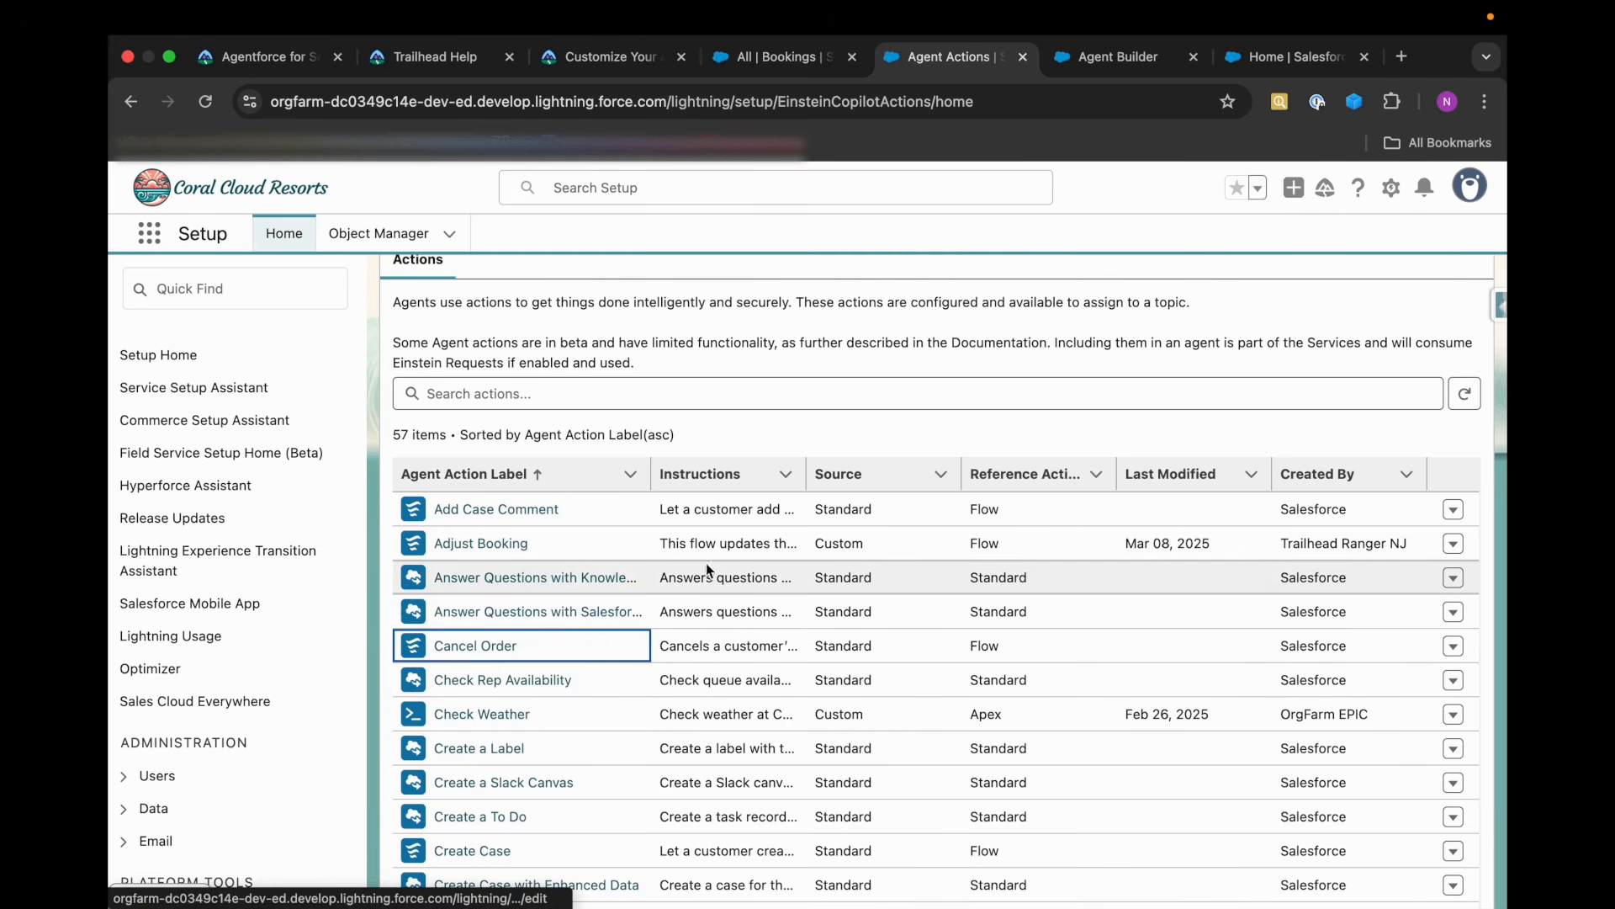
{"action": "left_click", "coordinate": [1292, 59]}
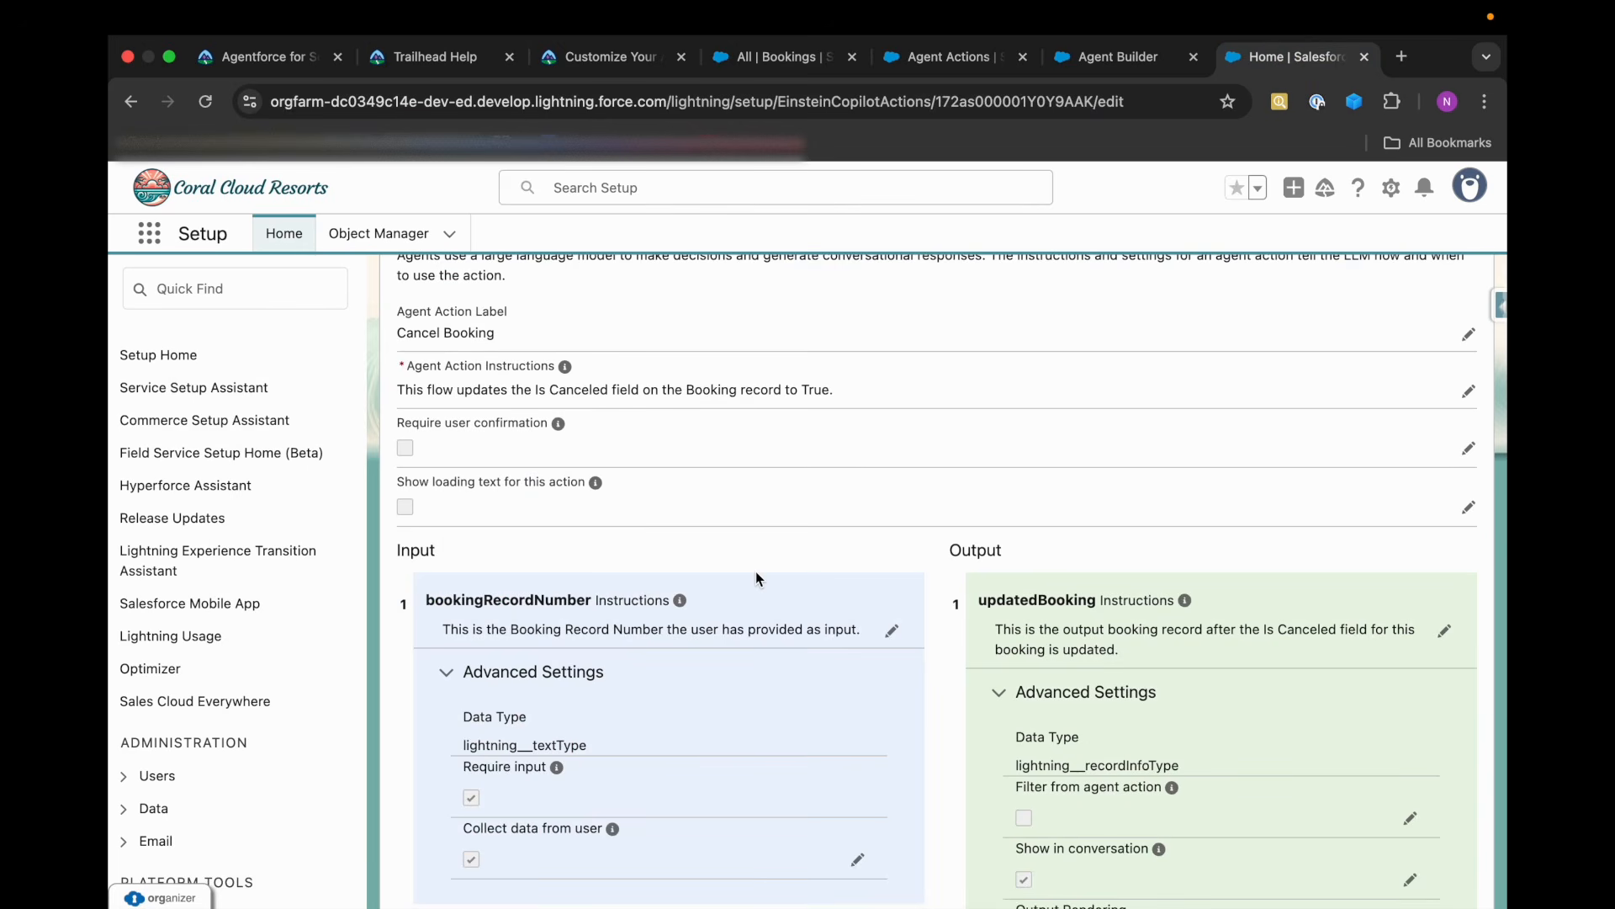
{"action": "scroll", "coordinate": [725, 576], "scroll_direction": "up", "scroll_amount": 7}
{"action": "scroll", "coordinate": [633, 683], "scroll_direction": "down", "scroll_amount": 5}
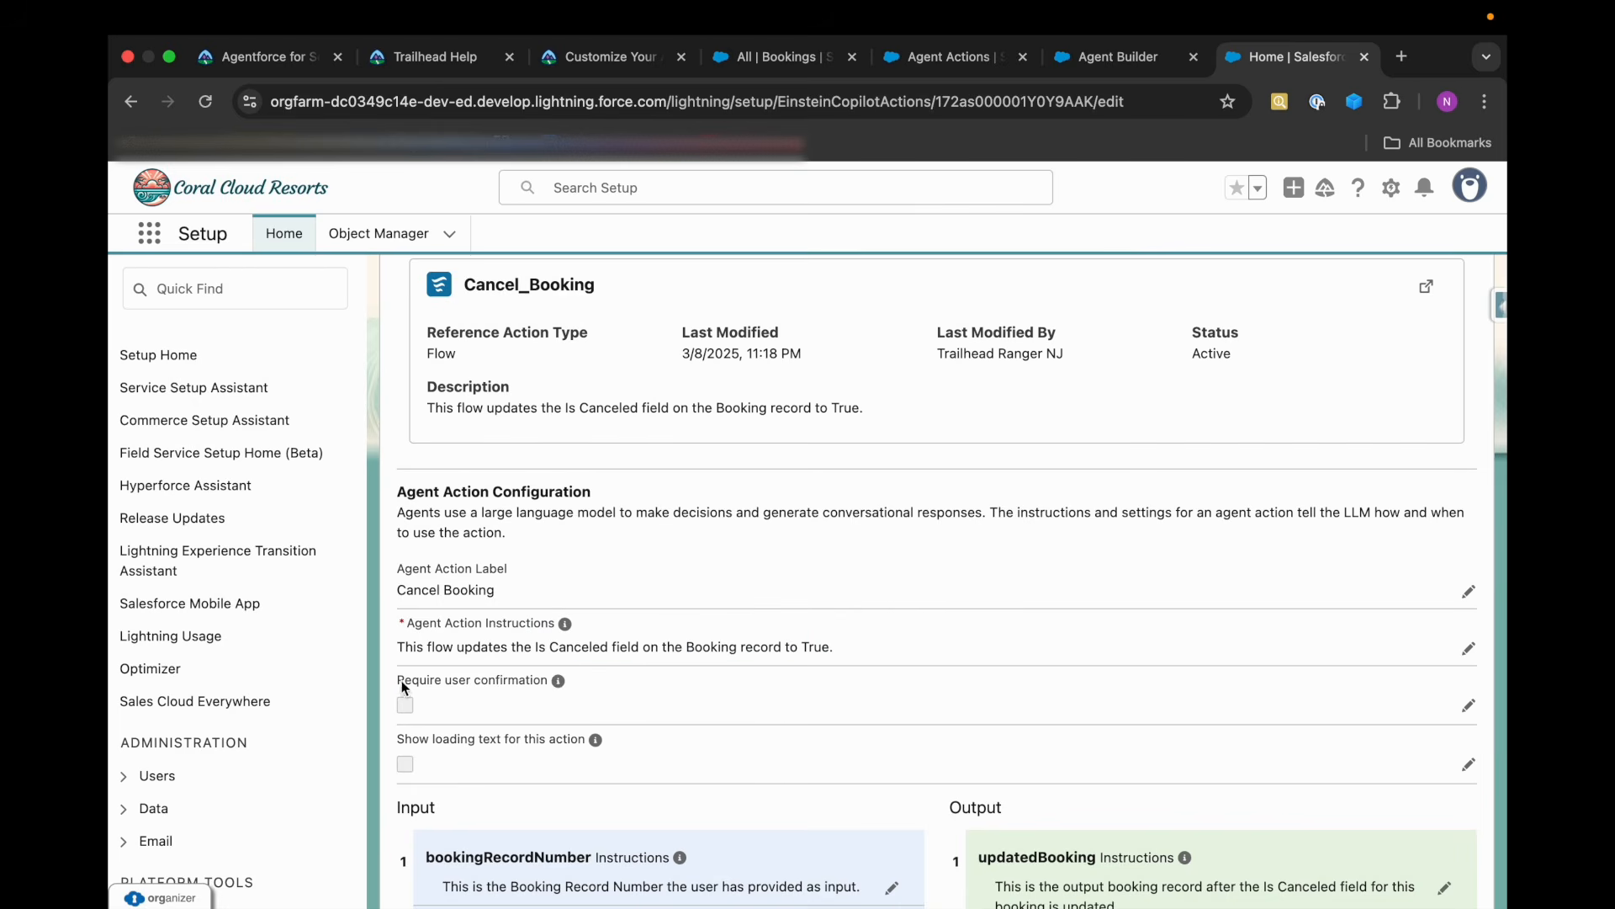
Enable Require user confirmation in the Cancel Booking action's configuration.
{"action": "left_click_drag", "start_coordinate": [403, 685], "coordinate": [548, 681]}
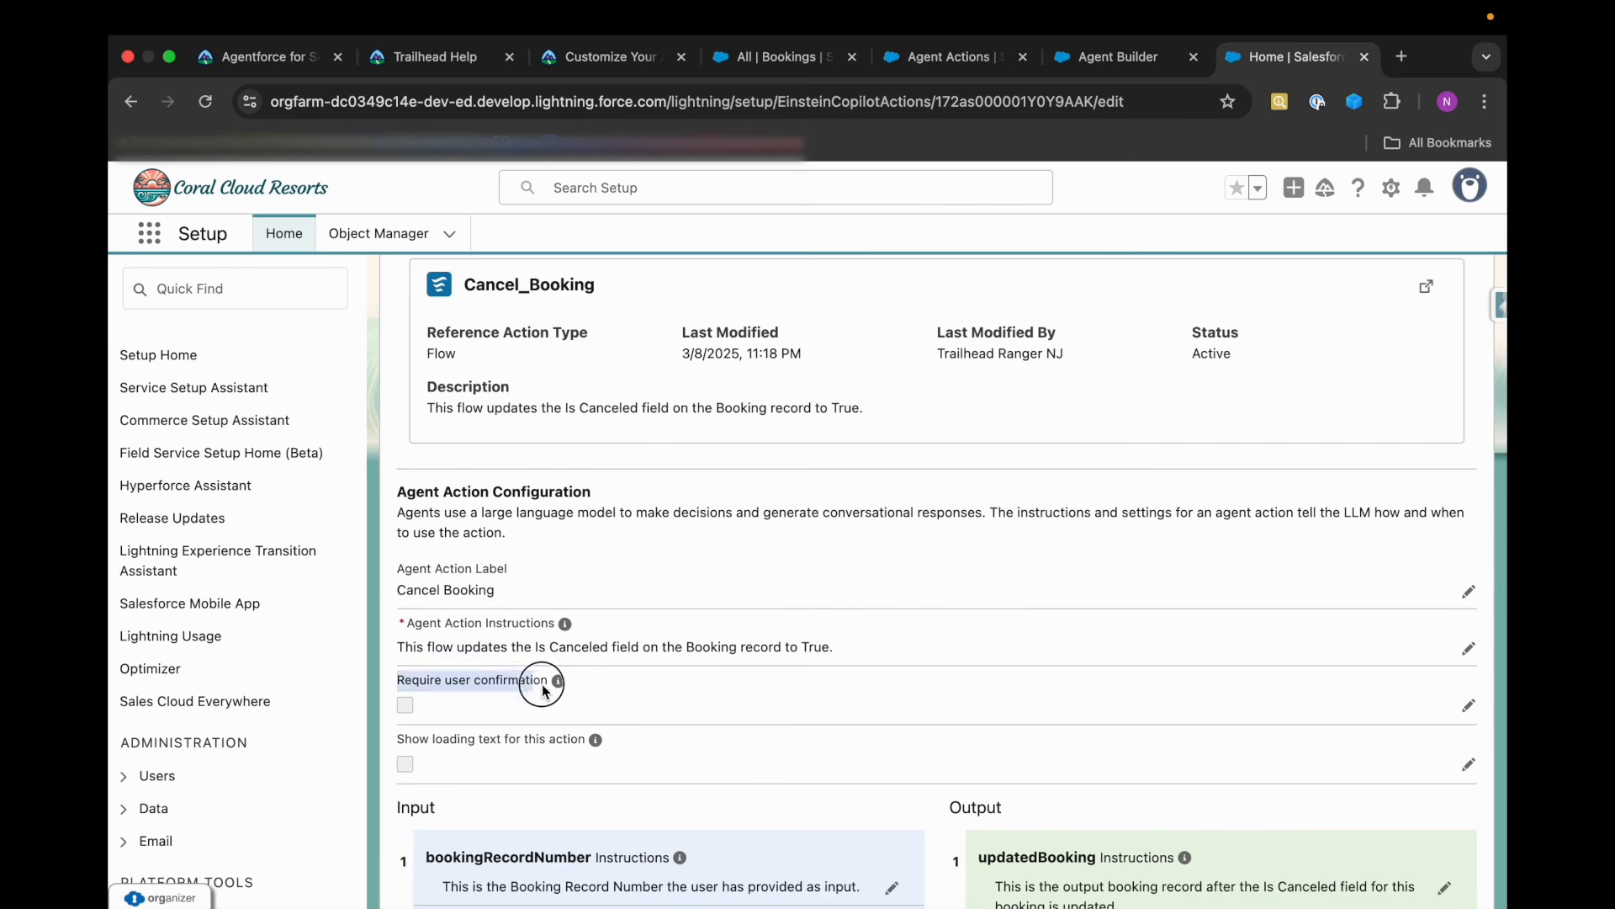
{"action": "left_click", "coordinate": [1468, 707]}
{"action": "scroll", "coordinate": [624, 797], "scroll_direction": "down", "scroll_amount": 1}
{"action": "left_click", "coordinate": [405, 689]}
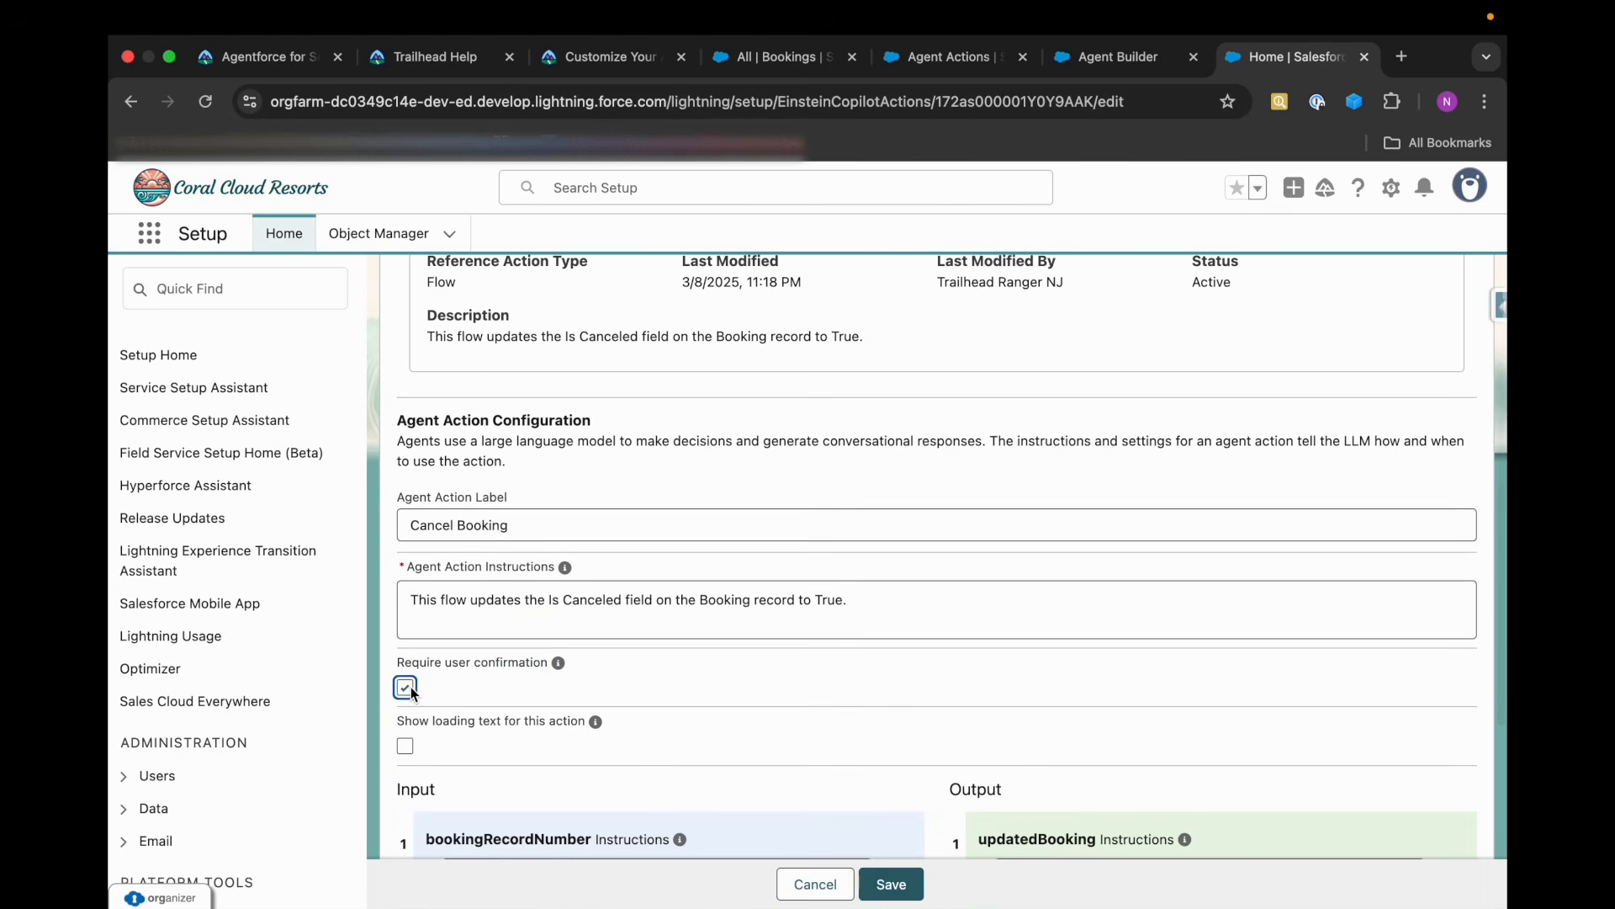
Turn off Collect data from user for the Cancel Booking action's bookingRecordNumber input.
{"action": "scroll", "coordinate": [711, 747], "scroll_direction": "down", "scroll_amount": 5}
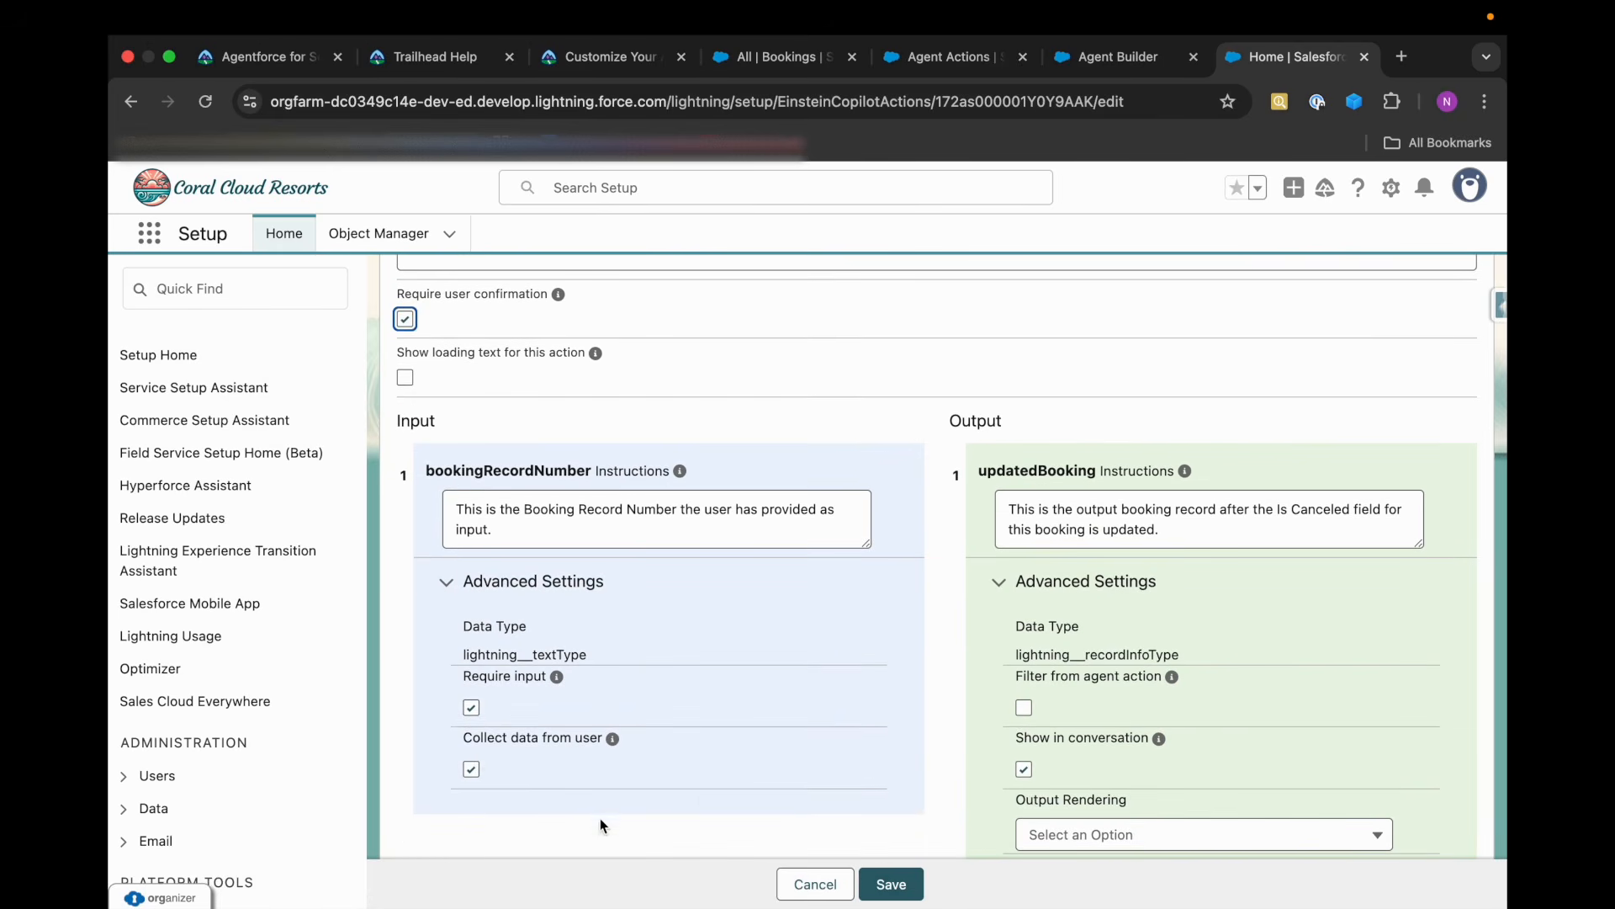
{"action": "left_click", "coordinate": [472, 769]}
{"action": "scroll", "coordinate": [651, 794], "scroll_direction": "down", "scroll_amount": 1}
{"action": "scroll", "coordinate": [652, 791], "scroll_direction": "up", "scroll_amount": 1}
{"action": "left_click", "coordinate": [679, 767]}
{"action": "scroll", "coordinate": [984, 808], "scroll_direction": "down", "scroll_amount": 1}
{"action": "scroll", "coordinate": [984, 809], "scroll_direction": "up", "scroll_amount": 1}
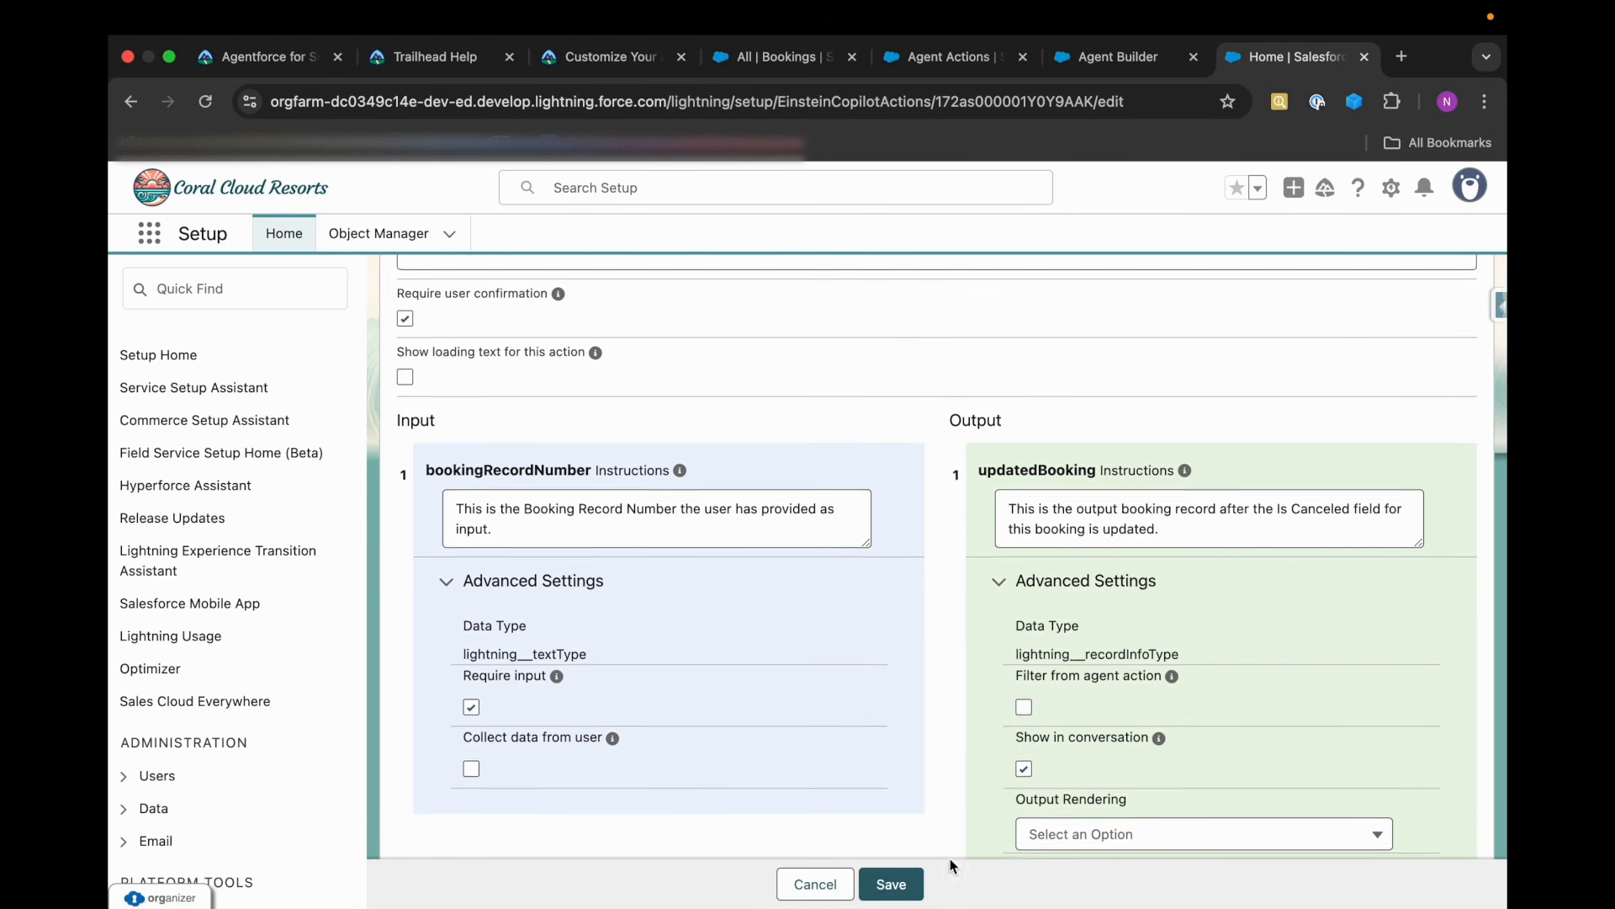
Set the updatedBooking output's rendering to Object and save the Cancel Booking action.
{"action": "left_click", "coordinate": [1095, 840]}
{"action": "left_click", "coordinate": [1094, 877]}
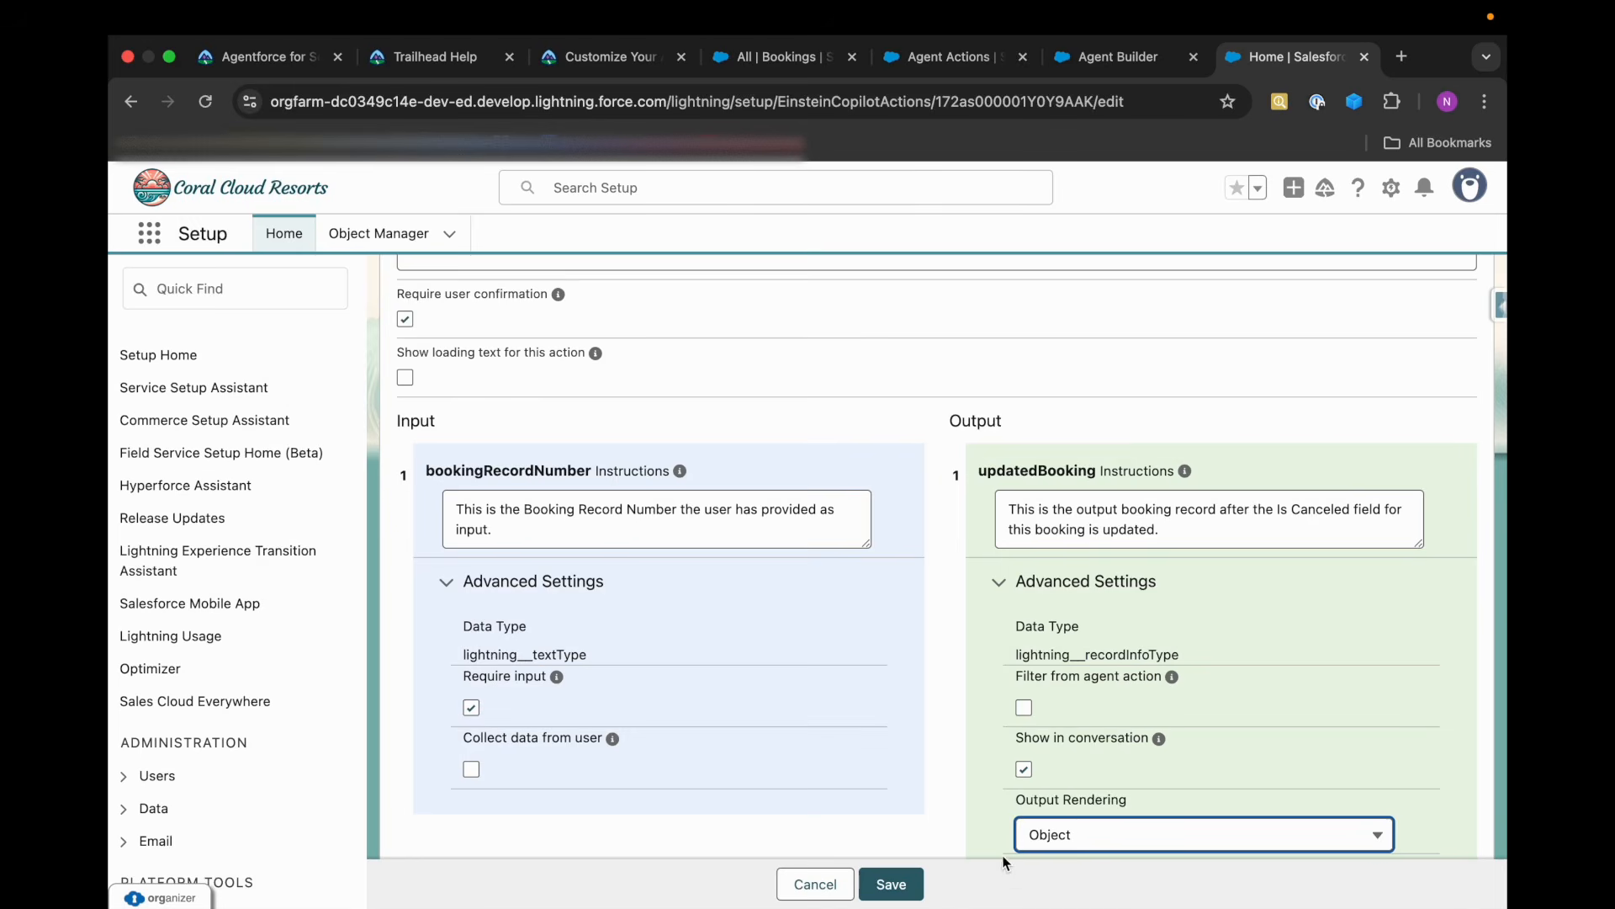
{"action": "left_click", "coordinate": [891, 883]}
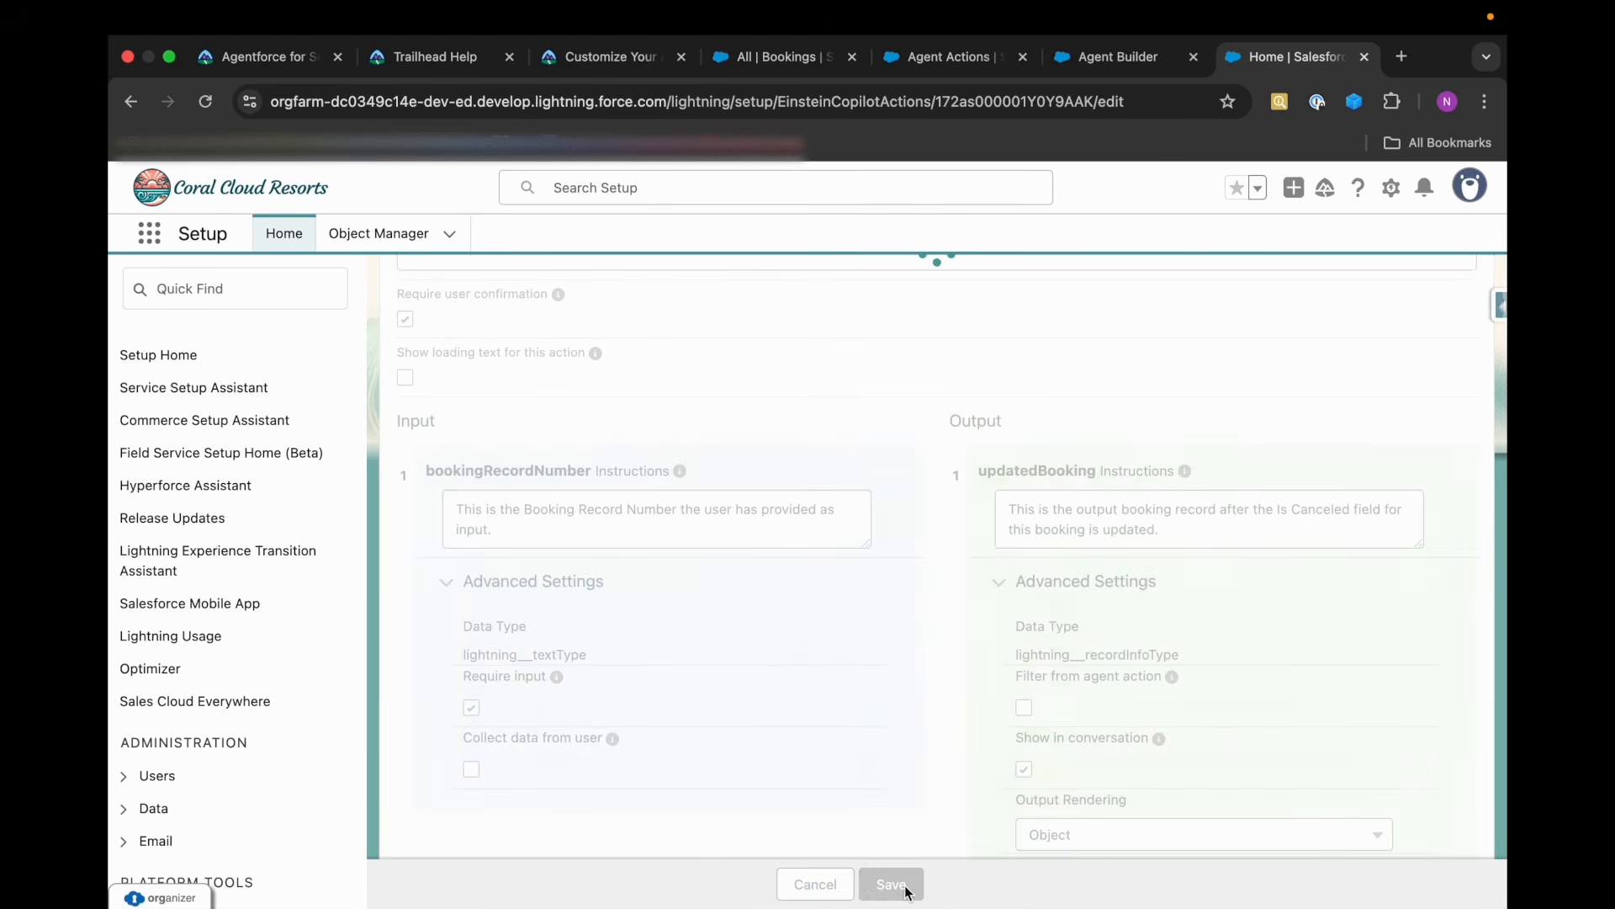
Rerun Trailhead's challenge check for Create the Booking Management Topic and read its result.
{"action": "left_click", "coordinate": [295, 66]}
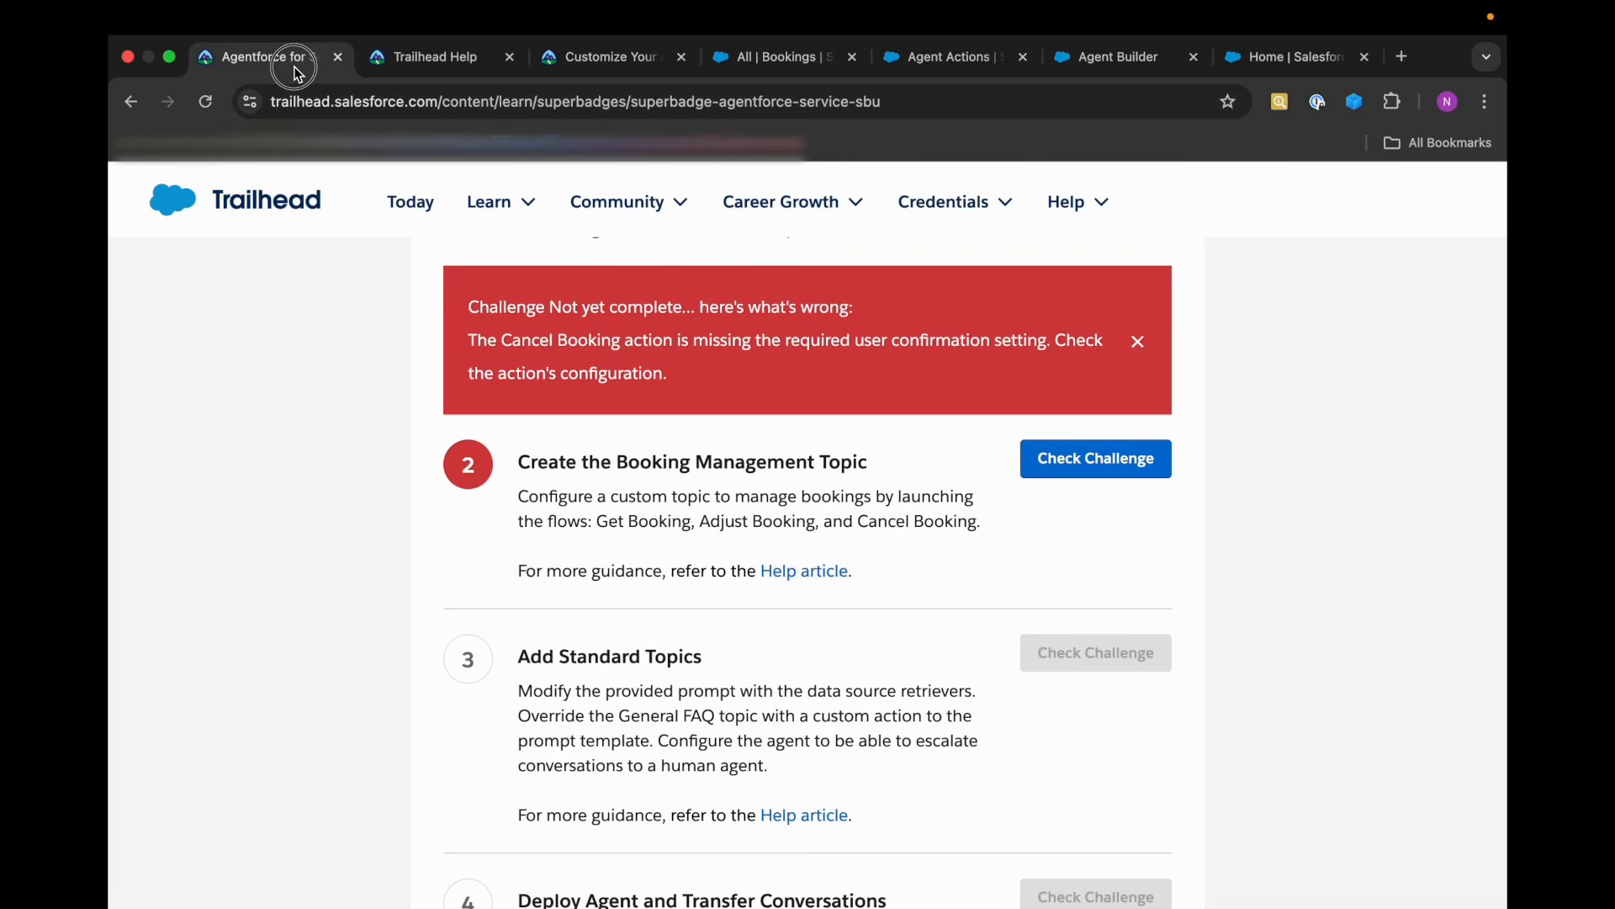
{"action": "left_click", "coordinate": [1080, 468]}
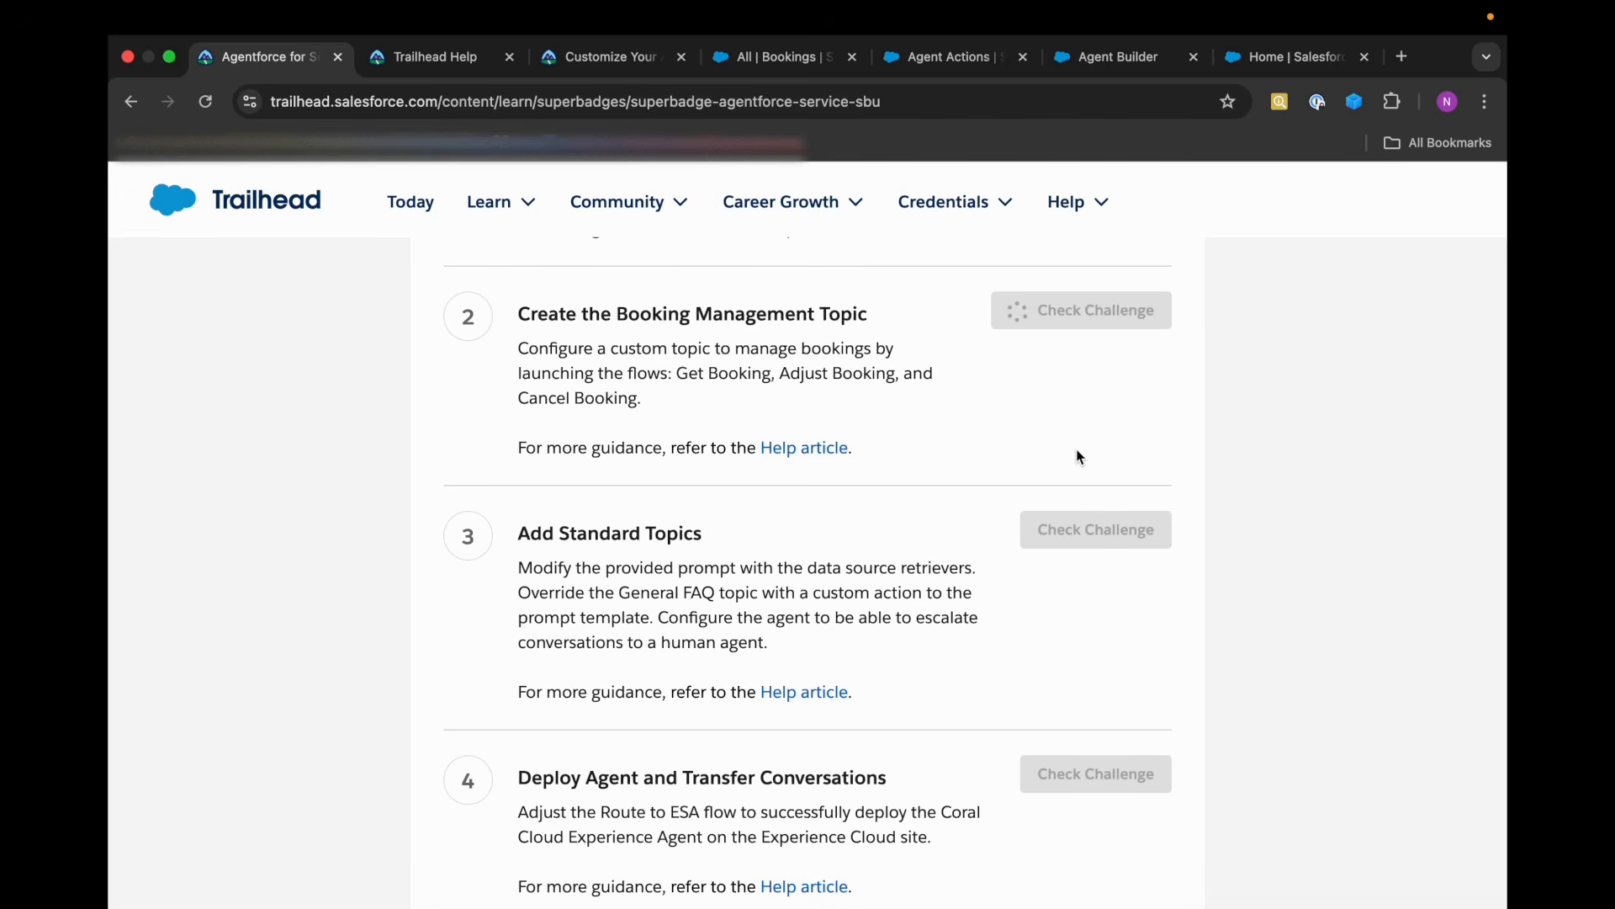
{"action": "scroll", "coordinate": [1079, 457], "scroll_direction": "up", "scroll_amount": 2}
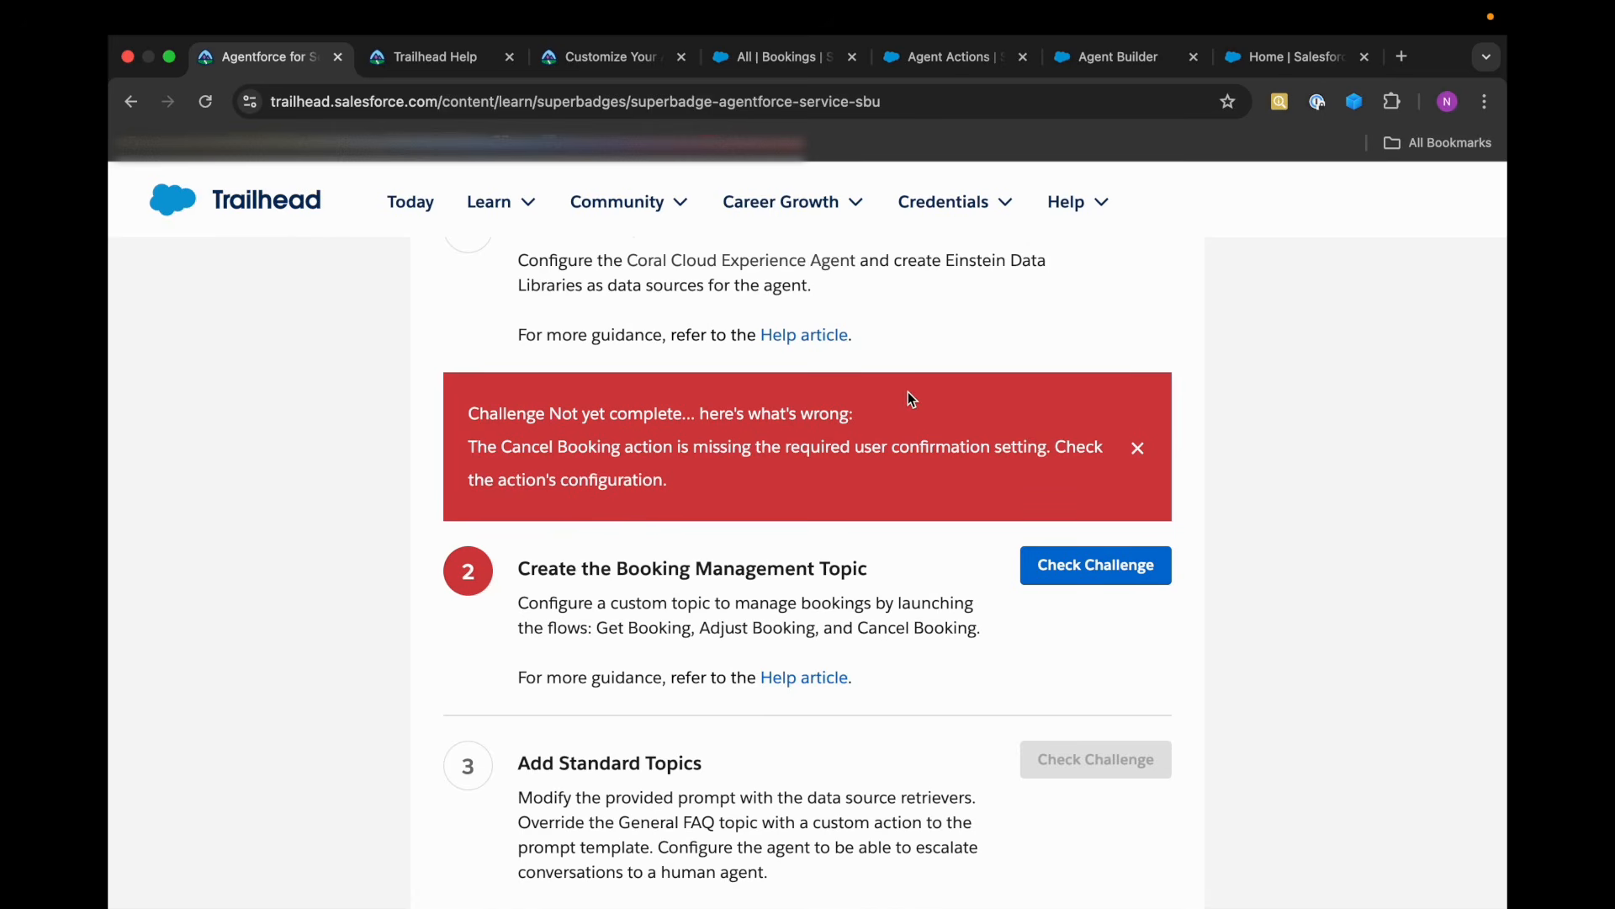
{"action": "mouse_move", "coordinate": [900, 10]}
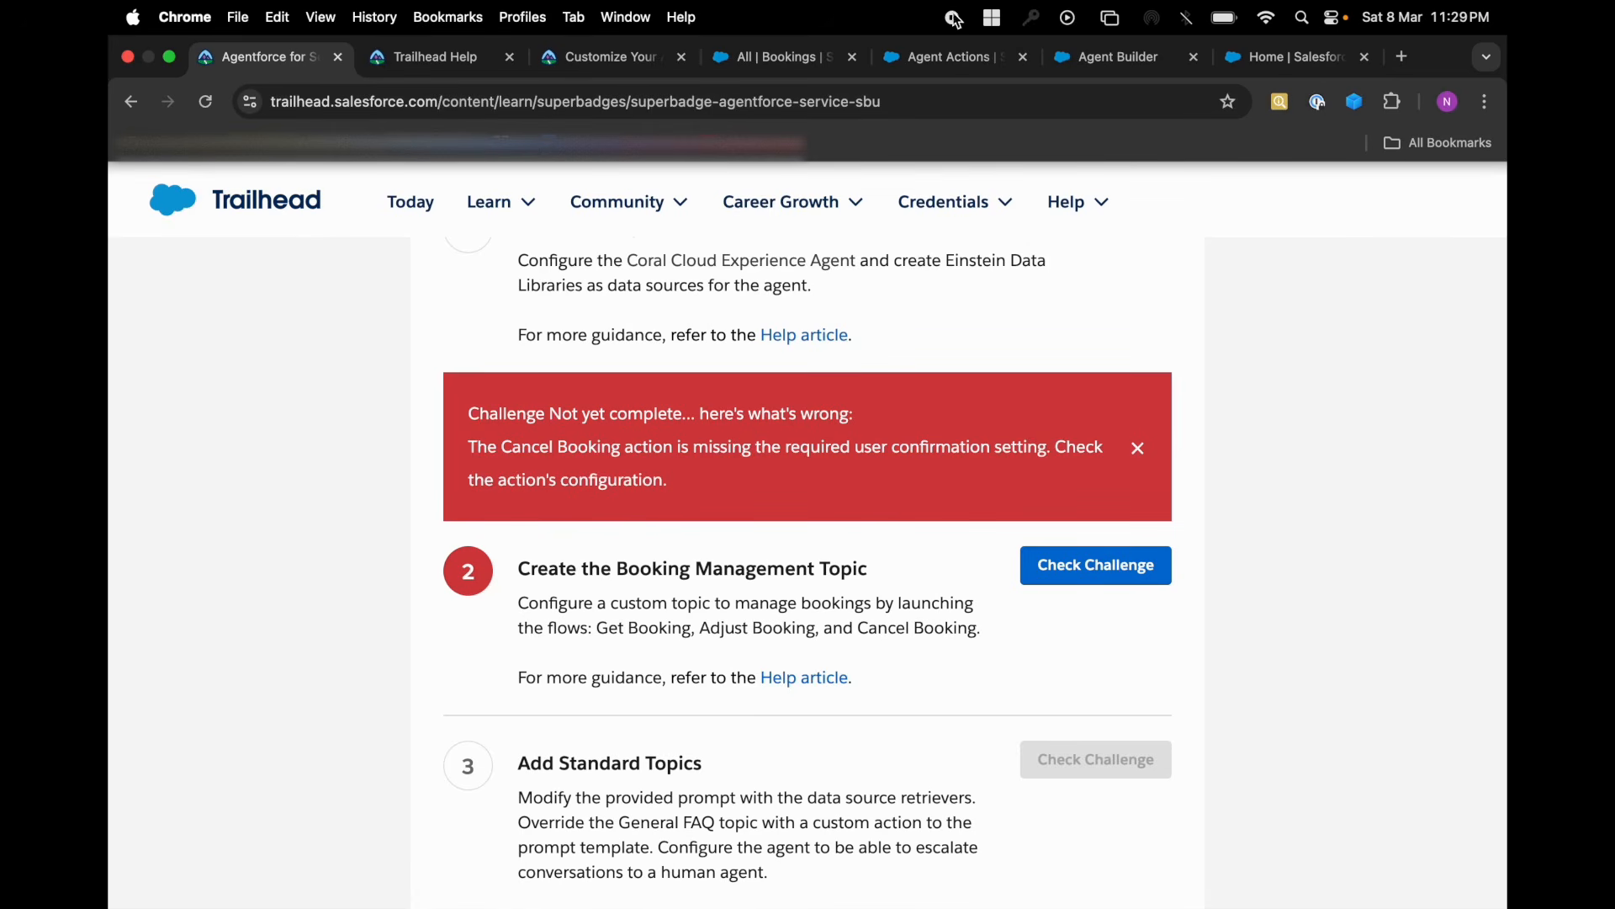
{"action": "triple_click", "coordinate": [999, 547]}
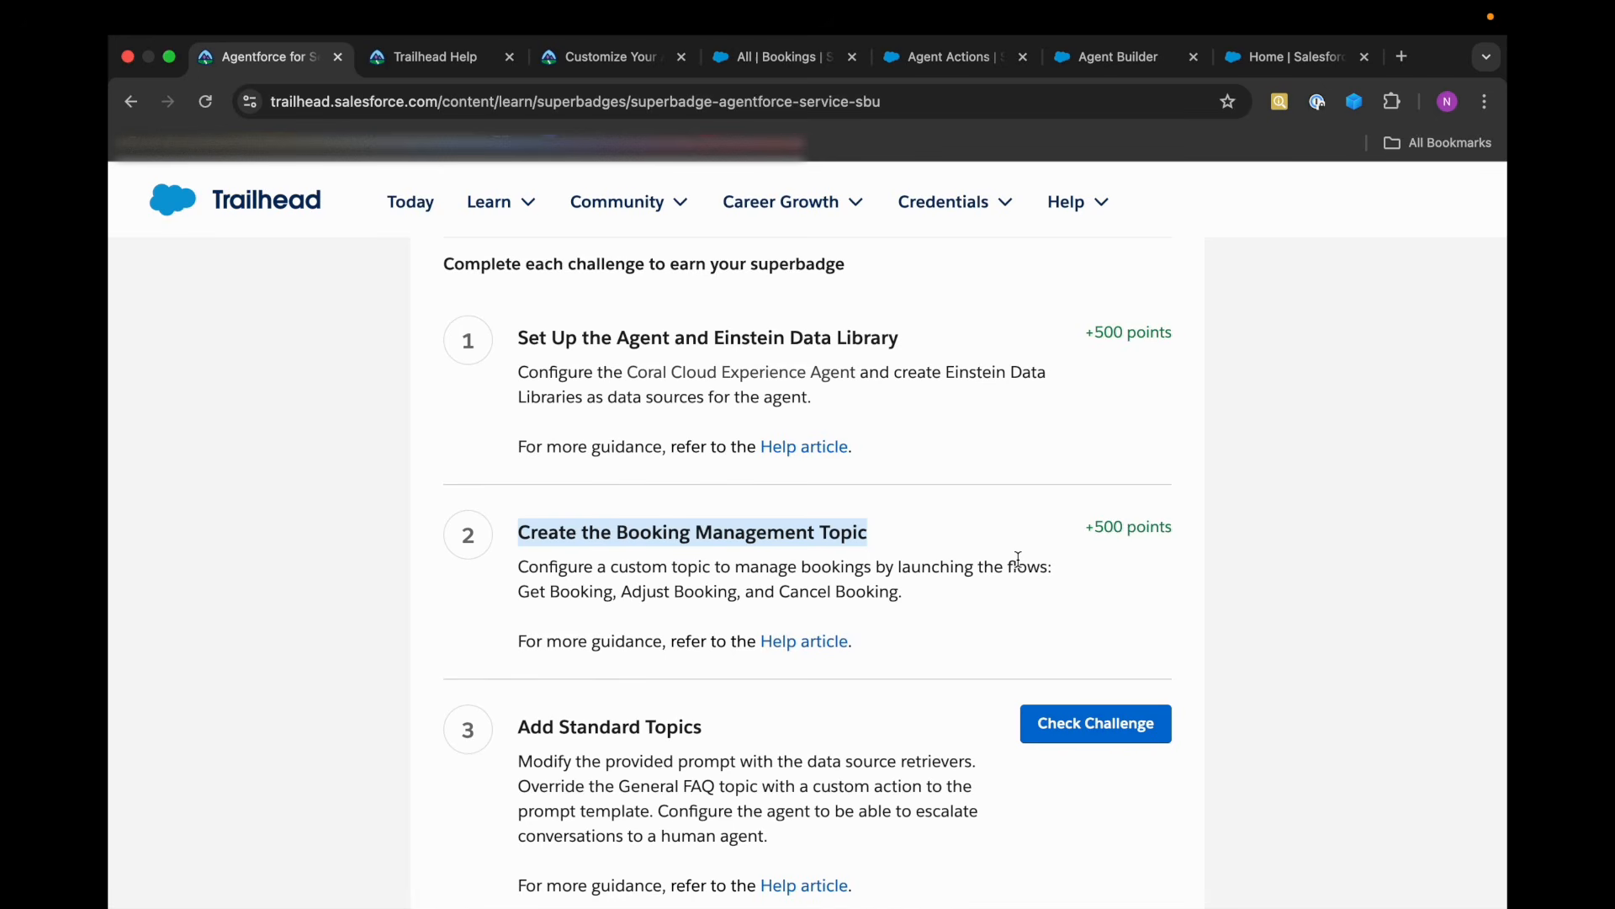
Review the Require user confirmation setting on the Cancel Booking action's details page, and return to the Trailhead challenge list.
{"action": "left_click", "coordinate": [1117, 62]}
{"action": "left_click", "coordinate": [799, 640]}
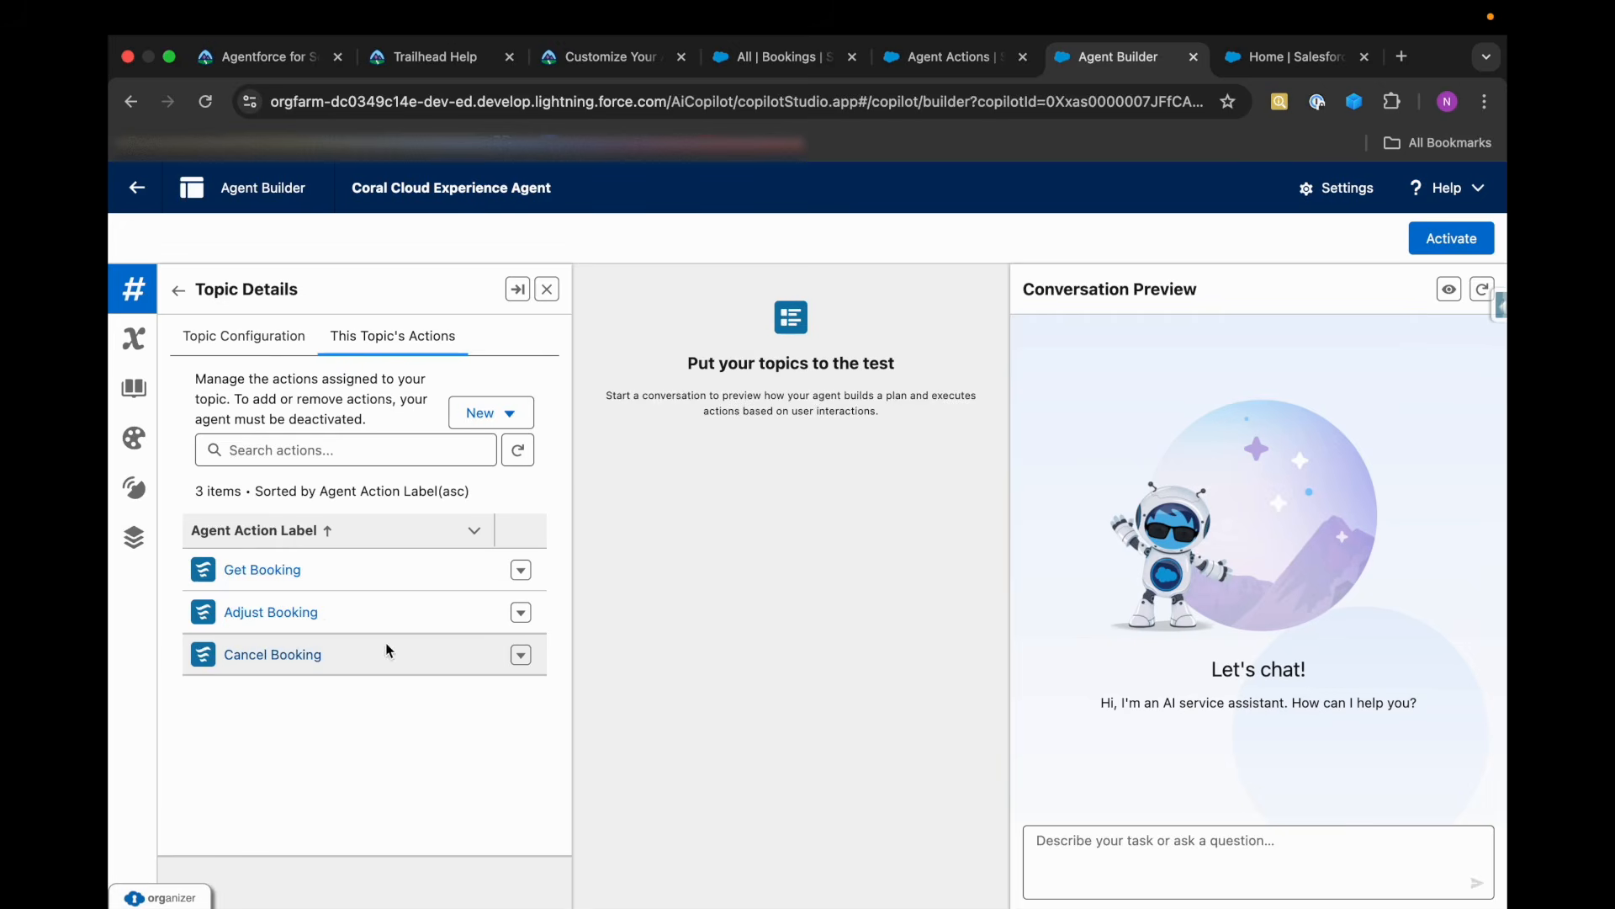
{"action": "left_click", "coordinate": [1296, 56]}
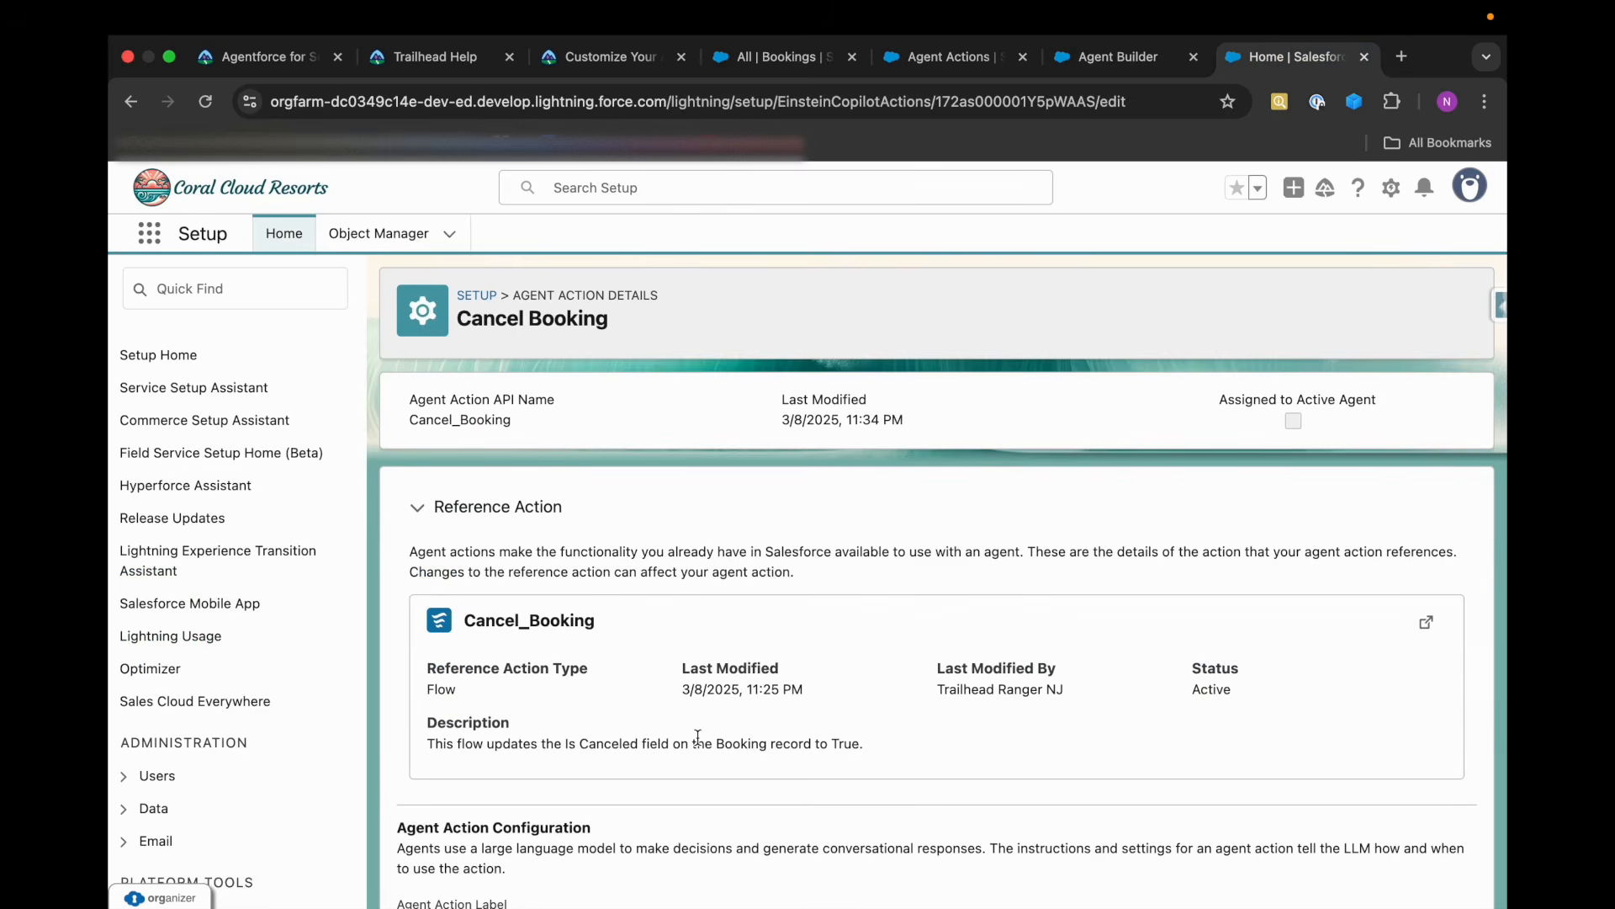
{"action": "scroll", "coordinate": [742, 686], "scroll_direction": "down", "scroll_amount": 5}
{"action": "left_click_drag", "start_coordinate": [397, 670], "coordinate": [632, 678]}
{"action": "left_click", "coordinate": [633, 669]}
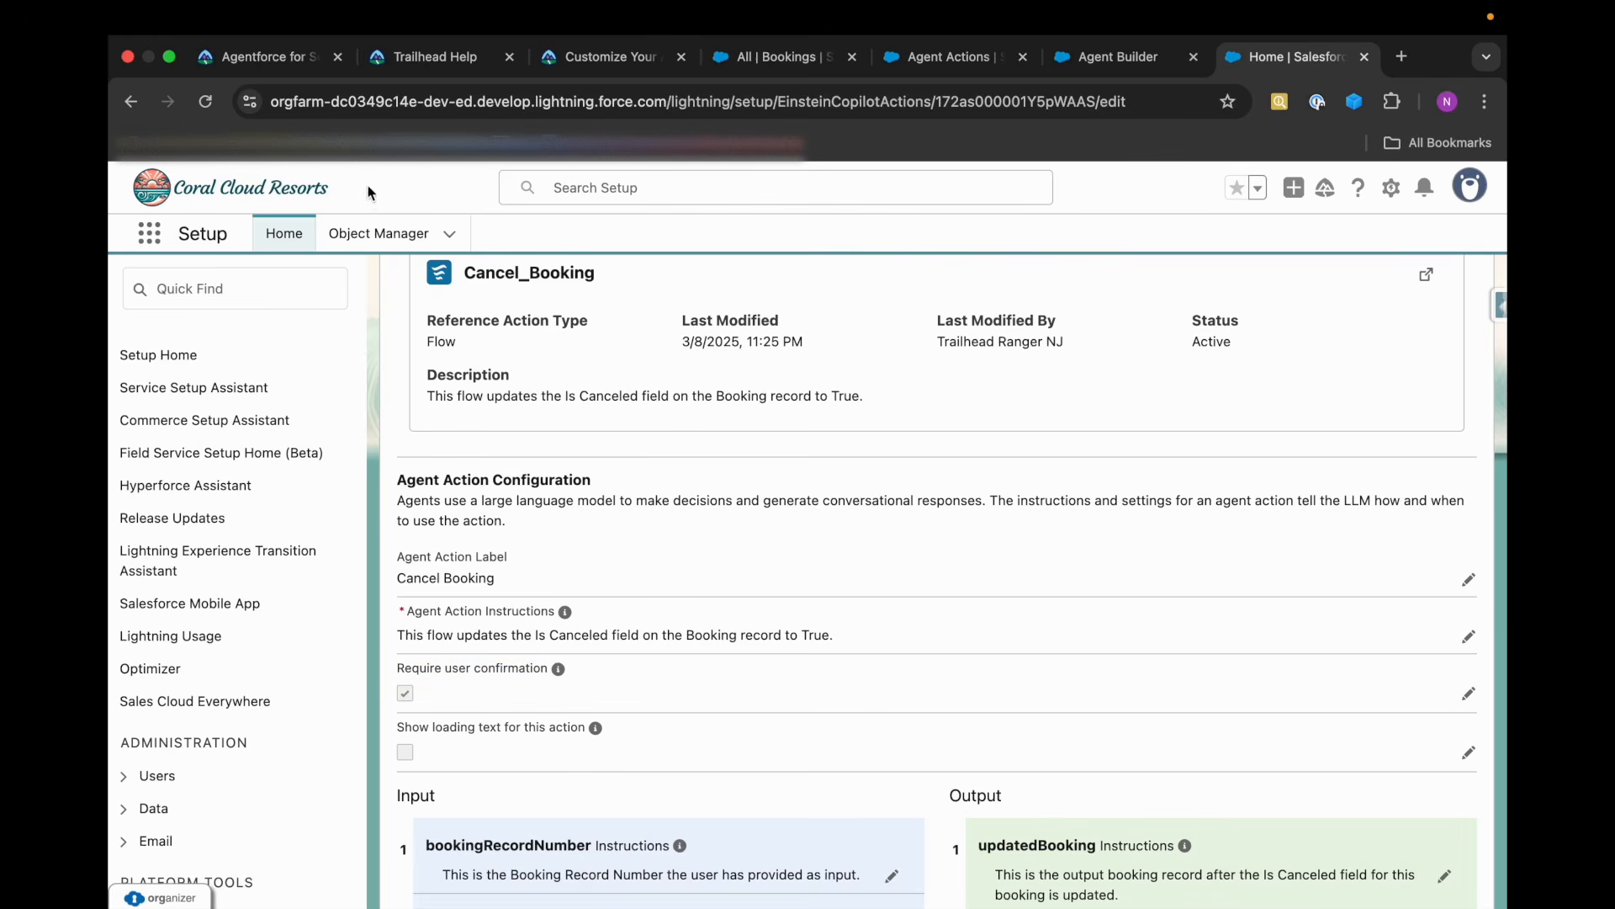
{"action": "left_click", "coordinate": [295, 71]}
{"action": "left_click", "coordinate": [471, 603]}
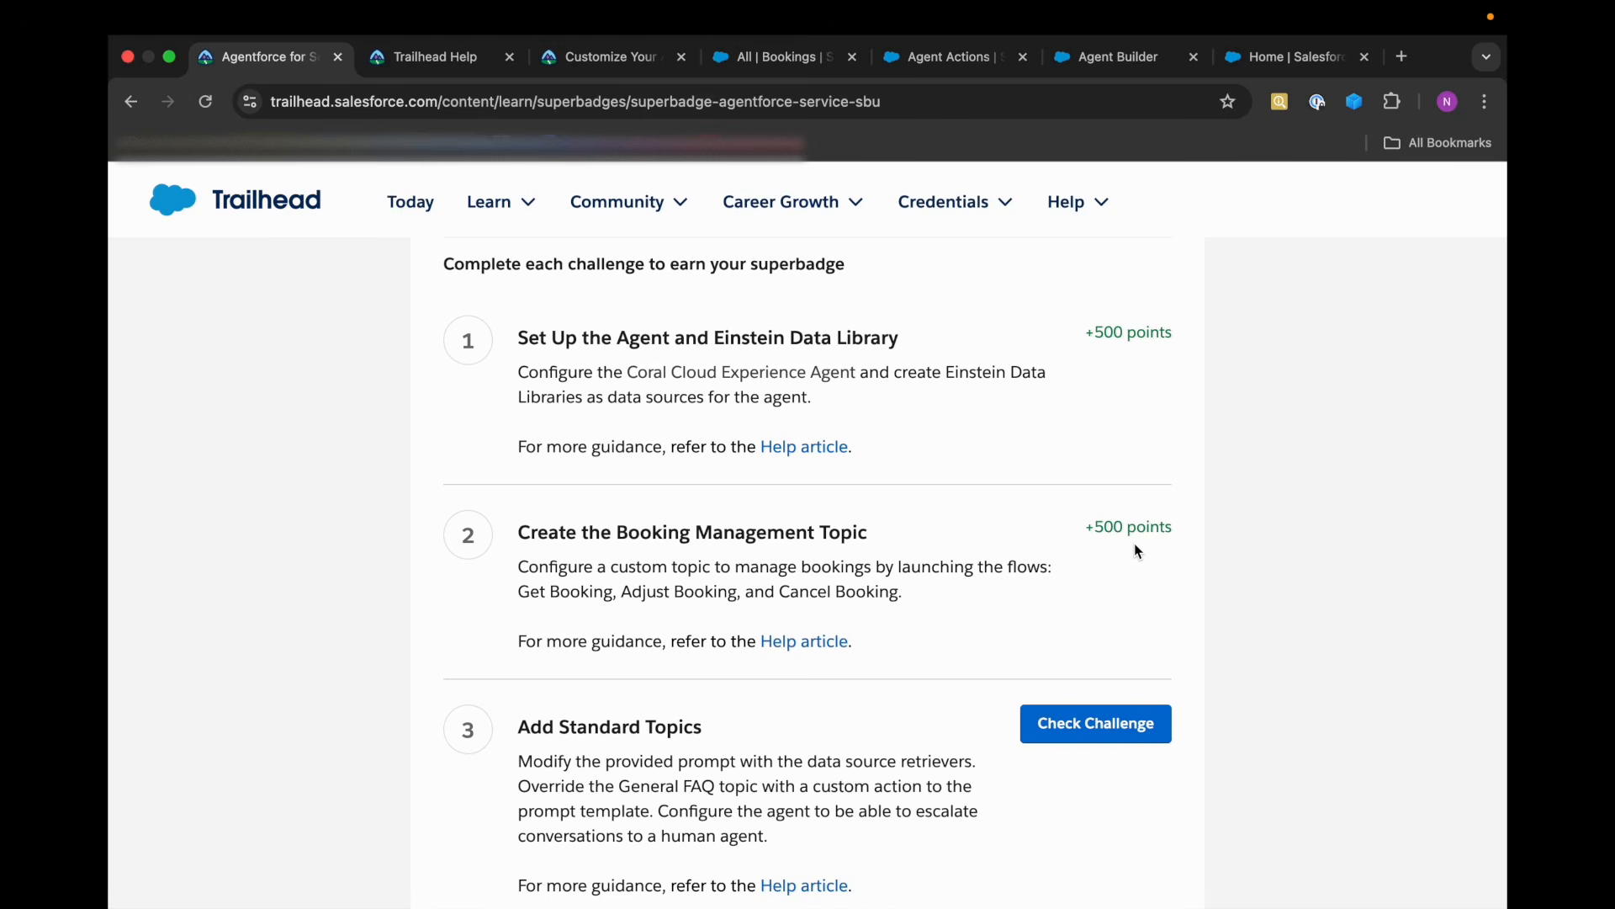
Look over the agent's topic actions and the Setup action pages, and view the Add Standard Topics challenge description on Trailhead.
{"action": "left_click", "coordinate": [1131, 61]}
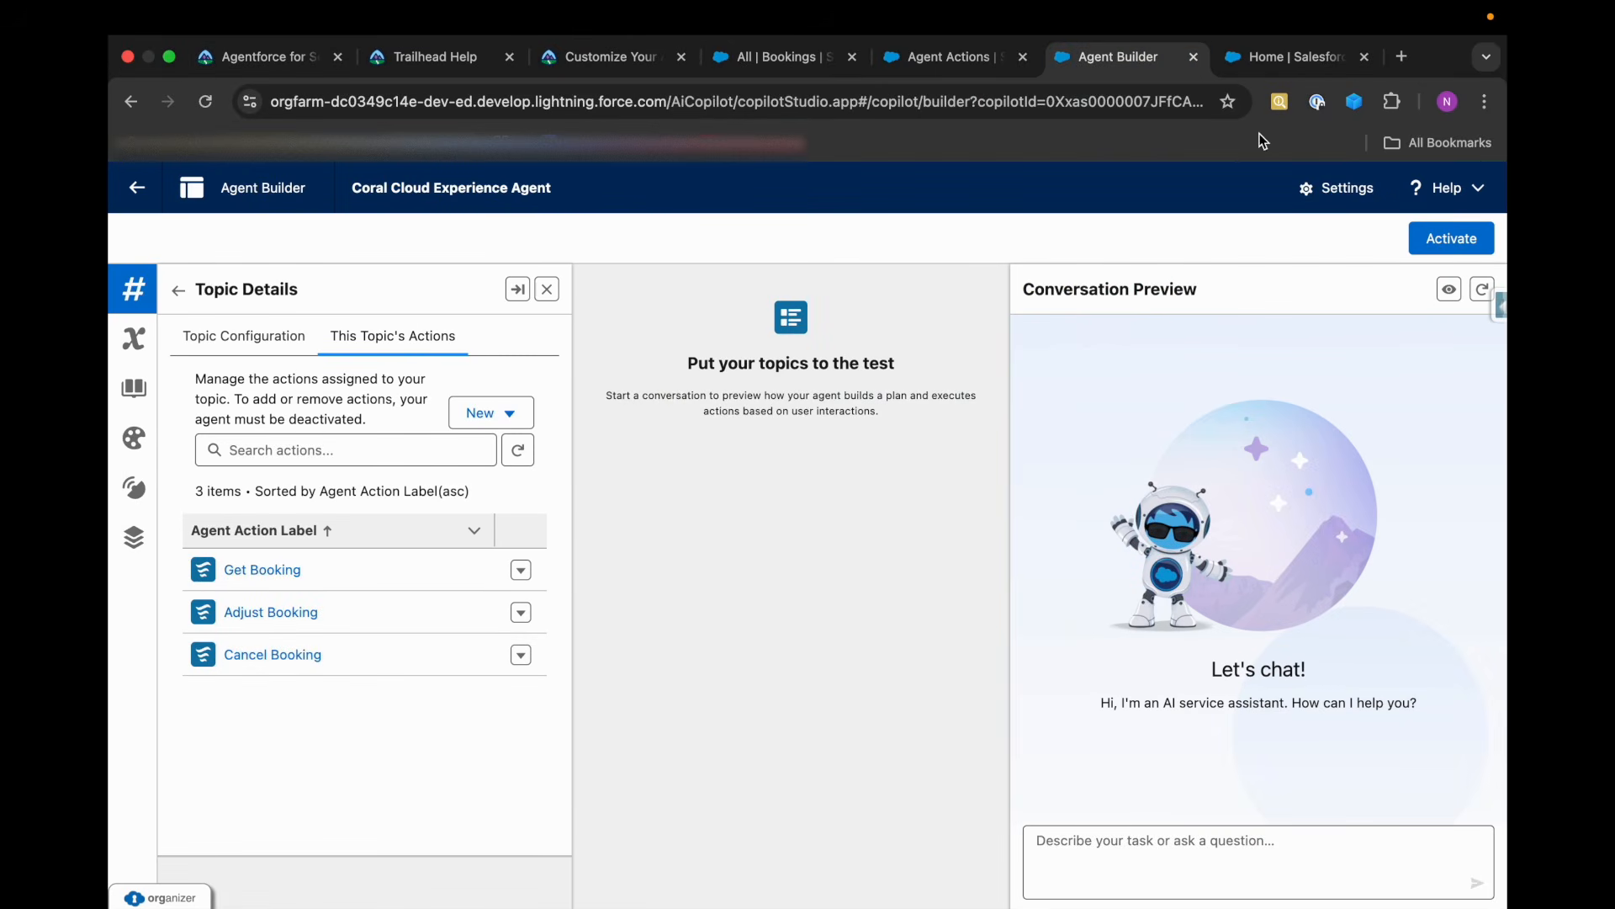
{"action": "left_click", "coordinate": [942, 56]}
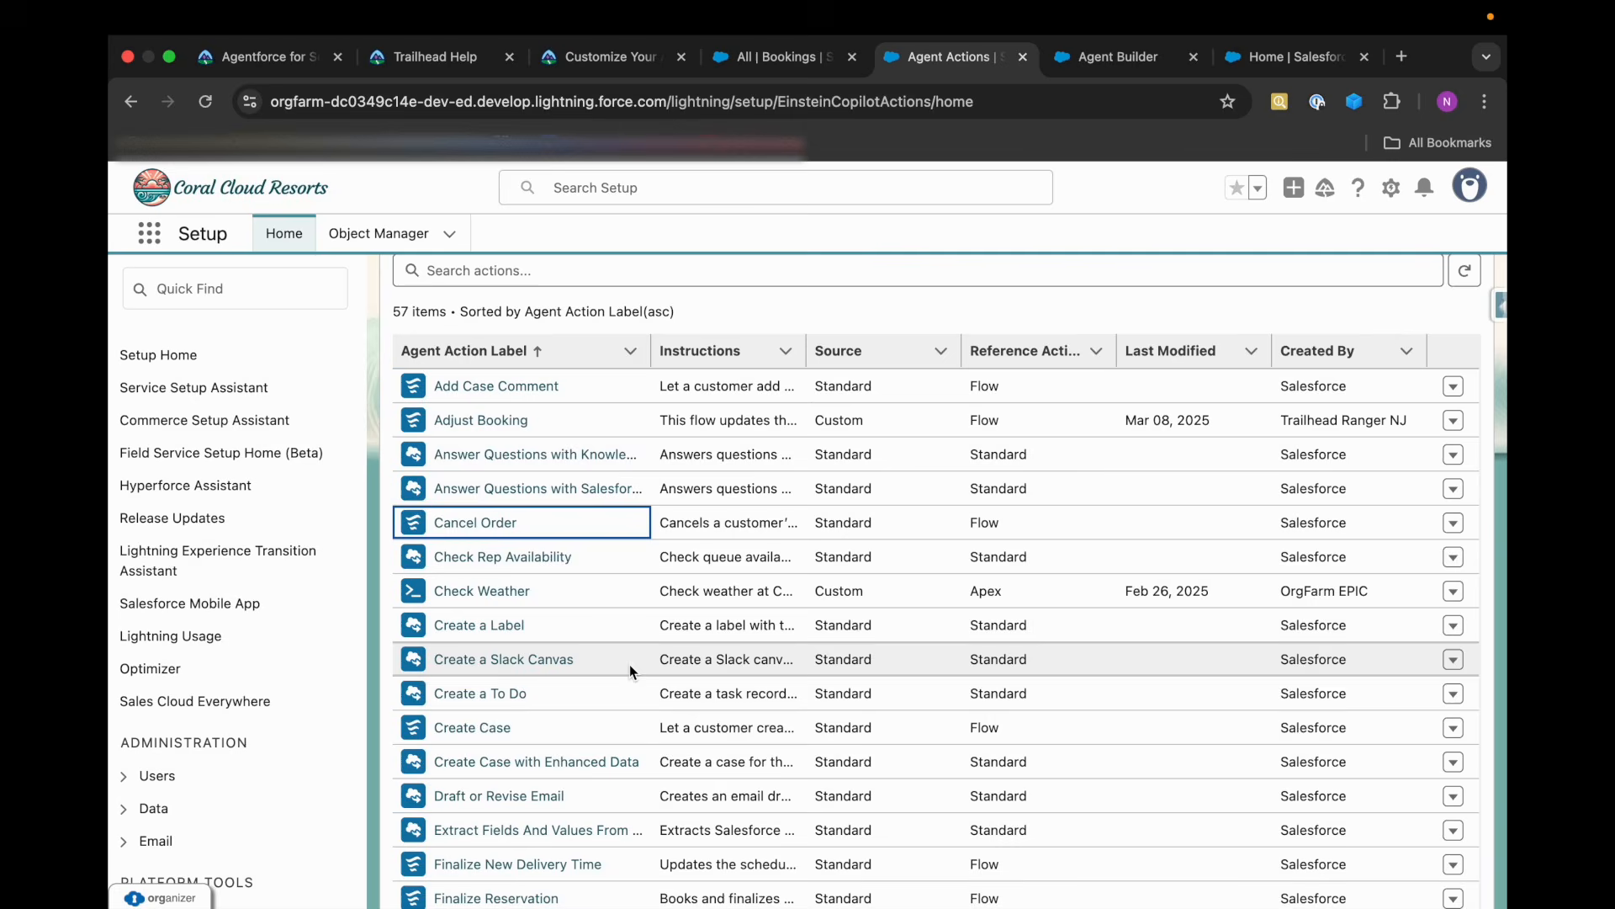
{"action": "left_click", "coordinate": [1120, 56]}
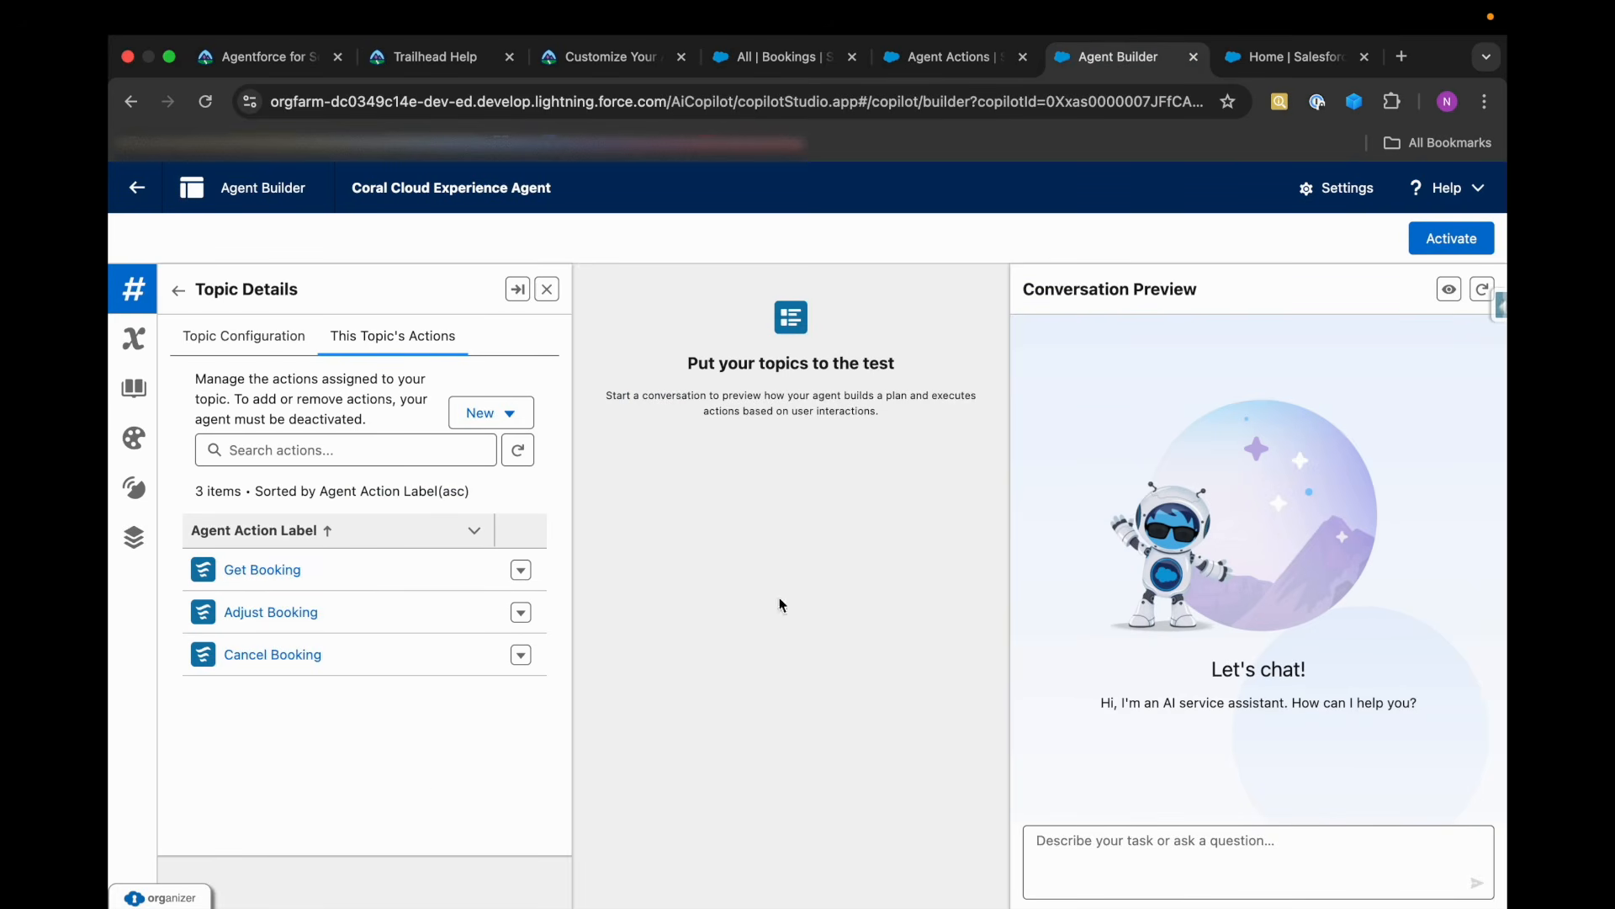
{"action": "left_click", "coordinate": [1303, 60]}
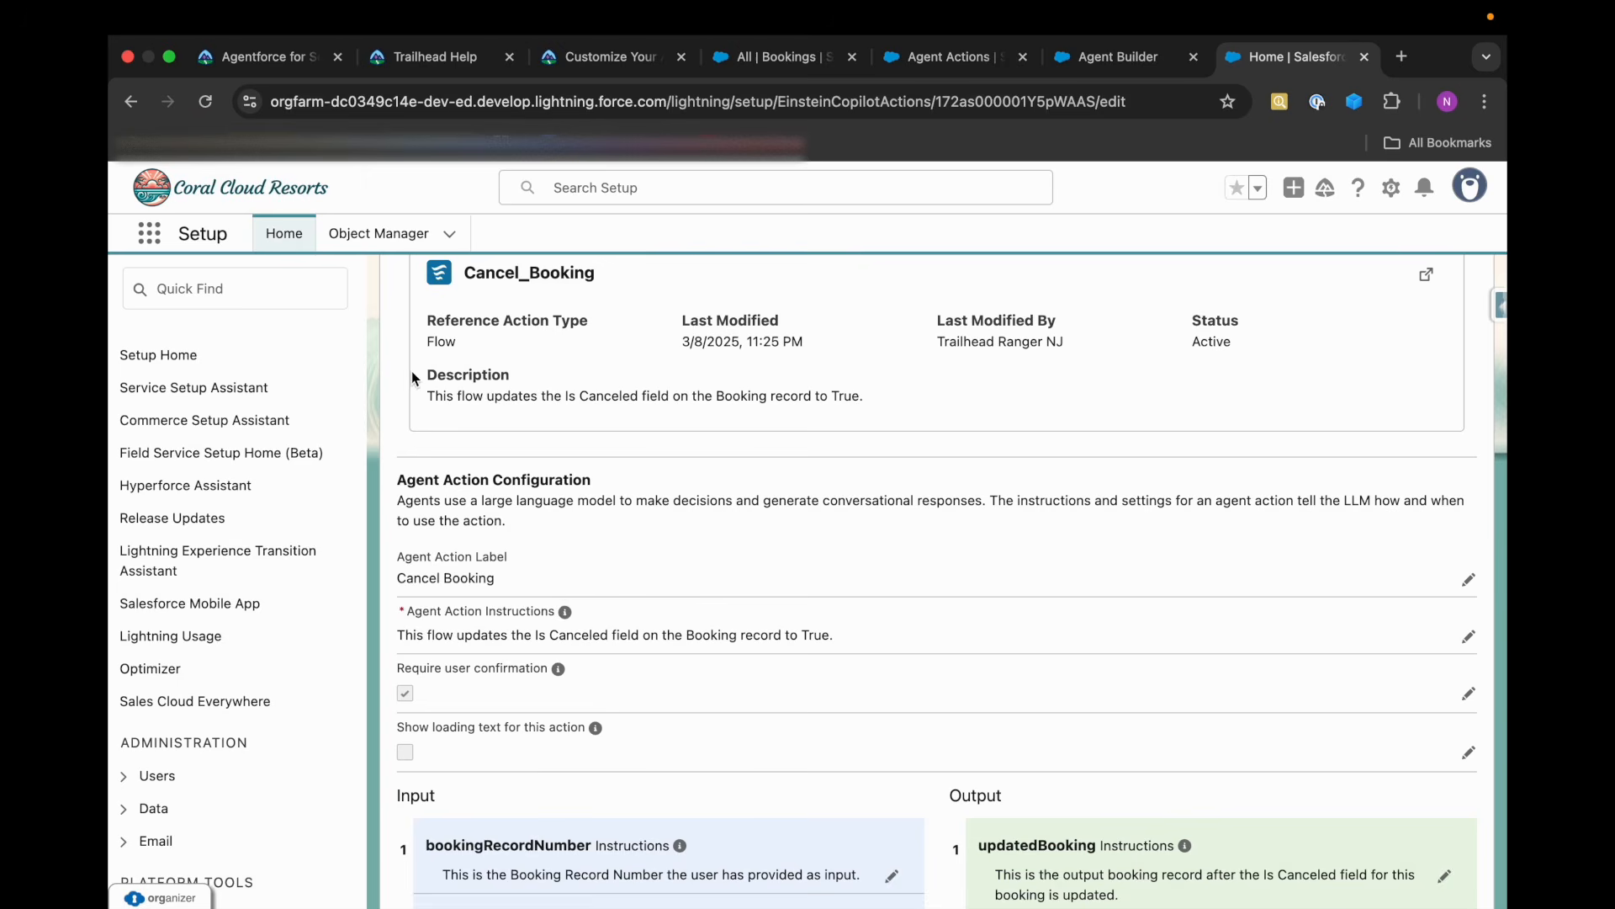
{"action": "left_click", "coordinate": [310, 64]}
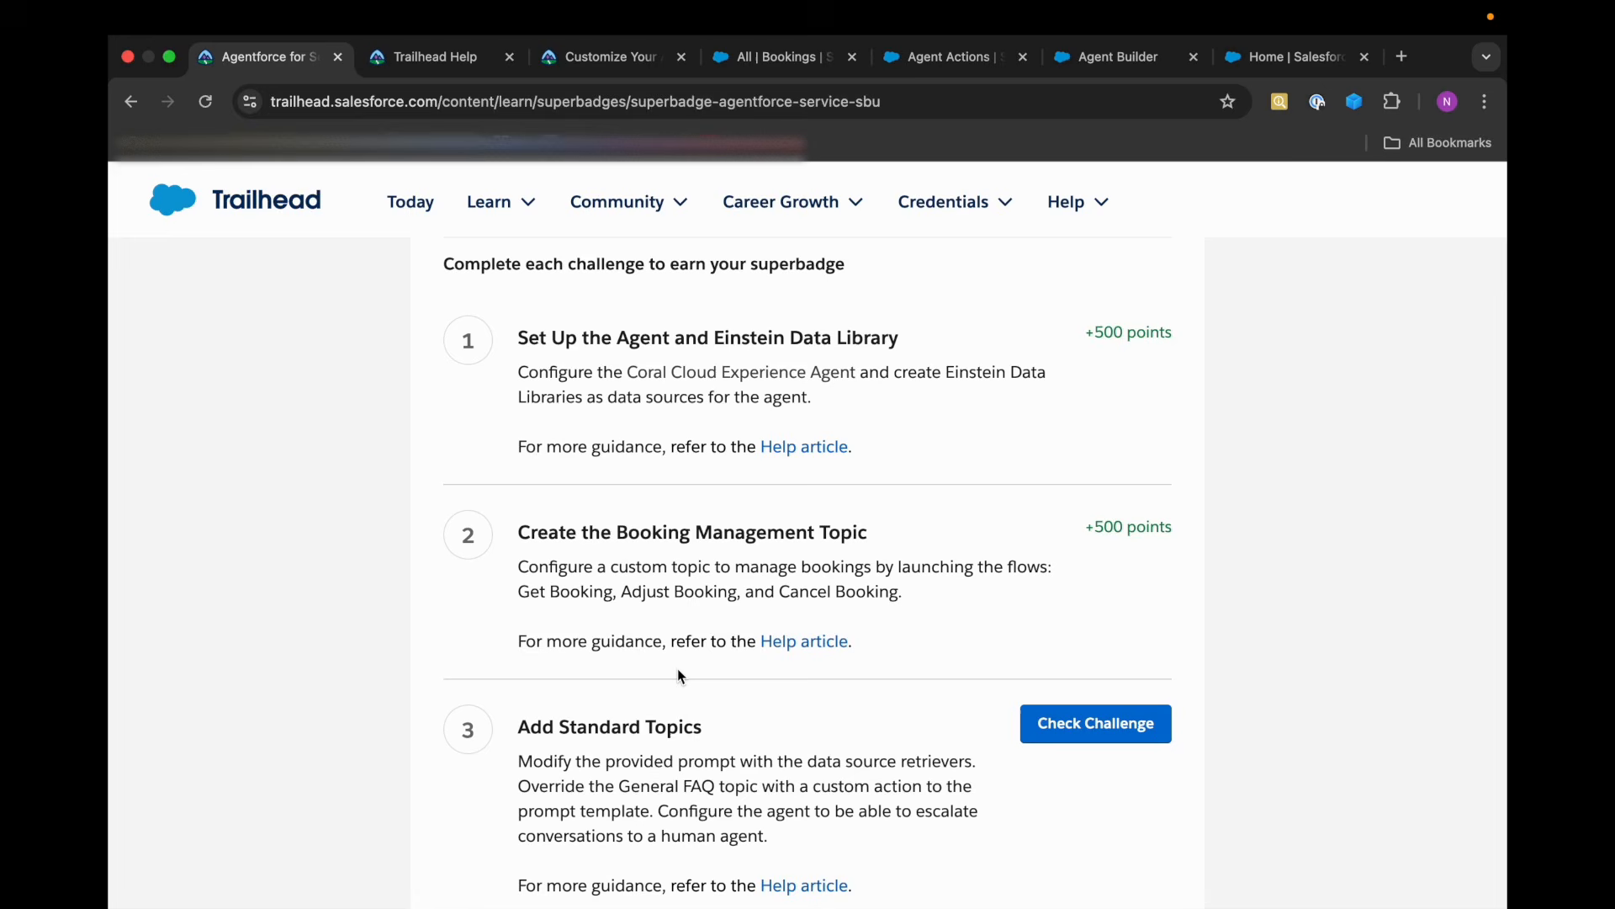
{"action": "scroll", "coordinate": [669, 671], "scroll_direction": "down", "scroll_amount": 3}
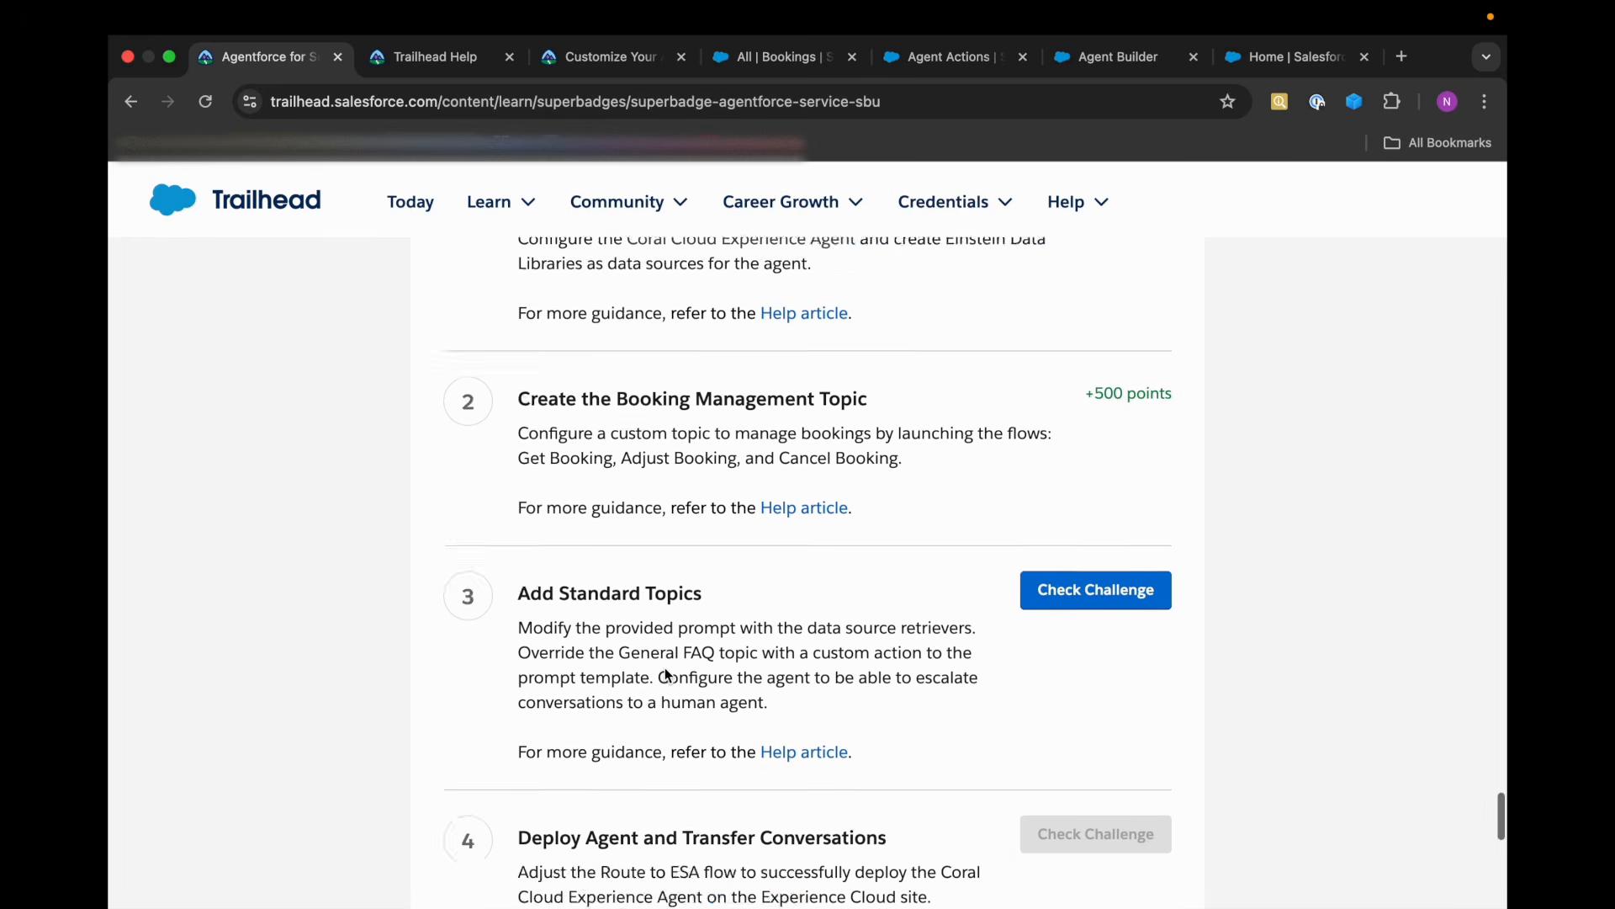
Read the Add Standard Topics: General FAQ and Escalation requirements on the Trailhead superbadge page.
{"action": "left_click_drag", "start_coordinate": [519, 475], "coordinate": [725, 465]}
{"action": "scroll", "coordinate": [732, 555], "scroll_direction": "up", "scroll_amount": 10}
{"action": "scroll", "coordinate": [732, 554], "scroll_direction": "up", "scroll_amount": 15}
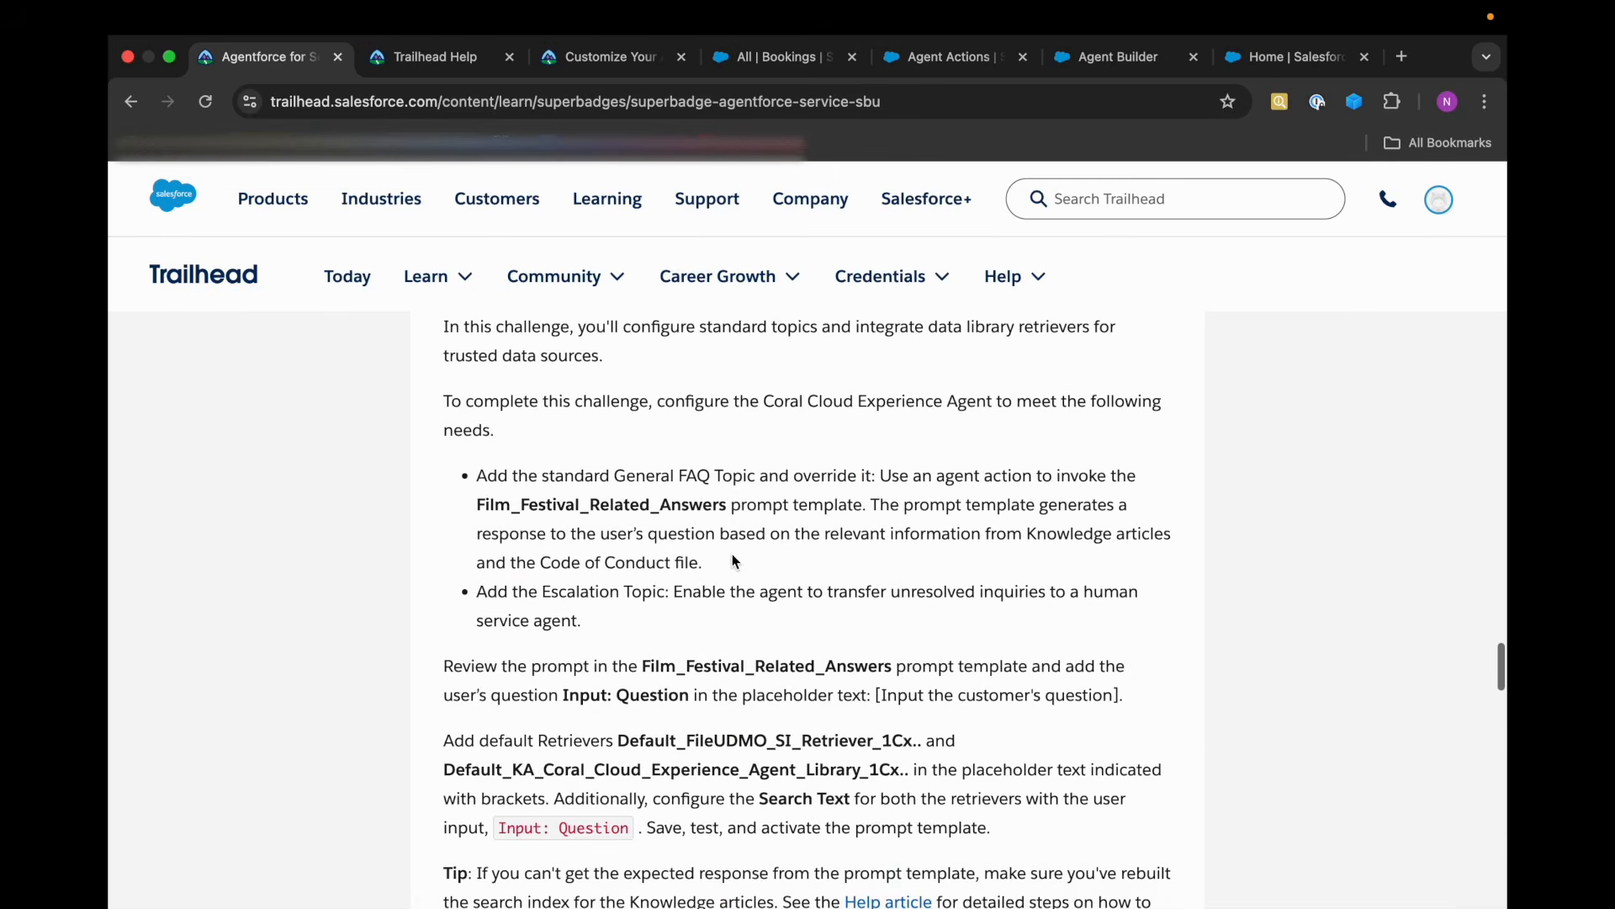
{"action": "scroll", "coordinate": [732, 553], "scroll_direction": "down", "scroll_amount": 3}
{"action": "scroll", "coordinate": [732, 554], "scroll_direction": "down", "scroll_amount": 5}
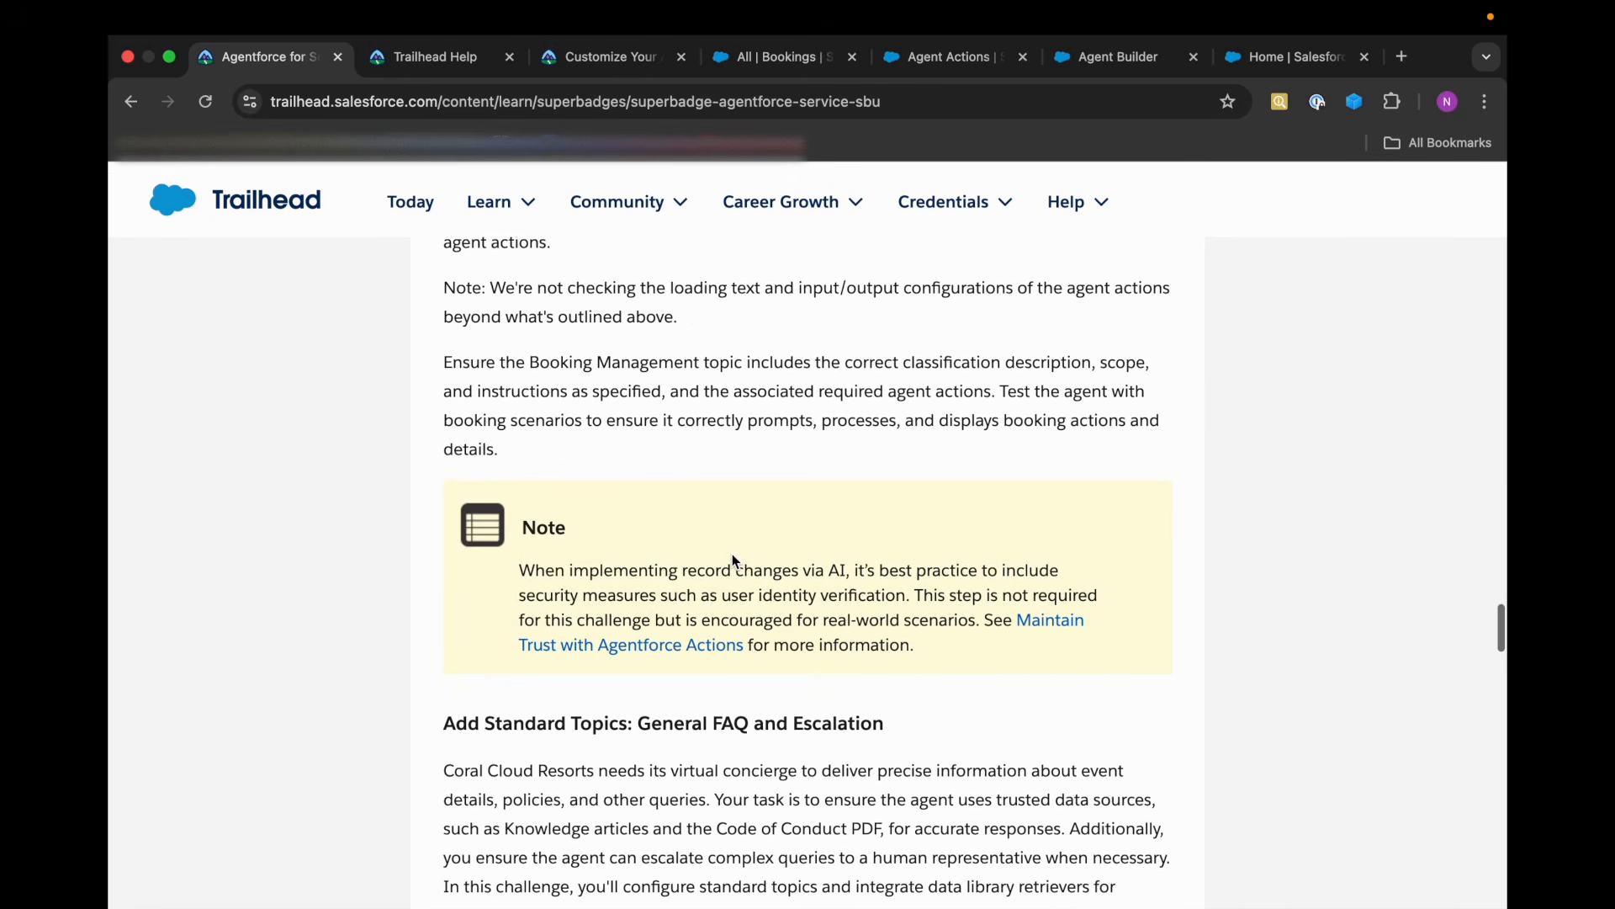
{"action": "scroll", "coordinate": [732, 554], "scroll_direction": "down", "scroll_amount": 1}
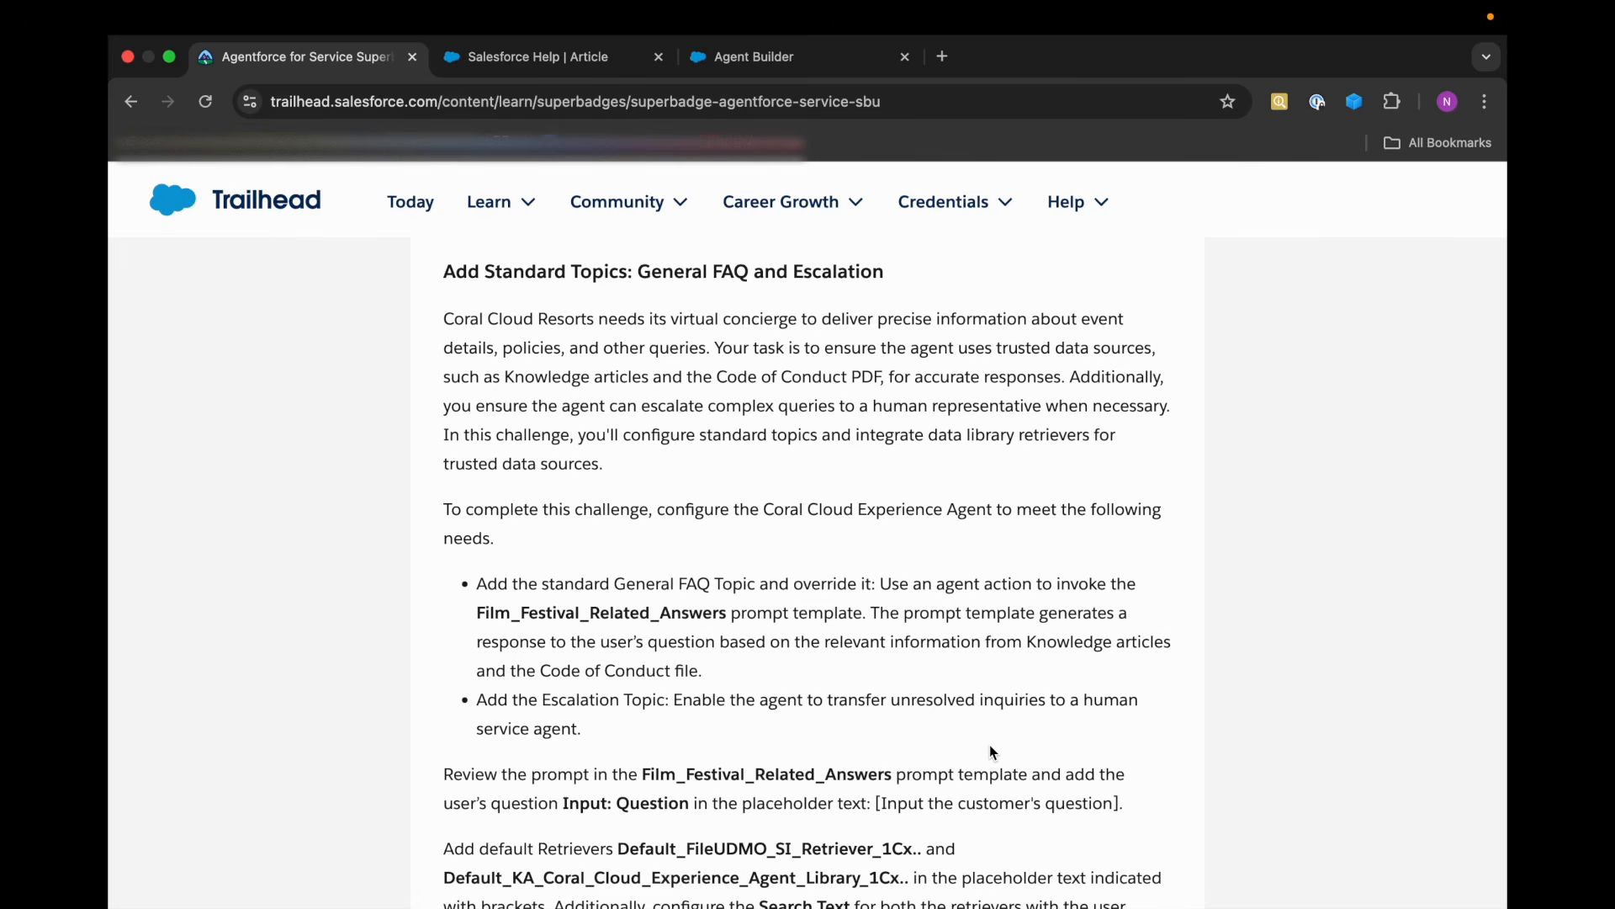
{"action": "scroll", "coordinate": [990, 747], "scroll_direction": "down", "scroll_amount": 2}
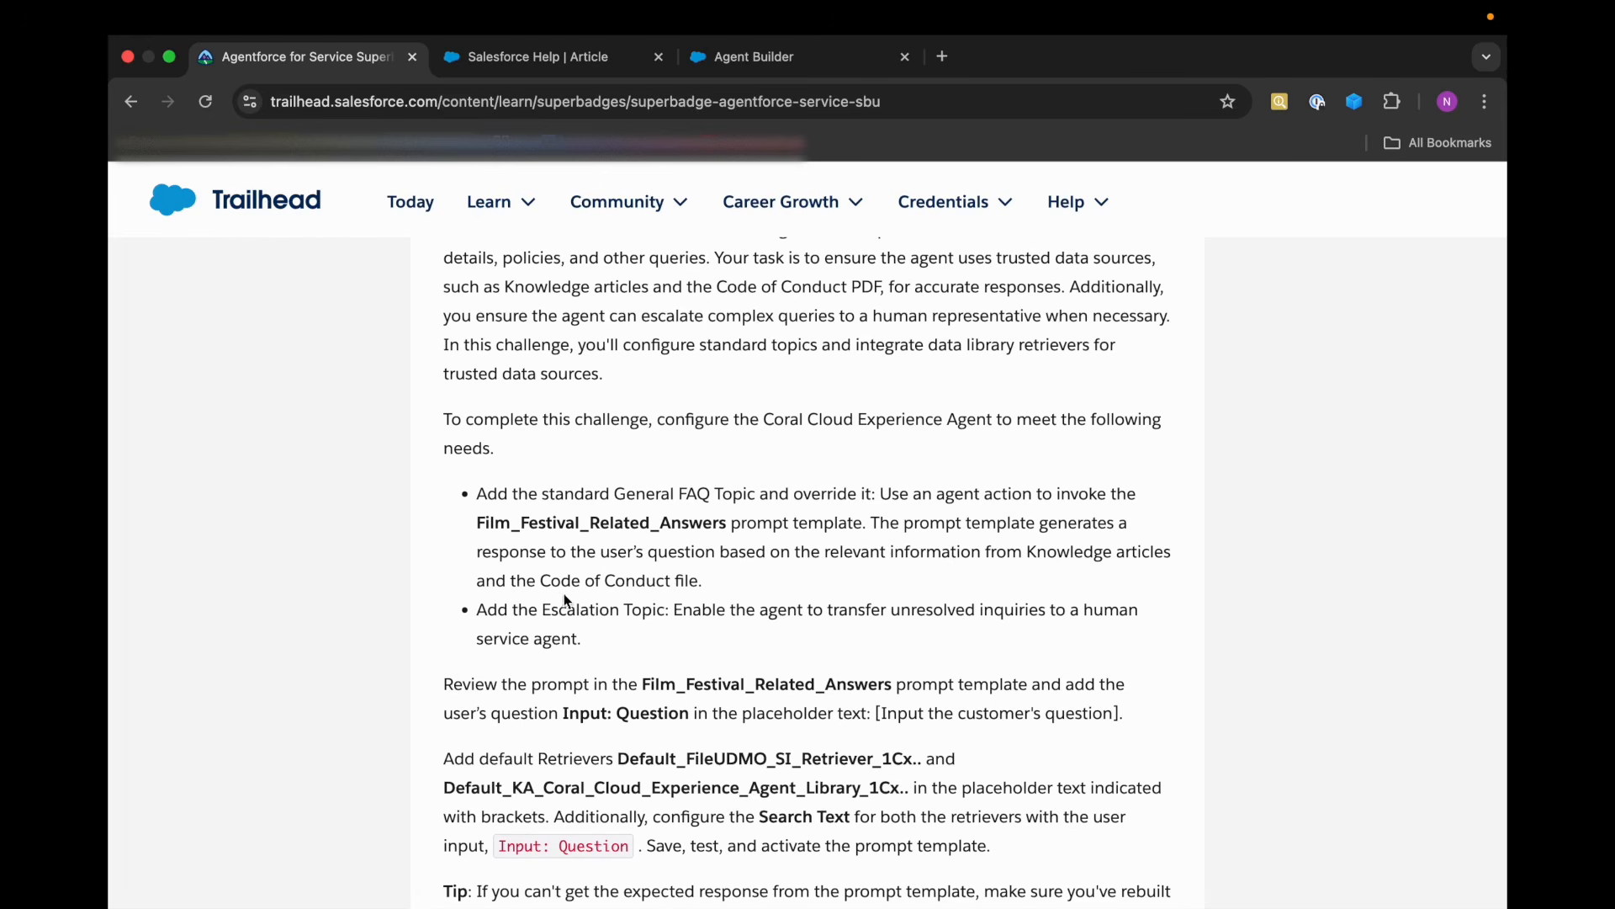
{"action": "scroll", "coordinate": [572, 589], "scroll_direction": "down", "scroll_amount": 1}
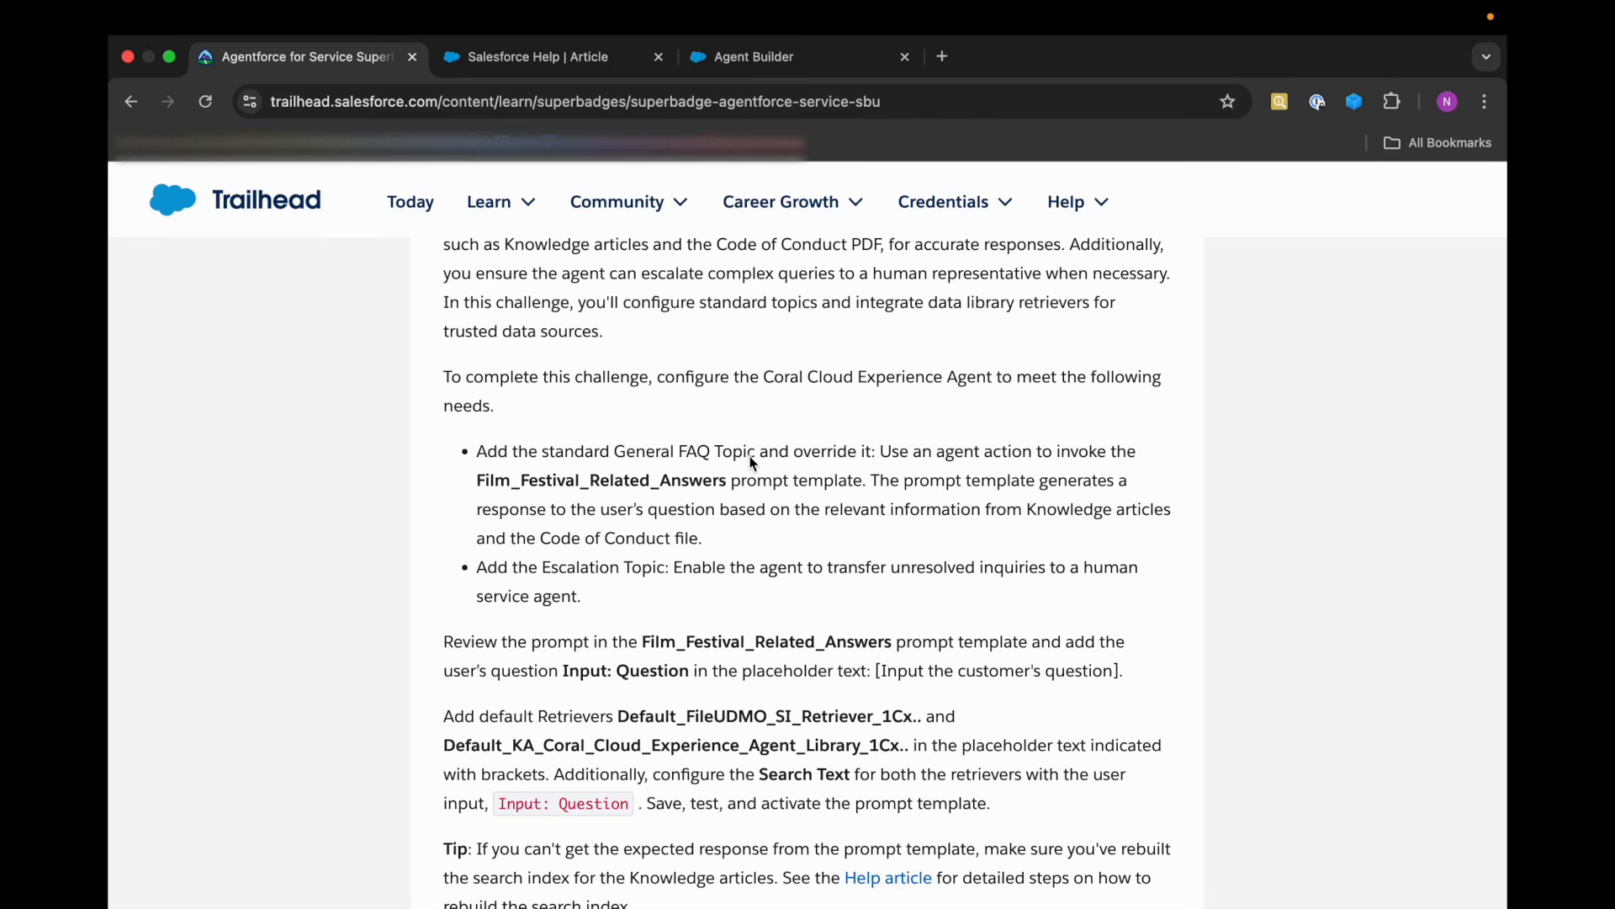
In Agent Builder, add the standard General FAQ topic from the asset library to the Coral Cloud Experience Agent.
{"action": "left_click", "coordinate": [740, 56]}
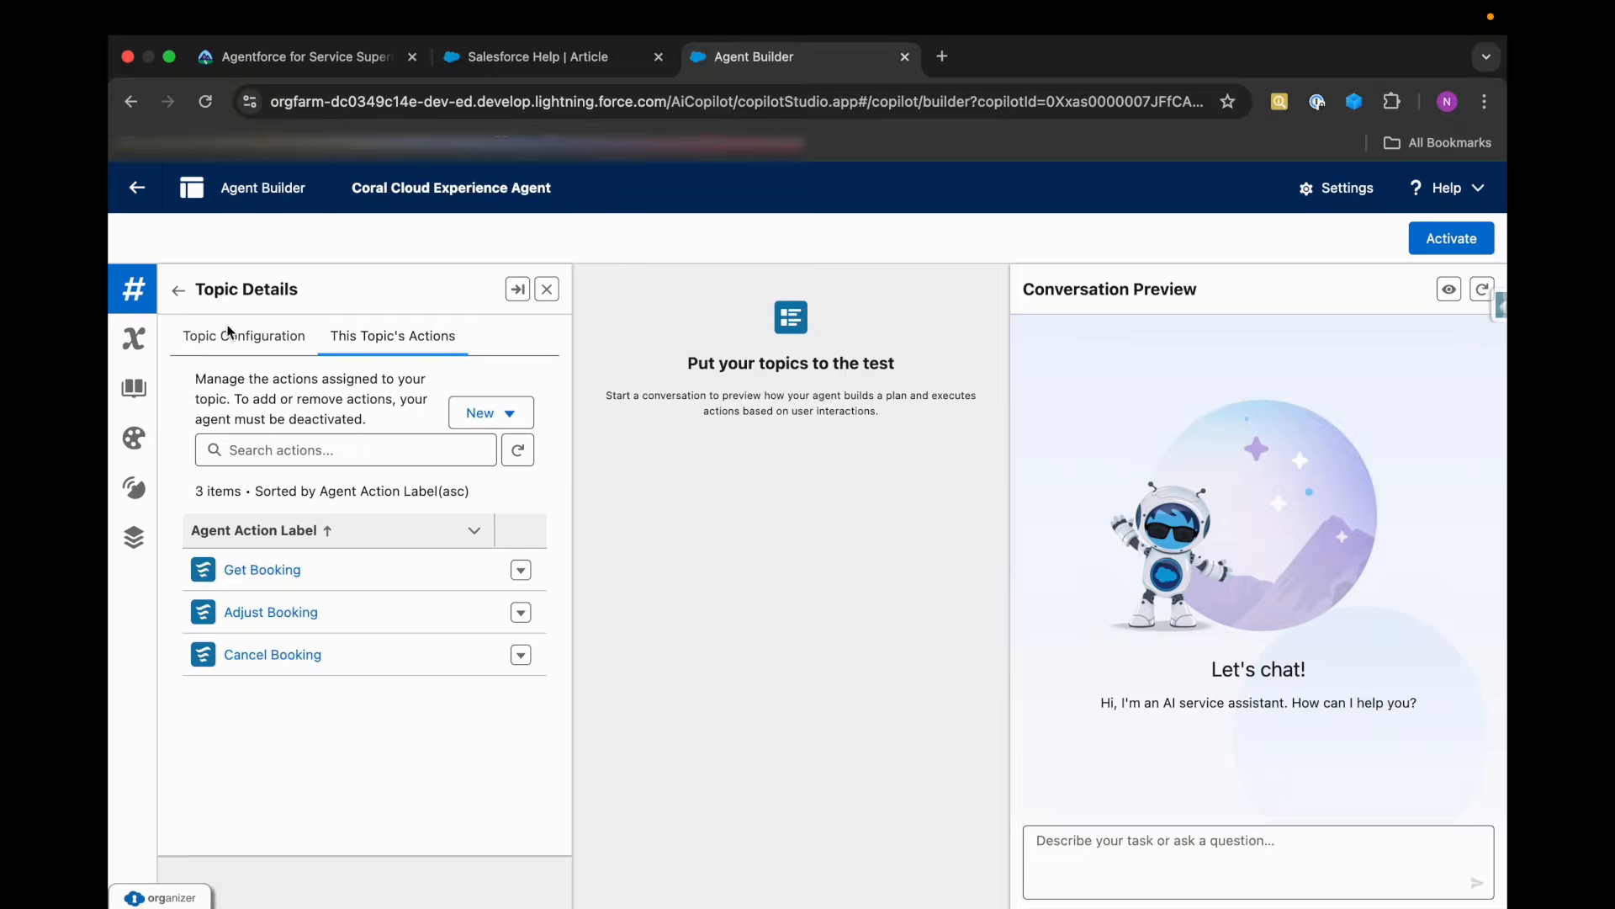
{"action": "left_click", "coordinate": [178, 290]}
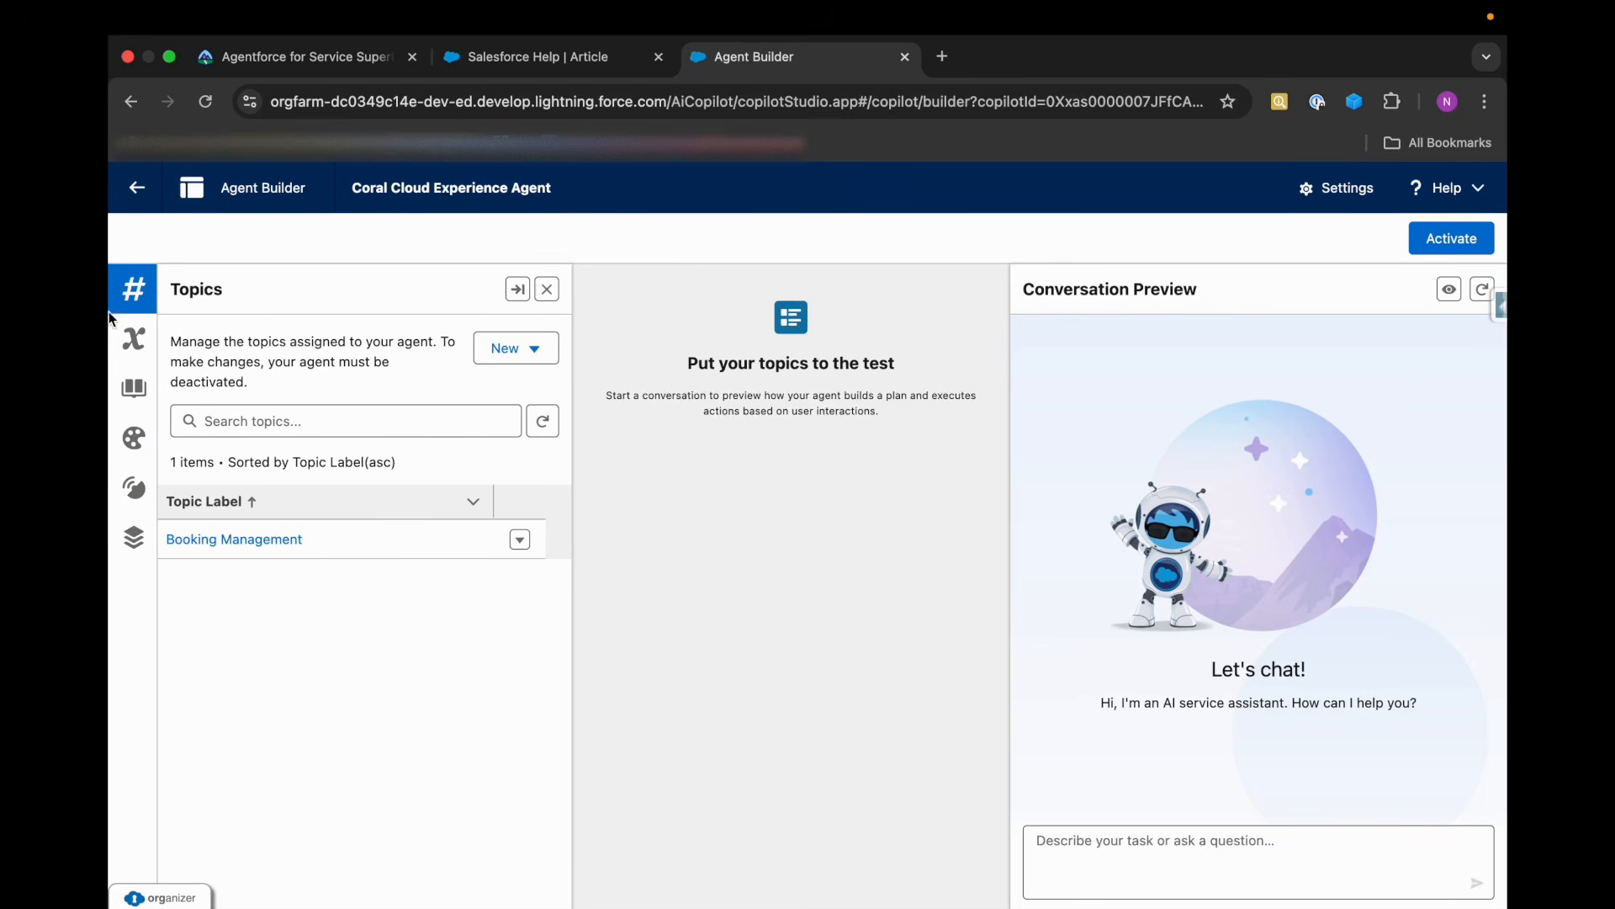
{"action": "left_click", "coordinate": [508, 348]}
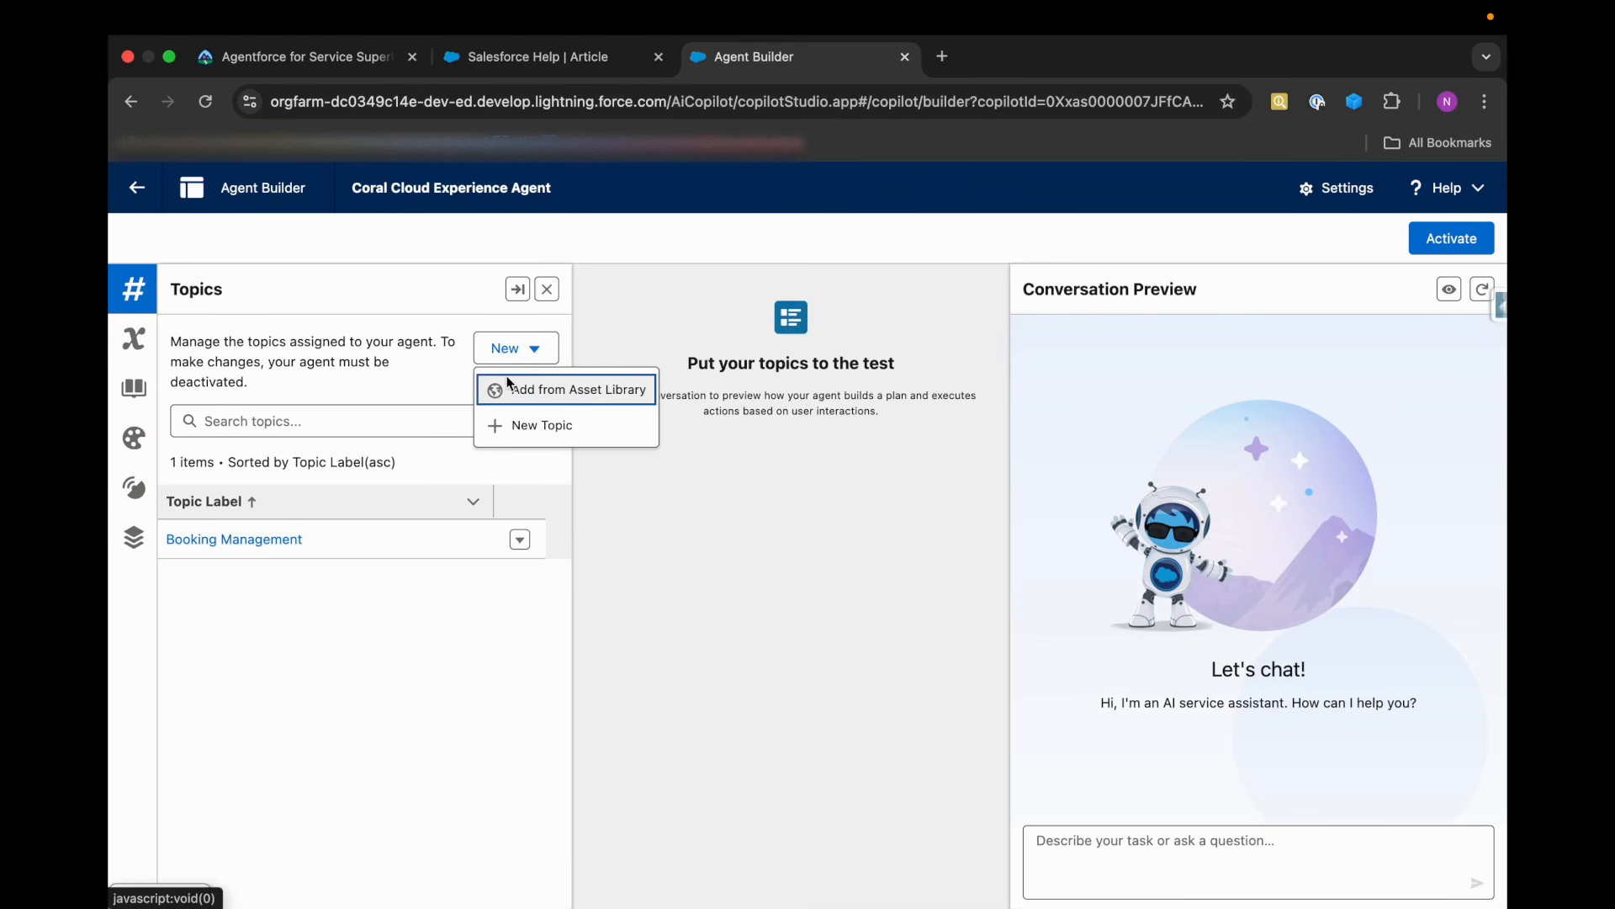
{"action": "left_click", "coordinate": [570, 393]}
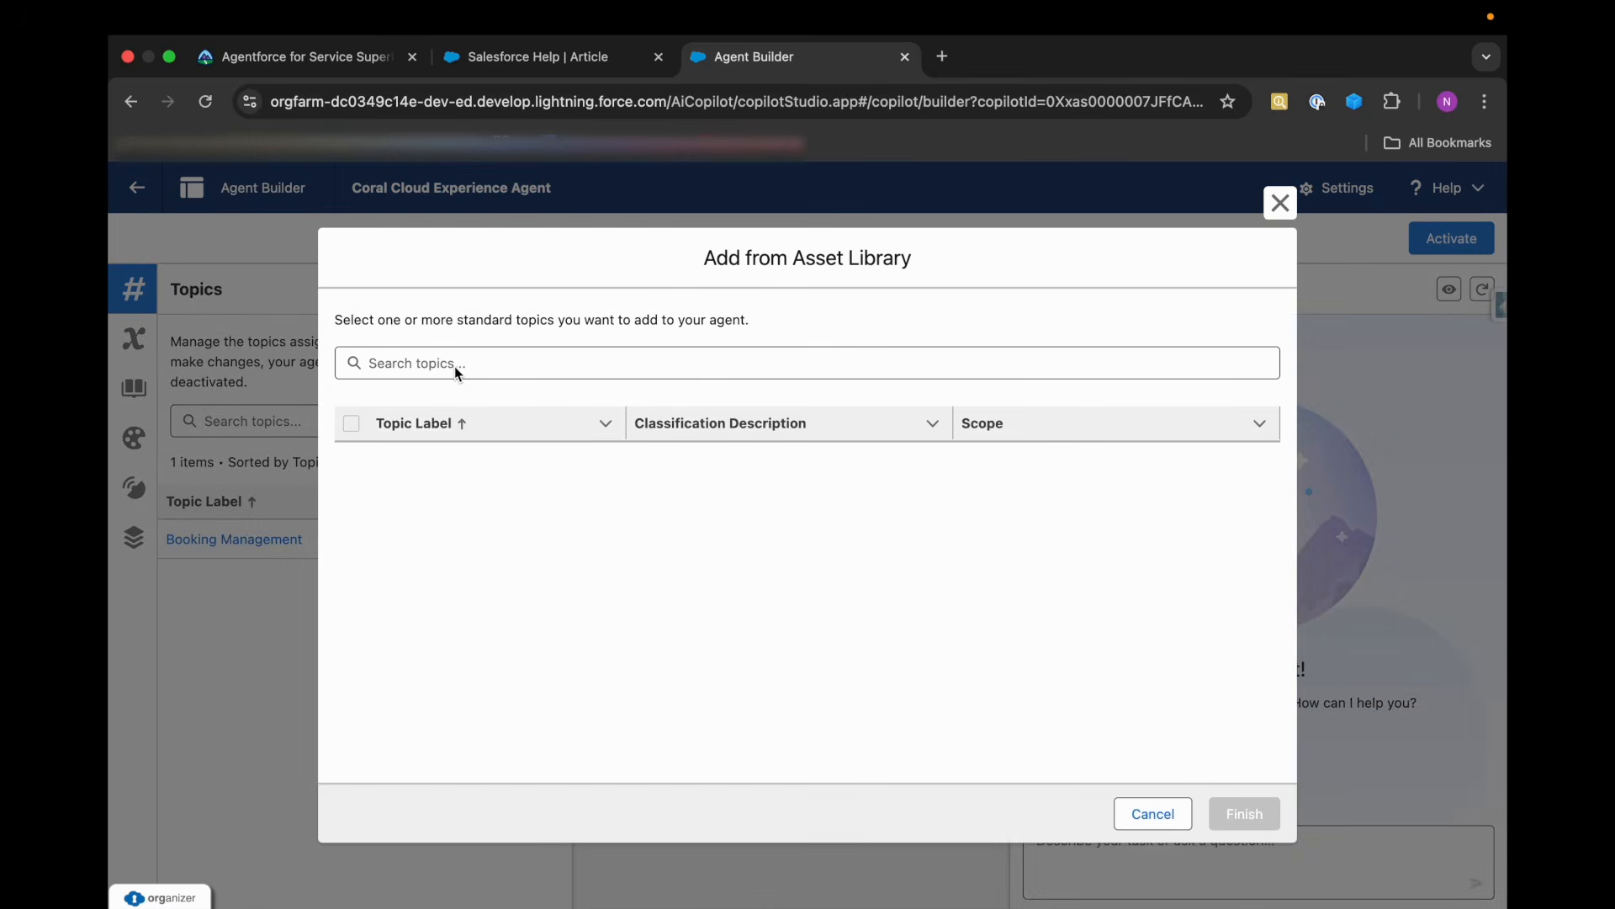
{"action": "left_click", "coordinate": [455, 367]}
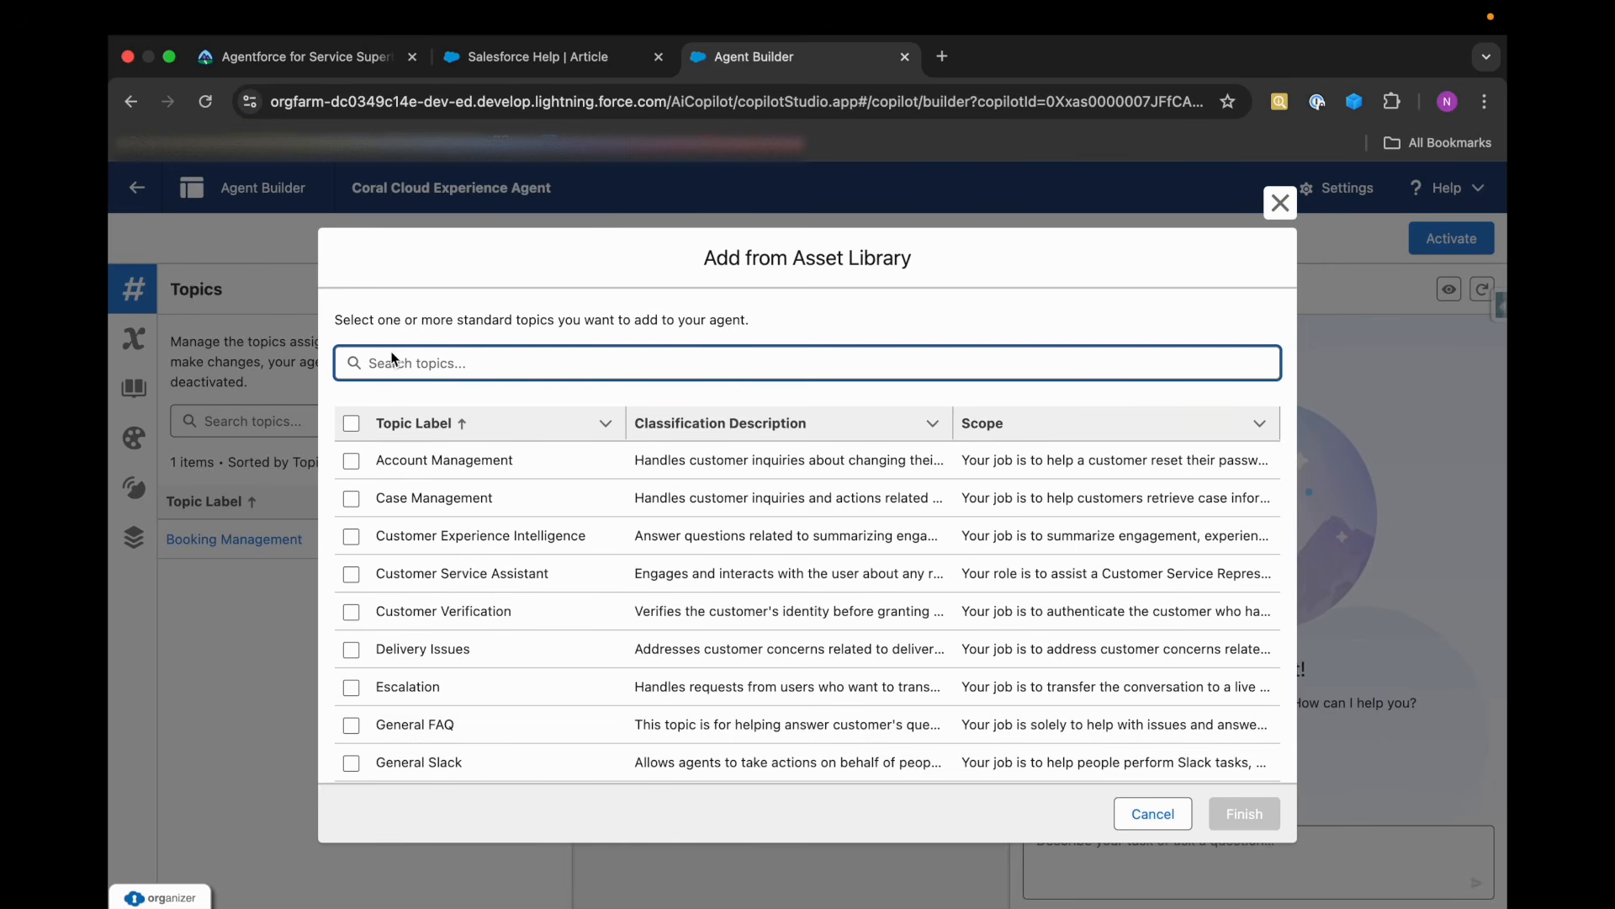
{"action": "left_click", "coordinate": [351, 724]}
{"action": "left_click", "coordinate": [1237, 826]}
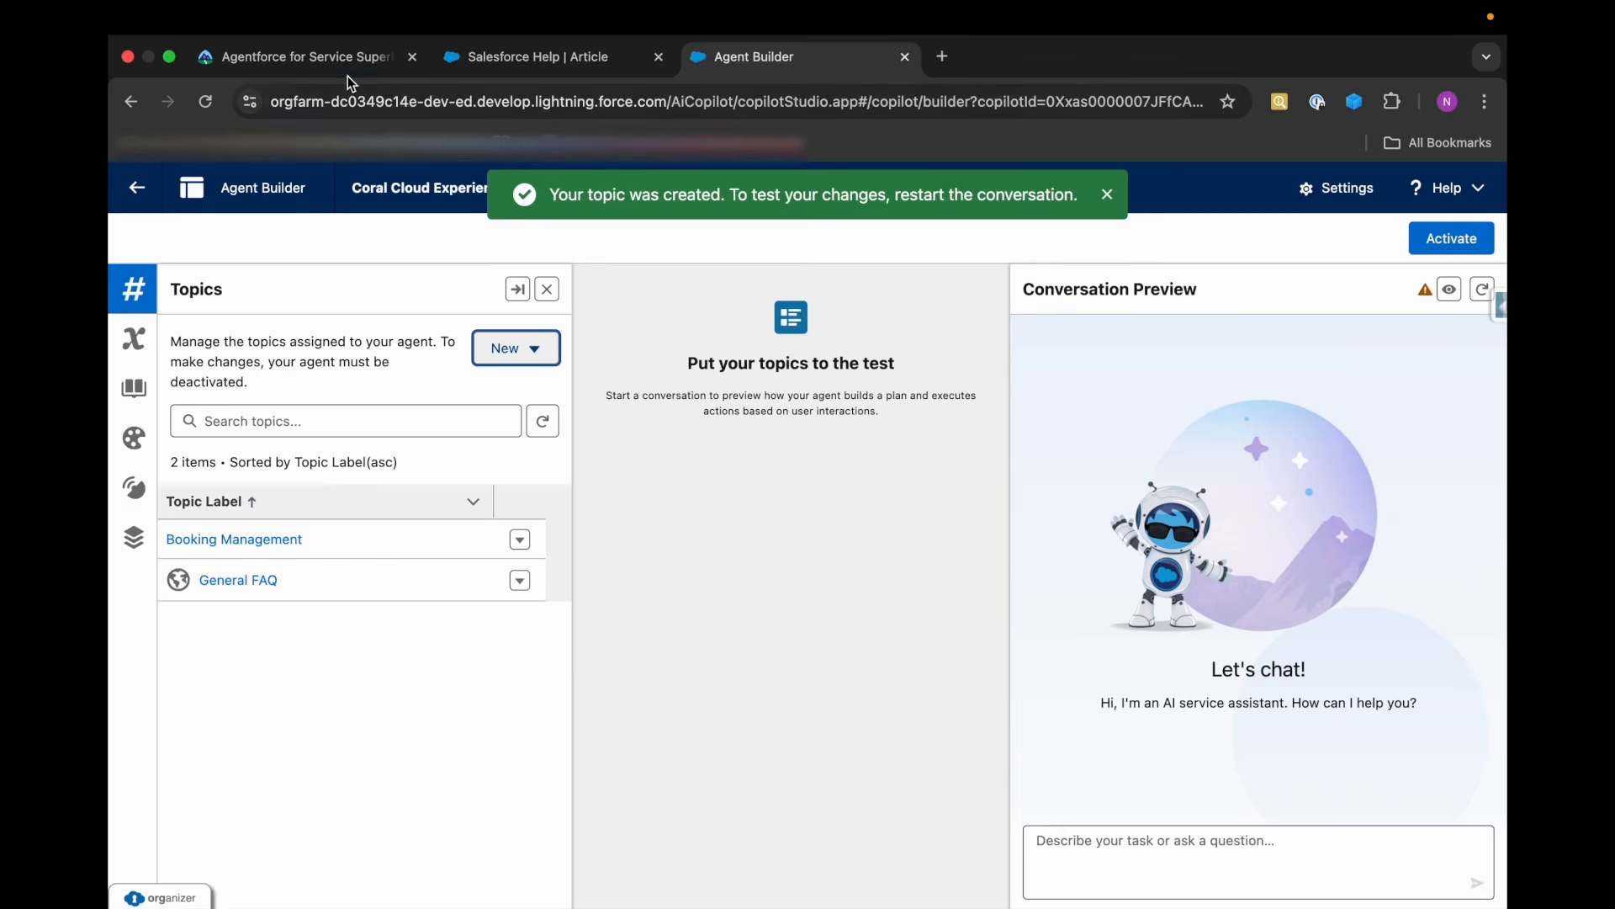
Recheck the General FAQ override requirement on Trailhead, and create a custom version of the General FAQ topic in Agent Builder.
{"action": "left_click", "coordinate": [348, 76]}
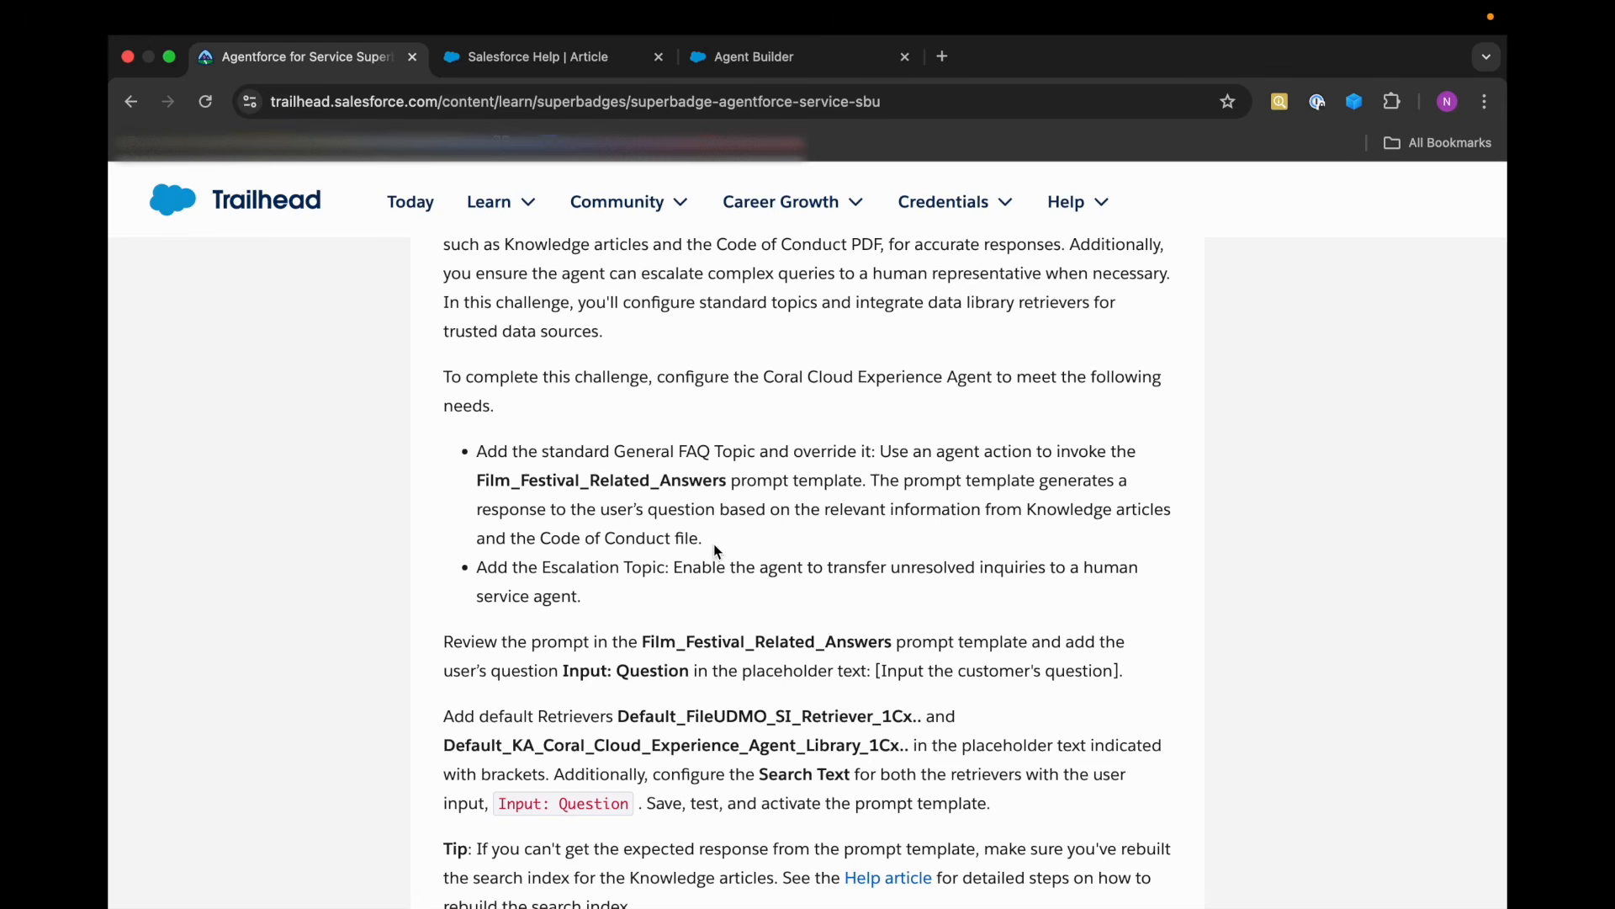
{"action": "left_click_drag", "start_coordinate": [882, 459], "coordinate": [852, 481]}
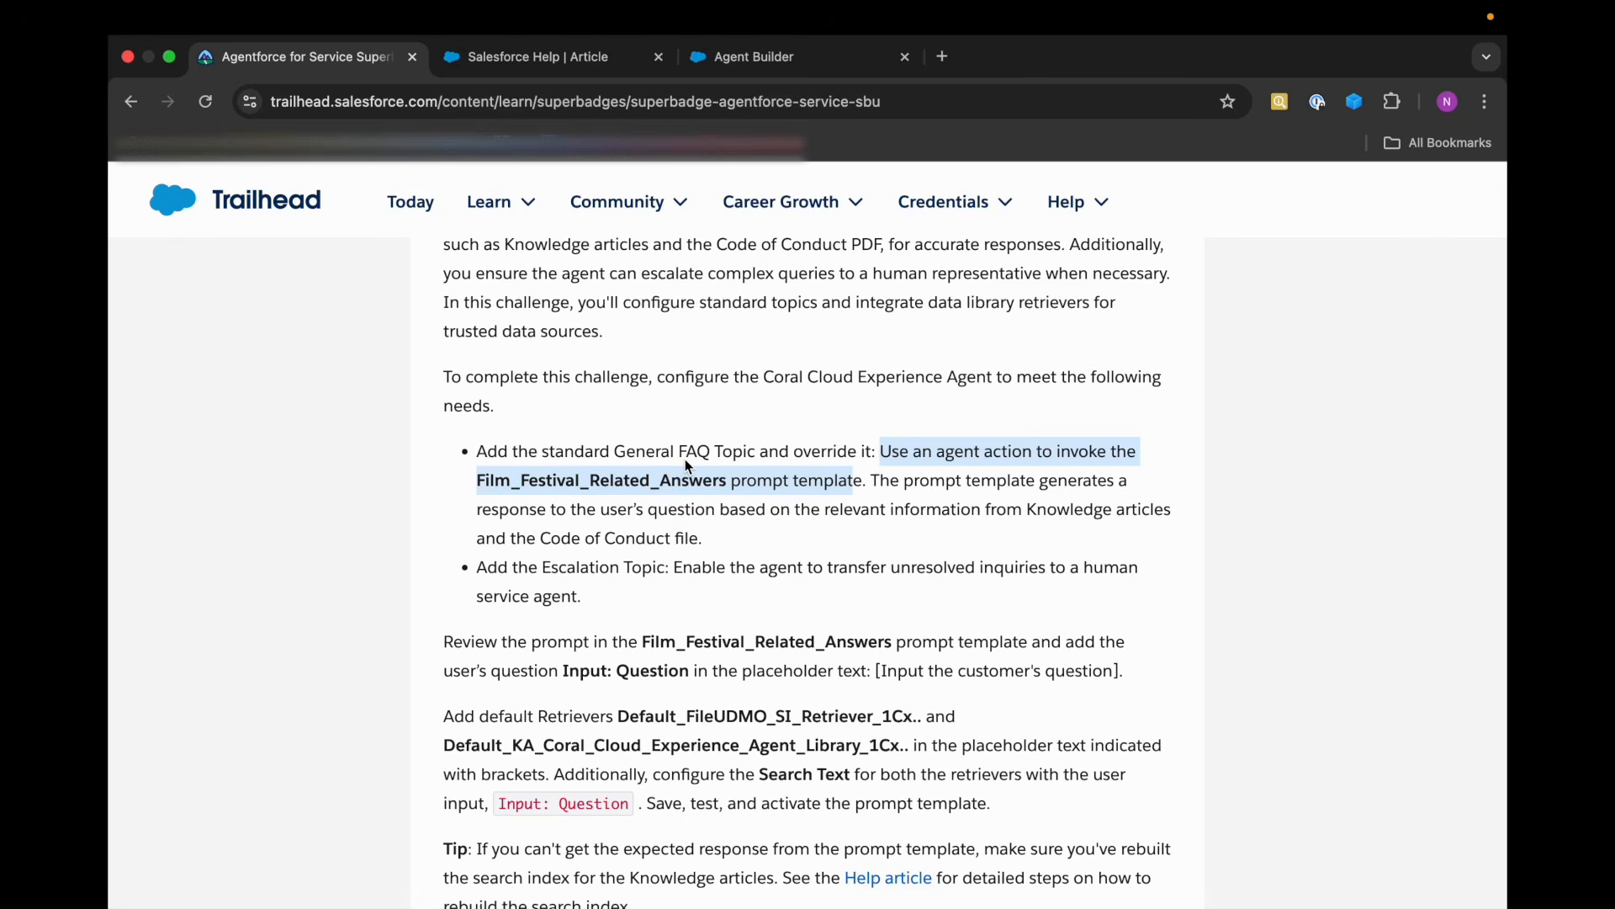
{"action": "left_click", "coordinate": [778, 63]}
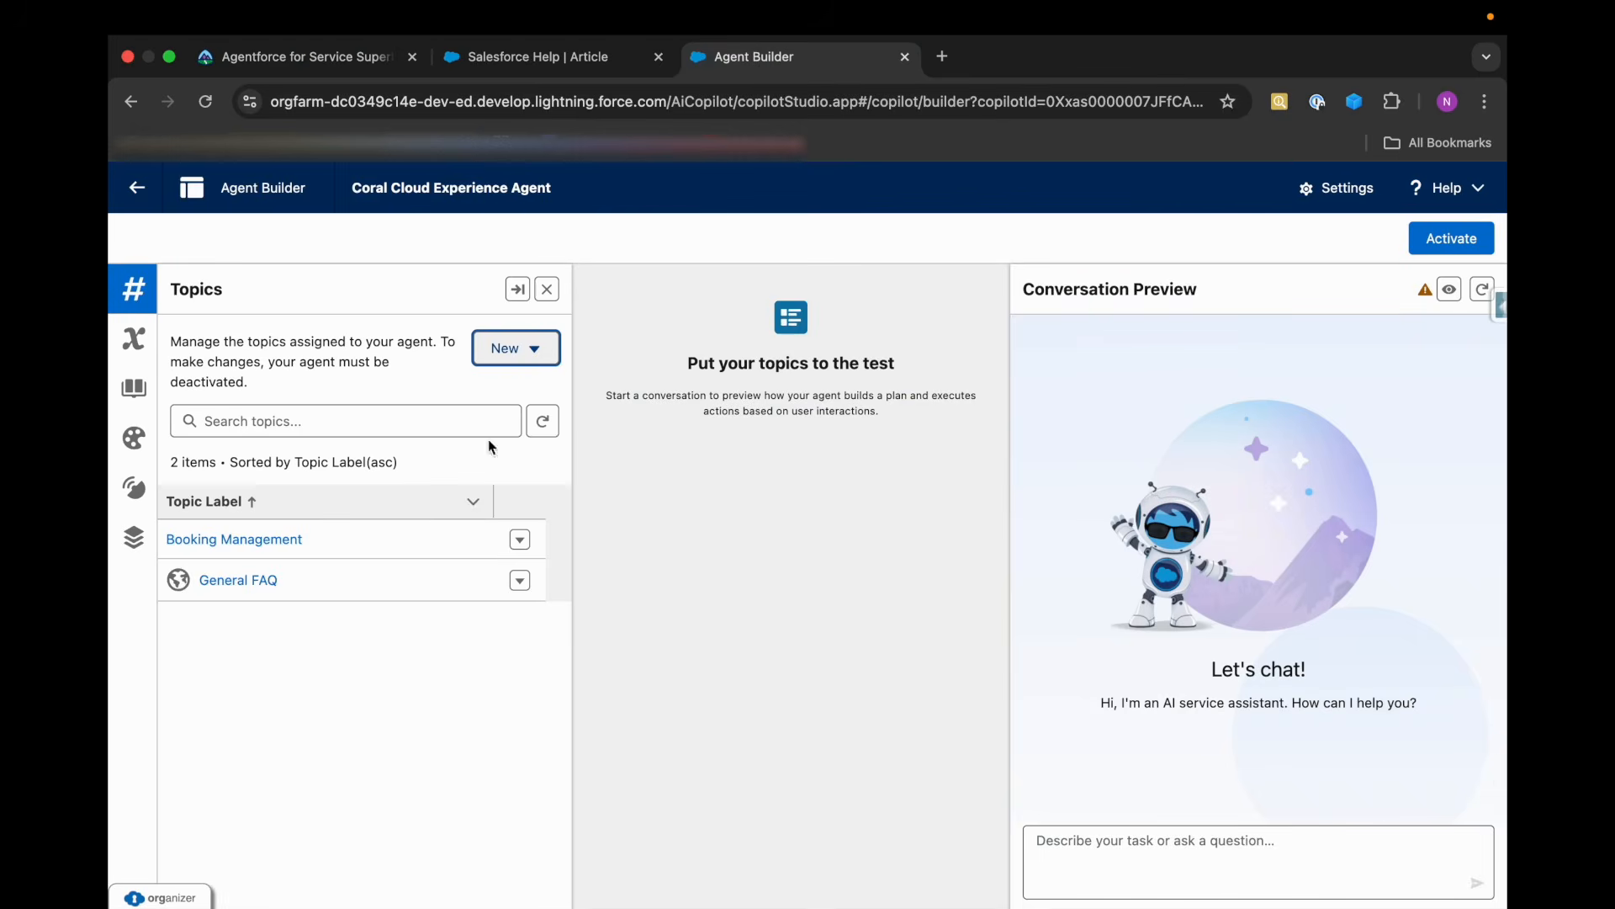
{"action": "left_click", "coordinate": [265, 579]}
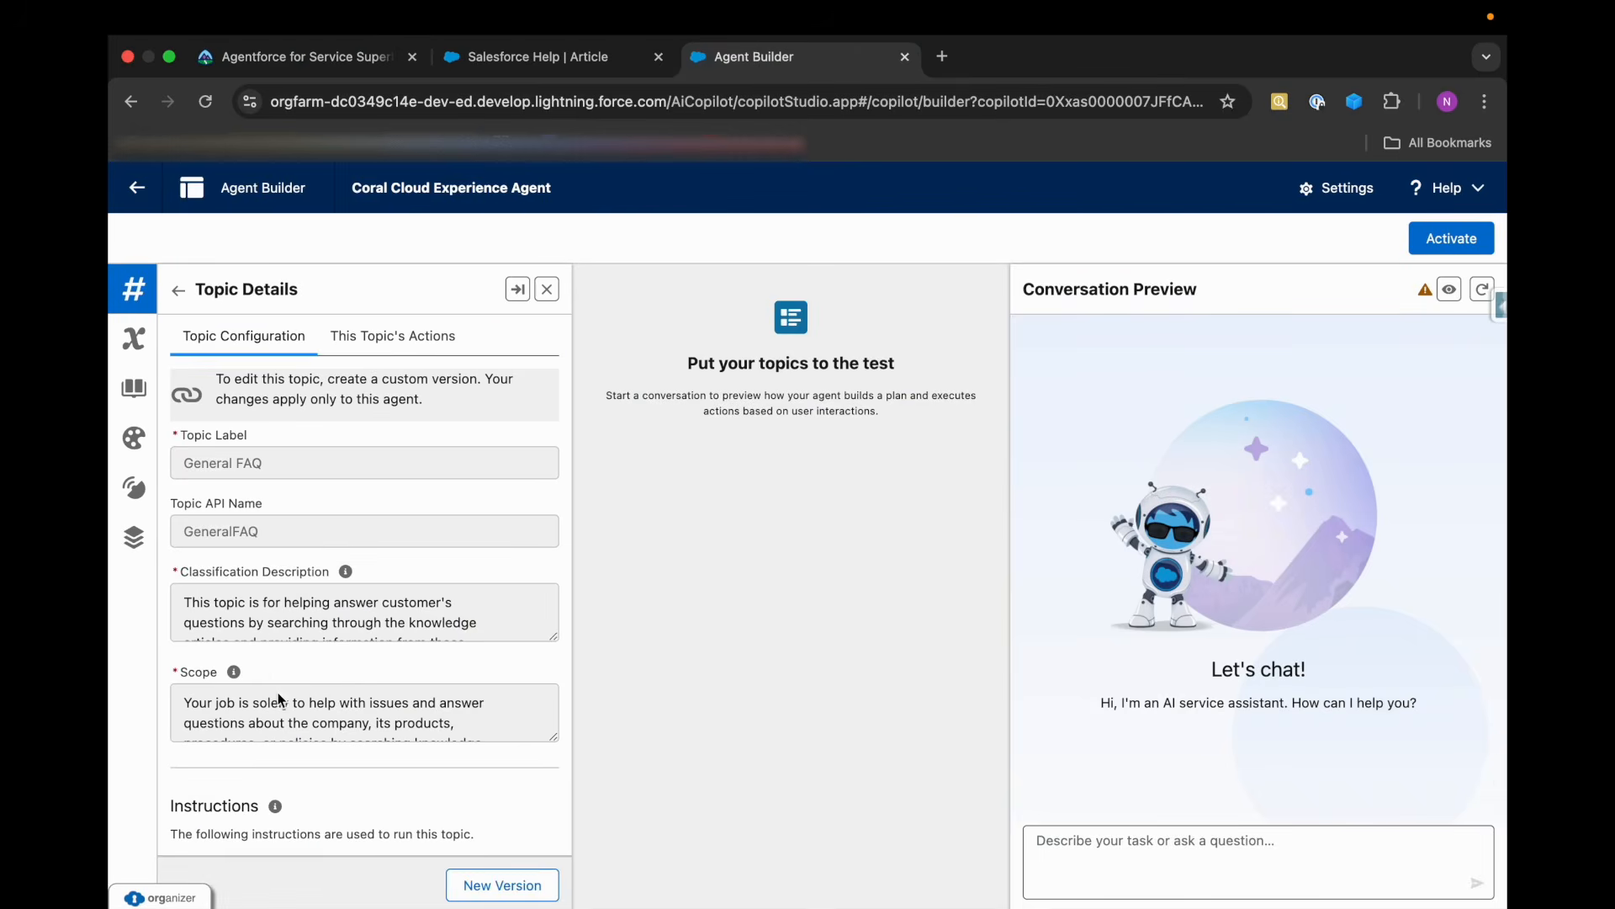
{"action": "scroll", "coordinate": [278, 694], "scroll_direction": "down", "scroll_amount": 2}
{"action": "scroll", "coordinate": [277, 693], "scroll_direction": "down", "scroll_amount": 1}
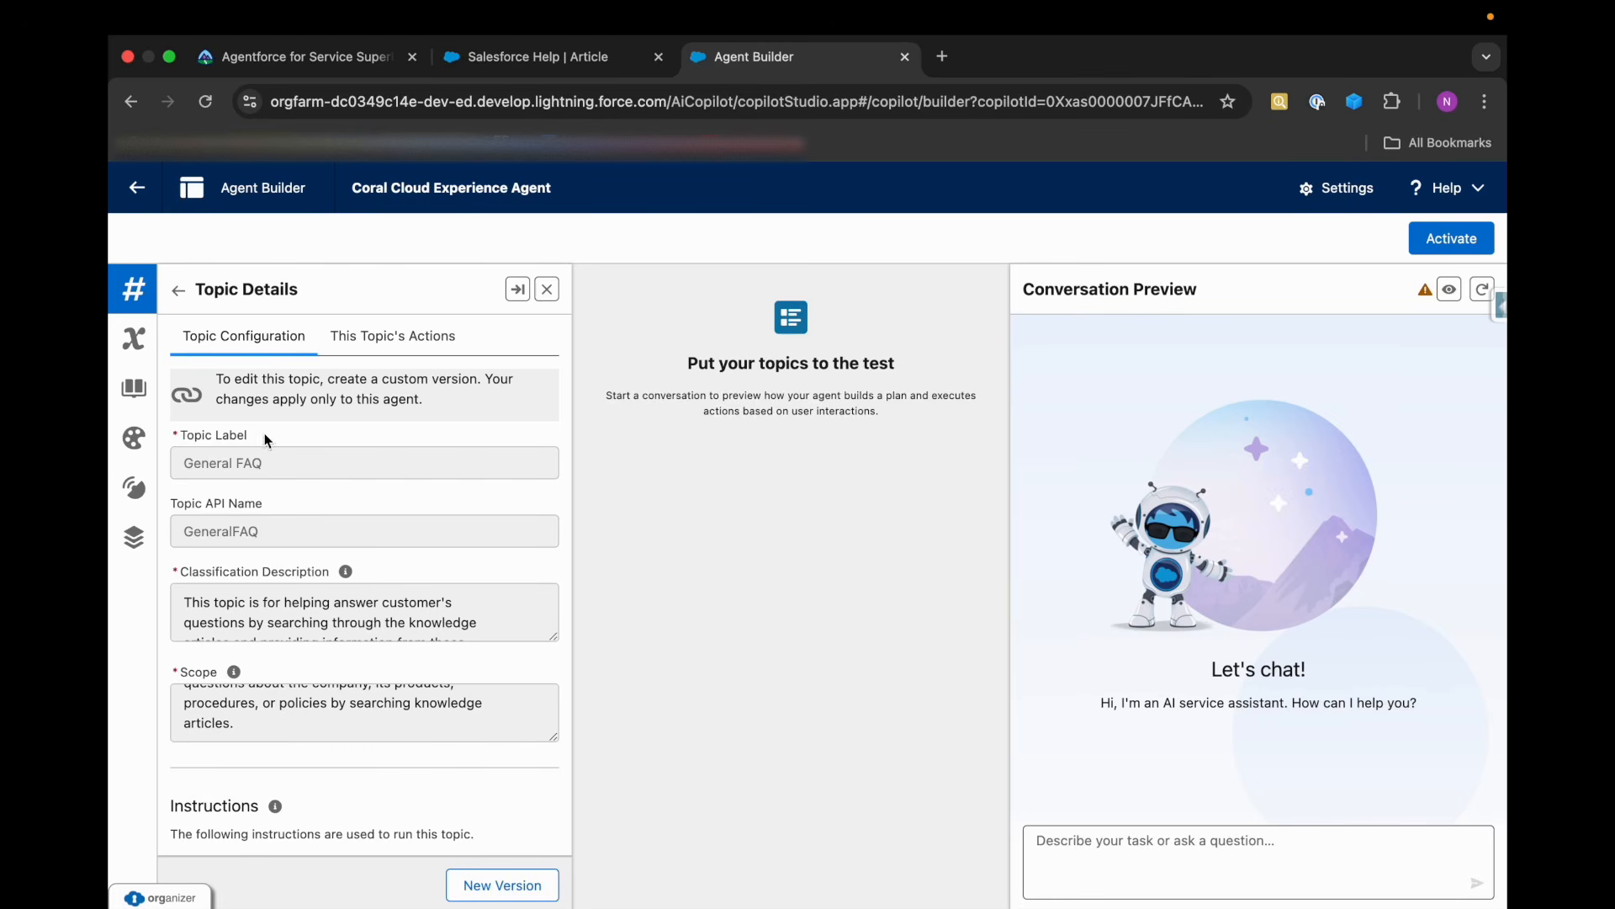
{"action": "left_click", "coordinate": [387, 338]}
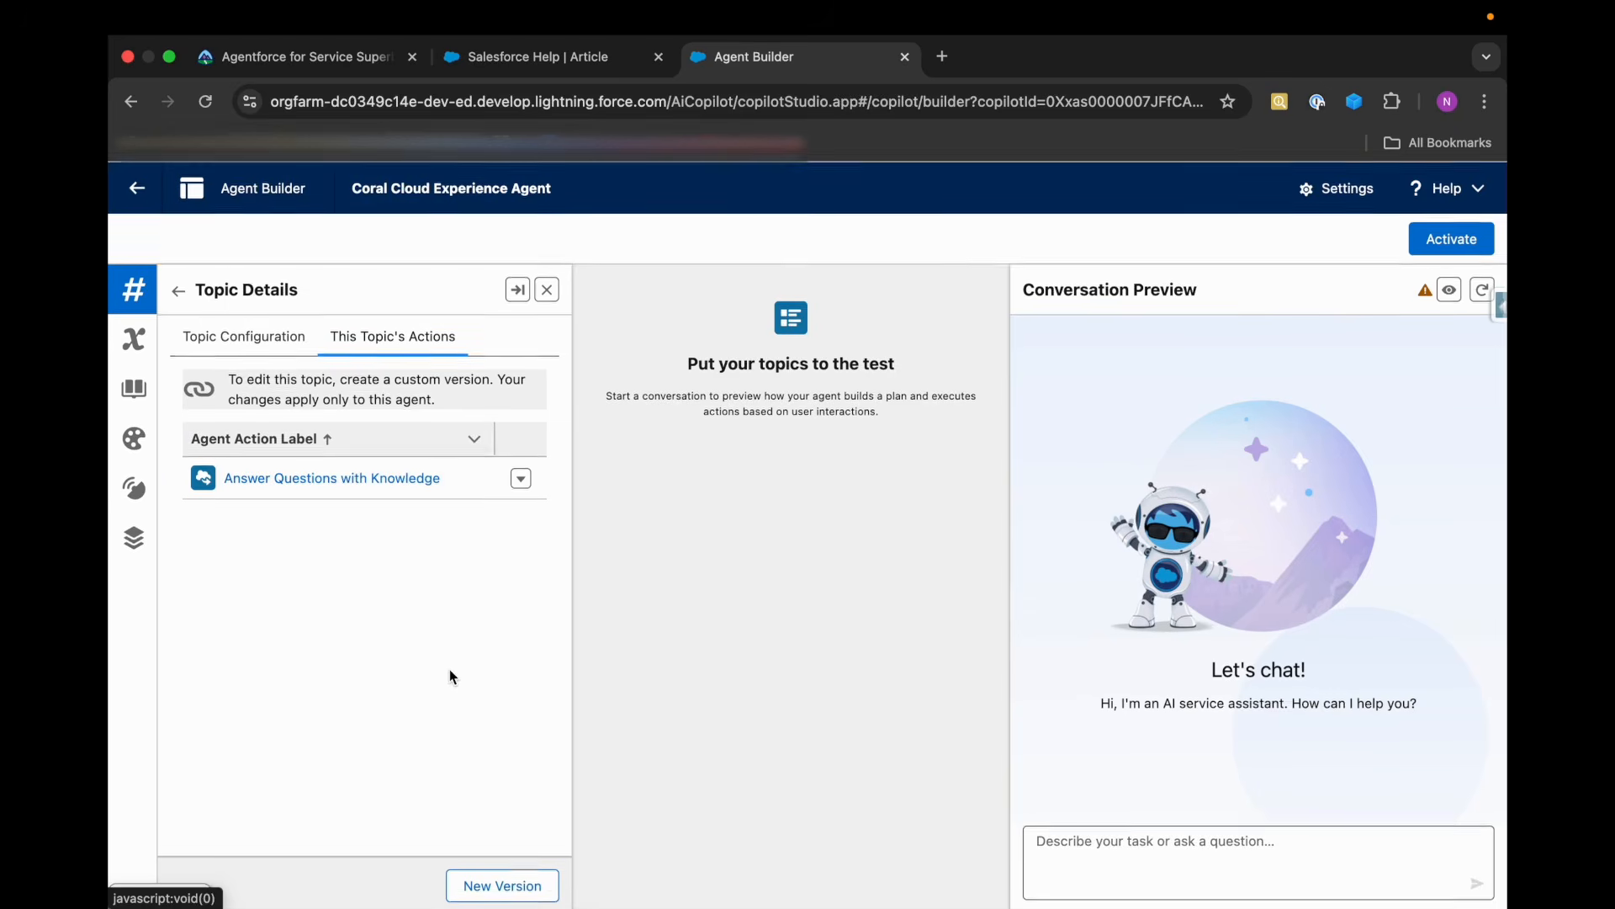
{"action": "left_click", "coordinate": [502, 885]}
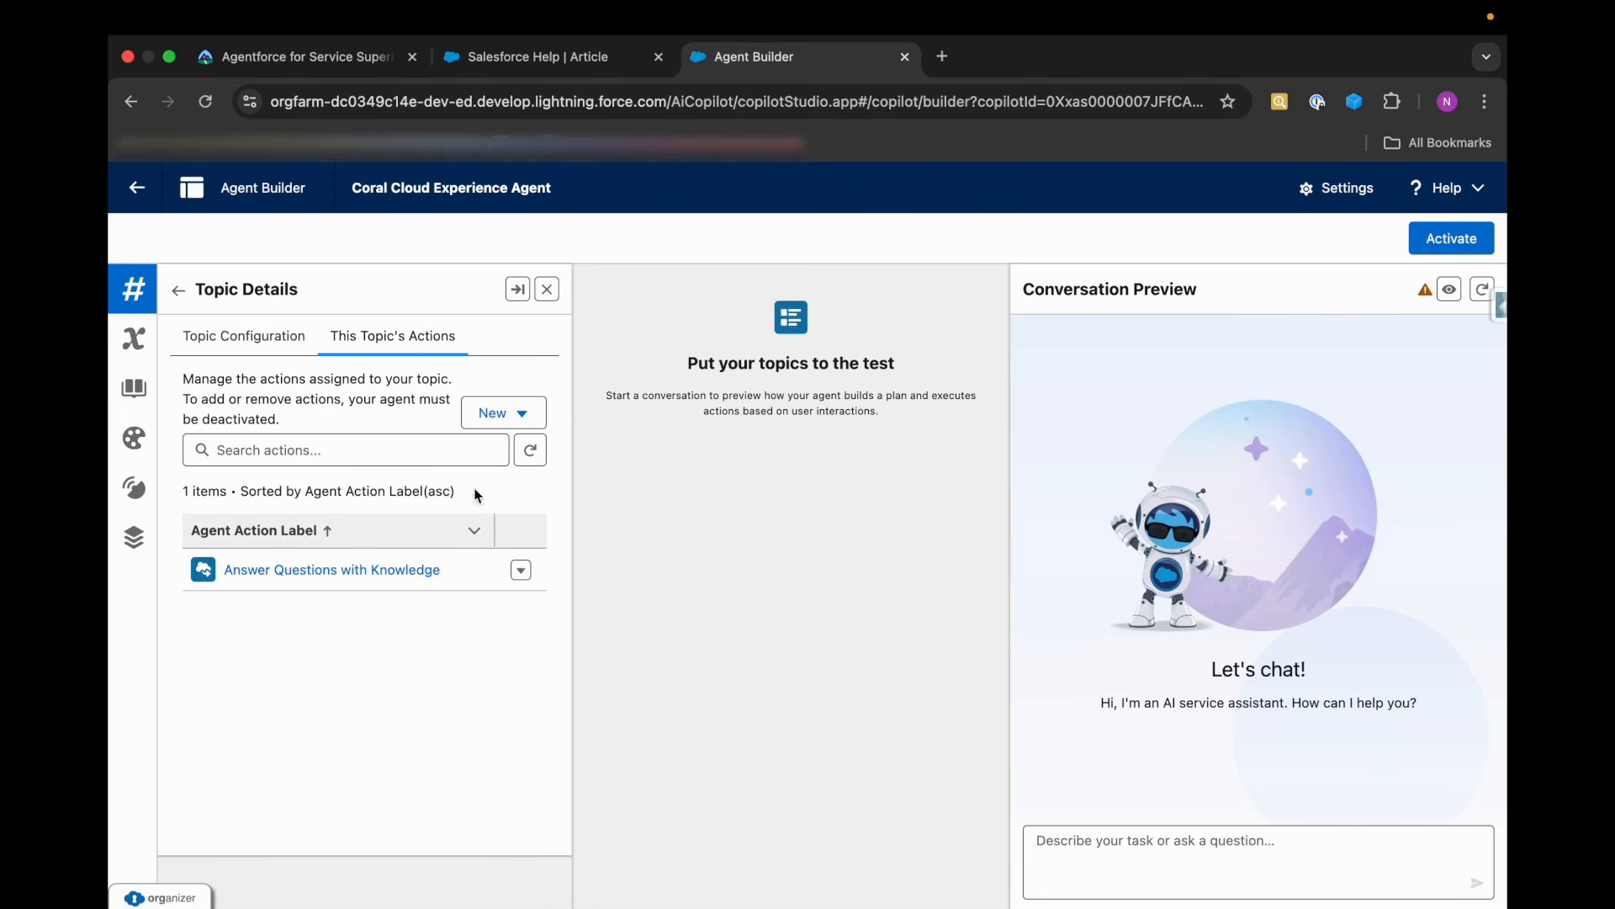
Start a new action in the General FAQ topic that references the Film Festival Related Answers prompt template, and proceed to its configuration.
{"action": "left_click", "coordinate": [519, 412]}
{"action": "left_click", "coordinate": [520, 451]}
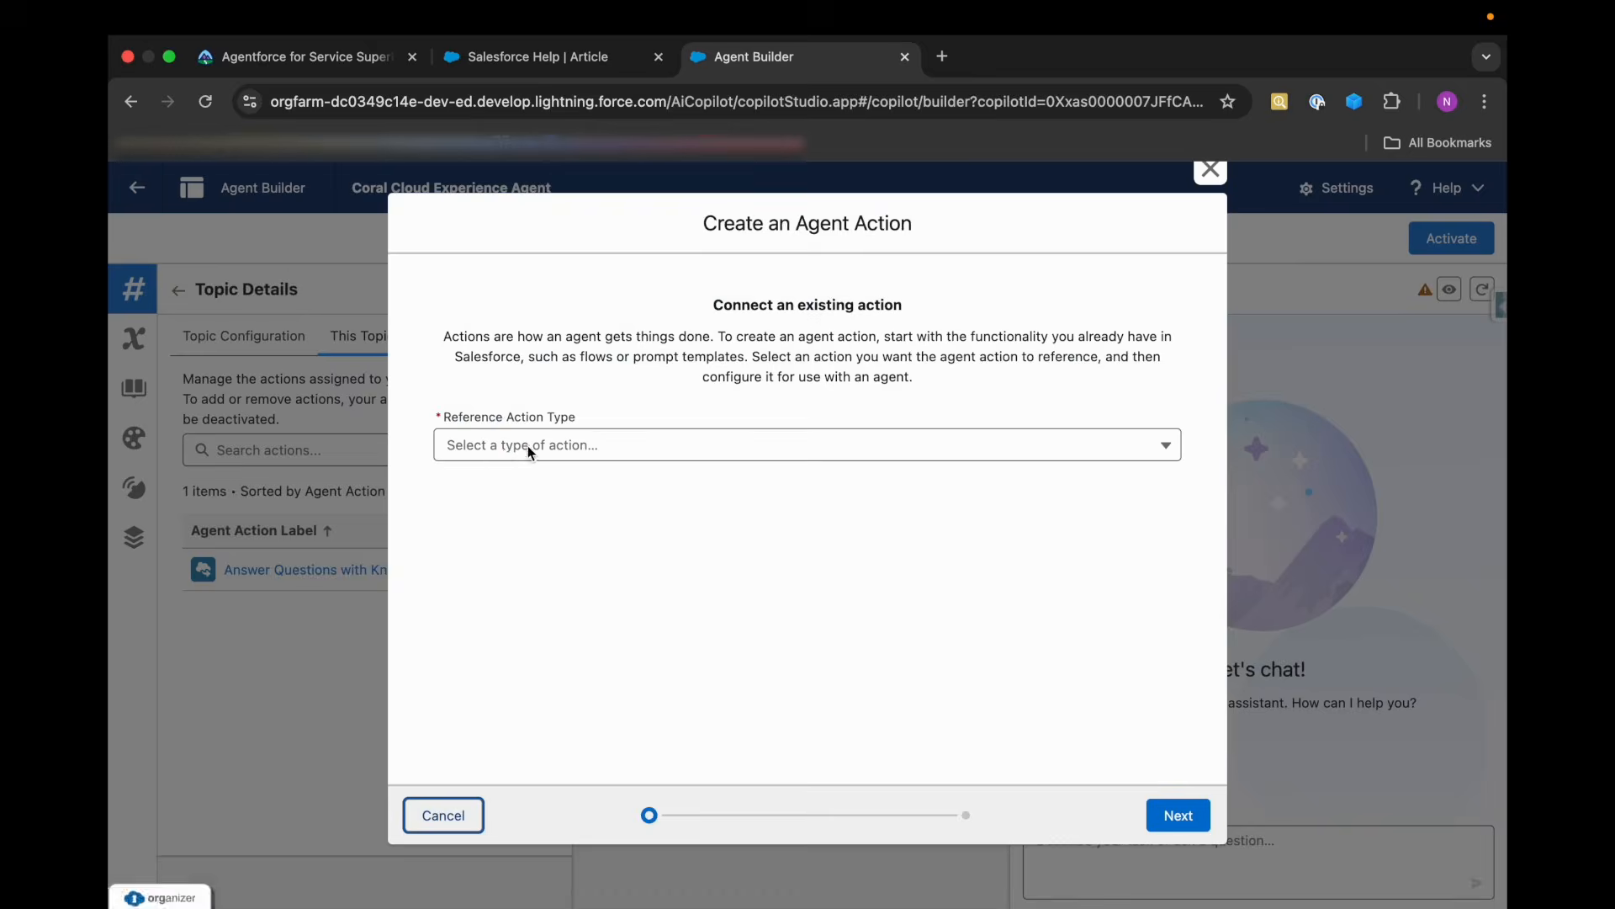
{"action": "left_click", "coordinate": [520, 452]}
{"action": "left_click", "coordinate": [503, 598]}
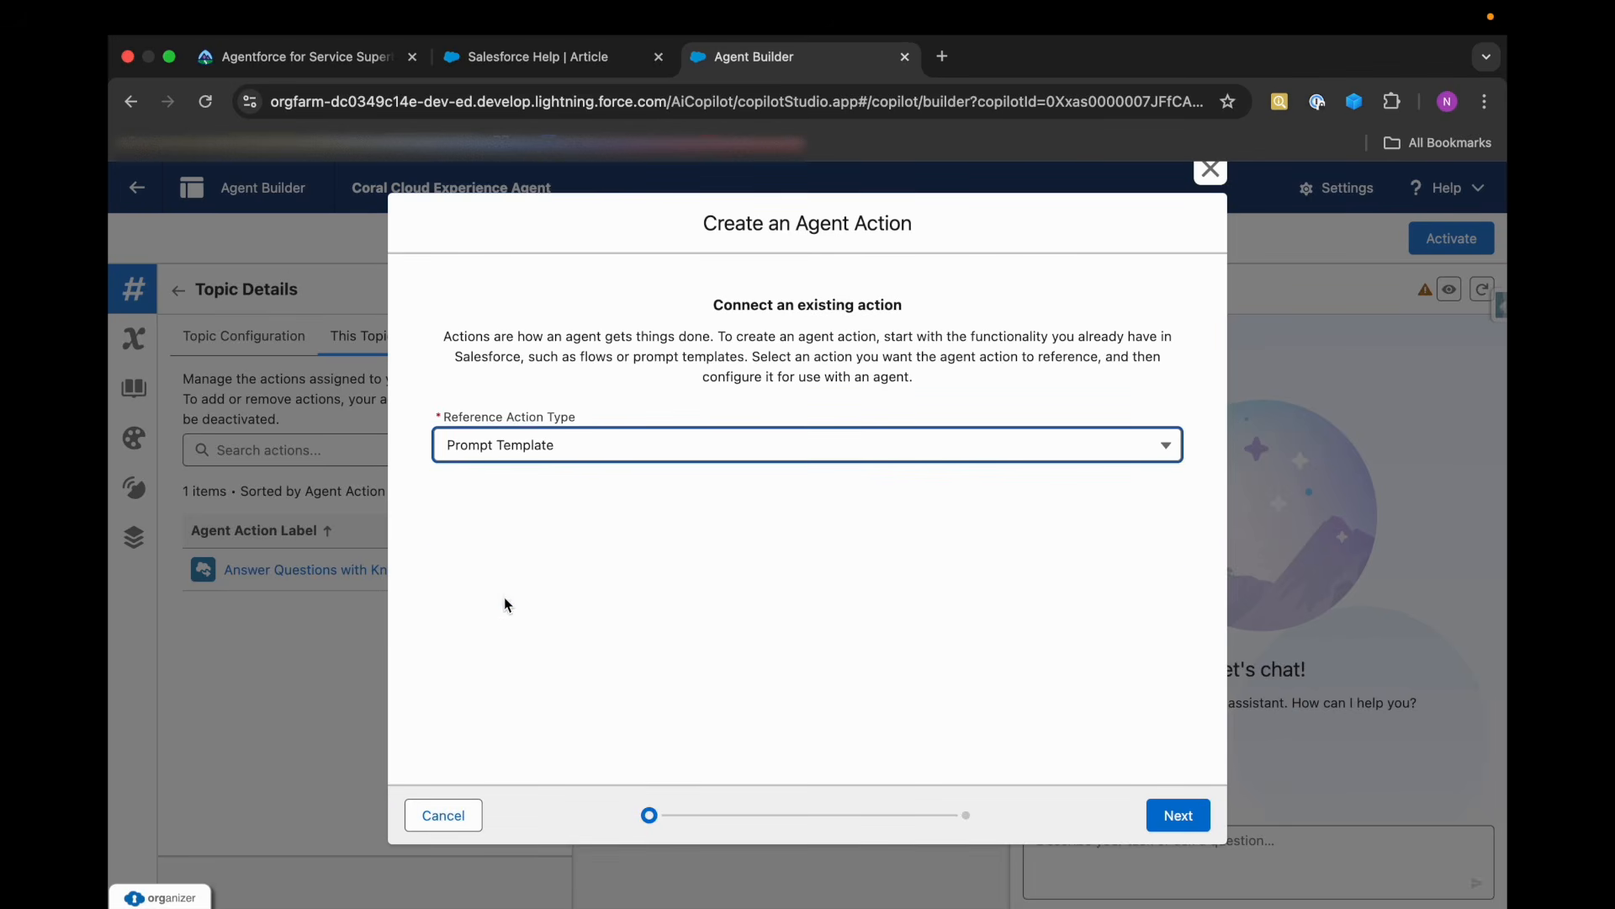
{"action": "left_click", "coordinate": [504, 522]}
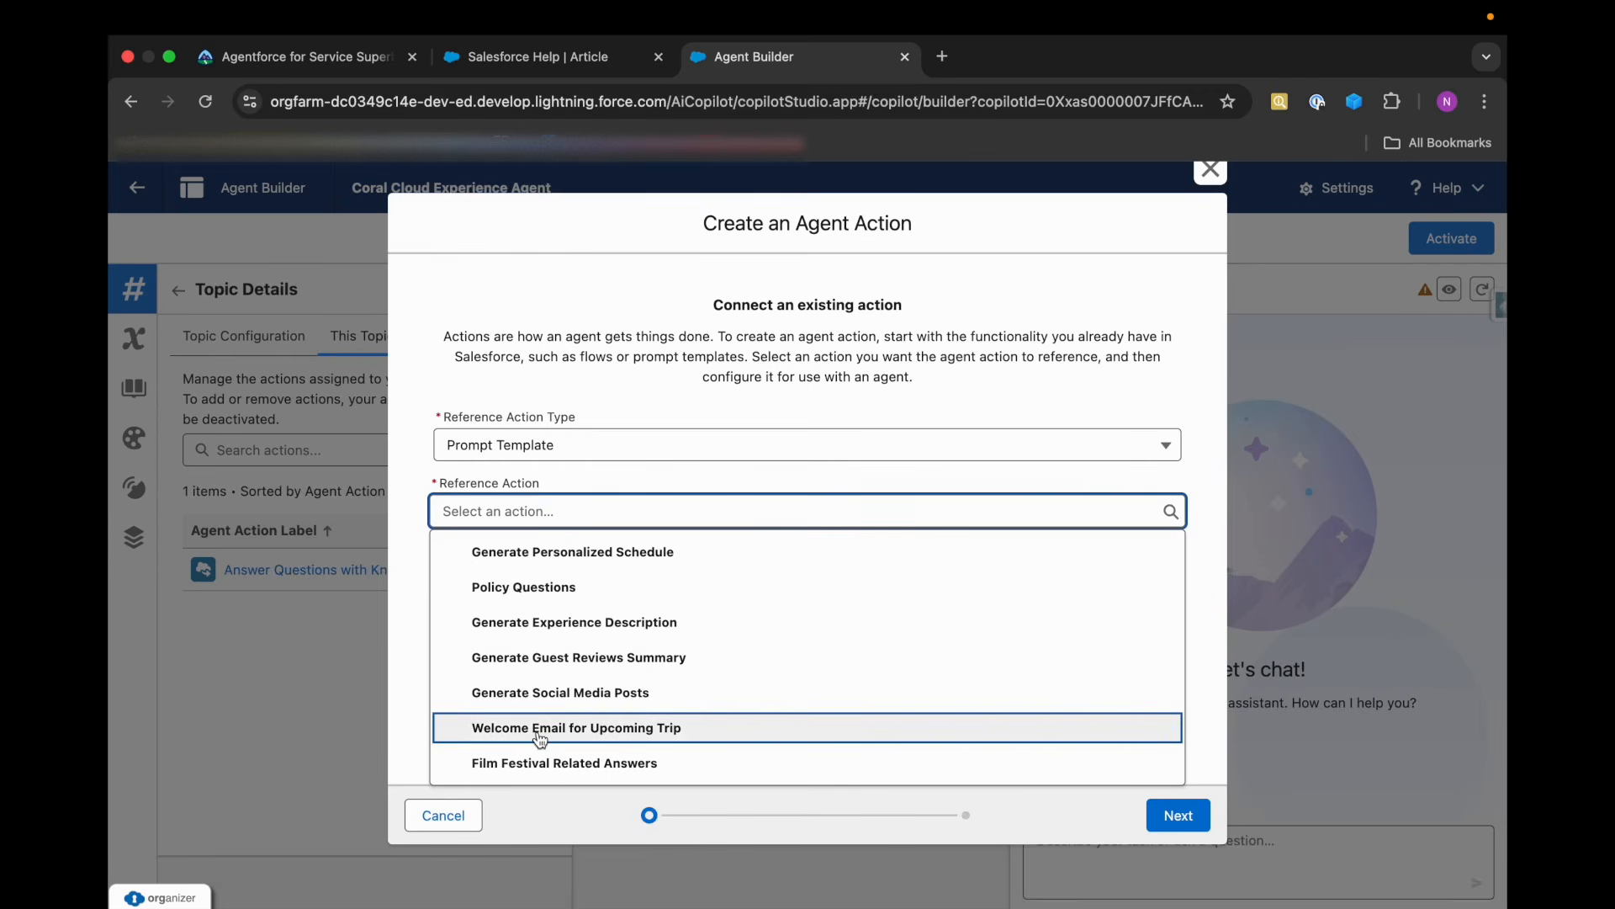
{"action": "left_click", "coordinate": [634, 770]}
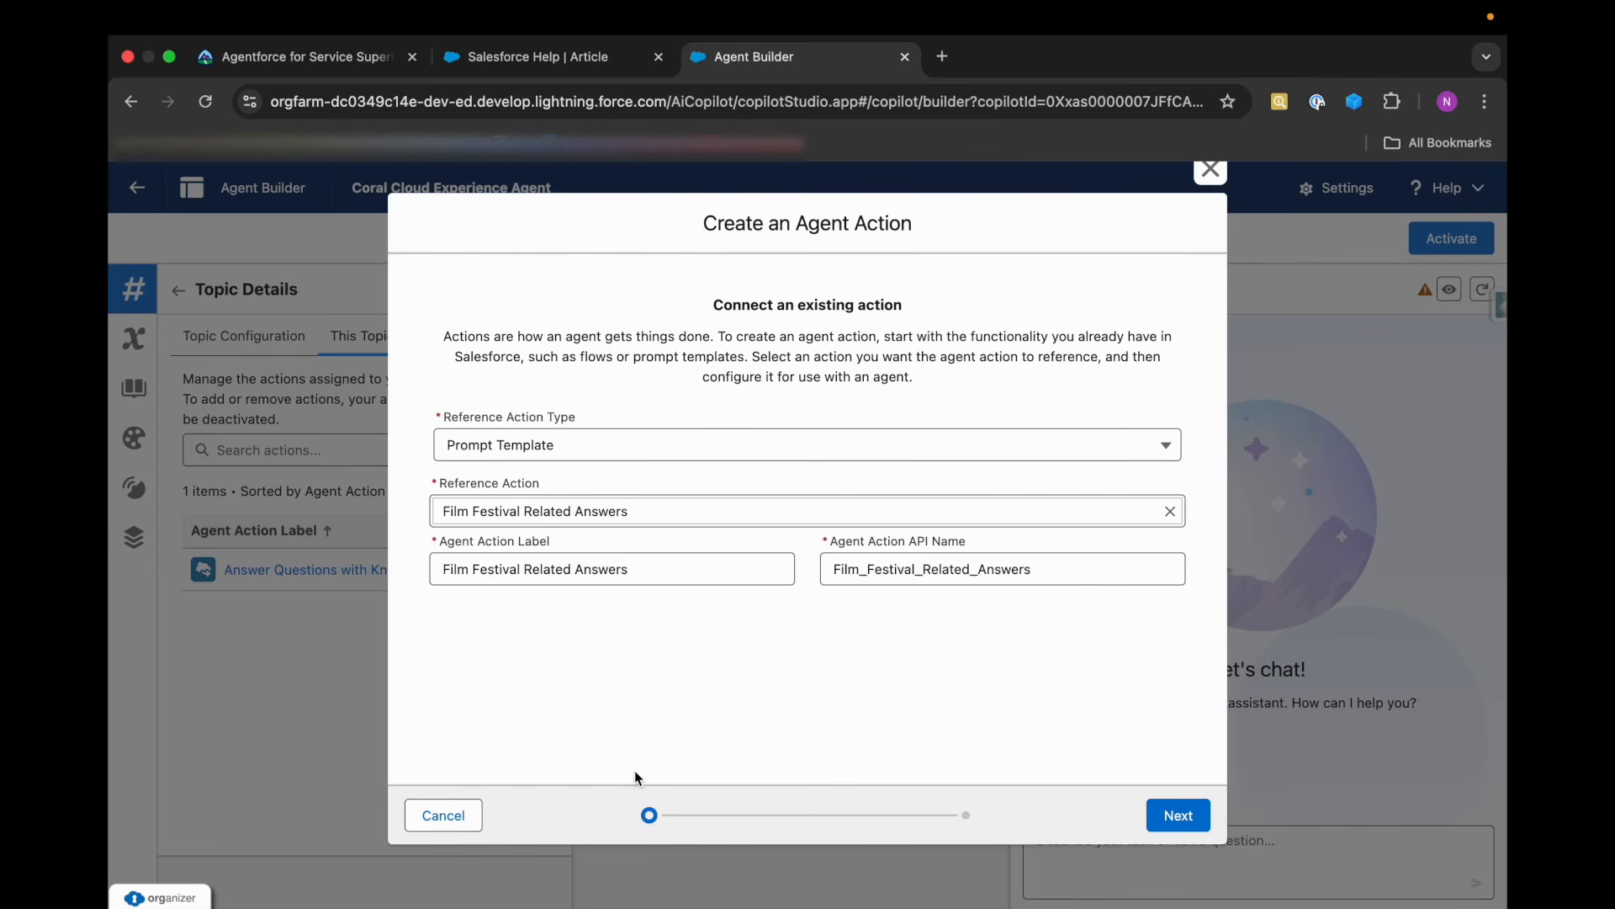
{"action": "left_click", "coordinate": [1178, 828]}
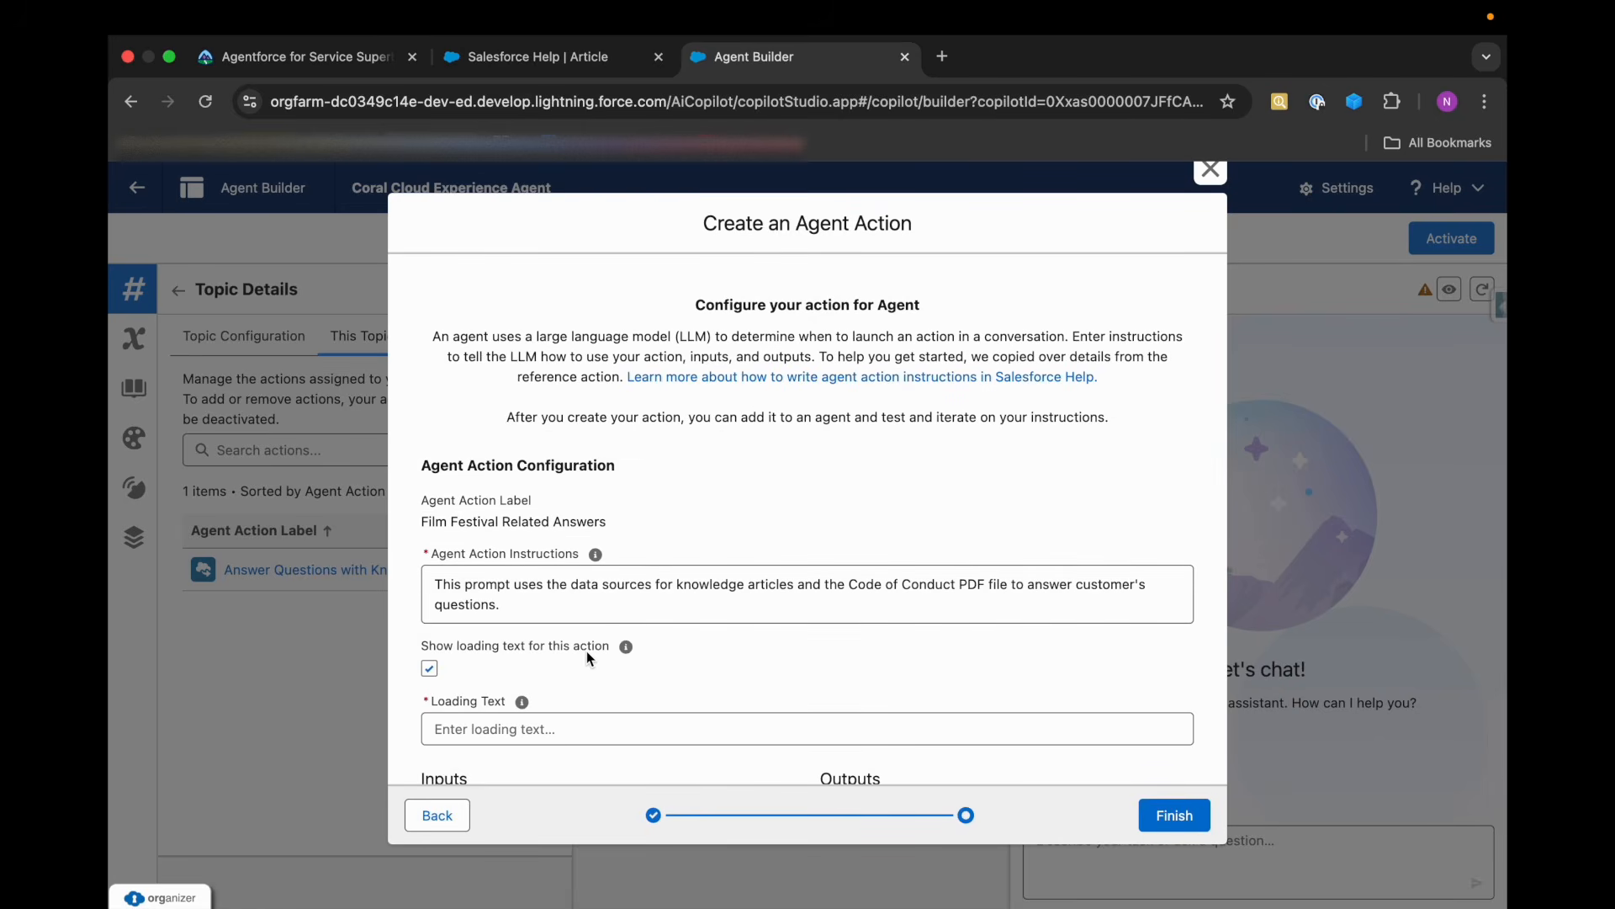
Disable the action's loading text, set the Question input's instructions to "Question asked by the user.", and close the Salesforce Help article.
{"action": "scroll", "coordinate": [589, 657], "scroll_direction": "down", "scroll_amount": 3}
{"action": "left_click", "coordinate": [431, 542]}
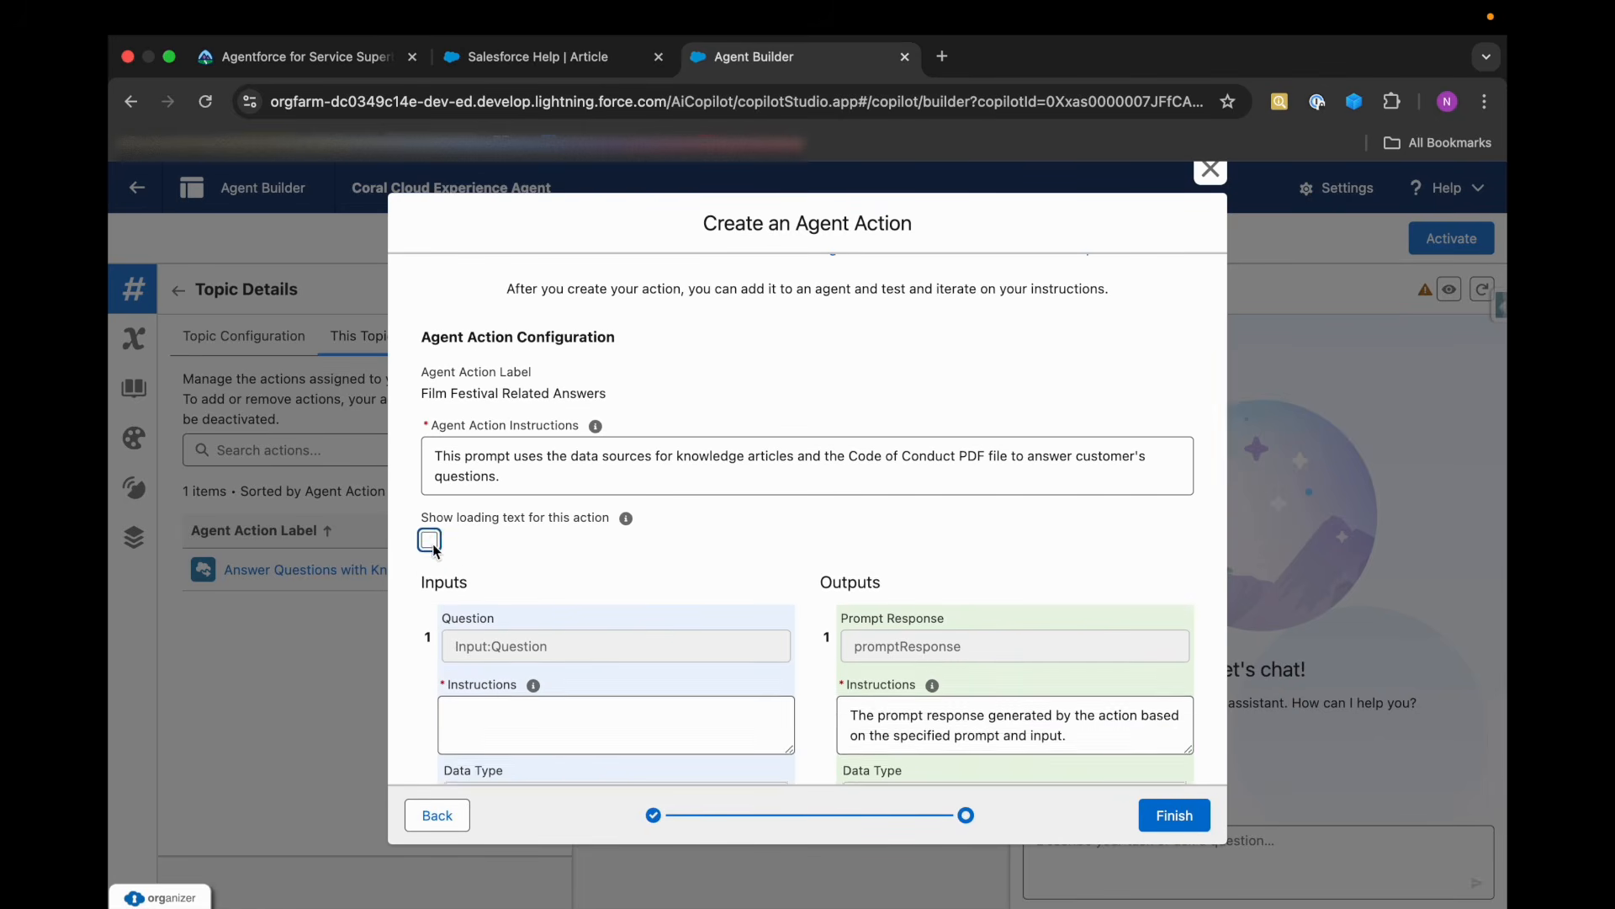
{"action": "scroll", "coordinate": [524, 619], "scroll_direction": "down", "scroll_amount": 3}
{"action": "left_click", "coordinate": [538, 488]}
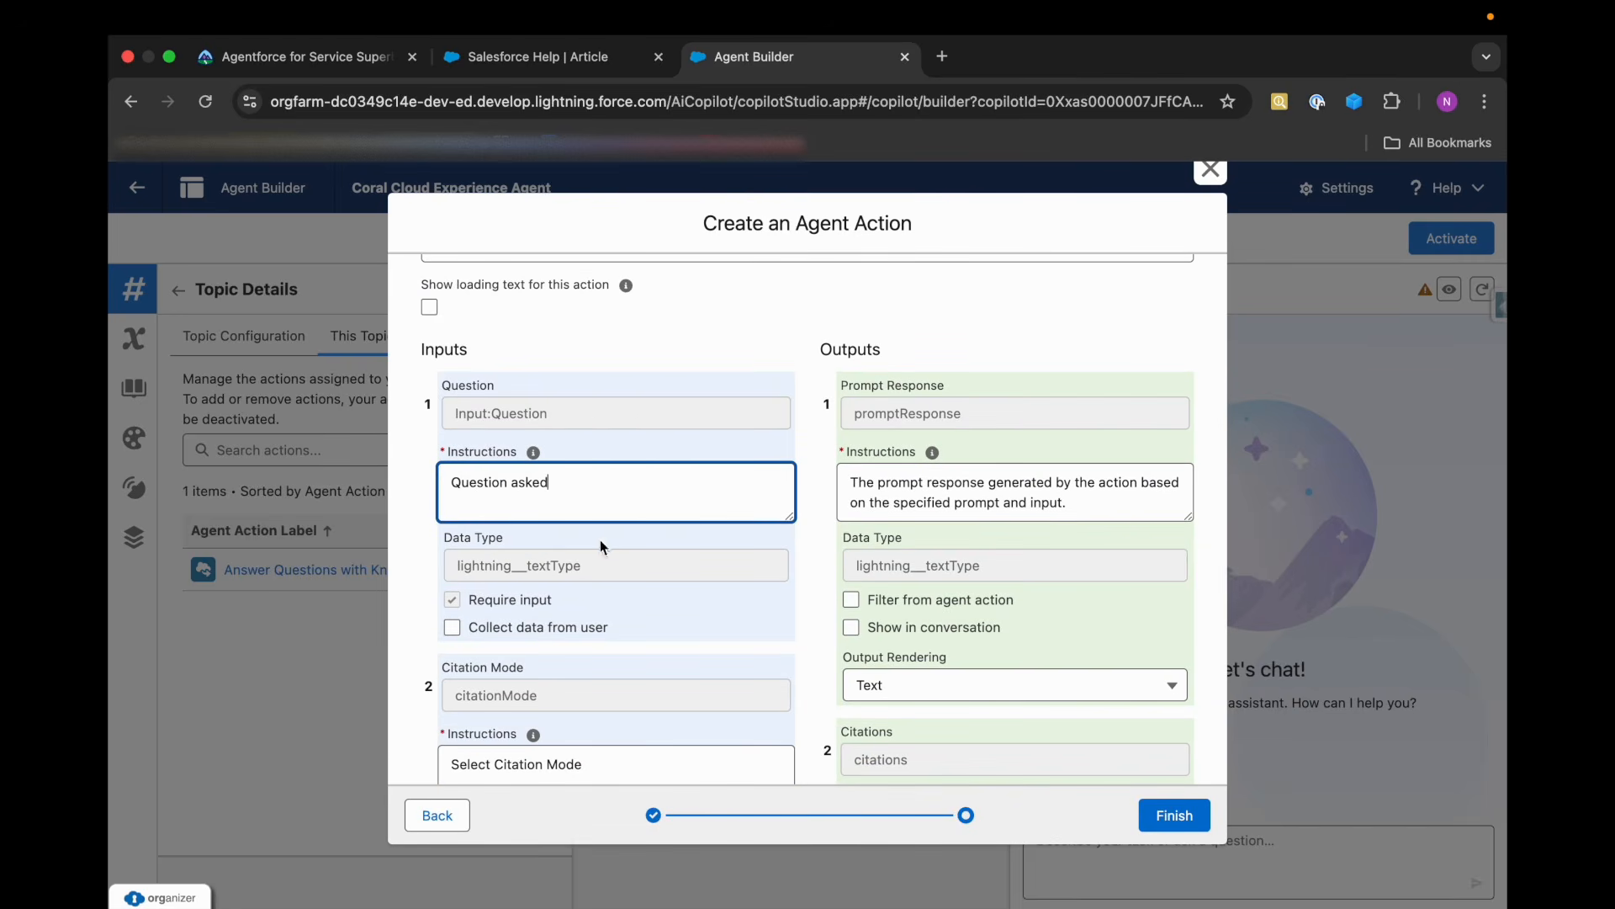
{"action": "left_click", "coordinate": [346, 67]}
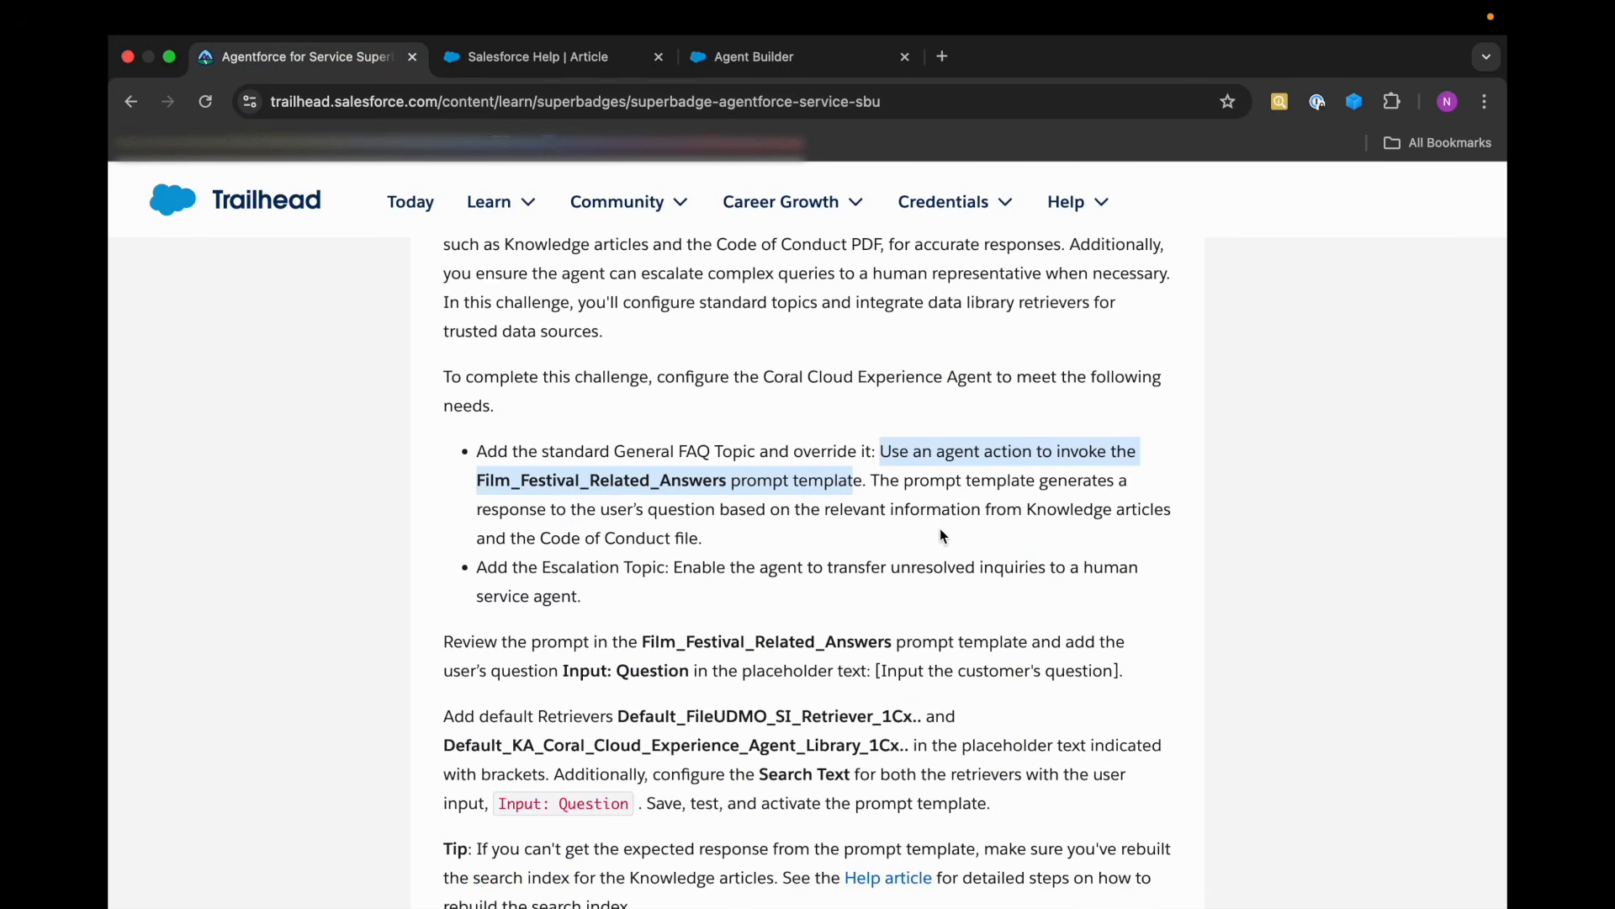
{"action": "left_click", "coordinate": [624, 540]}
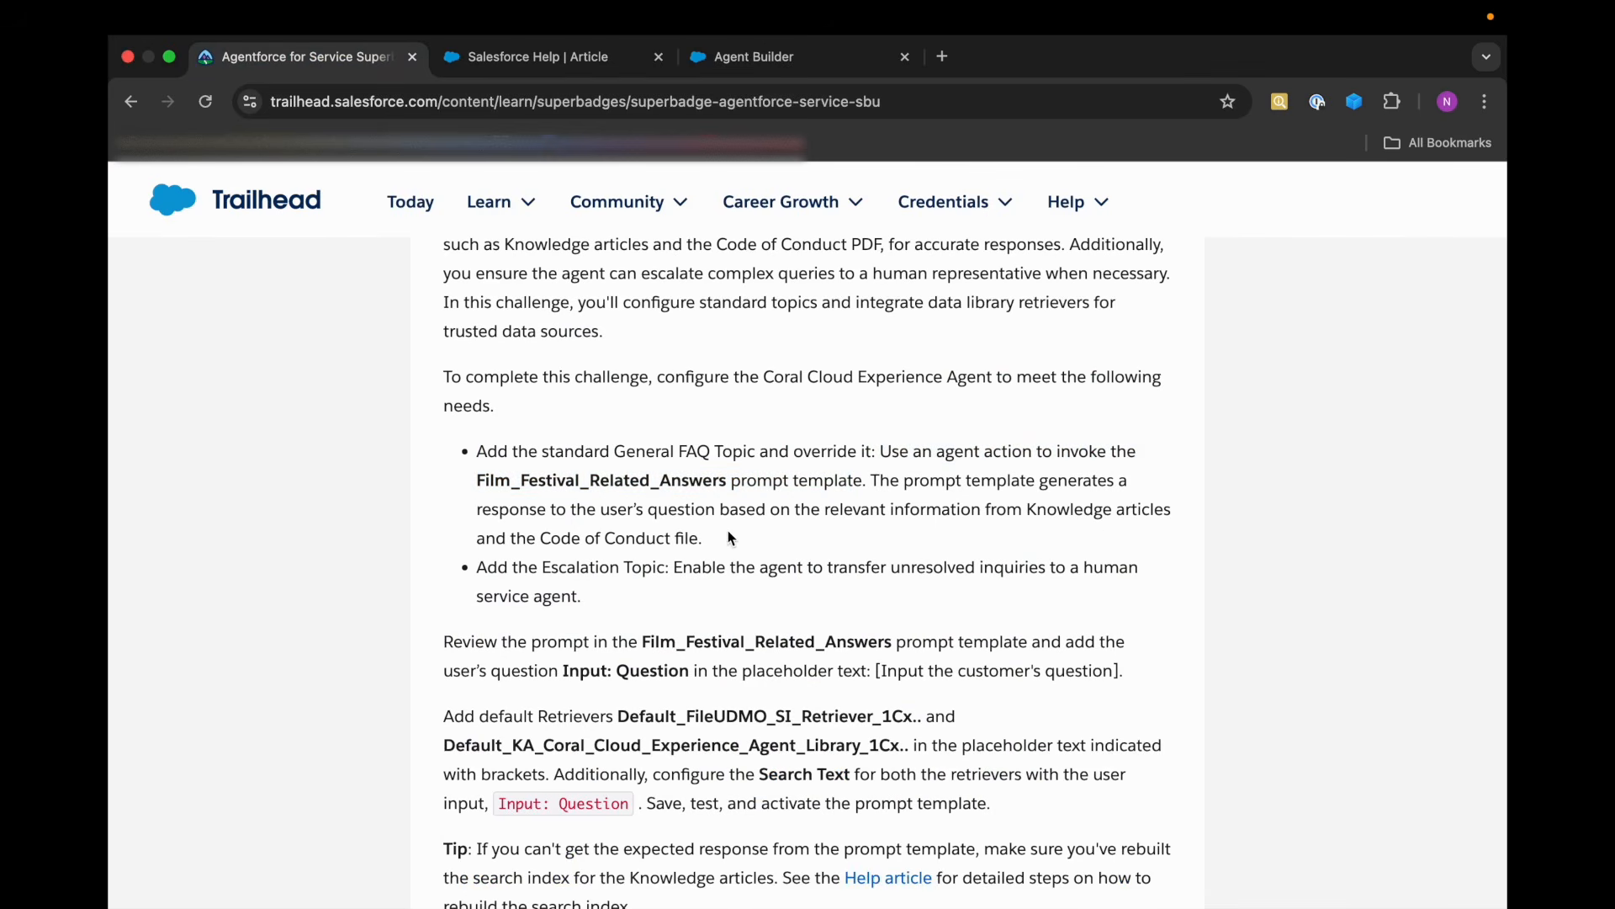
{"action": "left_click", "coordinate": [579, 64]}
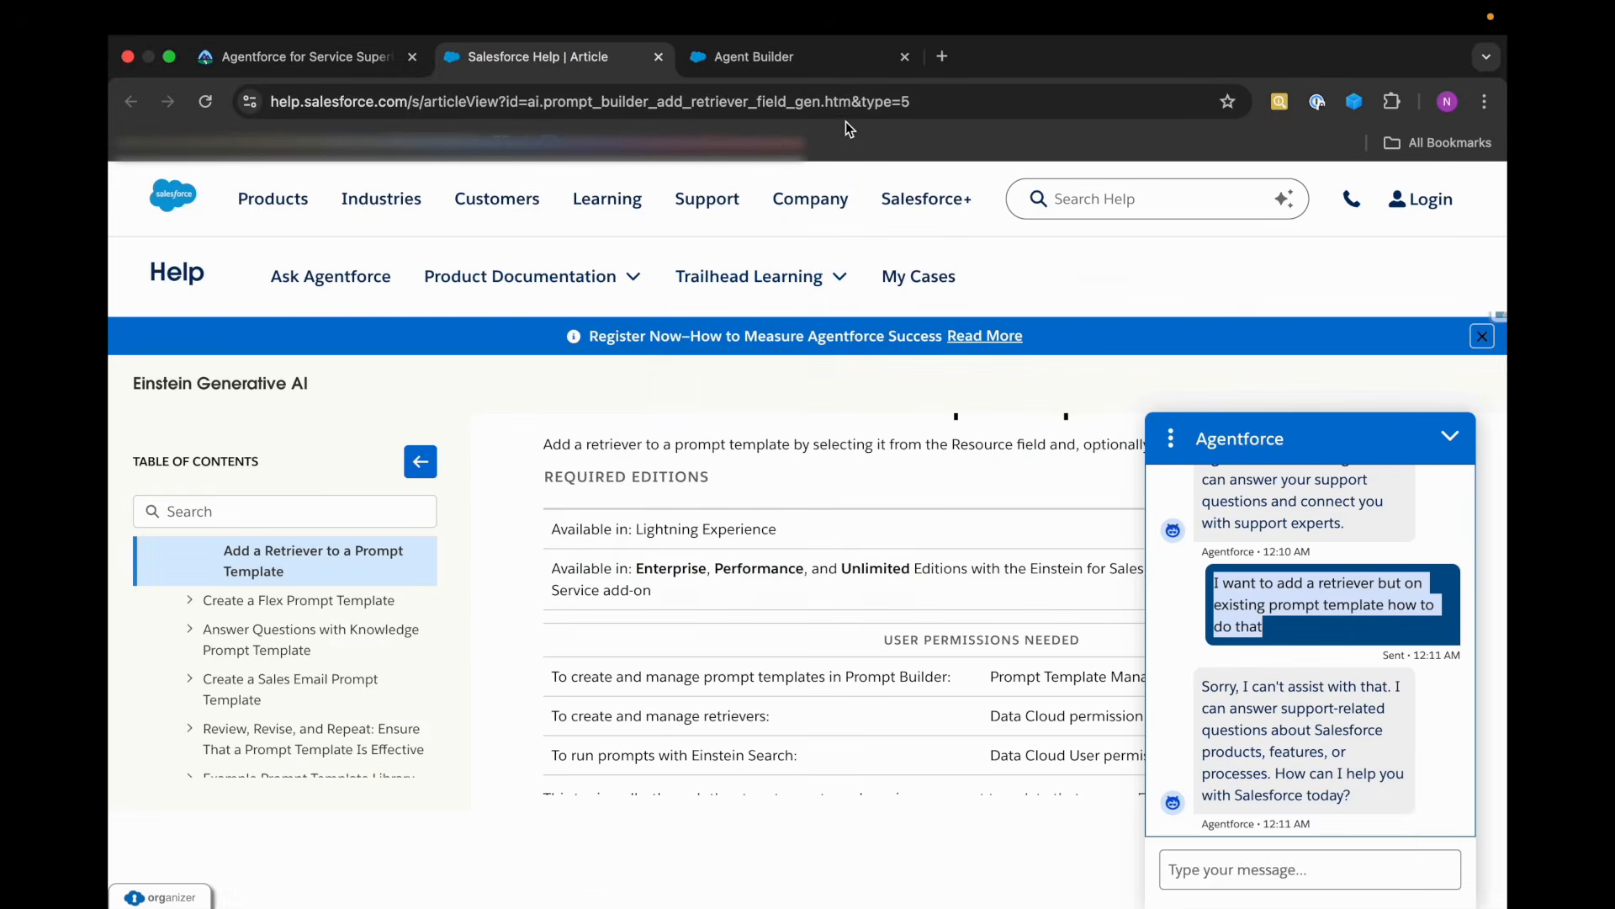
{"action": "left_click", "coordinate": [775, 56]}
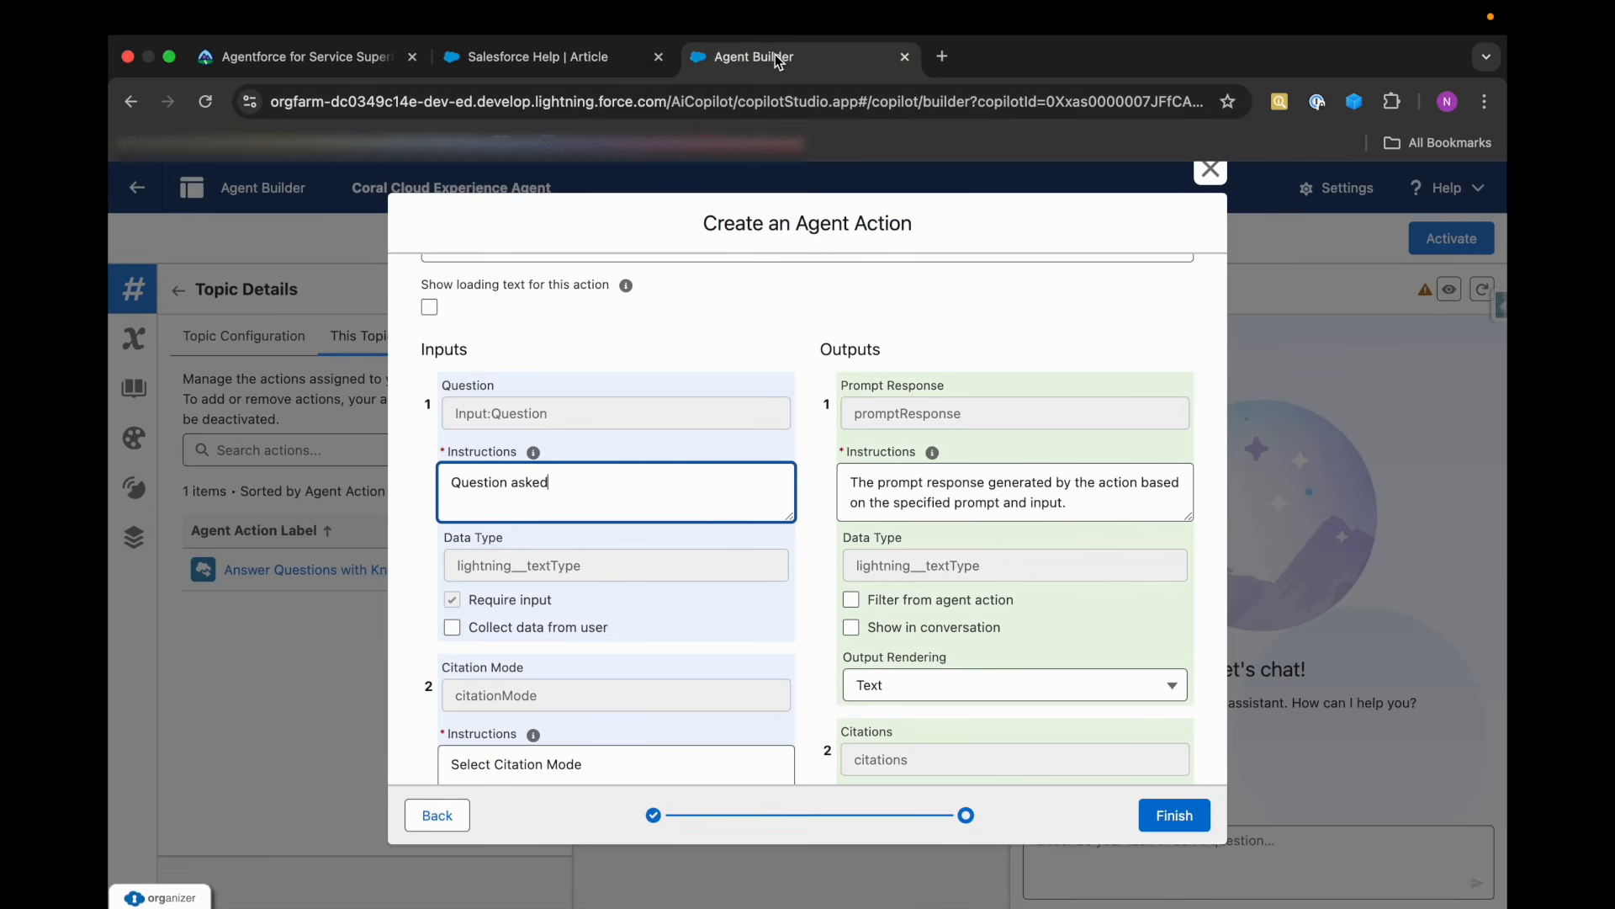
{"action": "left_click", "coordinate": [658, 66]}
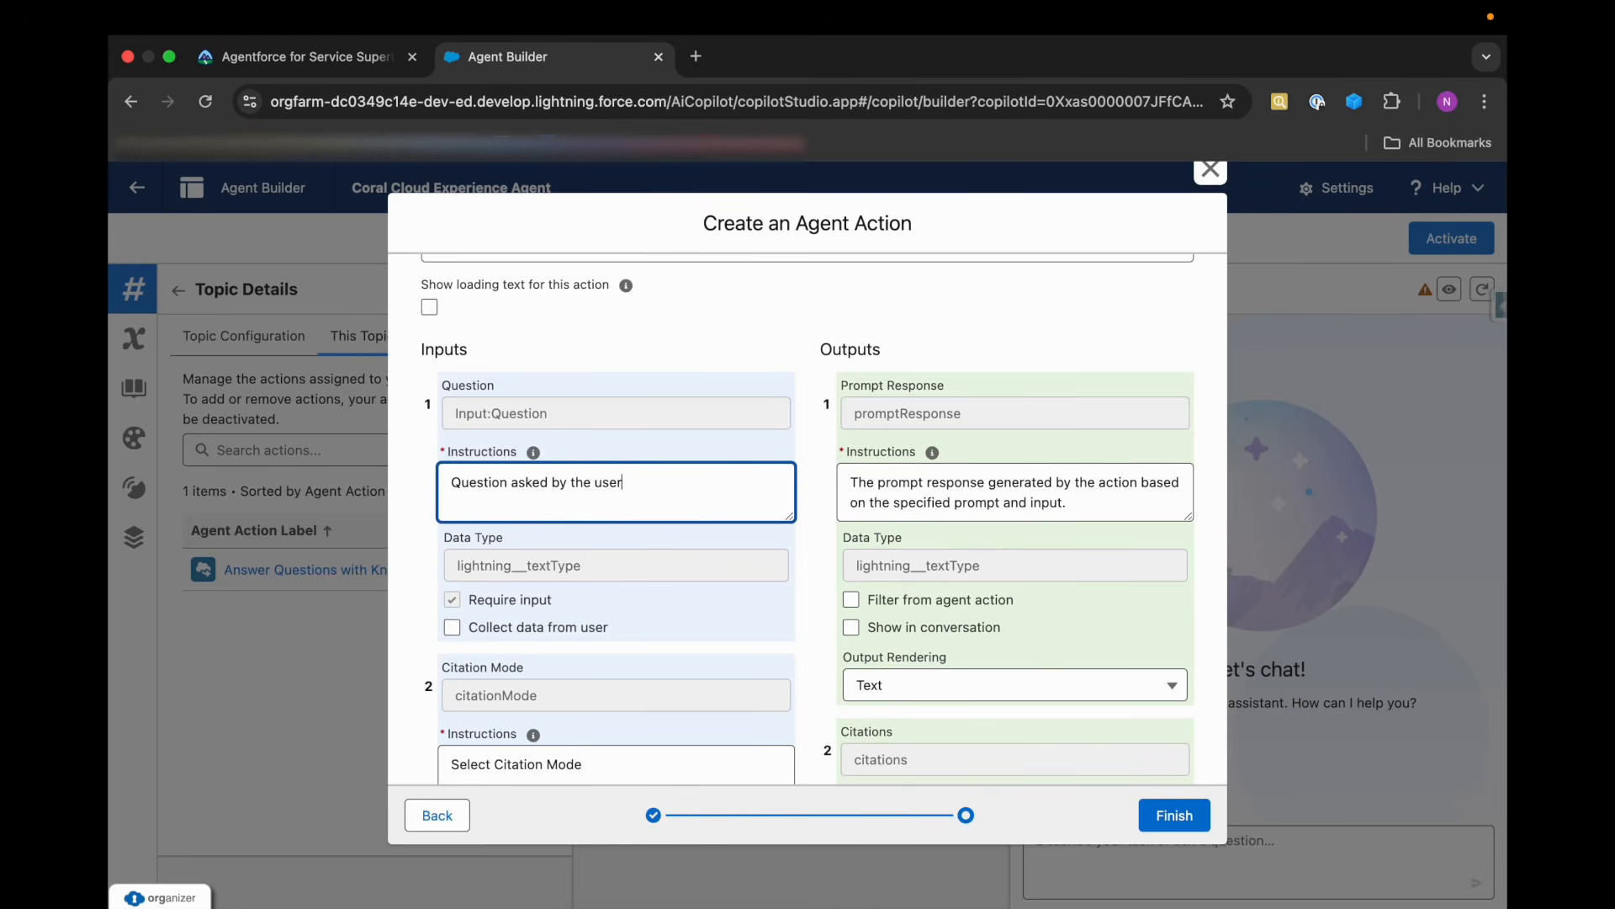
Review the action's inputs and outputs, and enable Show in conversation for the Prompt Response output.
{"action": "scroll", "coordinate": [548, 684], "scroll_direction": "down", "scroll_amount": 3}
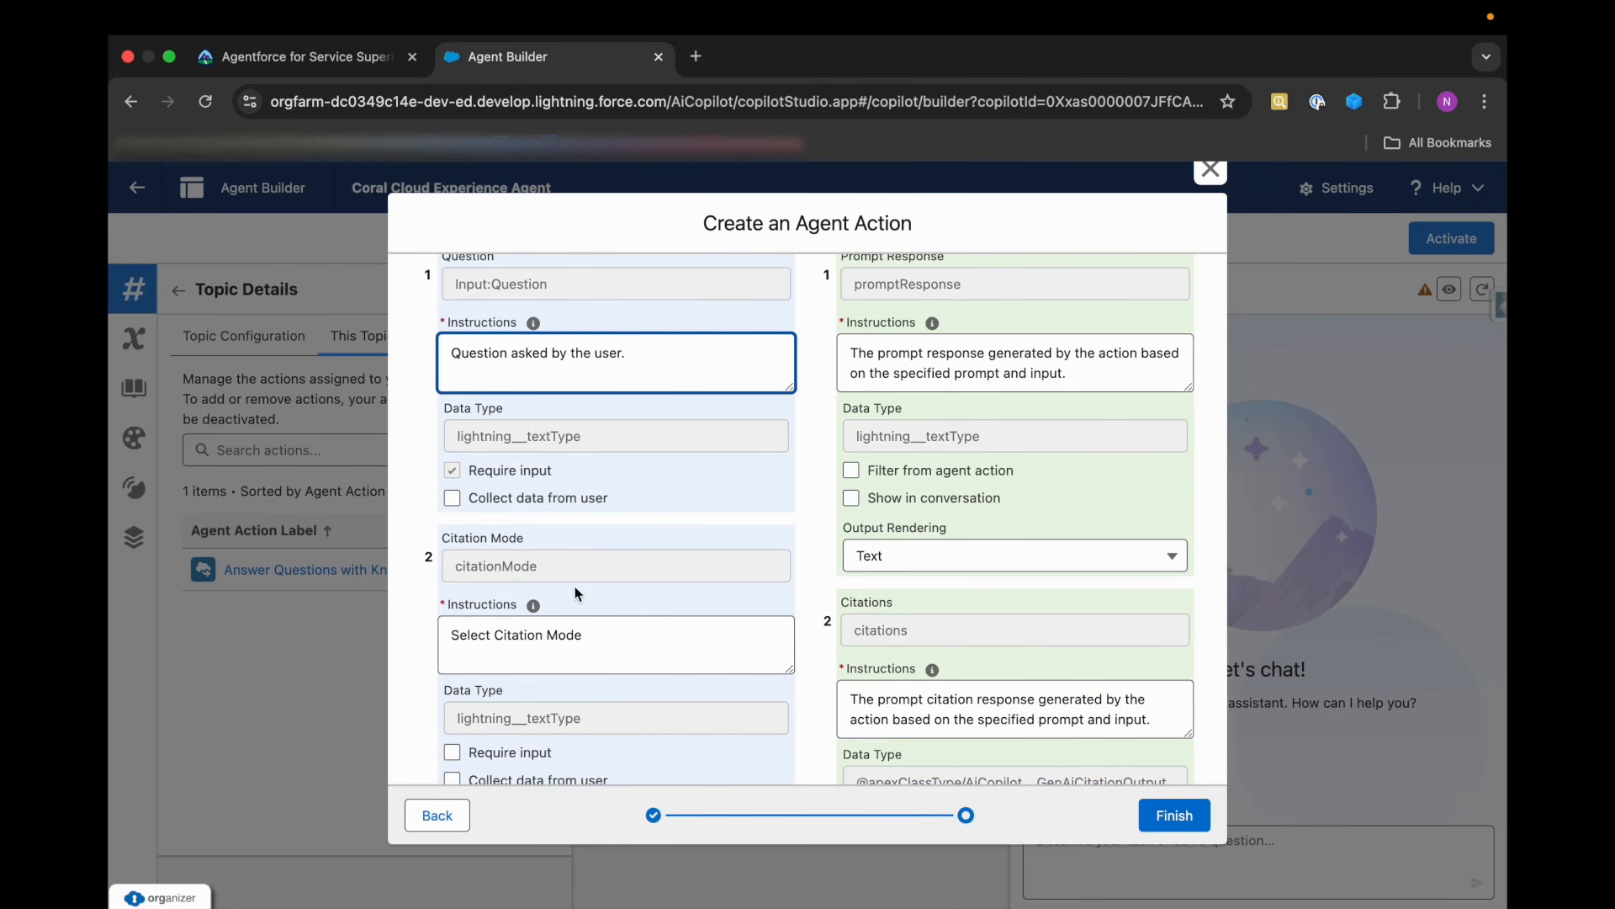
{"action": "scroll", "coordinate": [619, 674], "scroll_direction": "down", "scroll_amount": 4}
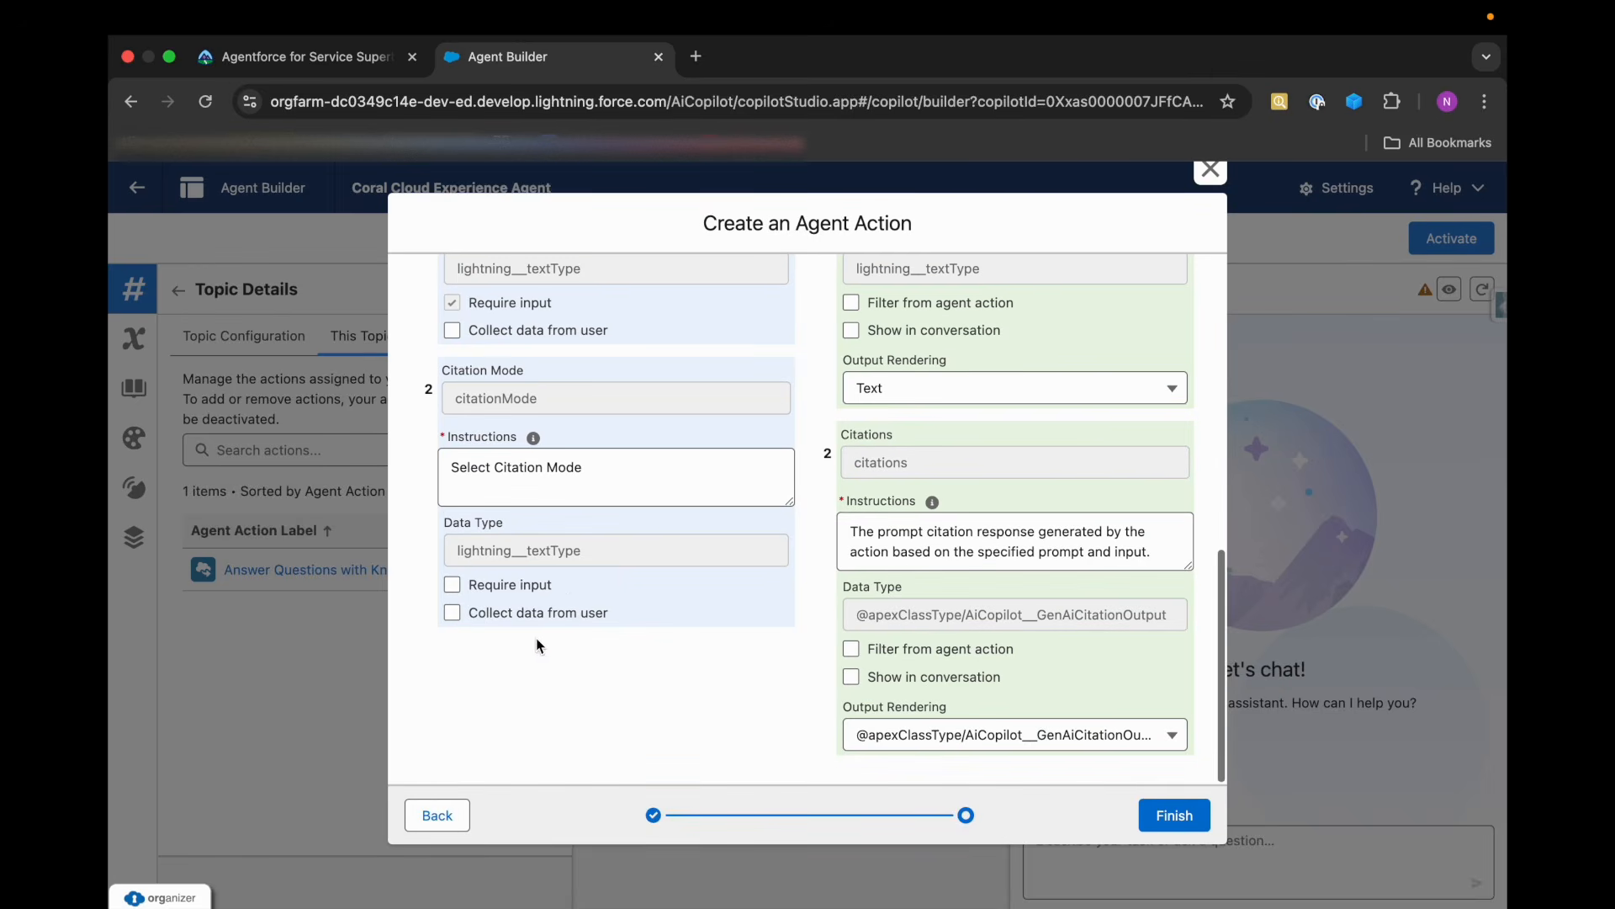
{"action": "scroll", "coordinate": [639, 492], "scroll_direction": "up", "scroll_amount": 6}
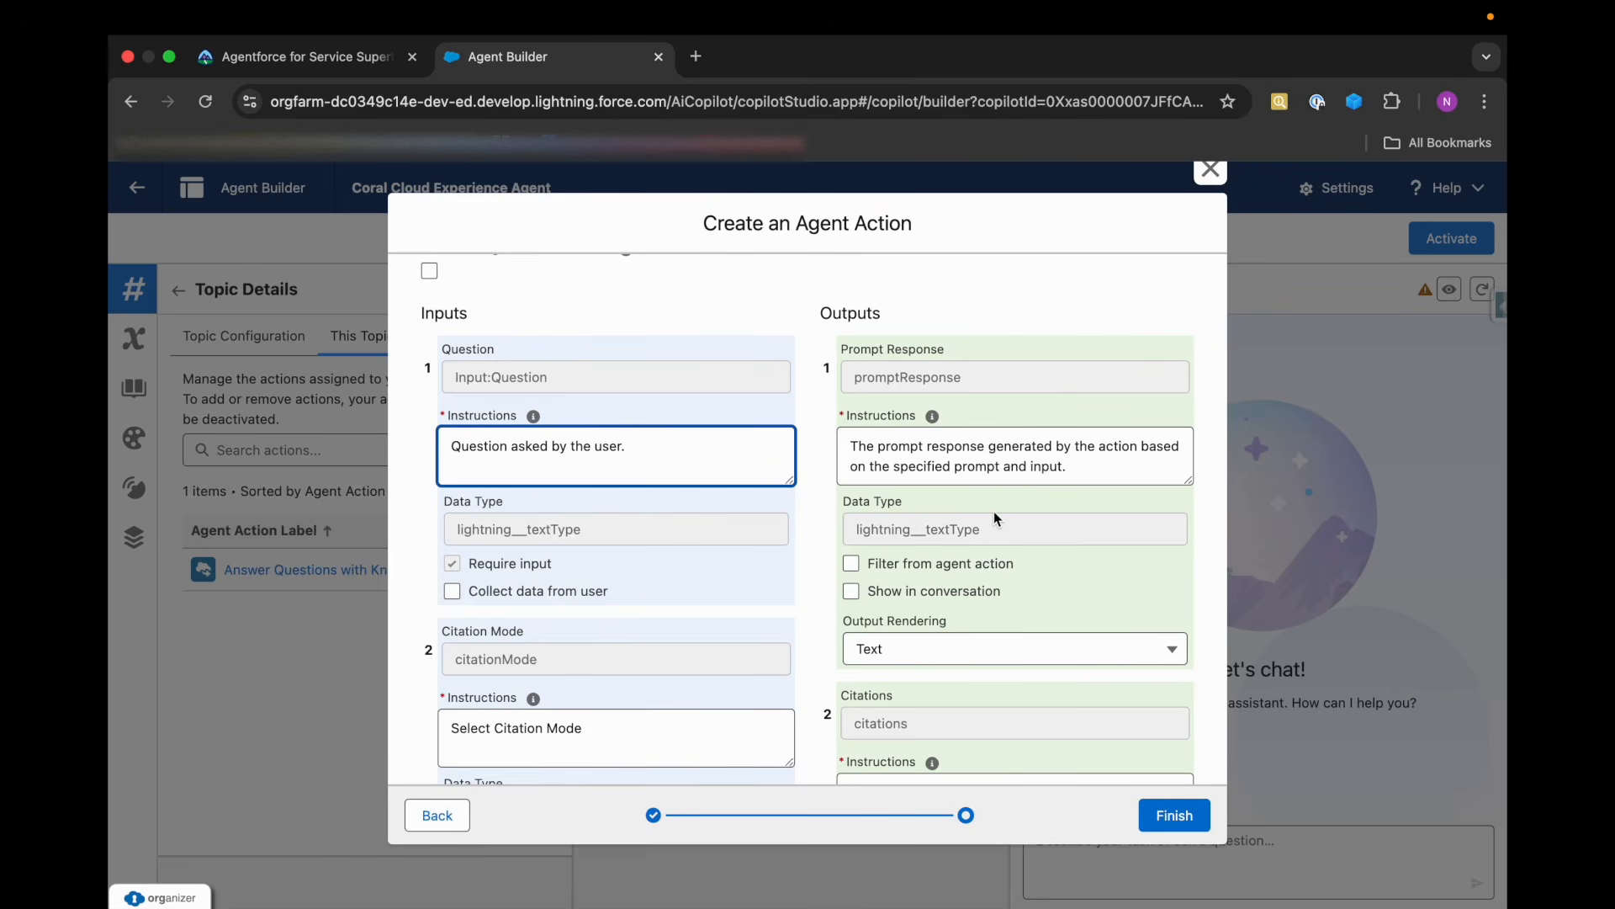
{"action": "scroll", "coordinate": [993, 519], "scroll_direction": "down", "scroll_amount": 1}
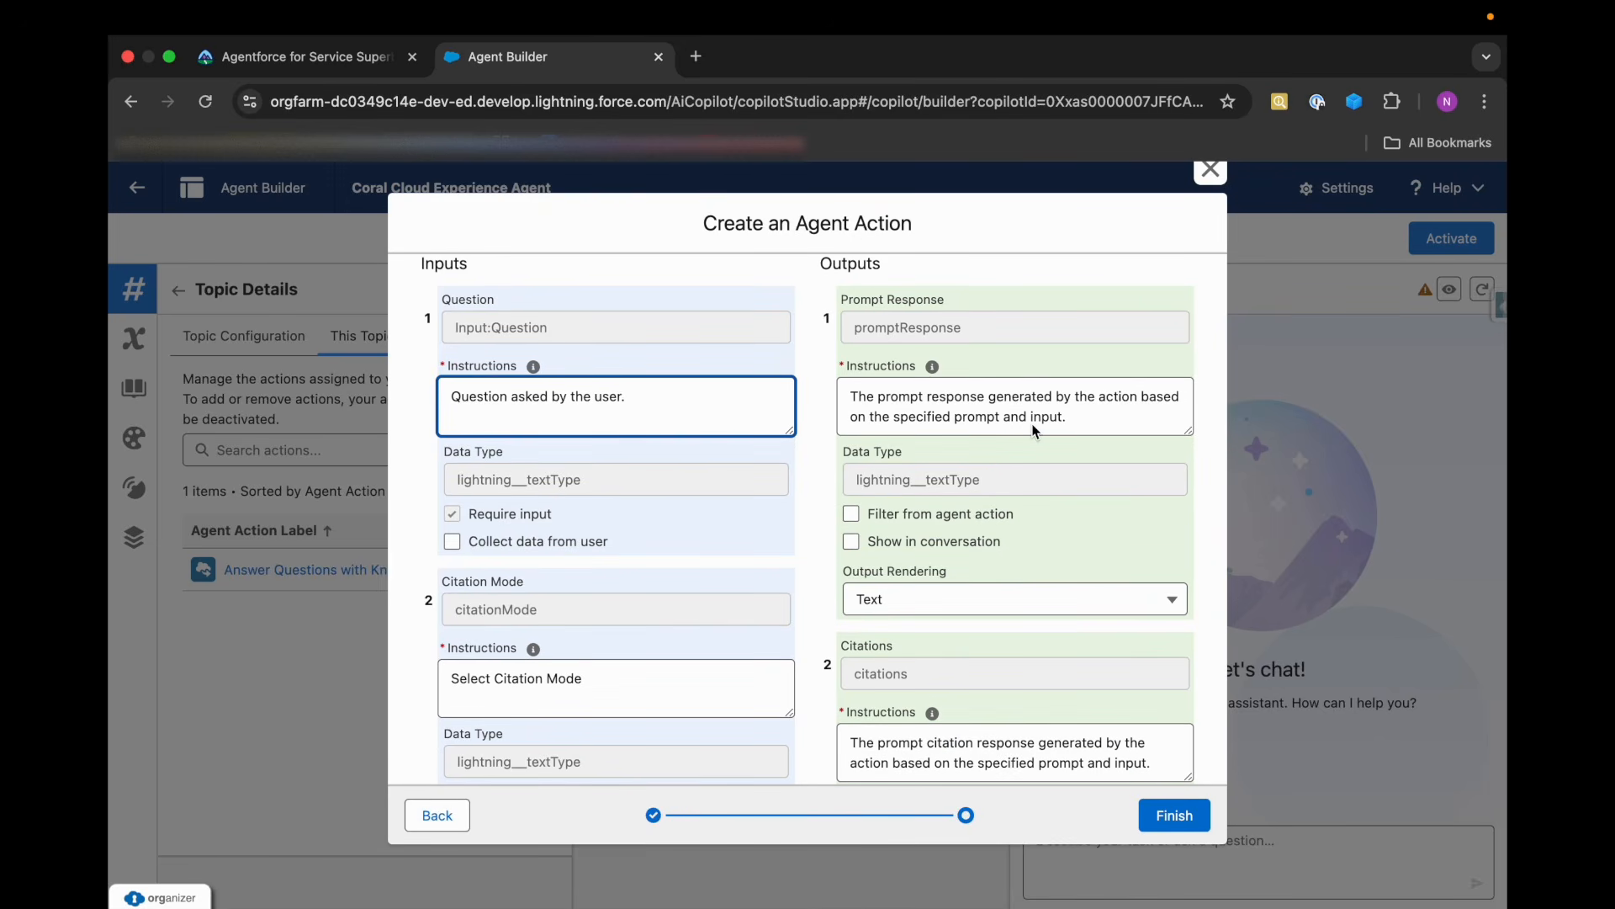
{"action": "scroll", "coordinate": [956, 547], "scroll_direction": "down", "scroll_amount": 4}
{"action": "scroll", "coordinate": [1035, 666], "scroll_direction": "up", "scroll_amount": 3}
{"action": "left_click", "coordinate": [852, 481]}
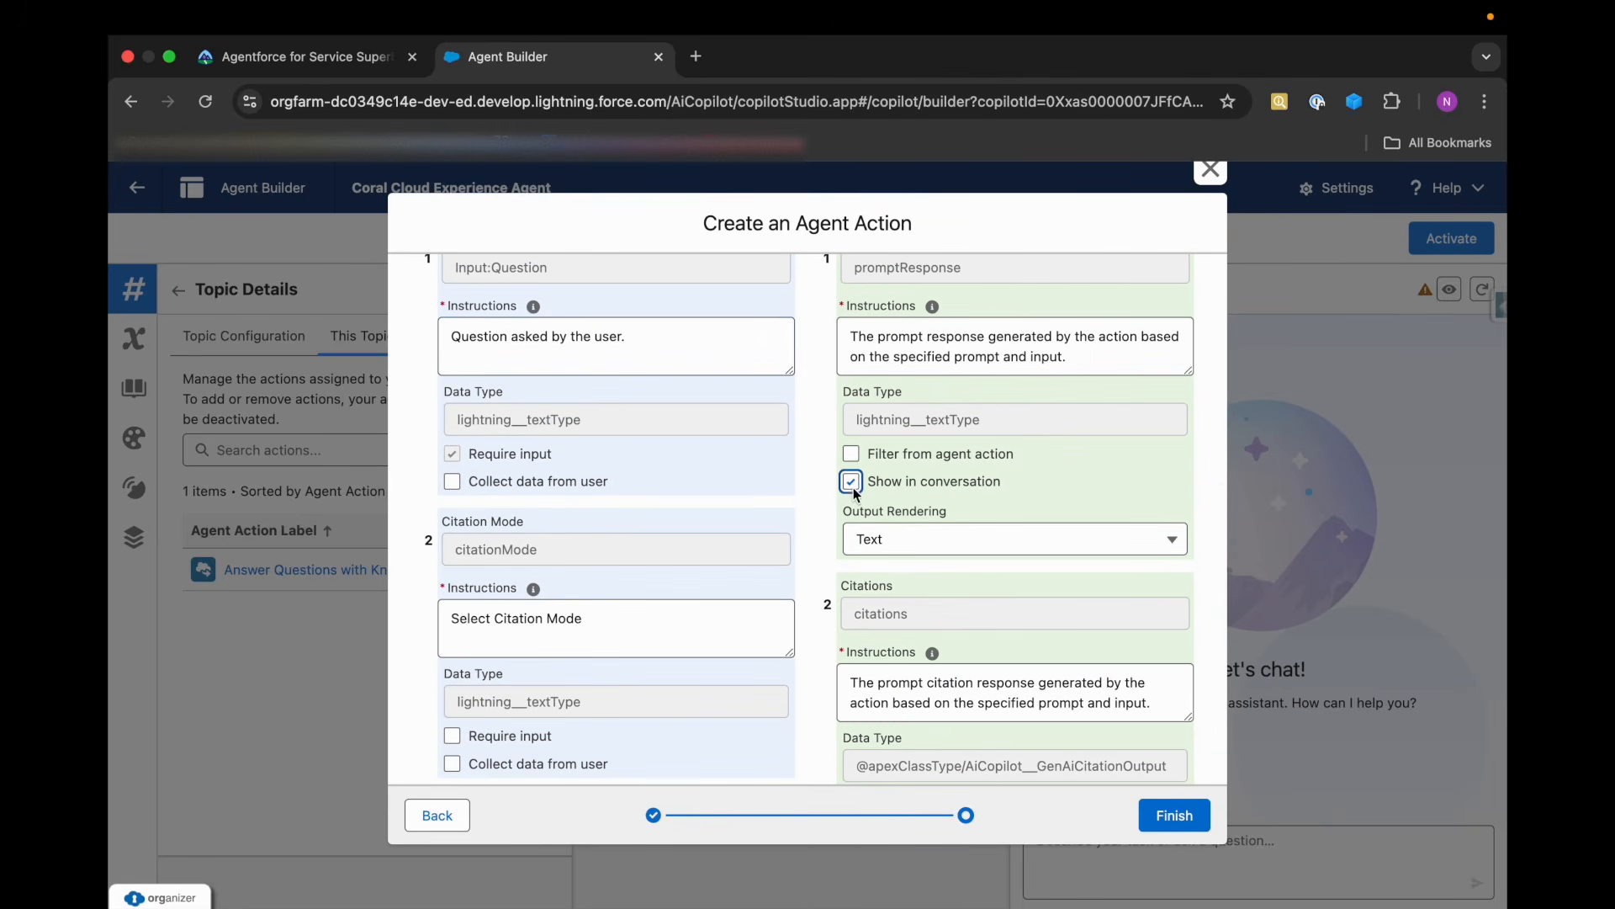
Finish creating the Film Festival Related Answers action in the General FAQ topic and dismiss the error dialog.
{"action": "scroll", "coordinate": [1010, 631], "scroll_direction": "down", "scroll_amount": 3}
{"action": "left_click", "coordinate": [1158, 817]}
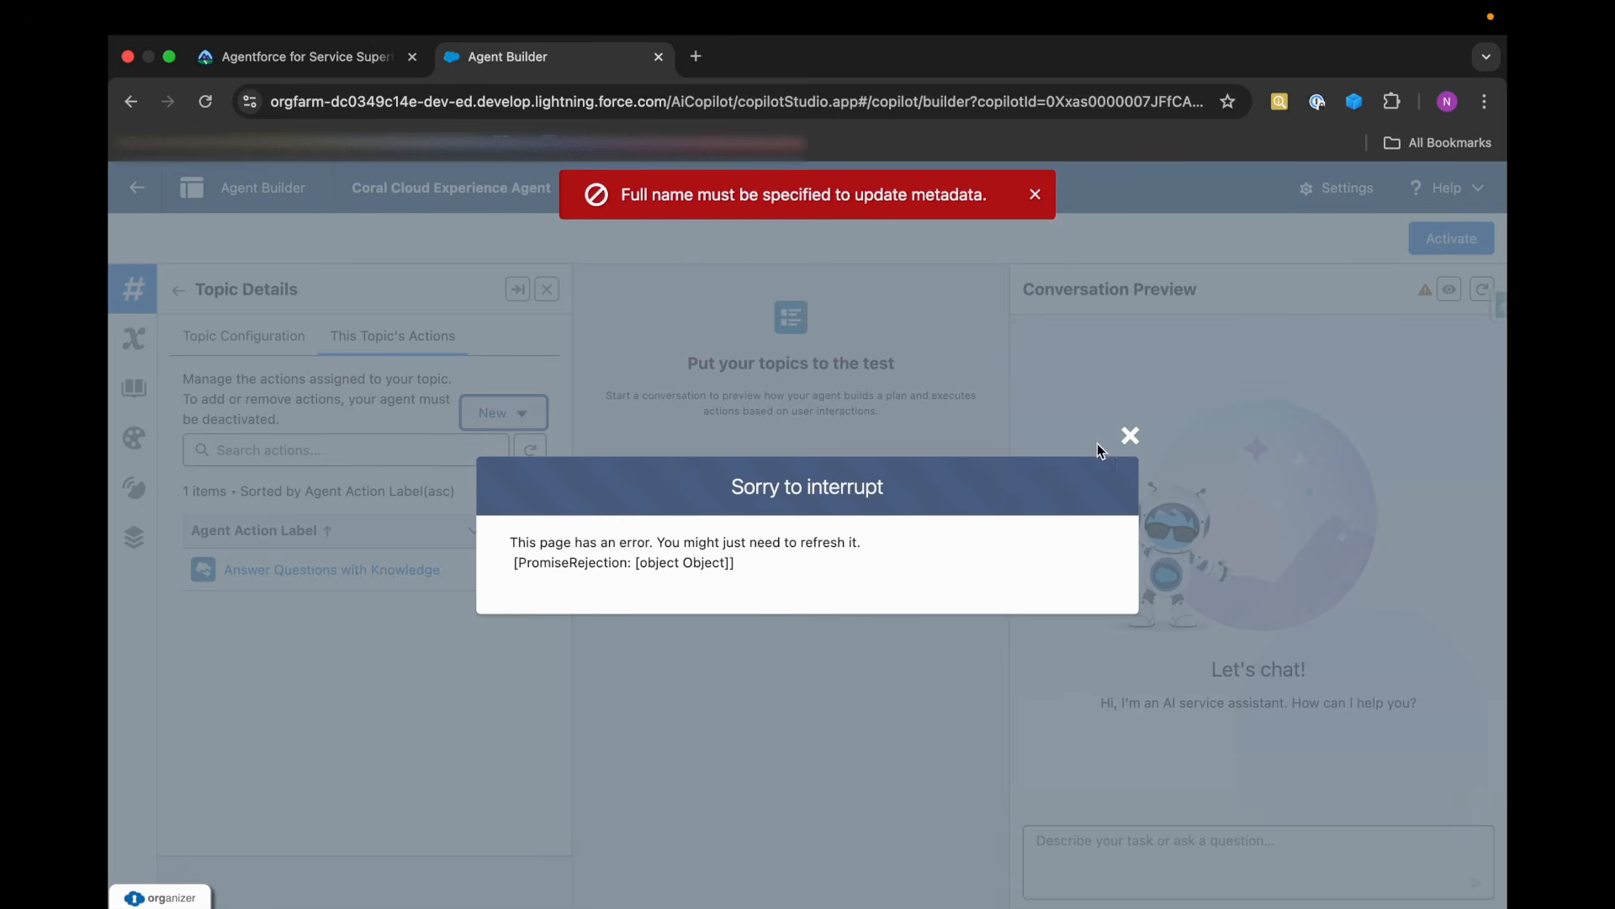
{"action": "left_click", "coordinate": [1129, 437]}
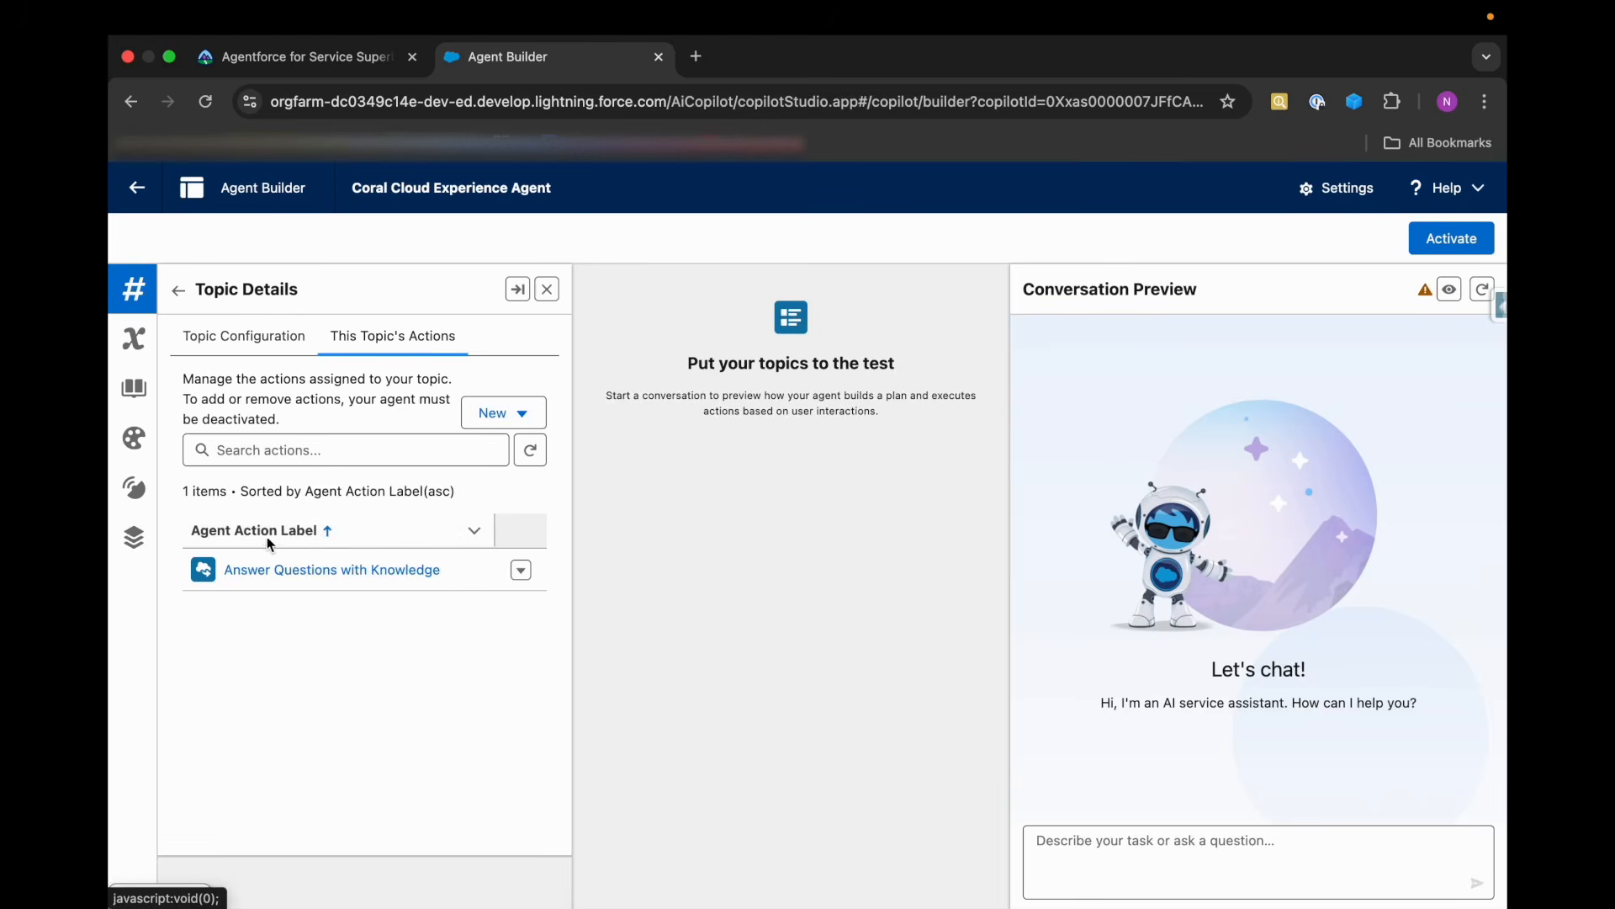
Reload Agent Builder, create a custom version of the General FAQ topic, and start a new action in it.
{"action": "left_click", "coordinate": [242, 336]}
{"action": "left_click", "coordinate": [177, 289]}
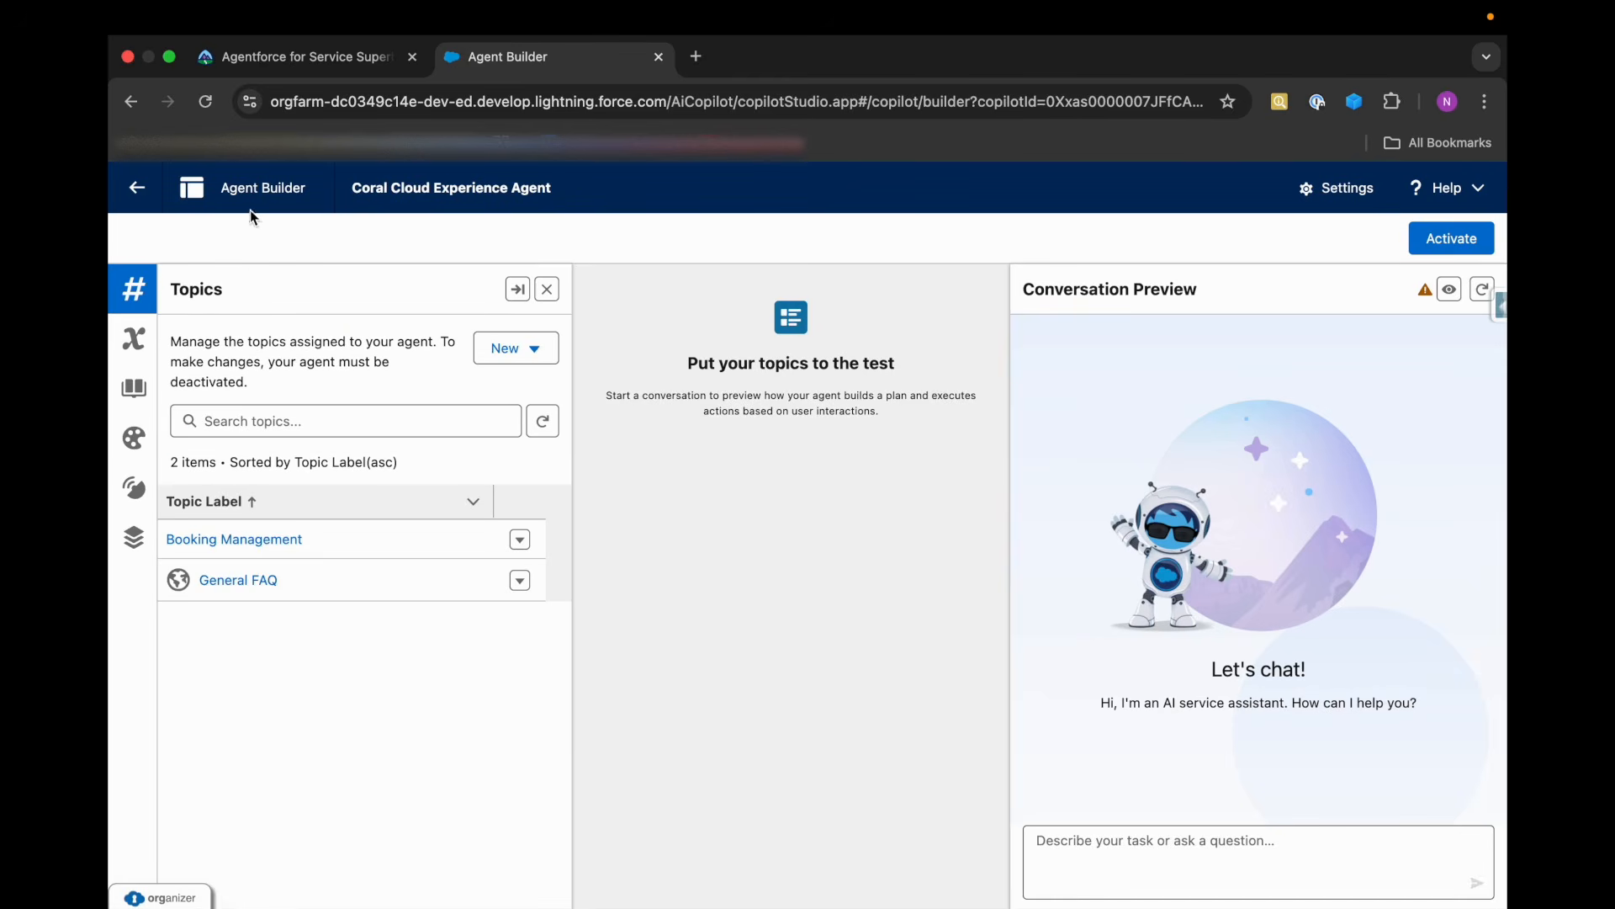
{"action": "left_click", "coordinate": [206, 107]}
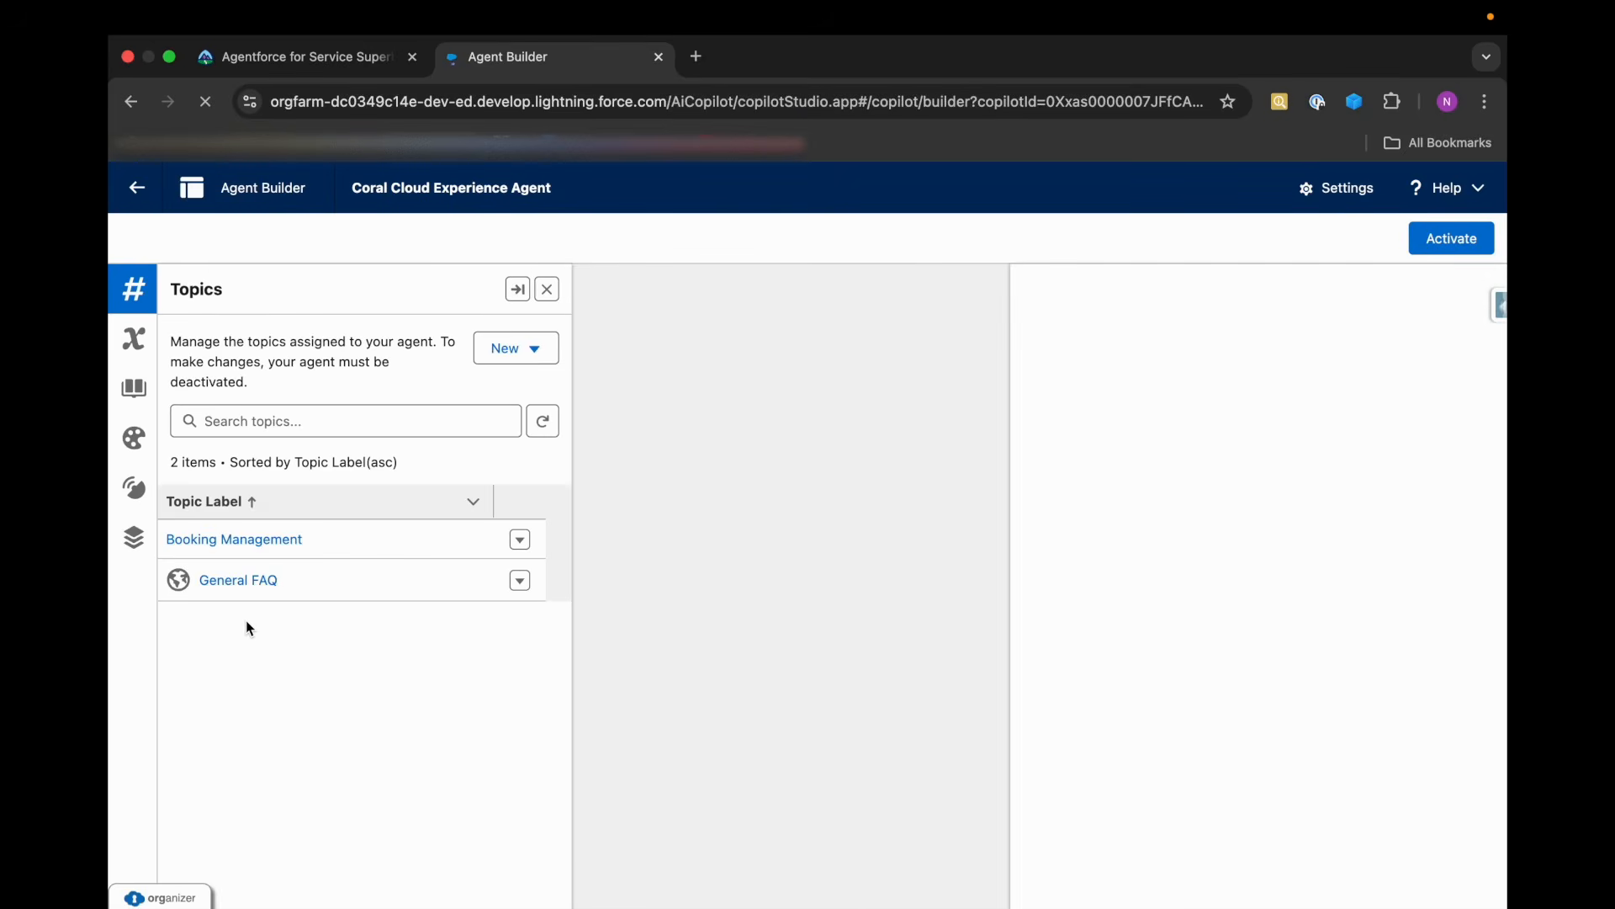
{"action": "left_click", "coordinate": [238, 582]}
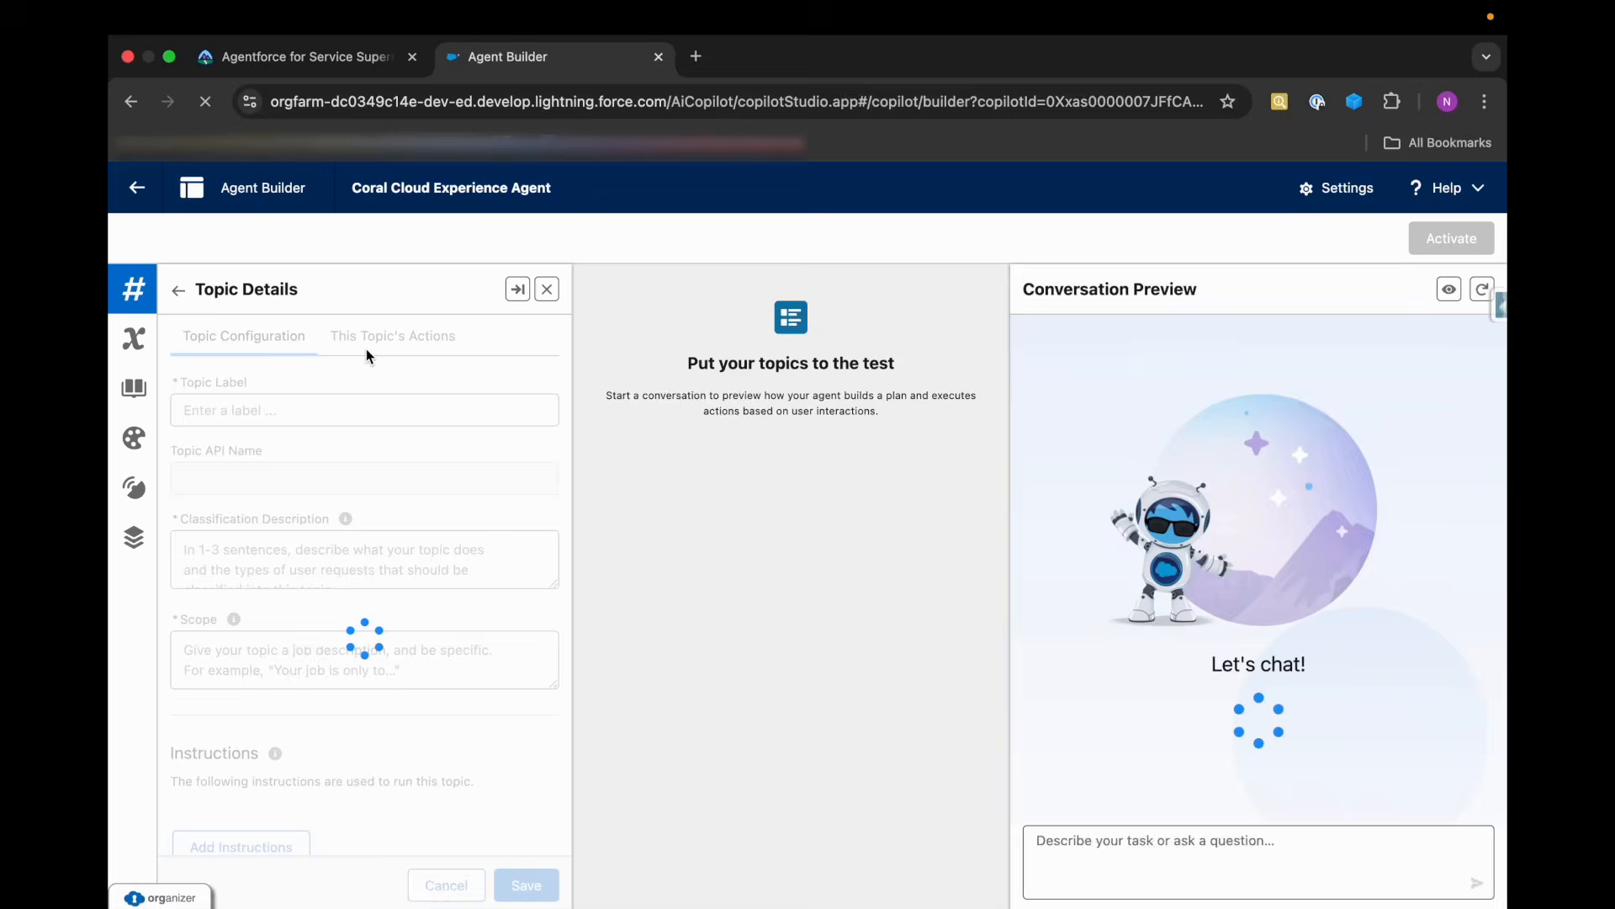
{"action": "left_click", "coordinate": [366, 342]}
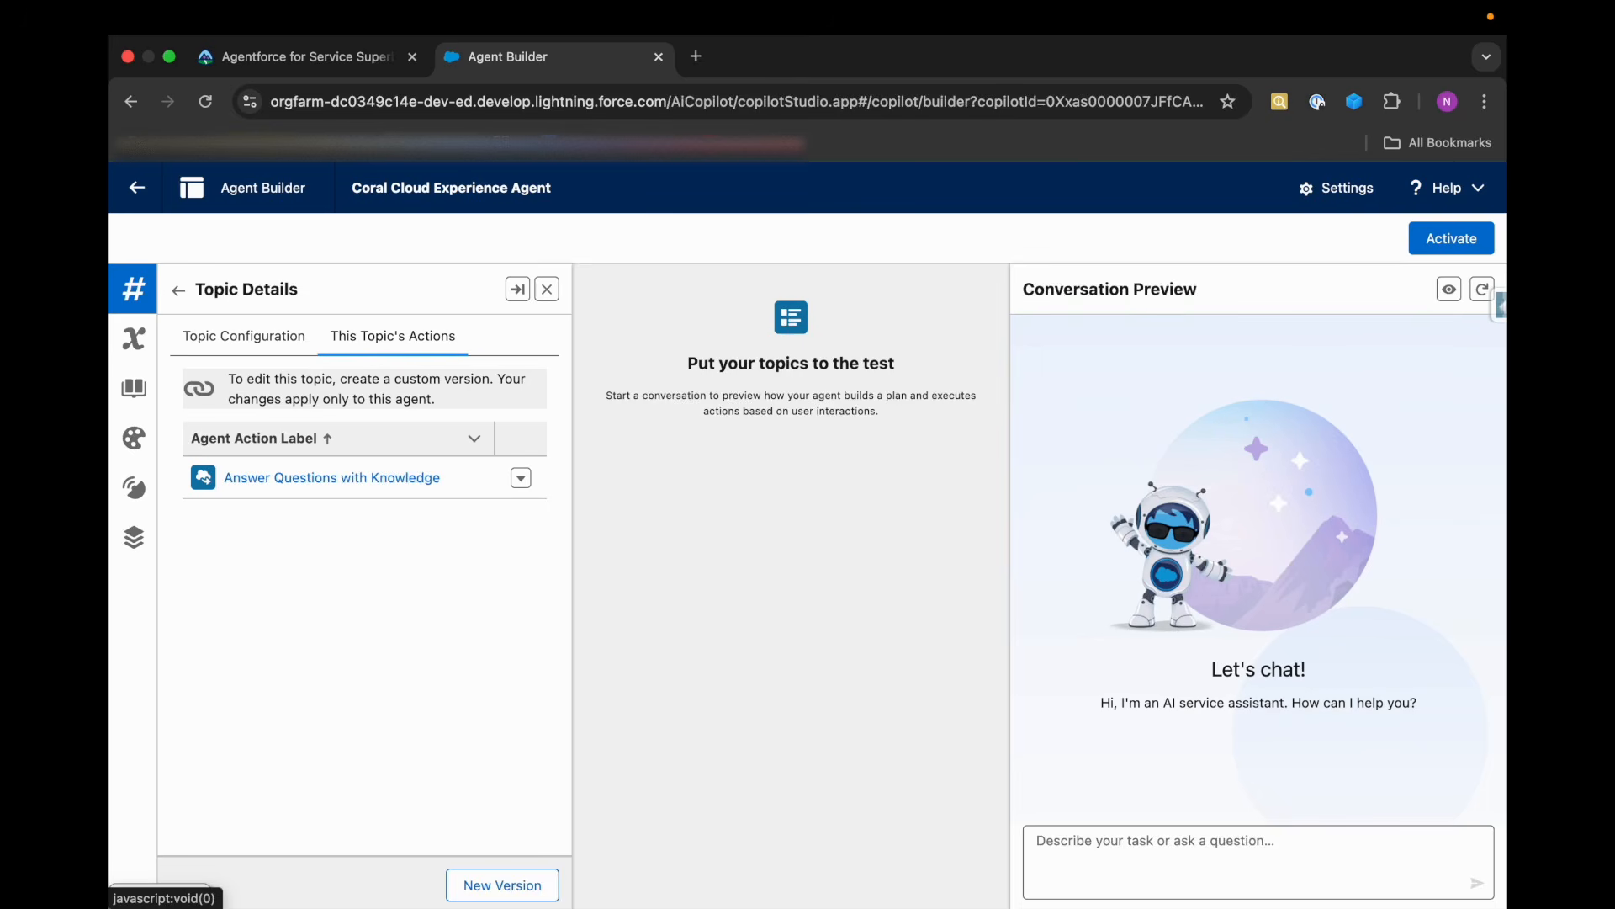
{"action": "left_click", "coordinate": [471, 875]}
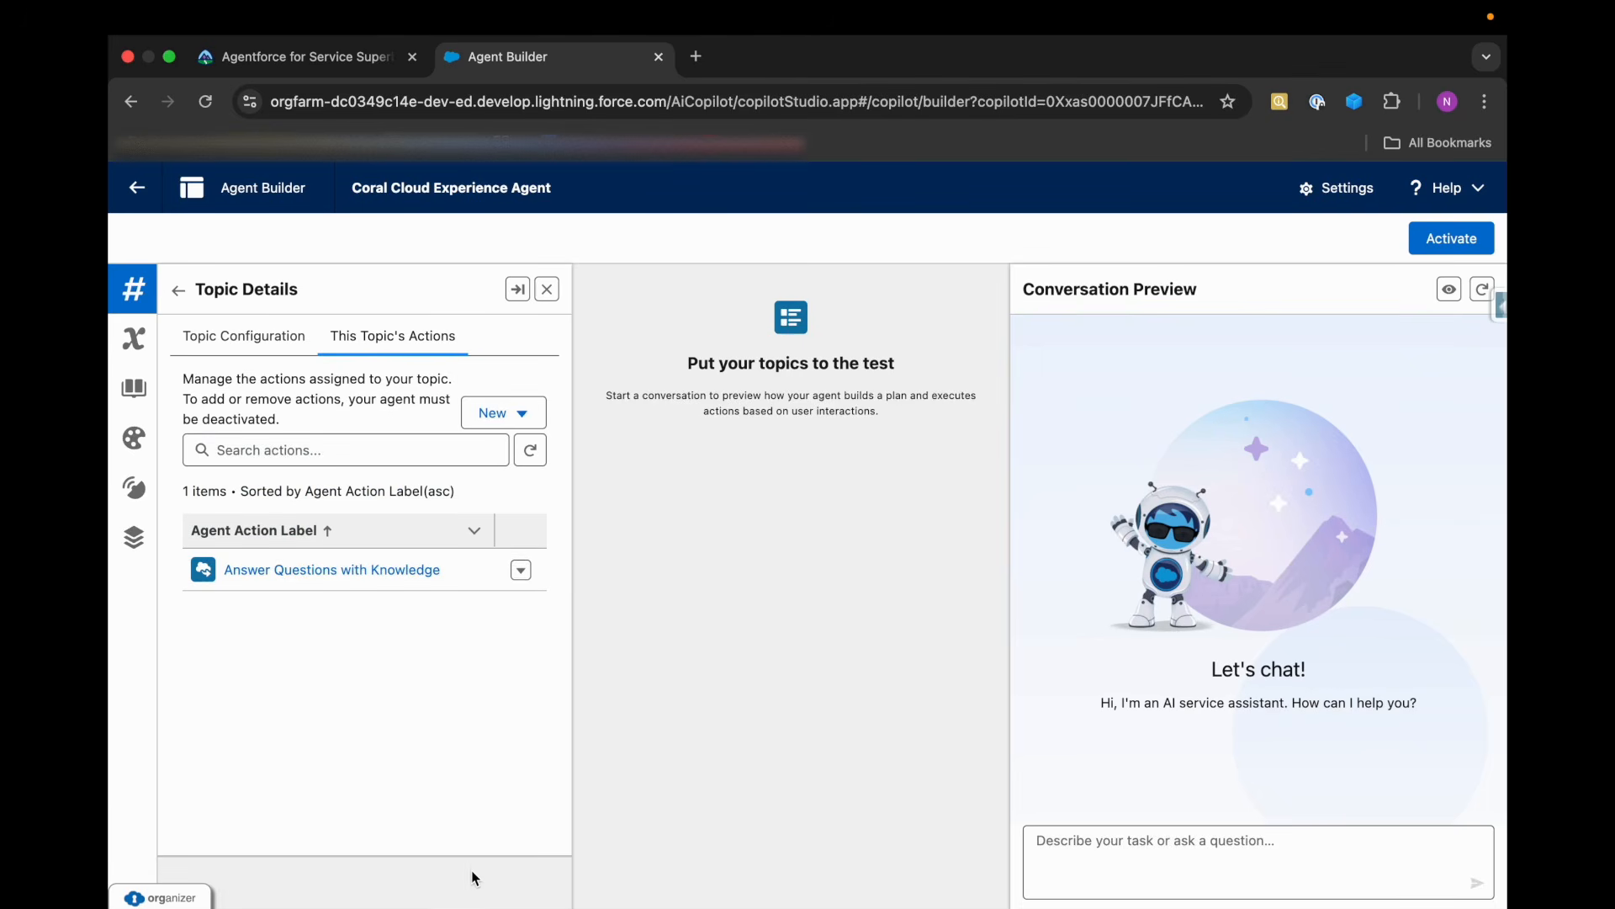
{"action": "left_click", "coordinate": [497, 414]}
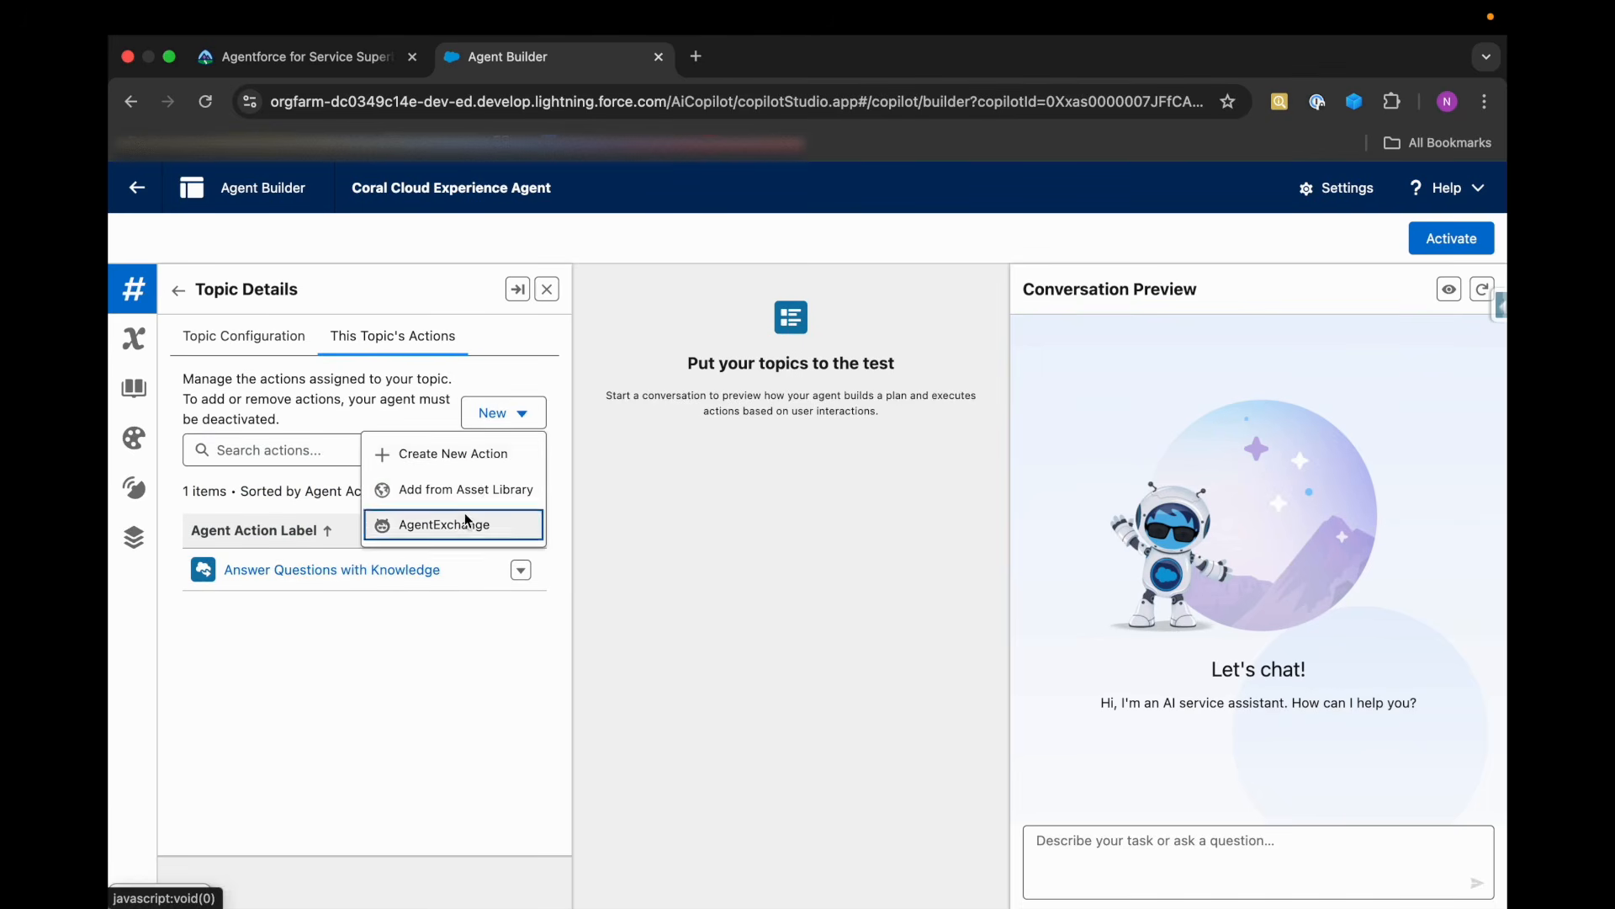
{"action": "left_click", "coordinate": [473, 452]}
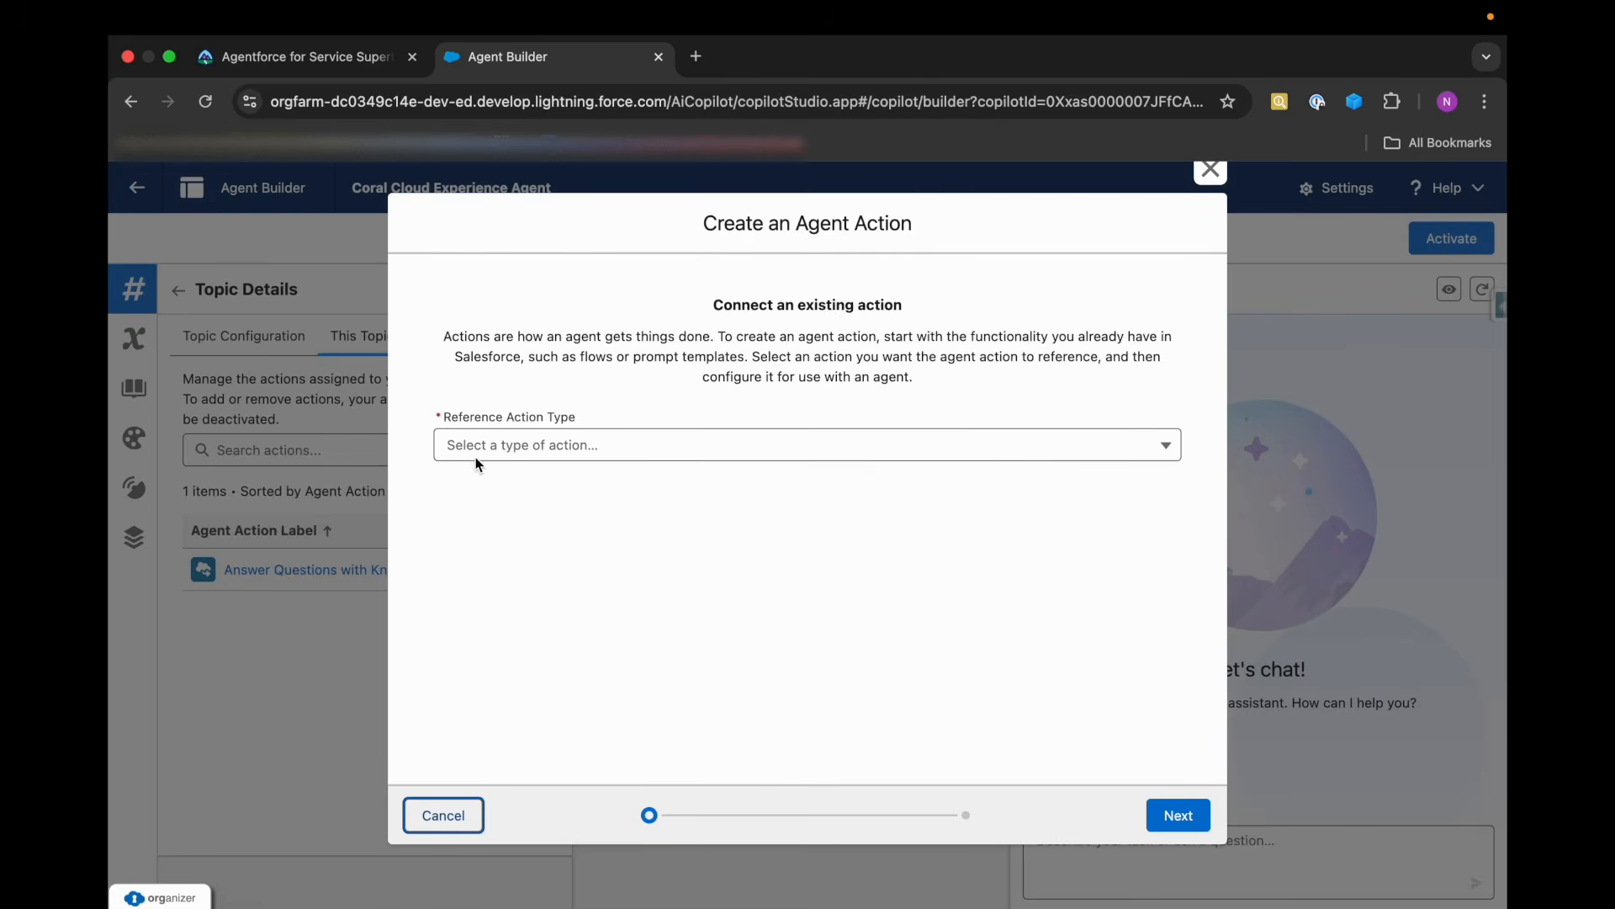
Reread Trailhead's requirements for the General FAQ topic and the Film_Festival_Related_Answers prompt template, and return to Agent Builder.
{"action": "left_click", "coordinate": [304, 66]}
{"action": "scroll", "coordinate": [610, 581], "scroll_direction": "down", "scroll_amount": 3}
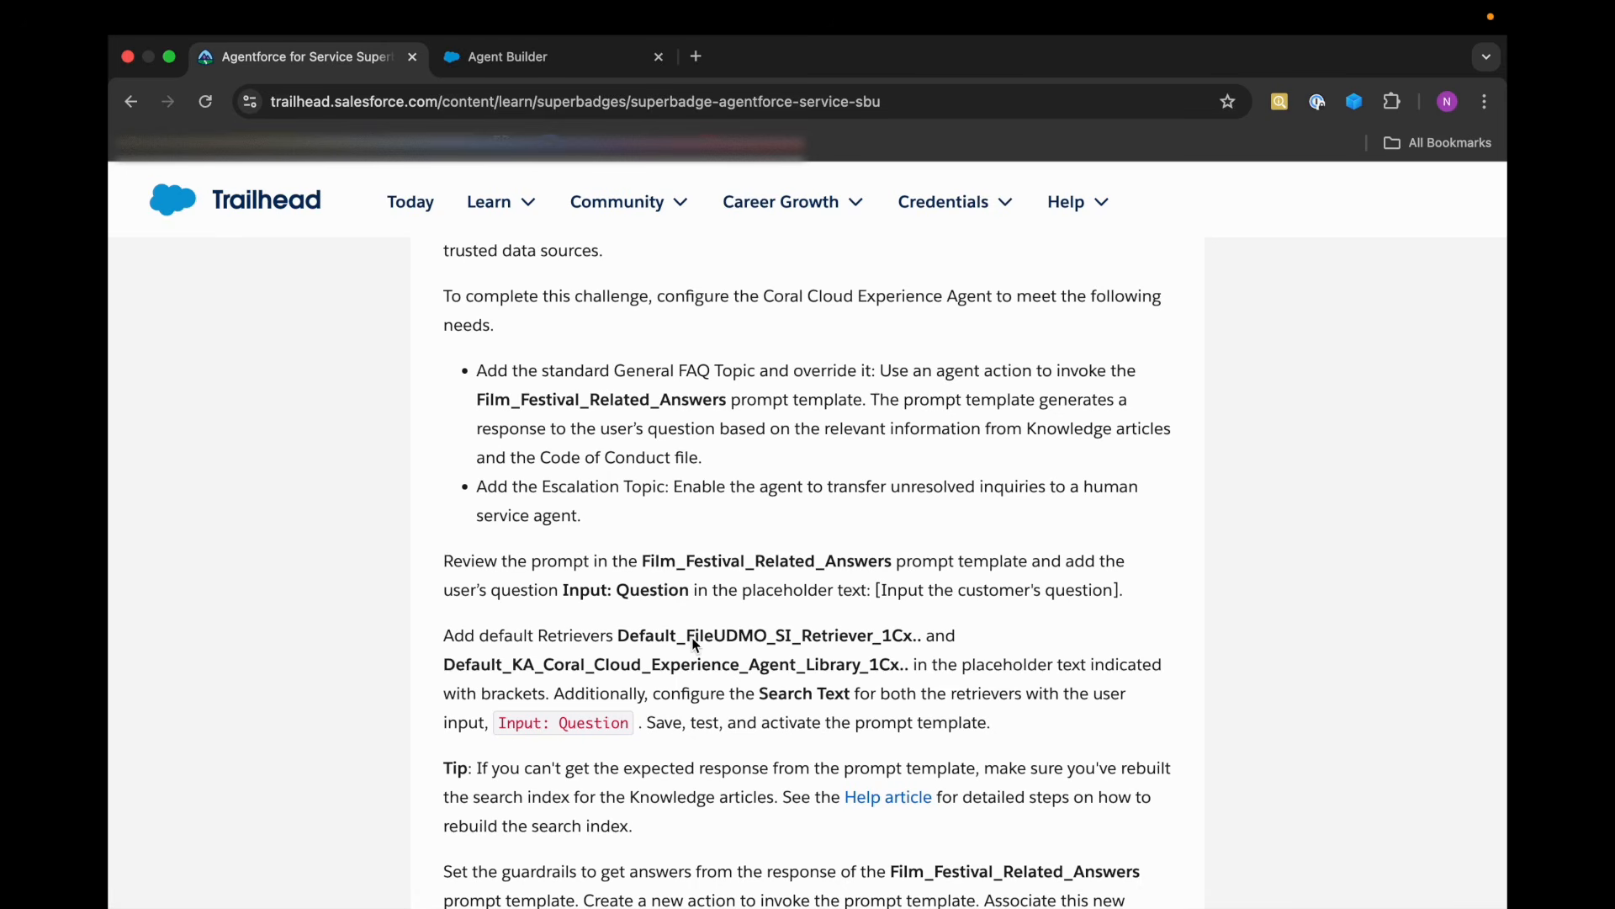
{"action": "scroll", "coordinate": [686, 638], "scroll_direction": "down", "scroll_amount": 2}
{"action": "scroll", "coordinate": [695, 642], "scroll_direction": "down", "scroll_amount": 2}
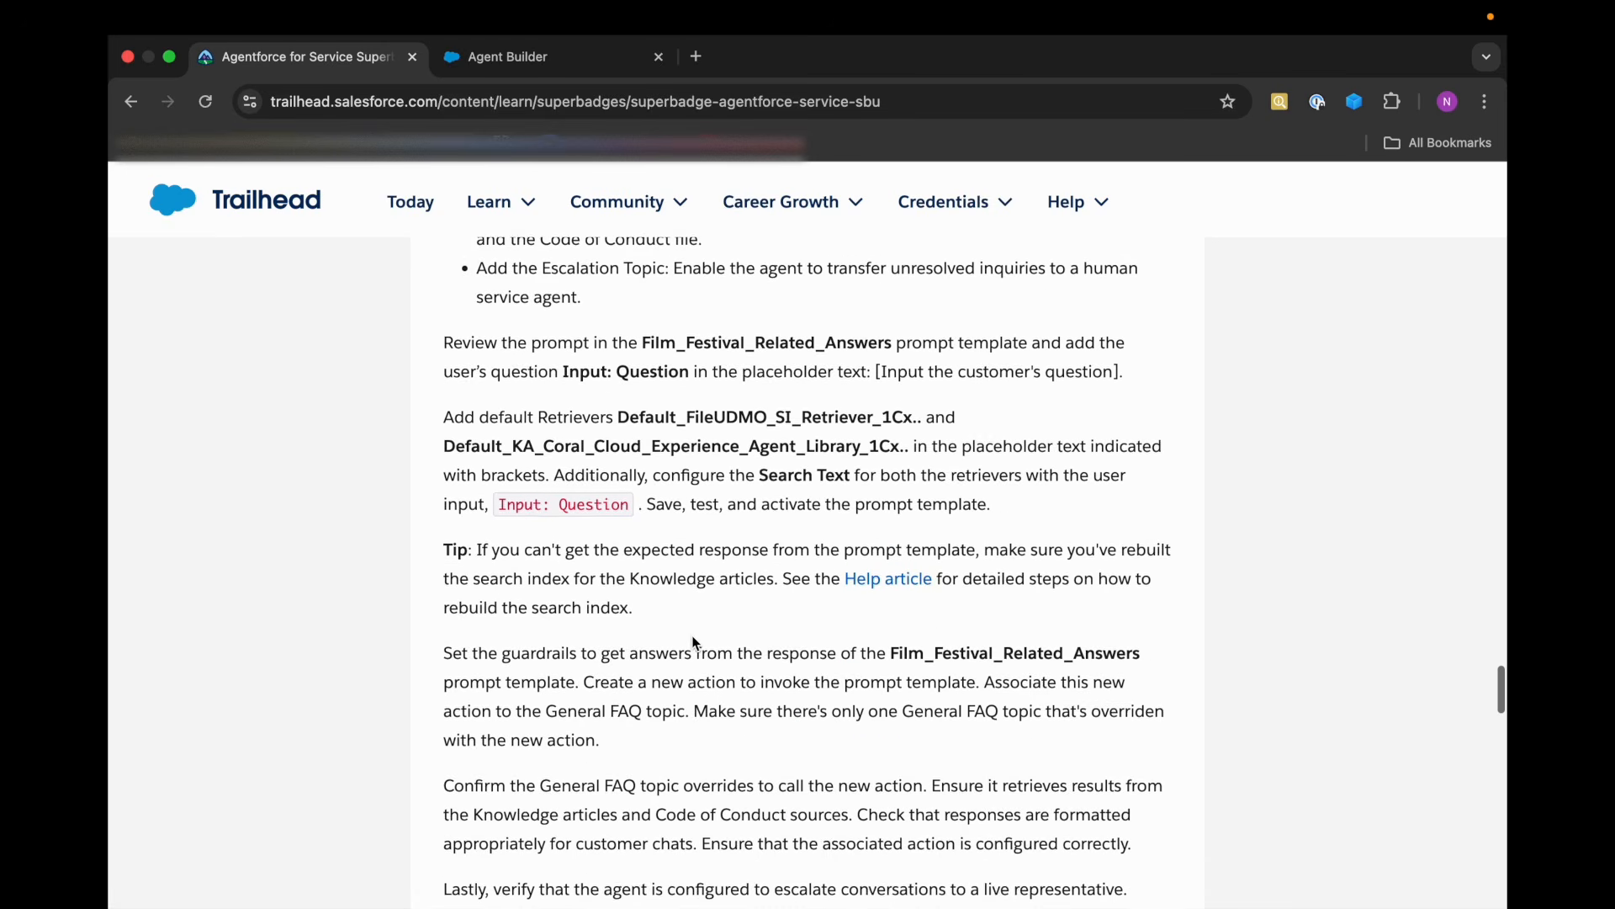
{"action": "scroll", "coordinate": [695, 642], "scroll_direction": "up", "scroll_amount": 2}
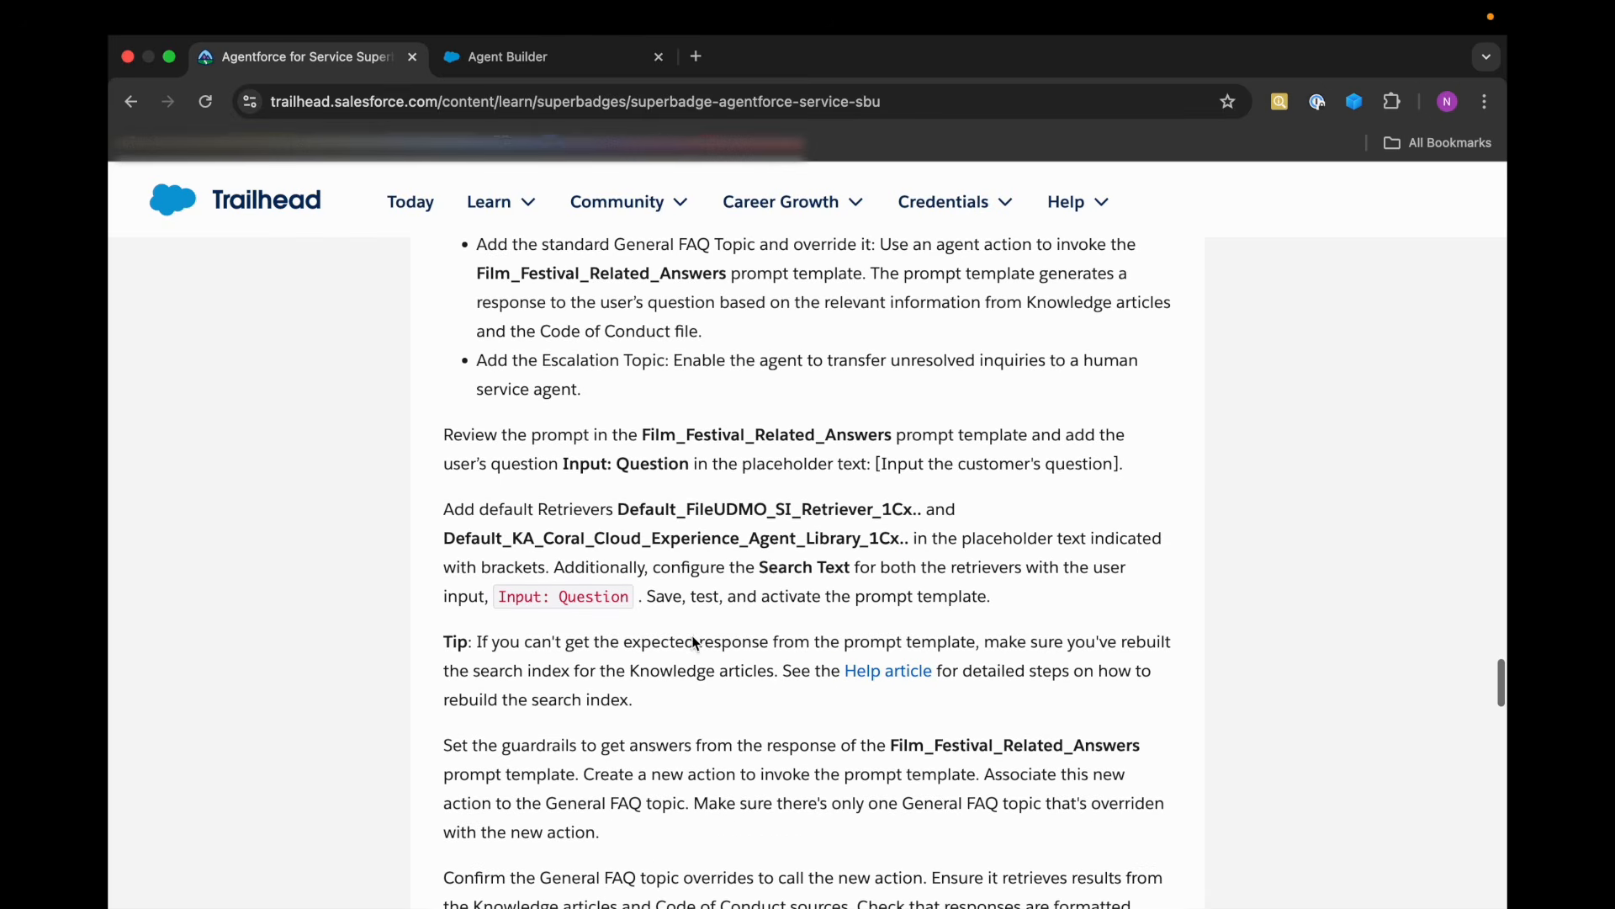
{"action": "left_click", "coordinate": [538, 57]}
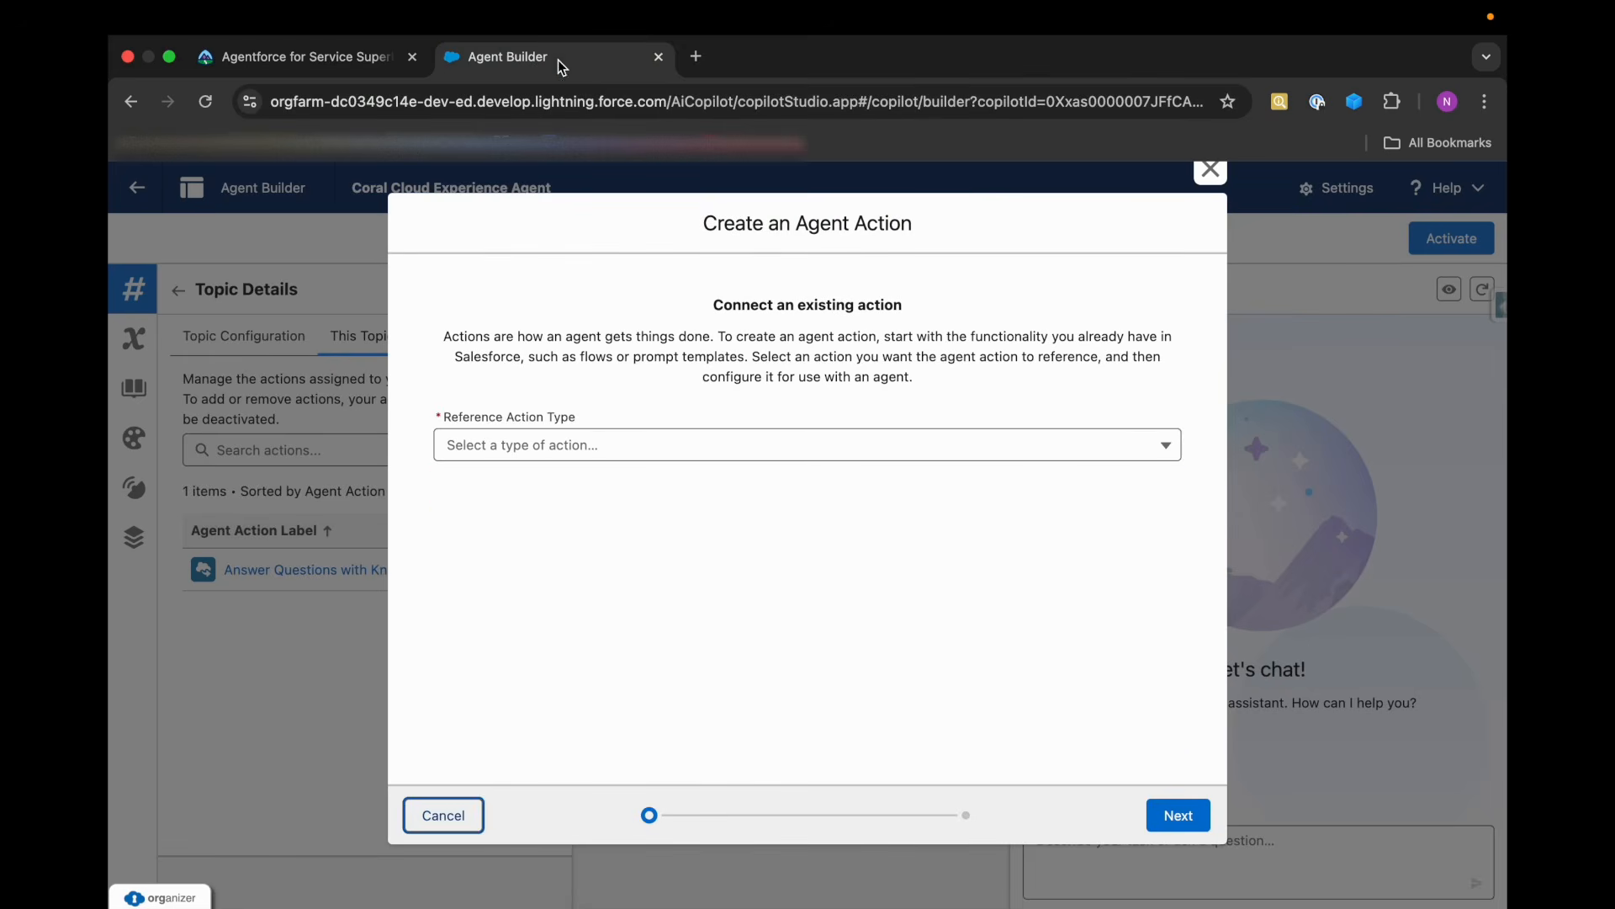
Reference the Film Festival Related Answers prompt template in the new General FAQ action, and proceed to its configuration.
{"action": "left_click", "coordinate": [554, 457]}
{"action": "left_click", "coordinate": [539, 594]}
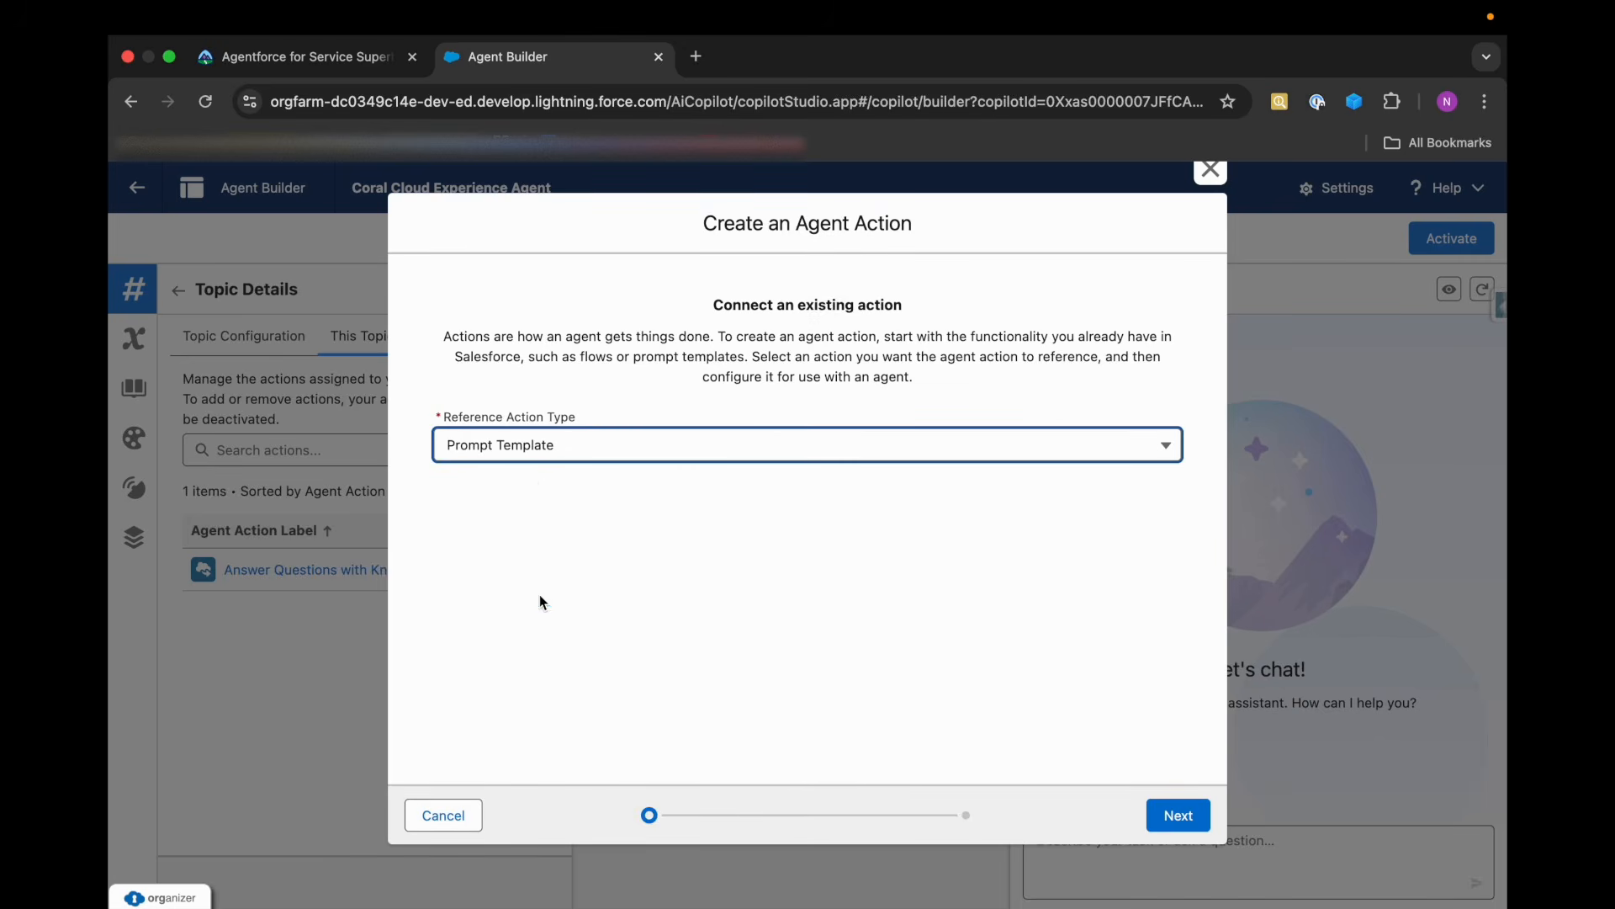
{"action": "left_click", "coordinate": [539, 513]}
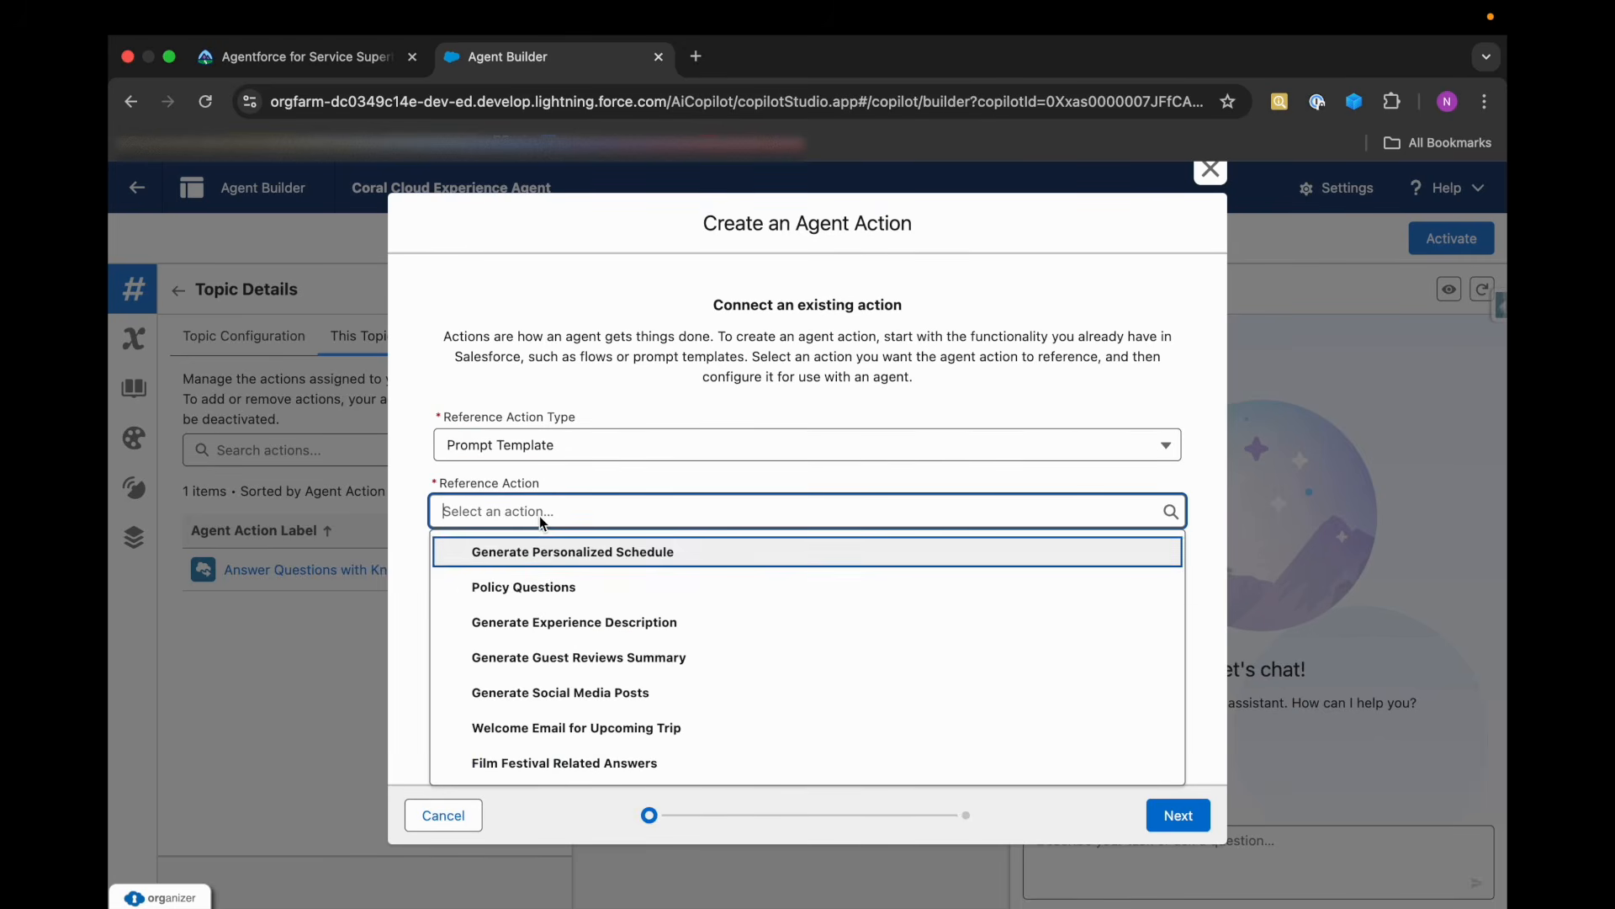
{"action": "left_click", "coordinate": [528, 763]}
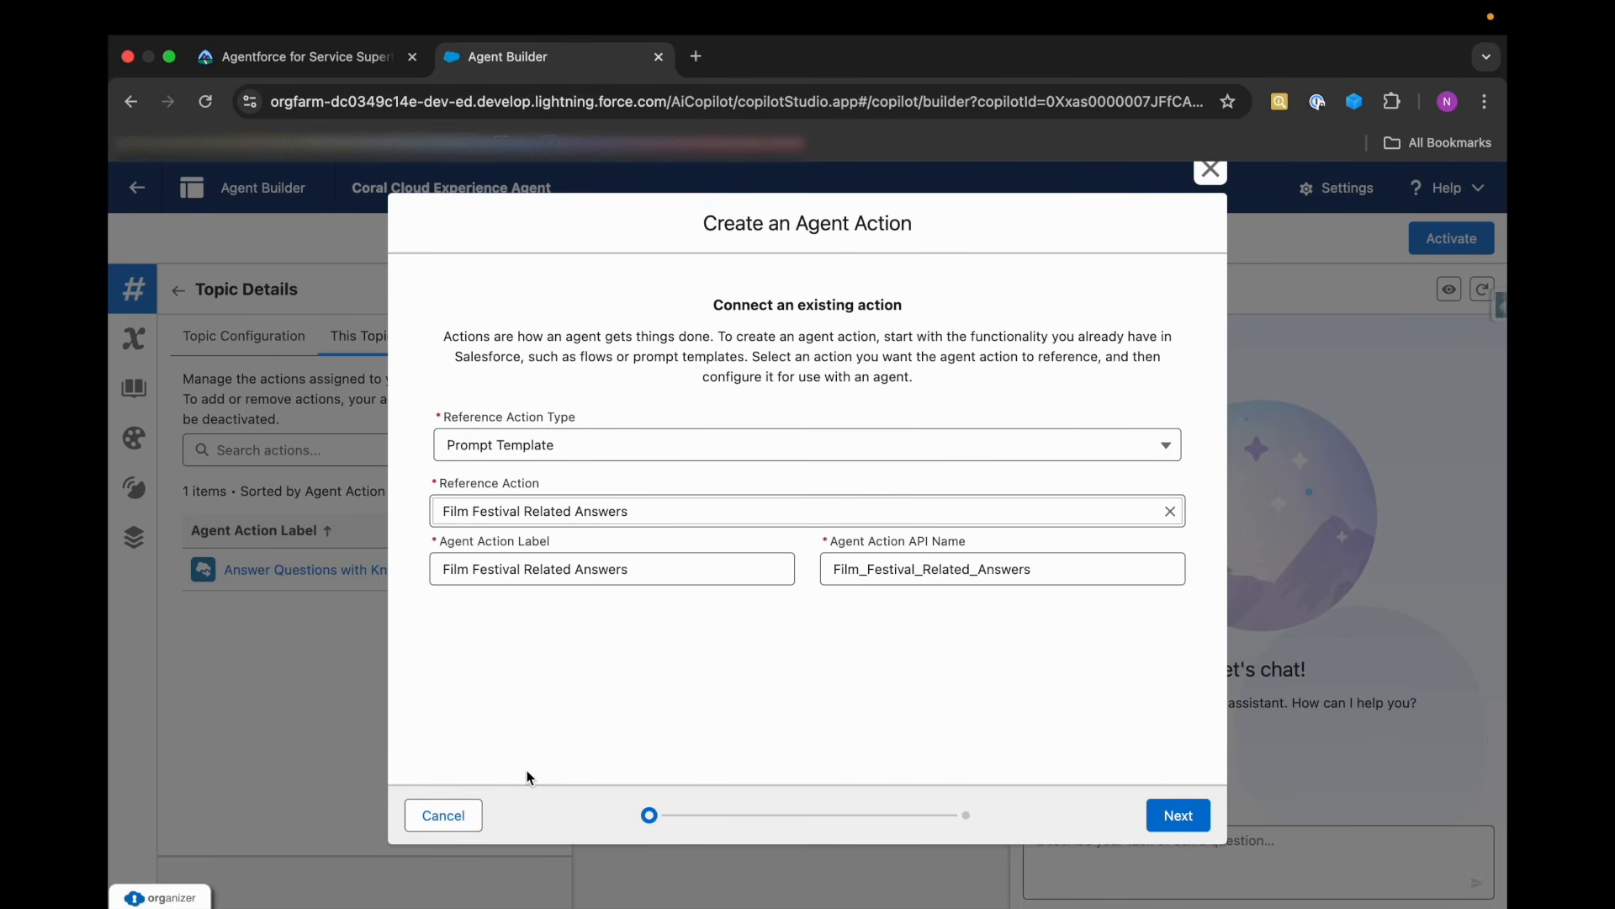
{"action": "left_click", "coordinate": [1178, 814]}
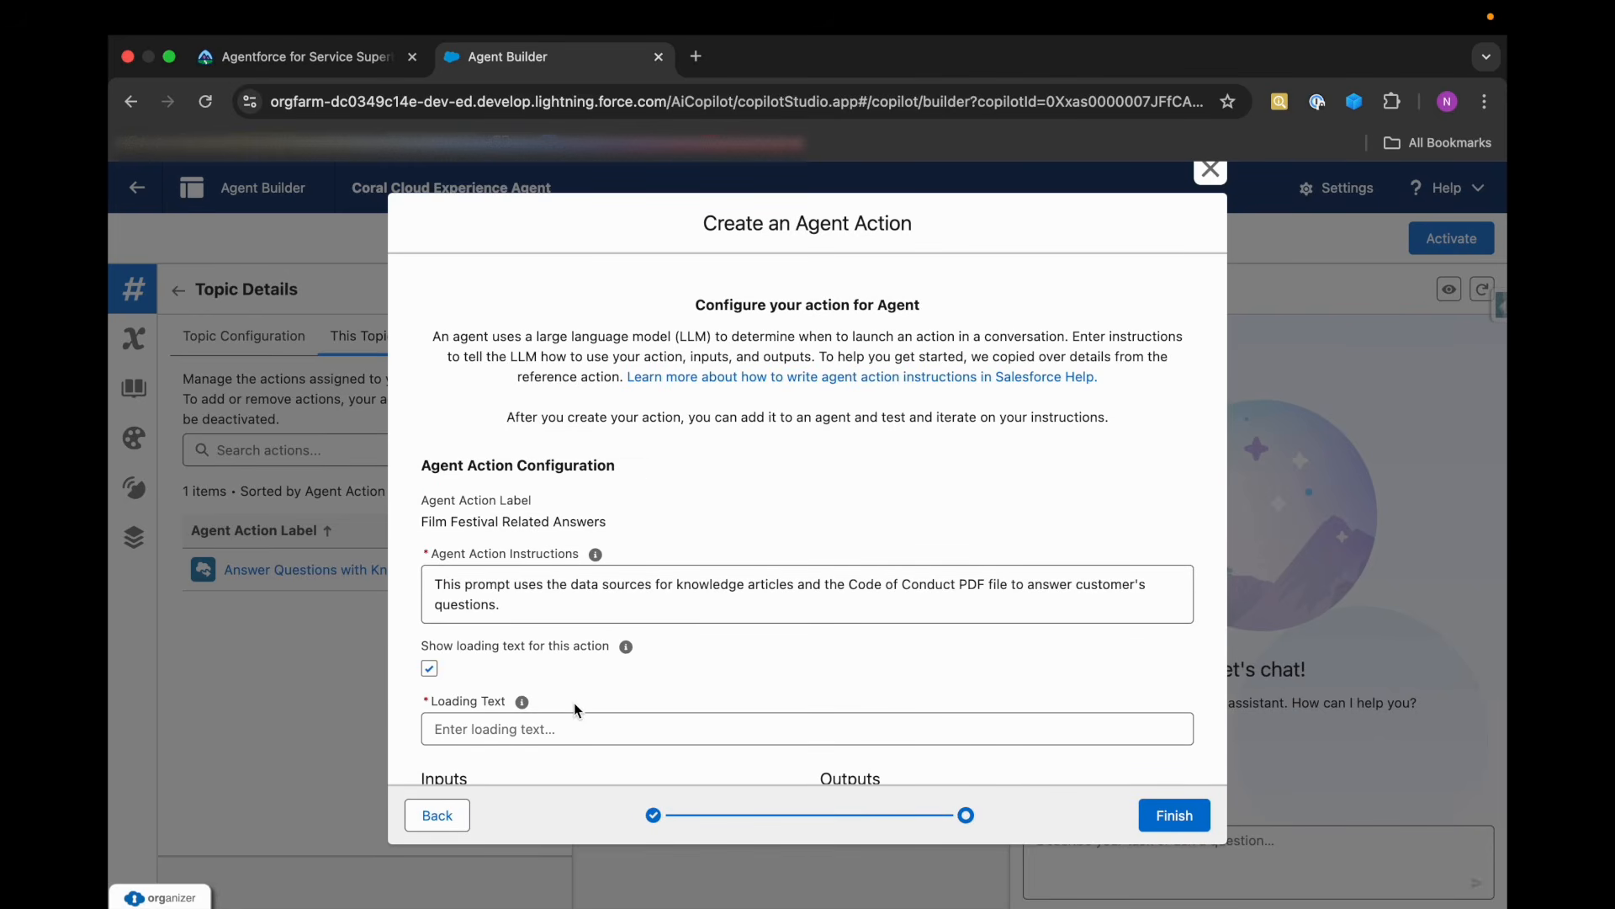
{"action": "scroll", "coordinate": [574, 703], "scroll_direction": "down", "scroll_amount": 2}
{"action": "left_click", "coordinate": [454, 813]}
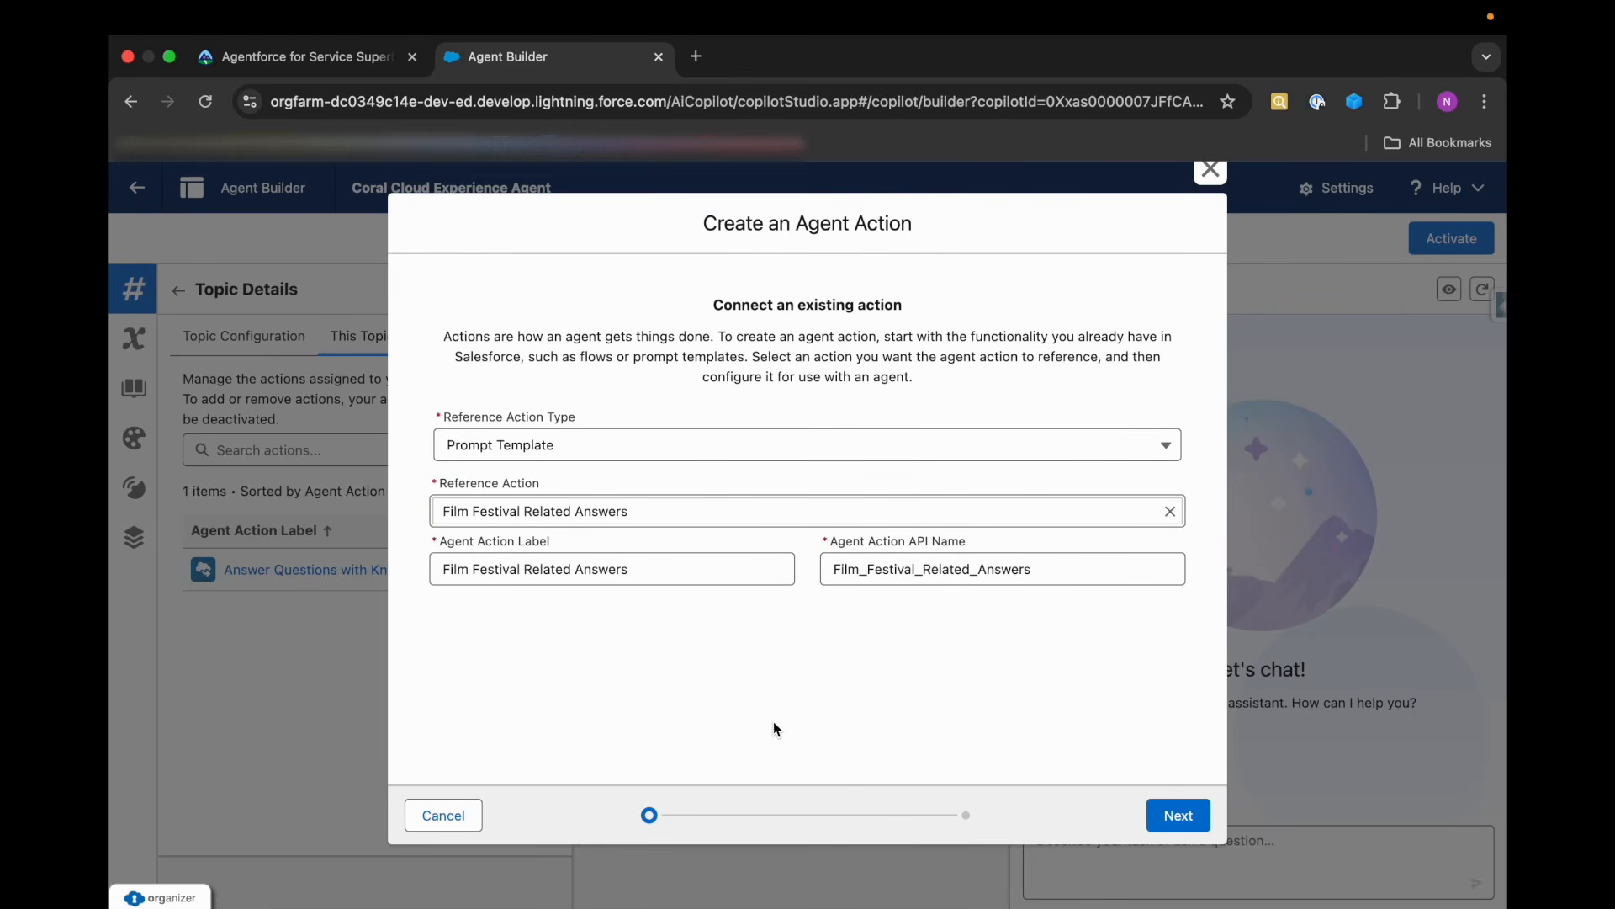
{"action": "left_click", "coordinate": [1178, 814]}
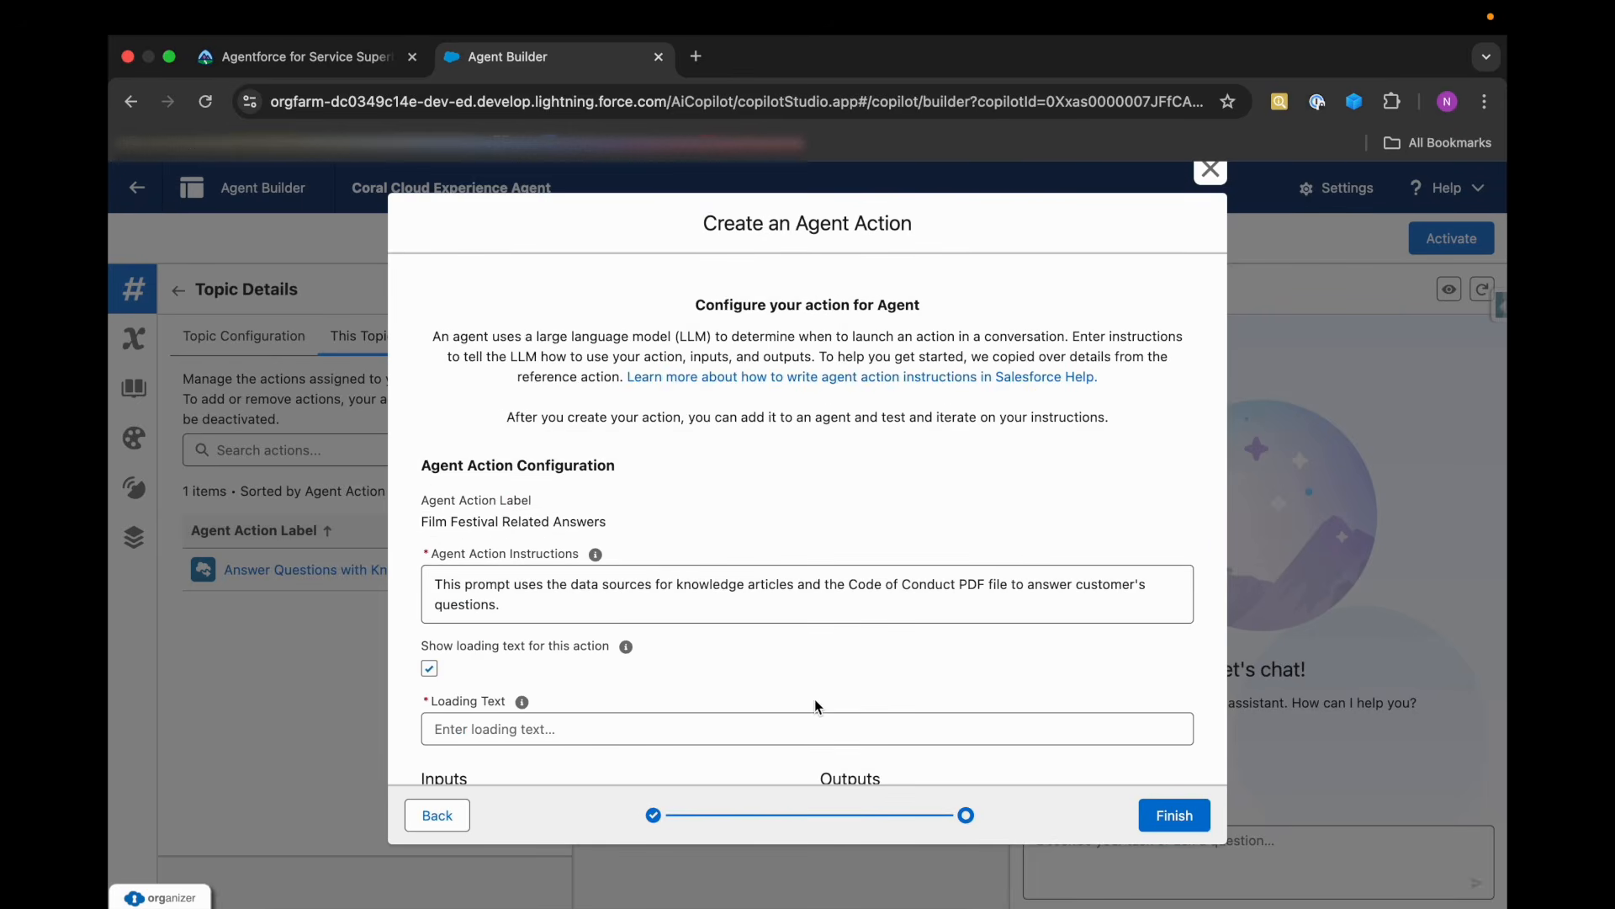
Disable the new action's loading text and set the Question input's instructions to "Question asked by user".
{"action": "scroll", "coordinate": [711, 690], "scroll_direction": "down", "scroll_amount": 3}
{"action": "left_click", "coordinate": [430, 502]}
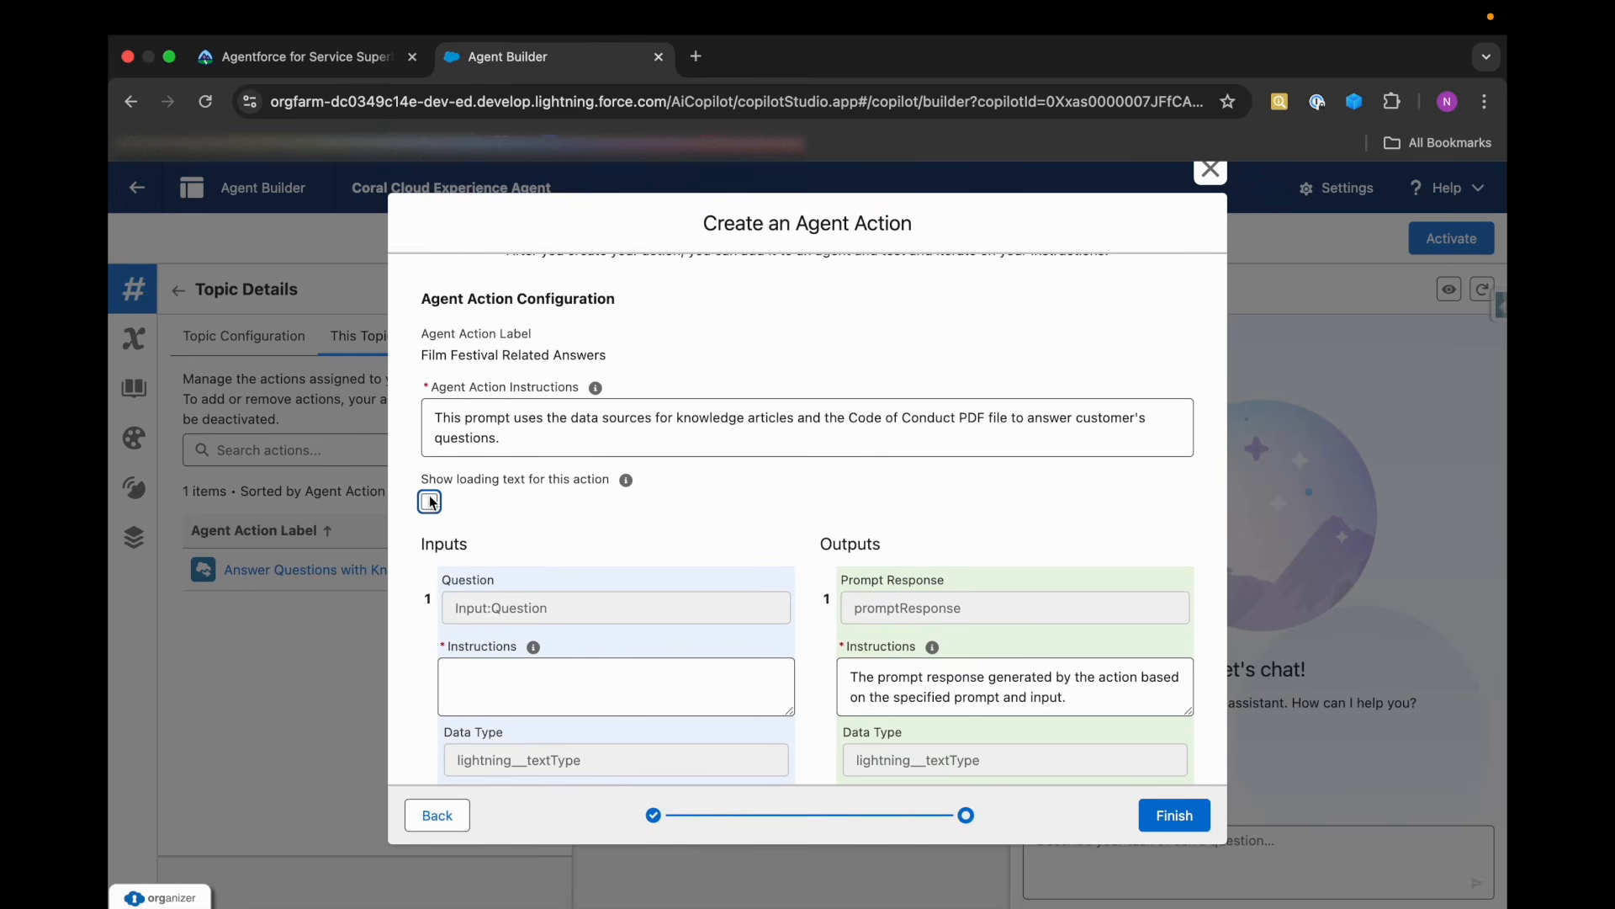
{"action": "scroll", "coordinate": [604, 648], "scroll_direction": "down", "scroll_amount": 2}
{"action": "left_click", "coordinate": [539, 564]}
{"action": "type", "text": "Quest"}
{"action": "scroll", "coordinate": [600, 604], "scroll_direction": "down", "scroll_amount": 2}
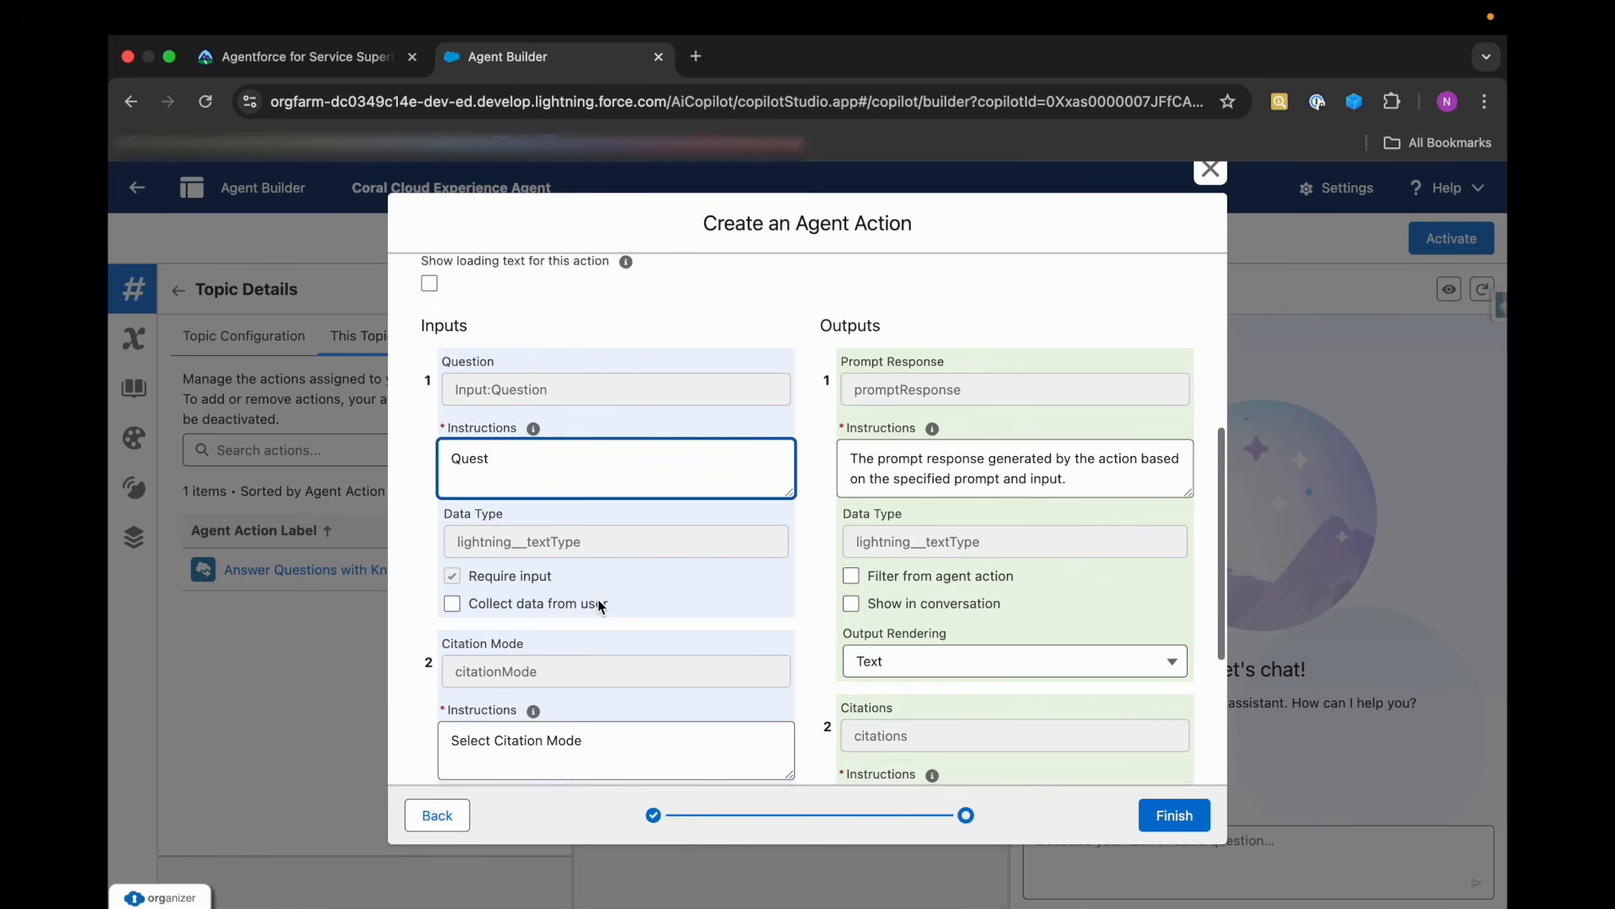
{"action": "type", "text": "stion "}
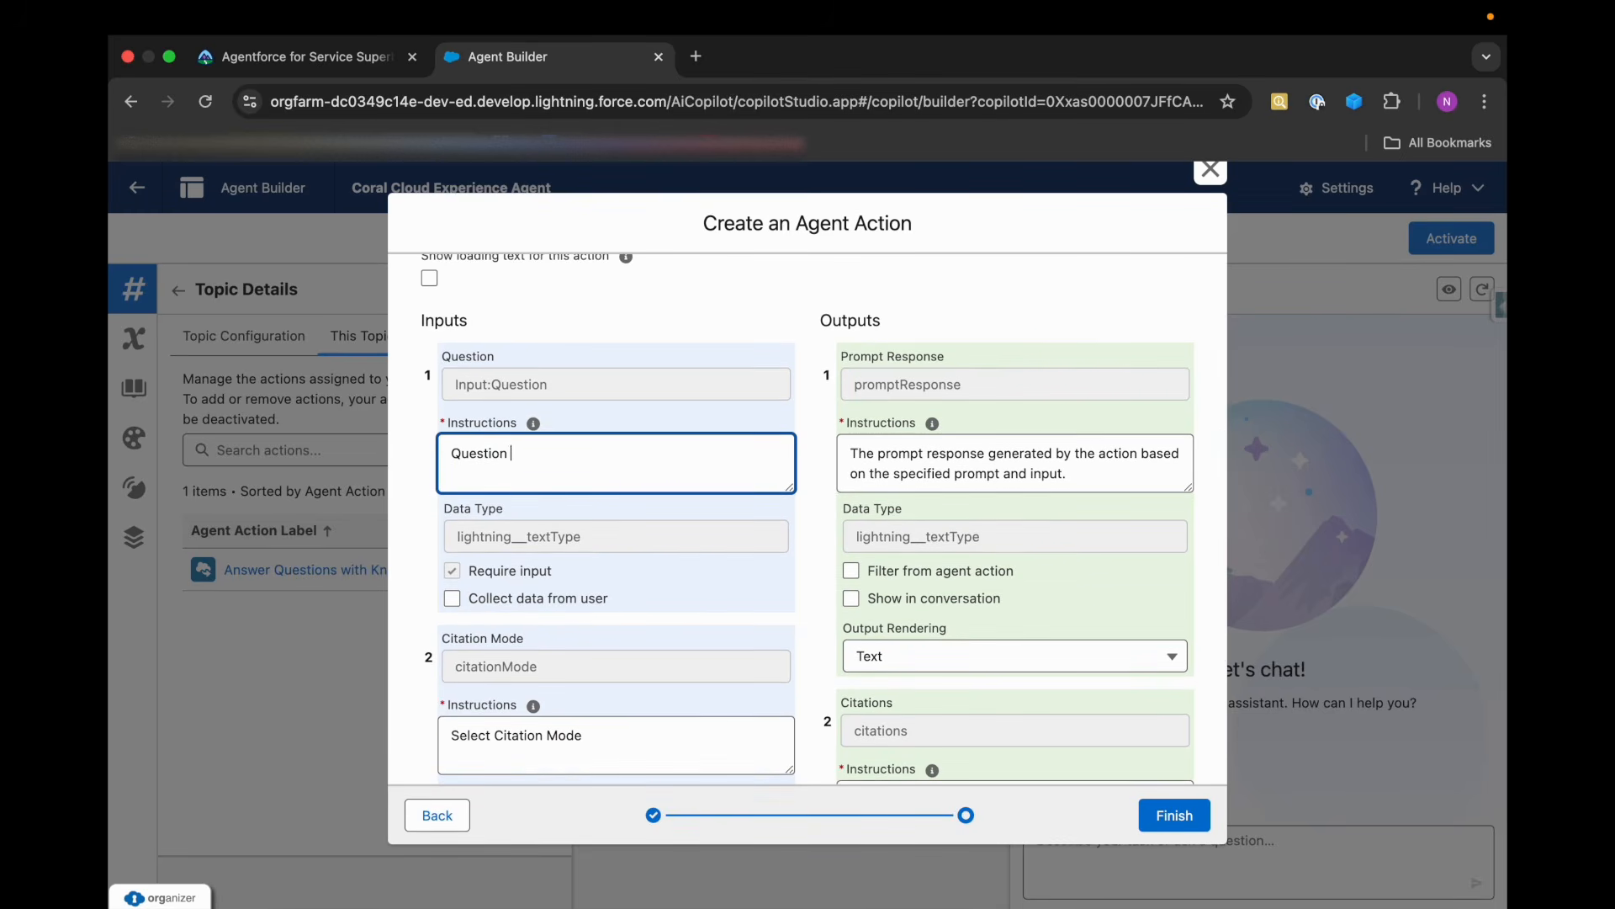
{"action": "type", "text": "asked by use"}
Enable Show in conversation for the Prompt Response output, try to finish creating the action, and close the action dialog.
{"action": "scroll", "coordinate": [638, 670], "scroll_direction": "down", "scroll_amount": 1}
{"action": "left_click", "coordinate": [851, 549]}
{"action": "scroll", "coordinate": [797, 655], "scroll_direction": "down", "scroll_amount": 3}
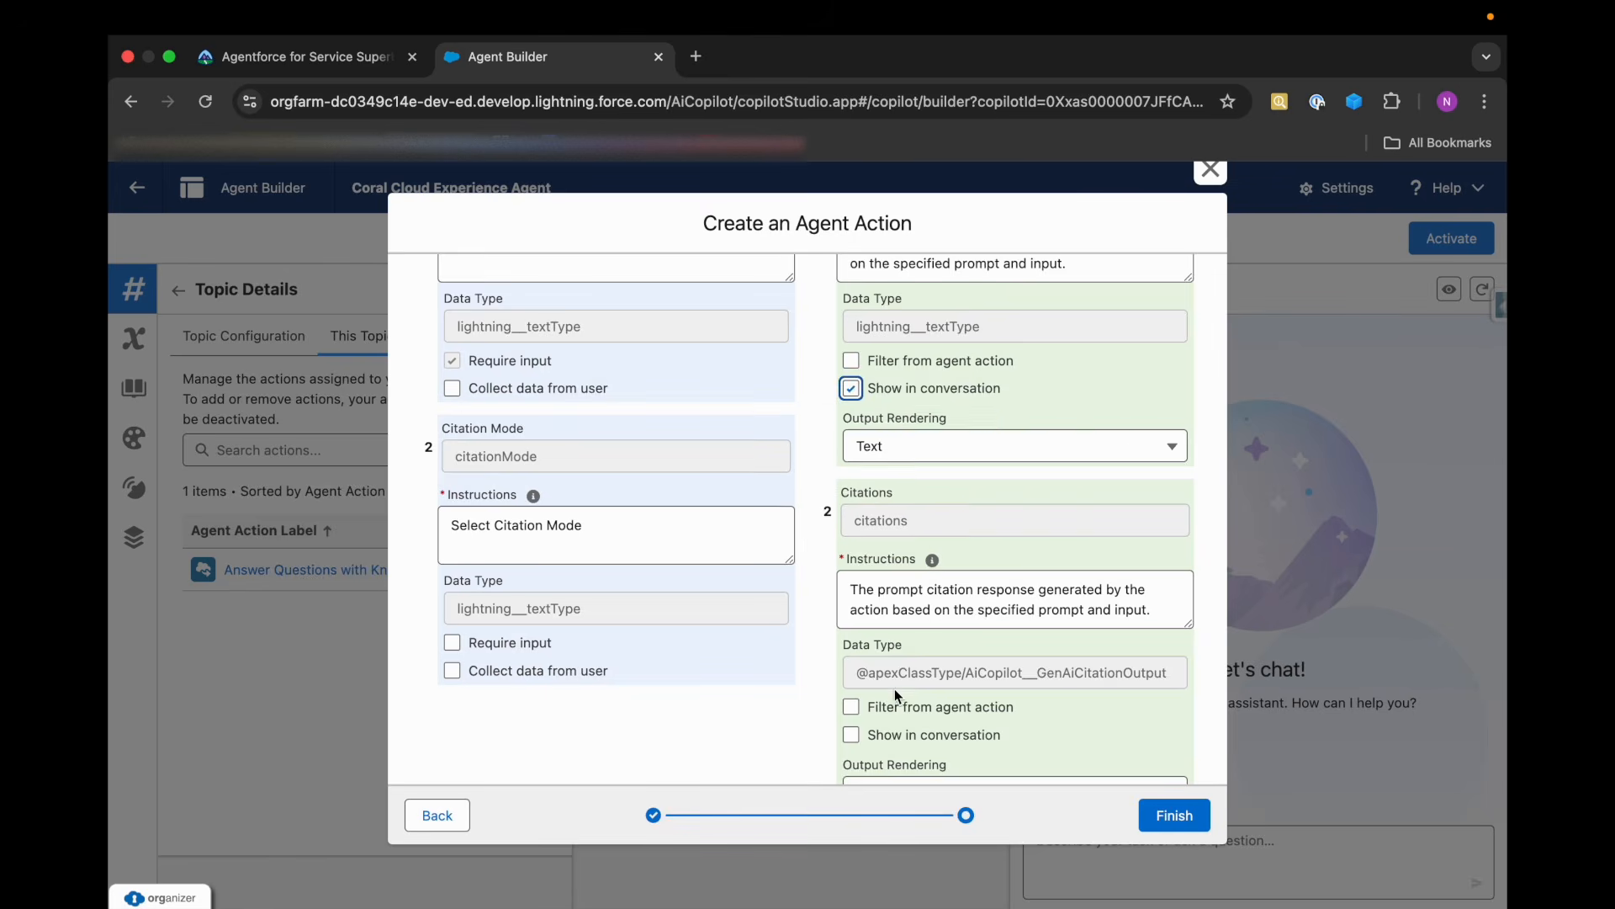
{"action": "scroll", "coordinate": [895, 688], "scroll_direction": "down", "scroll_amount": 1}
{"action": "scroll", "coordinate": [699, 698], "scroll_direction": "up", "scroll_amount": 8}
{"action": "scroll", "coordinate": [699, 698], "scroll_direction": "down", "scroll_amount": 2}
{"action": "scroll", "coordinate": [699, 699], "scroll_direction": "down", "scroll_amount": 1}
{"action": "left_click", "coordinate": [1182, 816]}
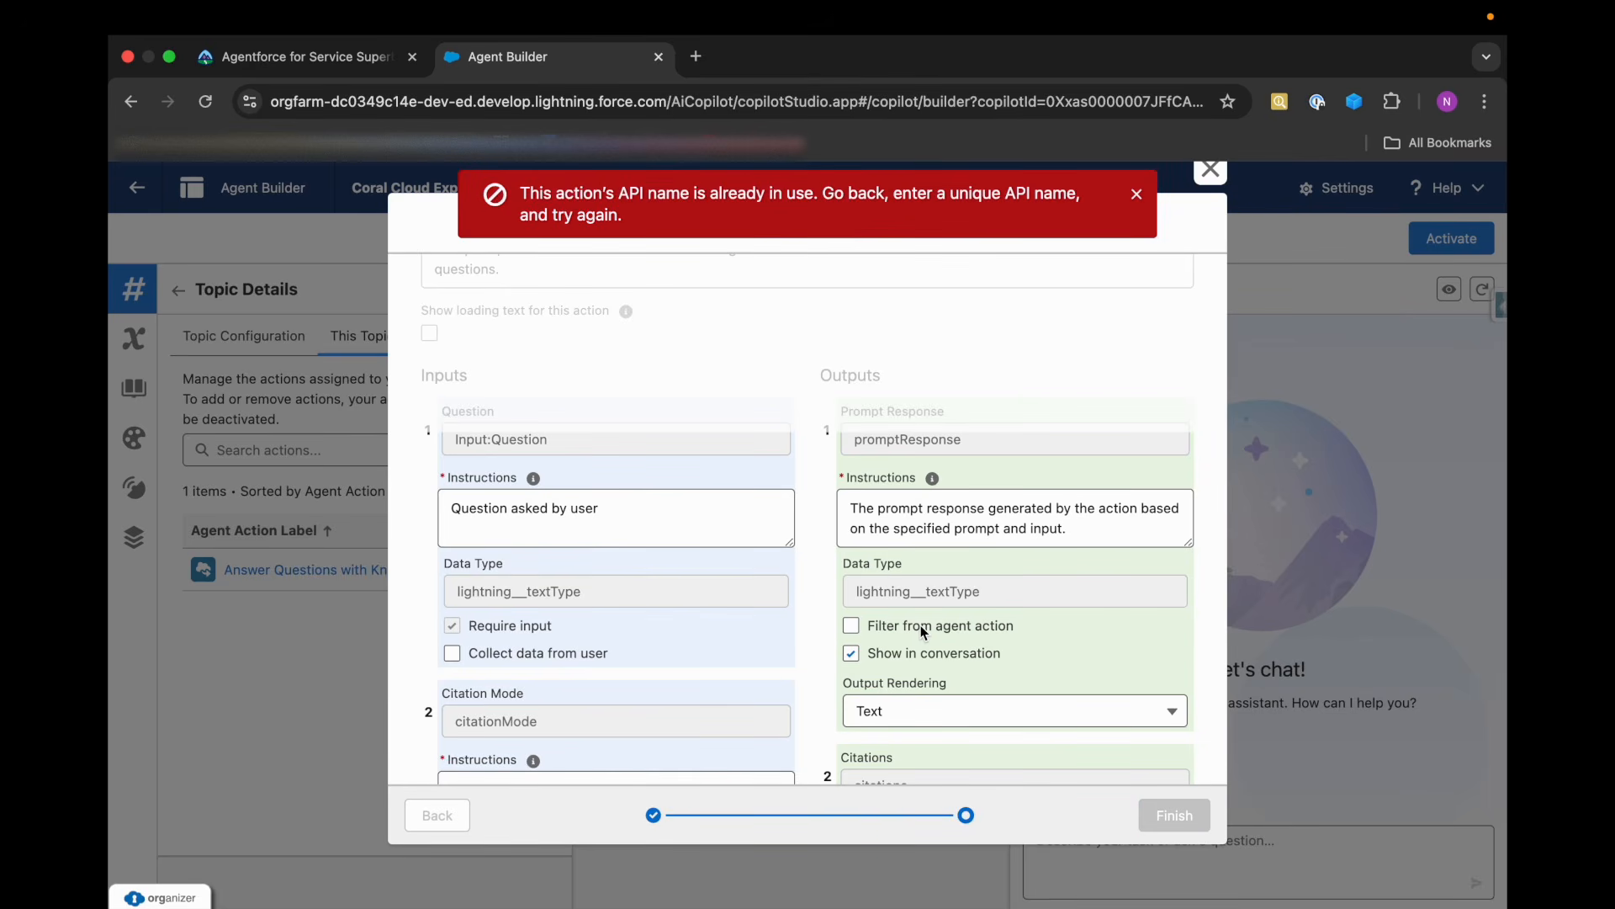
{"action": "left_click", "coordinate": [1212, 172]}
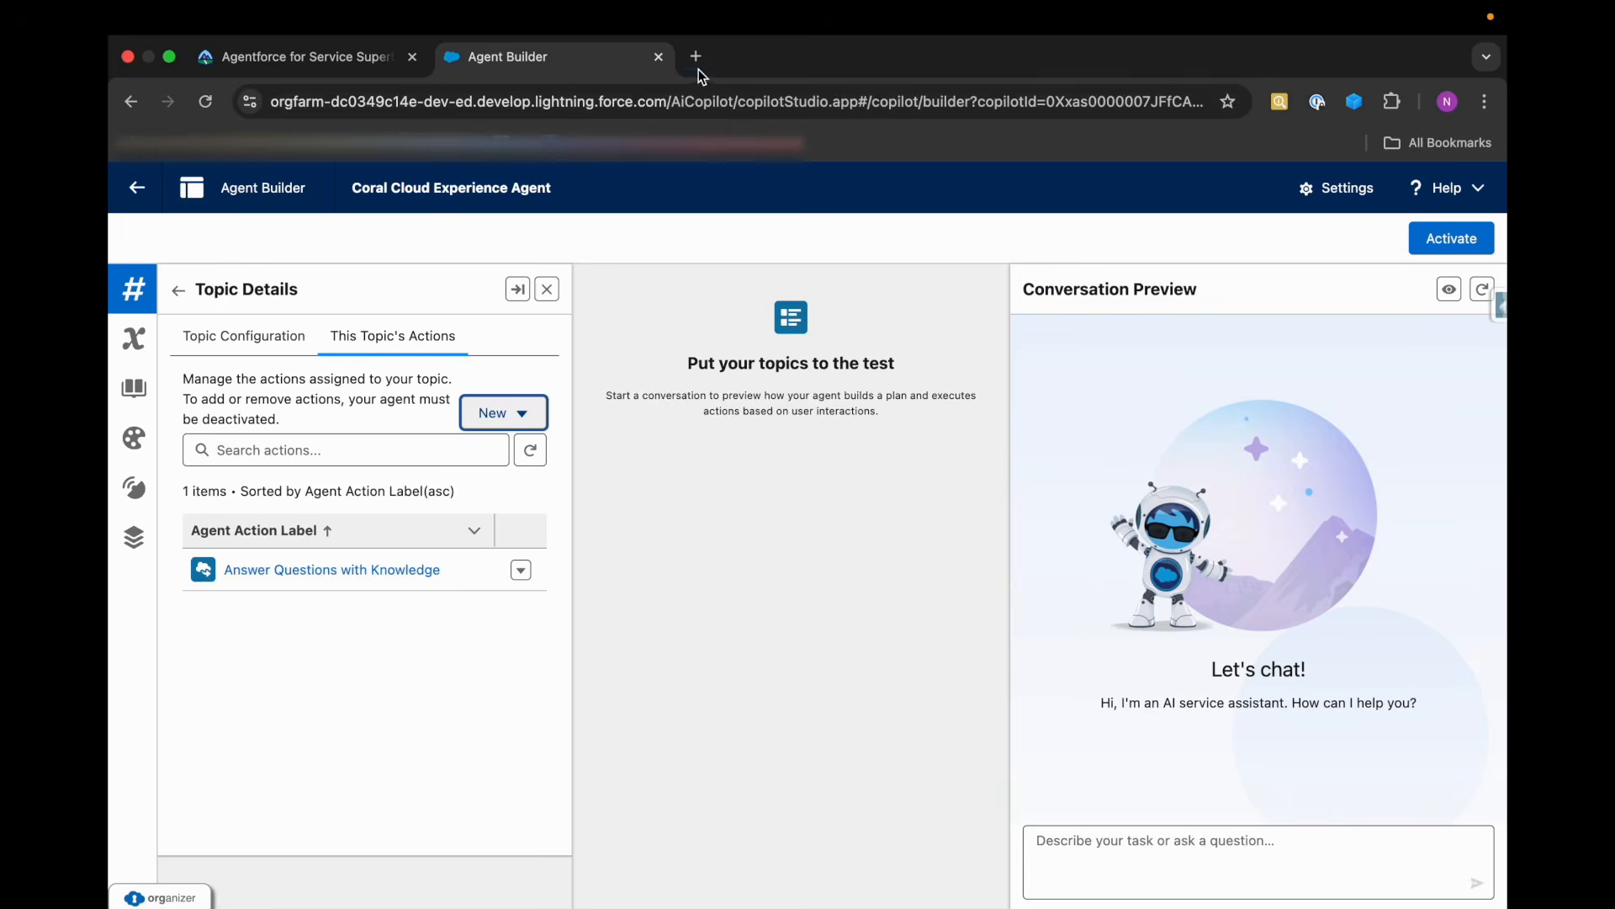
Return to the Agents page in Setup and open Coral Cloud Experience Agent in a new browser tab.
{"action": "left_click", "coordinate": [149, 194]}
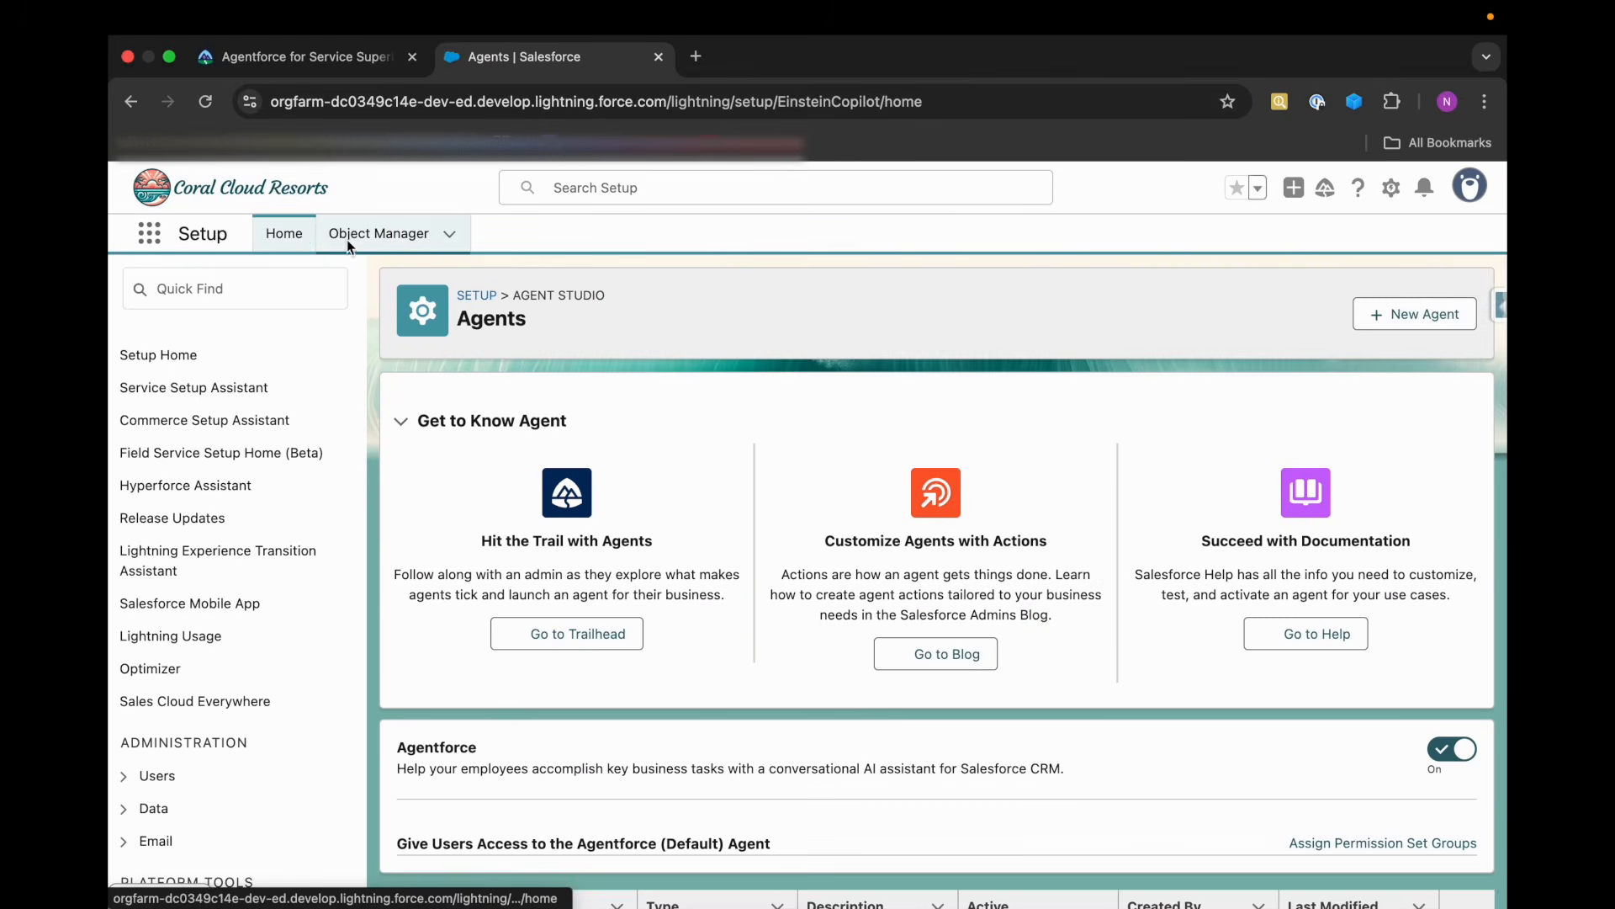
{"action": "scroll", "coordinate": [537, 759], "scroll_direction": "down", "scroll_amount": 3}
{"action": "right_click", "coordinate": [471, 893]}
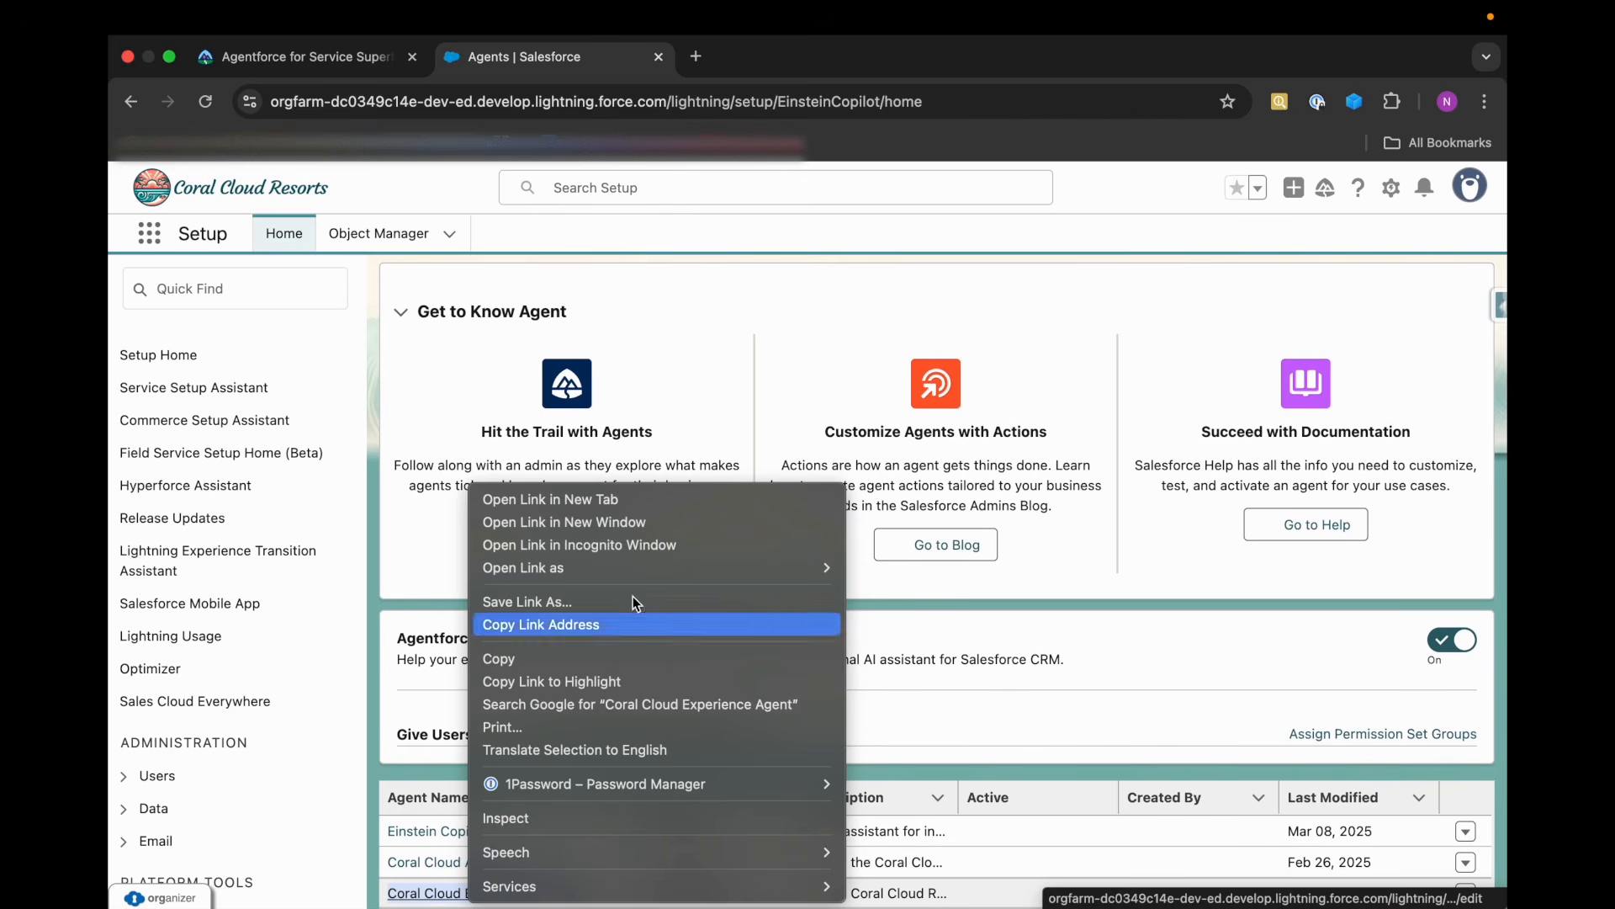
{"action": "left_click", "coordinate": [589, 500]}
Search Setup for "agent" and open the Agent Actions page.
{"action": "left_click", "coordinate": [236, 289]}
{"action": "type", "text": "agent"}
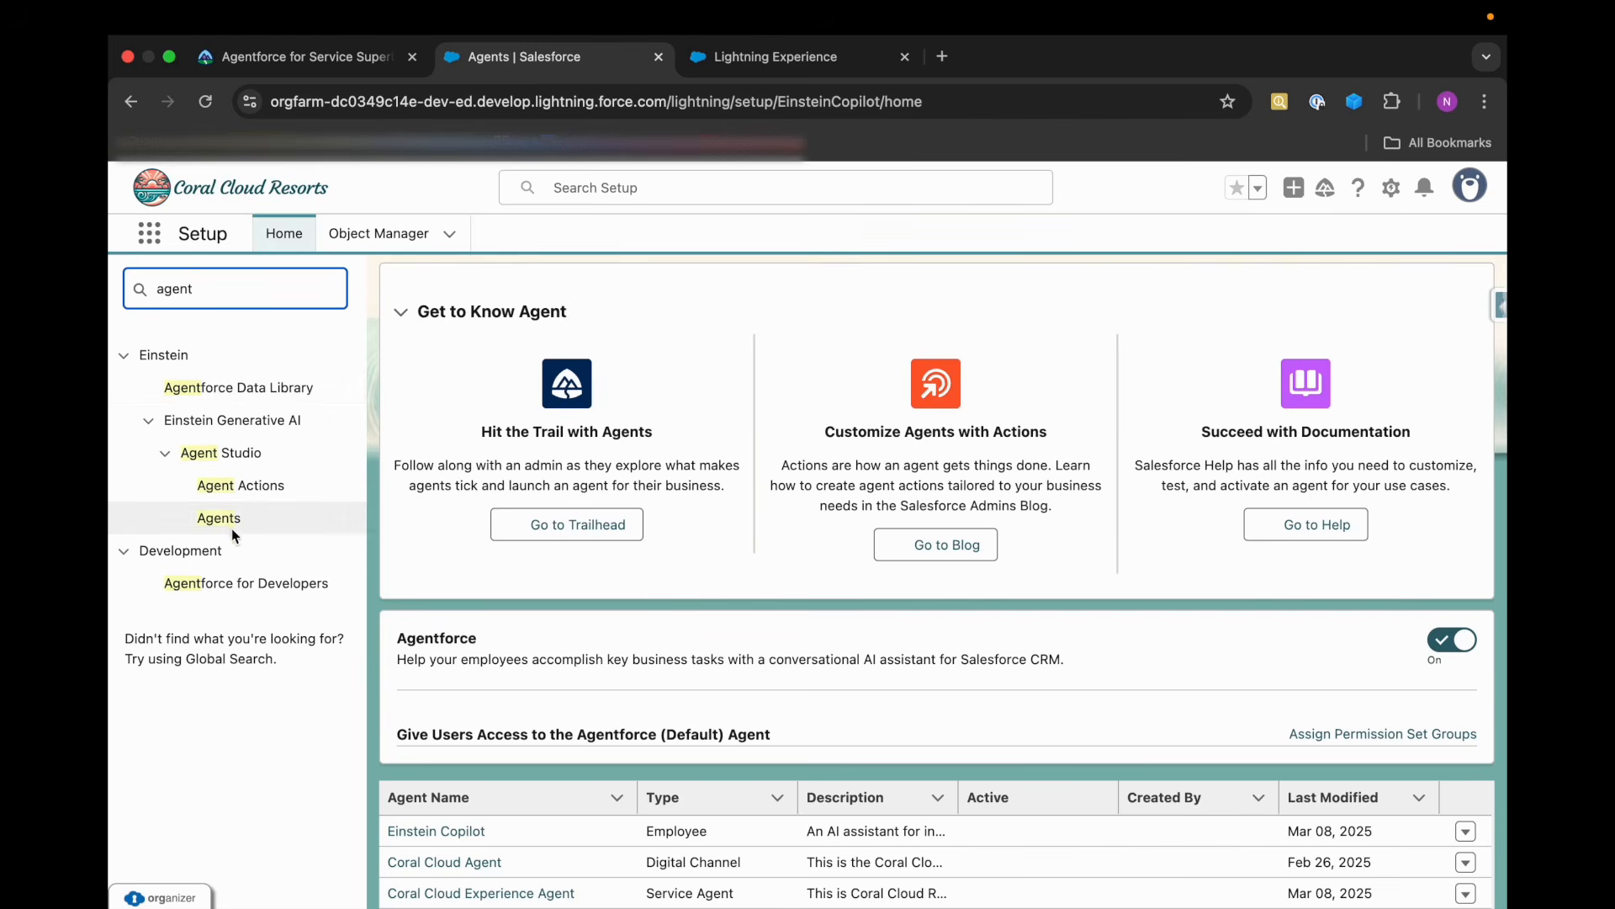
{"action": "left_click", "coordinate": [227, 497]}
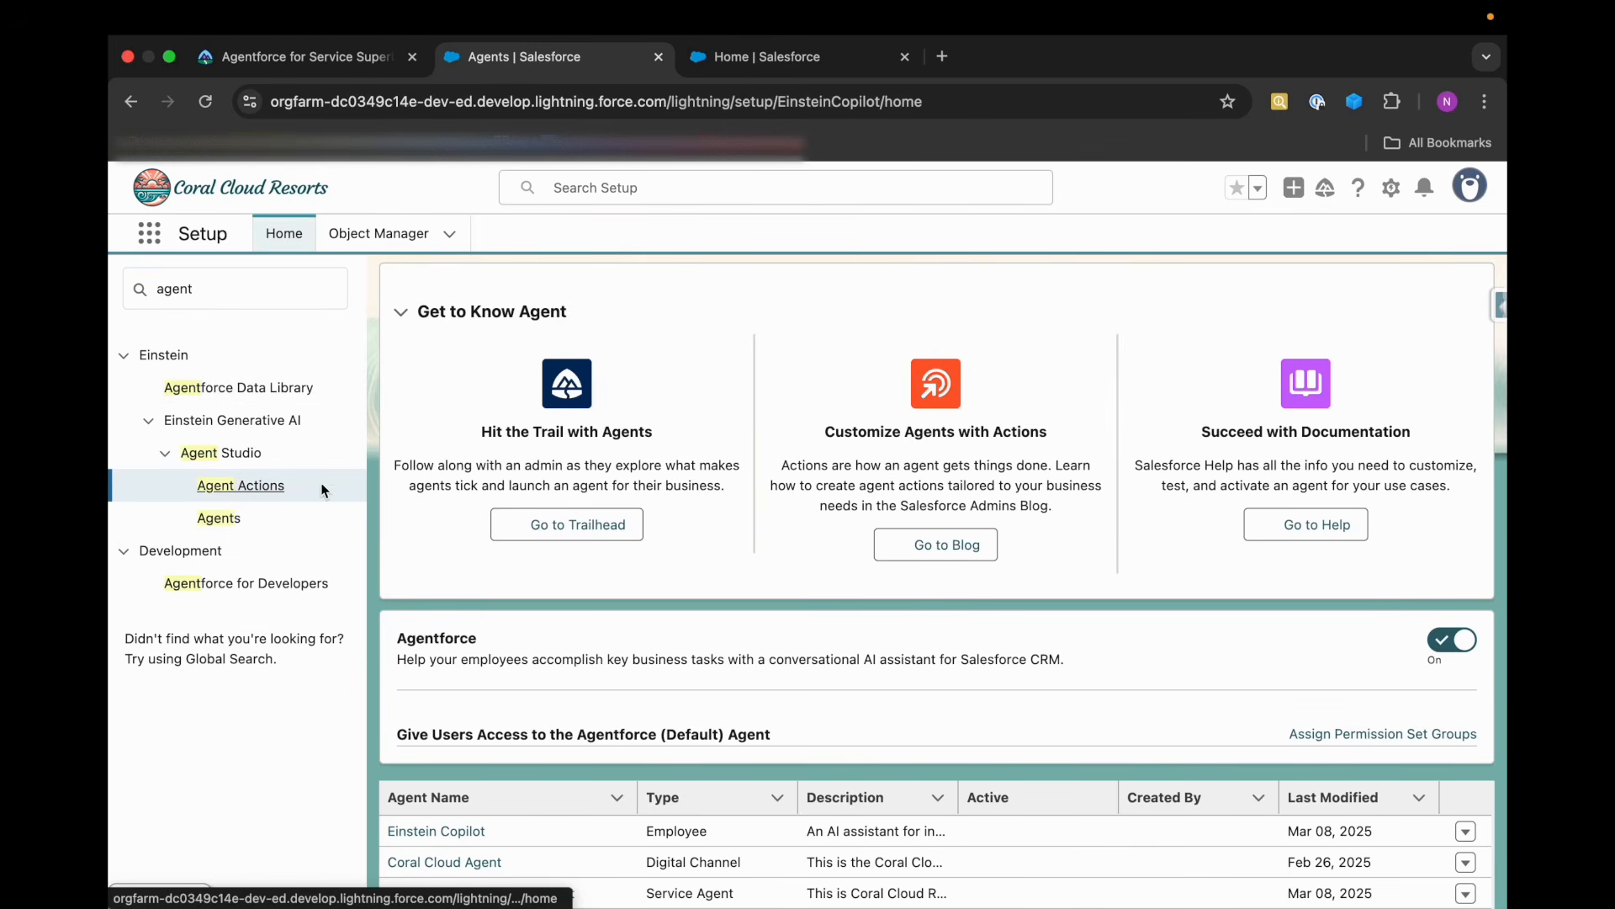
{"action": "left_click", "coordinate": [266, 488]}
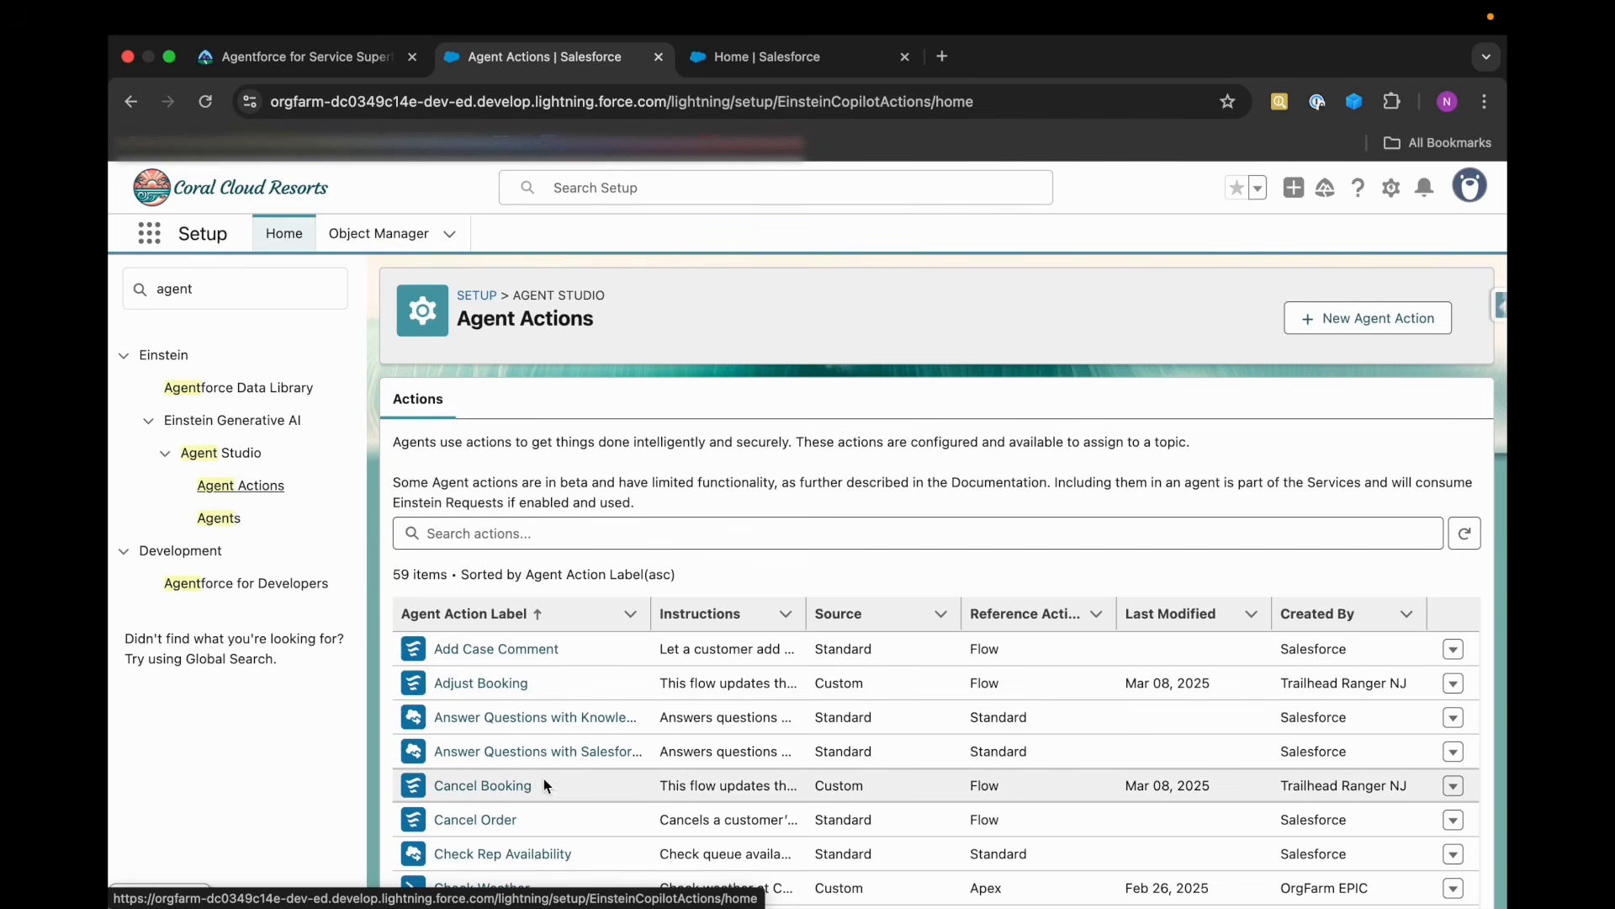
Open the Film Festival Related Answers agent action and review its reference action, configuration, inputs and outputs.
{"action": "scroll", "coordinate": [541, 789], "scroll_direction": "down", "scroll_amount": 4}
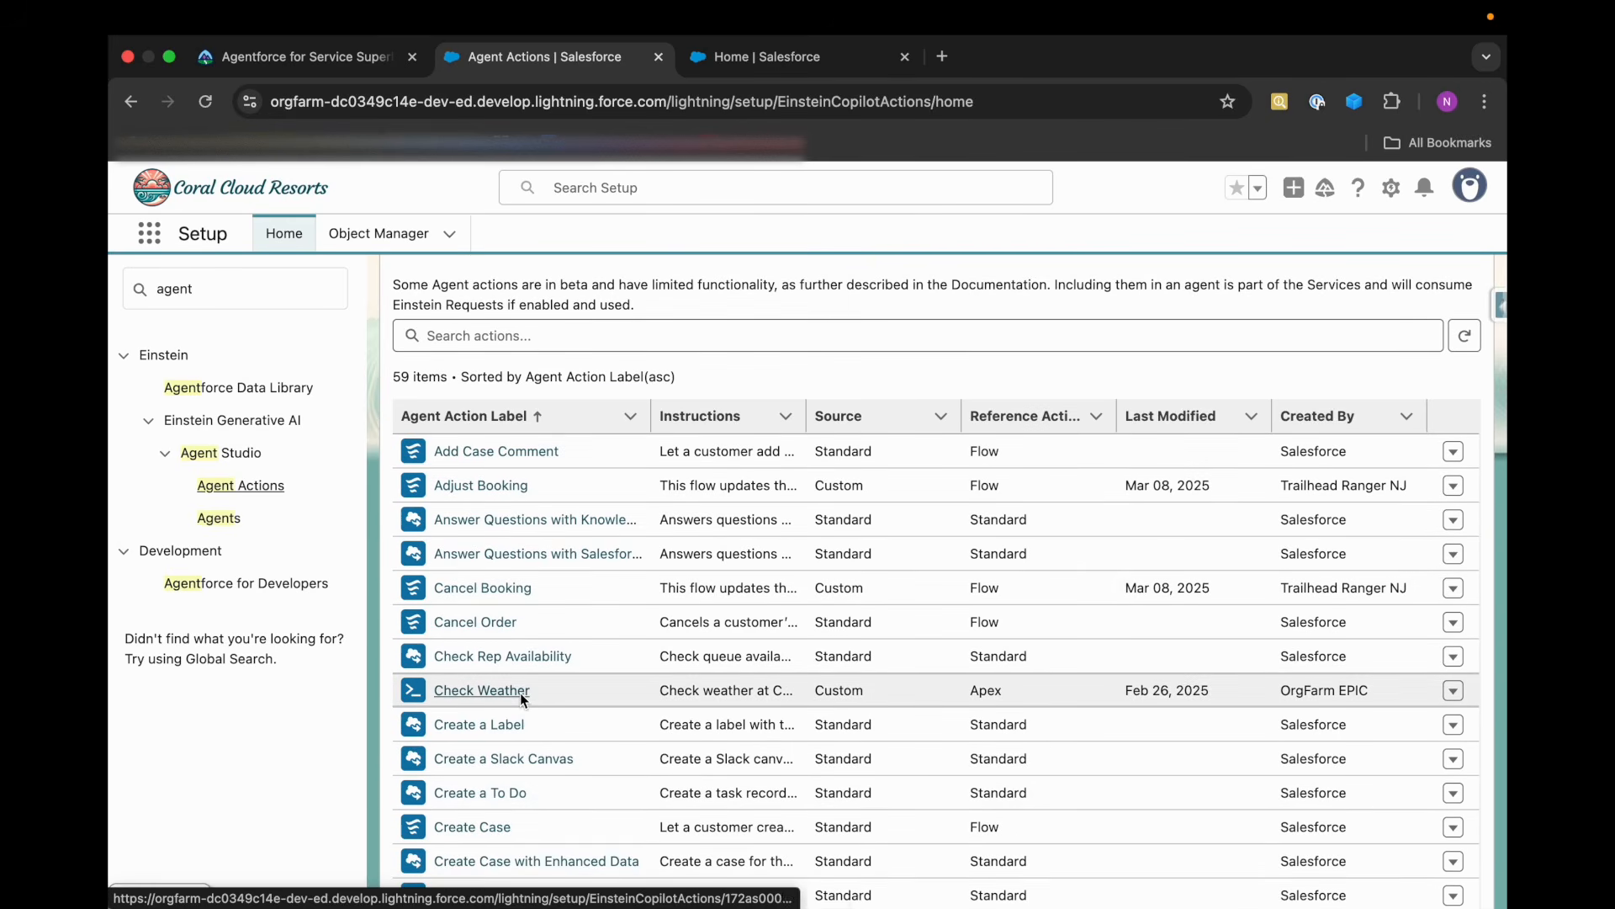
{"action": "scroll", "coordinate": [520, 693], "scroll_direction": "down", "scroll_amount": 2}
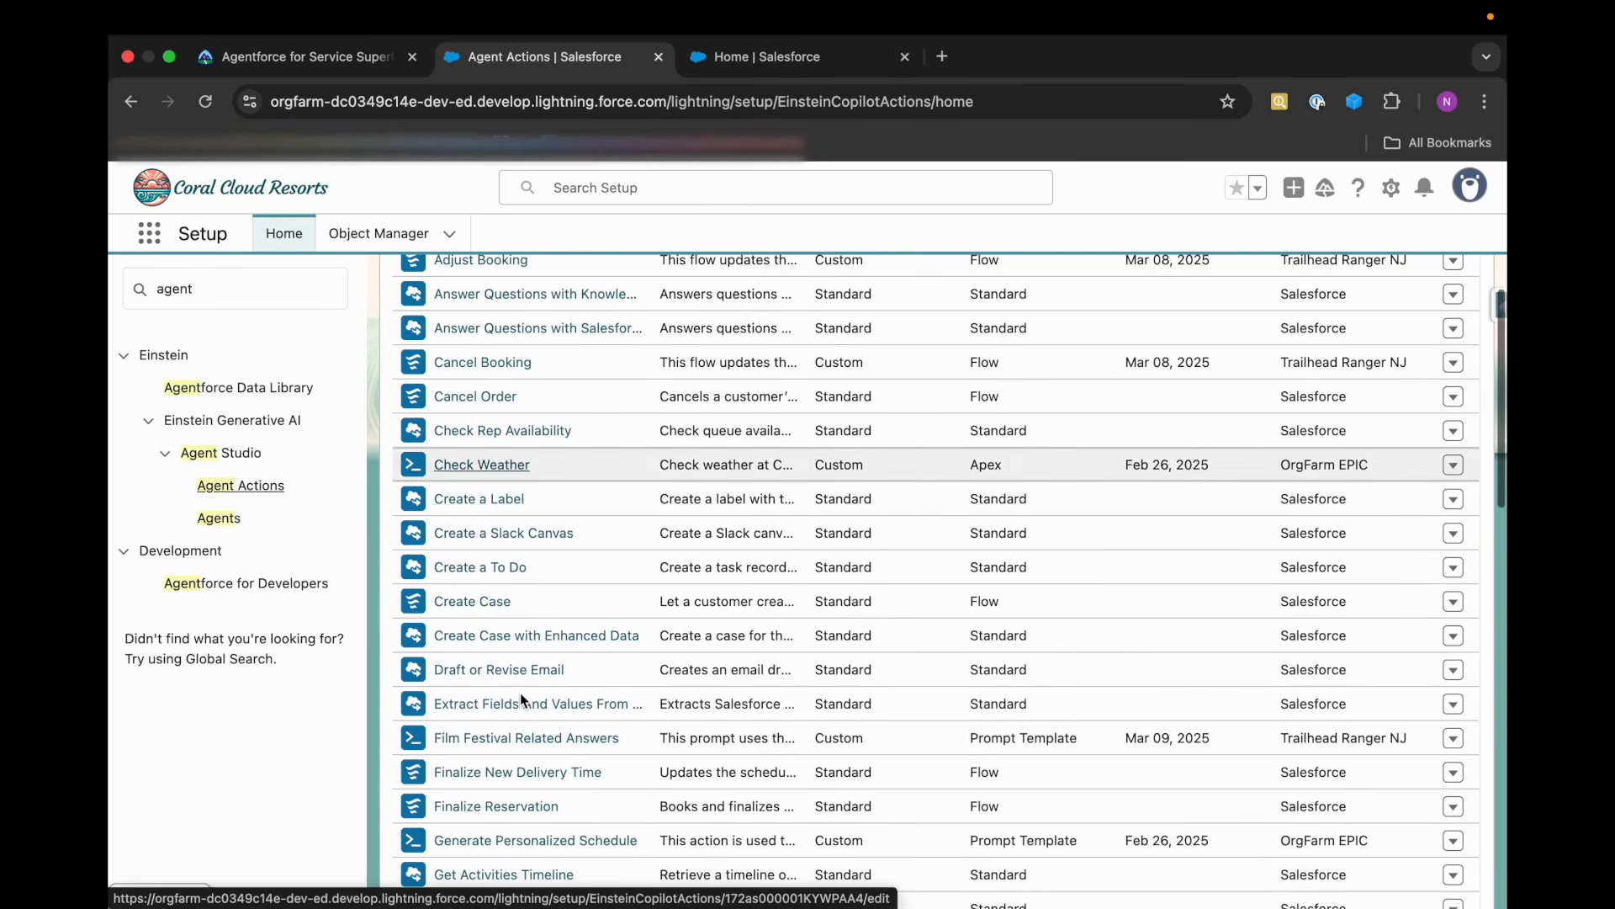
{"action": "left_click", "coordinate": [517, 740]}
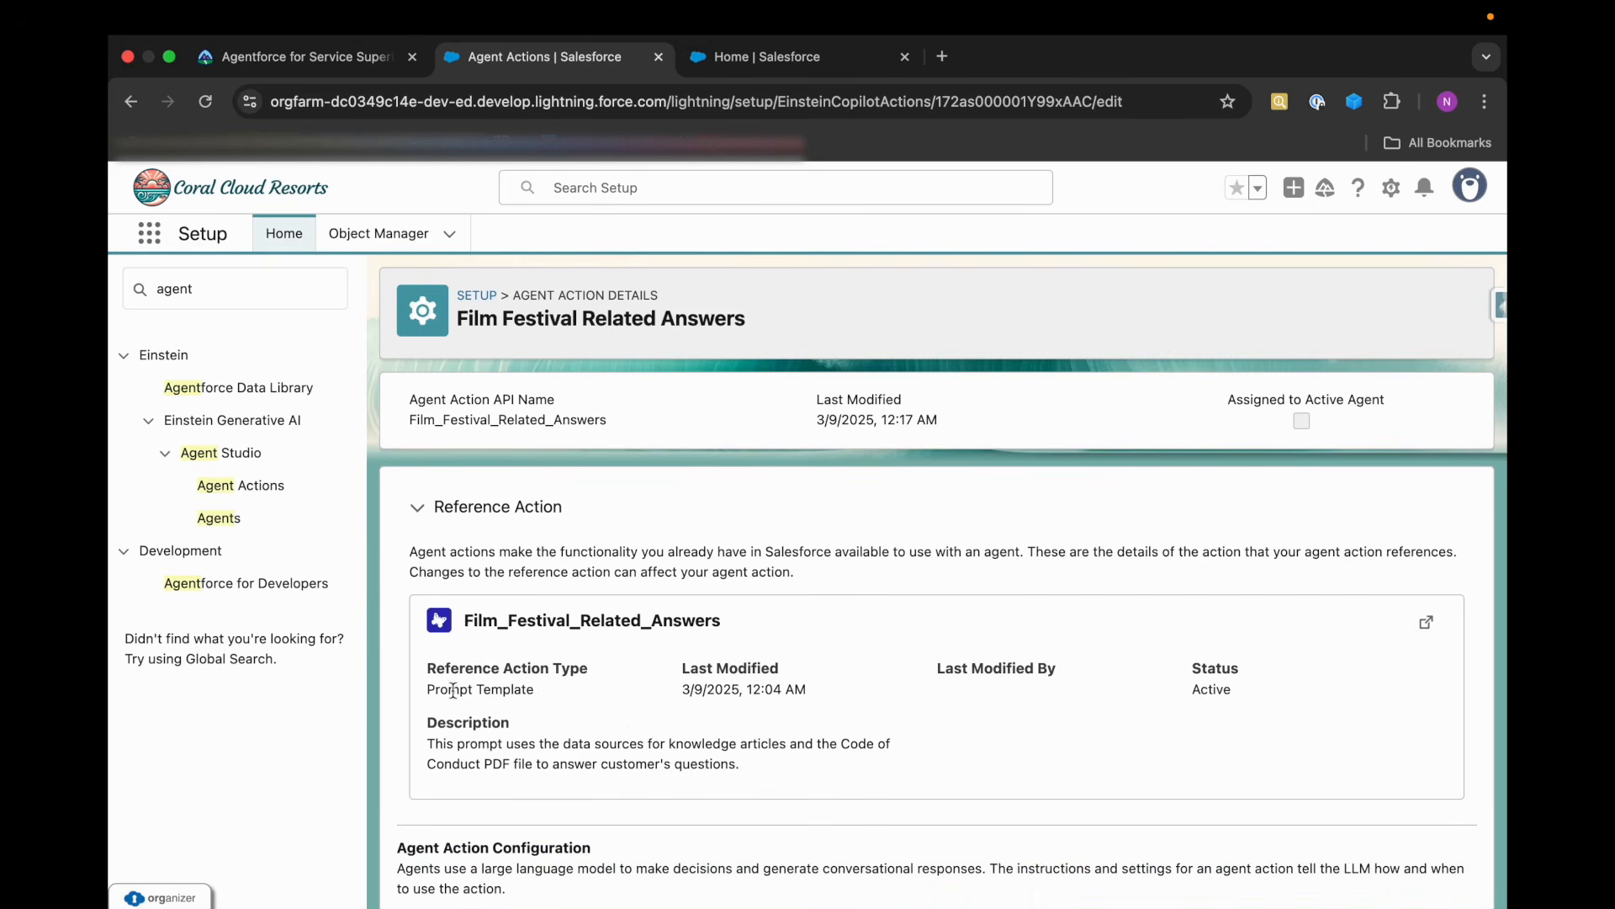
{"action": "scroll", "coordinate": [638, 730], "scroll_direction": "down", "scroll_amount": 10}
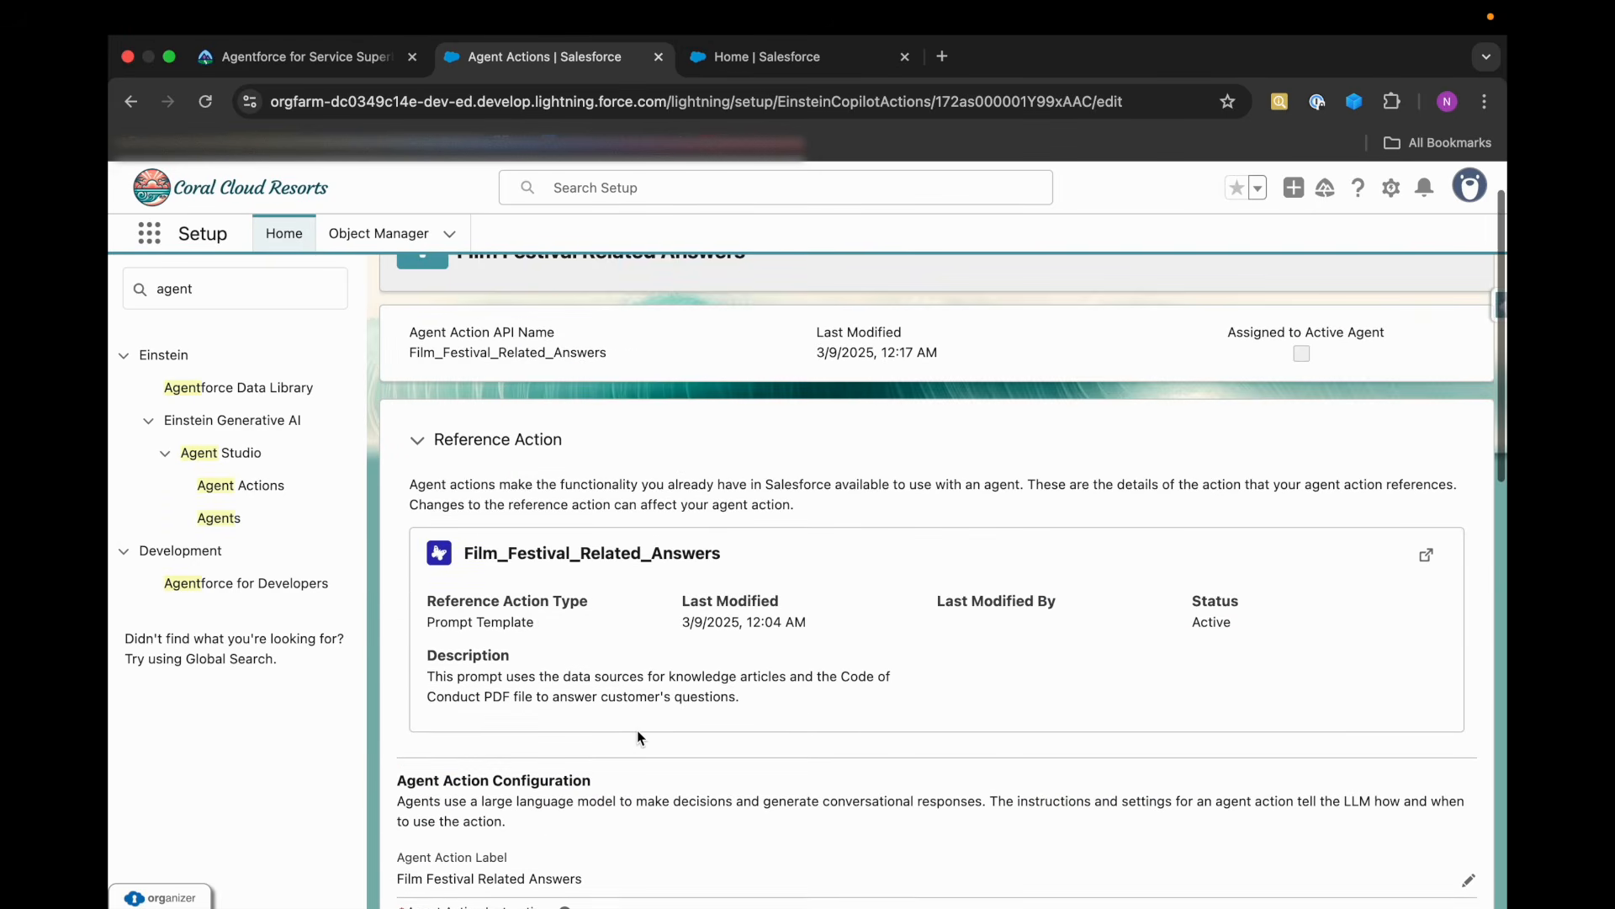
{"action": "scroll", "coordinate": [637, 730], "scroll_direction": "down", "scroll_amount": 5}
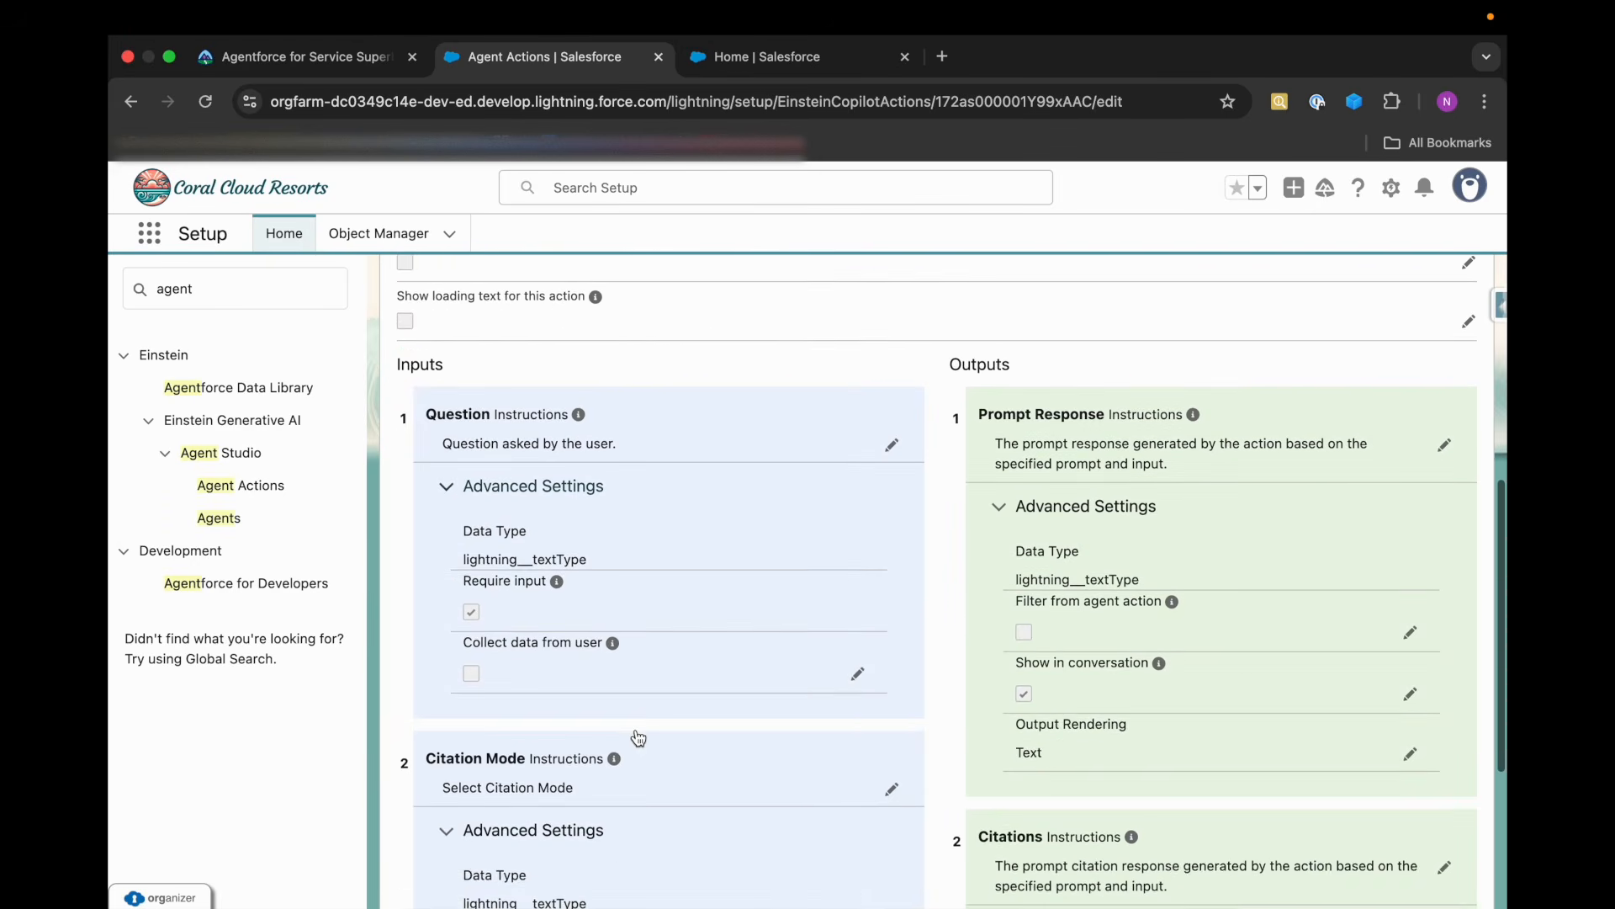
Review the Film Festival Related Answers action's details and open Coral Cloud Experience Agent in Agent Builder.
{"action": "scroll", "coordinate": [639, 738], "scroll_direction": "down", "scroll_amount": 5}
{"action": "scroll", "coordinate": [639, 738], "scroll_direction": "up", "scroll_amount": 18}
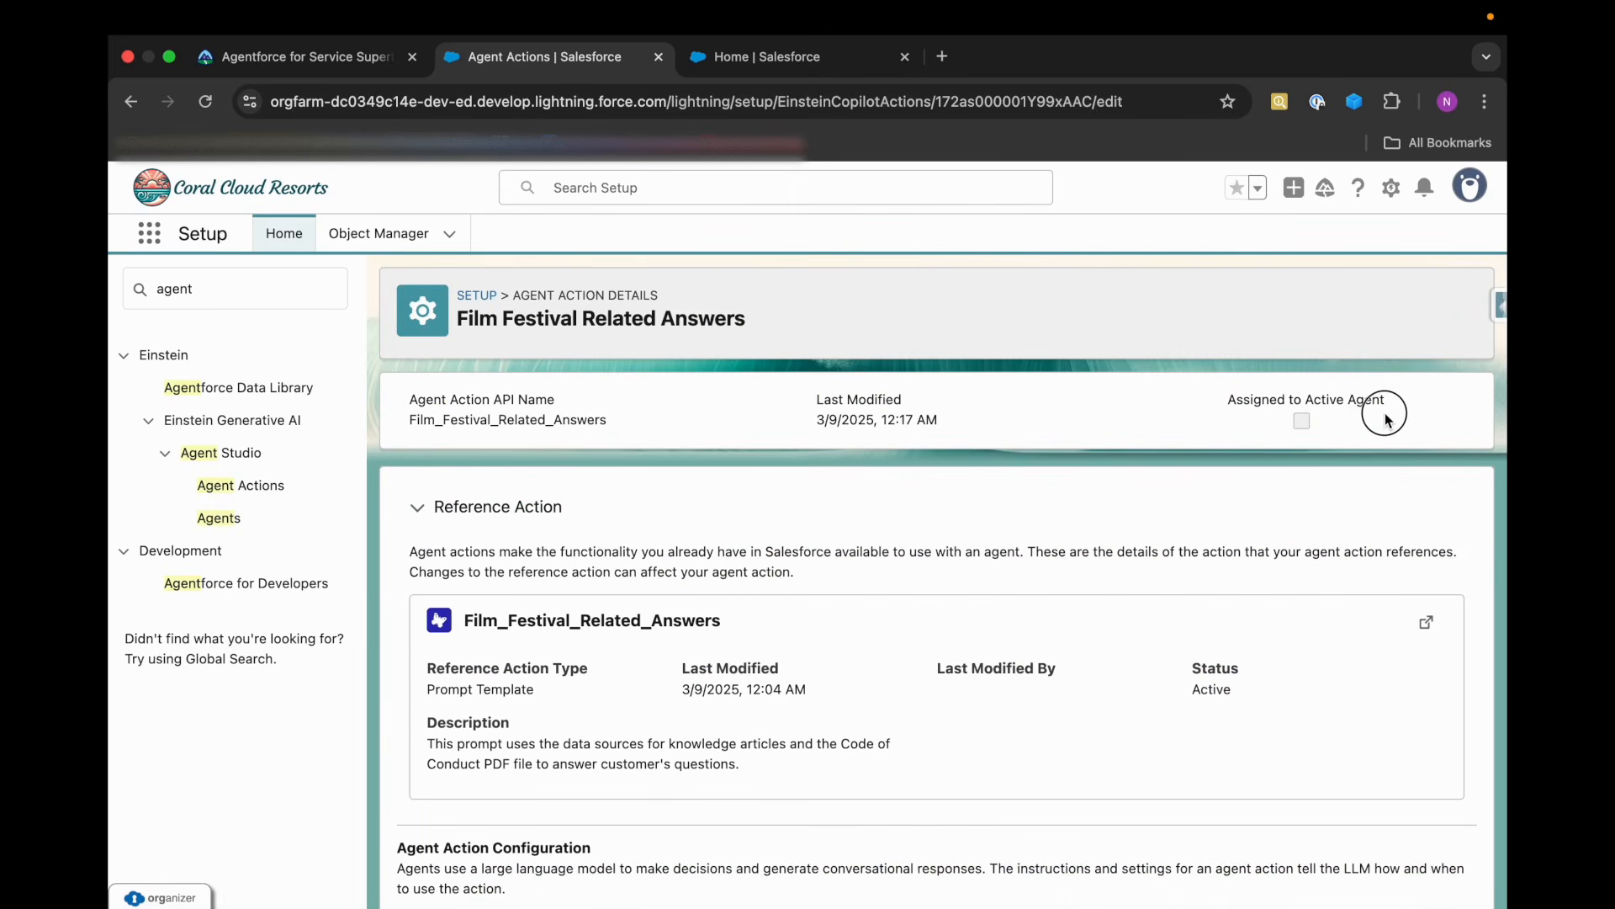
{"action": "left_click", "coordinate": [774, 62]}
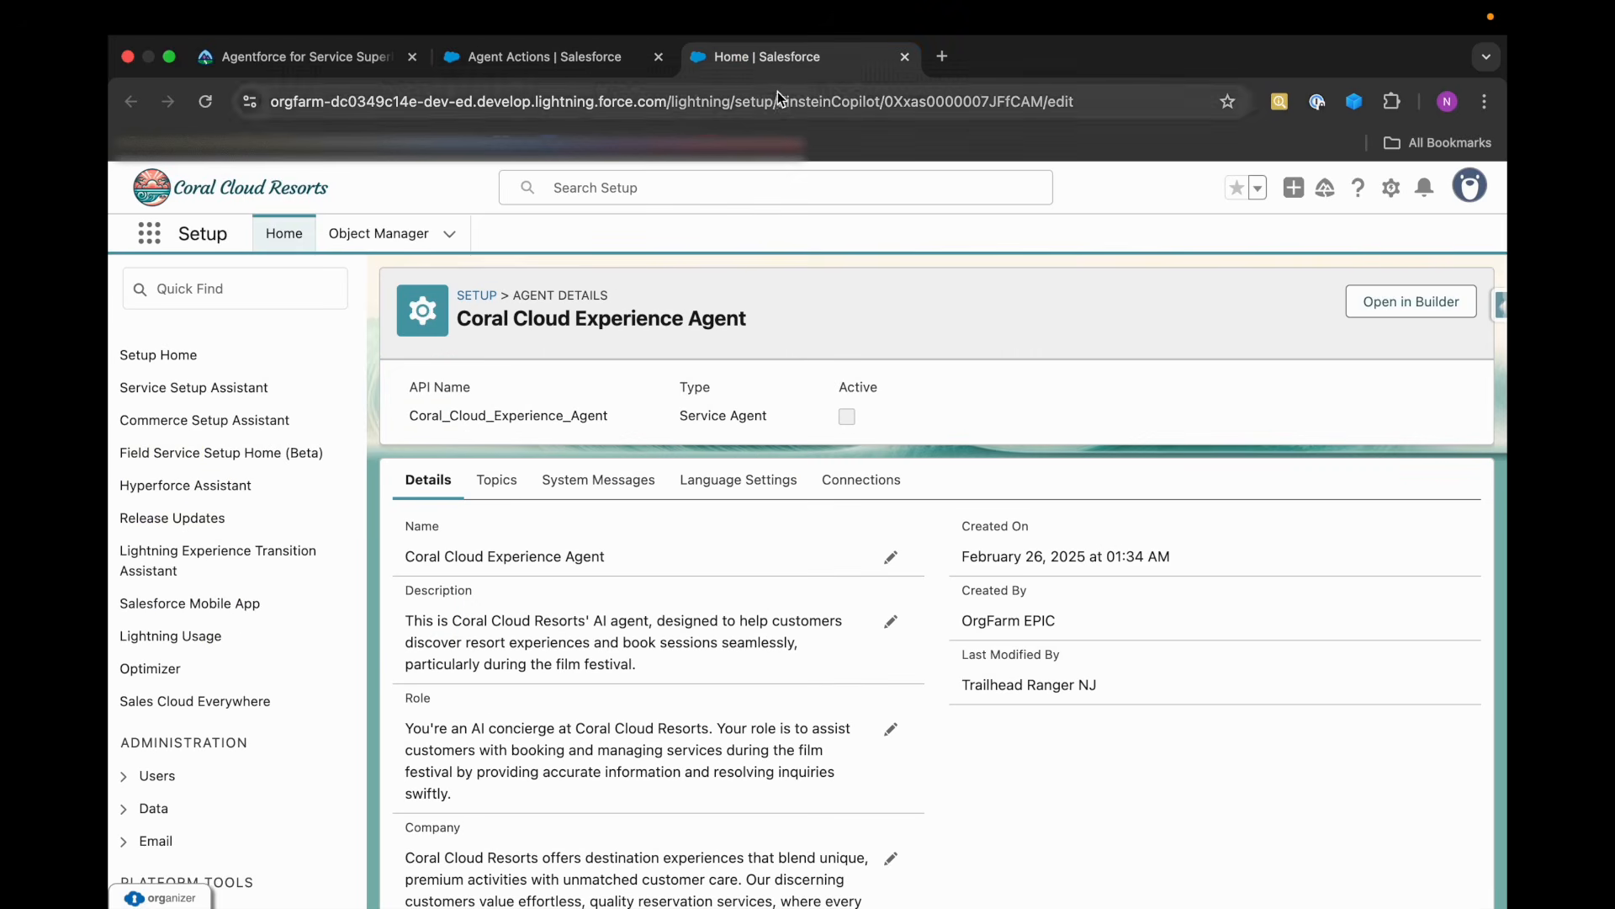
{"action": "left_click", "coordinate": [1422, 299]}
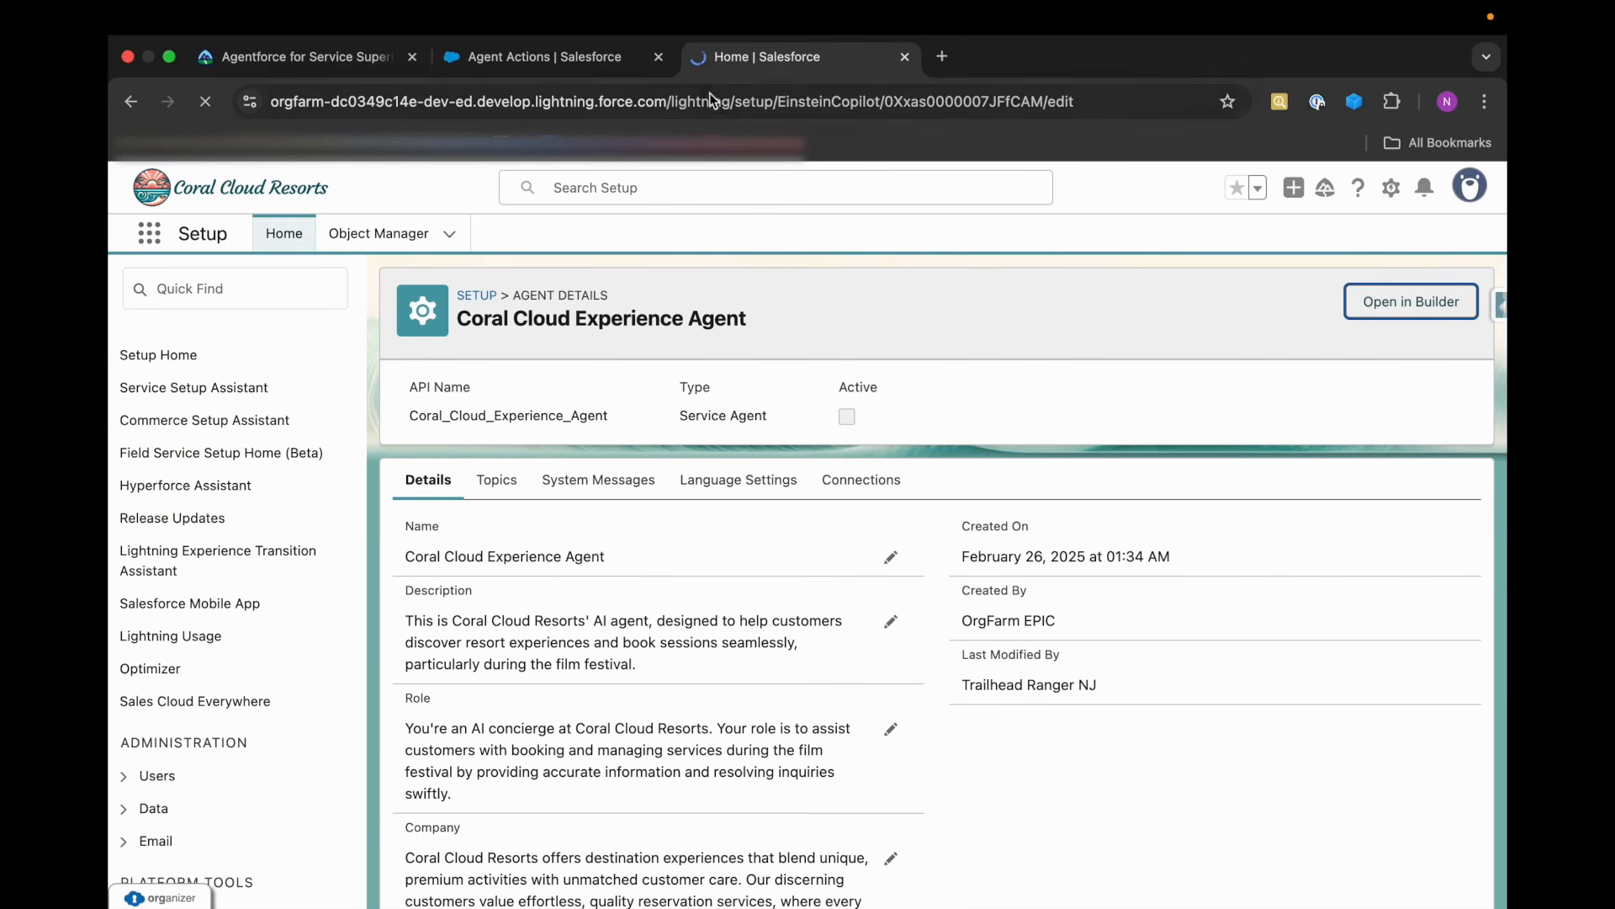
{"action": "left_click", "coordinate": [577, 59]}
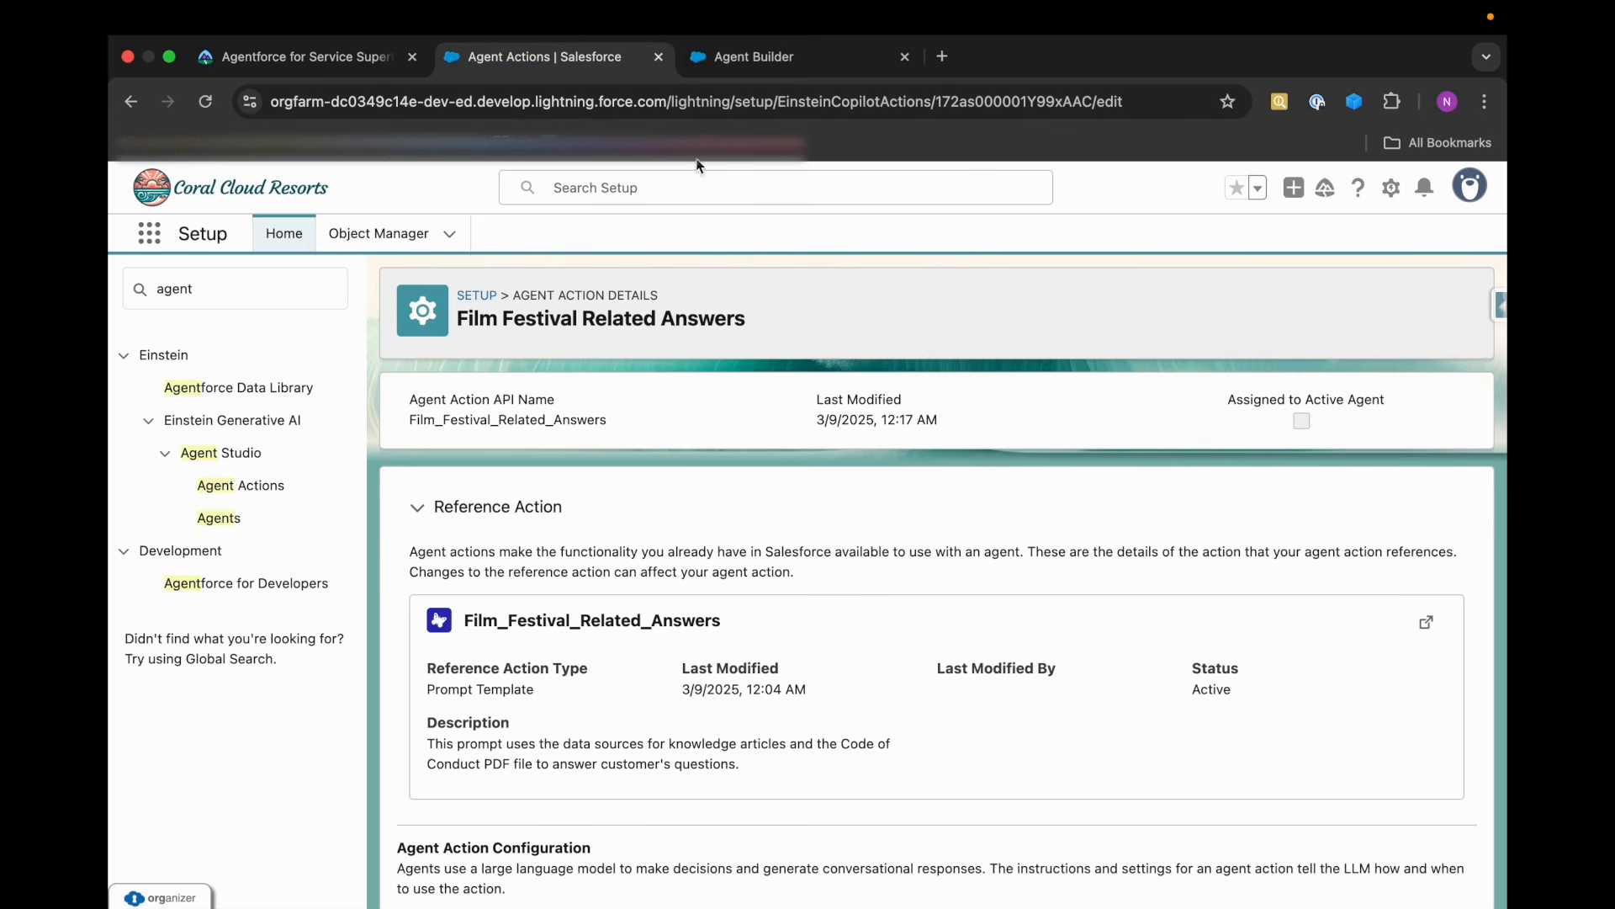
{"action": "left_click", "coordinate": [752, 57]}
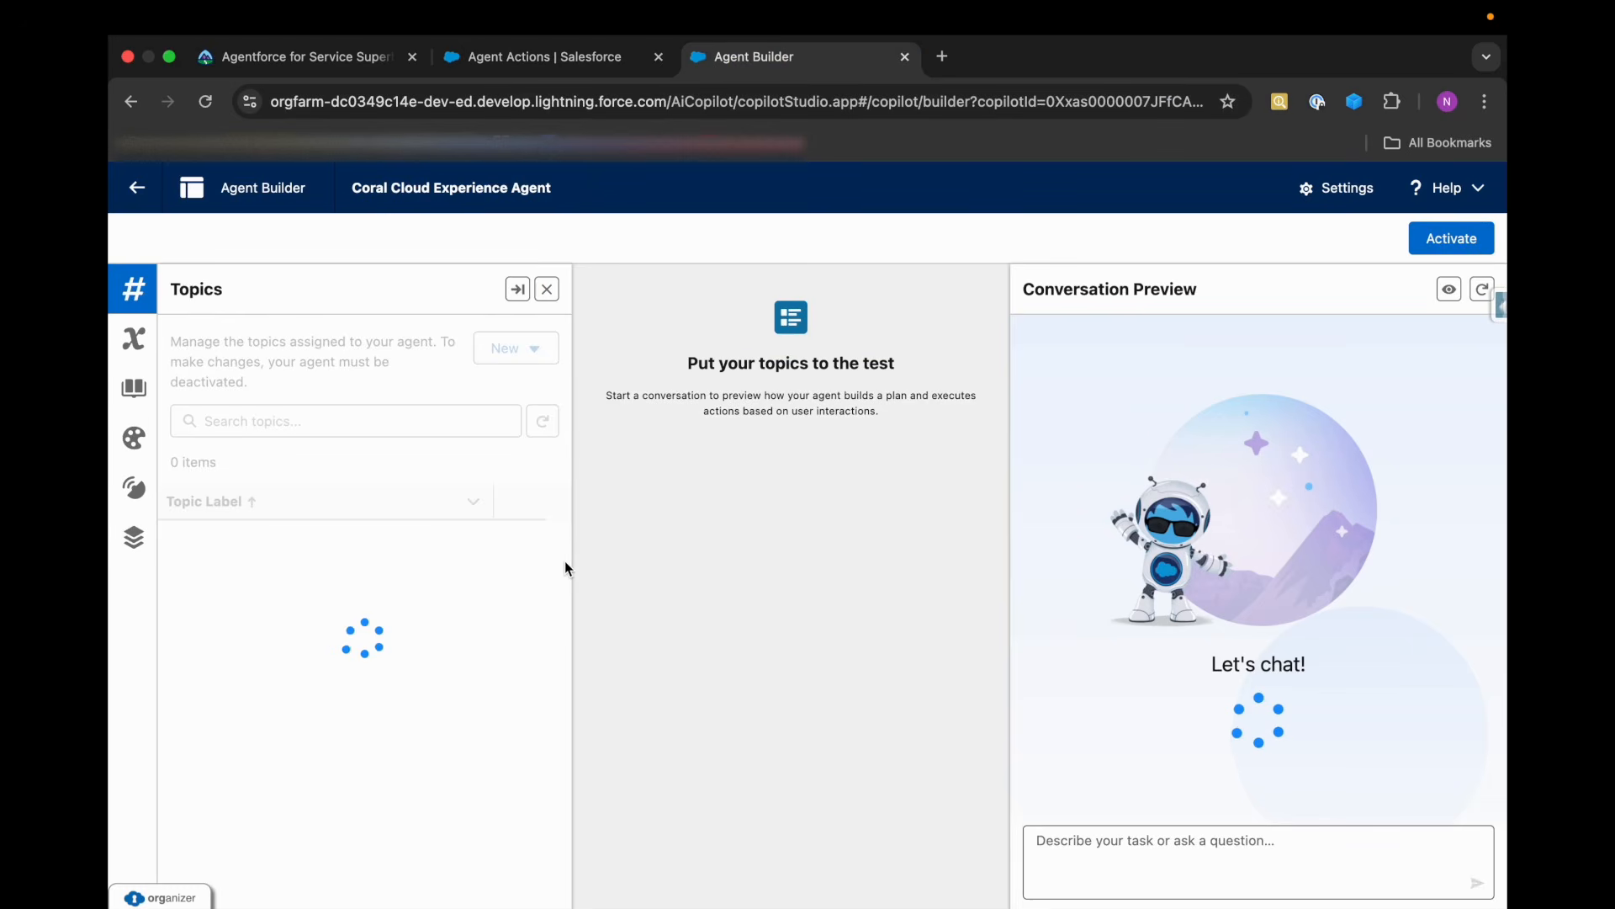
{"action": "left_click", "coordinate": [246, 580]}
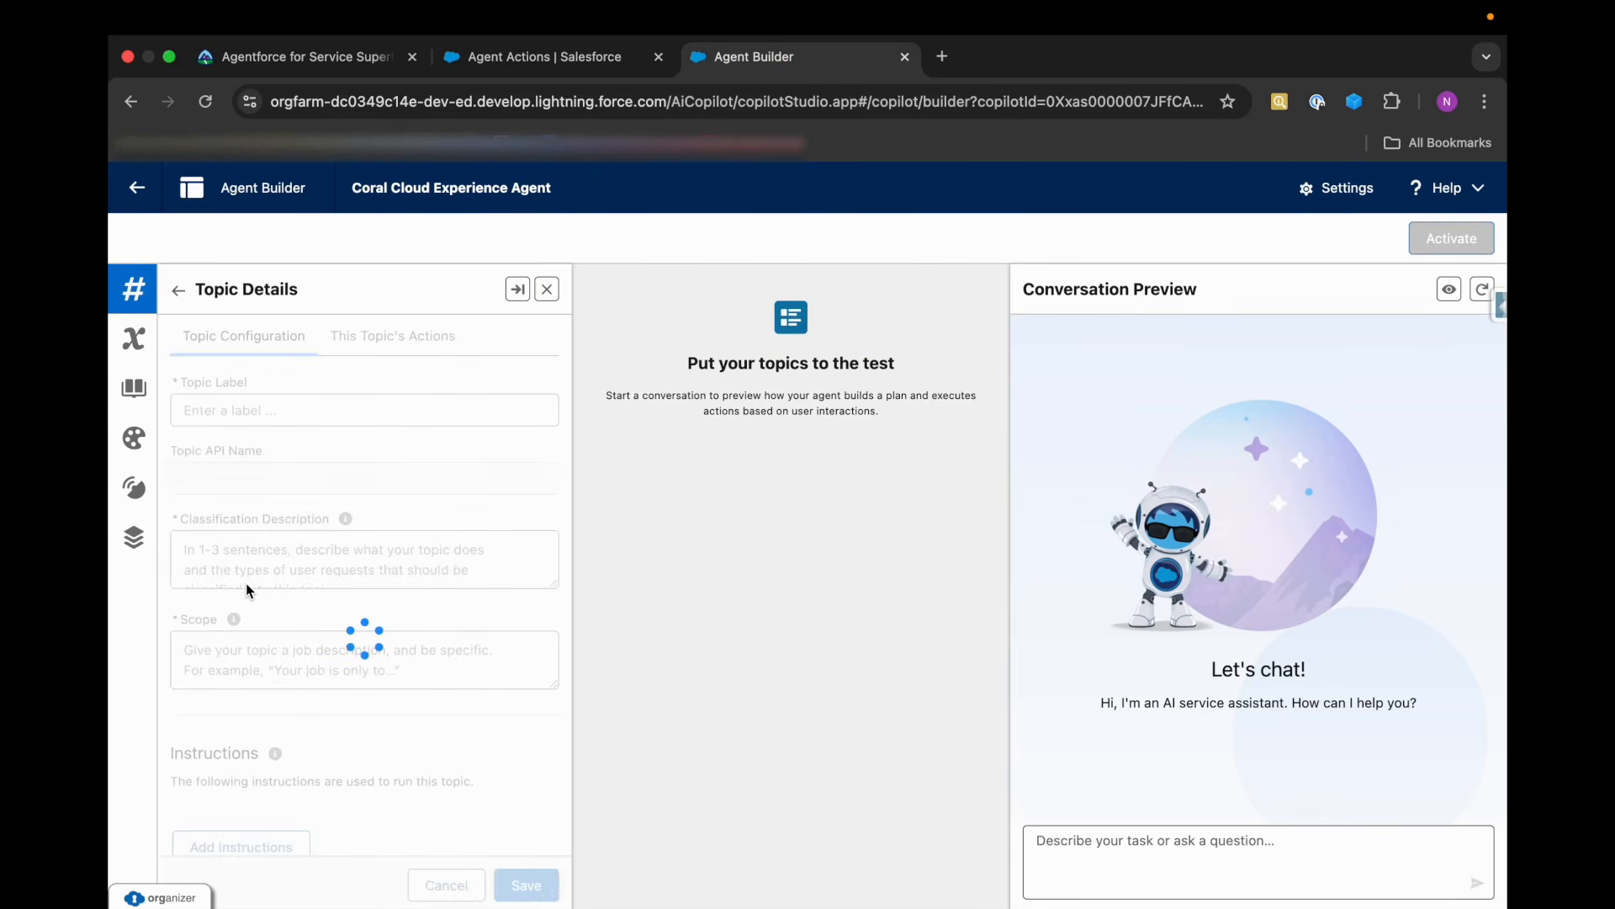
{"action": "left_click", "coordinate": [392, 344]}
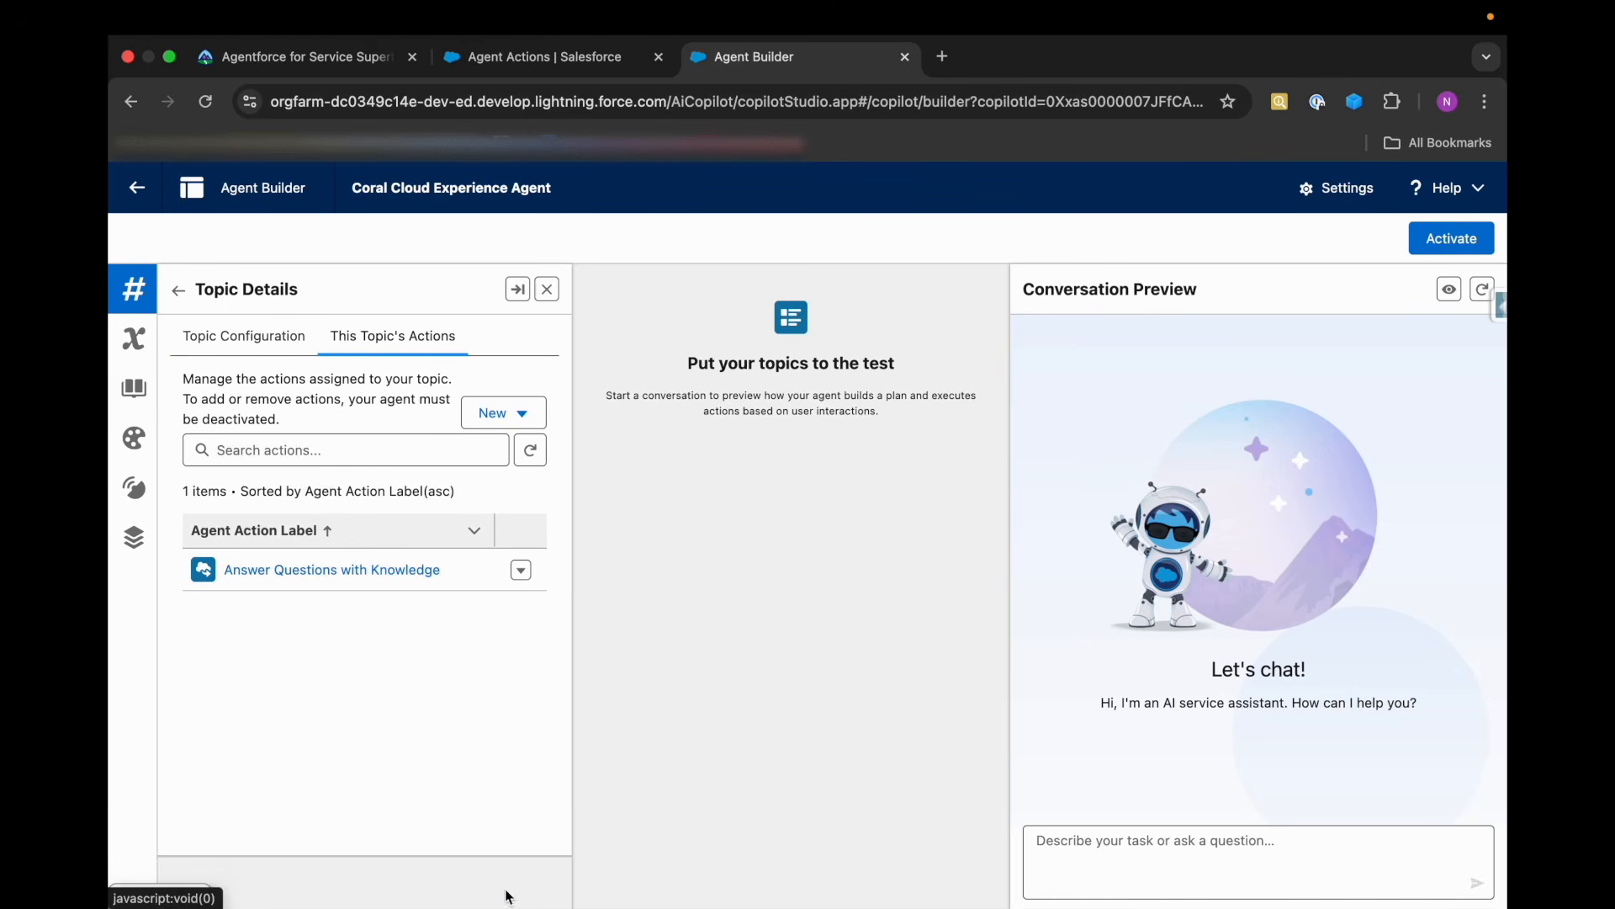
{"action": "left_click", "coordinate": [316, 456]}
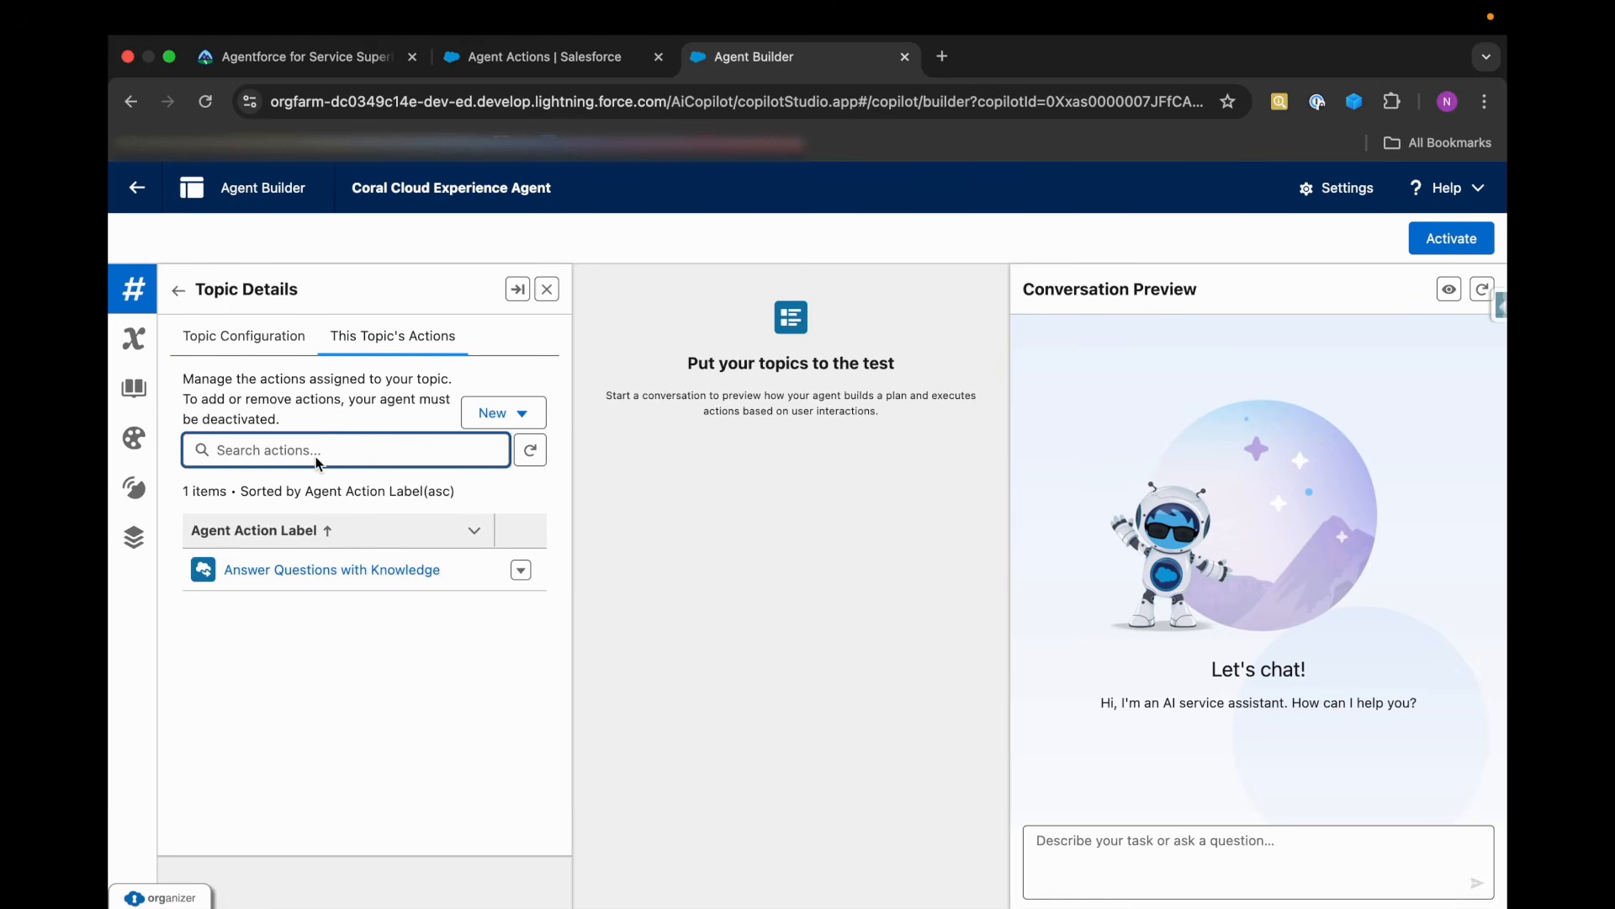
{"action": "type", "text": "fil"}
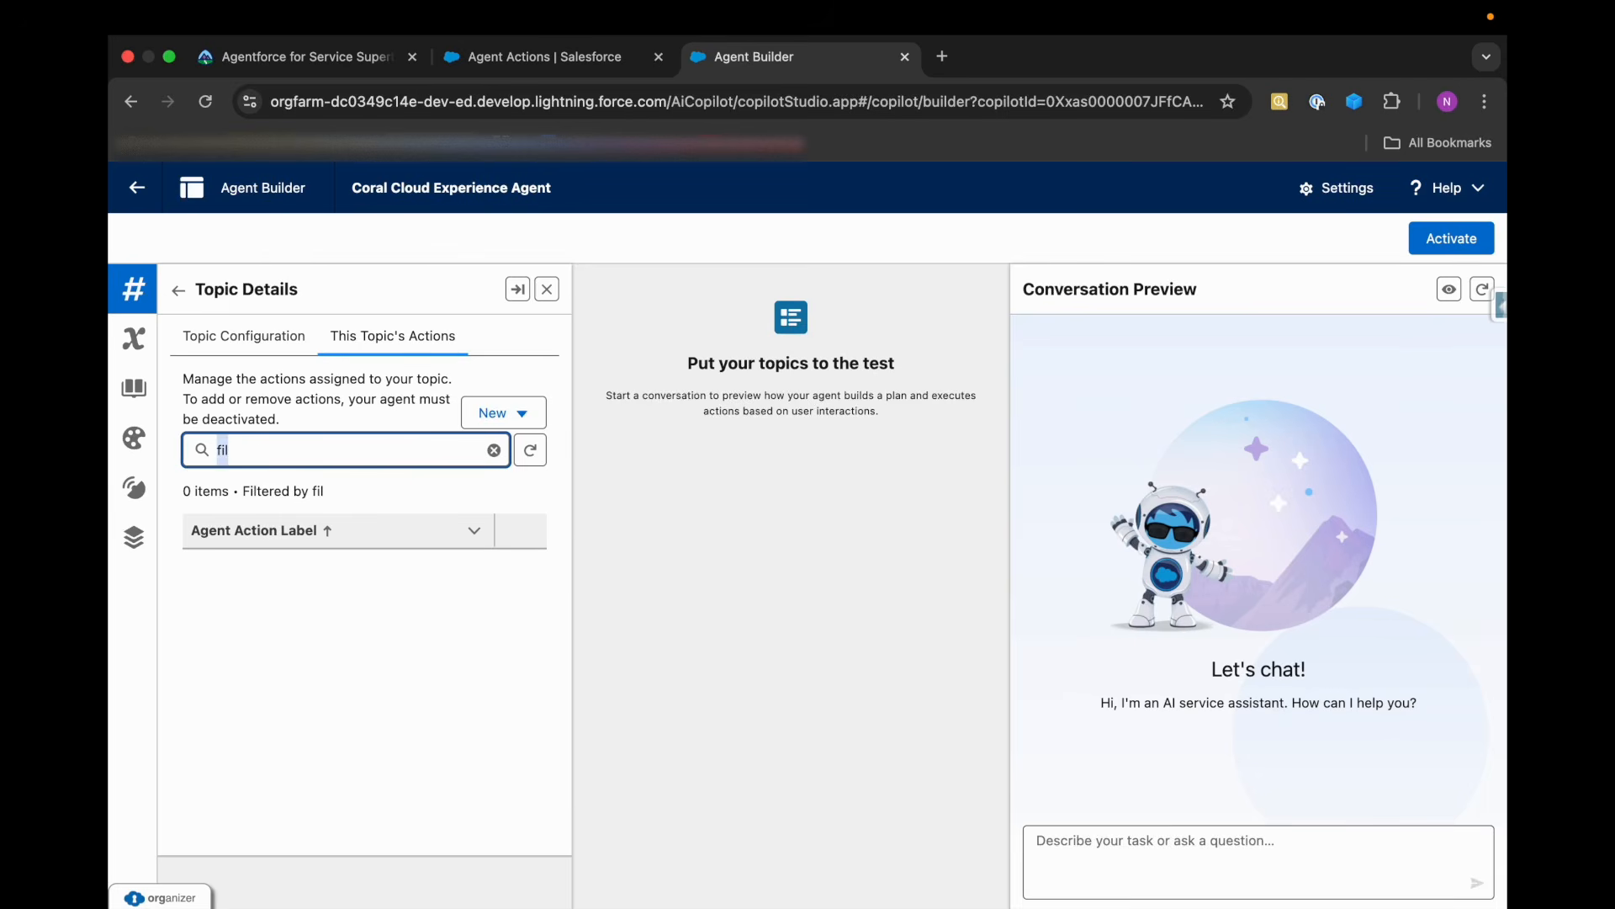
{"action": "key", "text": "BackSpace"}
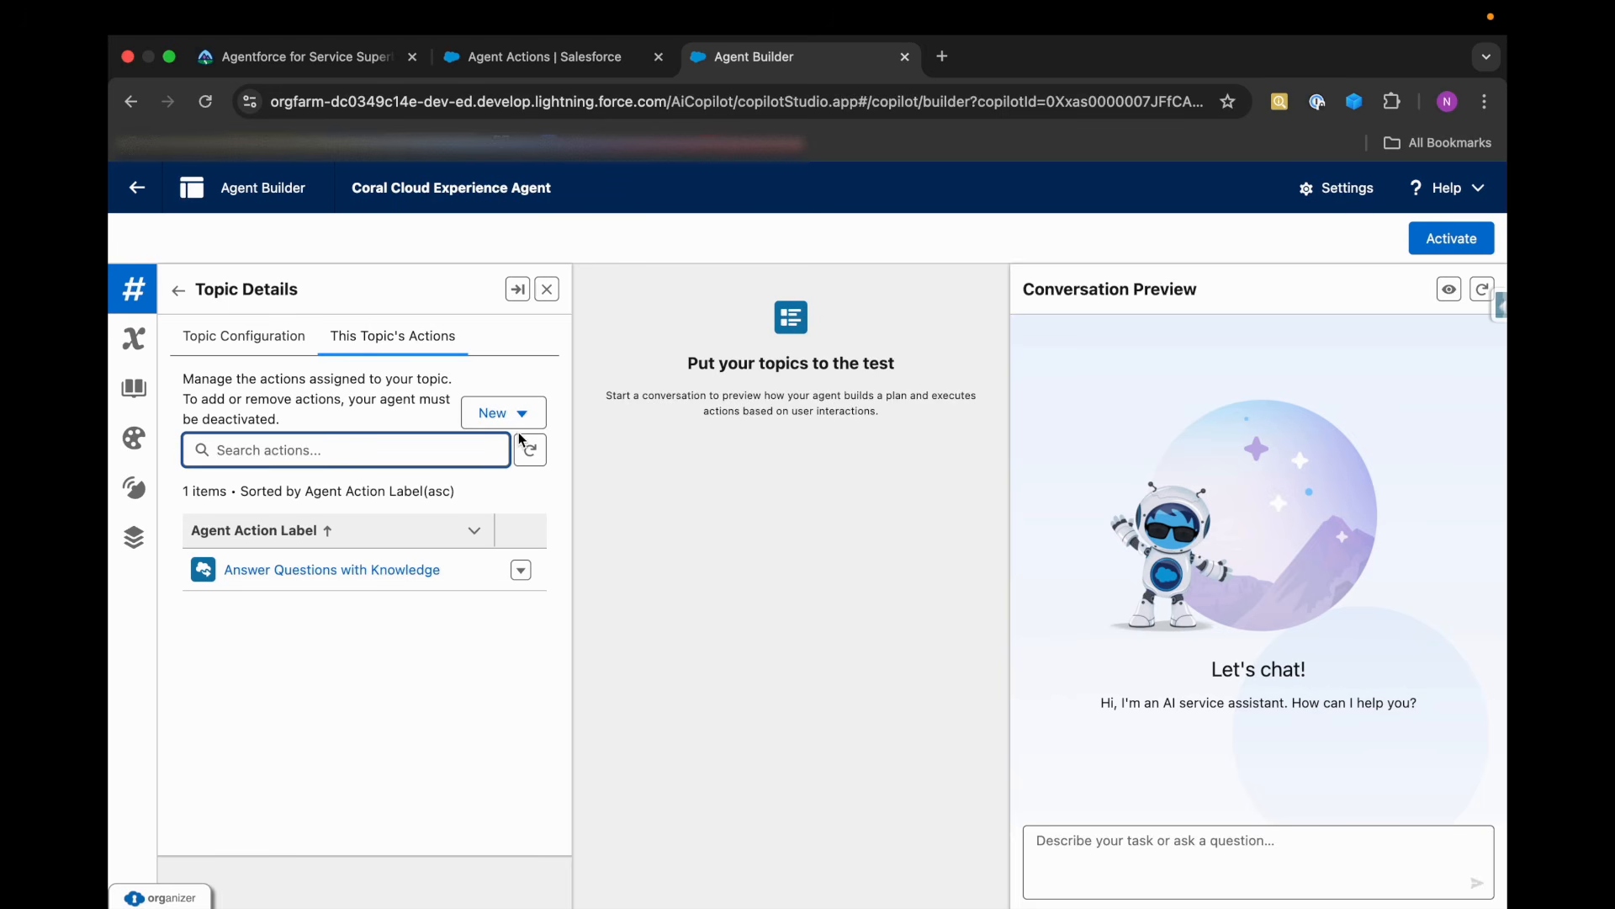
{"action": "left_click", "coordinate": [503, 413]}
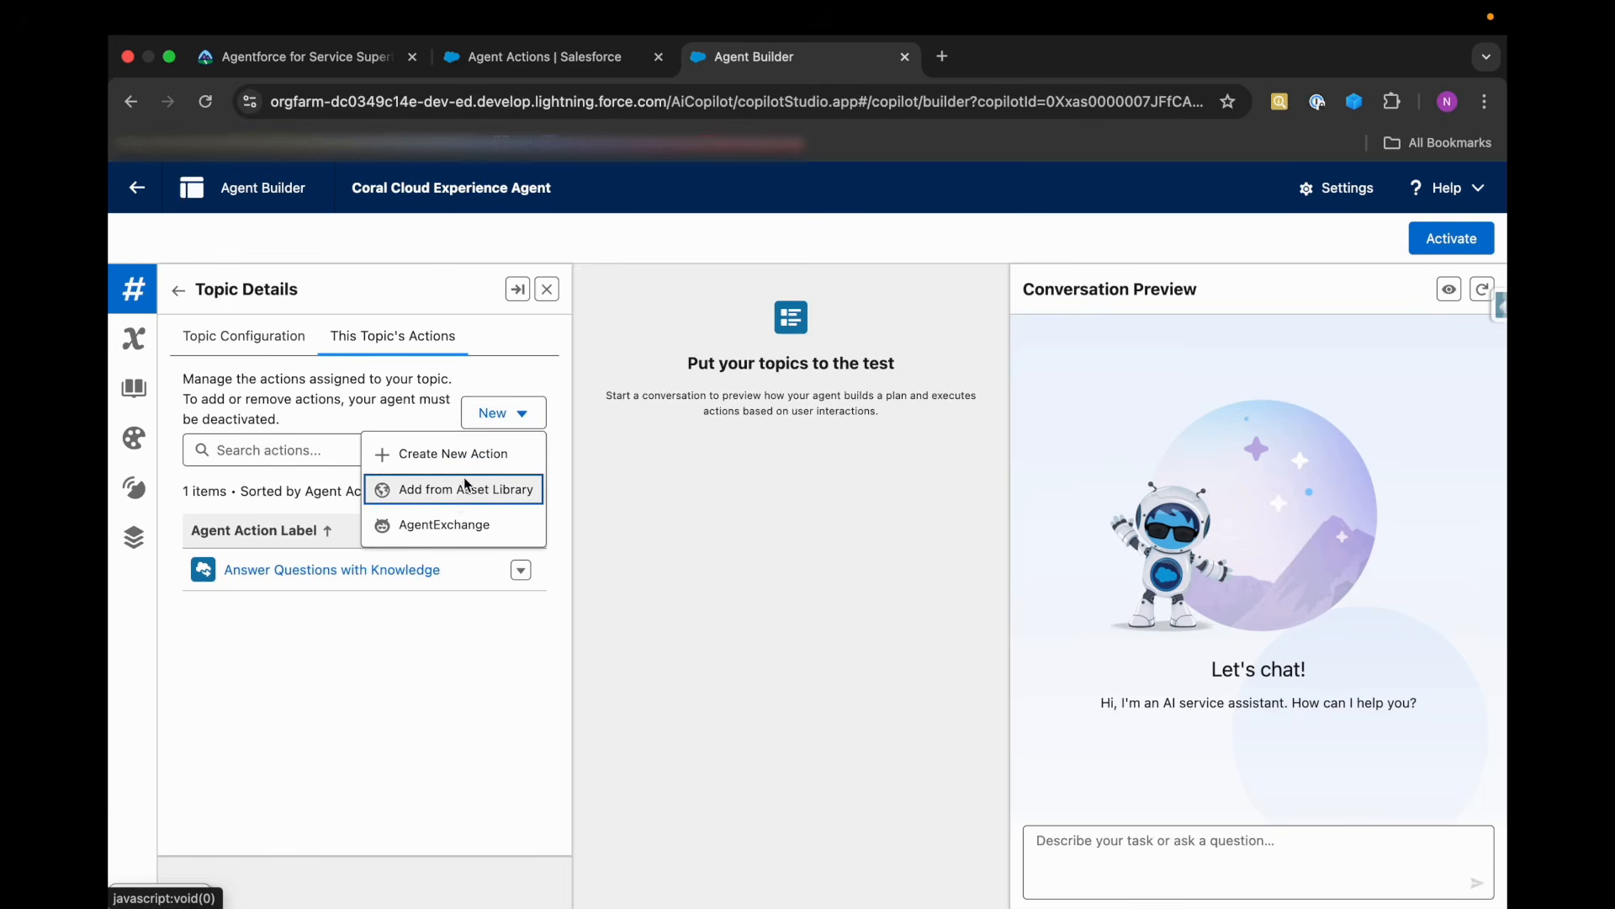
{"action": "left_click", "coordinate": [471, 497]}
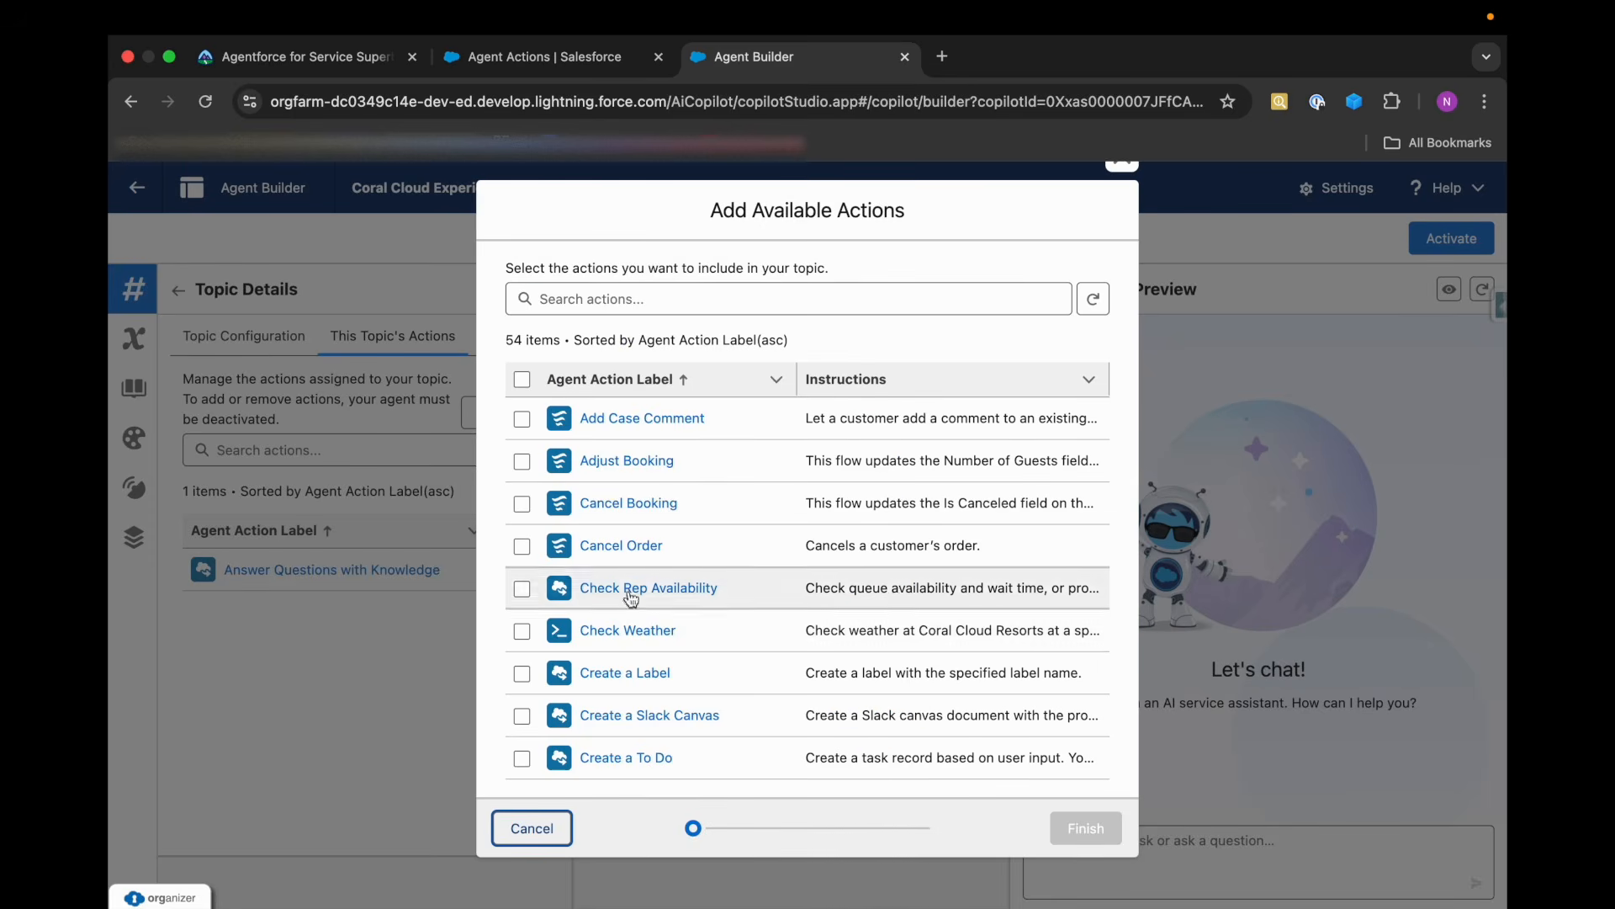
{"action": "scroll", "coordinate": [653, 695], "scroll_direction": "down", "scroll_amount": 3}
{"action": "left_click", "coordinate": [657, 736]}
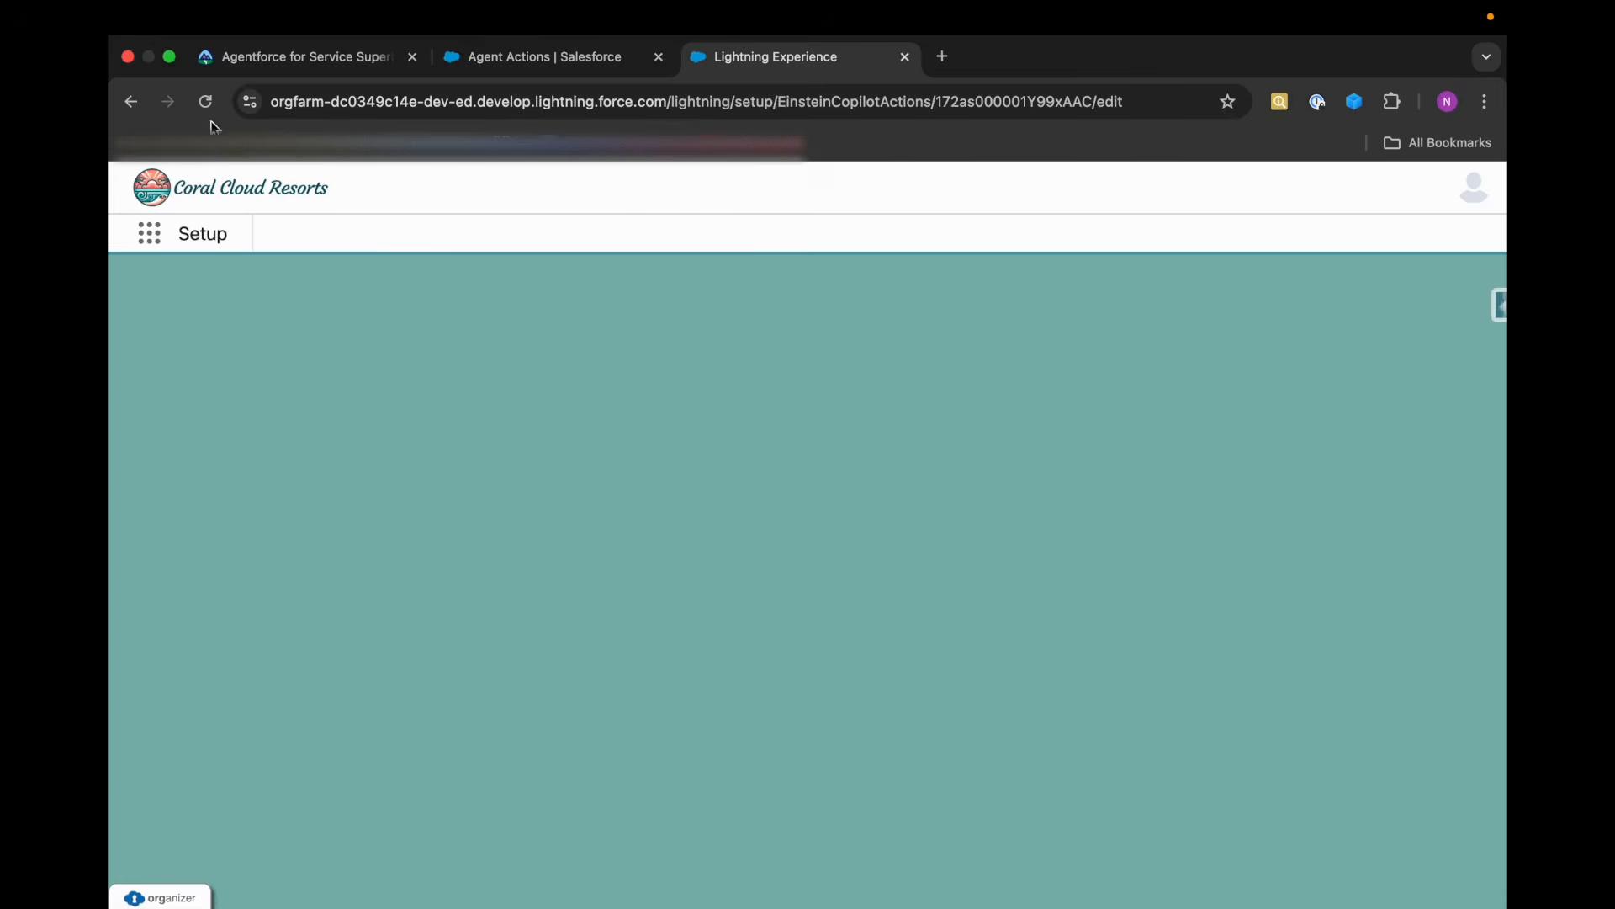
{"action": "left_click", "coordinate": [130, 102]}
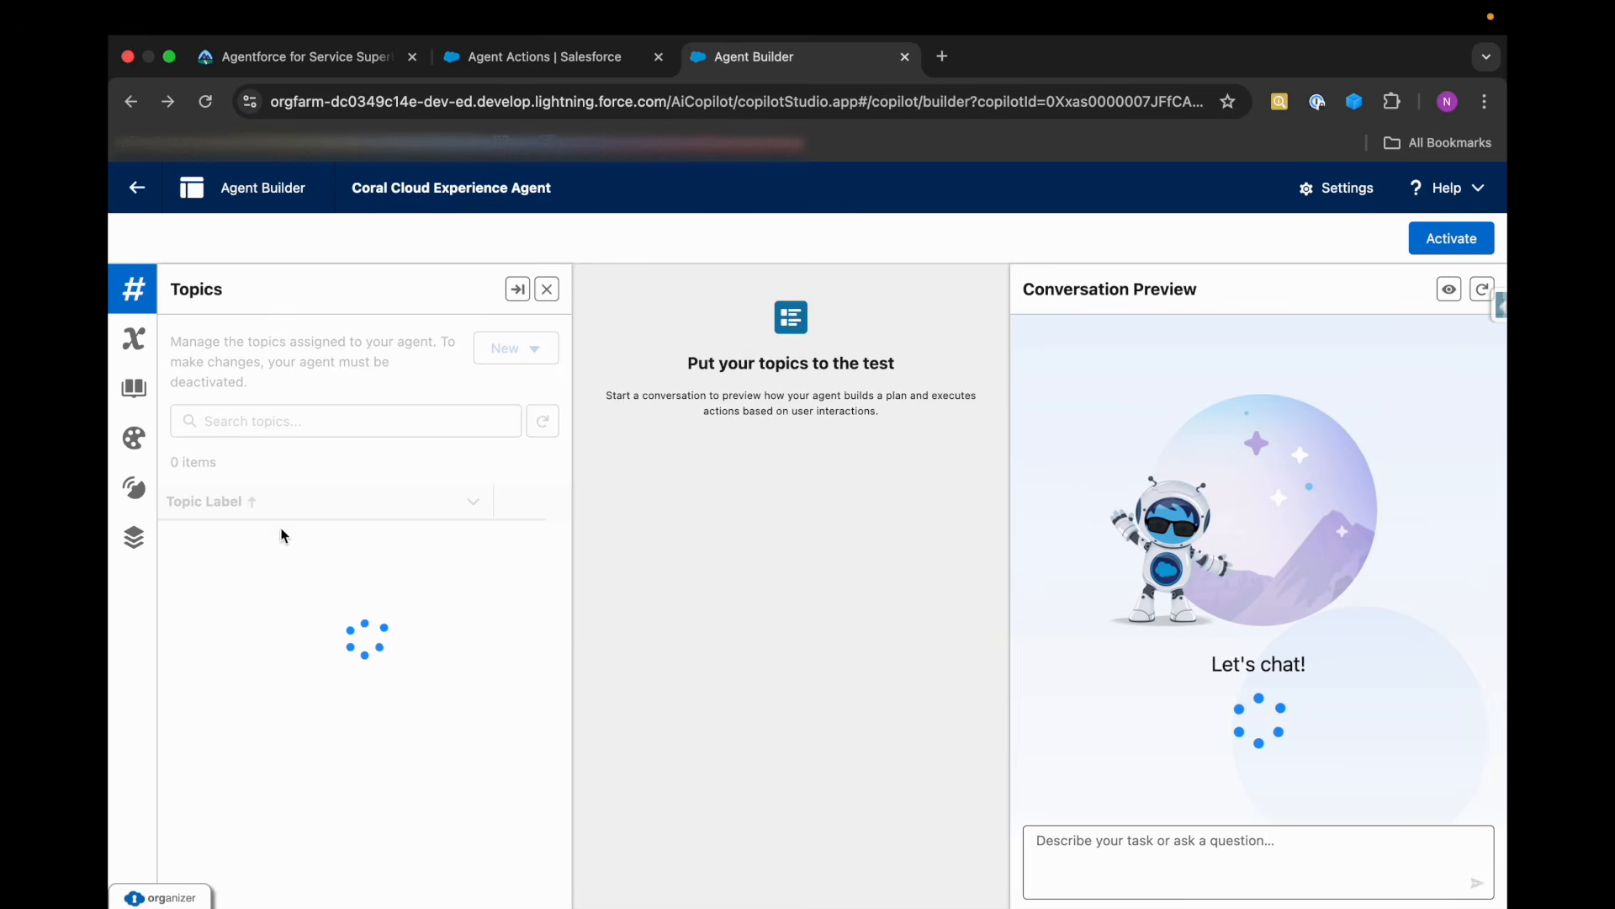
Try to start a custom version of the General FAQ topic from its assigned actions.
{"action": "left_click", "coordinate": [259, 582]}
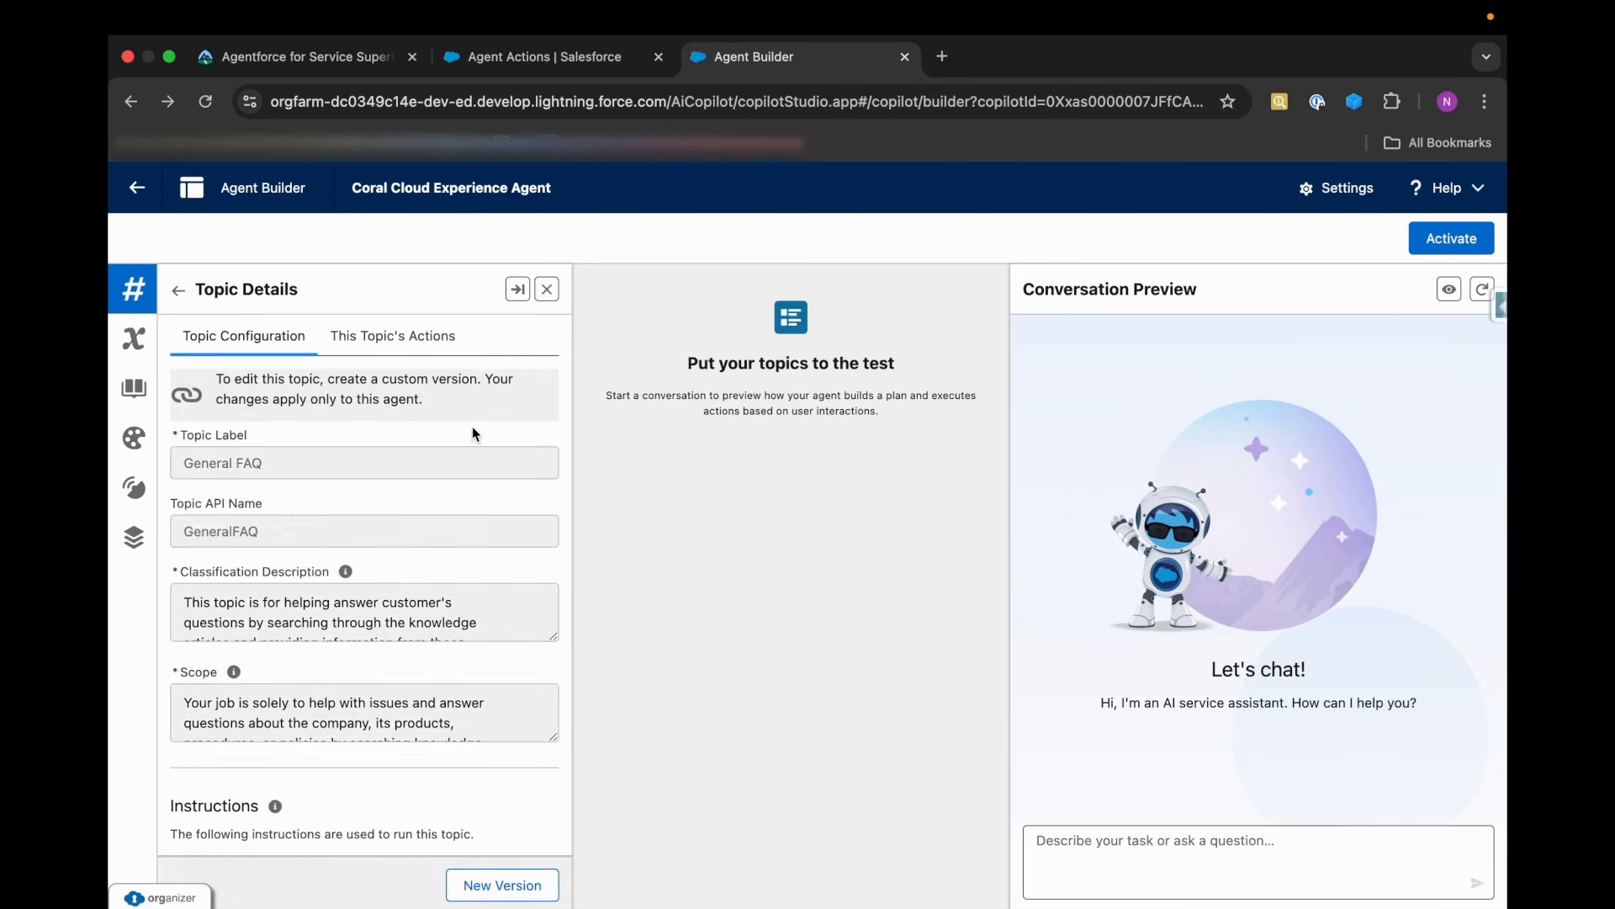
{"action": "left_click", "coordinate": [393, 336]}
{"action": "left_click", "coordinate": [502, 884]}
Try to add the Film Festival Related Answers action from the asset library to the General FAQ topic.
{"action": "left_click", "coordinate": [504, 412]}
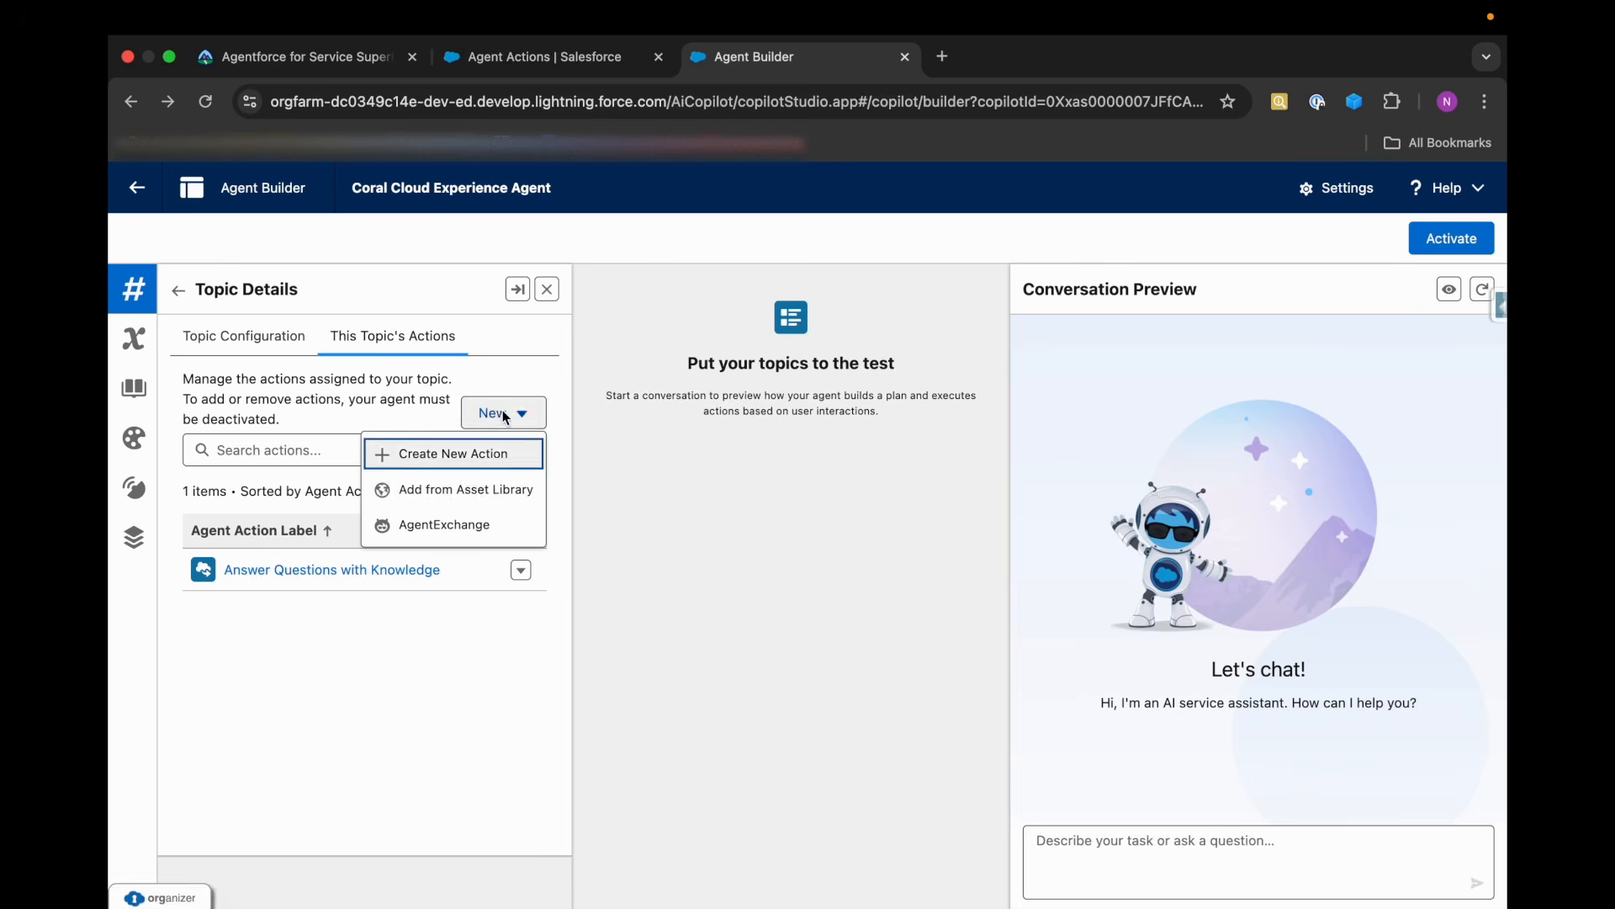
{"action": "left_click", "coordinate": [463, 487]}
{"action": "scroll", "coordinate": [577, 733], "scroll_direction": "down", "scroll_amount": 15}
{"action": "scroll", "coordinate": [577, 736], "scroll_direction": "up", "scroll_amount": 4}
{"action": "scroll", "coordinate": [580, 664], "scroll_direction": "up", "scroll_amount": 4}
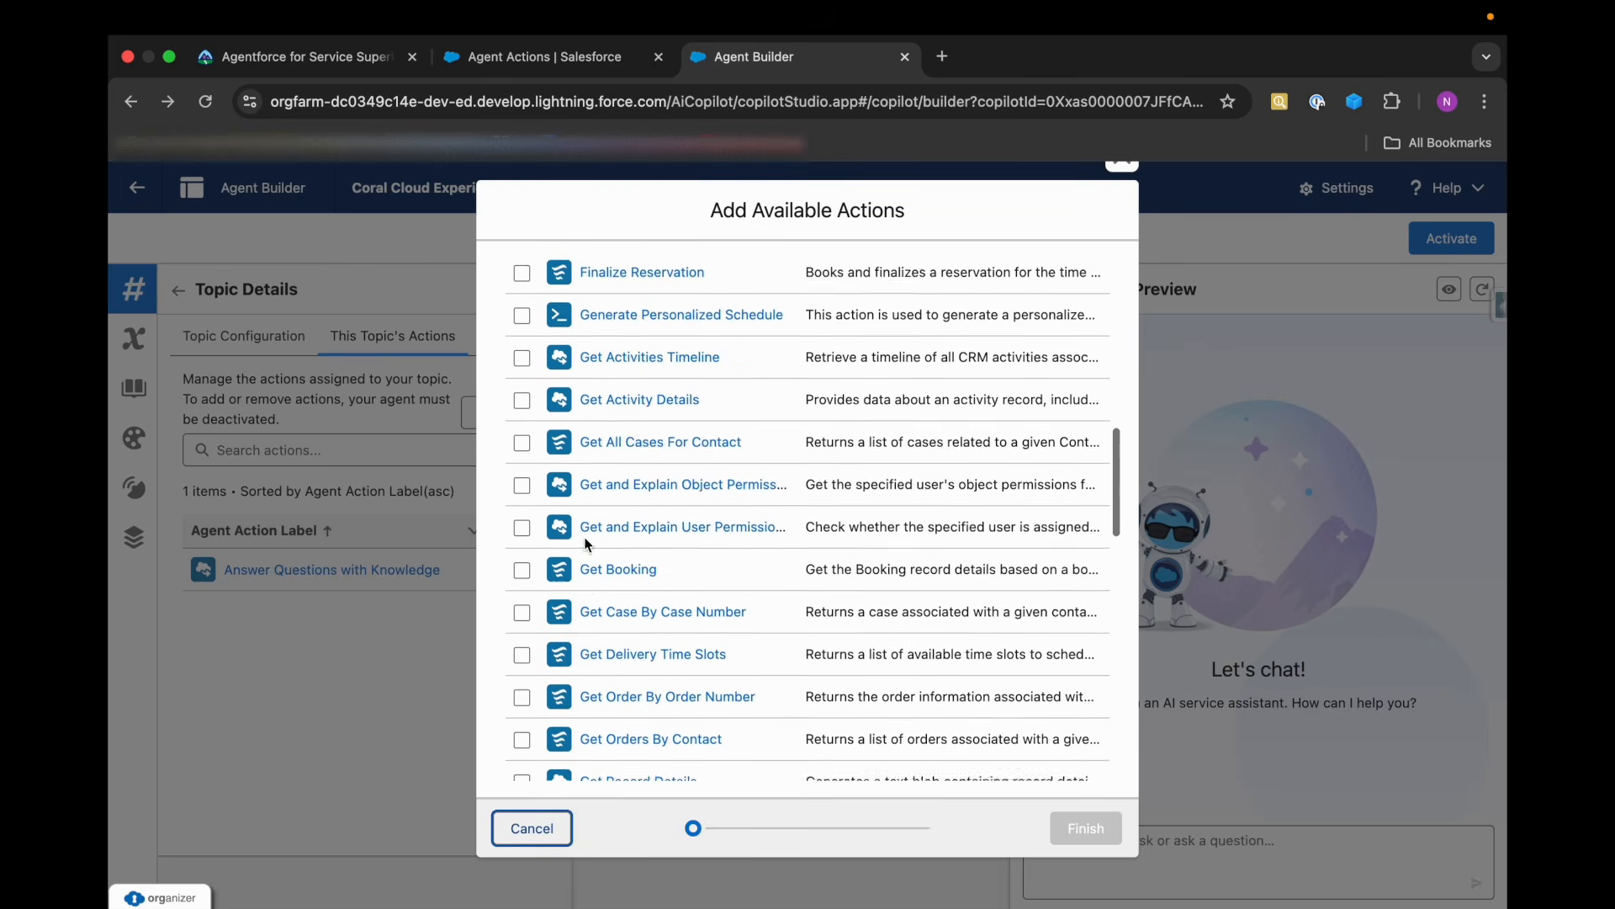
{"action": "scroll", "coordinate": [589, 385], "scroll_direction": "up", "scroll_amount": 2}
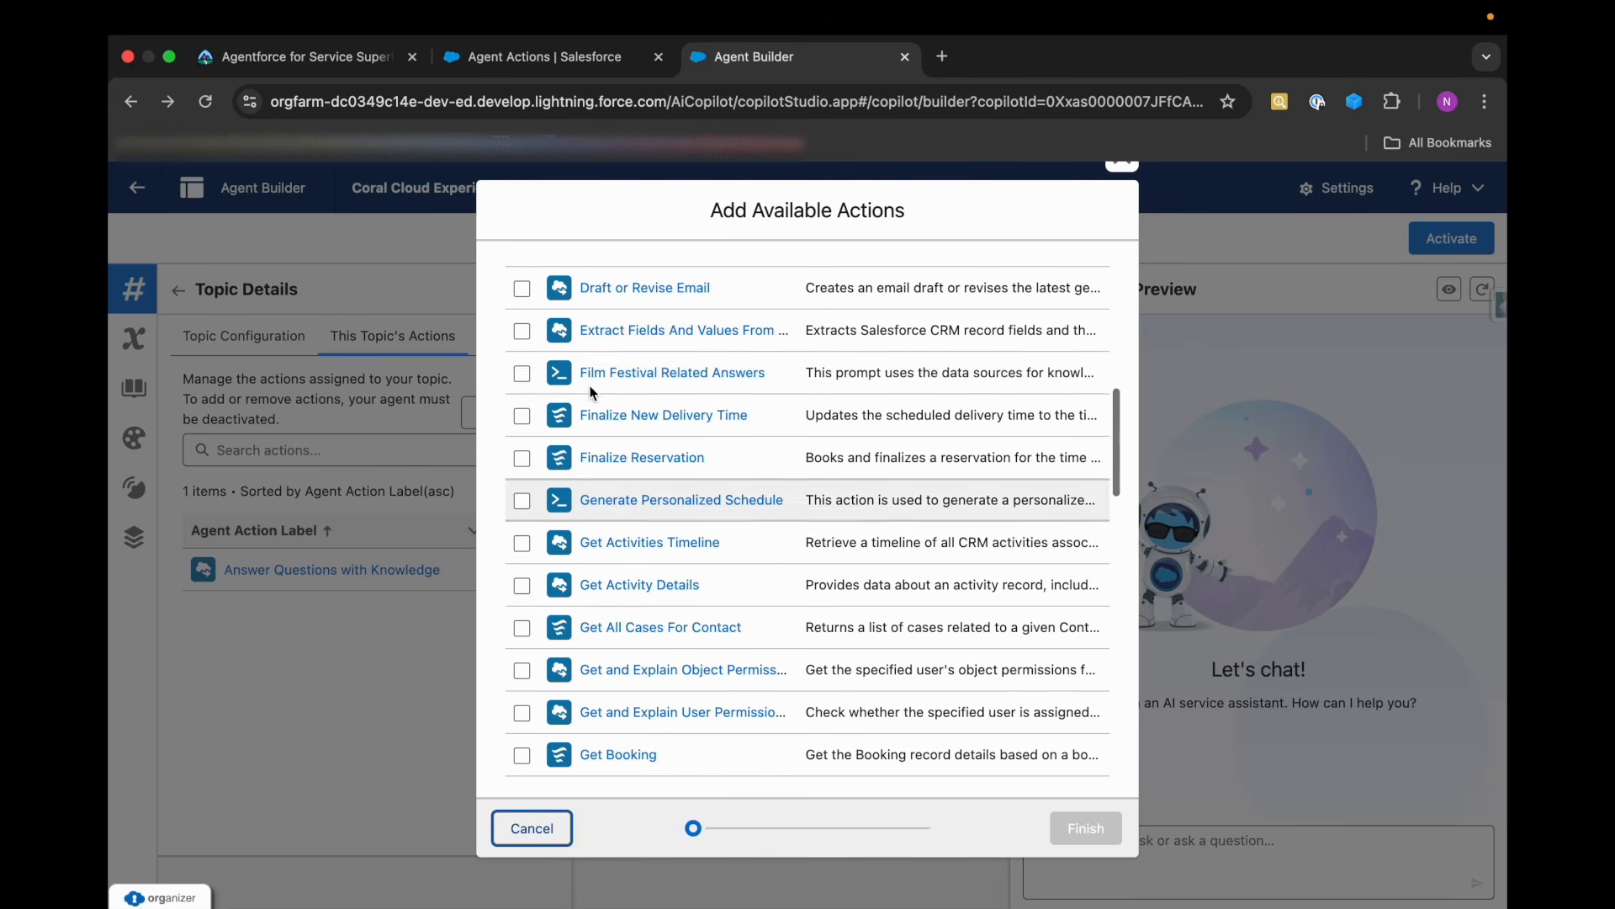
{"action": "left_click", "coordinate": [522, 373]}
{"action": "scroll", "coordinate": [850, 701], "scroll_direction": "down", "scroll_amount": 4}
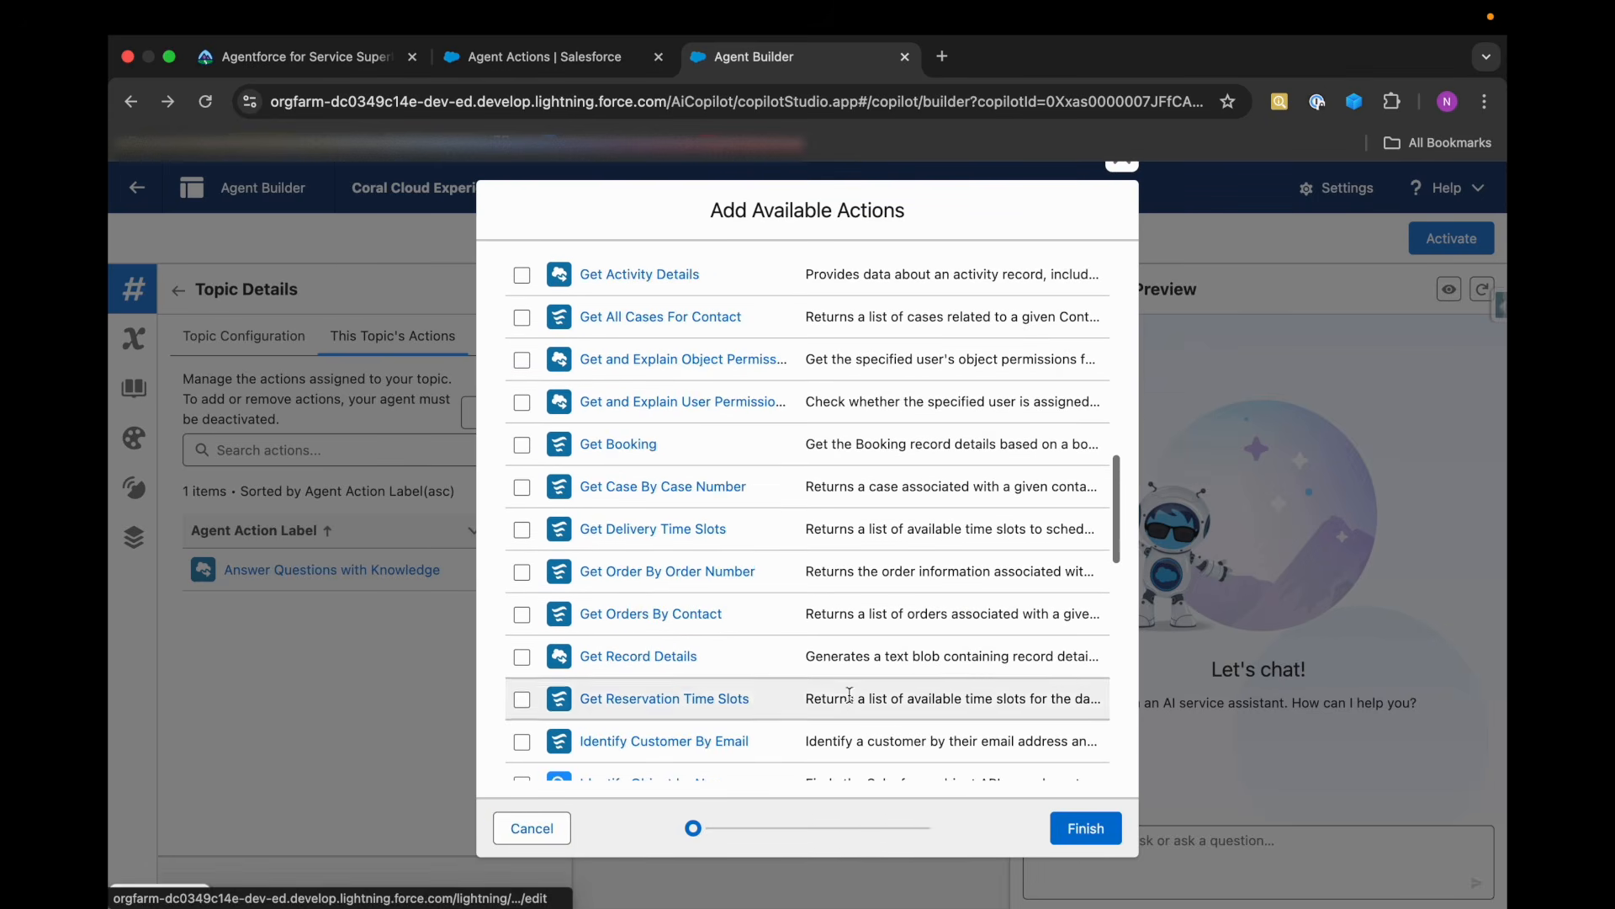
{"action": "left_click", "coordinate": [1084, 835]}
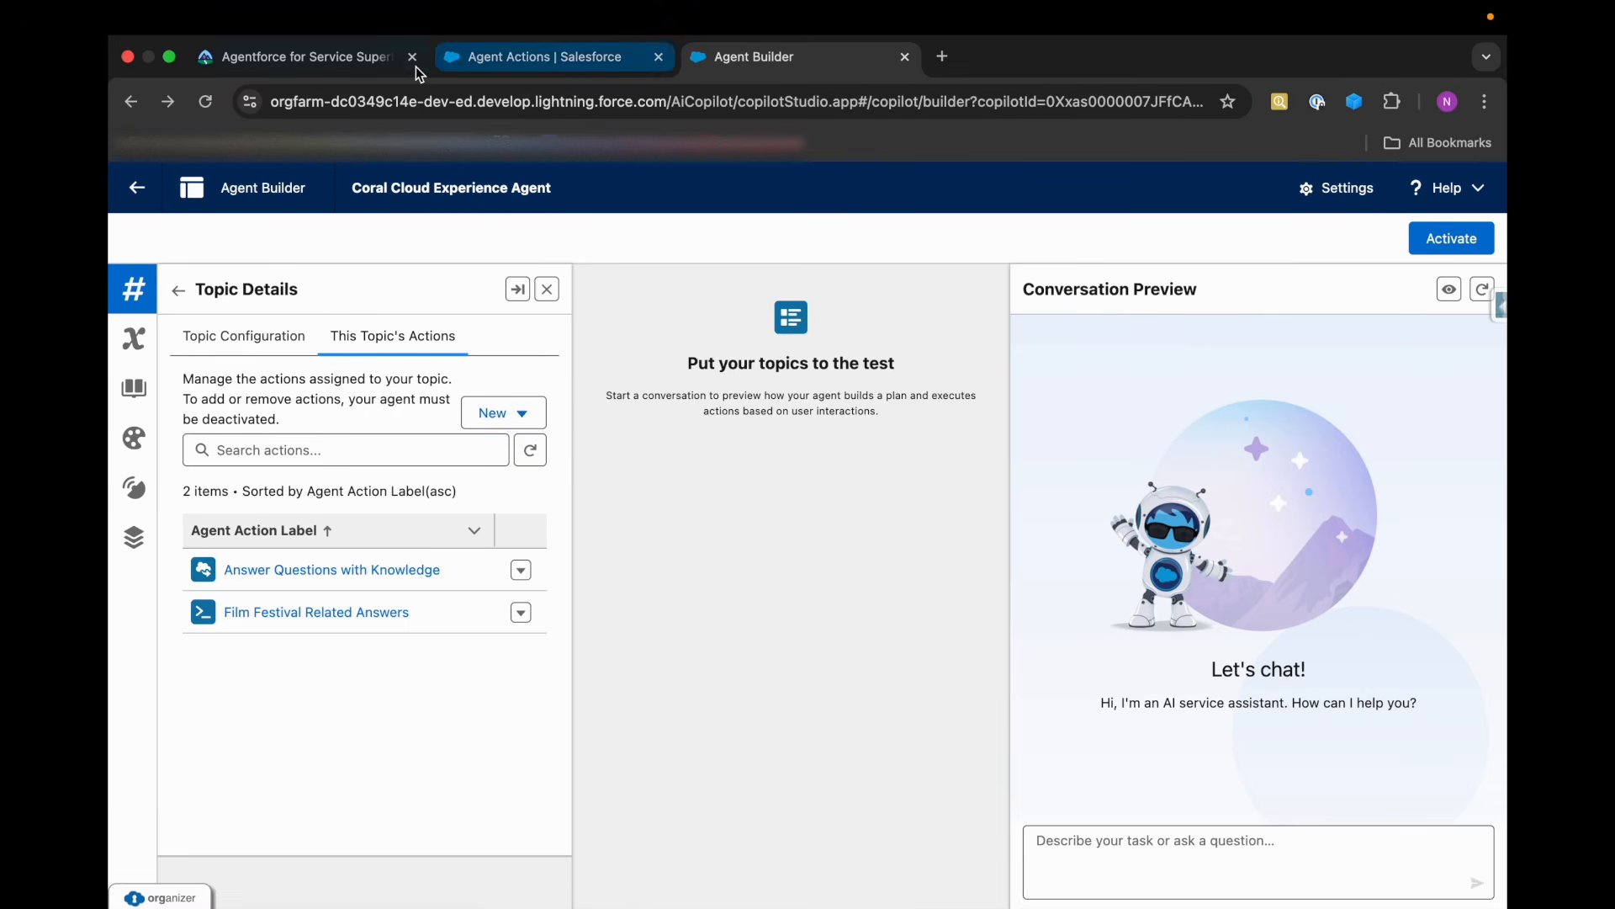
Review the Trailhead challenge requirements for the General FAQ override and Escalation topic, then return to Agent Builder.
{"action": "left_click", "coordinate": [365, 59]}
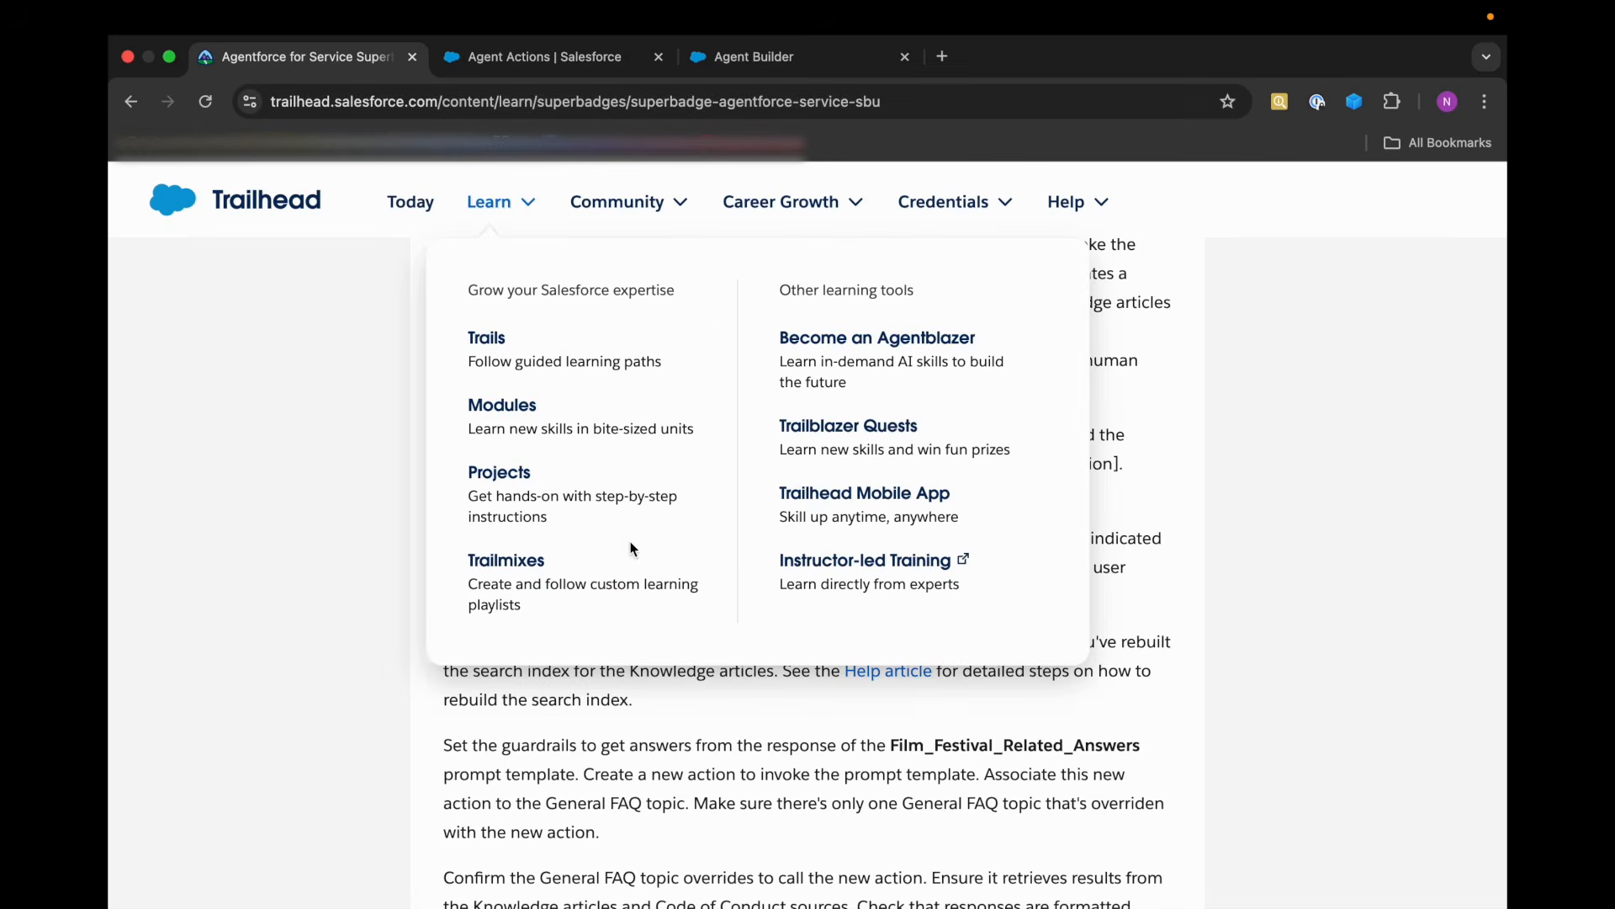
{"action": "scroll", "coordinate": [603, 568], "scroll_direction": "up", "scroll_amount": 1}
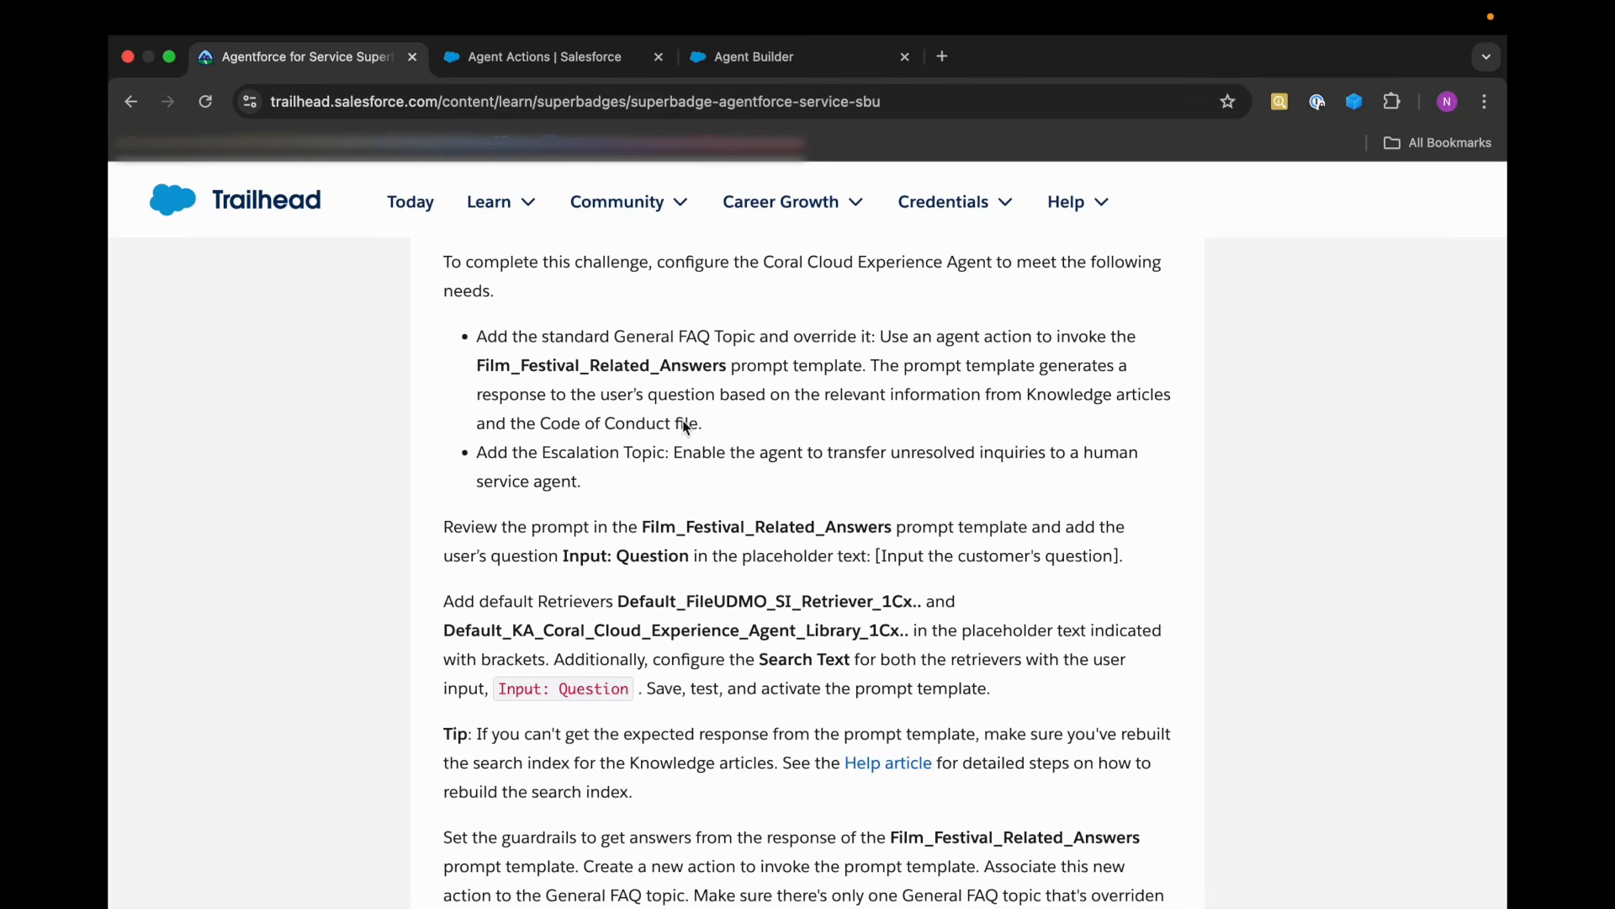
{"action": "scroll", "coordinate": [681, 426], "scroll_direction": "up", "scroll_amount": 2}
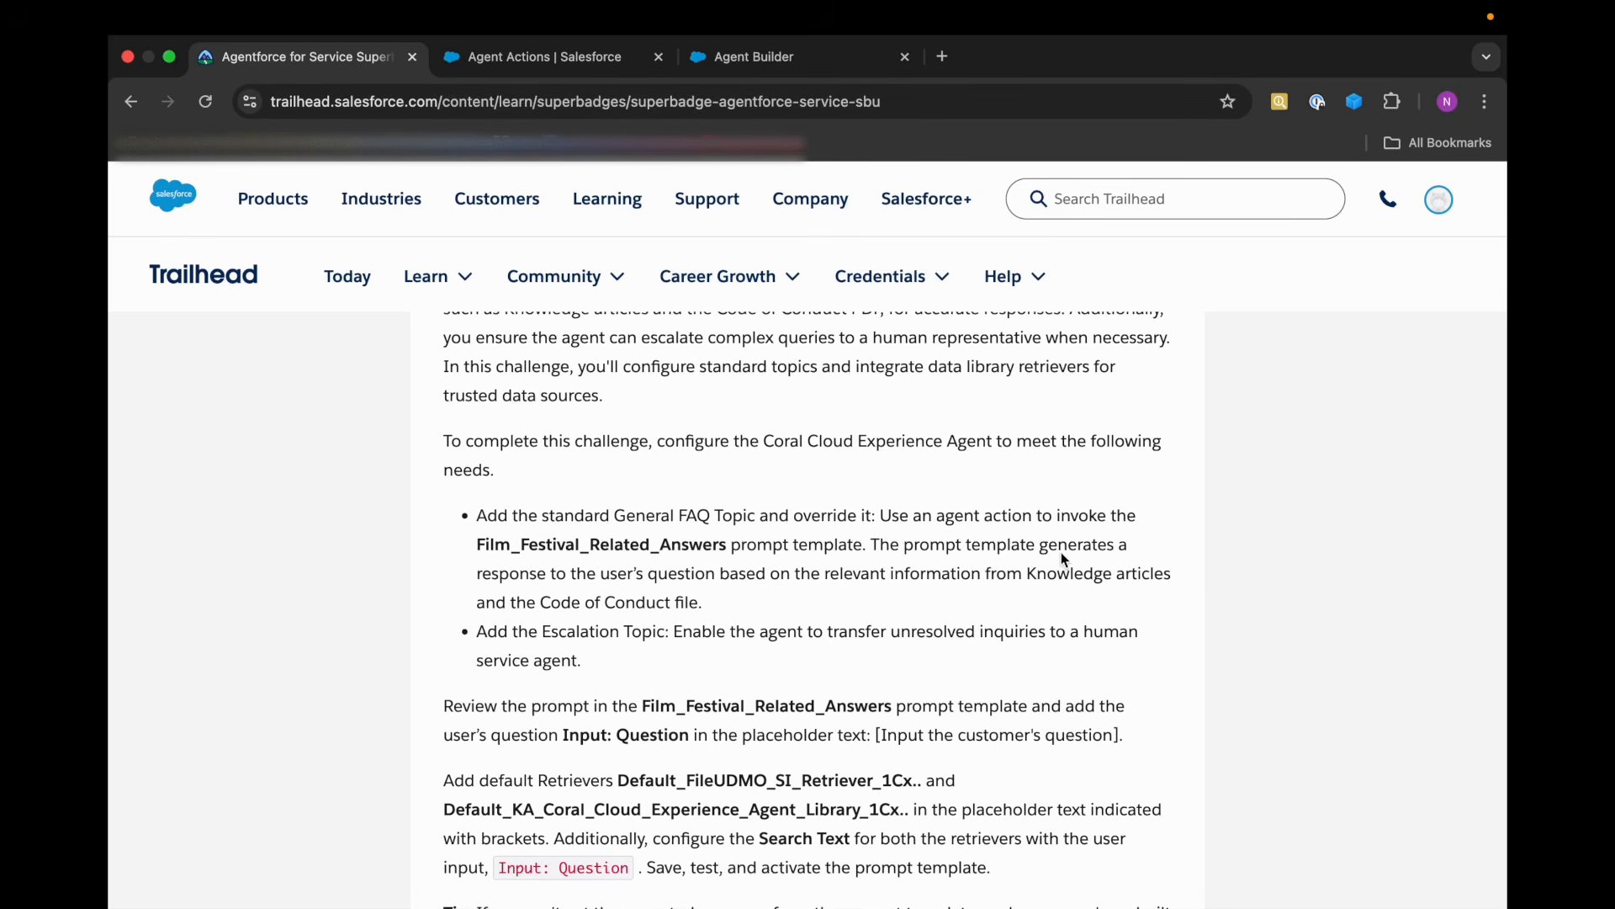
{"action": "scroll", "coordinate": [604, 575], "scroll_direction": "down", "scroll_amount": 2}
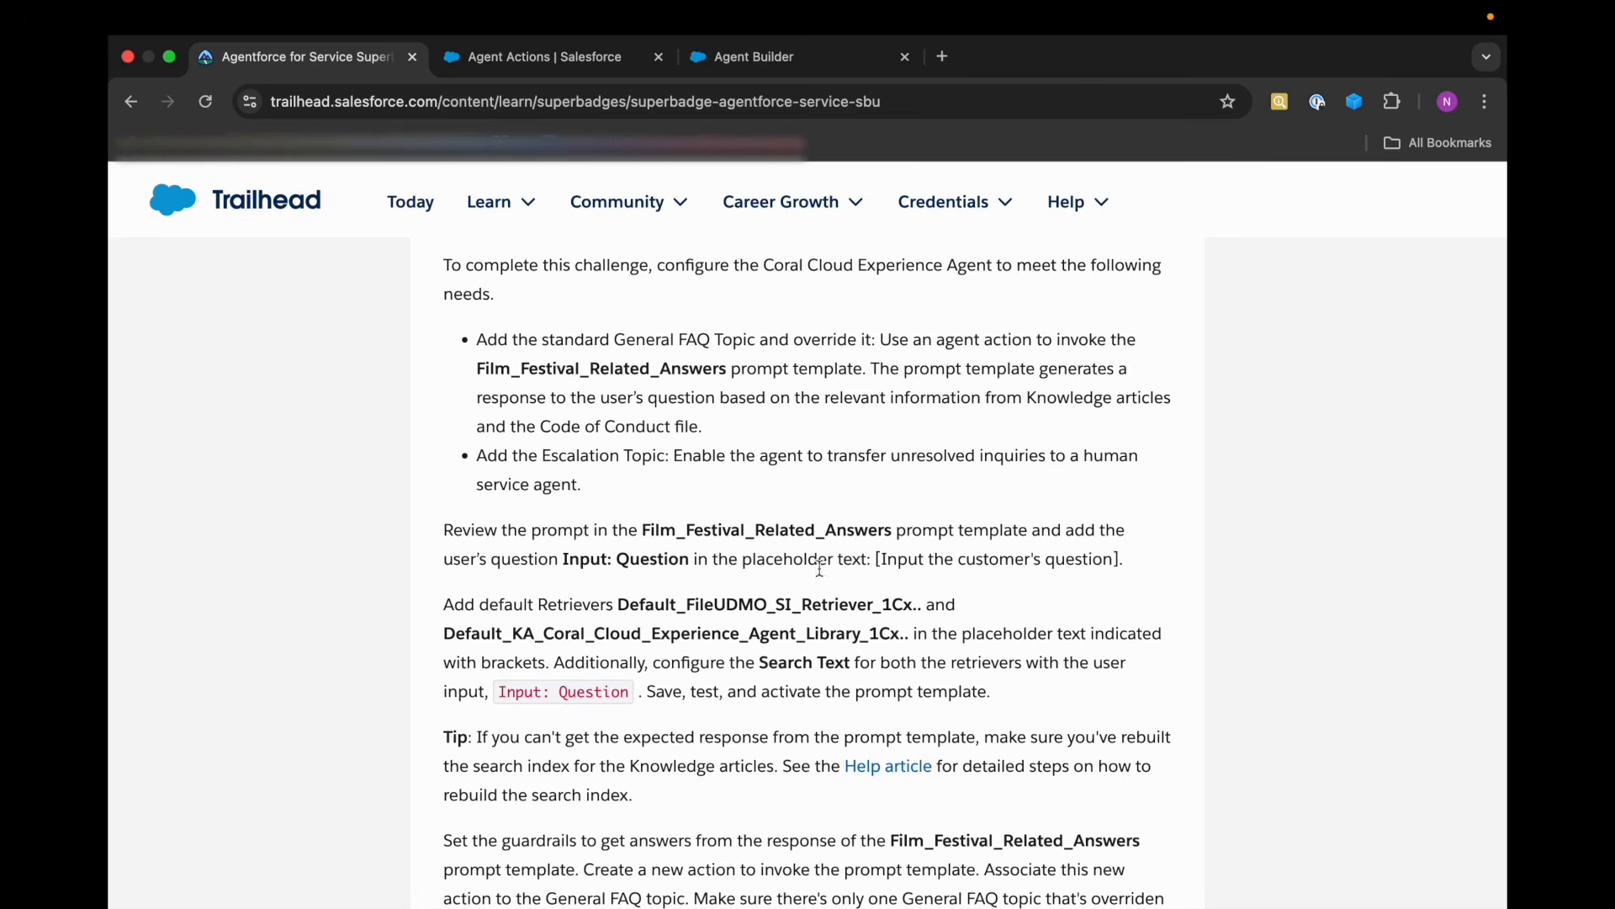
{"action": "left_click", "coordinate": [547, 57]}
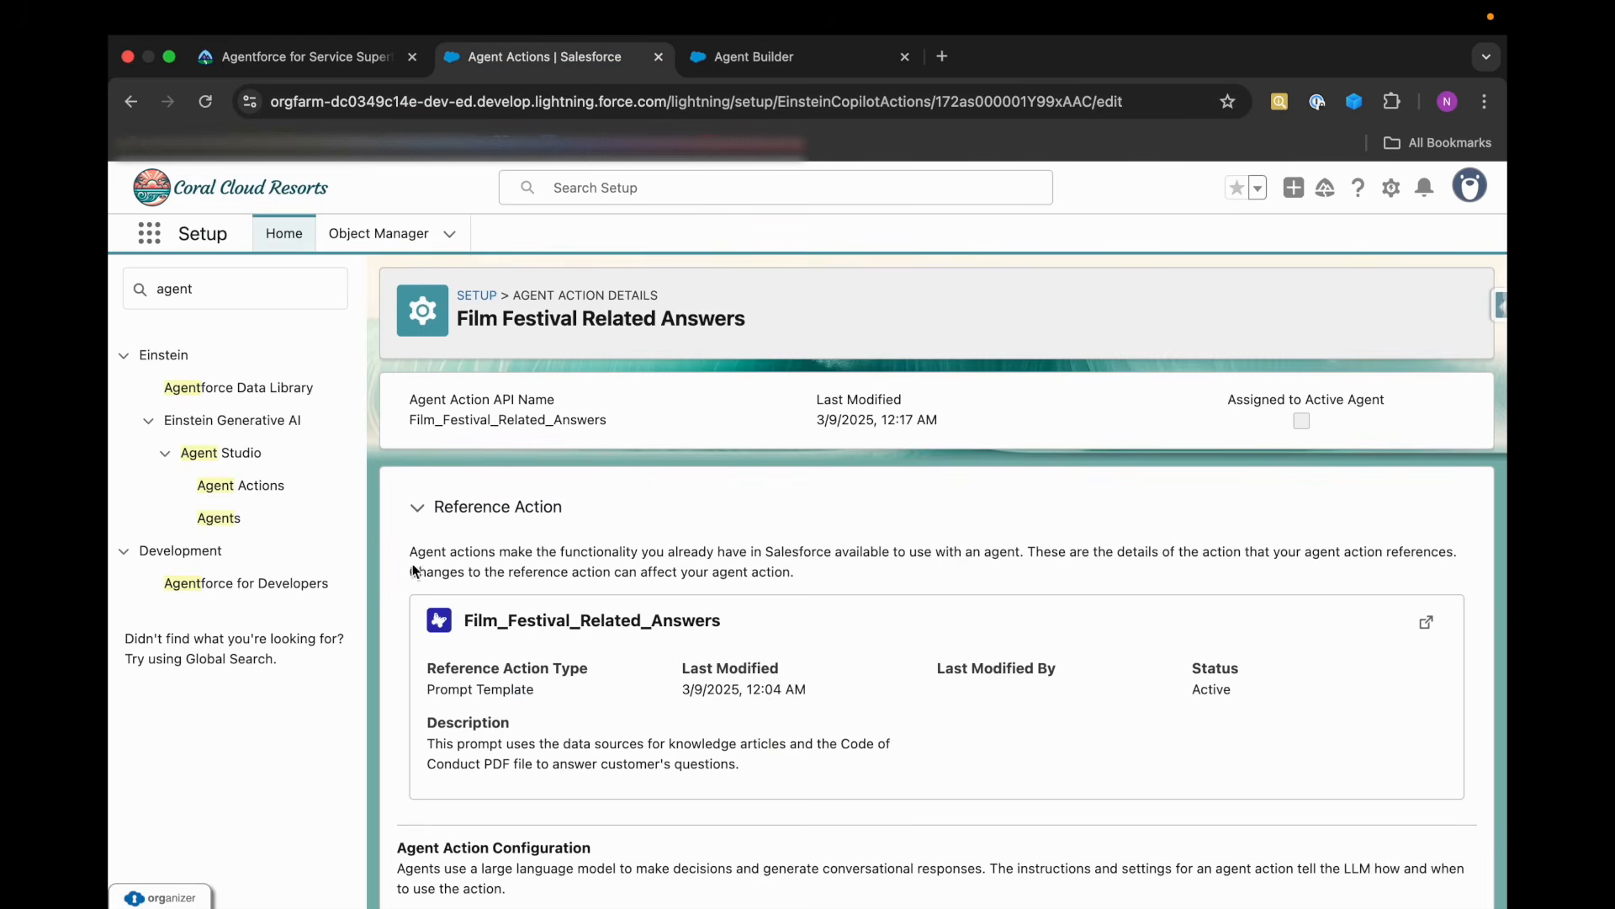
{"action": "left_click", "coordinate": [723, 56]}
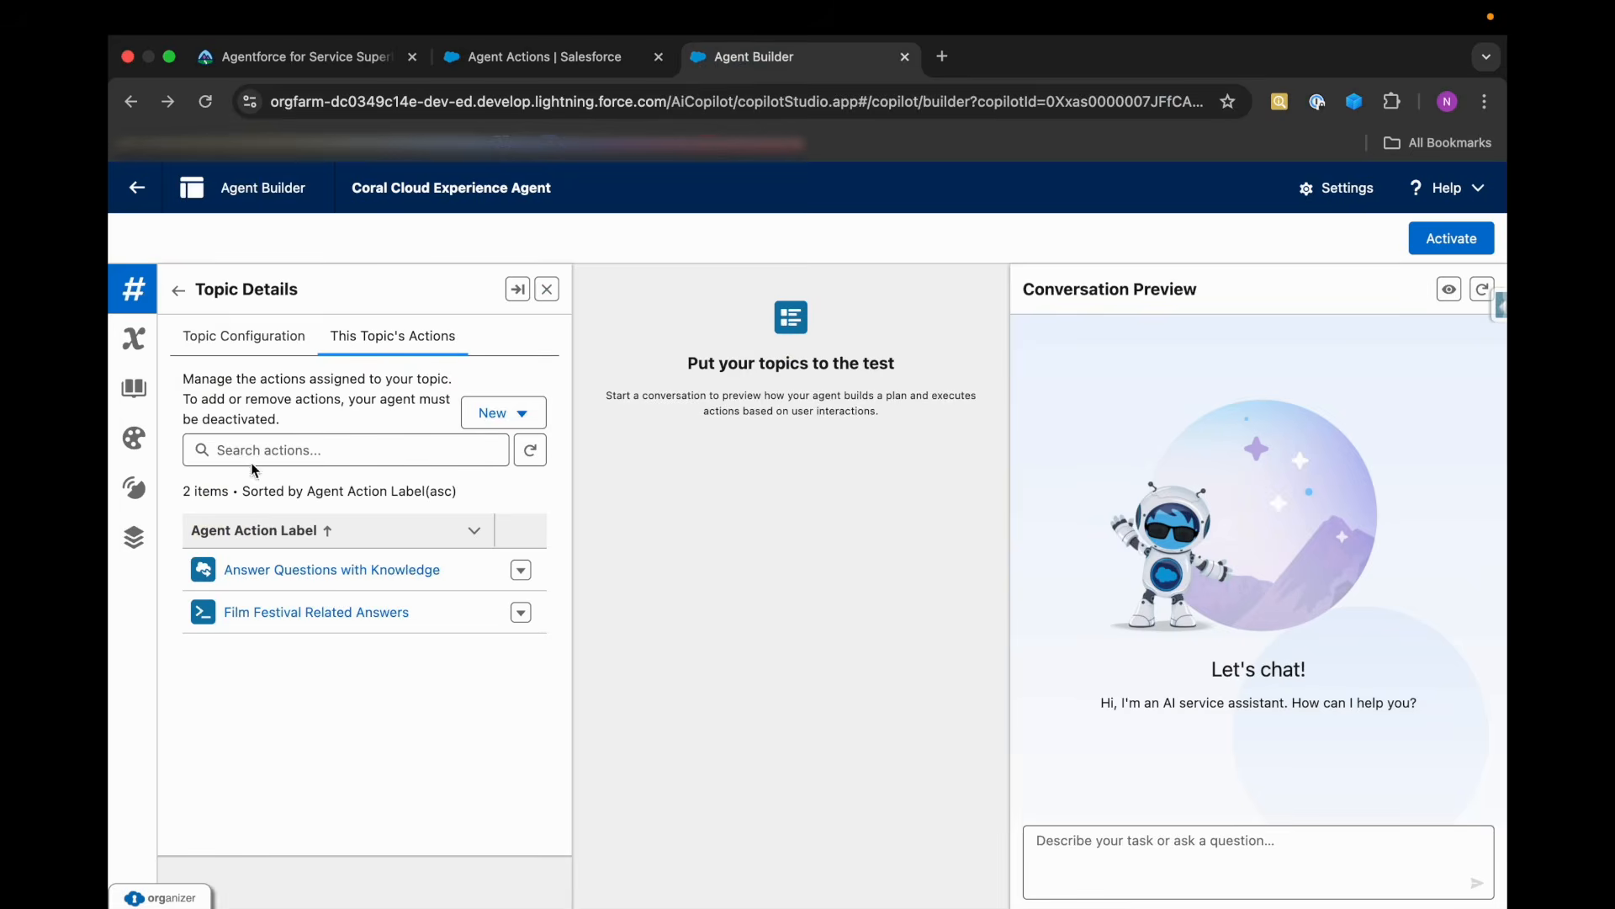
Return to the agent's topic list and add the standard Escalation topic from the asset library.
{"action": "left_click", "coordinate": [182, 293]}
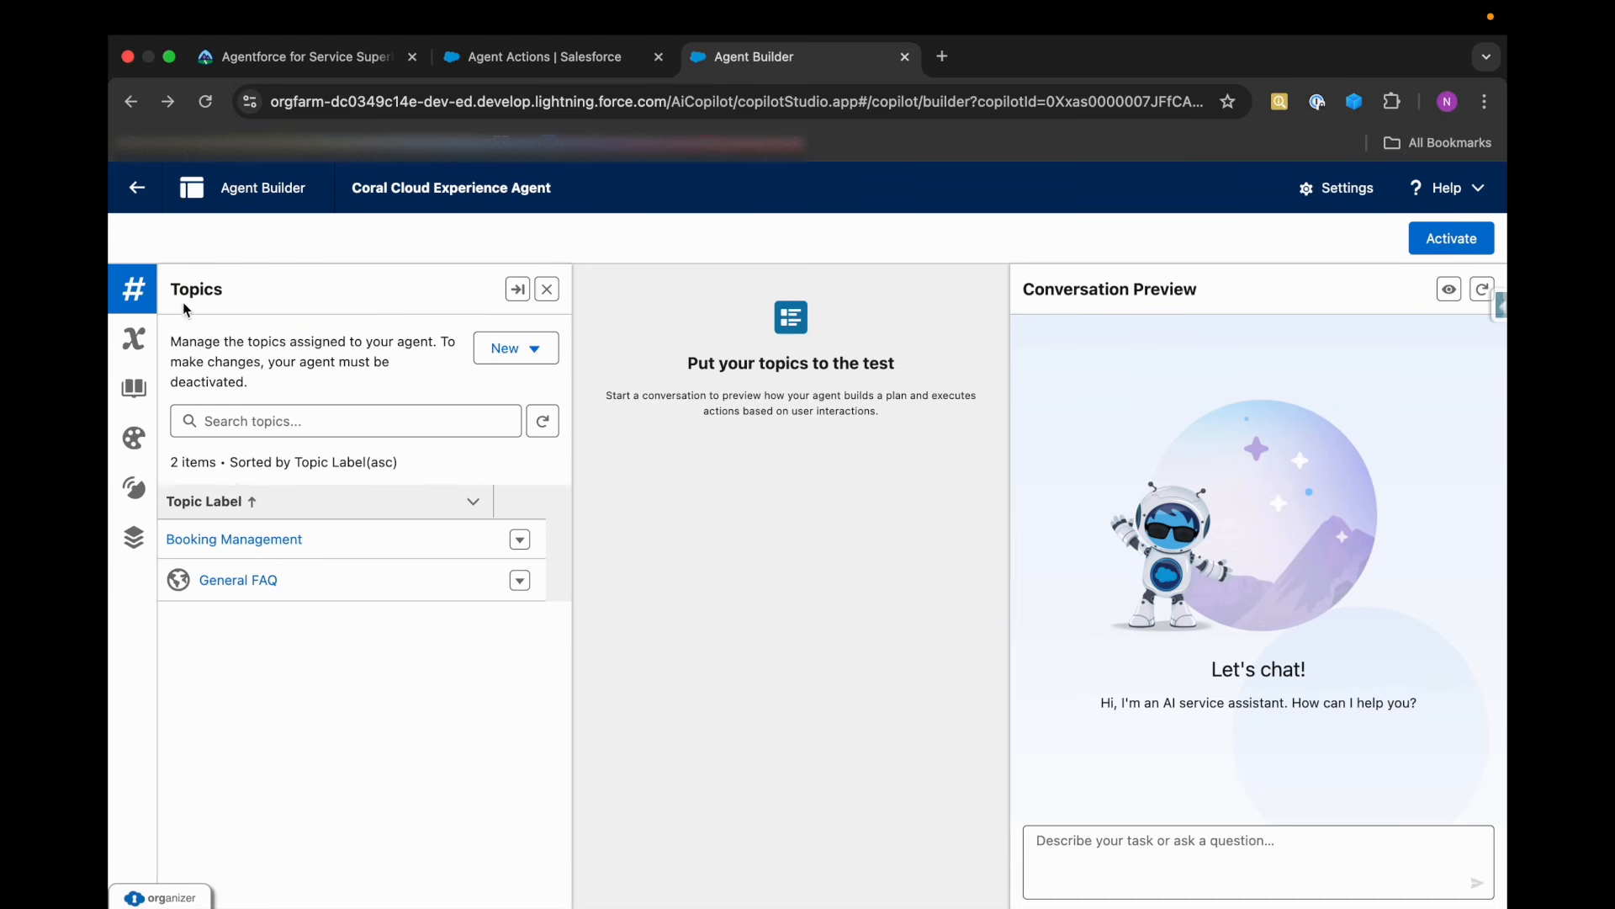
{"action": "left_click", "coordinate": [280, 429]}
{"action": "type", "text": "es"}
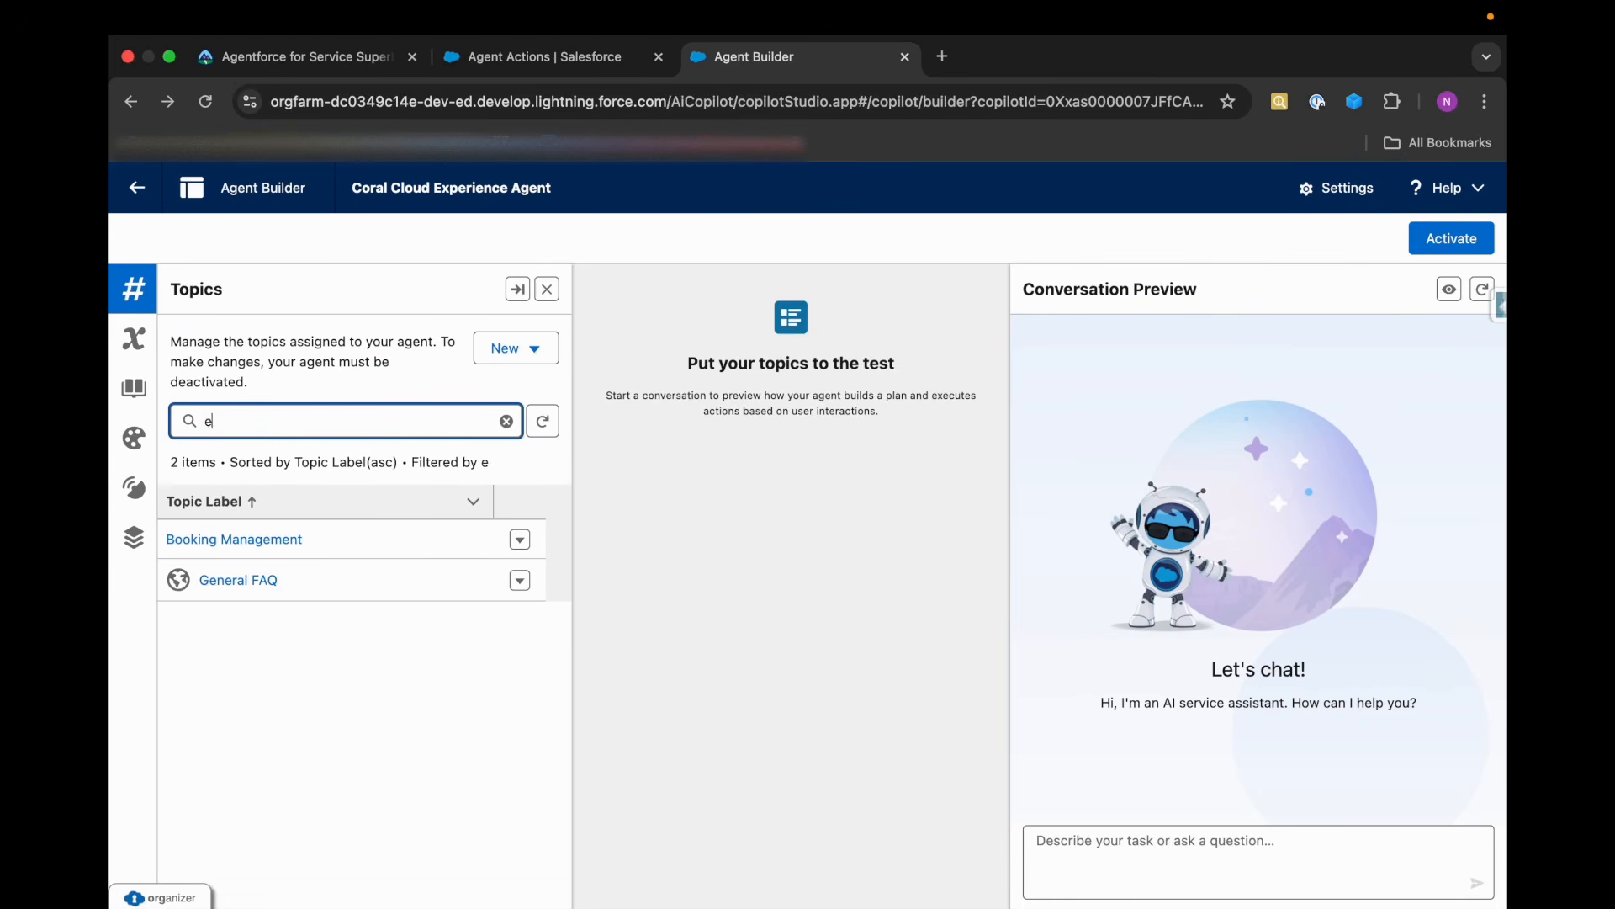
{"action": "key", "text": "BackSpace"}
{"action": "key", "text": "BackSpace"}
{"action": "left_click", "coordinate": [516, 347]}
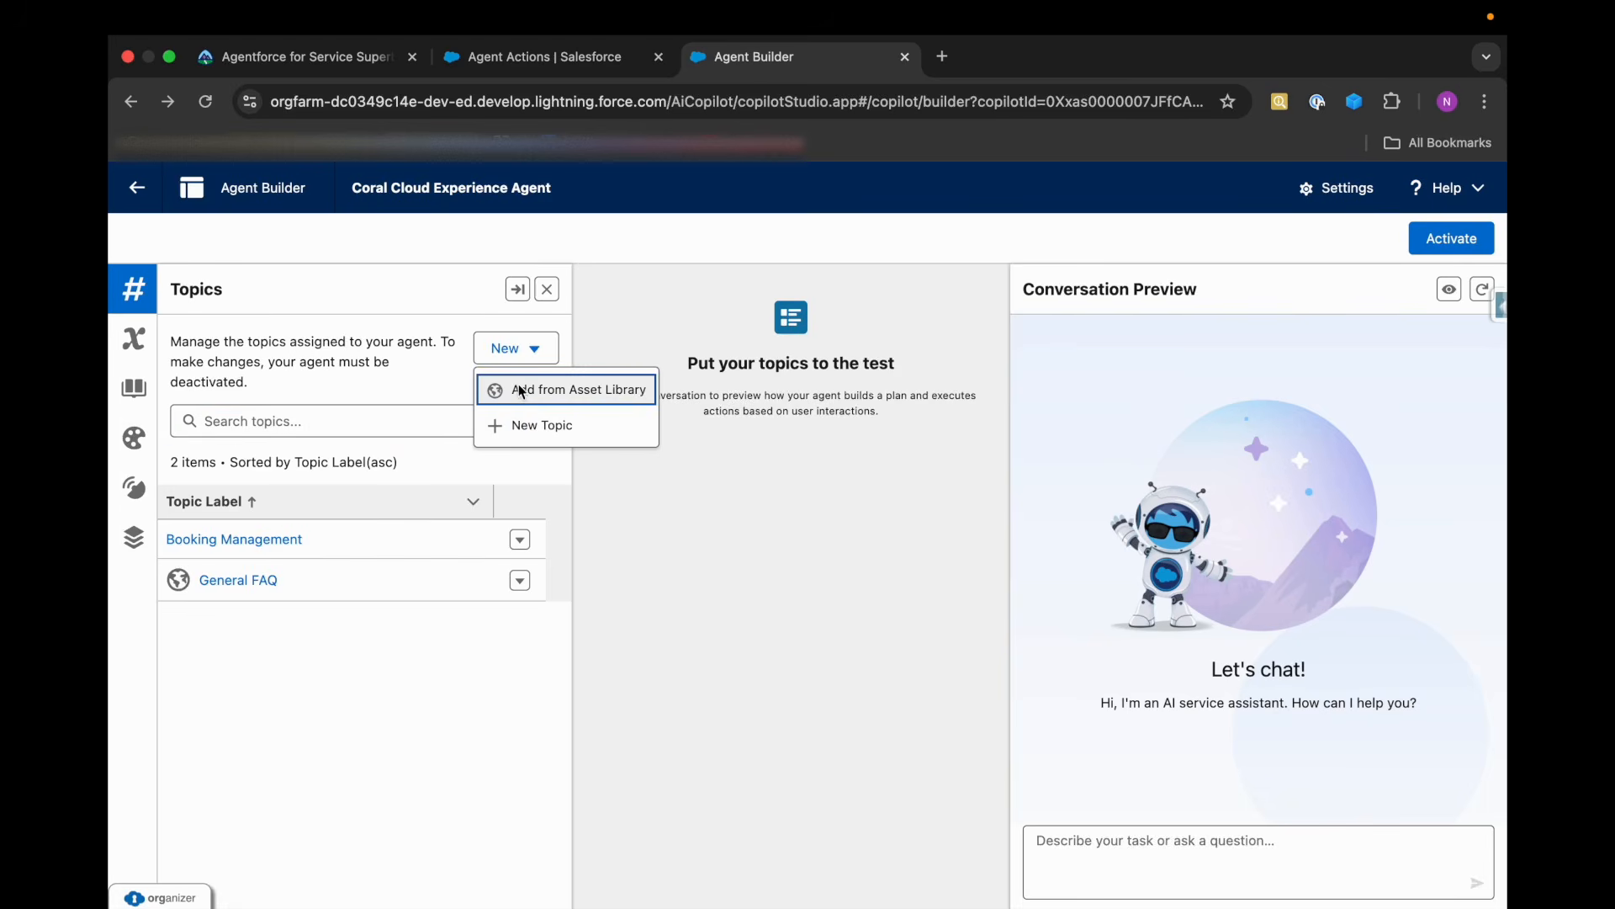
{"action": "left_click", "coordinate": [530, 386]}
{"action": "left_click", "coordinate": [471, 360]}
{"action": "type", "text": "Esc"}
{"action": "left_click", "coordinate": [351, 460]}
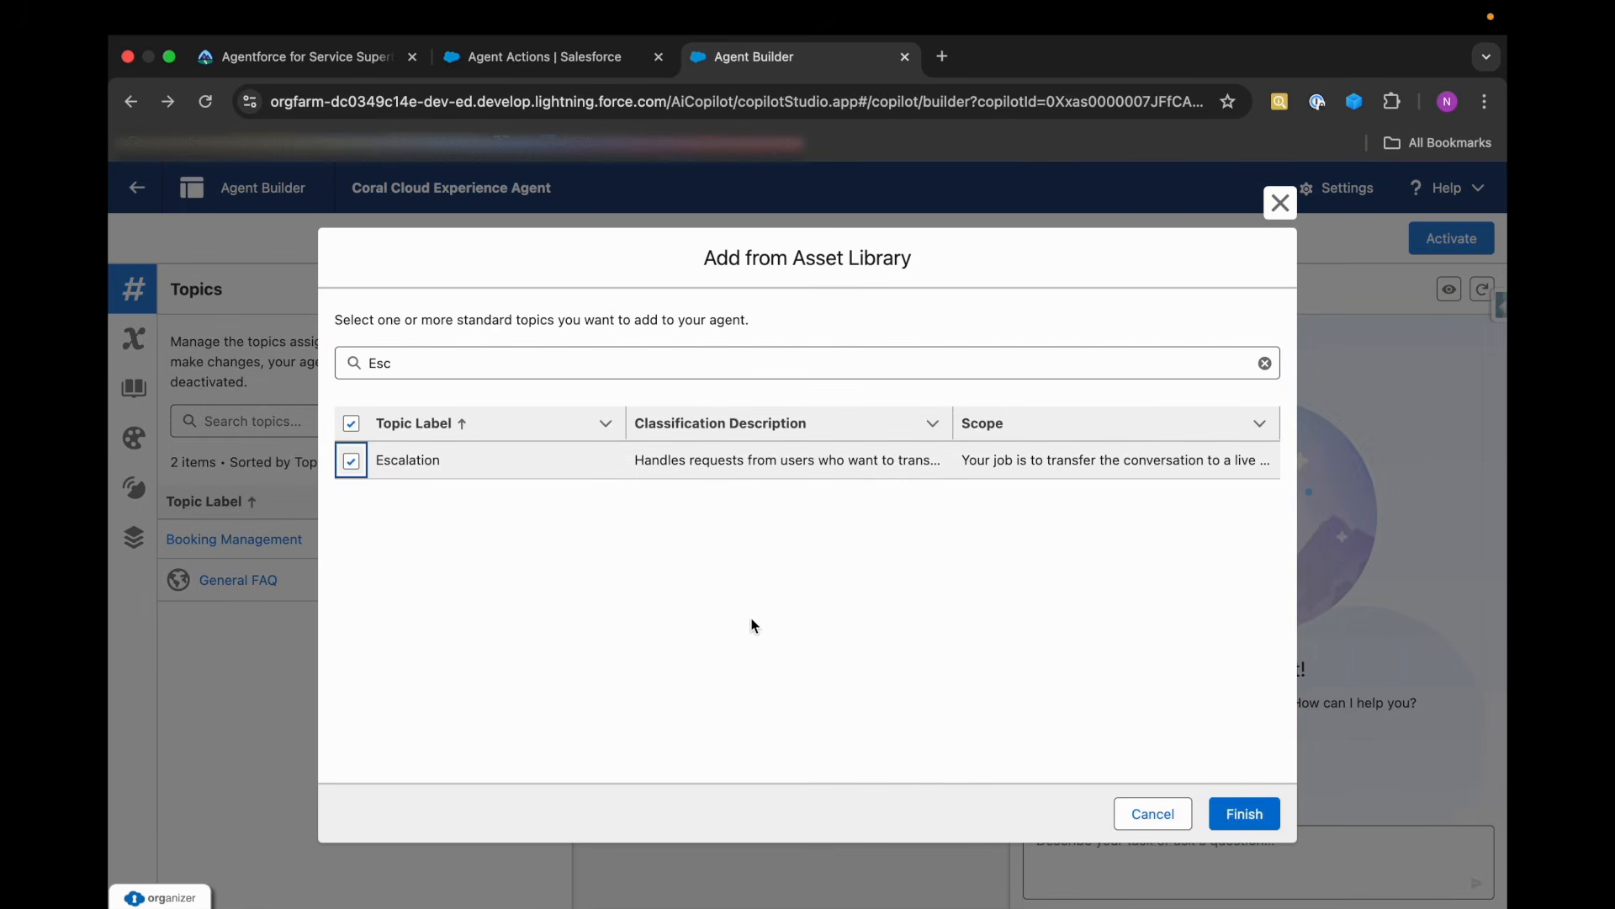
{"action": "left_click", "coordinate": [1244, 812]}
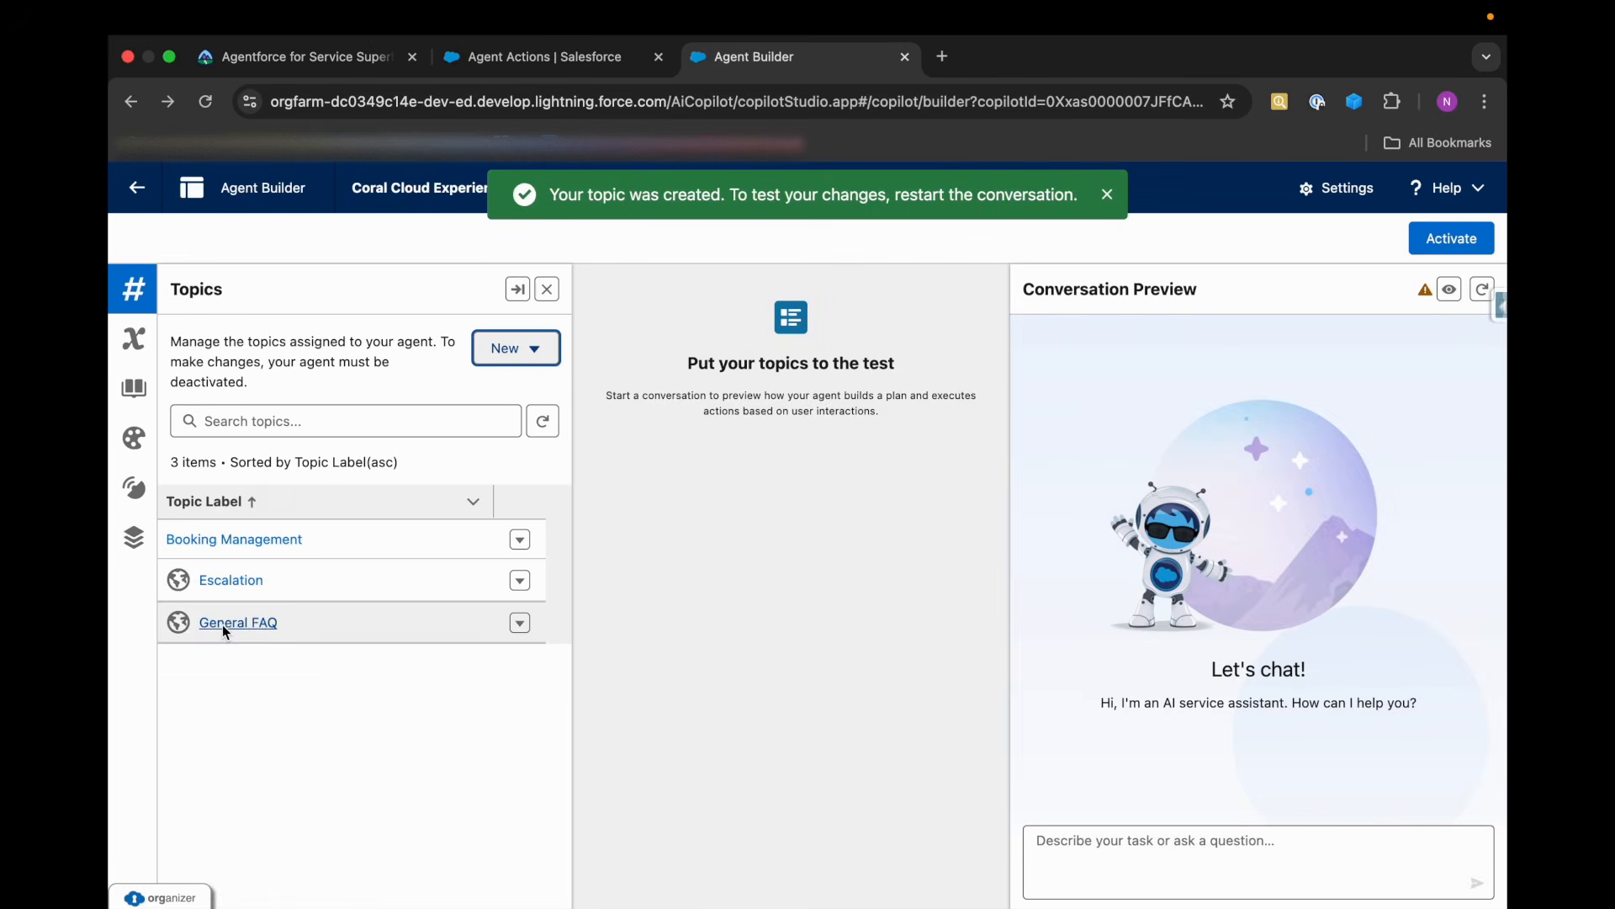
Open the General FAQ topic, check its configuration and actions, and start a new custom version of it.
{"action": "left_click", "coordinate": [224, 624]}
{"action": "left_click", "coordinate": [377, 344]}
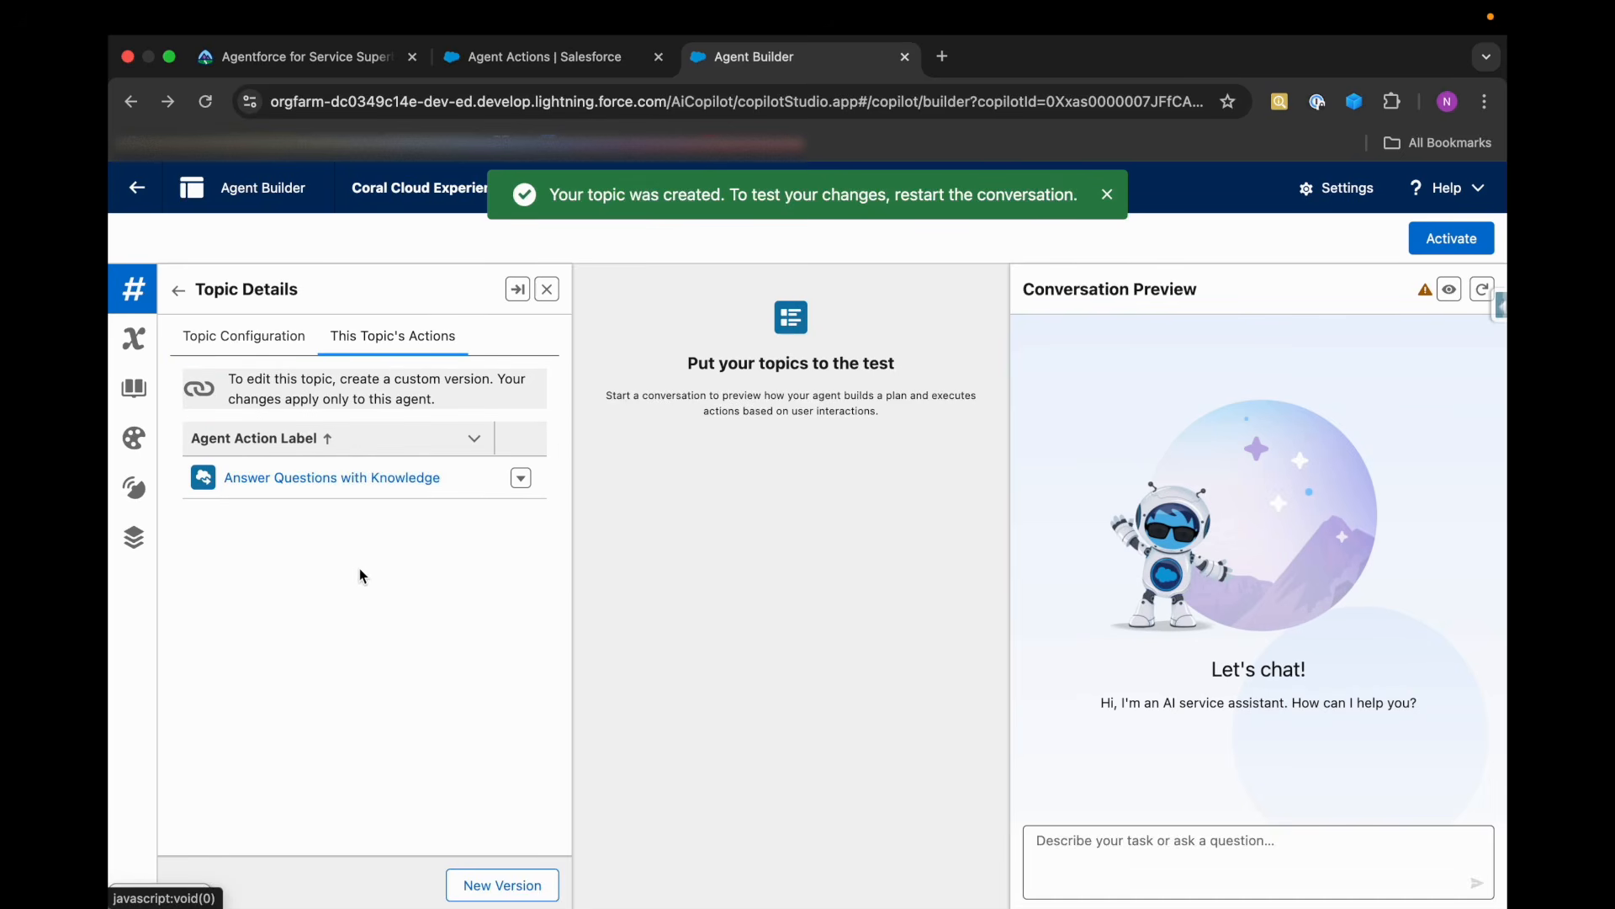
{"action": "left_click", "coordinate": [245, 338]}
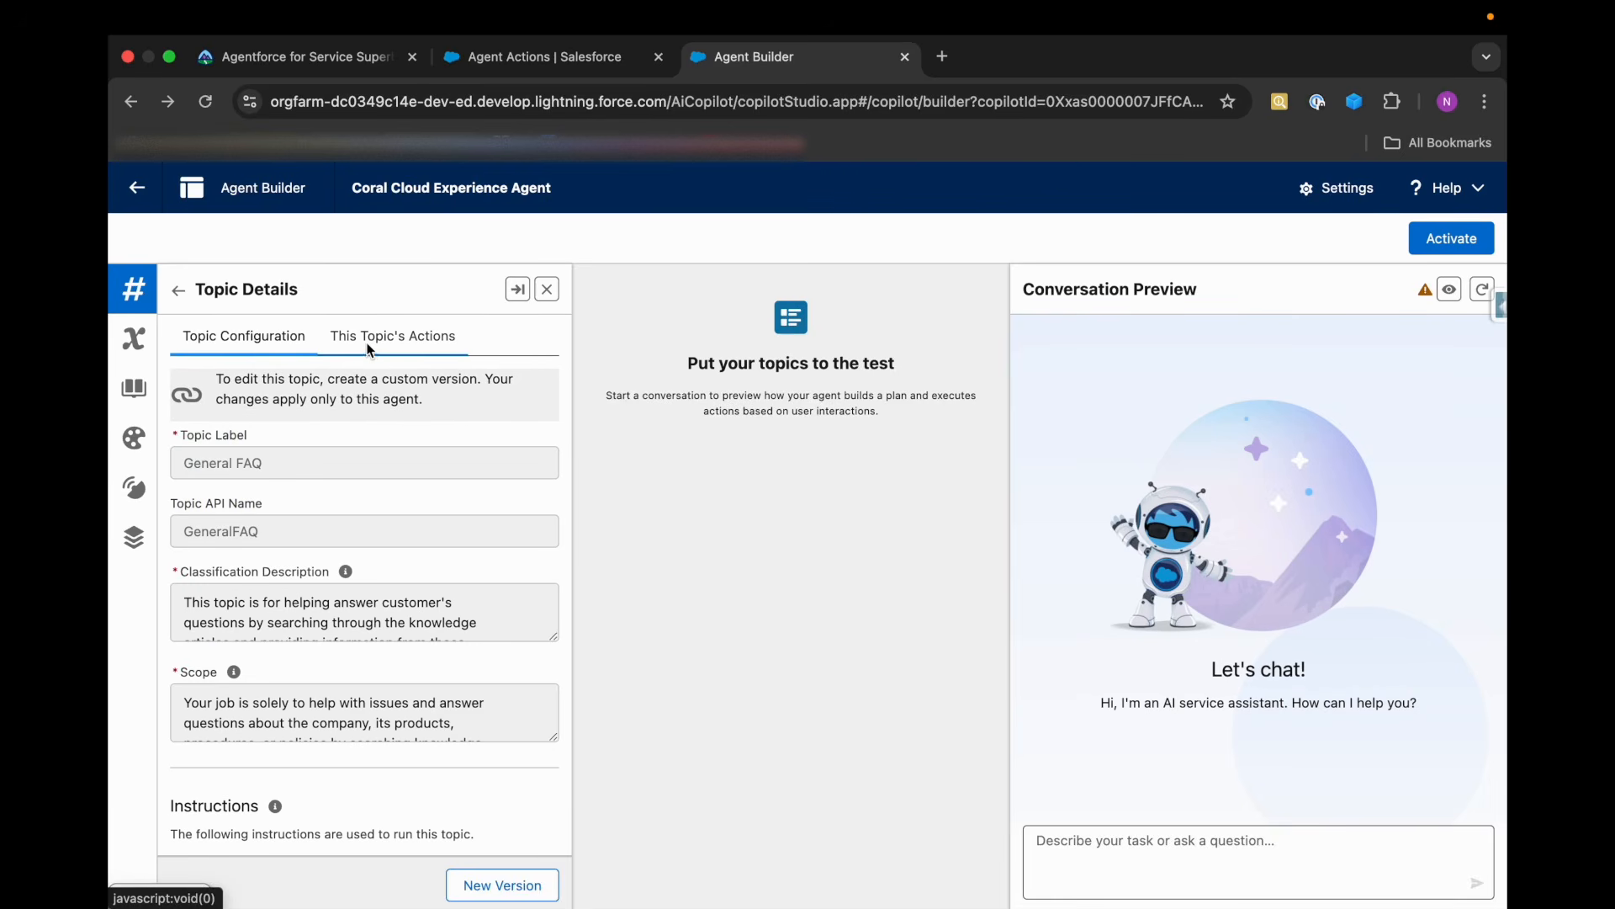
{"action": "left_click", "coordinate": [371, 350]}
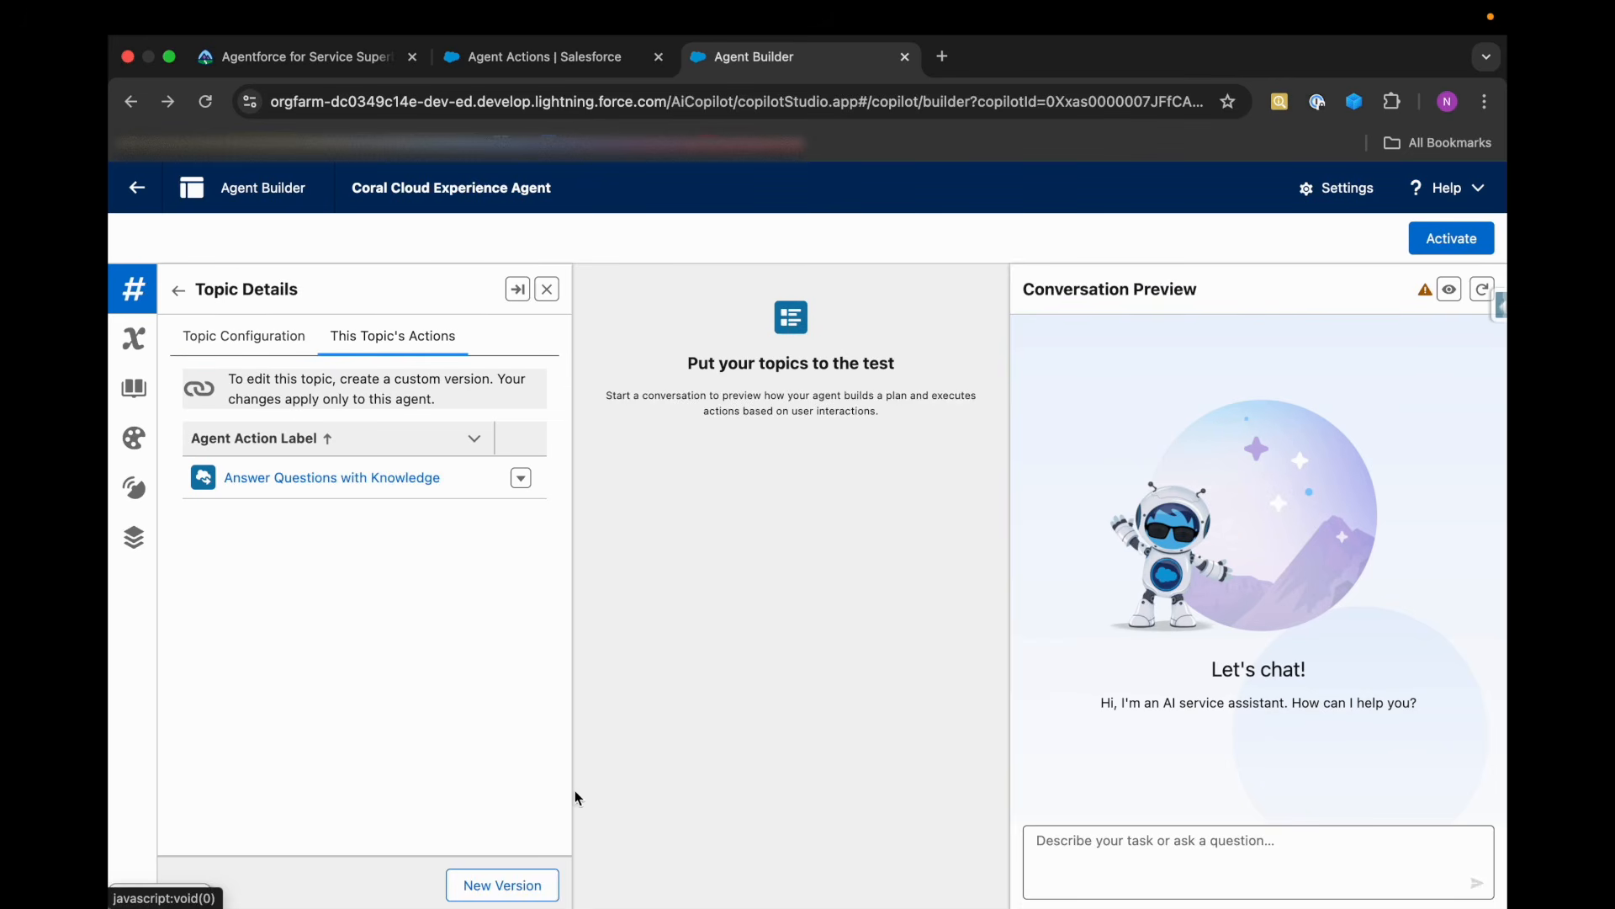
{"action": "left_click", "coordinate": [536, 880]}
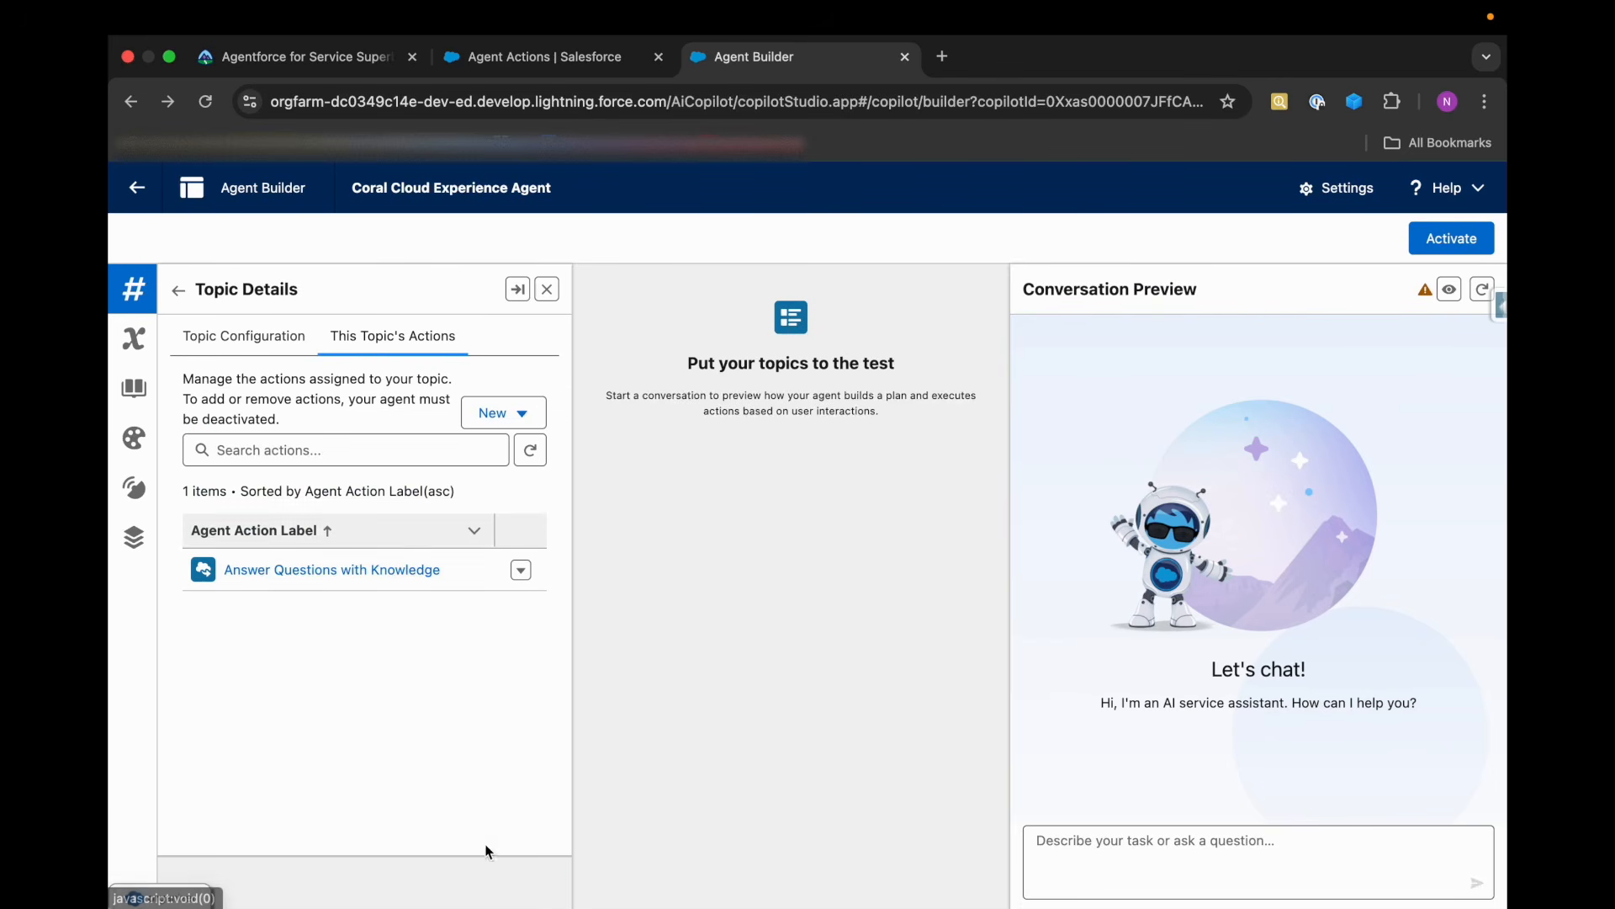
Try to add the Film Festival Related Answers action from the asset library to the customized General FAQ topic.
{"action": "left_click", "coordinate": [478, 425]}
{"action": "left_click", "coordinate": [505, 495]}
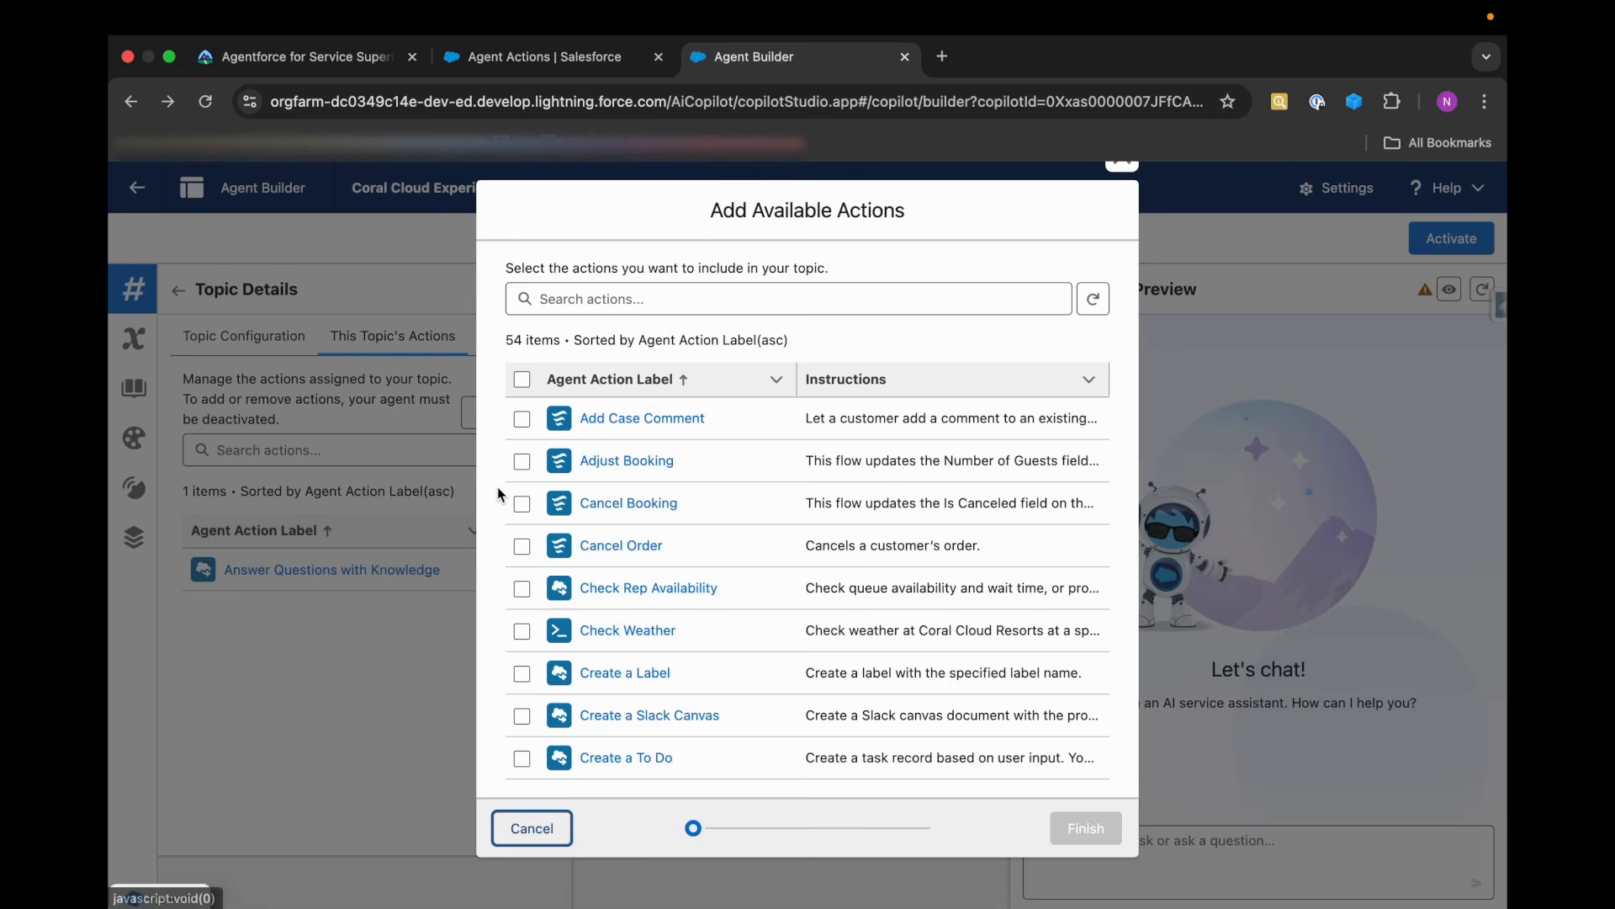
{"action": "scroll", "coordinate": [558, 740], "scroll_direction": "down", "scroll_amount": 5}
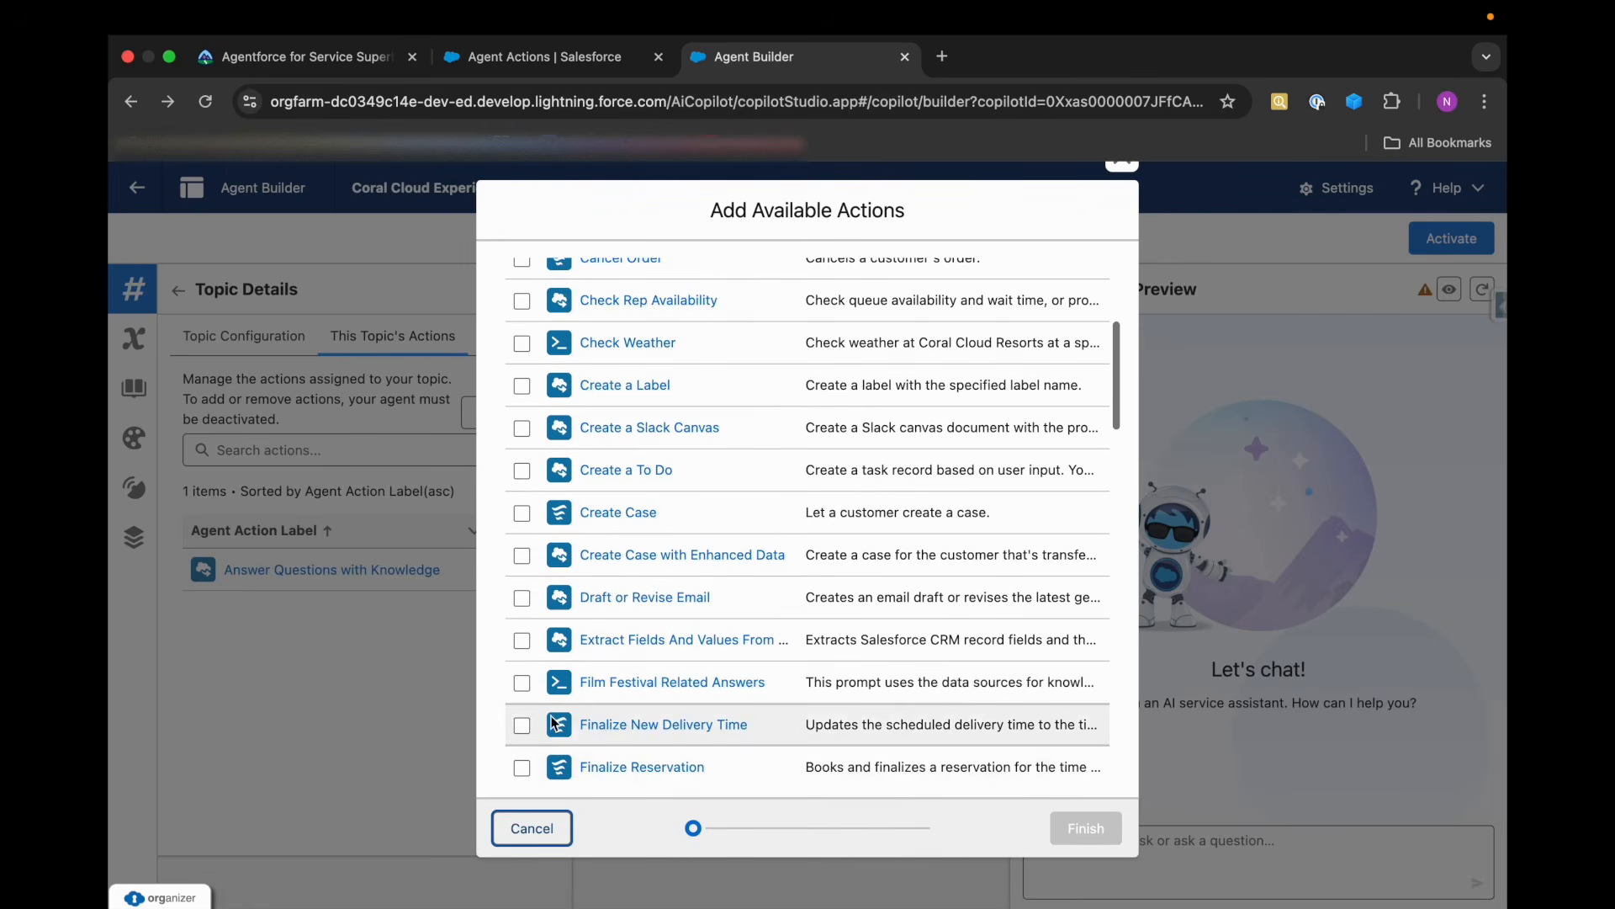
{"action": "left_click", "coordinate": [522, 683]}
{"action": "left_click", "coordinate": [1061, 828]}
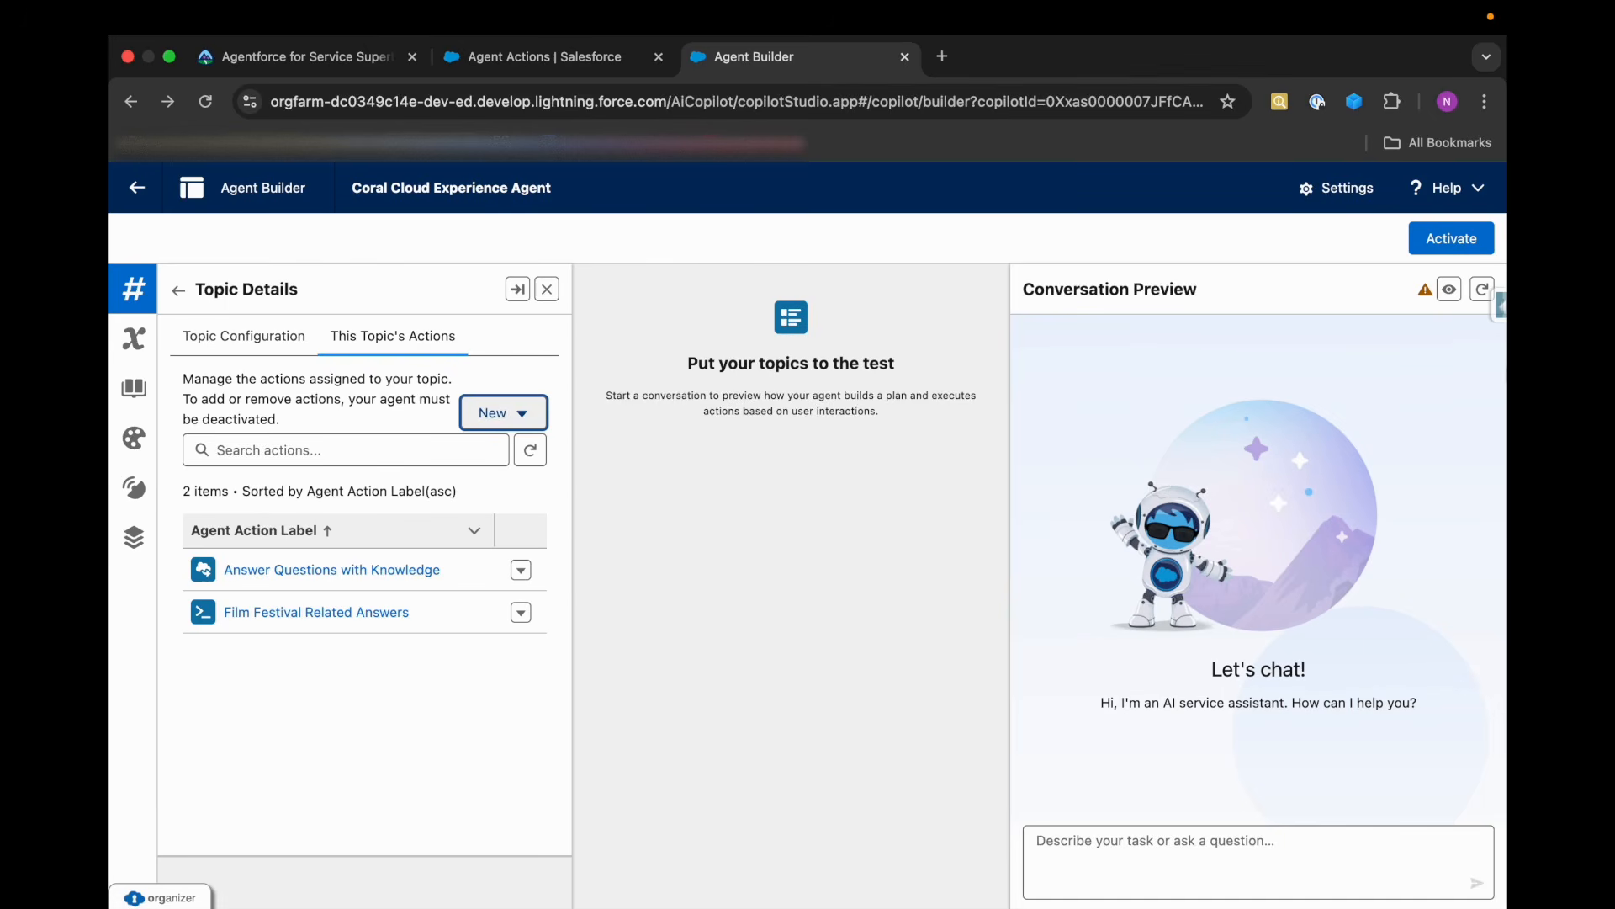
Restart the conversation preview and activate the Coral Cloud Experience Agent.
{"action": "left_click", "coordinate": [1479, 291]}
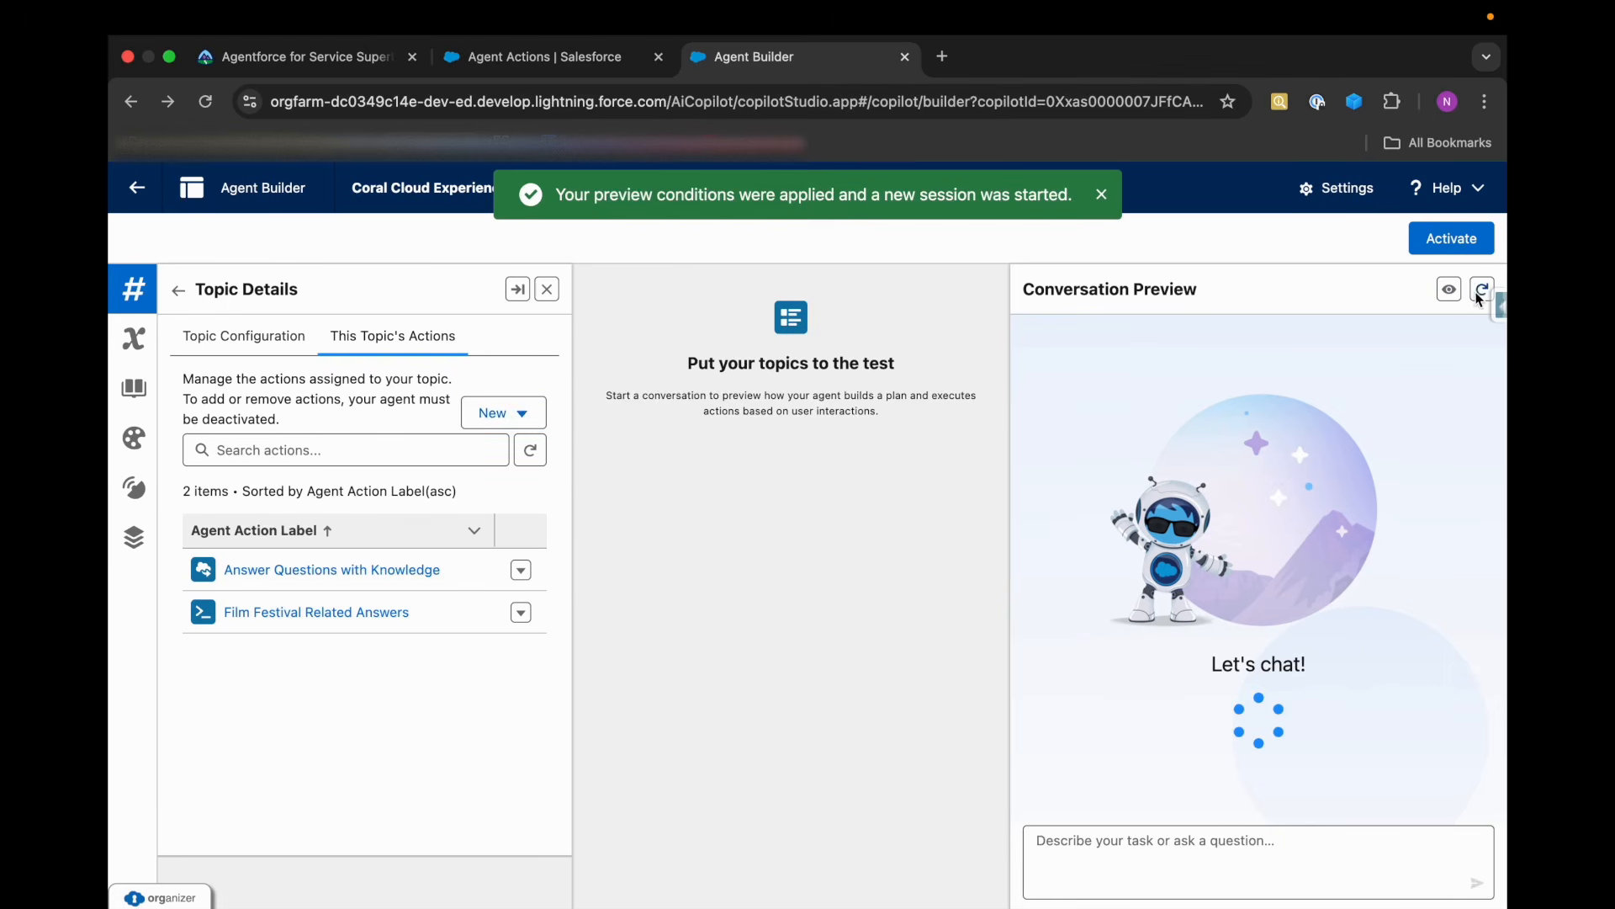
{"action": "left_click", "coordinate": [1436, 237]}
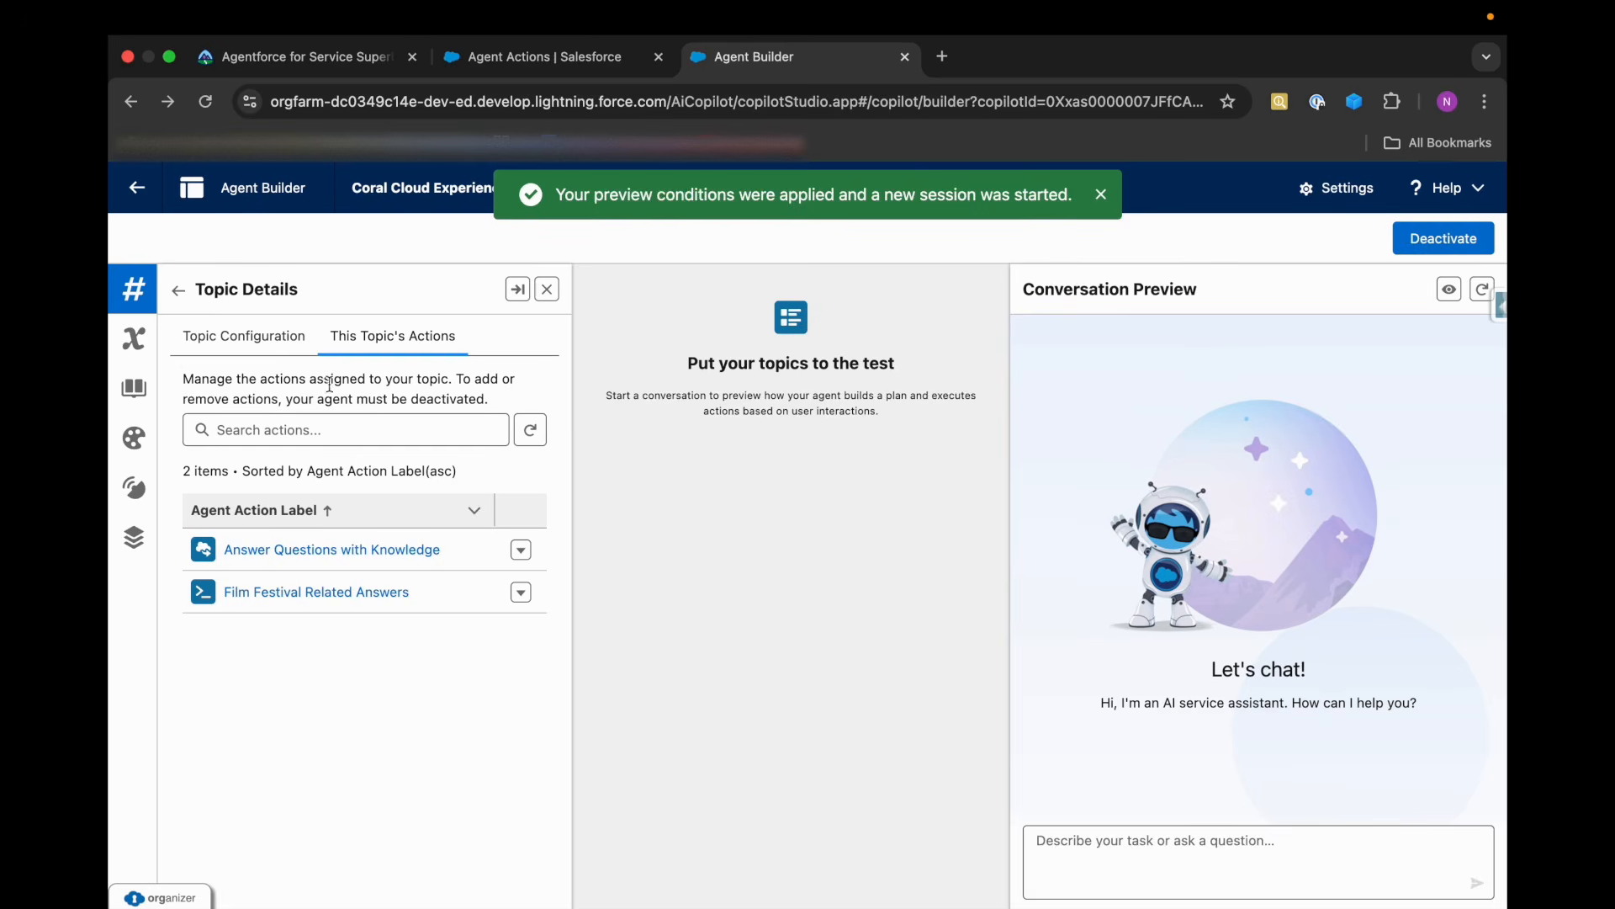
Reopen the General FAQ topic from the topic list, check its assigned actions, and return to the list.
{"action": "left_click", "coordinate": [184, 290]}
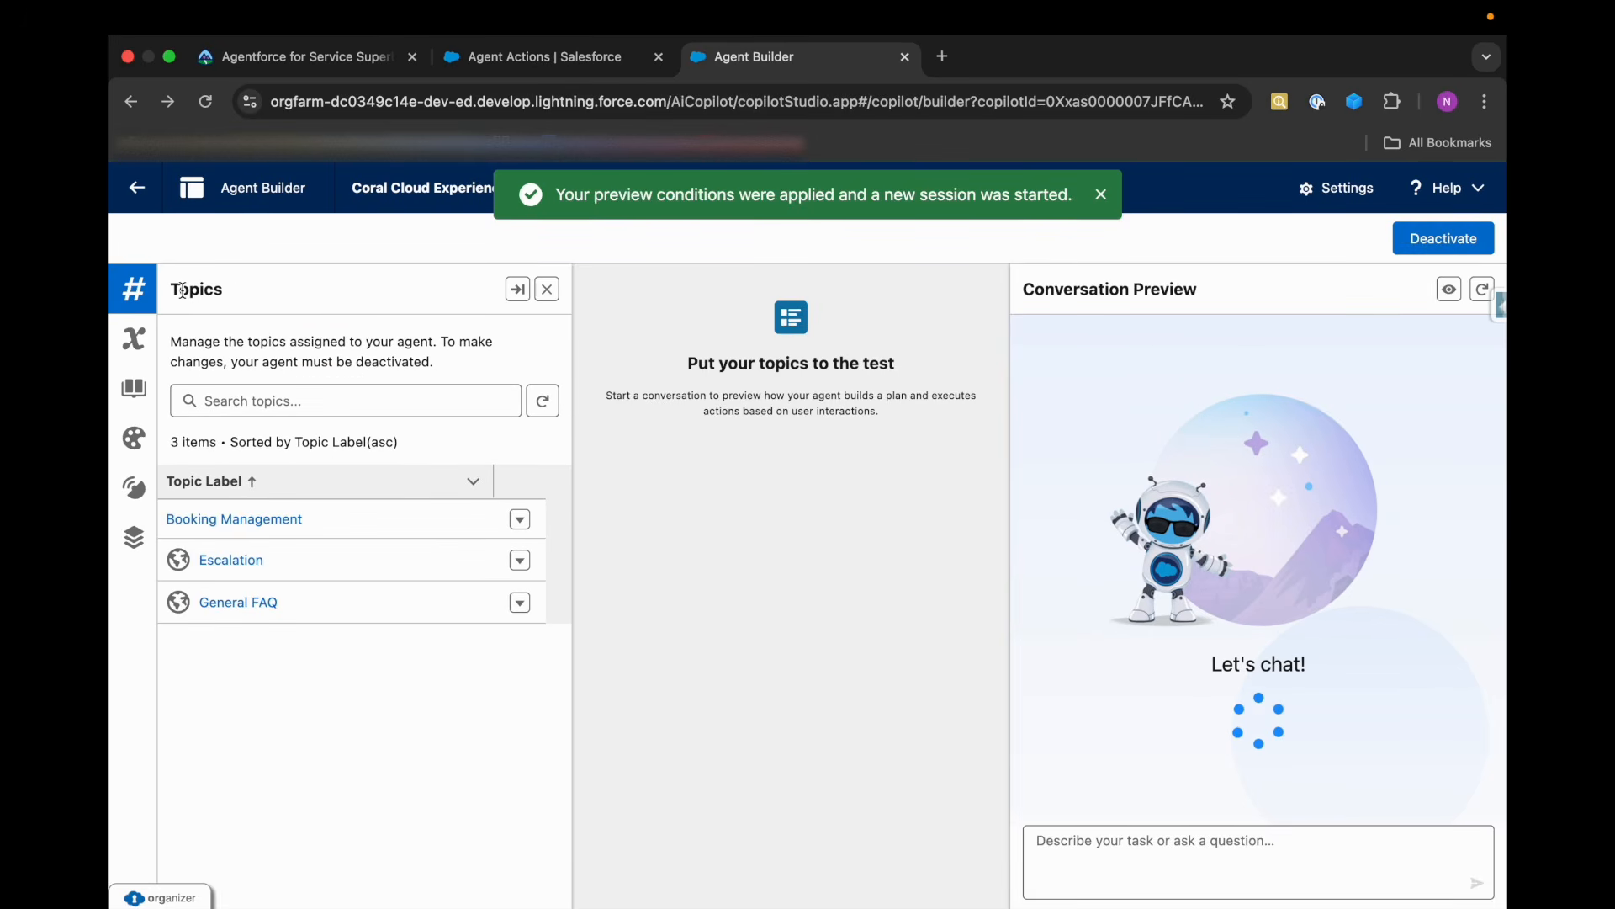
{"action": "left_click", "coordinate": [247, 600]}
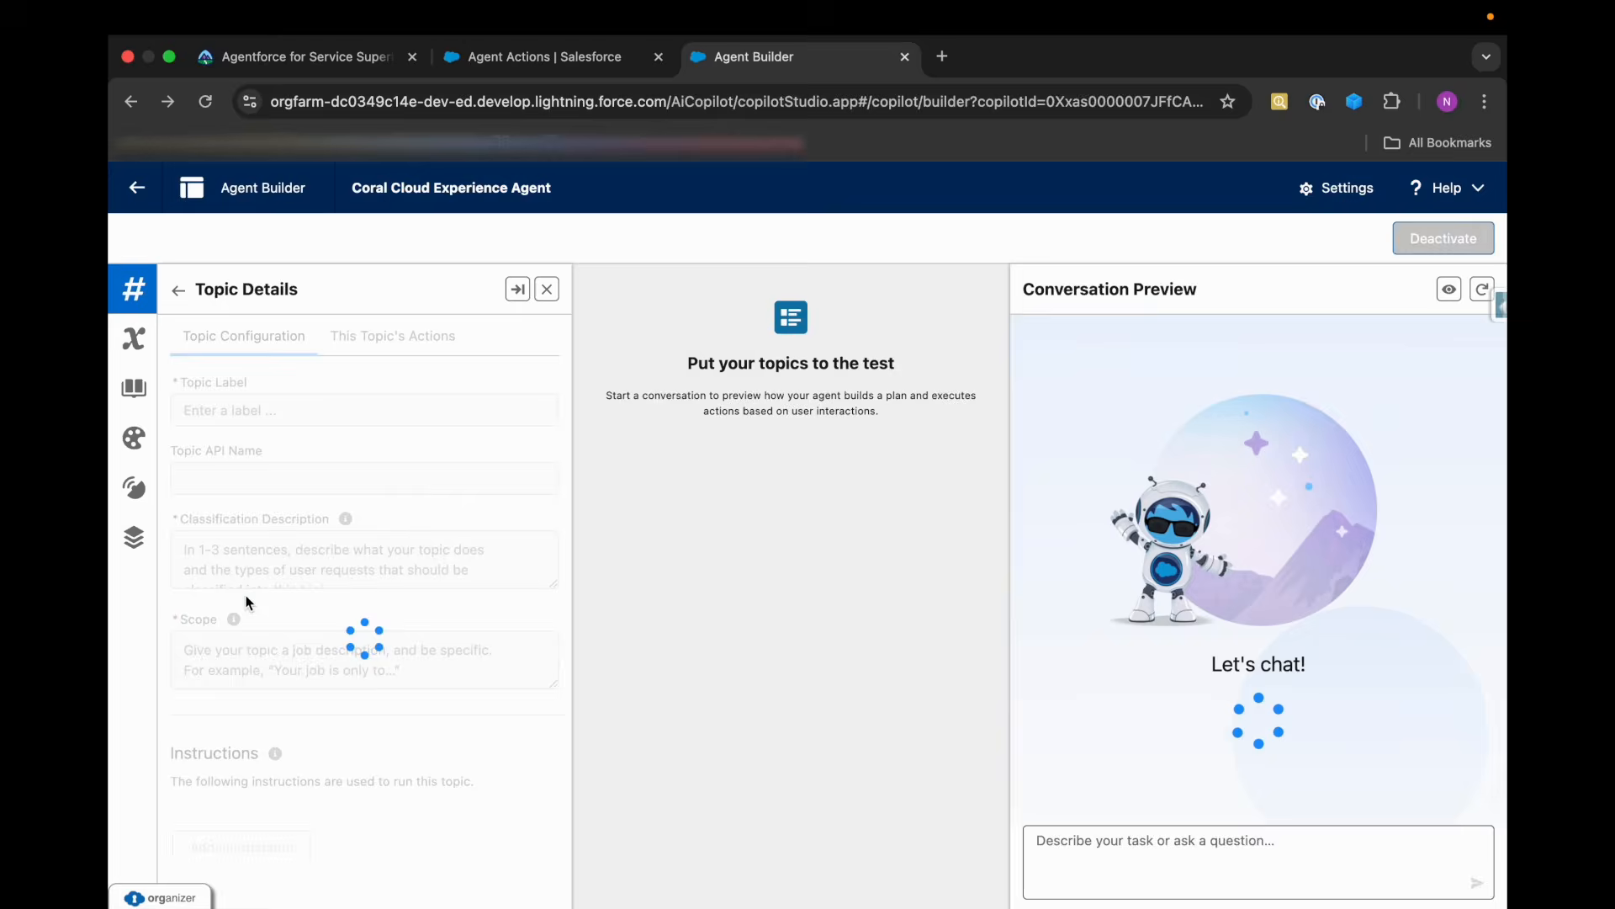
{"action": "left_click", "coordinate": [399, 352]}
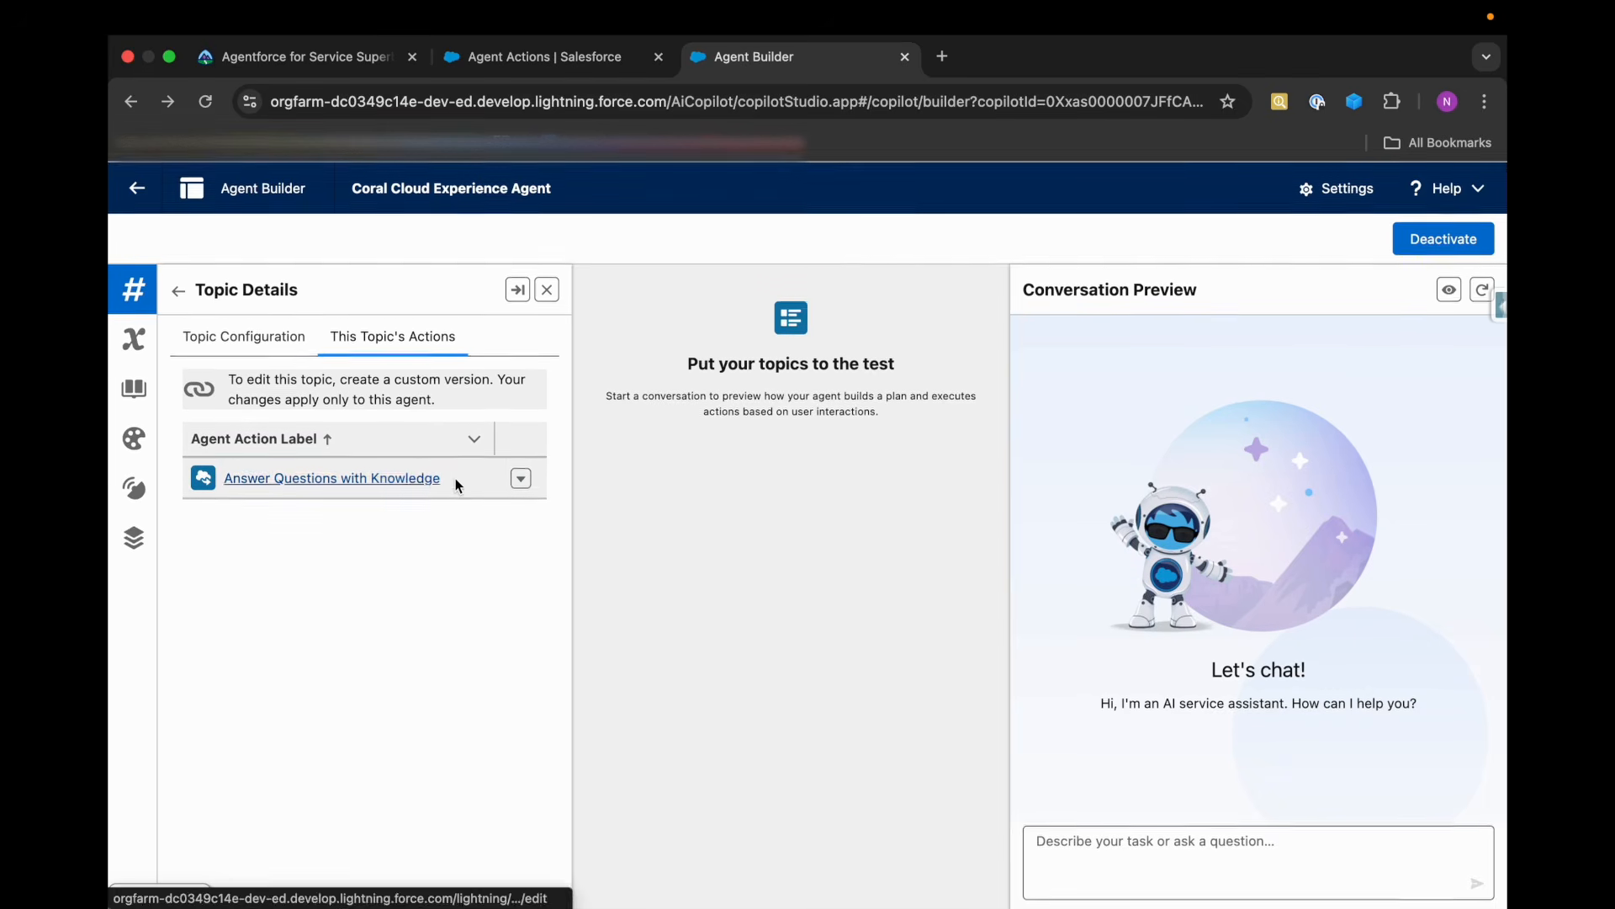
{"action": "left_click", "coordinate": [241, 349]}
{"action": "left_click", "coordinate": [179, 290]}
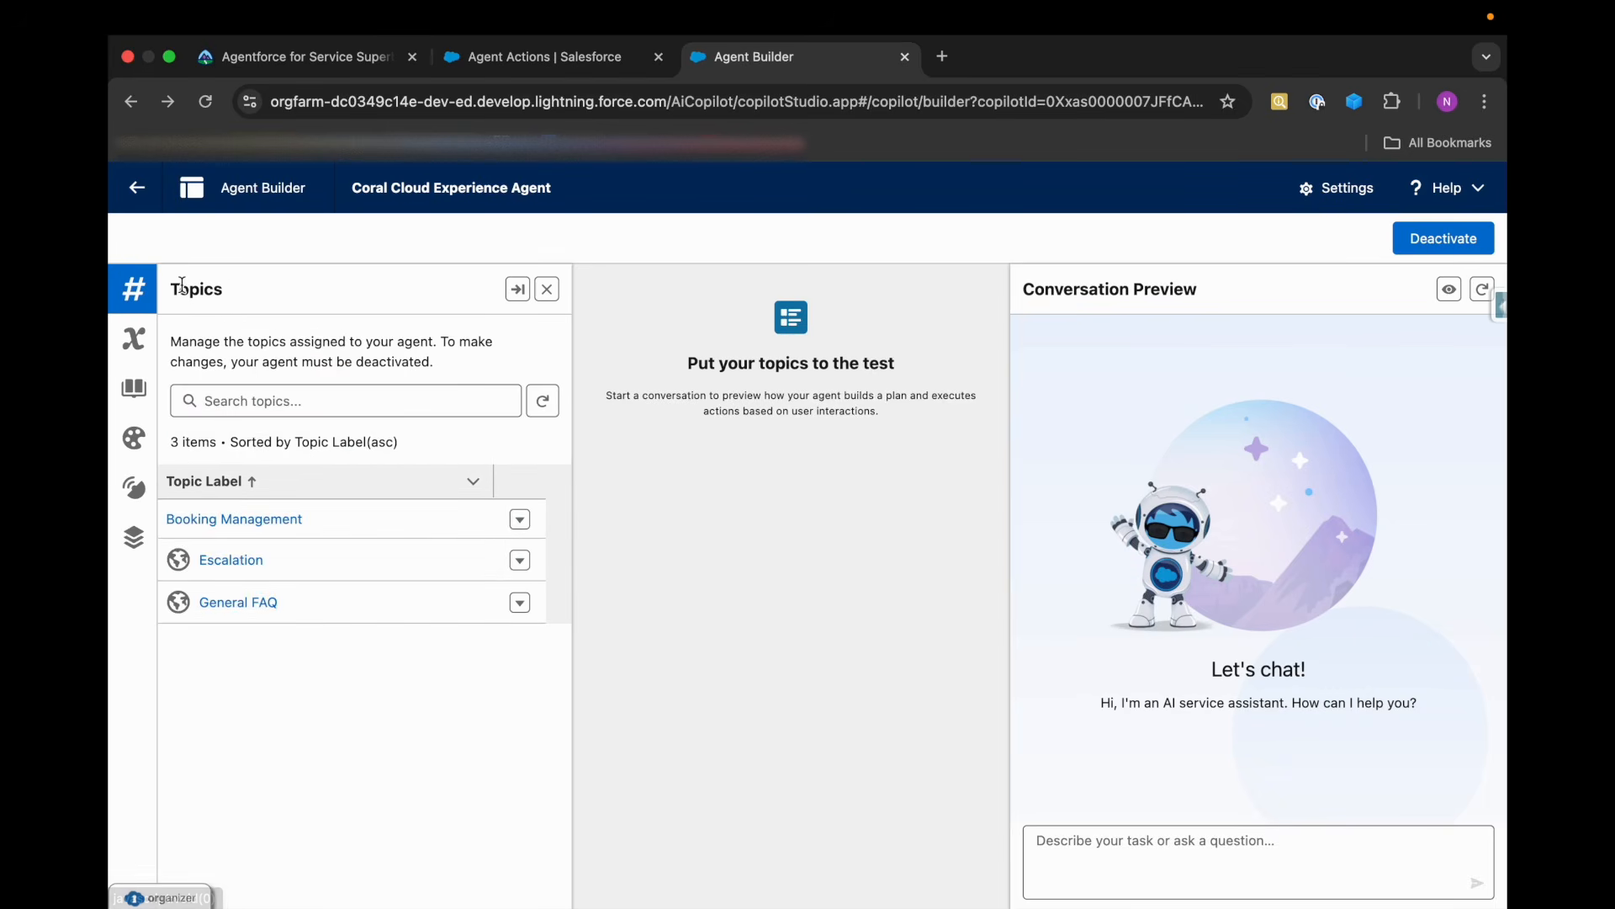
Review the agent's Knowledge settings, including the selected article fields.
{"action": "left_click", "coordinate": [142, 404]}
{"action": "scroll", "coordinate": [266, 603], "scroll_direction": "down", "scroll_amount": 8}
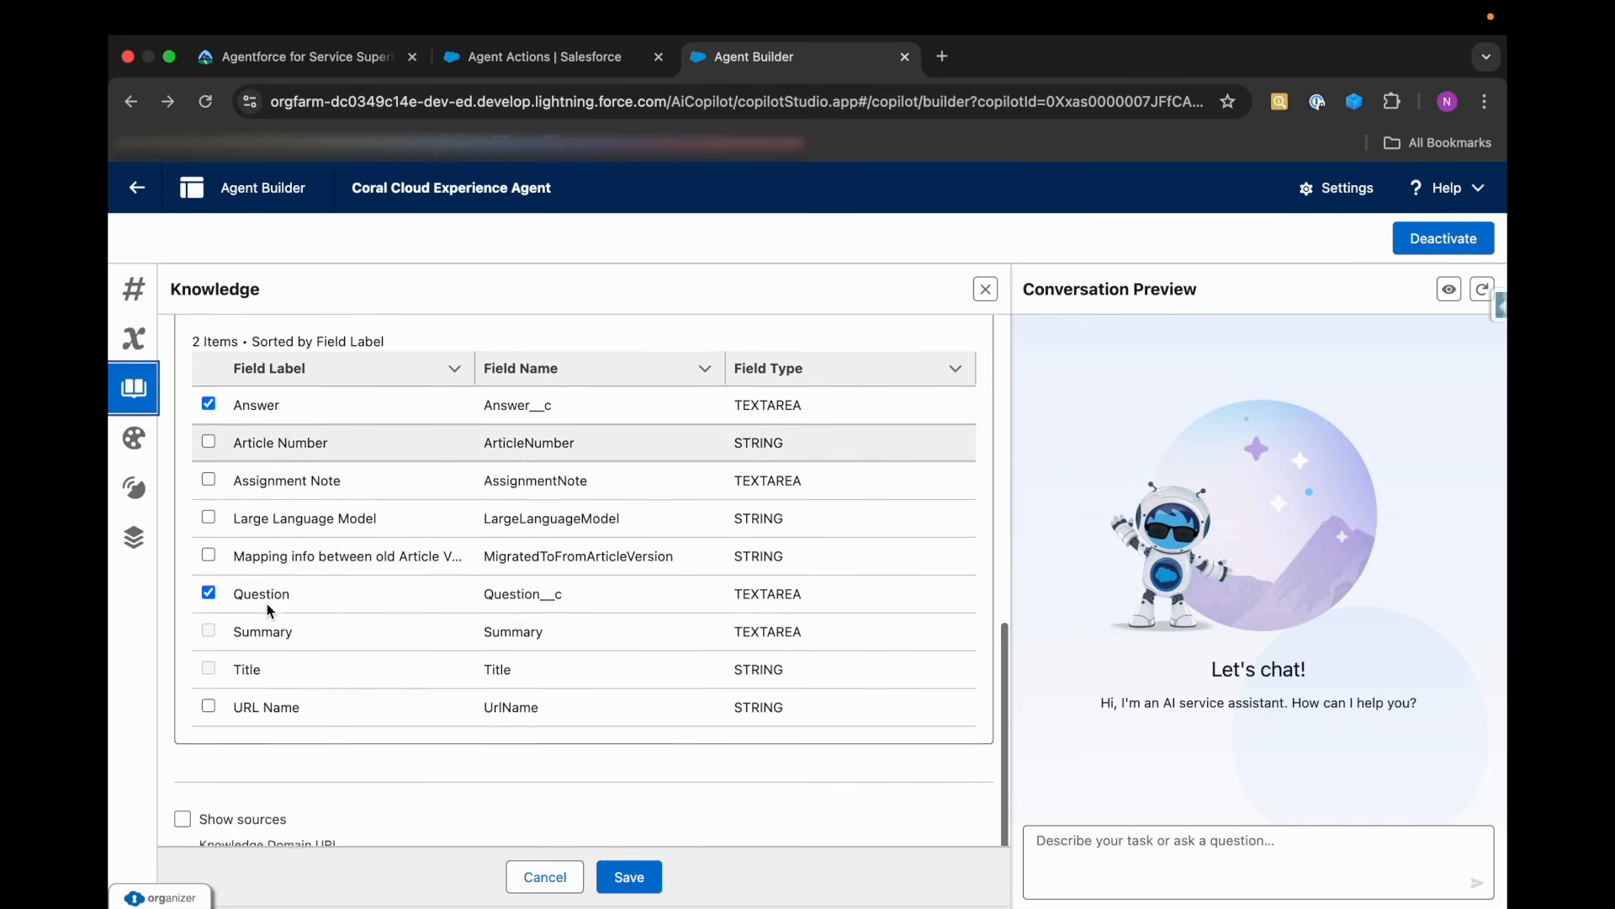
{"action": "scroll", "coordinate": [266, 603], "scroll_direction": "up", "scroll_amount": 10}
Switch to Salesforce Setup, reload the Film Festival Related Answers action page, and review its reference action and input and output settings.
{"action": "left_click", "coordinate": [507, 68]}
{"action": "left_click", "coordinate": [209, 102]}
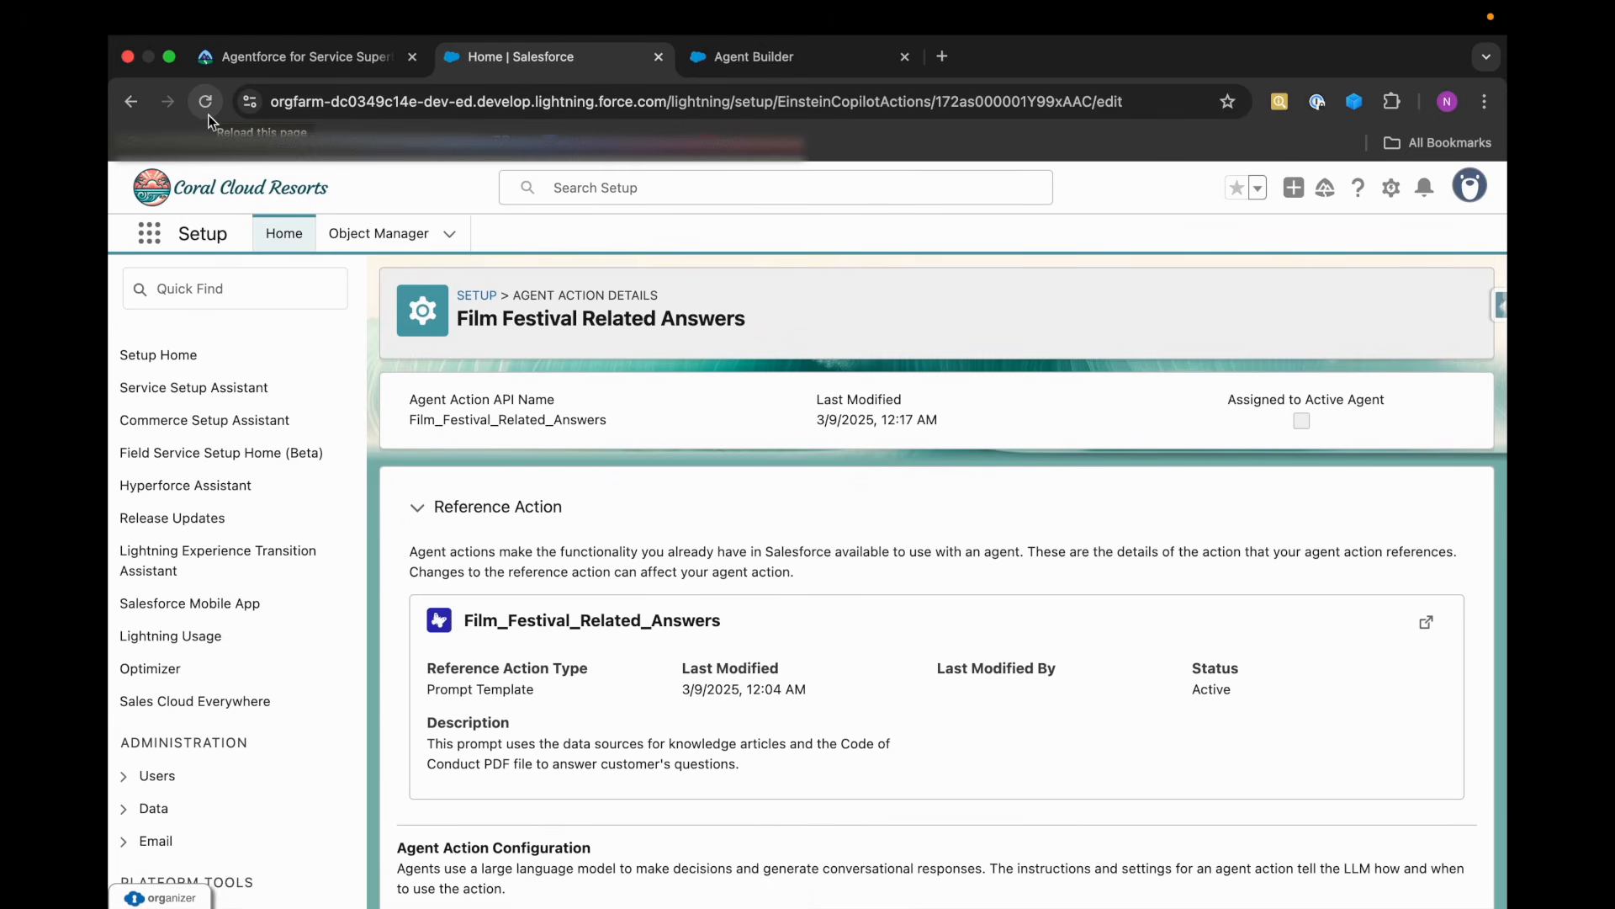
{"action": "scroll", "coordinate": [815, 510], "scroll_direction": "down", "scroll_amount": 15}
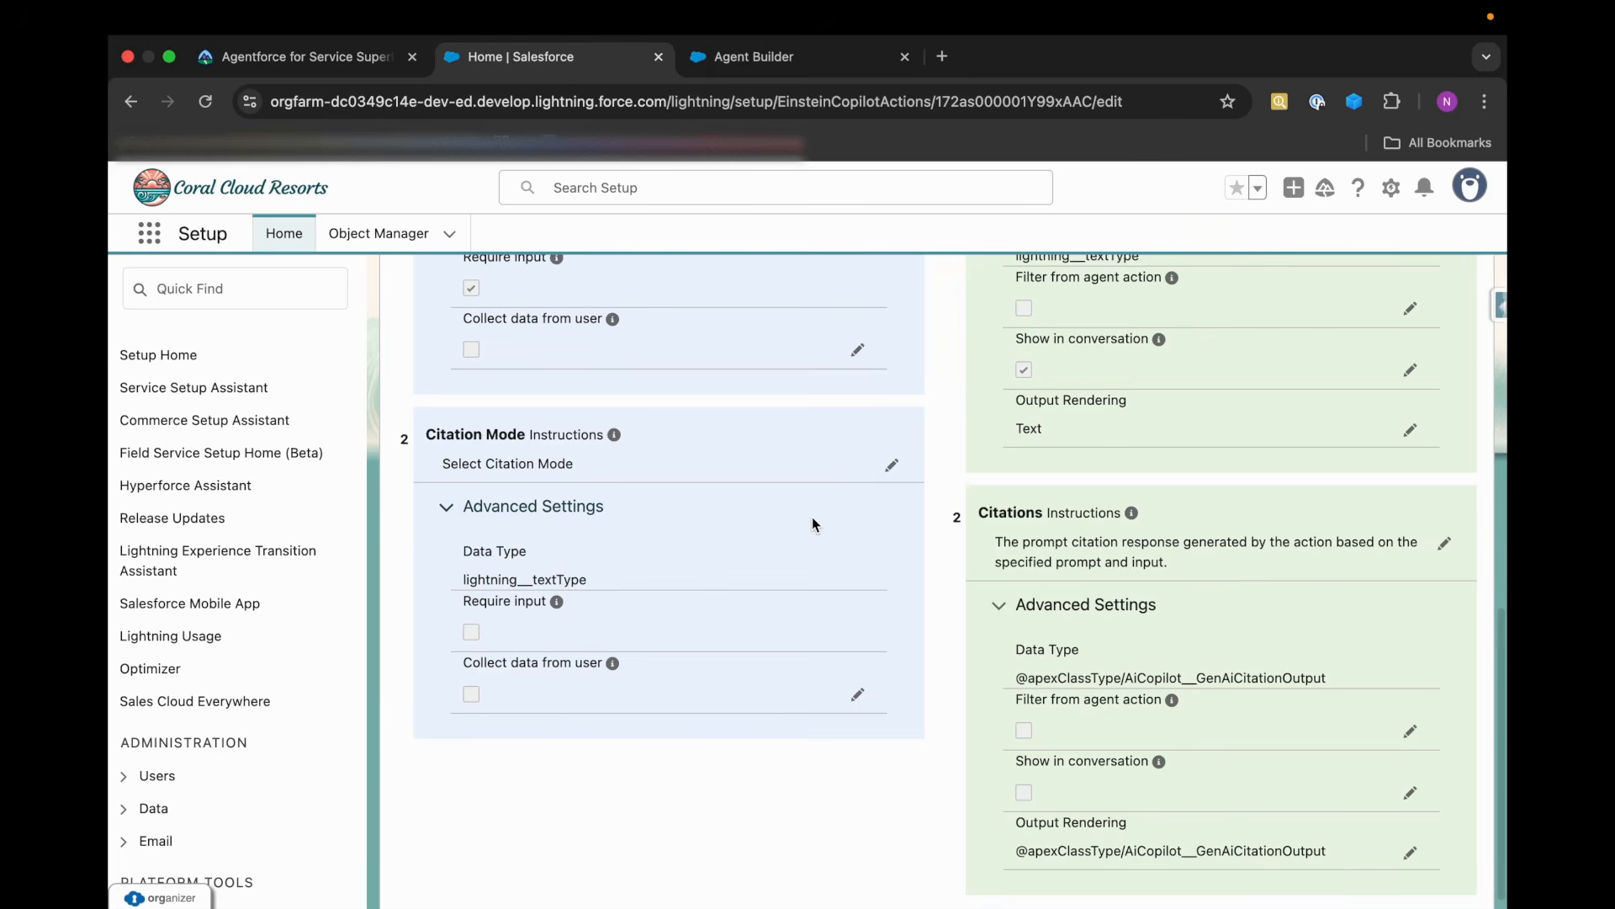
{"action": "scroll", "coordinate": [815, 525], "scroll_direction": "up", "scroll_amount": 15}
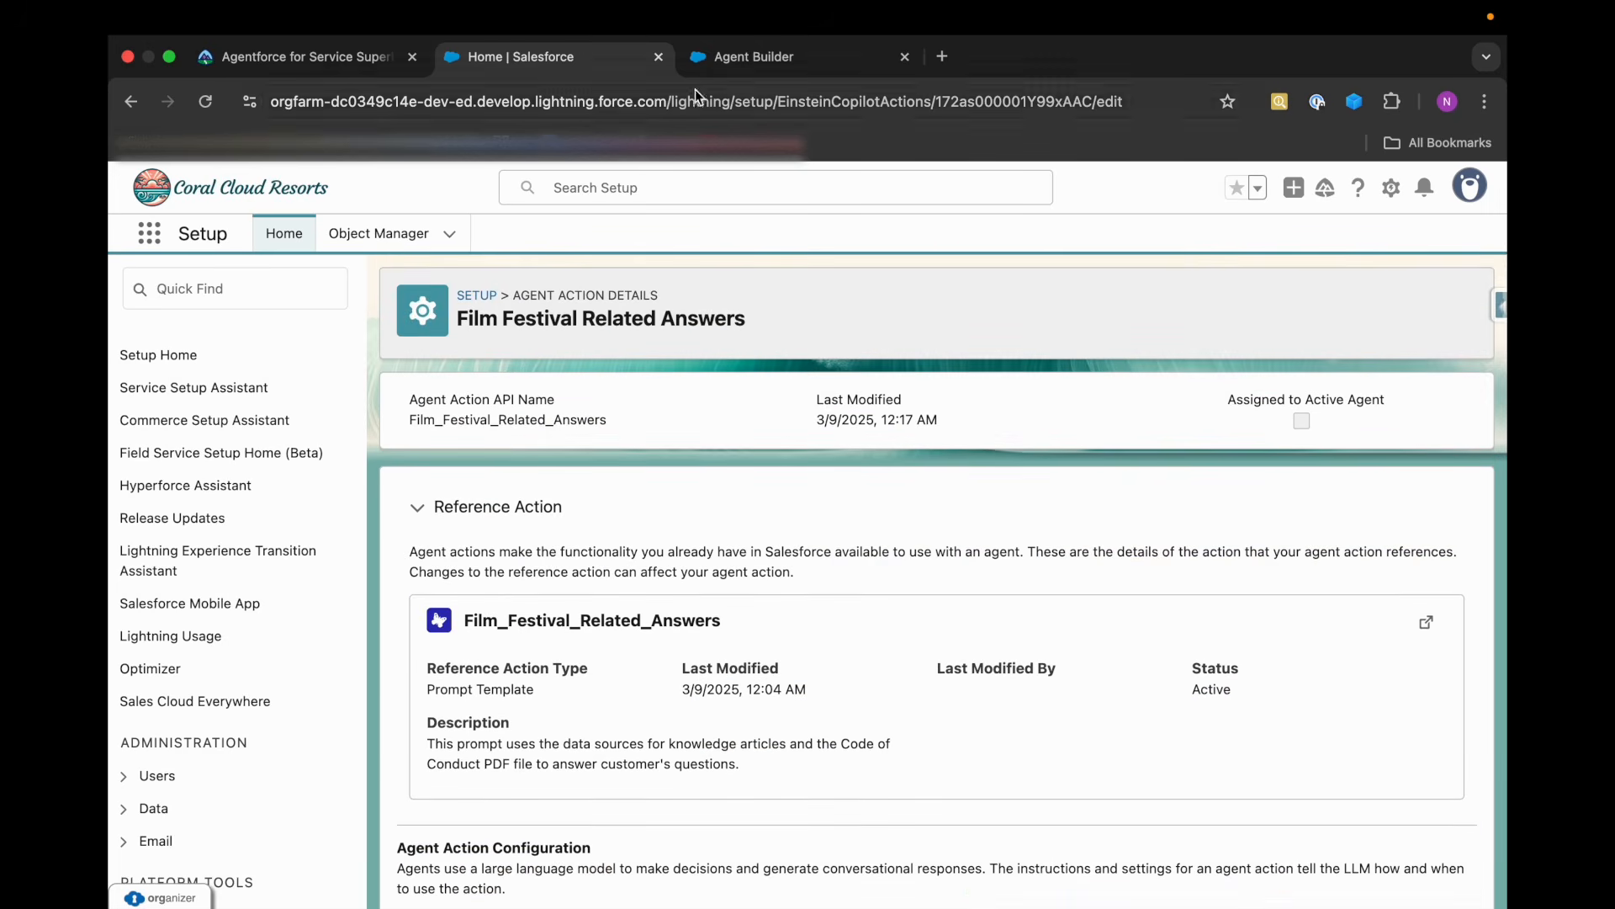
Return to Agent Builder and look over the agent's knowledge and context variable settings, ending on the topic list.
{"action": "left_click", "coordinate": [743, 59]}
{"action": "scroll", "coordinate": [375, 684], "scroll_direction": "down", "scroll_amount": 3}
{"action": "scroll", "coordinate": [320, 614], "scroll_direction": "up", "scroll_amount": 3}
{"action": "left_click", "coordinate": [145, 357]}
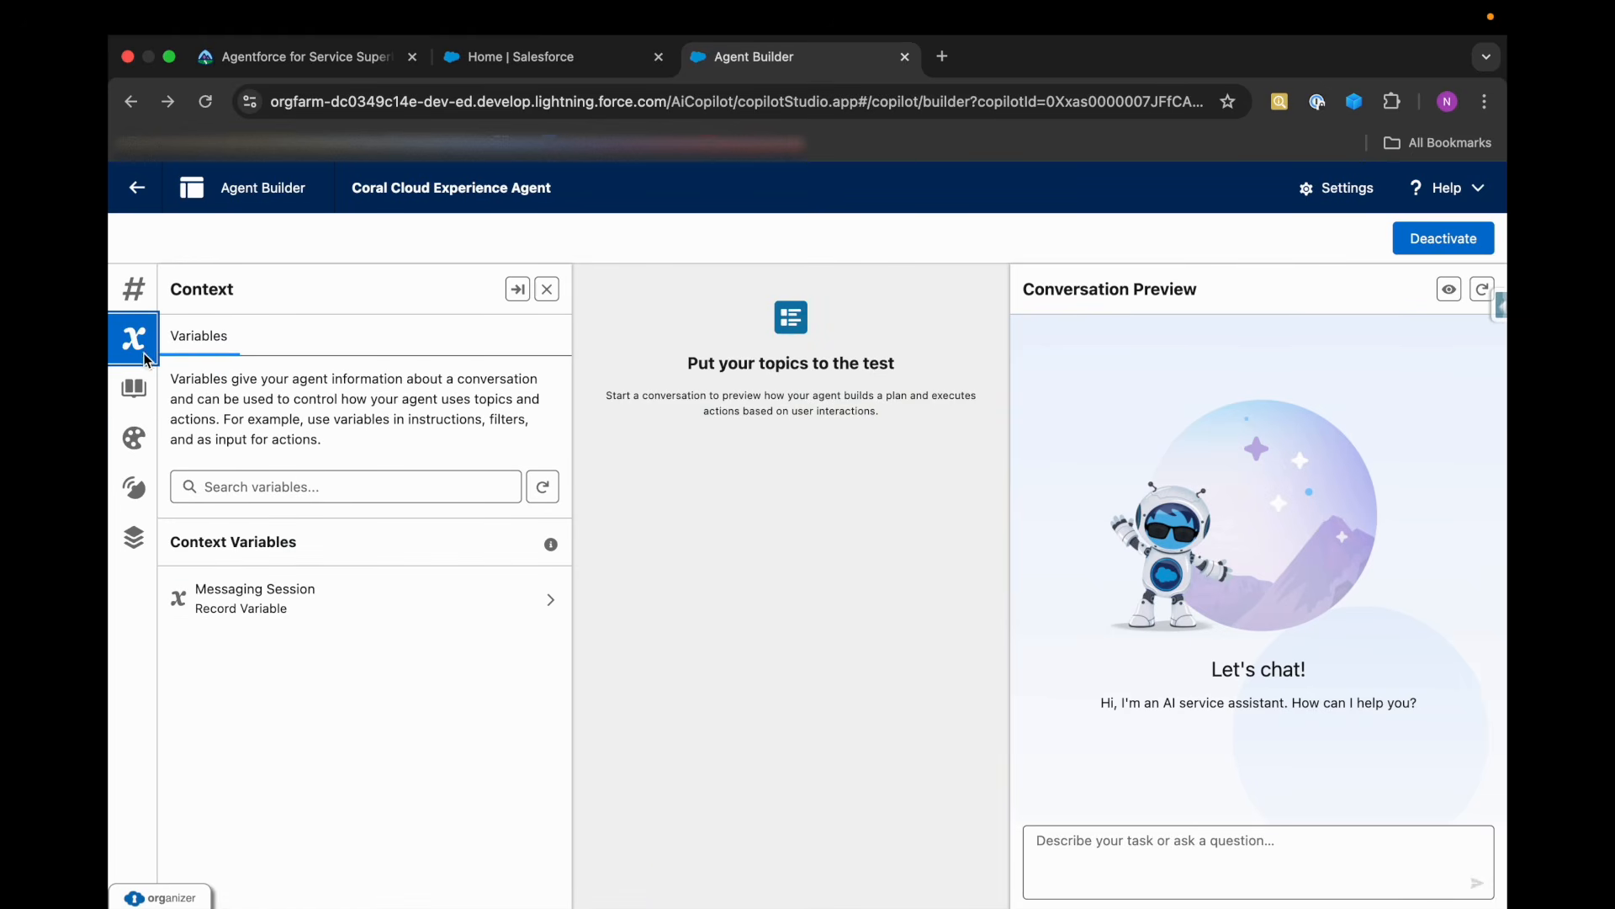
{"action": "left_click", "coordinate": [134, 440]}
{"action": "left_click", "coordinate": [134, 289]}
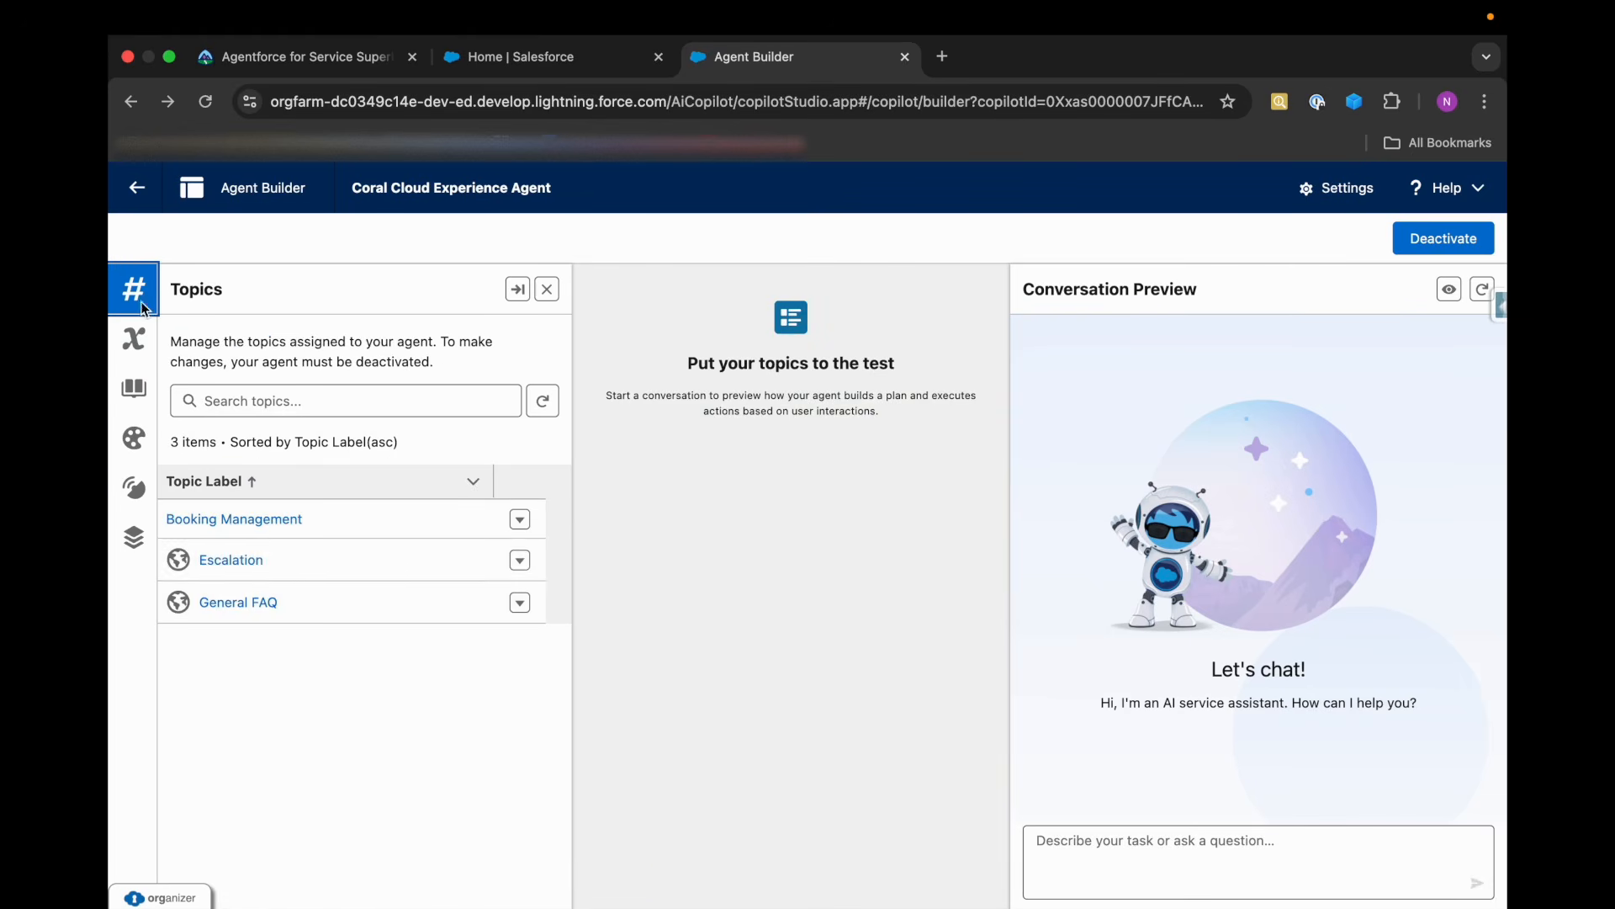
Inspect the General FAQ topic's configuration and its Answer Questions with Knowledge action, then return to Agent Builder.
{"action": "left_click", "coordinate": [246, 603]}
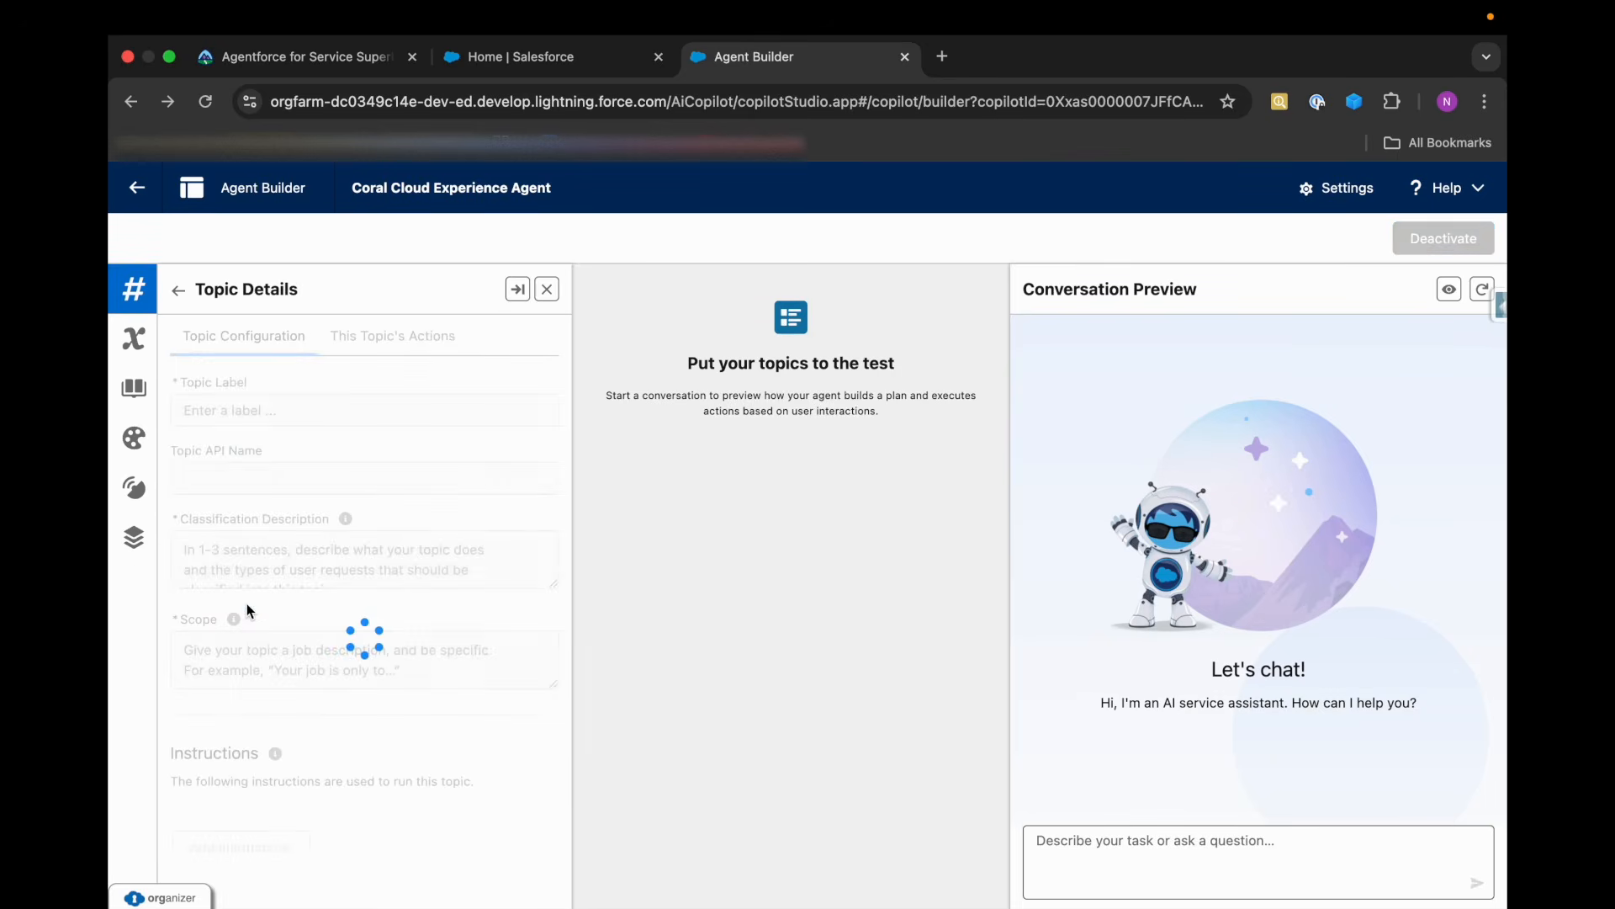
{"action": "scroll", "coordinate": [275, 572], "scroll_direction": "down", "scroll_amount": 10}
{"action": "scroll", "coordinate": [276, 572], "scroll_direction": "up", "scroll_amount": 10}
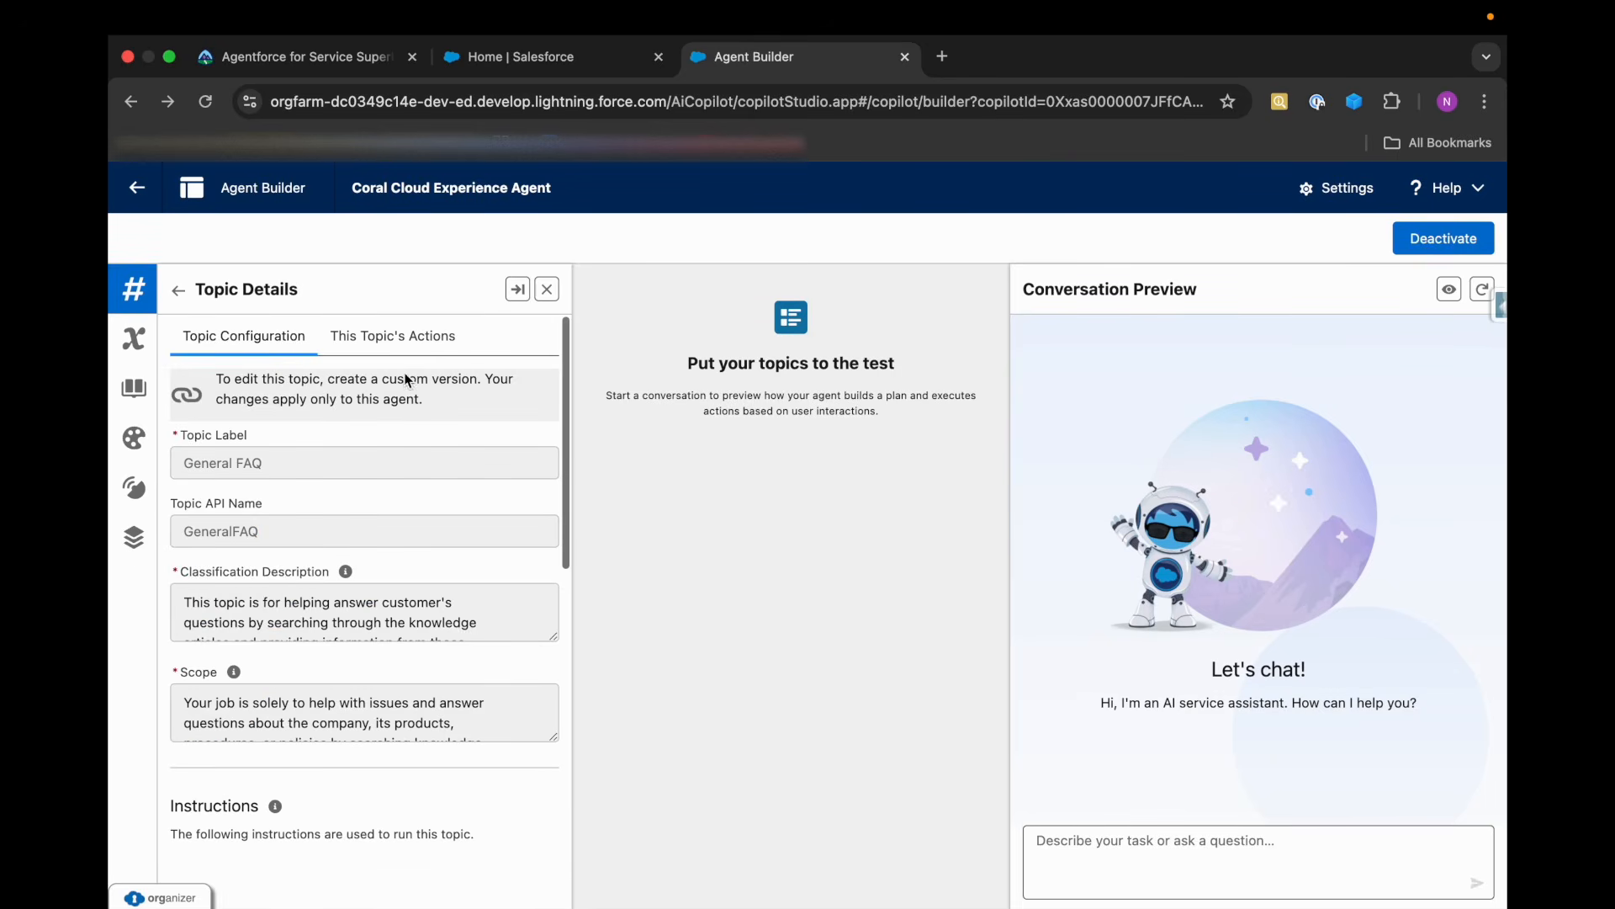
{"action": "left_click", "coordinate": [393, 336]}
{"action": "left_click", "coordinate": [530, 479]}
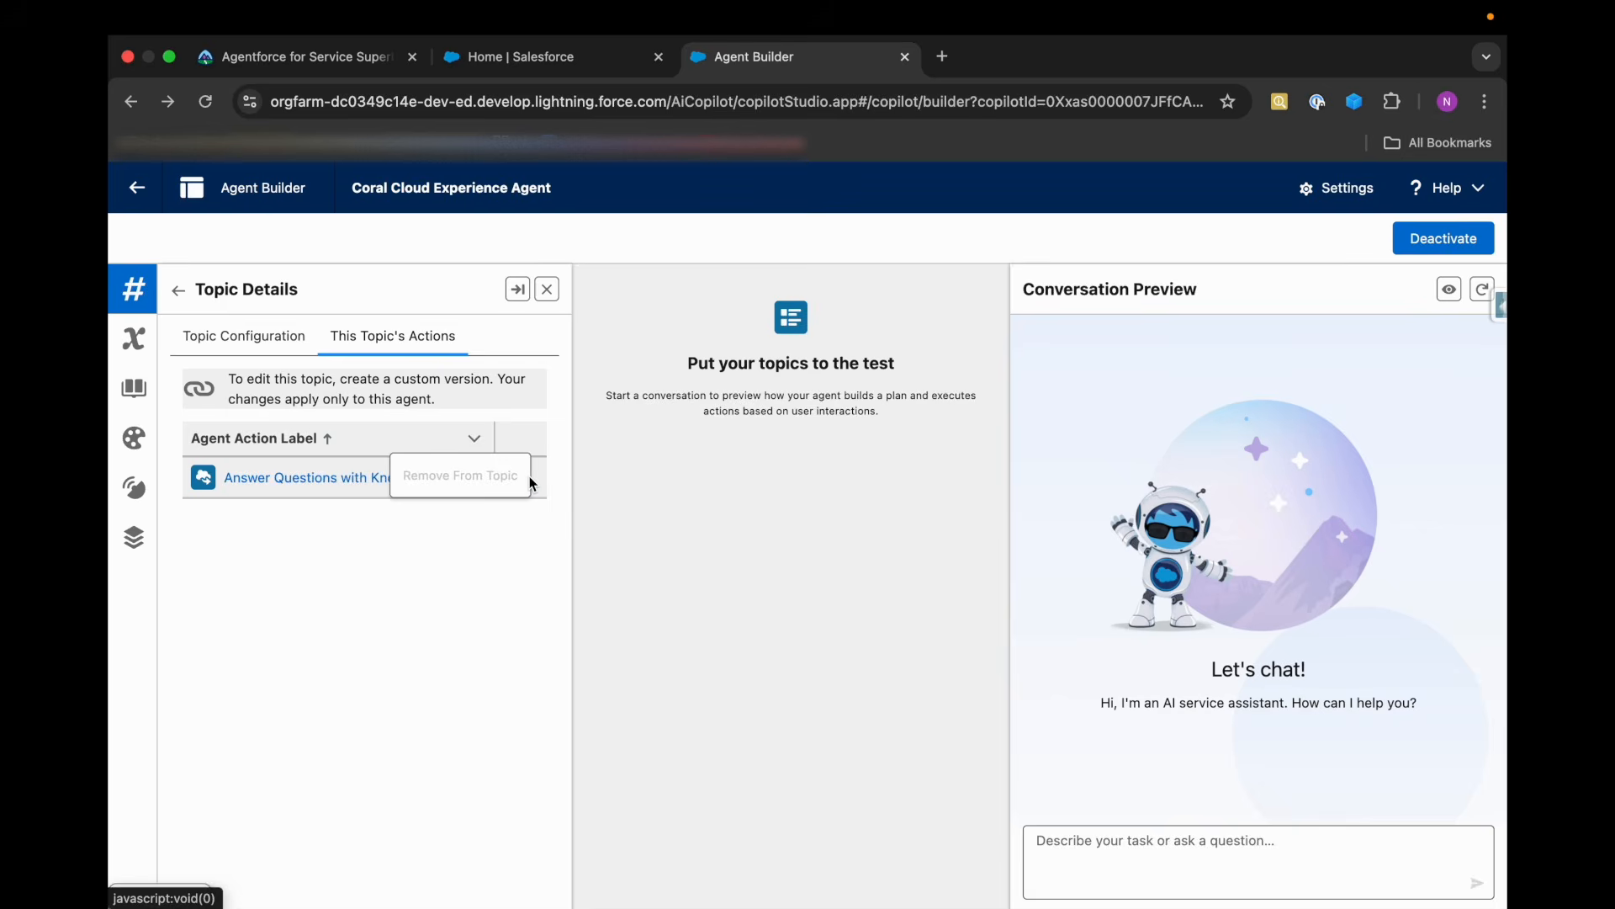
{"action": "left_click", "coordinate": [340, 475]}
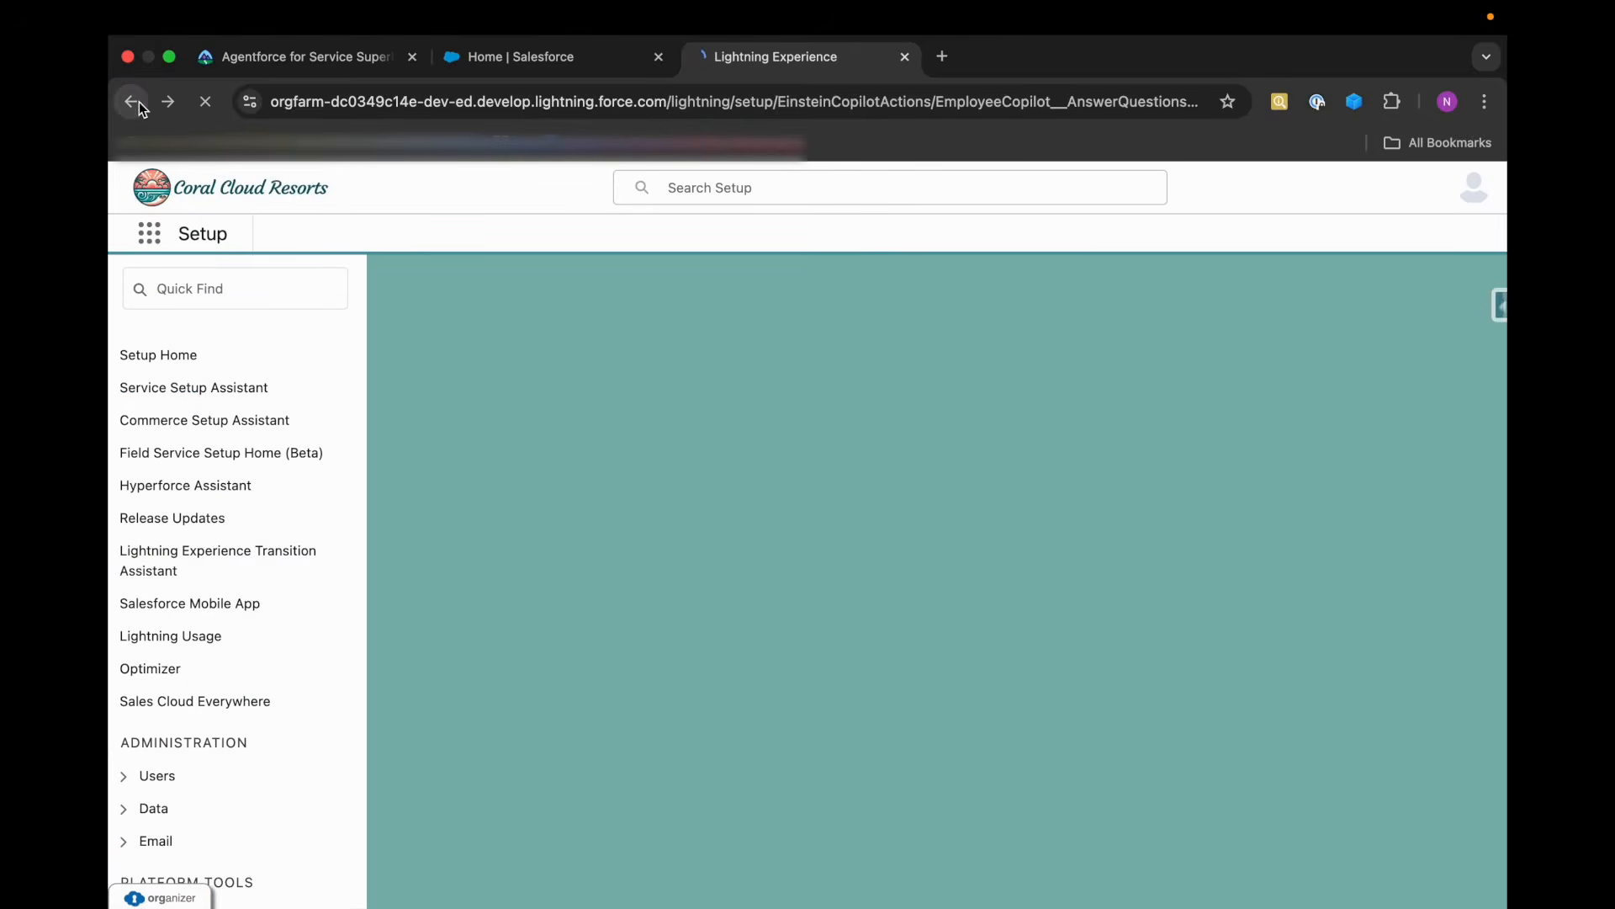
{"action": "left_click", "coordinate": [134, 103]}
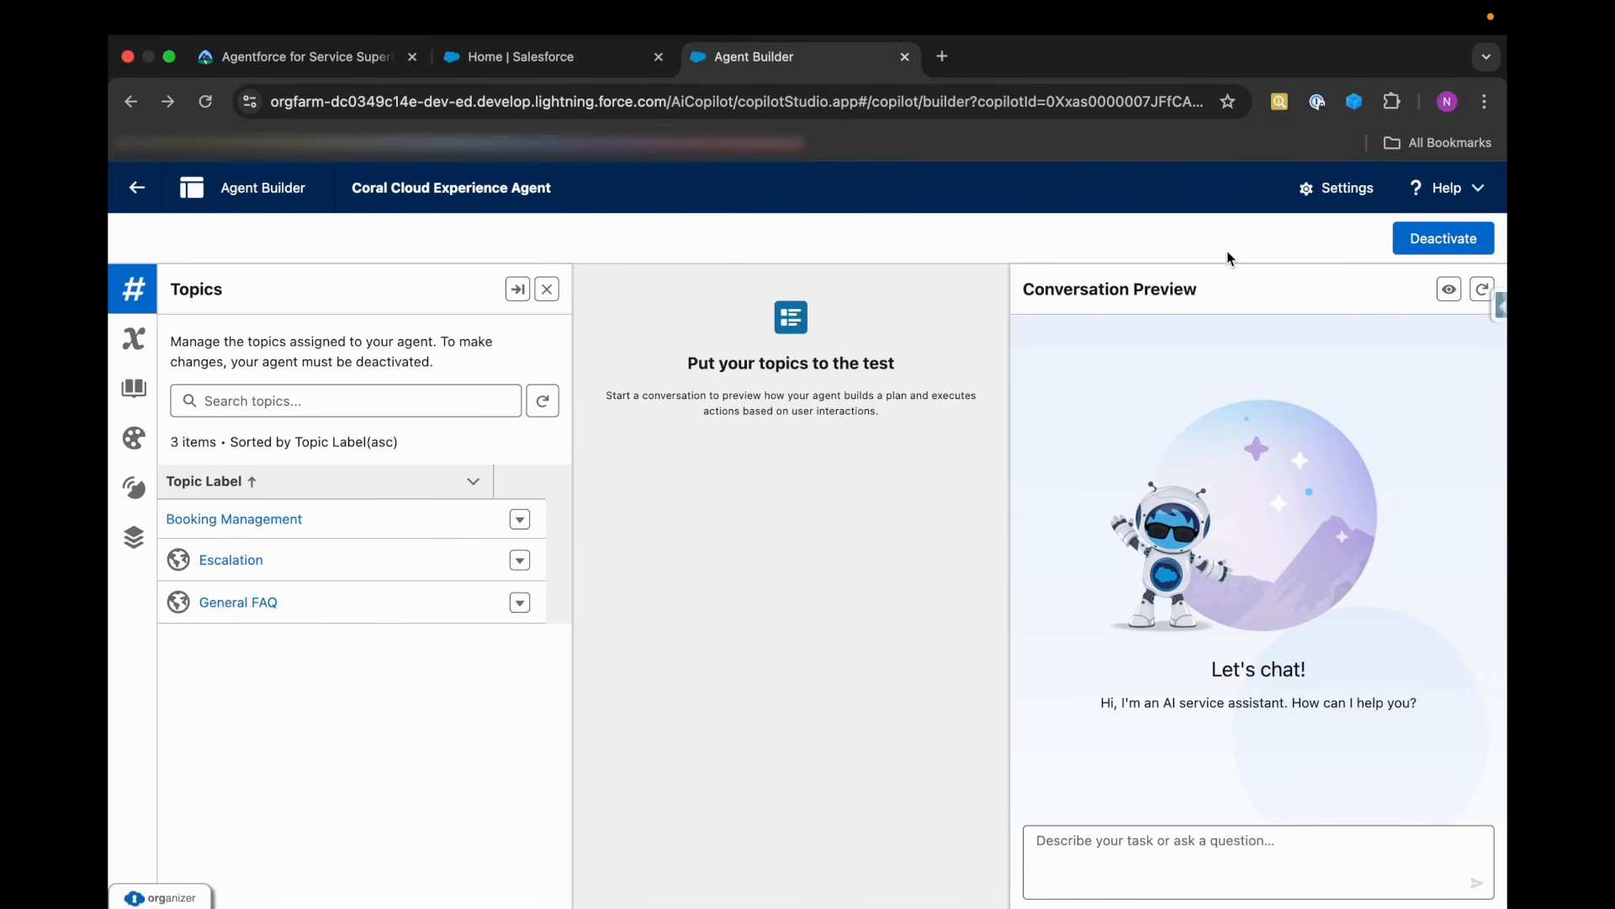
Deactivate the agent and start a new custom version of the General FAQ topic after checking its configuration and actions.
{"action": "left_click", "coordinate": [1449, 243]}
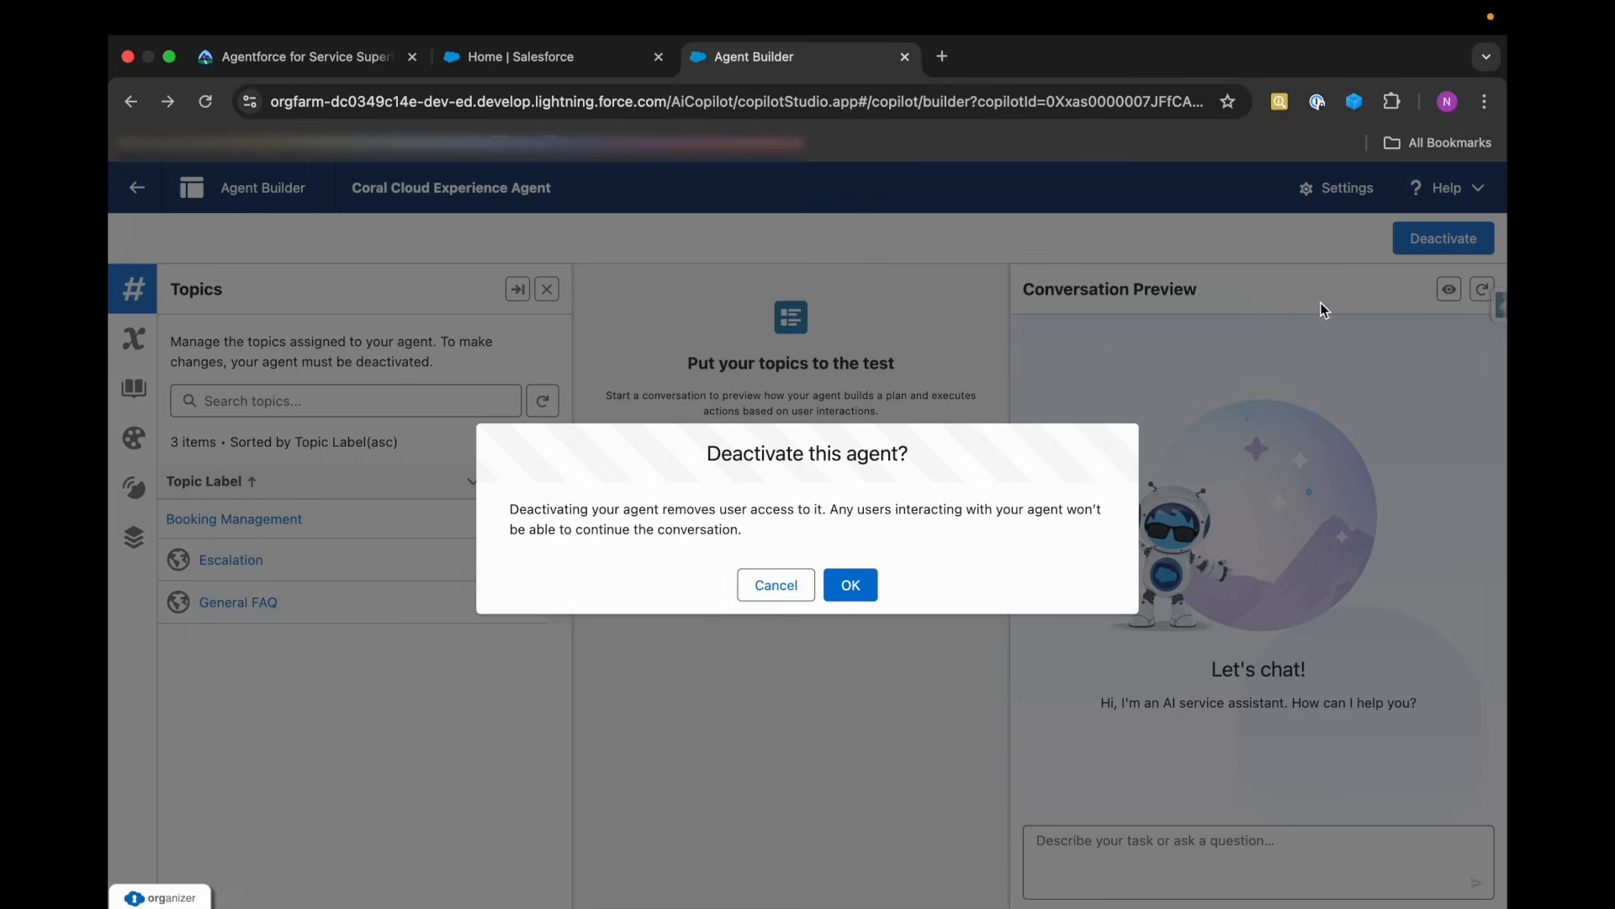
{"action": "left_click", "coordinate": [851, 588]}
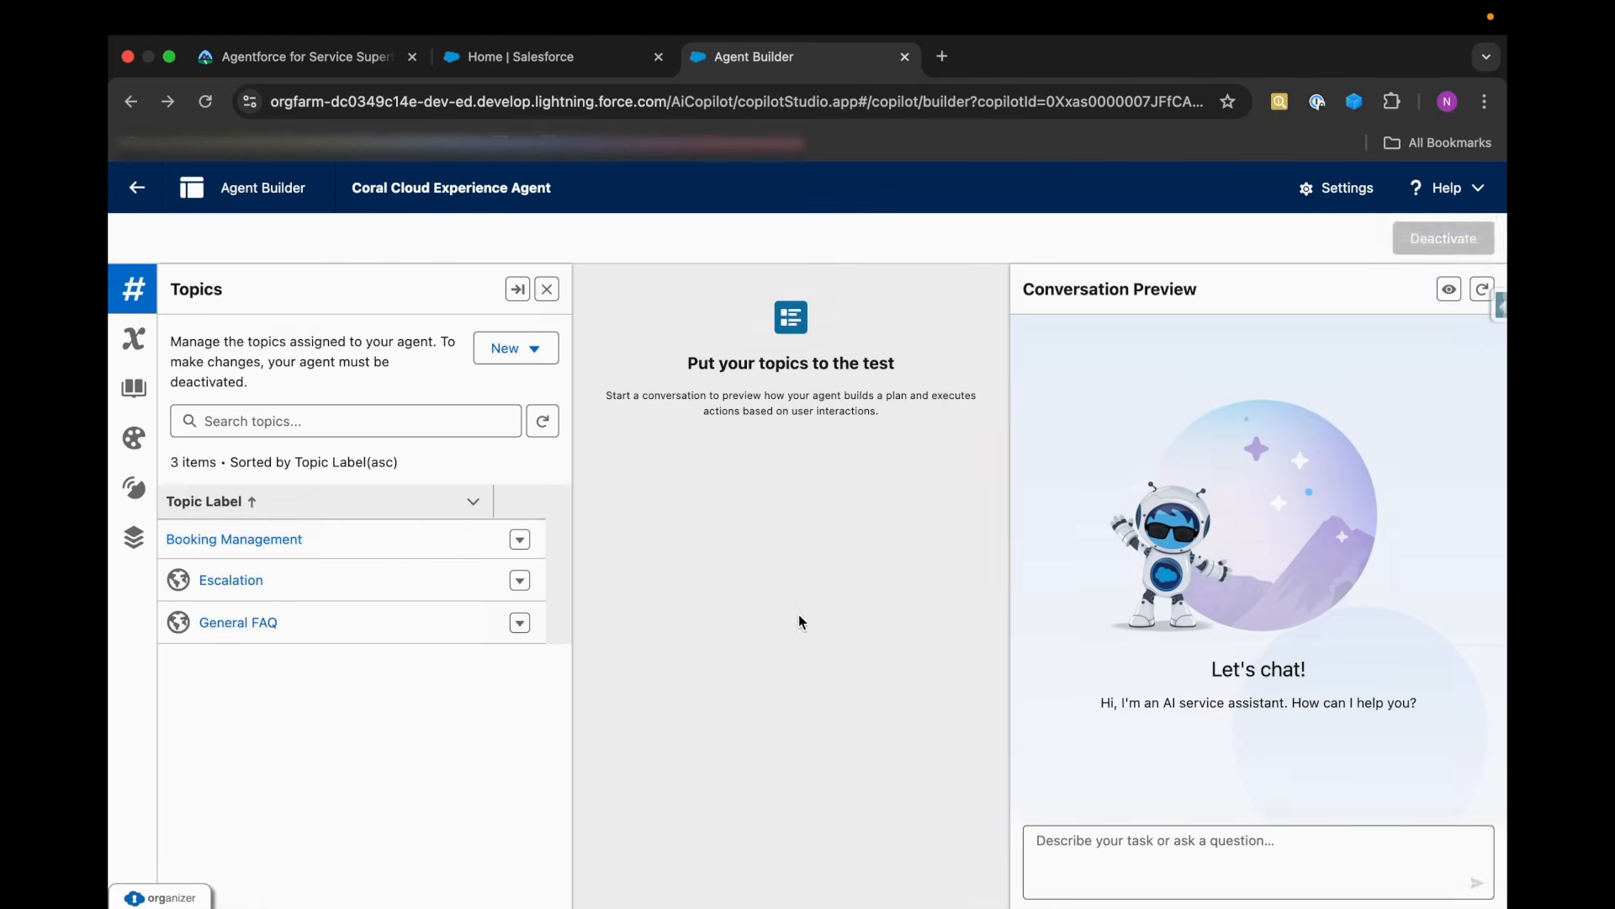
{"action": "left_click", "coordinate": [254, 625]}
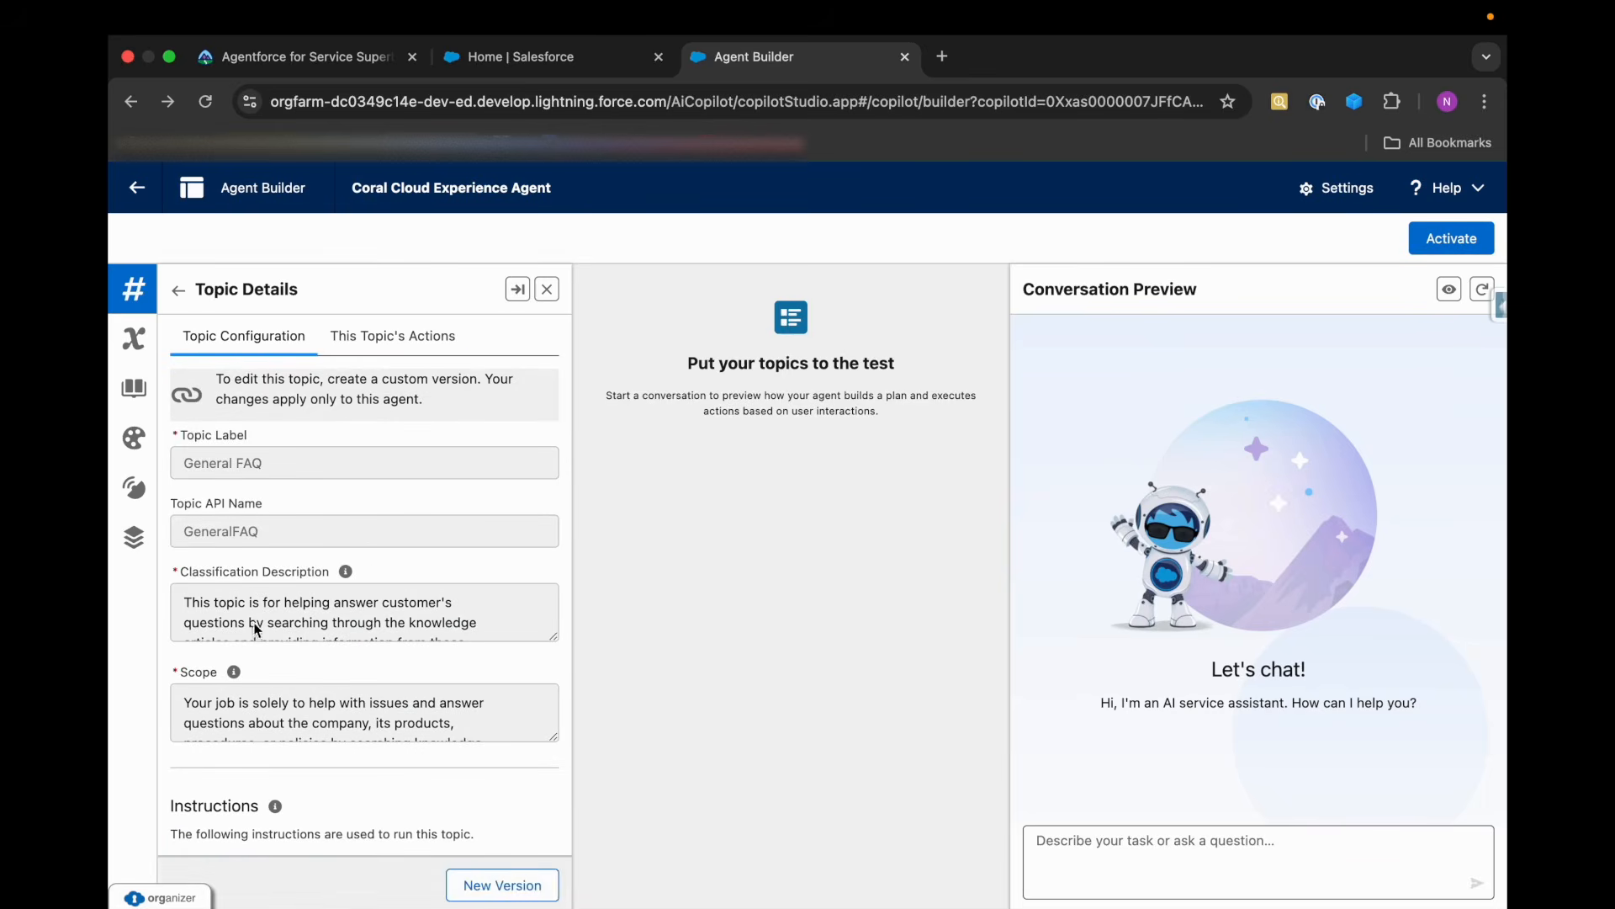
{"action": "scroll", "coordinate": [285, 763], "scroll_direction": "down", "scroll_amount": 10}
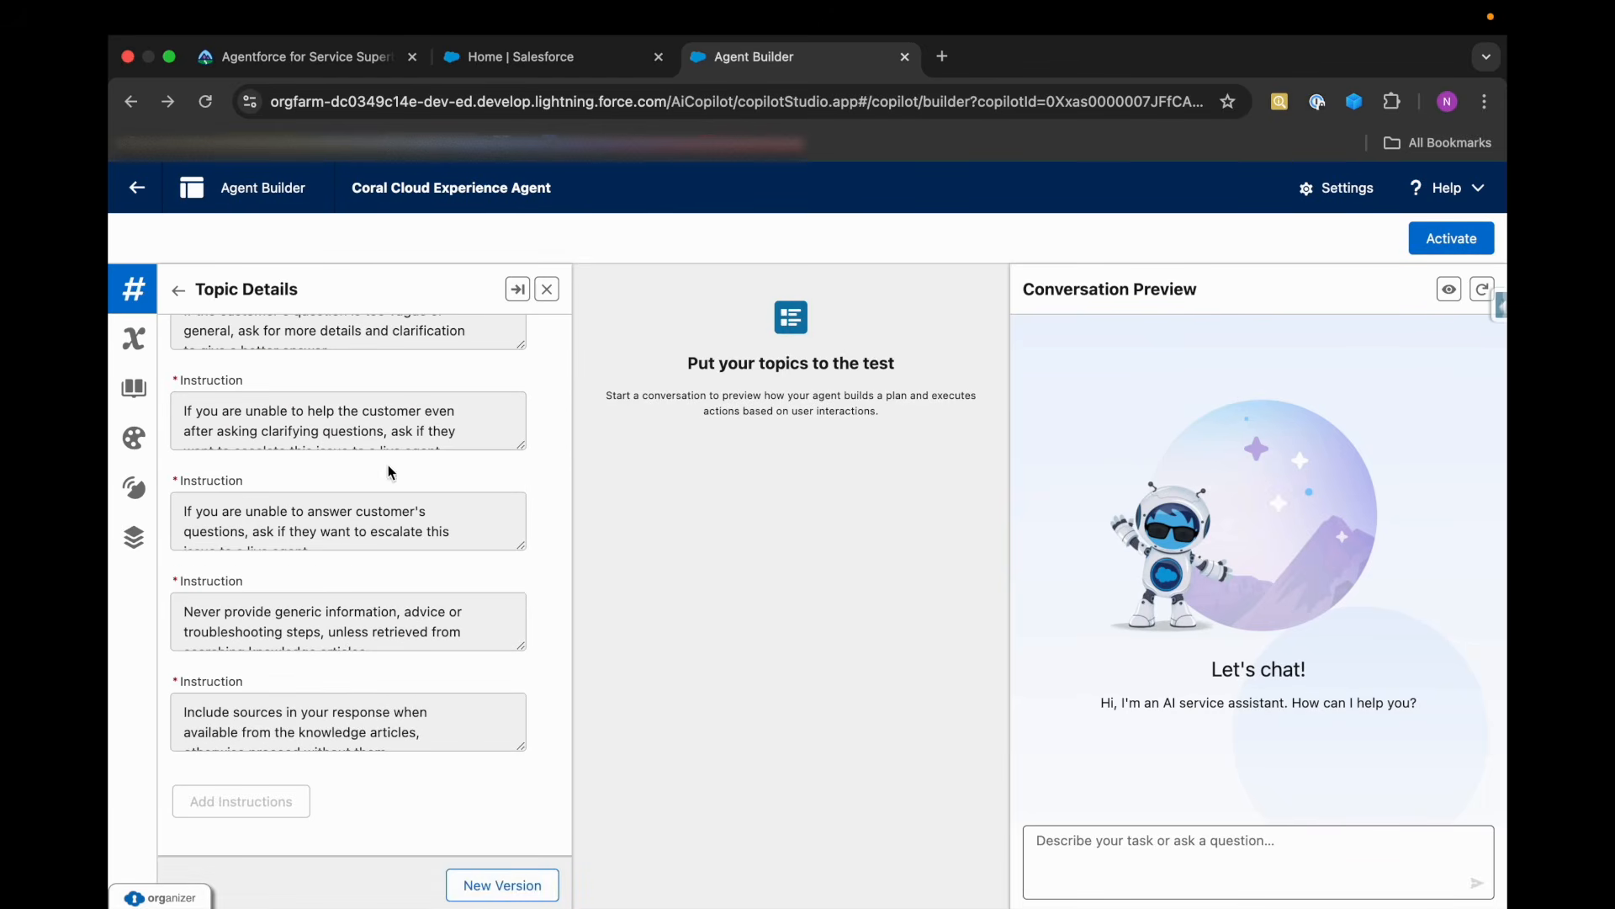
{"action": "scroll", "coordinate": [387, 464], "scroll_direction": "up", "scroll_amount": 10}
{"action": "left_click", "coordinate": [382, 336]}
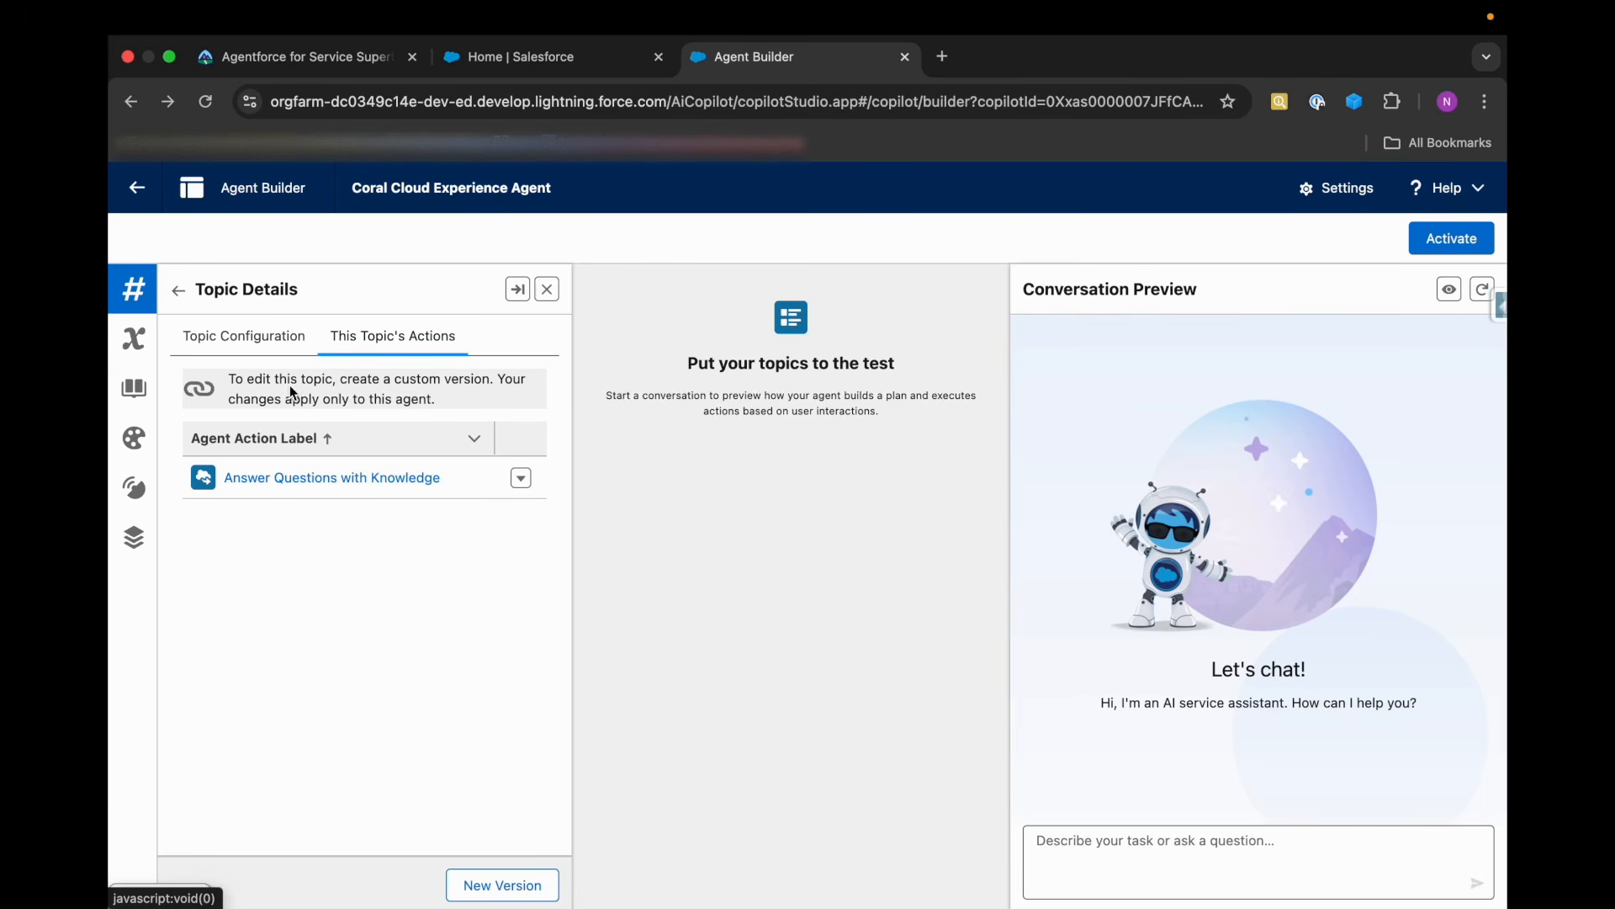
{"action": "left_click", "coordinate": [474, 898]}
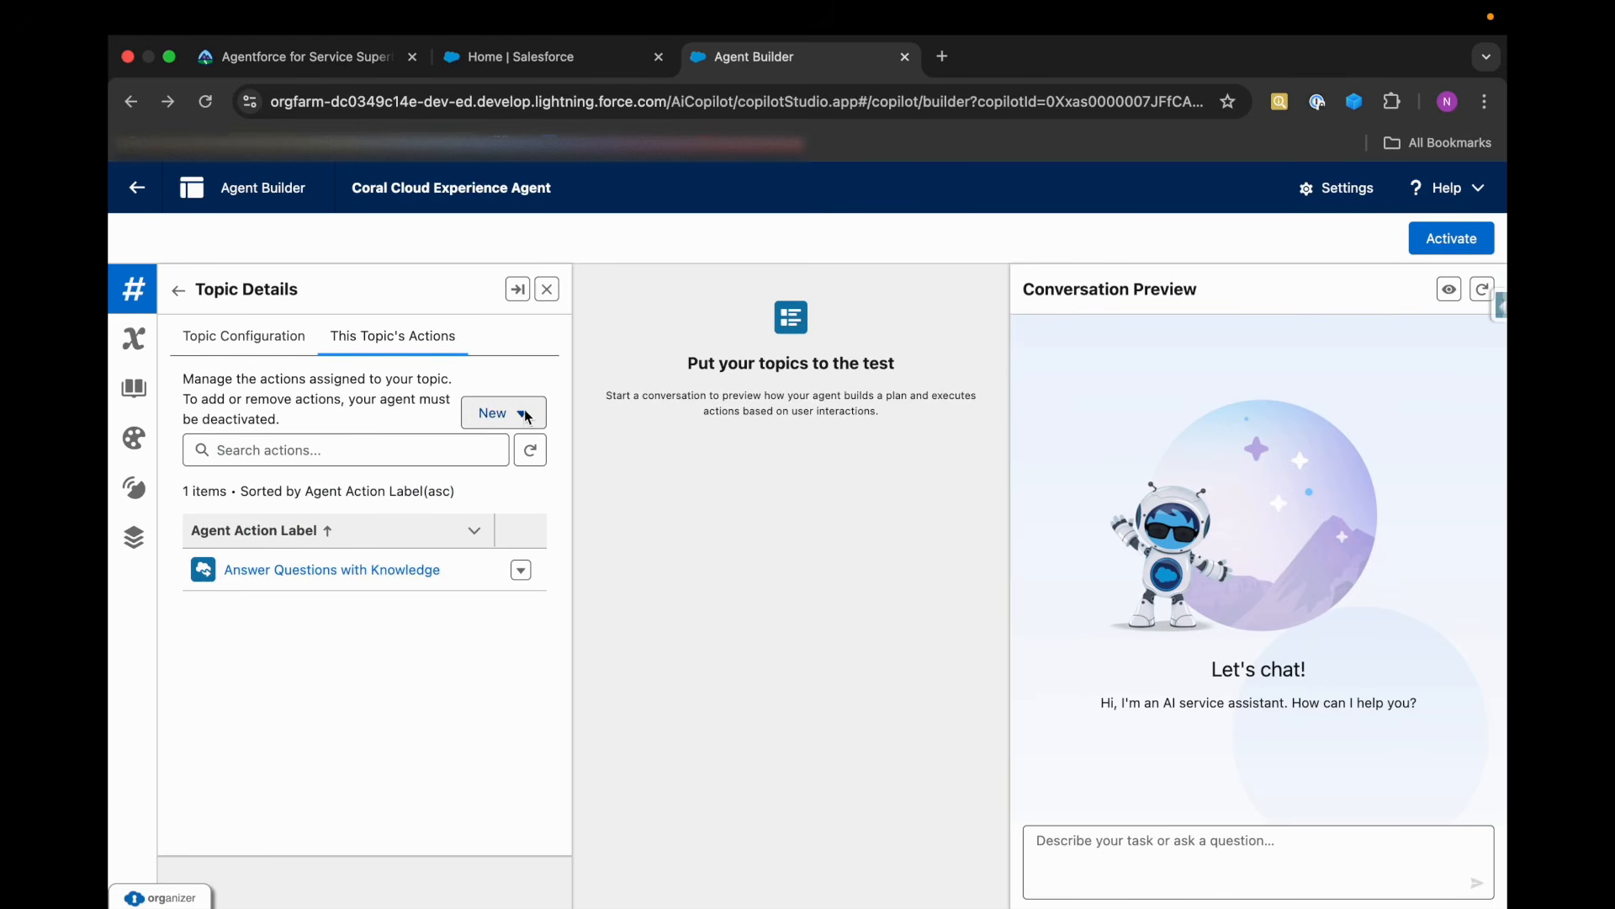
Try to add the Film Festival Related Answers action to the new custom version of General FAQ.
{"action": "left_click", "coordinate": [523, 418]}
{"action": "left_click", "coordinate": [488, 490]}
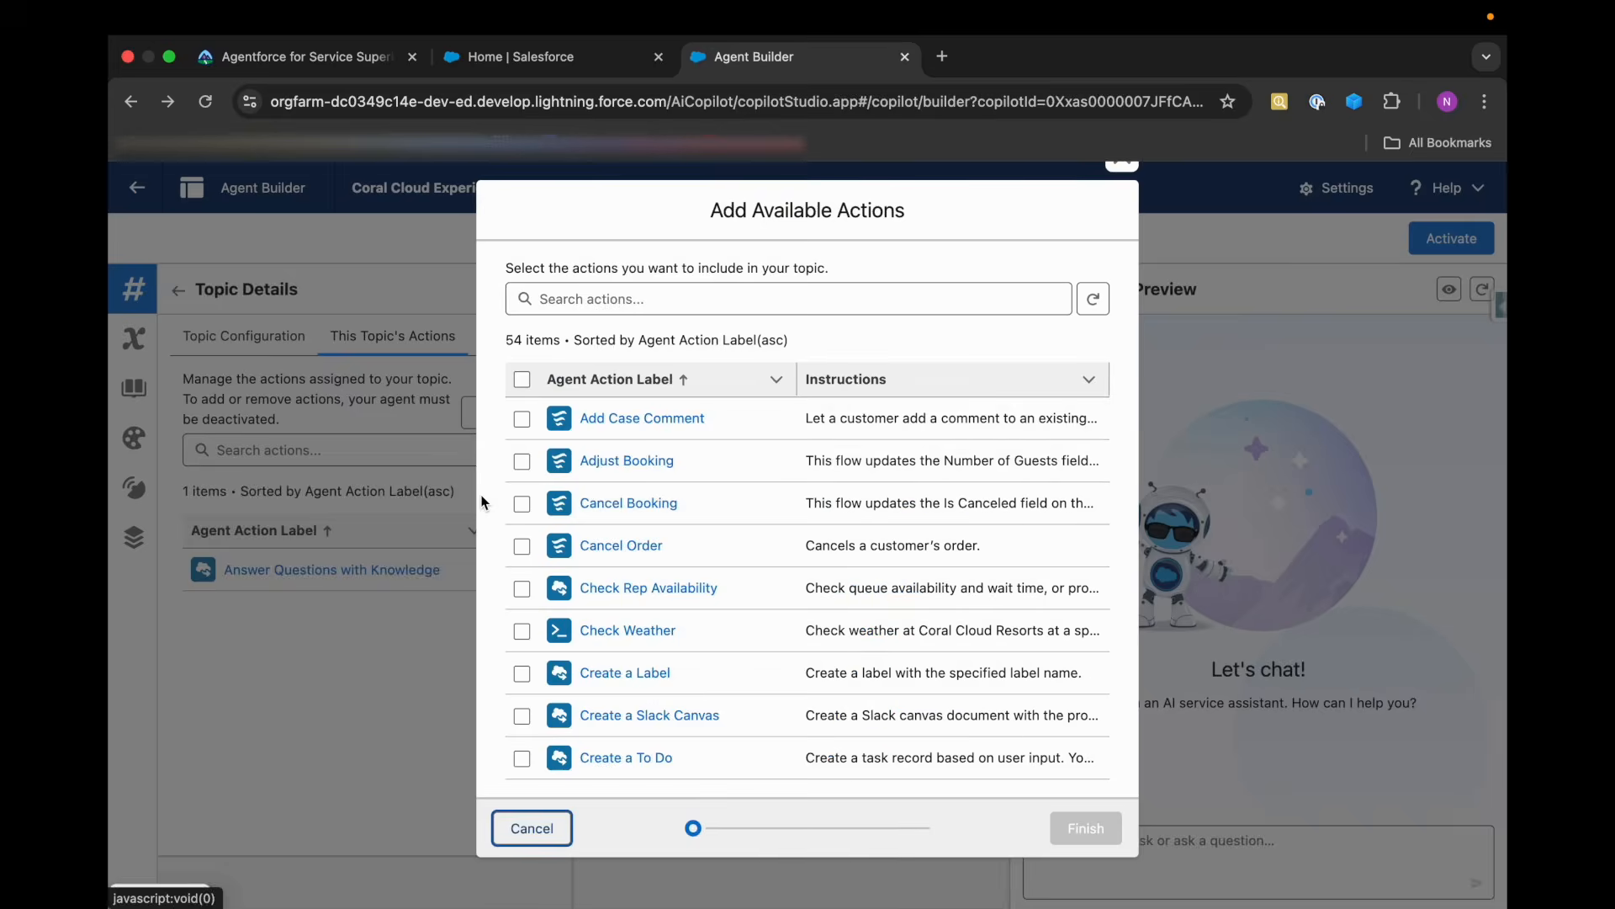
{"action": "scroll", "coordinate": [634, 387], "scroll_direction": "down", "scroll_amount": 5}
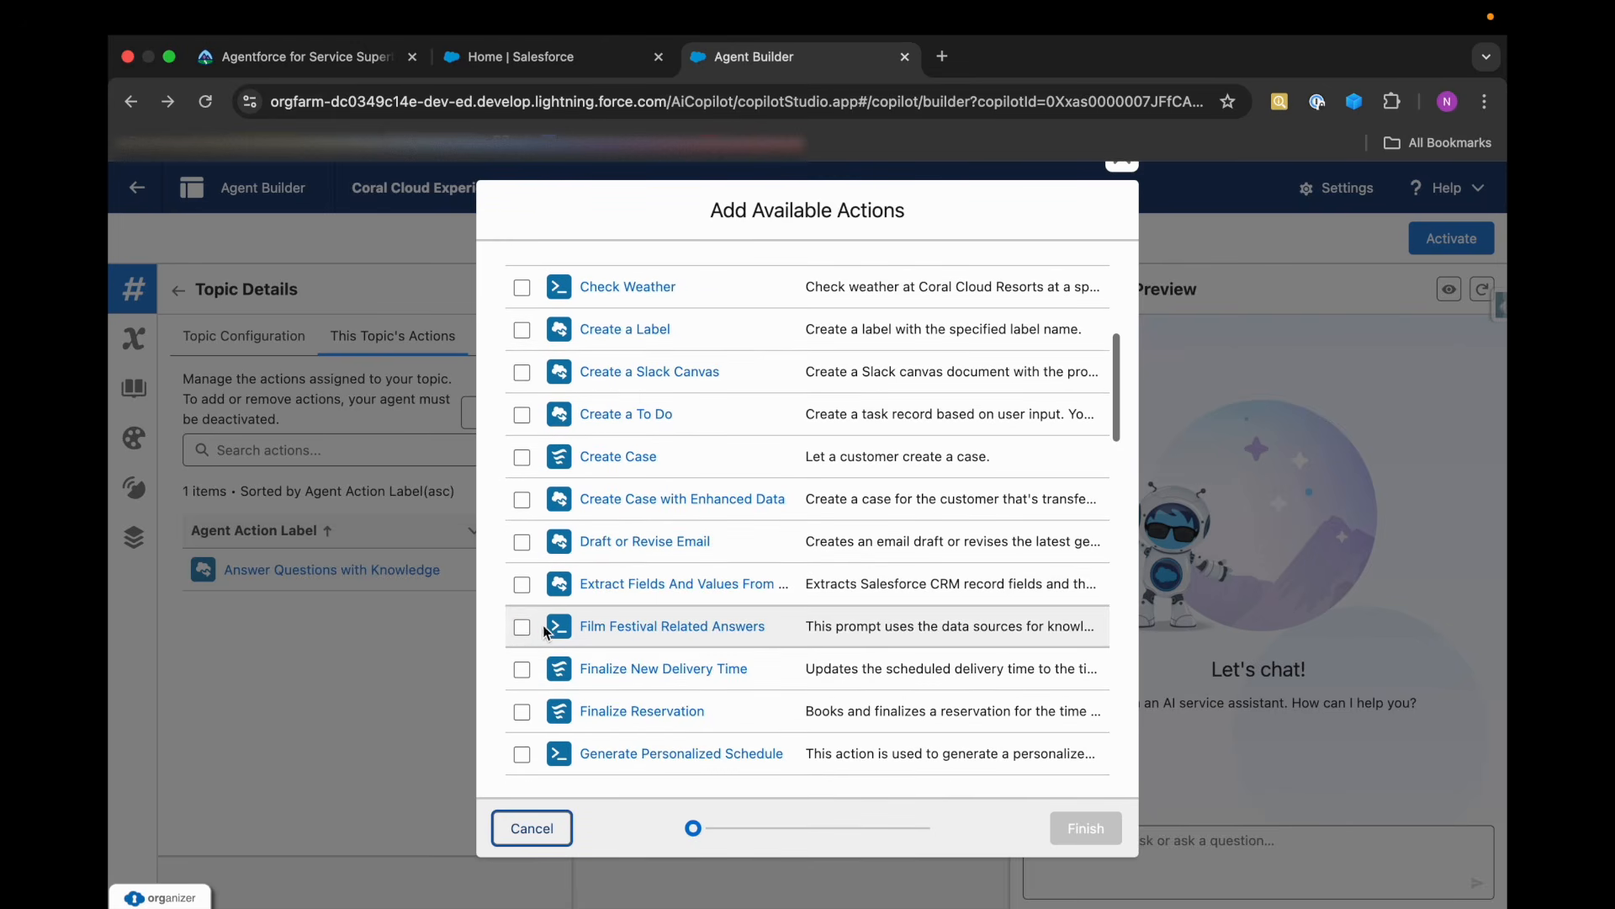
{"action": "left_click", "coordinate": [521, 628]}
{"action": "left_click", "coordinate": [1077, 828]}
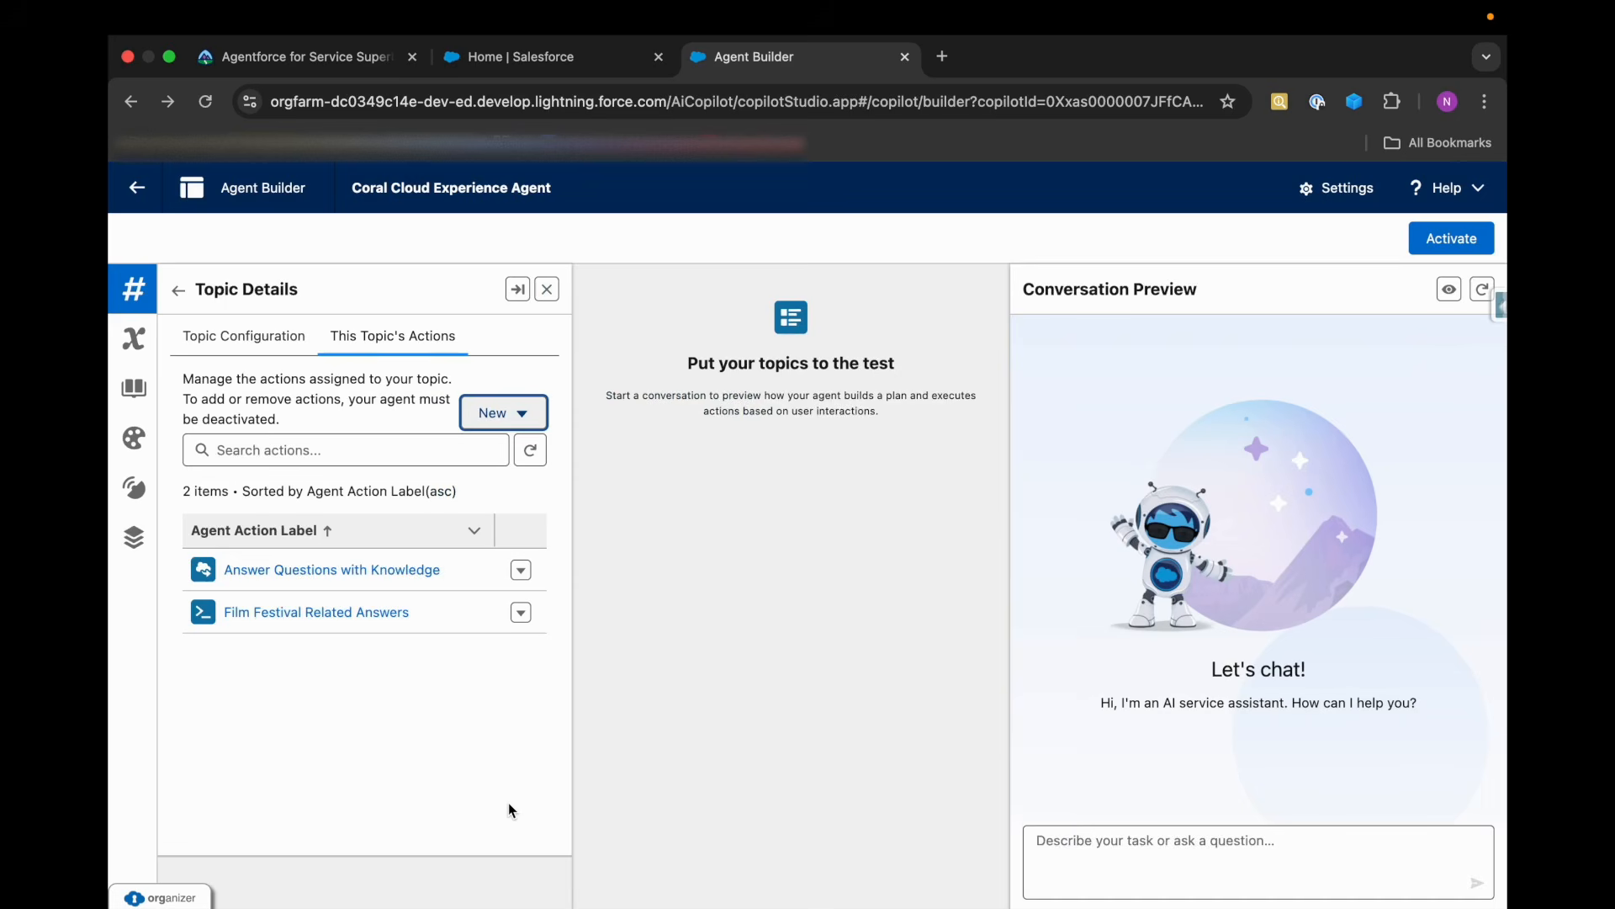
Review and save the custom General FAQ topic, then reopen it to check its assigned actions.
{"action": "left_click", "coordinate": [203, 341]}
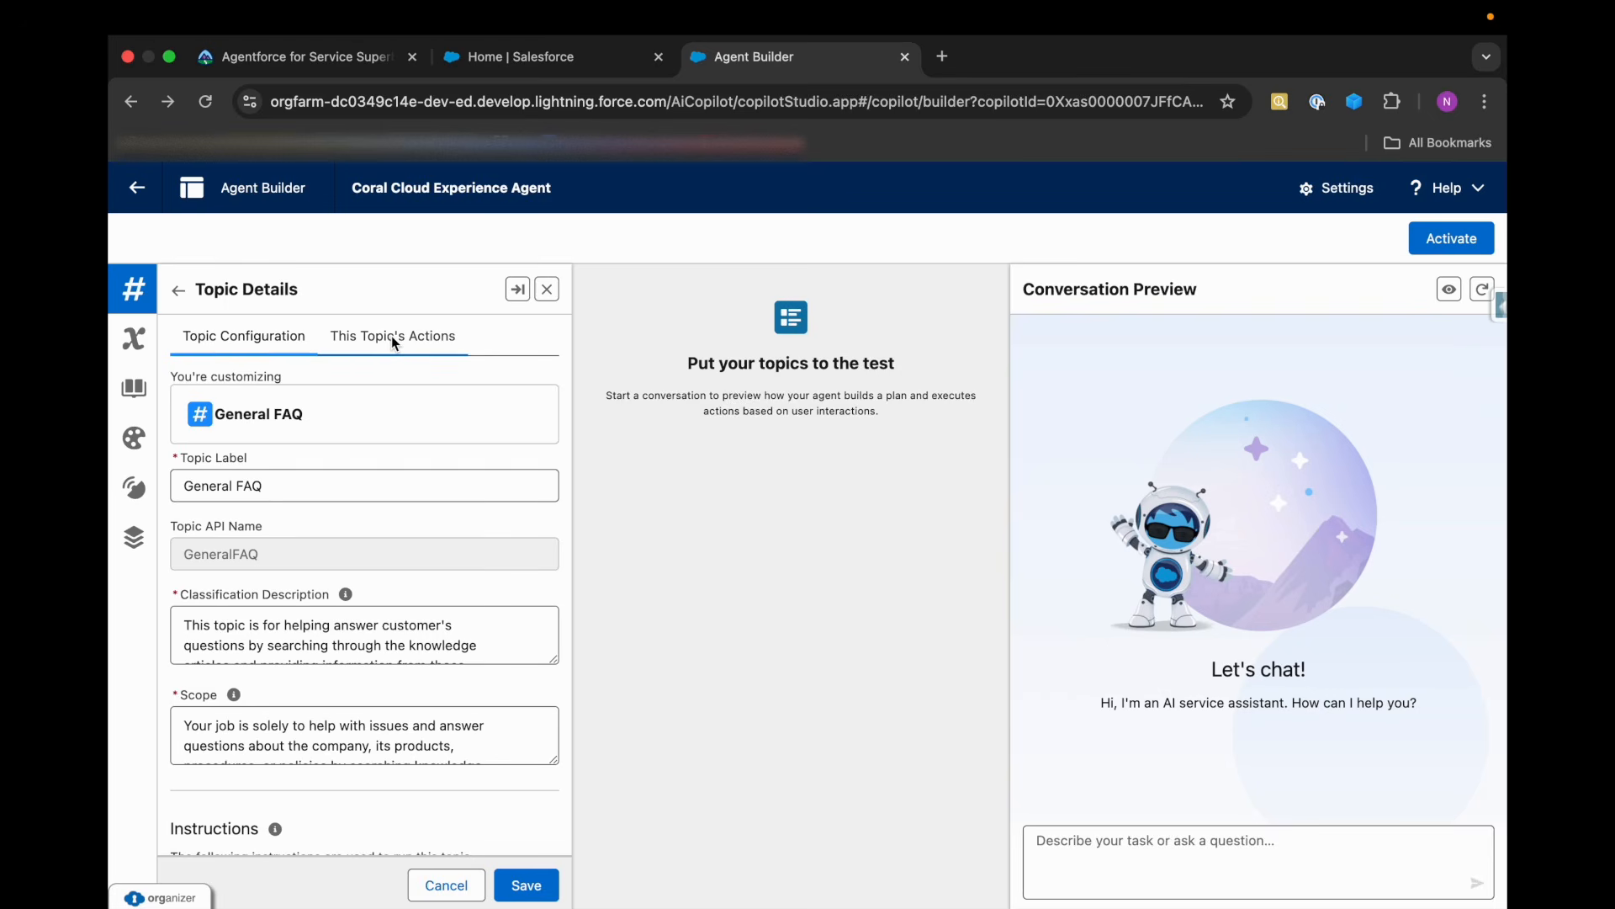
{"action": "scroll", "coordinate": [318, 747], "scroll_direction": "down", "scroll_amount": 2}
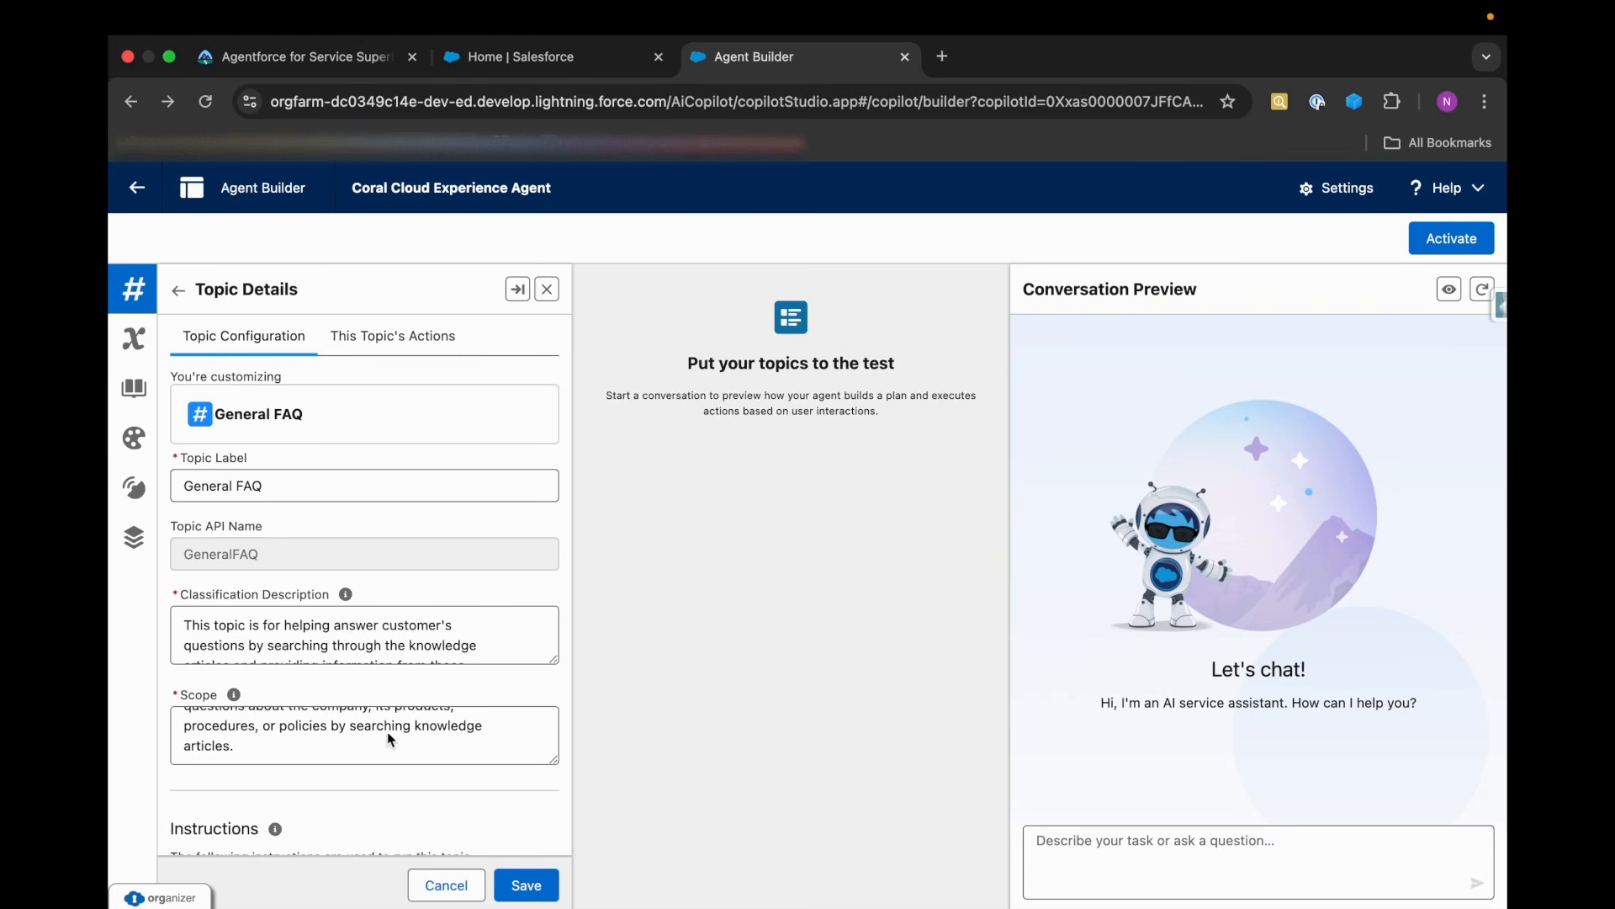
{"action": "left_click", "coordinate": [375, 341]}
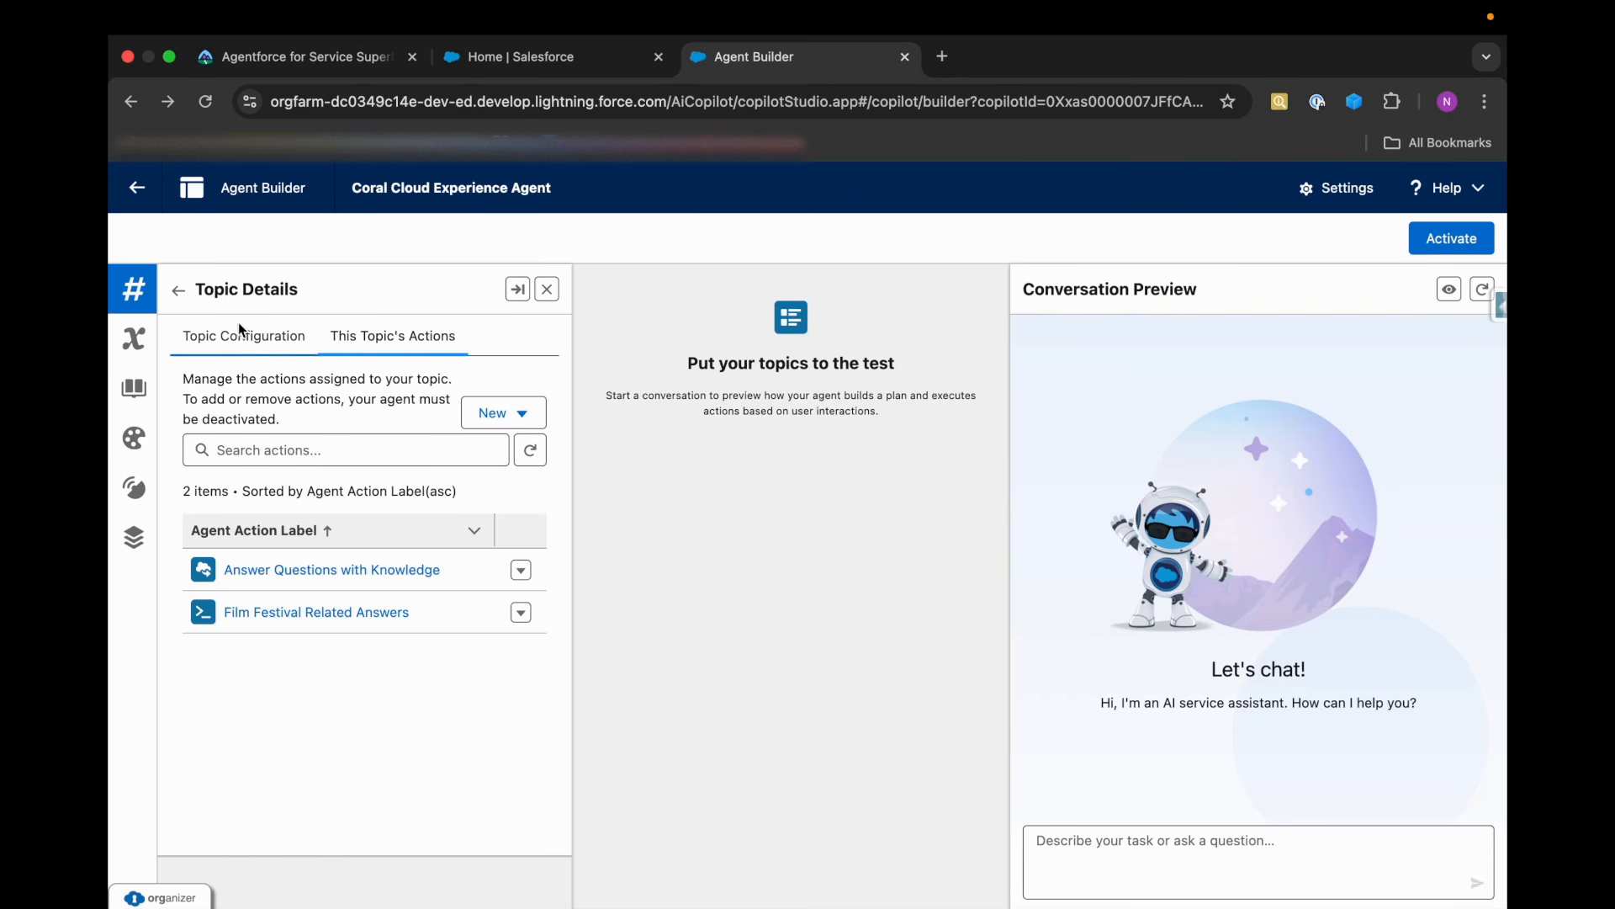
{"action": "left_click", "coordinate": [190, 337]}
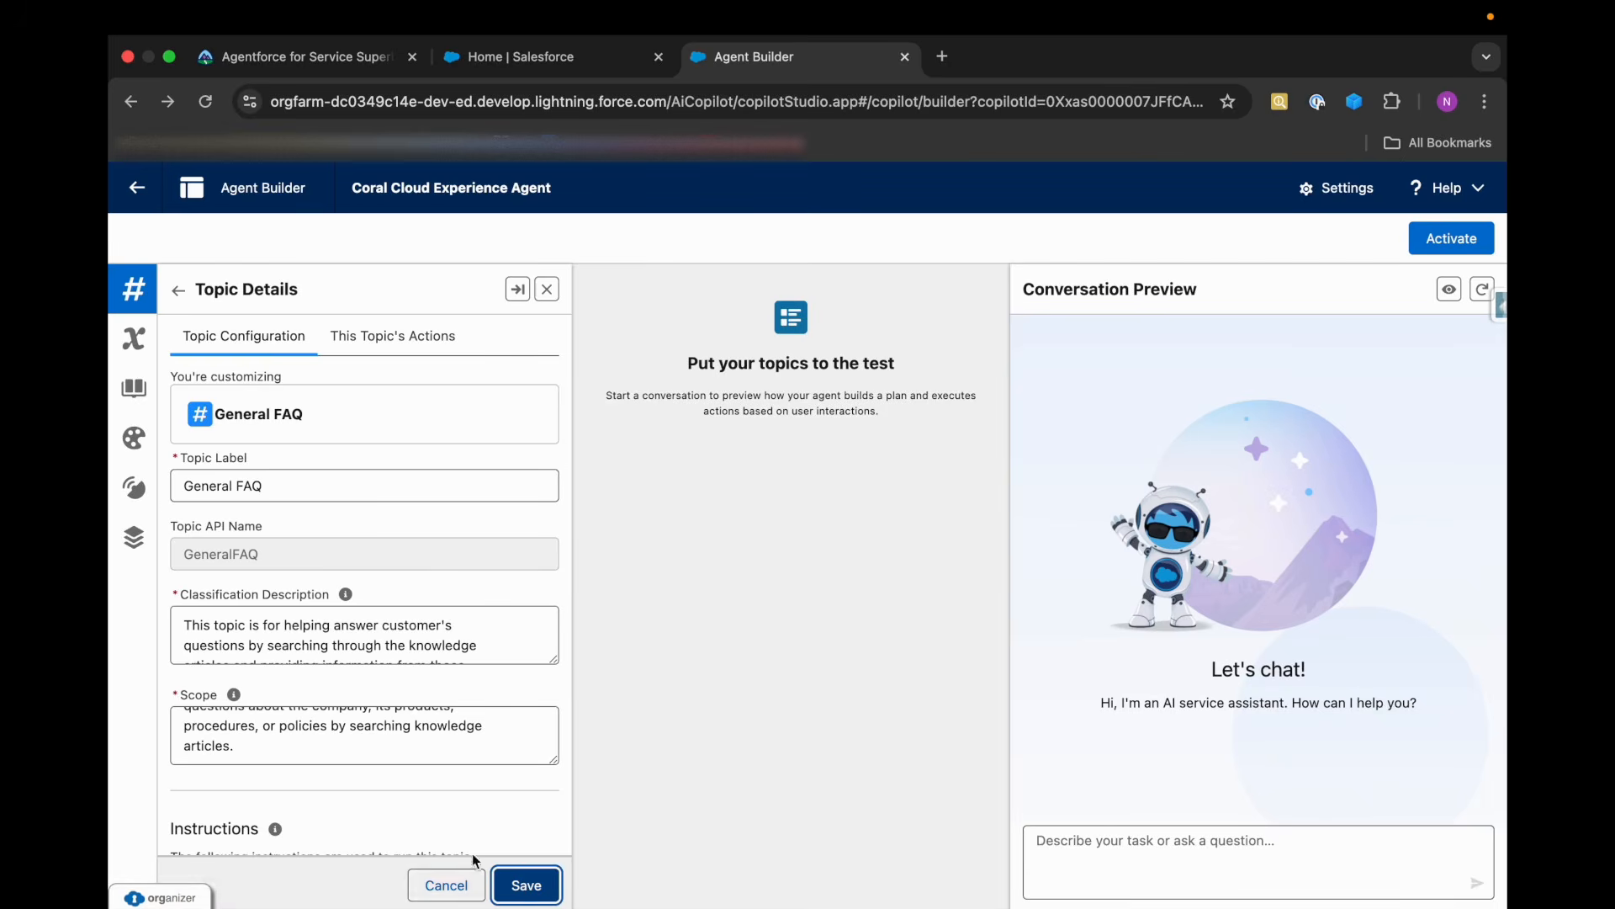
{"action": "left_click", "coordinate": [523, 883]}
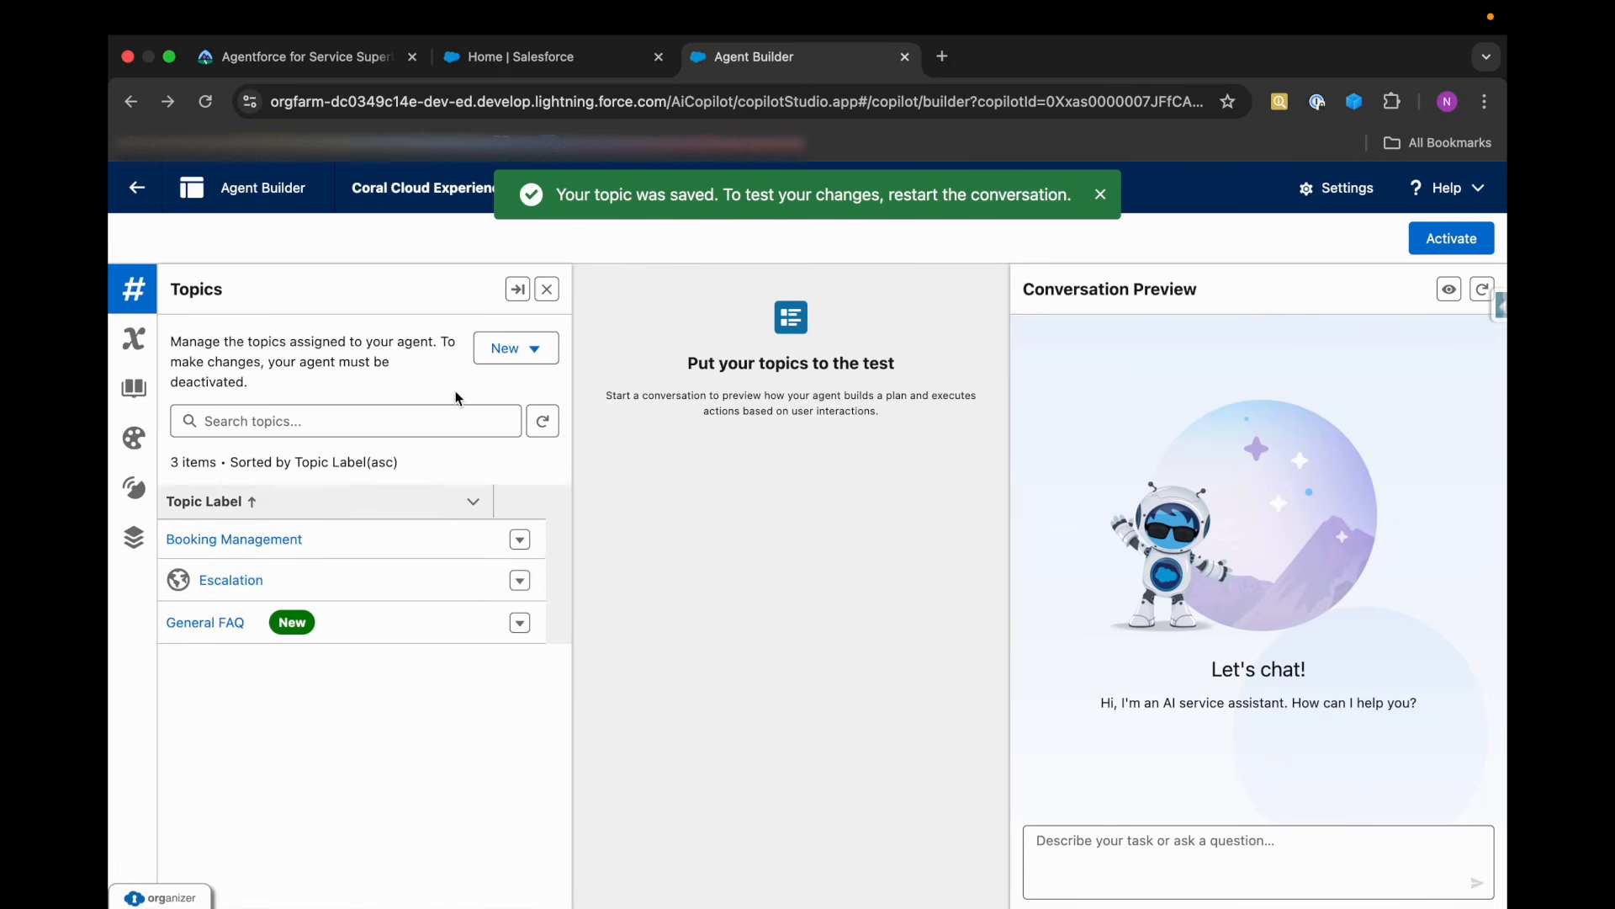
{"action": "left_click", "coordinate": [202, 625]}
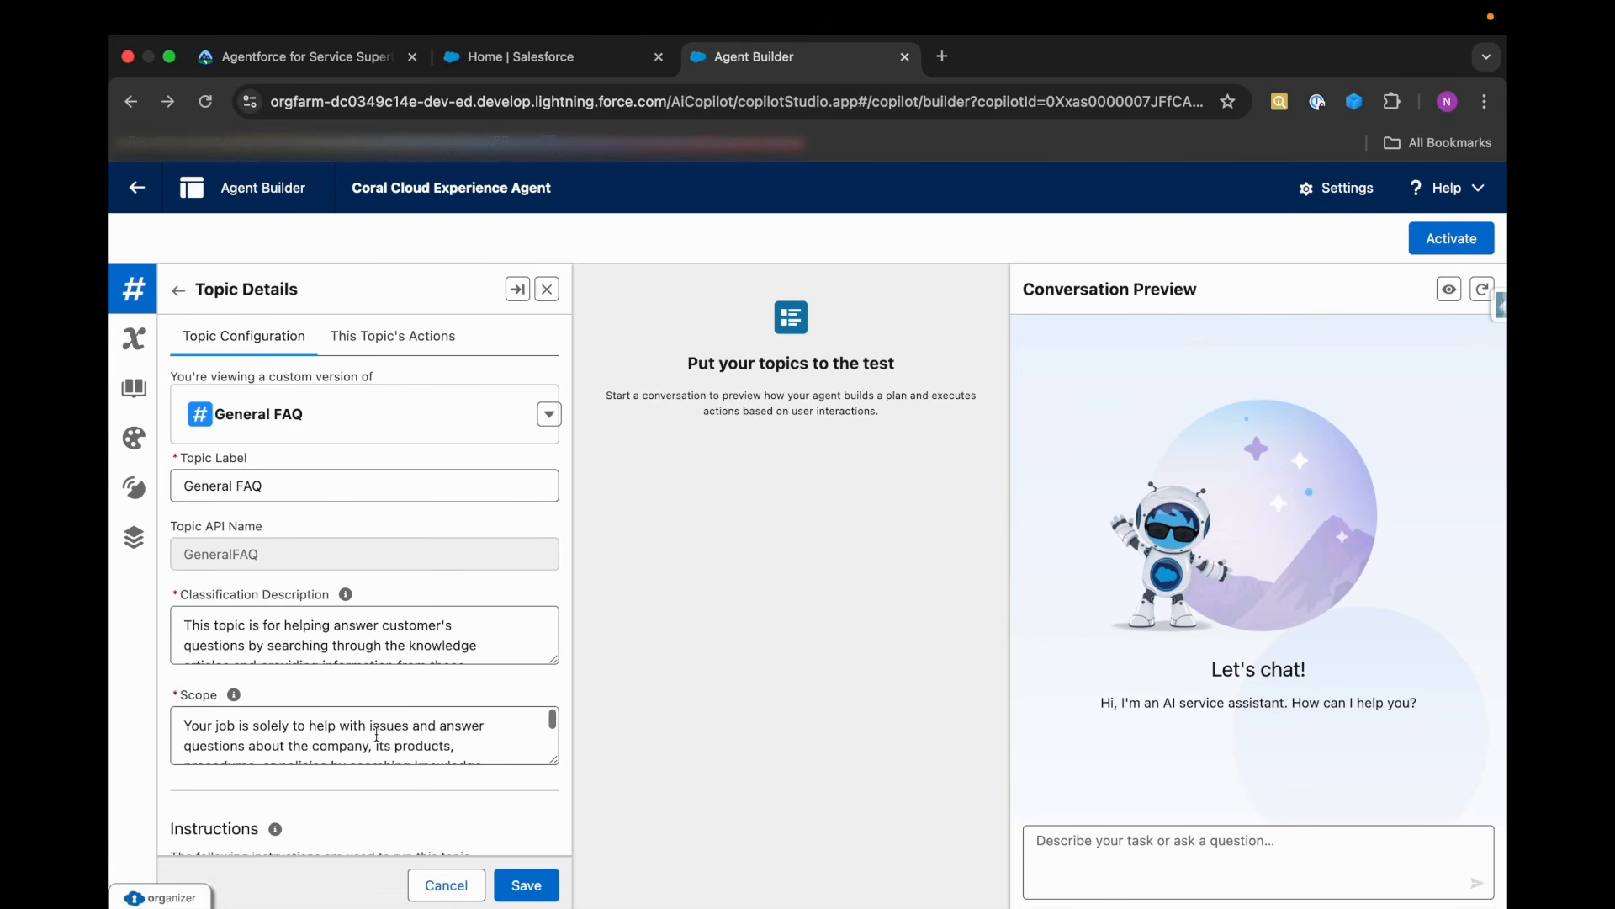
{"action": "left_click", "coordinate": [399, 332]}
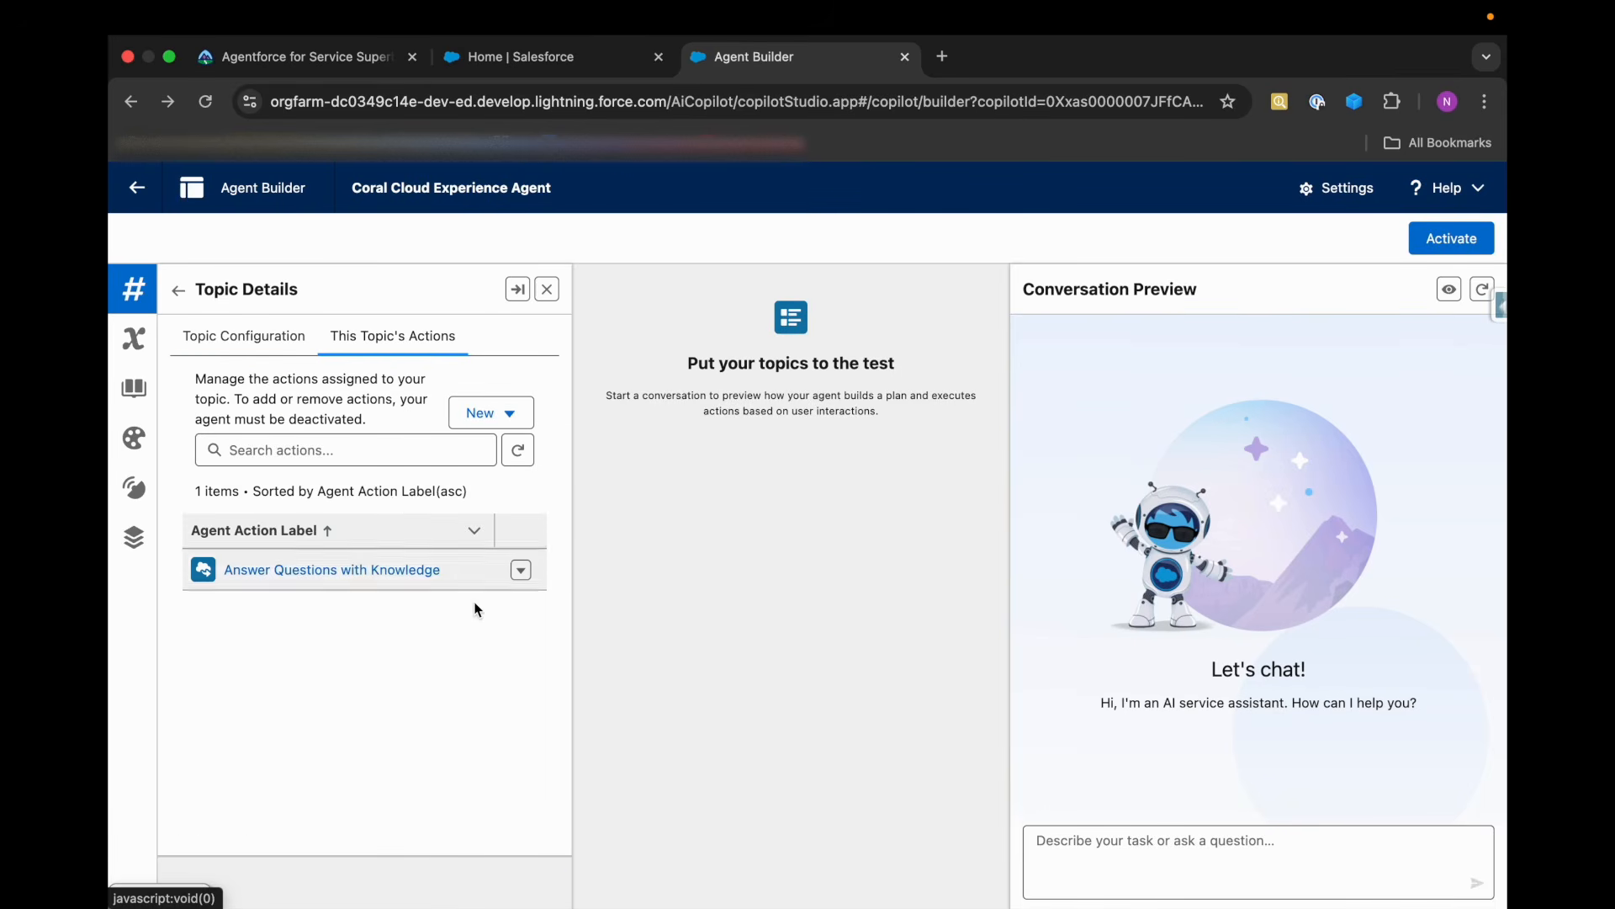
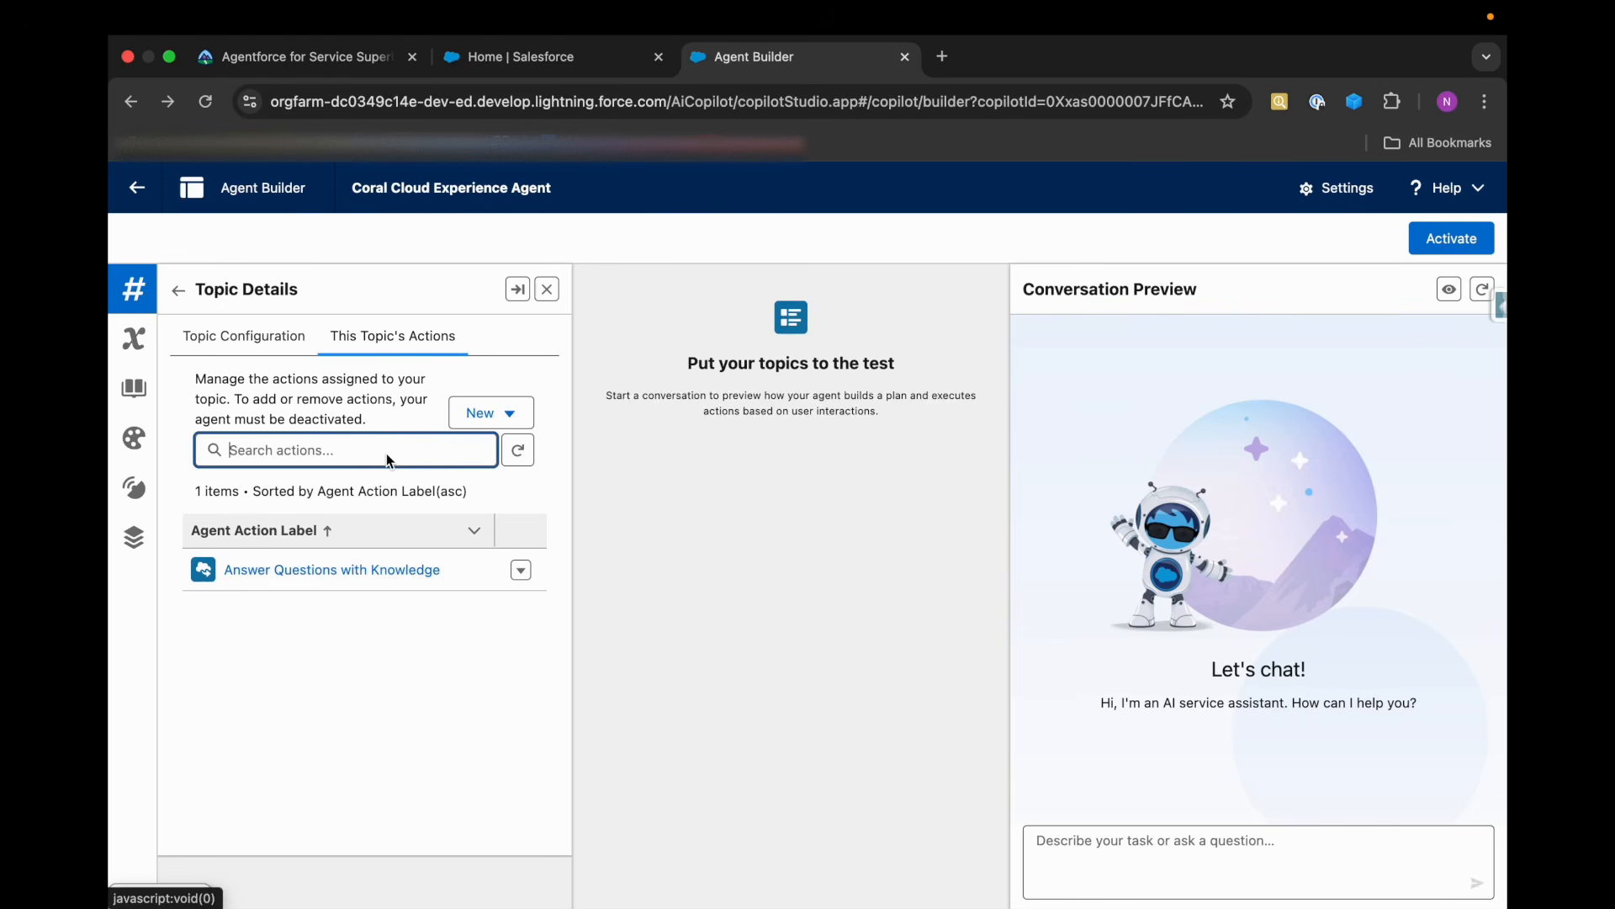
Add the Film Festival Related Answers action from the asset library to the General FAQ topic.
{"action": "left_click", "coordinate": [505, 425]}
{"action": "left_click", "coordinate": [484, 489]}
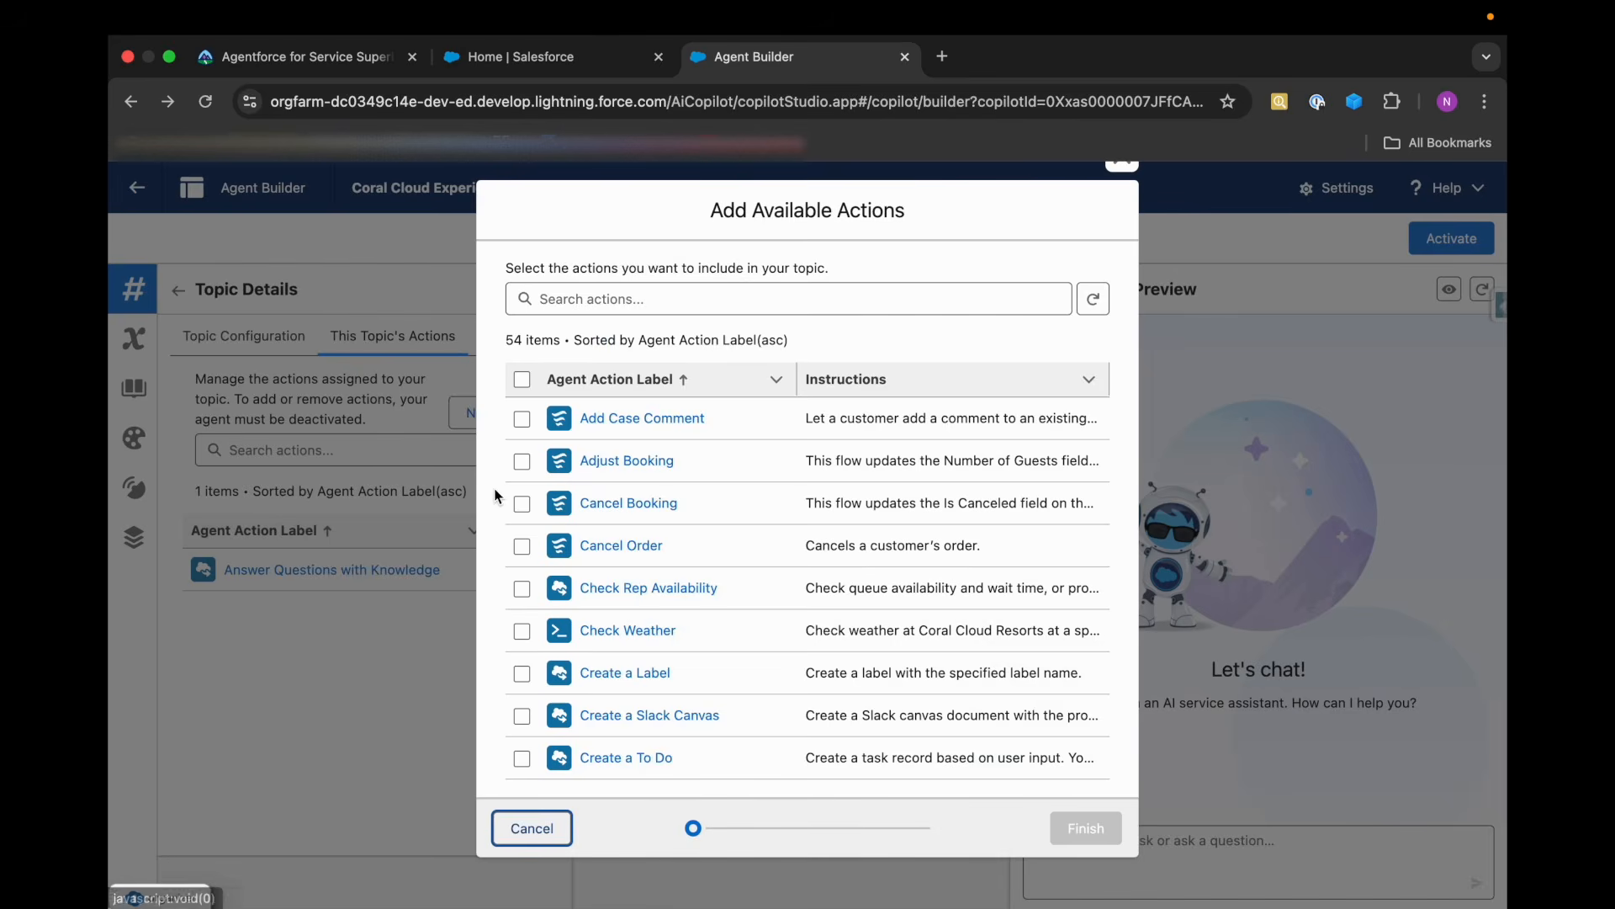
{"action": "scroll", "coordinate": [569, 670], "scroll_direction": "down", "scroll_amount": 2}
{"action": "scroll", "coordinate": [569, 670], "scroll_direction": "down", "scroll_amount": 2}
{"action": "left_click", "coordinate": [522, 669]}
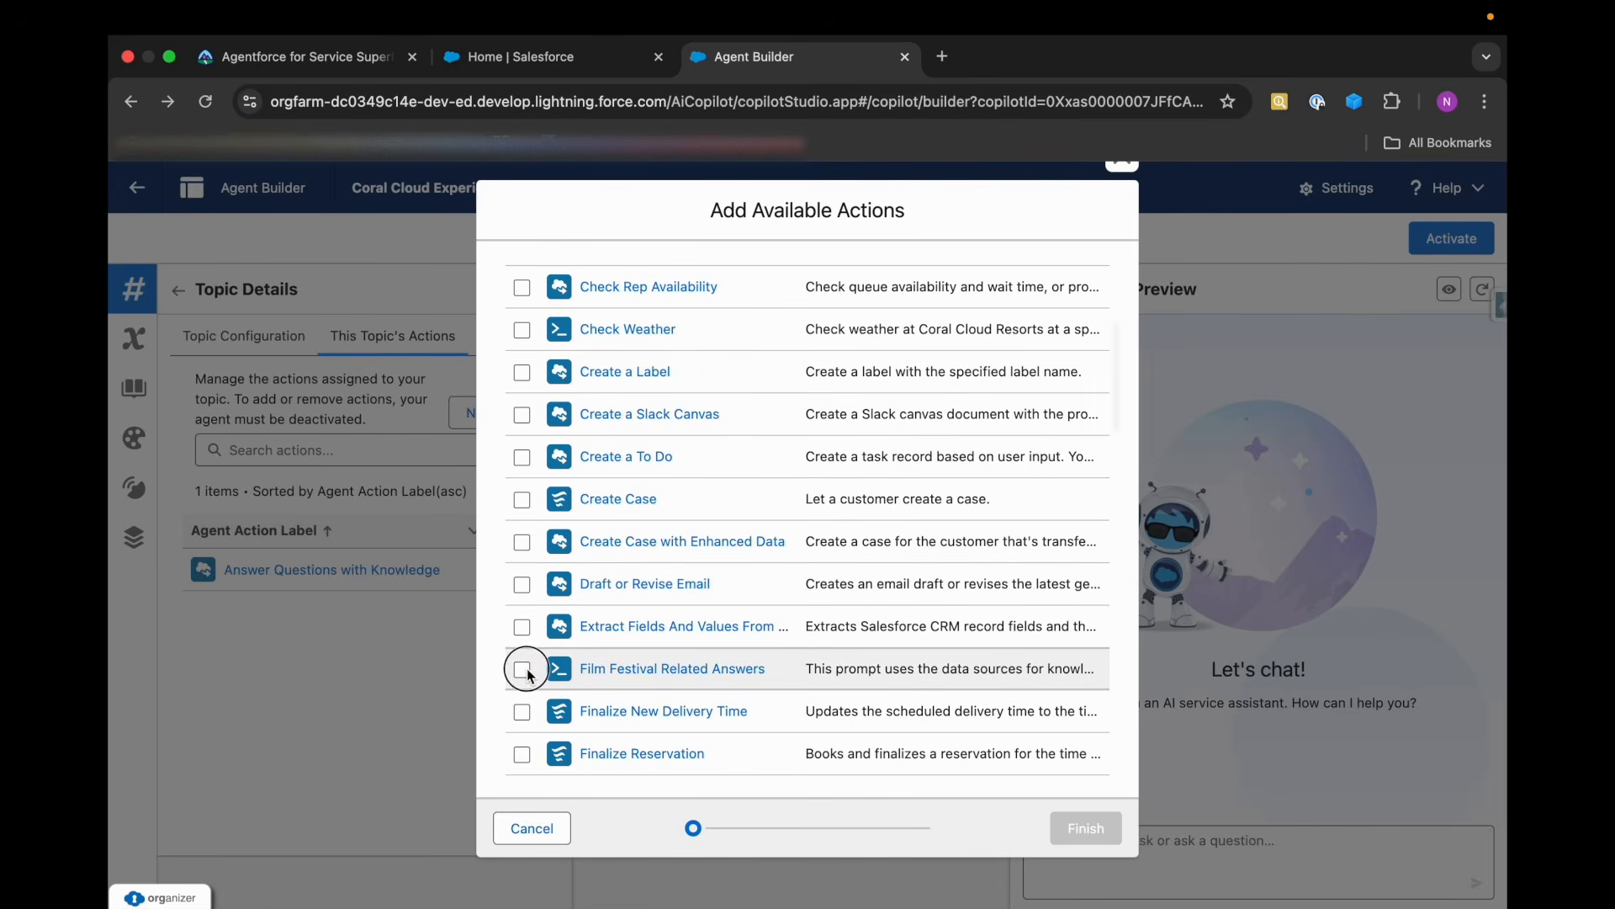
{"action": "left_click", "coordinate": [1065, 831]}
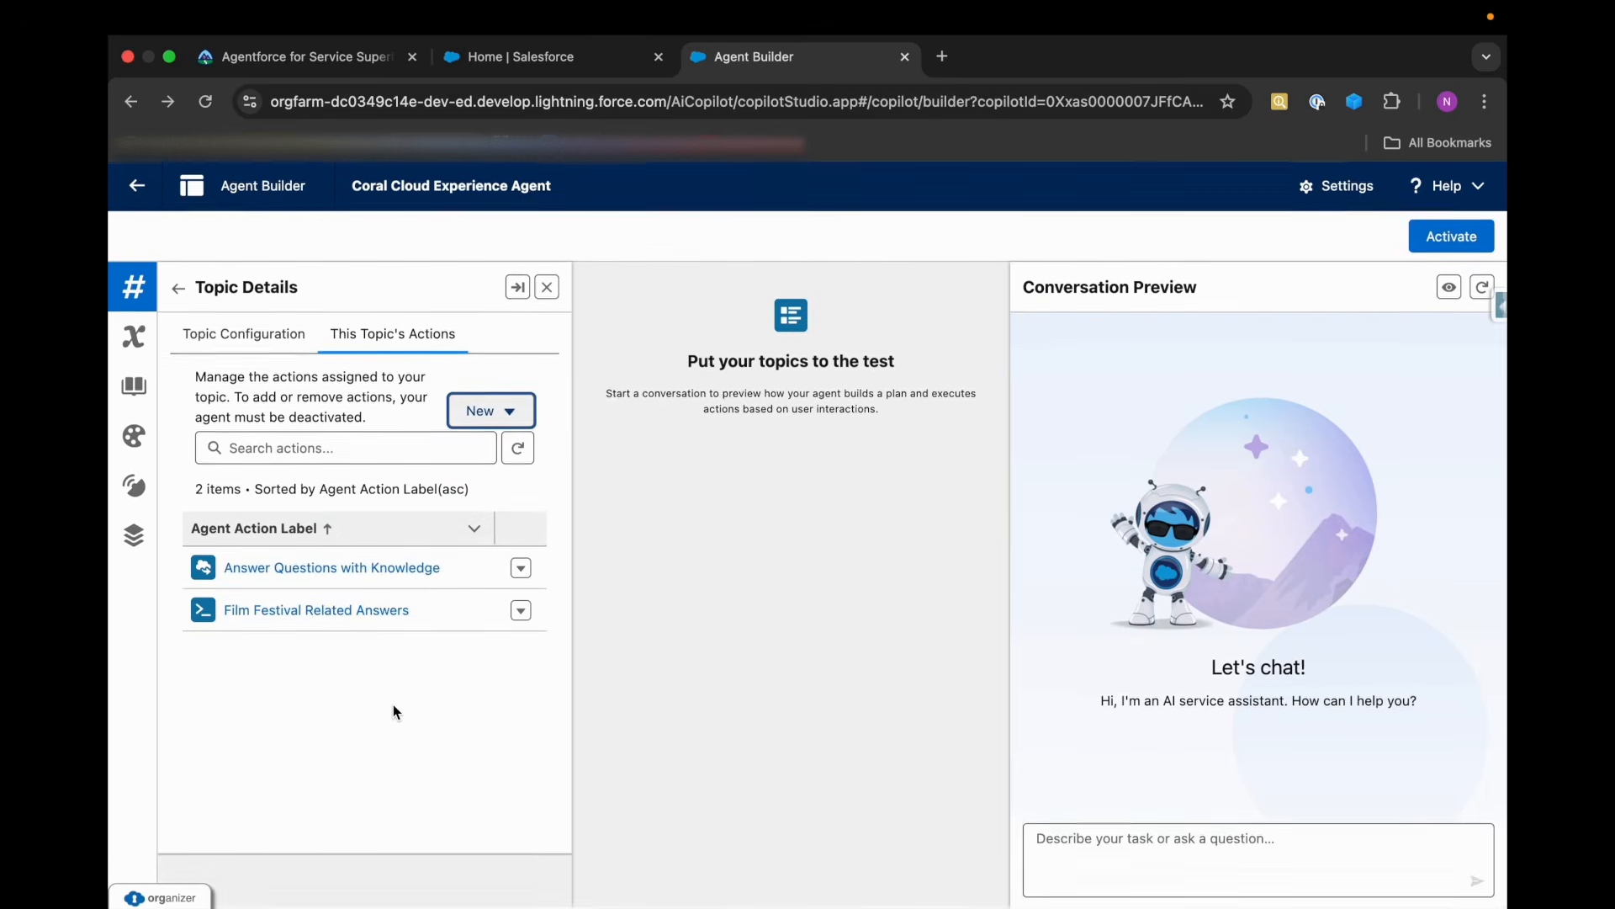
Review the custom General FAQ topic's configuration, version options and assigned actions, and save the topic.
{"action": "left_click", "coordinate": [245, 333]}
{"action": "scroll", "coordinate": [376, 712], "scroll_direction": "down", "scroll_amount": 5}
{"action": "scroll", "coordinate": [403, 825], "scroll_direction": "down", "scroll_amount": 5}
{"action": "scroll", "coordinate": [402, 825], "scroll_direction": "up", "scroll_amount": 6}
{"action": "scroll", "coordinate": [402, 810], "scroll_direction": "up", "scroll_amount": 4}
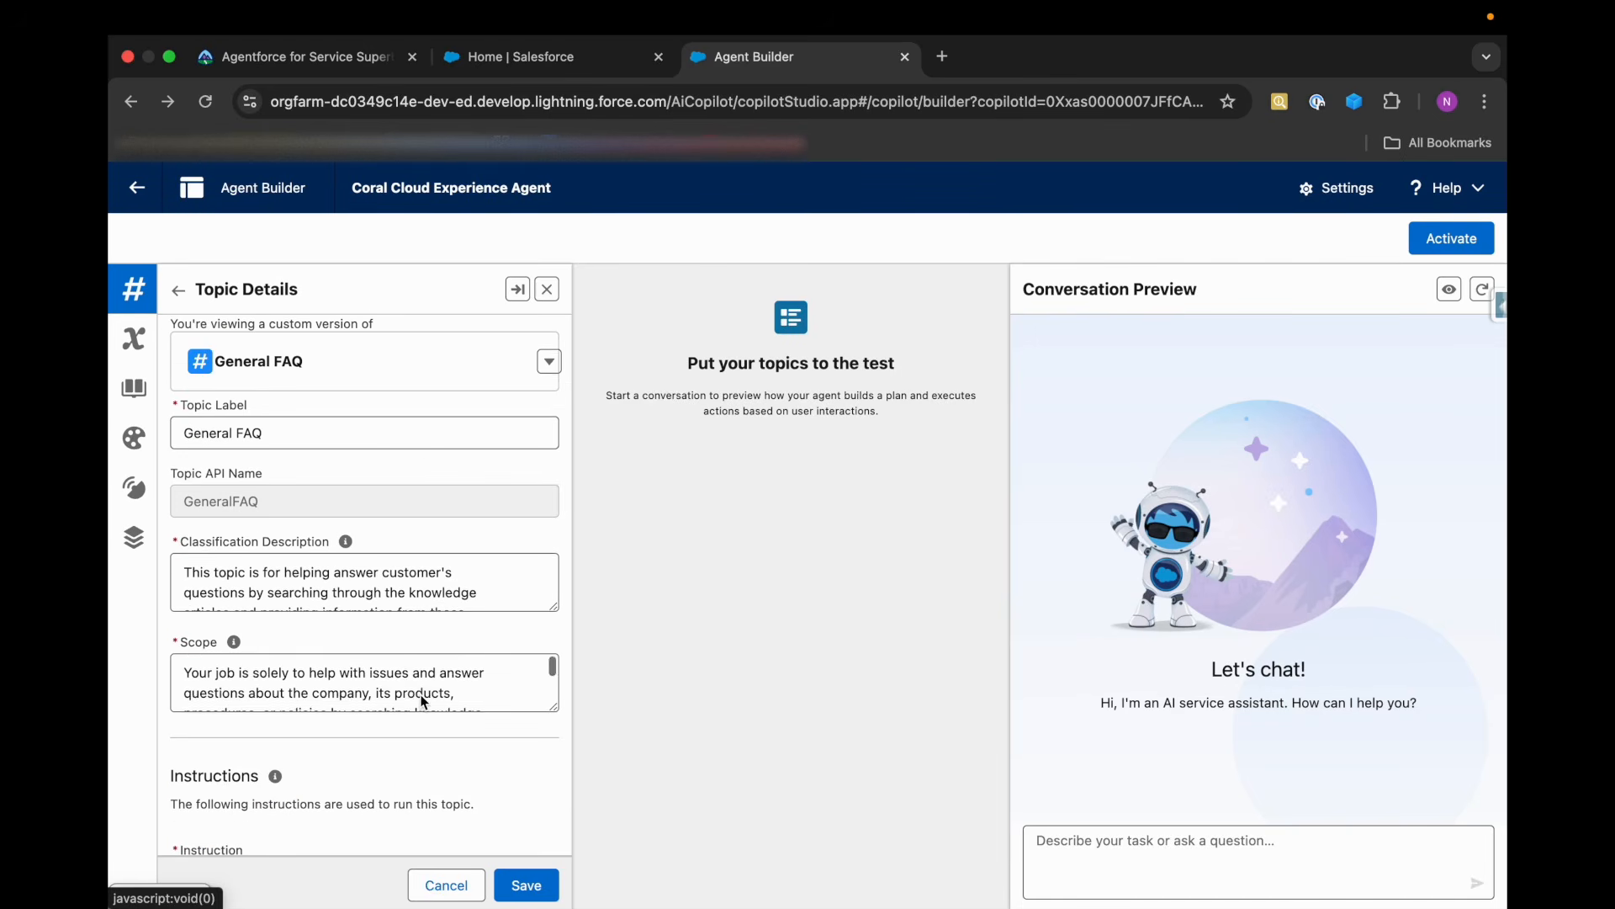
{"action": "left_click", "coordinate": [547, 414]}
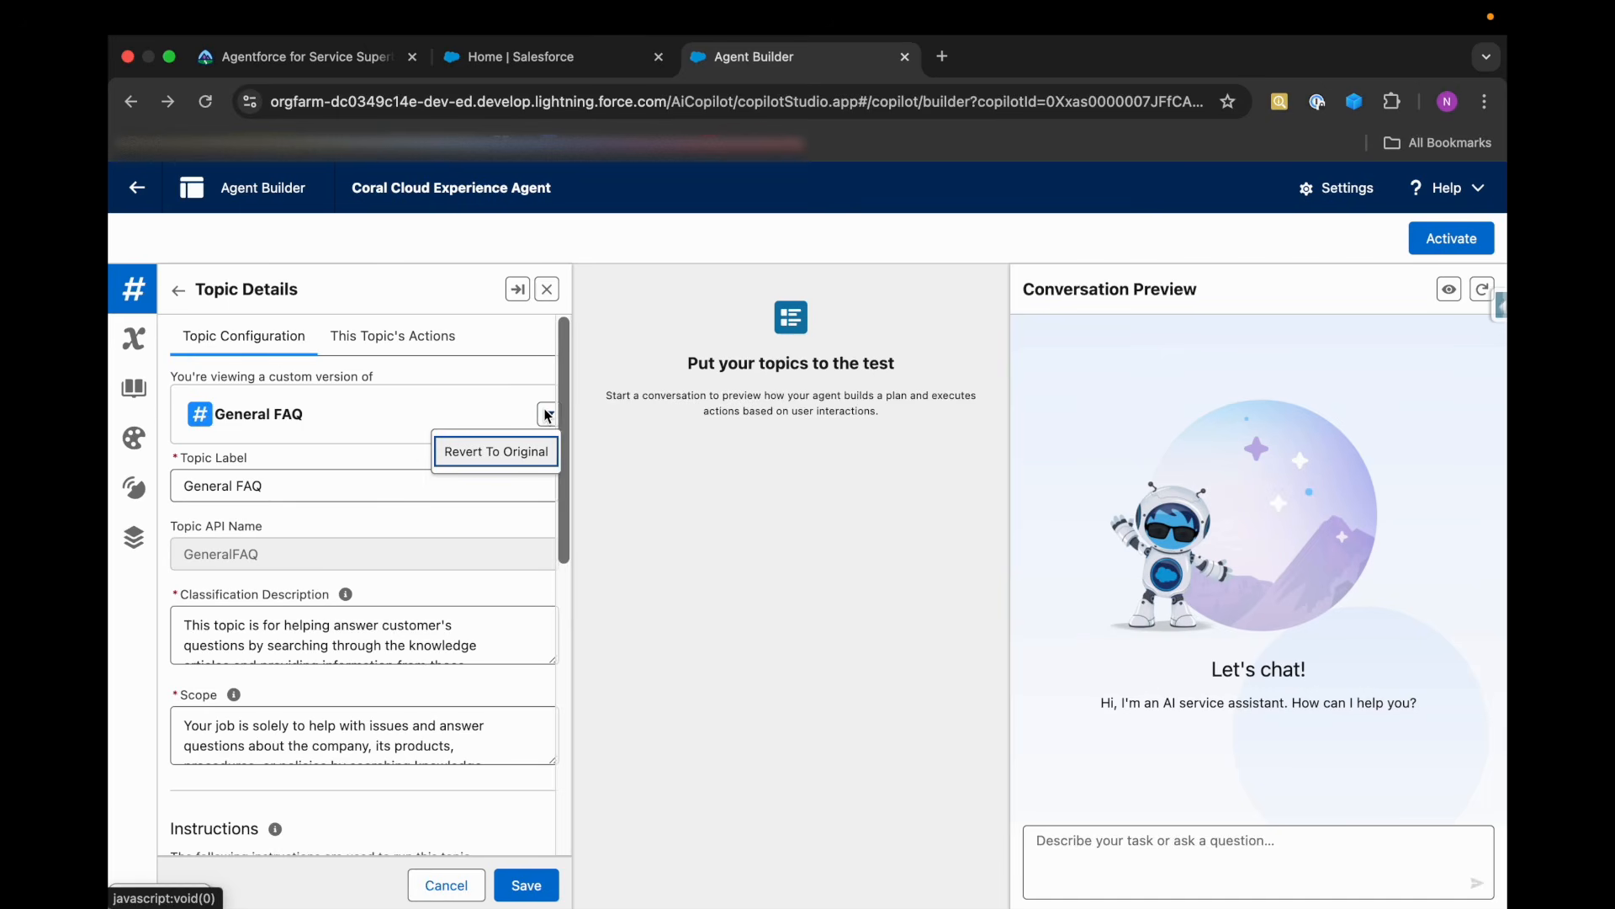
{"action": "left_click", "coordinate": [548, 415]}
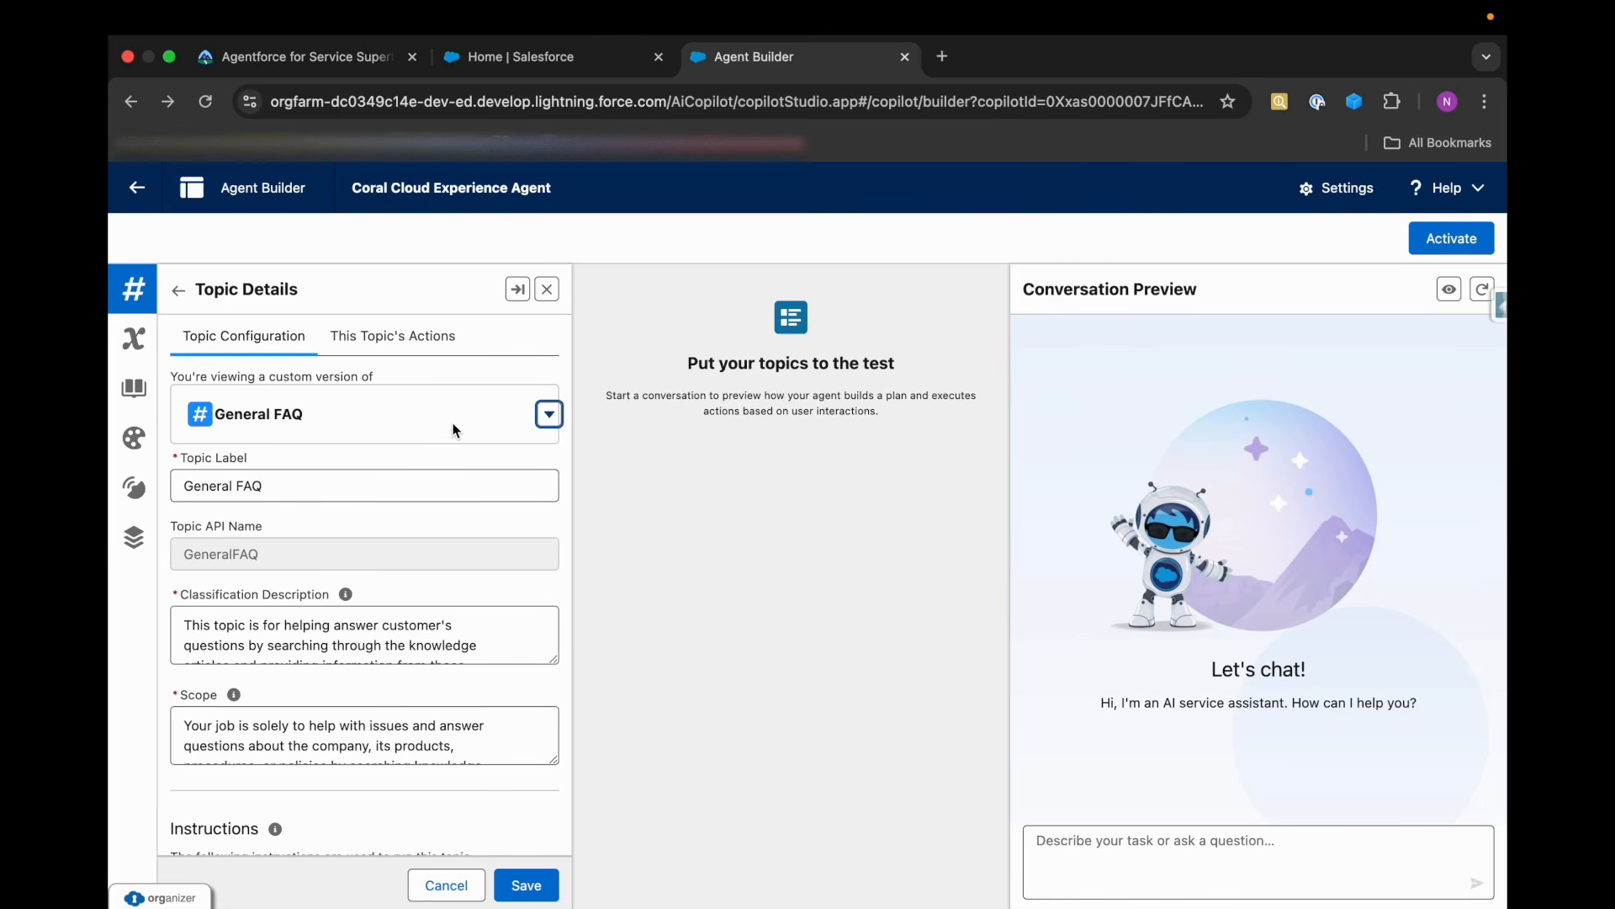
{"action": "left_click", "coordinate": [381, 339]}
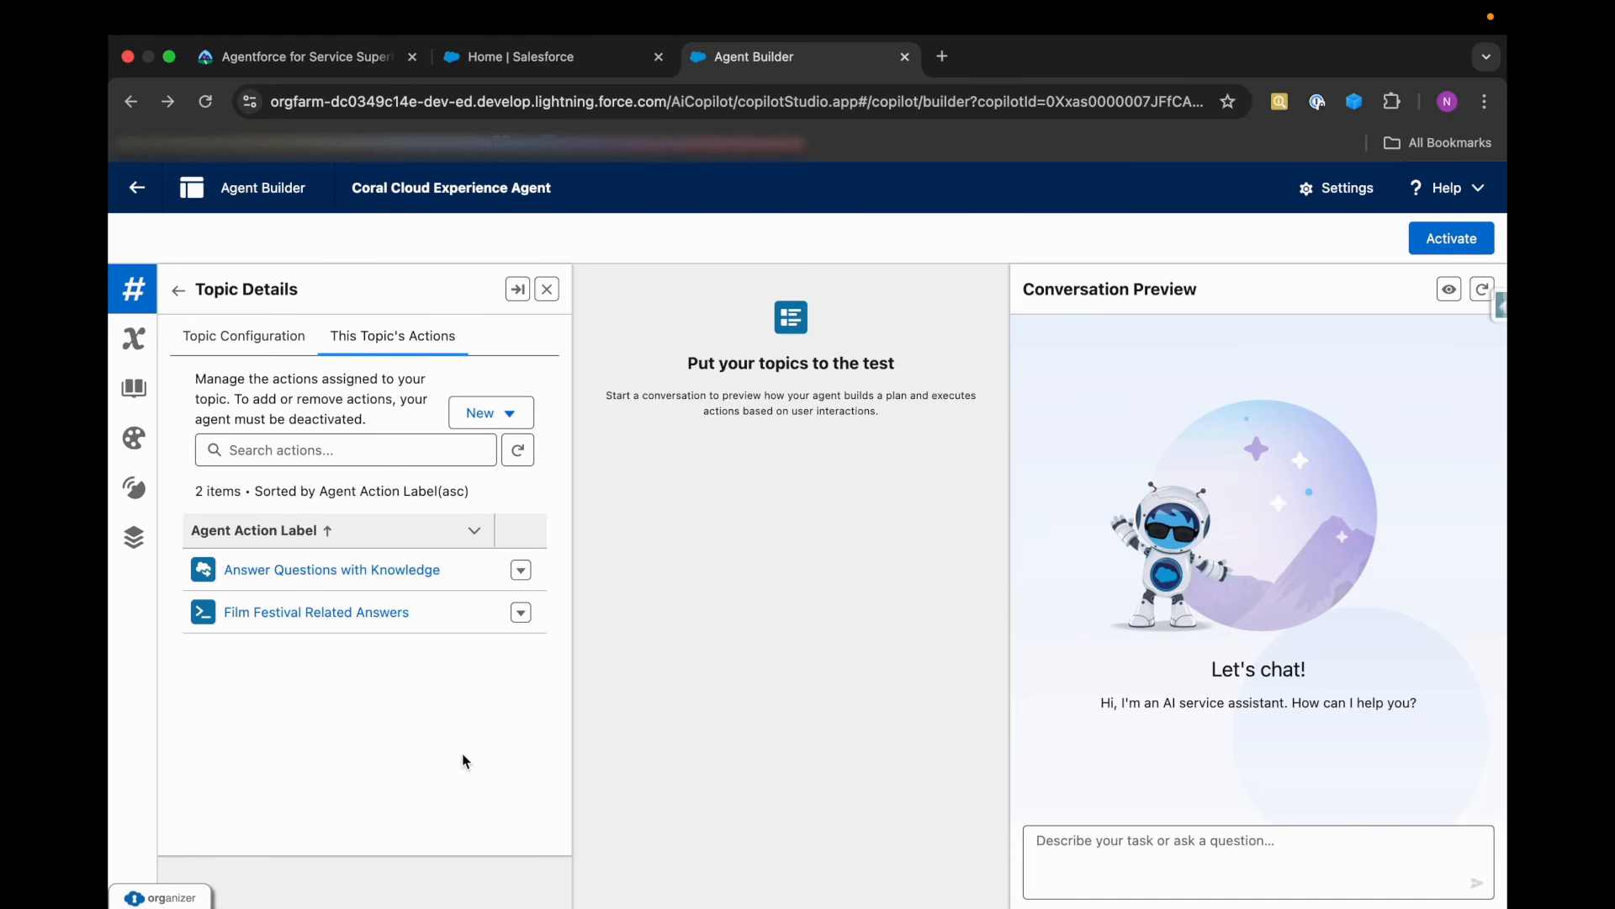
{"action": "left_click", "coordinate": [279, 336]}
{"action": "scroll", "coordinate": [473, 751], "scroll_direction": "down", "scroll_amount": 2}
{"action": "left_click", "coordinate": [527, 885]}
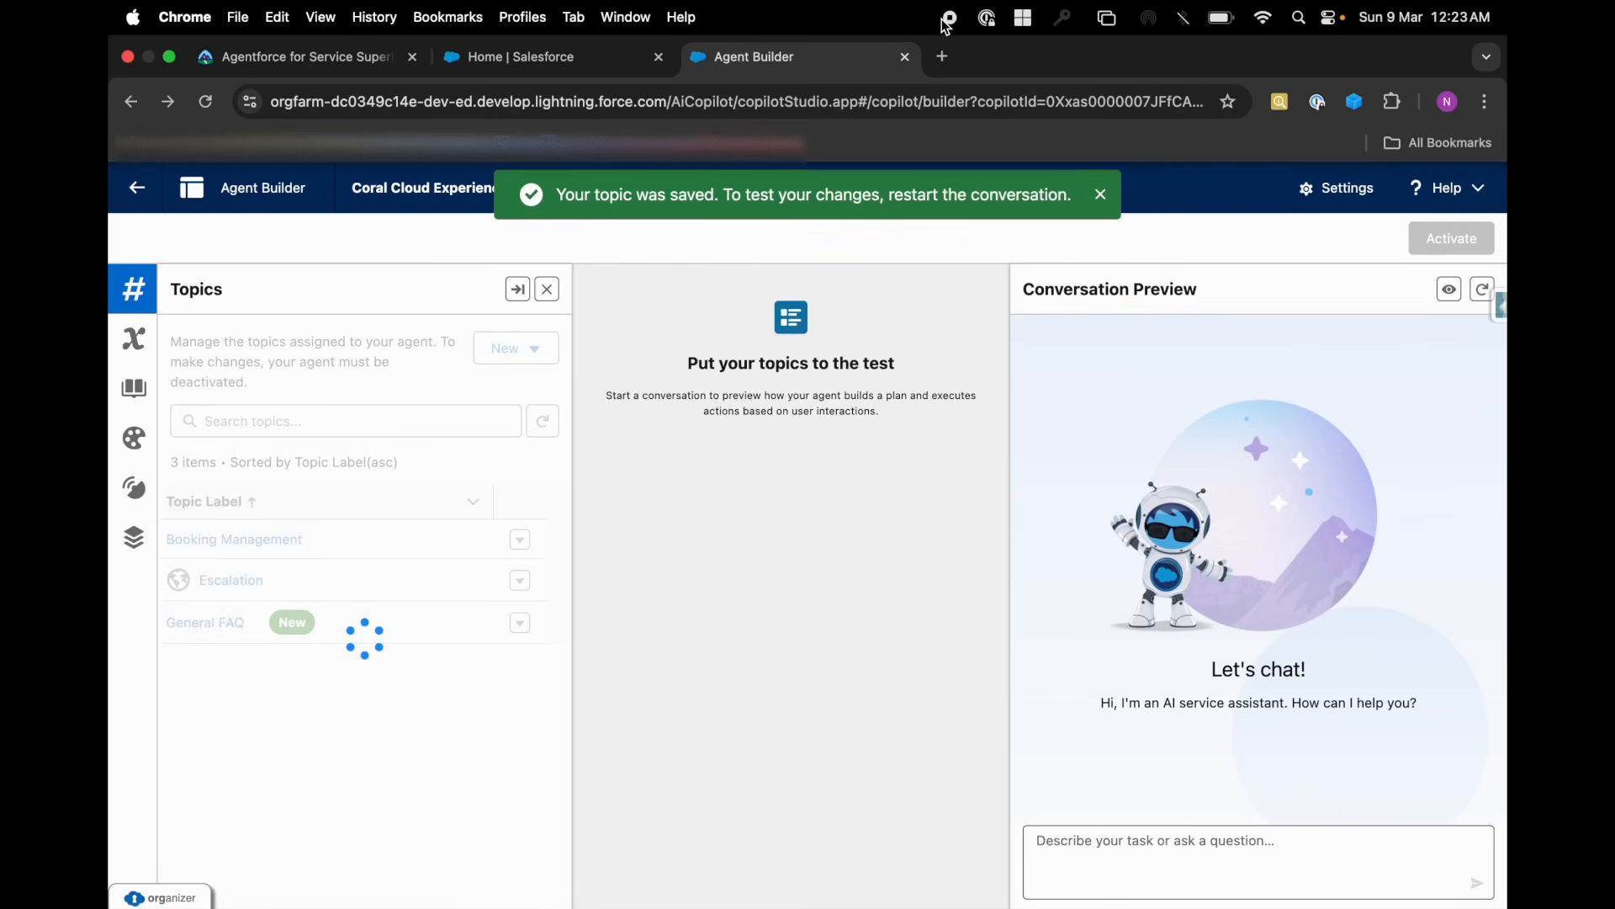
Reopen the General FAQ topic to verify its configuration and assigned actions, then return to the agent's topic list.
{"action": "left_click", "coordinate": [237, 622]}
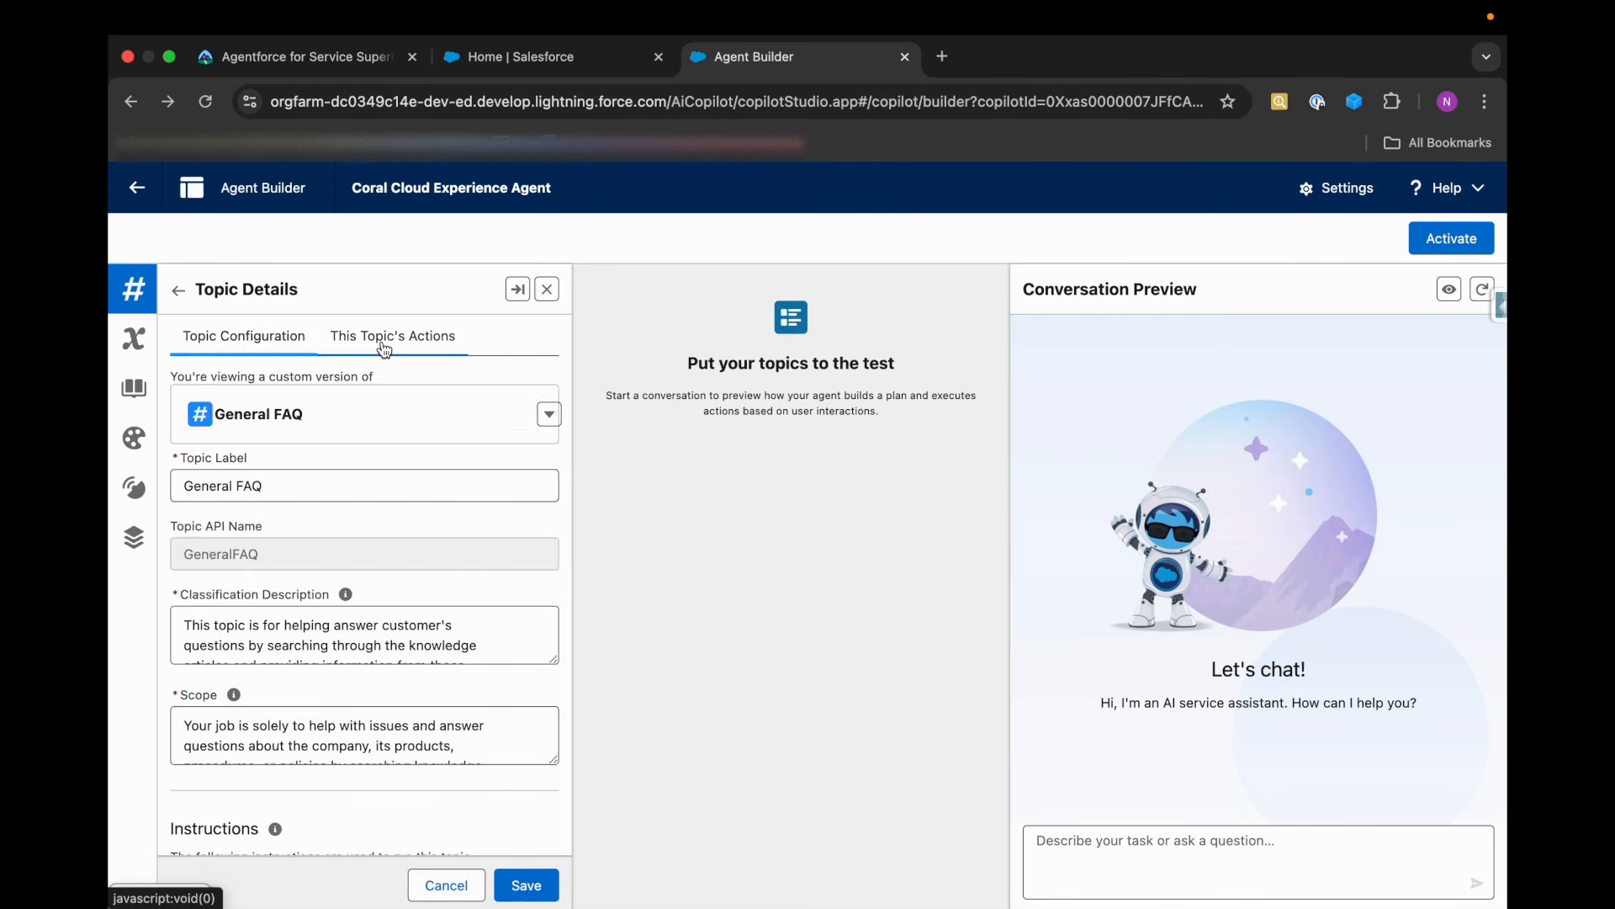
{"action": "left_click", "coordinate": [384, 345]}
{"action": "left_click", "coordinate": [255, 337]}
{"action": "left_click", "coordinate": [339, 66]}
{"action": "left_click", "coordinate": [720, 64]}
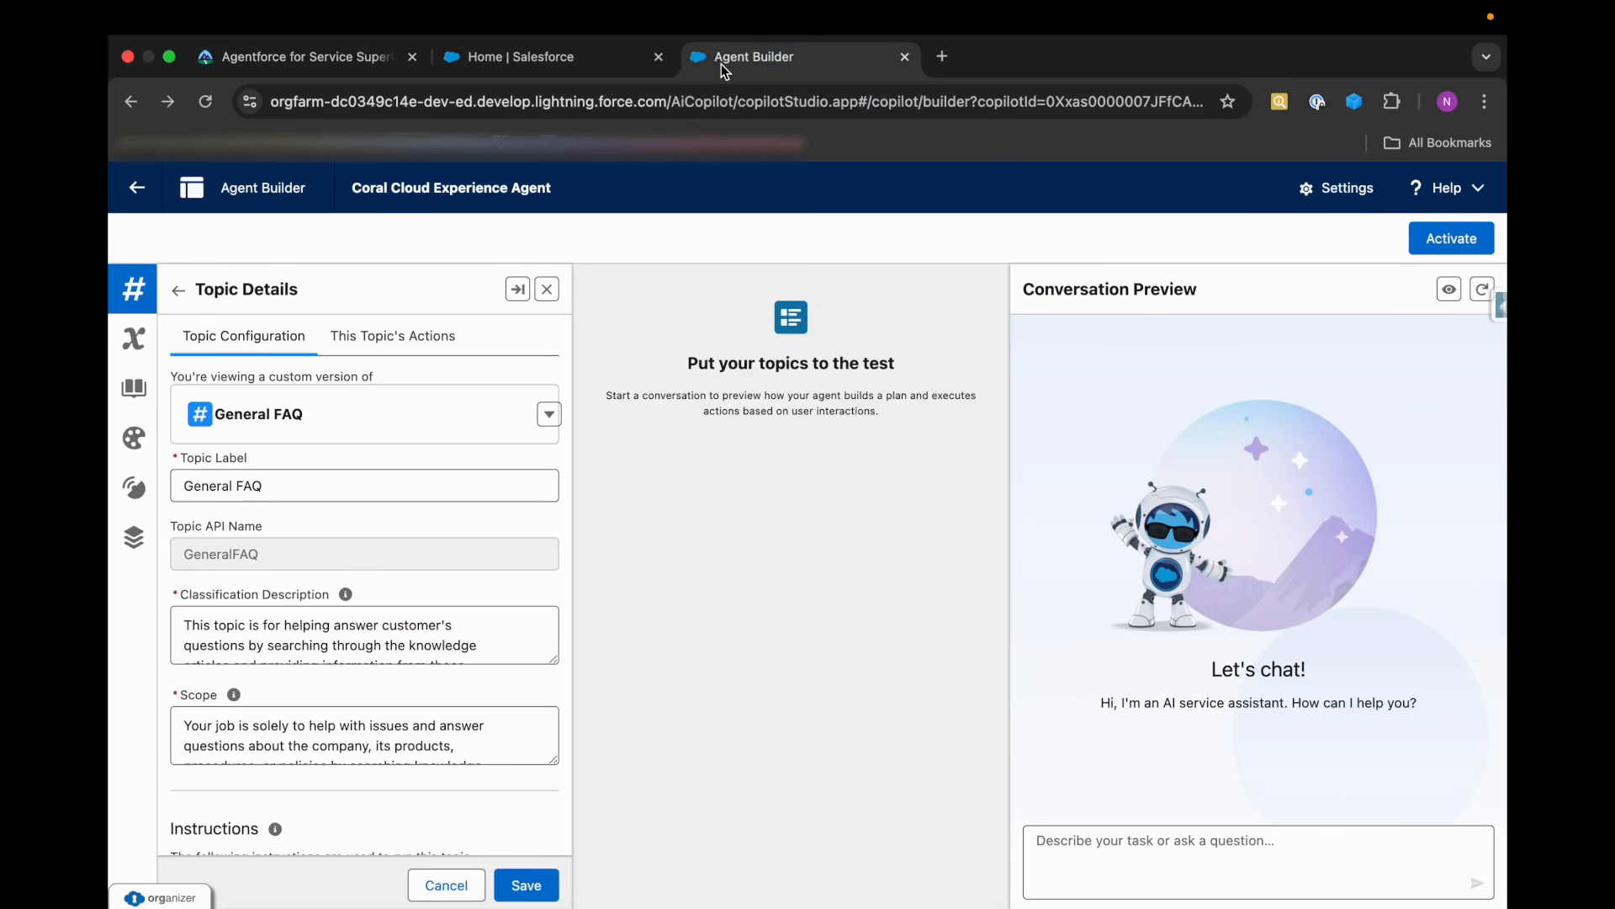
{"action": "left_click", "coordinate": [389, 335]}
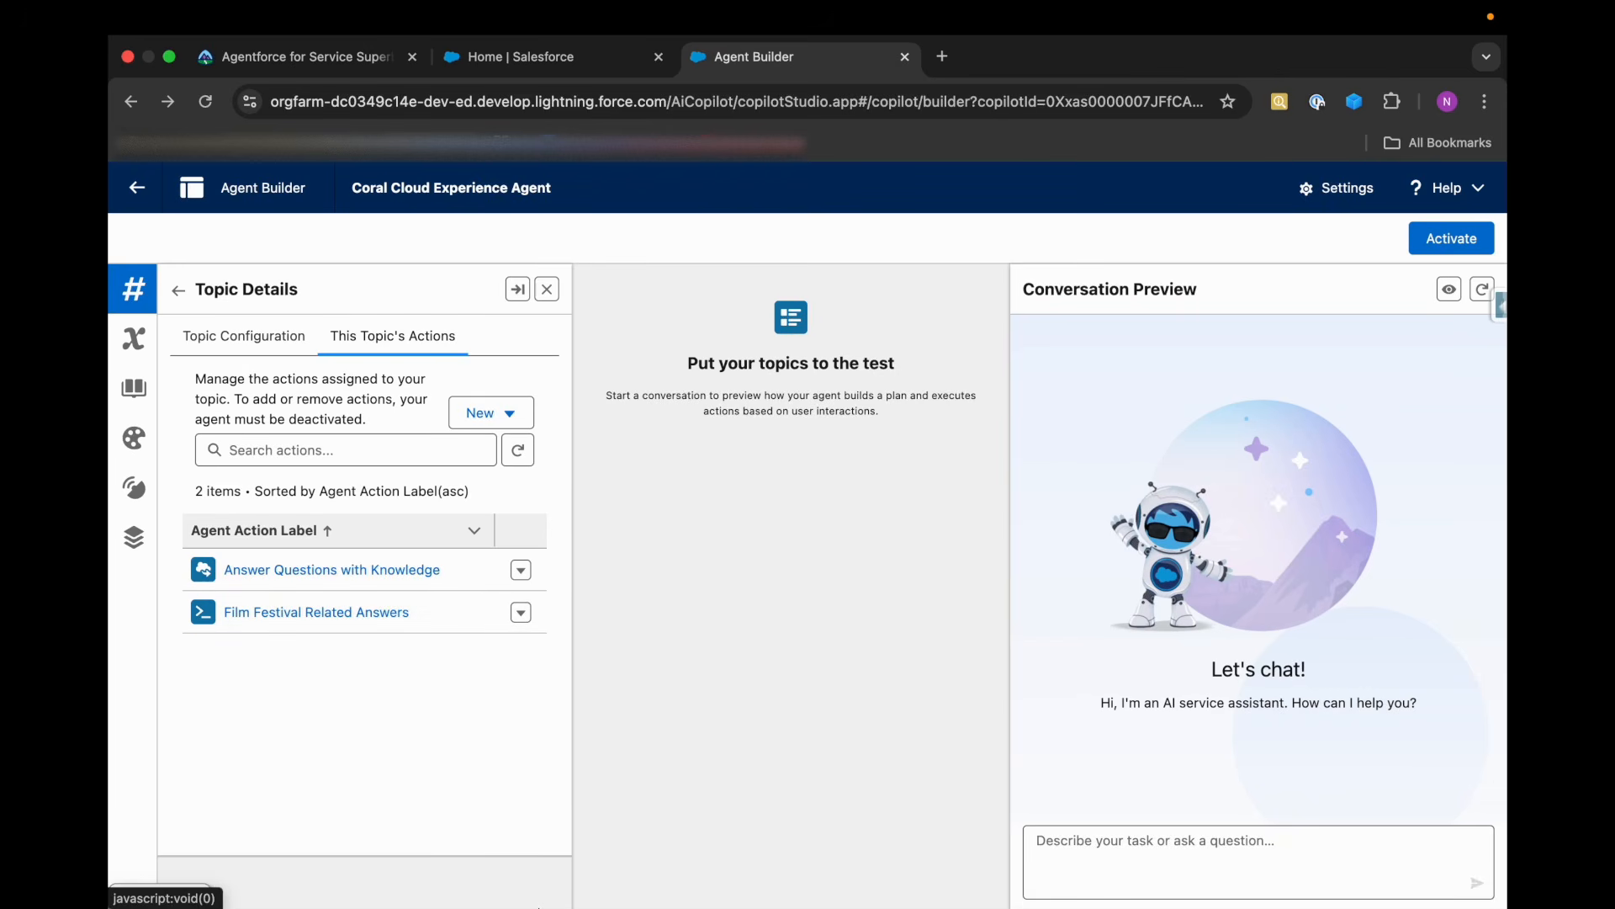
{"action": "left_click", "coordinate": [492, 413]}
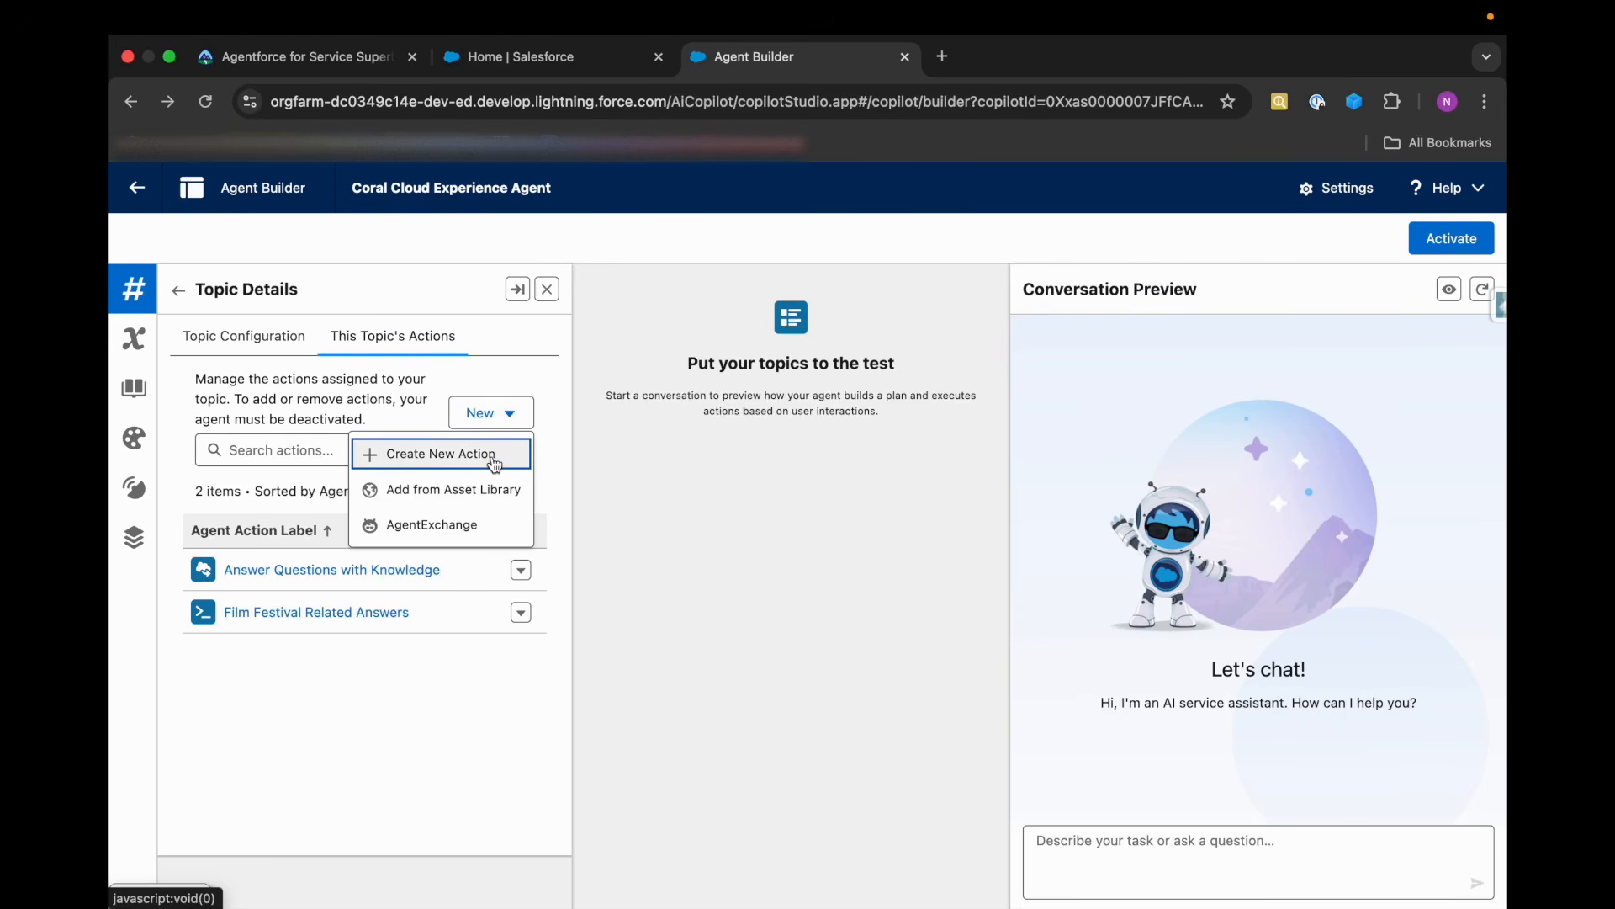
{"action": "left_click", "coordinate": [464, 705]}
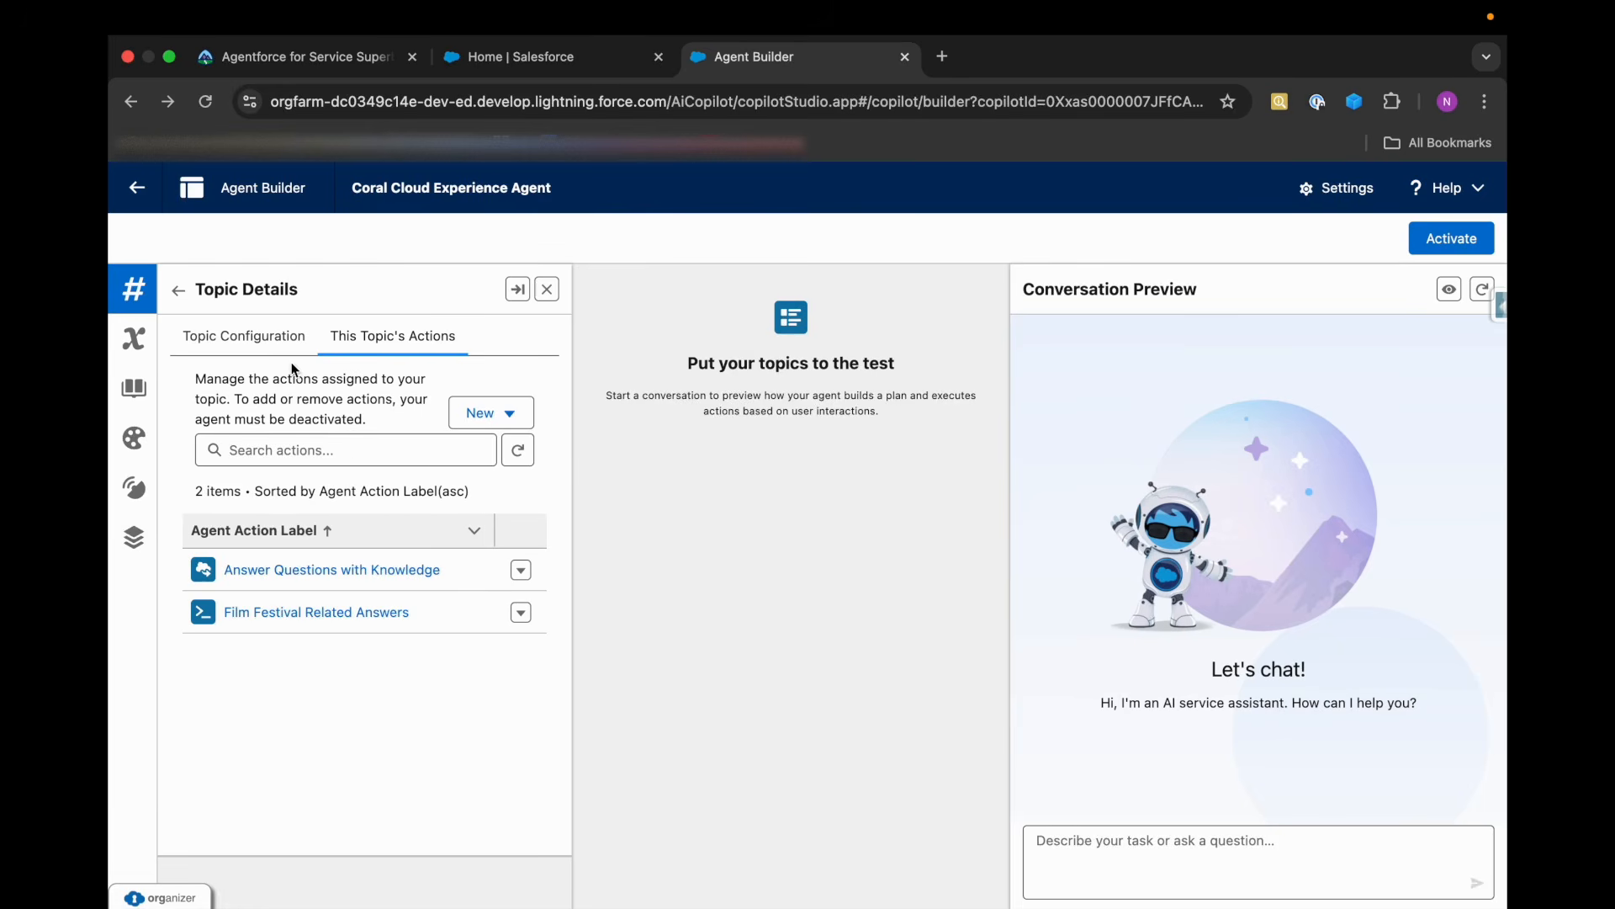
{"action": "left_click", "coordinate": [276, 347]}
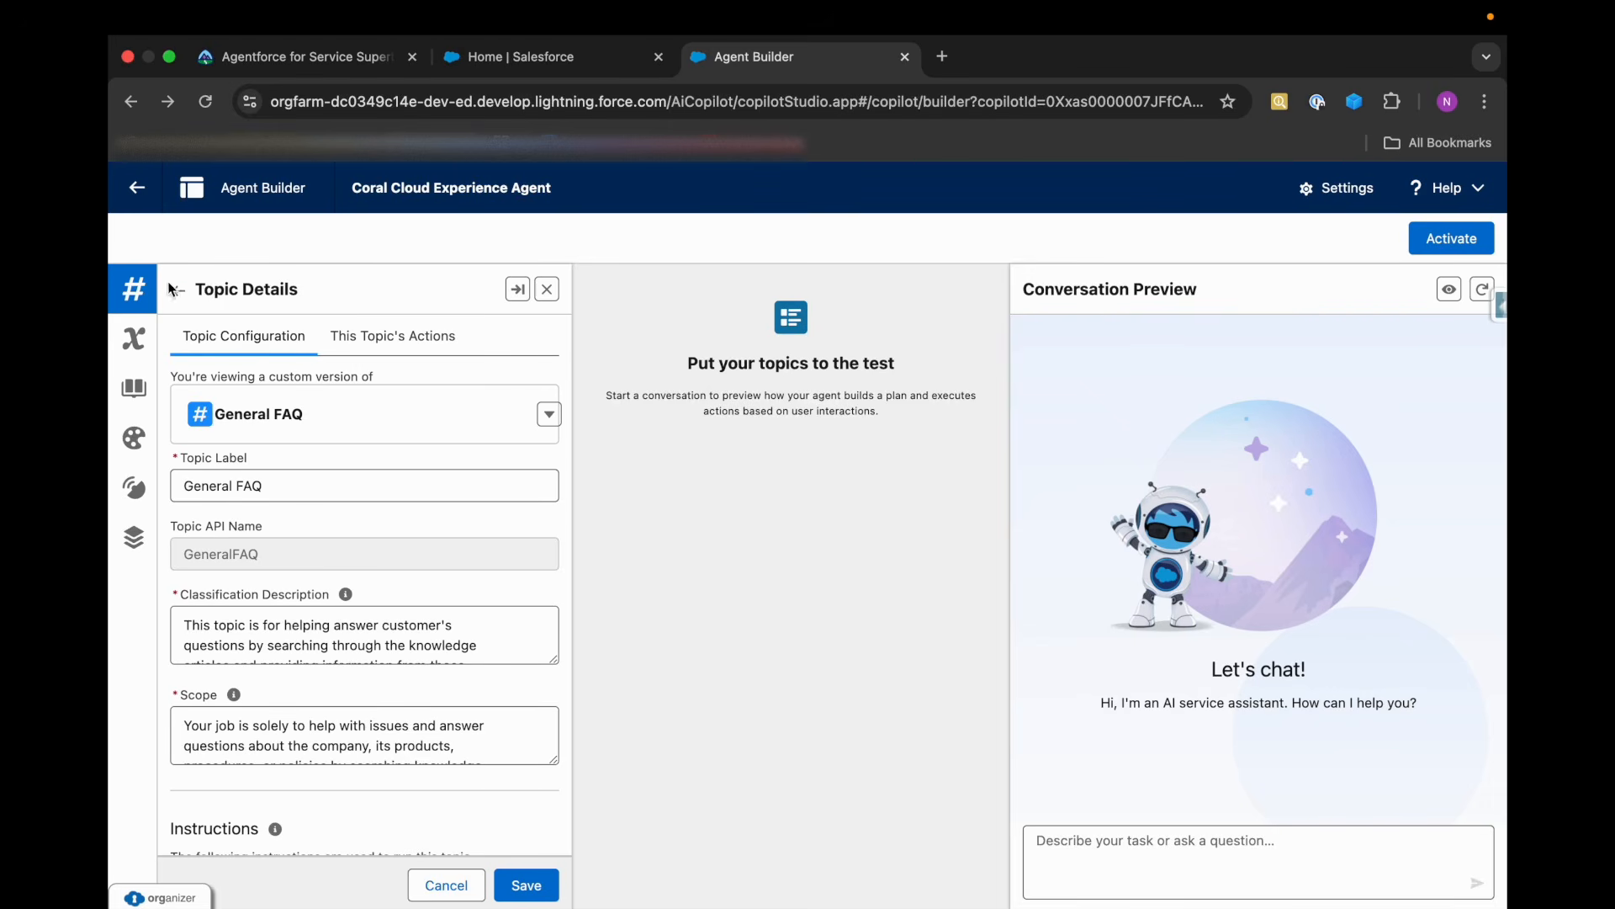
{"action": "left_click", "coordinate": [366, 335]}
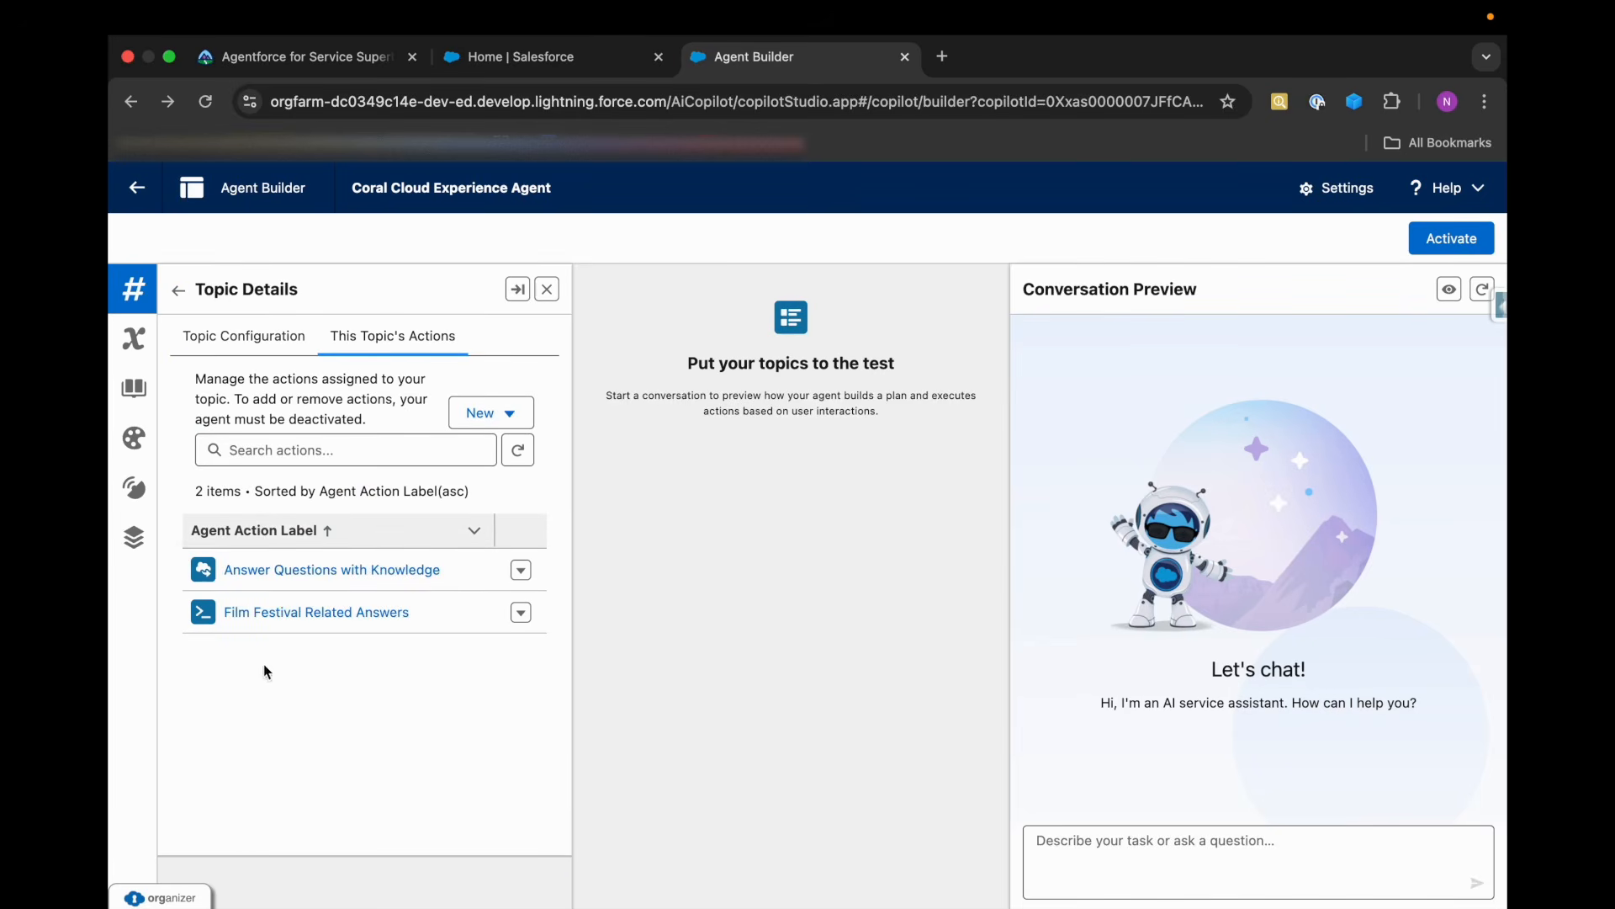
{"action": "left_click", "coordinate": [179, 292]}
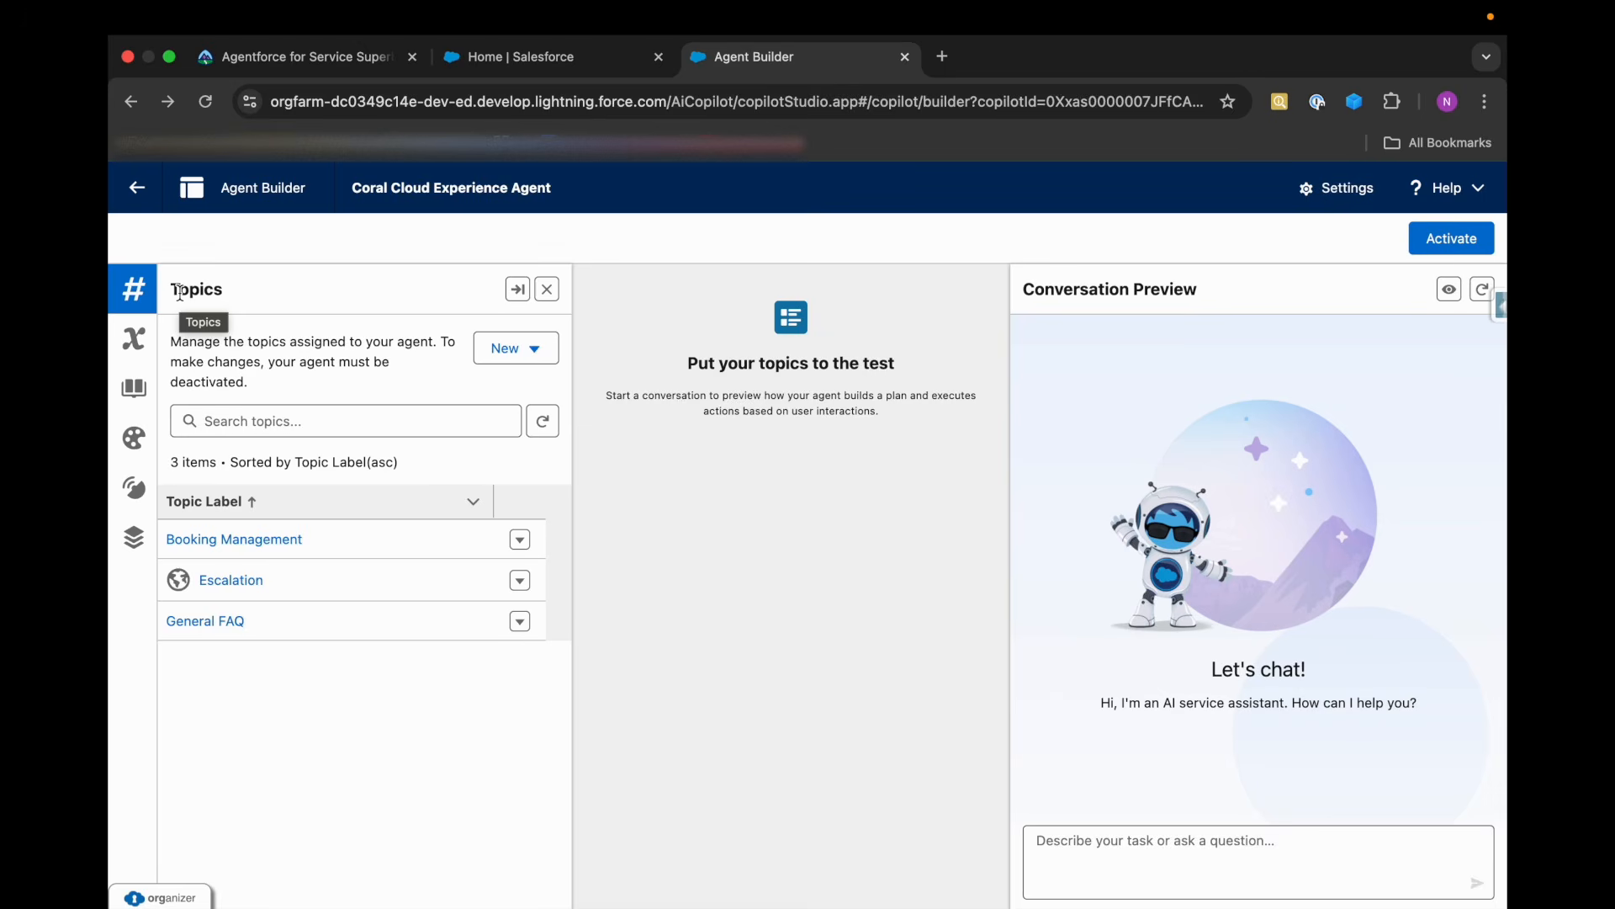
Check Trailhead's prompt template requirements, then open the Film Festival Related Answers template in Prompt Builder in Salesforce Setup.
{"action": "left_click", "coordinate": [315, 77]}
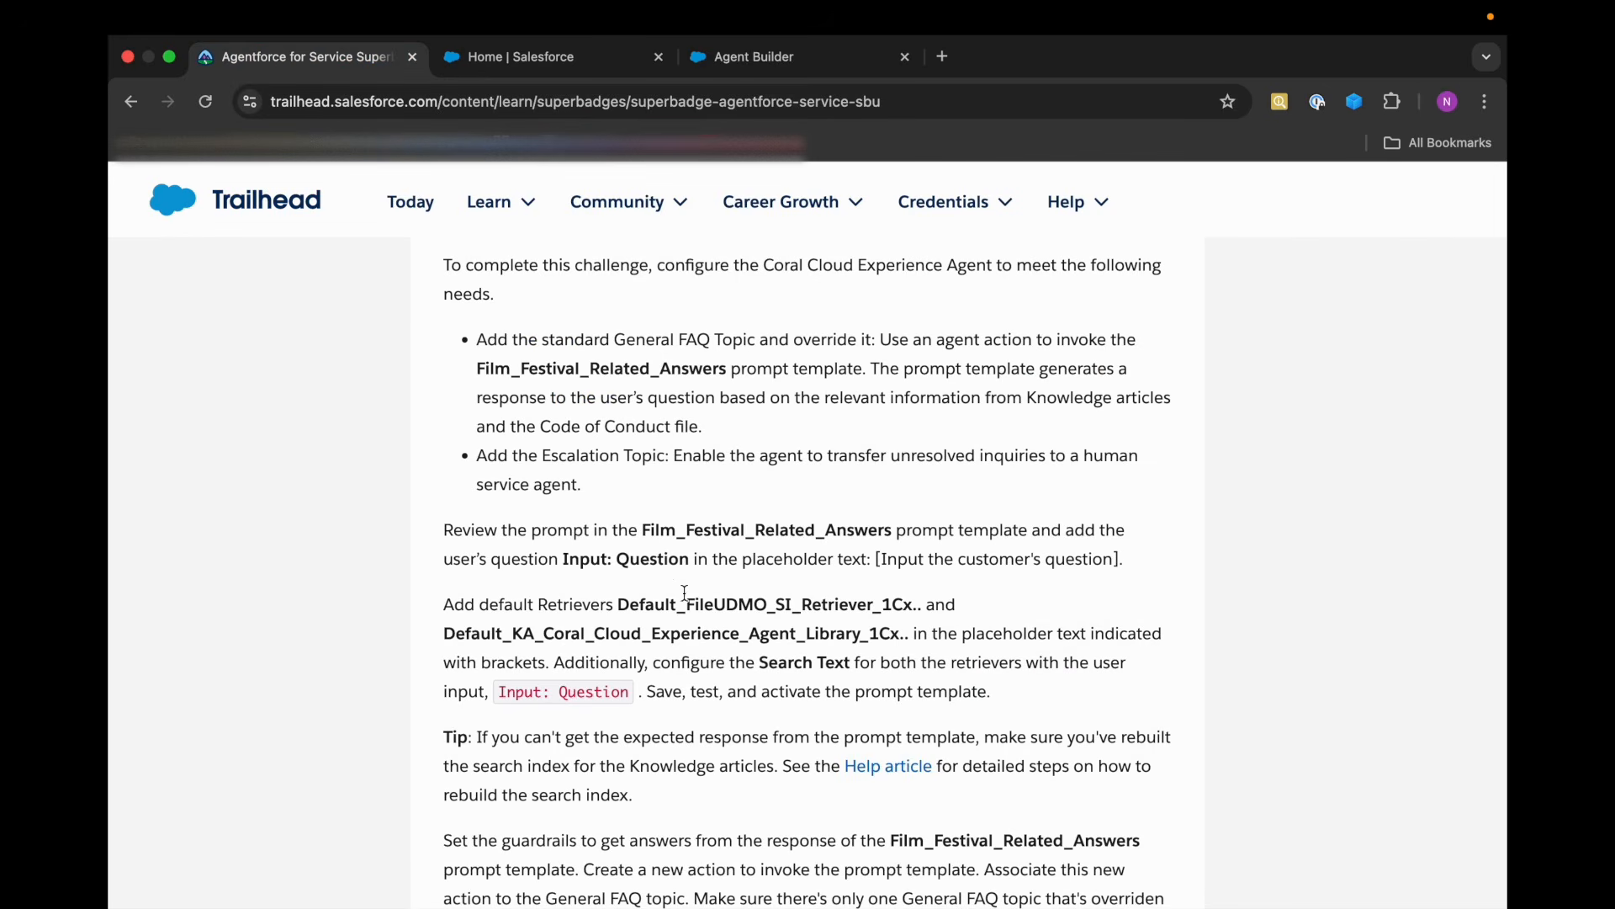
{"action": "scroll", "coordinate": [685, 593], "scroll_direction": "down", "scroll_amount": 2}
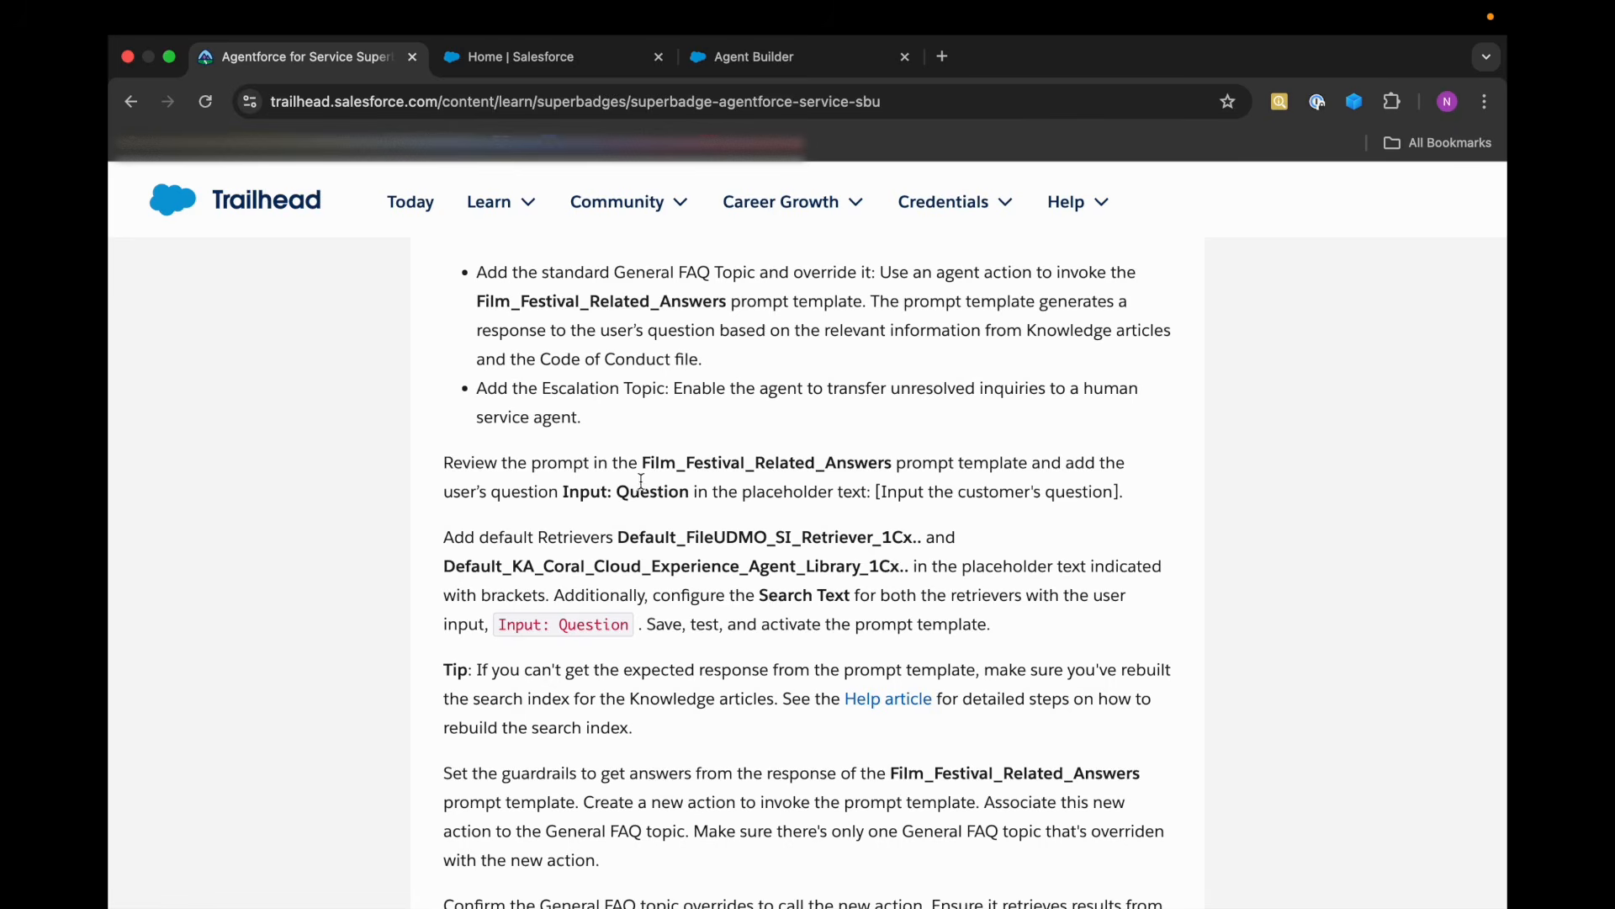
{"action": "left_click_drag", "start_coordinate": [647, 462], "coordinate": [791, 462]}
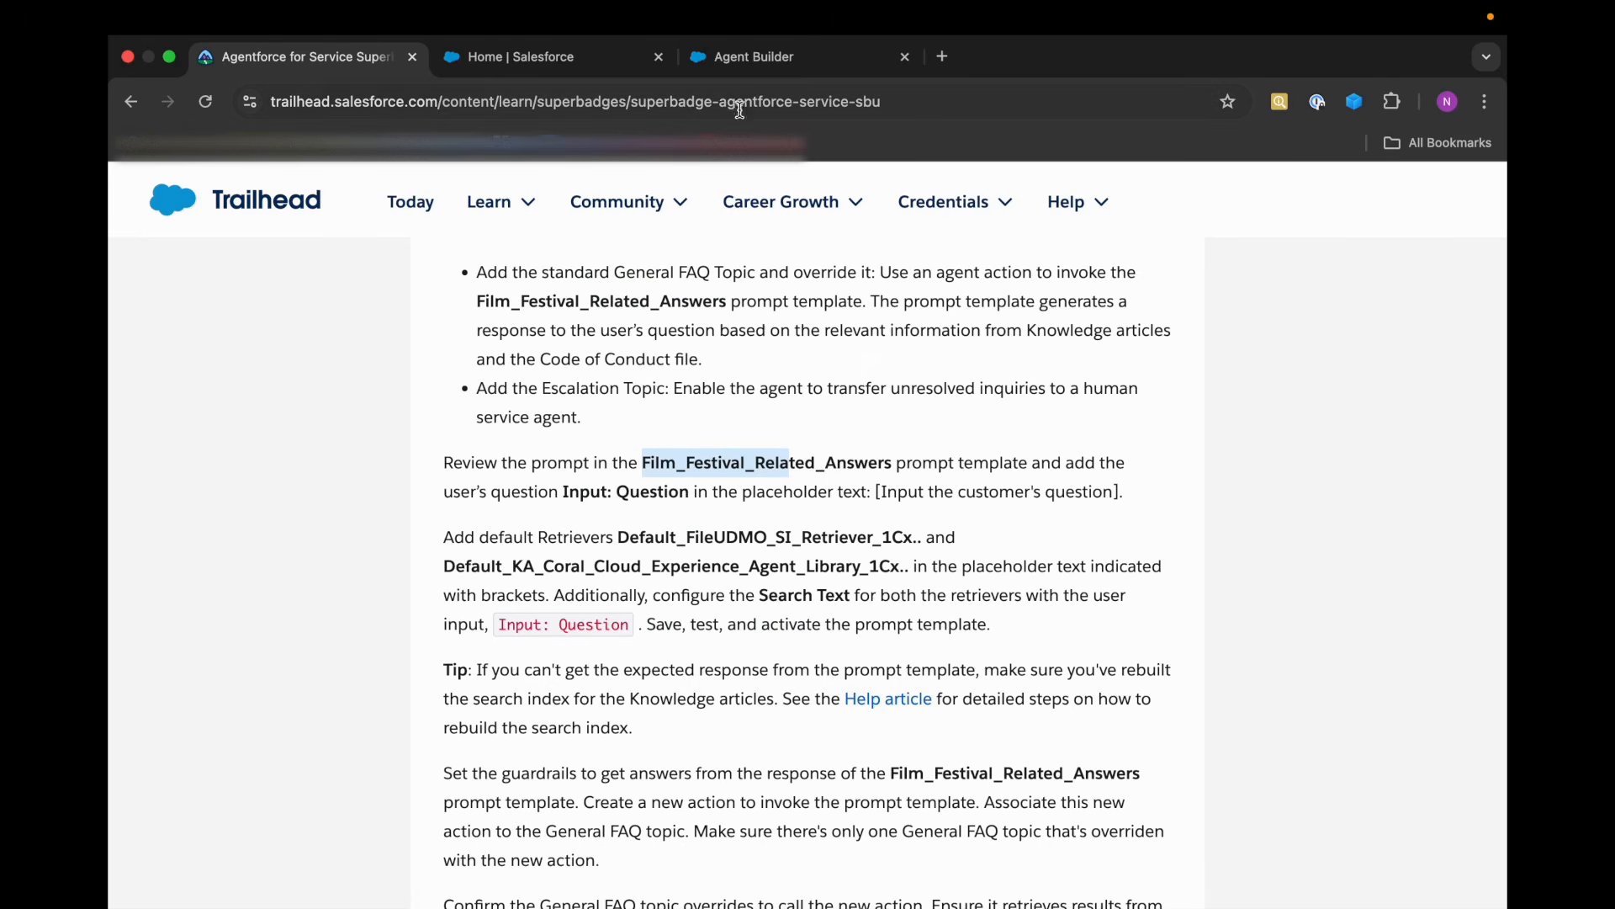
{"action": "left_click", "coordinate": [504, 58]}
{"action": "left_click", "coordinate": [278, 286]}
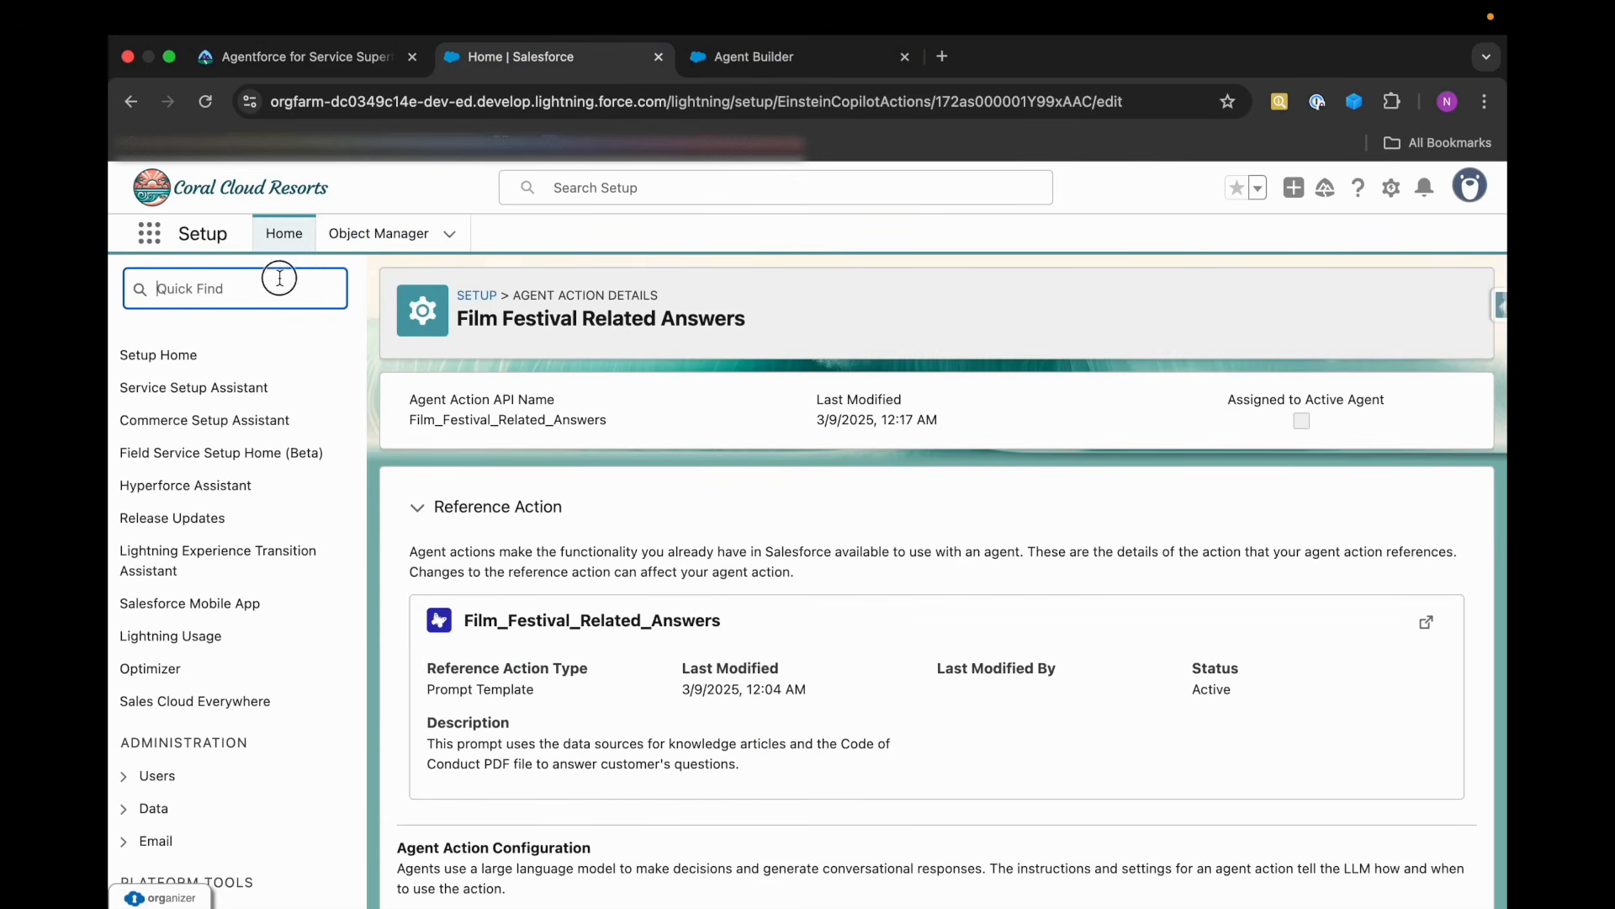
{"action": "type", "text": "promp"}
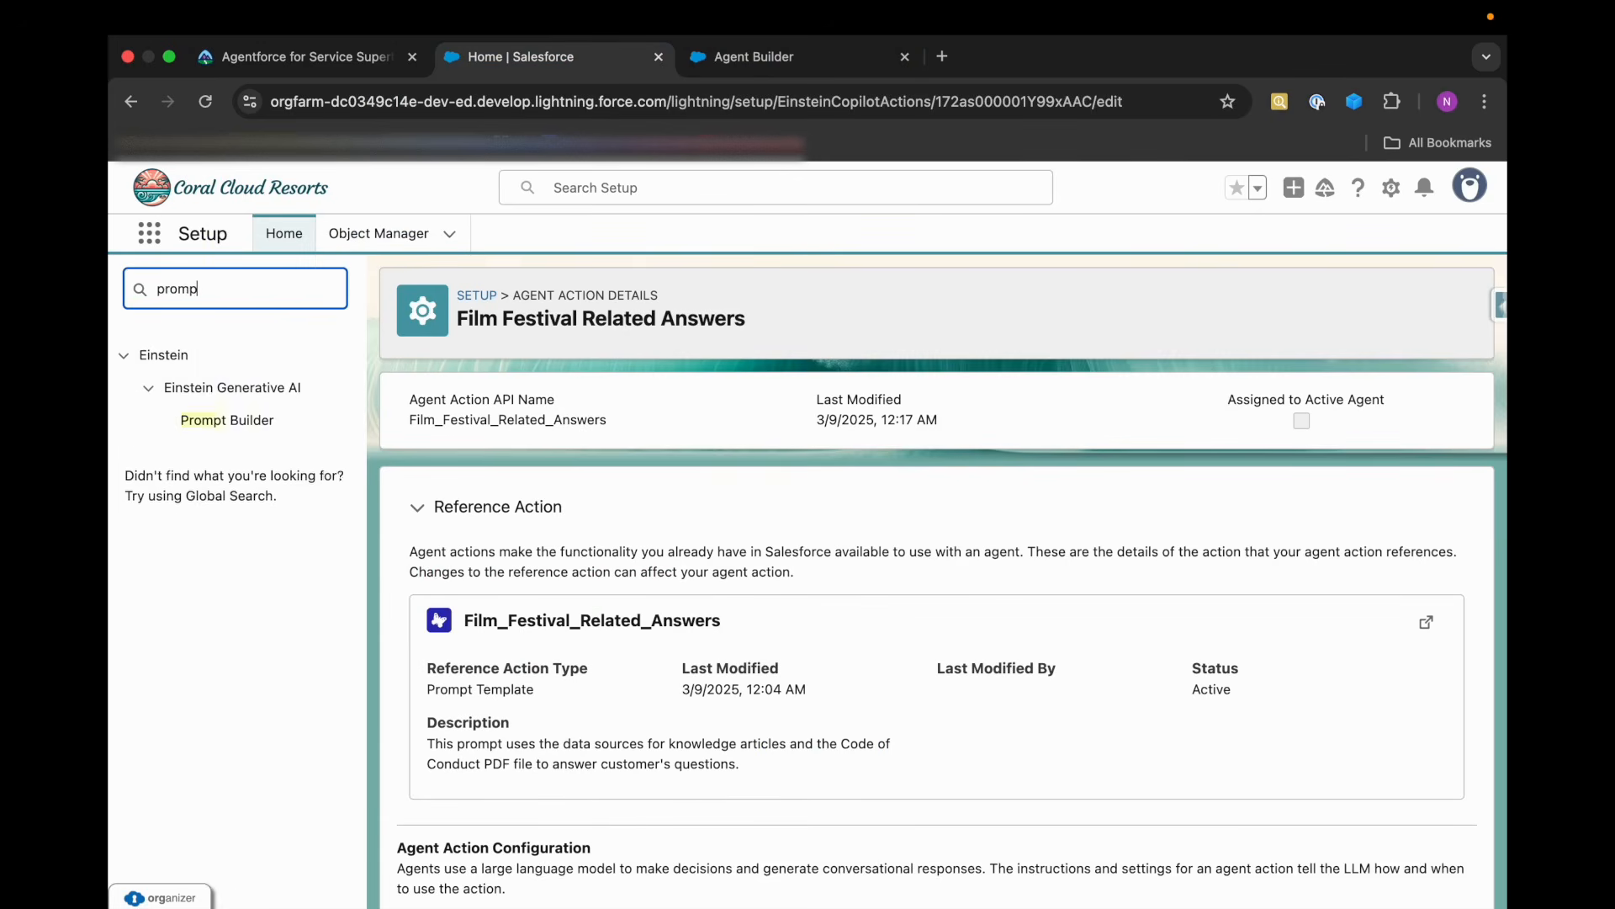
{"action": "left_click", "coordinate": [242, 423]}
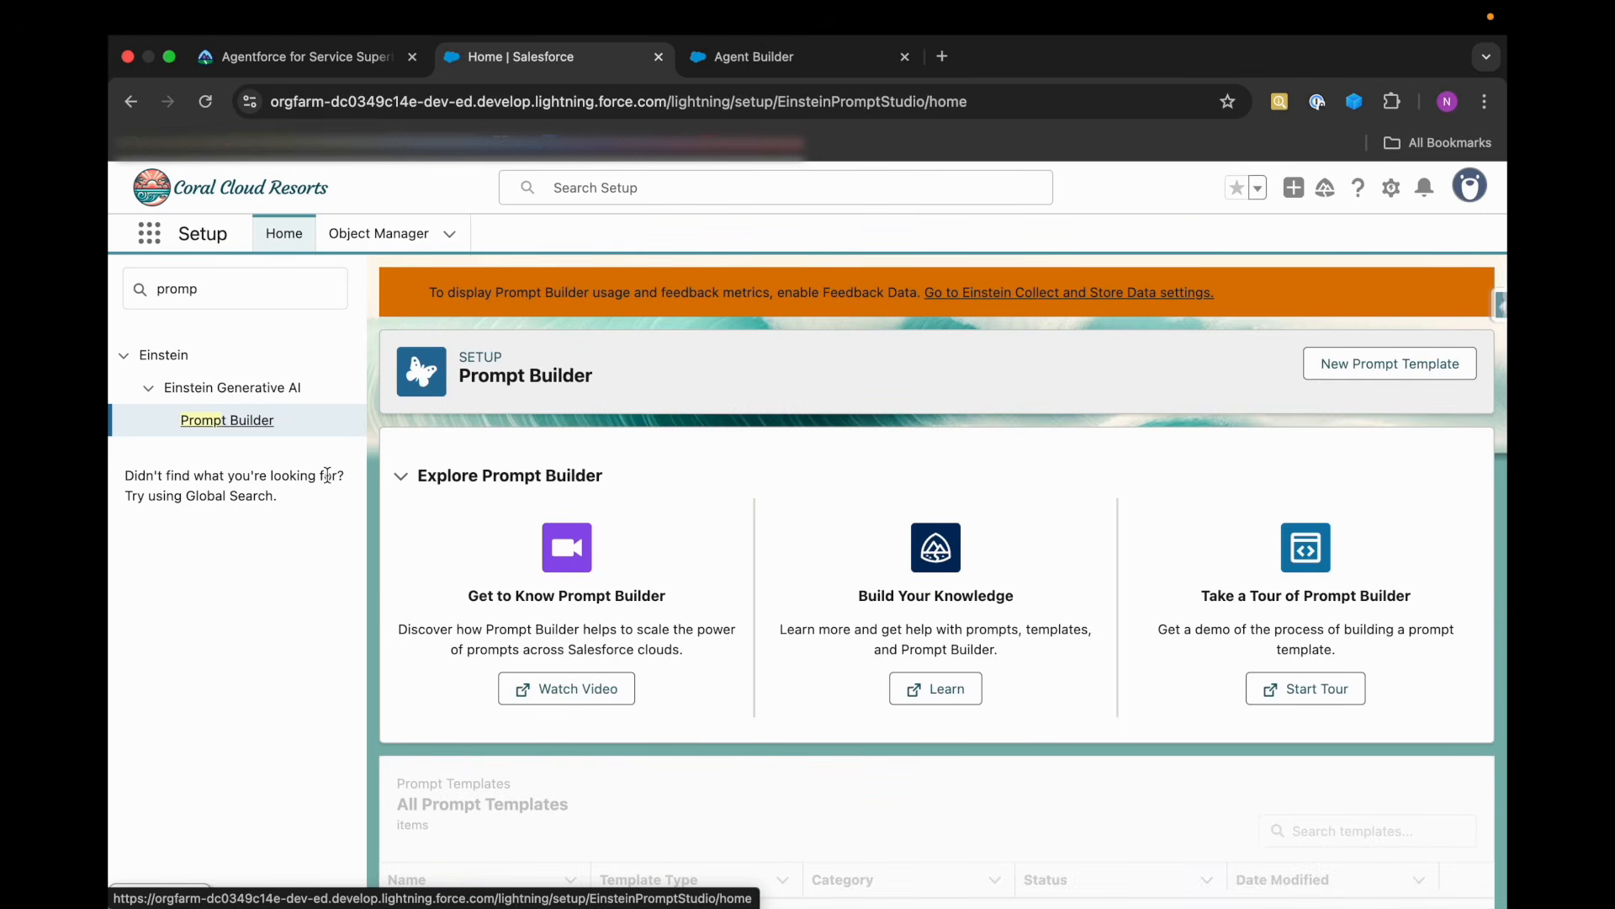
{"action": "scroll", "coordinate": [427, 604], "scroll_direction": "down", "scroll_amount": 7}
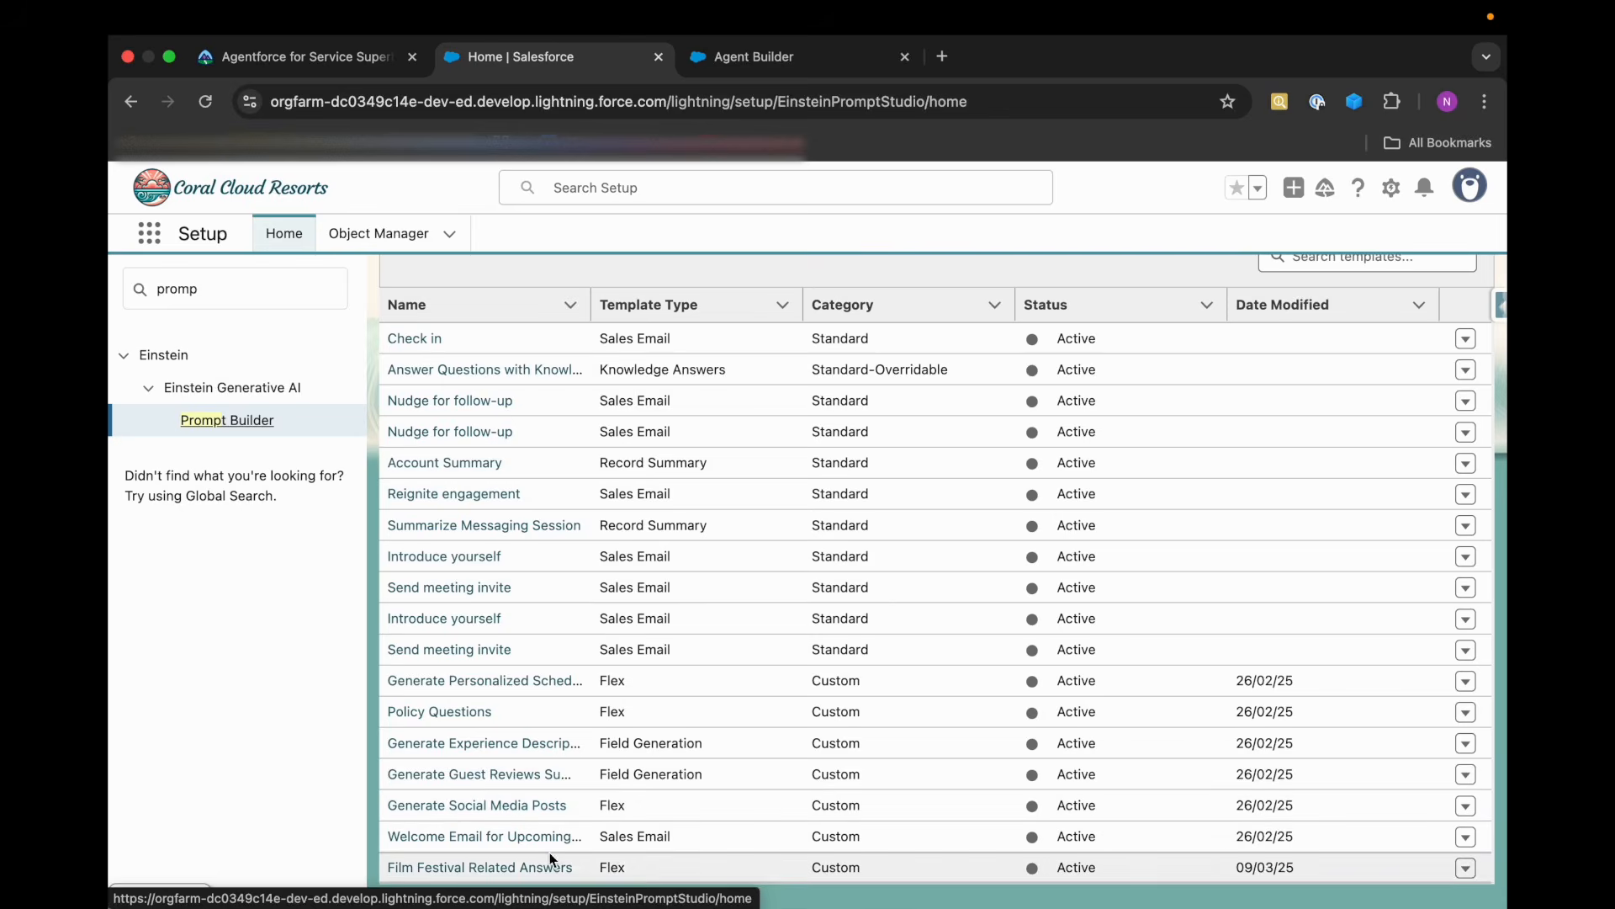
{"action": "left_click", "coordinate": [517, 875]}
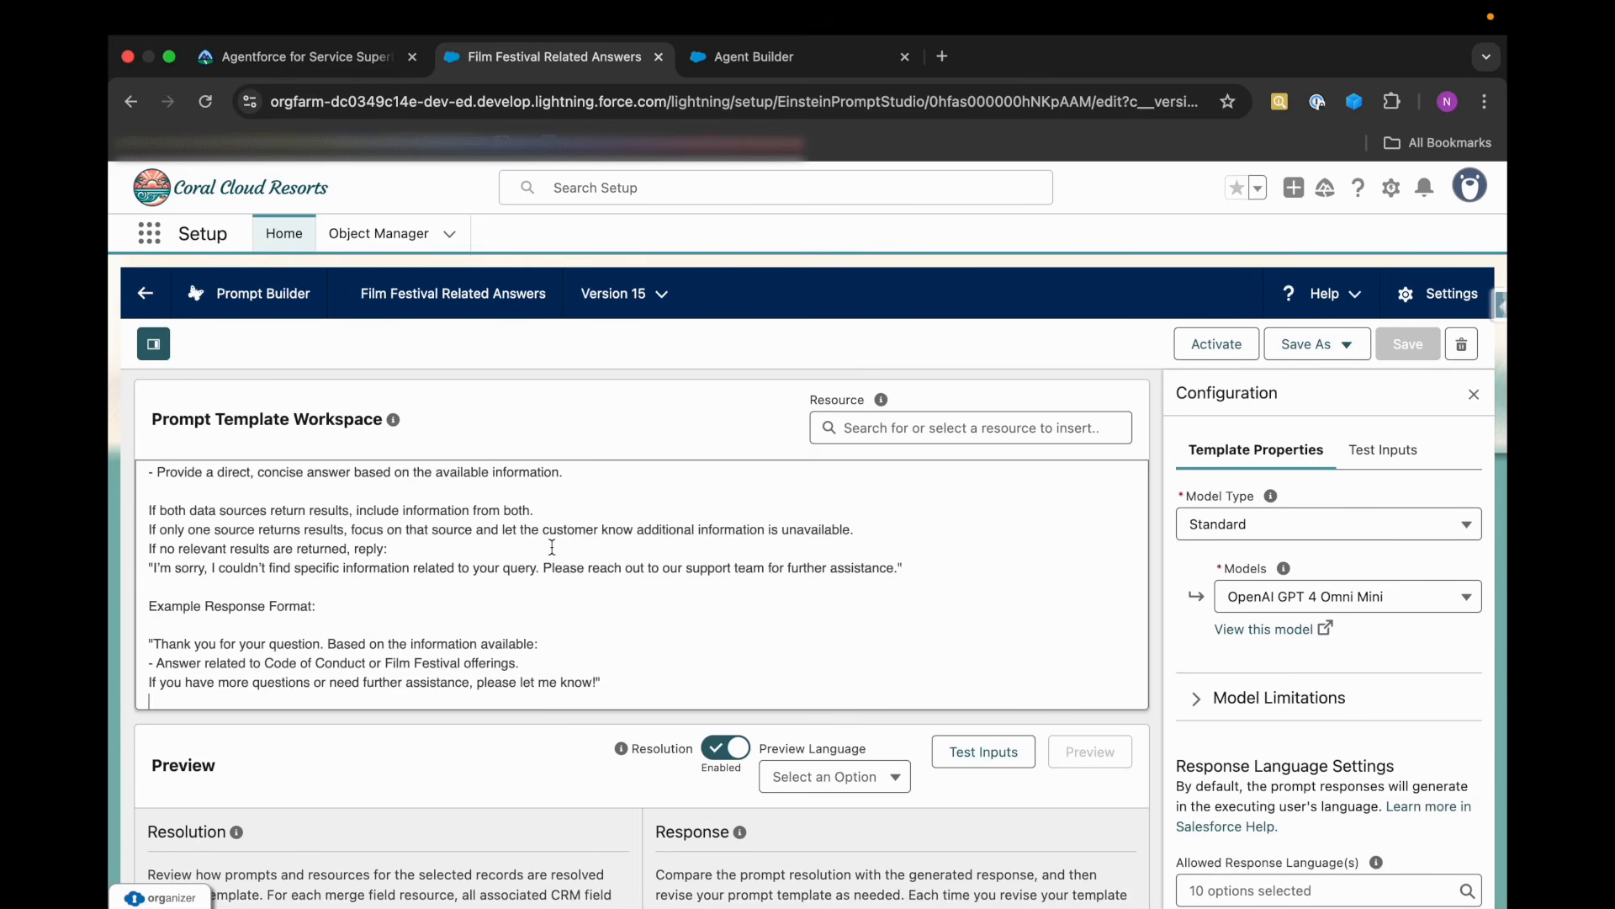
{"action": "scroll", "coordinate": [552, 547], "scroll_direction": "up", "scroll_amount": 3}
{"action": "scroll", "coordinate": [552, 547], "scroll_direction": "up", "scroll_amount": 5}
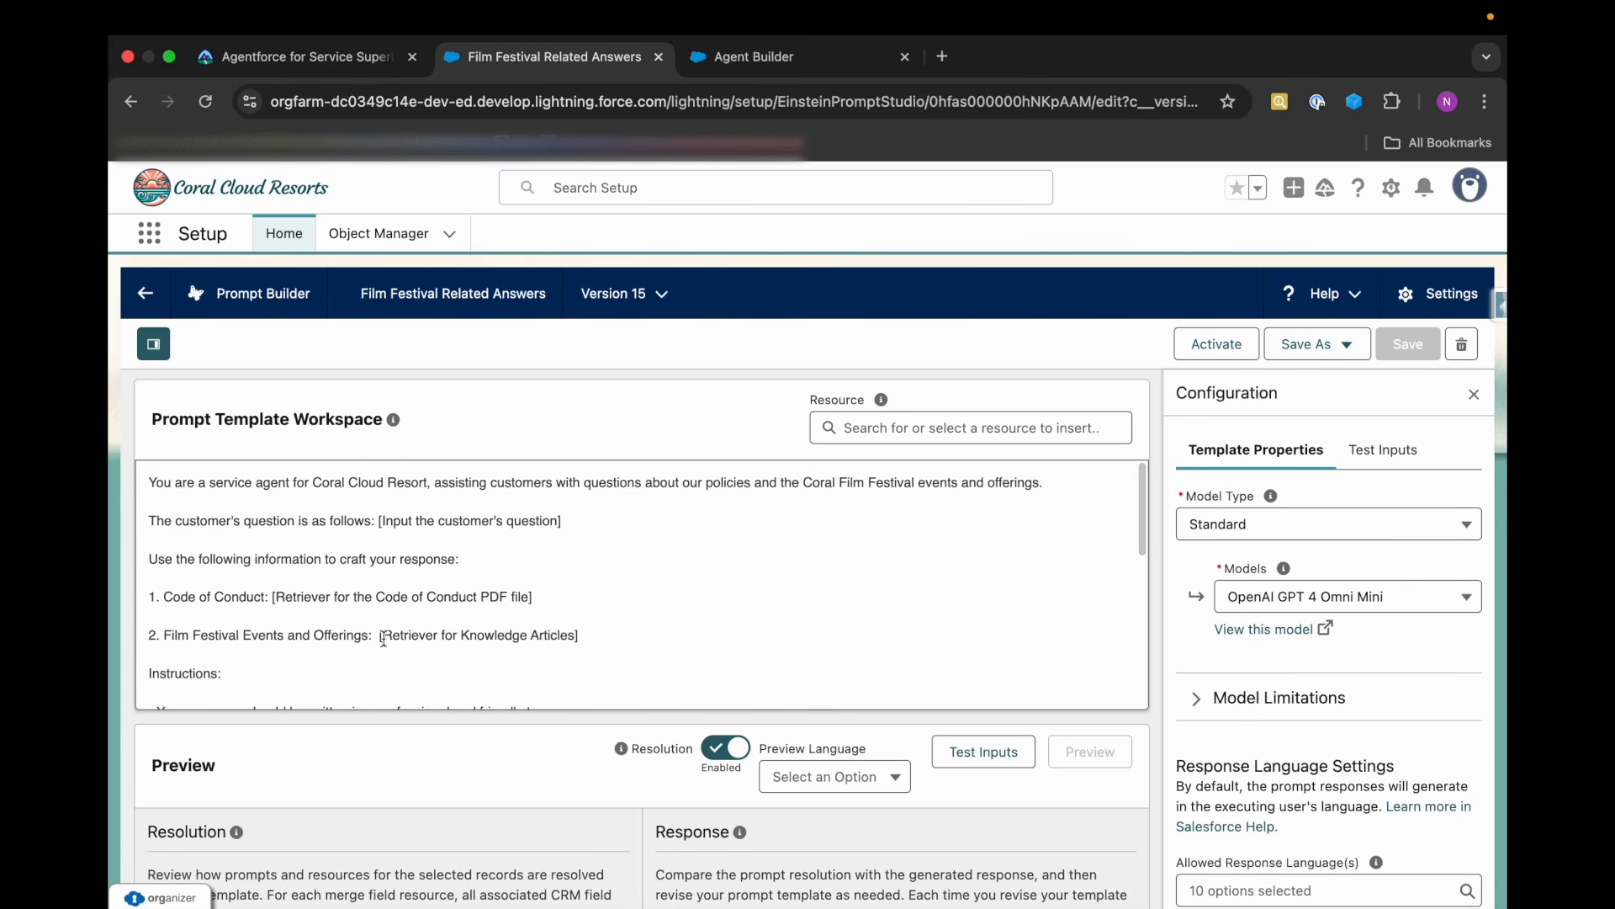
Try to replace the template's customer question placeholder with the plain text "Input: Question" copied from the Trailhead instructions.
{"action": "left_click", "coordinate": [303, 56]}
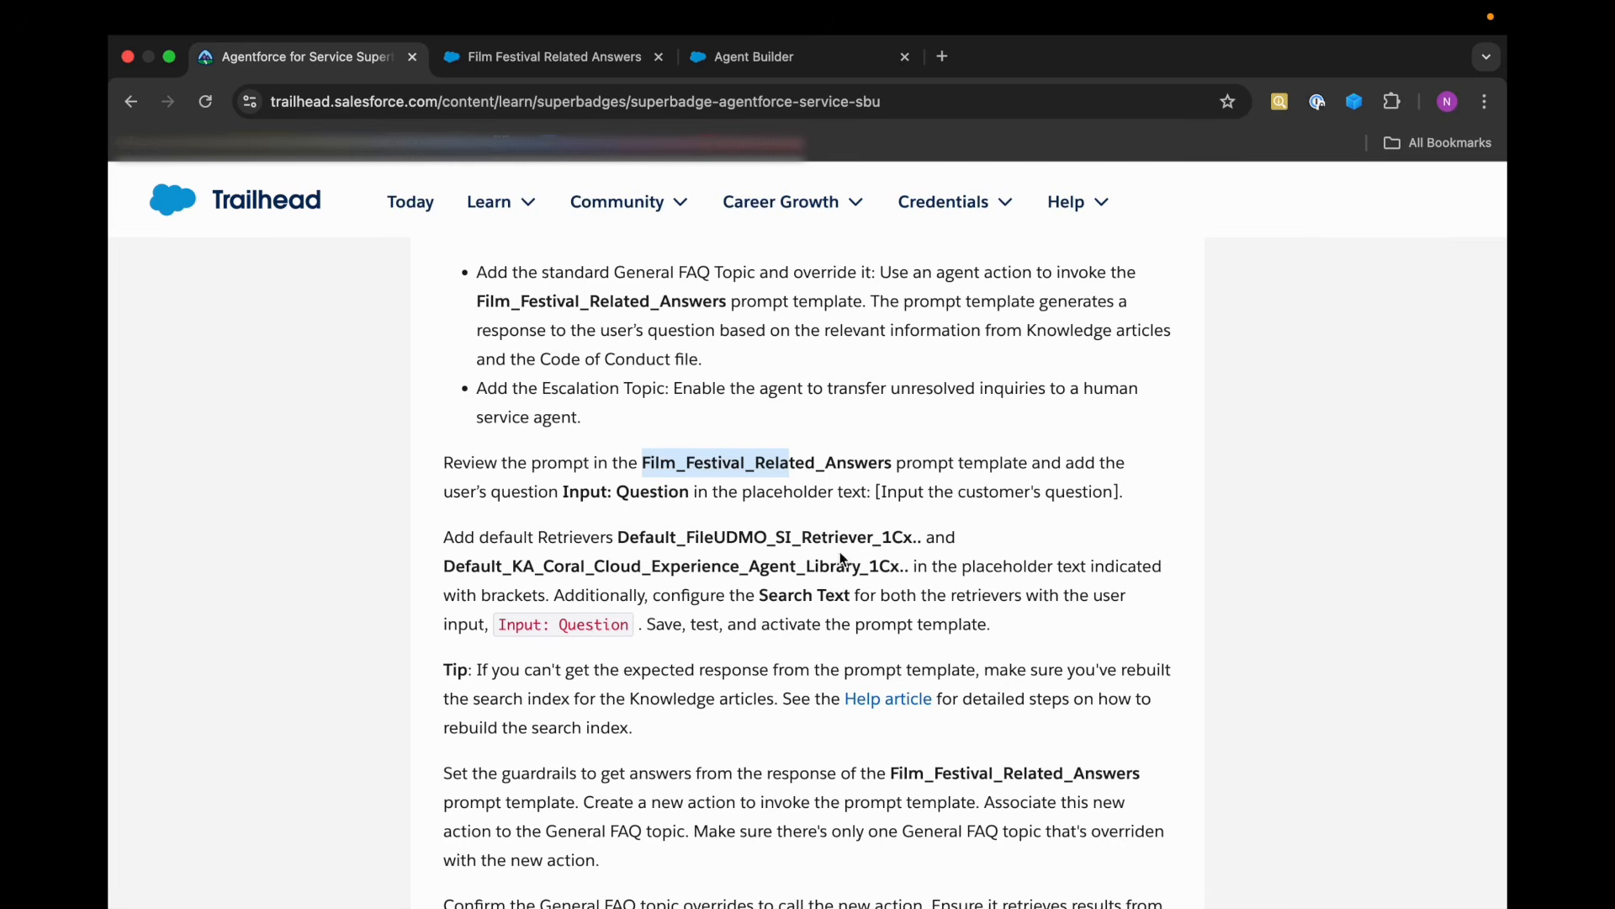
{"action": "left_click", "coordinate": [890, 494]}
{"action": "left_click", "coordinate": [566, 492]}
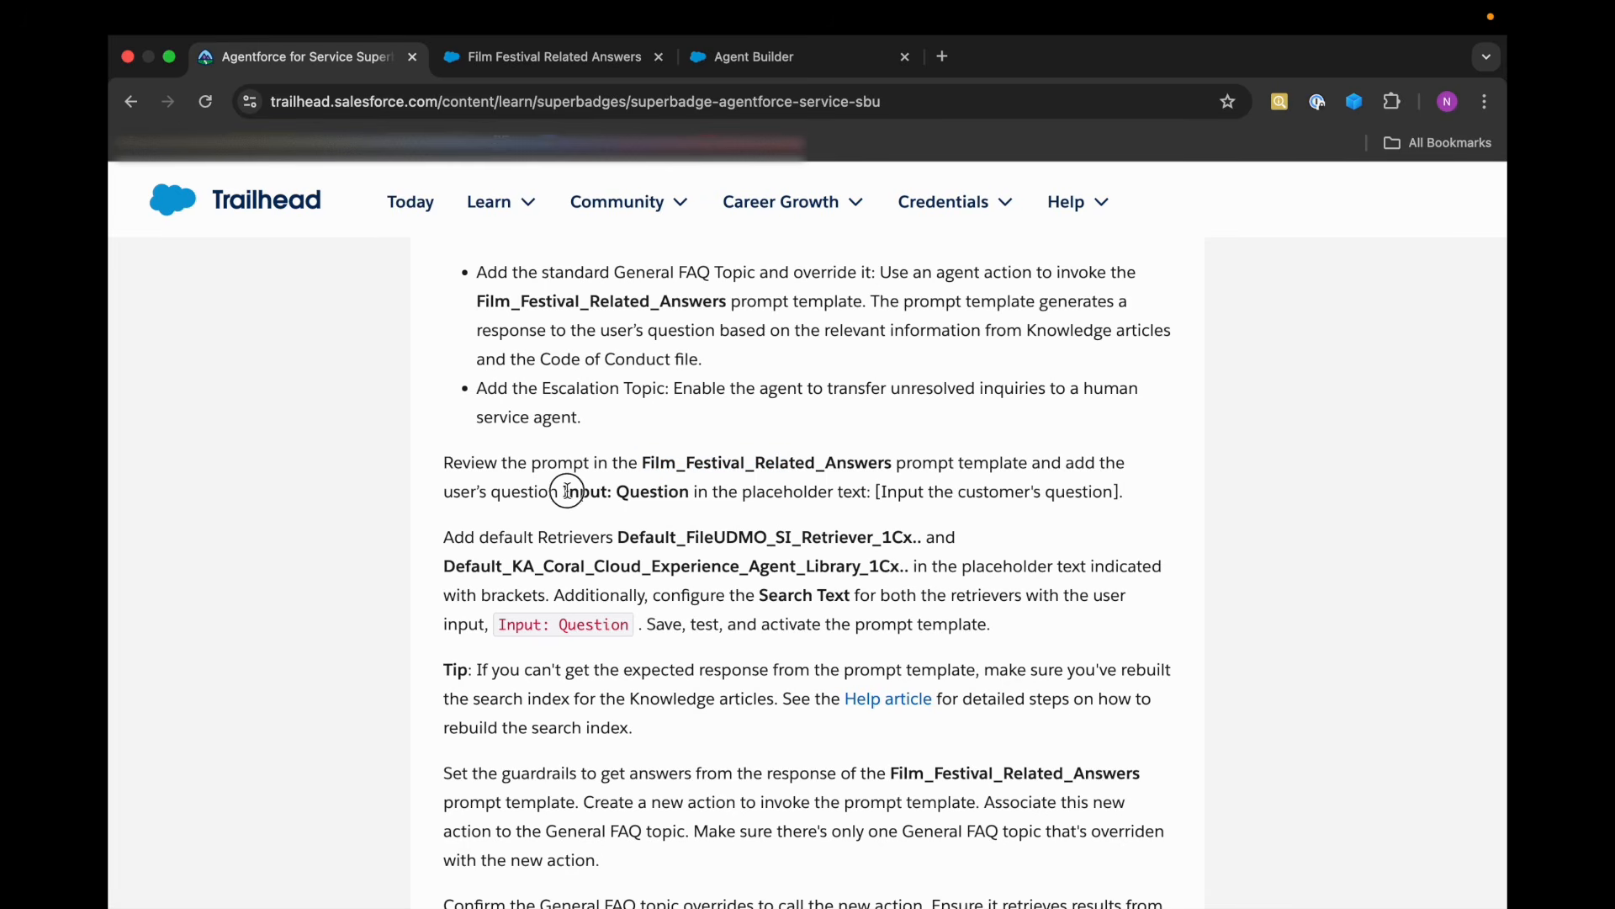
{"action": "left_click_drag", "start_coordinate": [565, 491], "coordinate": [692, 509]}
{"action": "key", "text": "super+c"}
{"action": "key", "text": "ctrl+Tab"}
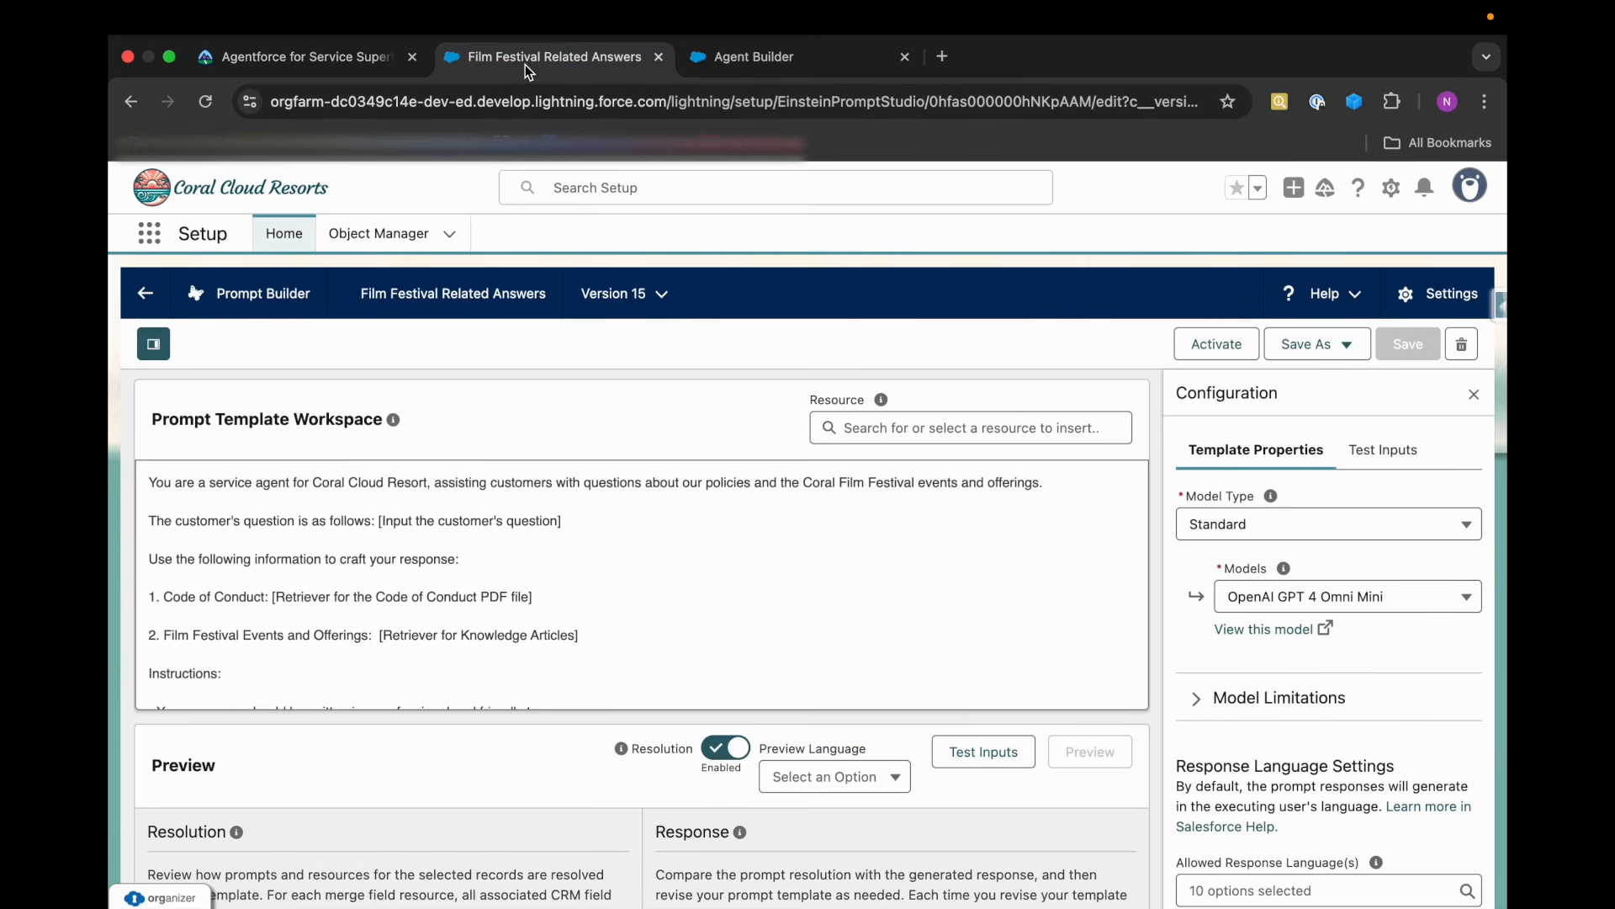
{"action": "left_click_drag", "start_coordinate": [380, 522], "coordinate": [557, 522]}
{"action": "key", "text": "super+v"}
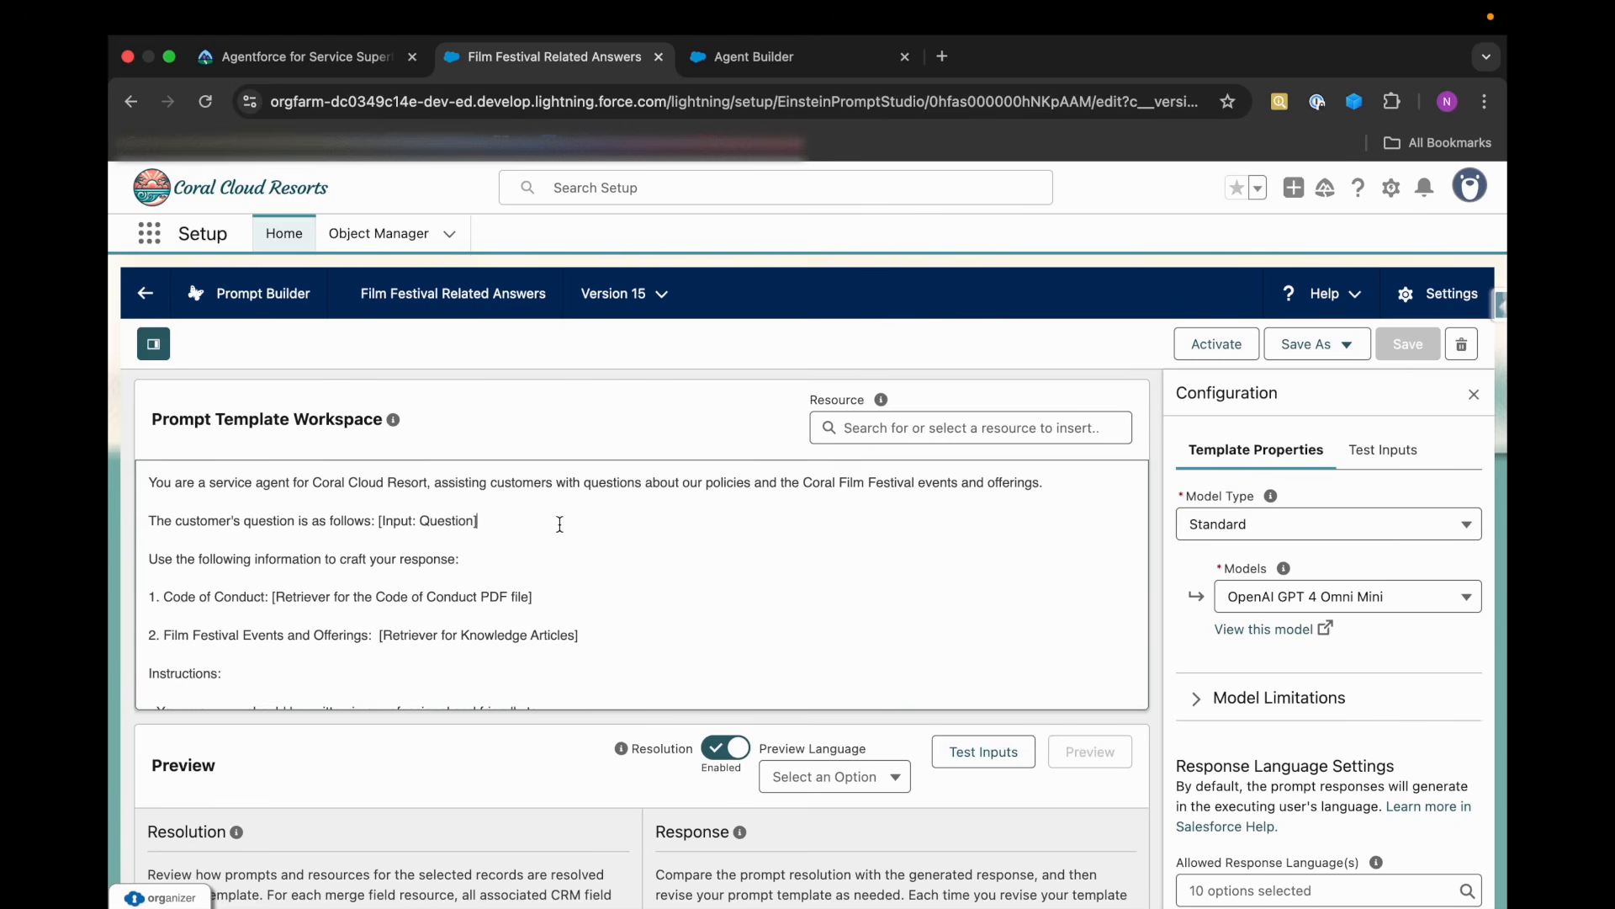
Replace the plain text inside the customer question brackets with the Free Text resource Question.
{"action": "left_click_drag", "start_coordinate": [474, 521], "coordinate": [387, 522]}
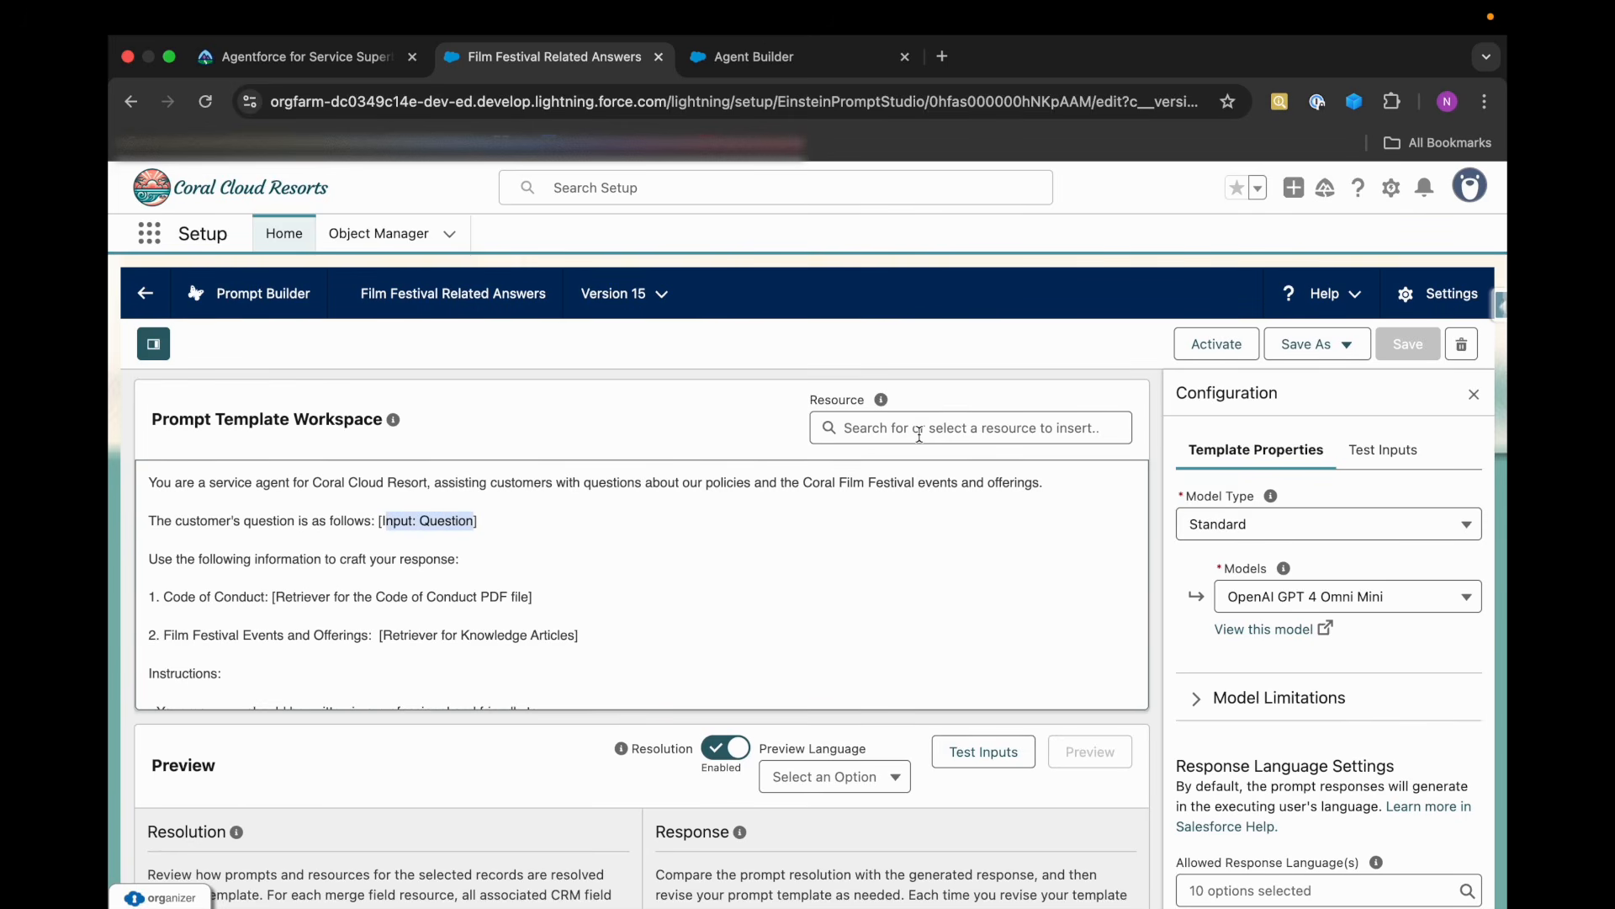
{"action": "key", "text": "BackSpace"}
{"action": "left_click", "coordinate": [945, 436]}
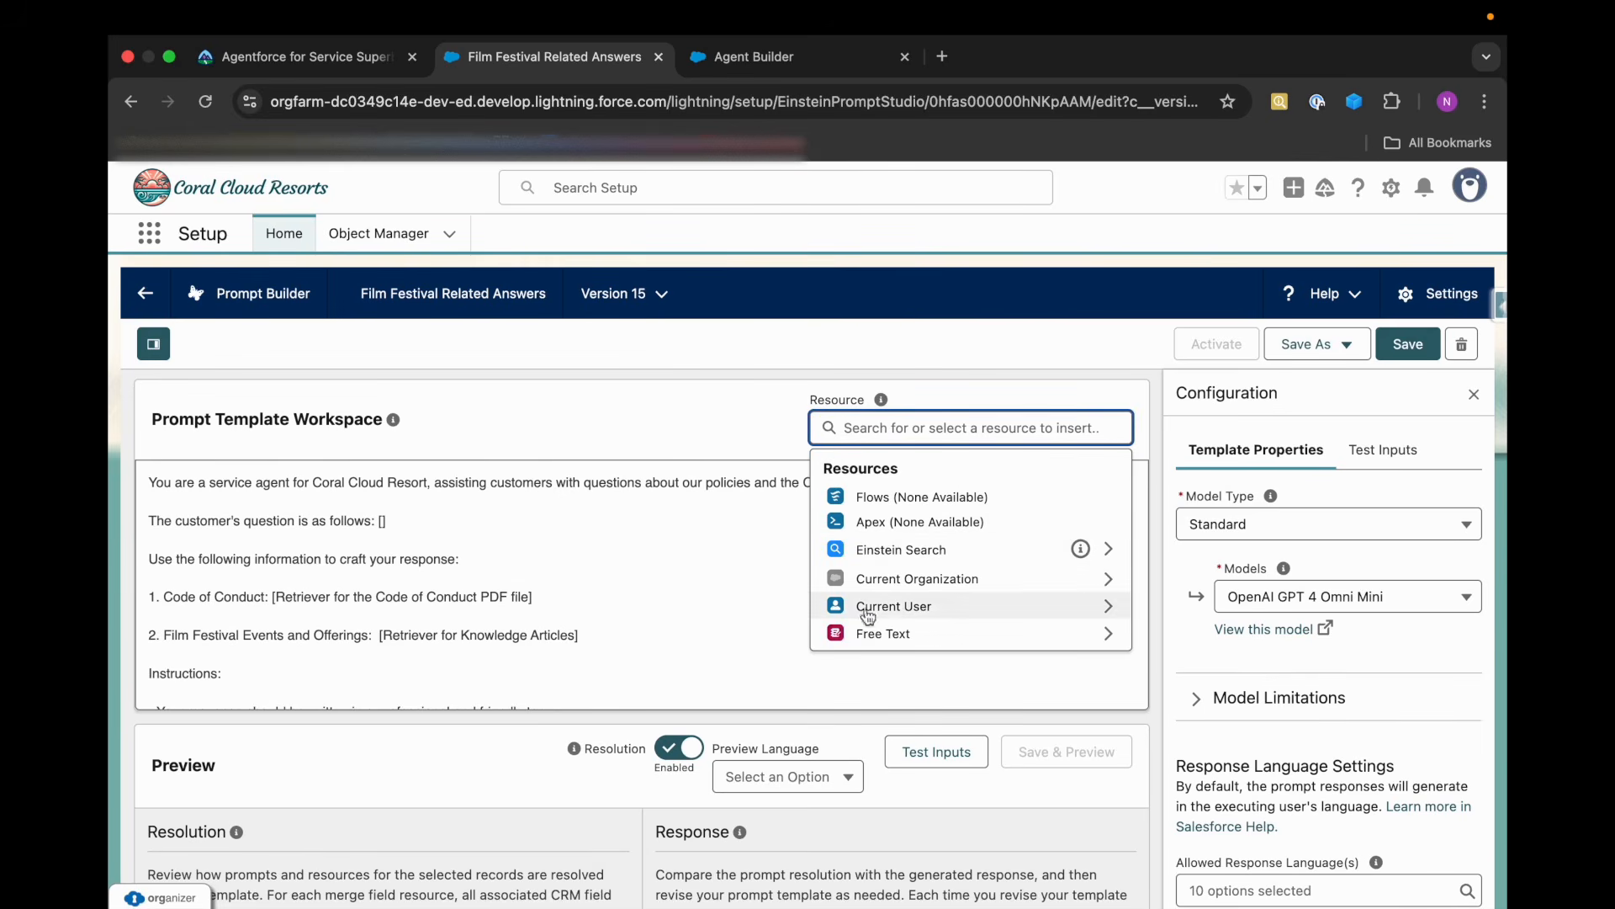
{"action": "left_click", "coordinate": [893, 642]}
{"action": "left_click", "coordinate": [883, 498]}
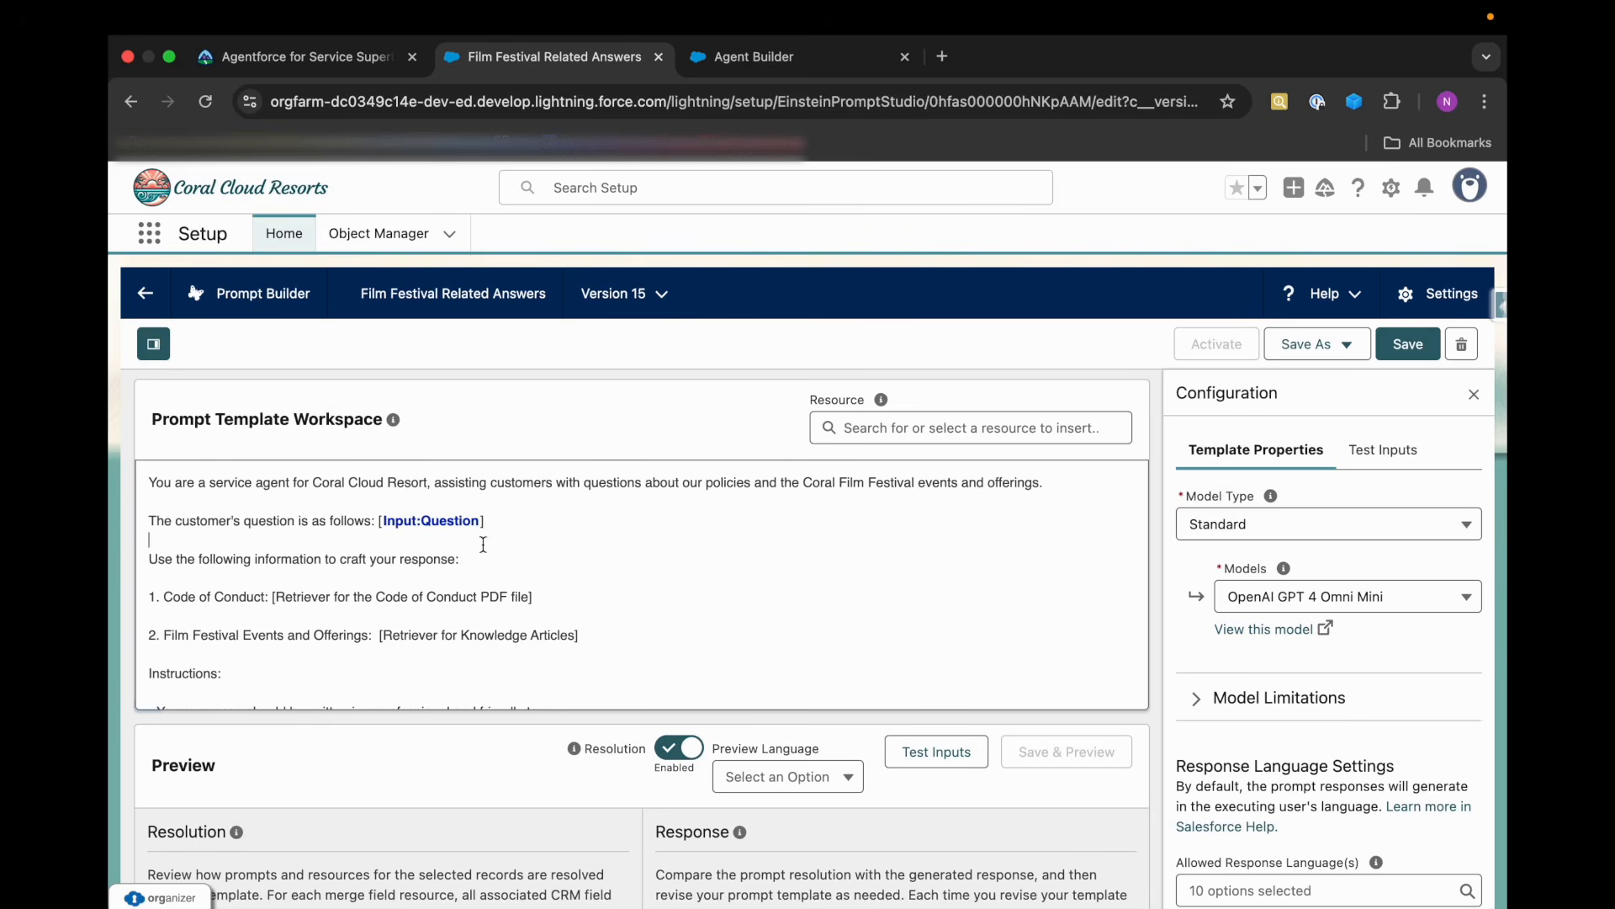
Read Trailhead's instructions for the default retrievers and their Search Text, then return to the prompt template.
{"action": "key", "text": "ctrl+shift+Tab"}
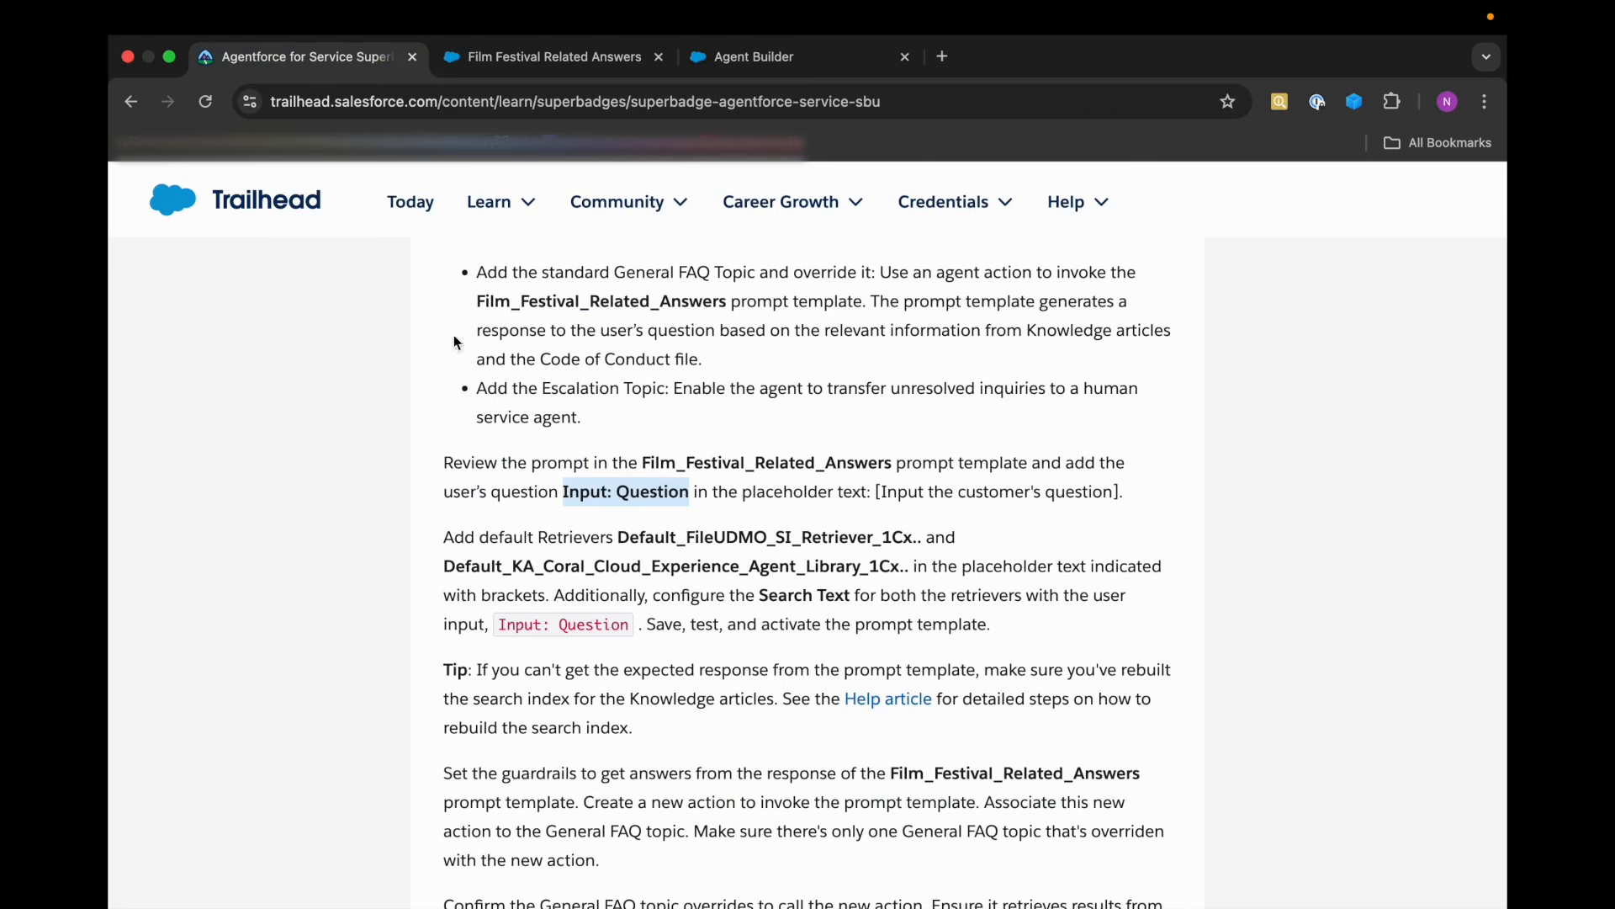
{"action": "scroll", "coordinate": [654, 538], "scroll_direction": "down", "scroll_amount": 1}
{"action": "scroll", "coordinate": [655, 539], "scroll_direction": "down", "scroll_amount": 1}
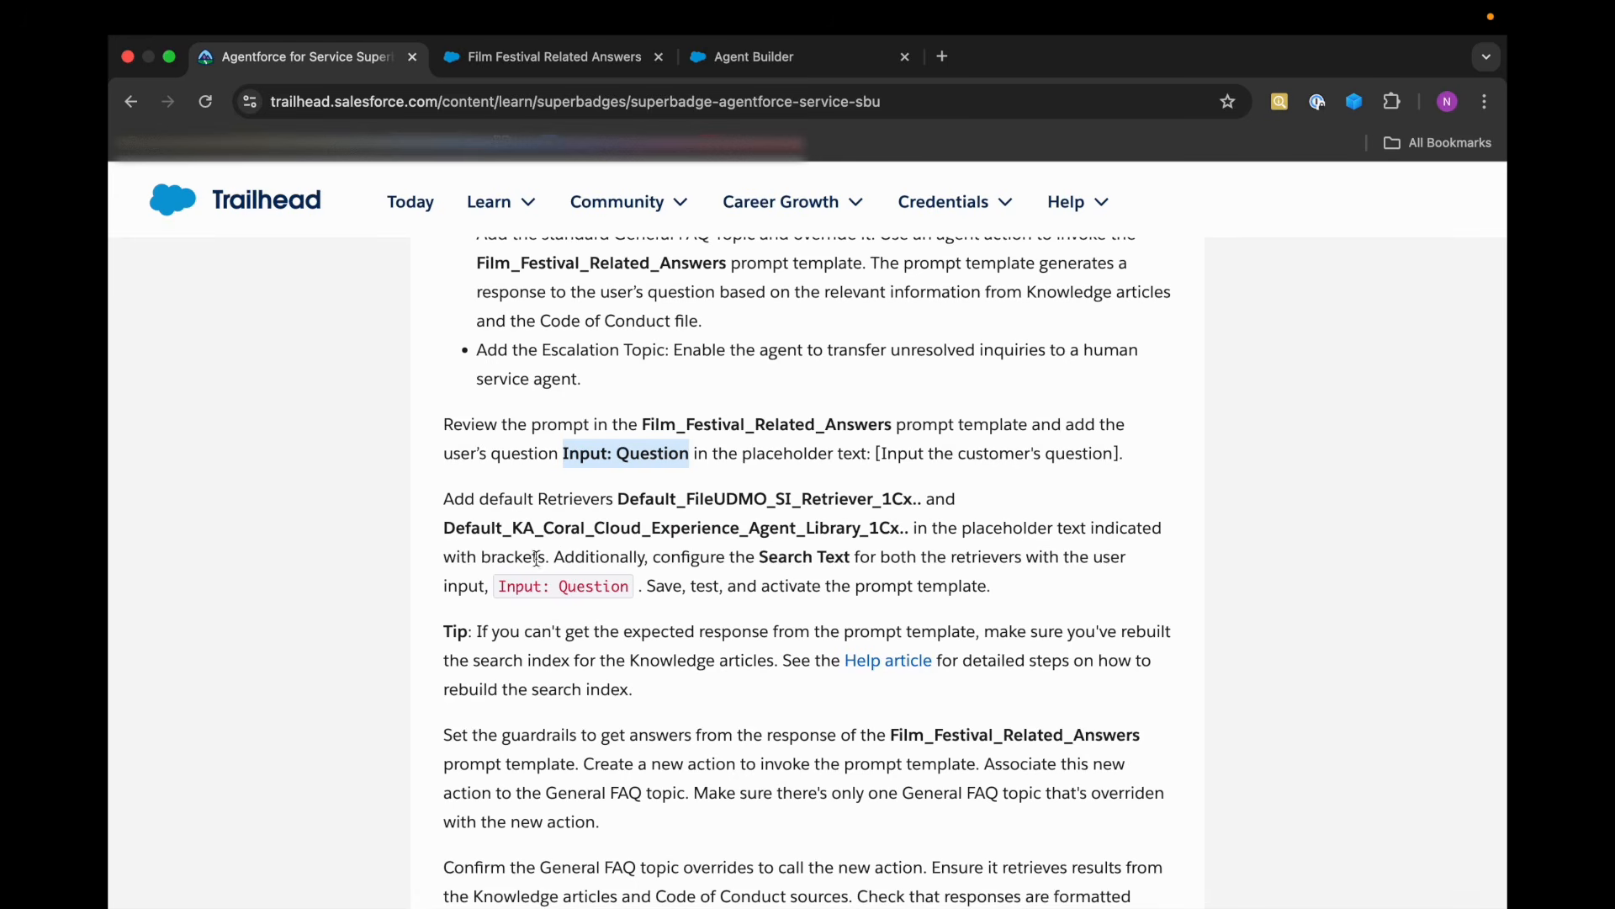
{"action": "left_click", "coordinate": [581, 63]}
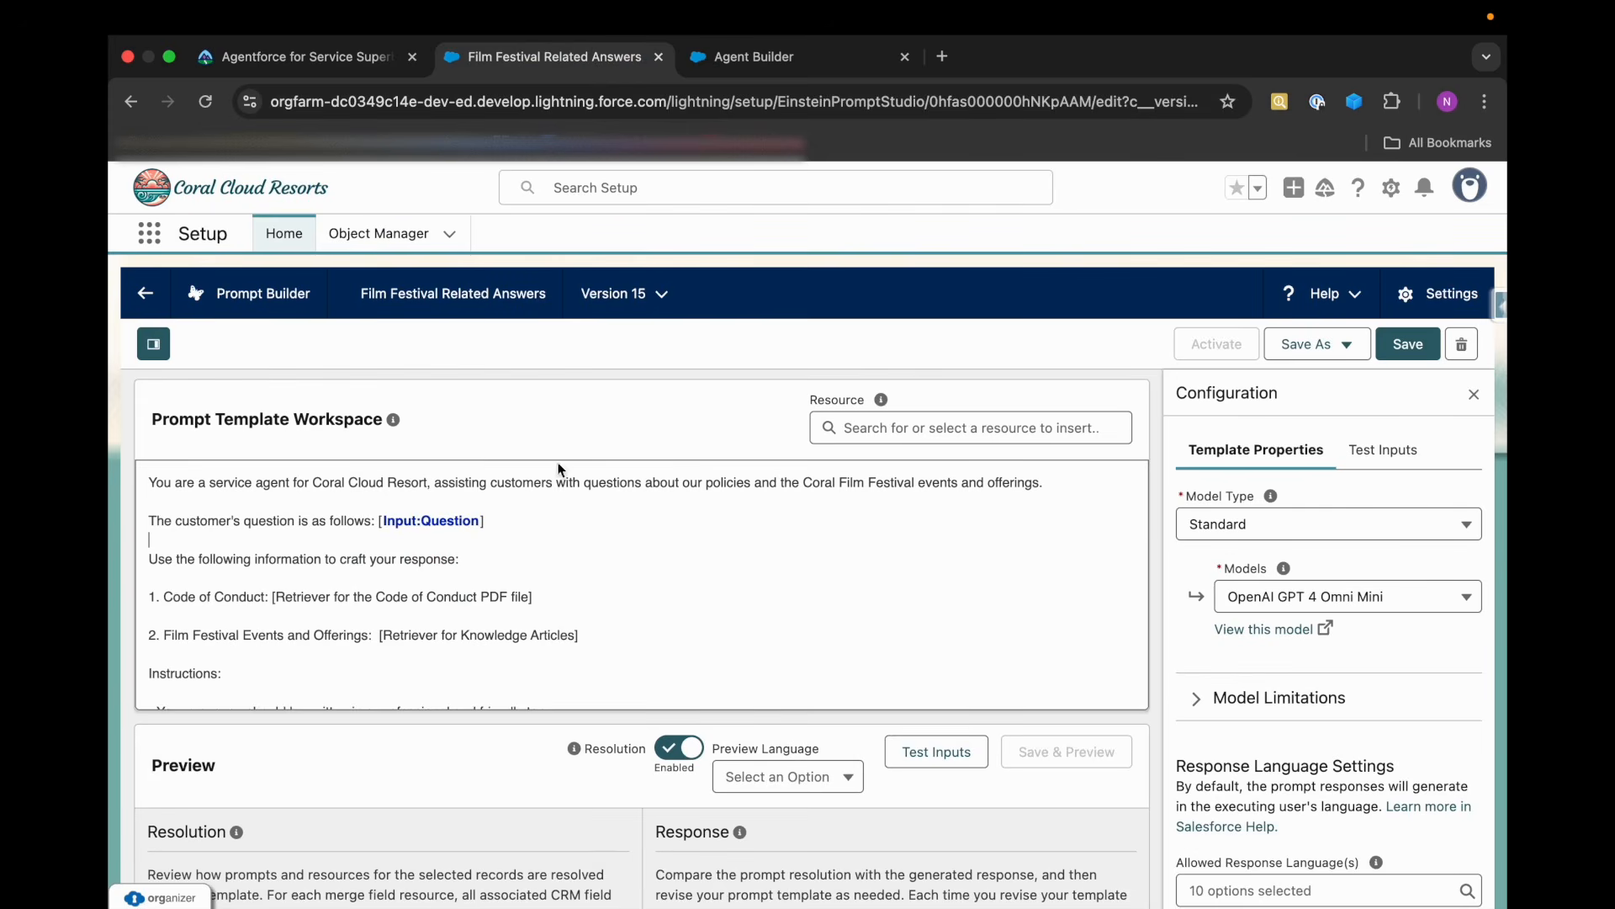
Replace the Code of Conduct placeholder inside the brackets with the Einstein Search resource Default FileUDMO_SI Retriever from RagFileUDMO.
{"action": "left_click_drag", "start_coordinate": [275, 594], "coordinate": [535, 596]}
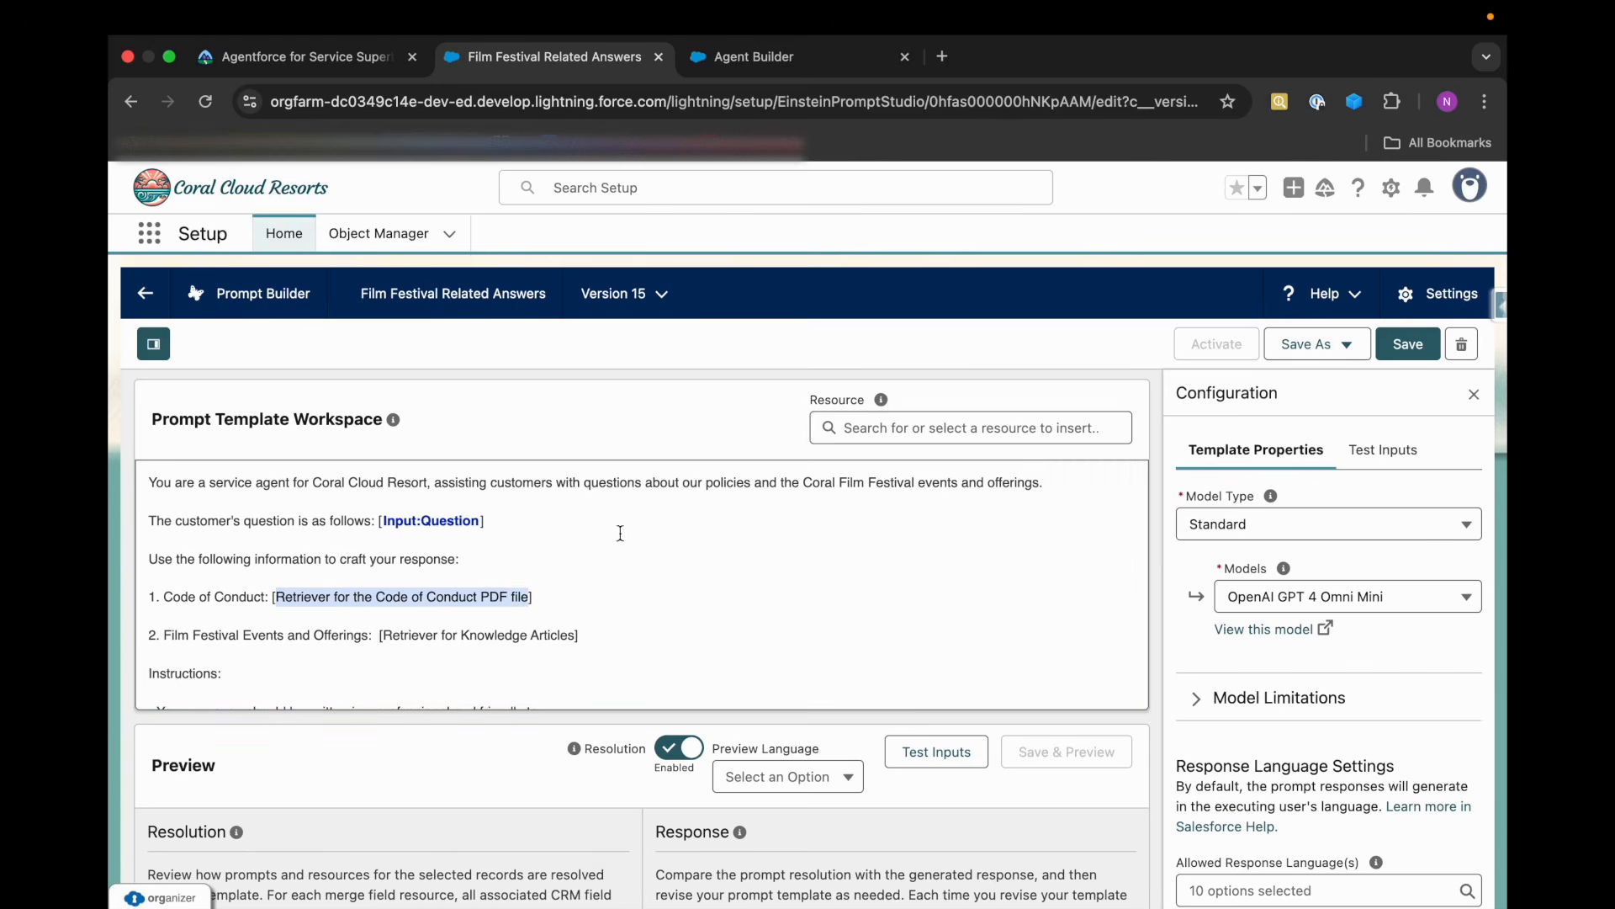
{"action": "left_click", "coordinate": [829, 431]}
{"action": "left_click", "coordinate": [833, 547]}
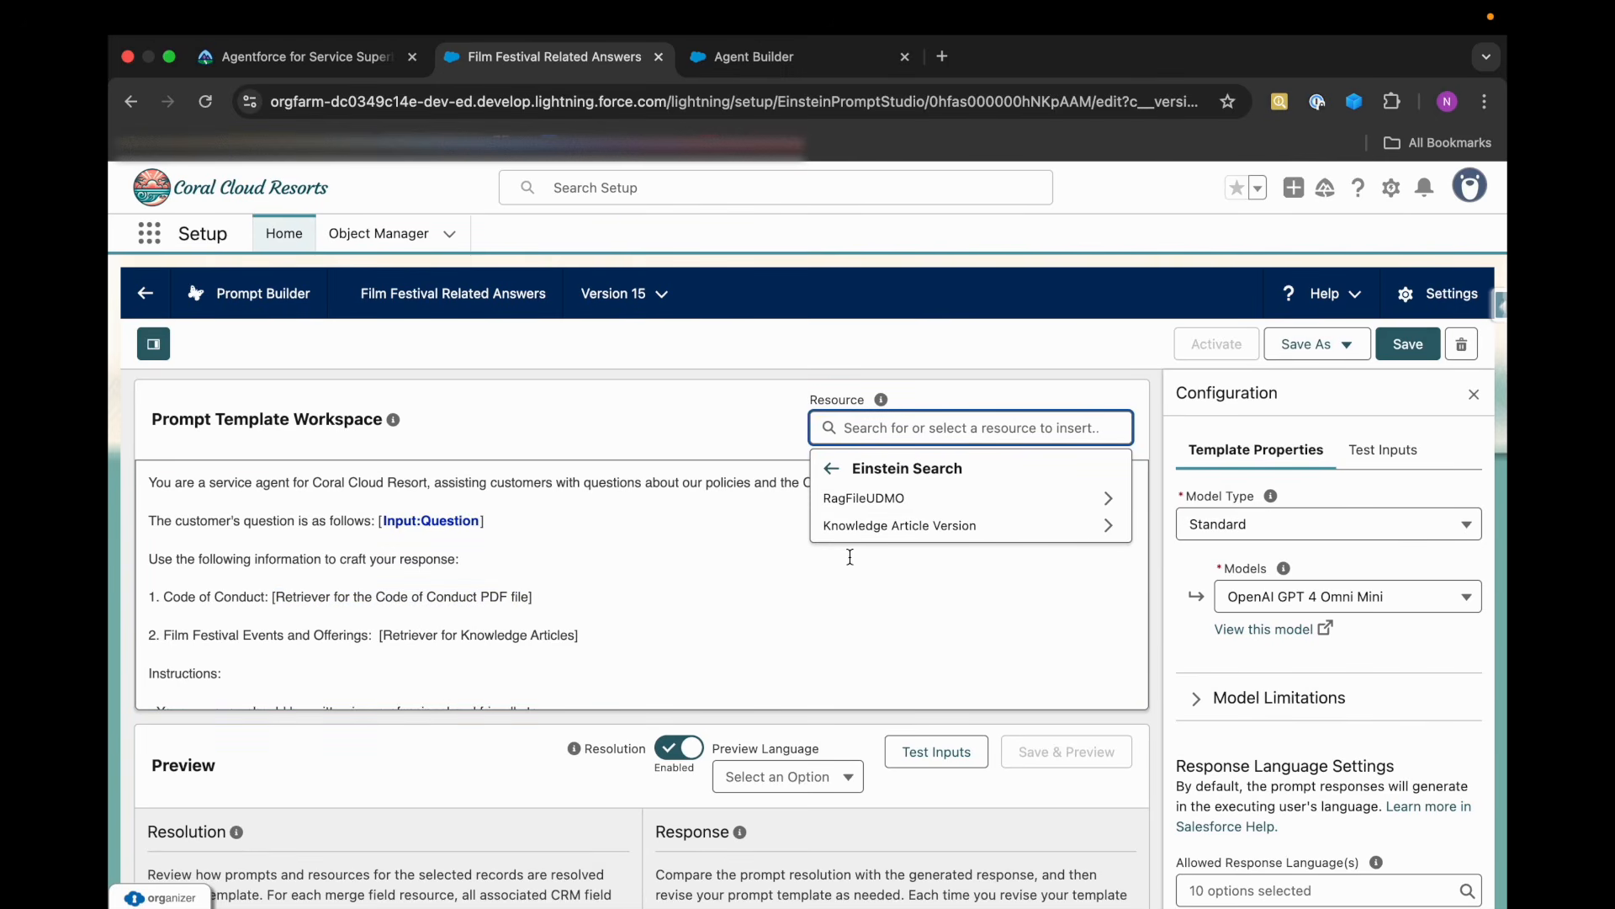
{"action": "left_click", "coordinate": [894, 498]}
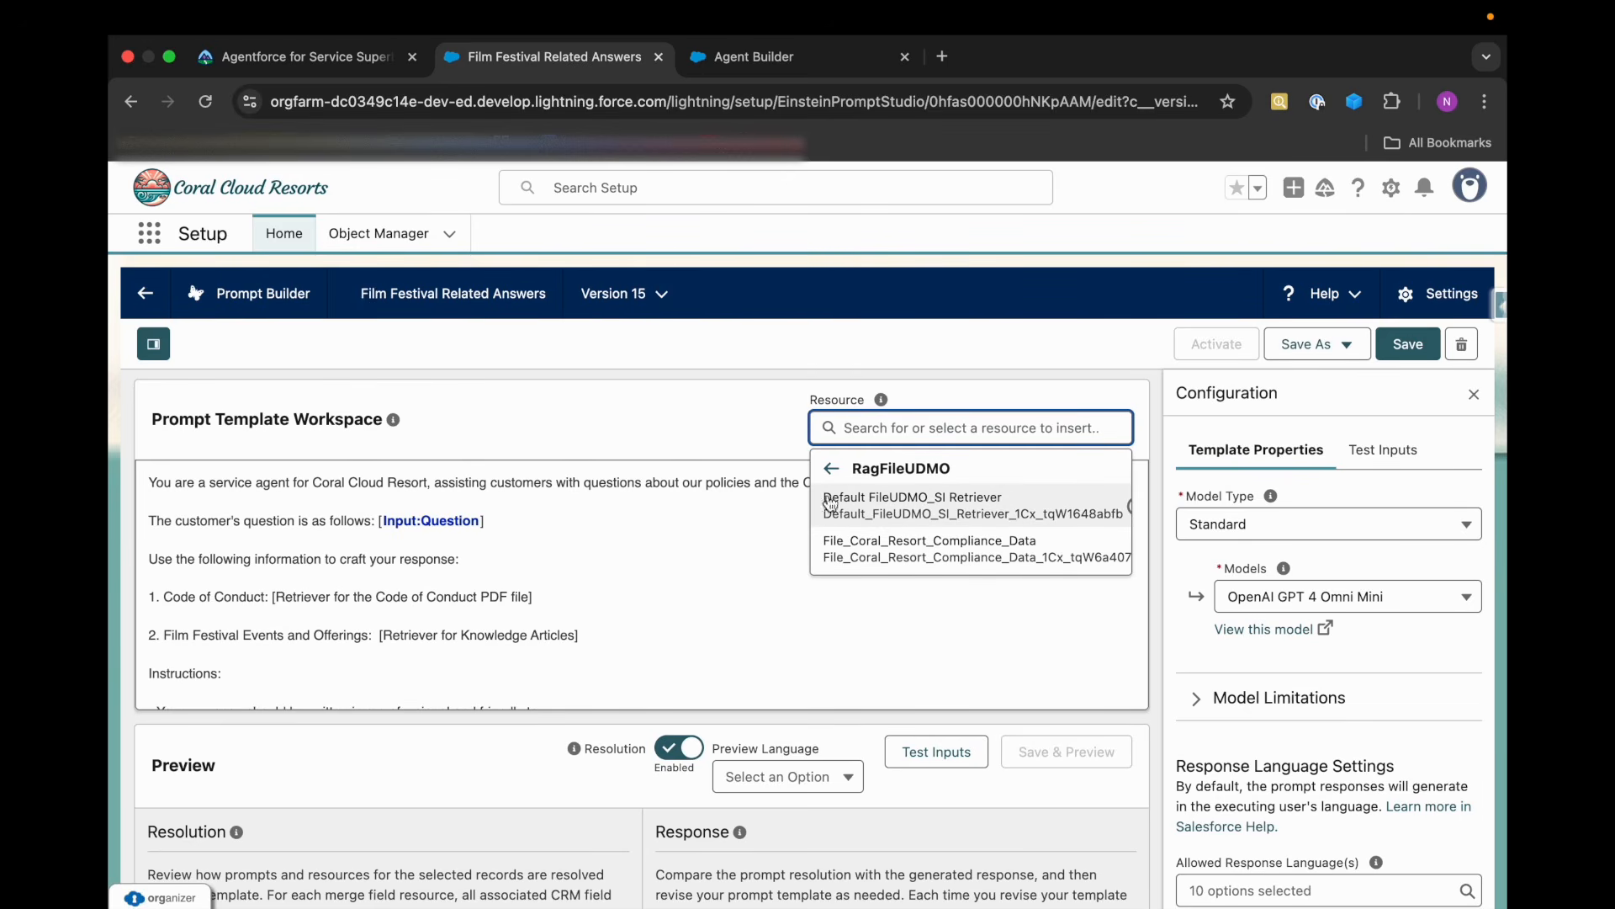
{"action": "left_click", "coordinate": [897, 510]}
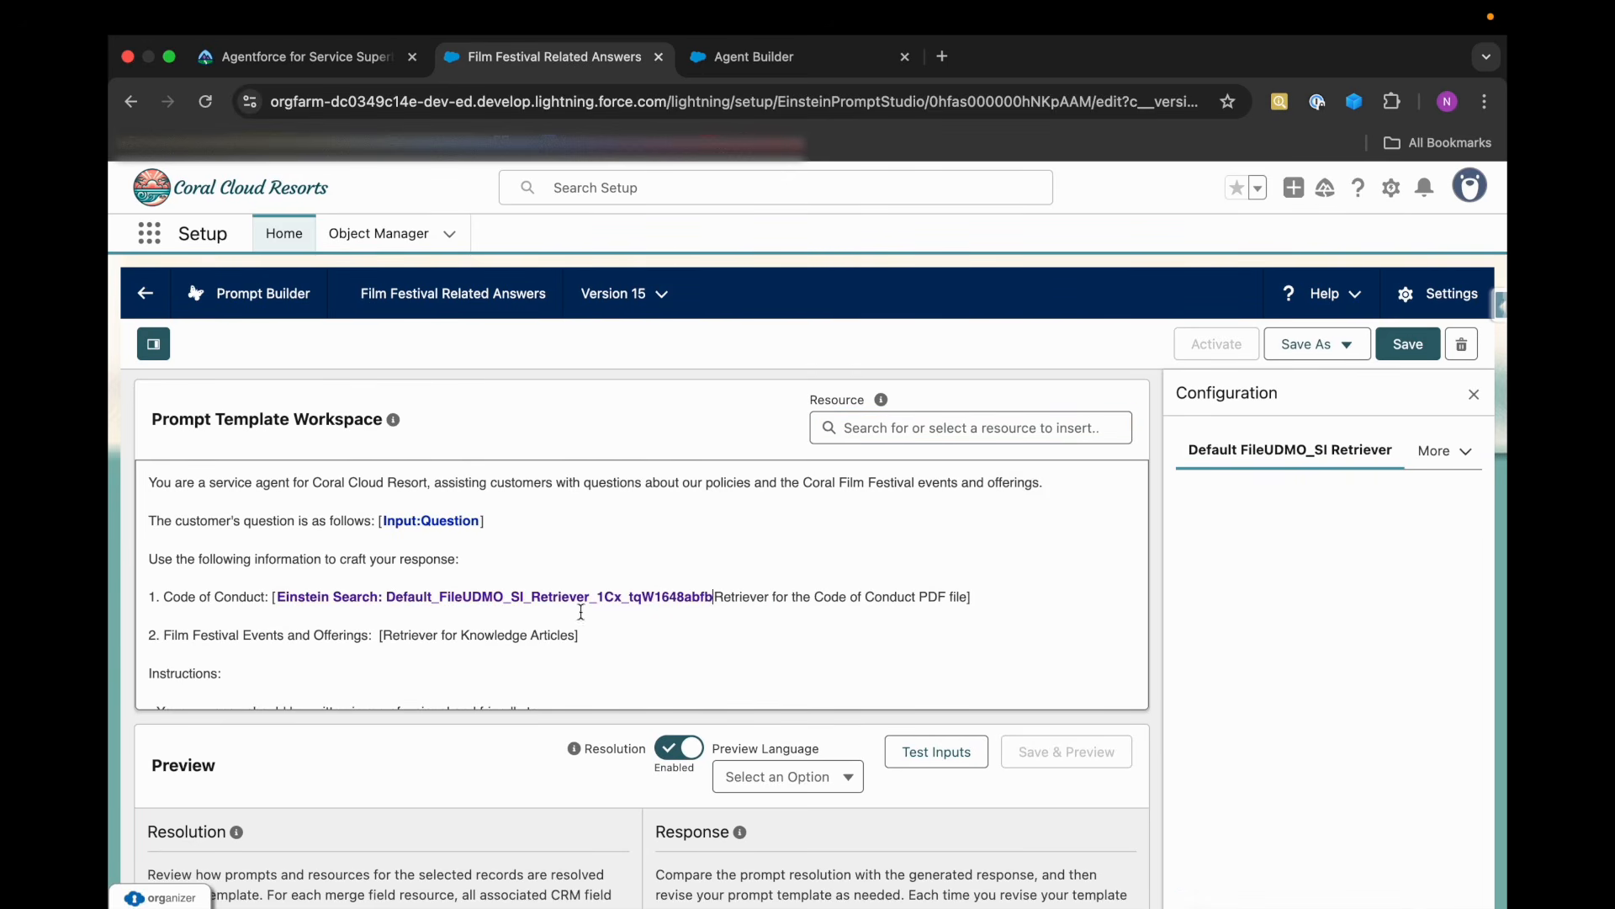
{"action": "left_click_drag", "start_coordinate": [717, 596], "coordinate": [965, 596]}
{"action": "key", "text": "BackSpace"}
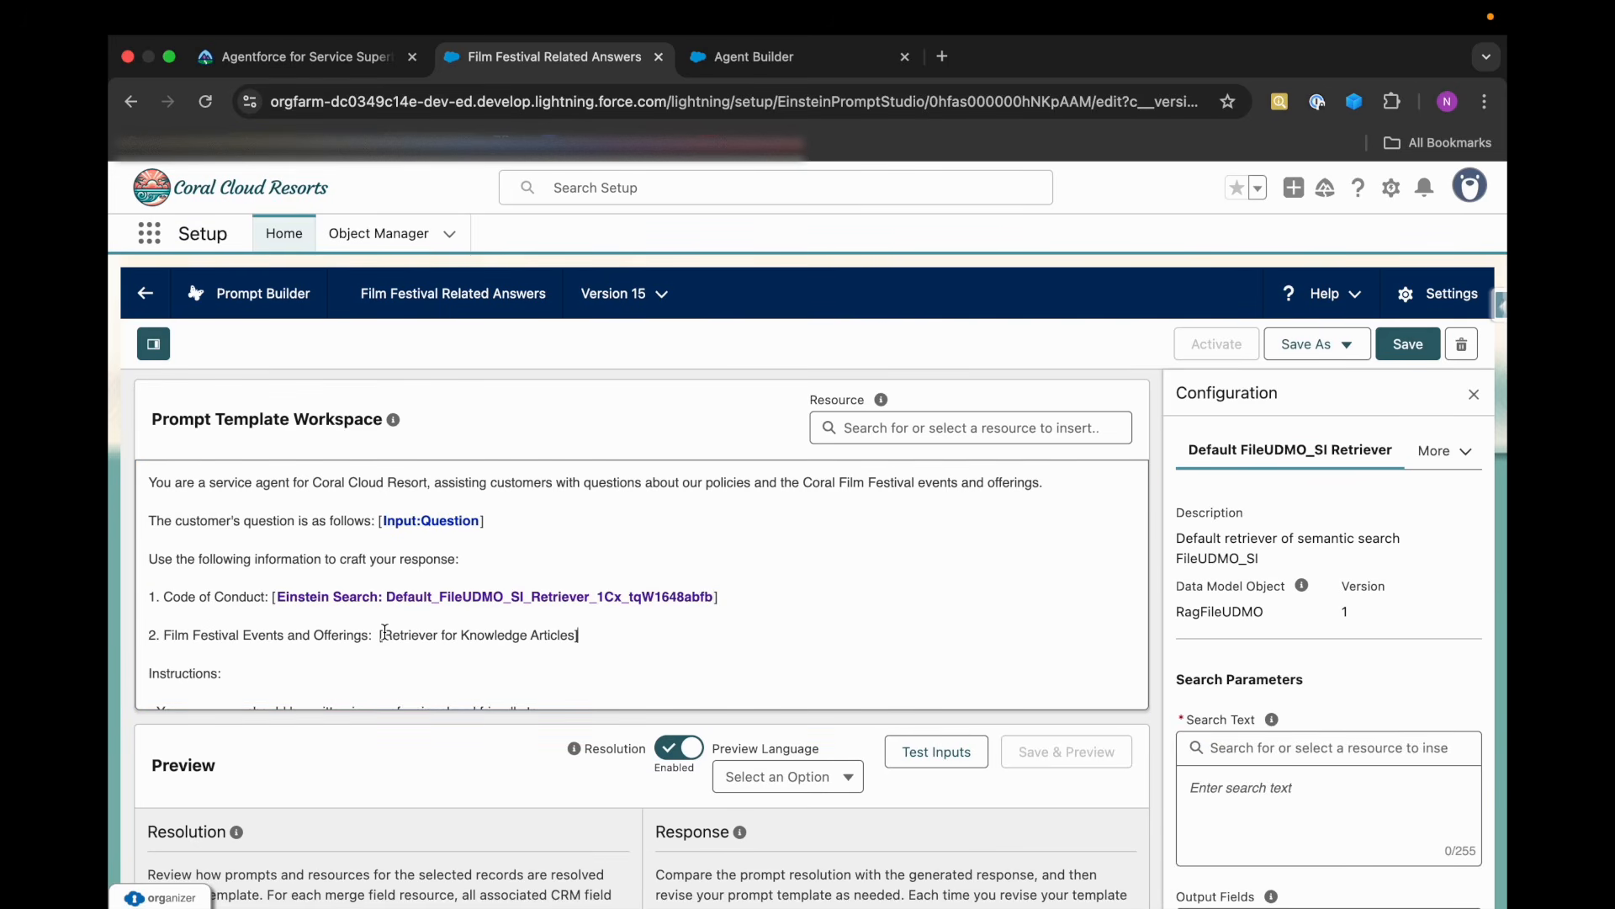
Replace the Knowledge Articles placeholder inside the brackets with the Einstein Search resource Default KA_All_Records_and_Fields_Def Retriever from Knowledge Article Version.
{"action": "left_click_drag", "start_coordinate": [383, 632], "coordinate": [573, 634]}
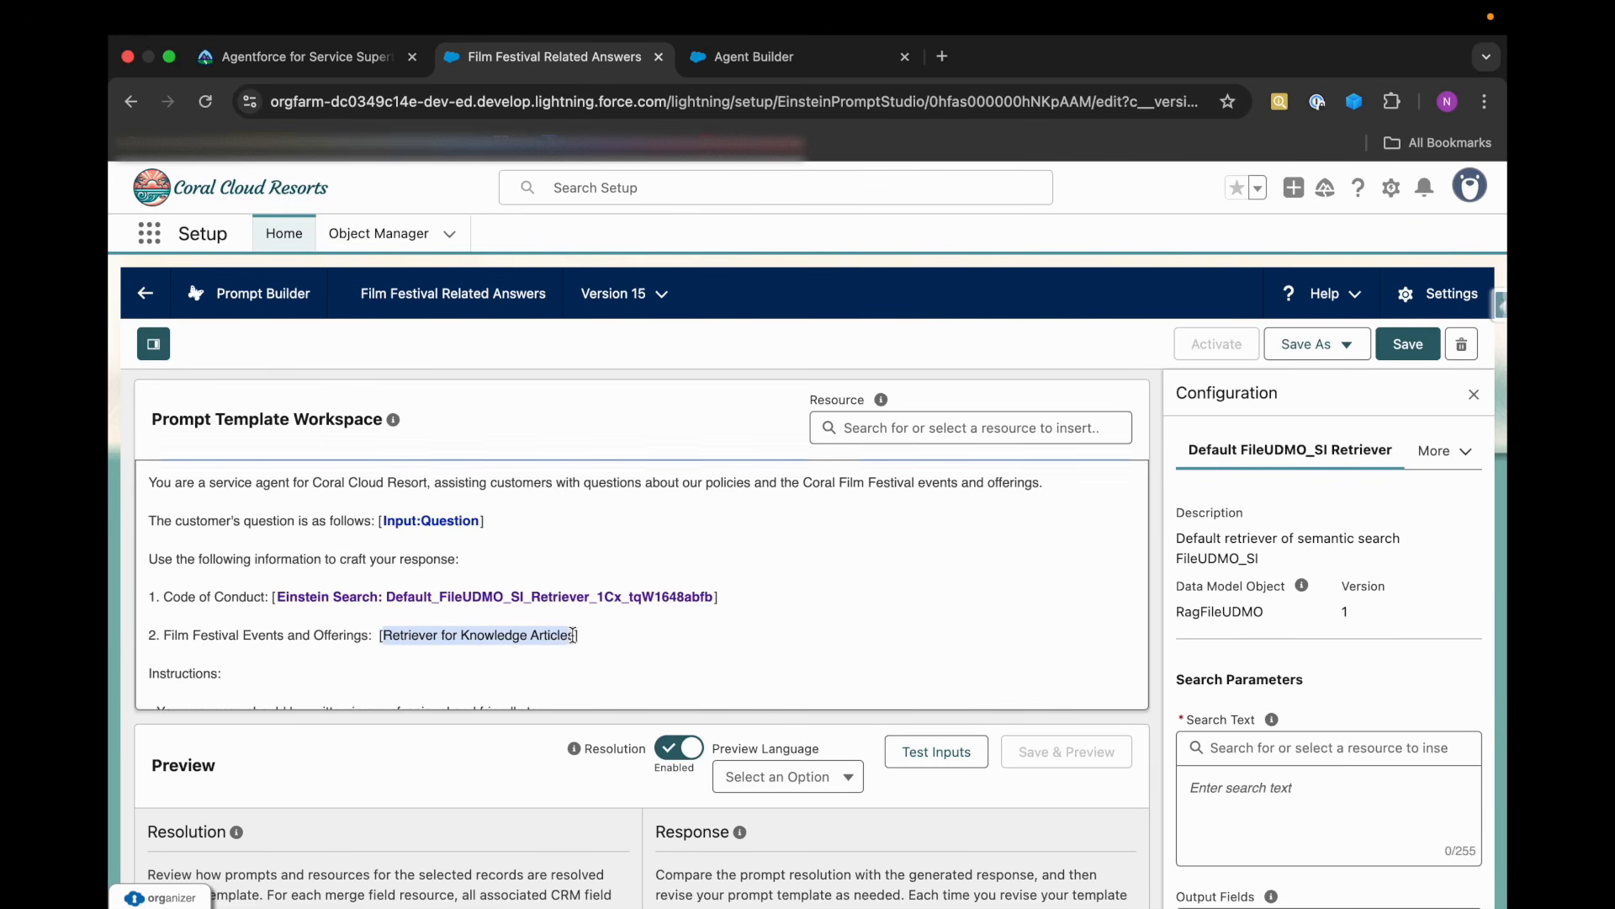
{"action": "left_click", "coordinate": [829, 429]}
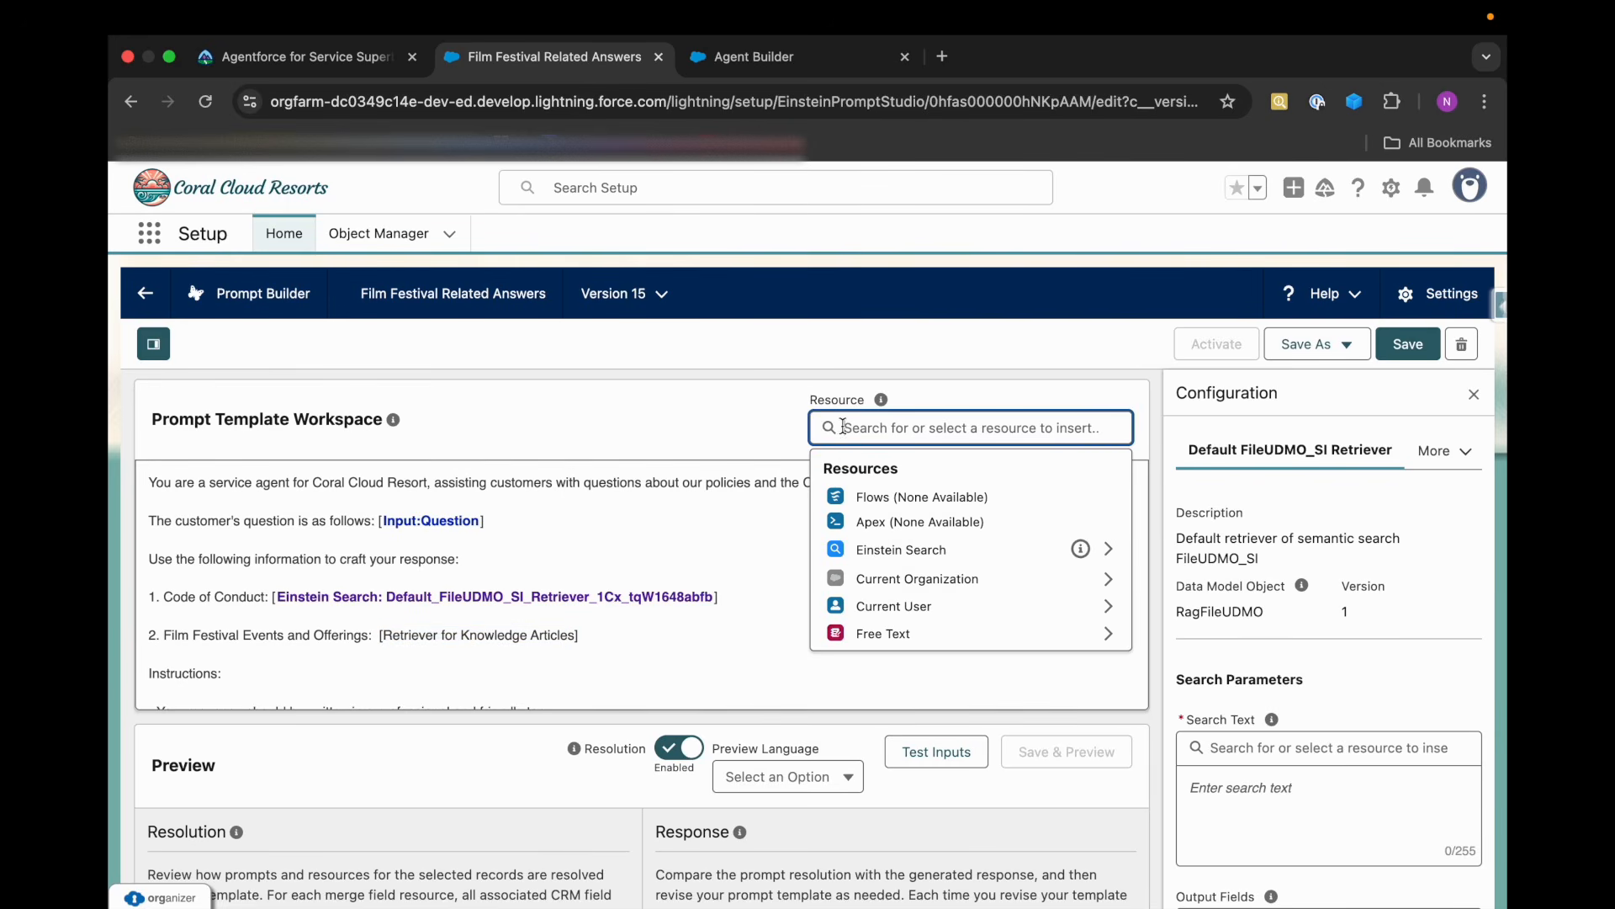
{"action": "left_click", "coordinate": [878, 551]}
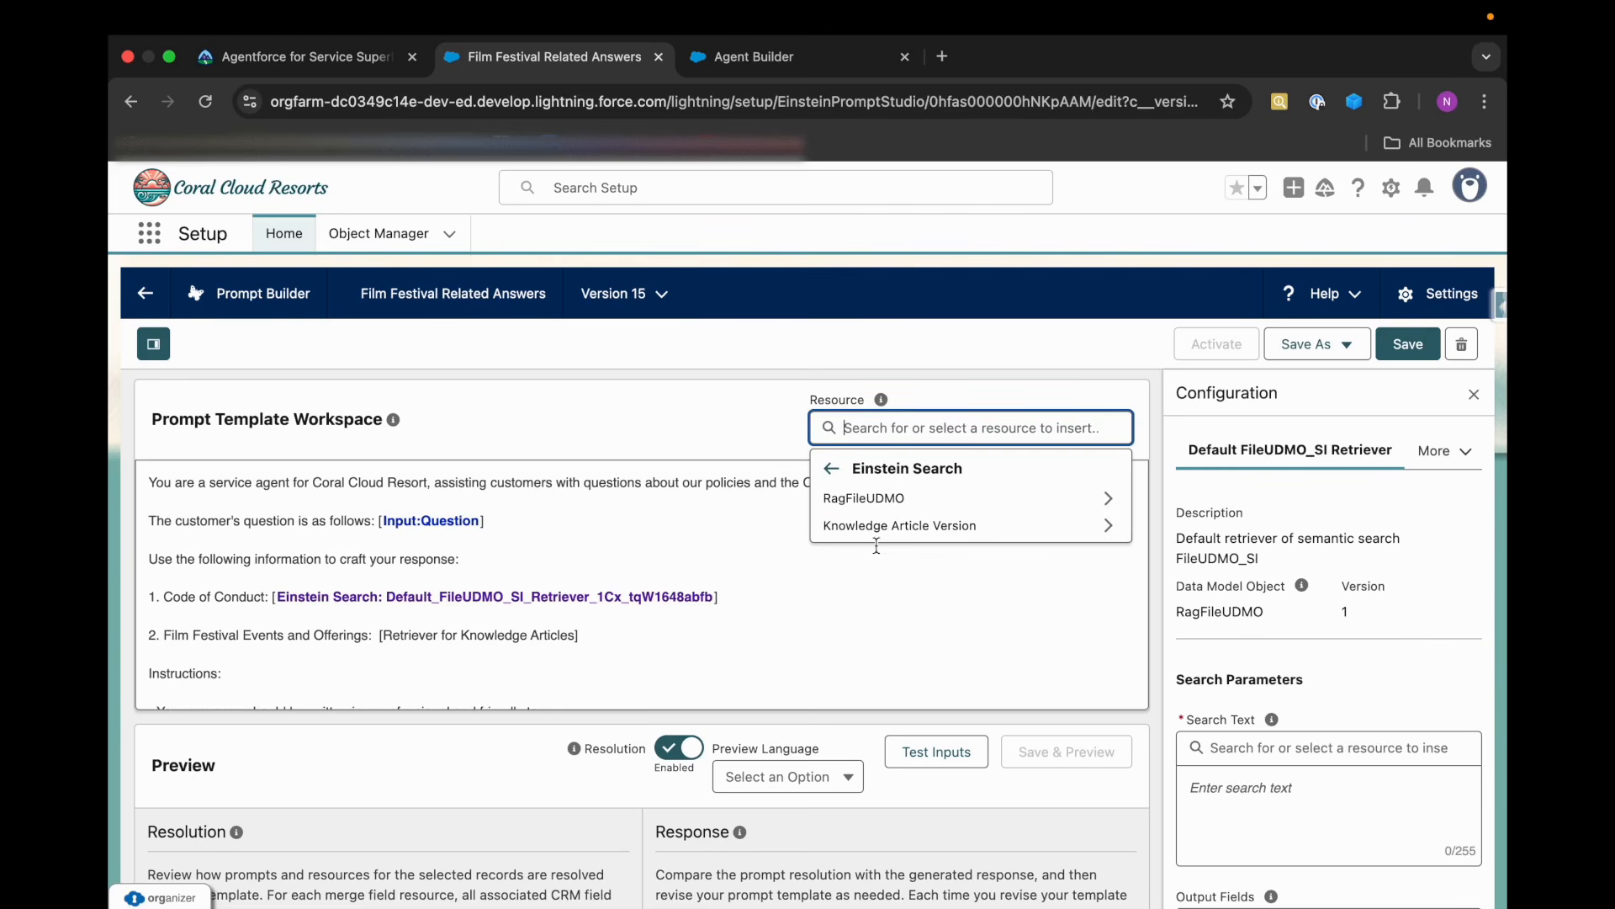
{"action": "left_click", "coordinate": [945, 531]}
{"action": "left_click", "coordinate": [938, 508]}
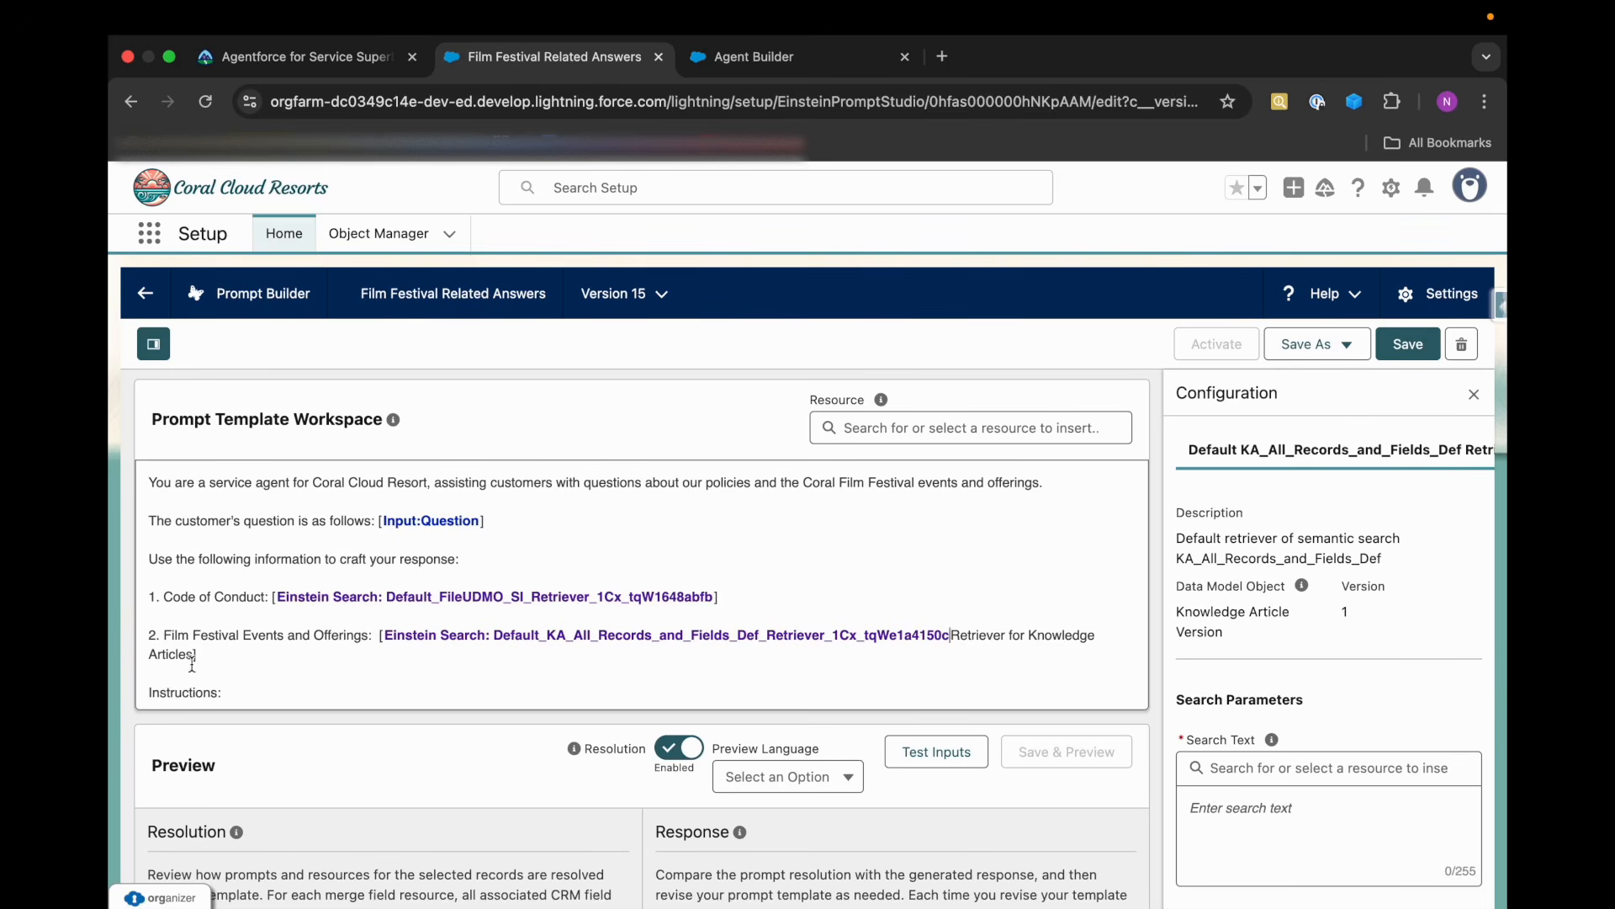
{"action": "left_click_drag", "start_coordinate": [384, 660], "coordinate": [953, 643]}
{"action": "key", "text": "BackSpace"}
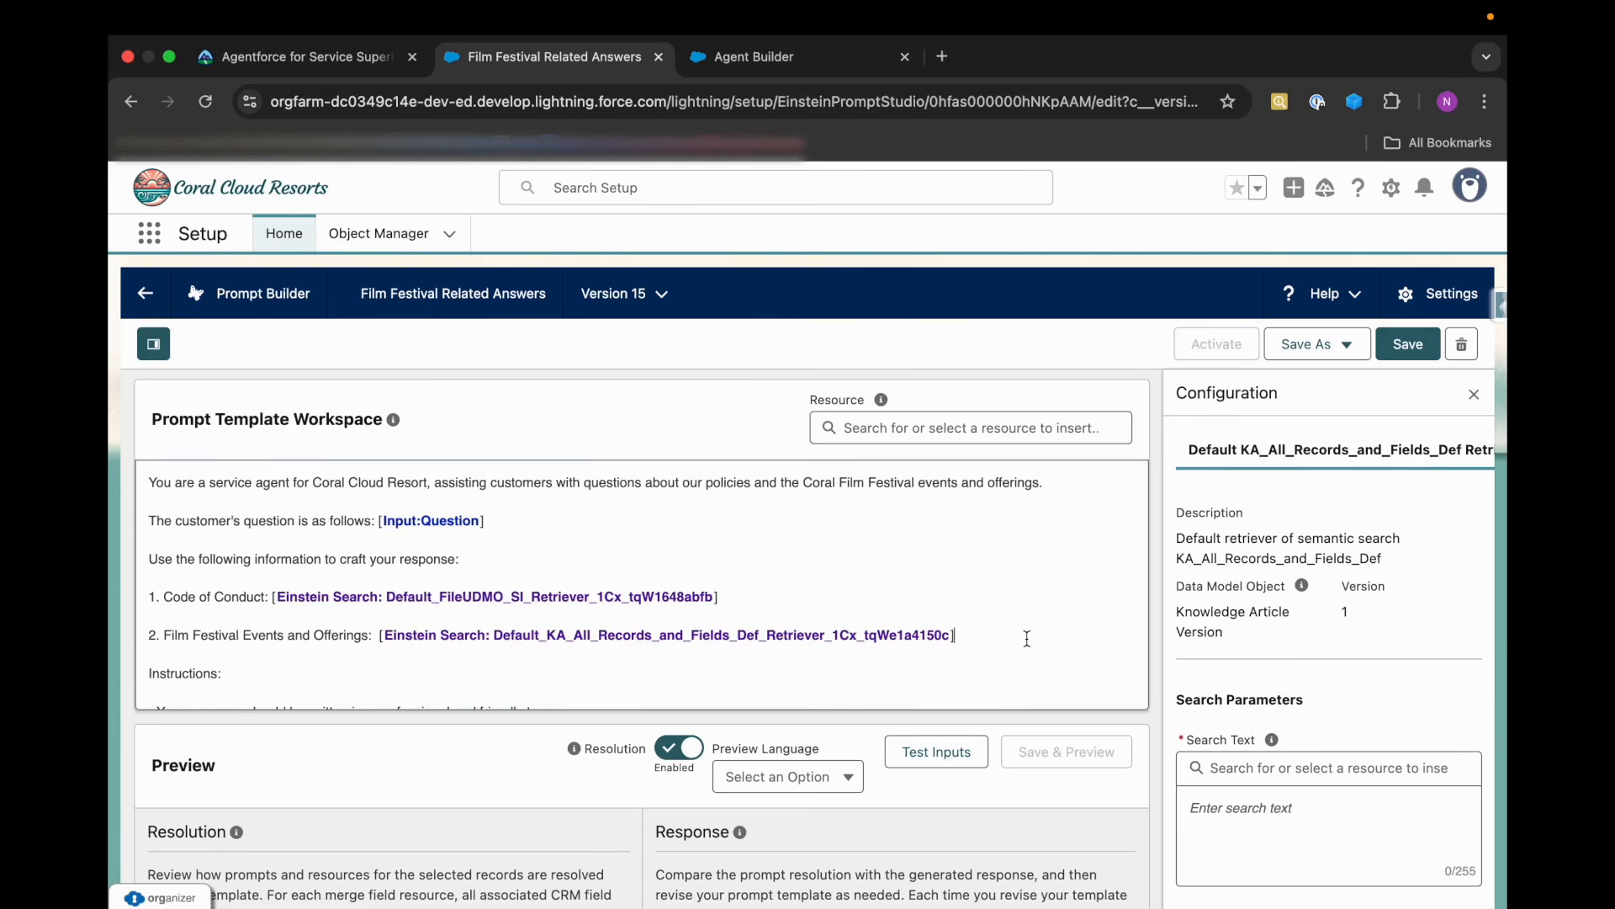
Review the rest of the prompt text and Trailhead's Search Text requirement for both retrievers, then return to the prompt template.
{"action": "scroll", "coordinate": [1028, 639], "scroll_direction": "down", "scroll_amount": 3}
{"action": "scroll", "coordinate": [997, 597], "scroll_direction": "down", "scroll_amount": 5}
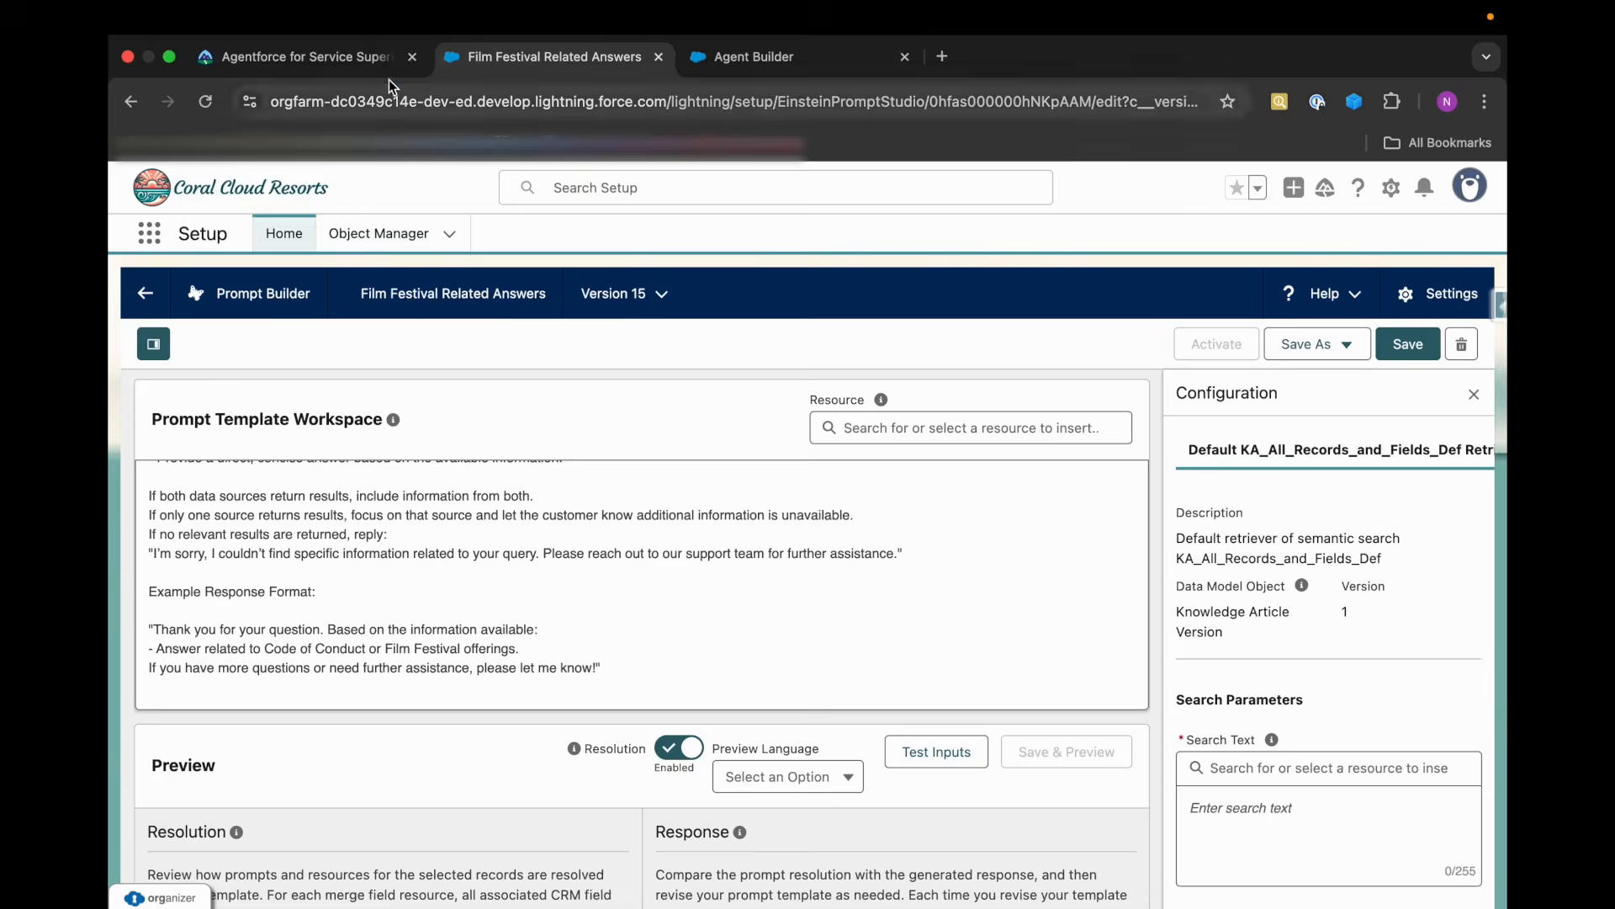
{"action": "left_click", "coordinate": [371, 59]}
{"action": "mouse_move", "coordinate": [476, 202]}
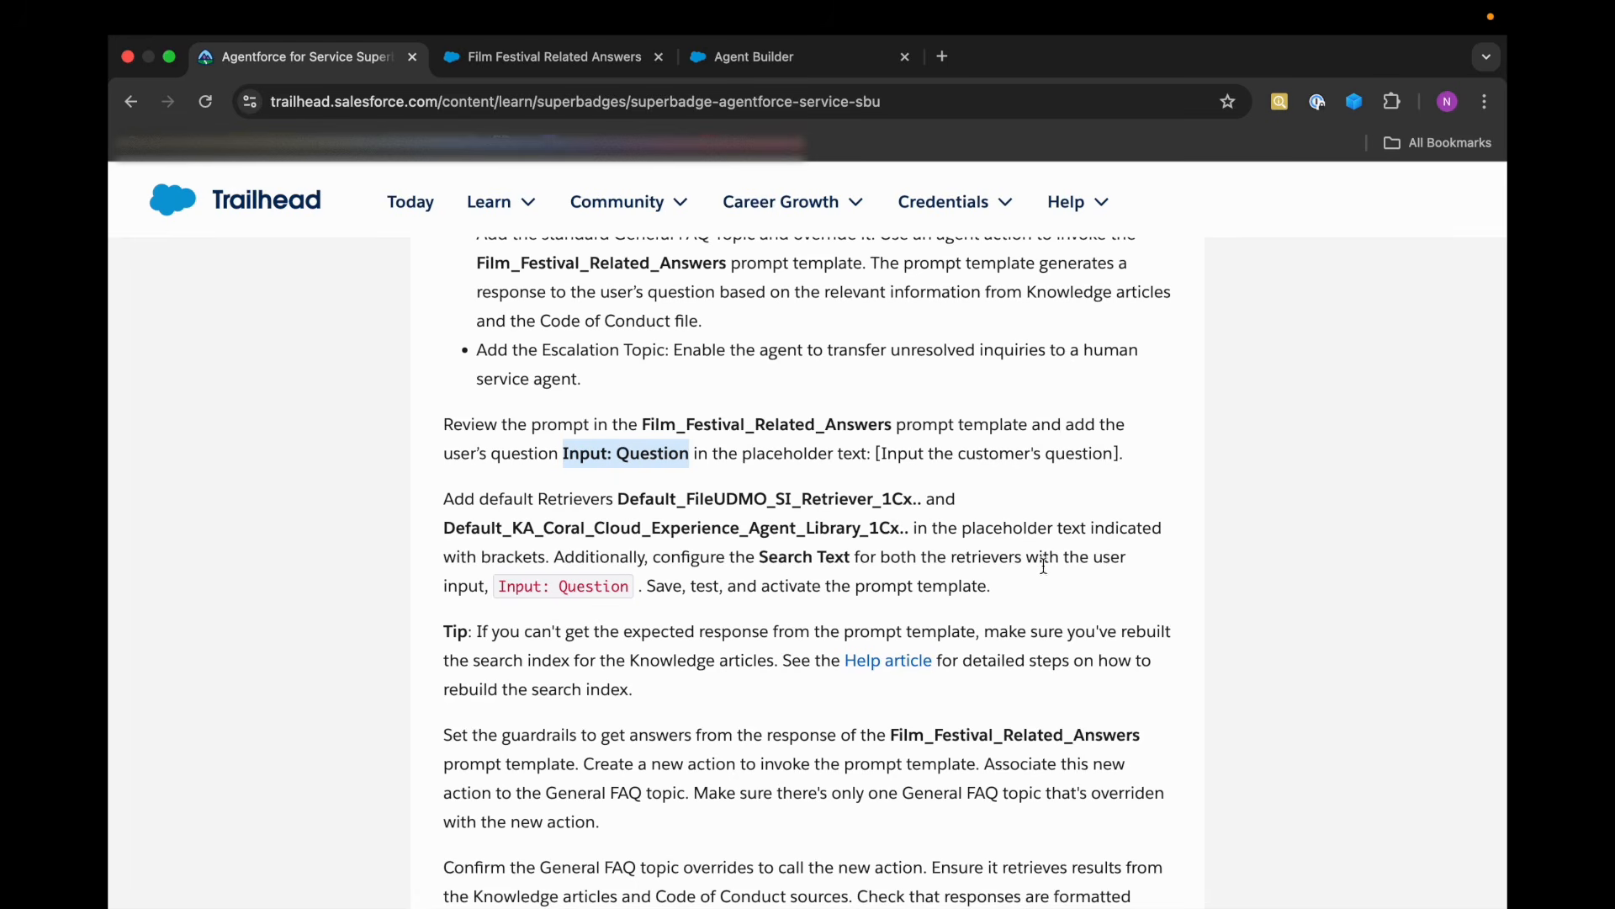
{"action": "left_click_drag", "start_coordinate": [499, 585], "coordinate": [627, 589]}
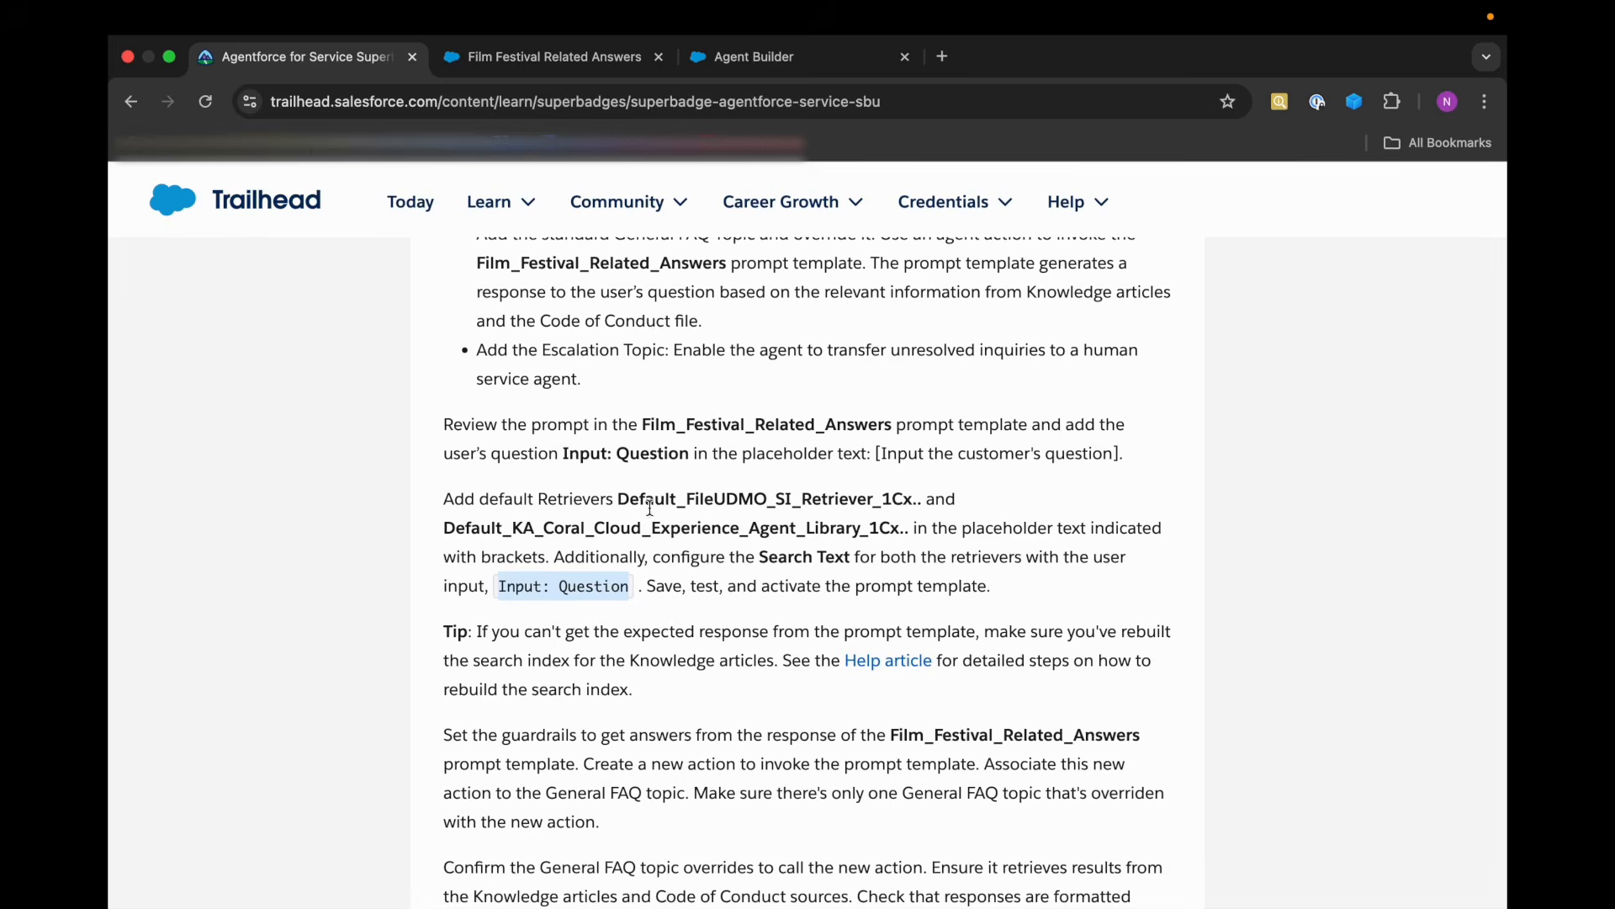
{"action": "left_click", "coordinate": [543, 57]}
Set the Search Text of the Default KA_All_Records_and_Fields_Def Retriever to the Free Text resource Question.
{"action": "scroll", "coordinate": [1266, 665], "scroll_direction": "down", "scroll_amount": 2}
{"action": "scroll", "coordinate": [1267, 664], "scroll_direction": "down", "scroll_amount": 3}
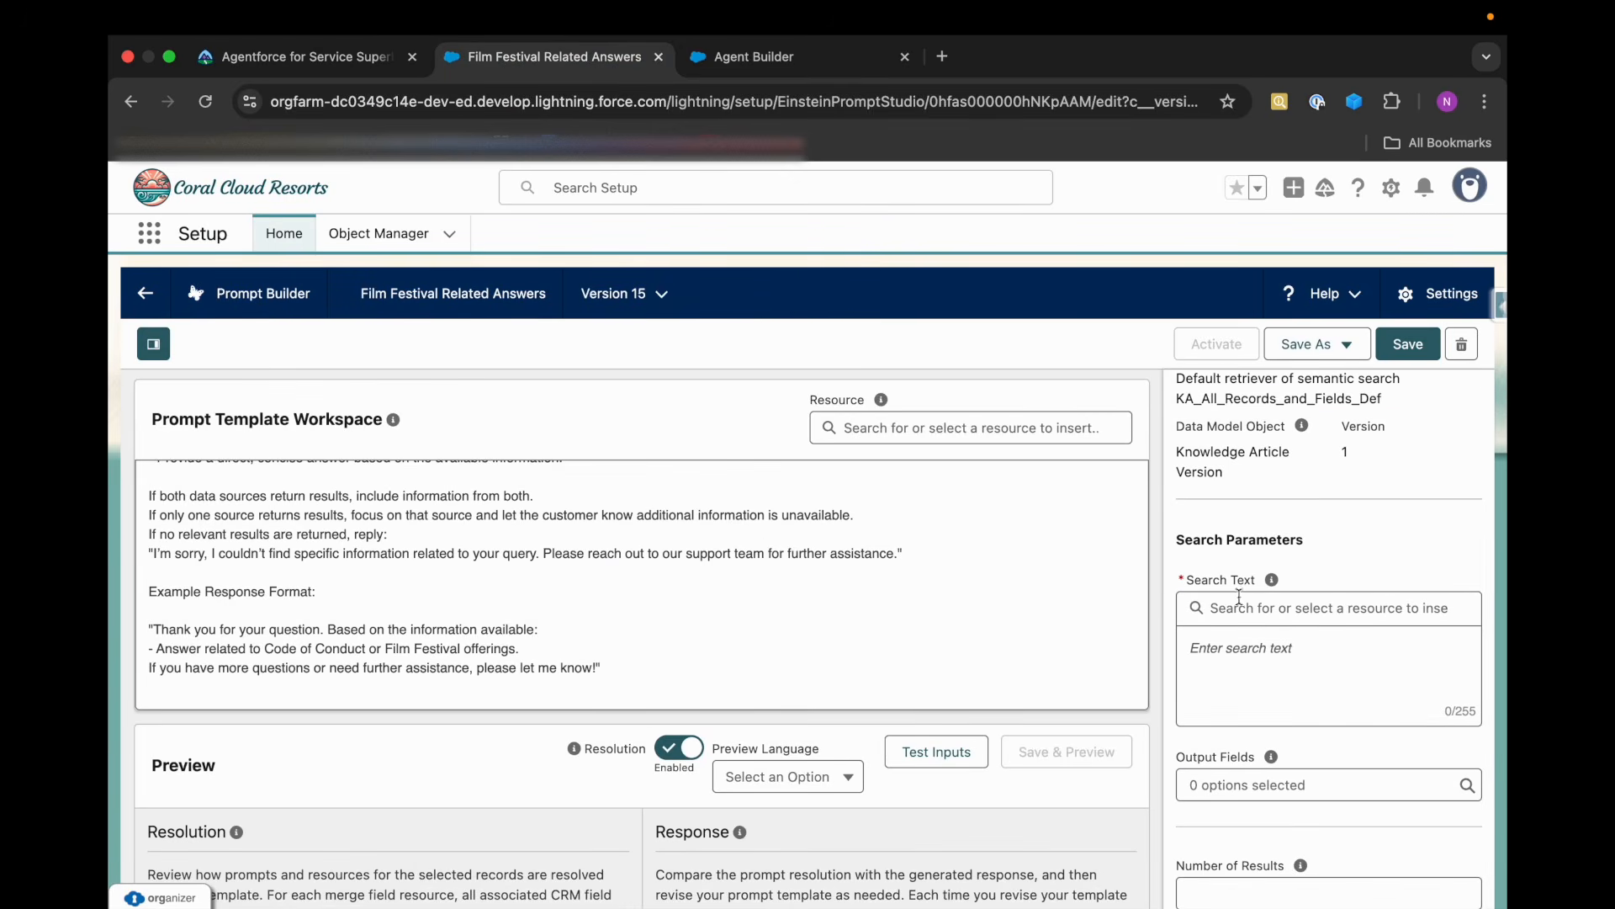
{"action": "scroll", "coordinate": [510, 574], "scroll_direction": "up", "scroll_amount": 5}
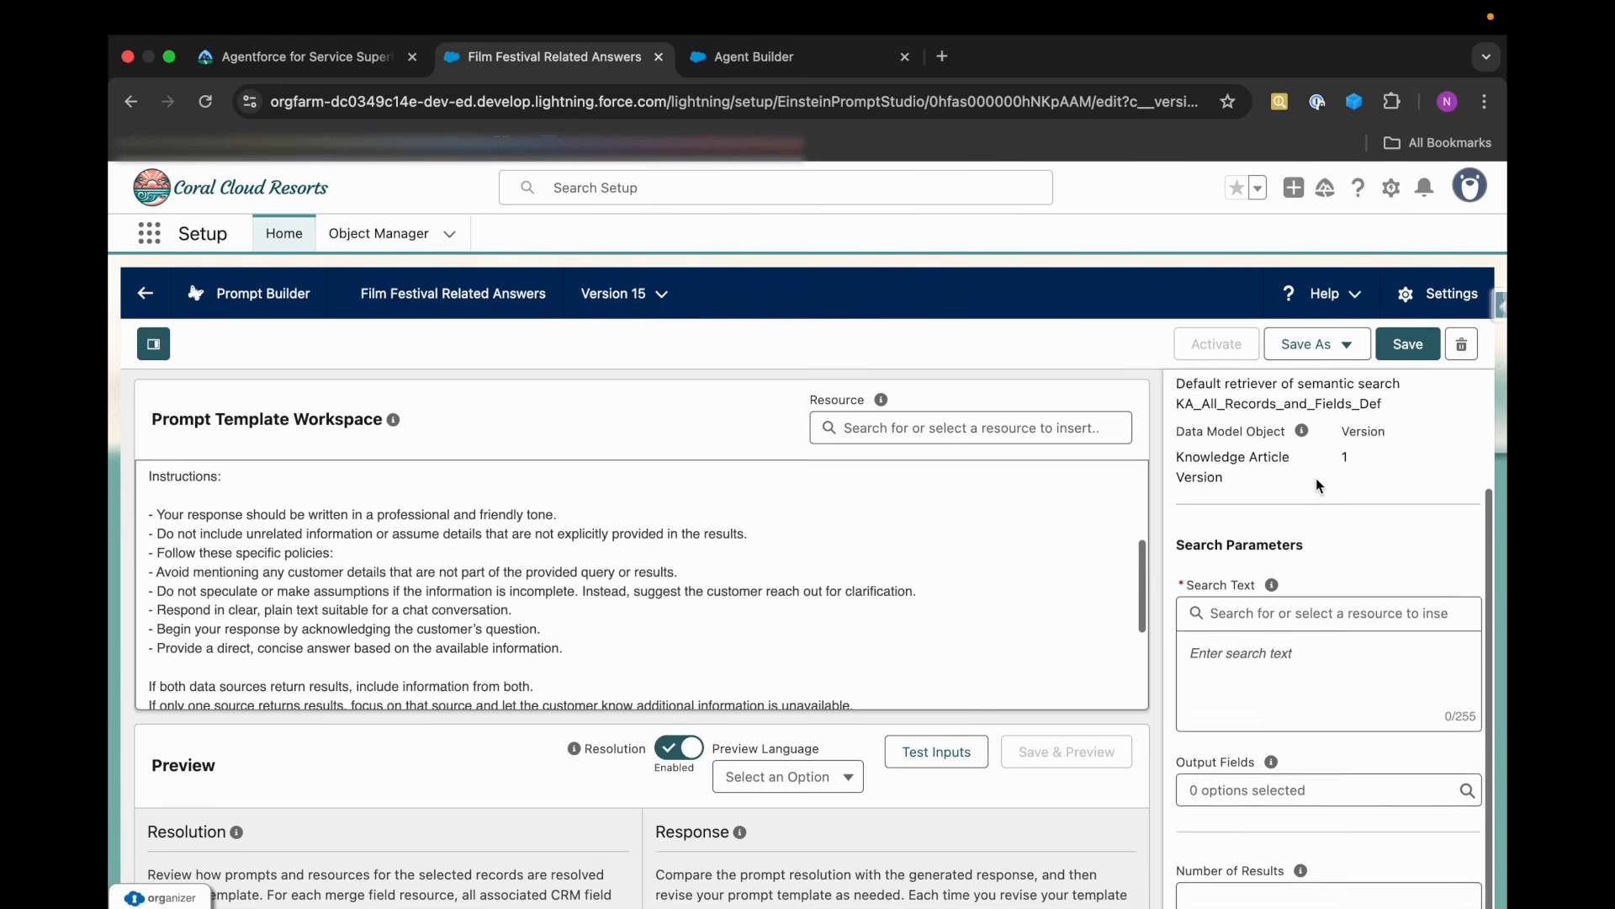
{"action": "scroll", "coordinate": [1316, 477], "scroll_direction": "up", "scroll_amount": 4}
{"action": "scroll", "coordinate": [1279, 455], "scroll_direction": "right", "scroll_amount": 3}
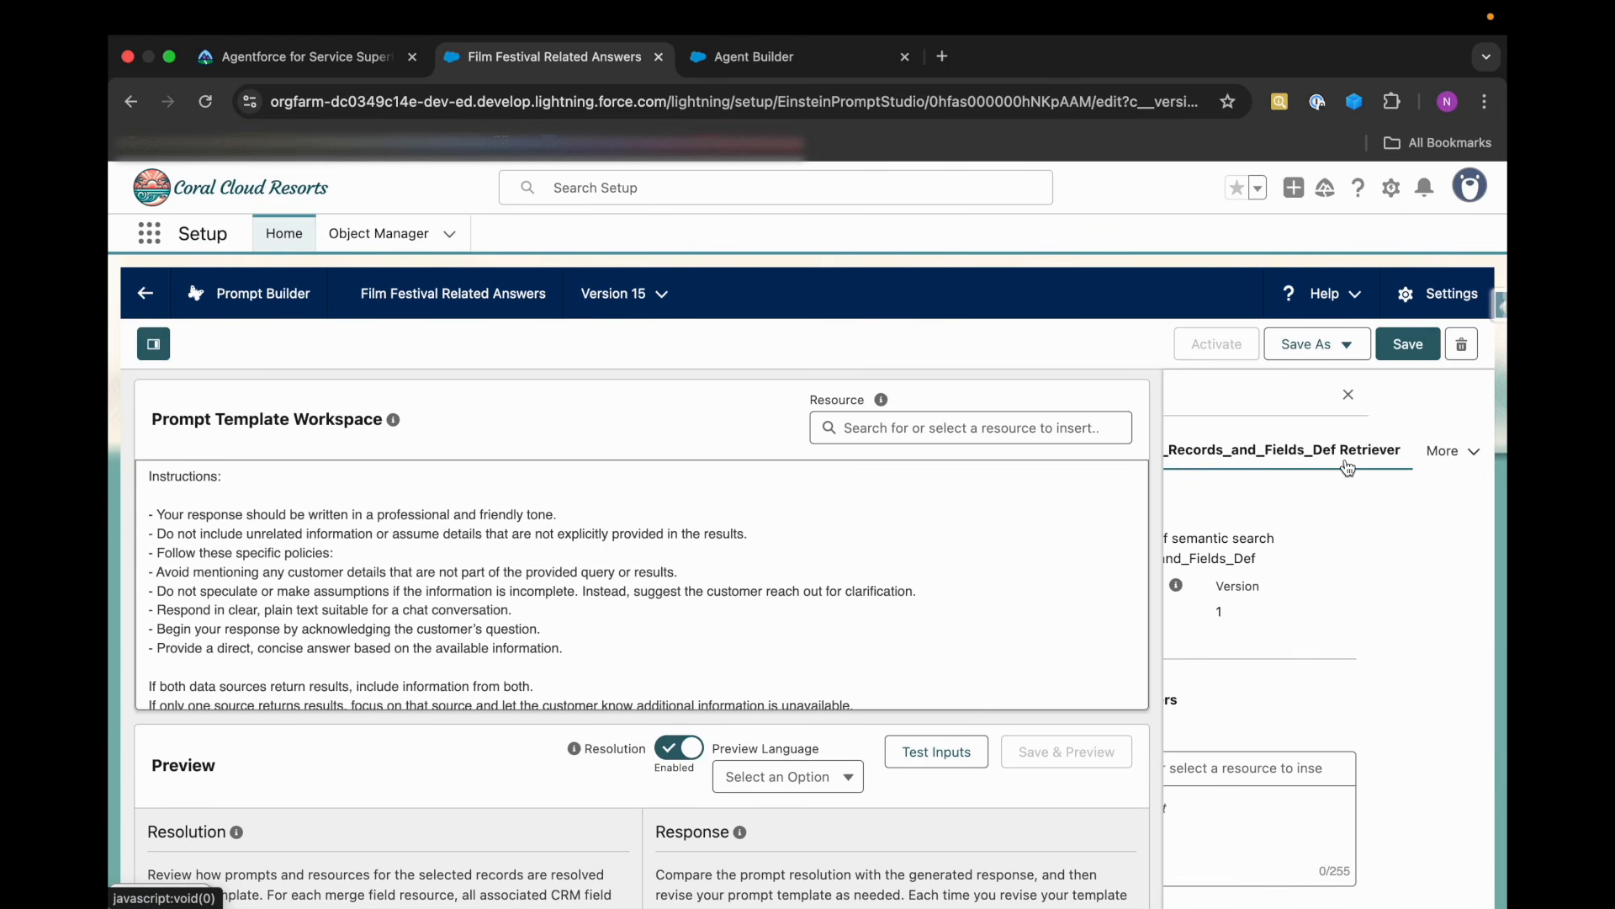
{"action": "left_click", "coordinate": [1452, 451]}
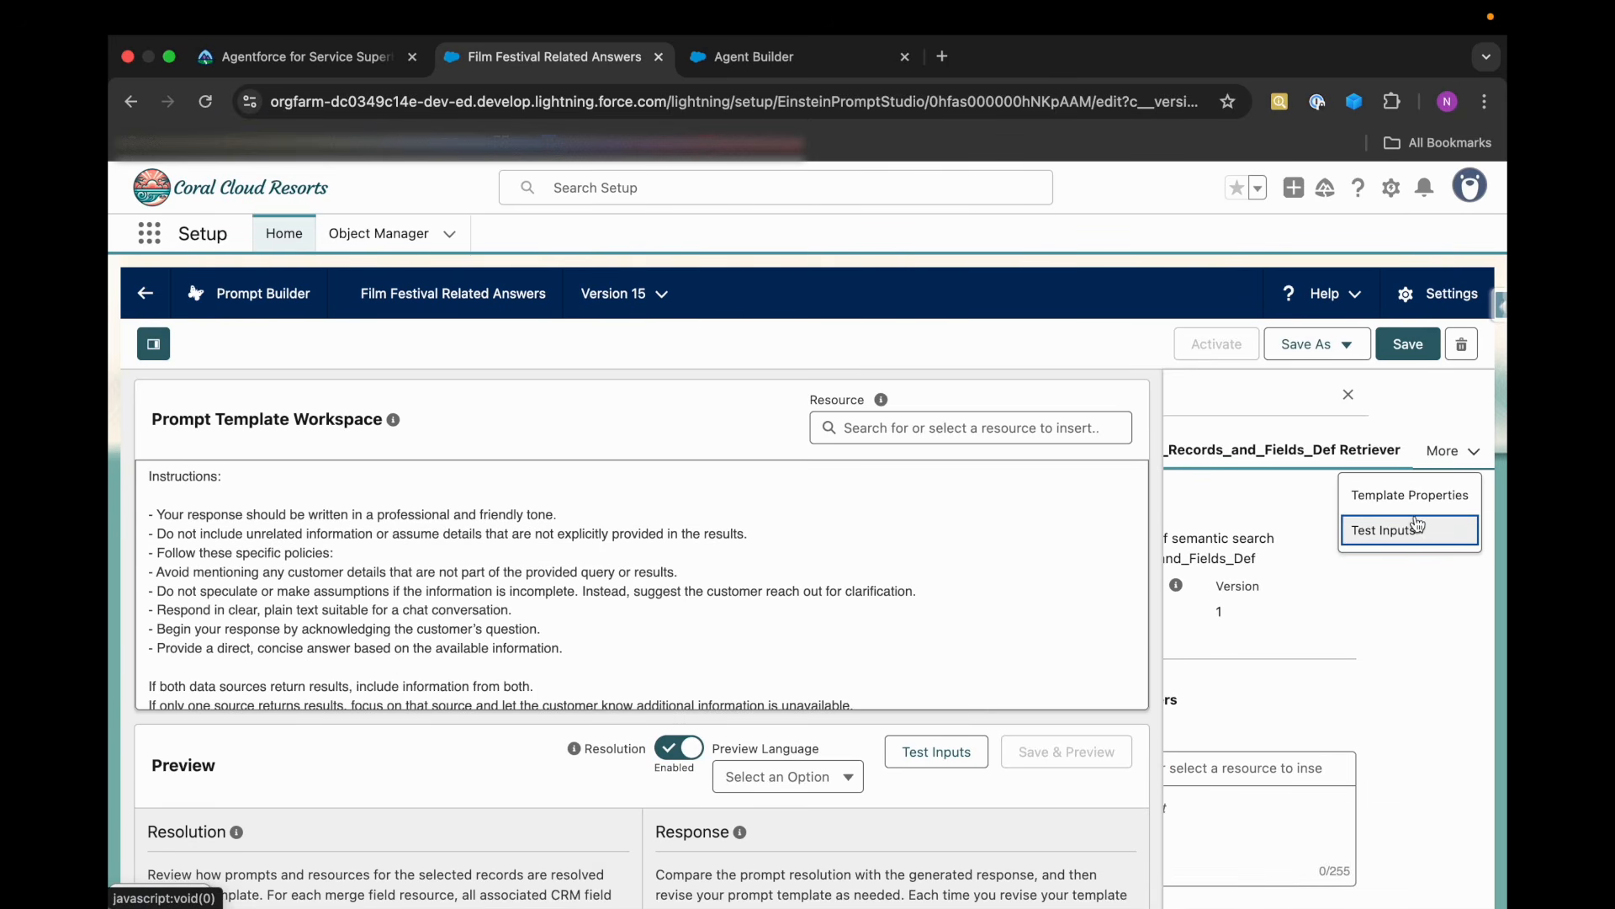
{"action": "left_click", "coordinate": [1292, 460]}
{"action": "scroll", "coordinate": [1296, 461], "scroll_direction": "left", "scroll_amount": 3}
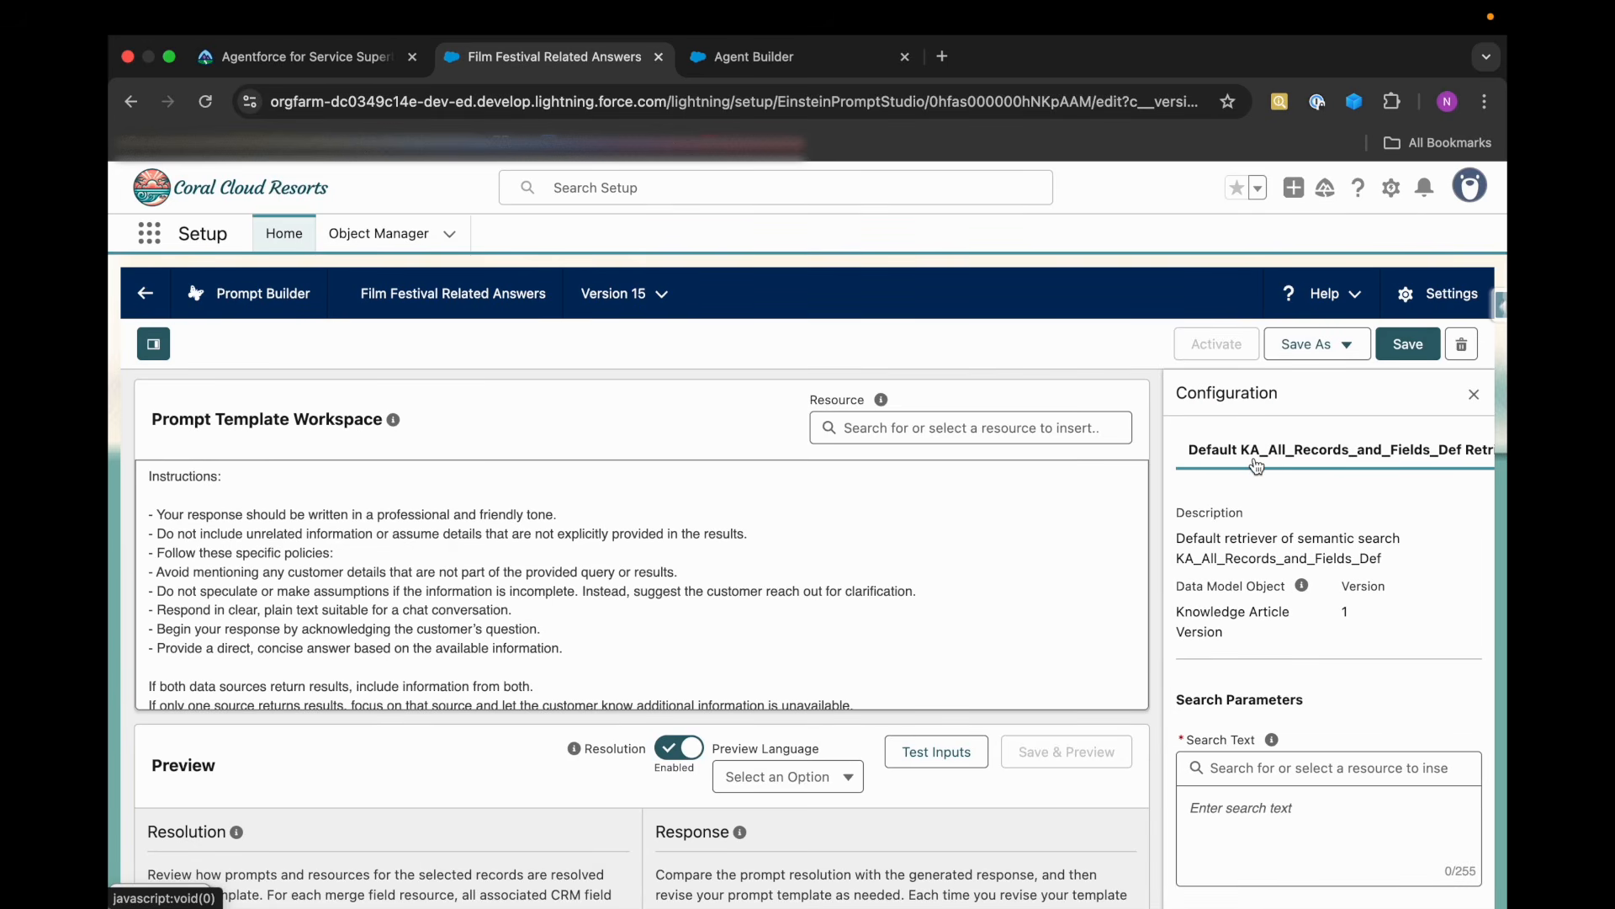
{"action": "scroll", "coordinate": [1279, 578], "scroll_direction": "down", "scroll_amount": 3}
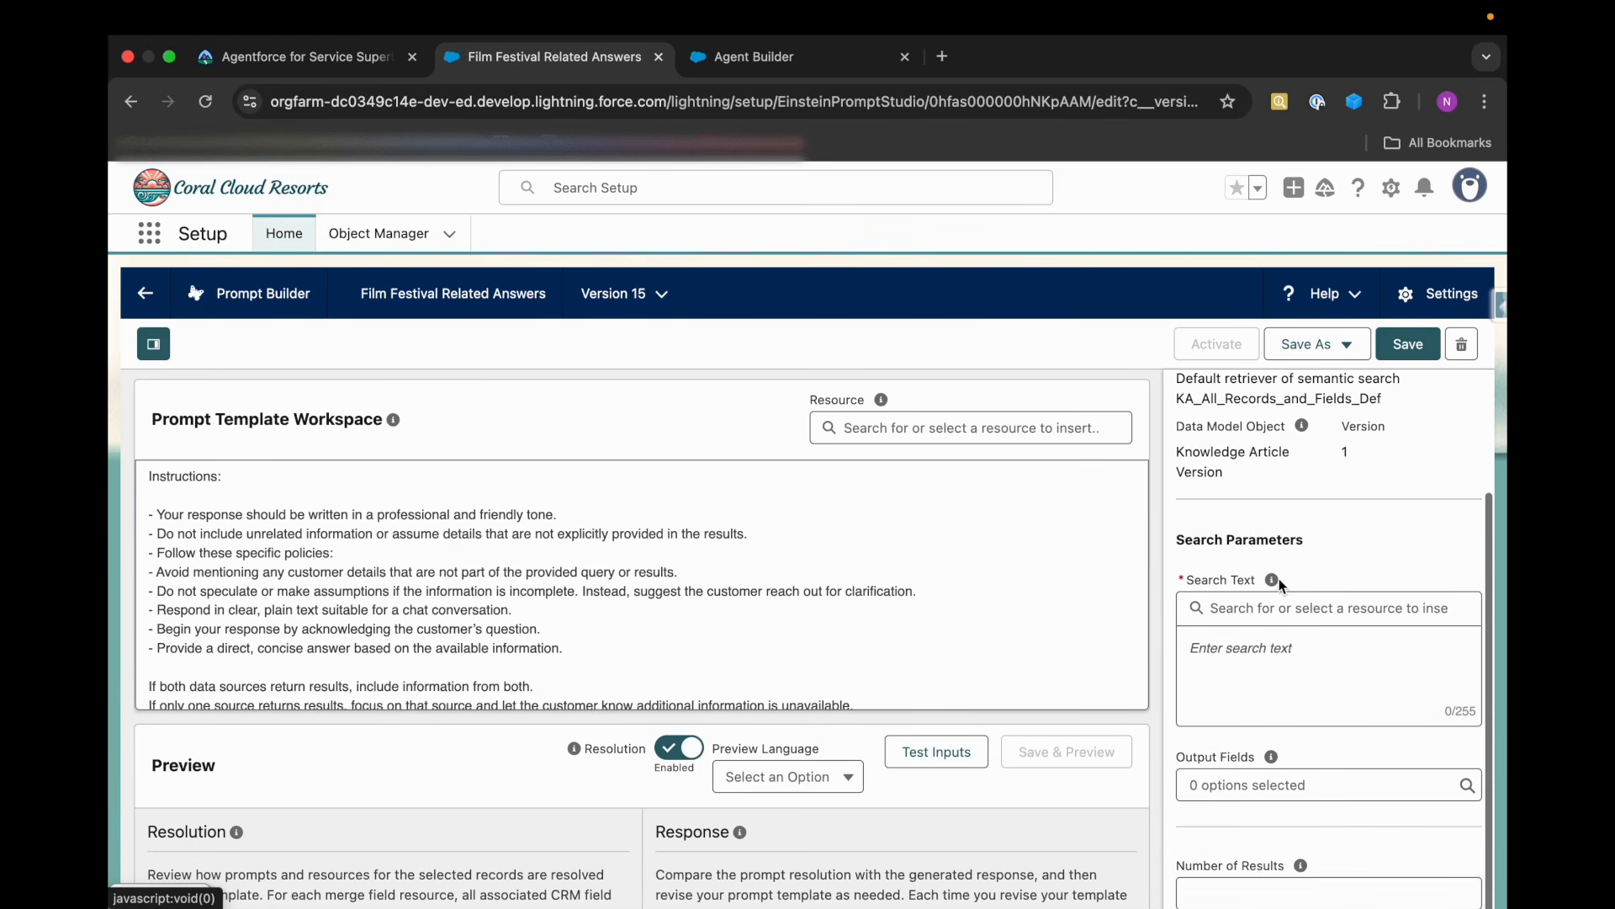
{"action": "left_click", "coordinate": [1257, 607]}
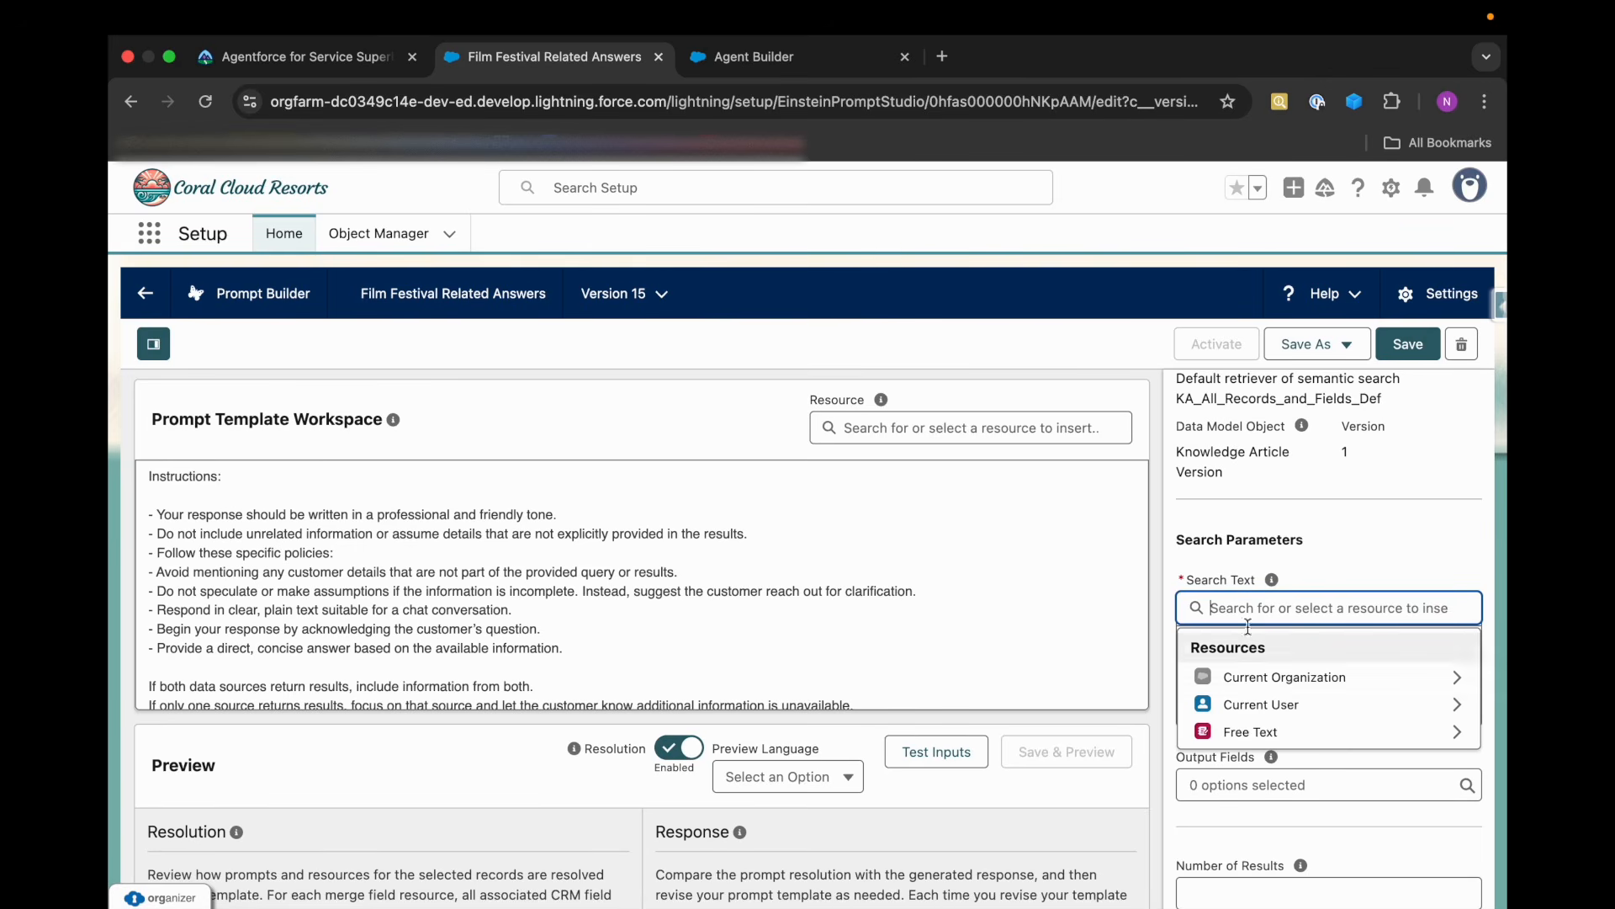
{"action": "left_click", "coordinate": [1254, 734]}
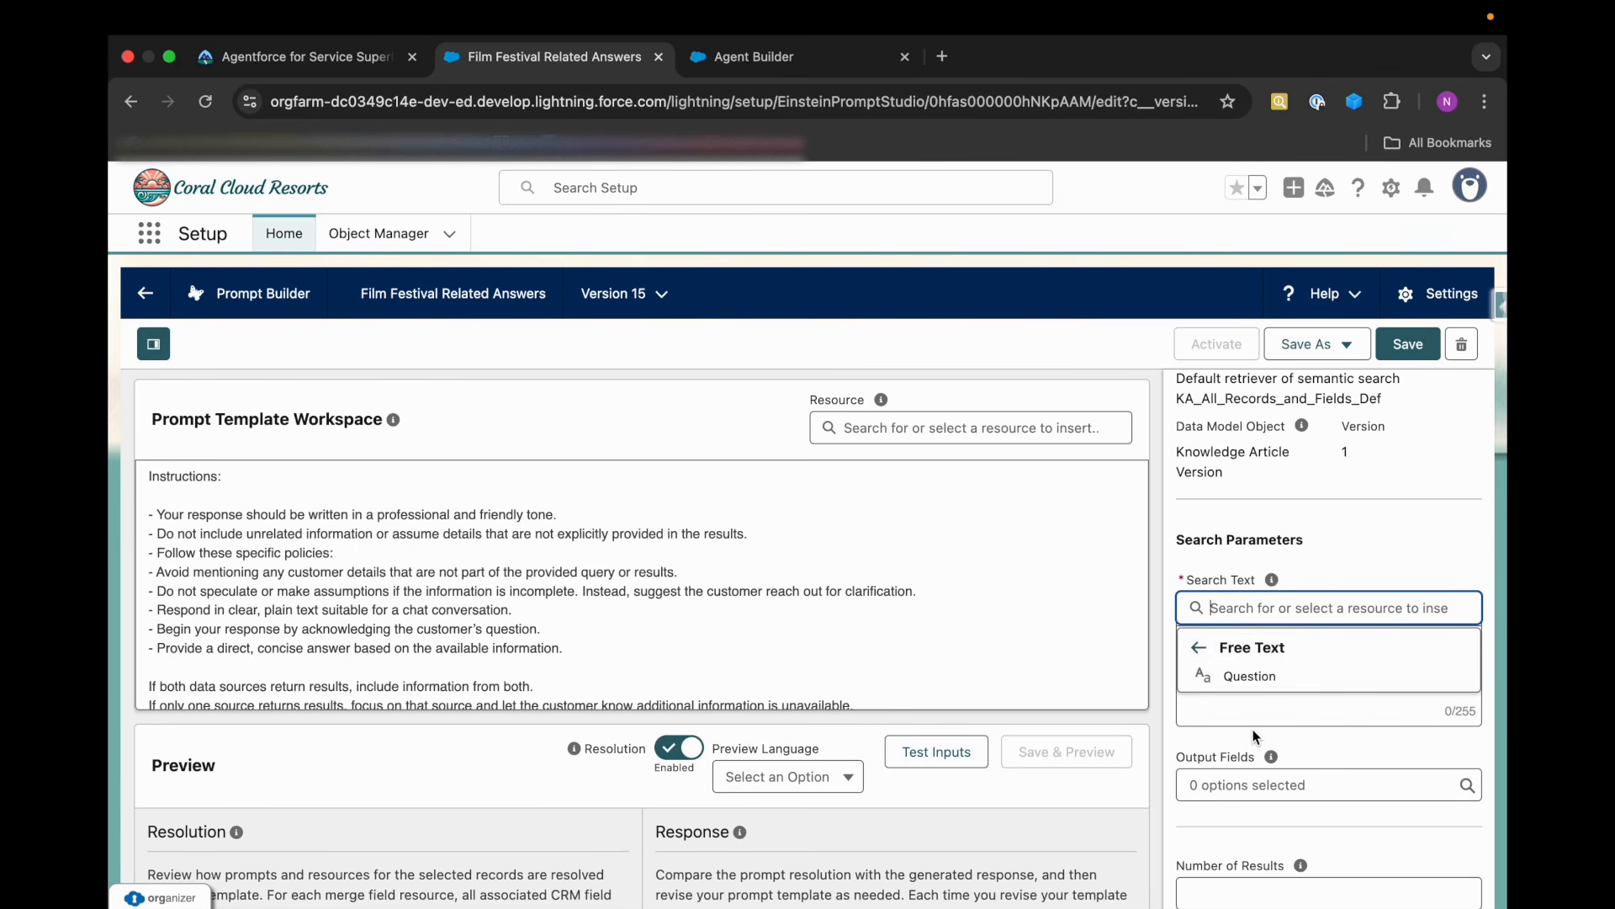
{"action": "left_click", "coordinate": [1249, 676]}
{"action": "scroll", "coordinate": [1296, 704], "scroll_direction": "down", "scroll_amount": 2}
{"action": "scroll", "coordinate": [1296, 744], "scroll_direction": "up", "scroll_amount": 5}
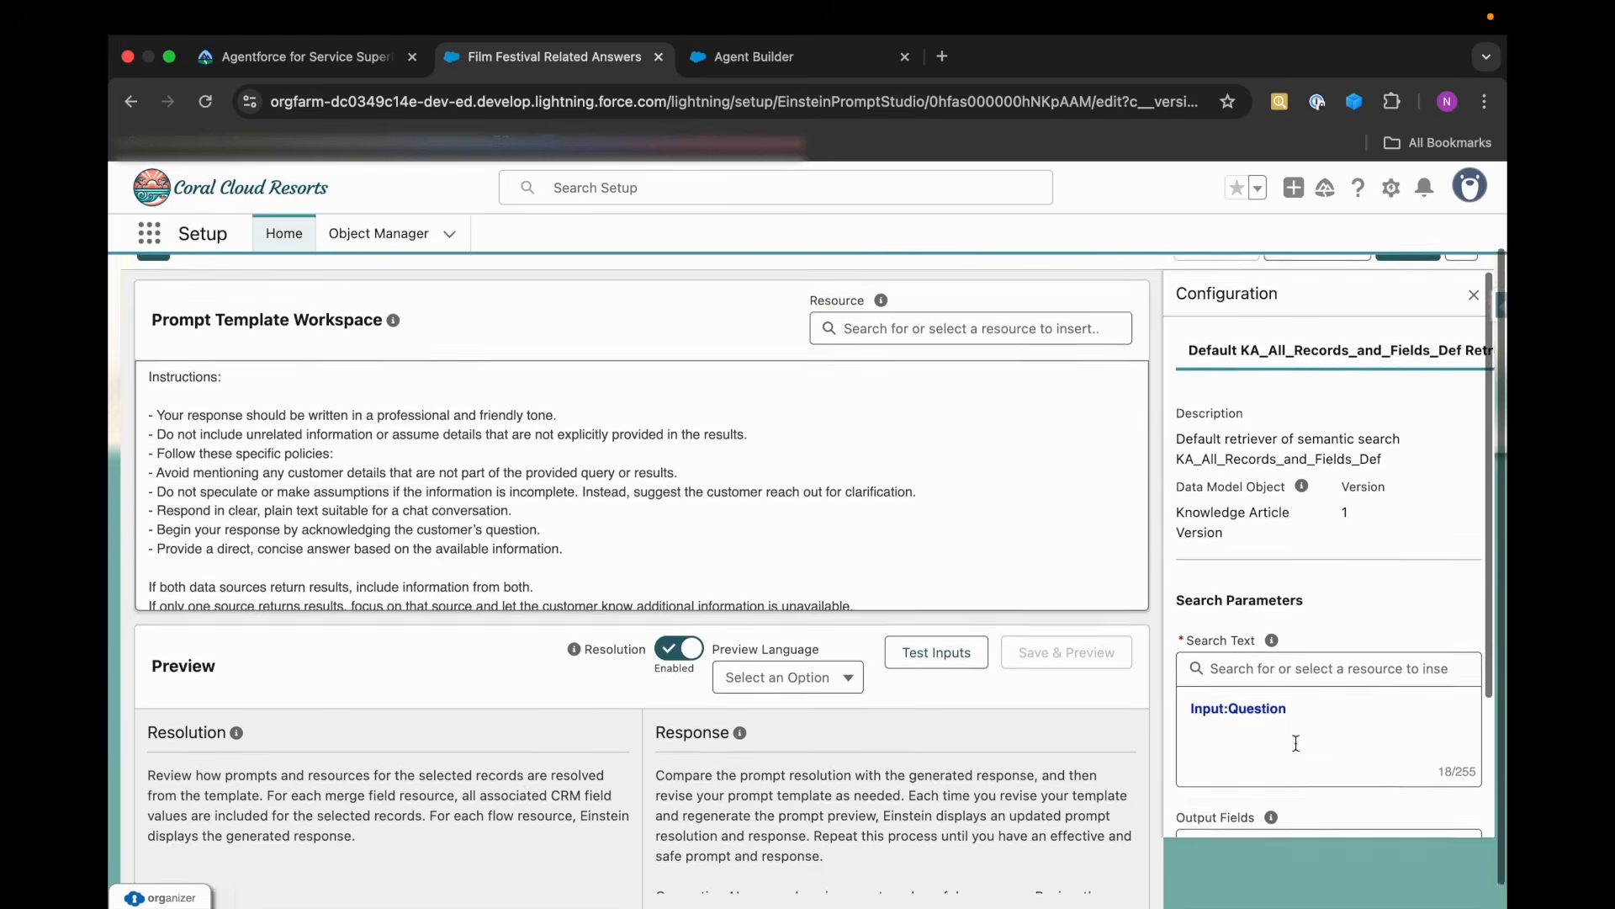
Open the Code of Conduct retriever's configuration from the prompt text and set its Search Text to the Free Text resource Question.
{"action": "scroll", "coordinate": [1388, 471], "scroll_direction": "right", "scroll_amount": 4}
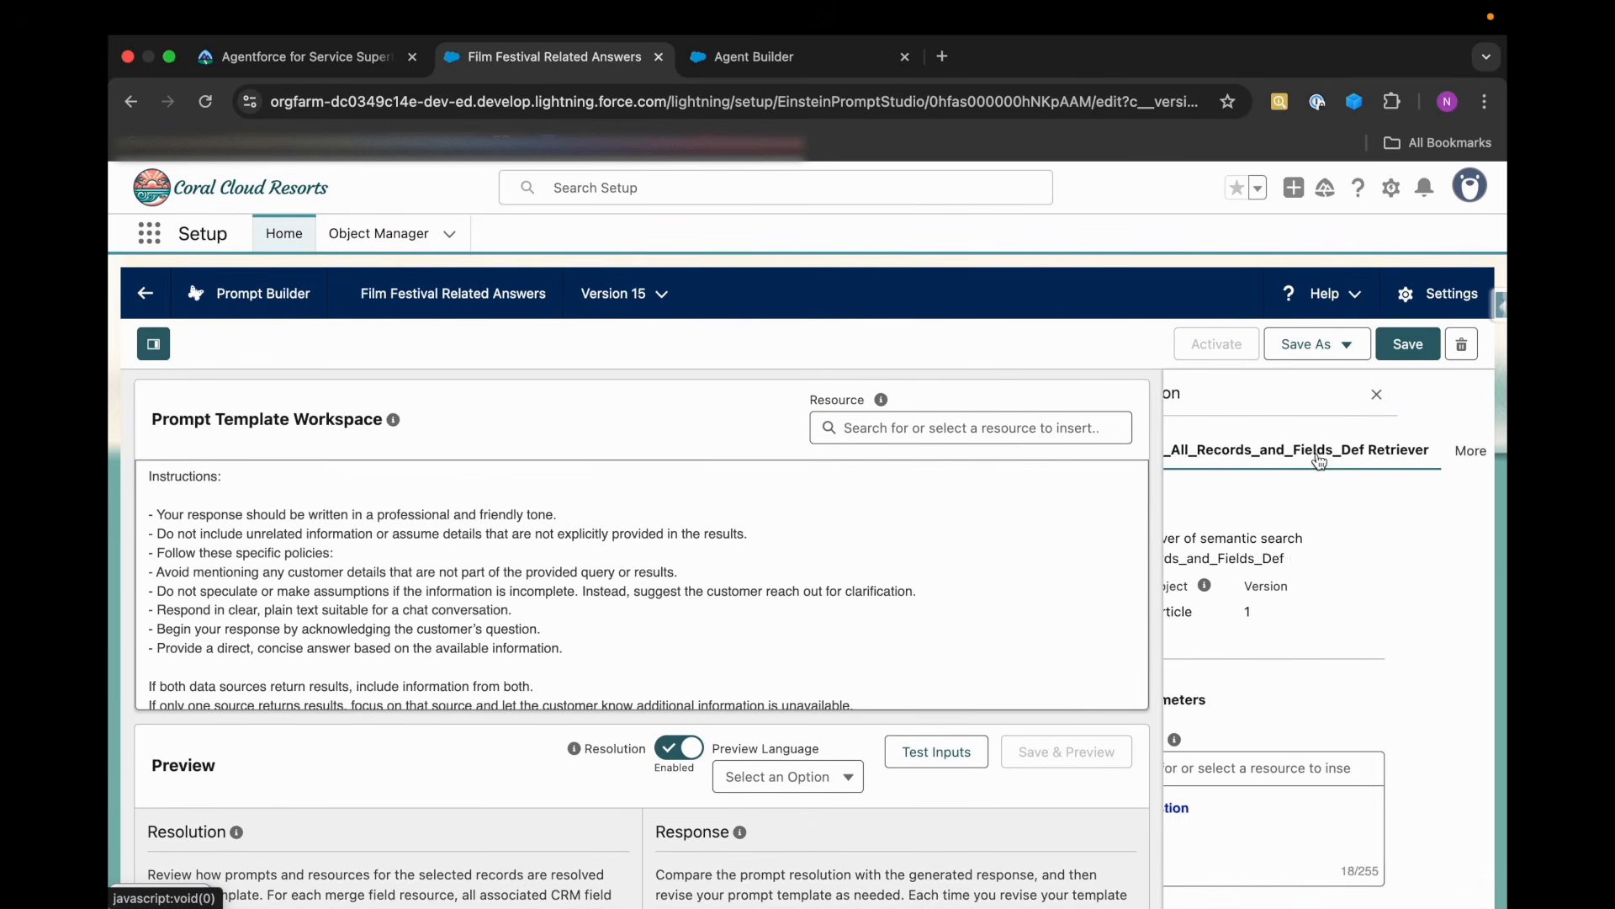
{"action": "left_click", "coordinate": [1433, 469]}
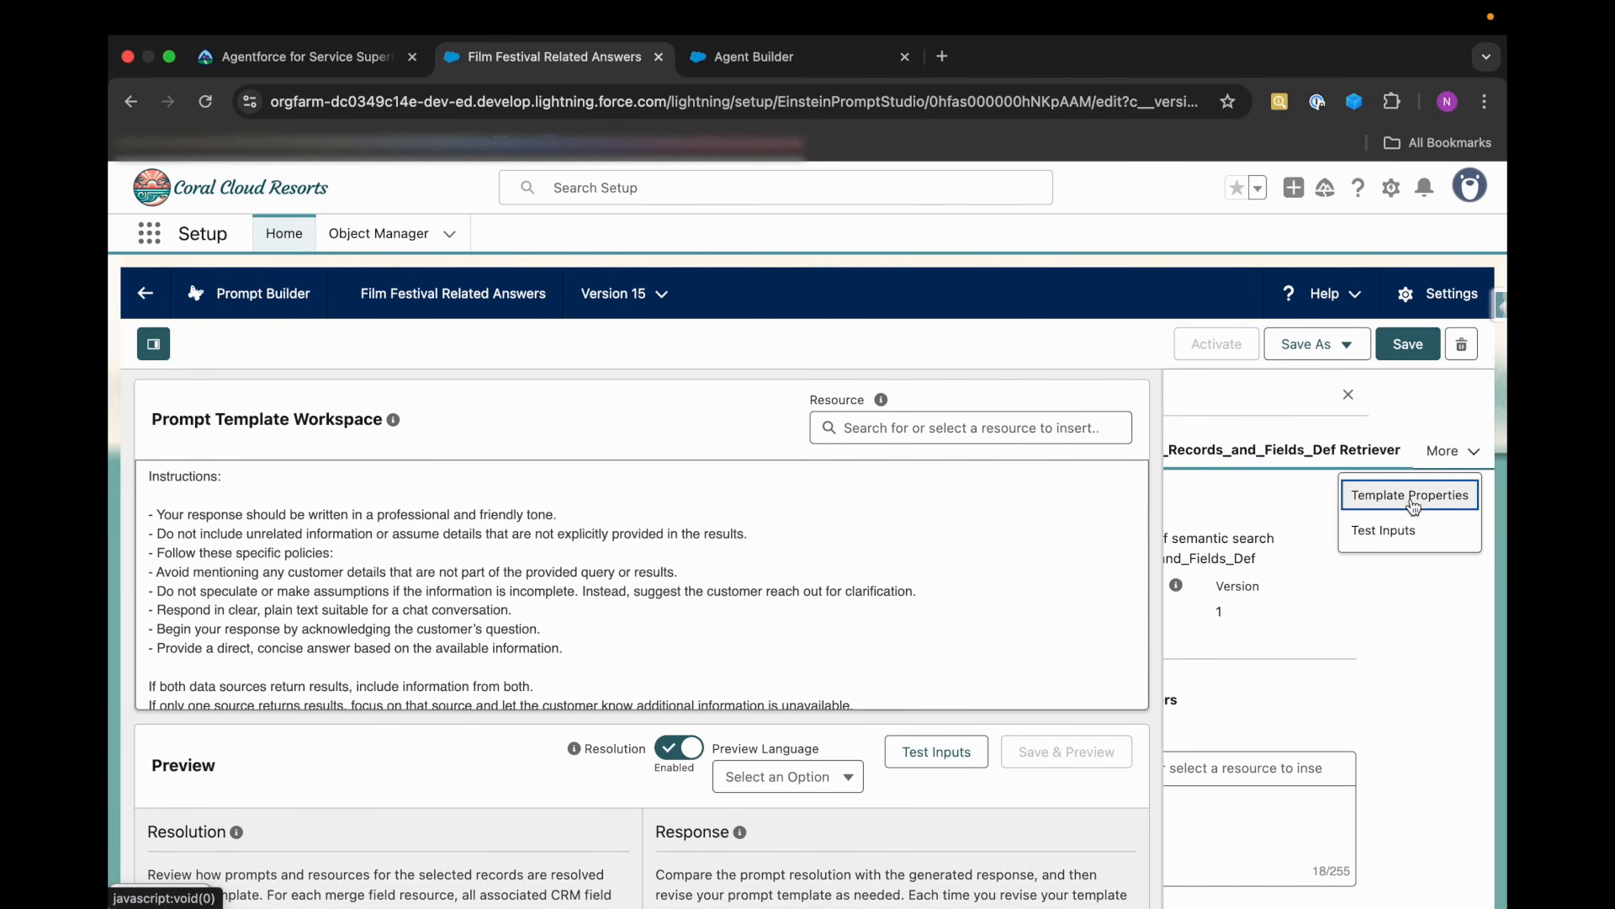
{"action": "left_click", "coordinate": [964, 514]}
{"action": "scroll", "coordinate": [1291, 477], "scroll_direction": "left", "scroll_amount": 3}
{"action": "scroll", "coordinate": [552, 596], "scroll_direction": "down", "scroll_amount": 2}
{"action": "scroll", "coordinate": [552, 594], "scroll_direction": "up", "scroll_amount": 4}
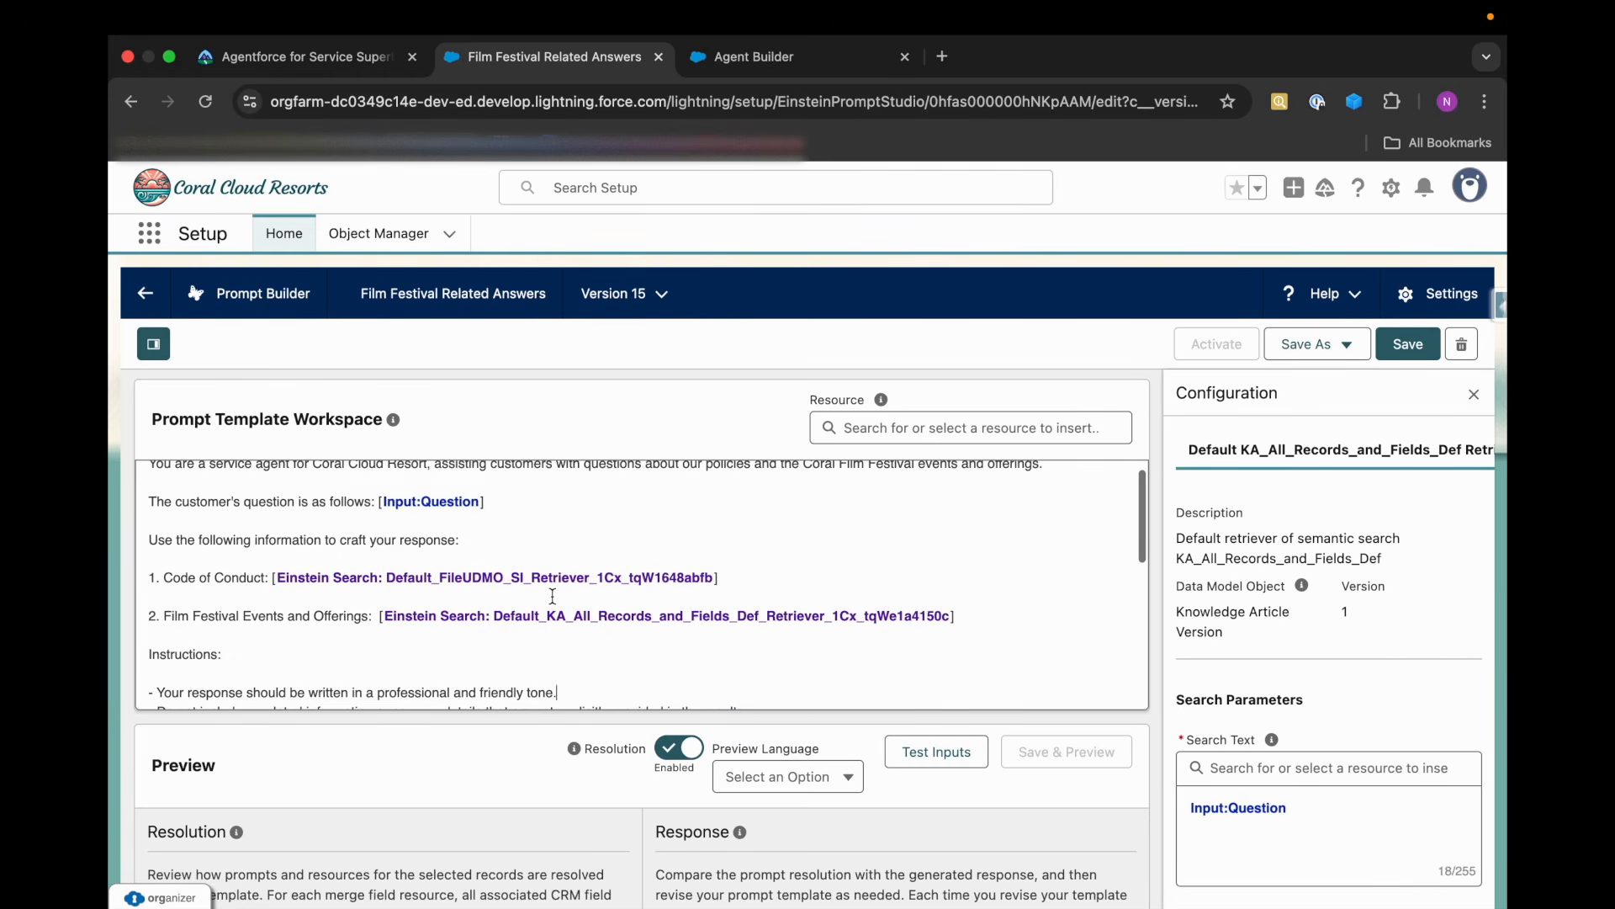
{"action": "left_click", "coordinate": [692, 580]}
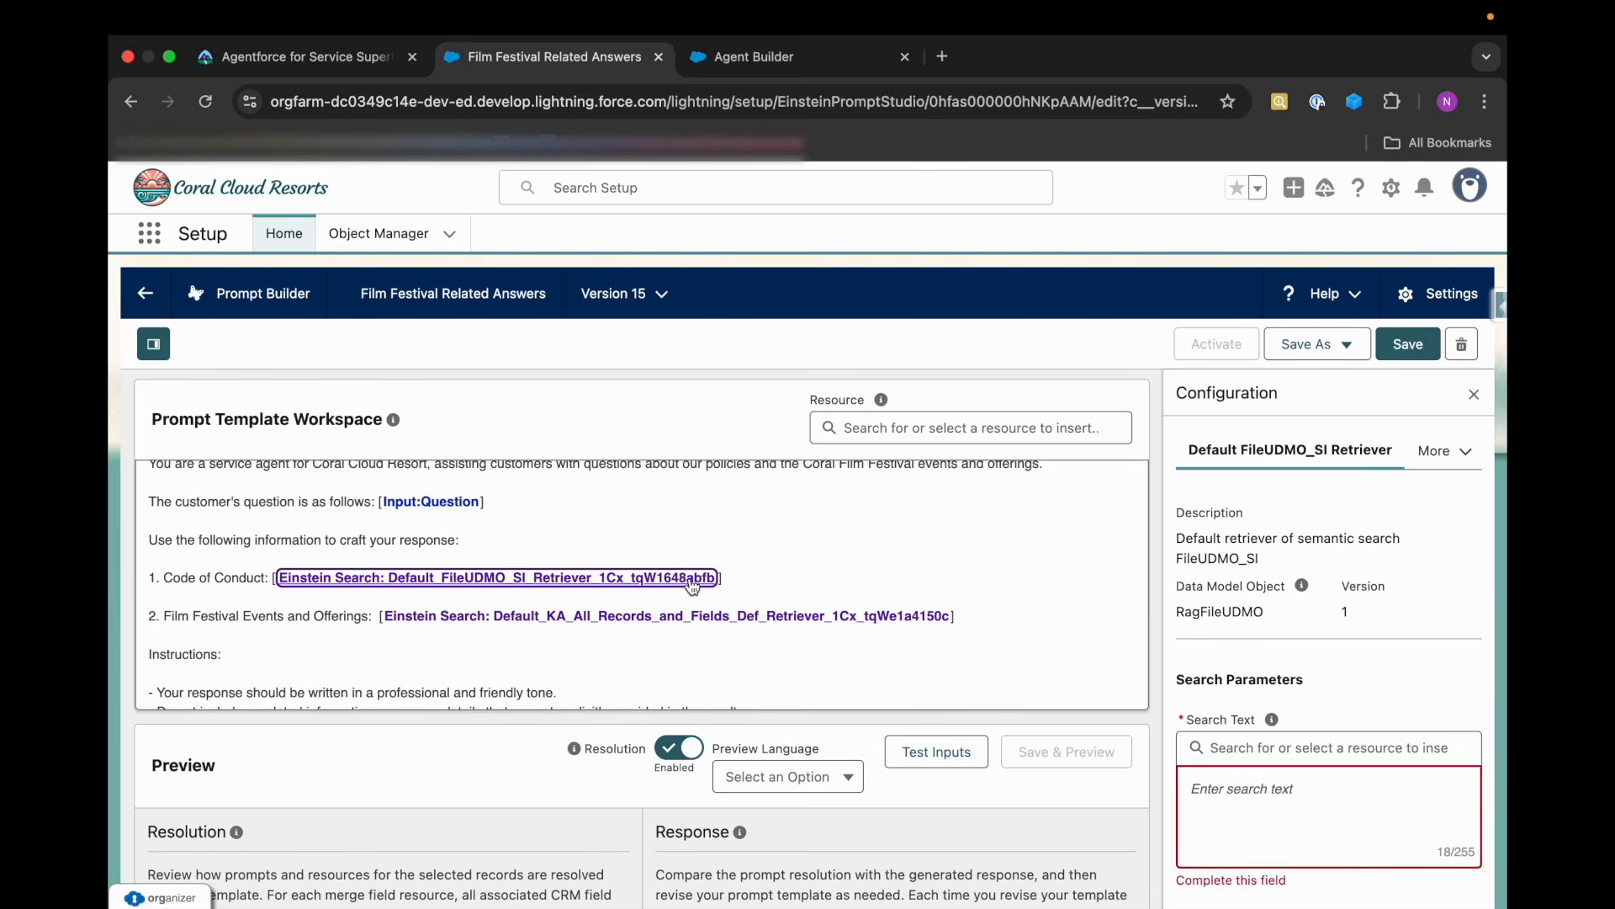
{"action": "left_click", "coordinate": [1229, 752]}
{"action": "scroll", "coordinate": [1244, 745], "scroll_direction": "down", "scroll_amount": 2}
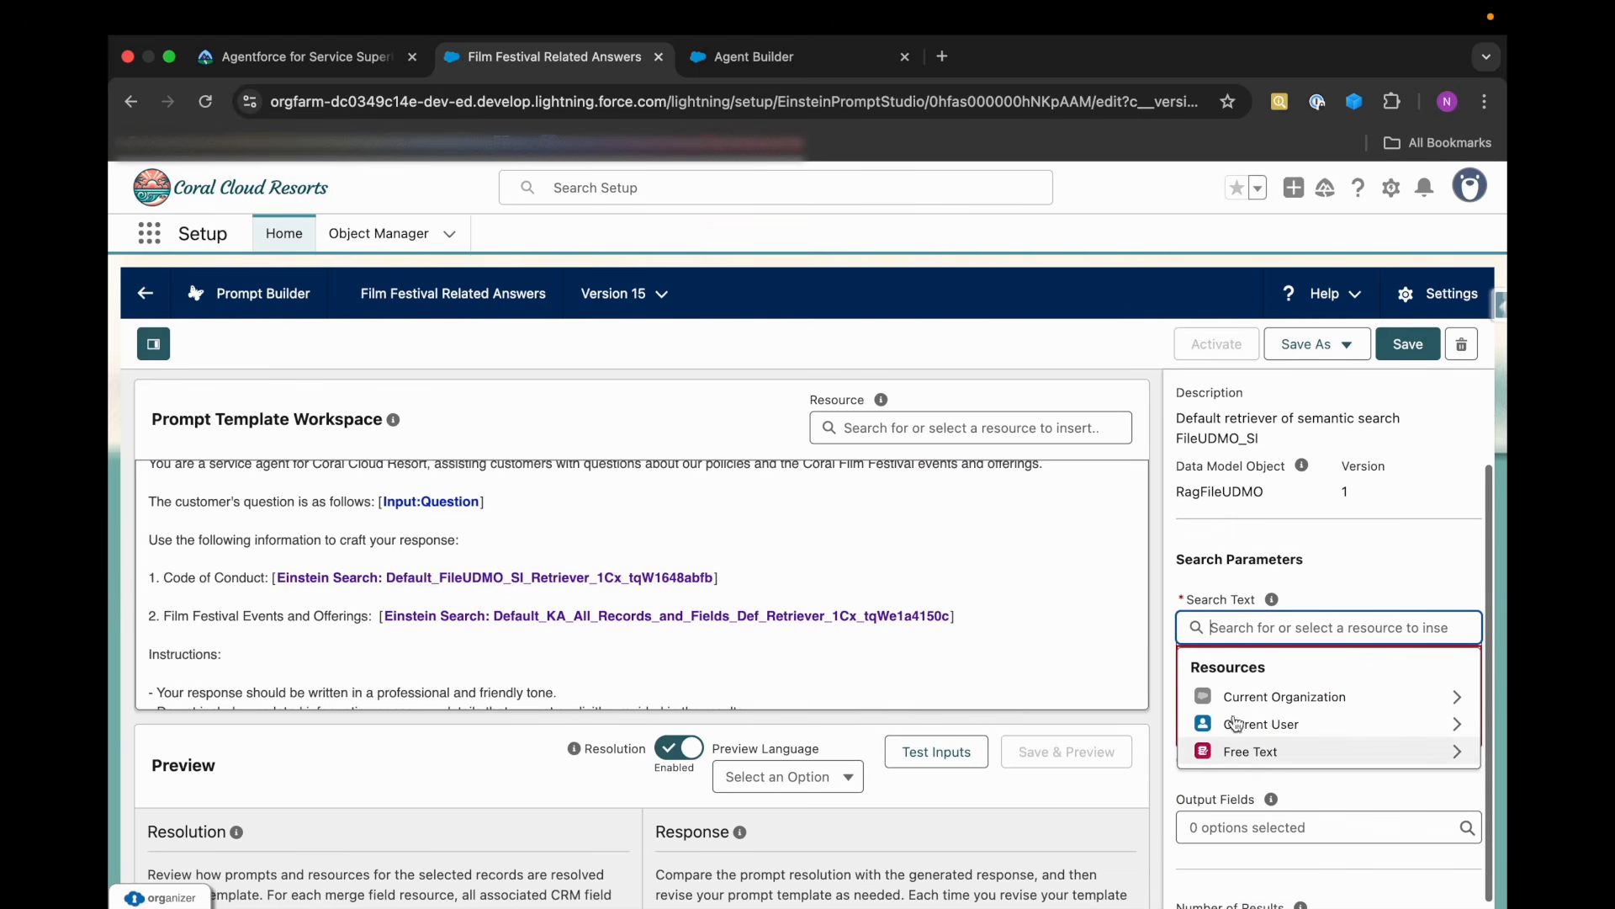
{"action": "left_click", "coordinate": [1271, 749]}
{"action": "left_click", "coordinate": [1241, 697]}
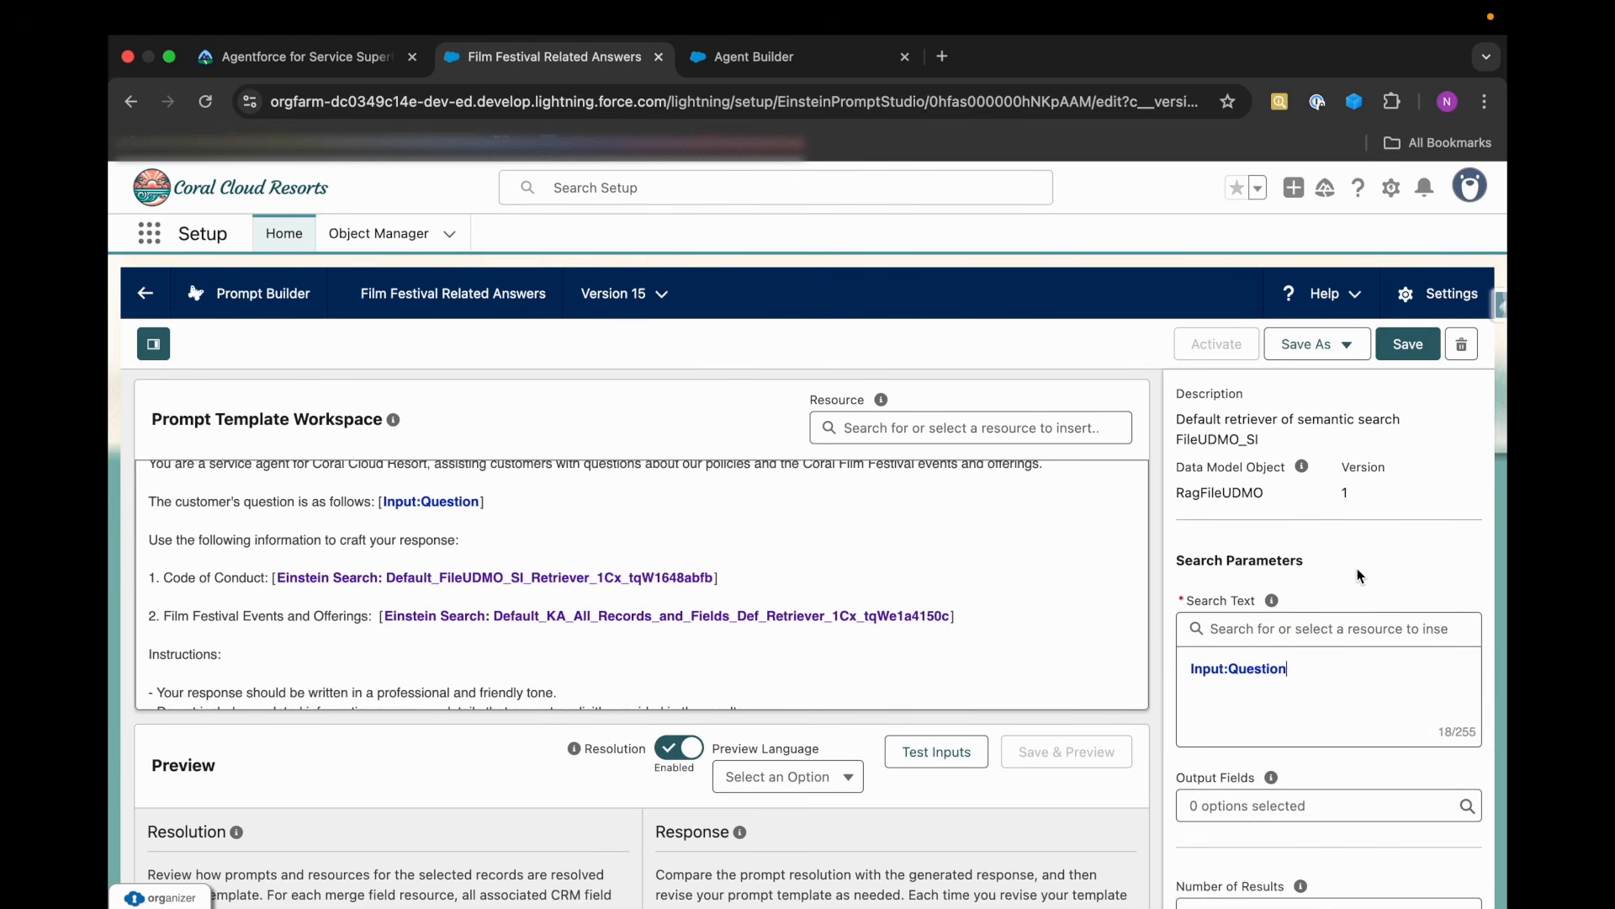
{"action": "scroll", "coordinate": [1319, 538], "scroll_direction": "up", "scroll_amount": 2}
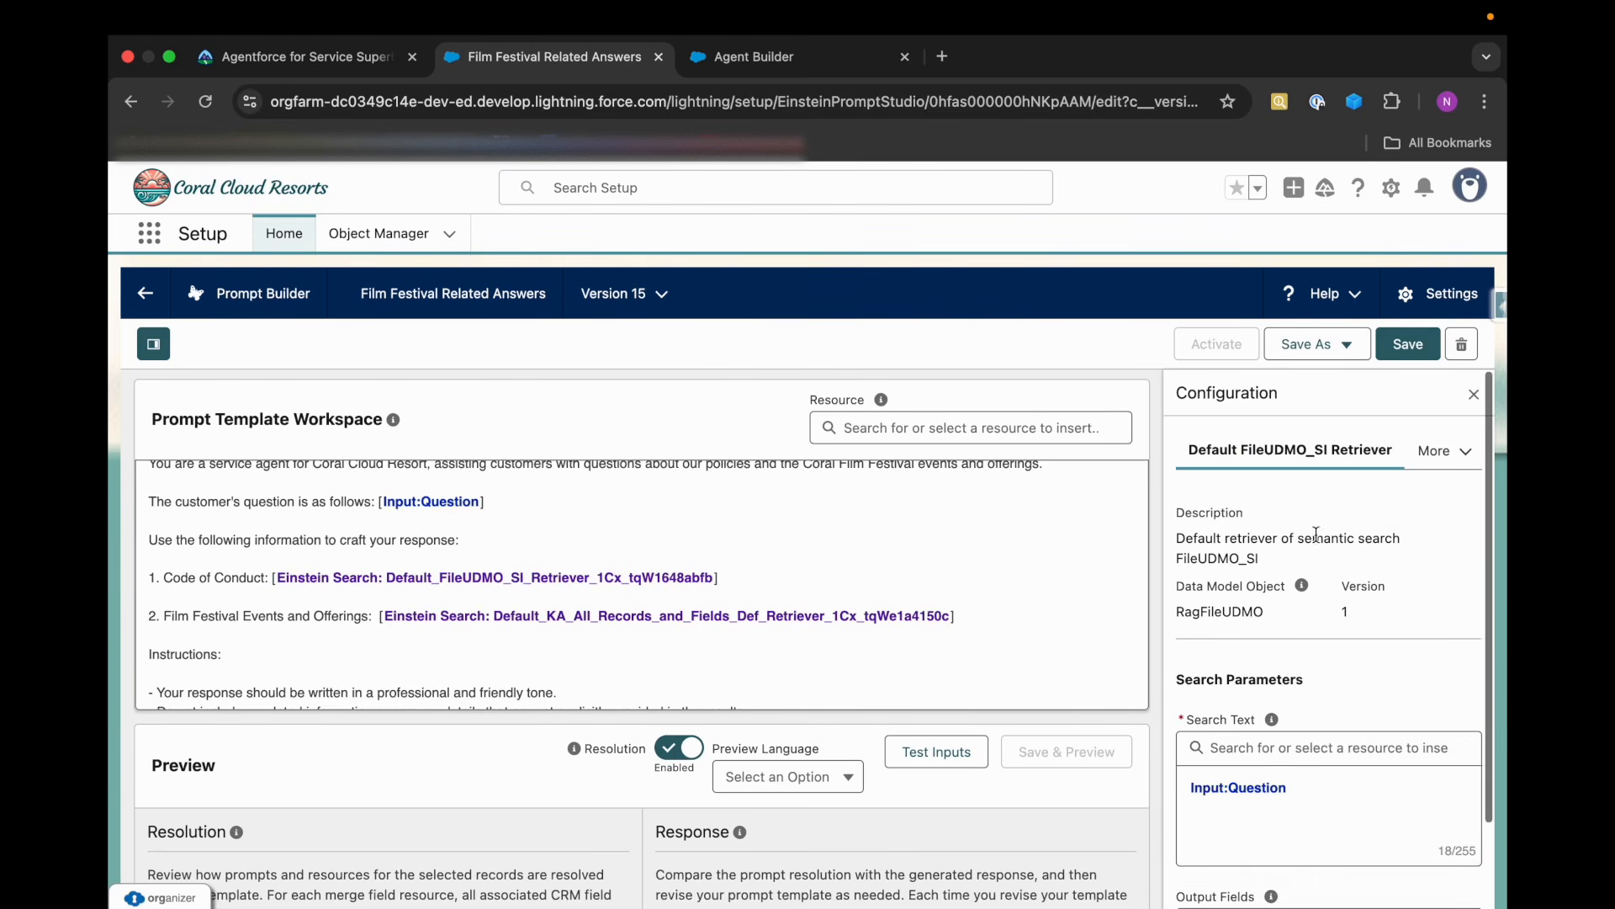
Check Trailhead's instruction following the retriever setup, then save the Film Festival Related Answers prompt template.
{"action": "left_click", "coordinate": [345, 61]}
{"action": "left_click_drag", "start_coordinate": [654, 585], "coordinate": [845, 583]}
{"action": "left_click", "coordinate": [927, 579]}
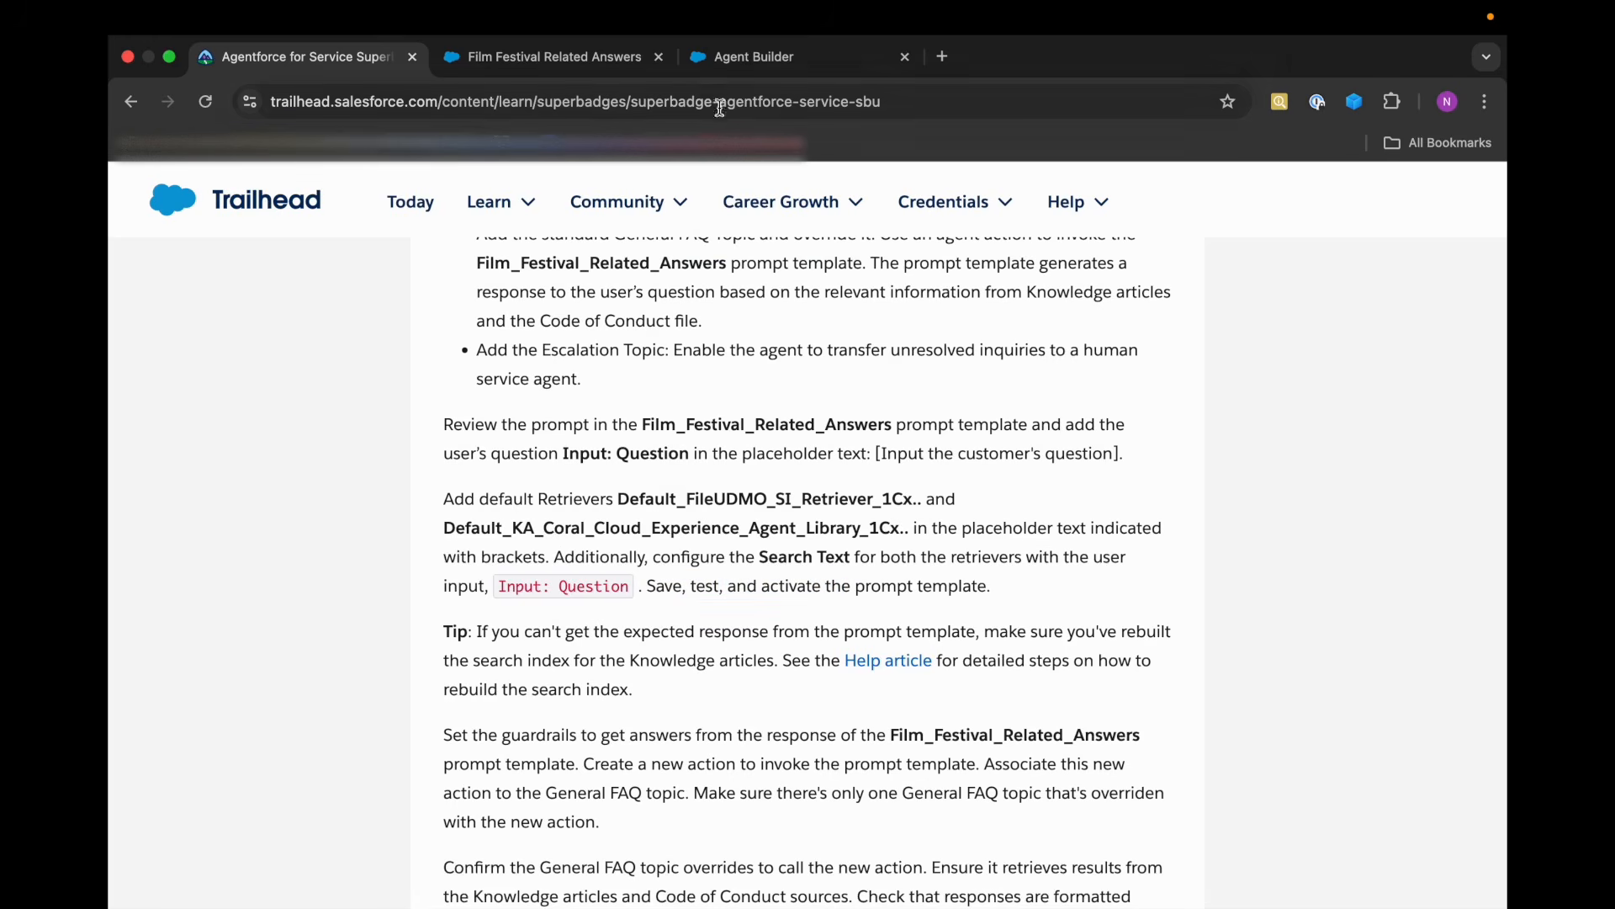
{"action": "left_click", "coordinate": [581, 59]}
{"action": "left_click", "coordinate": [1399, 357]}
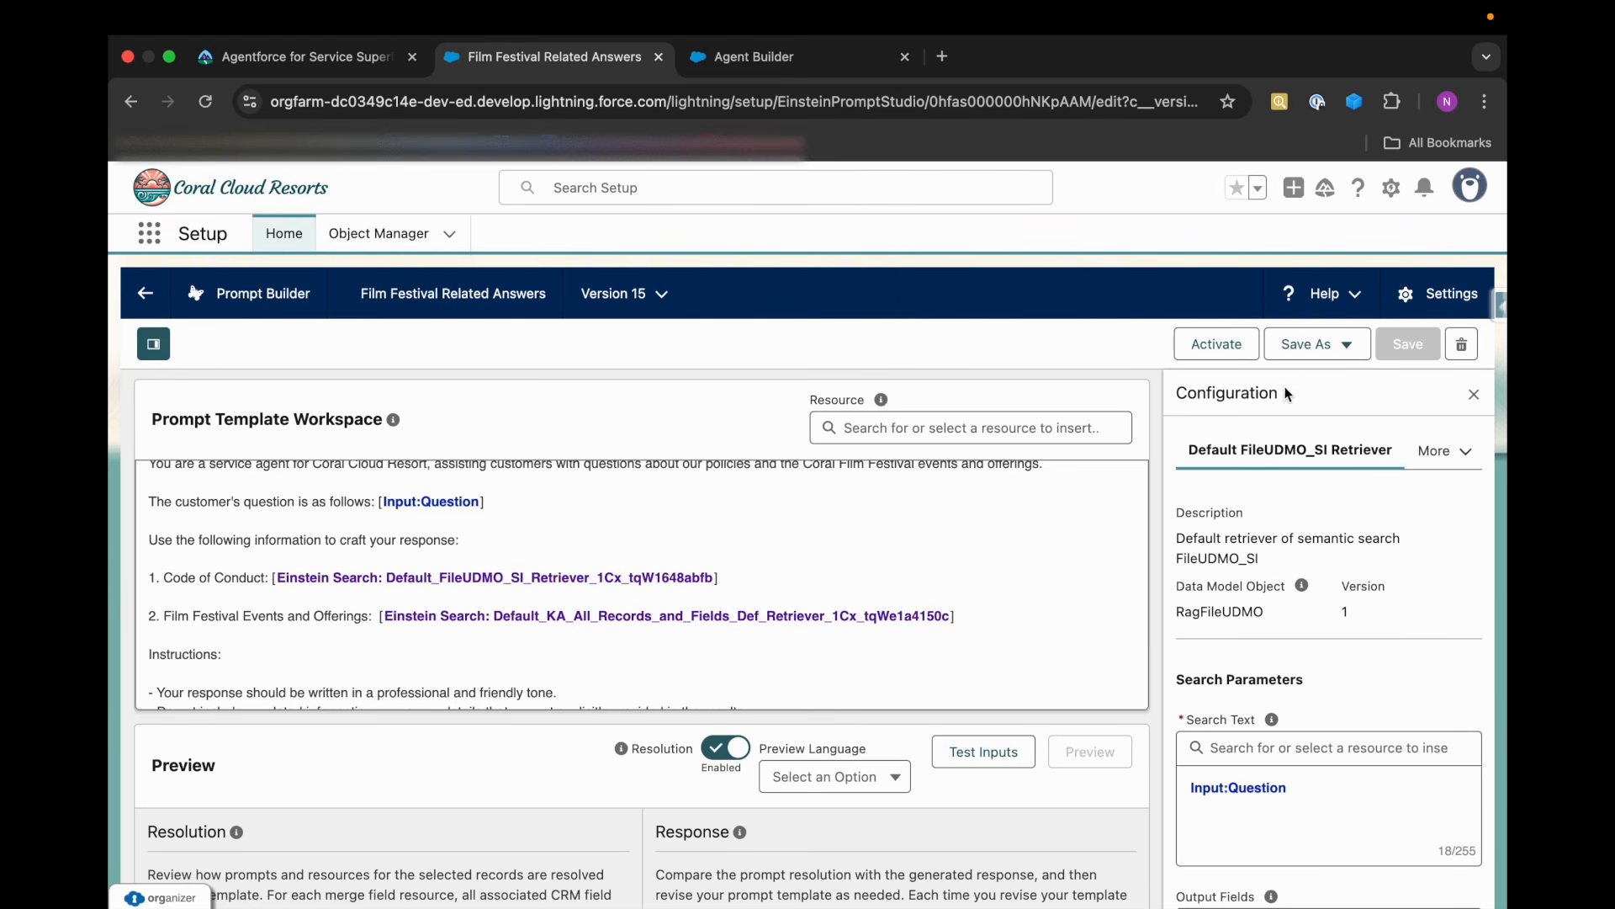
Open the prompt template's test inputs and enter "I have a booking, Can you help me?" as the Question.
{"action": "left_click", "coordinate": [1349, 346]}
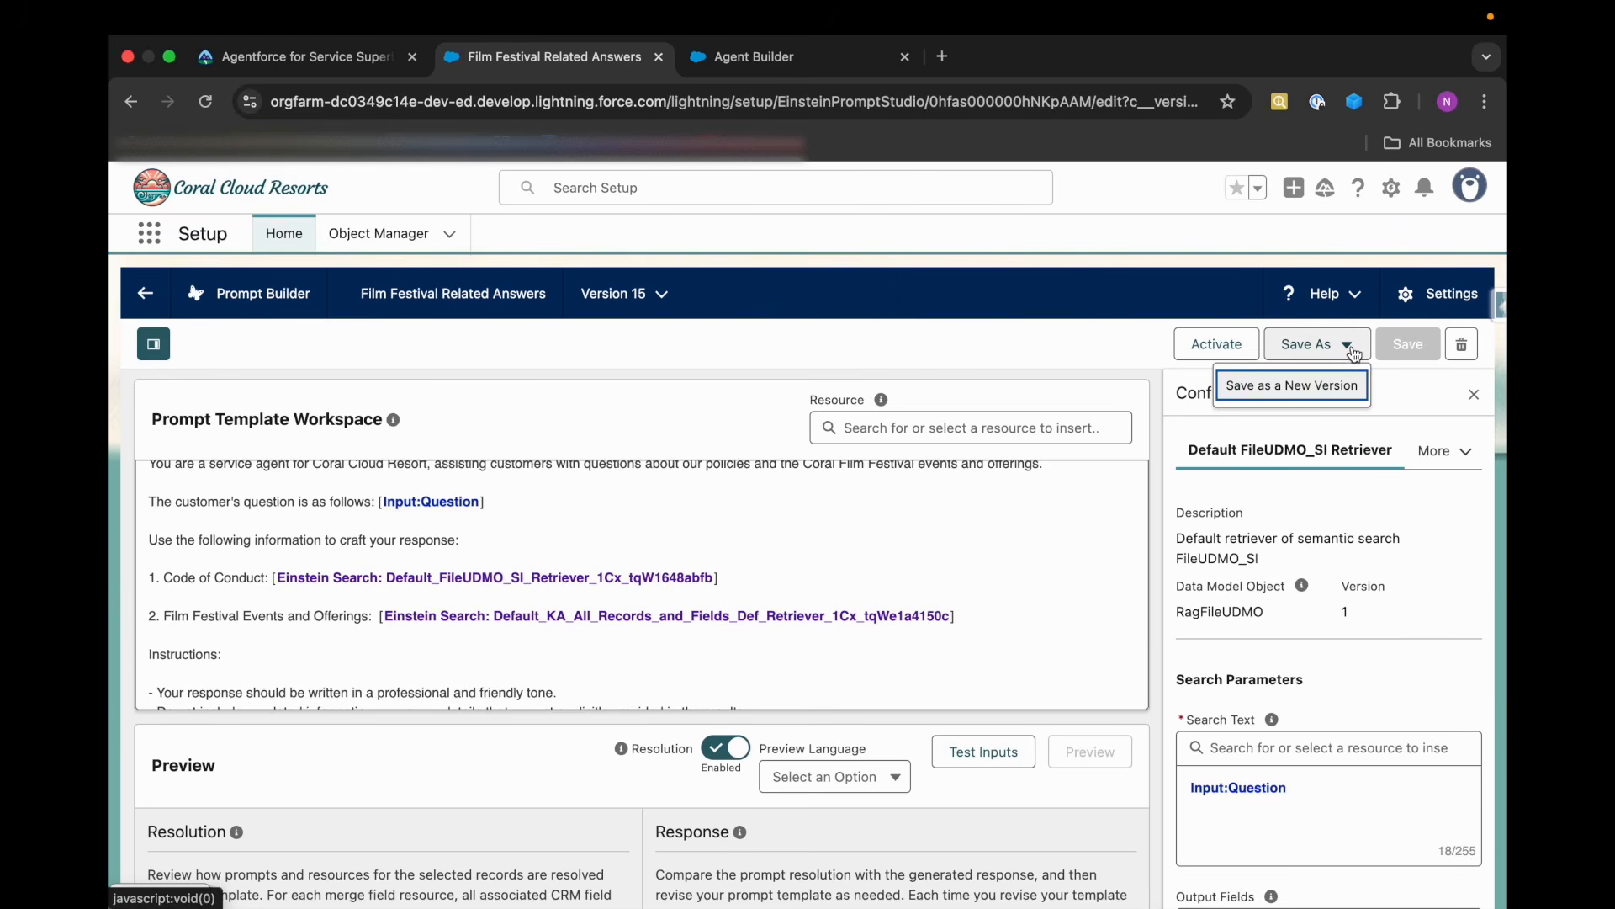
{"action": "left_click", "coordinate": [1075, 634]}
{"action": "scroll", "coordinate": [1290, 710], "scroll_direction": "down", "scroll_amount": 5}
{"action": "scroll", "coordinate": [1233, 884], "scroll_direction": "down", "scroll_amount": 2}
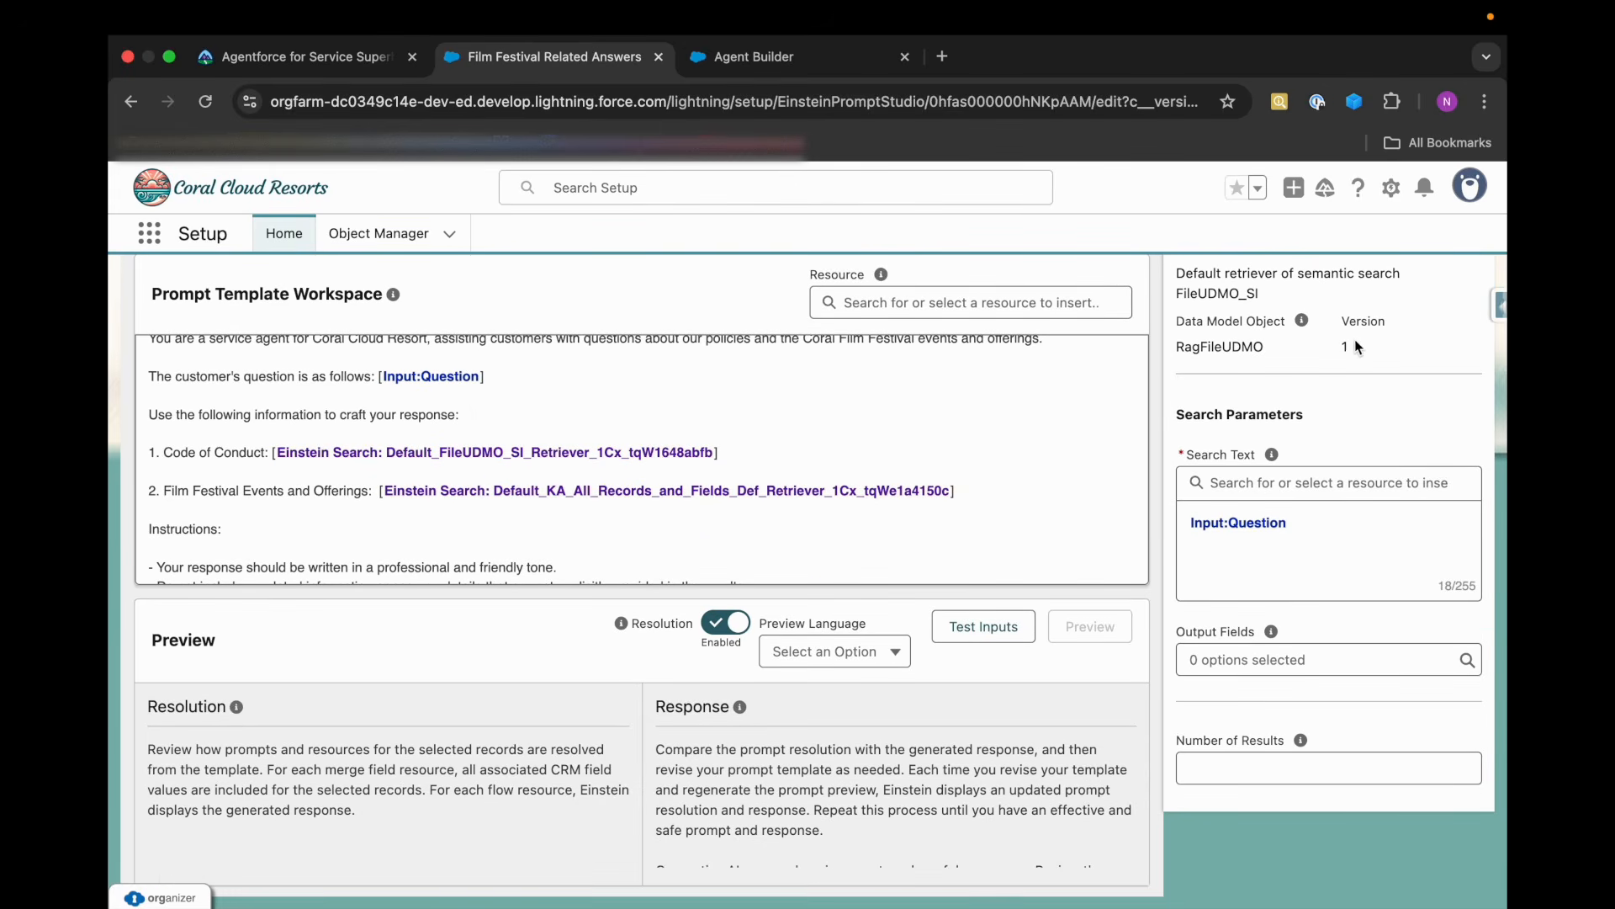
{"action": "scroll", "coordinate": [1344, 367], "scroll_direction": "up", "scroll_amount": 3}
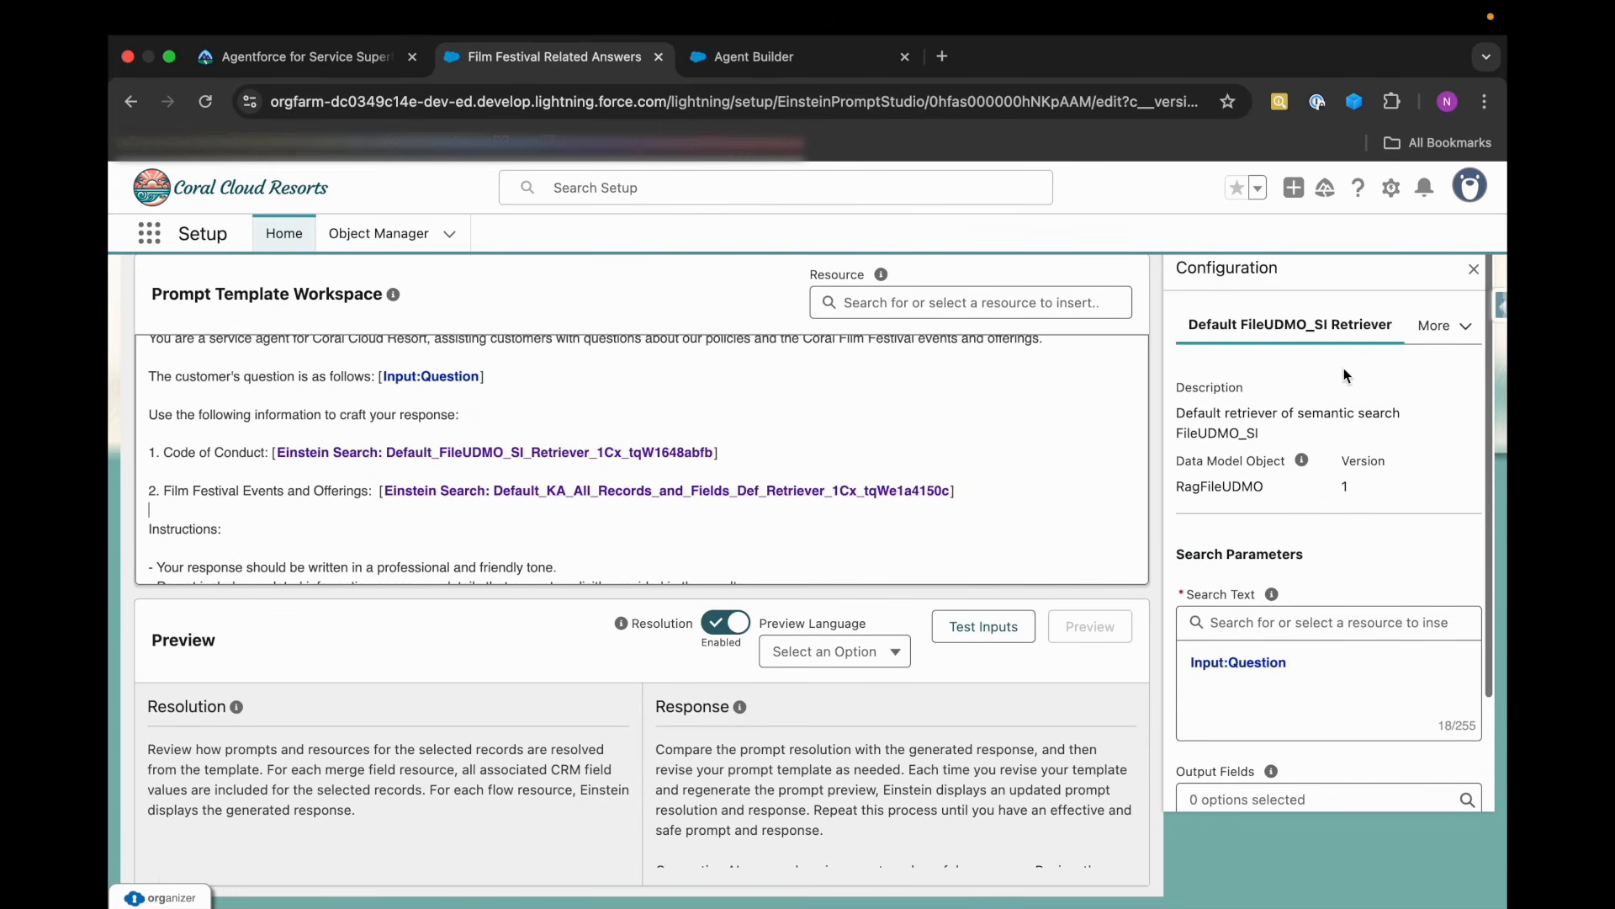
{"action": "left_click", "coordinate": [1009, 639]}
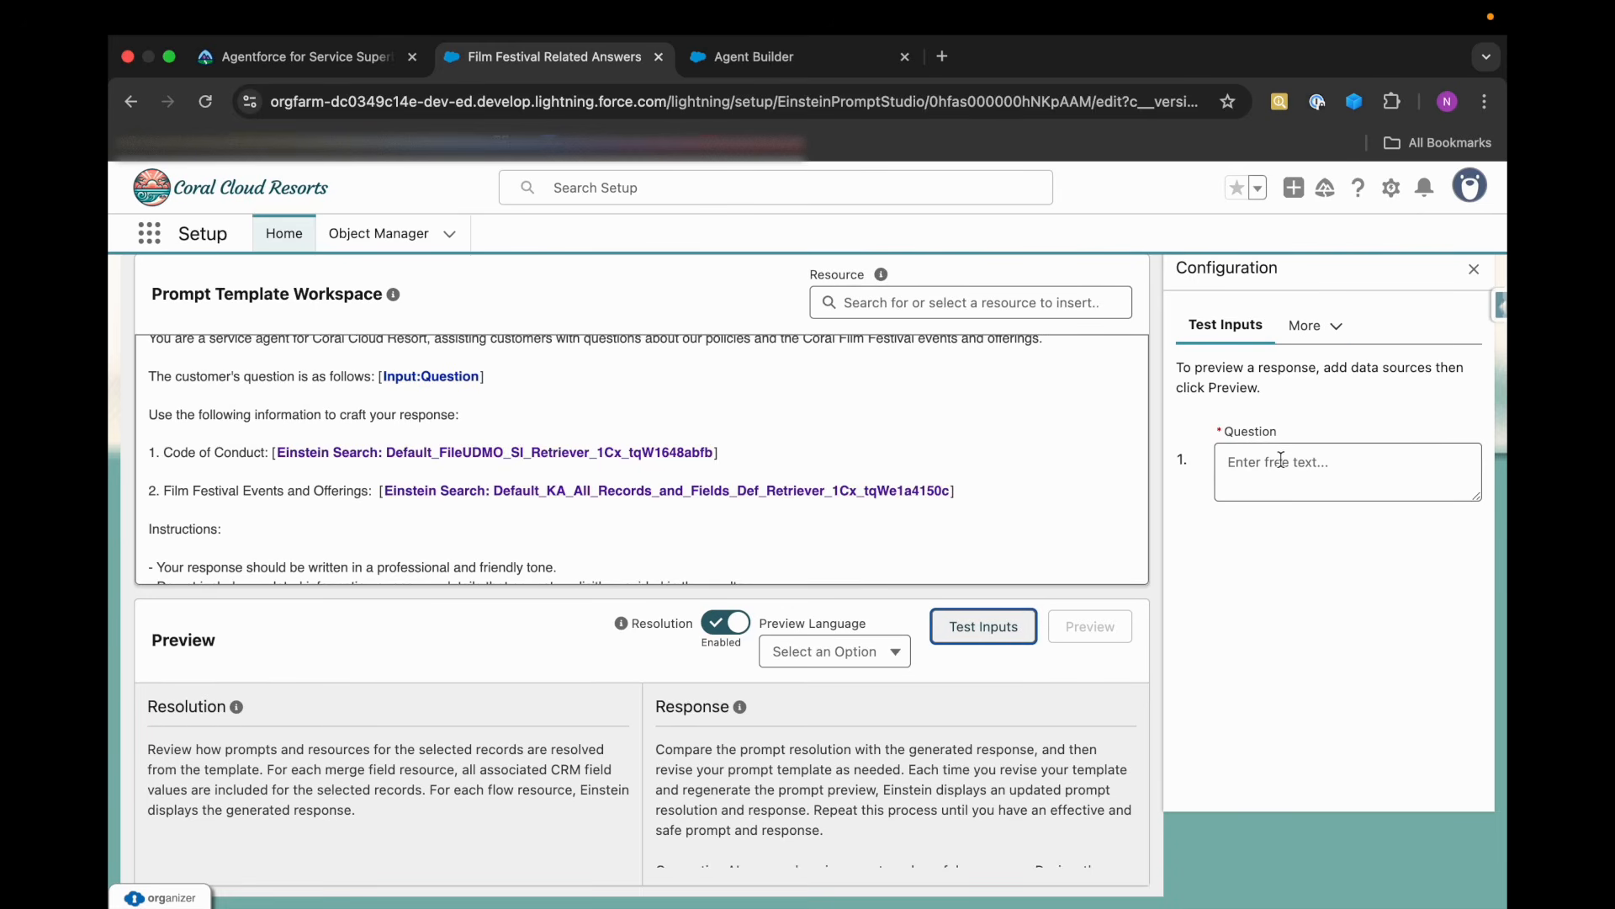
{"action": "scroll", "coordinate": [641, 466], "scroll_direction": "up", "scroll_amount": 1}
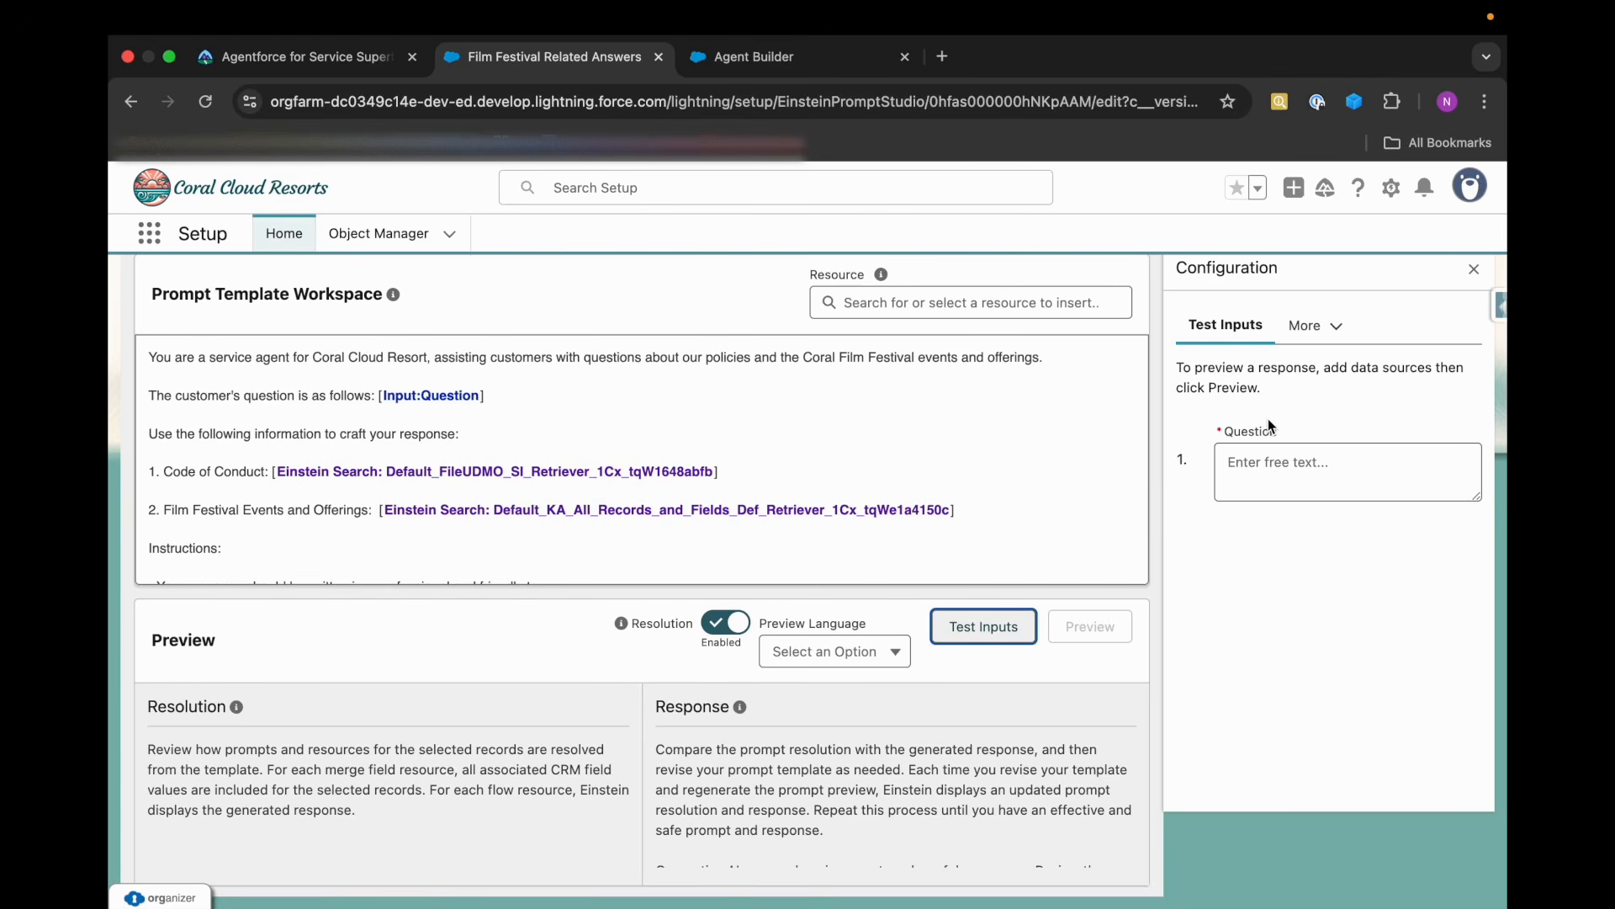
{"action": "left_click", "coordinate": [1242, 452]}
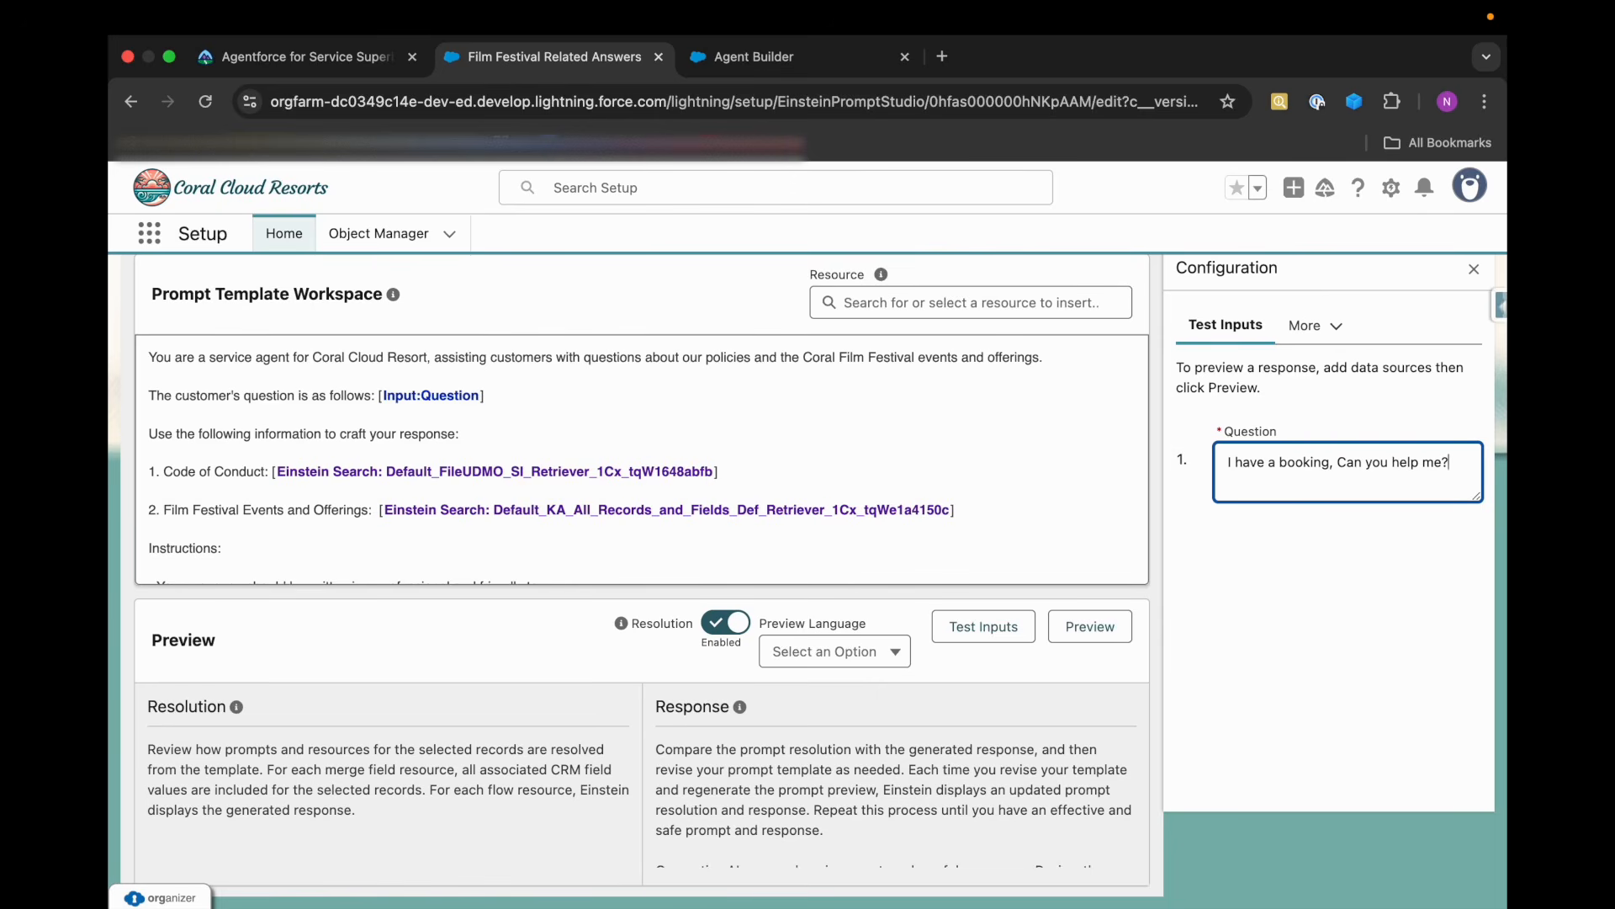
{"action": "left_click", "coordinate": [1317, 339]}
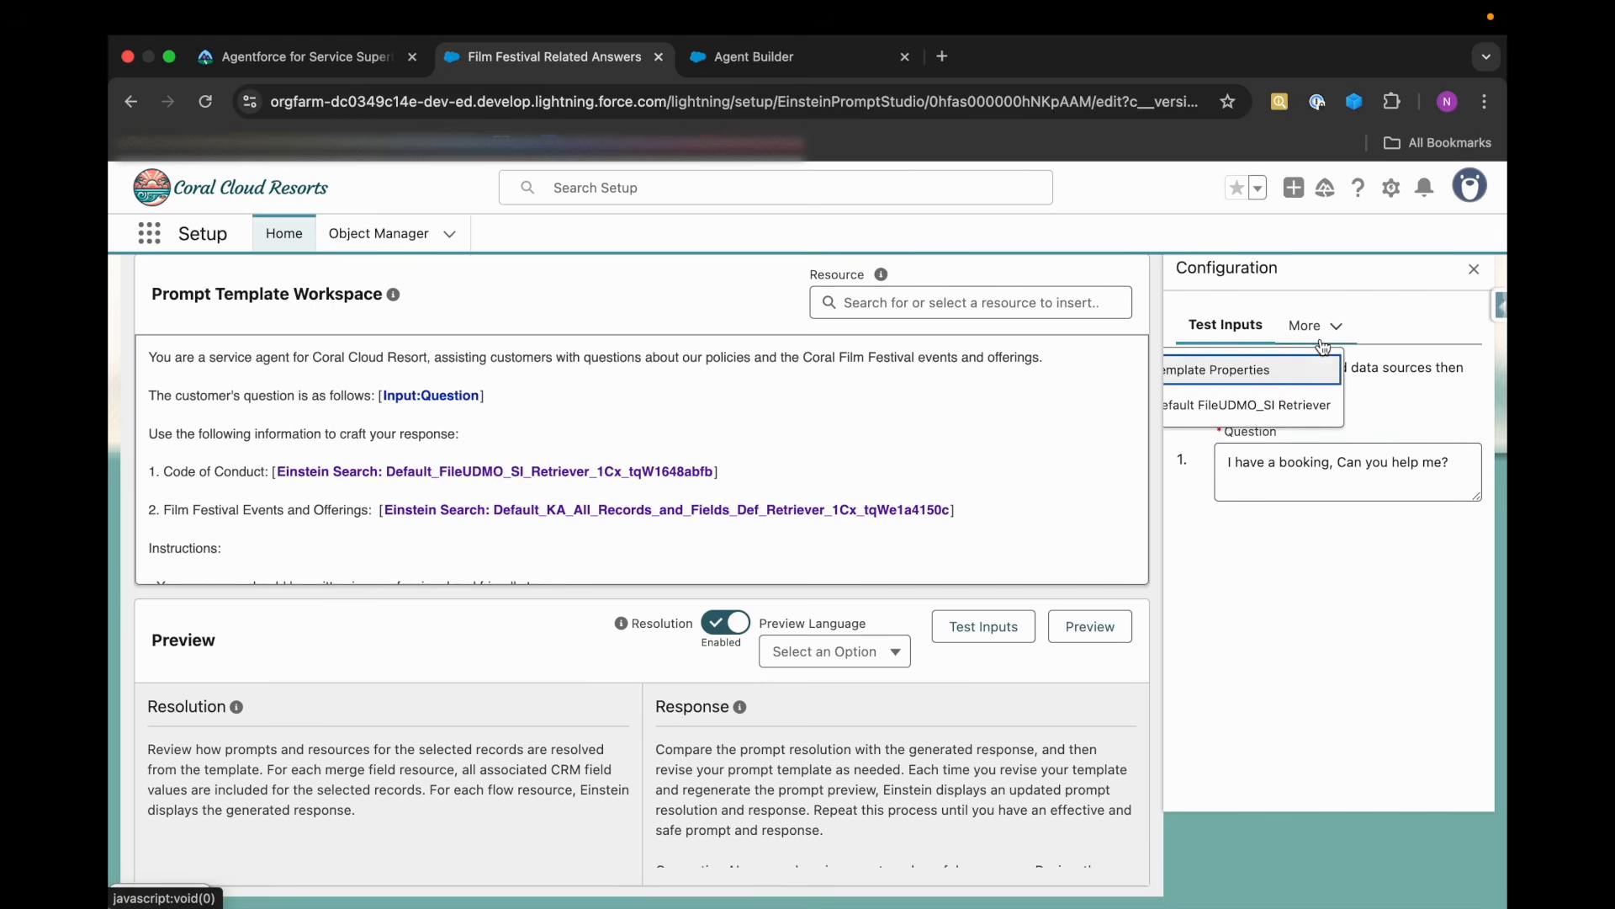
{"action": "left_click", "coordinate": [1247, 608]}
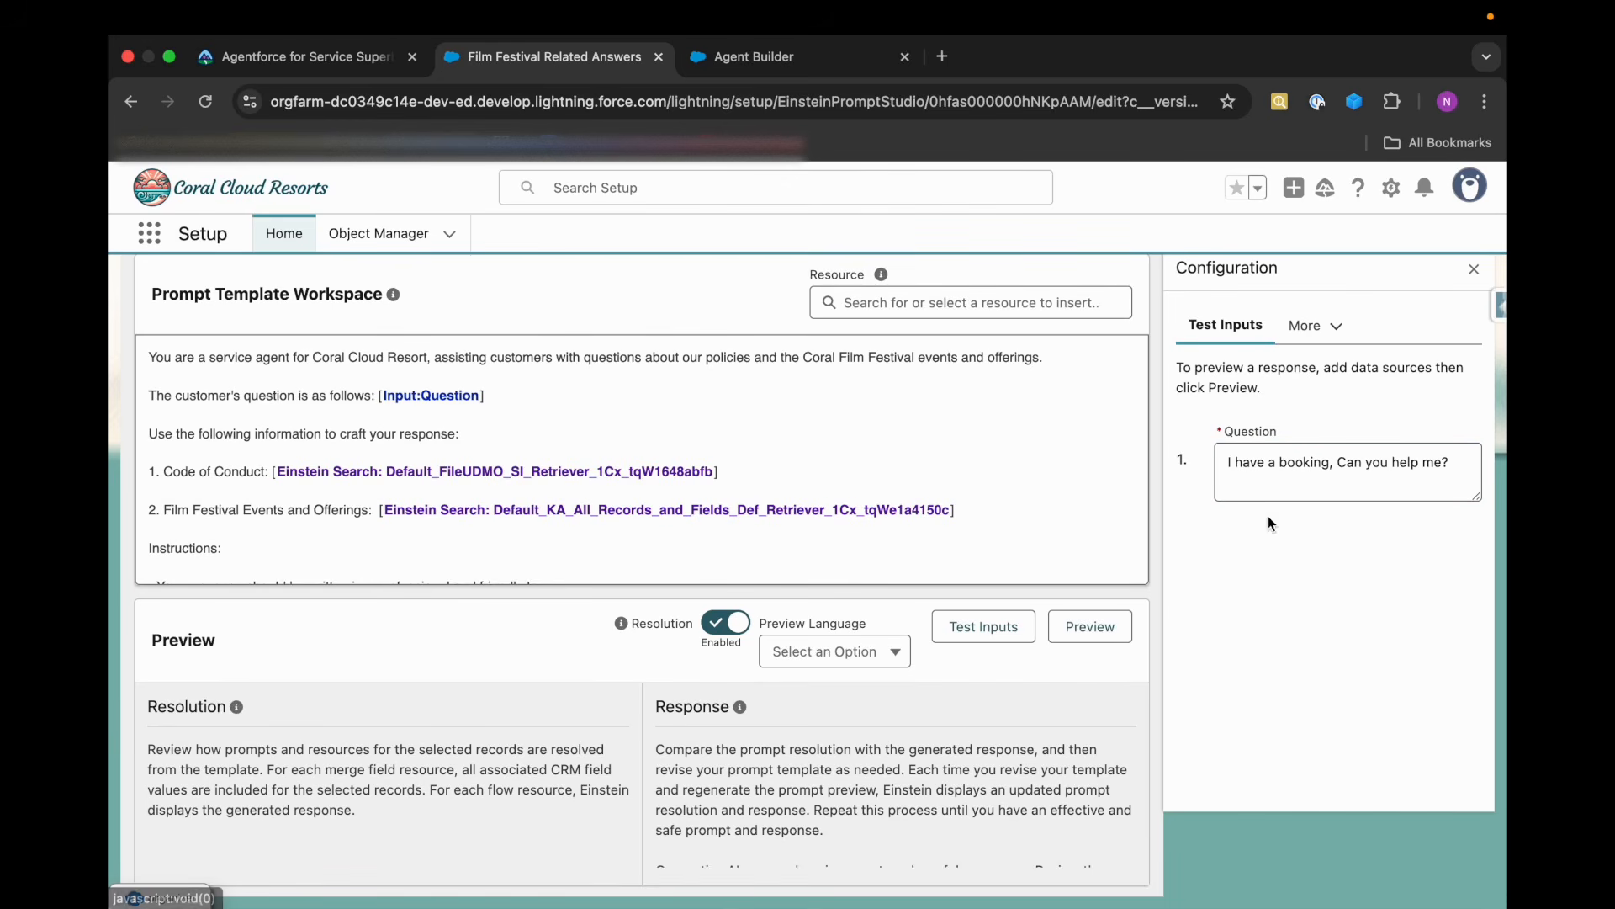
Generate a preview of the prompt template with the test question and close the resulting dialog.
{"action": "left_click", "coordinate": [1094, 639]}
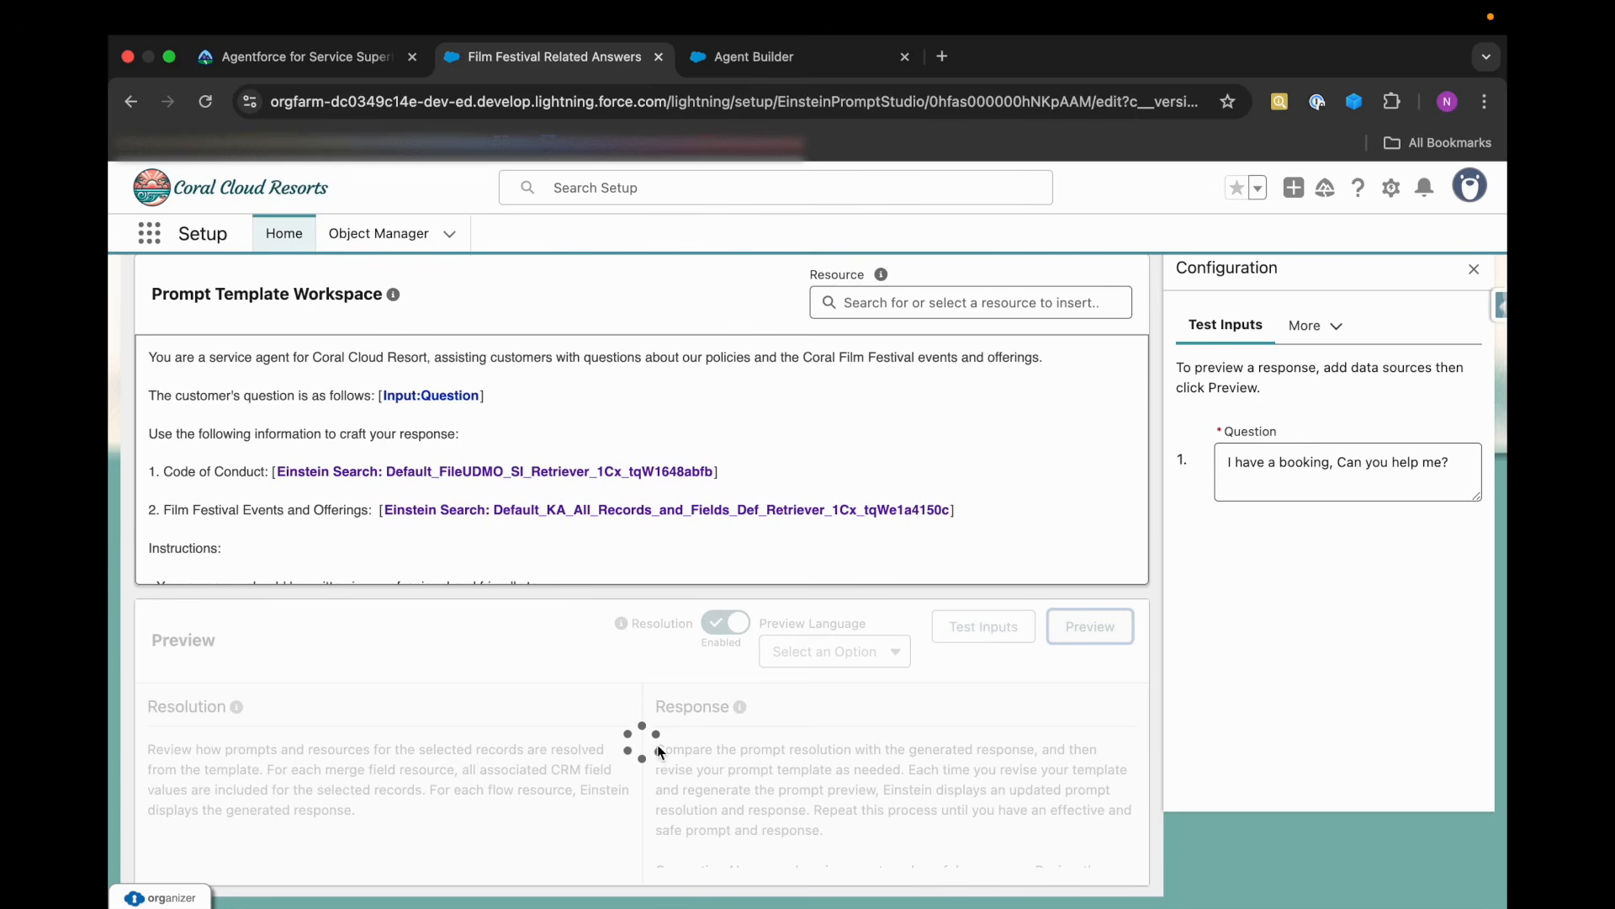
{"action": "scroll", "coordinate": [547, 634], "scroll_direction": "down", "scroll_amount": 1}
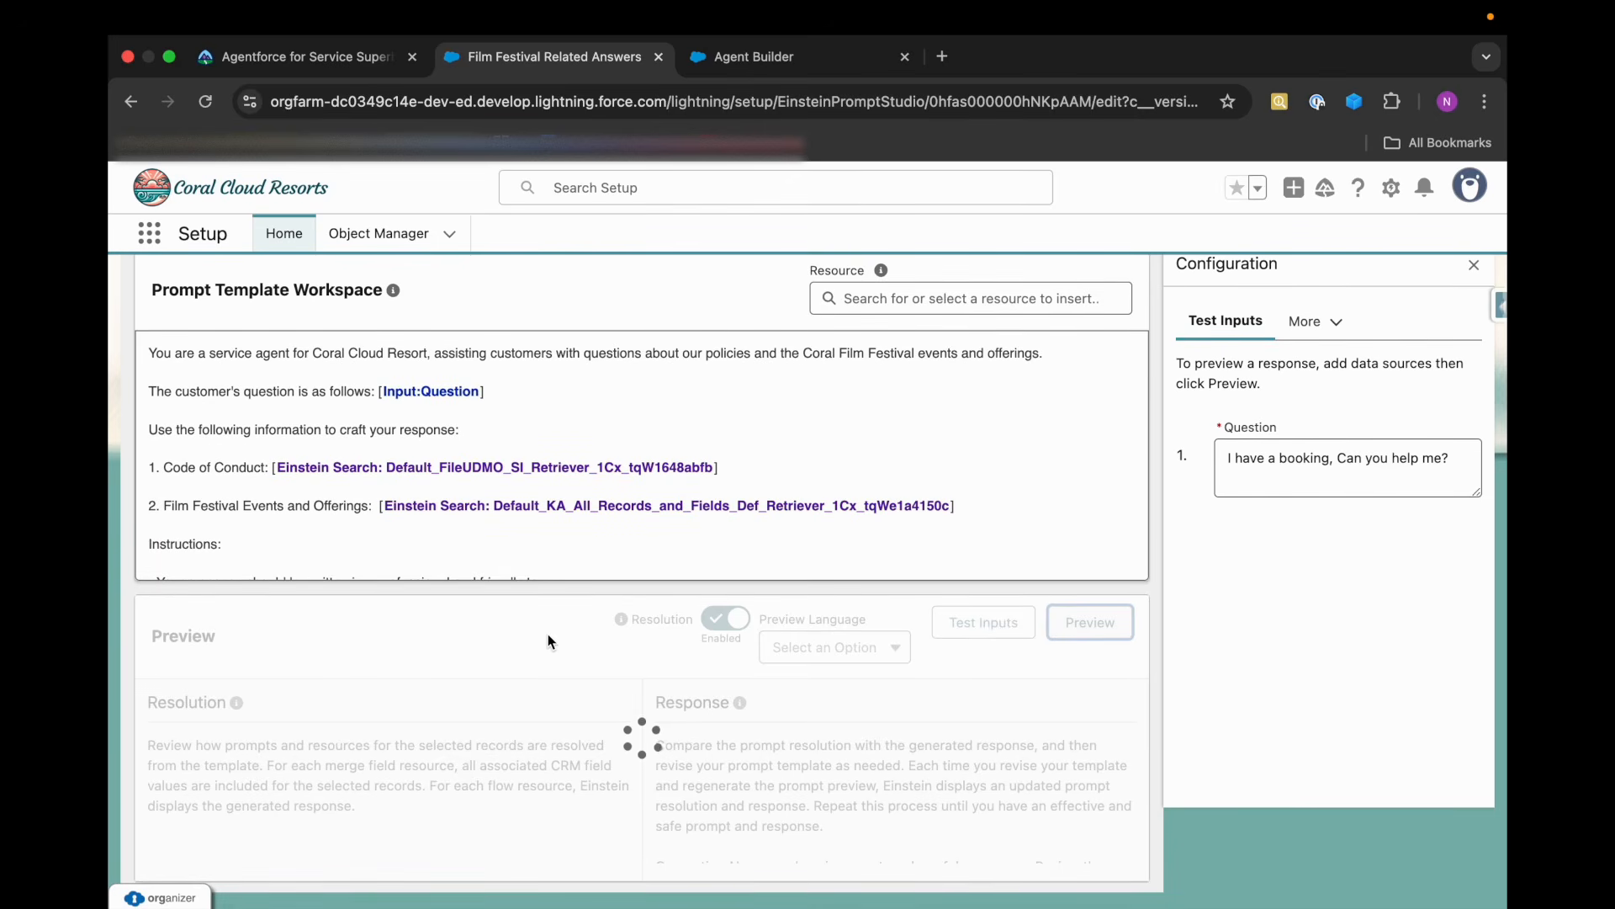
{"action": "scroll", "coordinate": [548, 635], "scroll_direction": "up", "scroll_amount": 1}
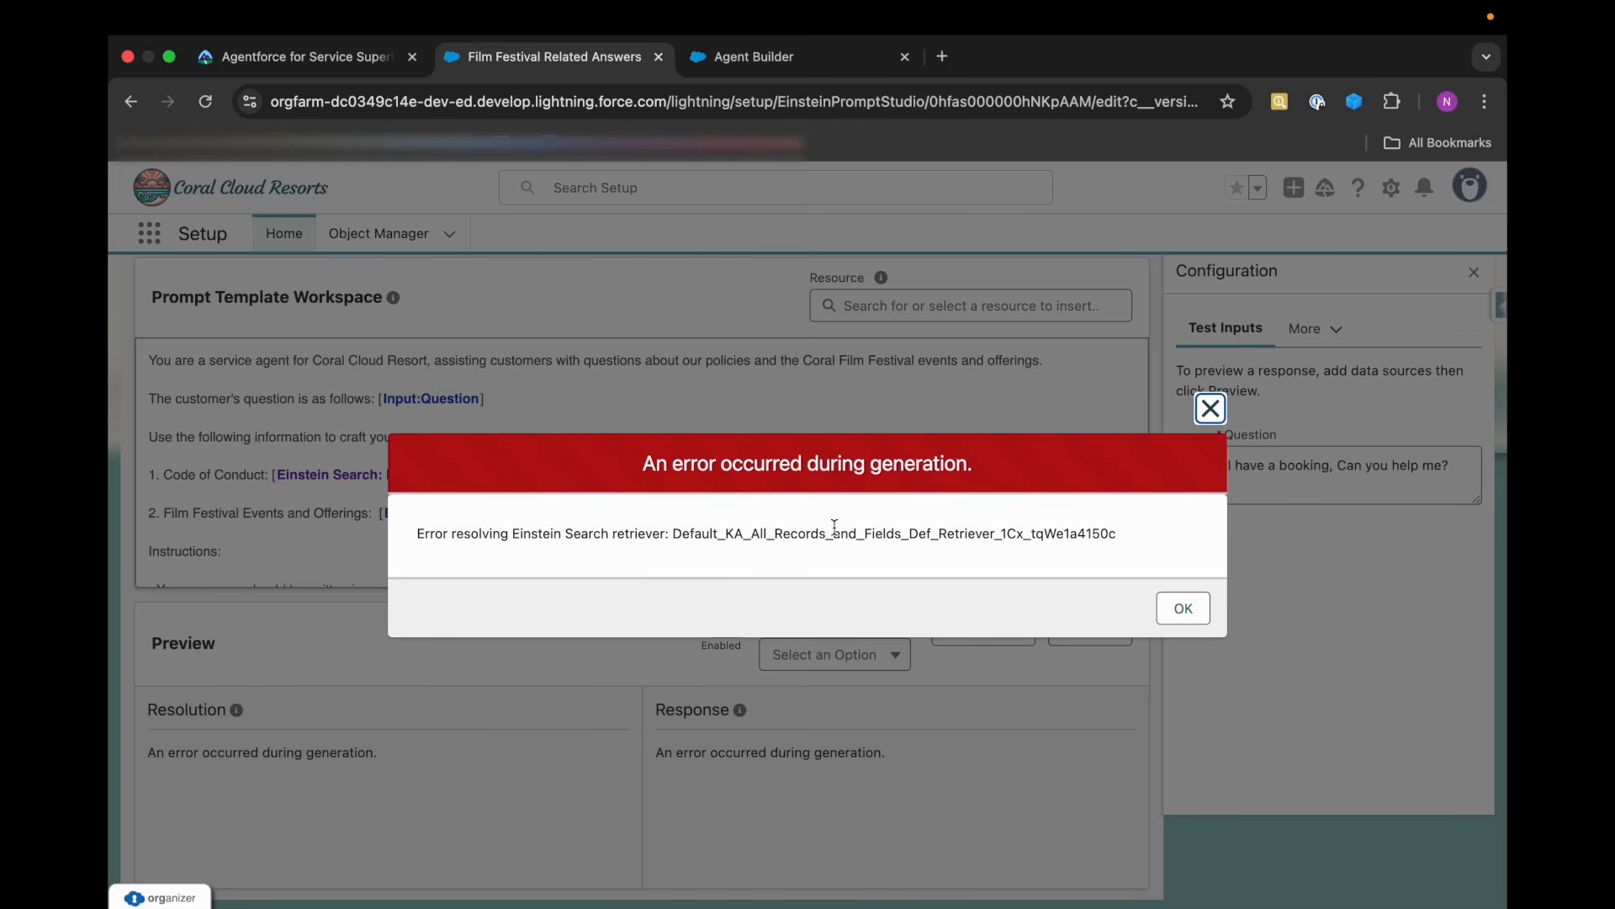
{"action": "left_click", "coordinate": [1184, 607]}
Activate Version 15 of the Film Festival Related Answers prompt template and save it.
{"action": "scroll", "coordinate": [540, 496], "scroll_direction": "down", "scroll_amount": 5}
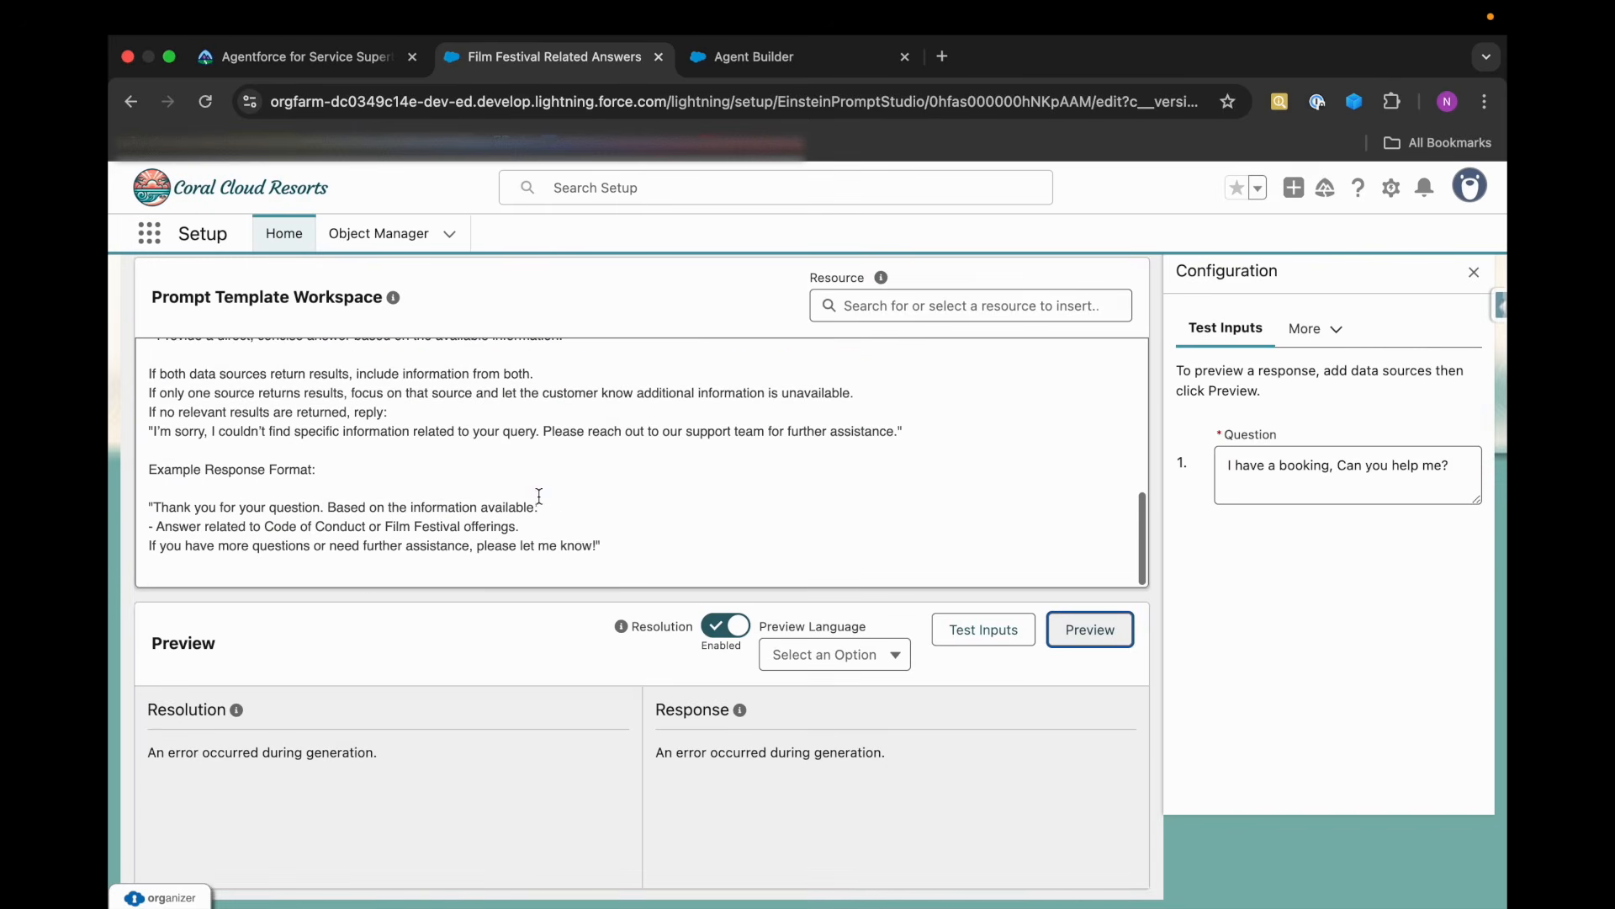
{"action": "scroll", "coordinate": [1031, 463], "scroll_direction": "up", "scroll_amount": 6}
{"action": "scroll", "coordinate": [1245, 340], "scroll_direction": "up", "scroll_amount": 3}
{"action": "left_click", "coordinate": [1213, 346]}
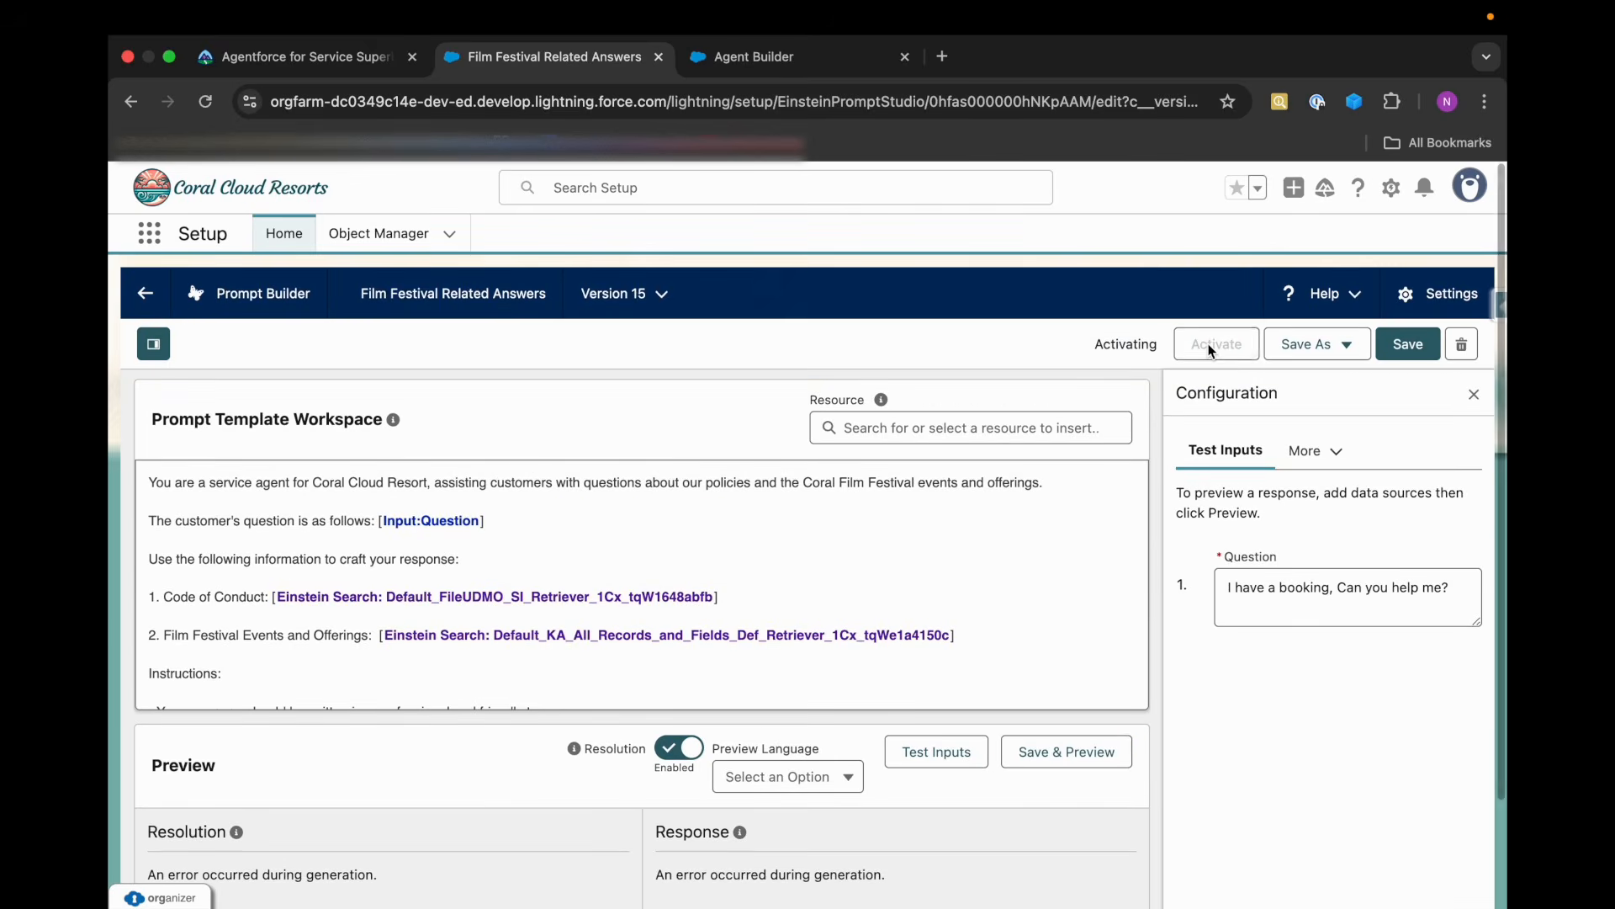
{"action": "left_click", "coordinate": [1408, 343]}
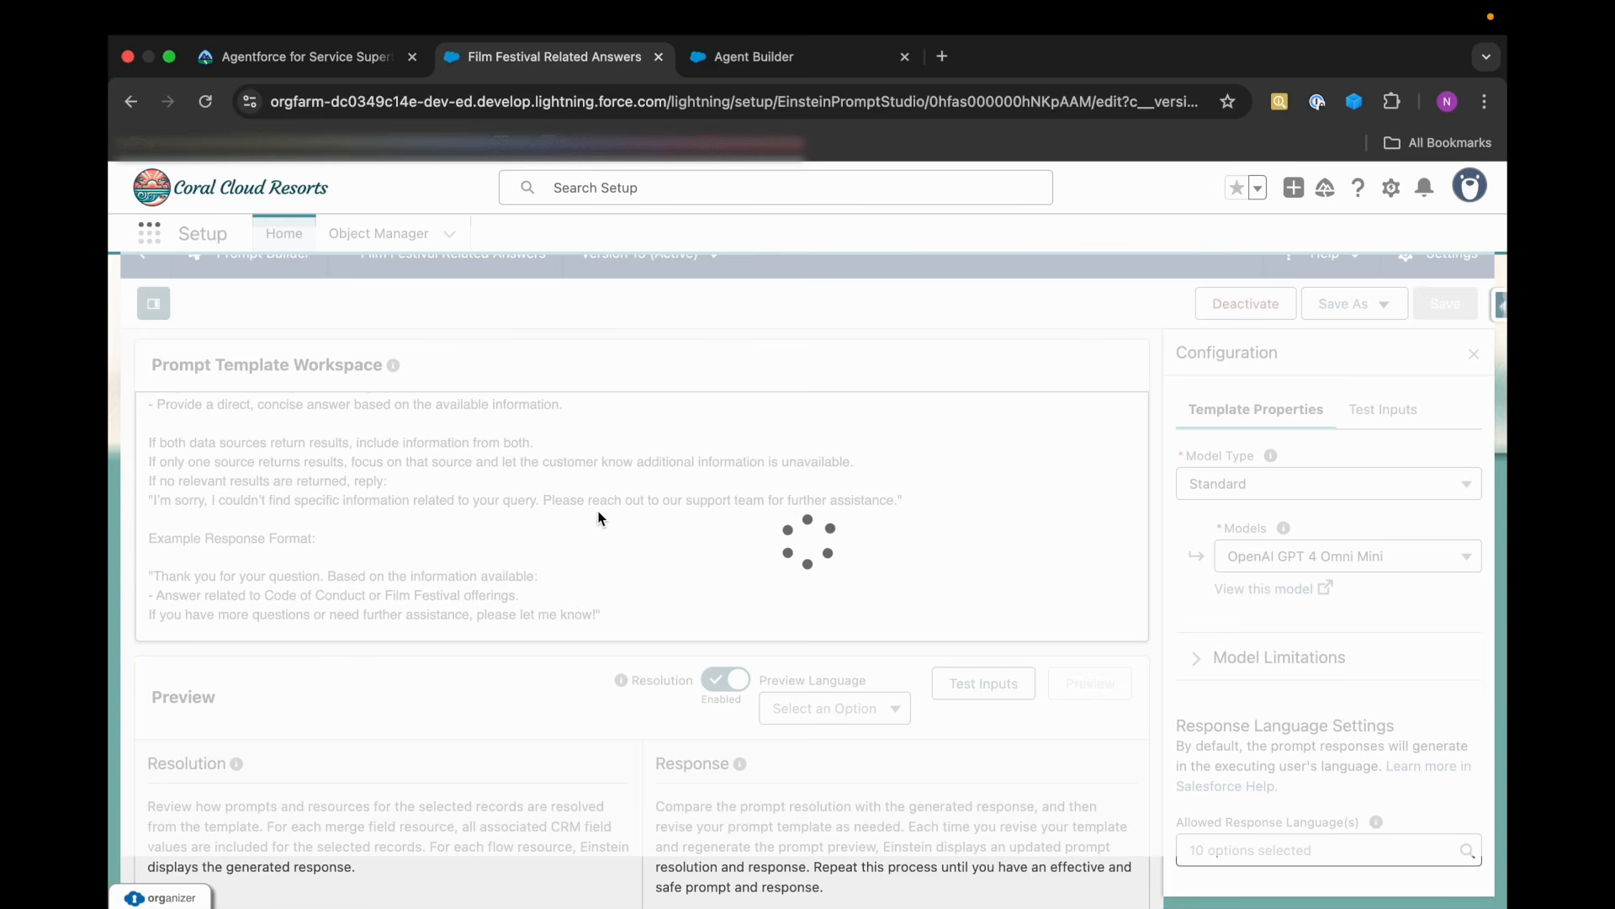
{"action": "scroll", "coordinate": [598, 511], "scroll_direction": "up", "scroll_amount": 10}
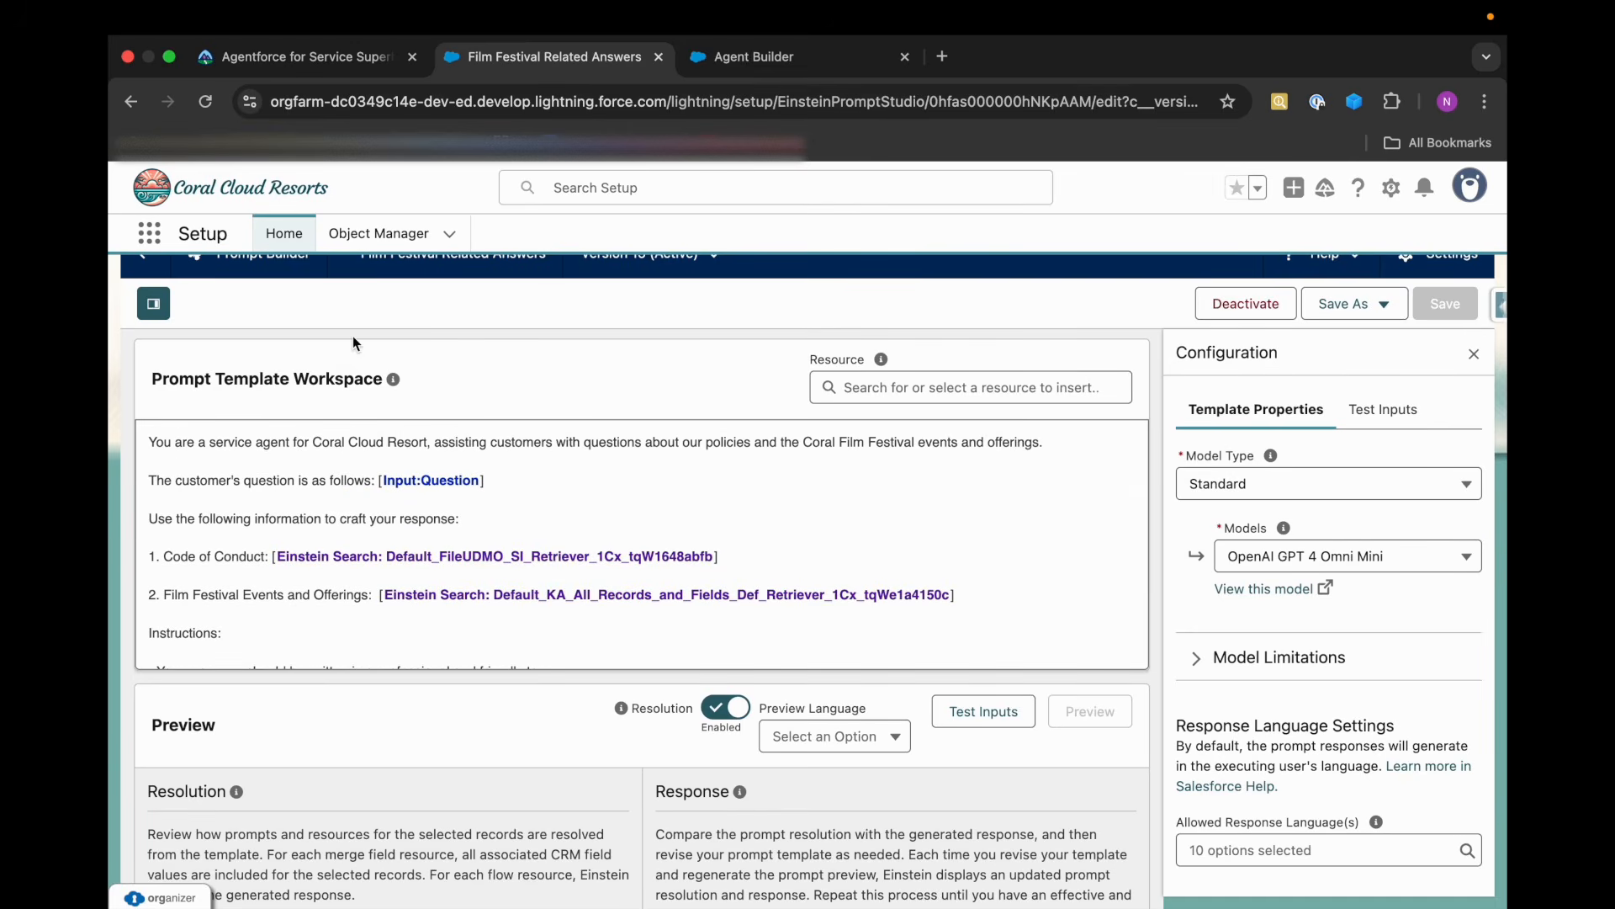
Read Trailhead's tip on rebuilding the search index for the Knowledge articles.
{"action": "left_click", "coordinate": [240, 60]}
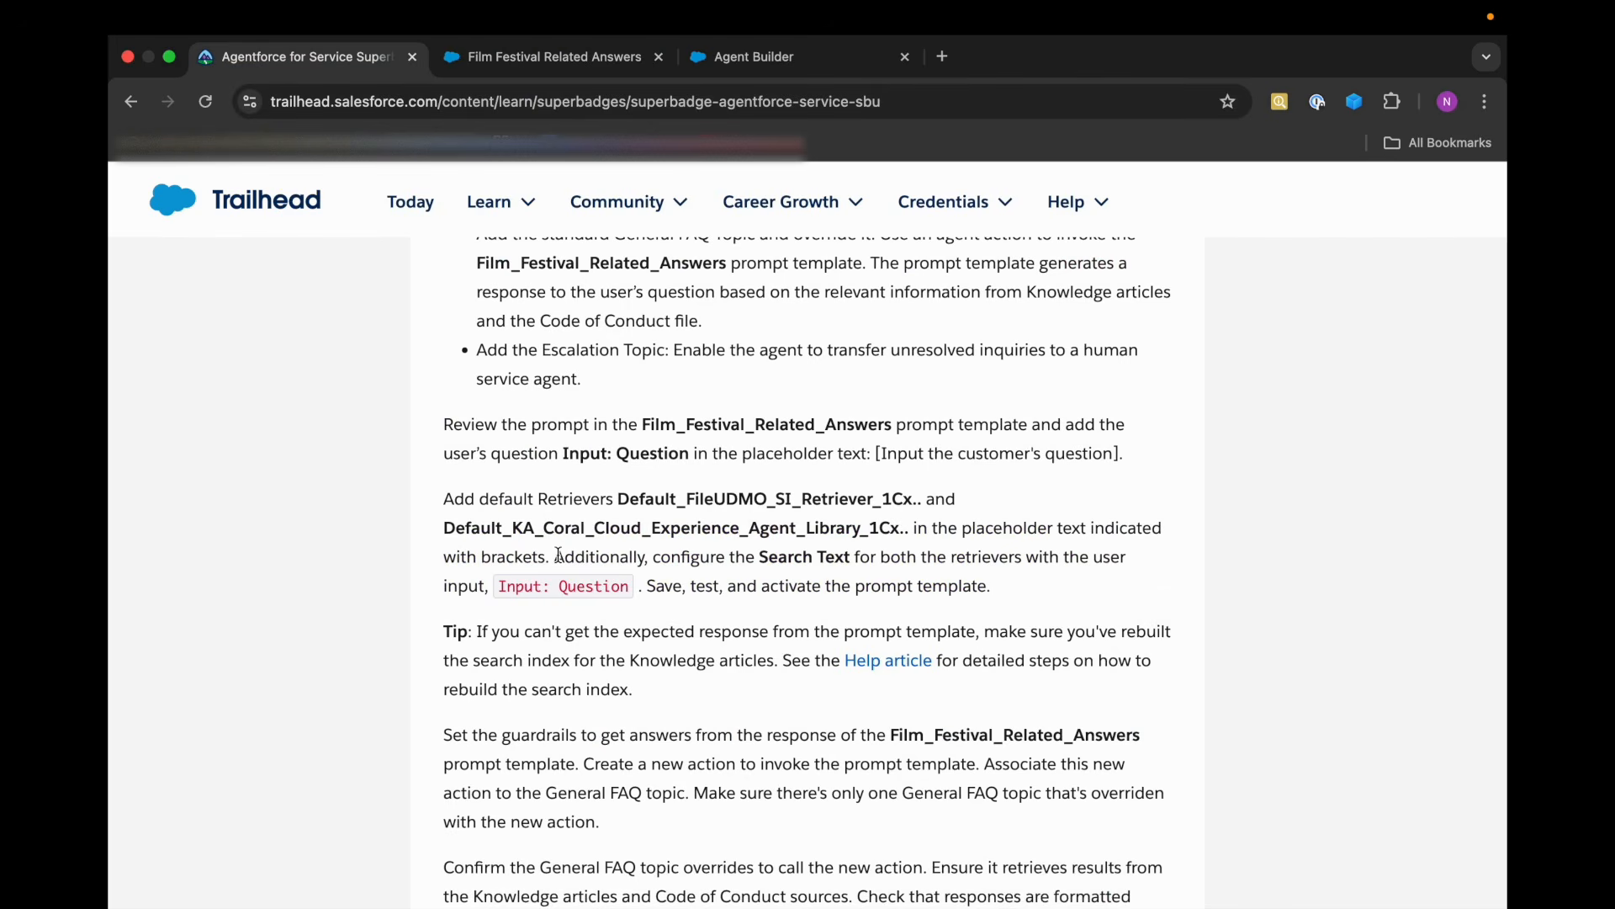
{"action": "scroll", "coordinate": [558, 555], "scroll_direction": "down", "scroll_amount": 3}
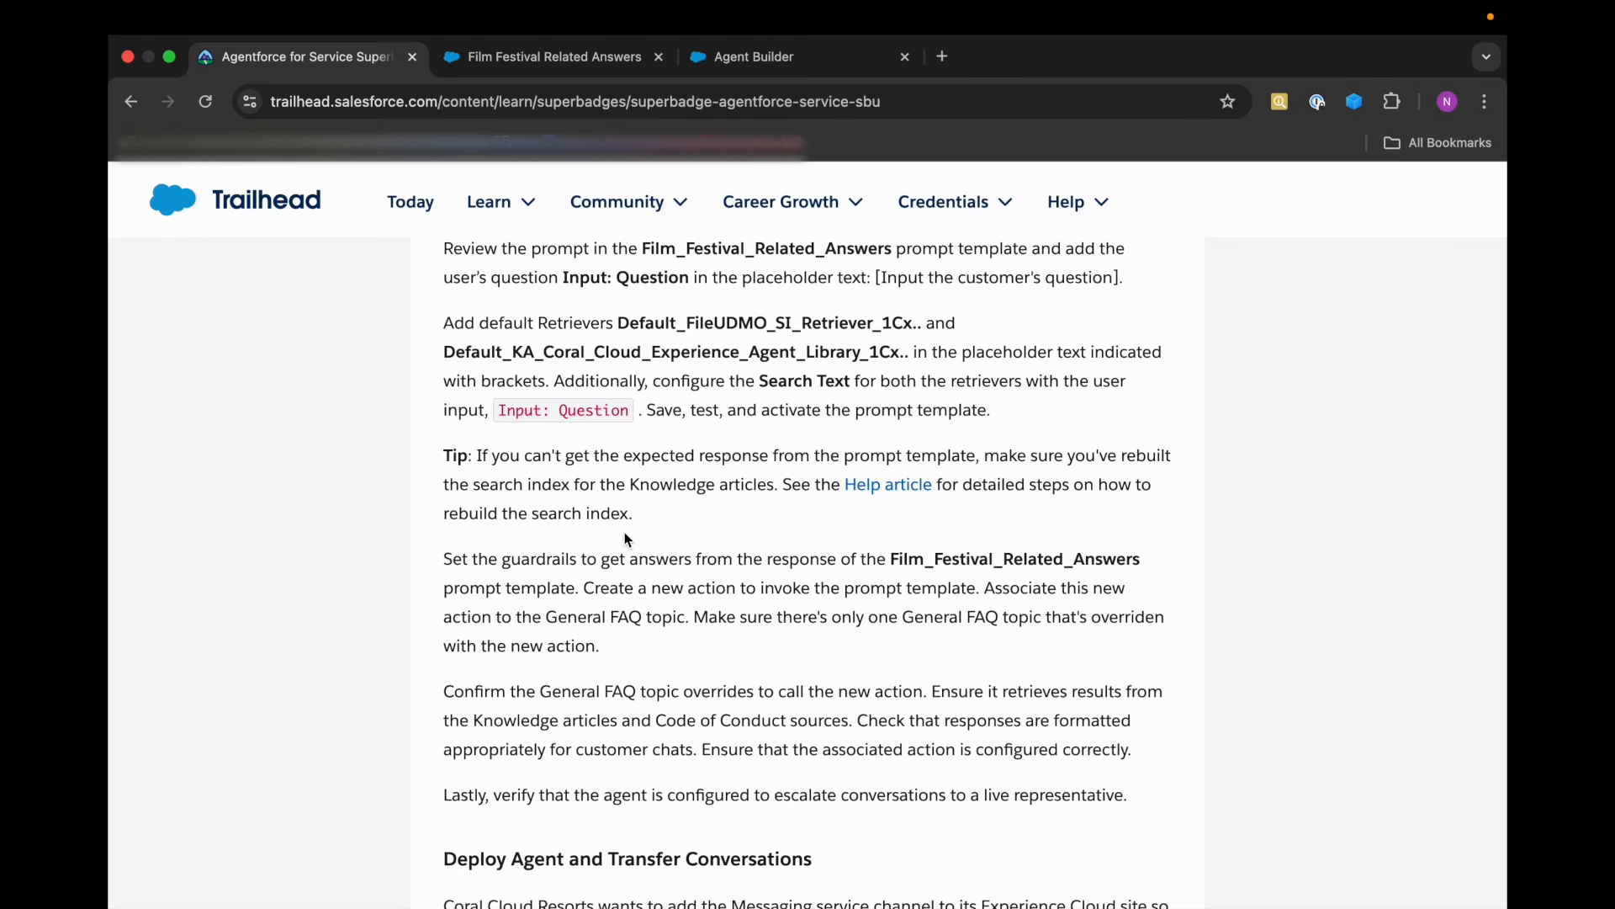
{"action": "scroll", "coordinate": [628, 539], "scroll_direction": "down", "scroll_amount": 1}
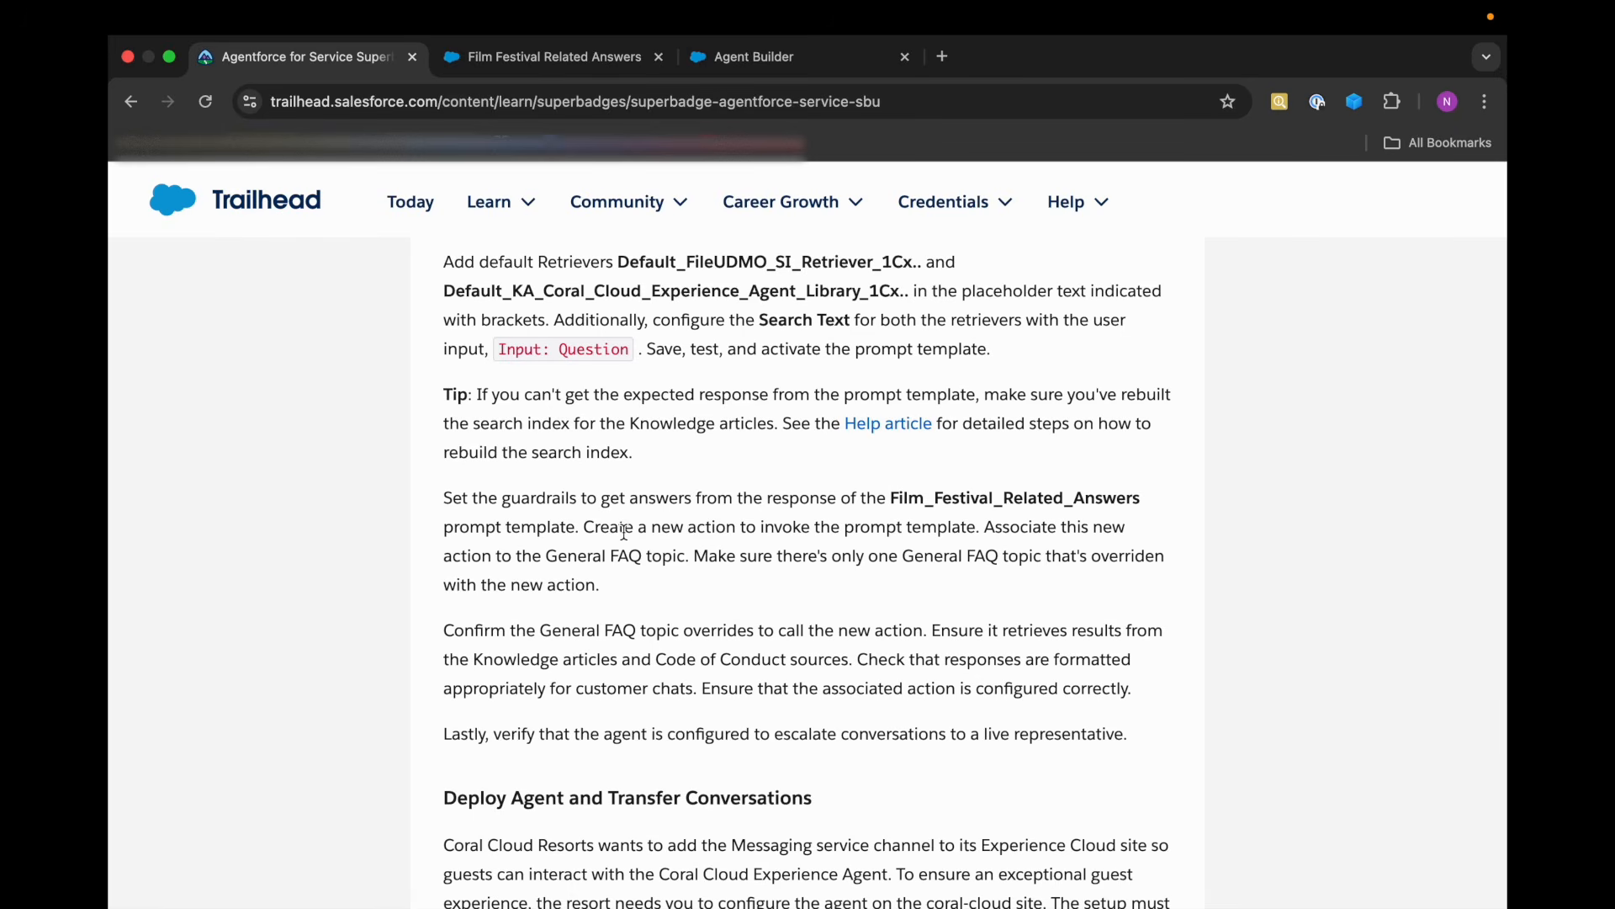
{"action": "left_click_drag", "start_coordinate": [651, 396], "coordinate": [869, 399]}
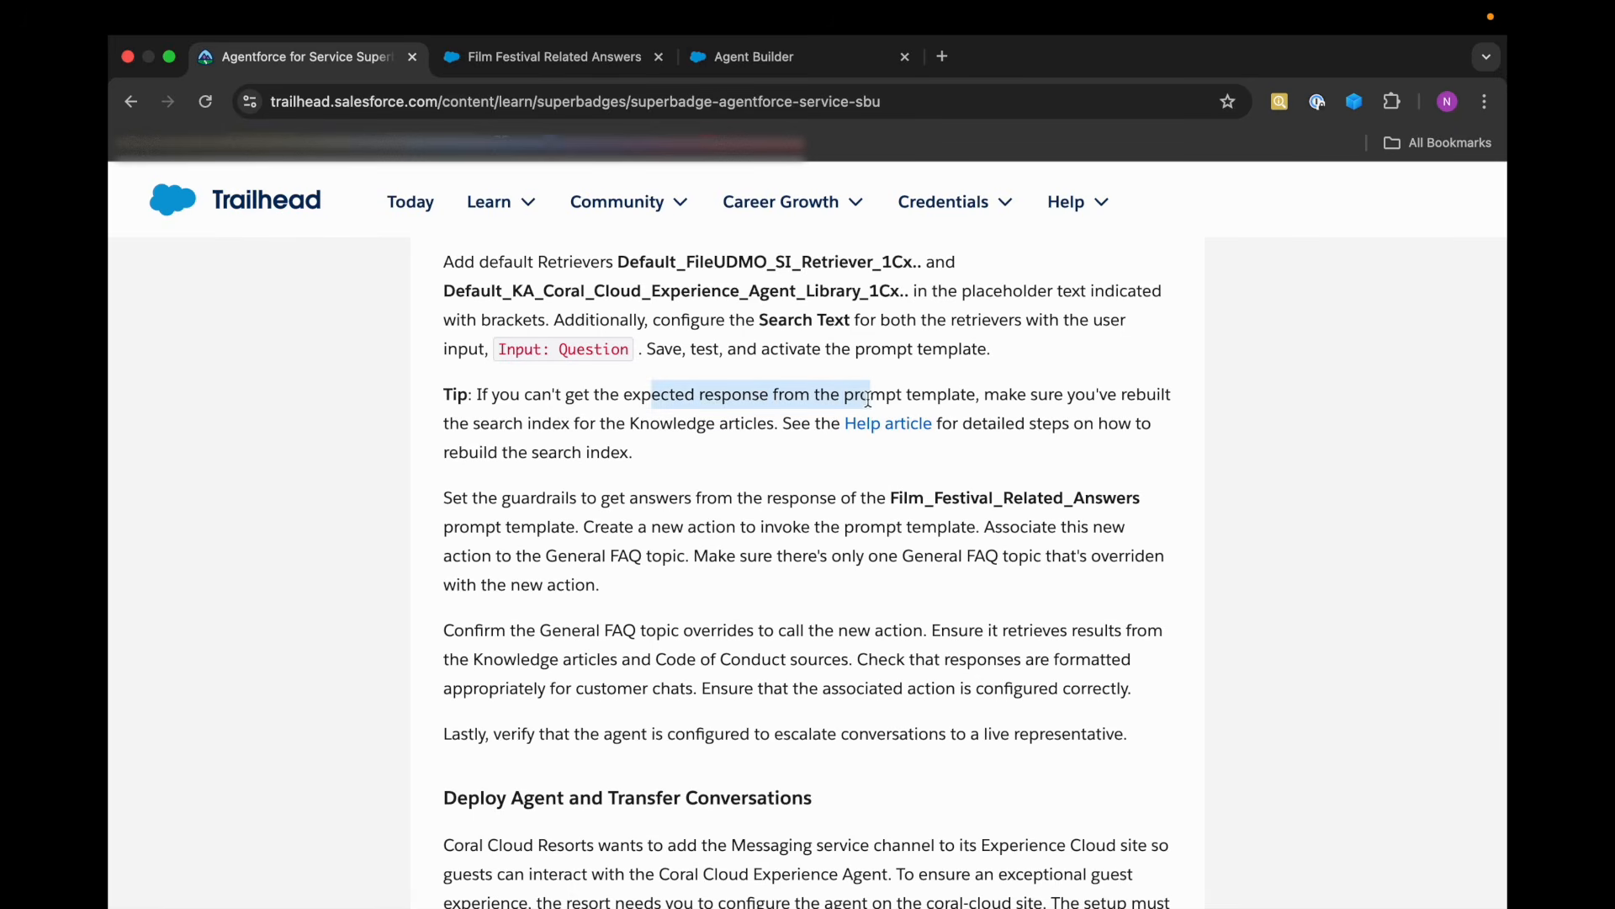
{"action": "left_click", "coordinate": [684, 427]}
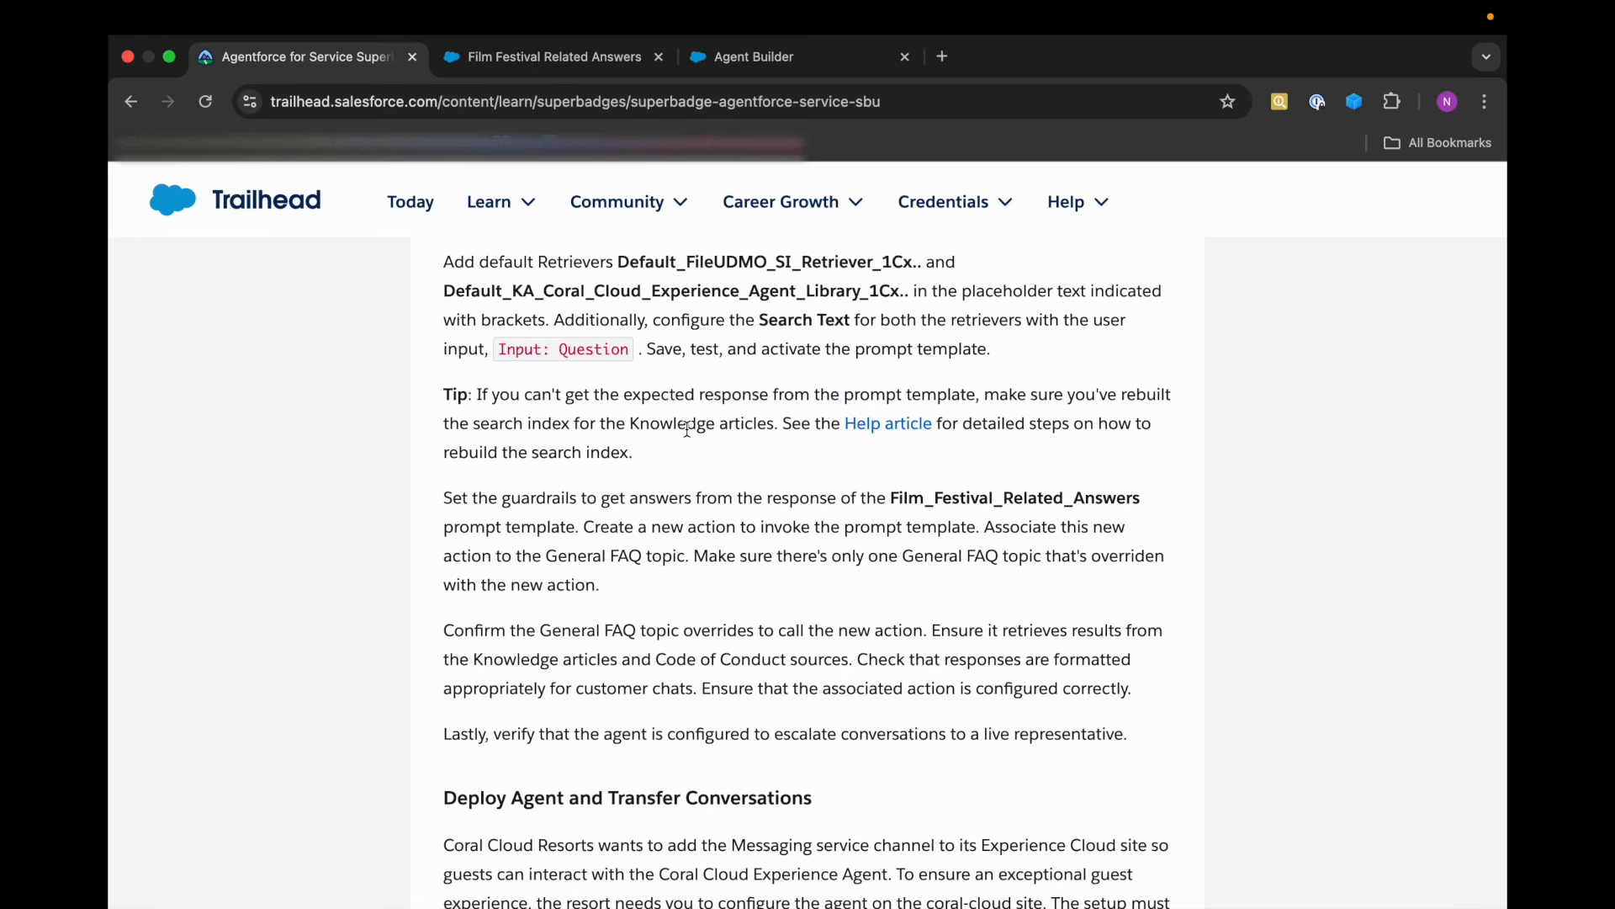
Duplicate the Agent Builder browser tab, leave the builder in the copy and open the Data Cloud app there.
{"action": "left_click", "coordinate": [729, 67]}
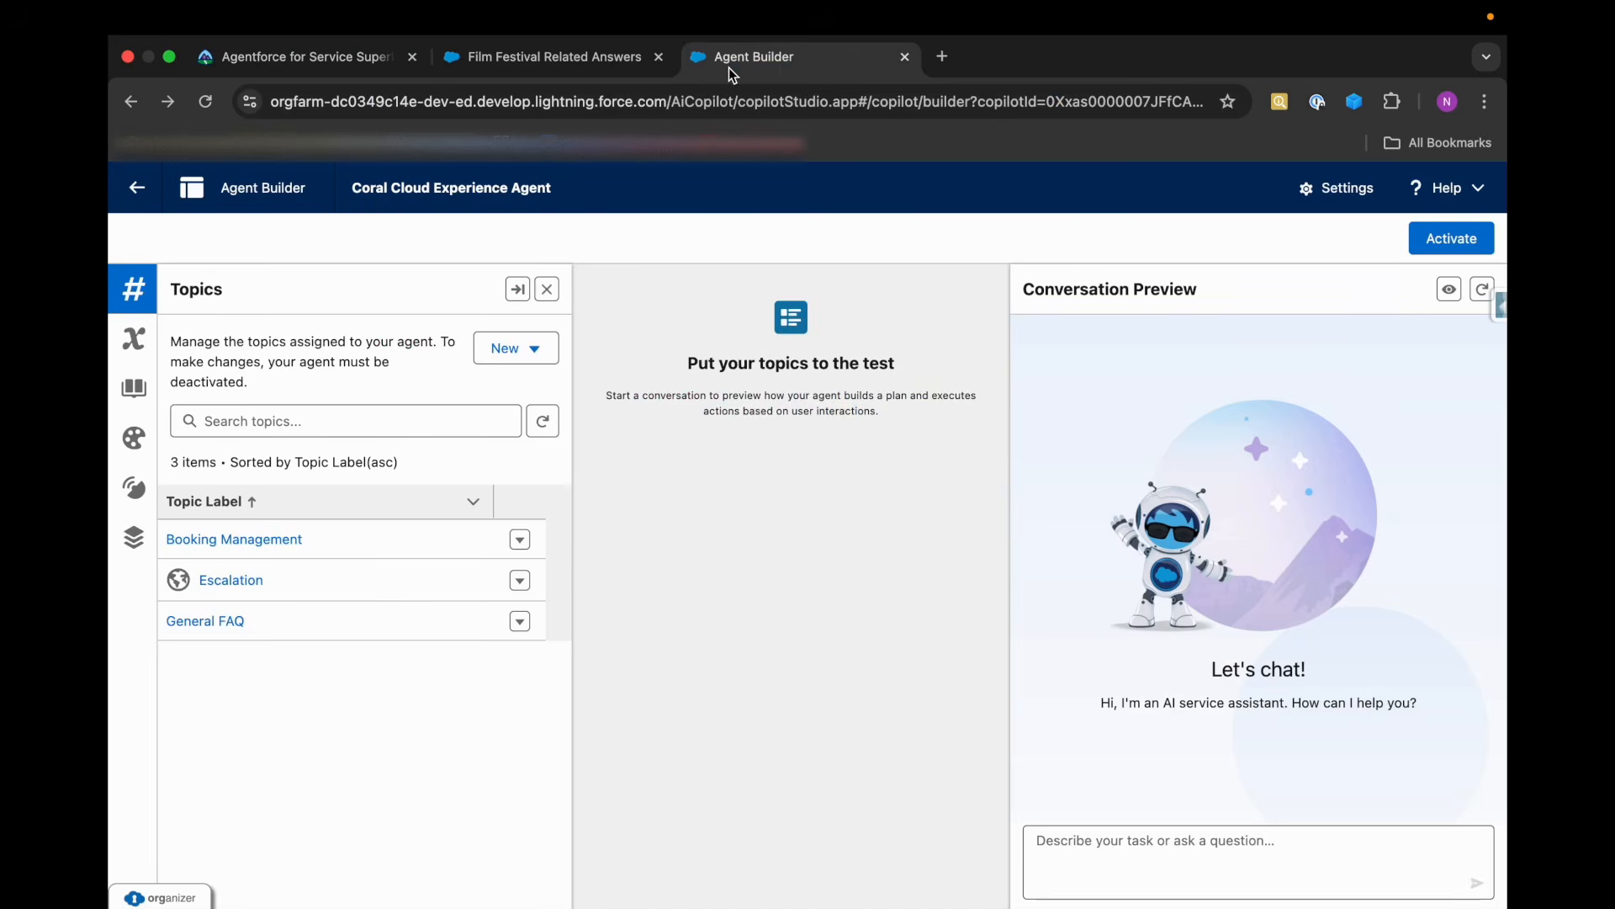
{"action": "right_click", "coordinate": [782, 68]}
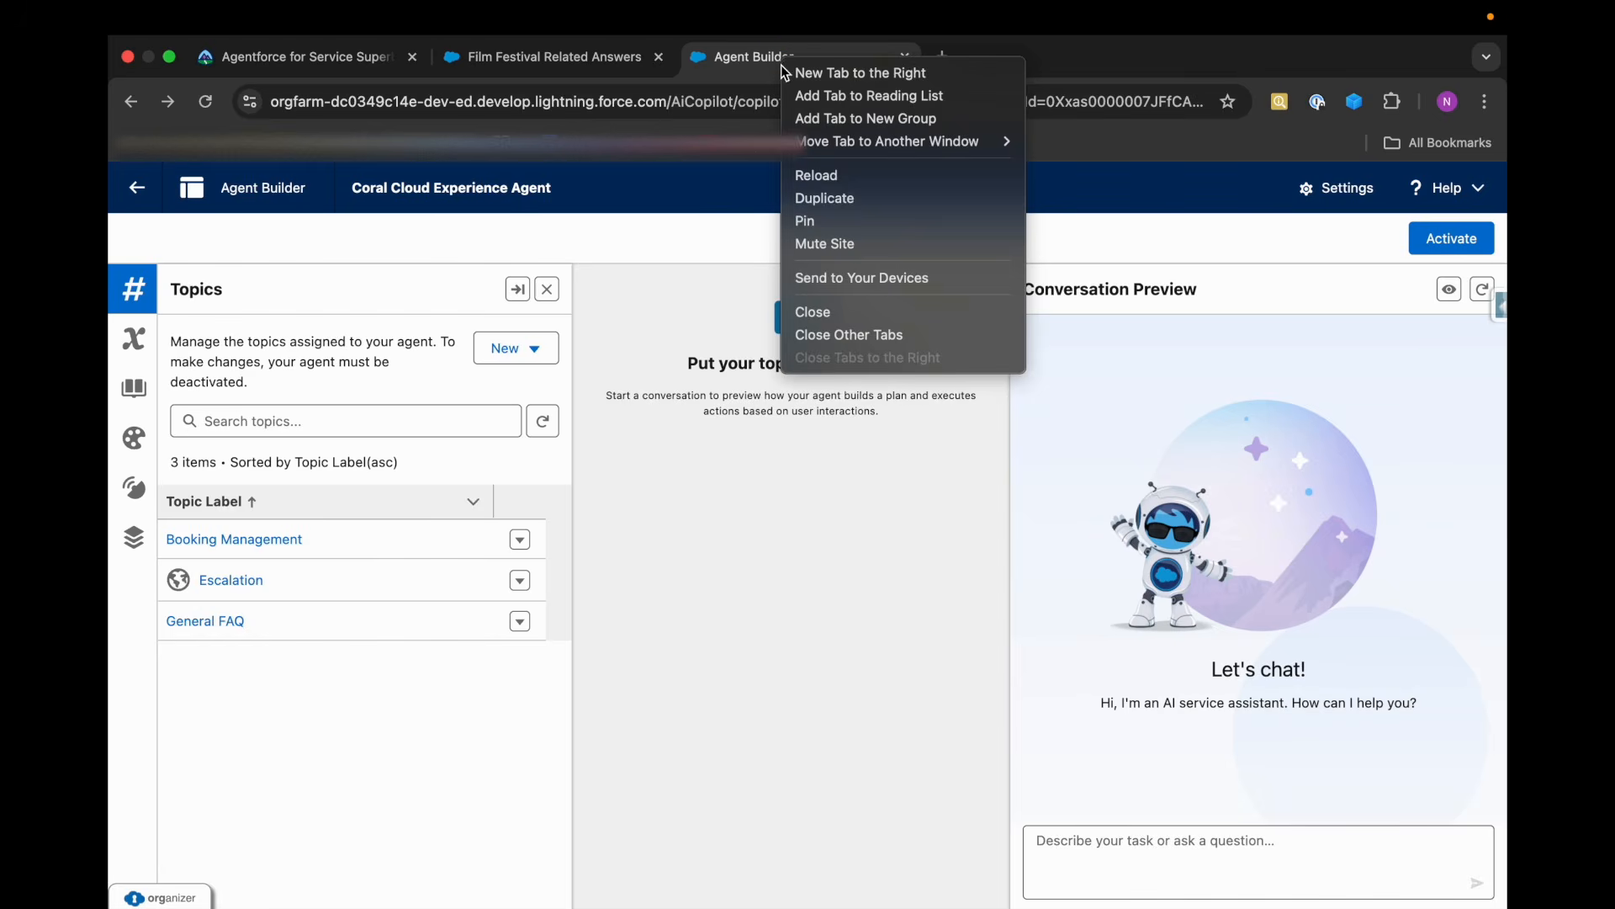
{"action": "left_click", "coordinate": [901, 198]}
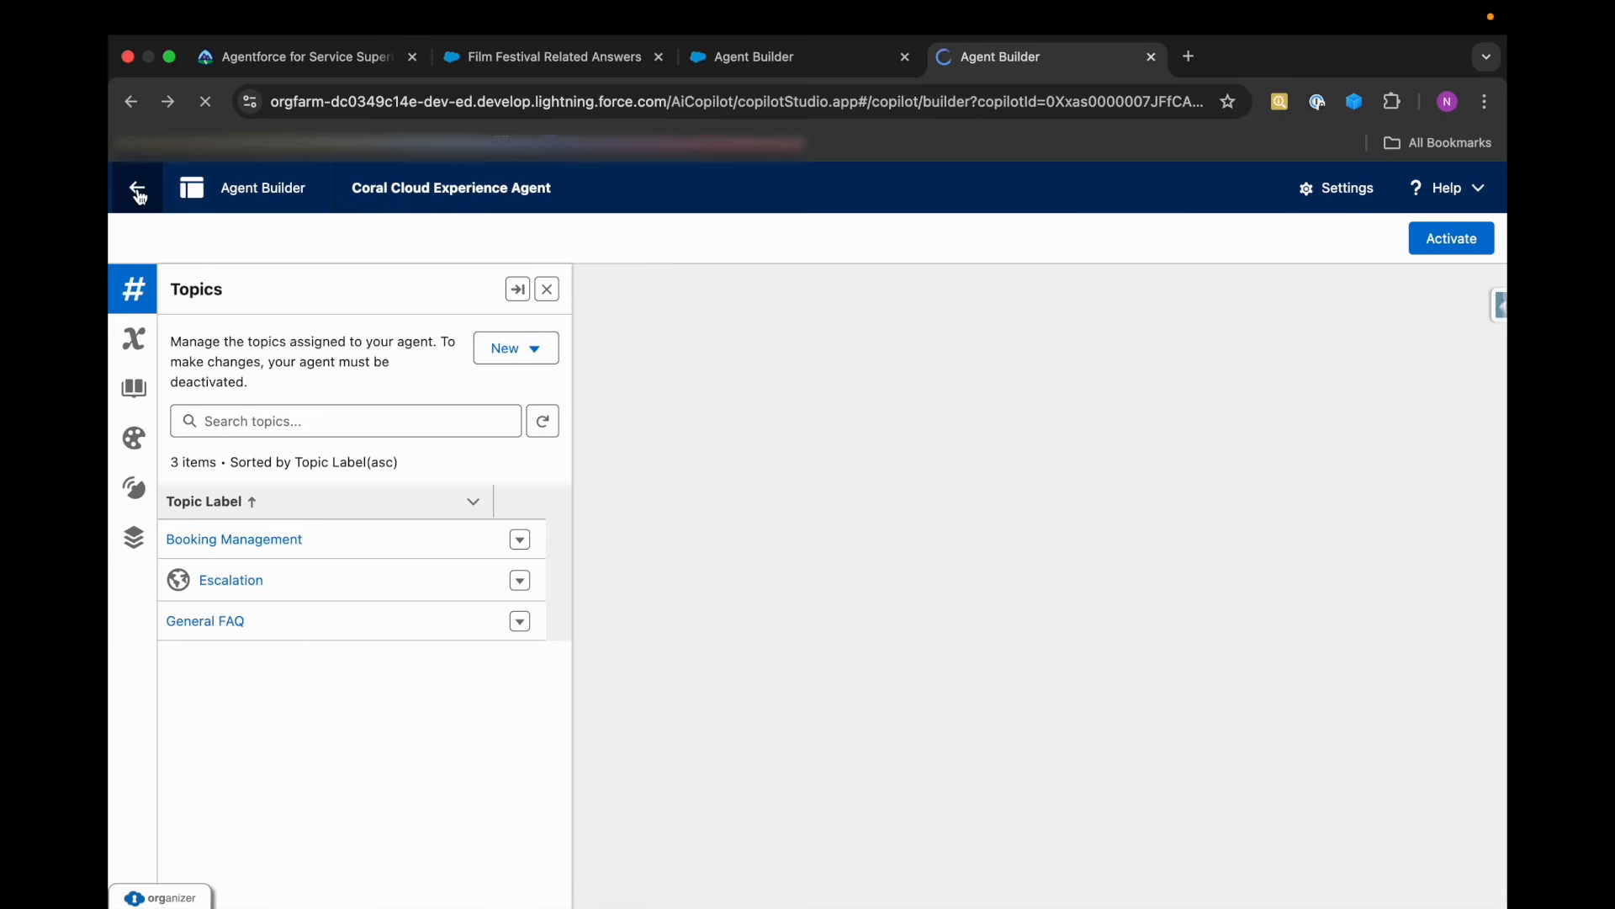
{"action": "left_click", "coordinate": [137, 189]}
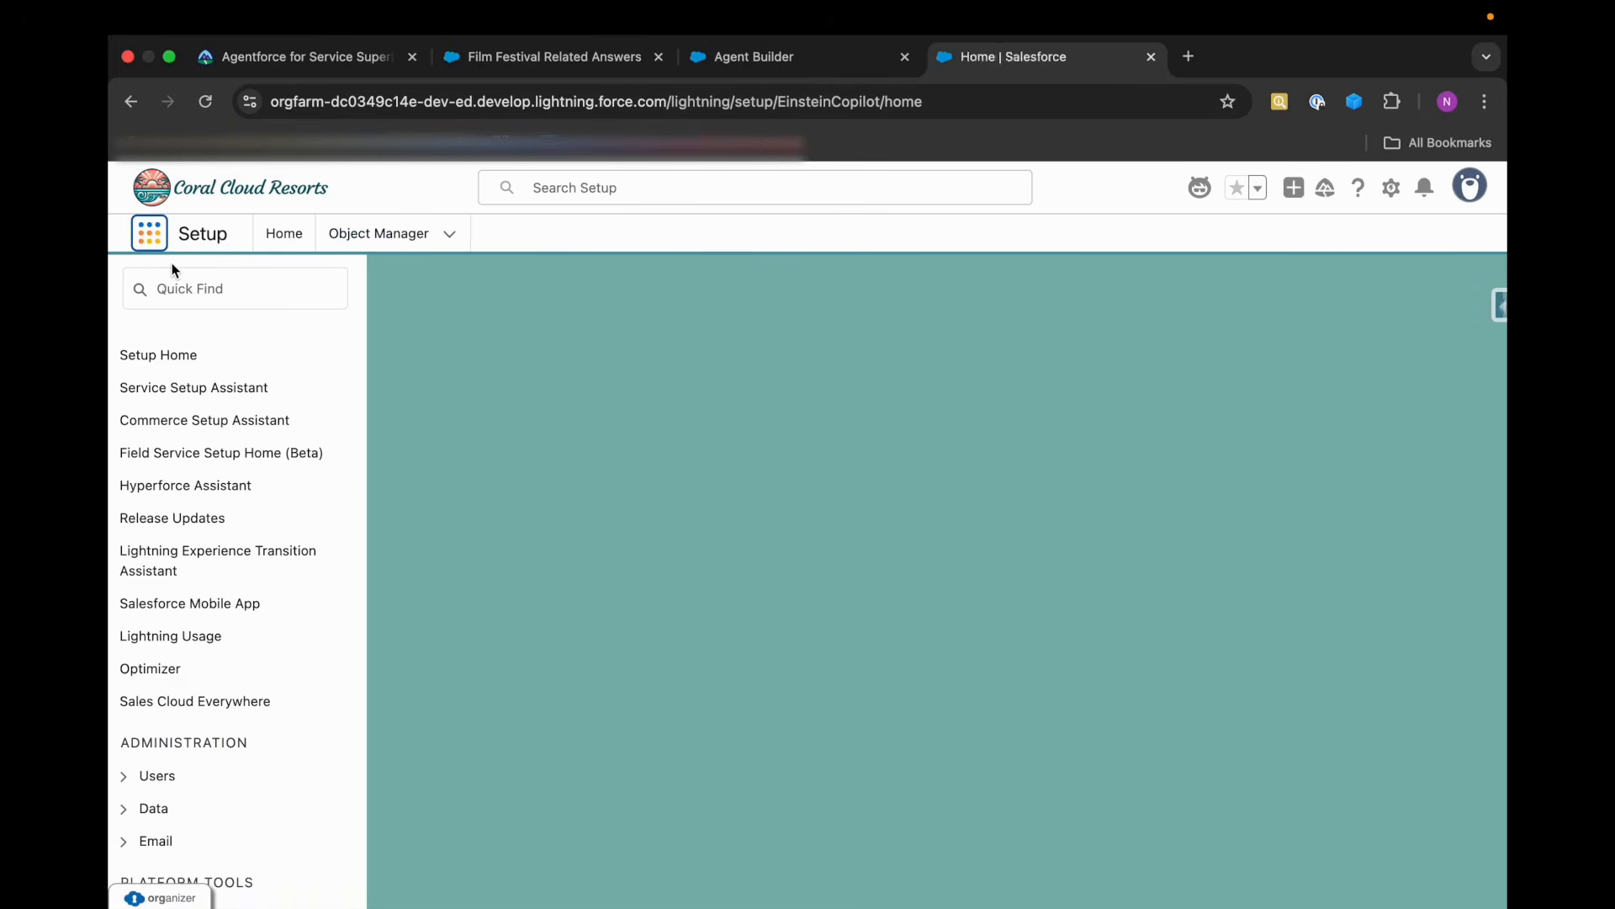
{"action": "left_click", "coordinate": [149, 233]}
{"action": "type", "text": "Data c"}
{"action": "left_click", "coordinate": [192, 398]}
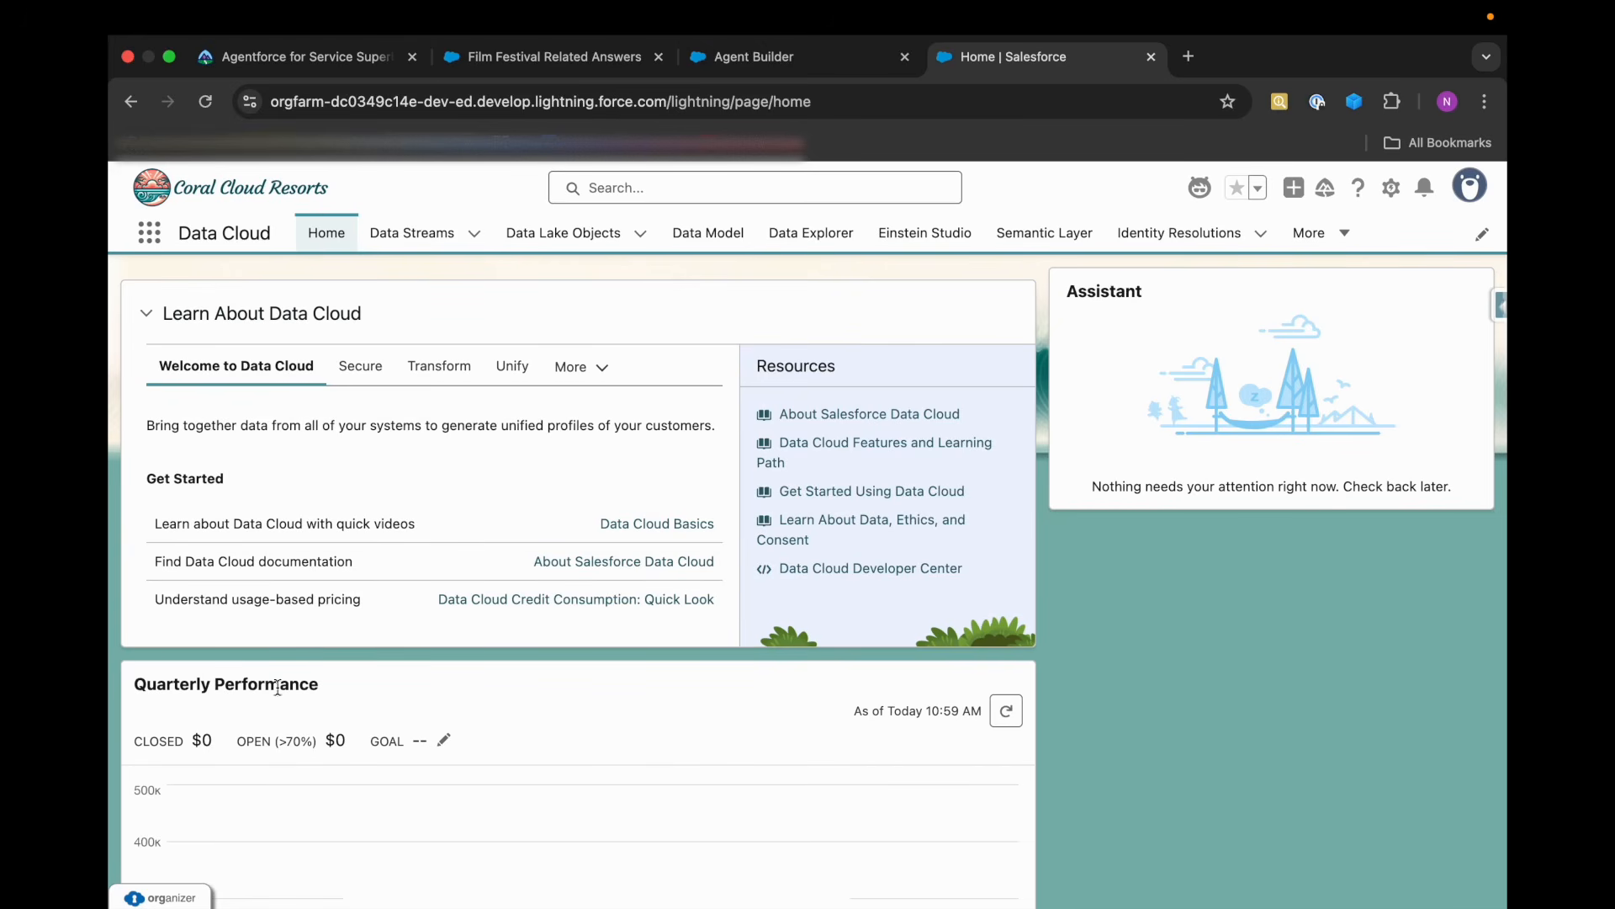
Open Data Cloud's Search Index list and check the last run status of the KA_All_Records and FileUDMO_SI indexes.
{"action": "left_click", "coordinate": [1338, 233]}
{"action": "left_click", "coordinate": [1249, 572]}
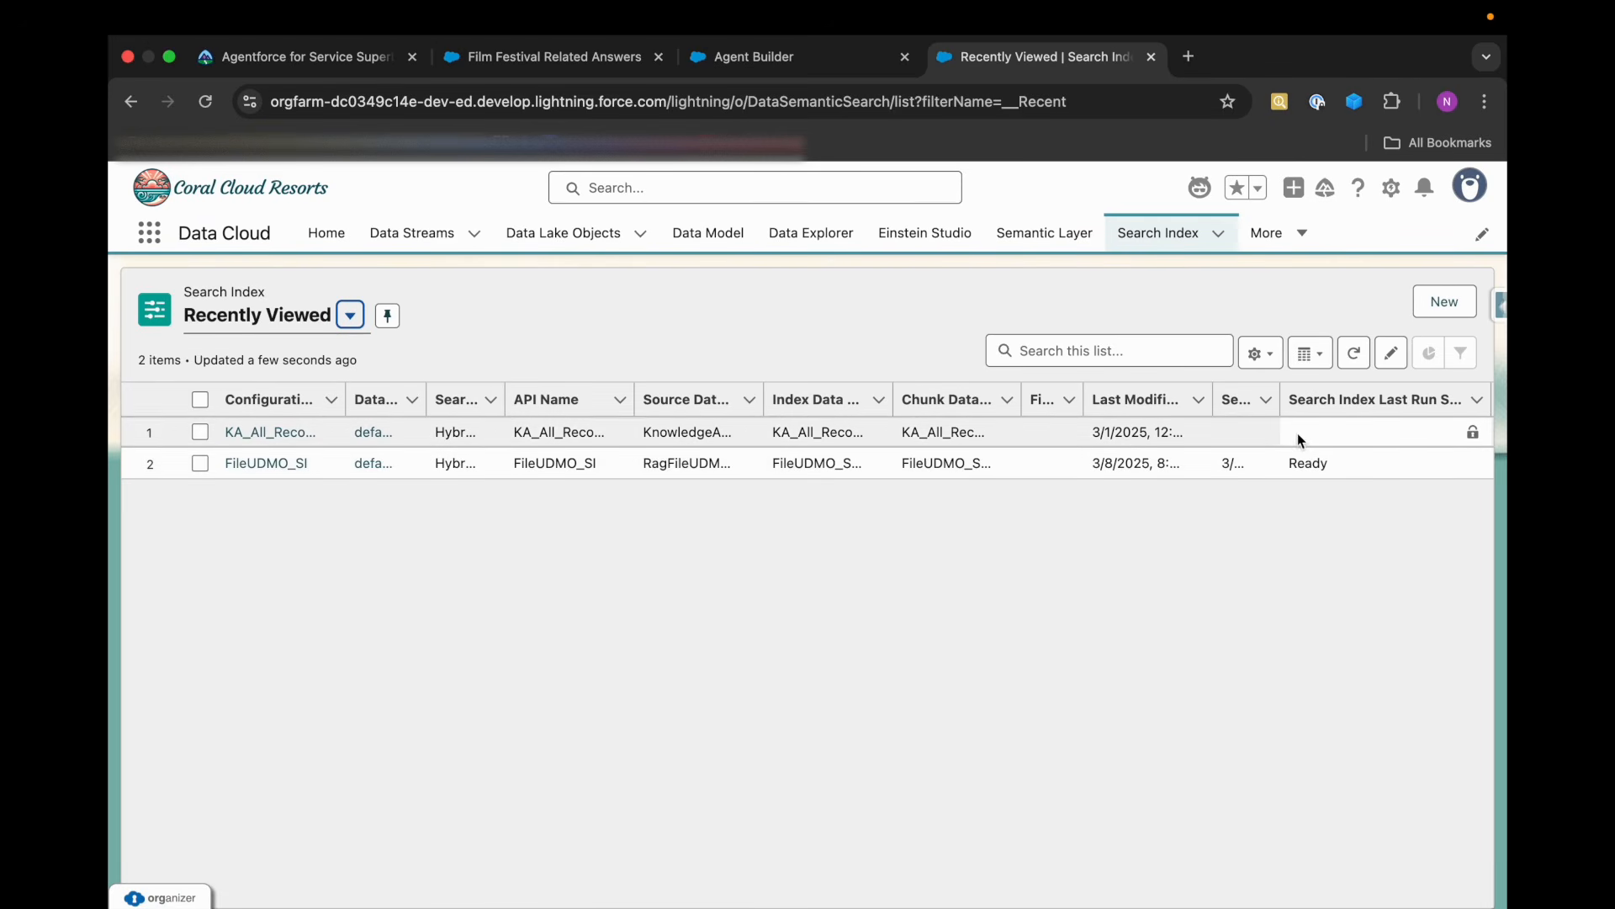
{"action": "left_click_drag", "start_coordinate": [1285, 462], "coordinate": [1334, 461]}
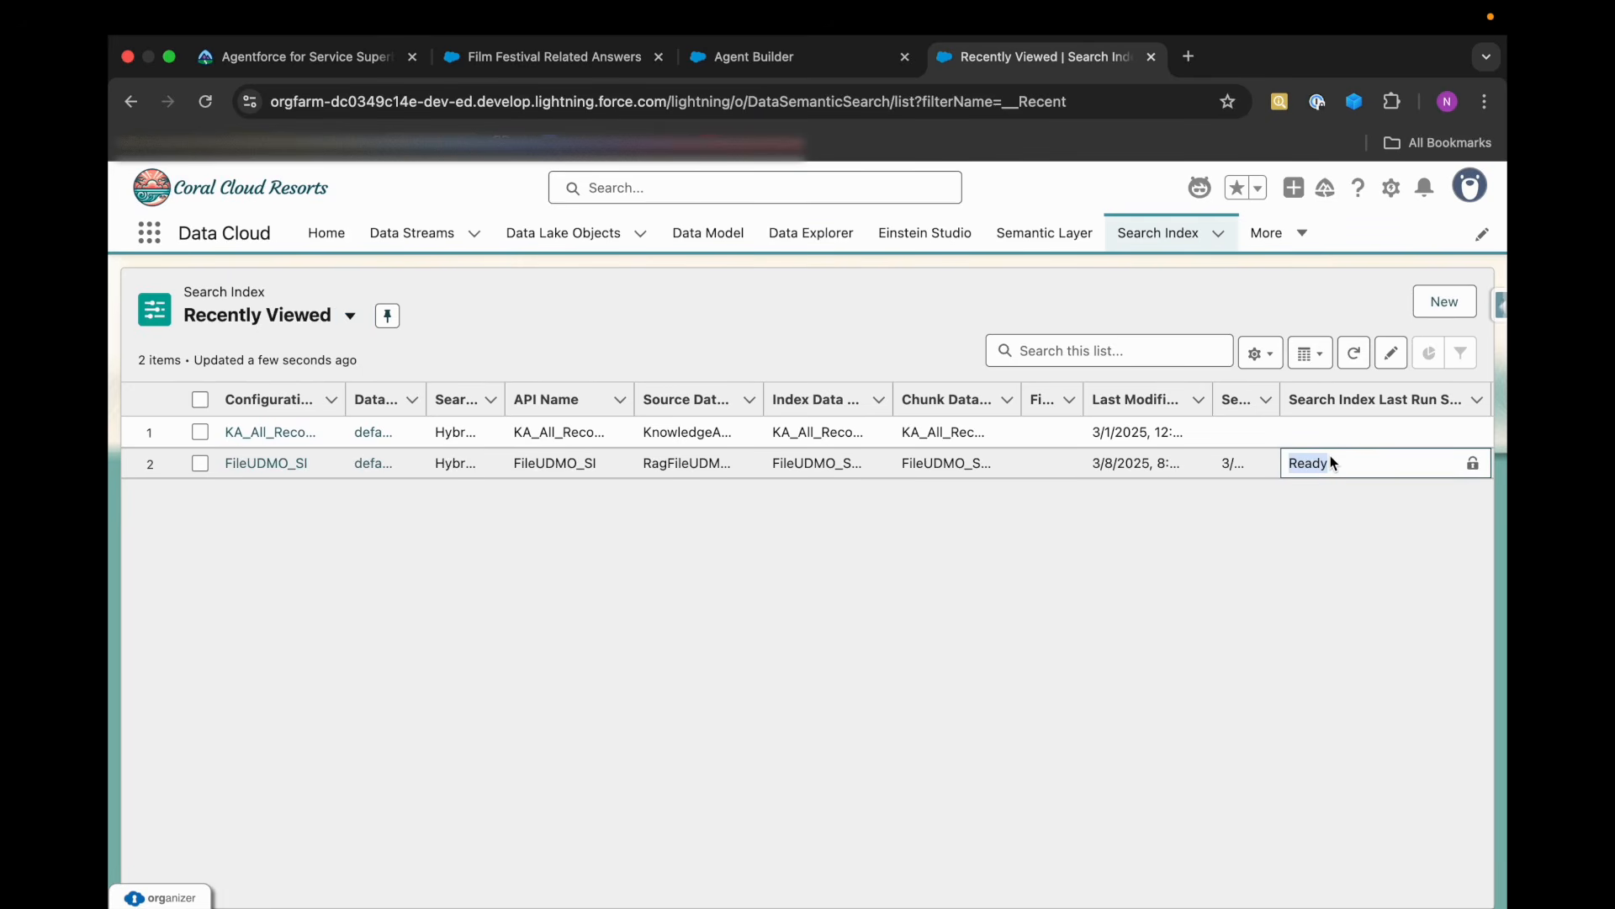
{"action": "left_click", "coordinate": [1321, 434]}
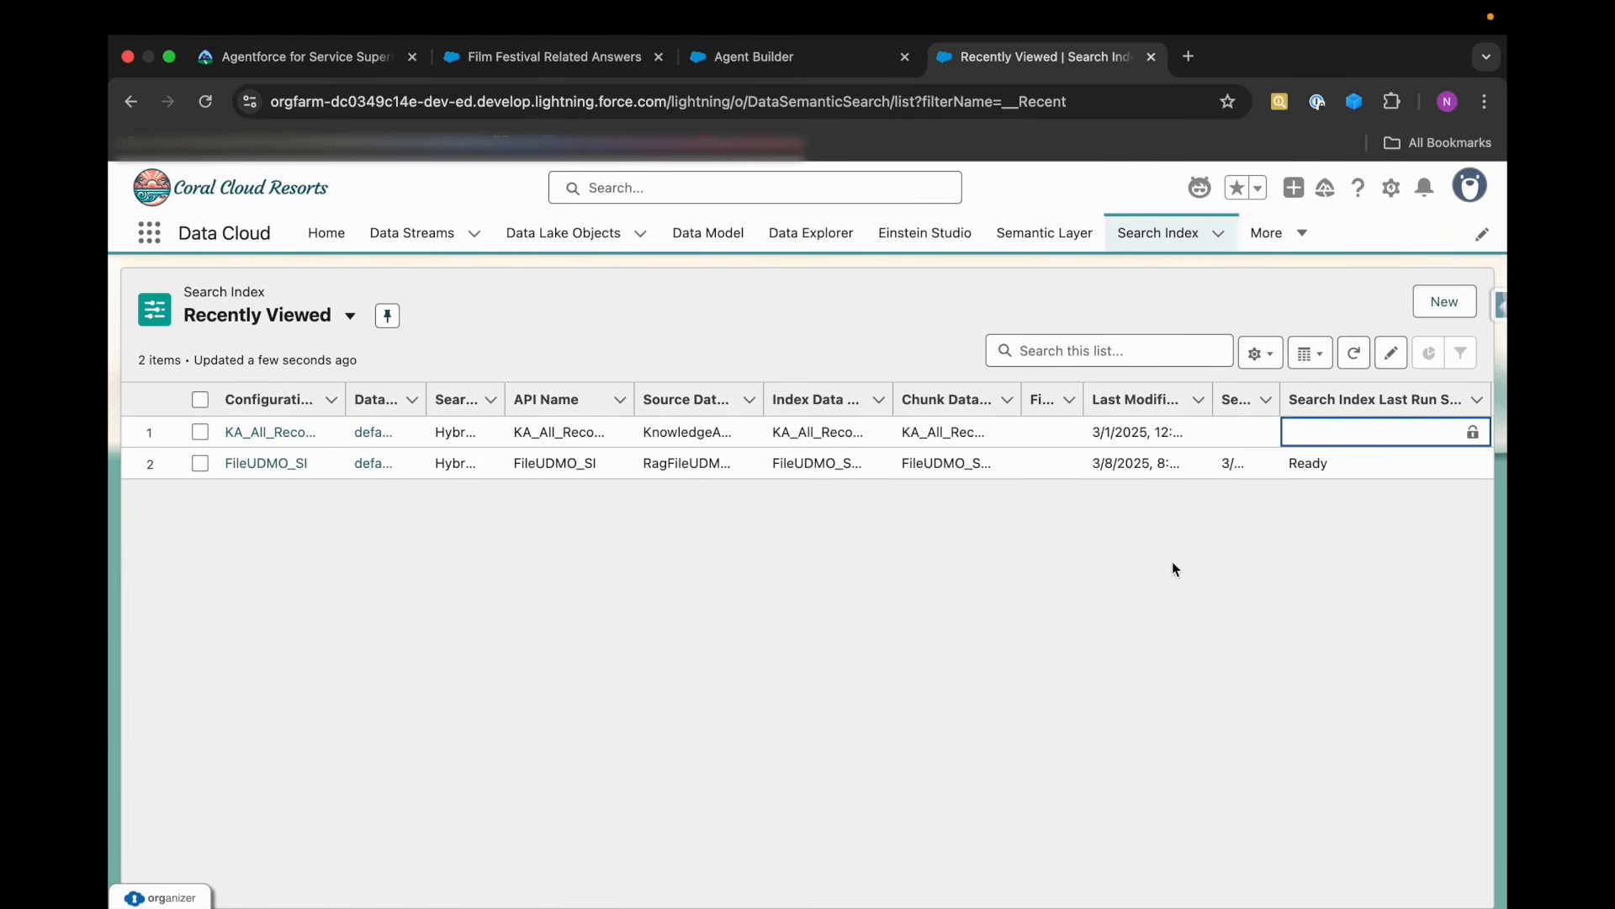
Review Trailhead's remaining instructions on the guardrails, the new General FAQ action and escalation to a live representative.
{"action": "left_click", "coordinate": [354, 58]}
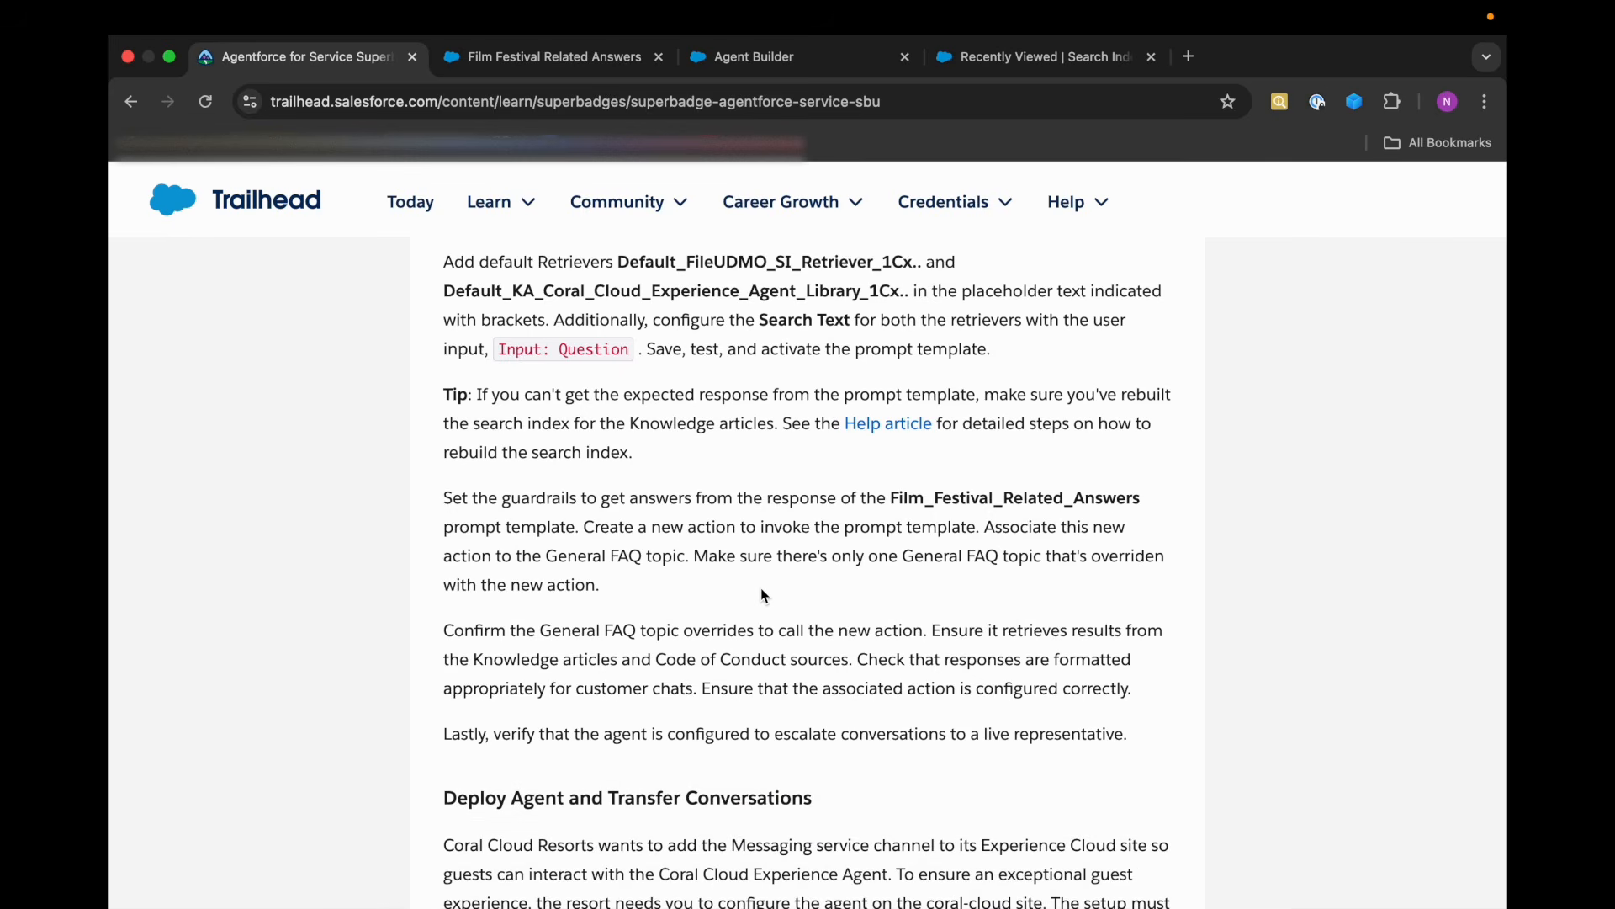
{"action": "scroll", "coordinate": [764, 595], "scroll_direction": "down", "scroll_amount": 1}
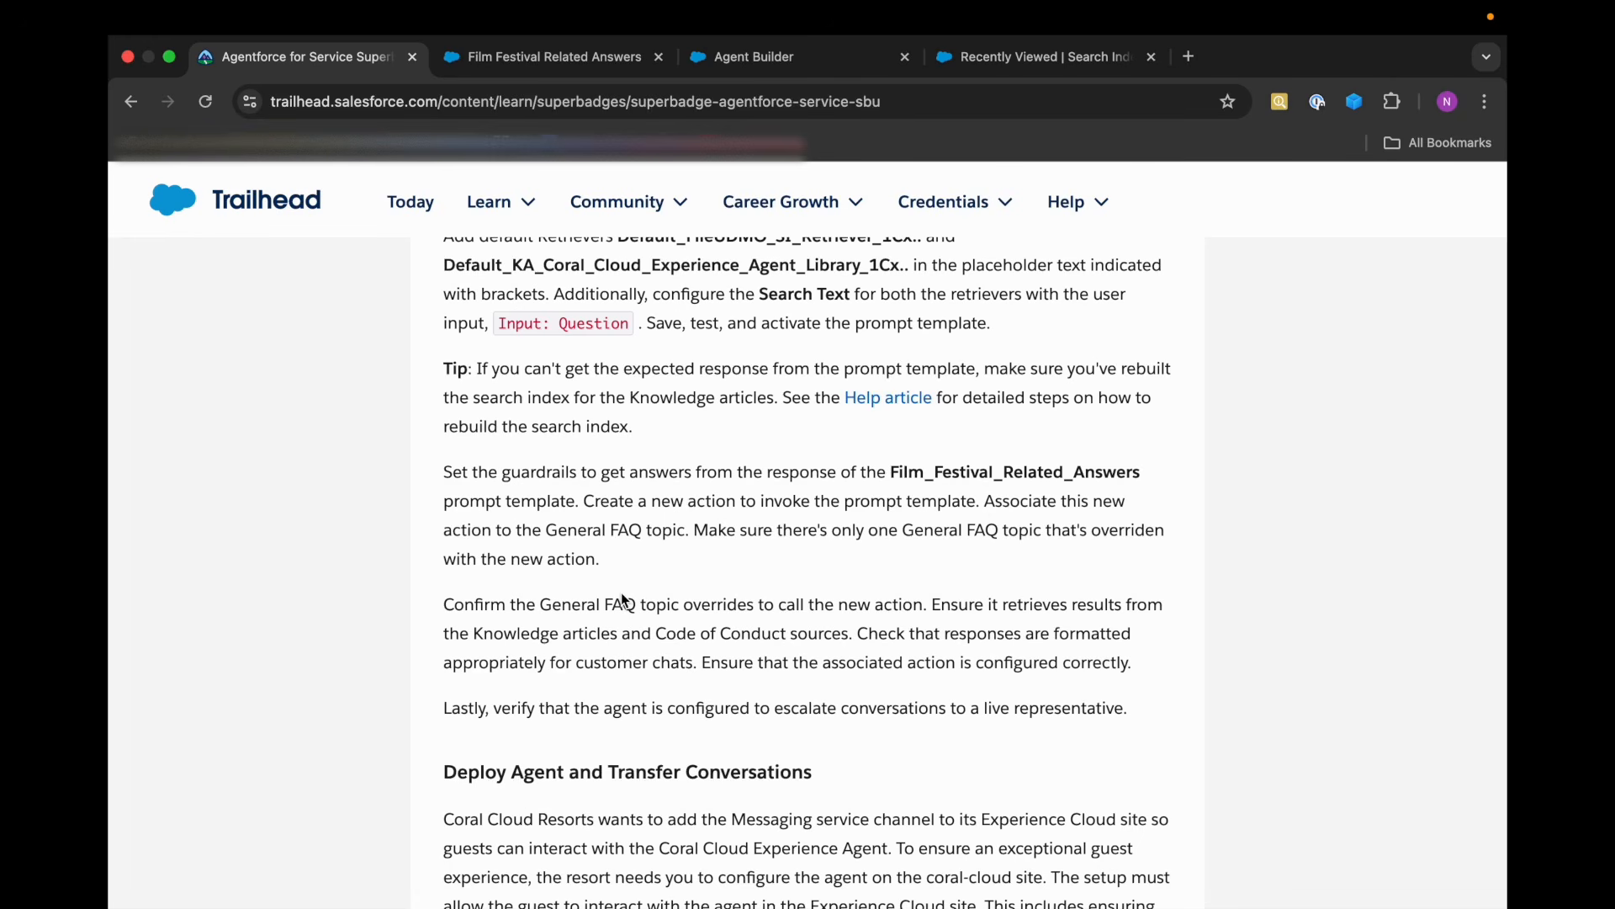
{"action": "scroll", "coordinate": [623, 601], "scroll_direction": "down", "scroll_amount": 2}
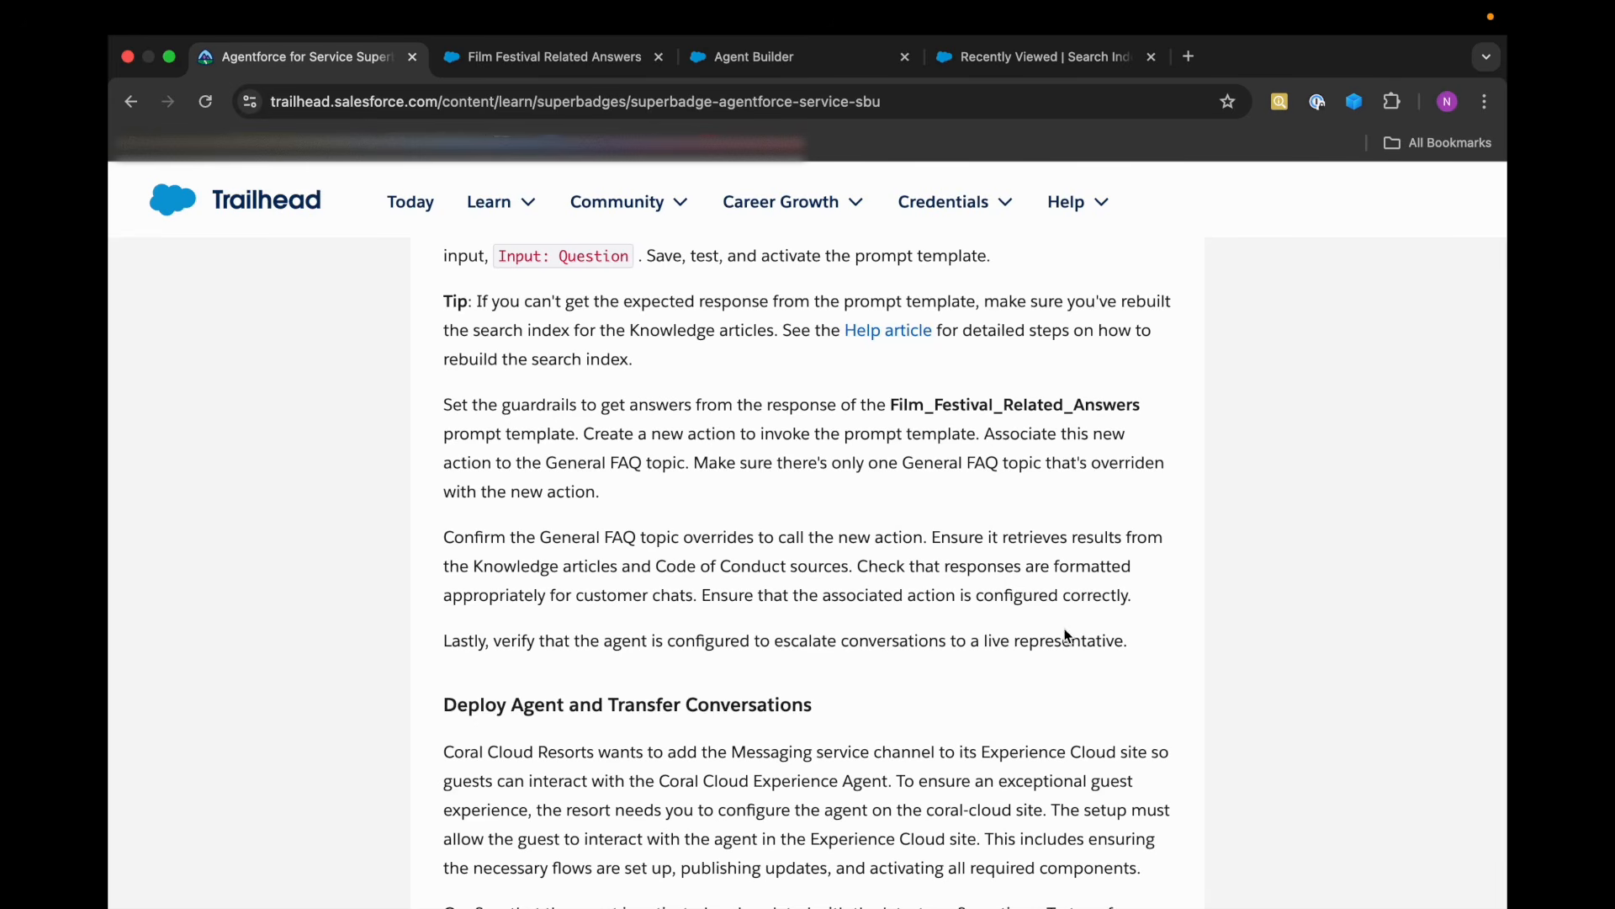
{"action": "scroll", "coordinate": [729, 644], "scroll_direction": "down", "scroll_amount": 1}
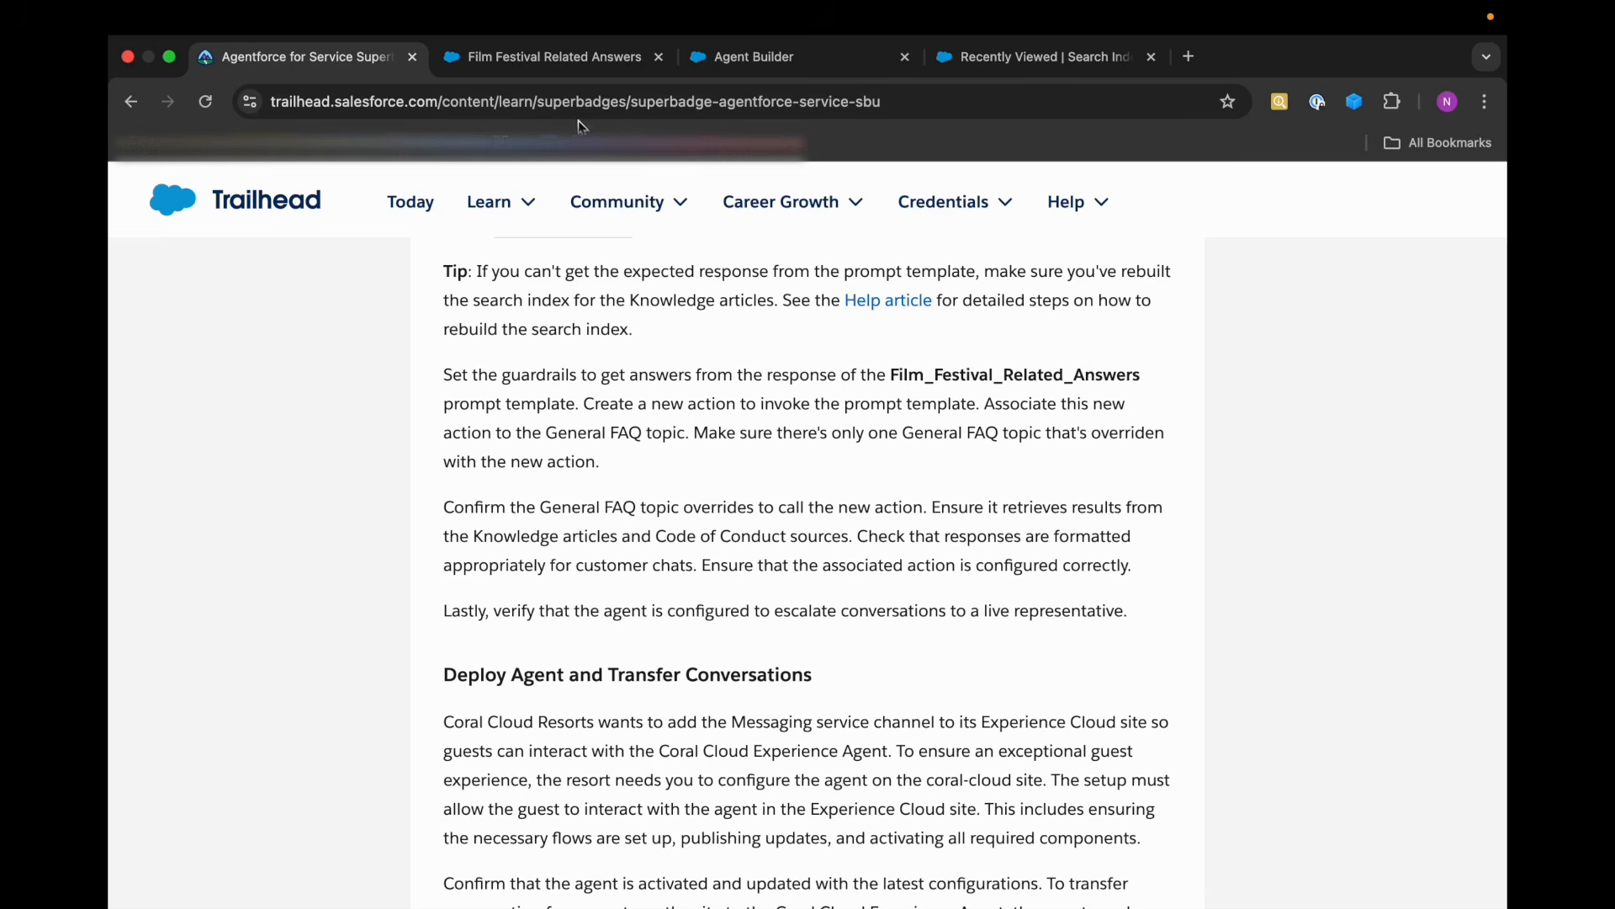
Return to the Coral Cloud Experience Agent in Agent Builder and send "Hi" in the conversation preview.
{"action": "left_click", "coordinate": [754, 58]}
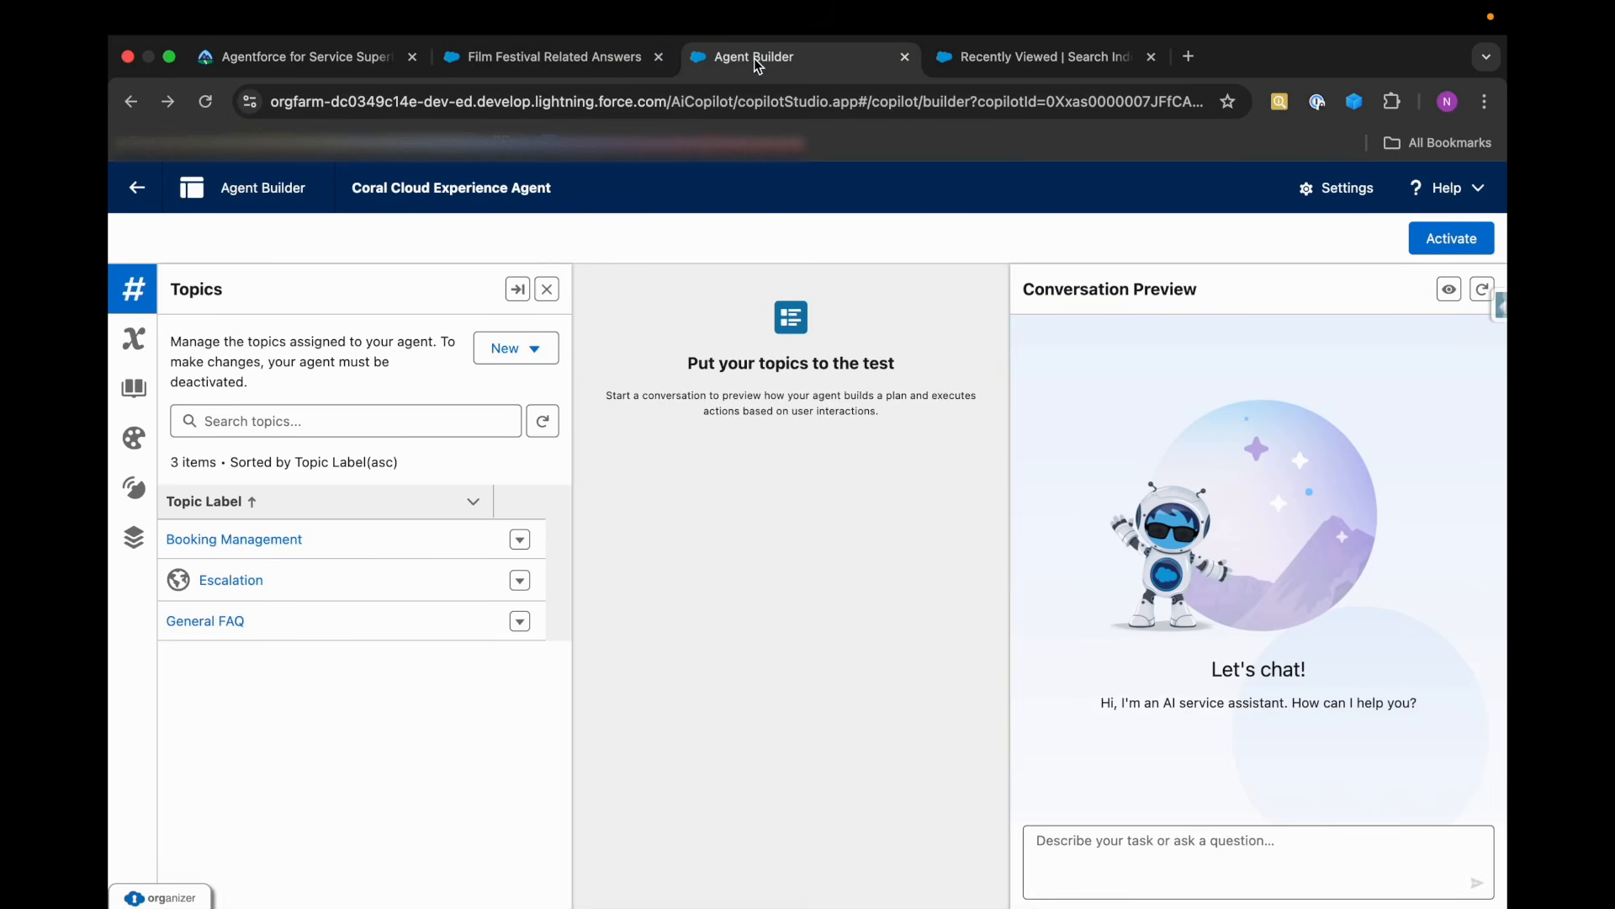
{"action": "left_click", "coordinate": [1094, 873]}
{"action": "type", "text": "Hi"}
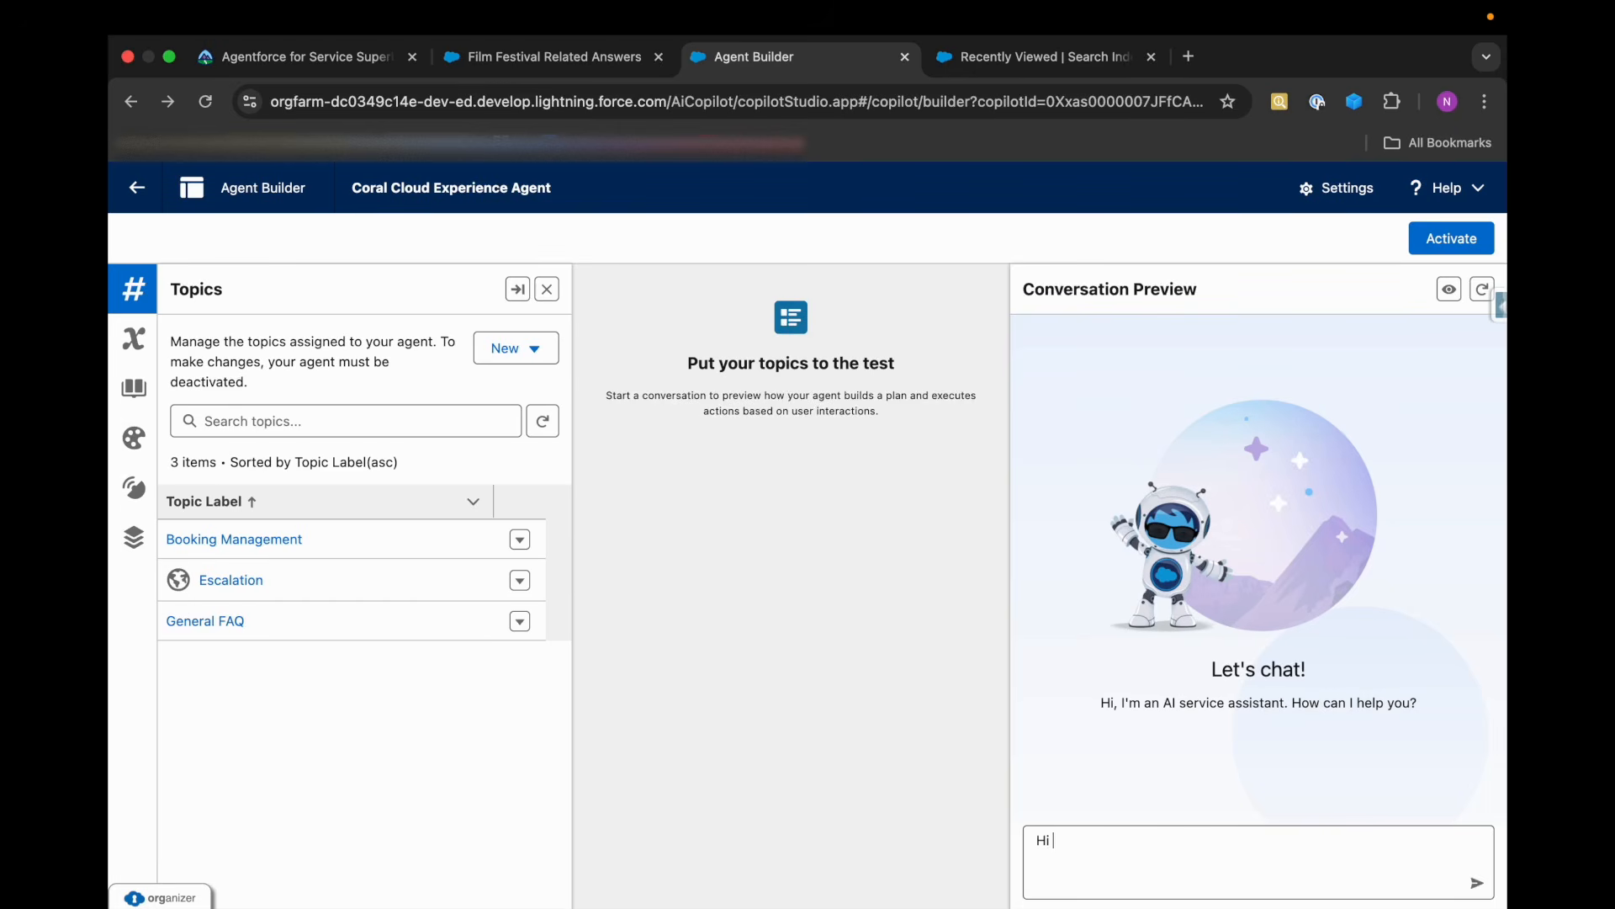
{"action": "key", "text": "Return"}
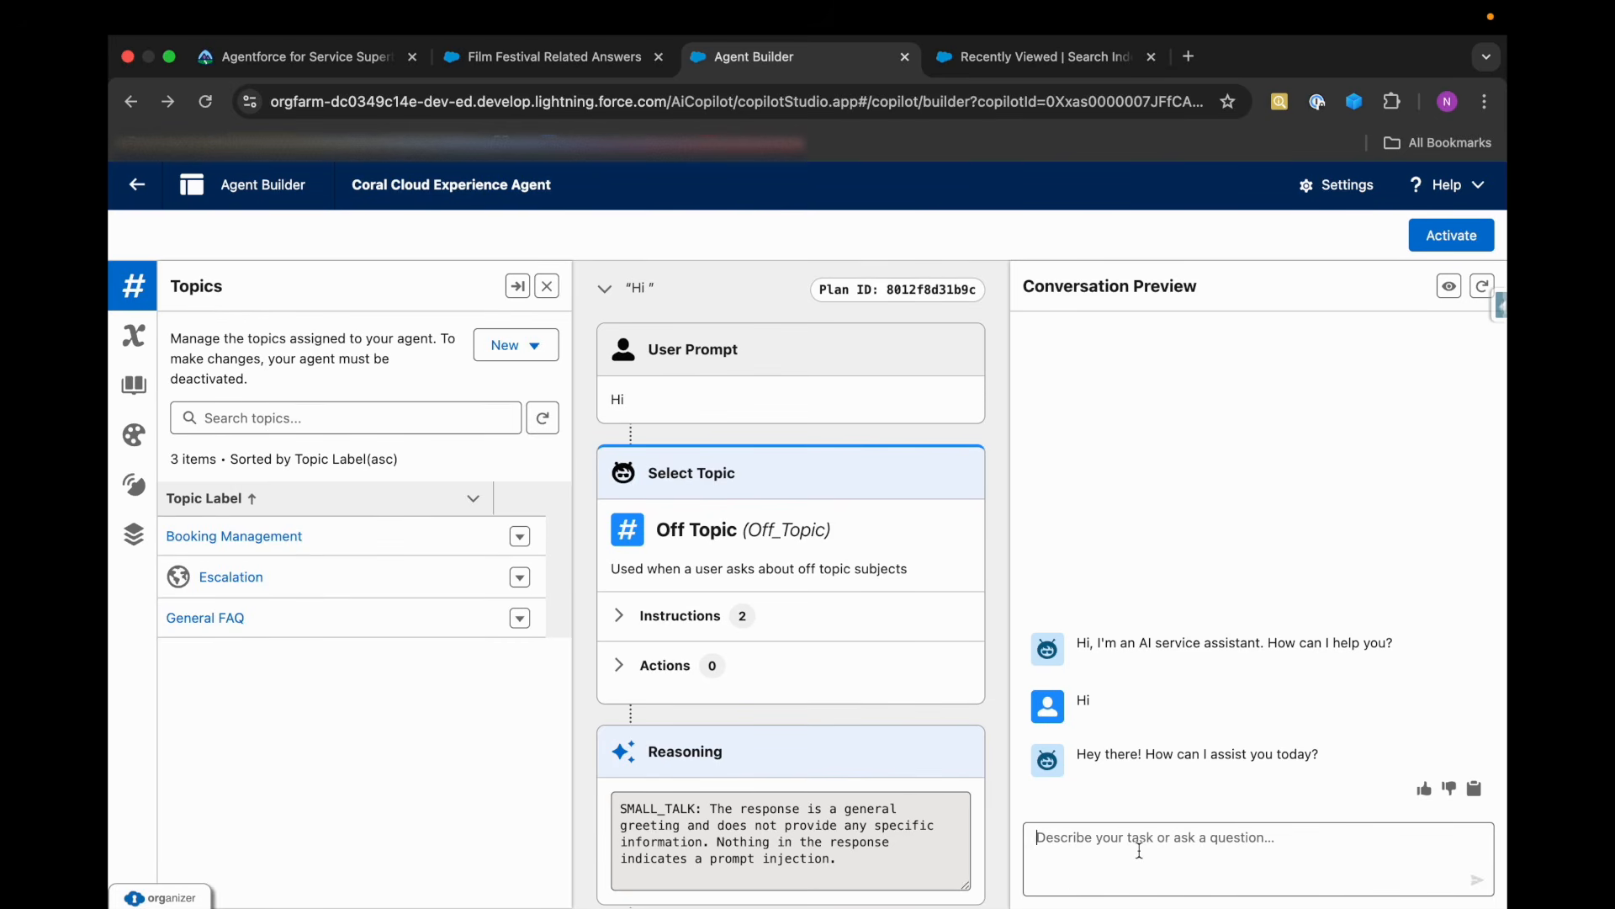
Send the agent "I have a booking, and I am looking for some assistance" and review the topic it selects.
{"action": "type", "text": "I hav"}
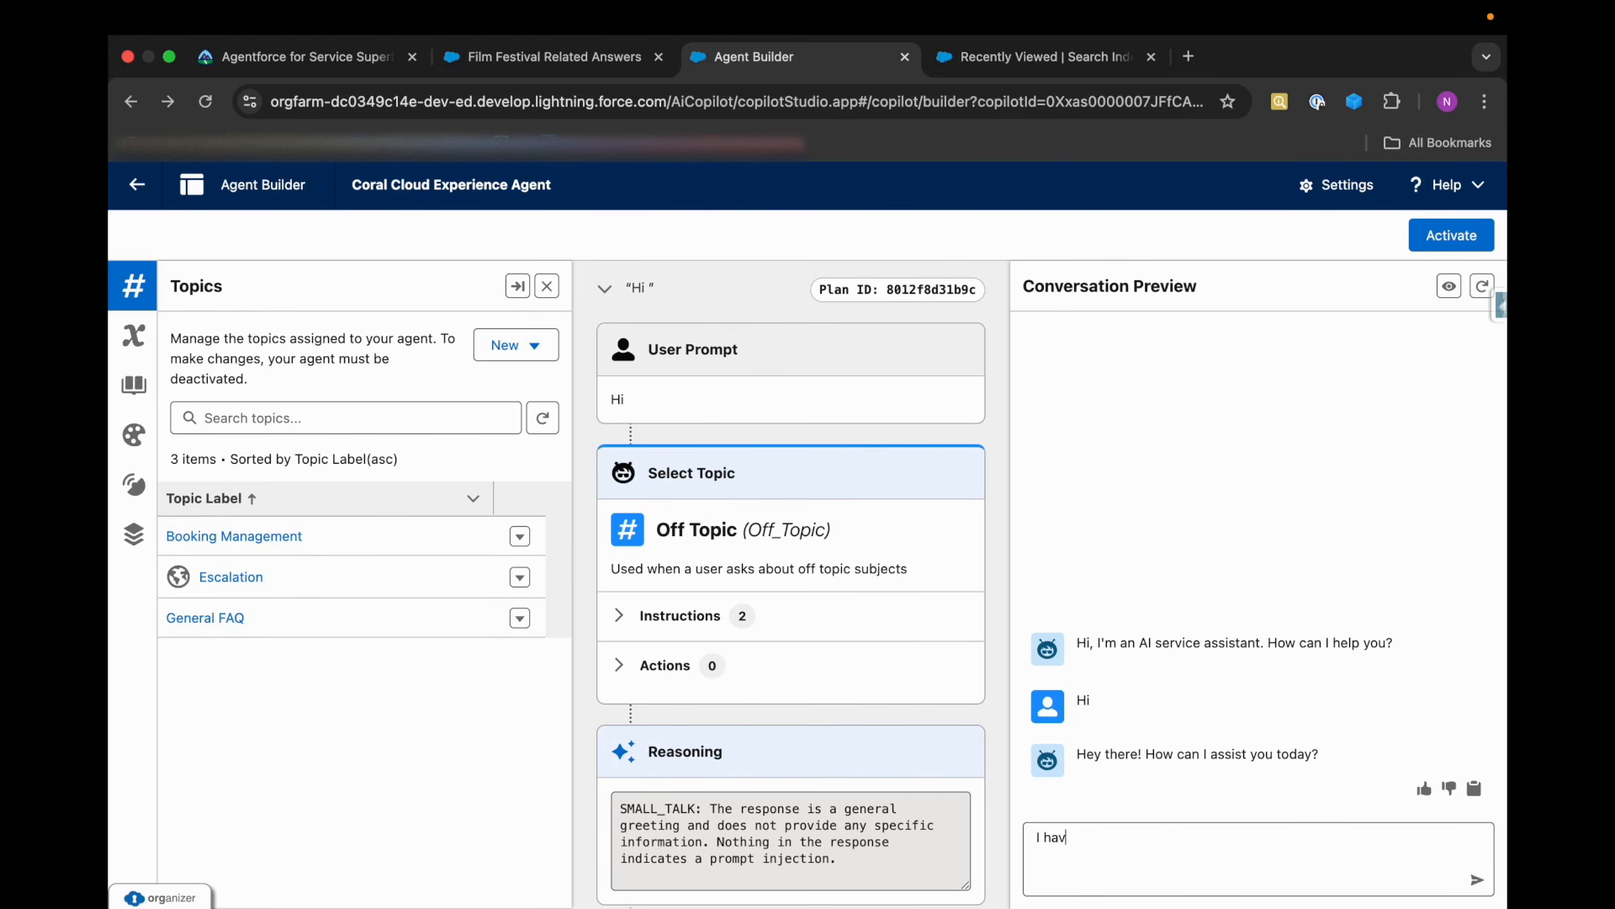
{"action": "type", "text": "e a booking, and I am looking for so"}
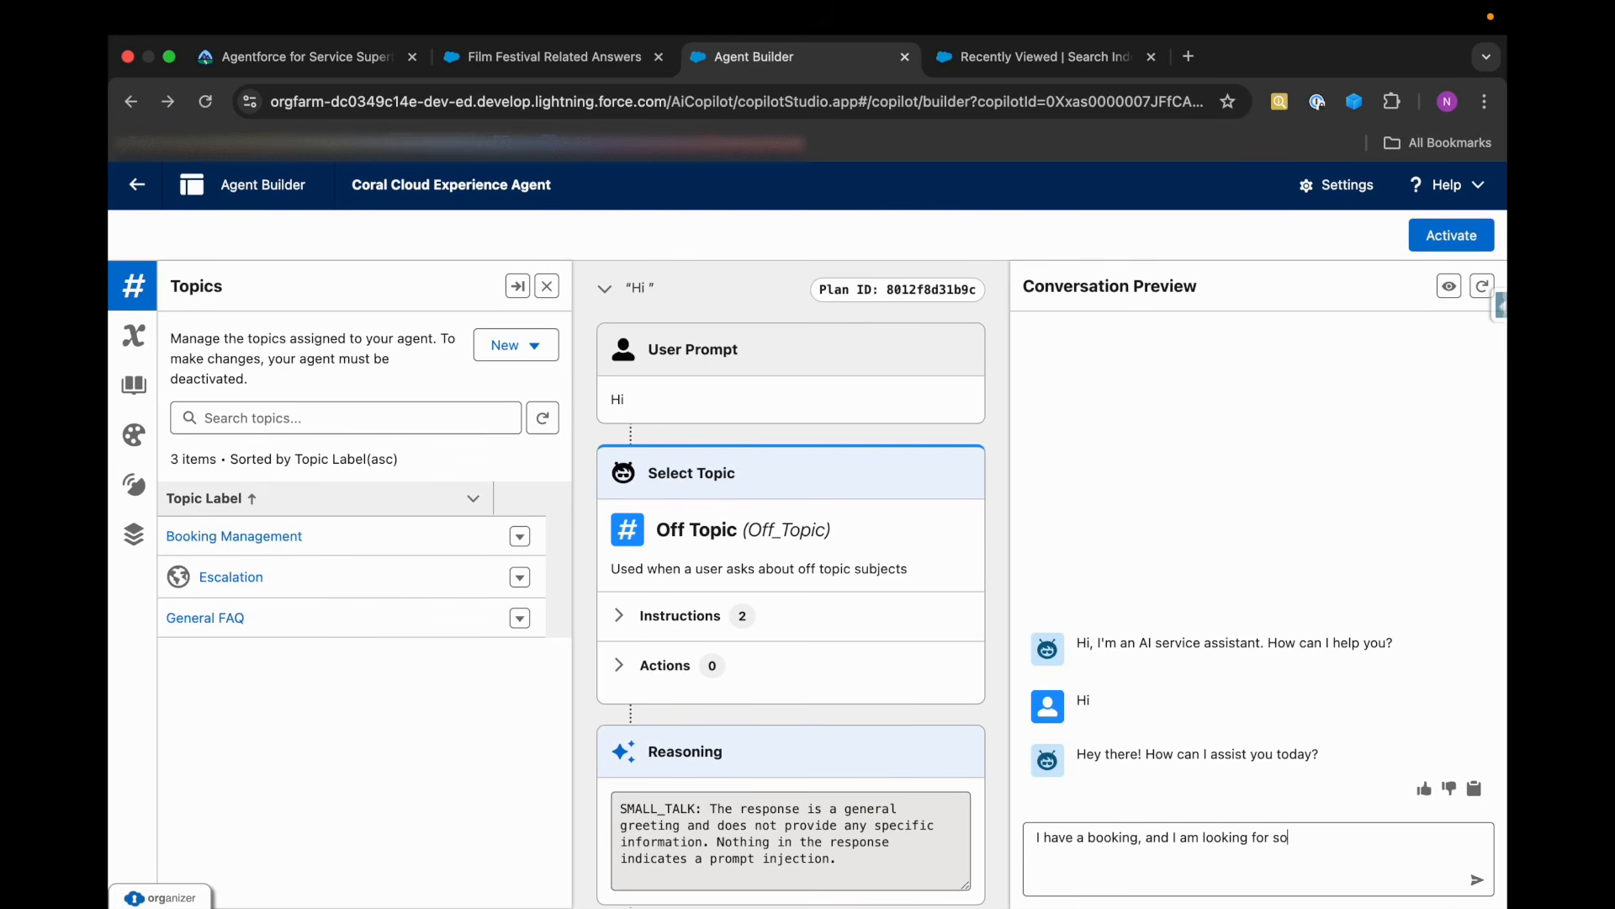
{"action": "type", "text": "me assistance"}
{"action": "key", "text": "Return"}
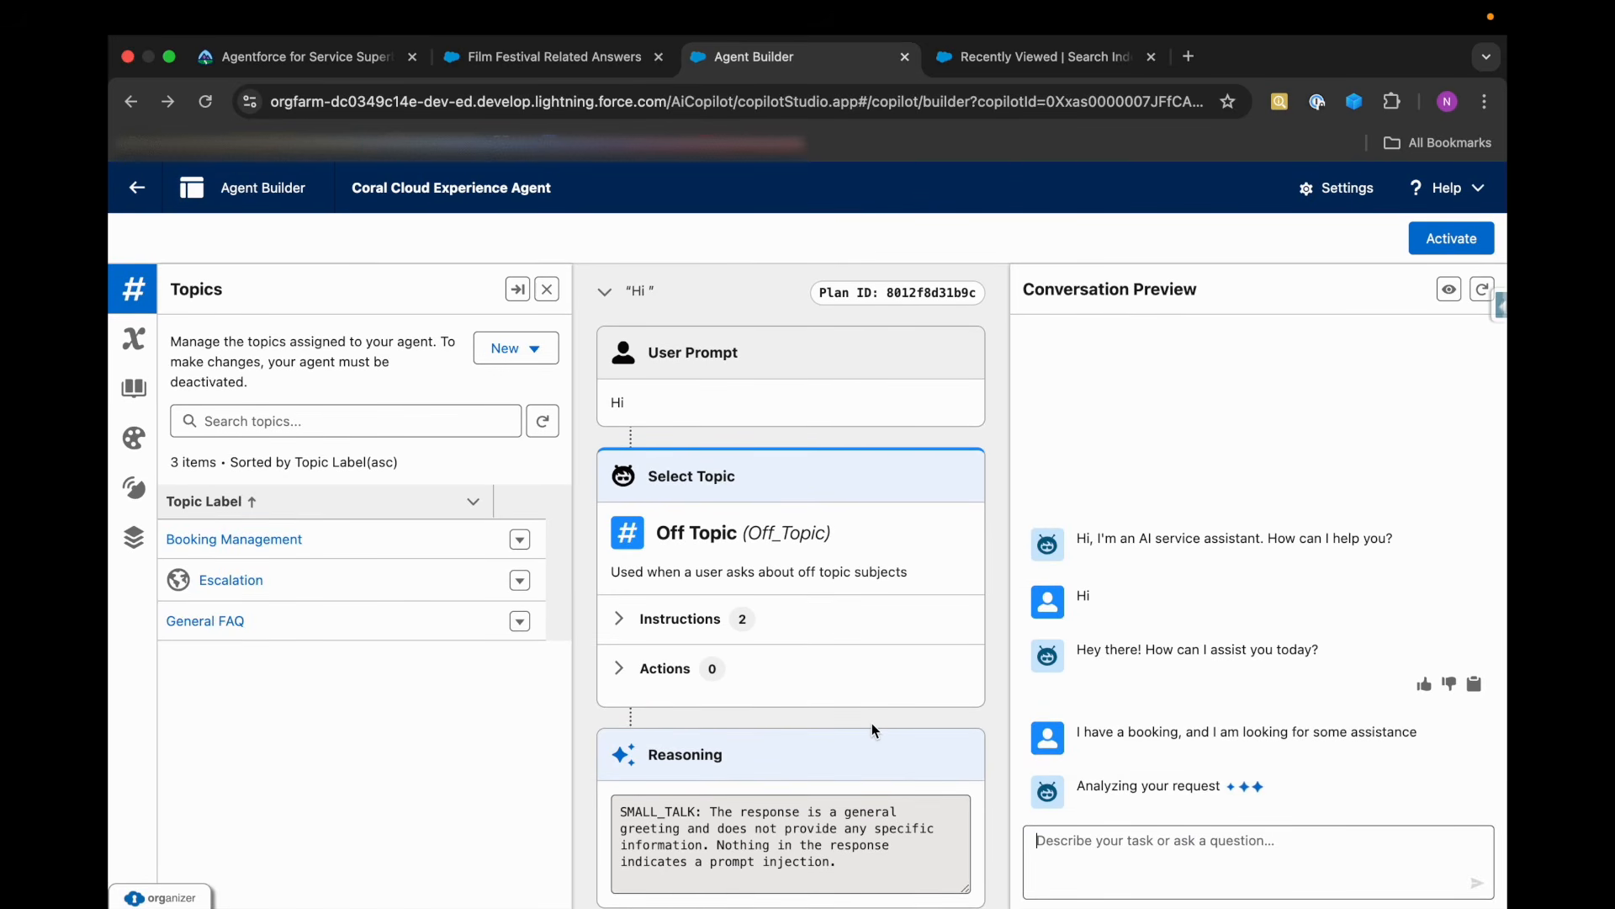
{"action": "scroll", "coordinate": [871, 729], "scroll_direction": "down", "scroll_amount": 3}
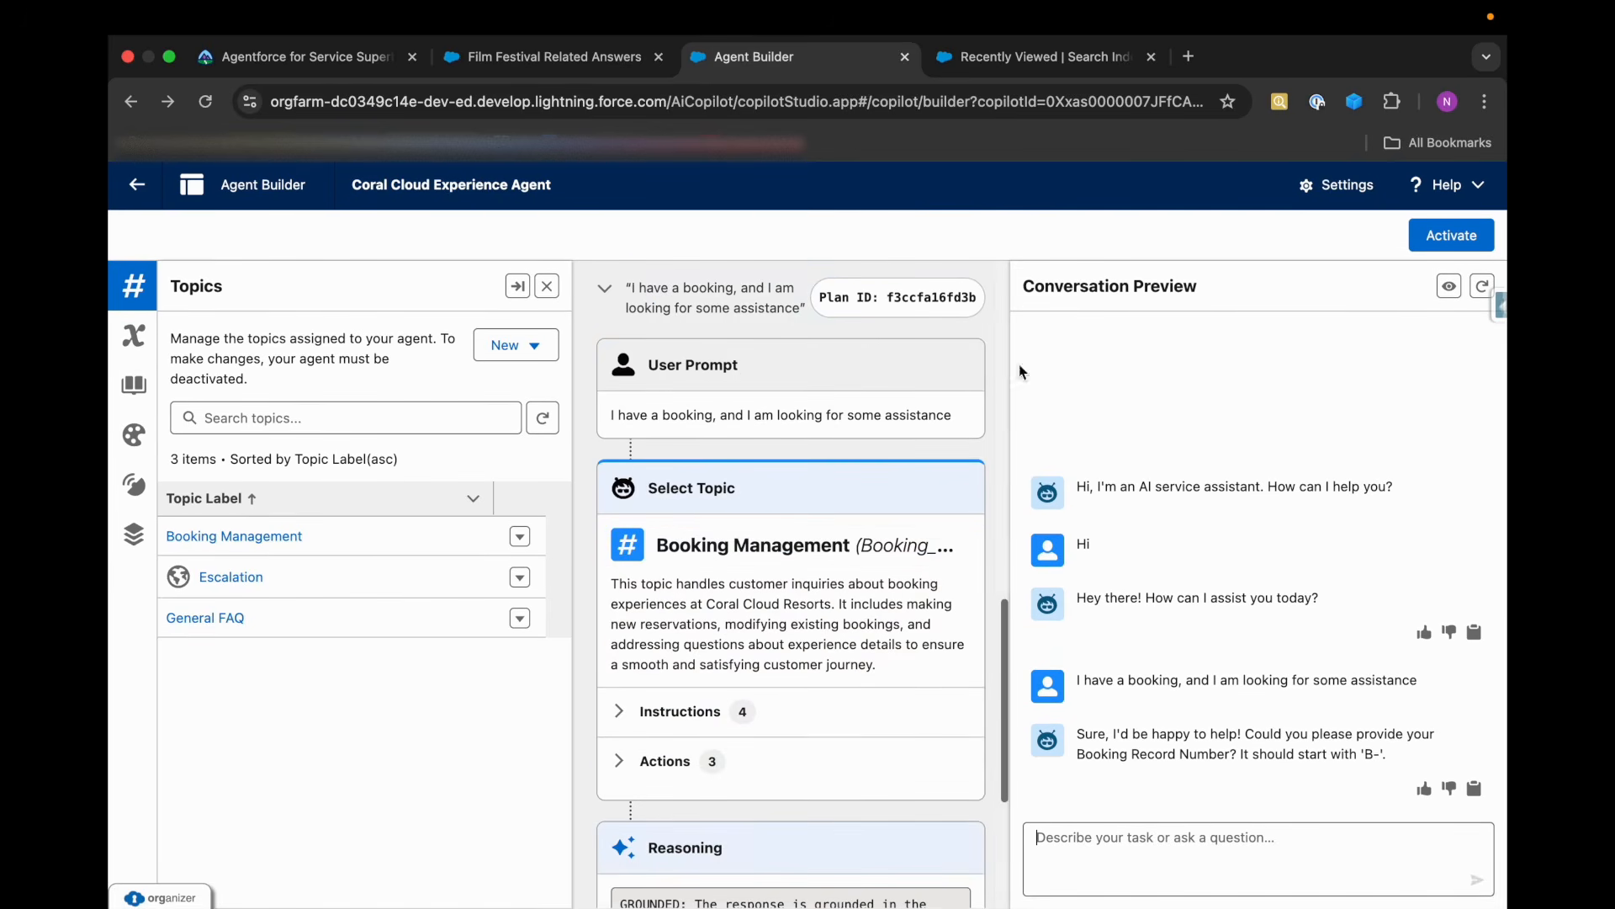
Switch to the Data Cloud browser tab, find the Bookings object and show its All list view.
{"action": "left_click", "coordinate": [973, 67]}
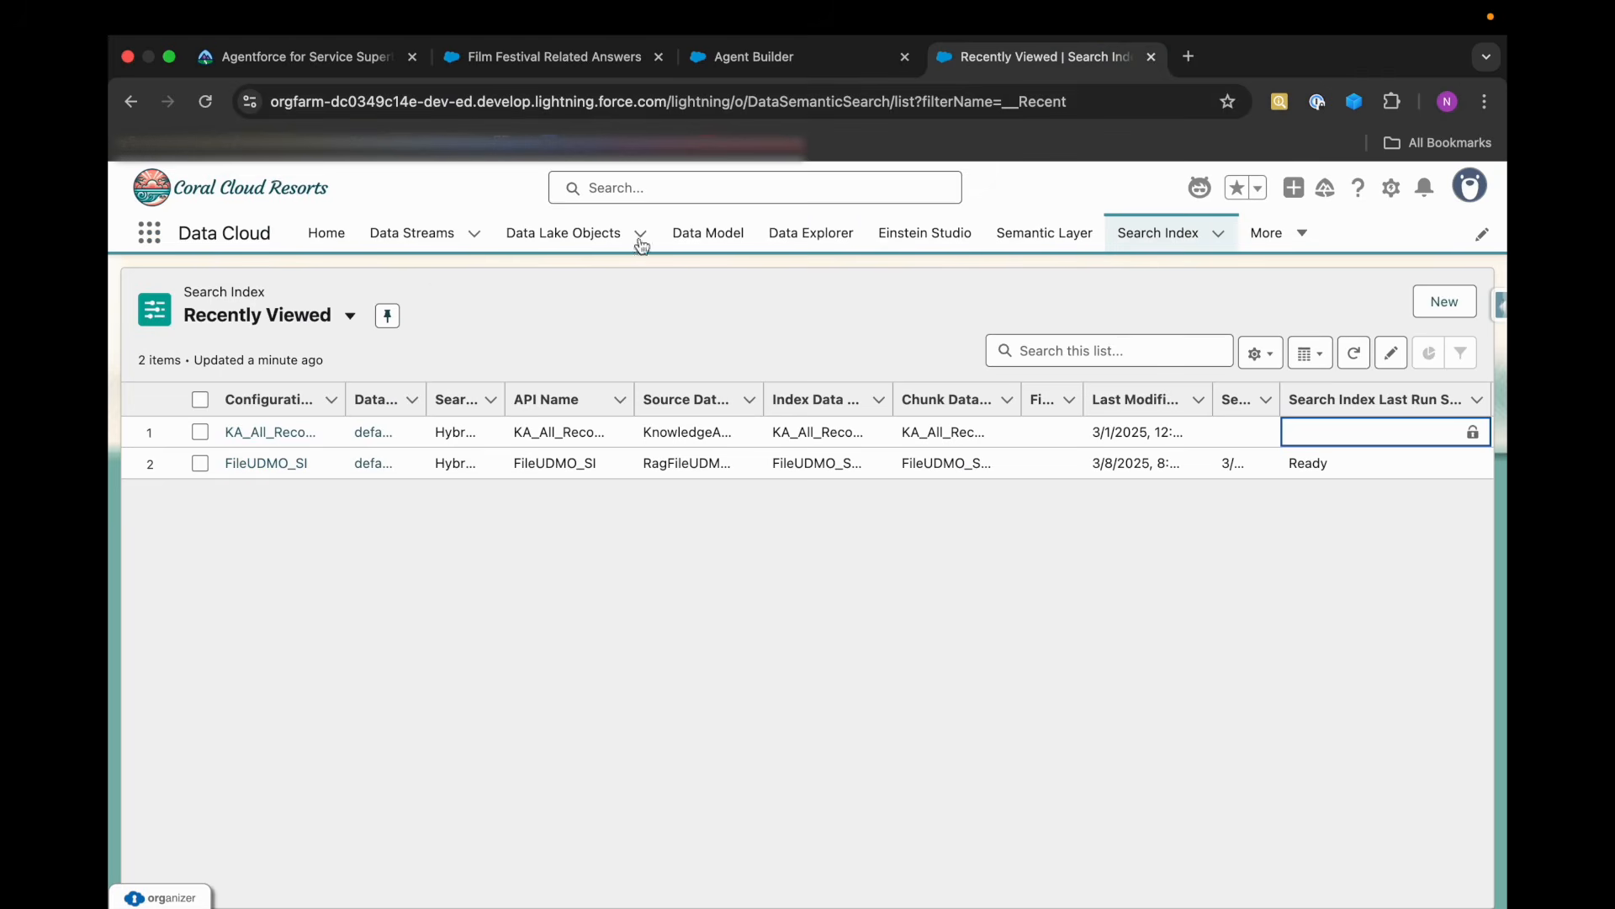
{"action": "left_click", "coordinate": [150, 233]}
{"action": "type", "text": "Book"}
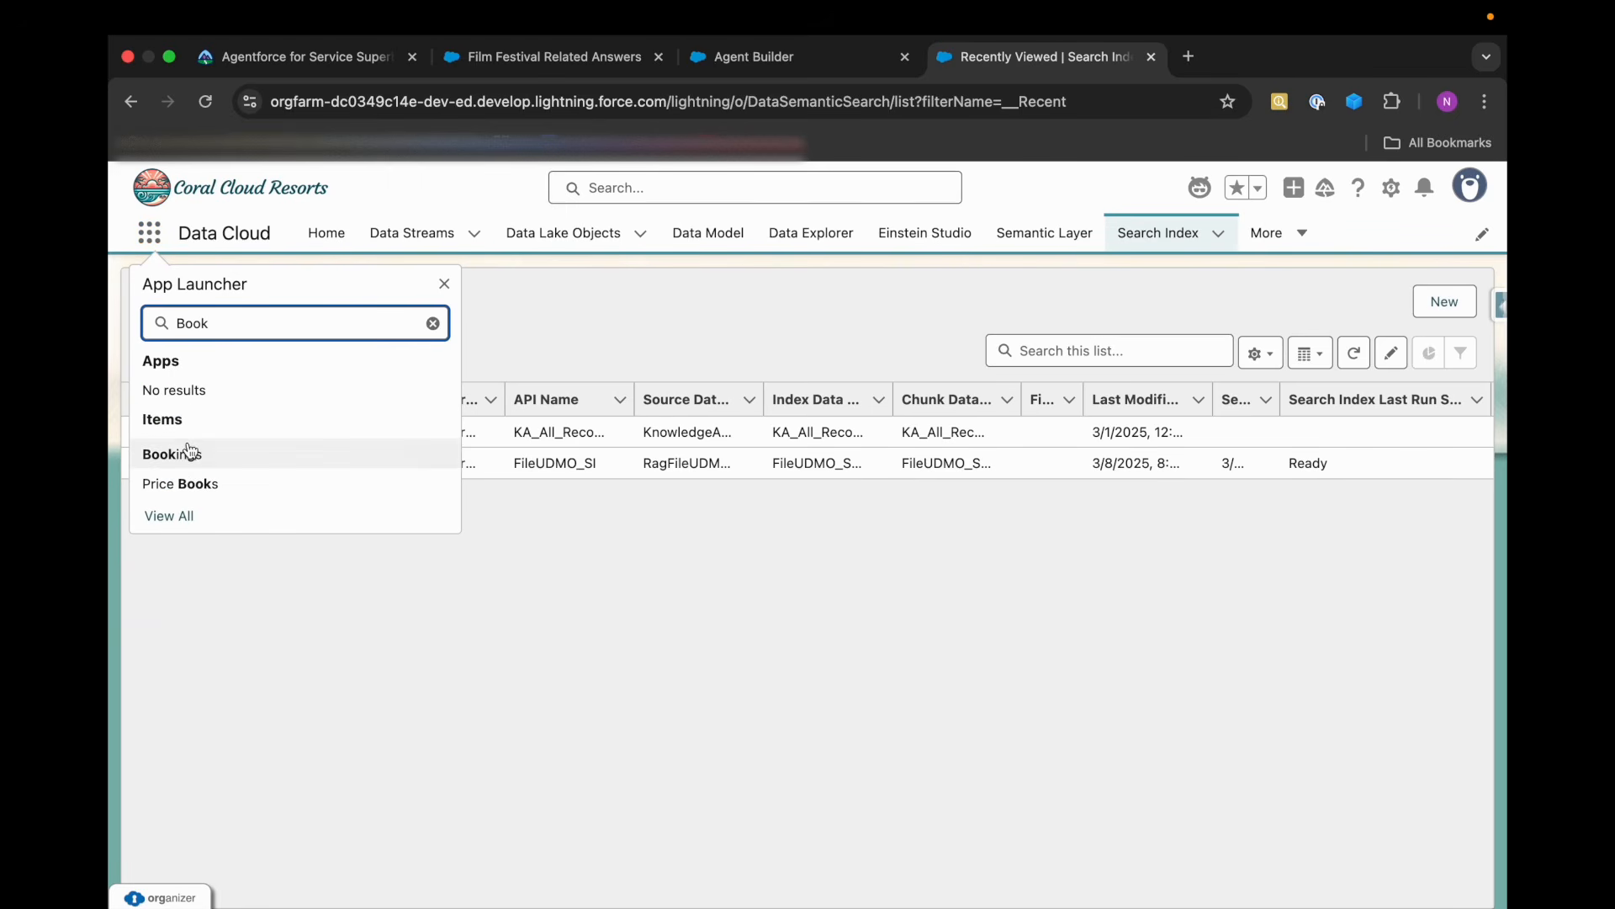
{"action": "left_click", "coordinate": [187, 455]}
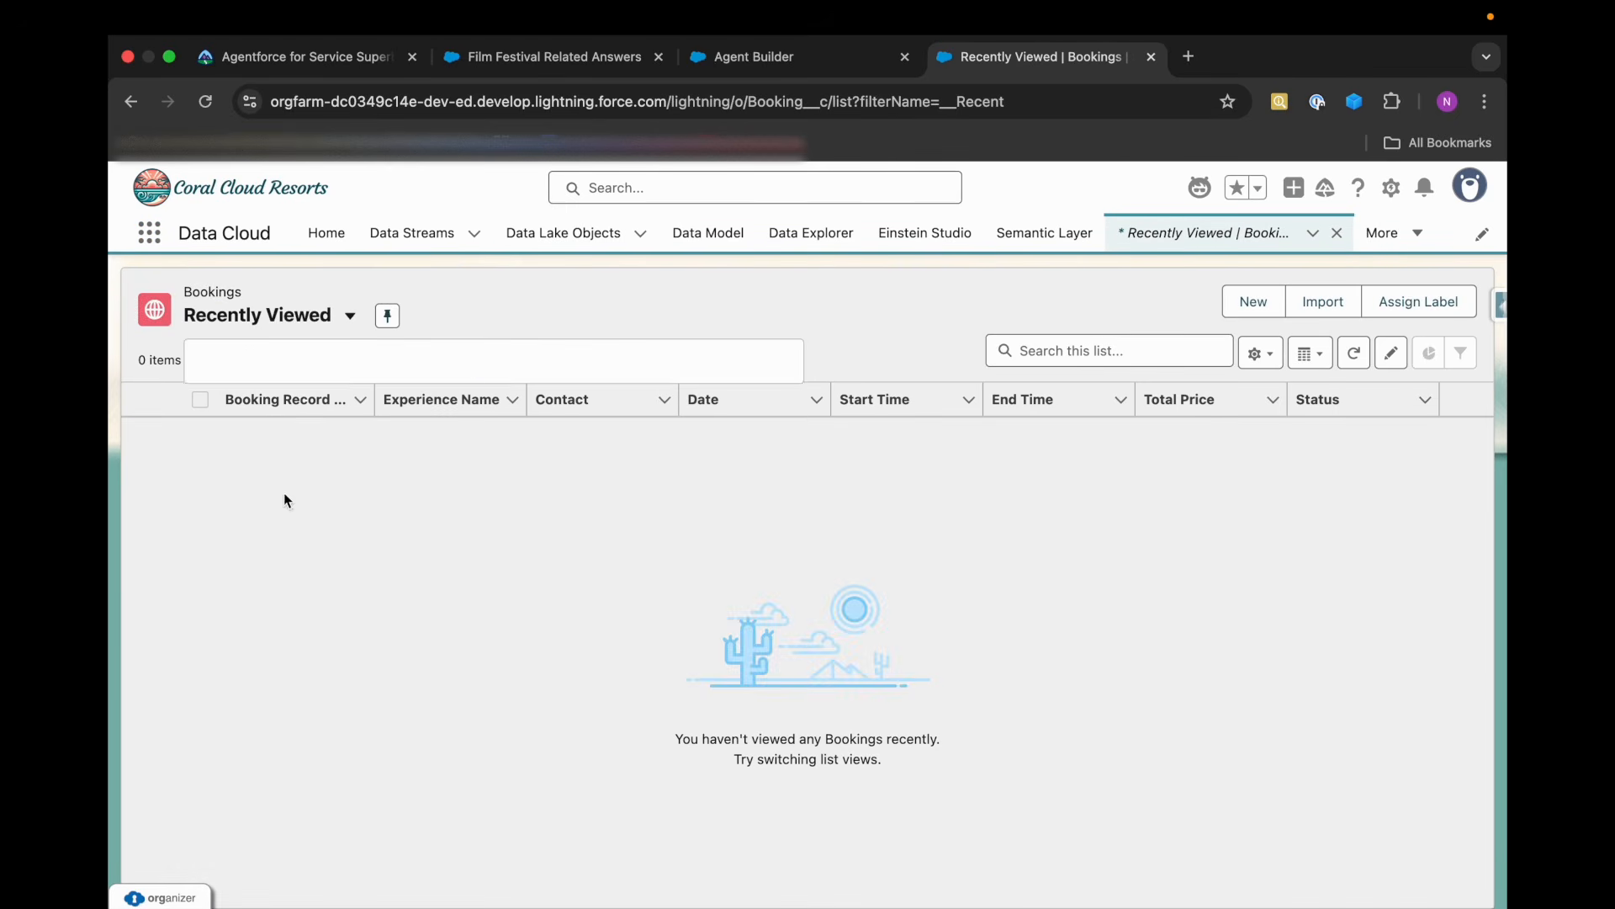
{"action": "left_click", "coordinate": [350, 316]}
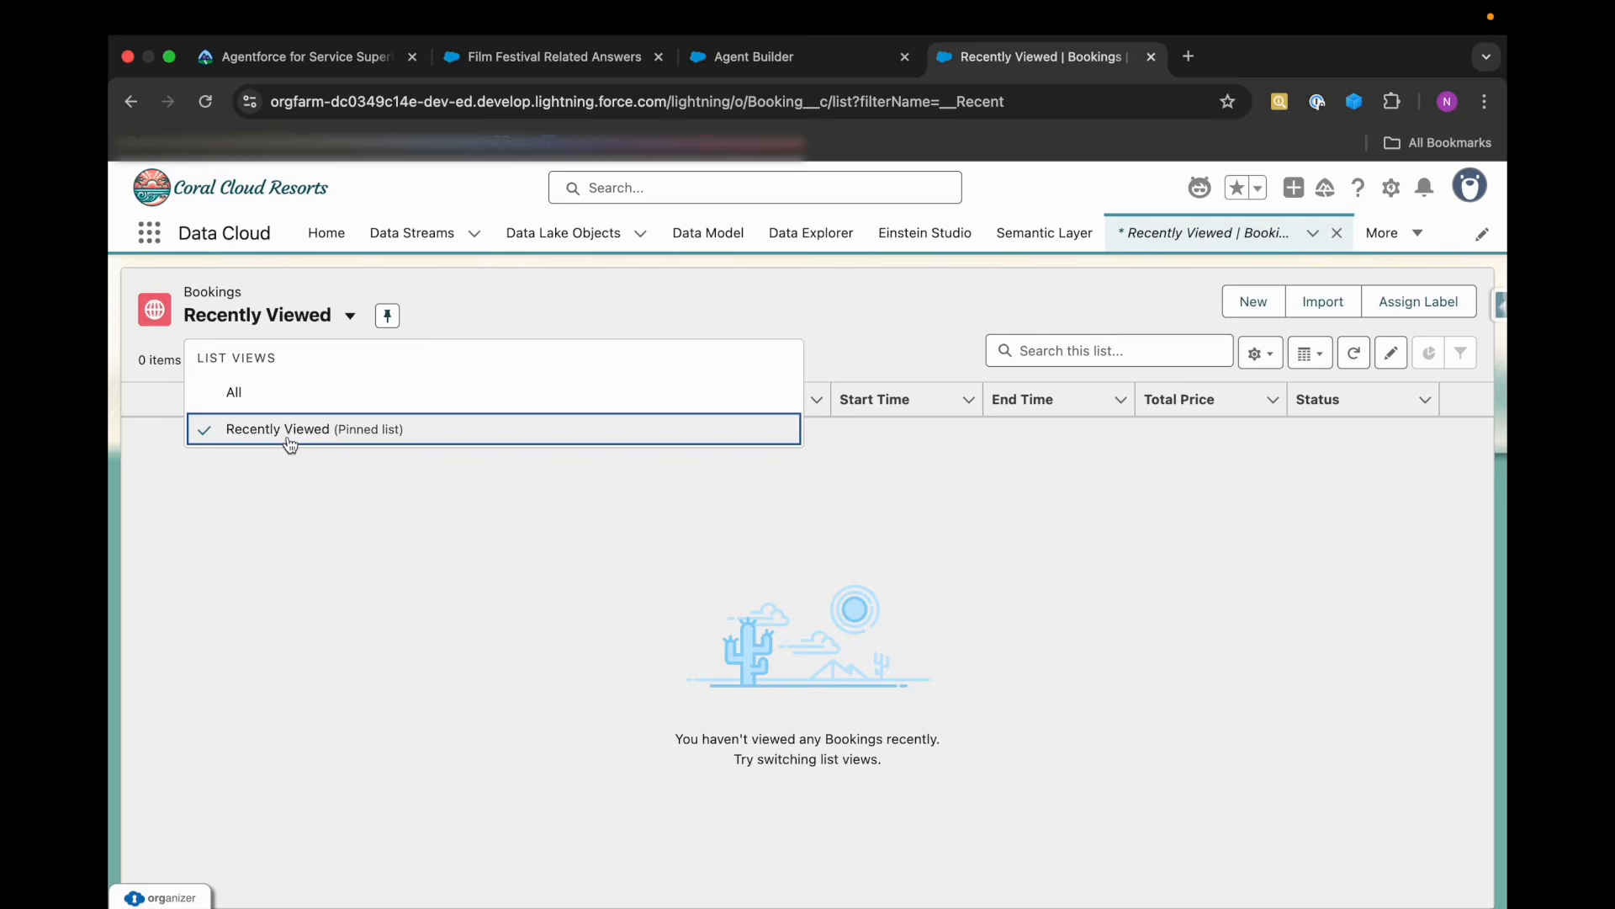
{"action": "left_click", "coordinate": [231, 390]}
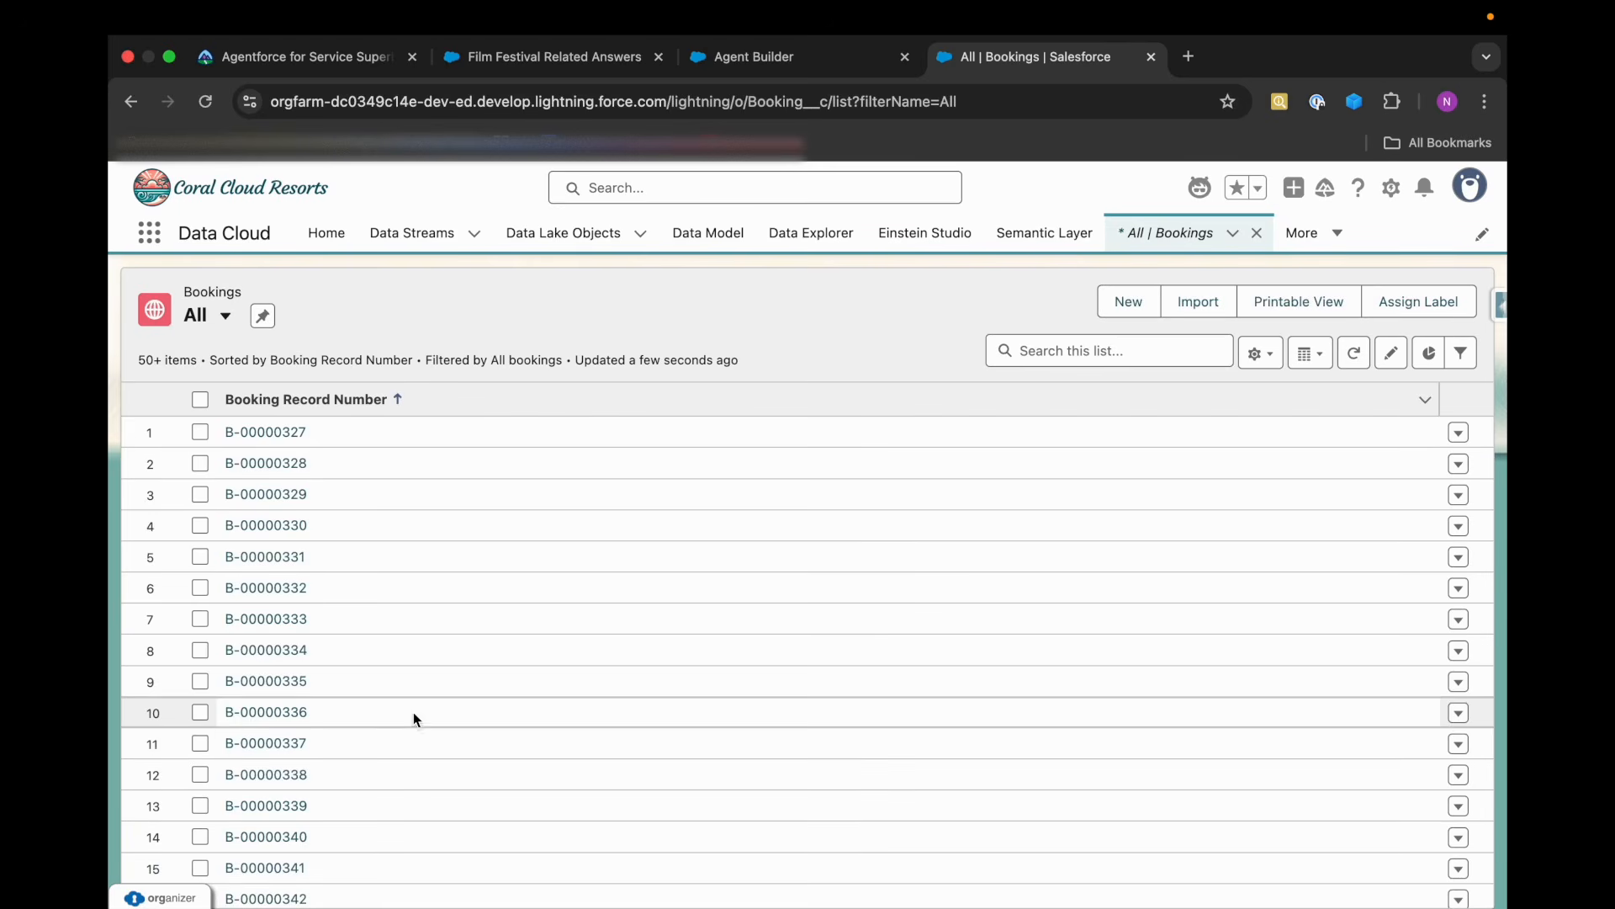
Copy the ninth listed booking's record number, send it to the agent in Agent Builder and review the resulting plan trace.
{"action": "left_click_drag", "start_coordinate": [396, 681], "coordinate": [209, 681]}
{"action": "key", "text": "ctrl+c"}
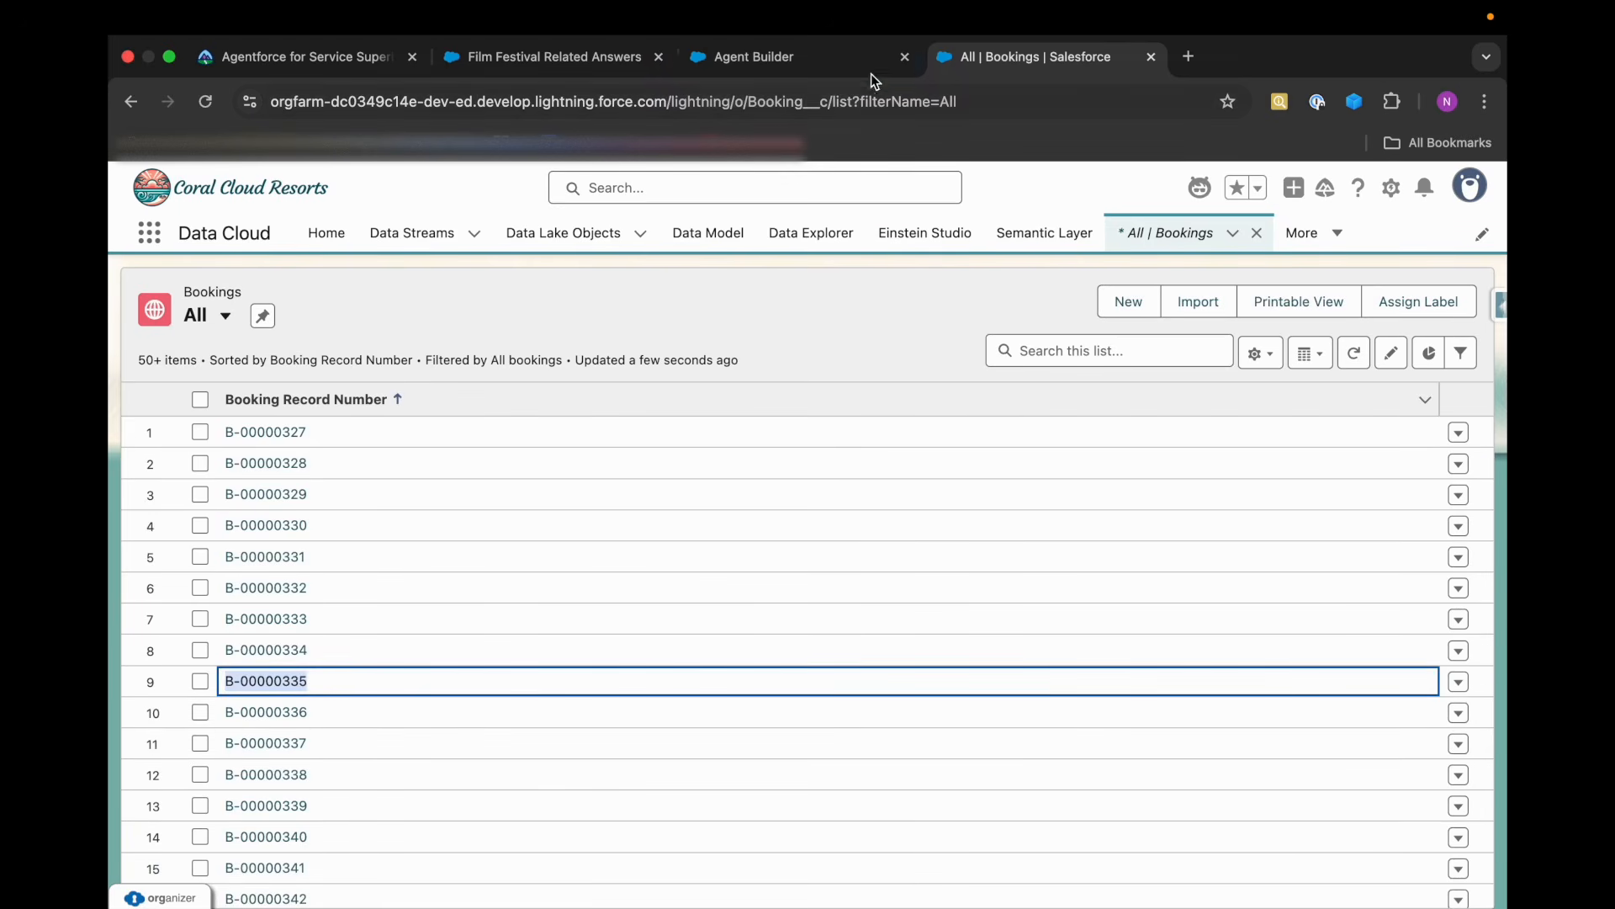
{"action": "left_click", "coordinate": [842, 59]}
{"action": "left_click", "coordinate": [1121, 844]}
{"action": "key", "text": "ctrl+v"}
{"action": "key", "text": "Return"}
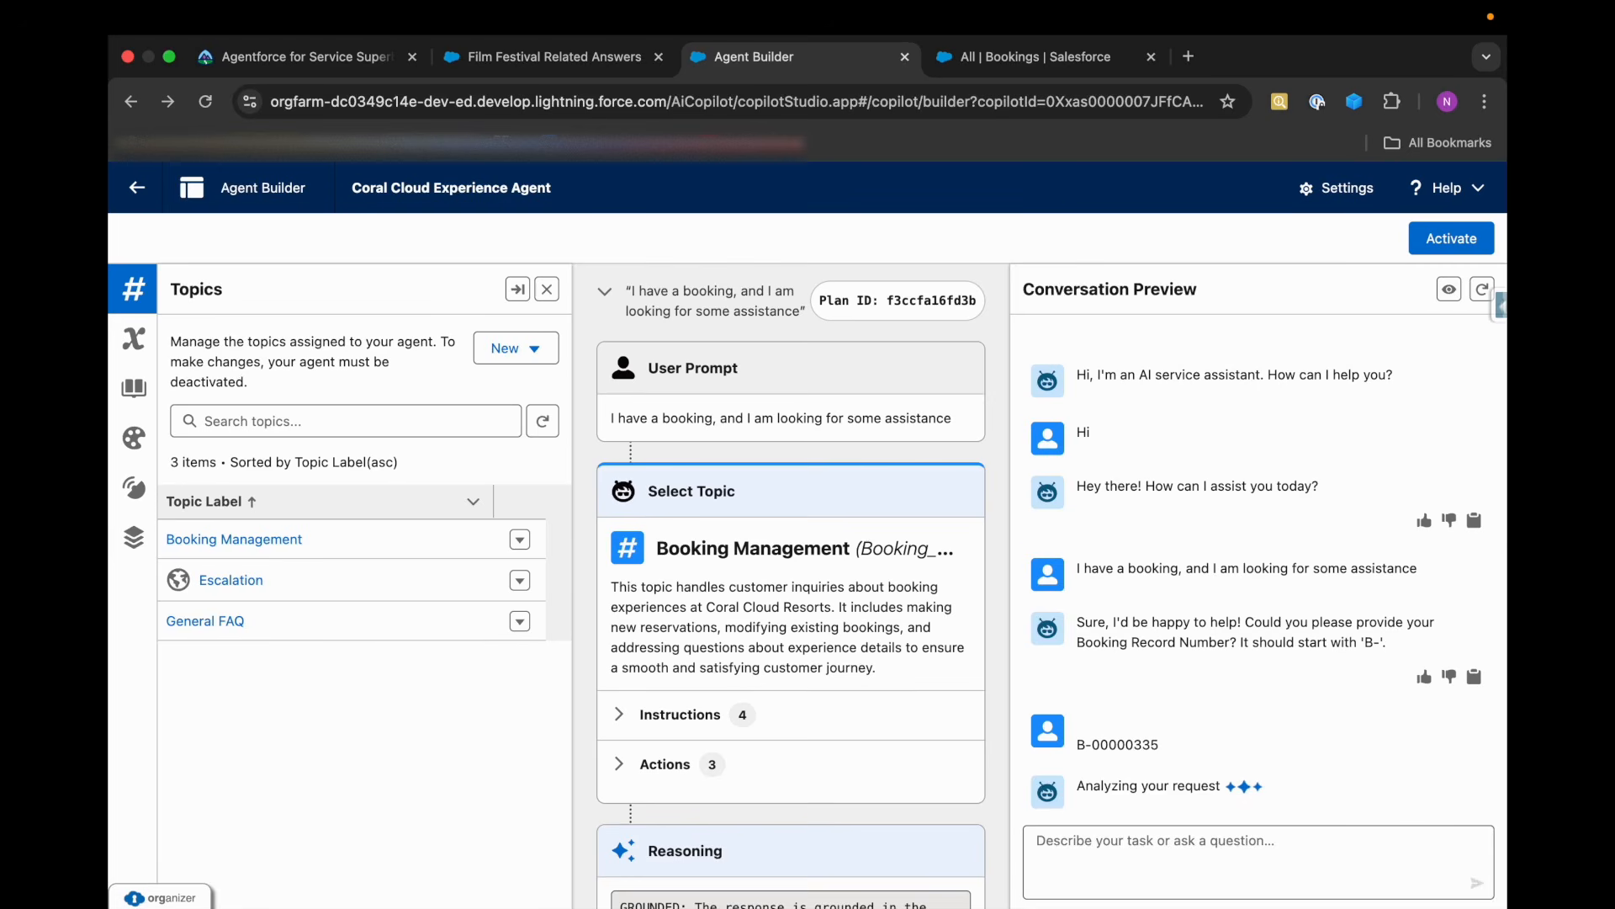
{"action": "scroll", "coordinate": [926, 774], "scroll_direction": "down", "scroll_amount": 5}
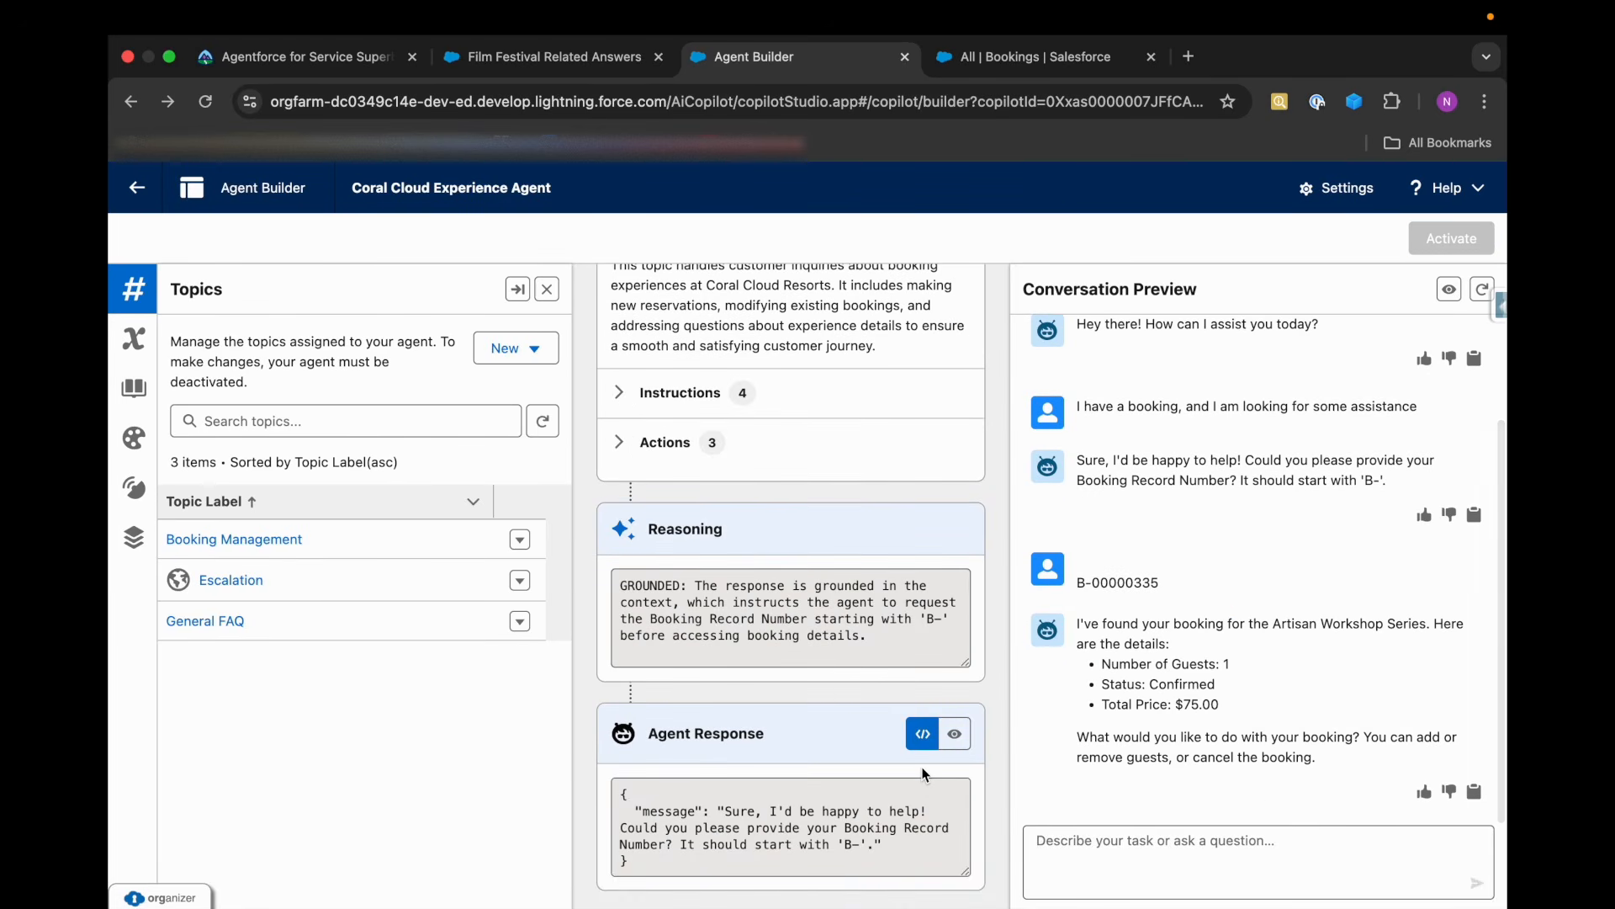
{"action": "scroll", "coordinate": [899, 748], "scroll_direction": "down", "scroll_amount": 7}
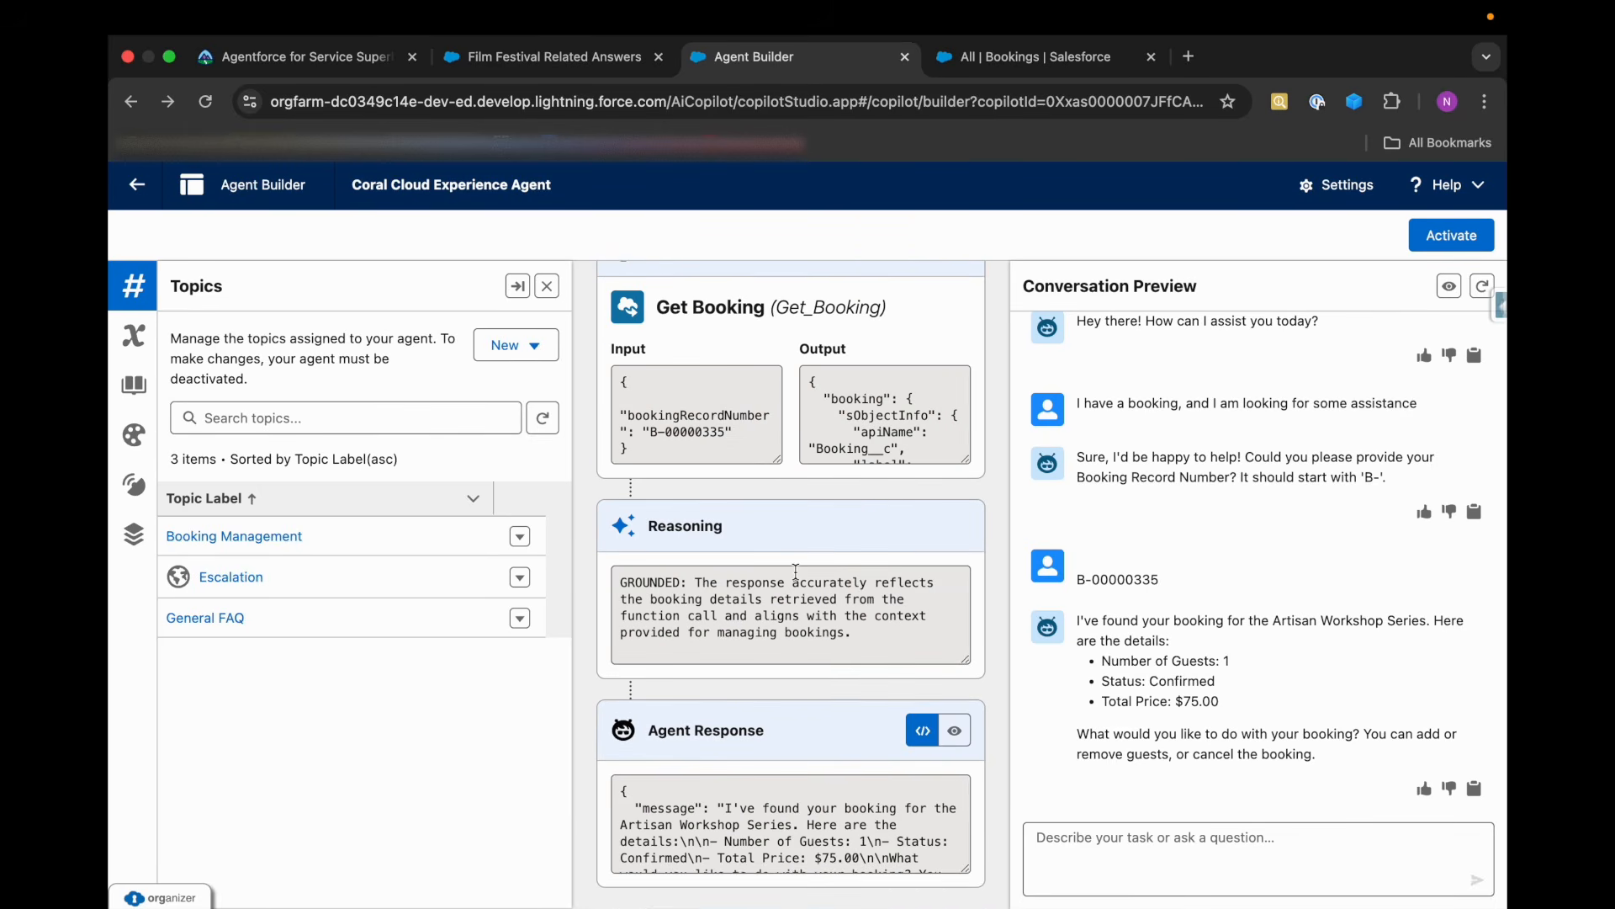
{"action": "left_click", "coordinate": [576, 67]}
{"action": "scroll", "coordinate": [429, 574], "scroll_direction": "up", "scroll_amount": 1}
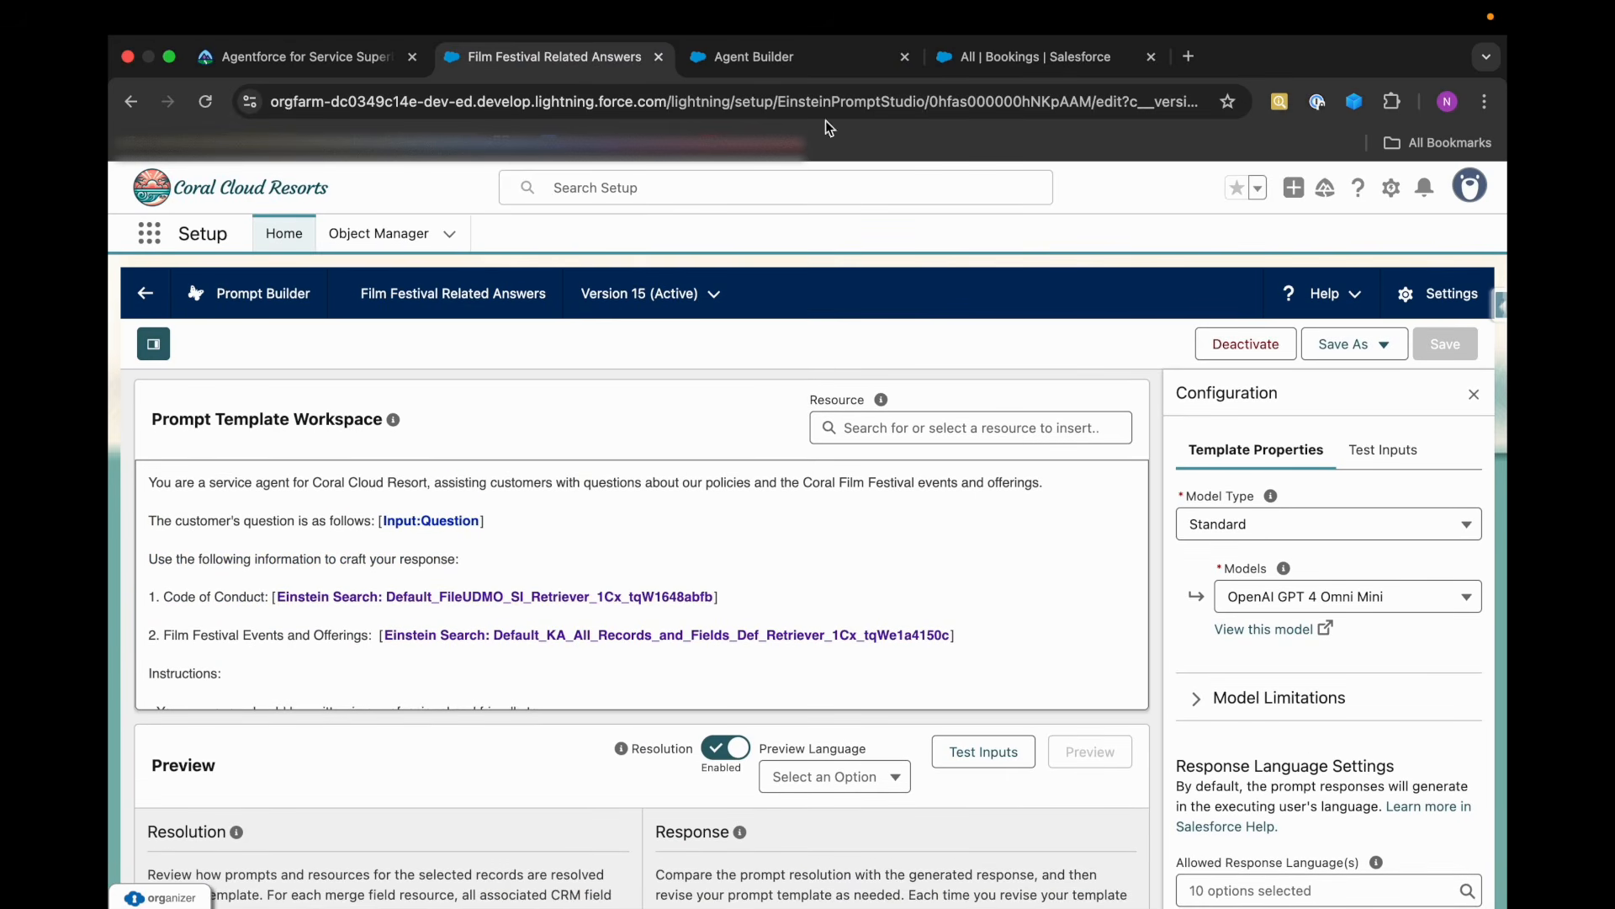
{"action": "left_click", "coordinate": [953, 61]}
{"action": "left_click", "coordinate": [831, 66]}
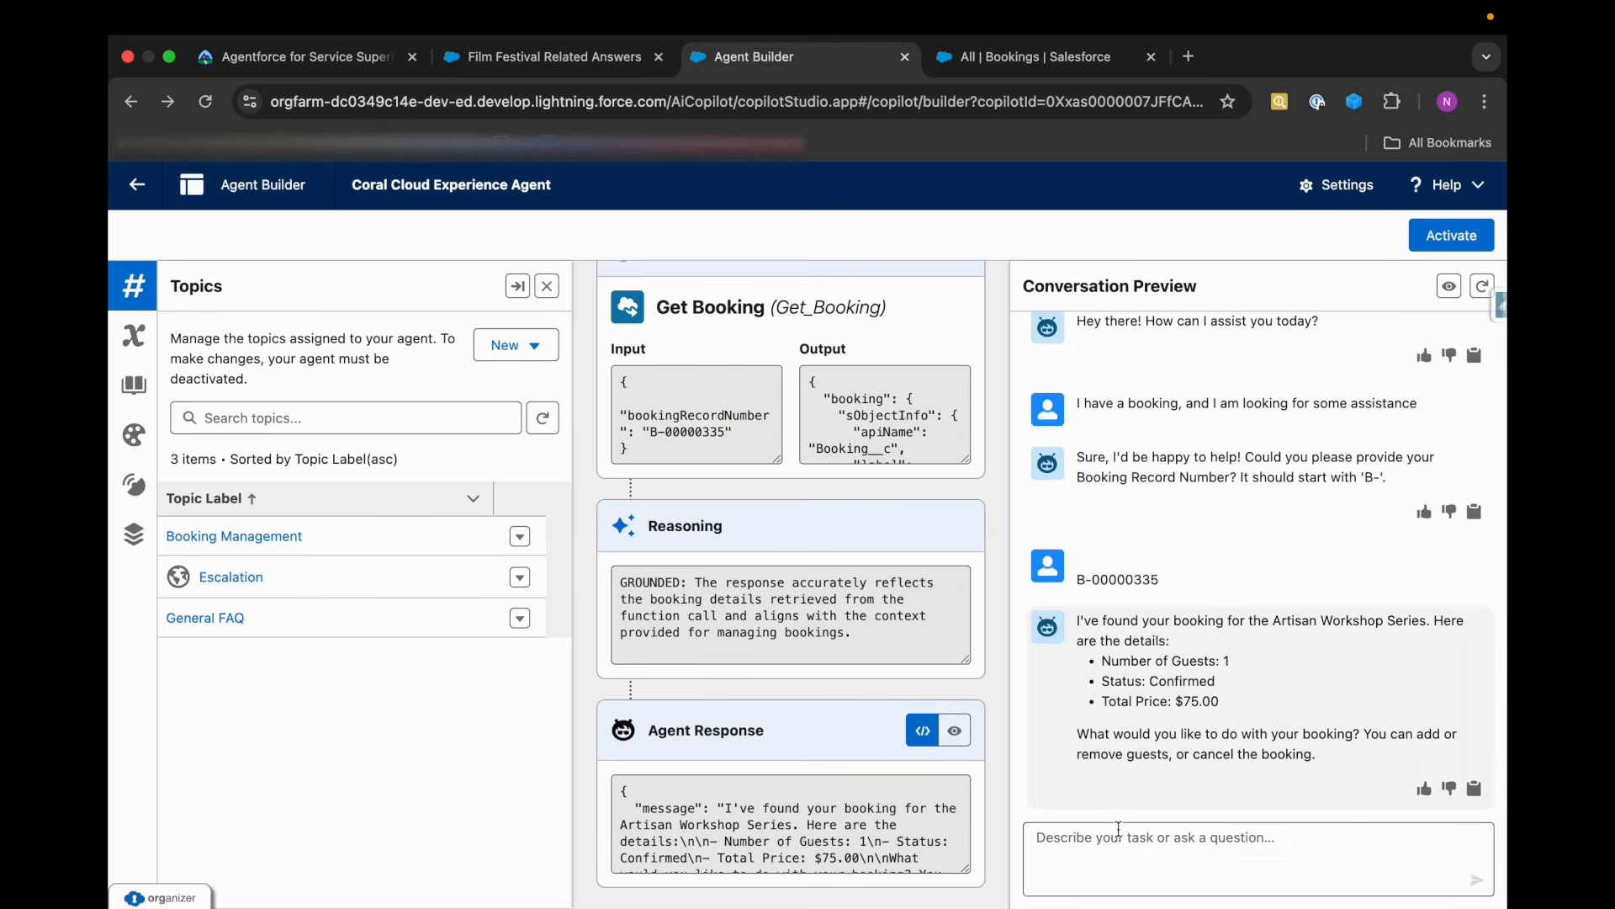
Send the agent "I am looking for some general FAQ questions and answers" in the conversation preview.
{"action": "type", "text": "I"}
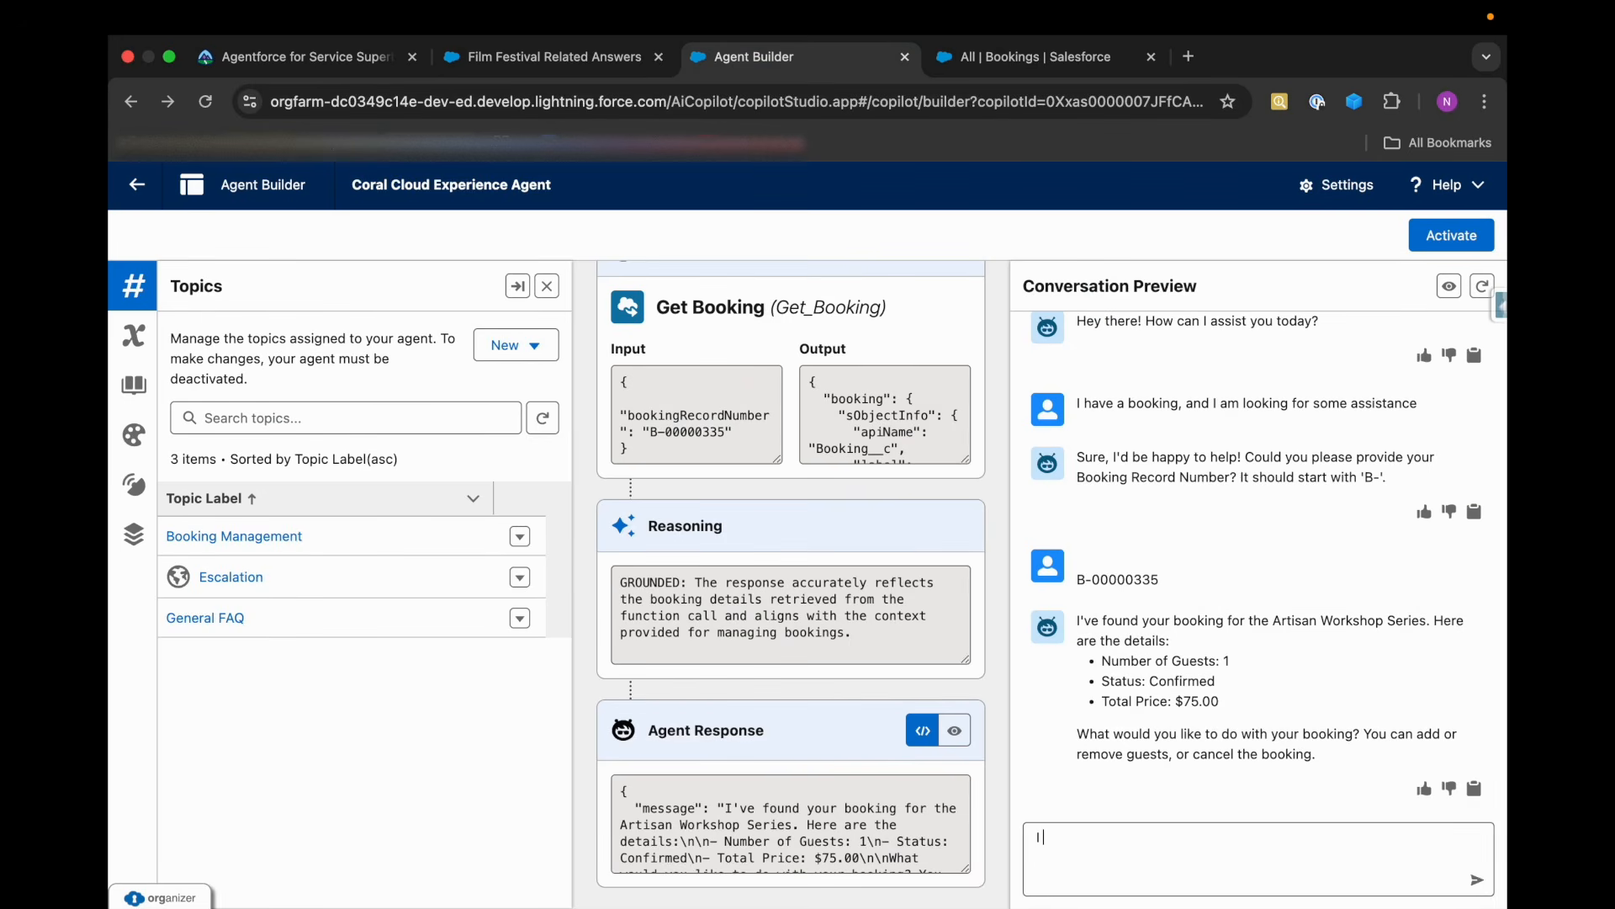
{"action": "type", "text": " am looking for some general GAQ"}
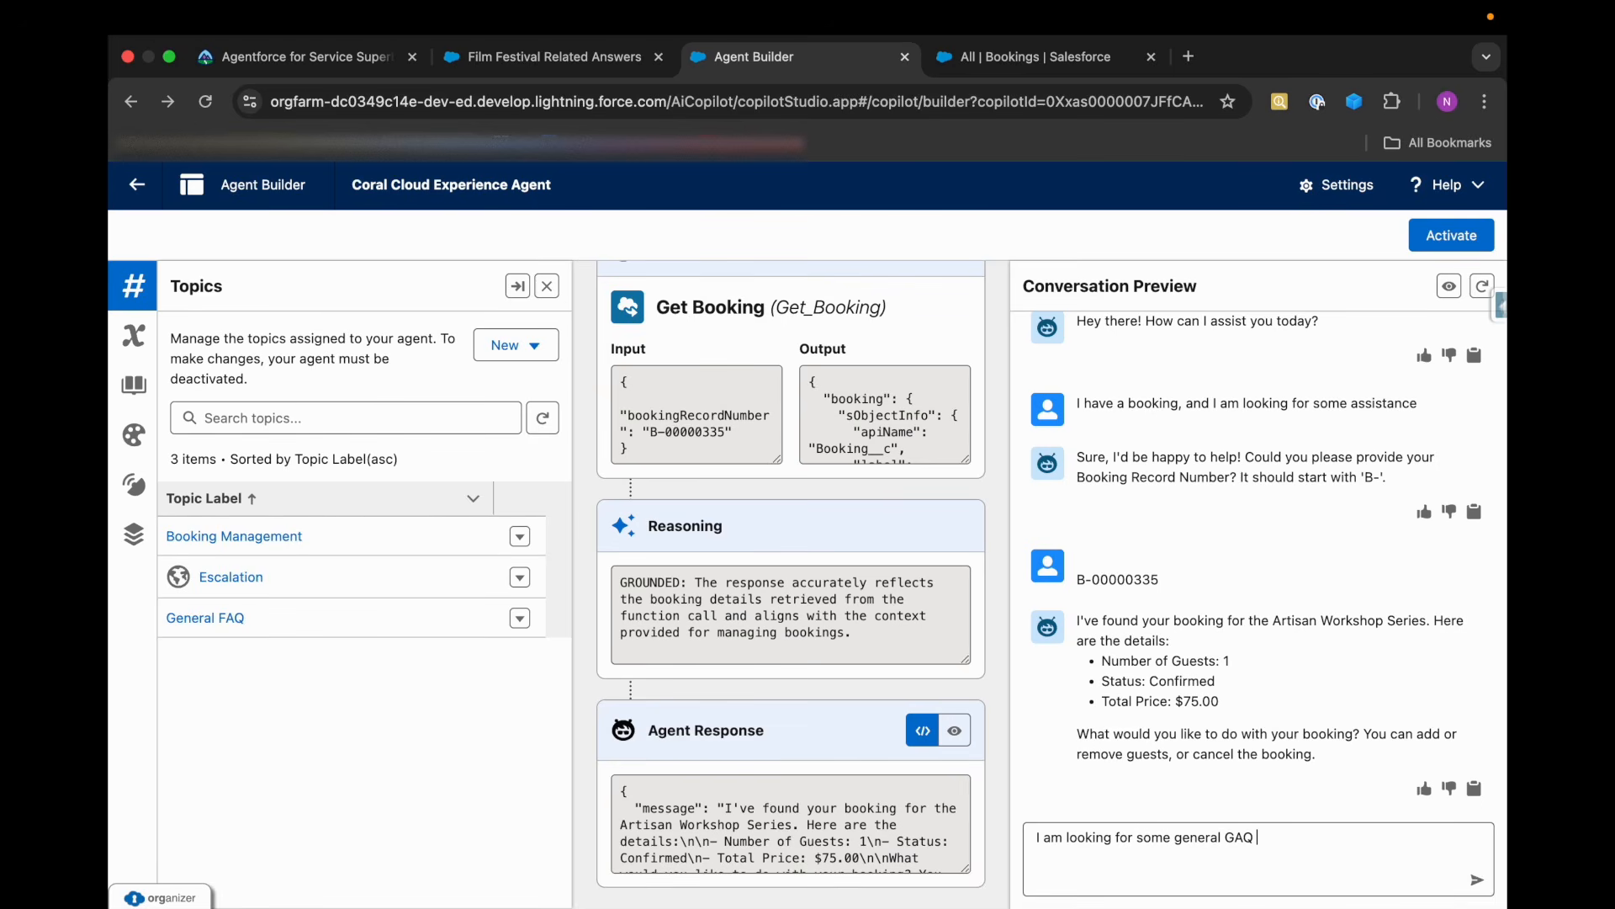
{"action": "key", "text": "BackSpace"}
{"action": "key", "text": "BackSpace"}
{"action": "key", "text": "BackSpace"}
{"action": "type", "text": "FAQ questions and answers"}
{"action": "key", "text": "Return"}
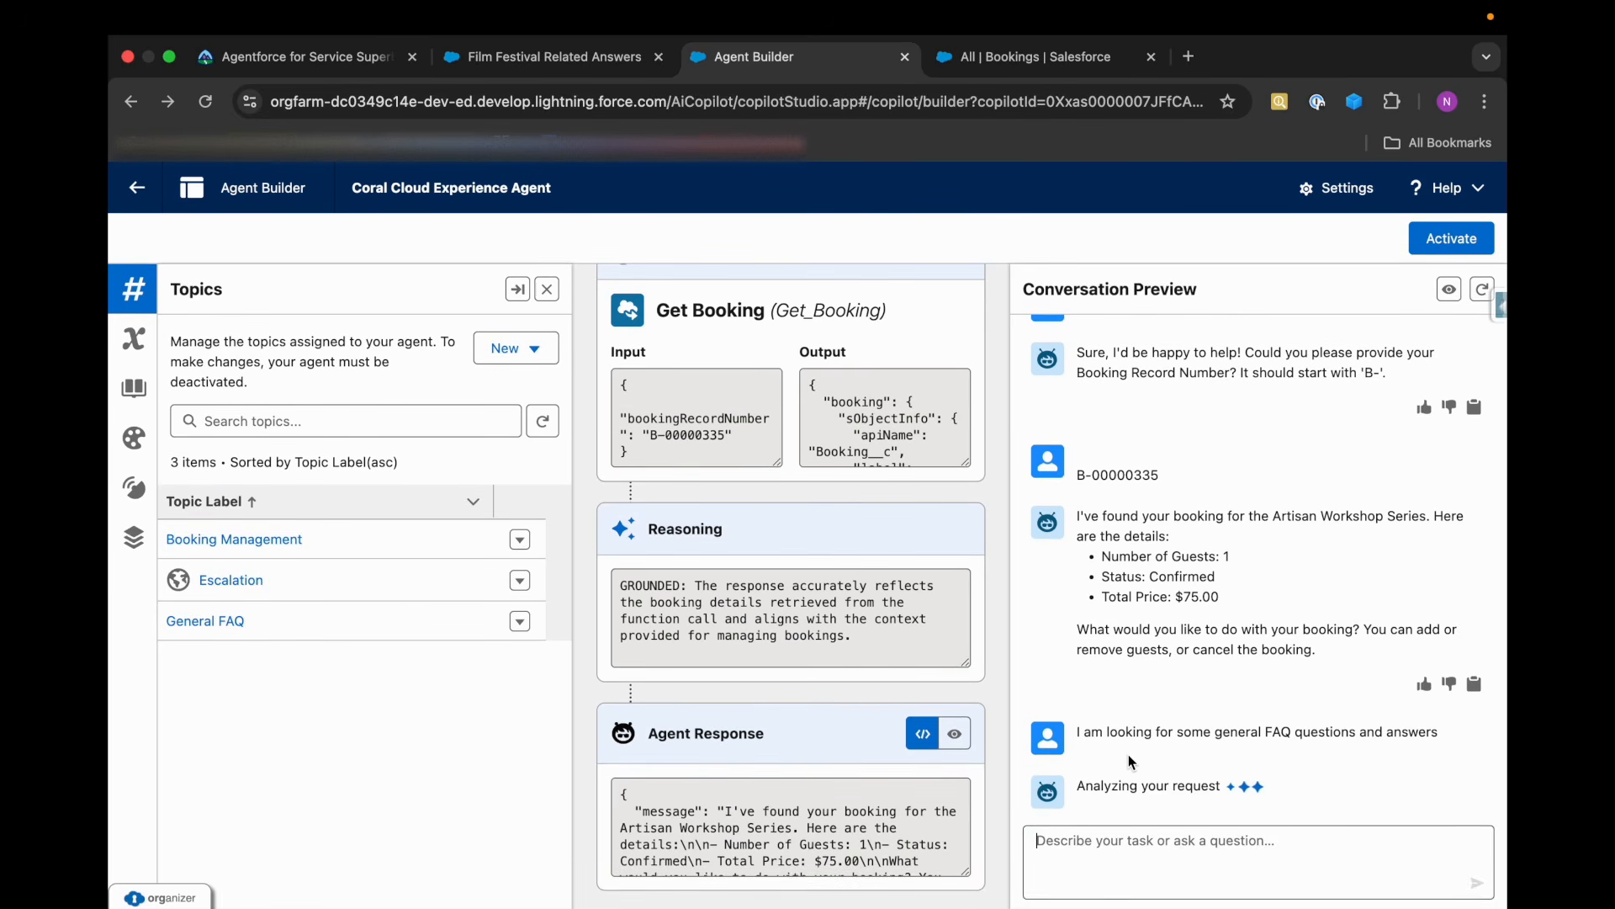
Examine the FAQ request's plan trace, including the selected knowledge action's input and output and the agent response.
{"action": "scroll", "coordinate": [806, 836], "scroll_direction": "down", "scroll_amount": 2}
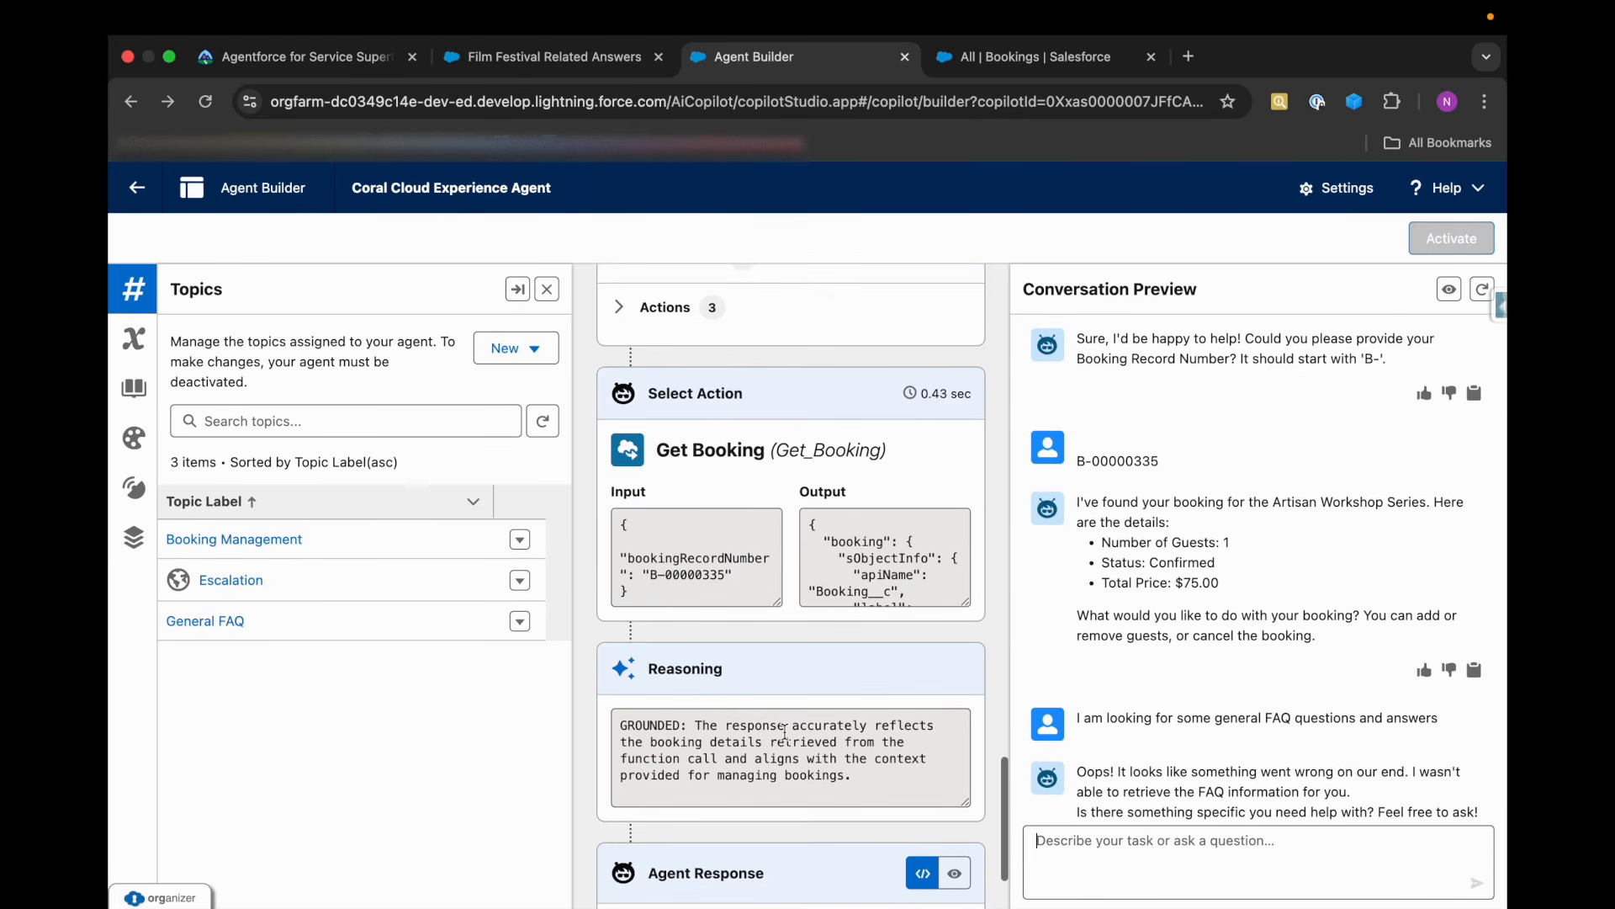
{"action": "scroll", "coordinate": [786, 738], "scroll_direction": "down", "scroll_amount": 3}
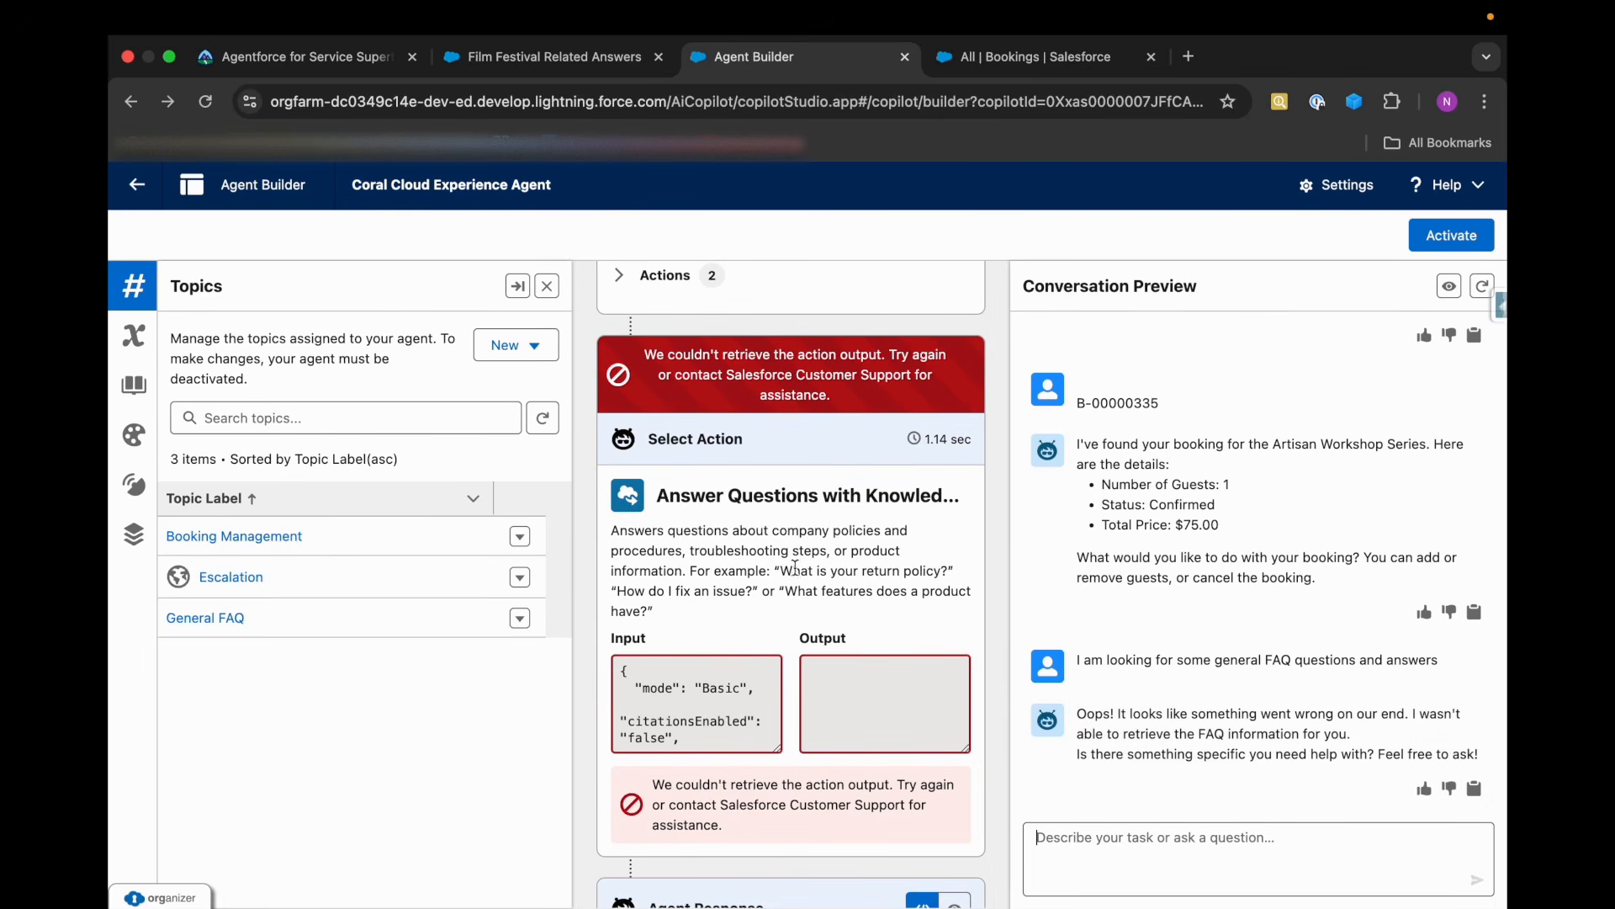
{"action": "left_click_drag", "start_coordinate": [658, 495], "coordinate": [918, 522]}
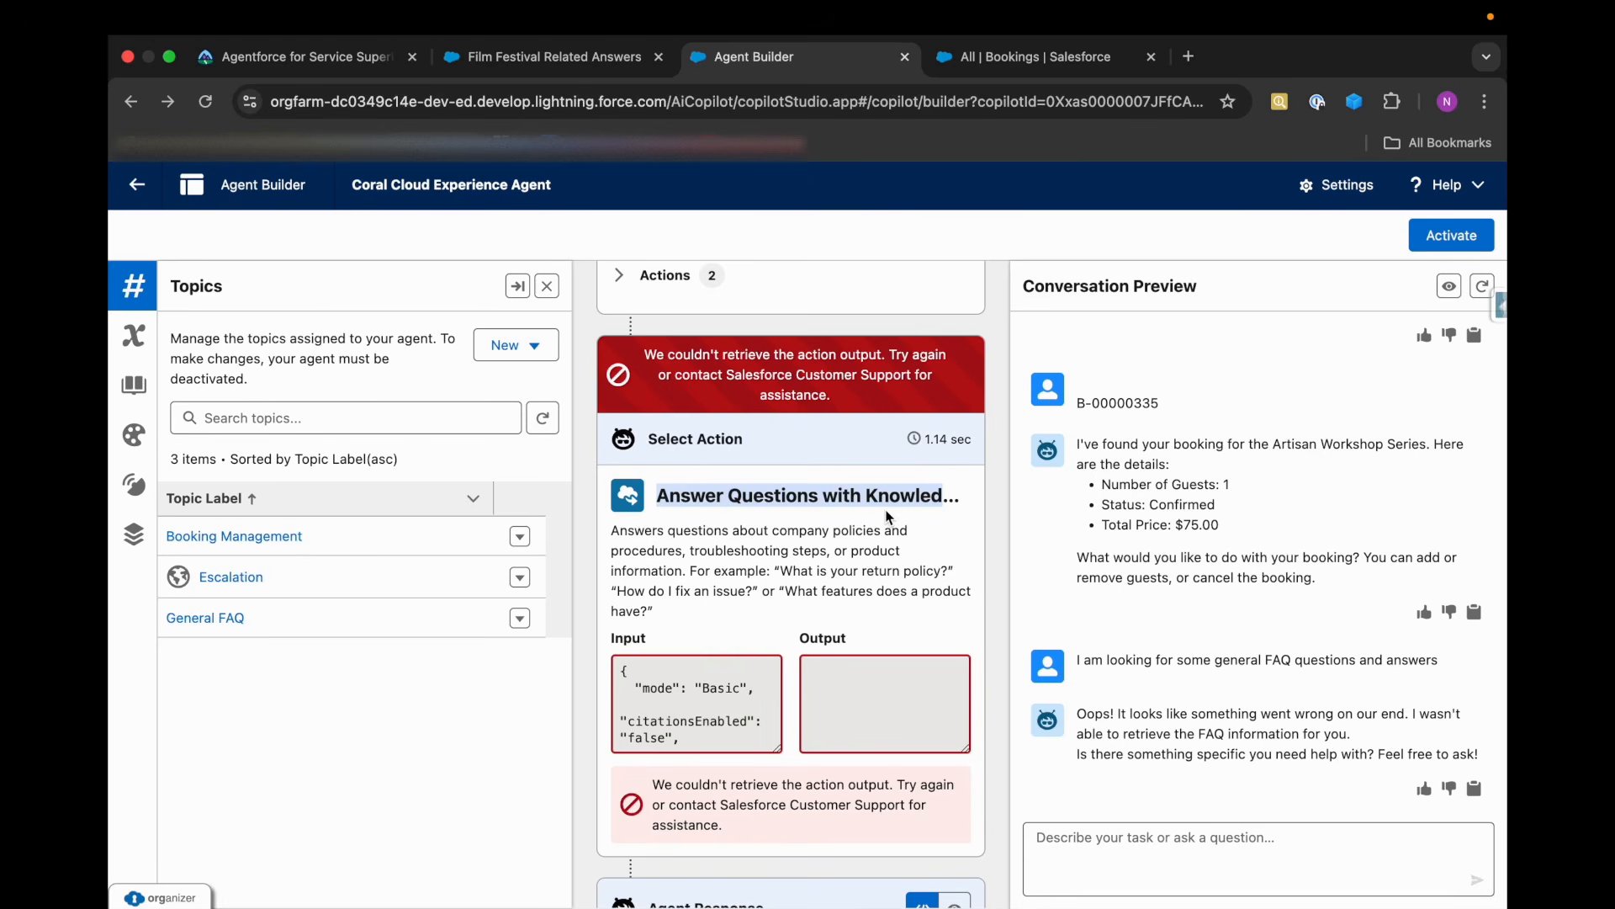
{"action": "scroll", "coordinate": [853, 733], "scroll_direction": "down", "scroll_amount": 3}
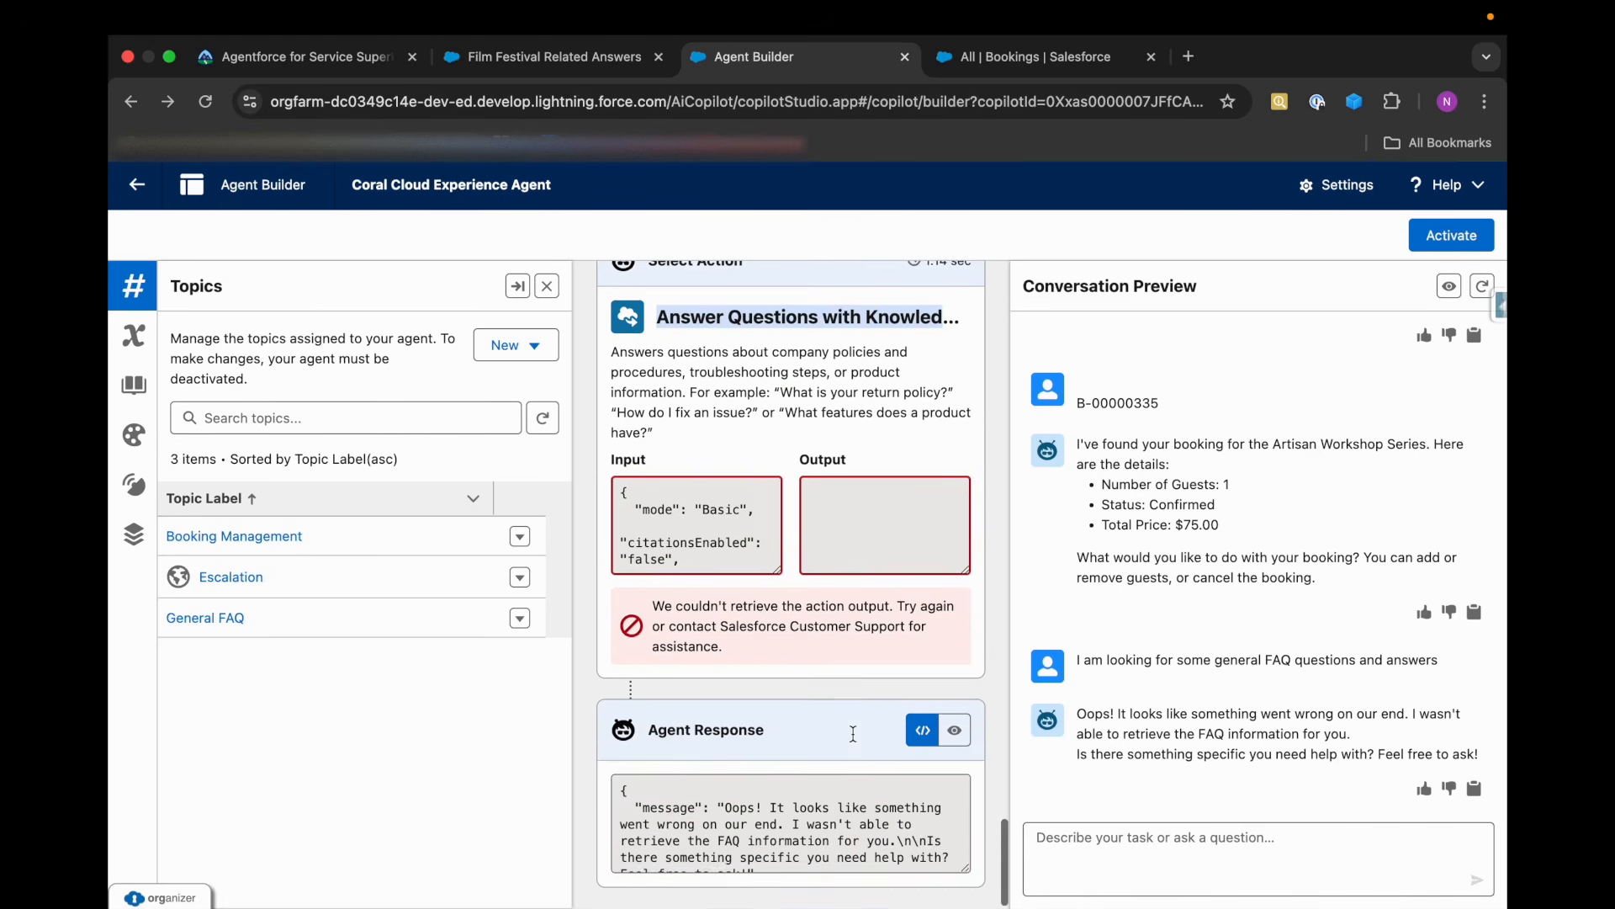
{"action": "scroll", "coordinate": [825, 809], "scroll_direction": "down", "scroll_amount": 2}
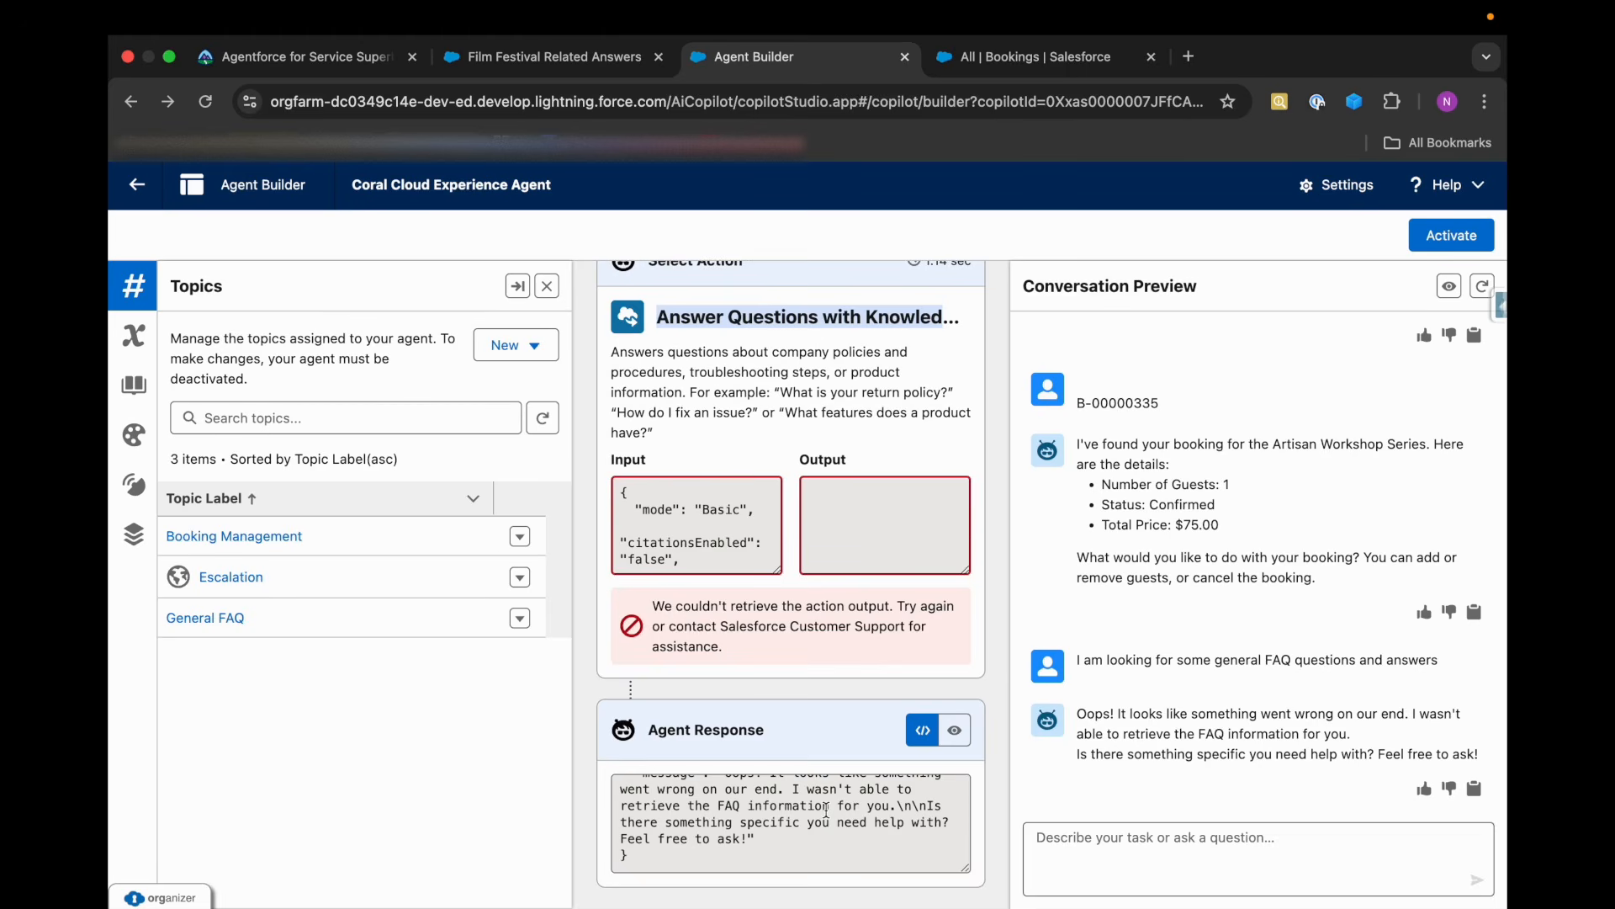
{"action": "scroll", "coordinate": [757, 527], "scroll_direction": "up", "scroll_amount": 2}
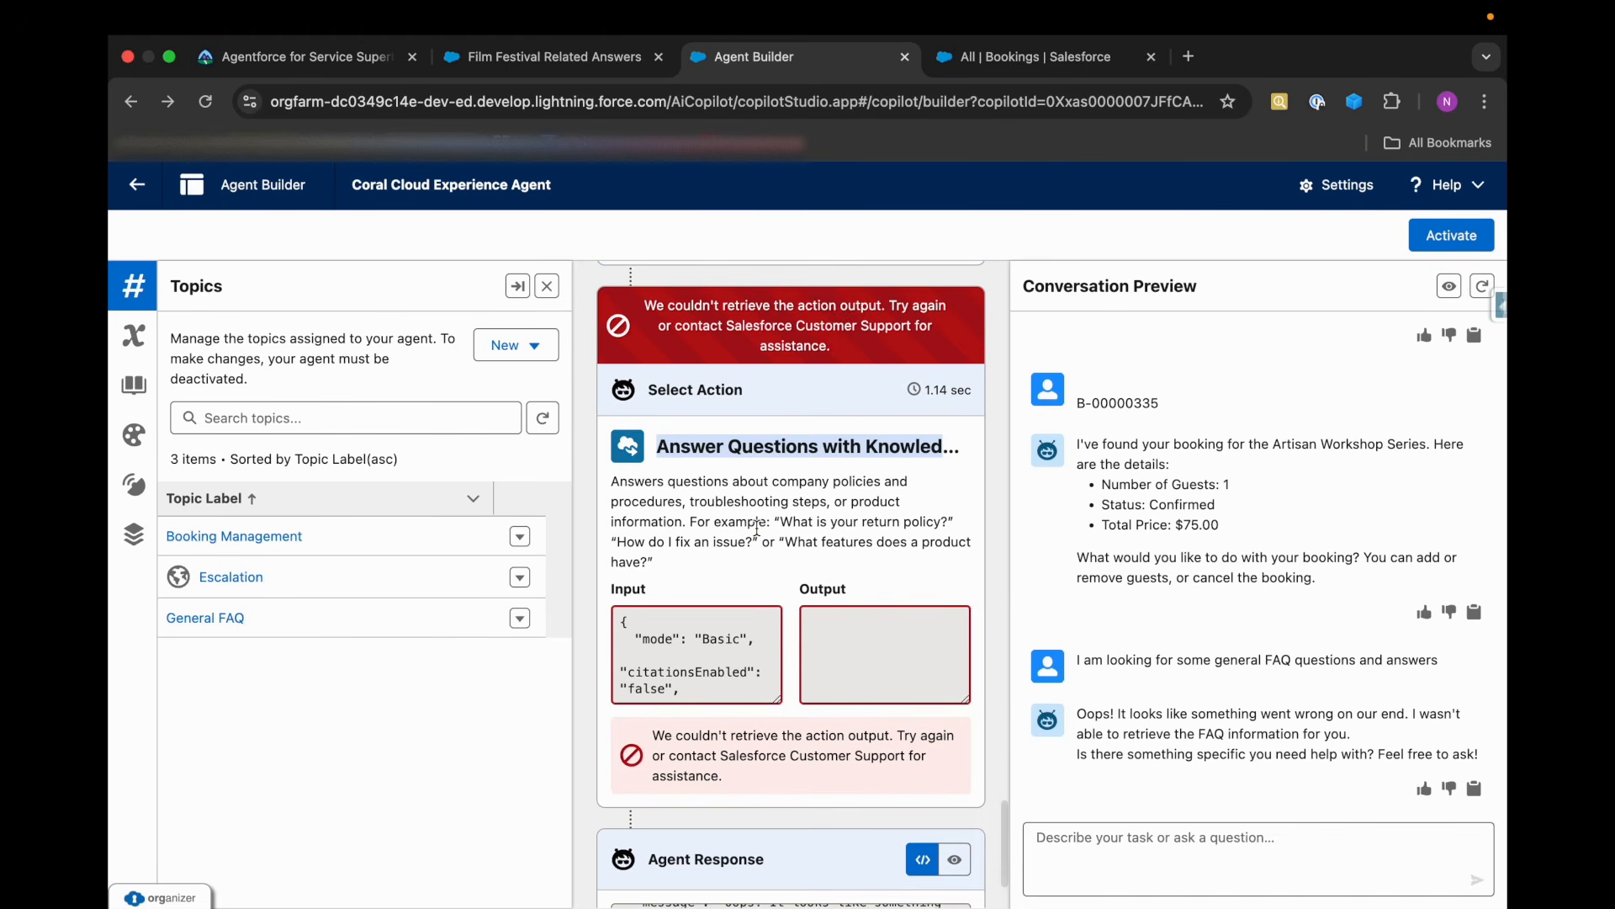
{"action": "scroll", "coordinate": [740, 560], "scroll_direction": "down", "scroll_amount": 3}
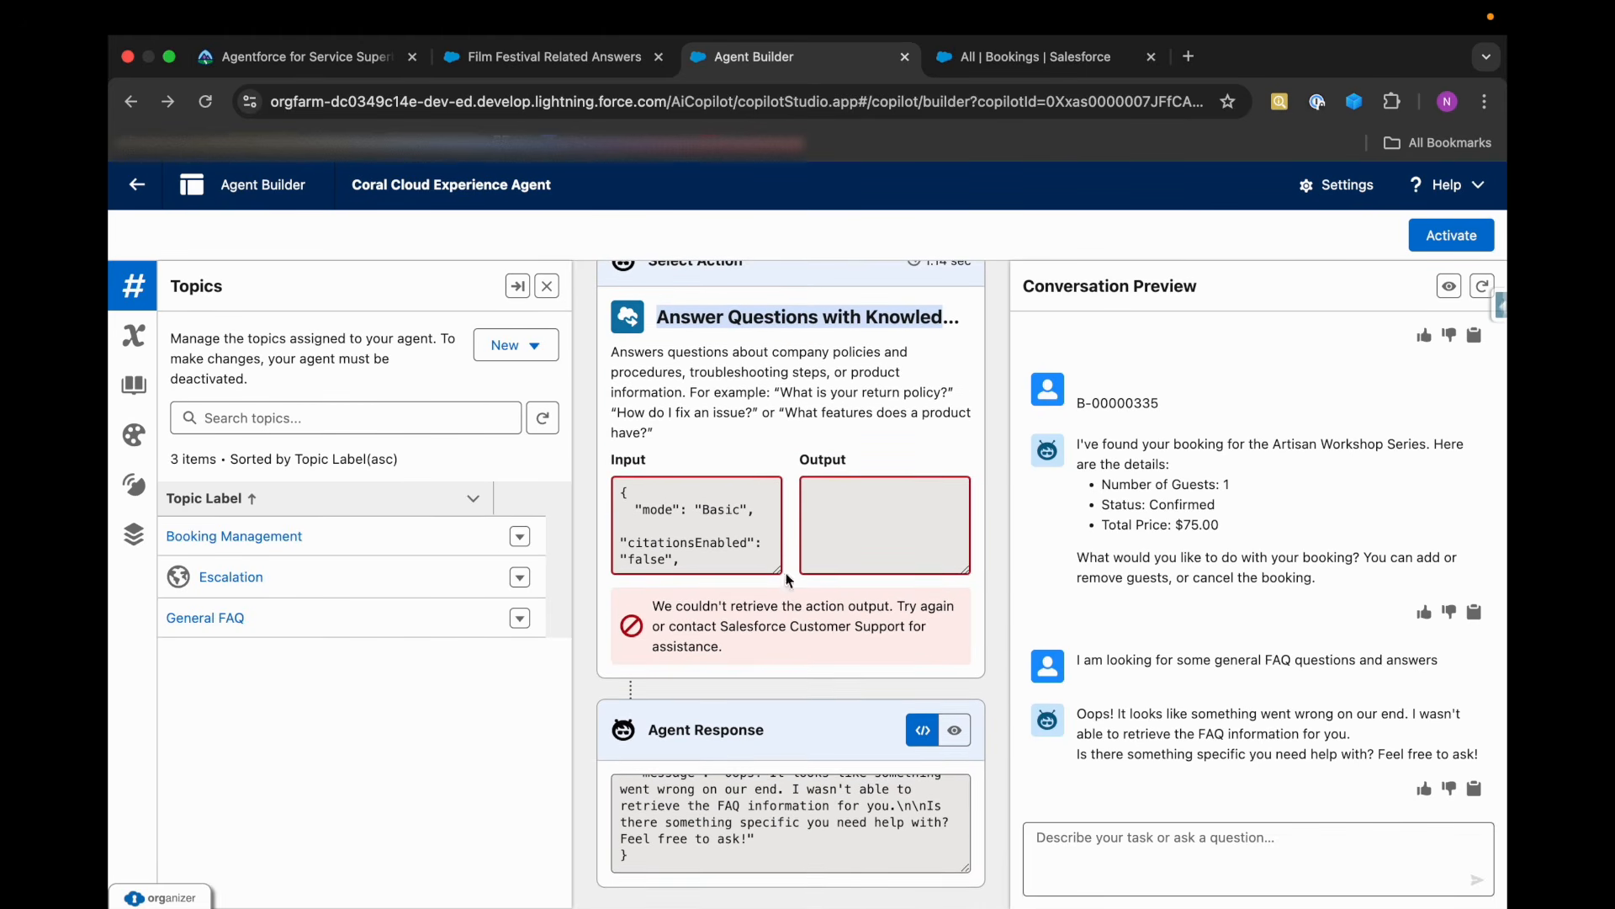
{"action": "scroll", "coordinate": [744, 837], "scroll_direction": "down", "scroll_amount": 1}
Check Trailhead's escalation requirement, send the agent "If we like to report this issue to a live service agent" and review its reply.
{"action": "left_click", "coordinate": [356, 59]}
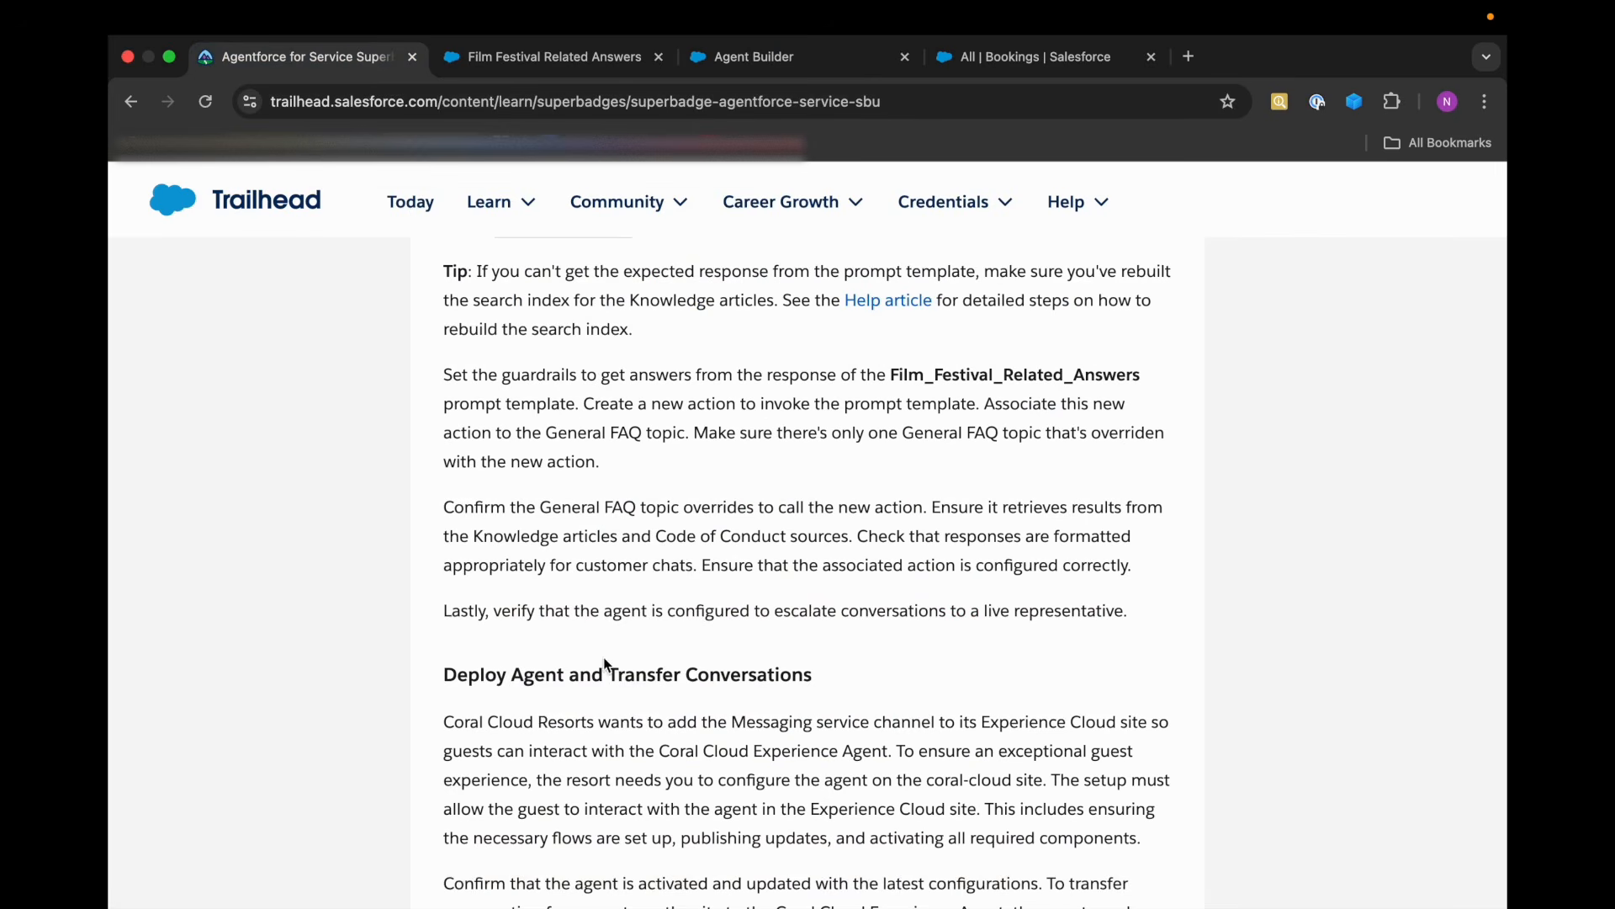
{"action": "left_click", "coordinate": [753, 56]}
{"action": "left_click", "coordinate": [1040, 837]}
{"action": "type", "text": "If we like to report this issue"}
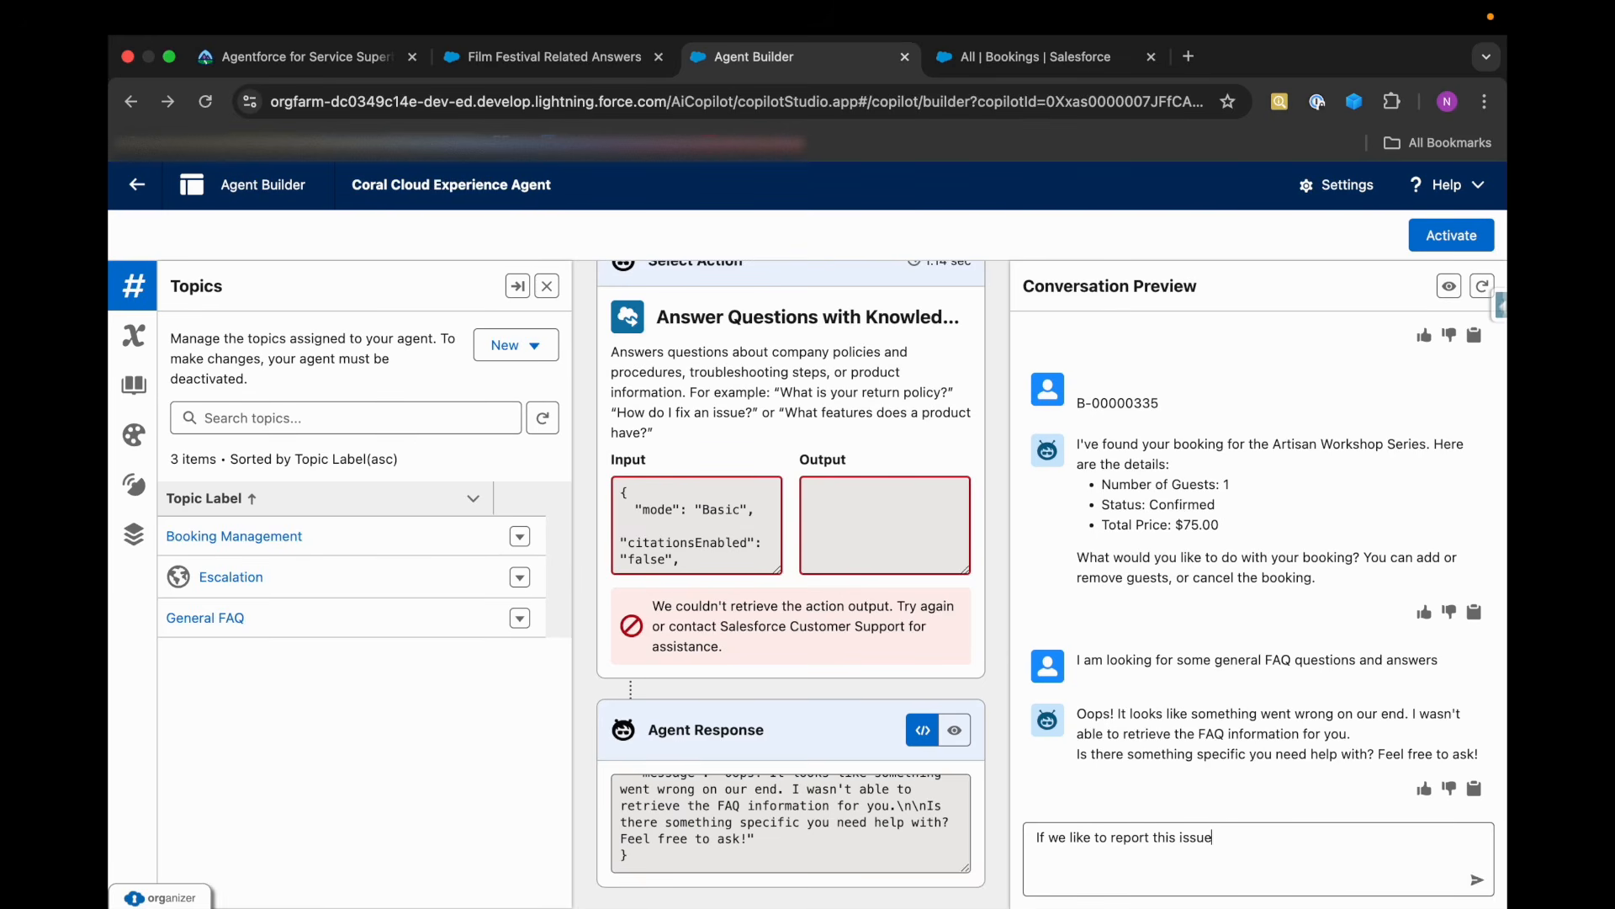
{"action": "type", "text": " to a live servife"}
{"action": "key", "text": "BackSpace"}
{"action": "type", "text": "vice agent"}
{"action": "key", "text": "Return"}
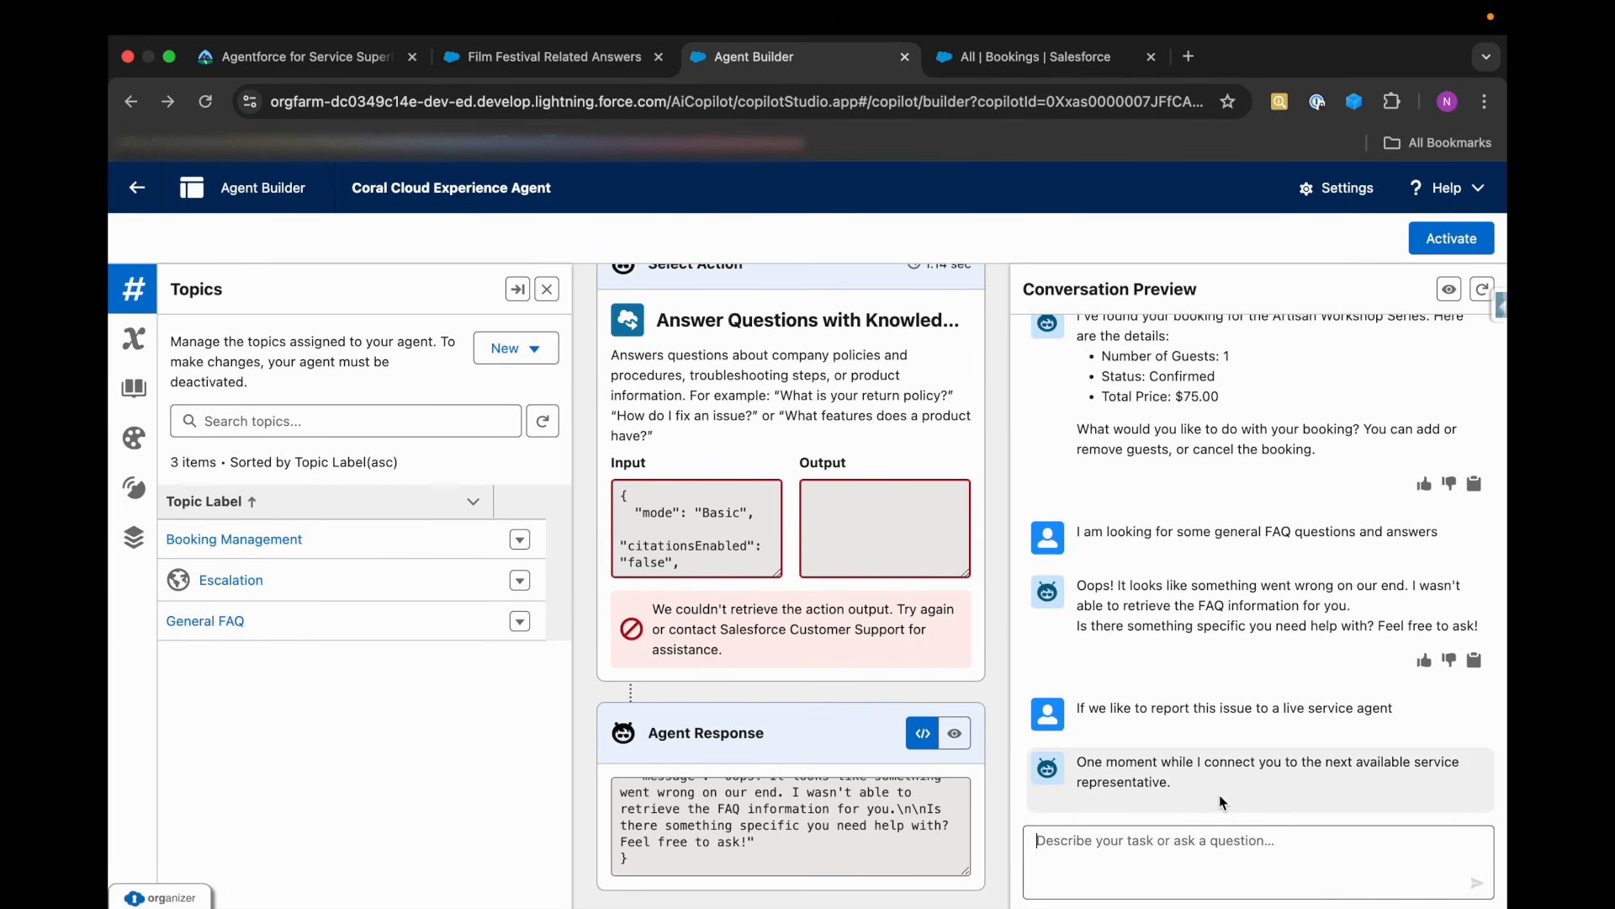
{"action": "left_click_drag", "start_coordinate": [1078, 769], "coordinate": [1171, 767]}
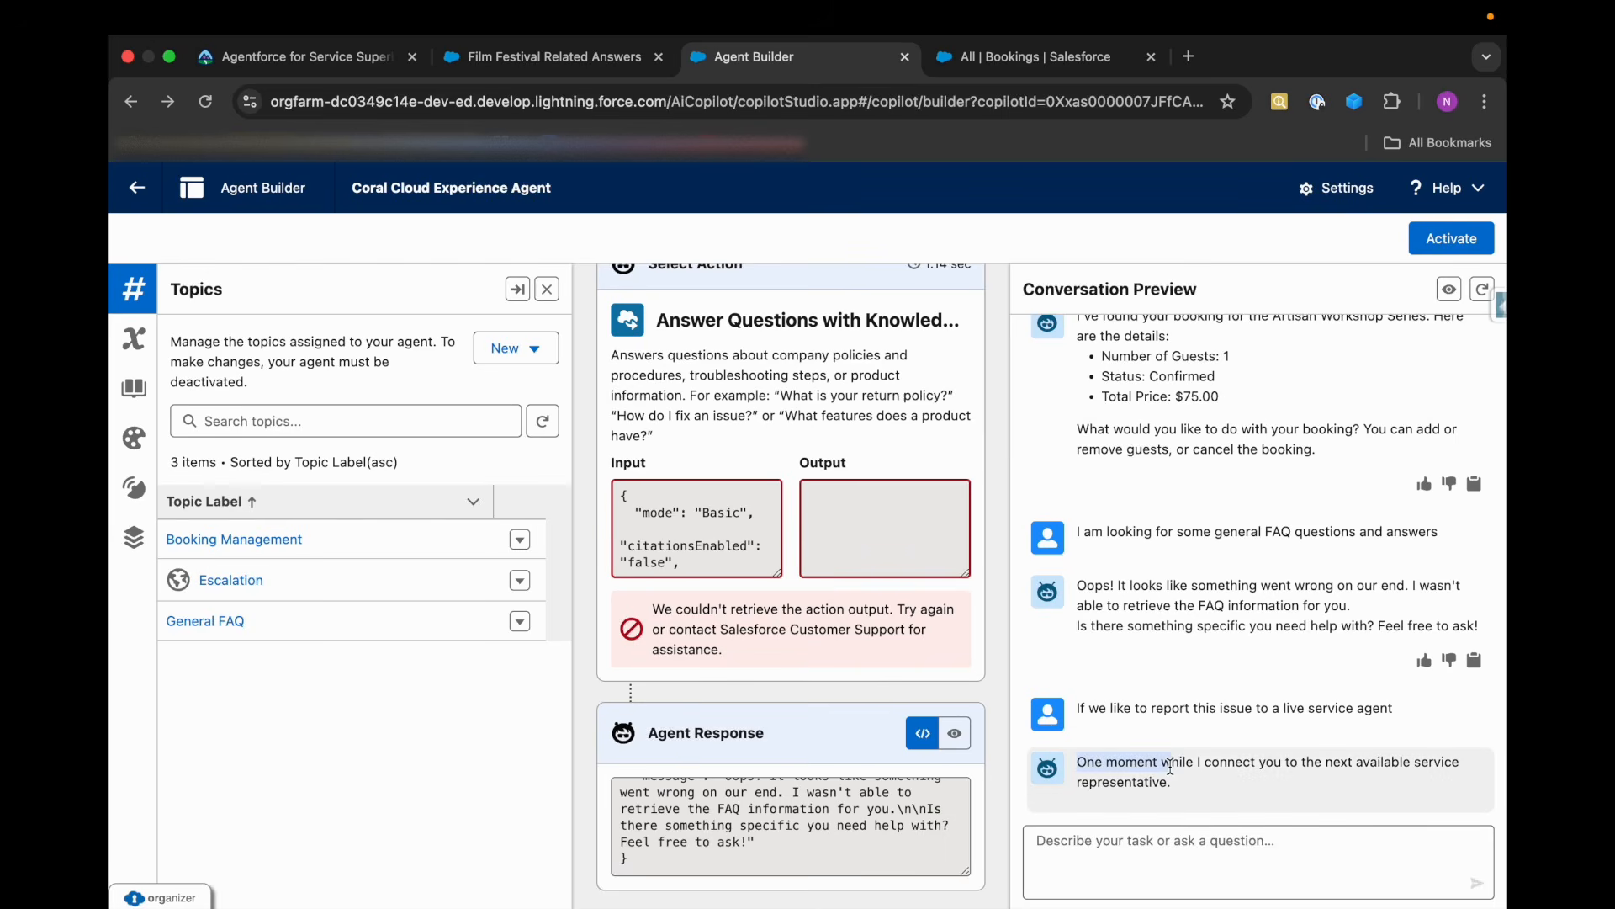
{"action": "left_click", "coordinate": [1176, 793]}
Return to Trailhead and run the challenge check for Add Standard Topics.
{"action": "key", "text": "super+1"}
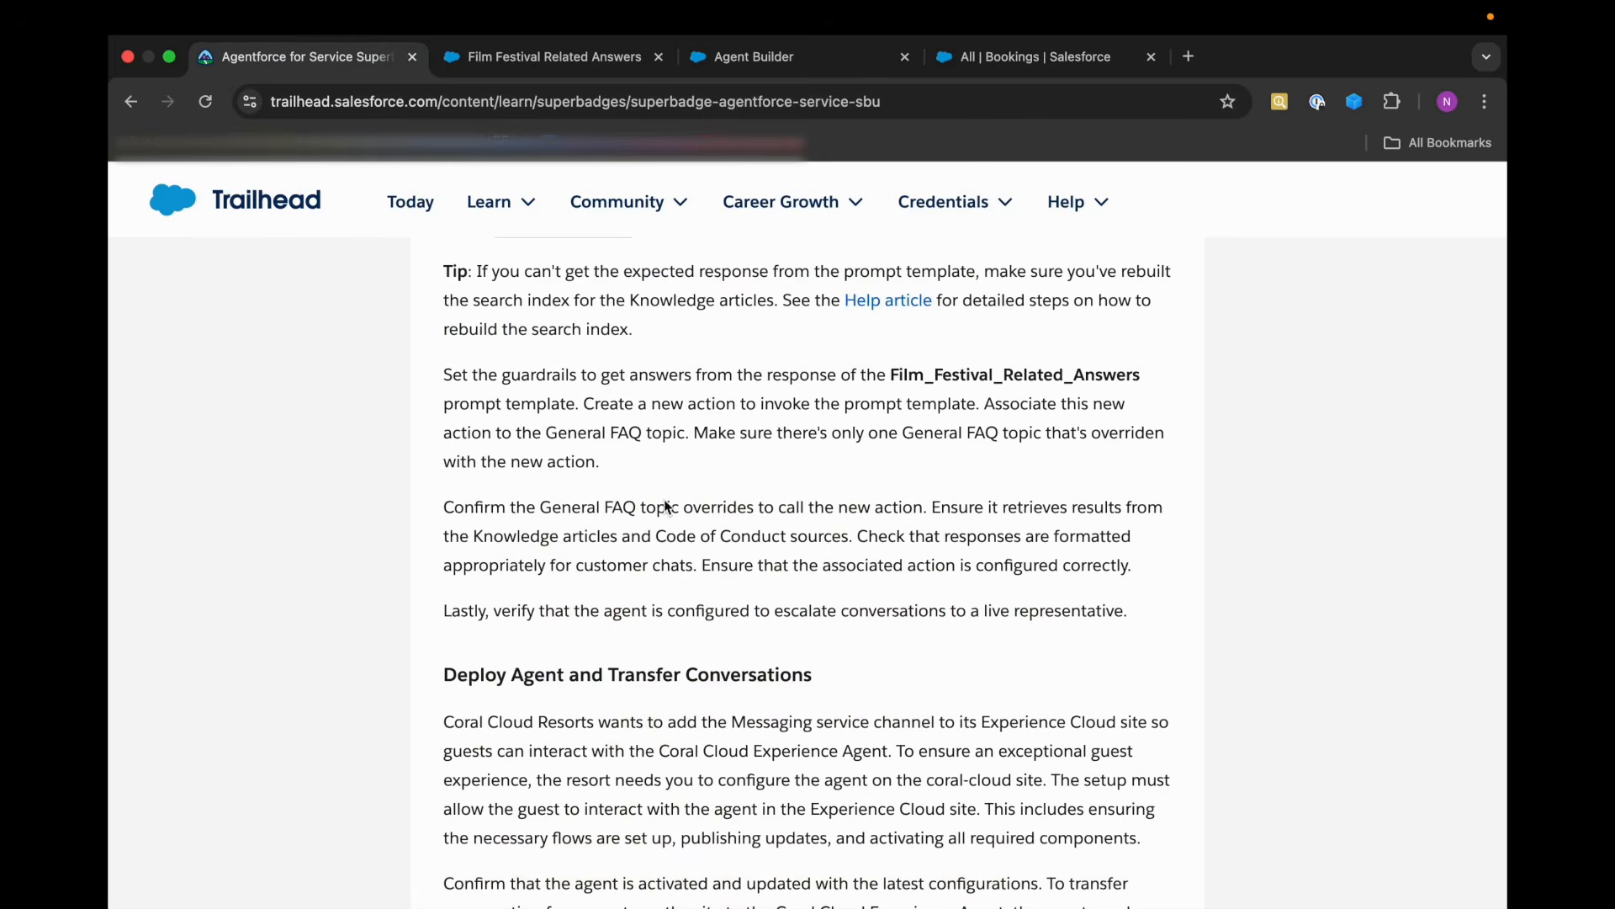
{"action": "scroll", "coordinate": [705, 561], "scroll_direction": "up", "scroll_amount": 10}
{"action": "scroll", "coordinate": [705, 561], "scroll_direction": "down", "scroll_amount": 4}
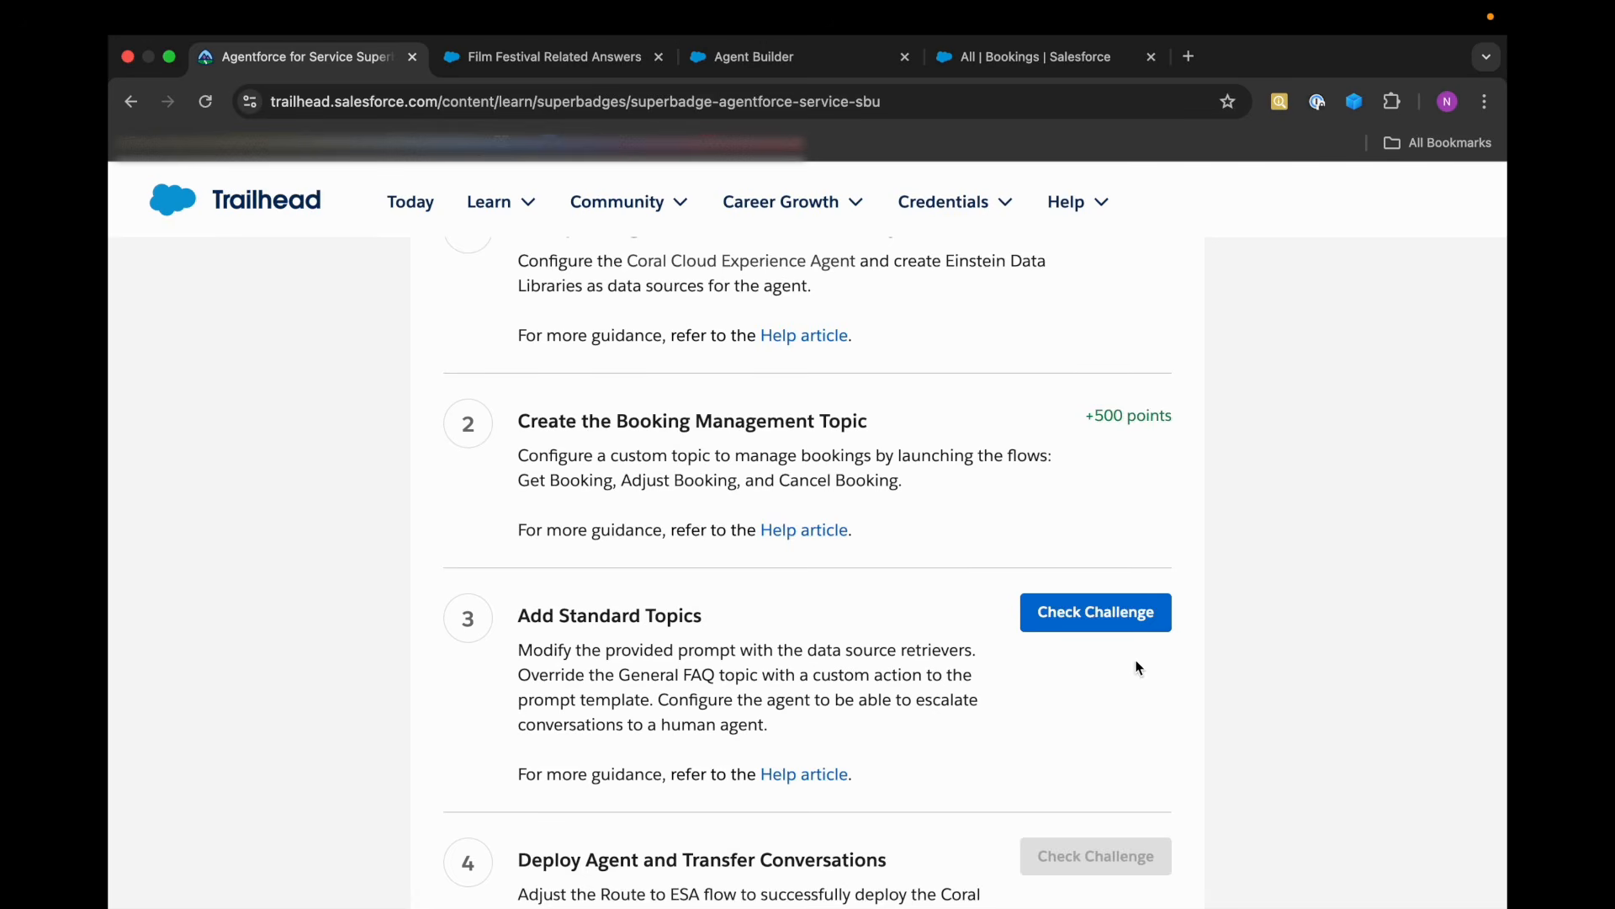
{"action": "left_click", "coordinate": [1109, 624]}
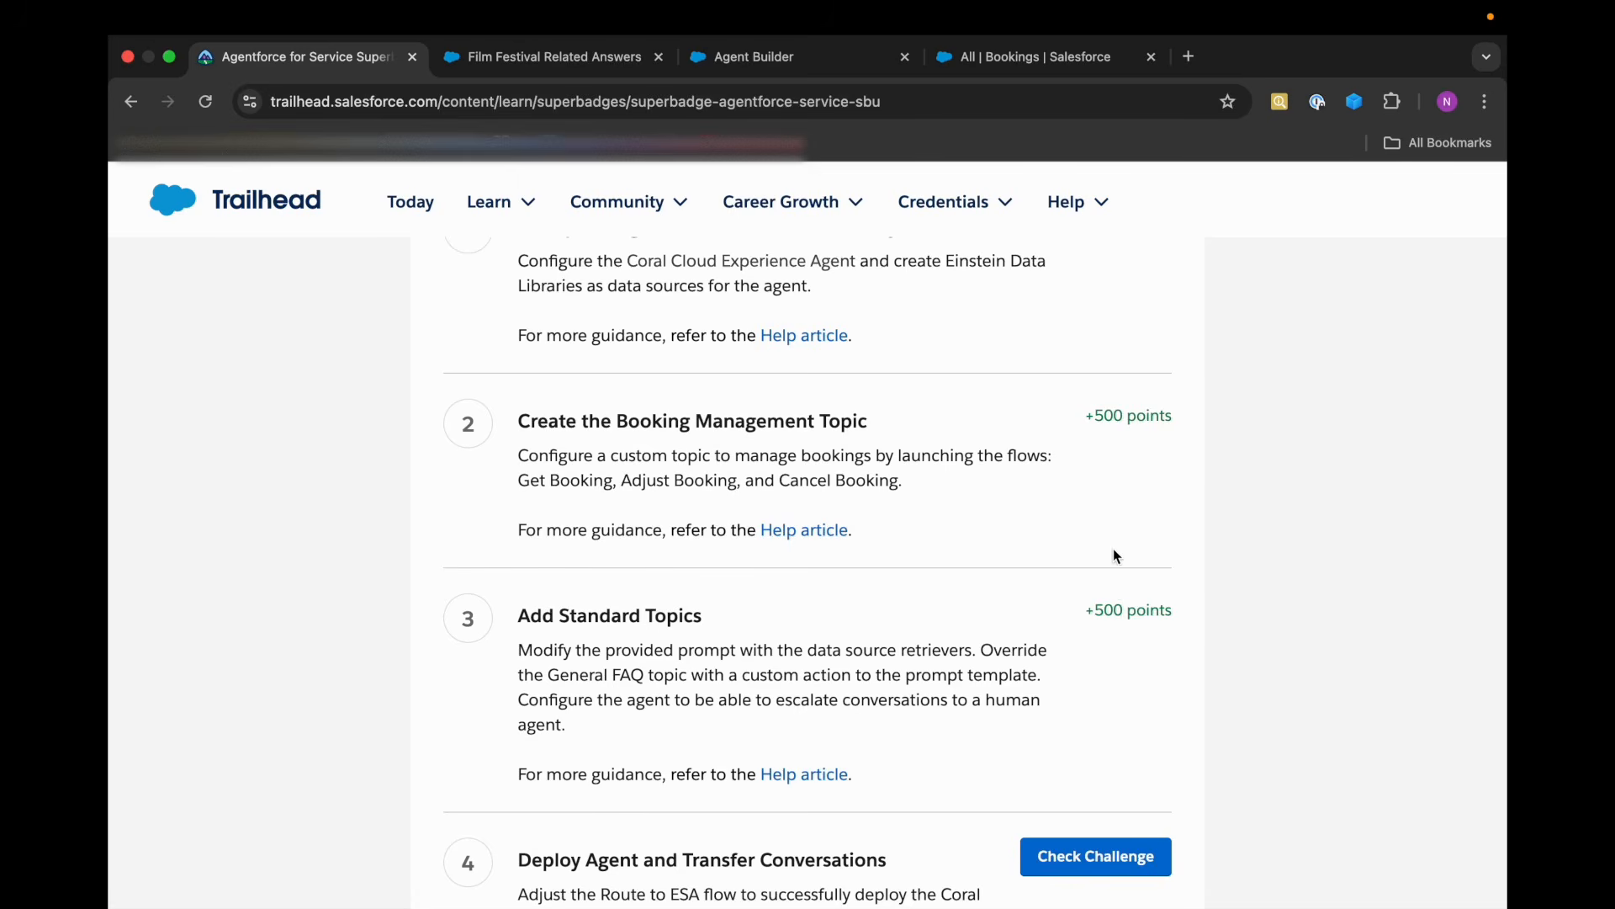
Revisit the agent's conversation preview, return to Trailhead and view the Deploy Agent and Transfer Conversations challenge.
{"action": "left_click", "coordinate": [786, 61]}
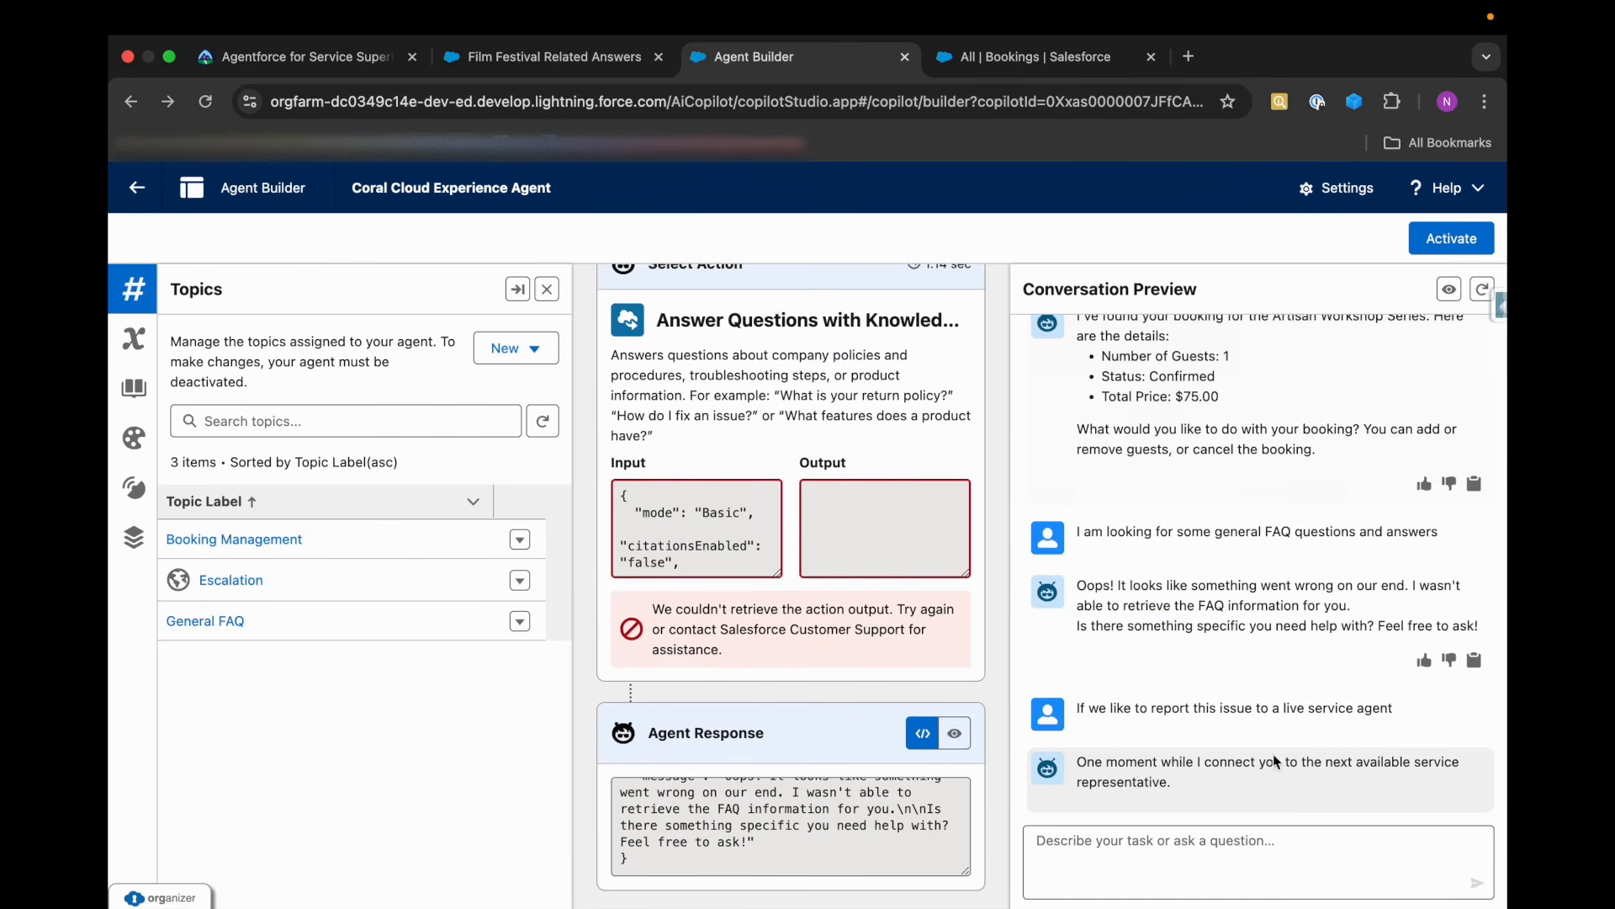
{"action": "left_click", "coordinate": [234, 63]}
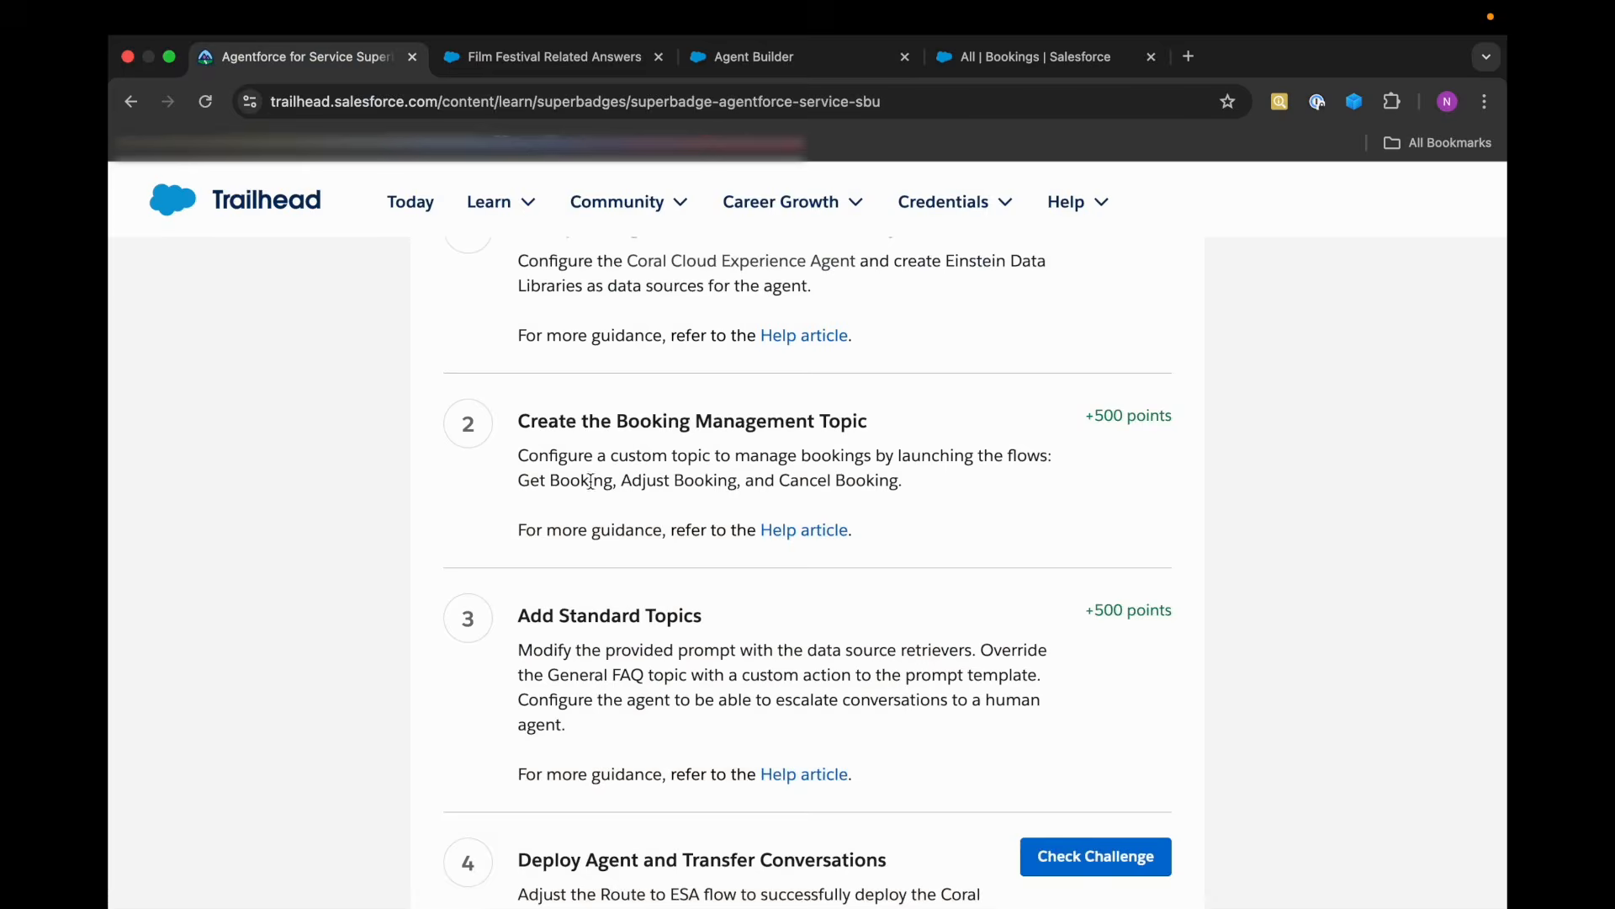
{"action": "scroll", "coordinate": [764, 697], "scroll_direction": "down", "scroll_amount": 3}
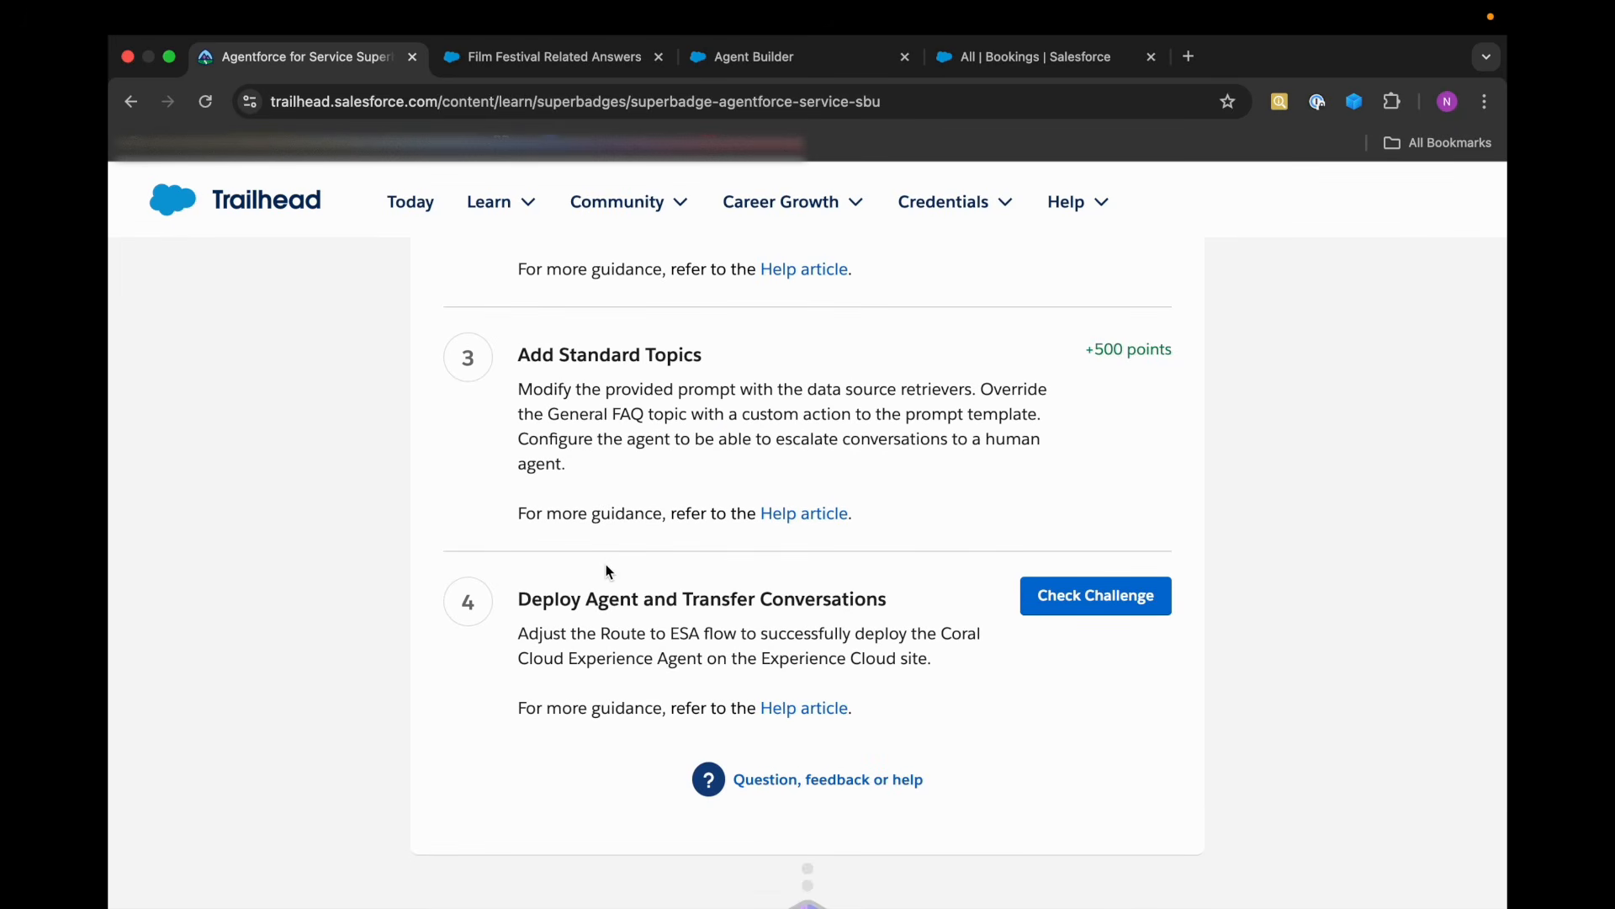
Review the Deploy Agent and Transfer Conversations requirements and activate the Coral Cloud Experience Agent.
{"action": "scroll", "coordinate": [605, 564], "scroll_direction": "up", "scroll_amount": 15}
{"action": "scroll", "coordinate": [605, 564], "scroll_direction": "down", "scroll_amount": 8}
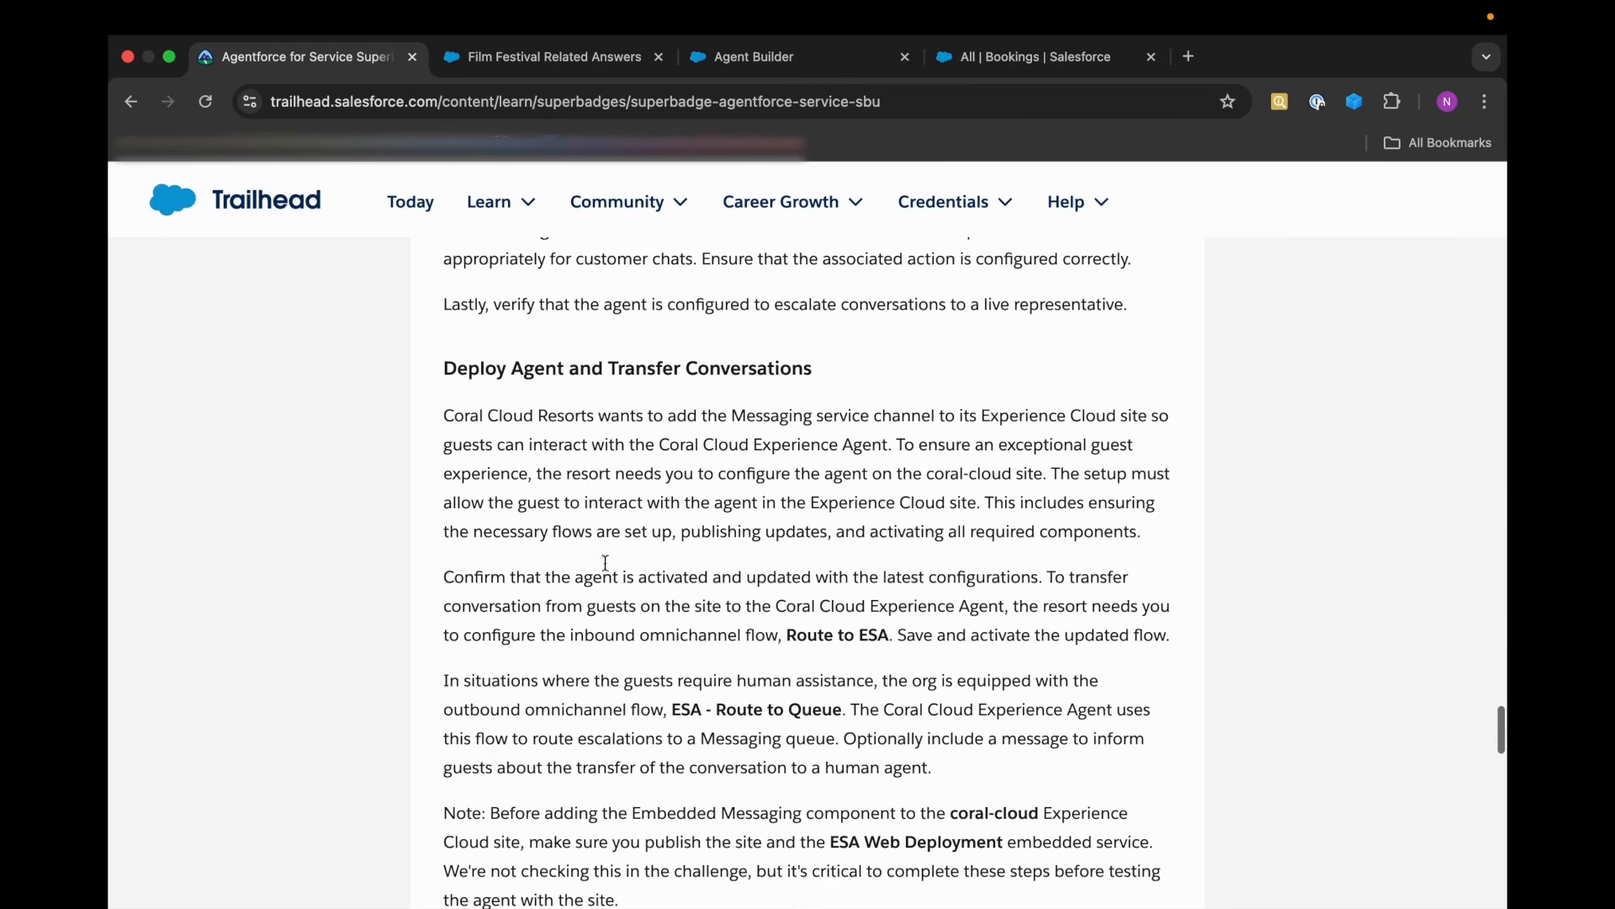
{"action": "scroll", "coordinate": [606, 562], "scroll_direction": "down", "scroll_amount": 2}
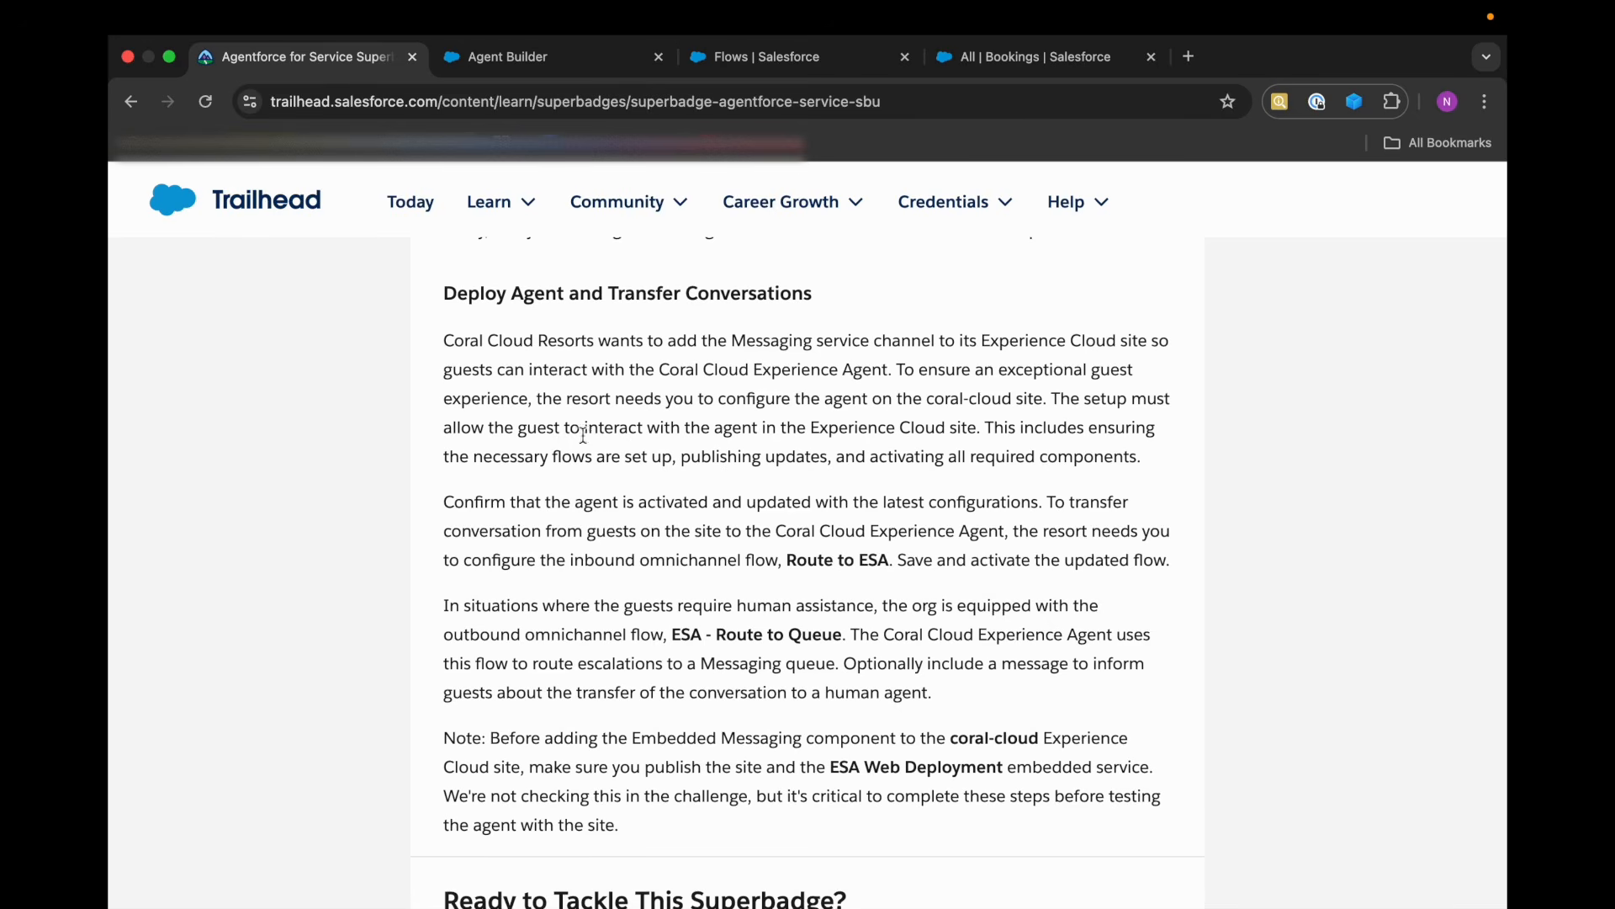
{"action": "scroll", "coordinate": [568, 599], "scroll_direction": "down", "scroll_amount": 1}
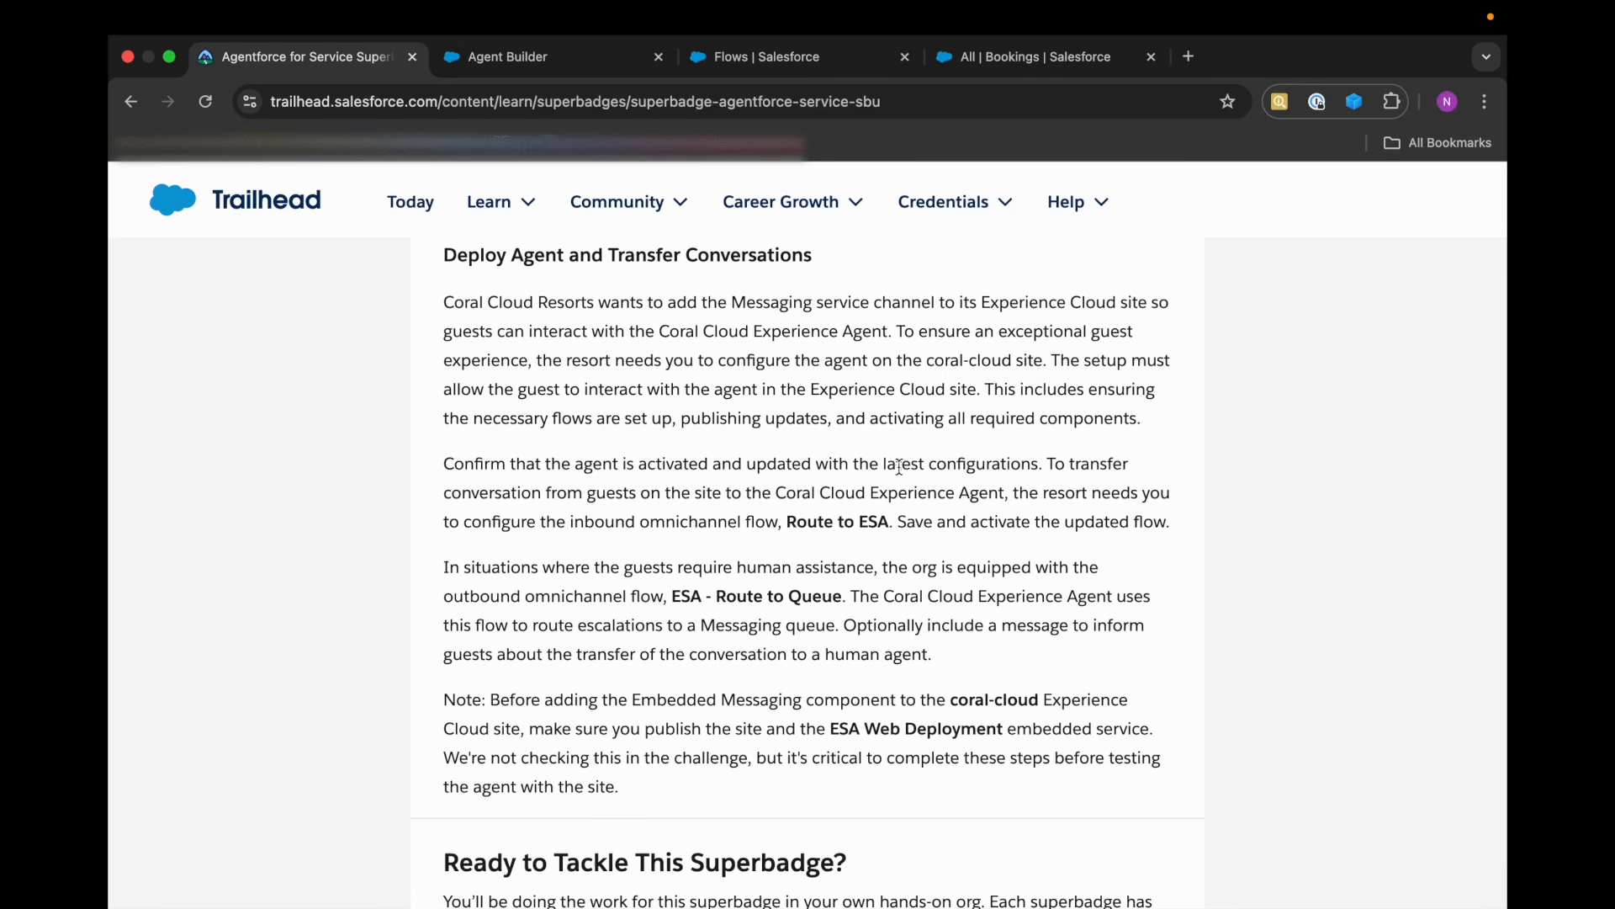
{"action": "left_click", "coordinate": [555, 59]}
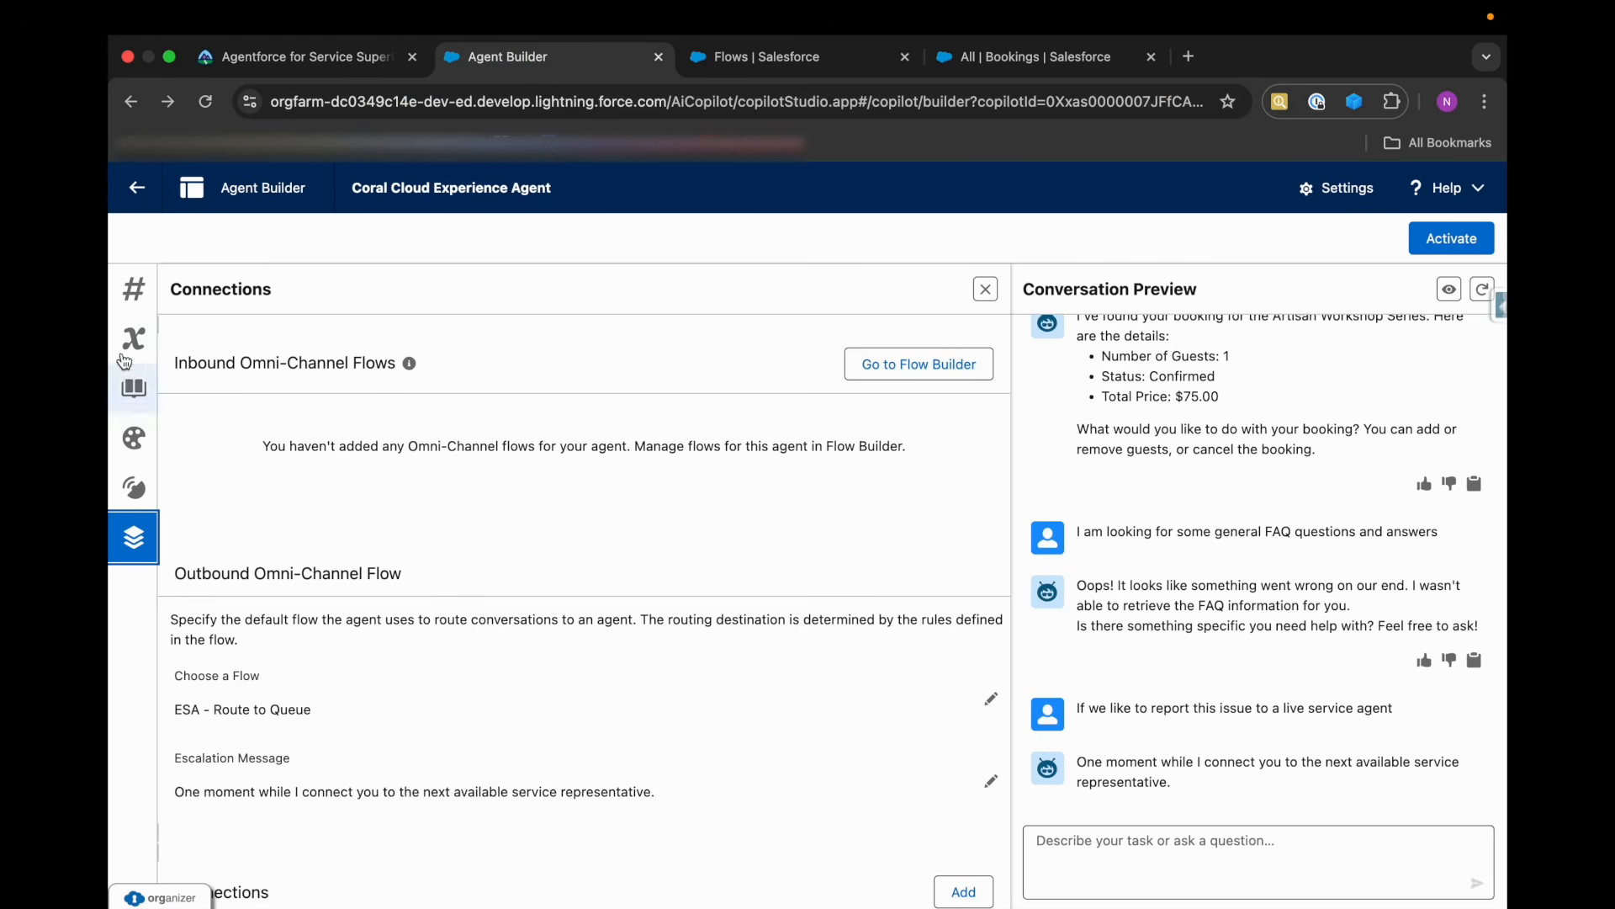
{"action": "left_click", "coordinate": [133, 288]}
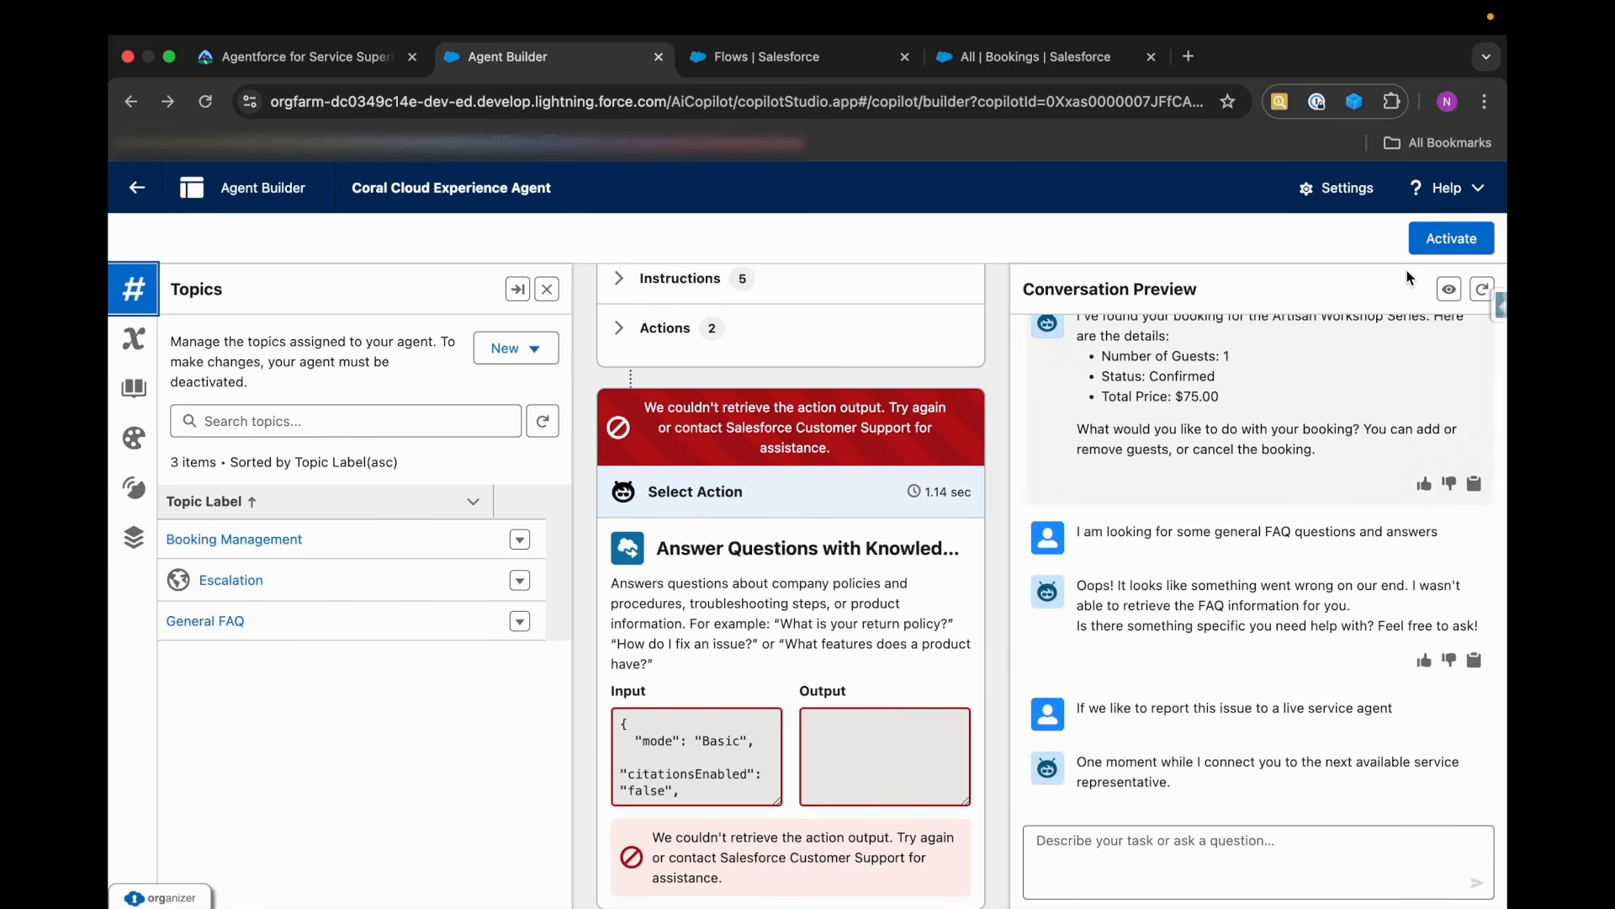
{"action": "left_click", "coordinate": [1447, 239]}
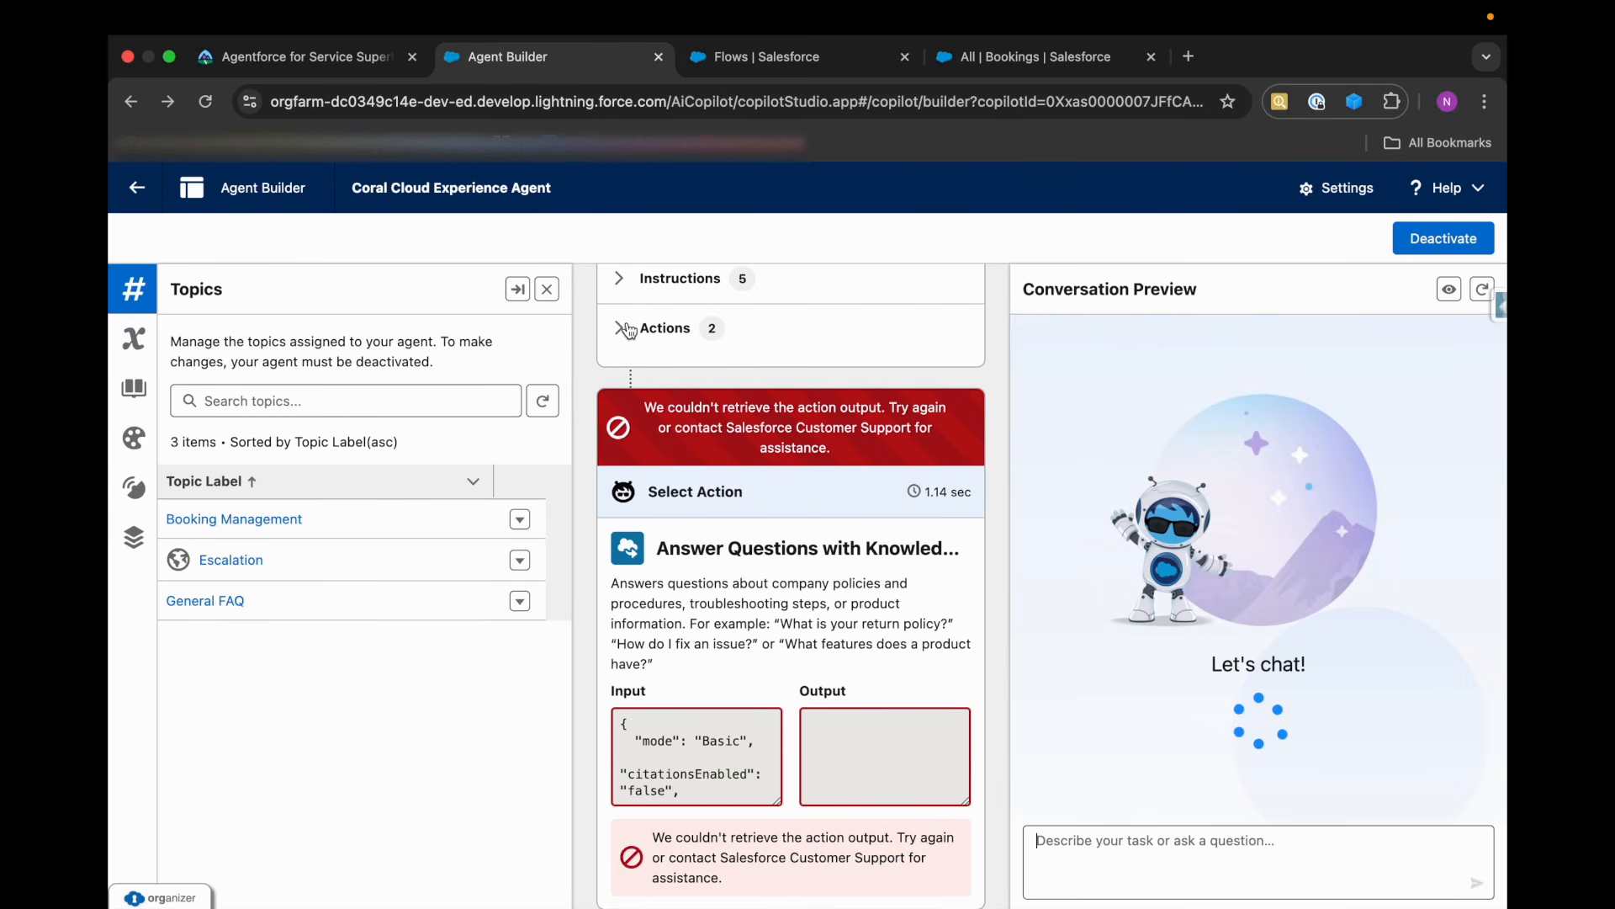
Check Trailhead's inbound flow requirement and open the Route to ESA flow from the org's flow list.
{"action": "left_click", "coordinate": [359, 57]}
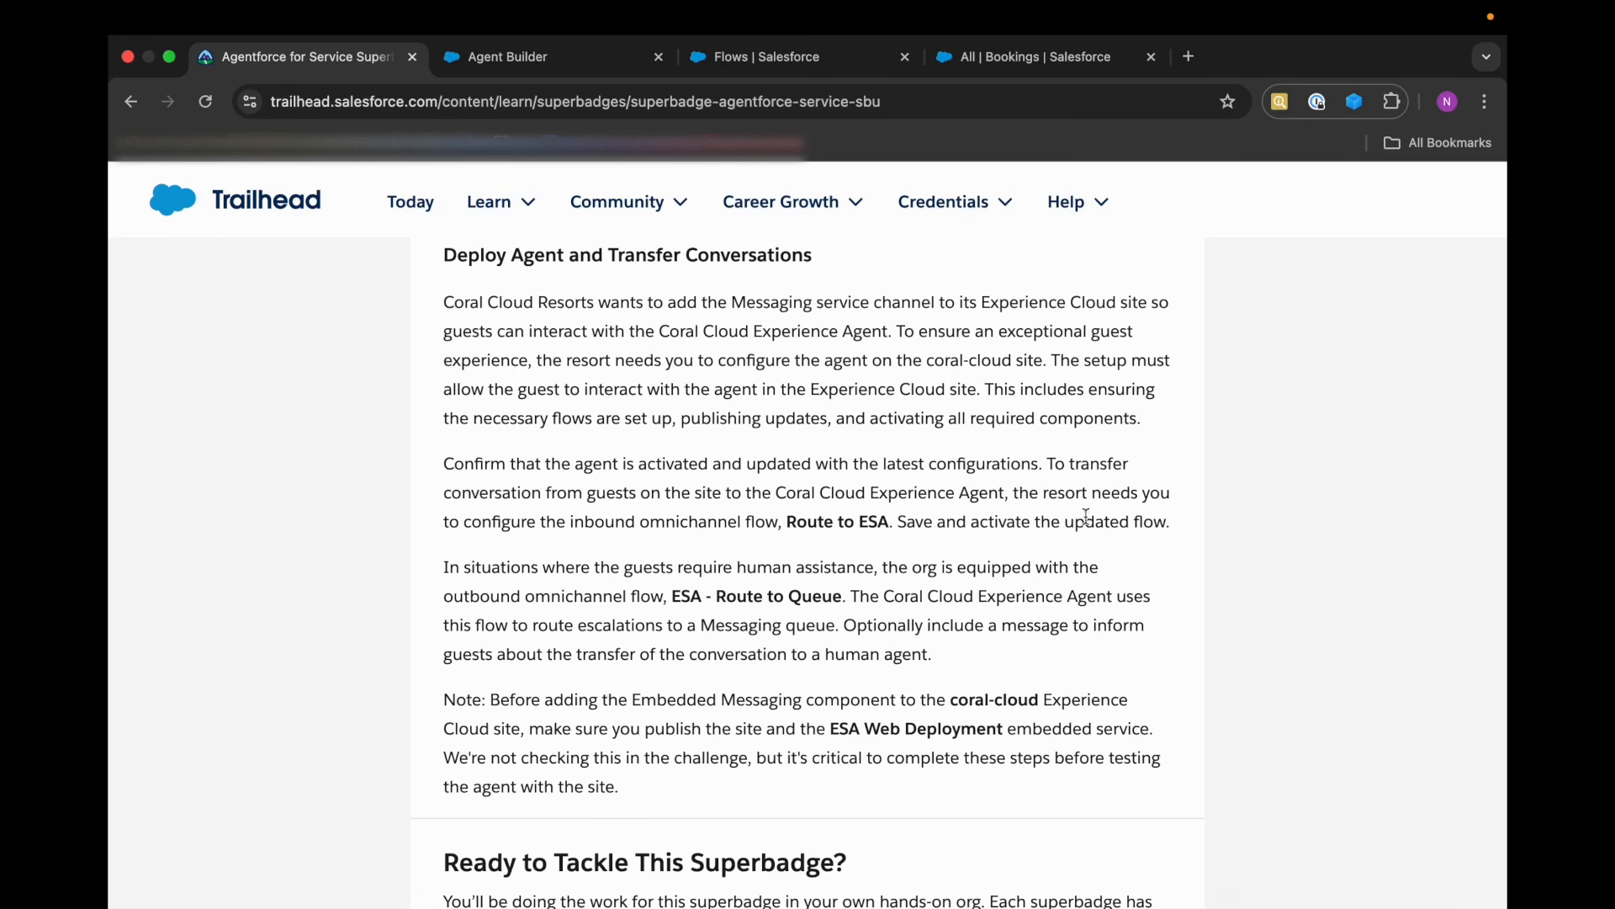
{"action": "left_click", "coordinate": [739, 57]}
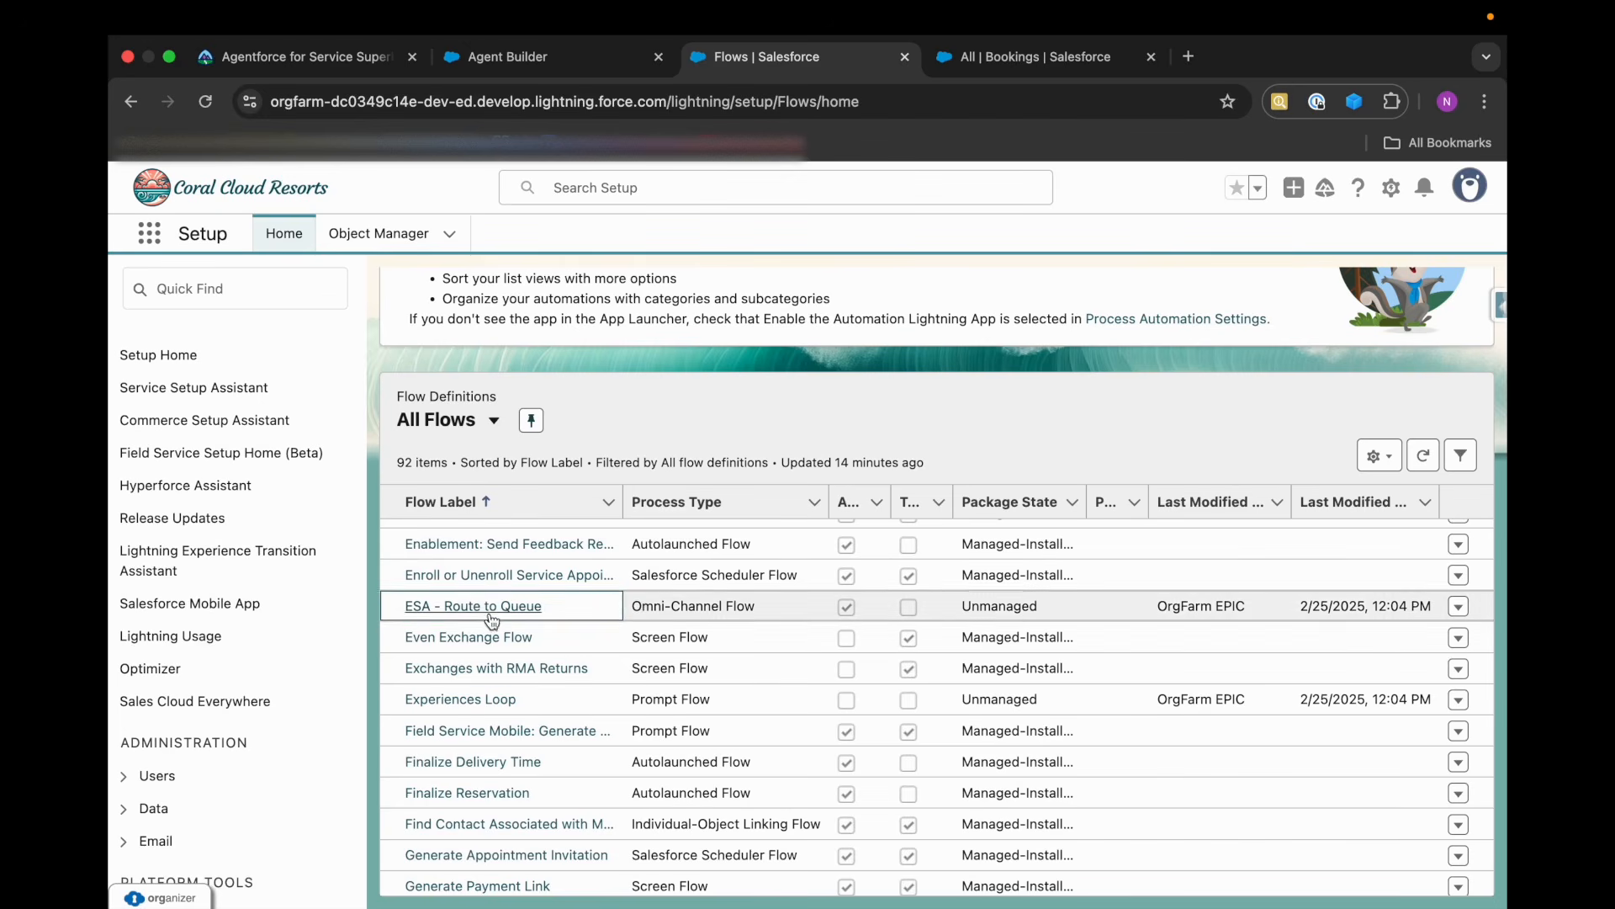
{"action": "scroll", "coordinate": [490, 620], "scroll_direction": "up", "scroll_amount": 5}
{"action": "scroll", "coordinate": [489, 612], "scroll_direction": "down", "scroll_amount": 15}
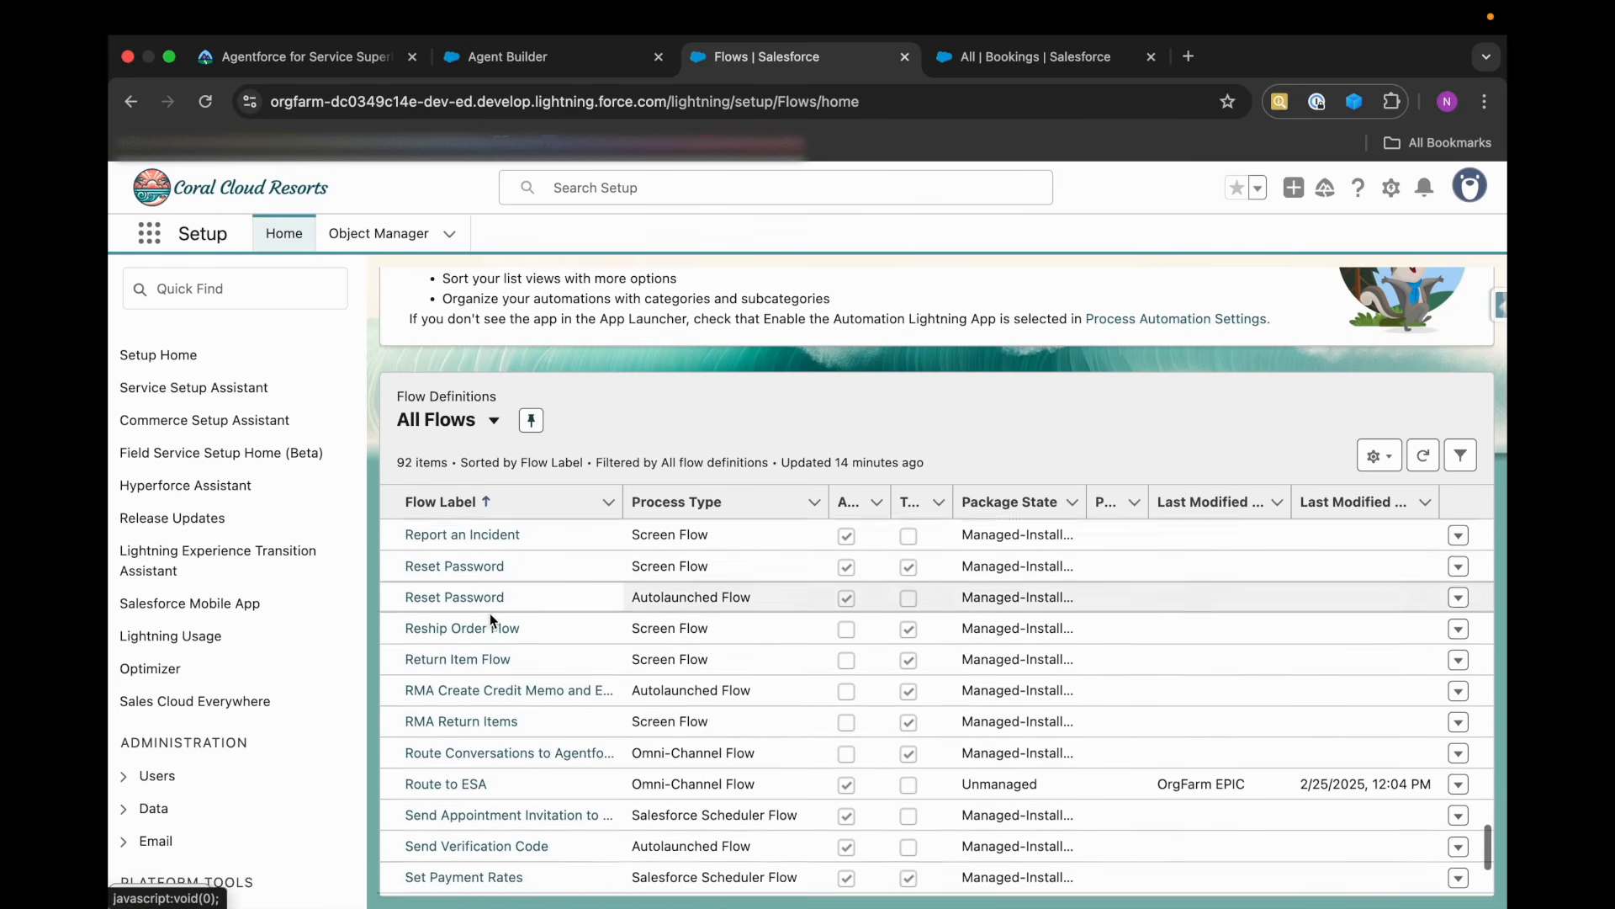
{"action": "left_click", "coordinate": [451, 705]}
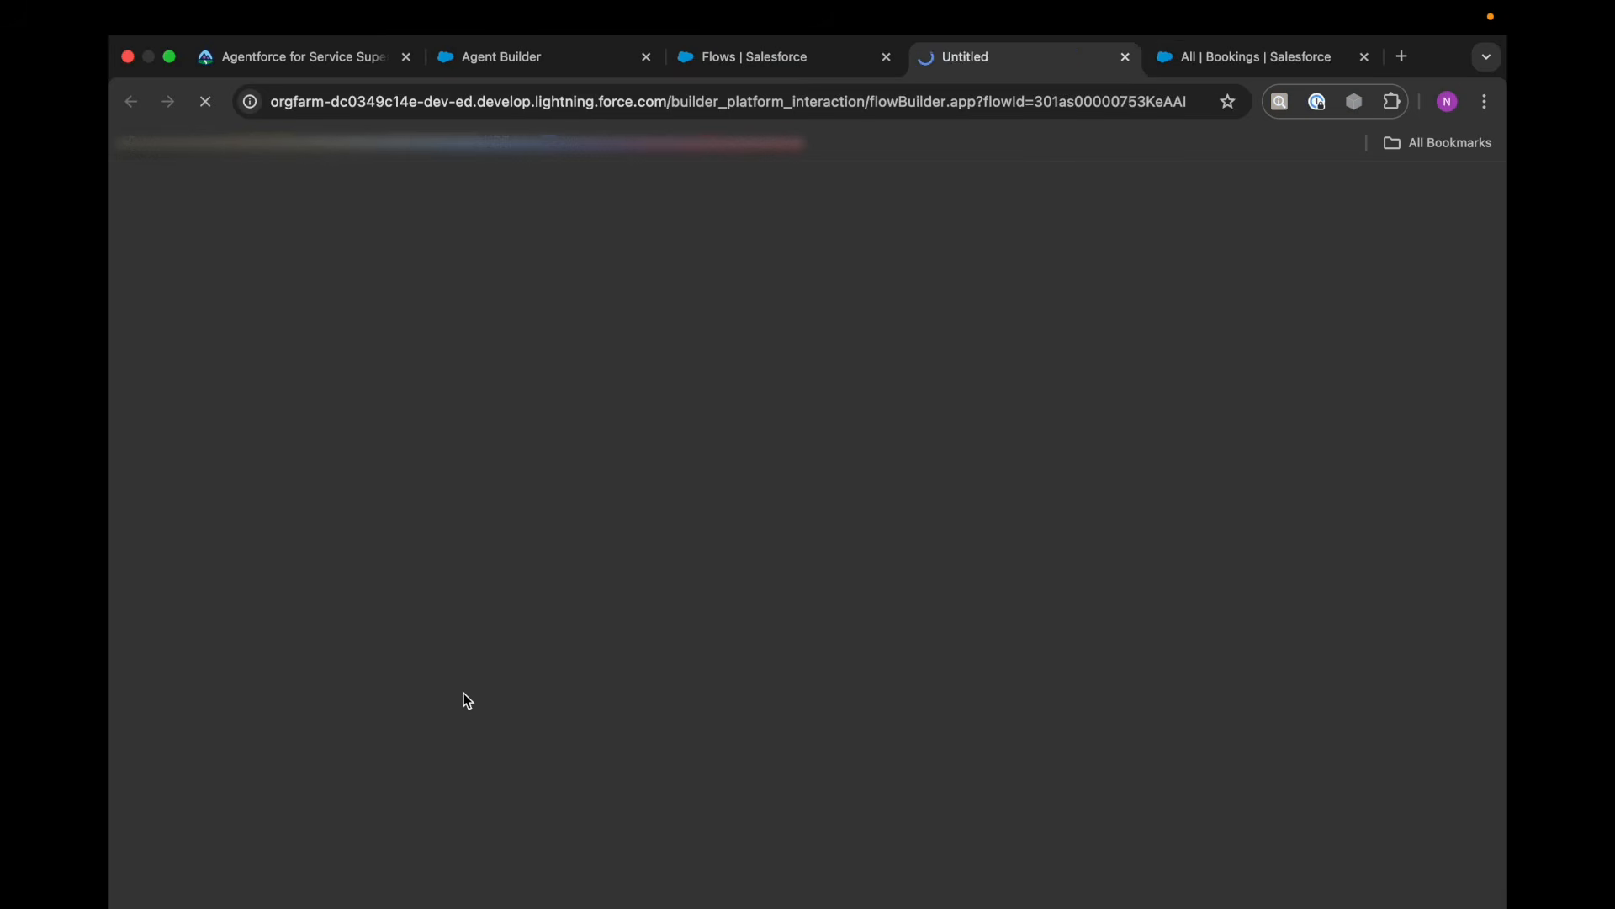
{"action": "left_click", "coordinate": [283, 64]}
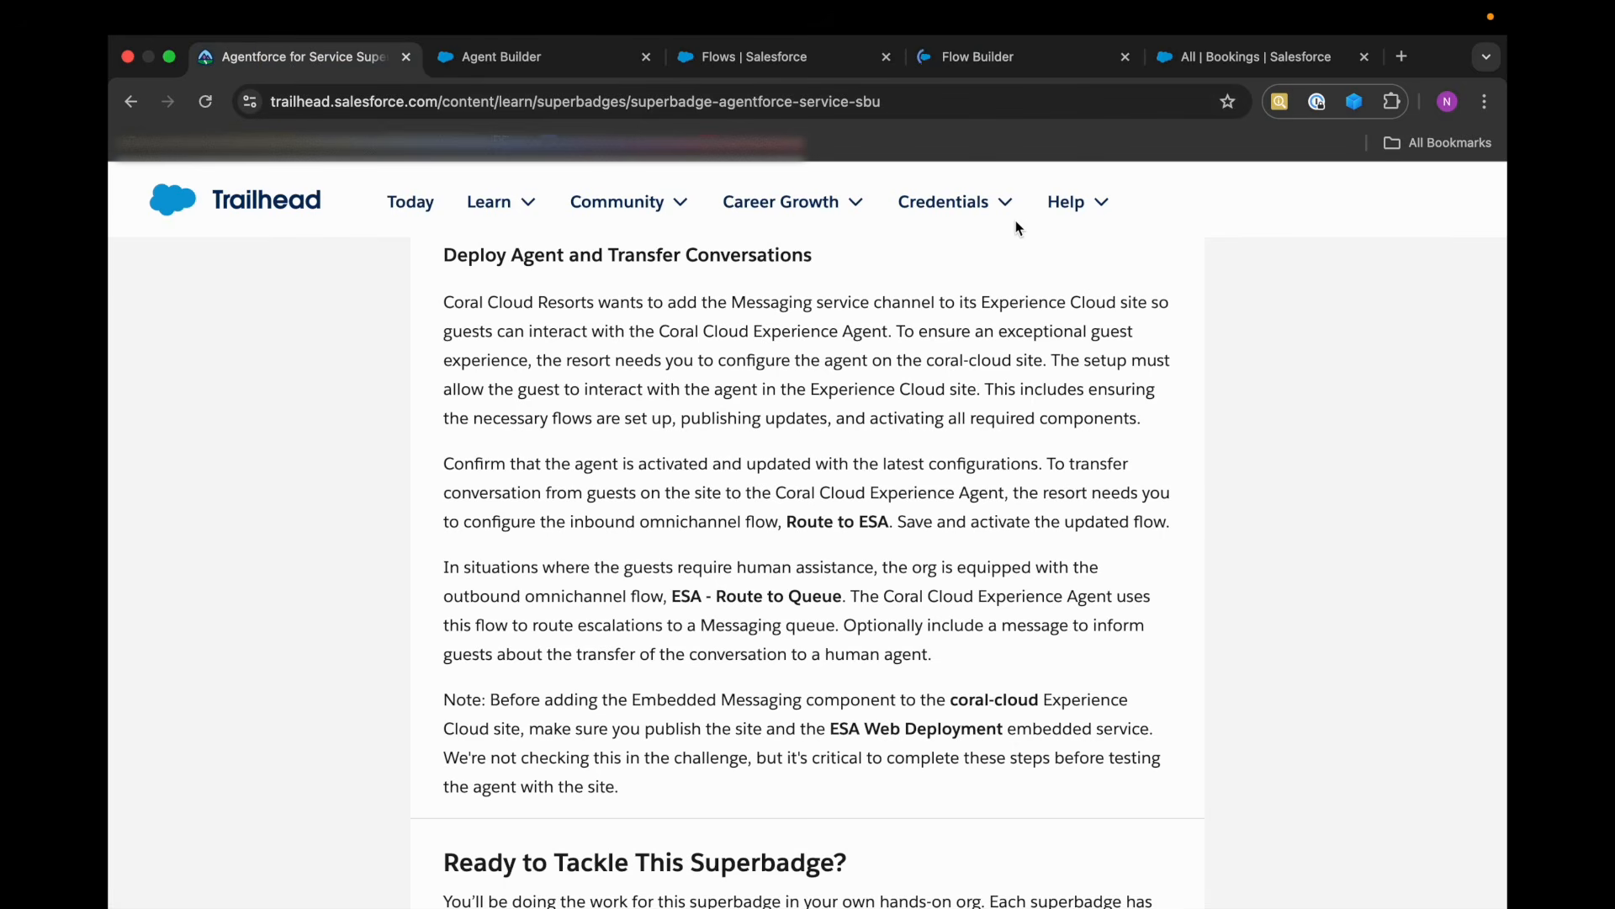
{"action": "left_click", "coordinate": [946, 59]}
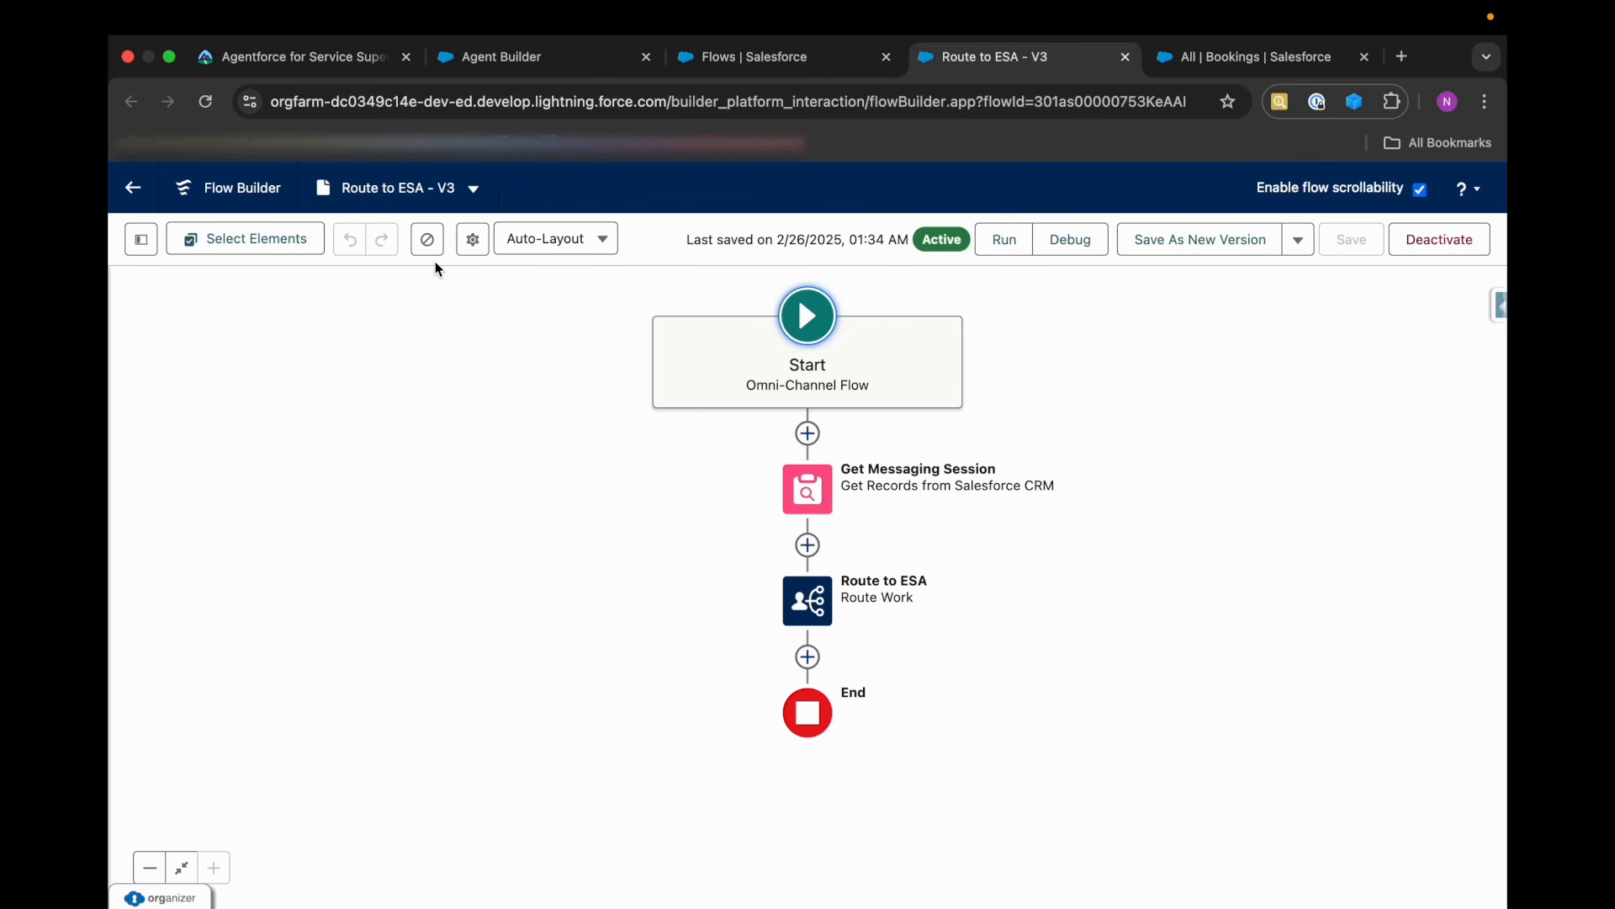
Examine the Route to ESA flow's version properties, including its advanced settings and run context options, without changing them.
{"action": "left_click", "coordinate": [484, 252]}
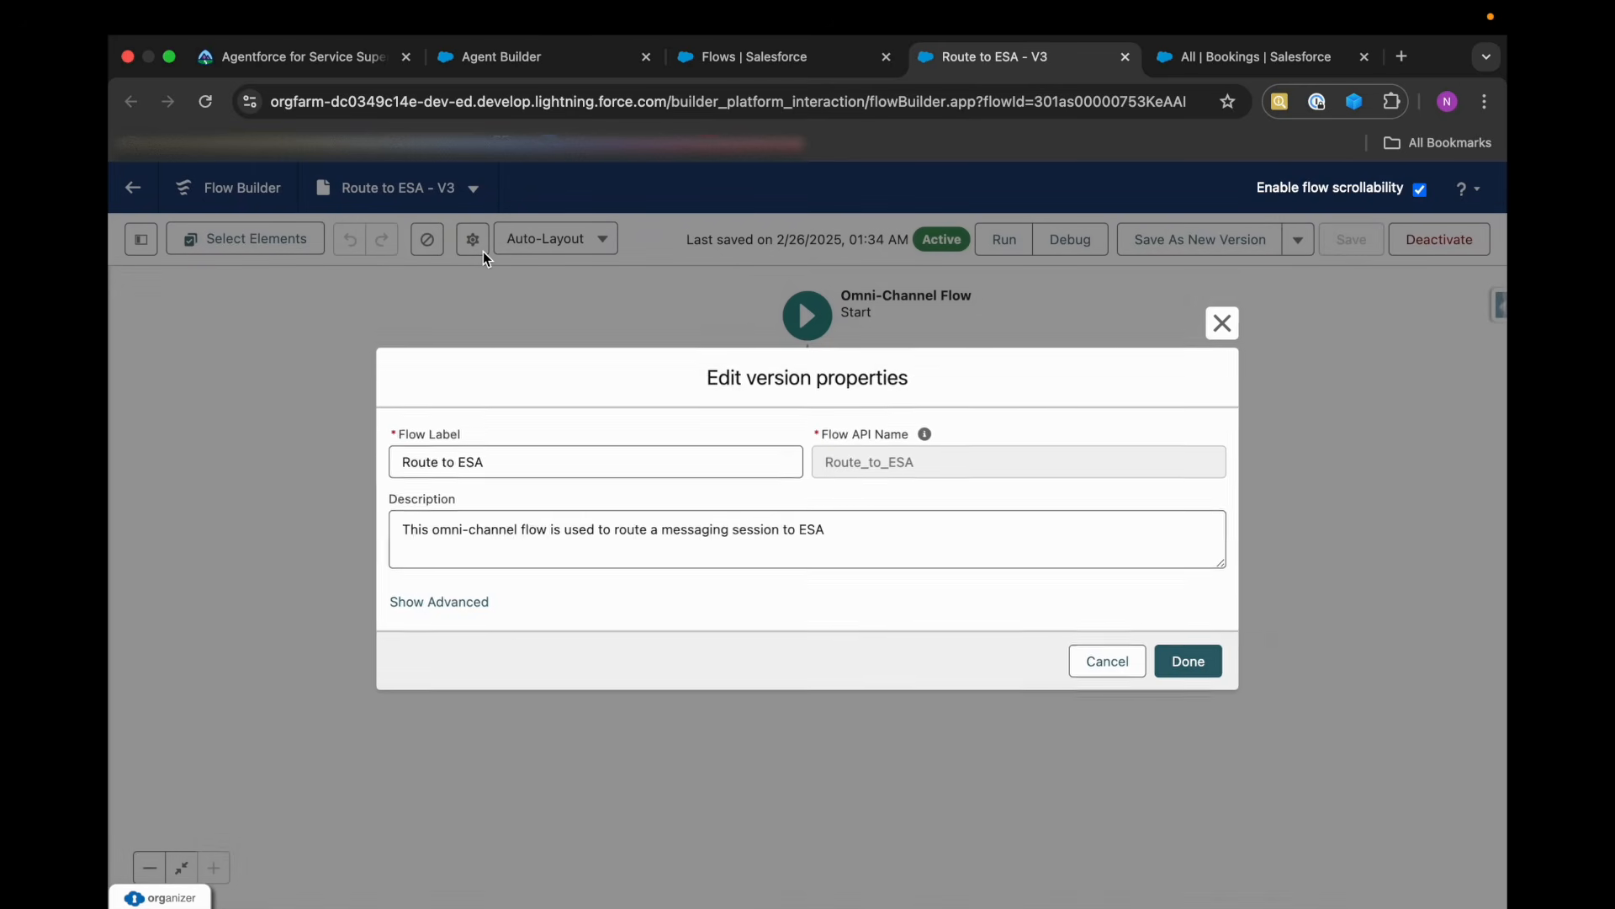
{"action": "left_click", "coordinate": [469, 605]}
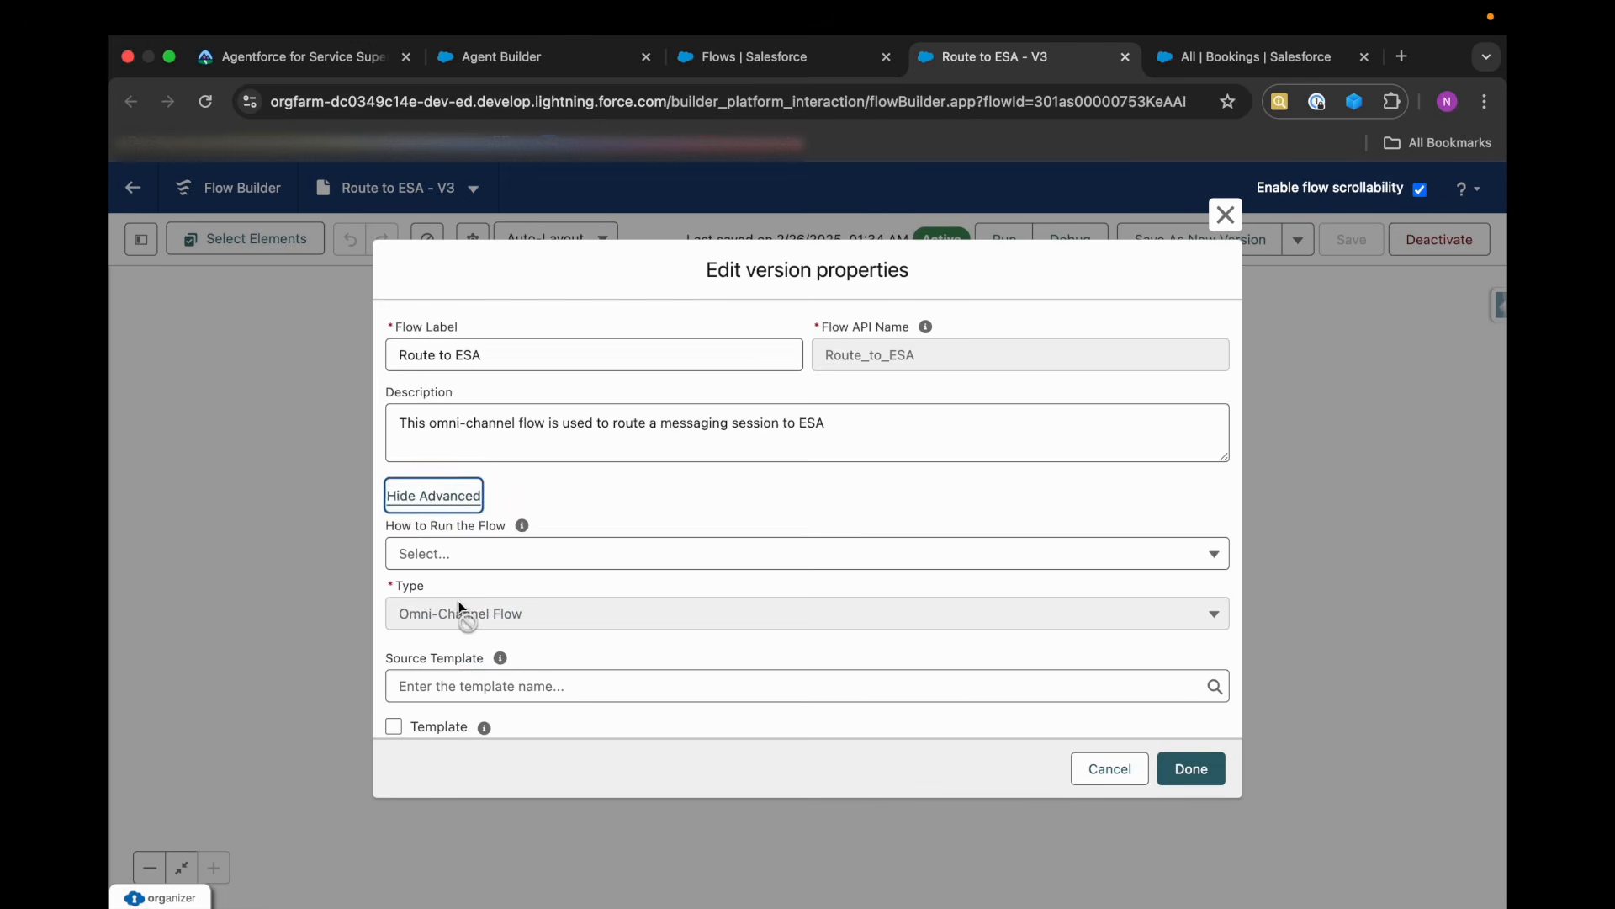
{"action": "scroll", "coordinate": [530, 664], "scroll_direction": "down", "scroll_amount": 5}
{"action": "scroll", "coordinate": [526, 589], "scroll_direction": "up", "scroll_amount": 3}
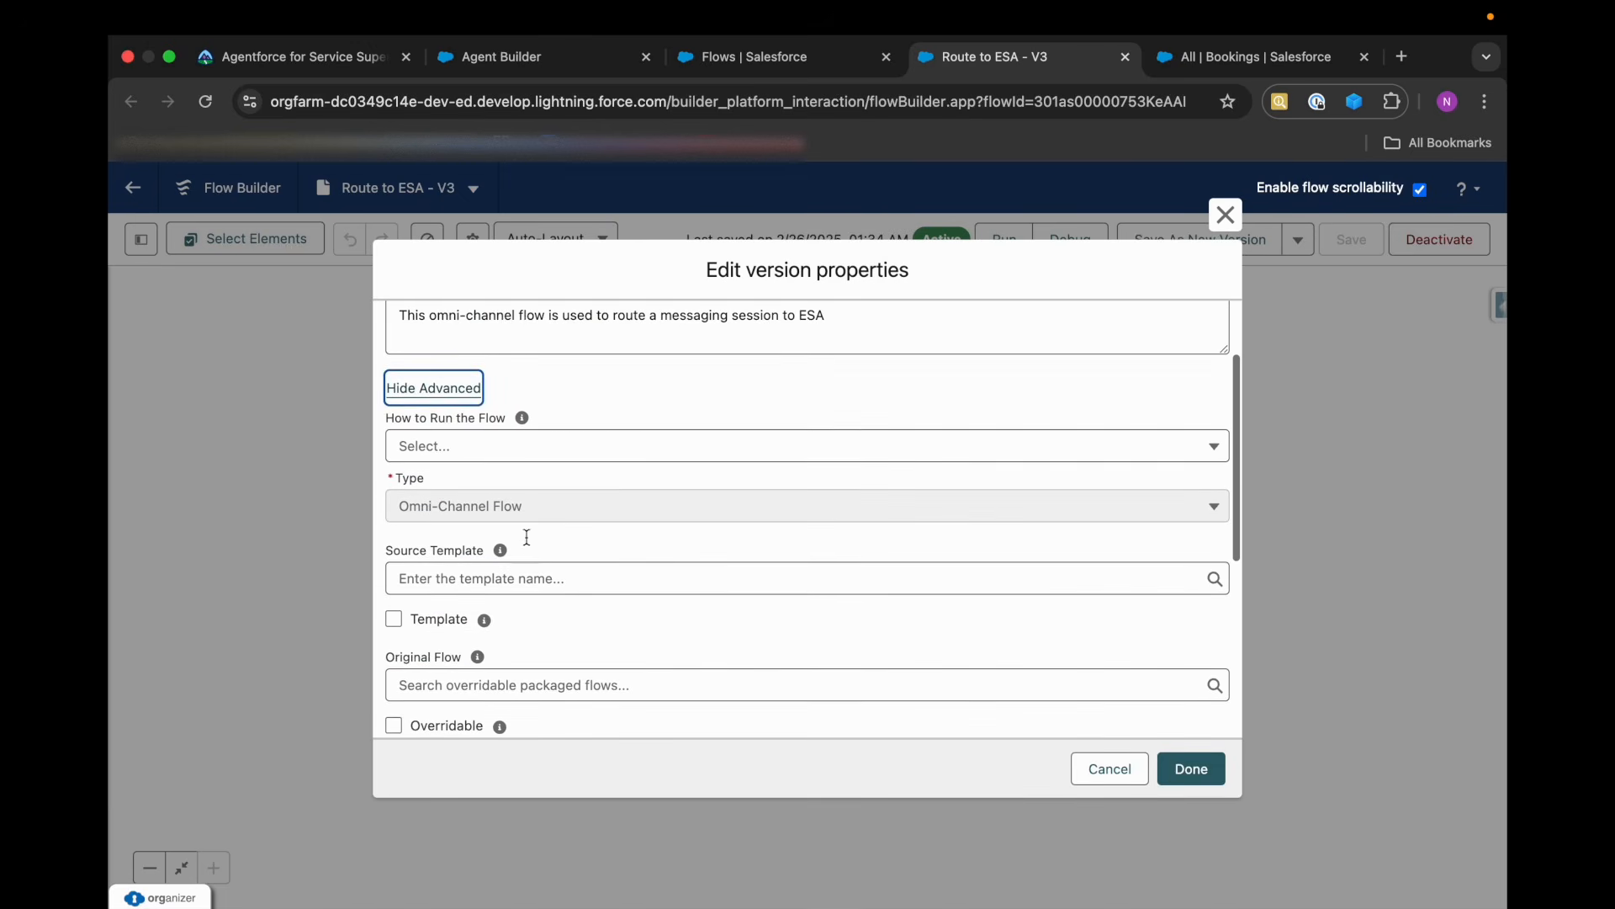
{"action": "left_click", "coordinate": [483, 459]}
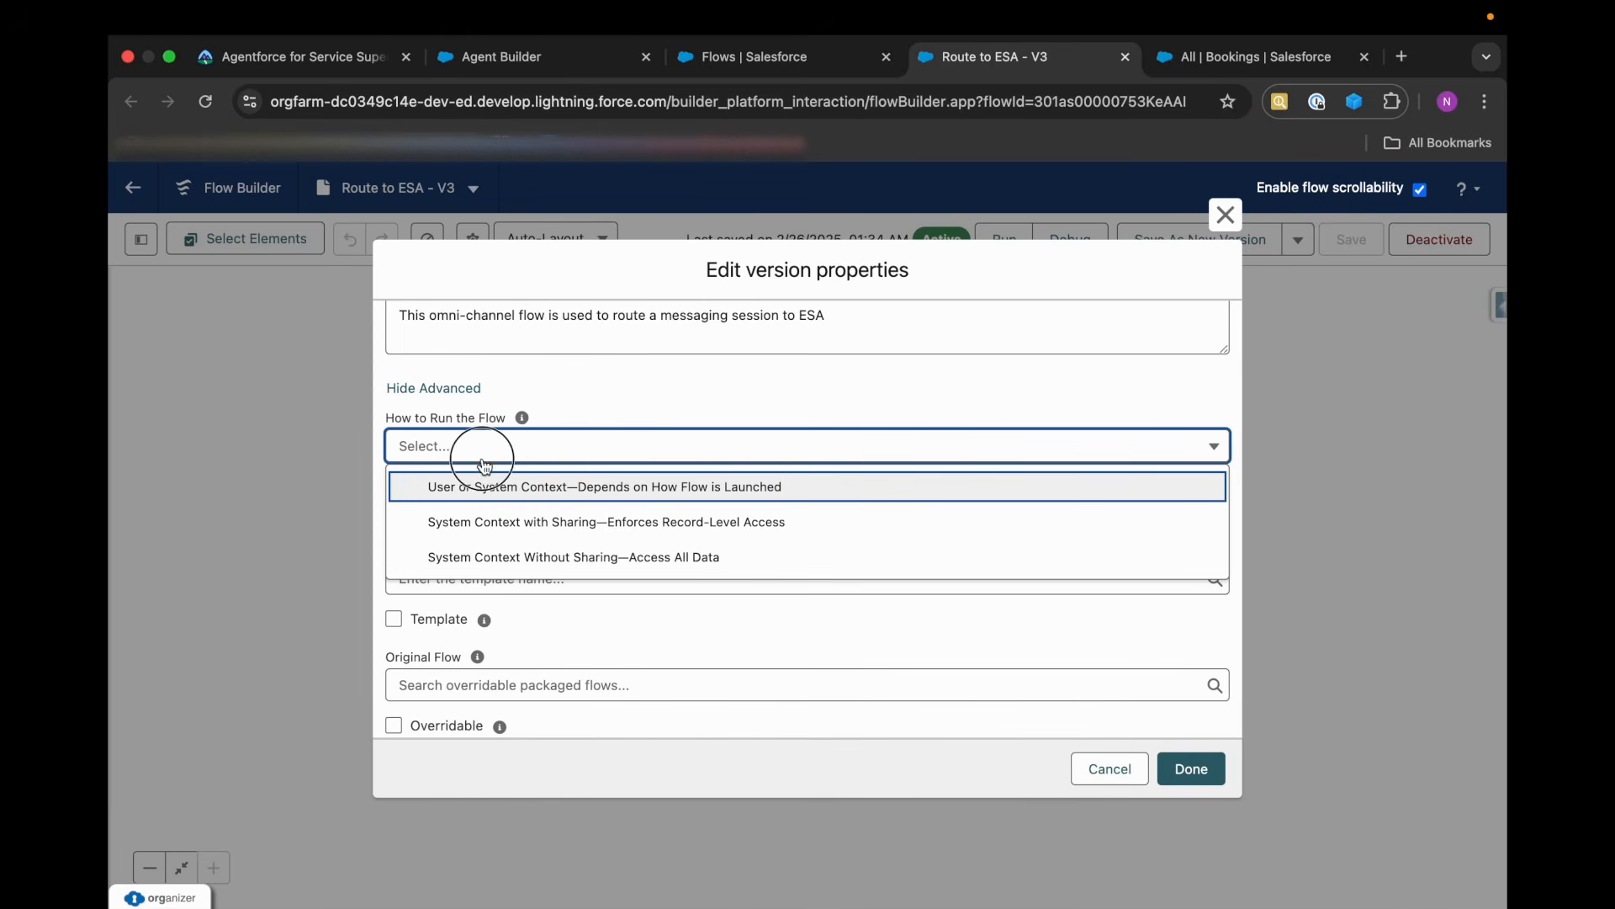
{"action": "left_click", "coordinate": [483, 464]}
{"action": "scroll", "coordinate": [473, 628], "scroll_direction": "down", "scroll_amount": 3}
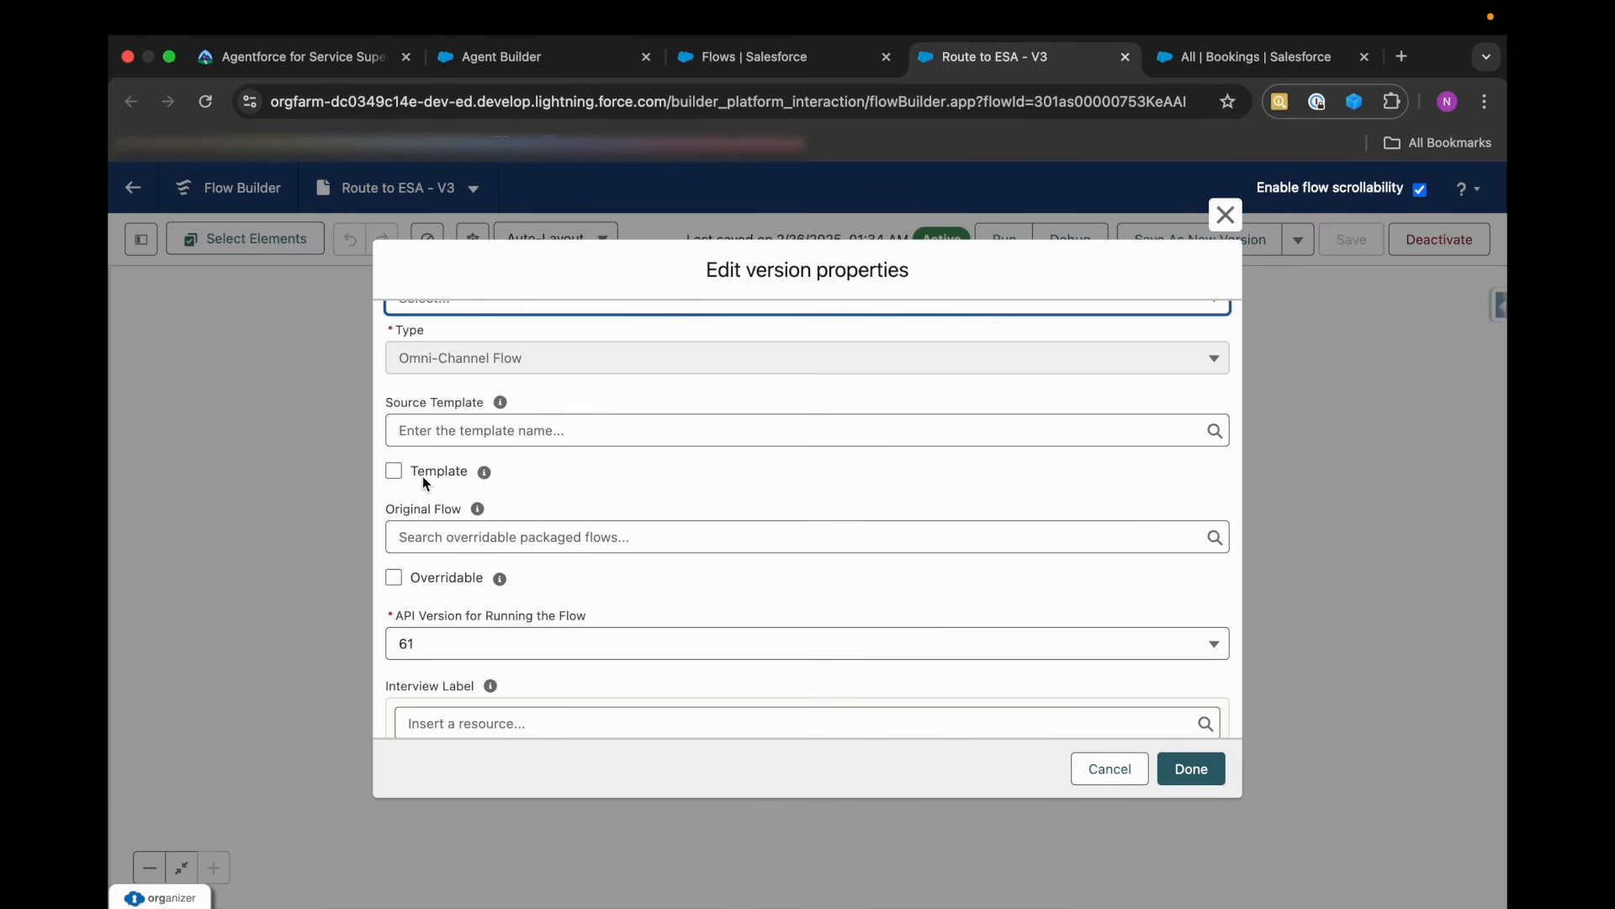
{"action": "scroll", "coordinate": [442, 424], "scroll_direction": "down", "scroll_amount": 5}
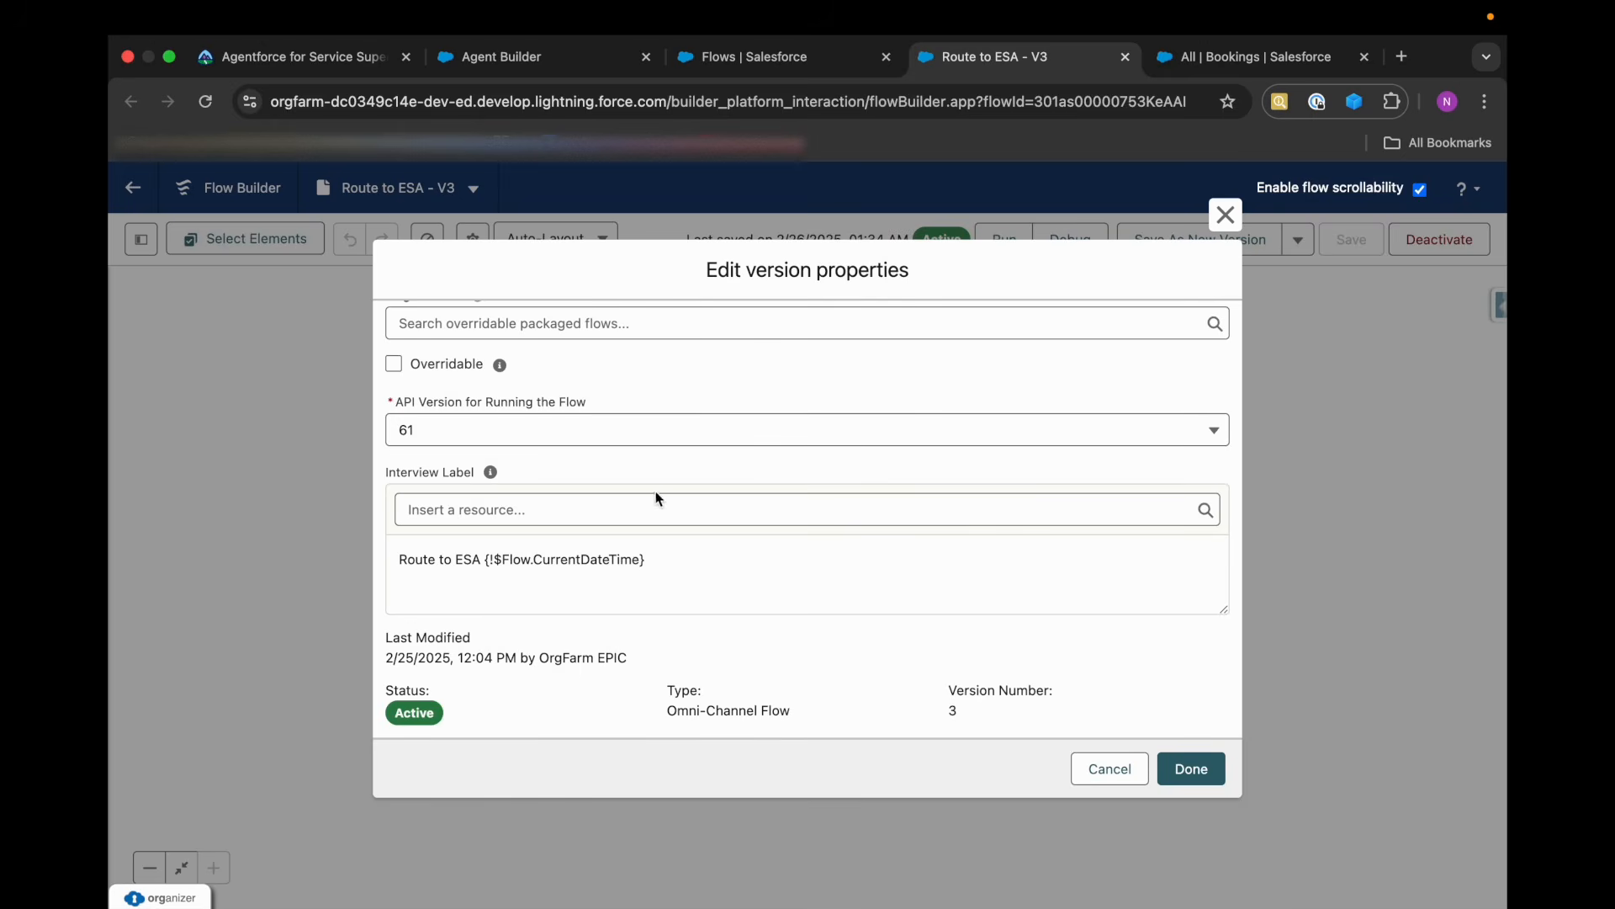
{"action": "left_click", "coordinate": [1108, 771]}
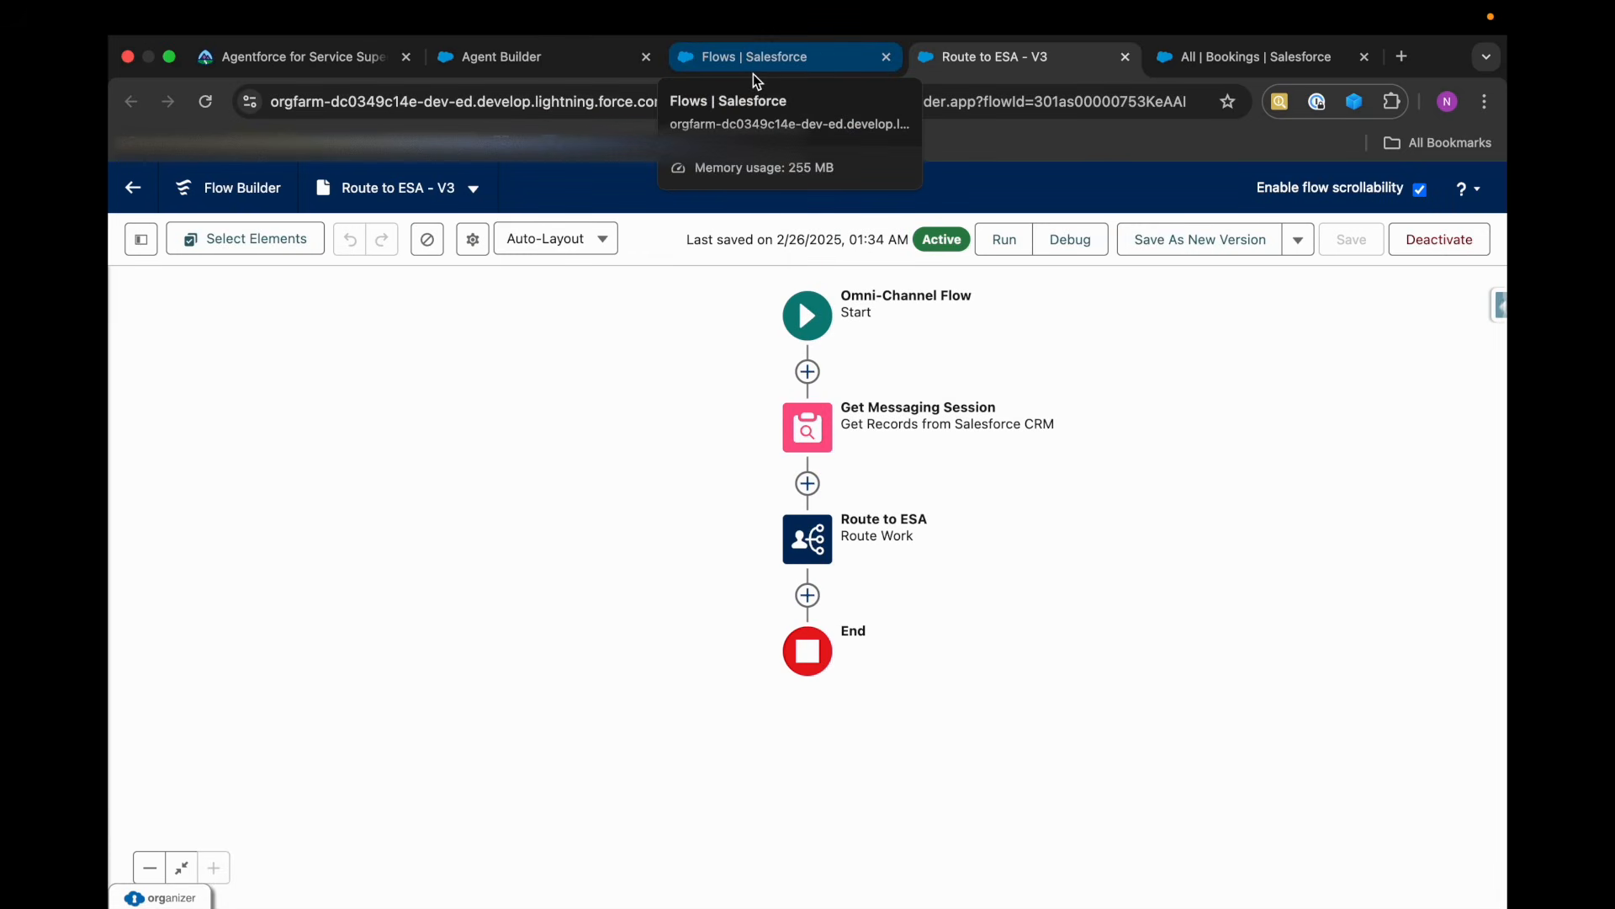
Check Trailhead's outbound flow requirement and open the ESA - Route to Queue flow from the flow list.
{"action": "left_click", "coordinate": [754, 74]}
{"action": "left_click", "coordinate": [358, 62]}
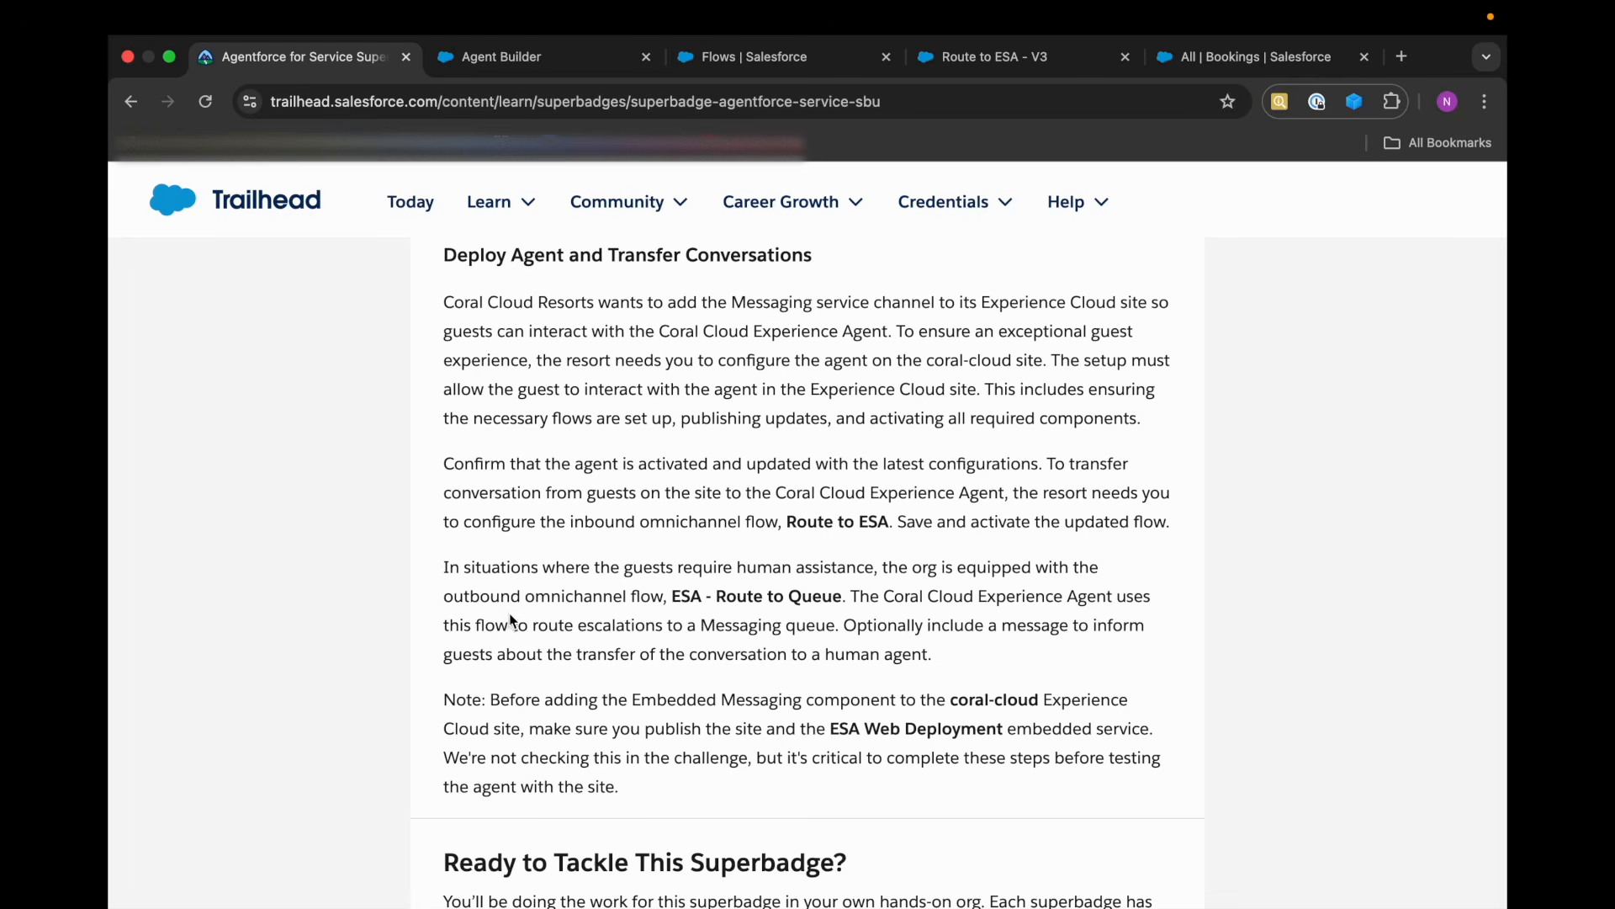
{"action": "left_click_drag", "start_coordinate": [671, 596], "coordinate": [850, 598]}
{"action": "left_click", "coordinate": [894, 600]}
{"action": "left_click", "coordinate": [709, 66]}
{"action": "scroll", "coordinate": [521, 698], "scroll_direction": "up", "scroll_amount": 12}
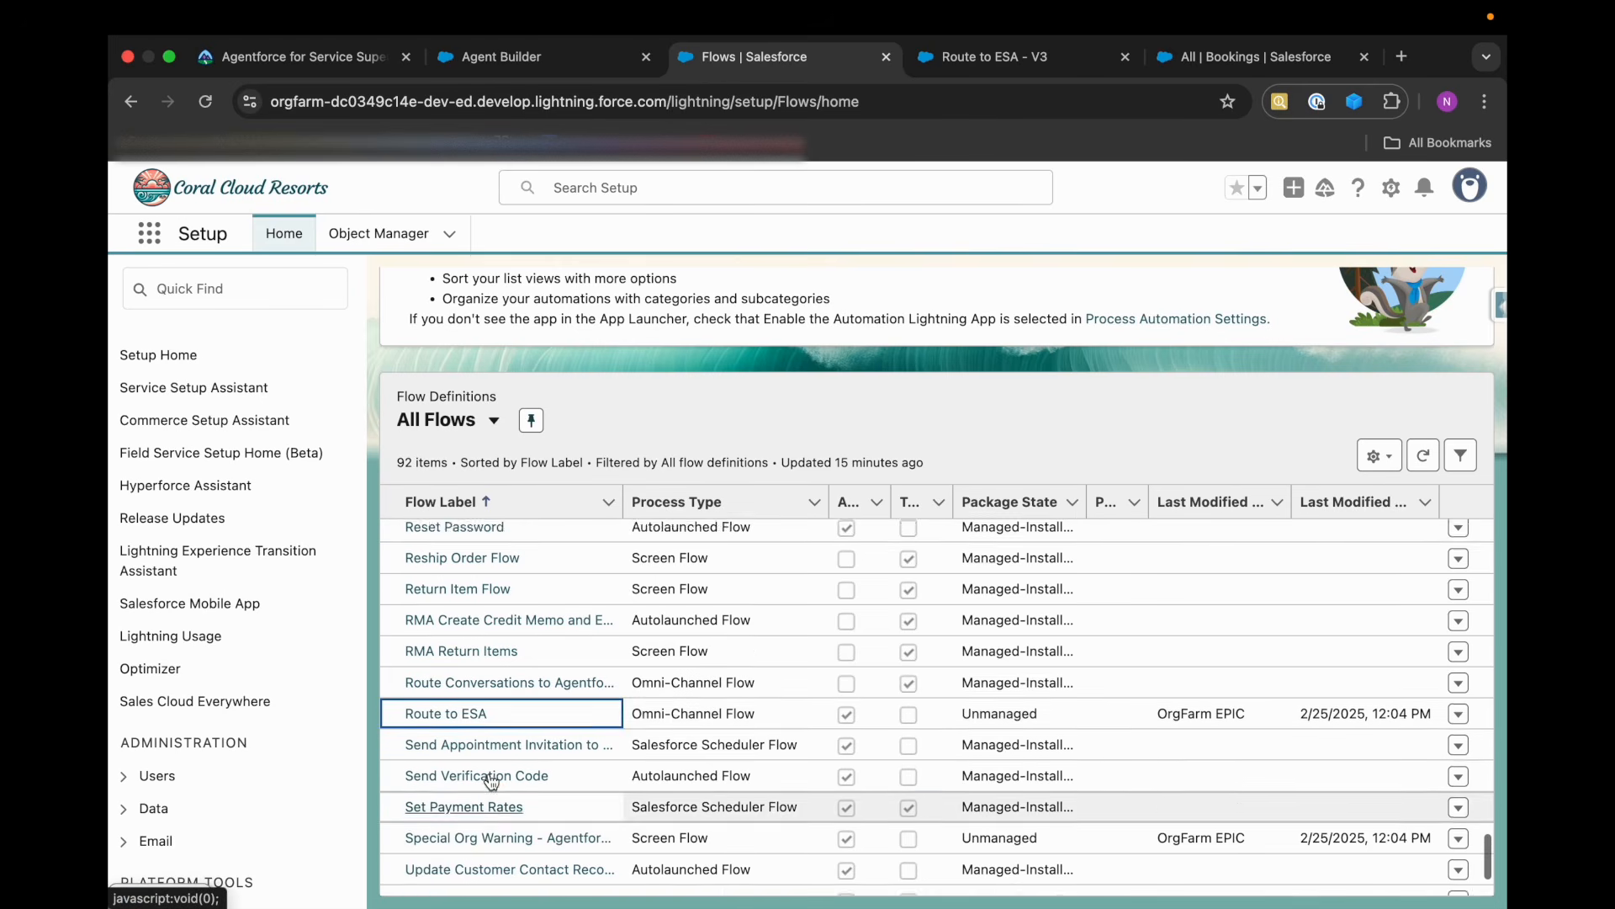
{"action": "scroll", "coordinate": [491, 781], "scroll_direction": "up", "scroll_amount": 7}
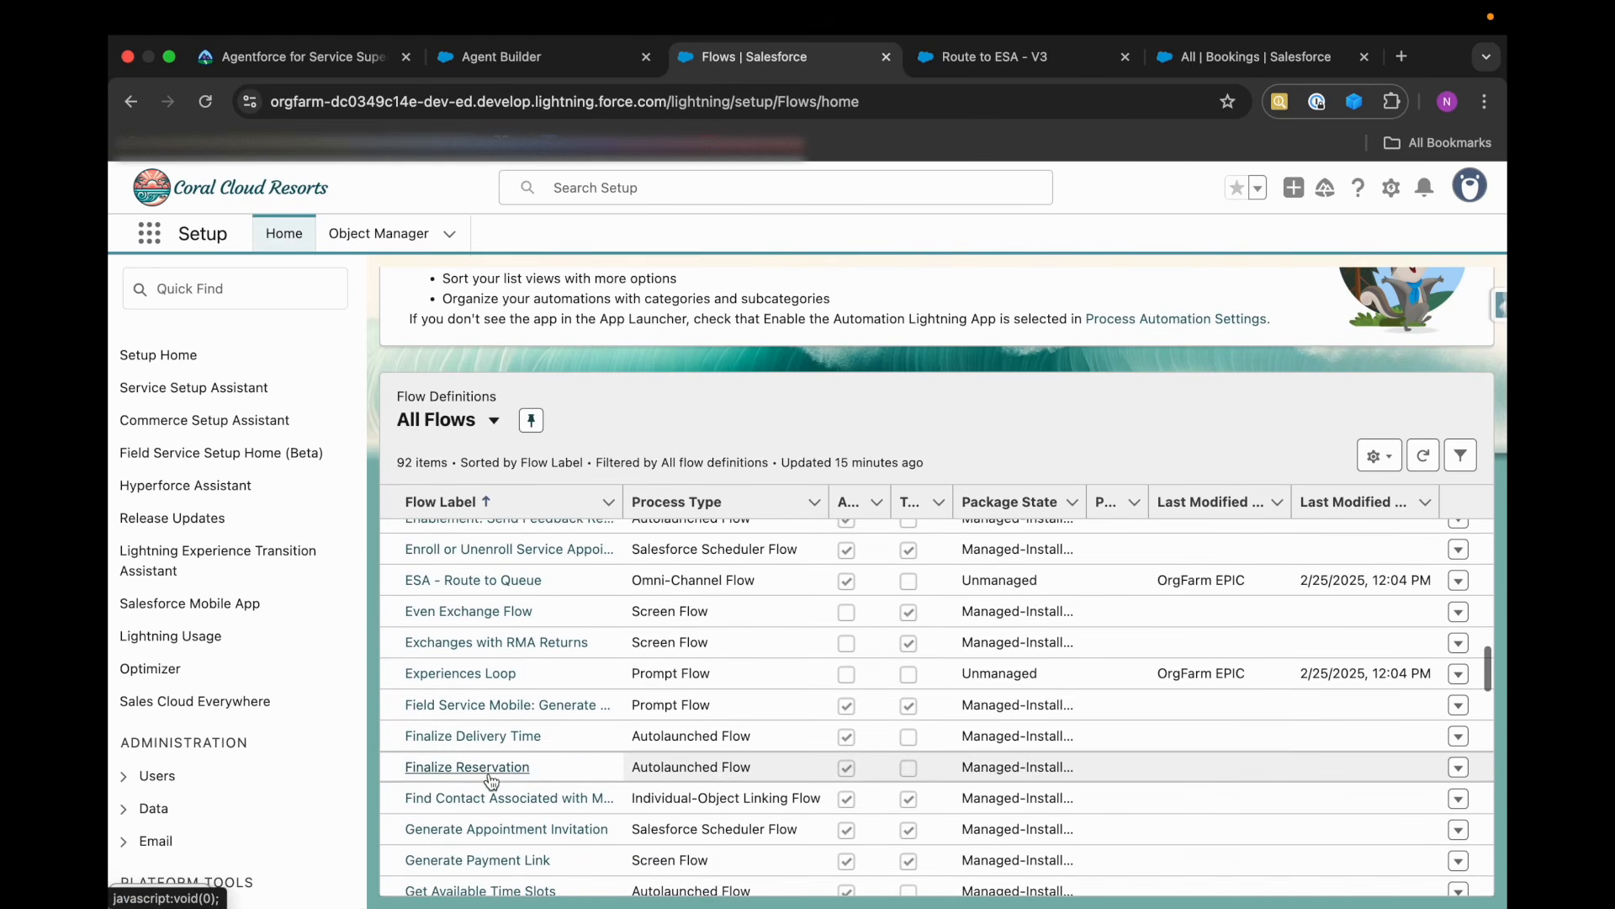
{"action": "left_click", "coordinate": [446, 669]}
{"action": "left_click", "coordinate": [446, 665]}
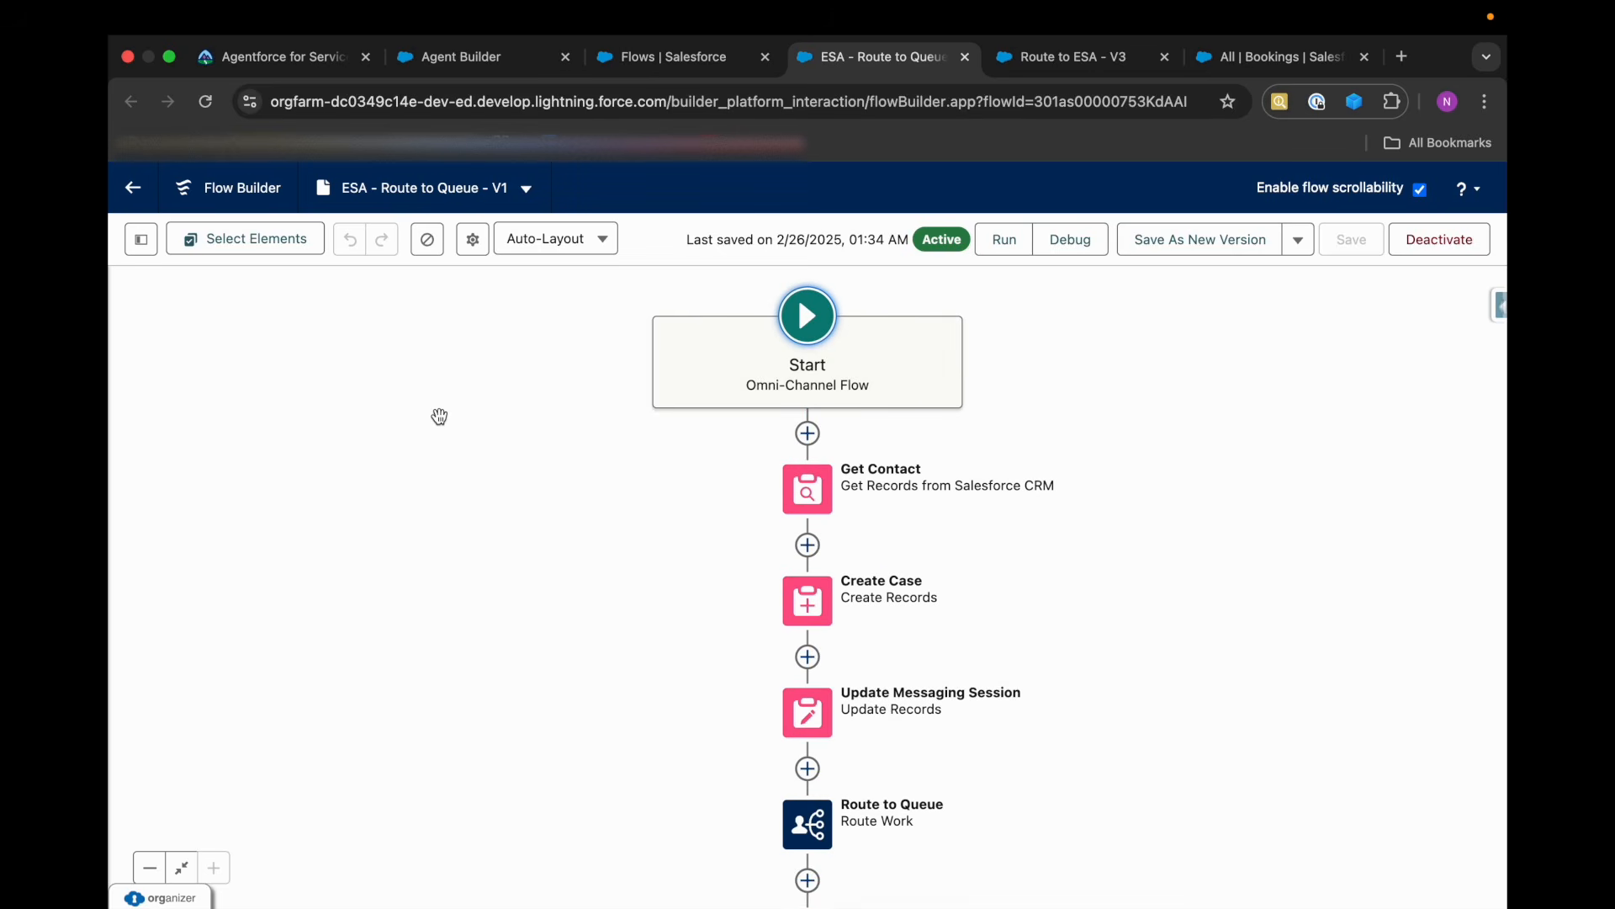
Inspect the advanced version properties of the ESA - Route to Queue flow and close them without changes.
{"action": "left_click", "coordinate": [470, 241]}
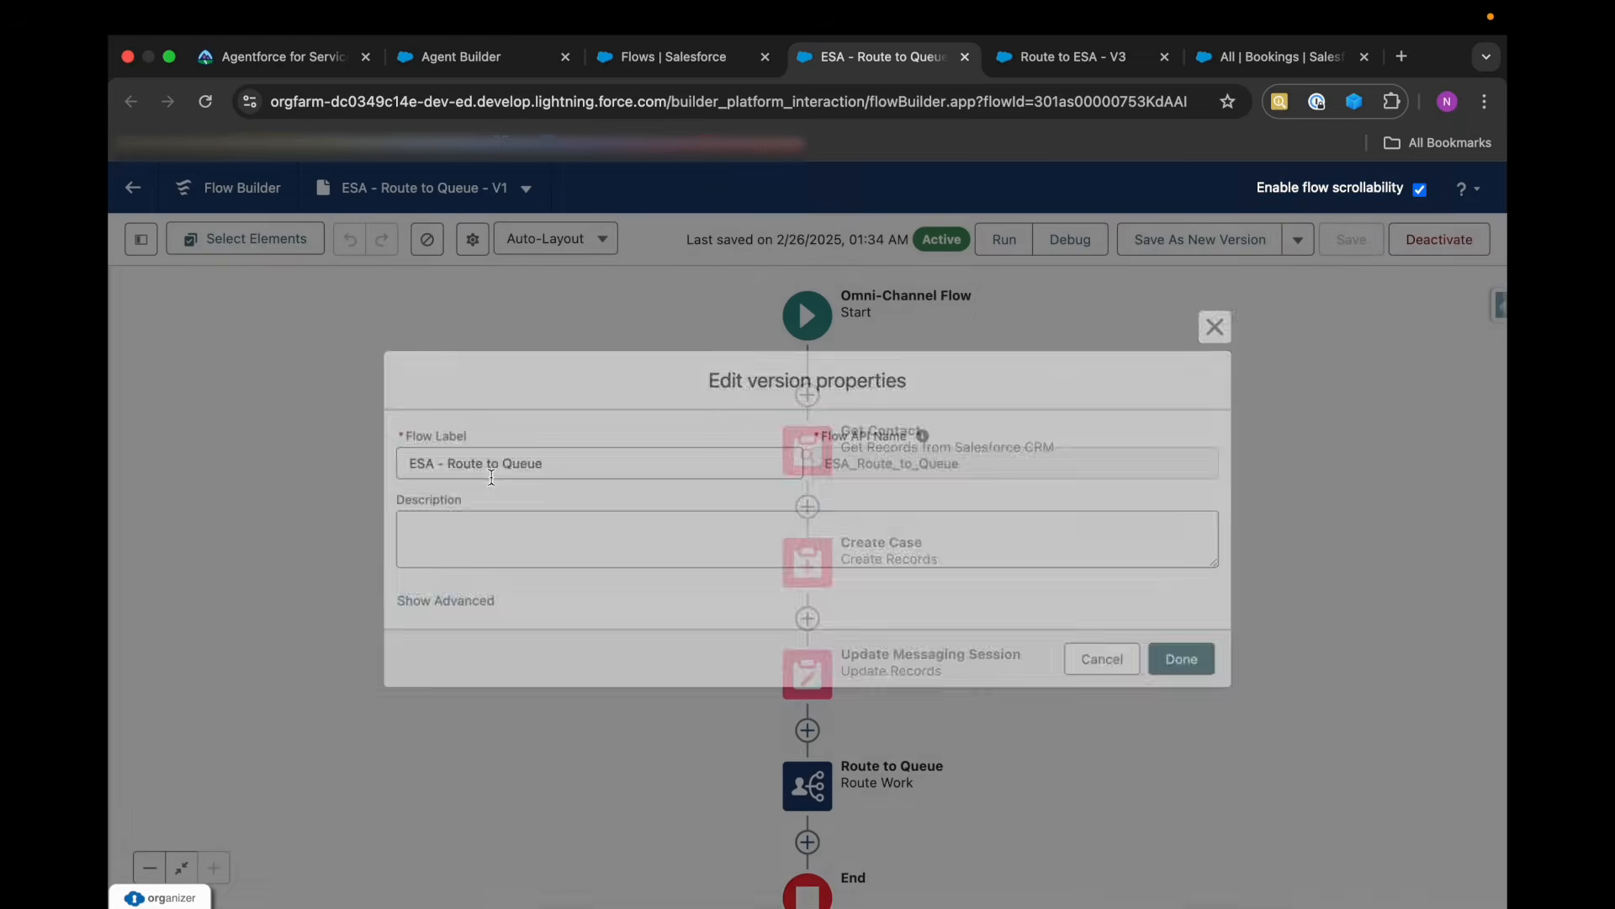
{"action": "left_click", "coordinate": [455, 602]}
{"action": "scroll", "coordinate": [549, 604], "scroll_direction": "down", "scroll_amount": 5}
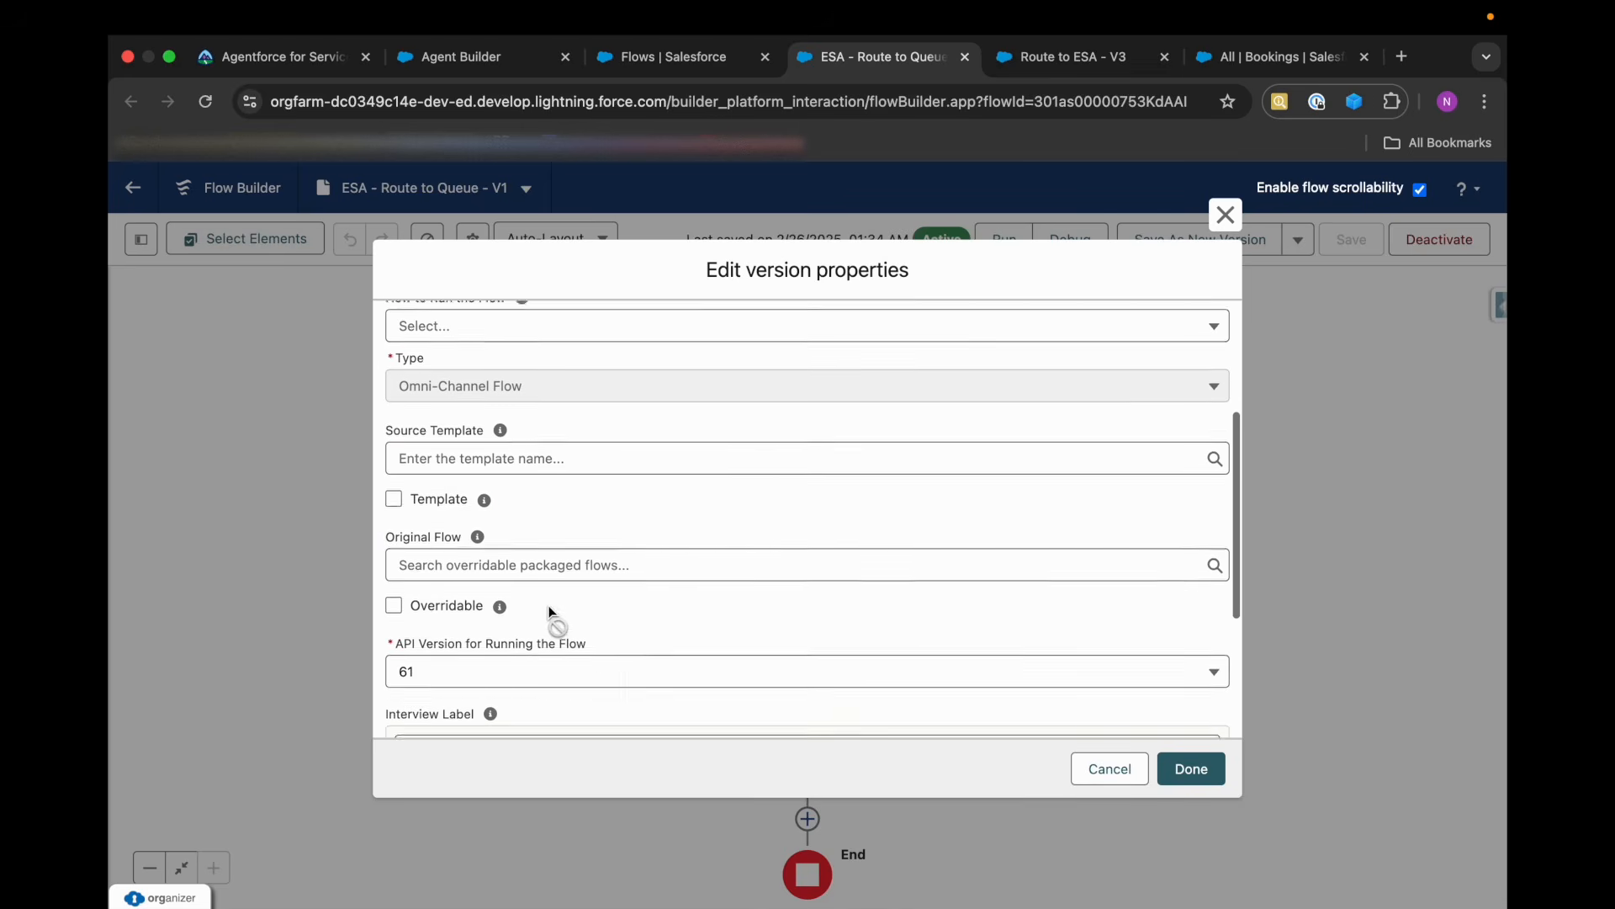
{"action": "scroll", "coordinate": [549, 604], "scroll_direction": "down", "scroll_amount": 5}
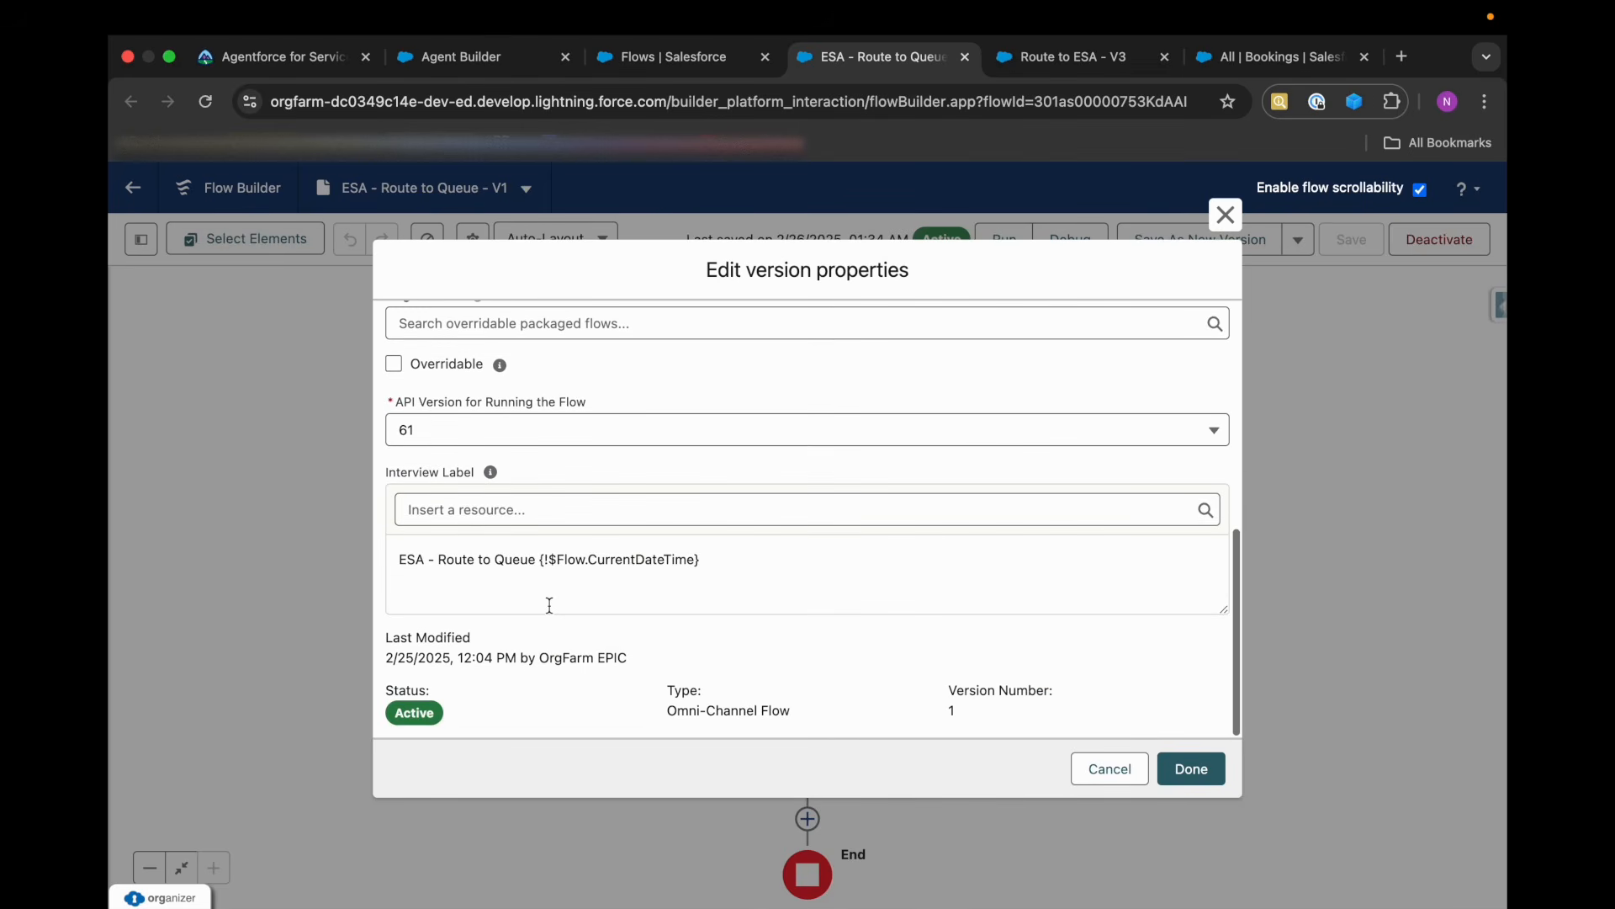
{"action": "left_click", "coordinate": [1100, 782]}
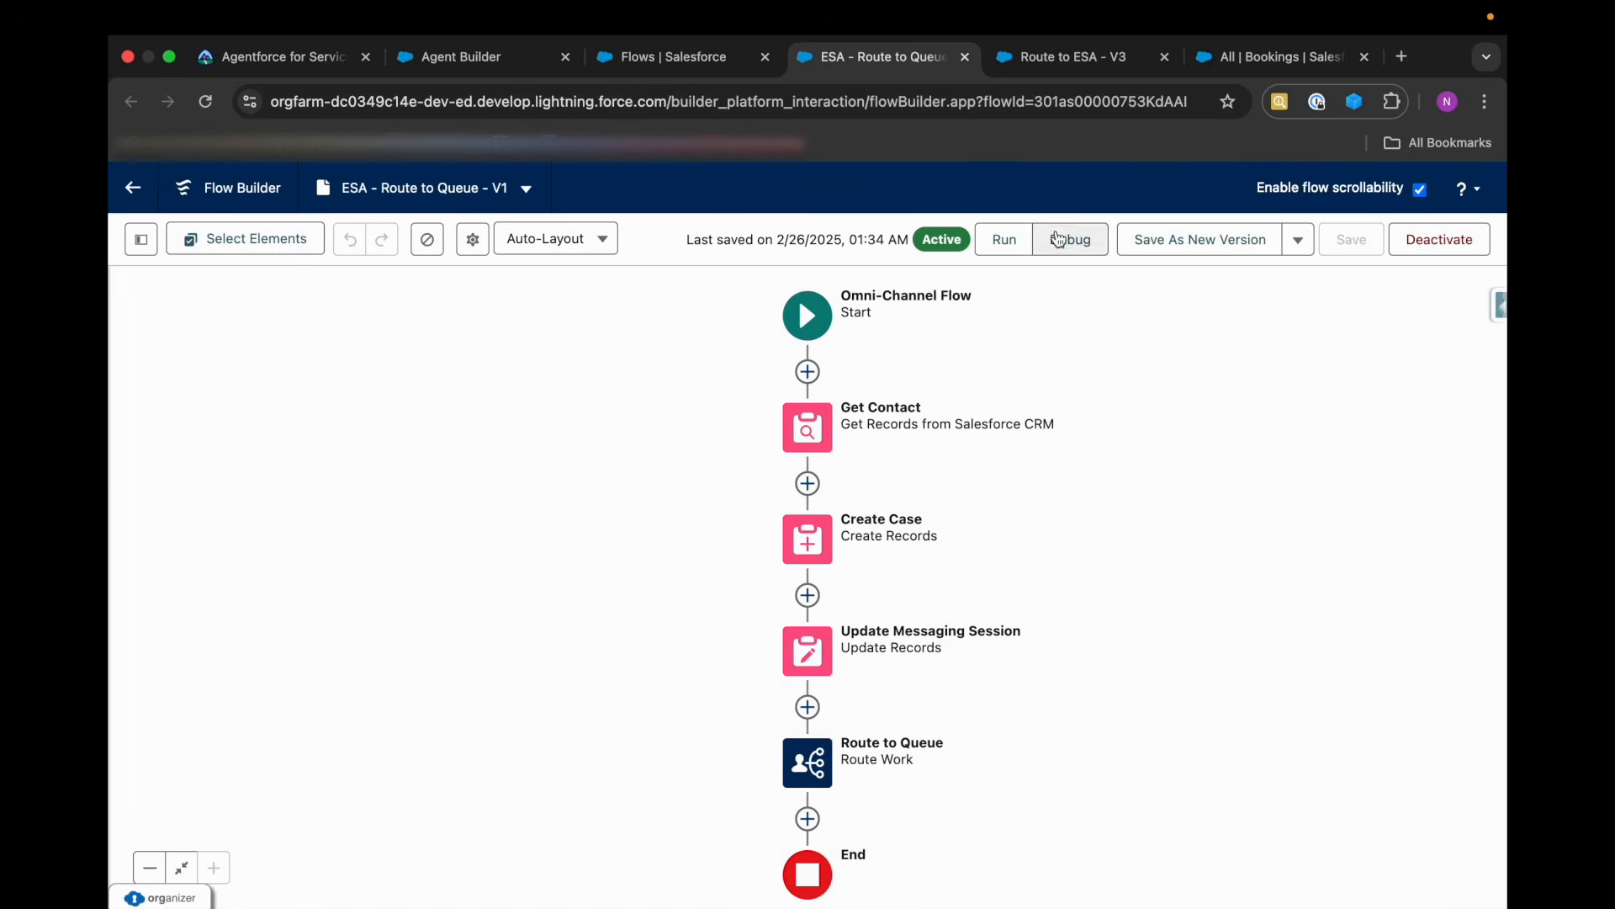
Return to the Route to ESA flow and recheck its advanced version properties, leaving them unchanged.
{"action": "left_click", "coordinate": [1062, 56]}
{"action": "left_click", "coordinate": [473, 239]}
{"action": "left_click", "coordinate": [433, 602]}
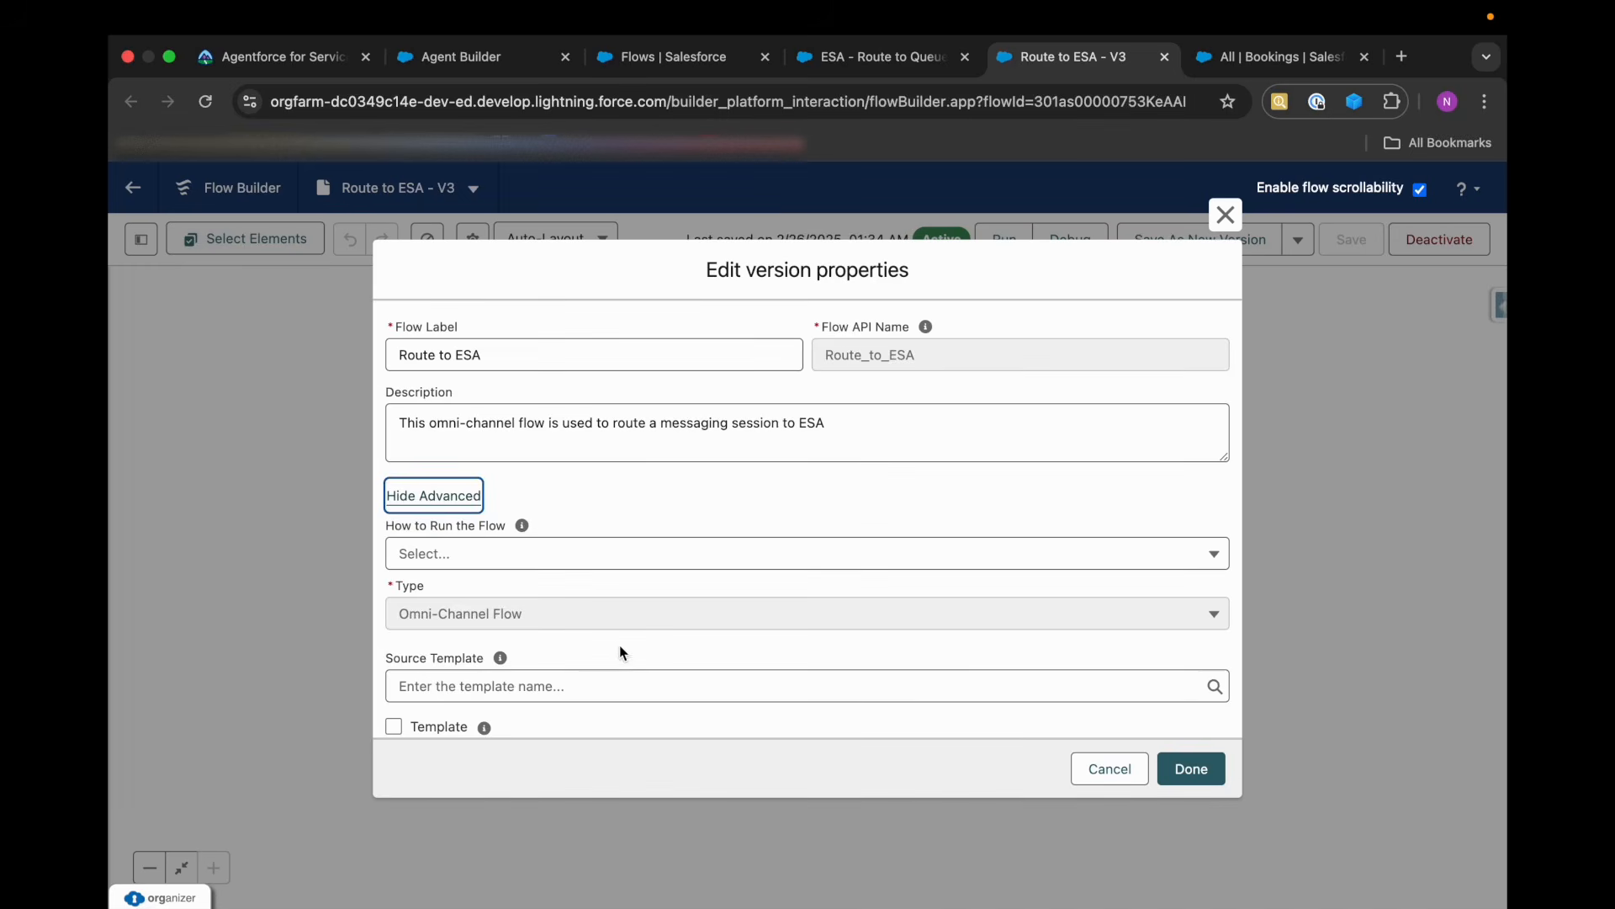
{"action": "scroll", "coordinate": [620, 649], "scroll_direction": "down", "scroll_amount": 5}
{"action": "left_click", "coordinate": [1094, 770]}
Save the Route to ESA flow as a new version and activate it.
{"action": "left_click", "coordinate": [1226, 235]}
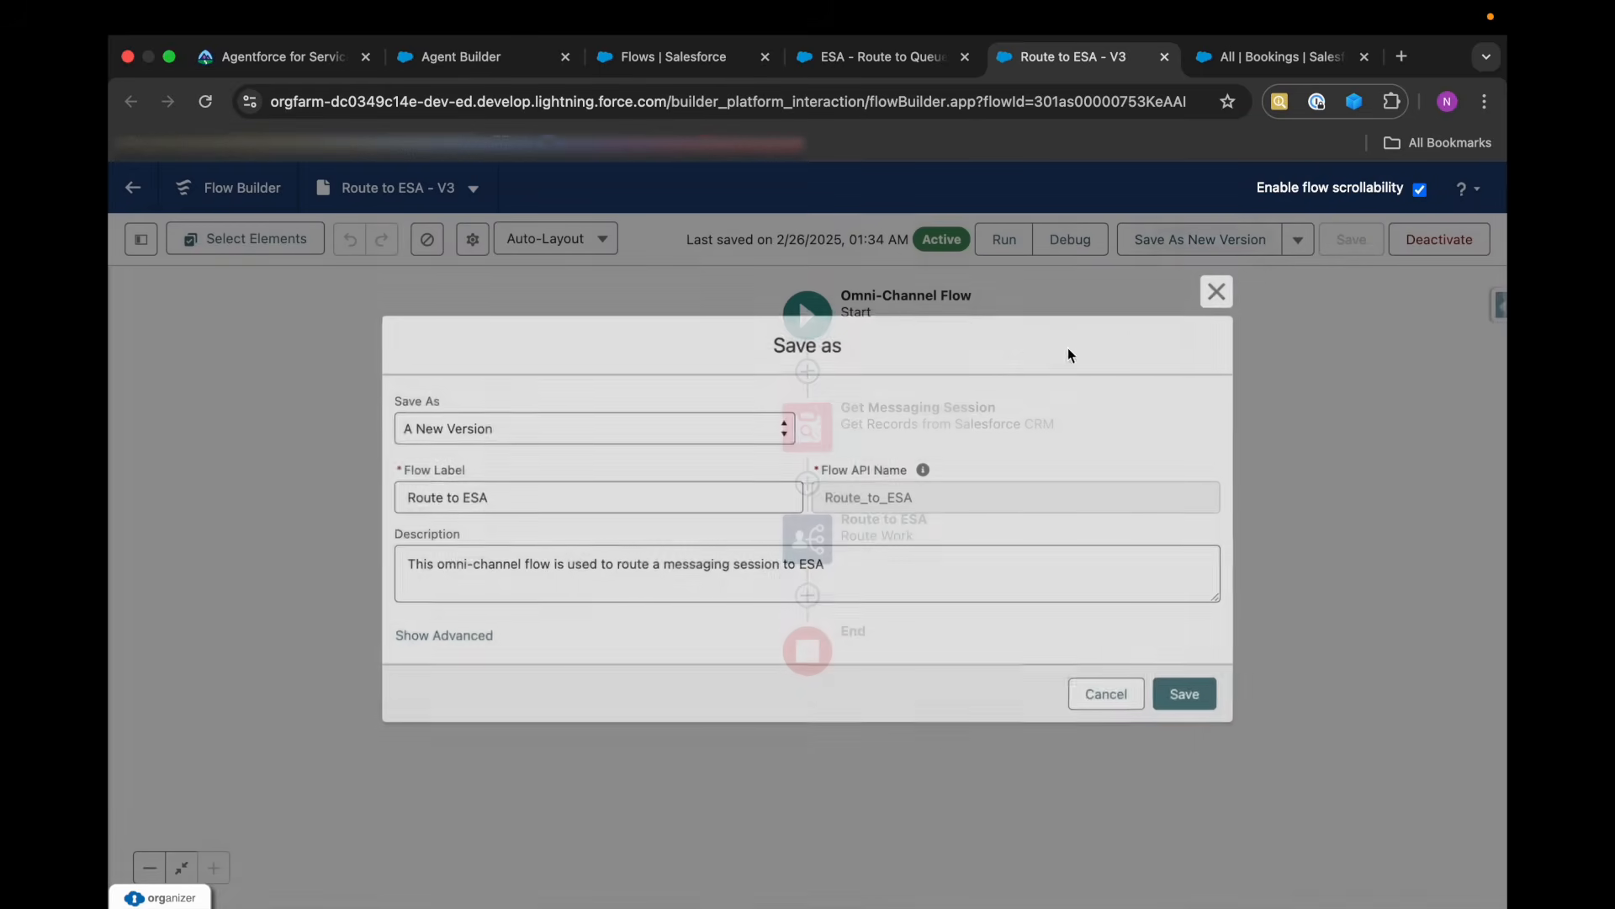
{"action": "left_click", "coordinate": [1193, 698]}
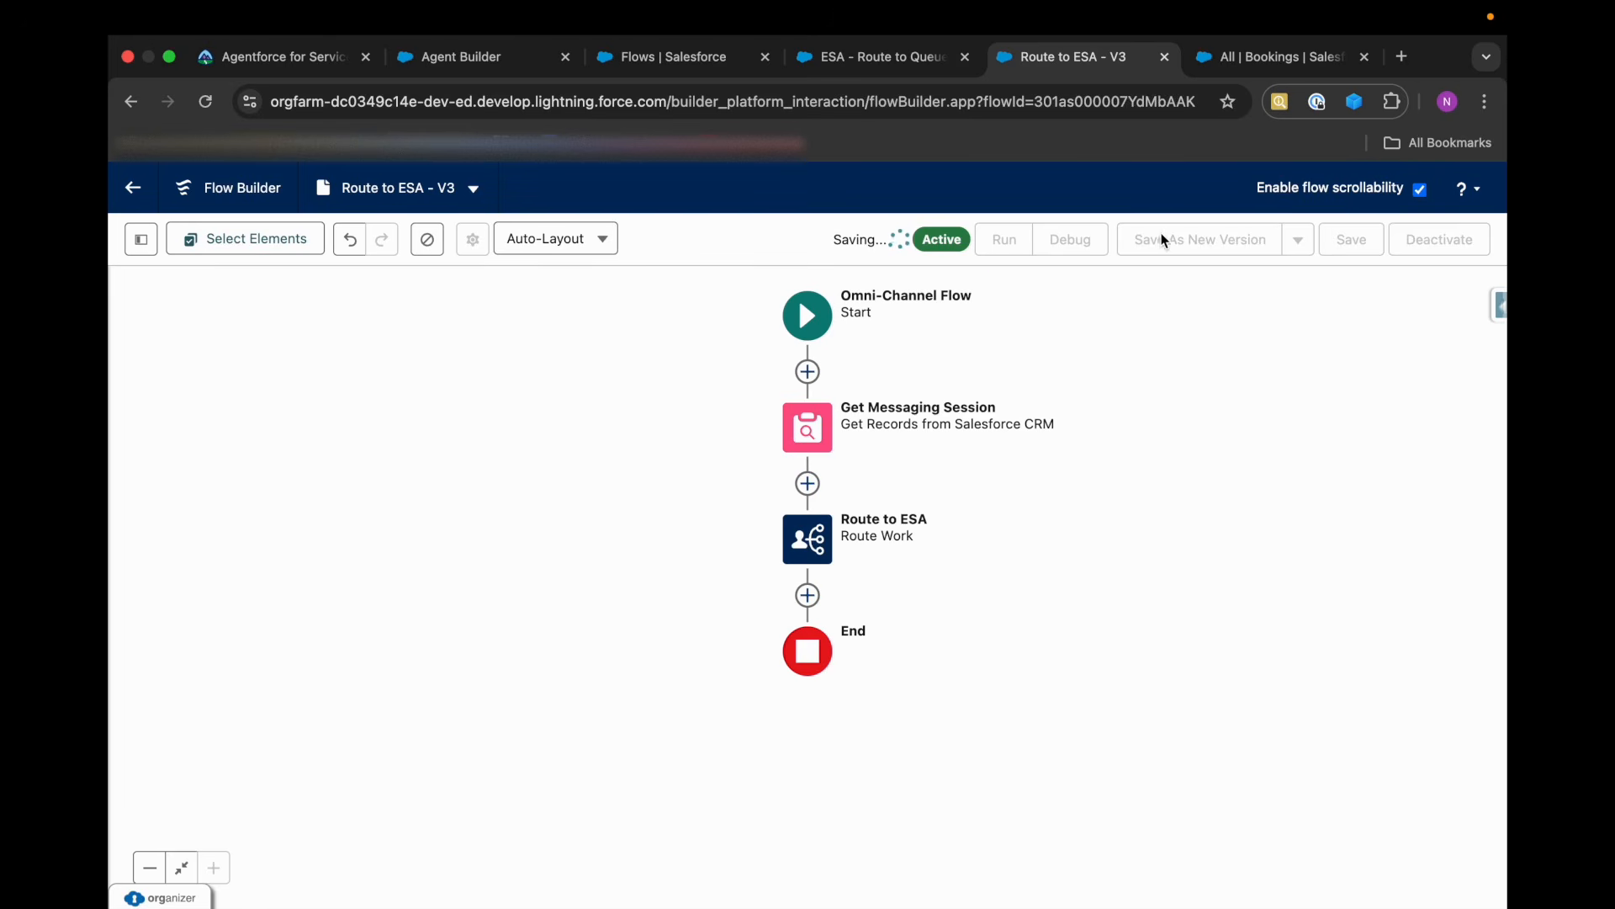
{"action": "left_click", "coordinate": [1432, 255]}
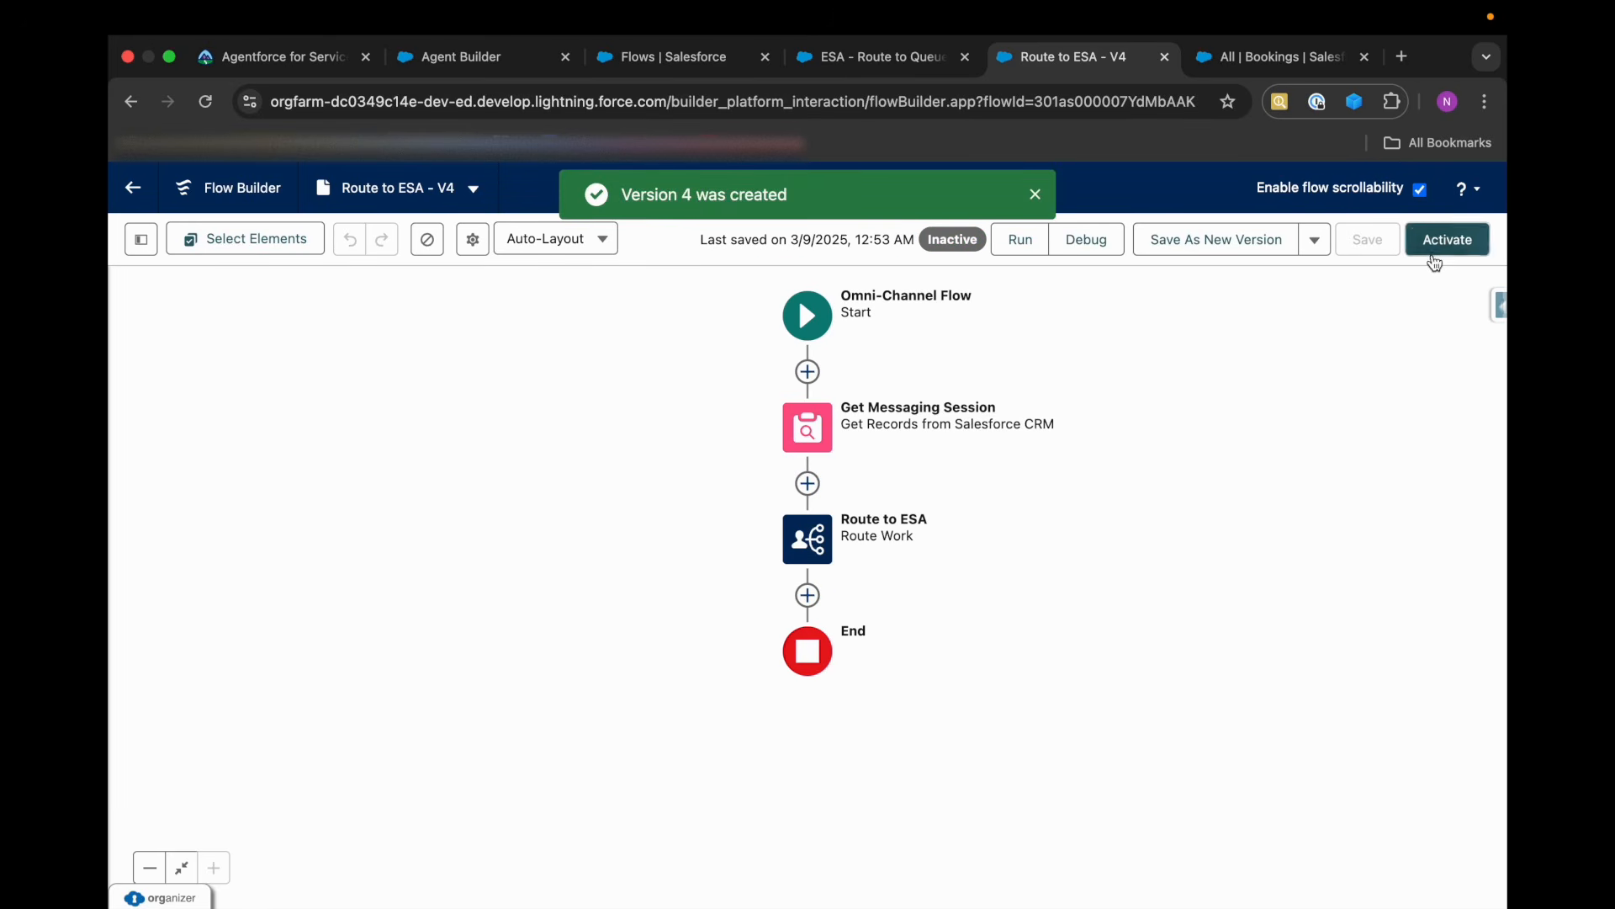
Reload the Coral Cloud Experience Agent and check its inbound and outbound Omni-Channel flow connections.
{"action": "left_click", "coordinate": [461, 70]}
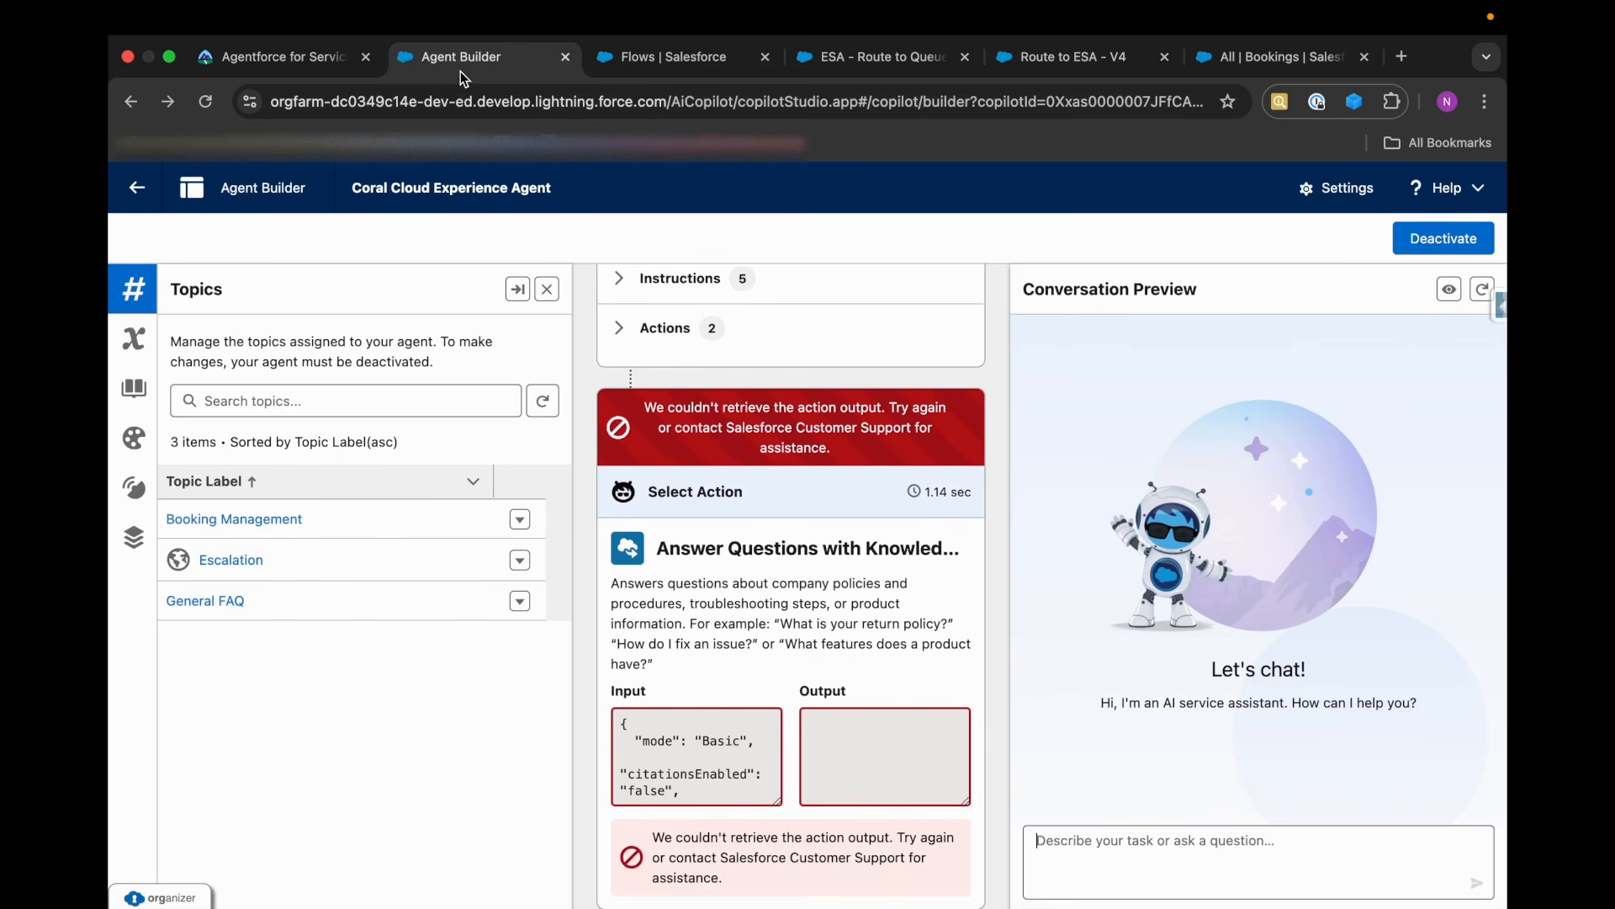
{"action": "left_click", "coordinate": [215, 100]}
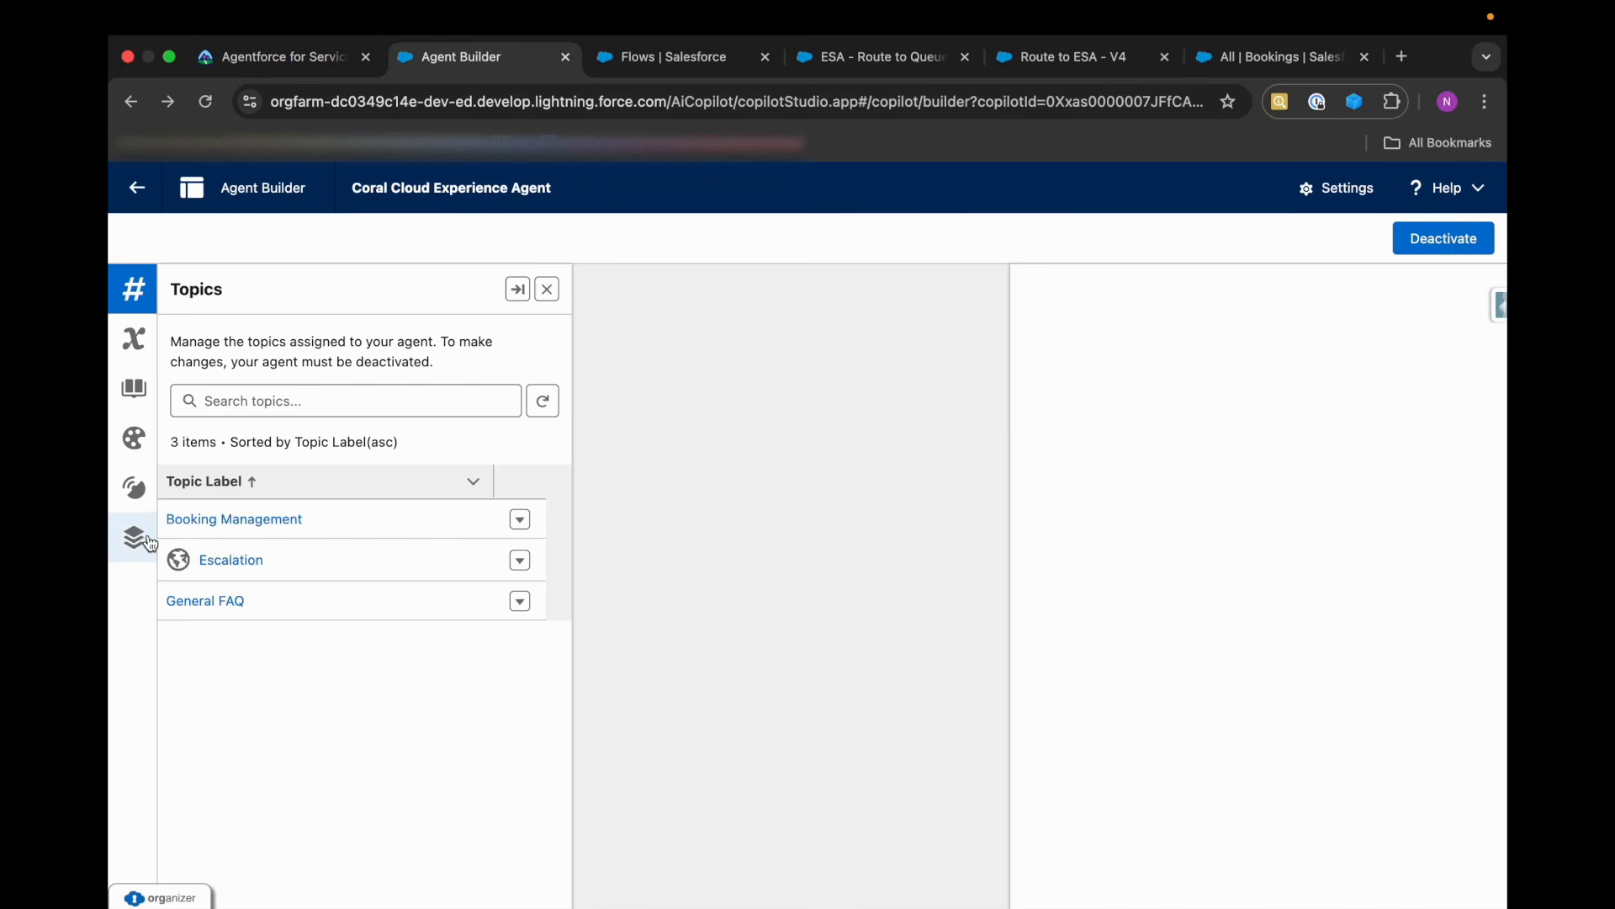
{"action": "left_click", "coordinate": [148, 539]}
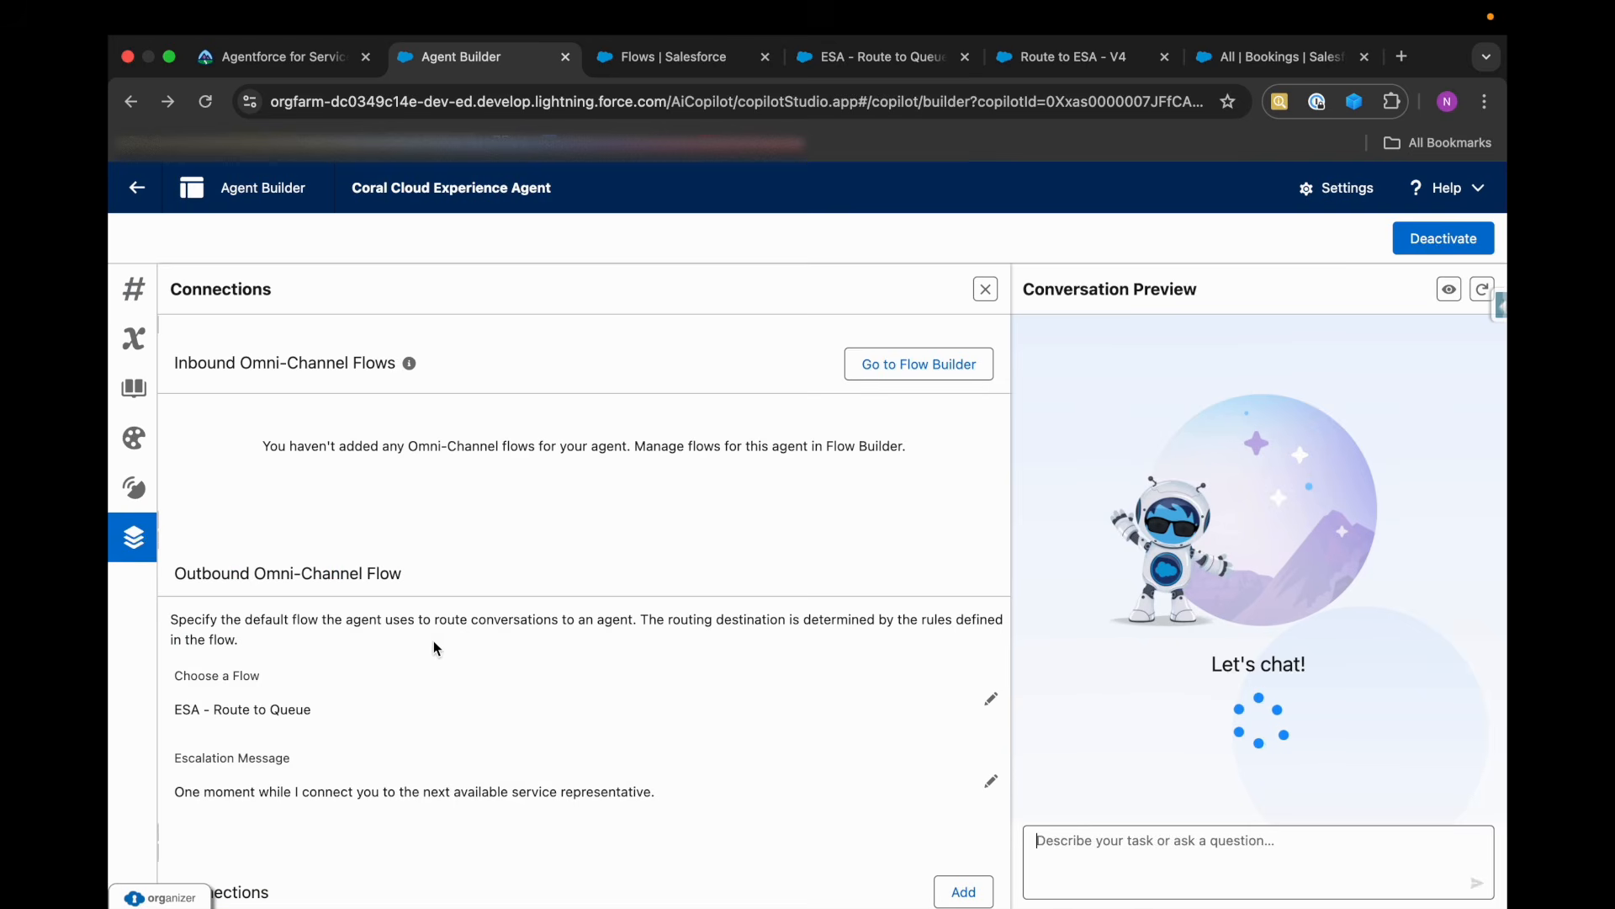
{"action": "left_click_drag", "start_coordinate": [173, 710], "coordinate": [318, 711]}
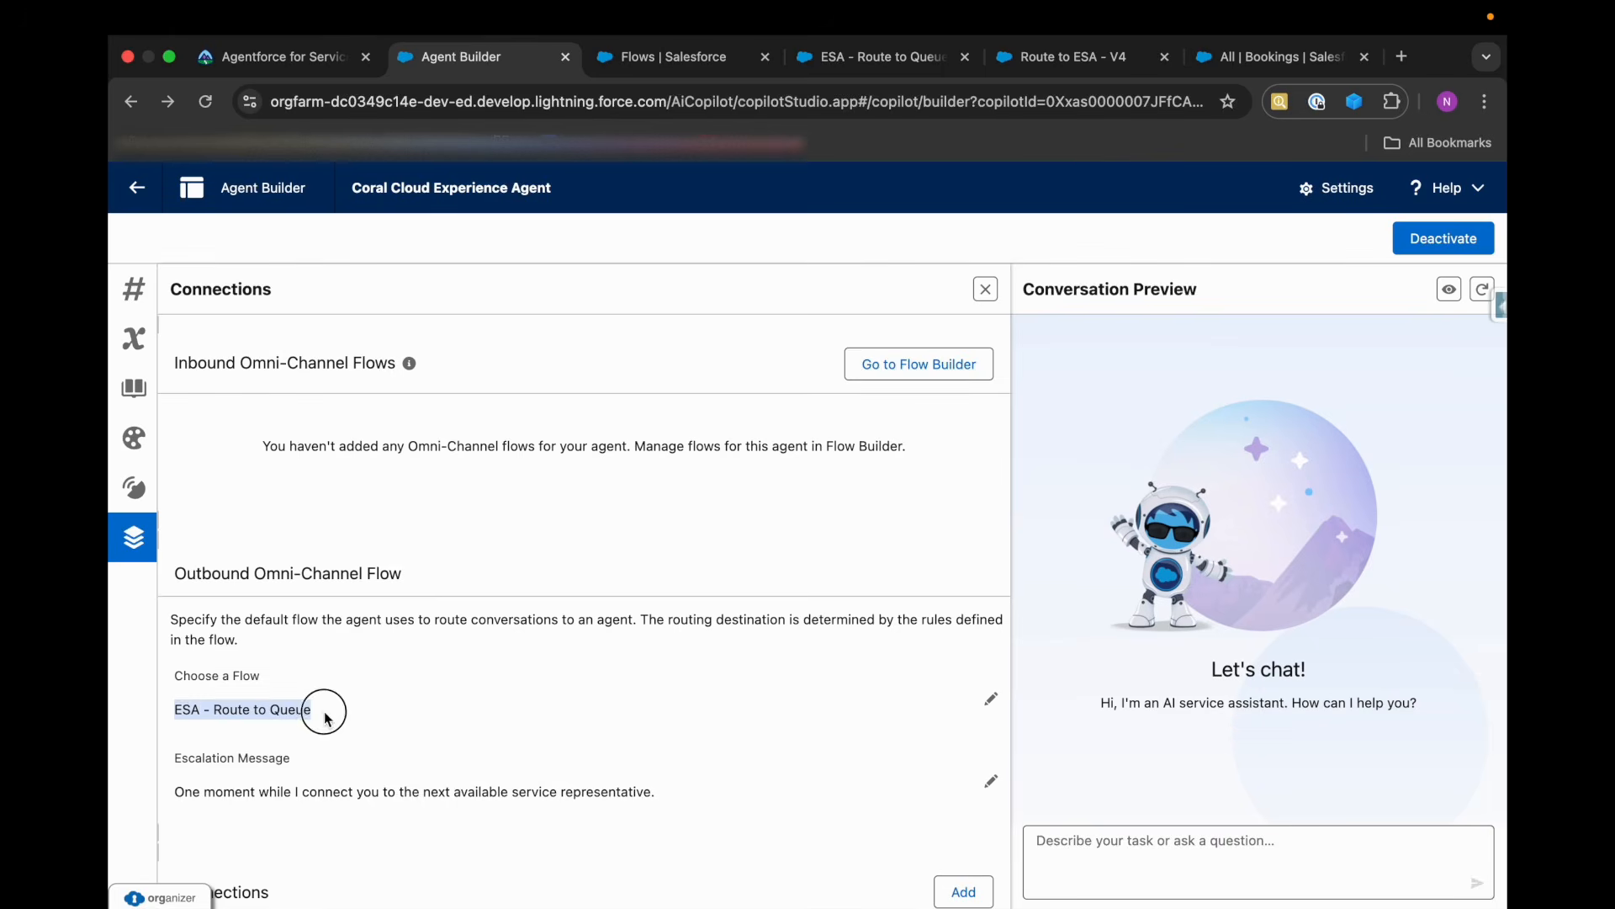
Recheck the agent's flow connections and read the superbadge note about publishing the coral-cloud site and ESA Web Deployment.
{"action": "left_click", "coordinate": [634, 805]}
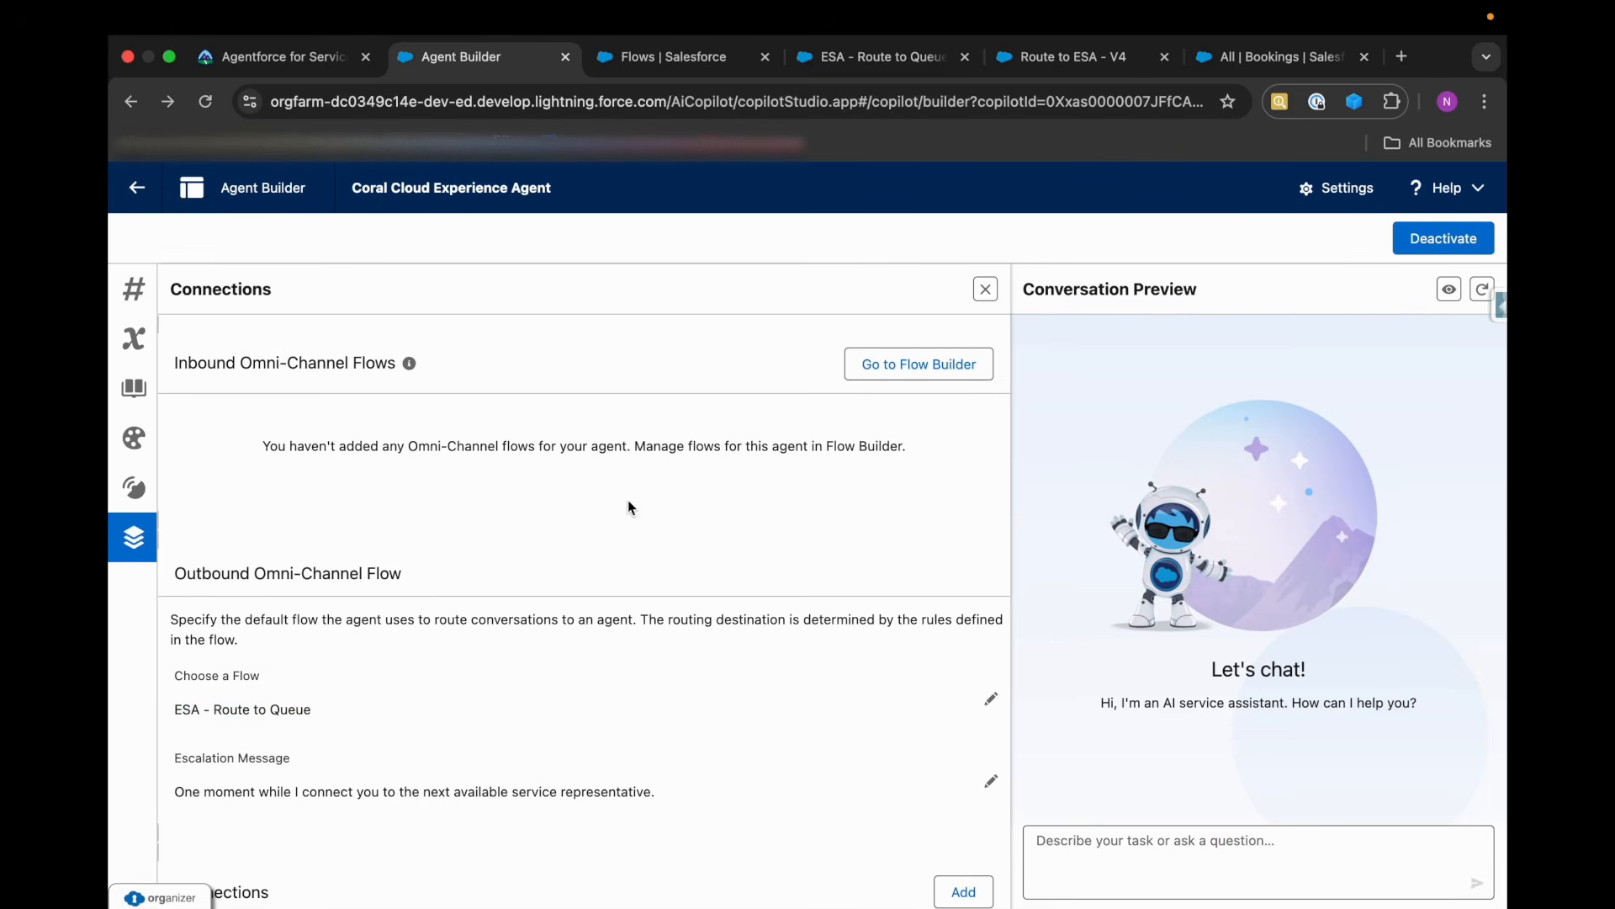
{"action": "left_click_drag", "start_coordinate": [636, 446], "coordinate": [886, 449]}
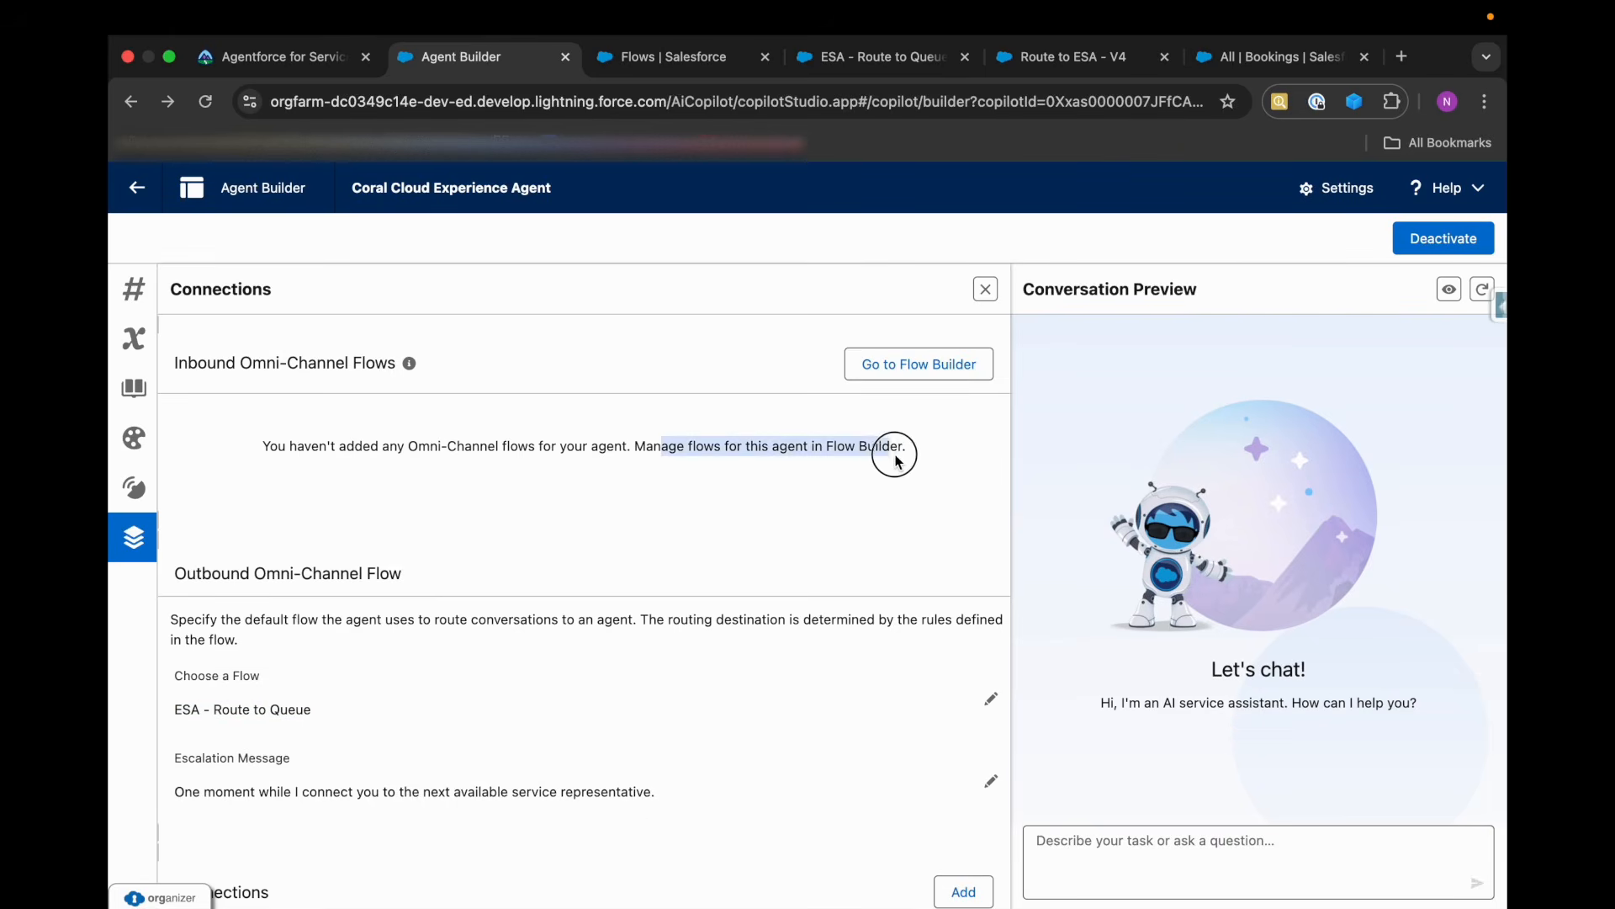
{"action": "left_click", "coordinate": [895, 455]}
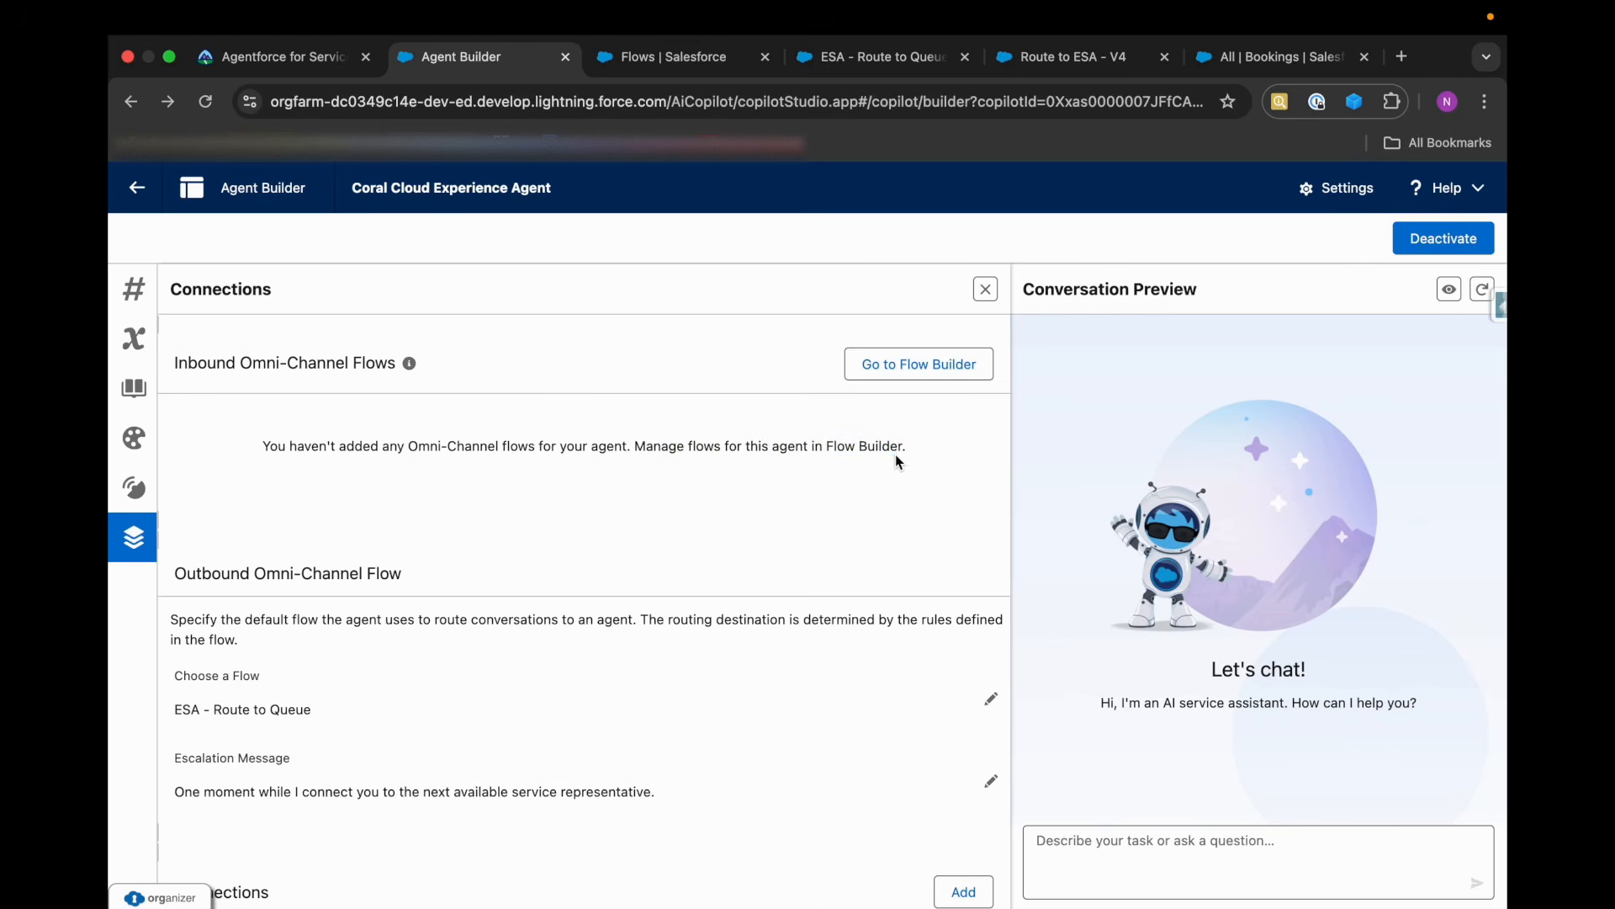
{"action": "left_click", "coordinate": [265, 72]}
{"action": "scroll", "coordinate": [597, 691], "scroll_direction": "down", "scroll_amount": 2}
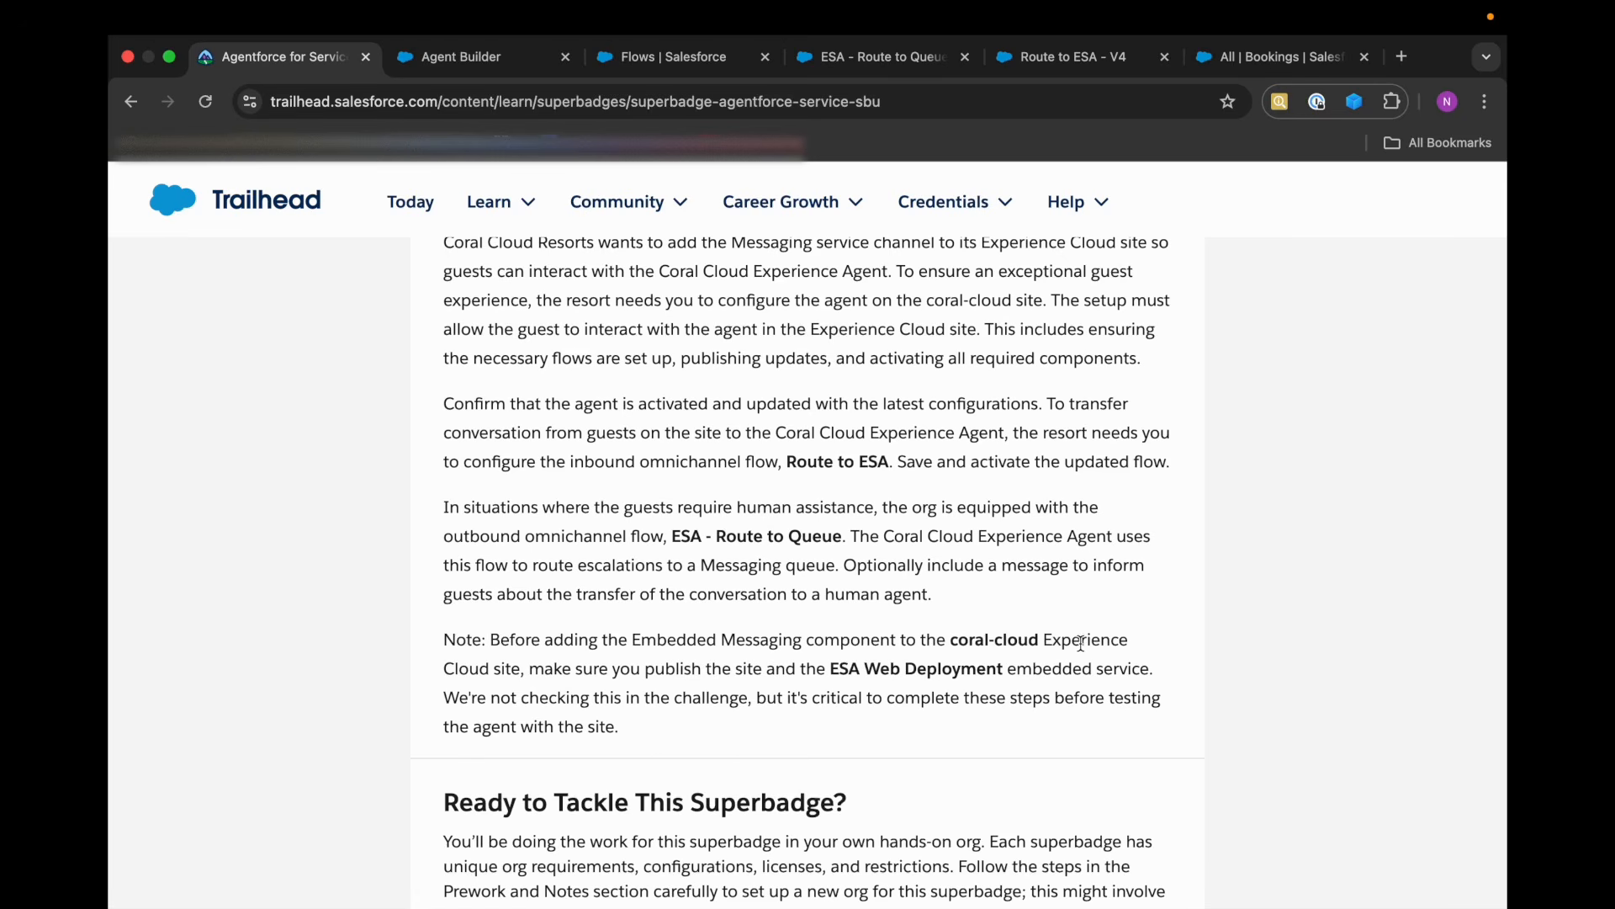
{"action": "scroll", "coordinate": [1079, 643], "scroll_direction": "down", "scroll_amount": 2}
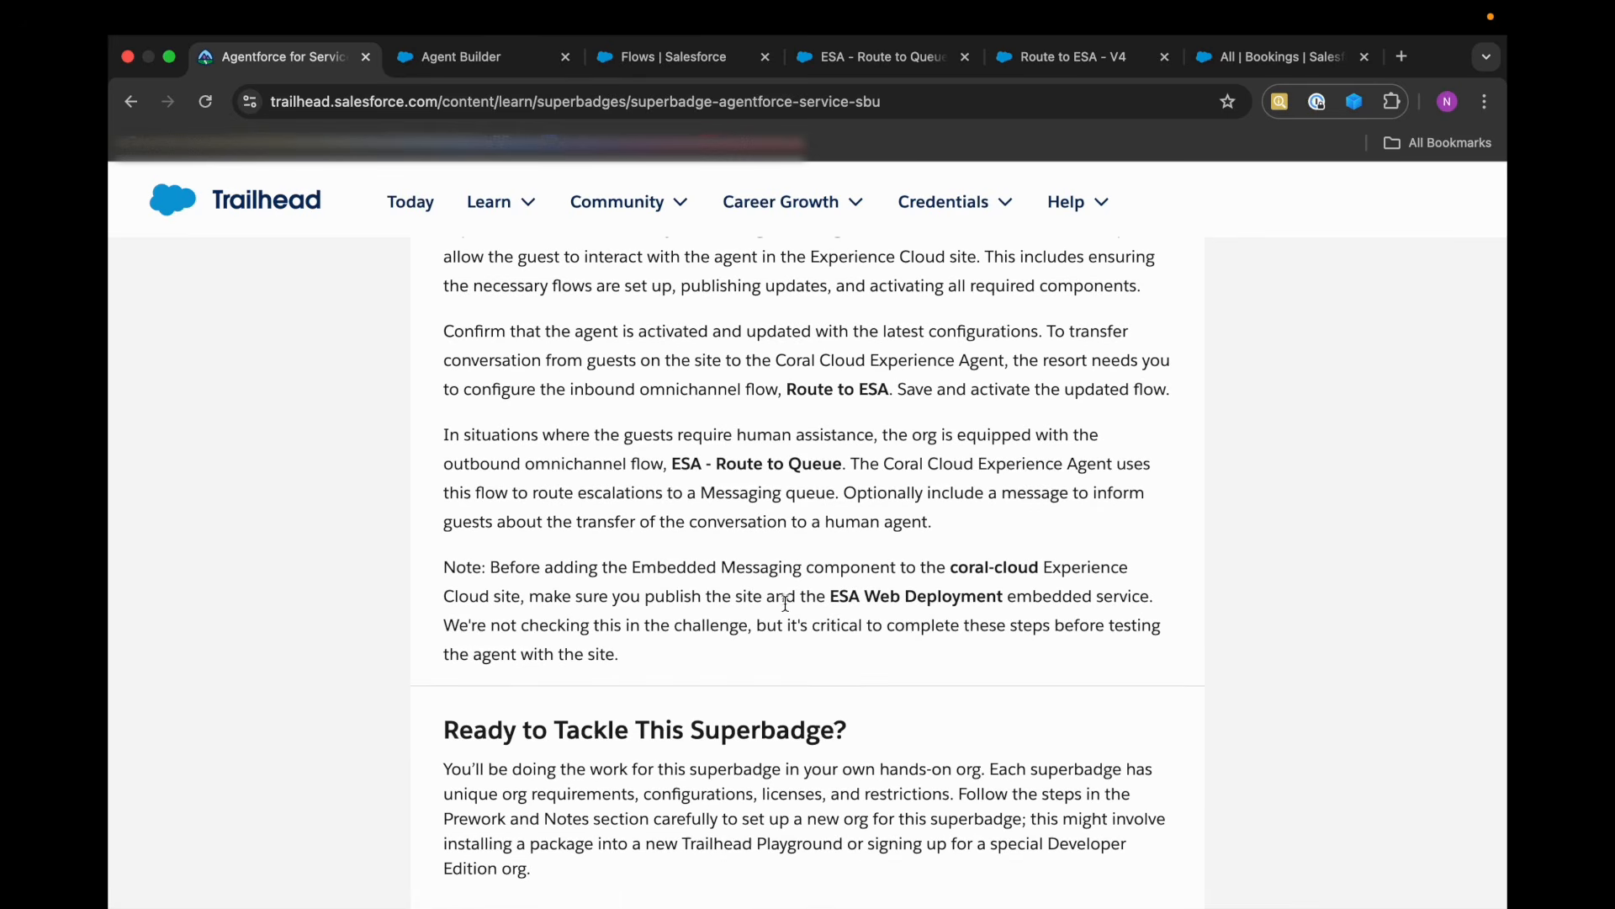
{"action": "left_click_drag", "start_coordinate": [833, 598], "coordinate": [1003, 597]}
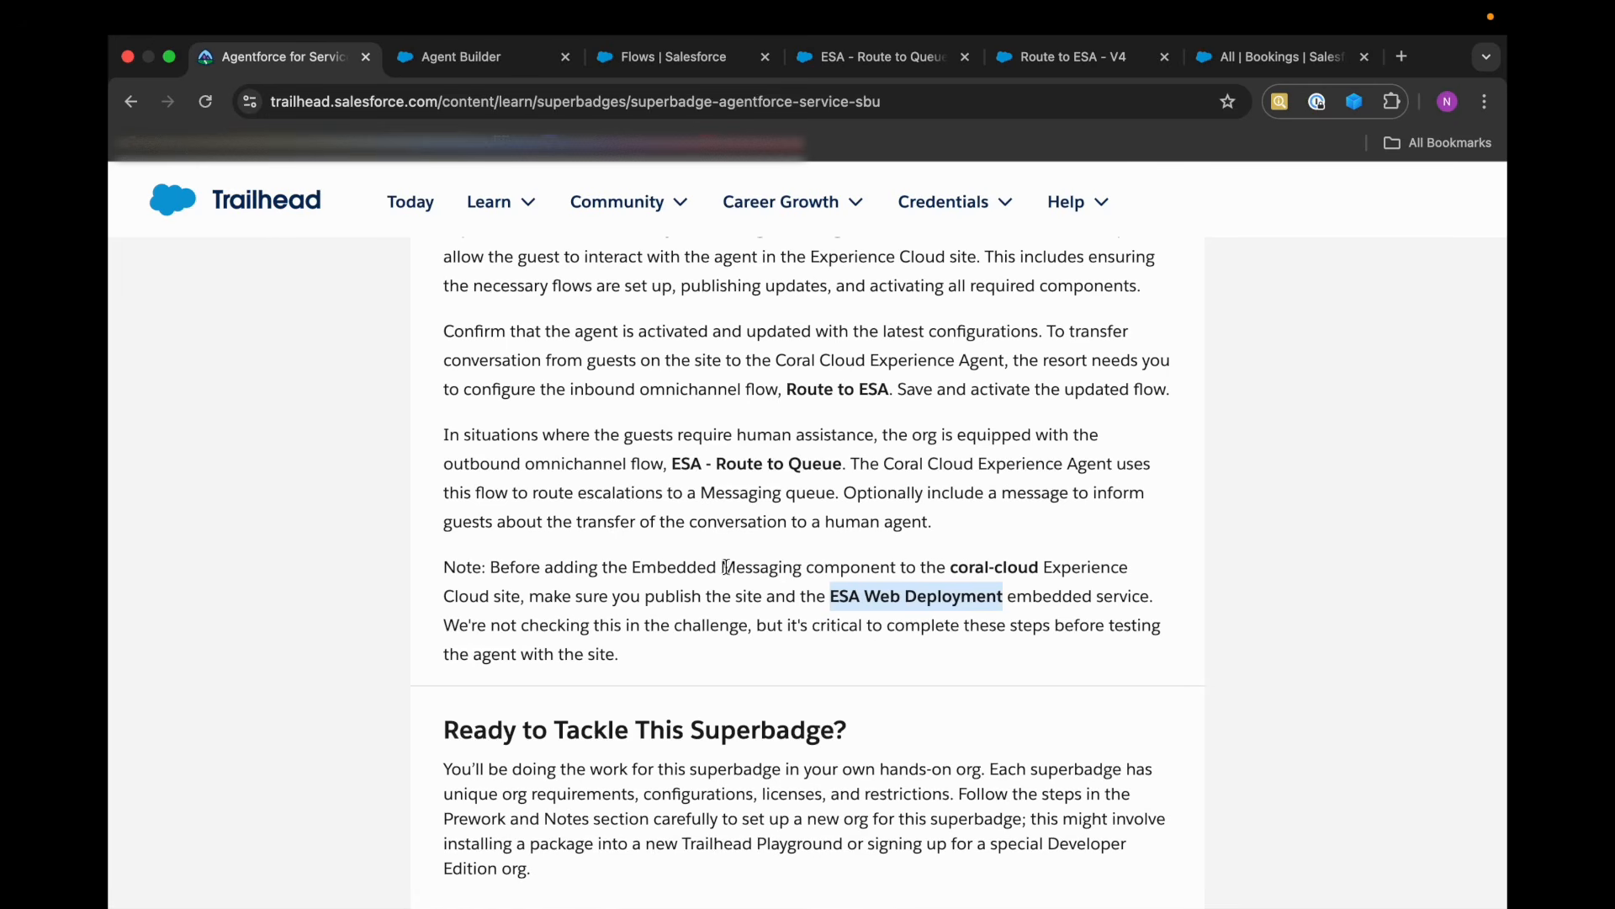
{"action": "scroll", "coordinate": [880, 613], "scroll_direction": "down", "scroll_amount": 1}
Open Salesforce Setup from the Bookings page and find the All Sites page under Digital Experiences by searching for "site".
{"action": "left_click", "coordinate": [1275, 56]}
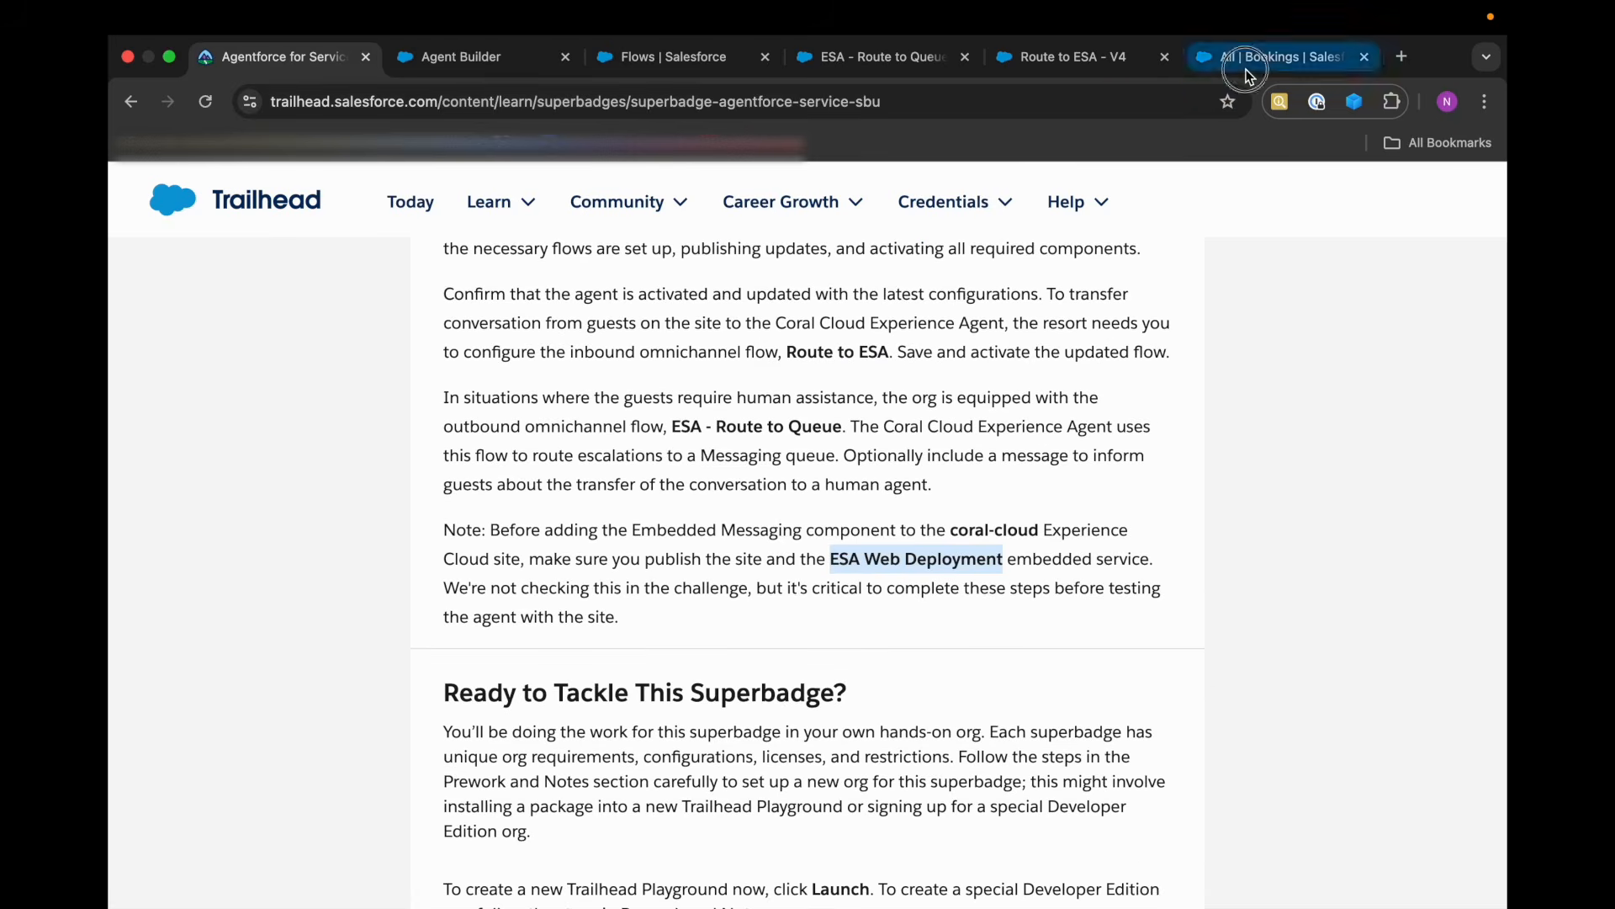
{"action": "left_click", "coordinate": [1391, 187]}
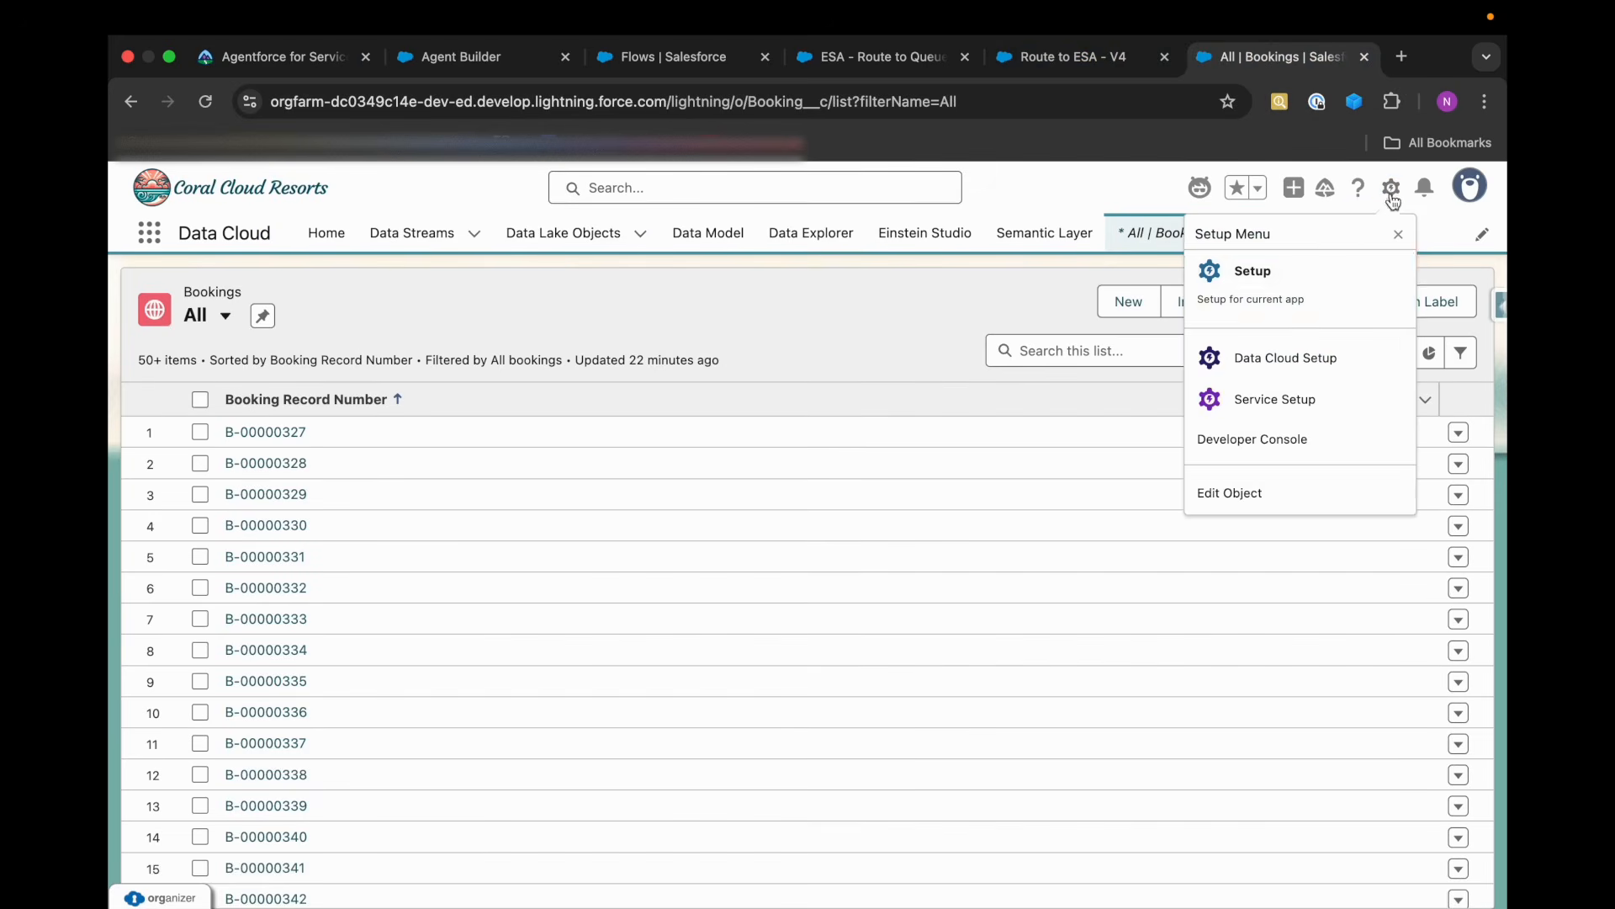
{"action": "left_click", "coordinate": [1305, 265]}
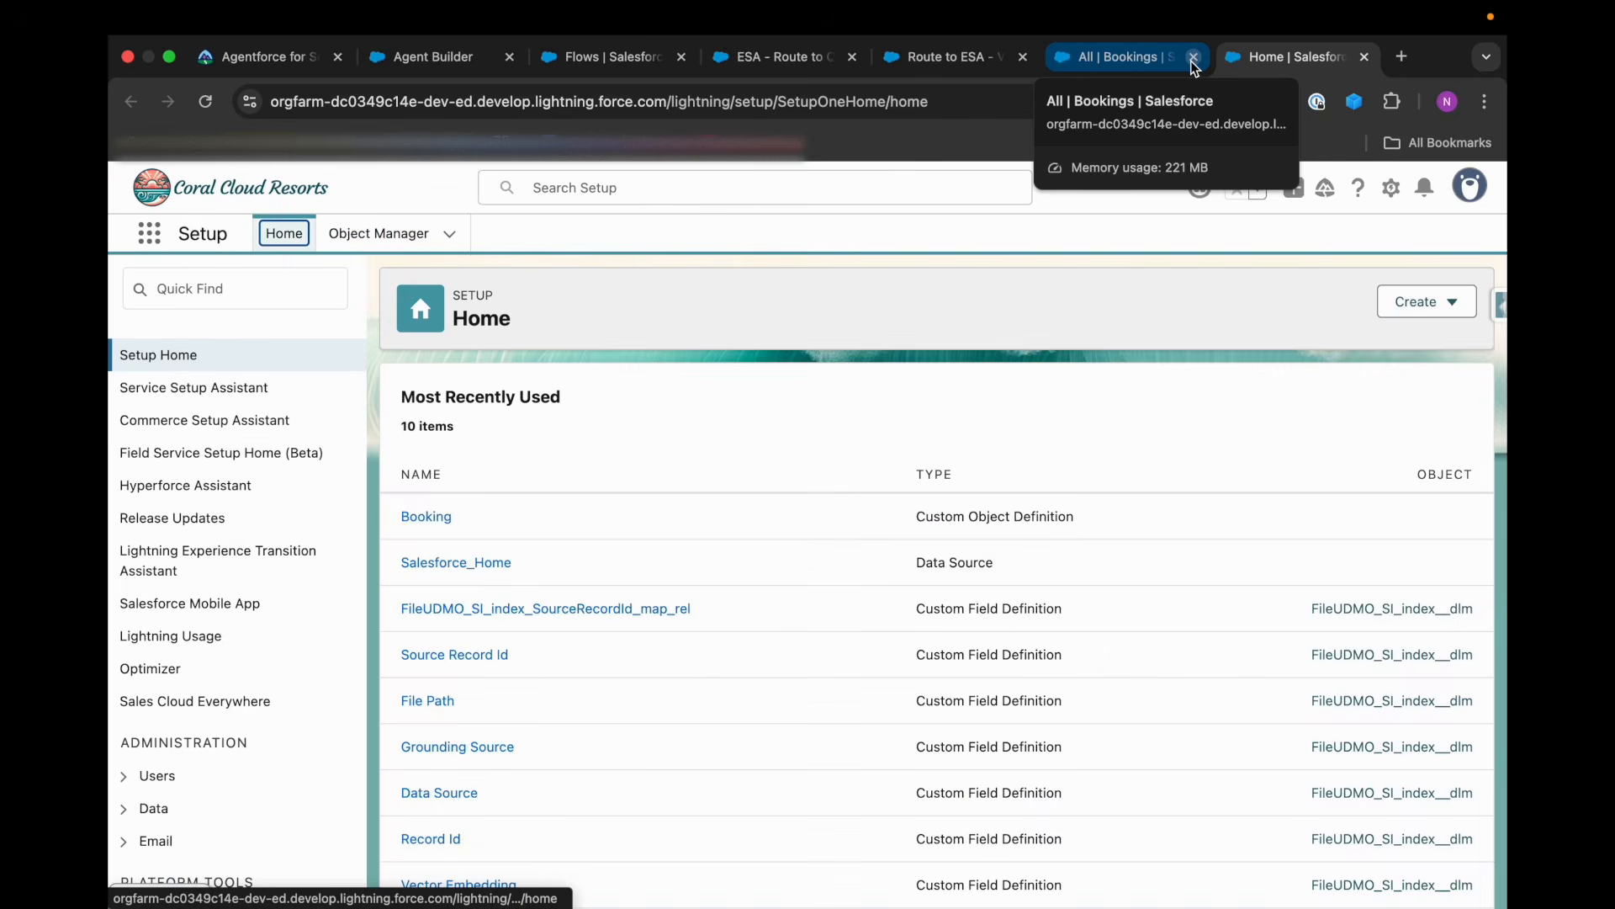
{"action": "left_click", "coordinate": [193, 288]}
{"action": "type", "text": "sire"}
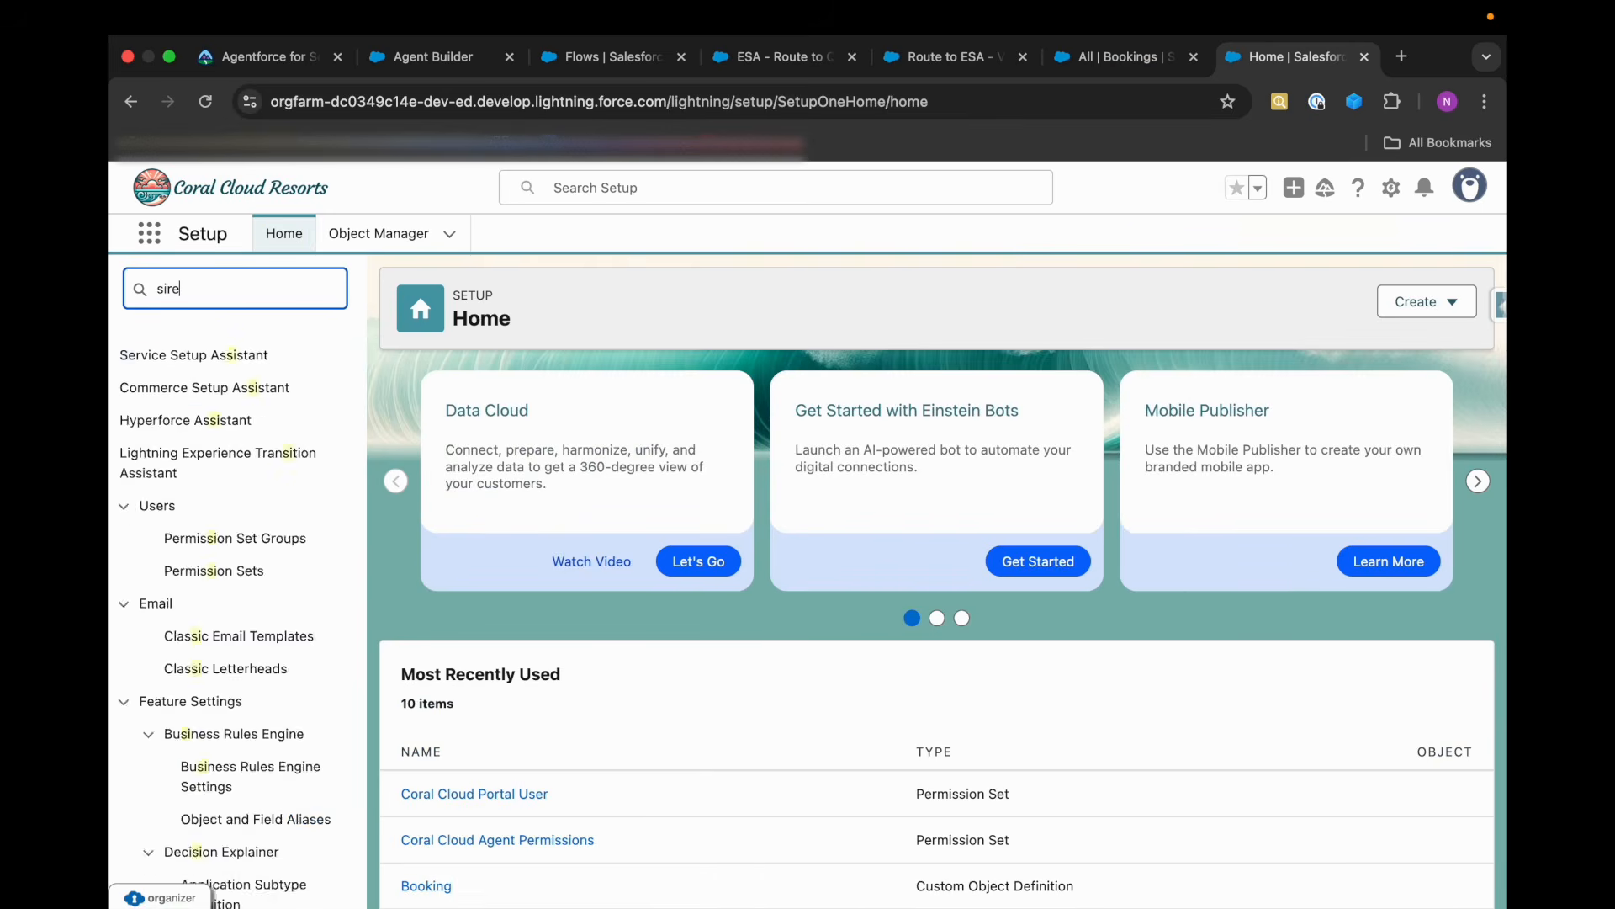
{"action": "type", "text": "e"}
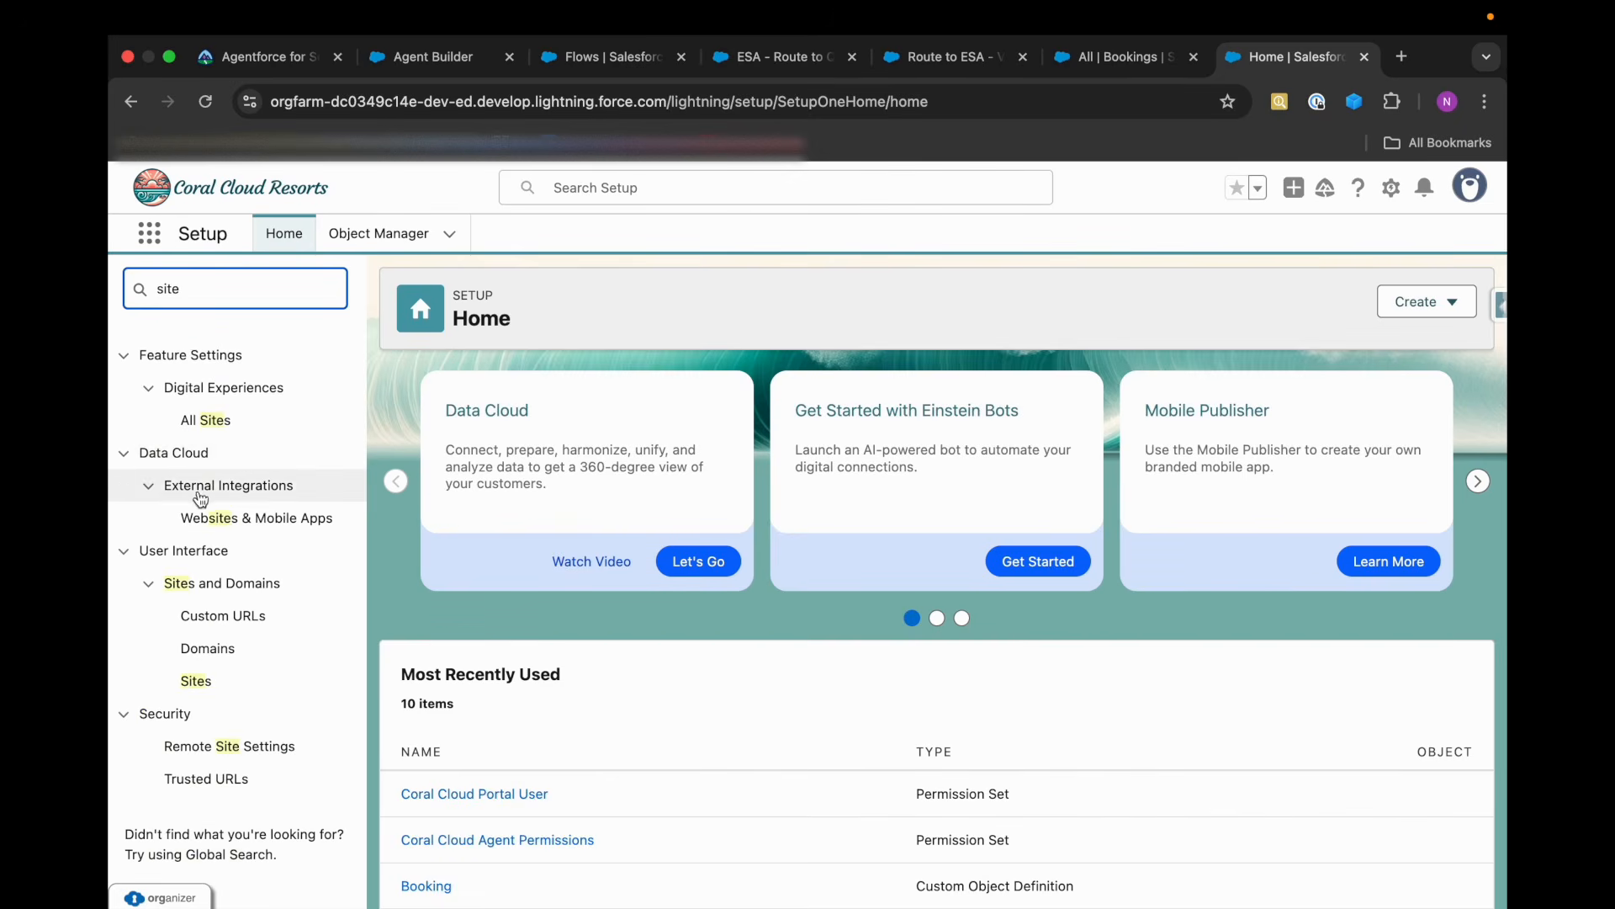
{"action": "left_click", "coordinate": [216, 431]}
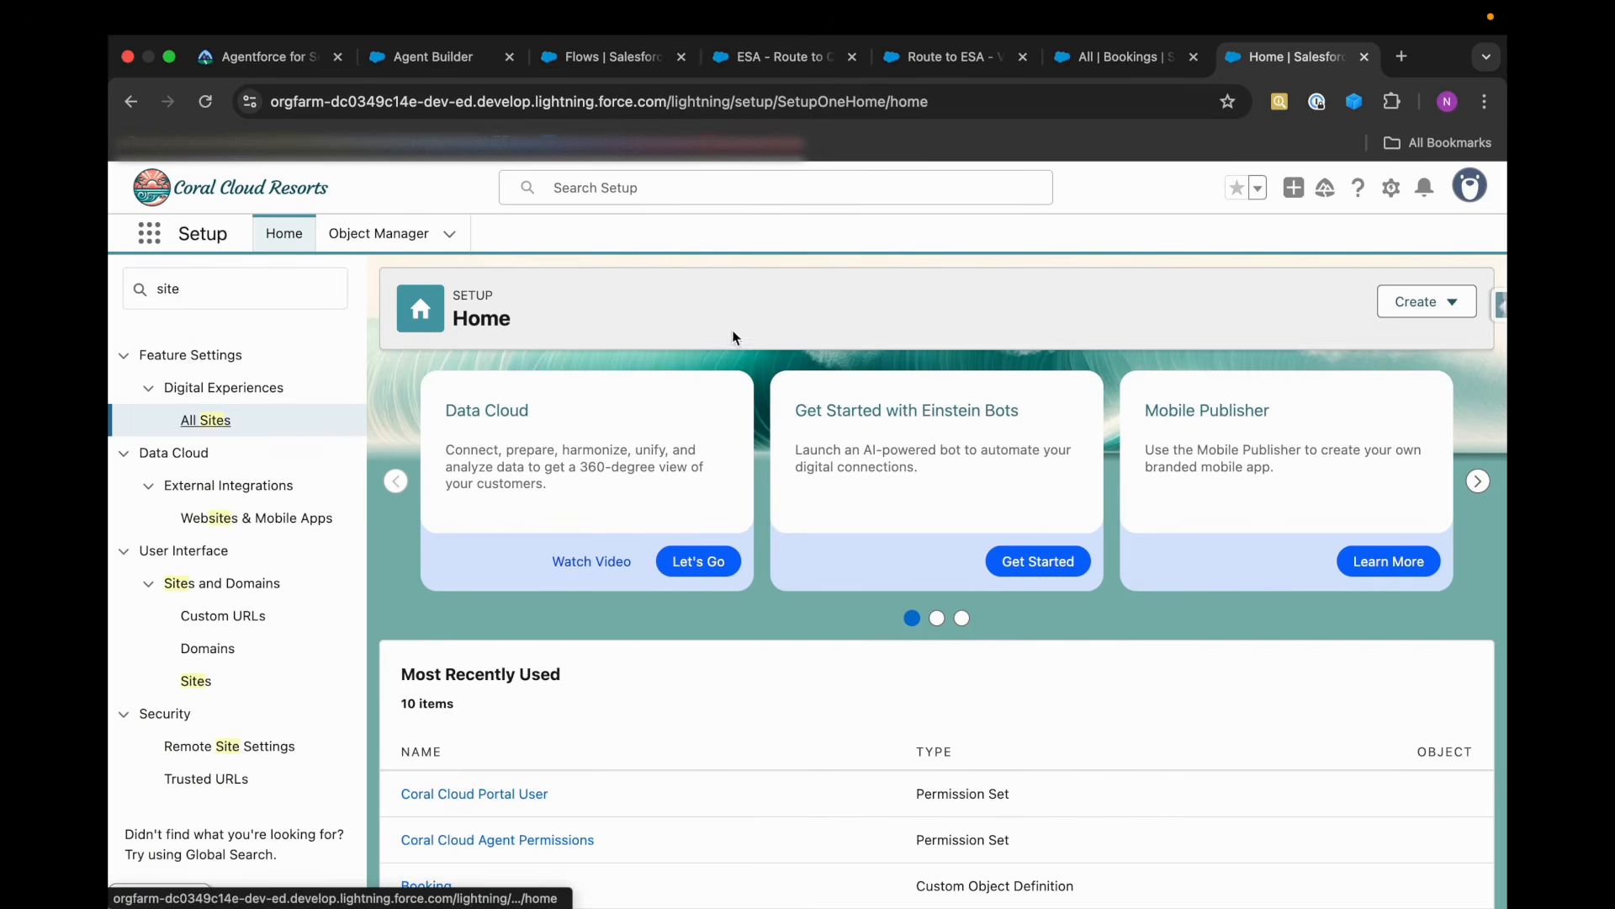
Open another Setup home from the Bookings page and close the Bookings page.
{"action": "left_click", "coordinate": [1098, 60]}
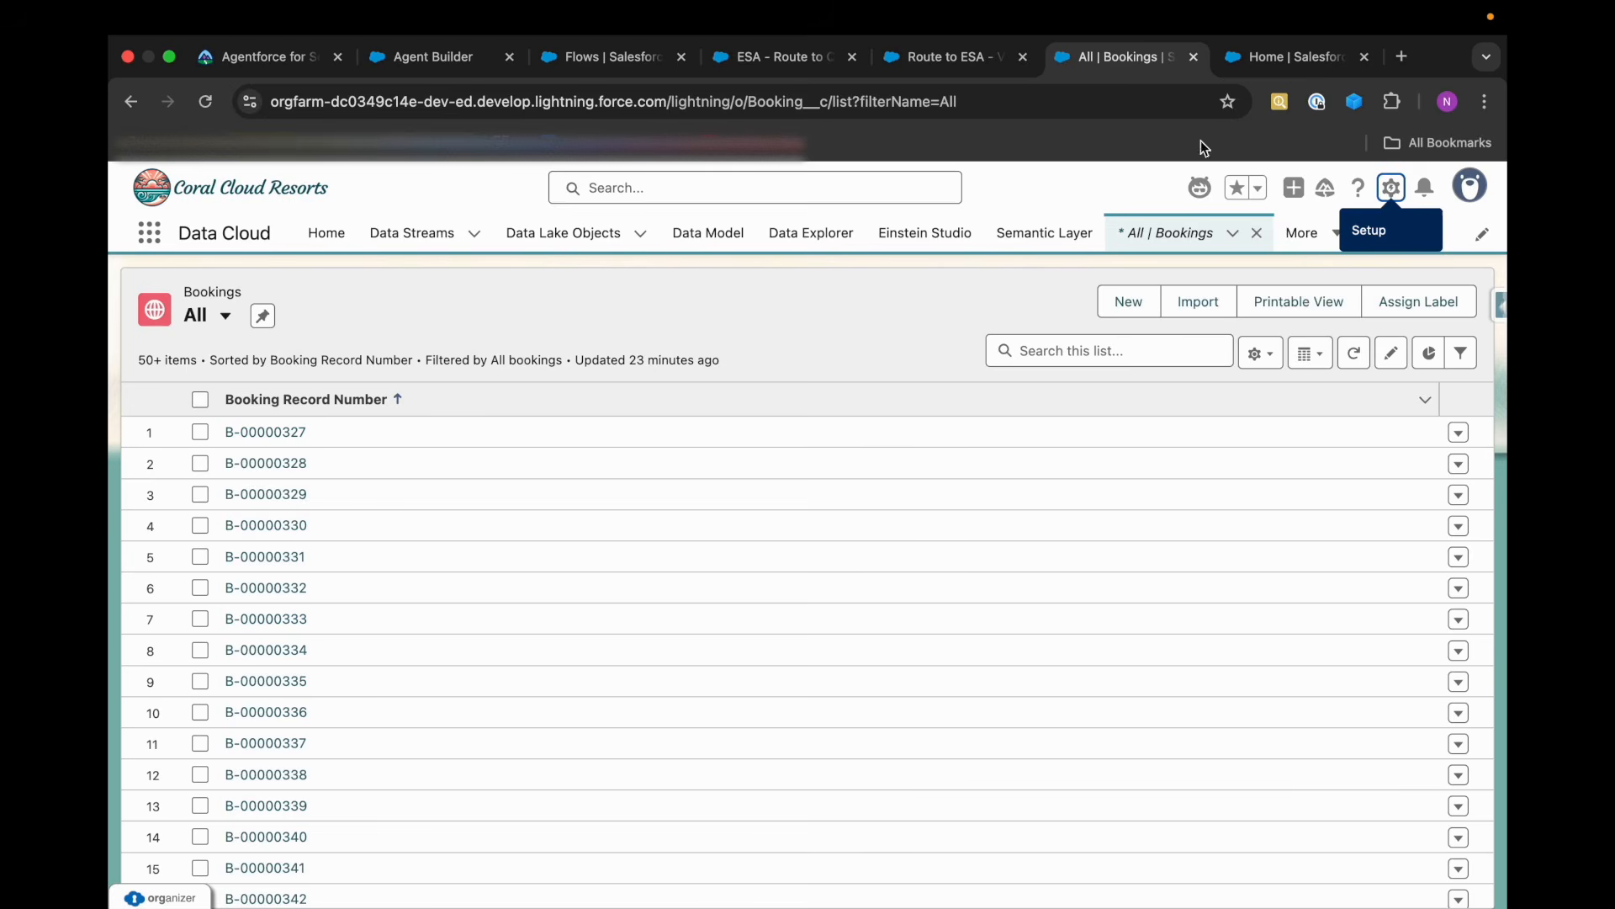
{"action": "left_click", "coordinate": [1391, 188]}
{"action": "left_click", "coordinate": [1309, 281]}
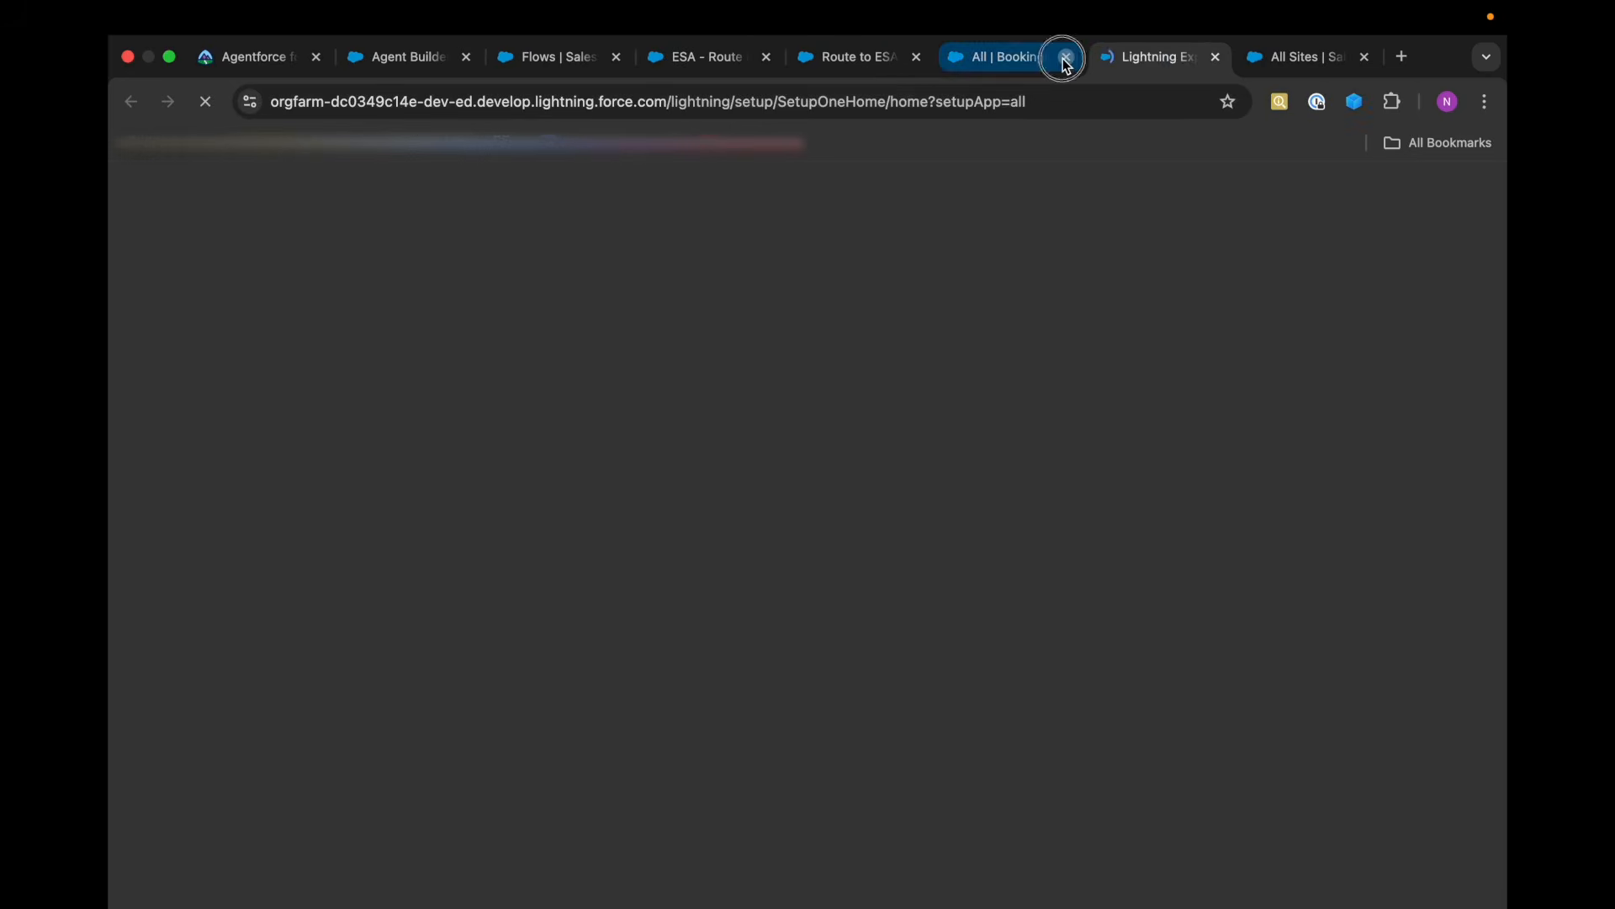
{"action": "left_click", "coordinate": [1066, 57]}
{"action": "left_click", "coordinate": [1134, 59]}
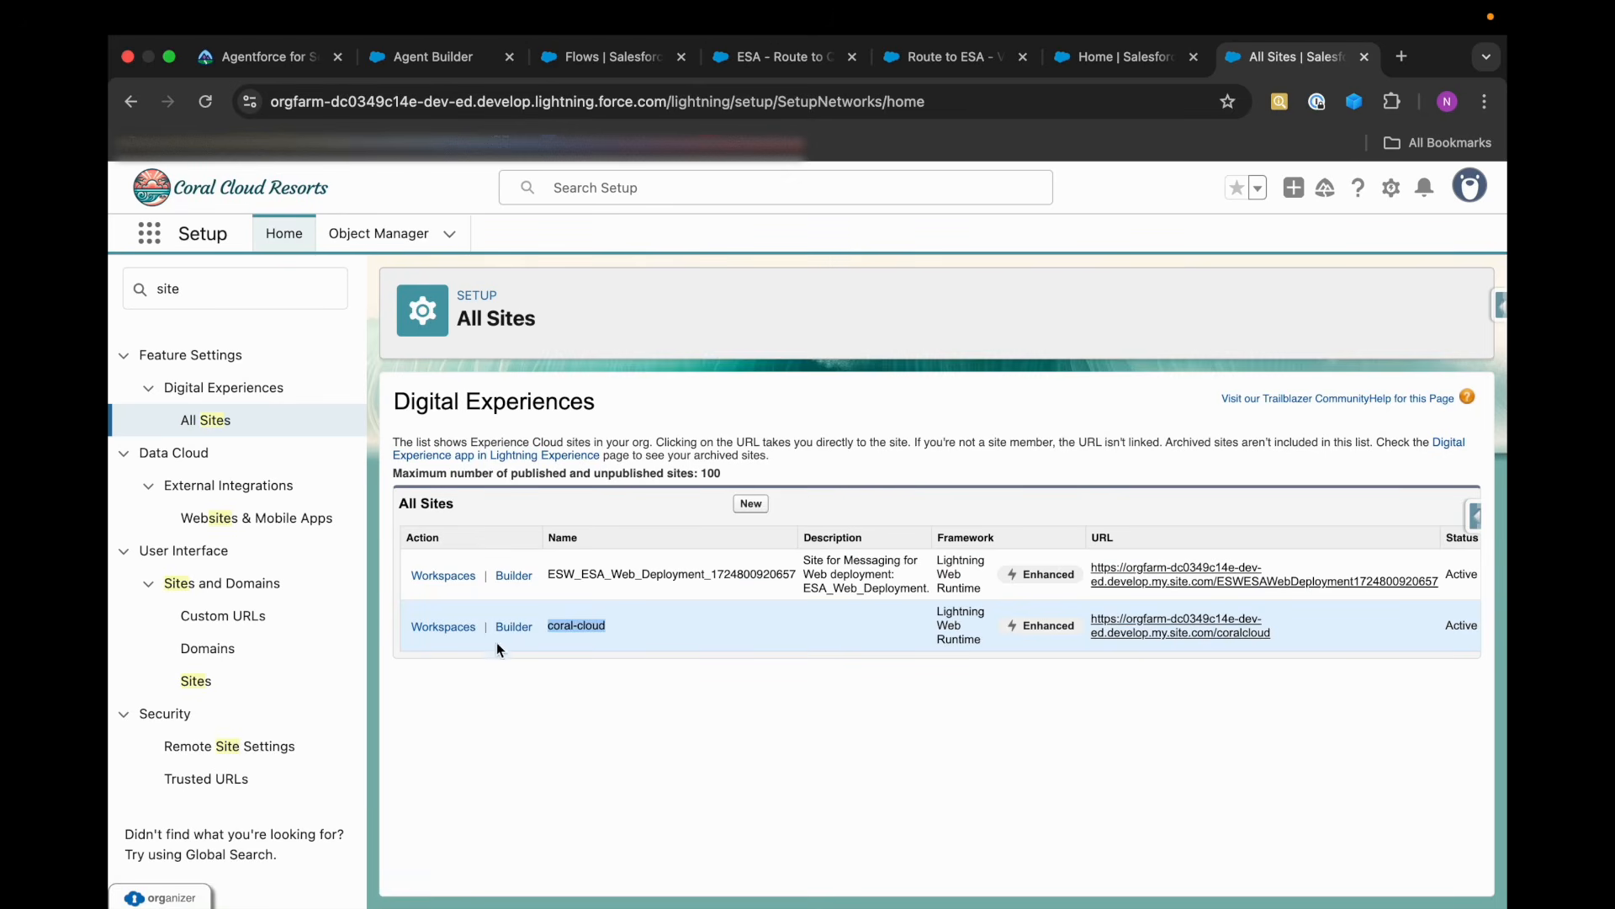
Open the coral-cloud site in Experience Builder and add an Embedded Messaging component below the Home page's hero banner.
{"action": "left_click", "coordinate": [513, 628]}
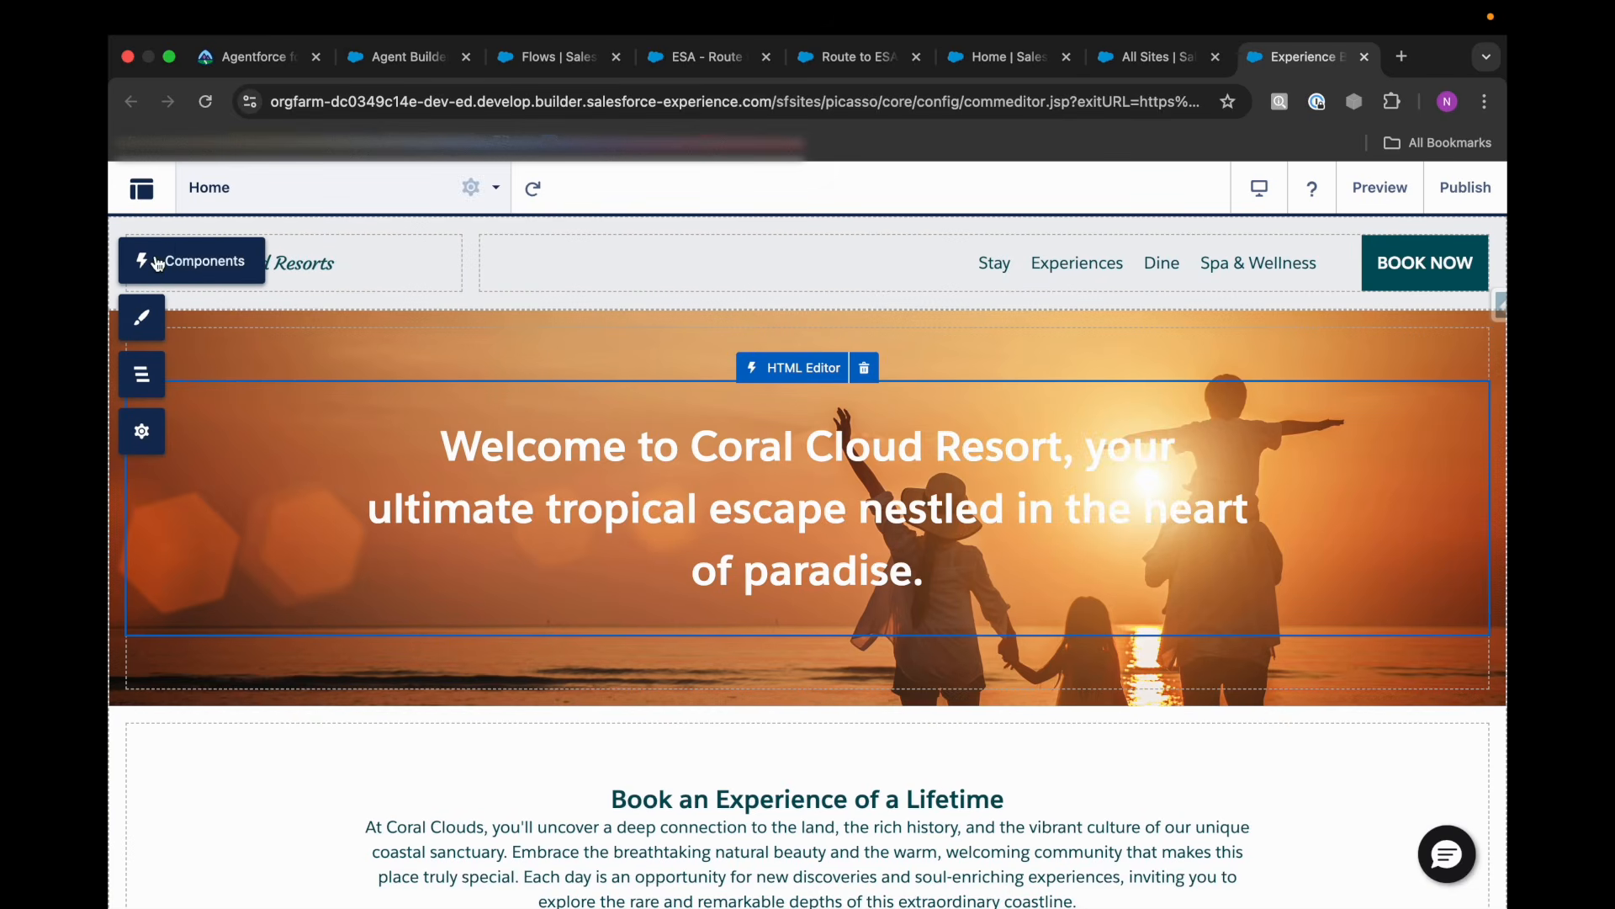
{"action": "left_click", "coordinate": [142, 261]}
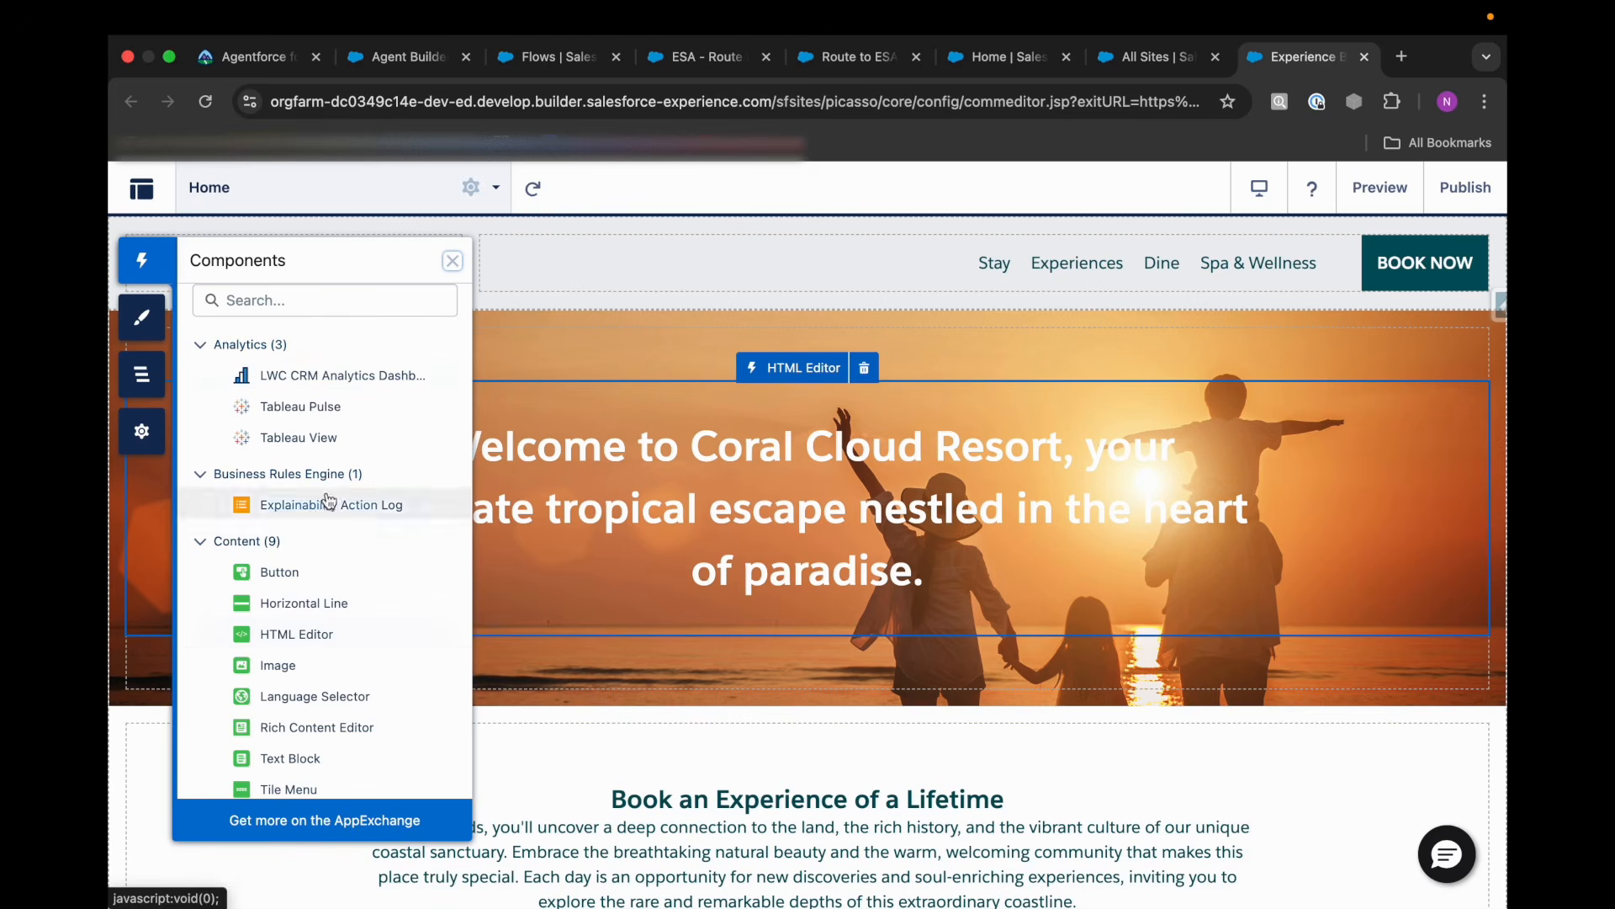
{"action": "scroll", "coordinate": [262, 537], "scroll_direction": "down", "scroll_amount": 5}
{"action": "scroll", "coordinate": [262, 537], "scroll_direction": "down", "scroll_amount": 7}
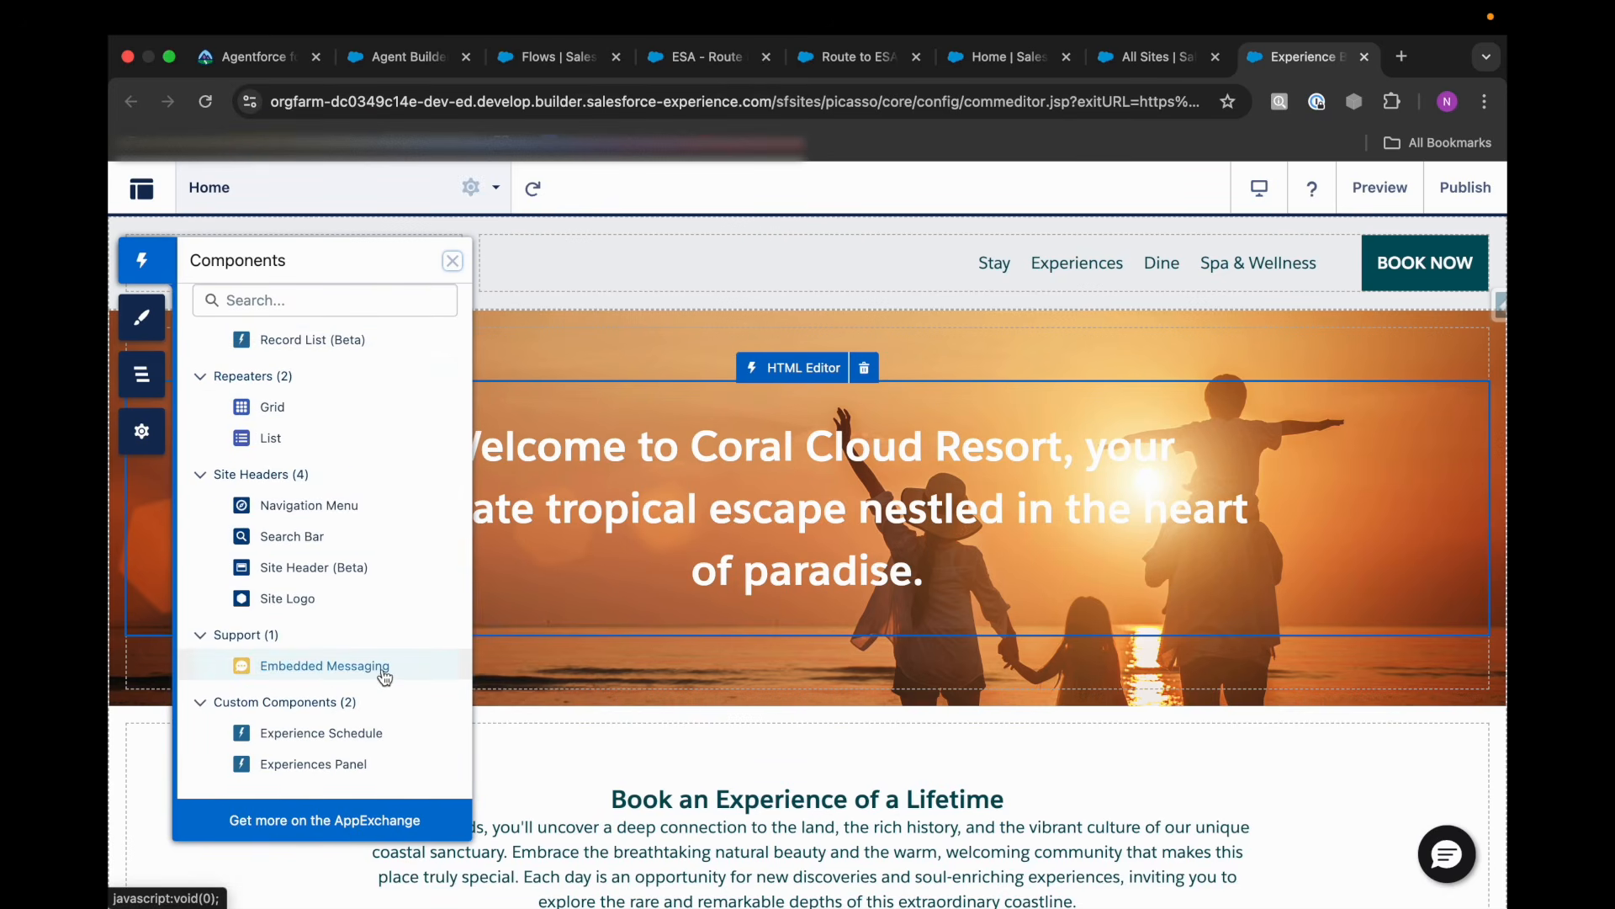
{"action": "left_click_drag", "start_coordinate": [329, 670], "coordinate": [587, 730]}
{"action": "left_click", "coordinate": [453, 262]}
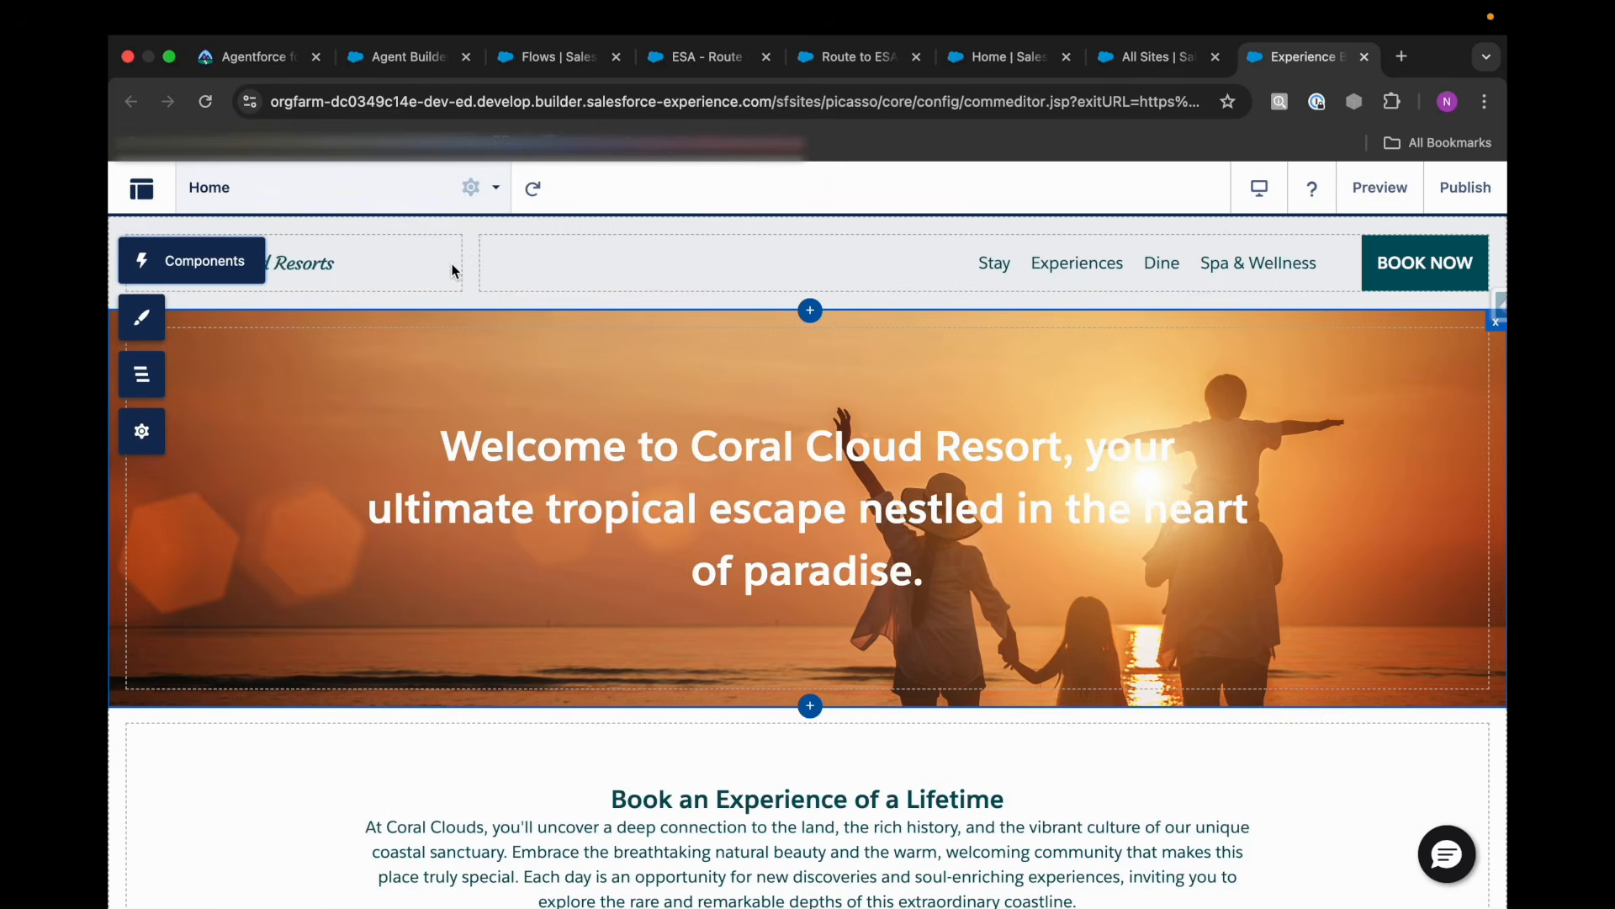
{"action": "left_click", "coordinate": [569, 711]}
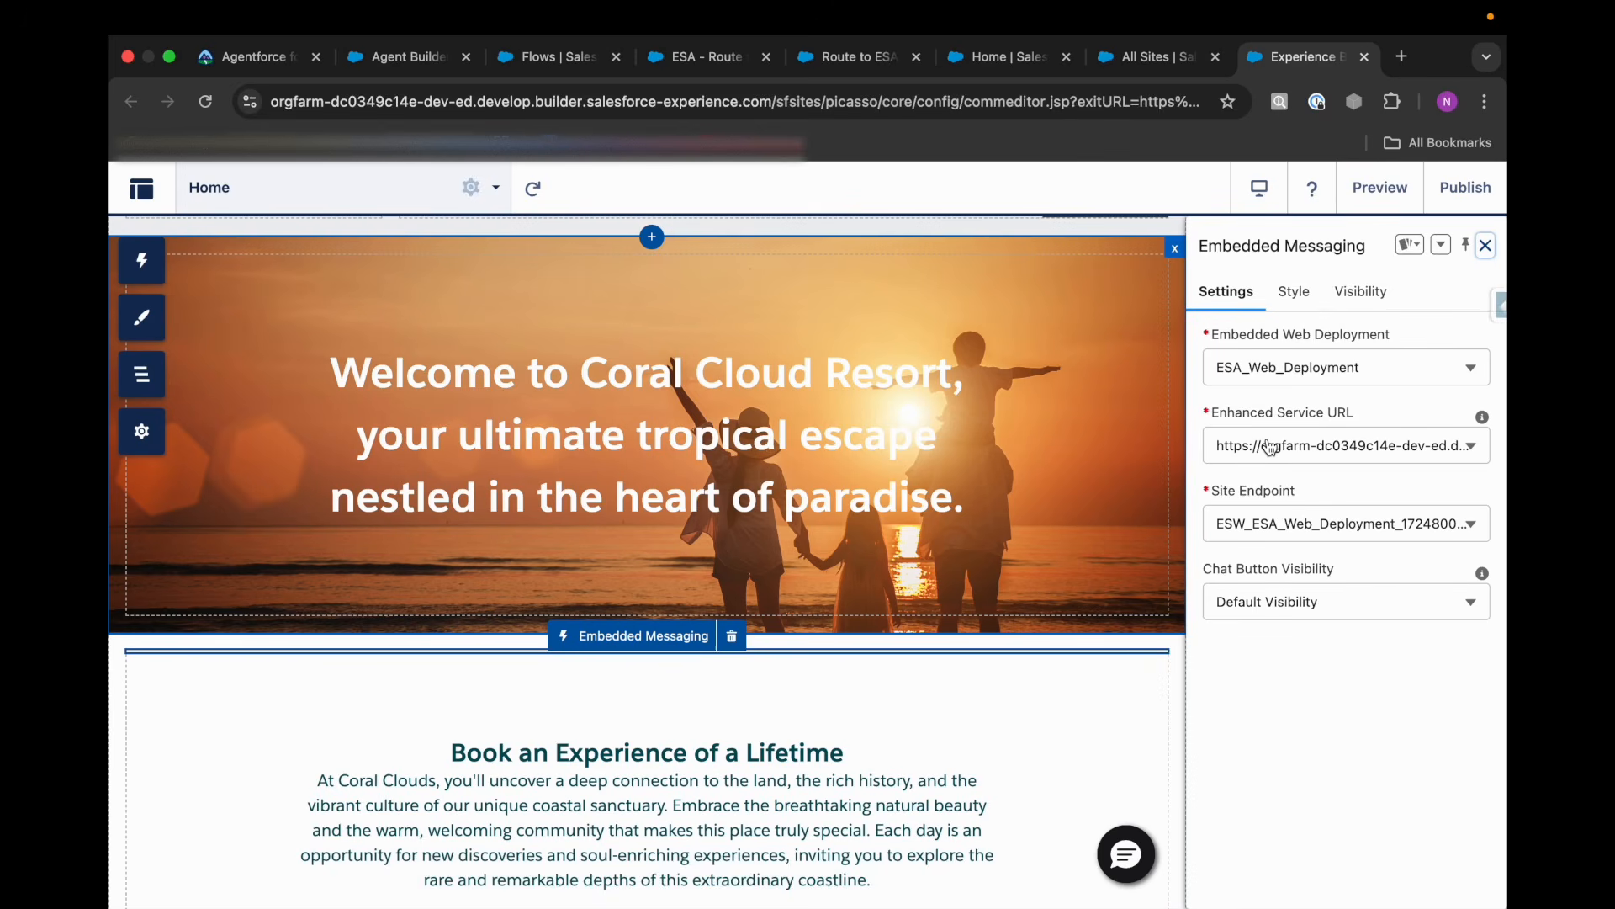
Examine the Embedded Messaging component's deployment, service URL, endpoint, chat button, style and visibility settings without changing them.
{"action": "left_click", "coordinate": [1295, 524]}
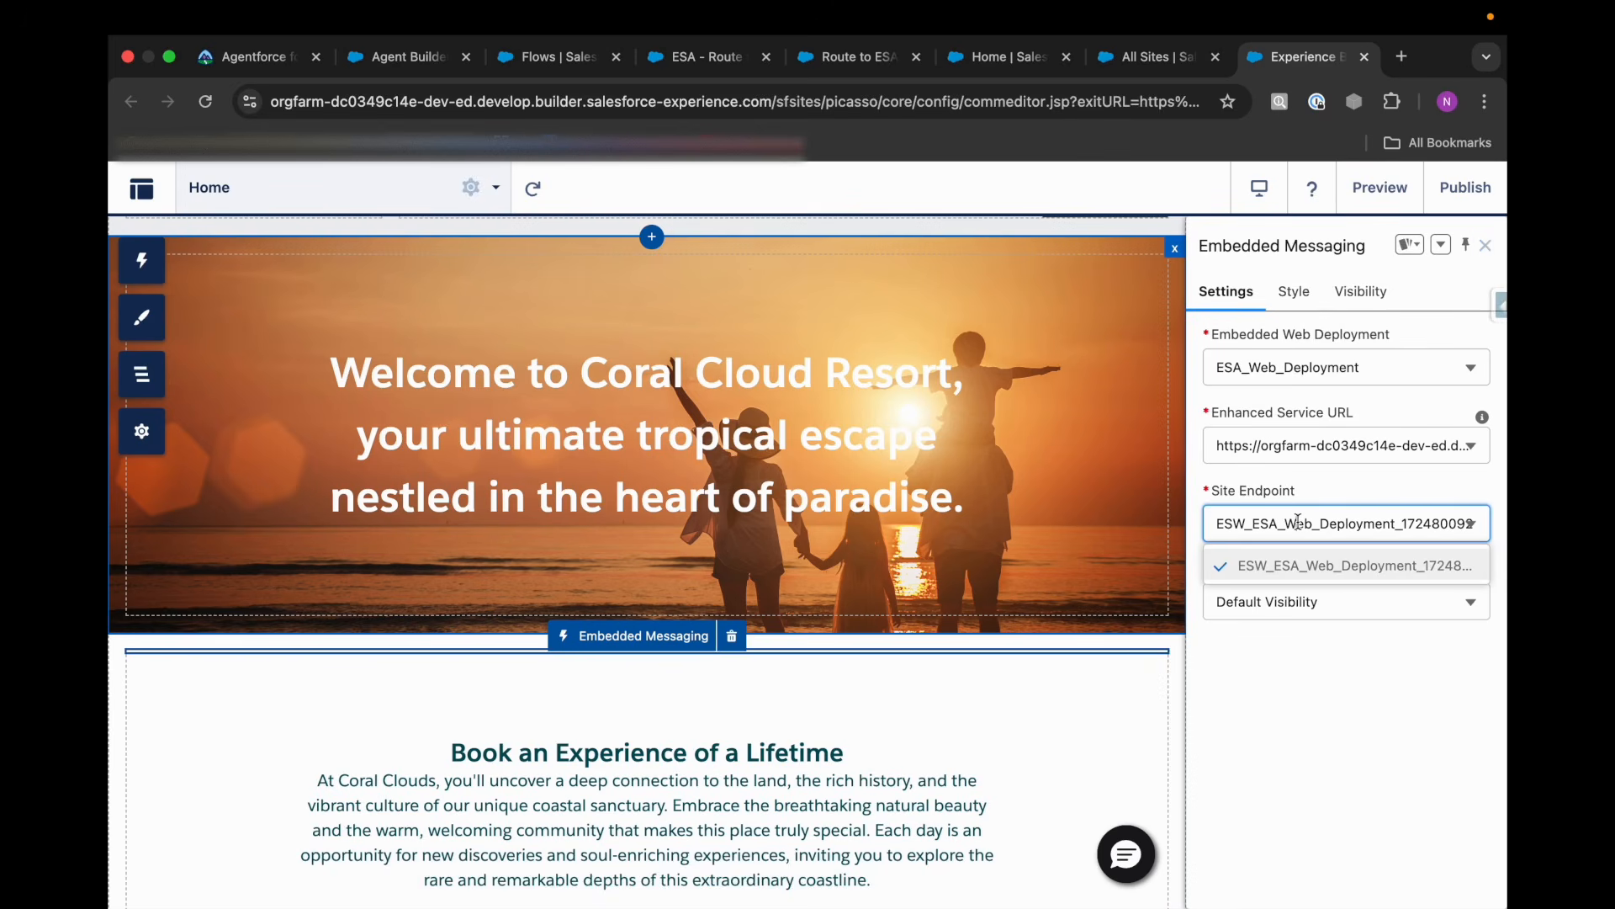
{"action": "left_click", "coordinate": [1293, 445]}
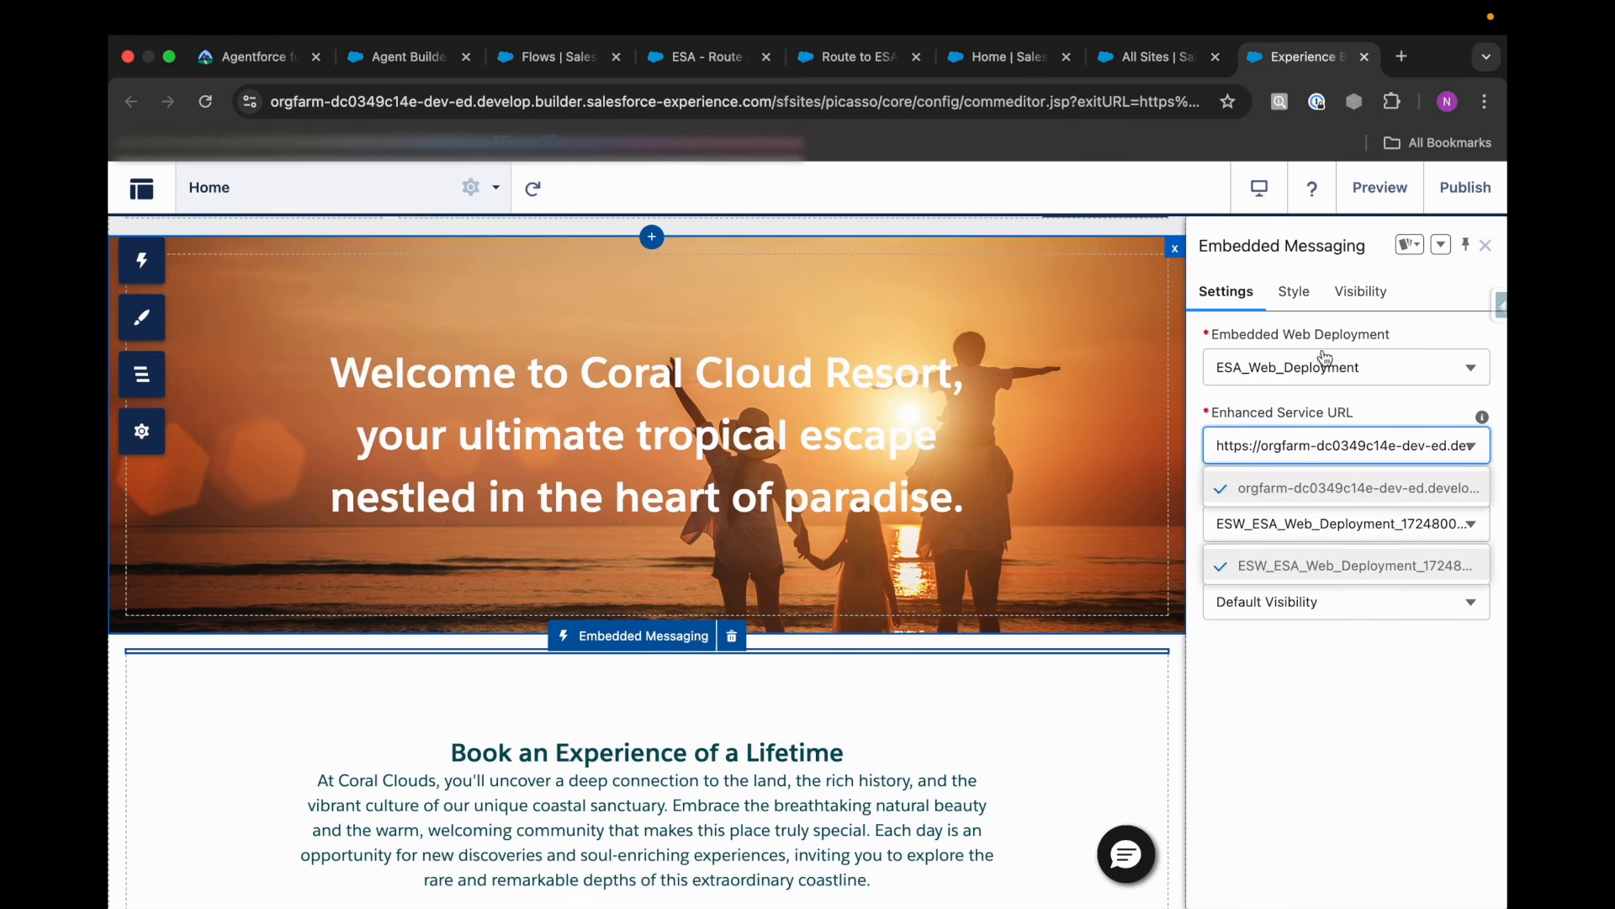
{"action": "left_click", "coordinate": [1313, 603]}
{"action": "left_click", "coordinate": [1315, 778]}
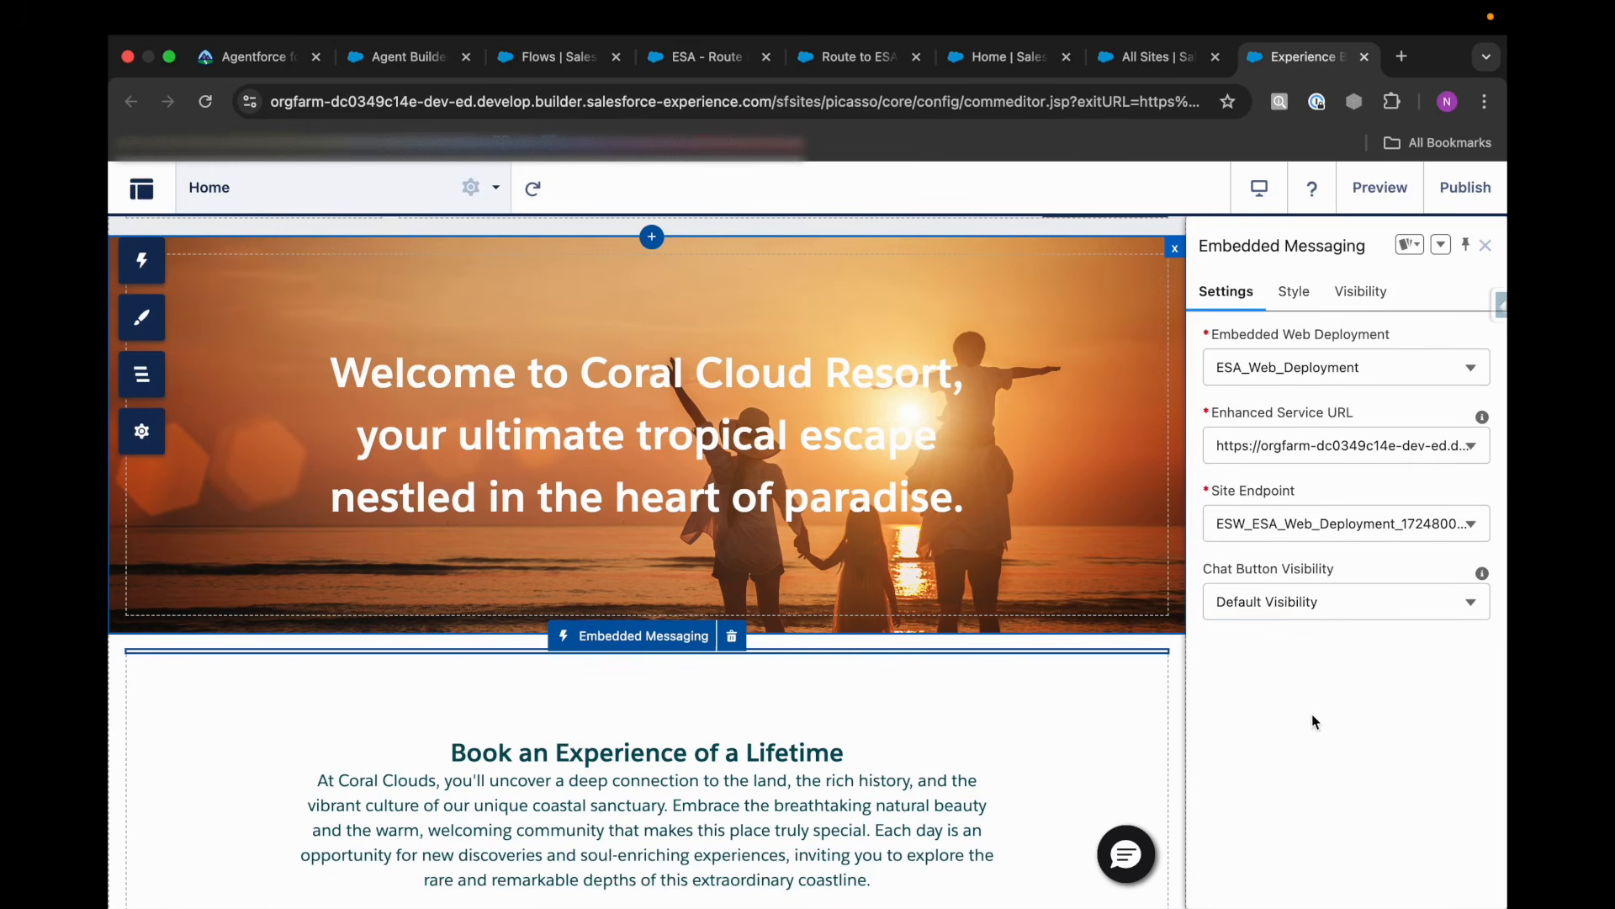
{"action": "left_click", "coordinate": [1313, 296]}
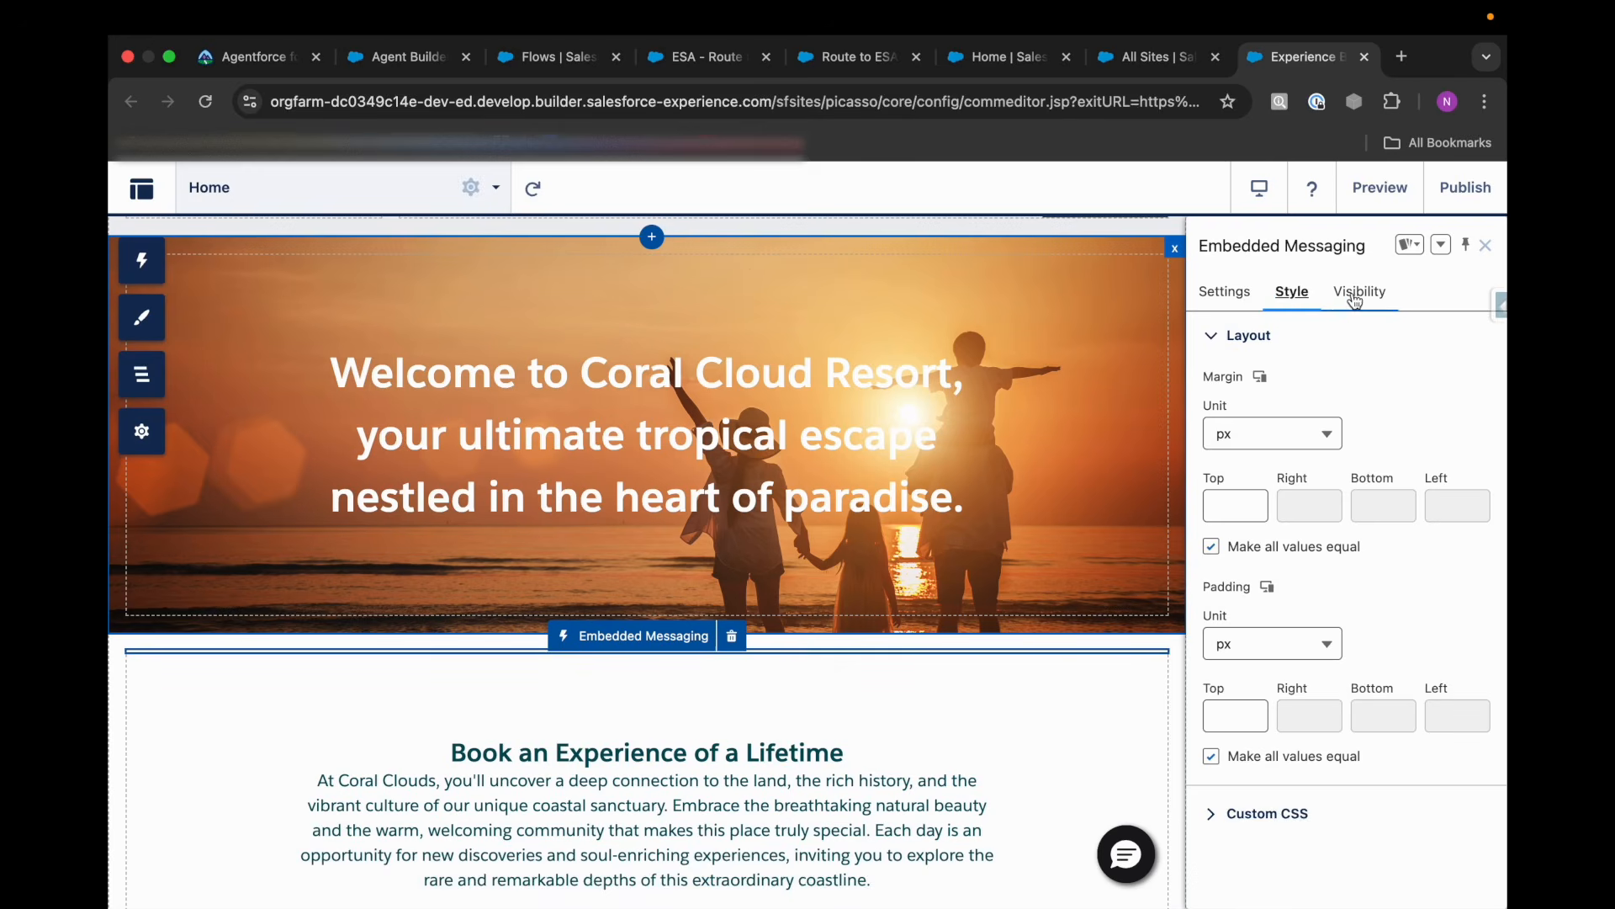
{"action": "left_click", "coordinate": [1354, 295]}
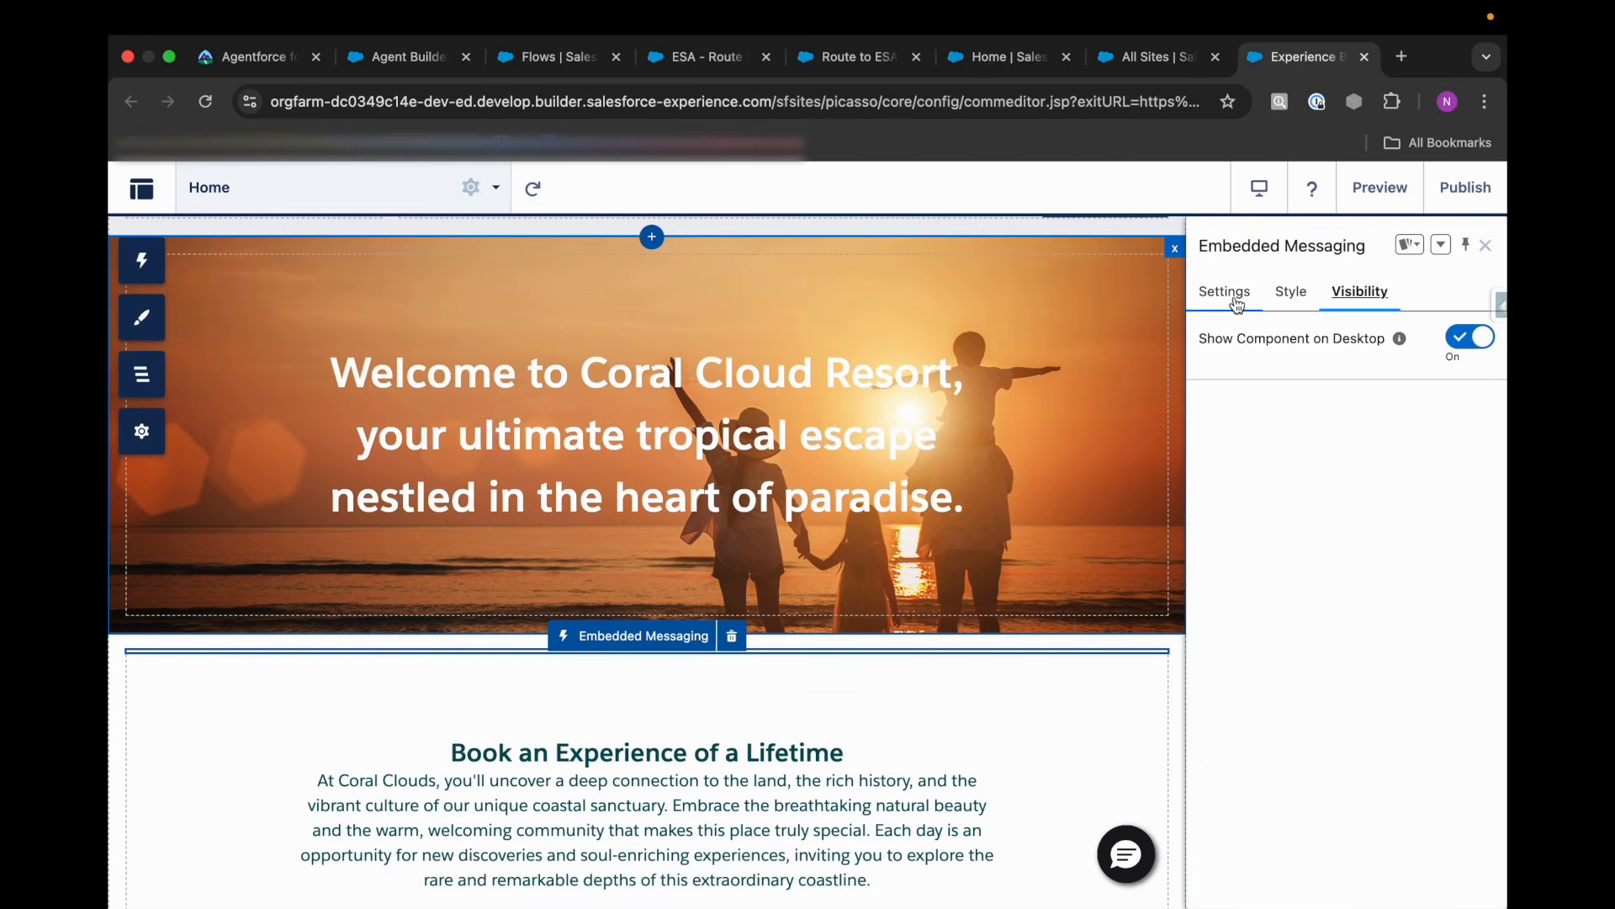
{"action": "left_click", "coordinate": [1236, 304]}
{"action": "left_click", "coordinate": [1389, 300]}
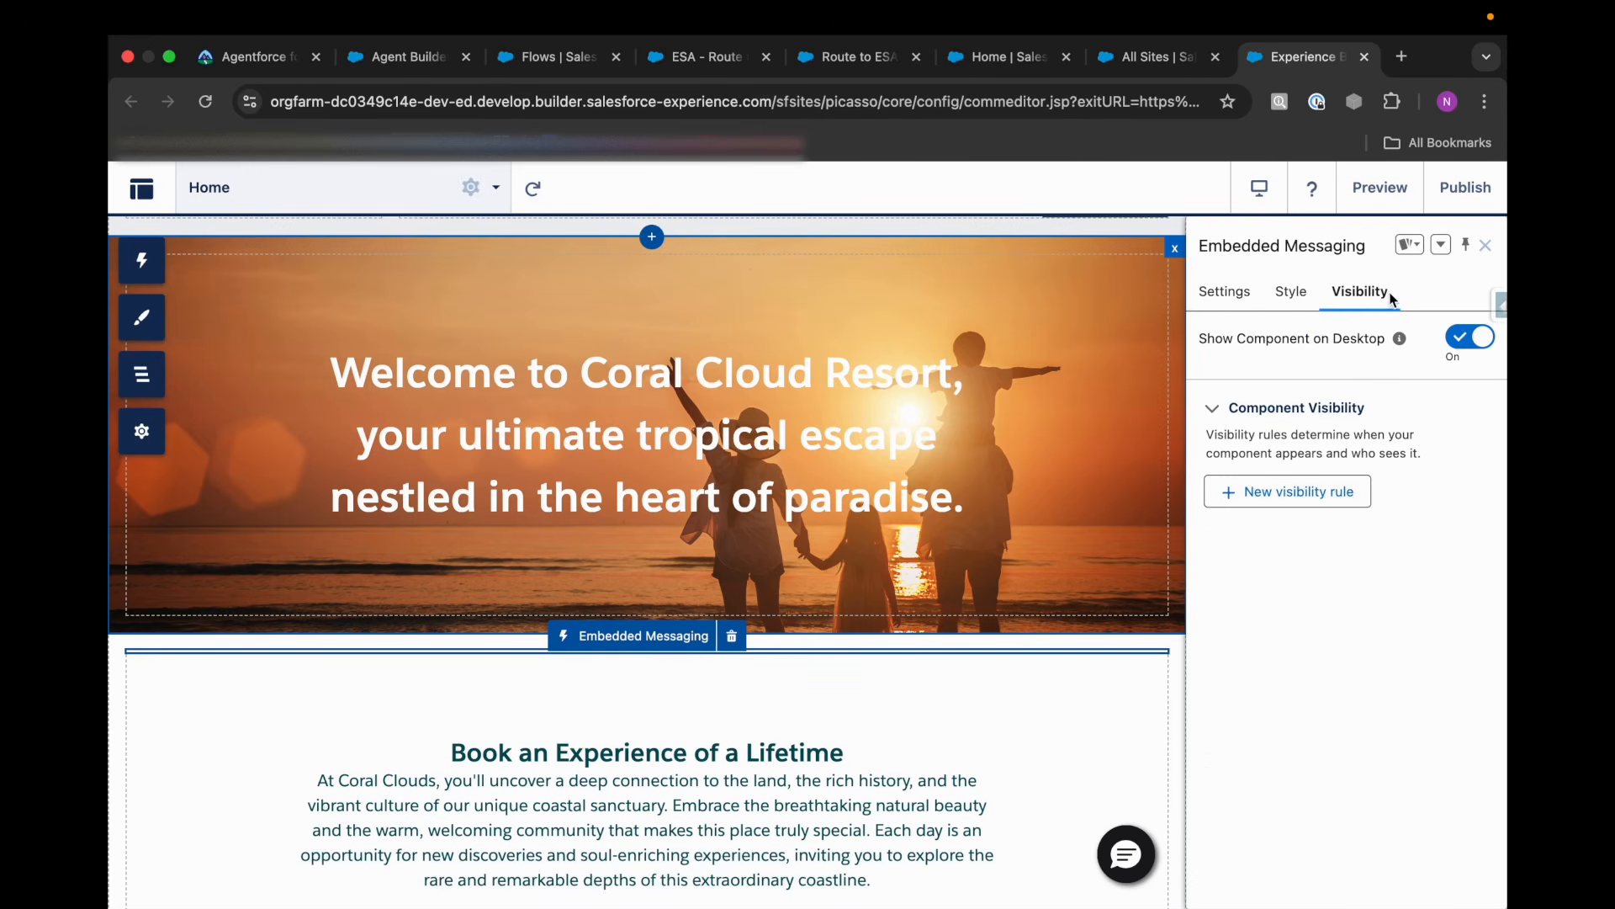
{"action": "left_click", "coordinate": [1242, 292]}
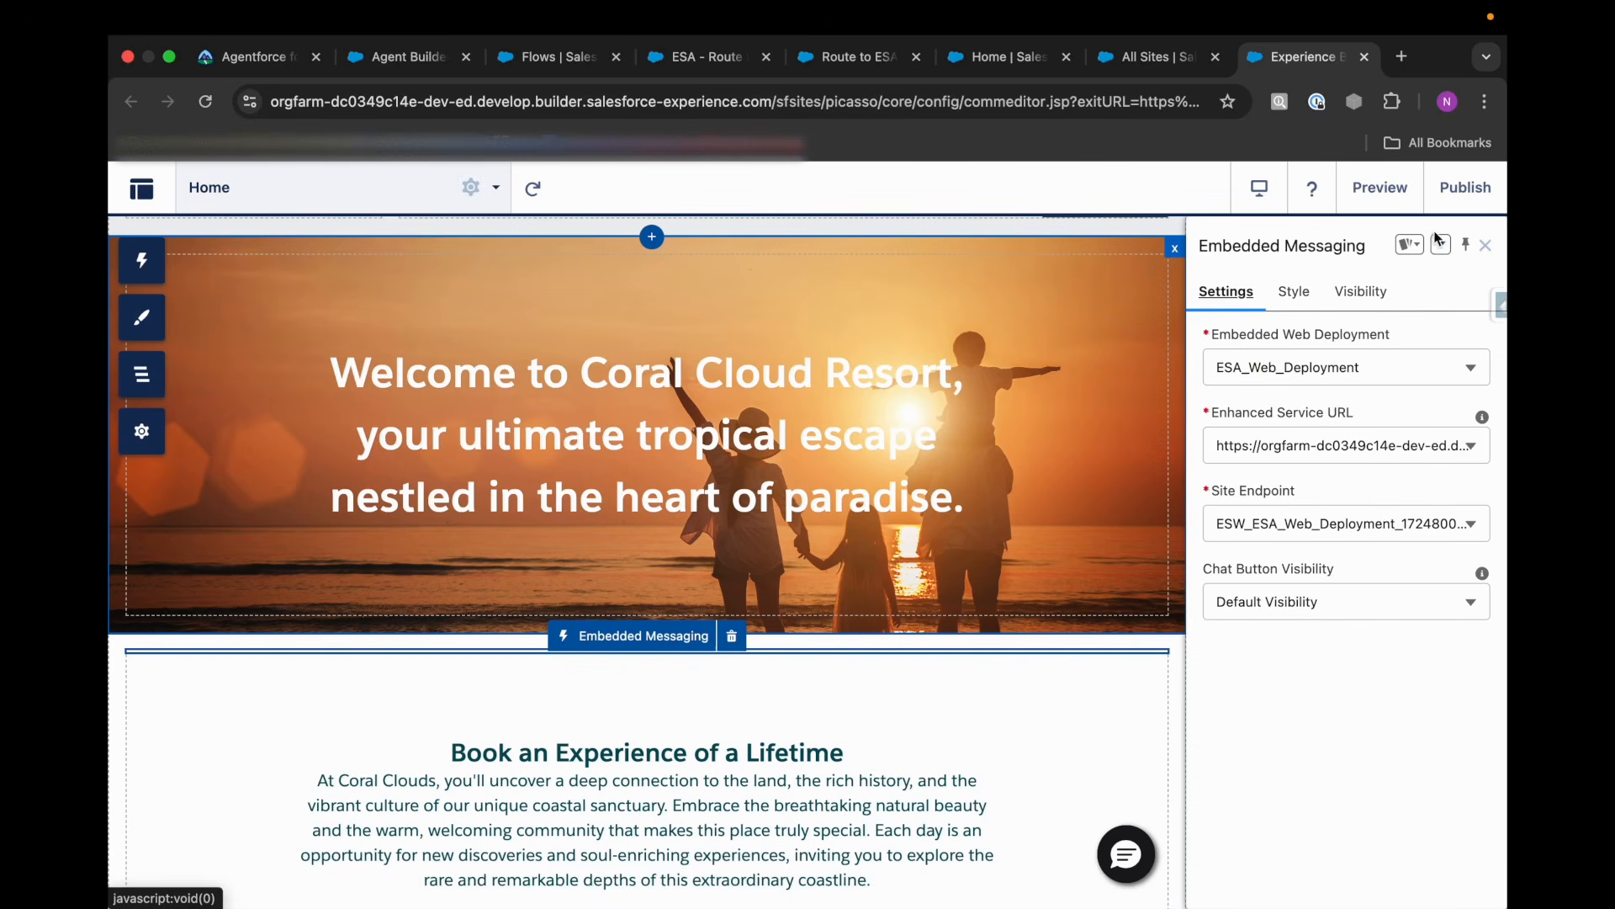
Publish the coral-cloud site without a publication description.
{"action": "left_click", "coordinate": [1454, 206]}
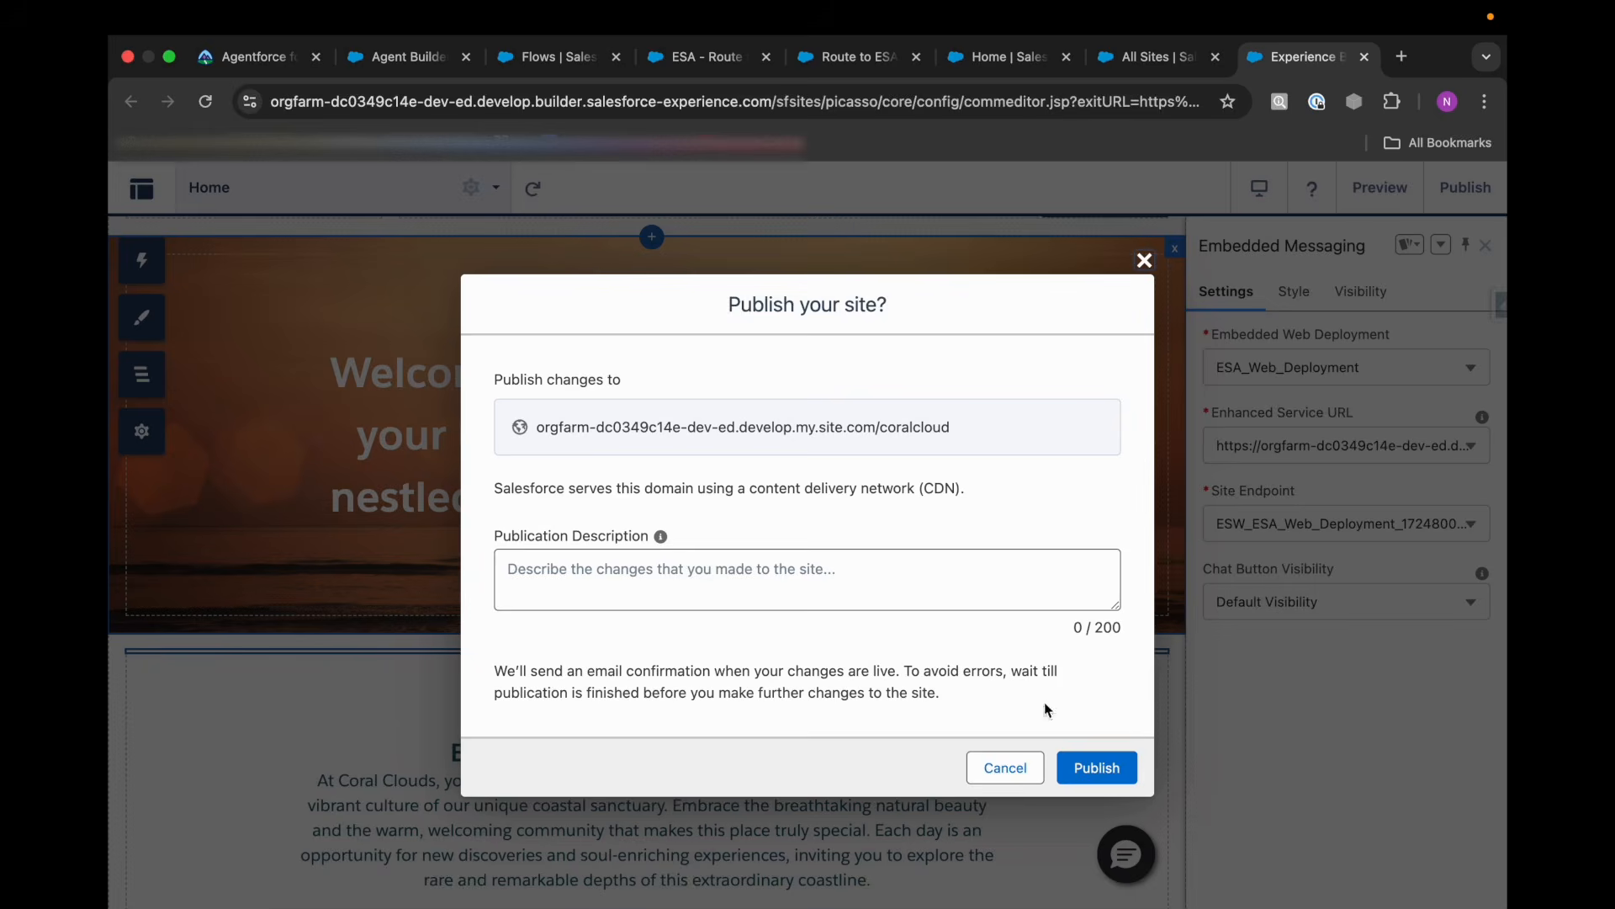
{"action": "left_click", "coordinate": [1097, 767]}
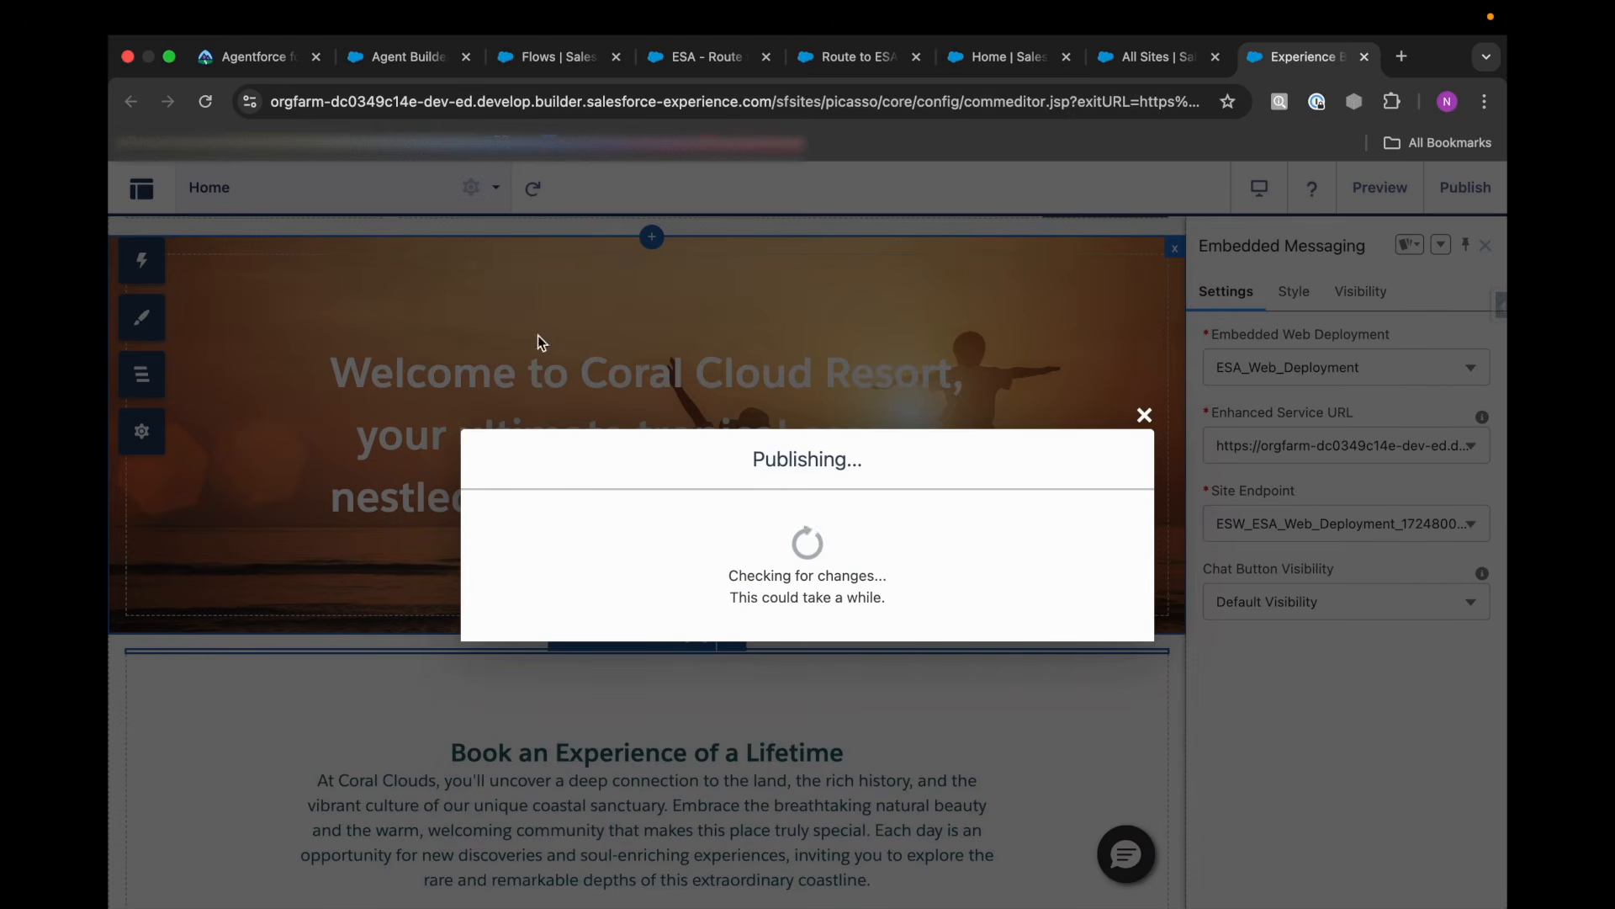
Return to the Trailhead superbadge and run the check for challenge 4, Deploy Agent and Transfer Conversations.
{"action": "left_click", "coordinate": [266, 60]}
{"action": "scroll", "coordinate": [541, 556], "scroll_direction": "down", "scroll_amount": 1}
{"action": "scroll", "coordinate": [542, 555], "scroll_direction": "down", "scroll_amount": 10}
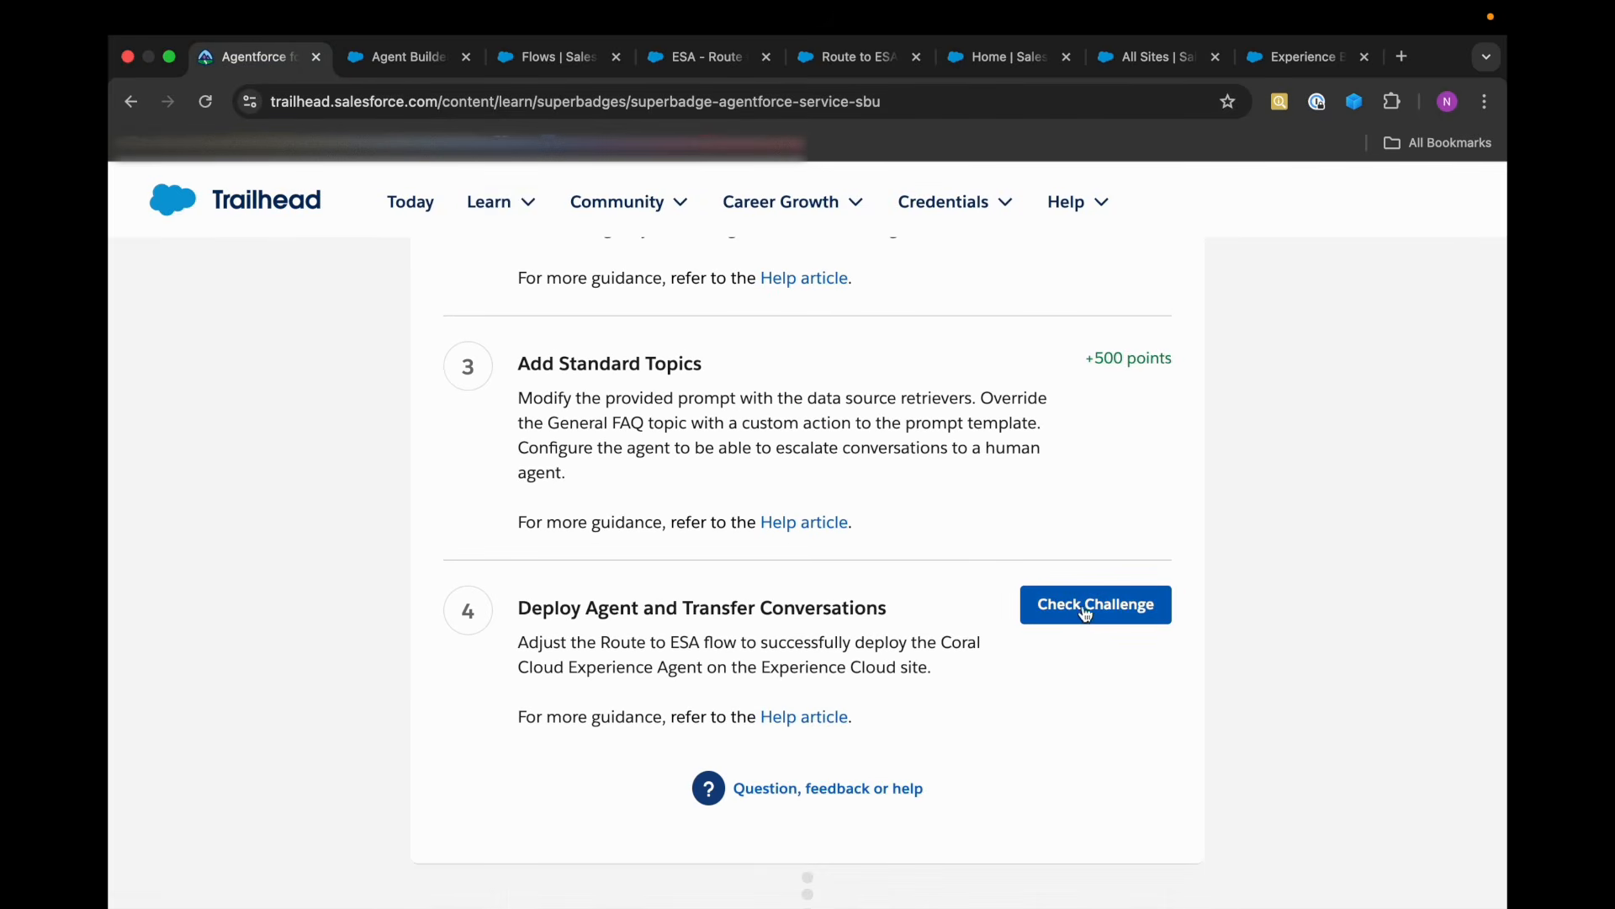
{"action": "left_click", "coordinate": [1085, 614]}
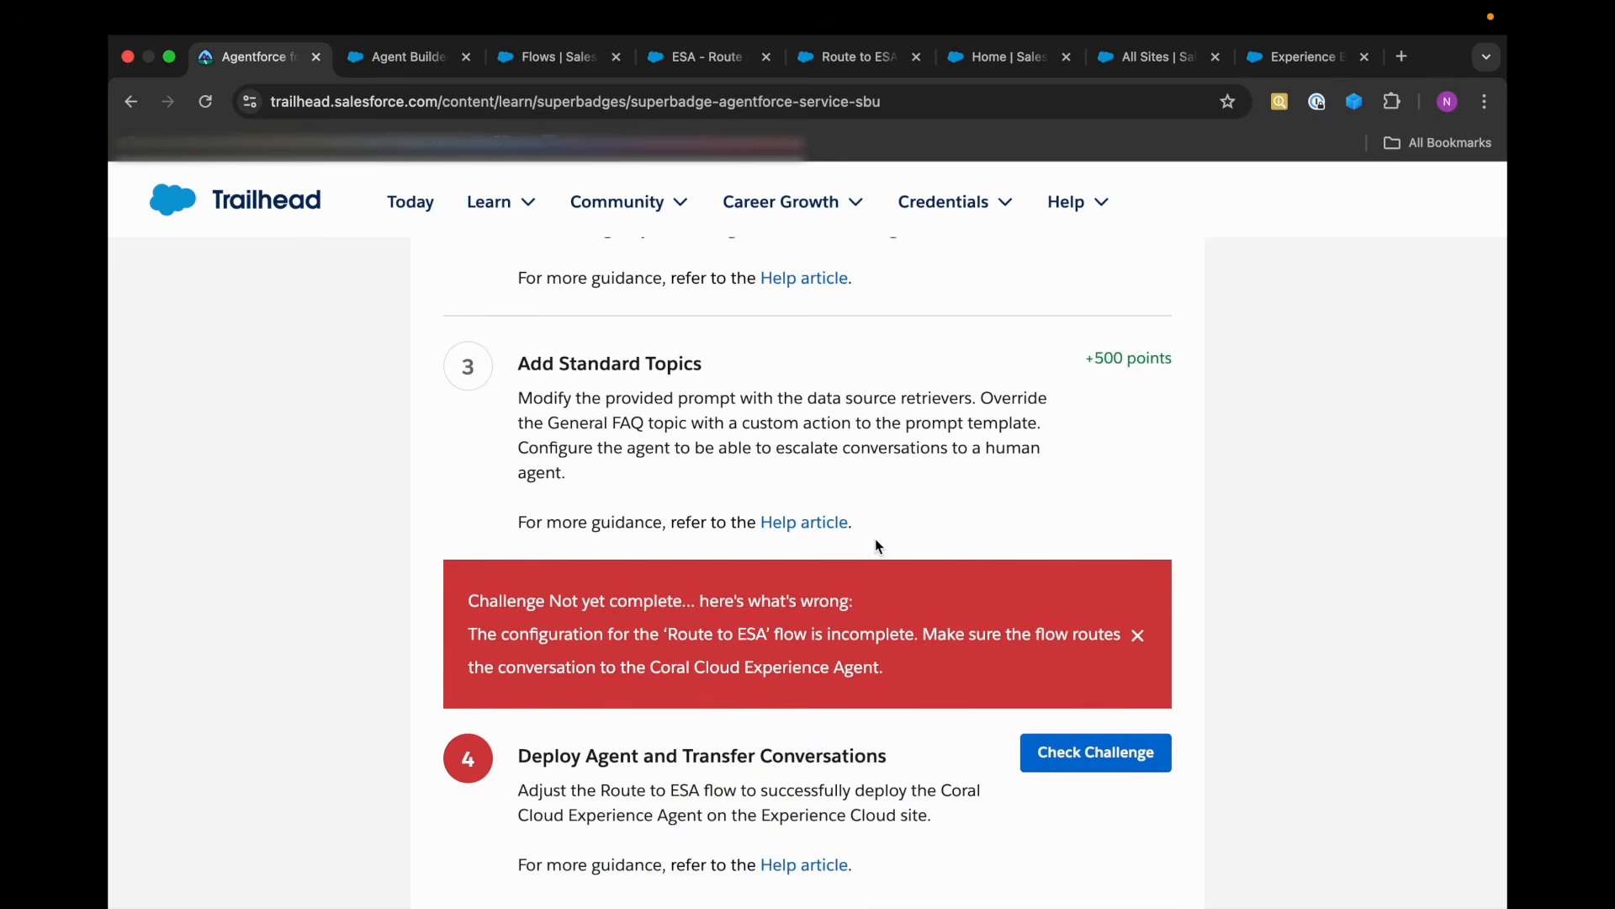
Read the challenge feedback, recheck the deployment requirements and return to the Route to ESA flow in Flow Builder.
{"action": "scroll", "coordinate": [879, 538], "scroll_direction": "down", "scroll_amount": 1}
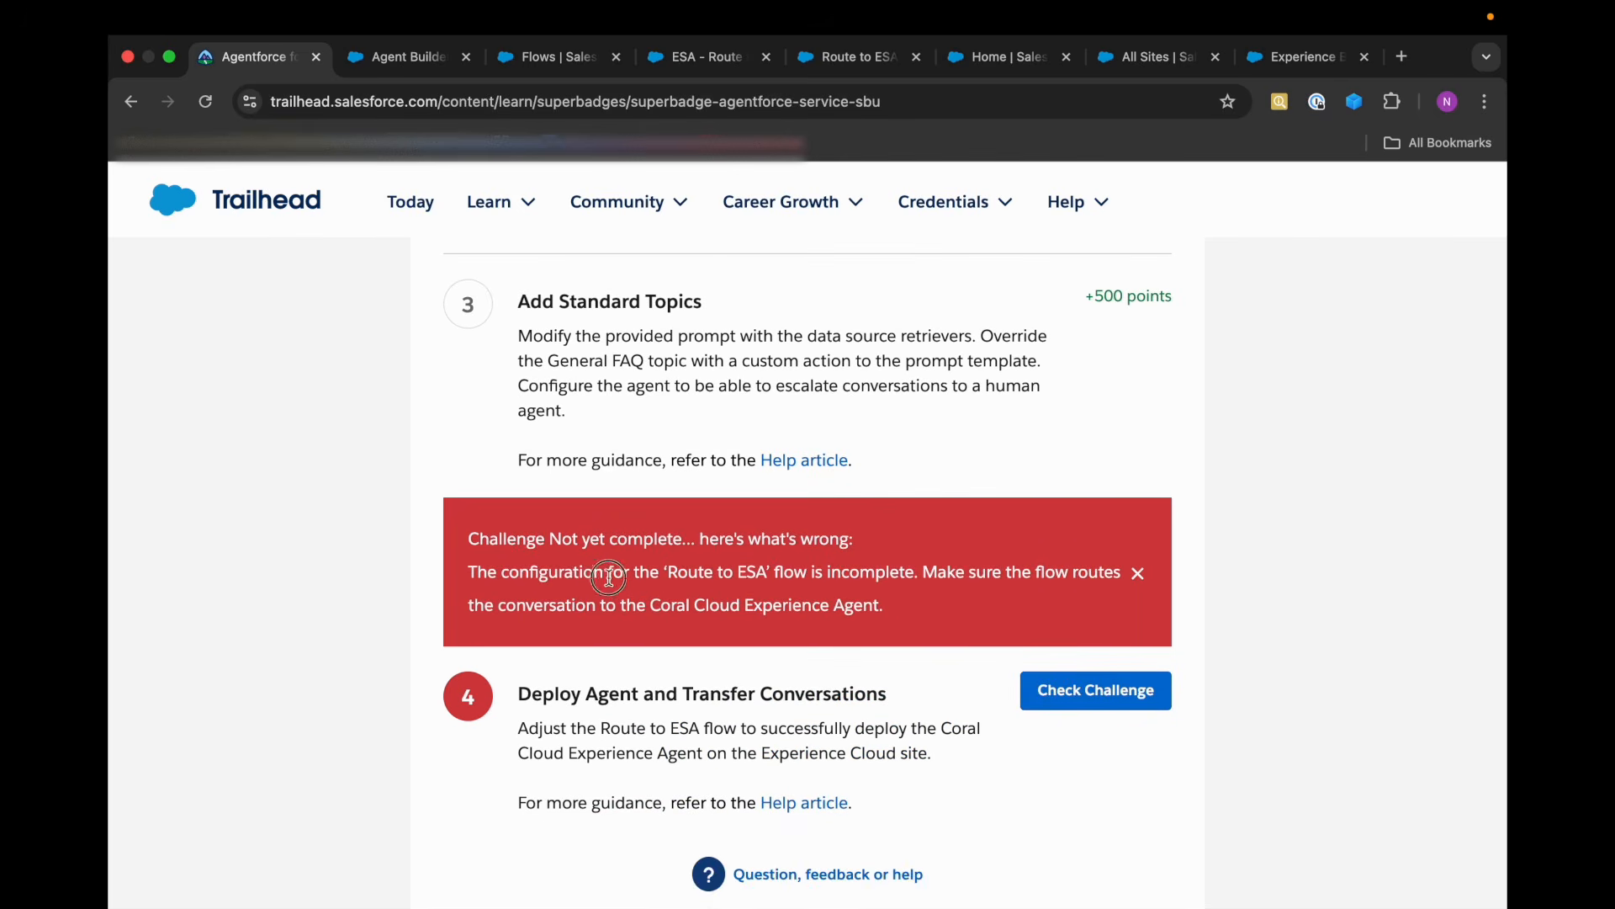
{"action": "left_click_drag", "start_coordinate": [593, 572], "coordinate": [820, 572]}
{"action": "left_click", "coordinate": [880, 566]}
{"action": "scroll", "coordinate": [922, 466], "scroll_direction": "up", "scroll_amount": 10}
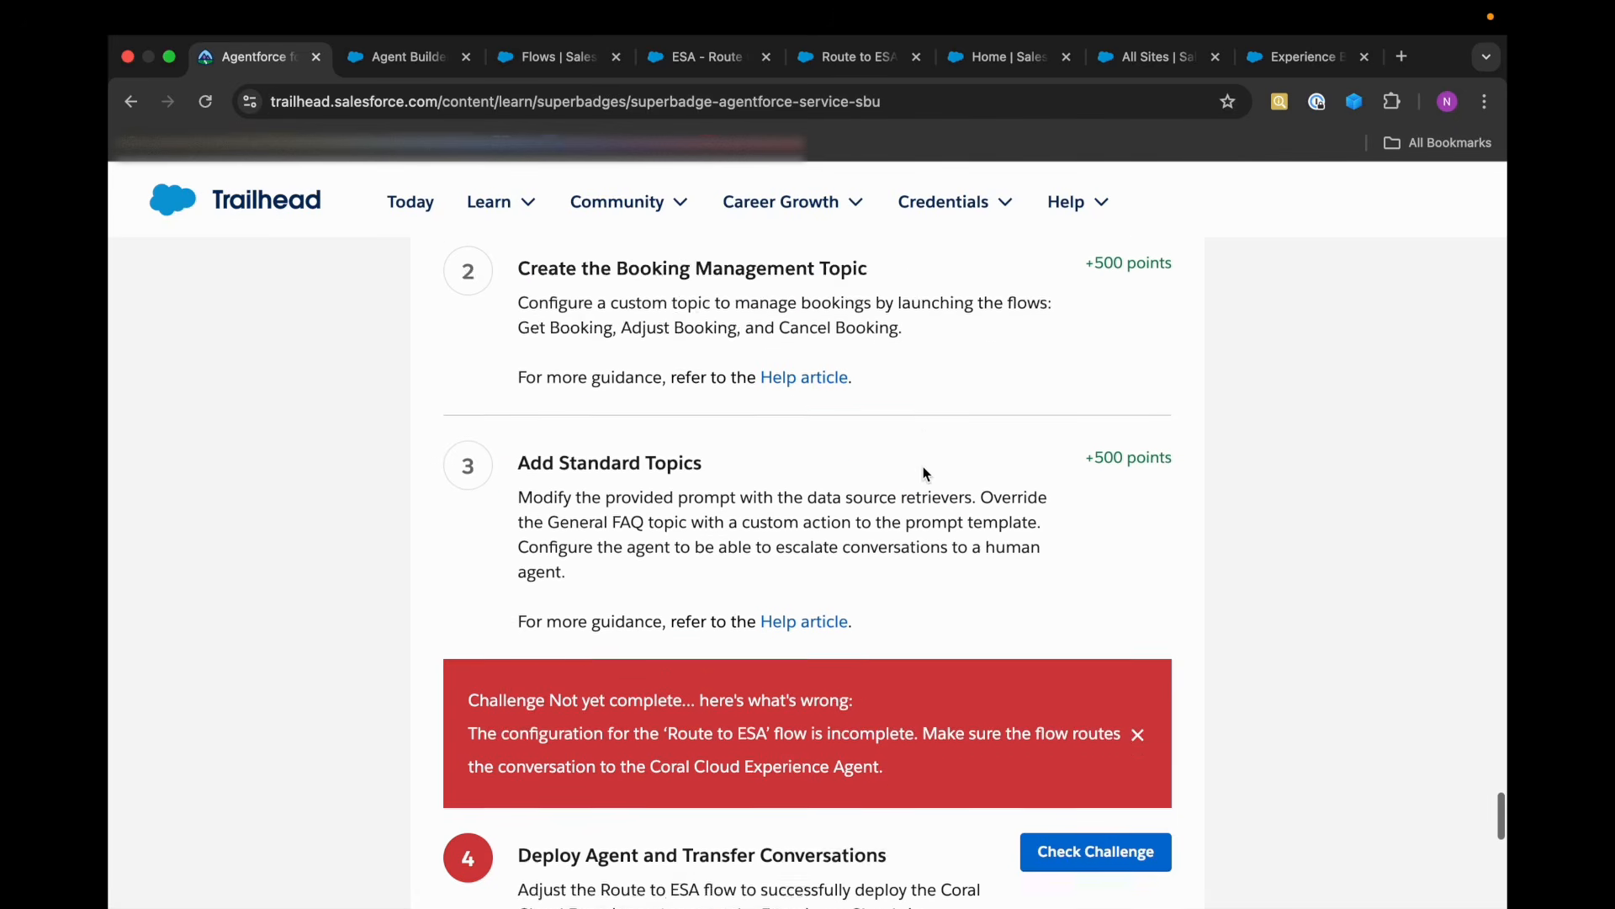
{"action": "scroll", "coordinate": [952, 406], "scroll_direction": "up", "scroll_amount": 5}
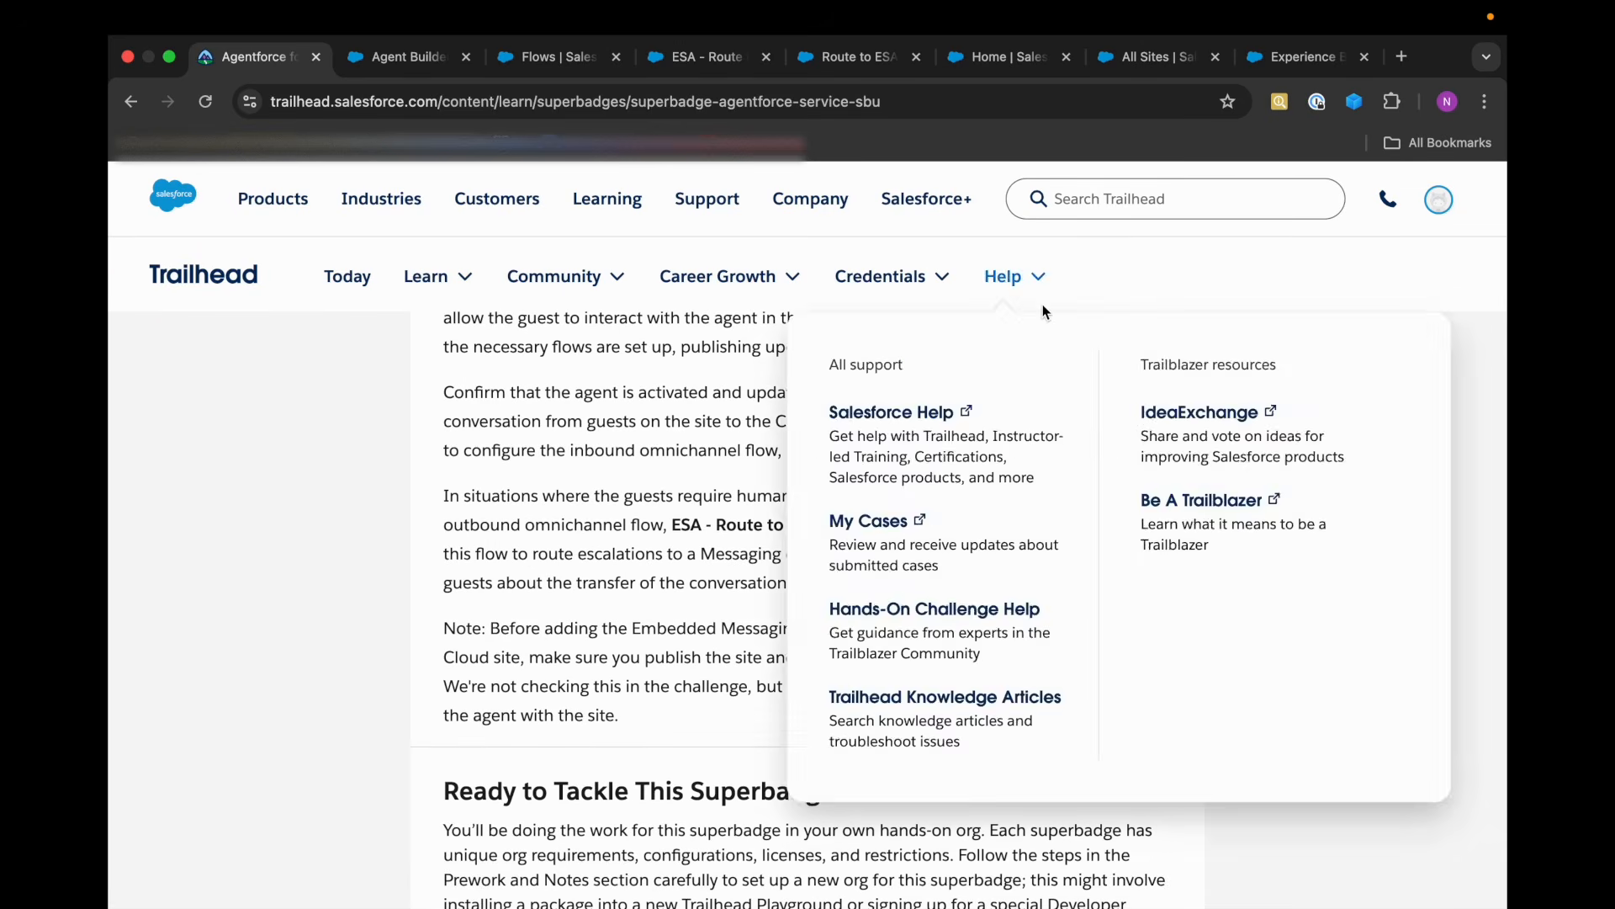
{"action": "left_click", "coordinate": [852, 67]}
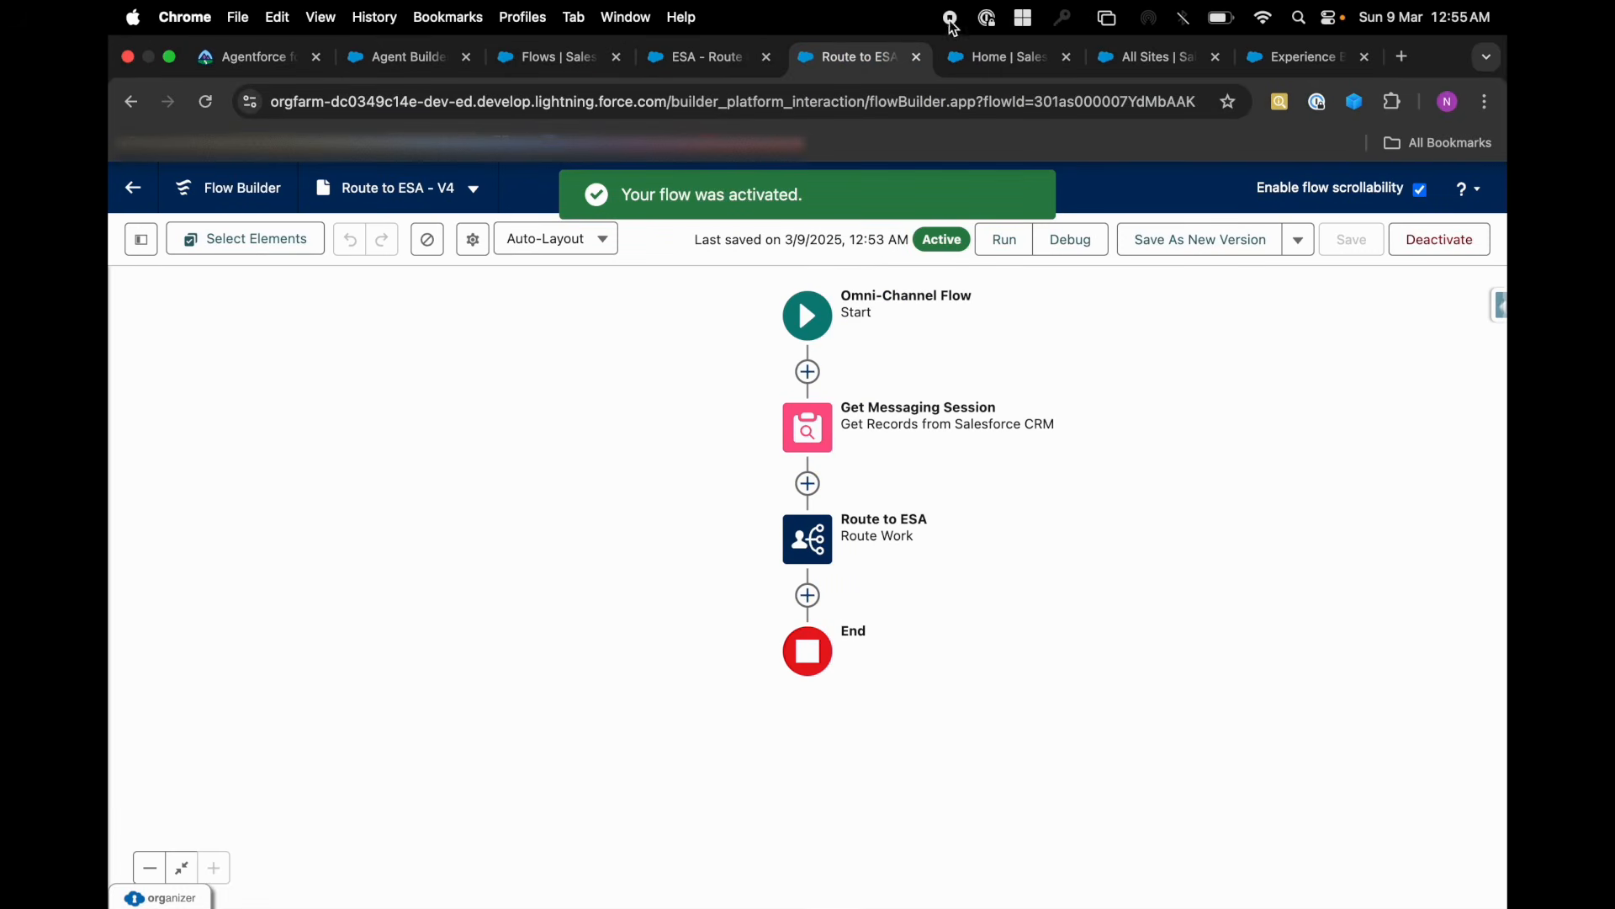
Set the Route to ESA element to route to an Agentforce Service Agent, with Coral Cloud Experience Agent as the agent.
{"action": "left_click", "coordinate": [817, 610]}
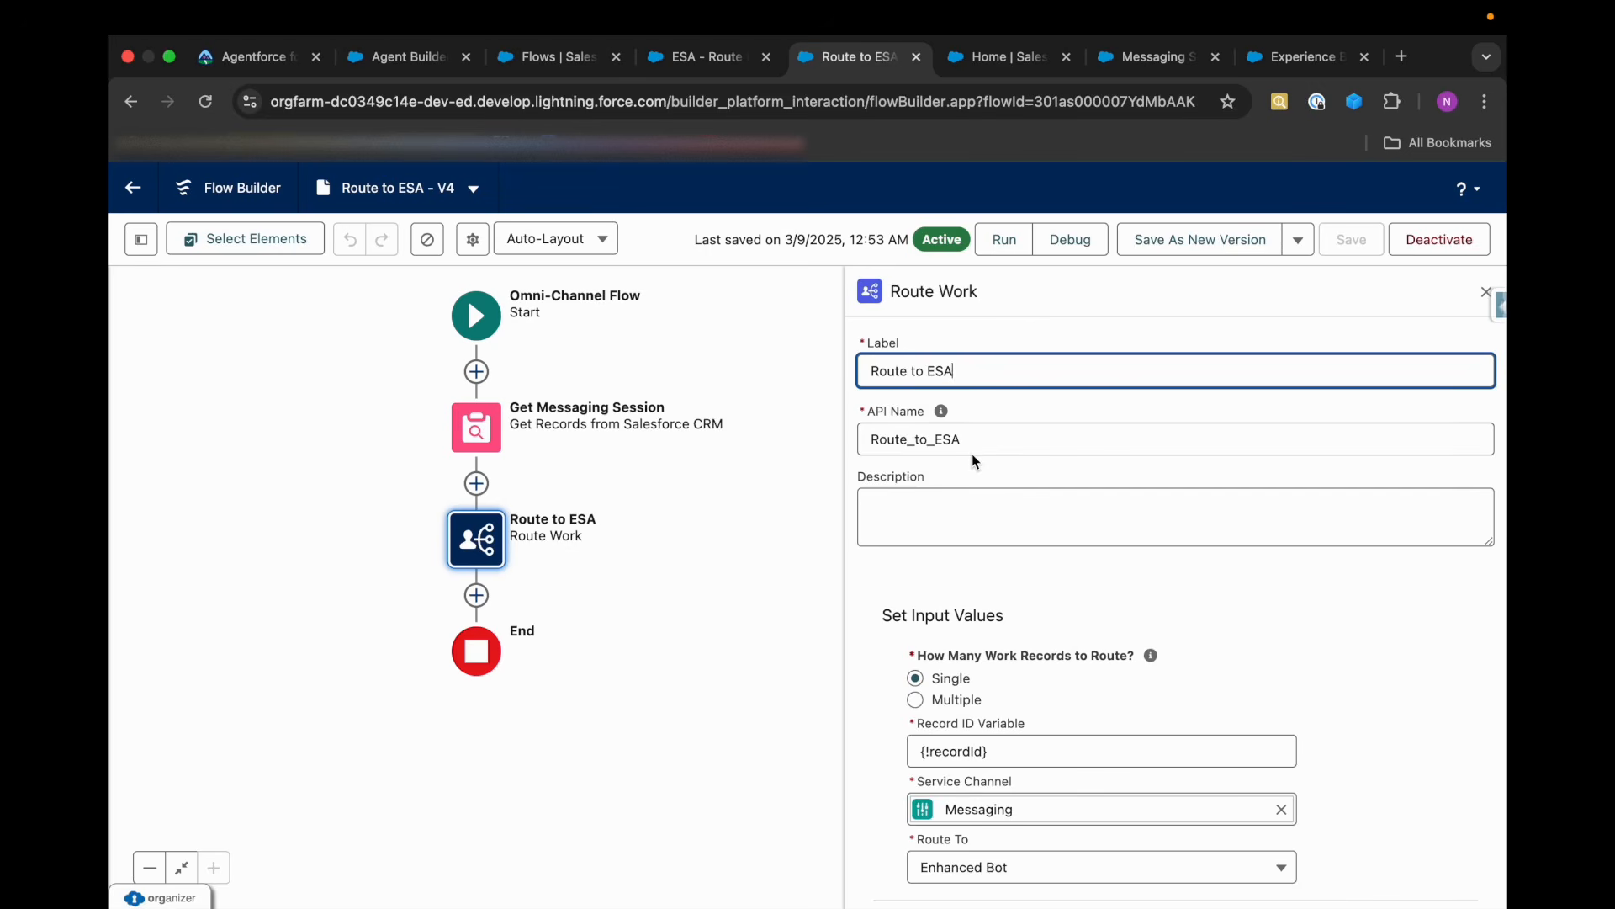
{"action": "scroll", "coordinate": [1089, 628], "scroll_direction": "down", "scroll_amount": 2}
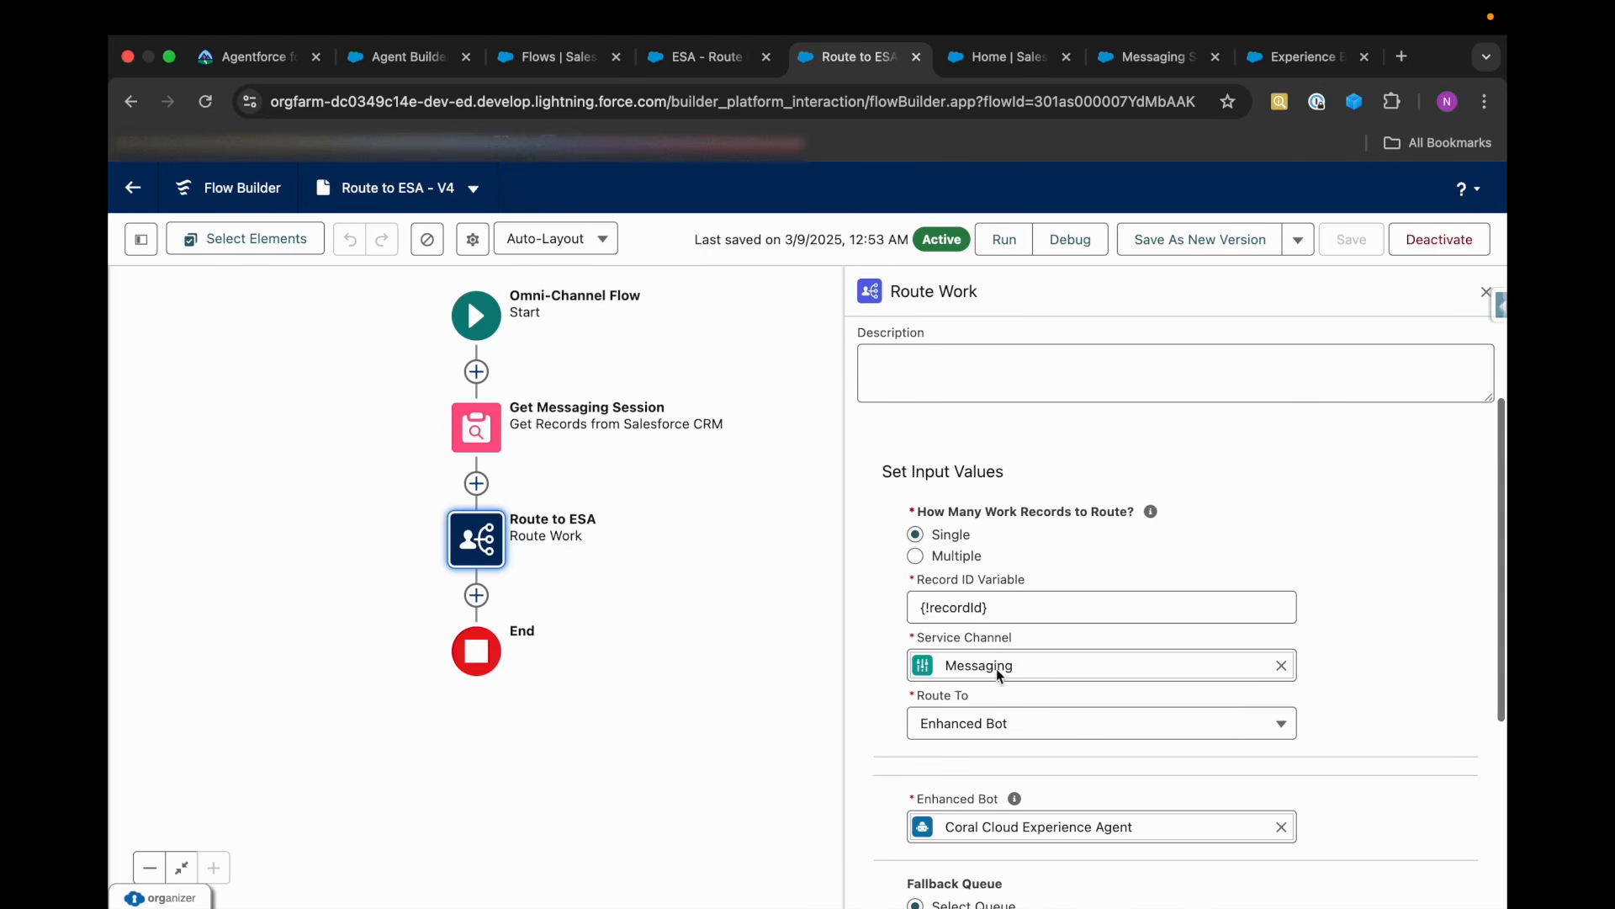
{"action": "scroll", "coordinate": [1030, 681], "scroll_direction": "down", "scroll_amount": 1}
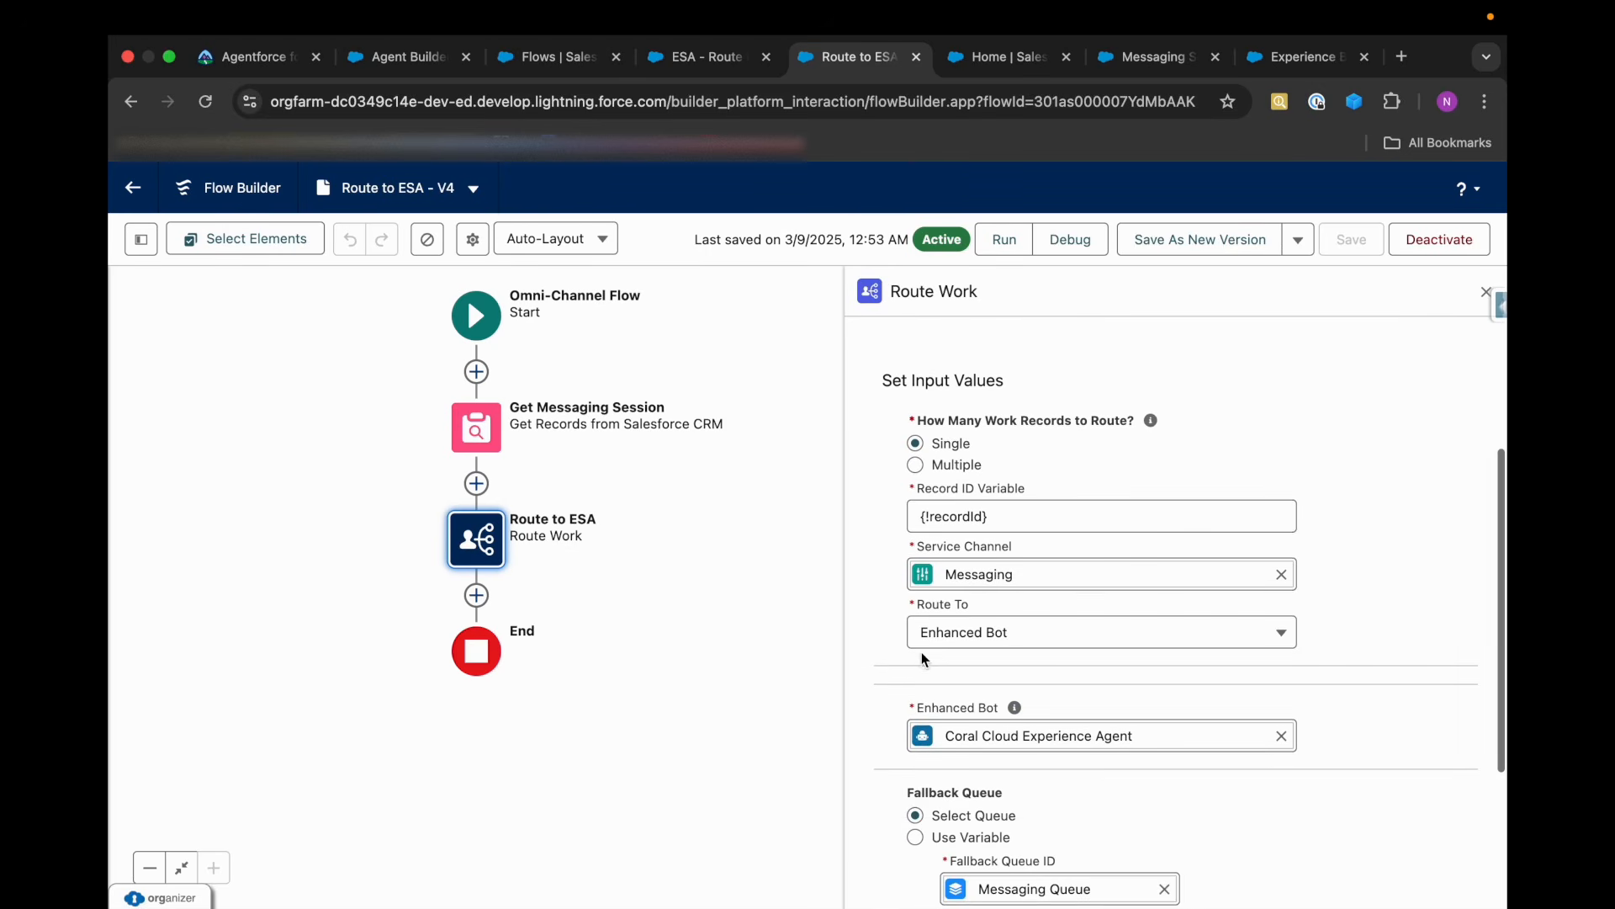
{"action": "left_click", "coordinate": [990, 644]}
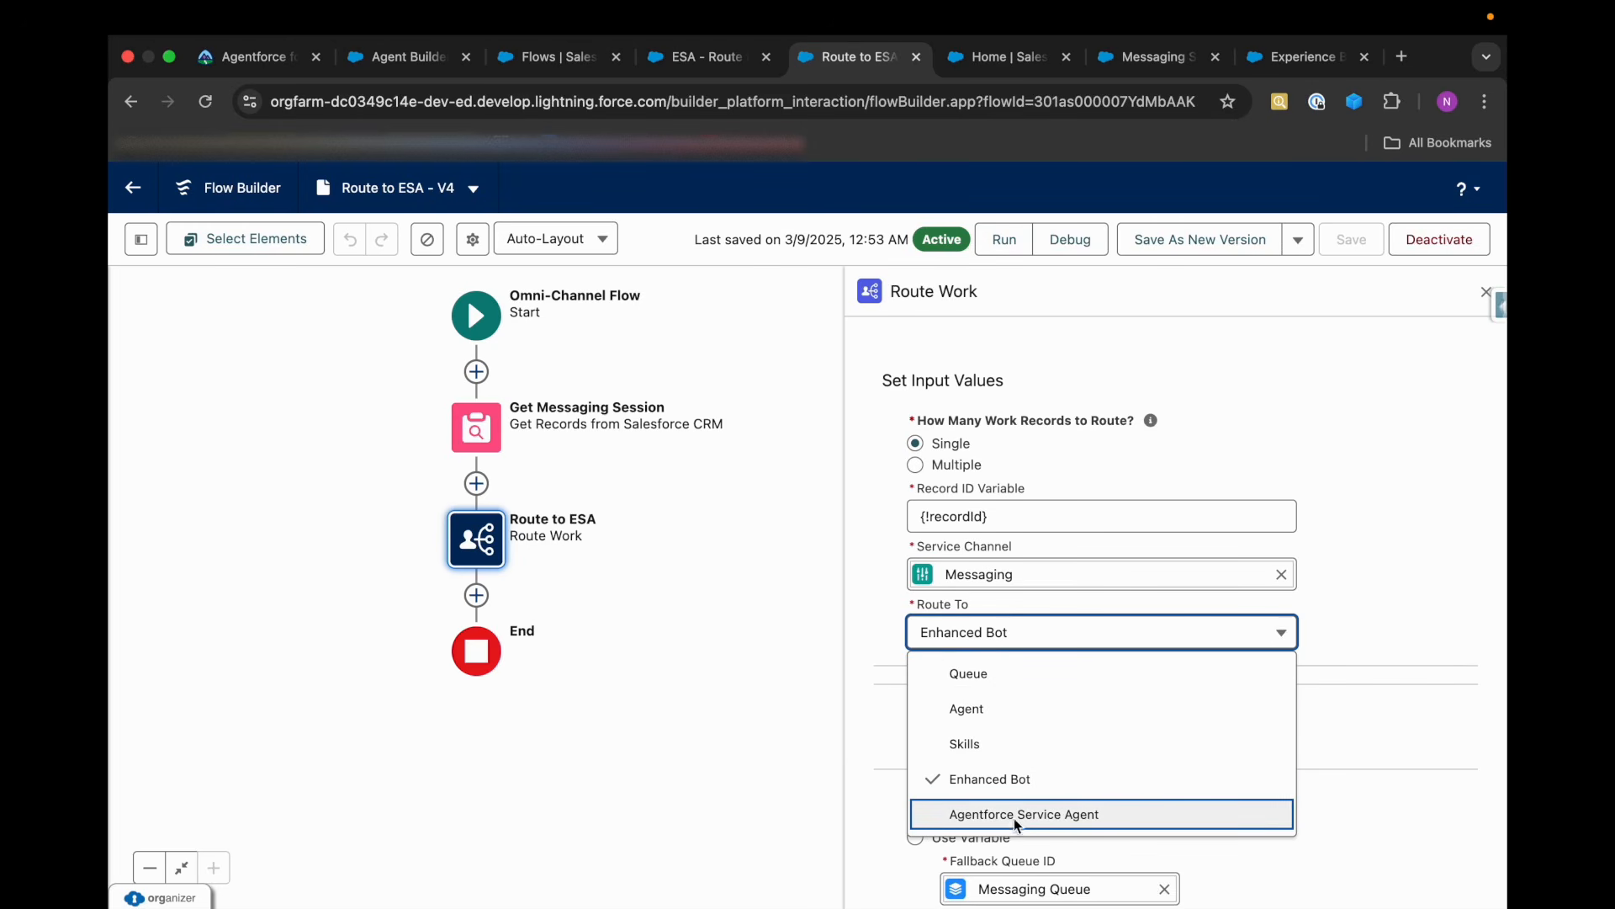
{"action": "left_click", "coordinate": [1064, 816]}
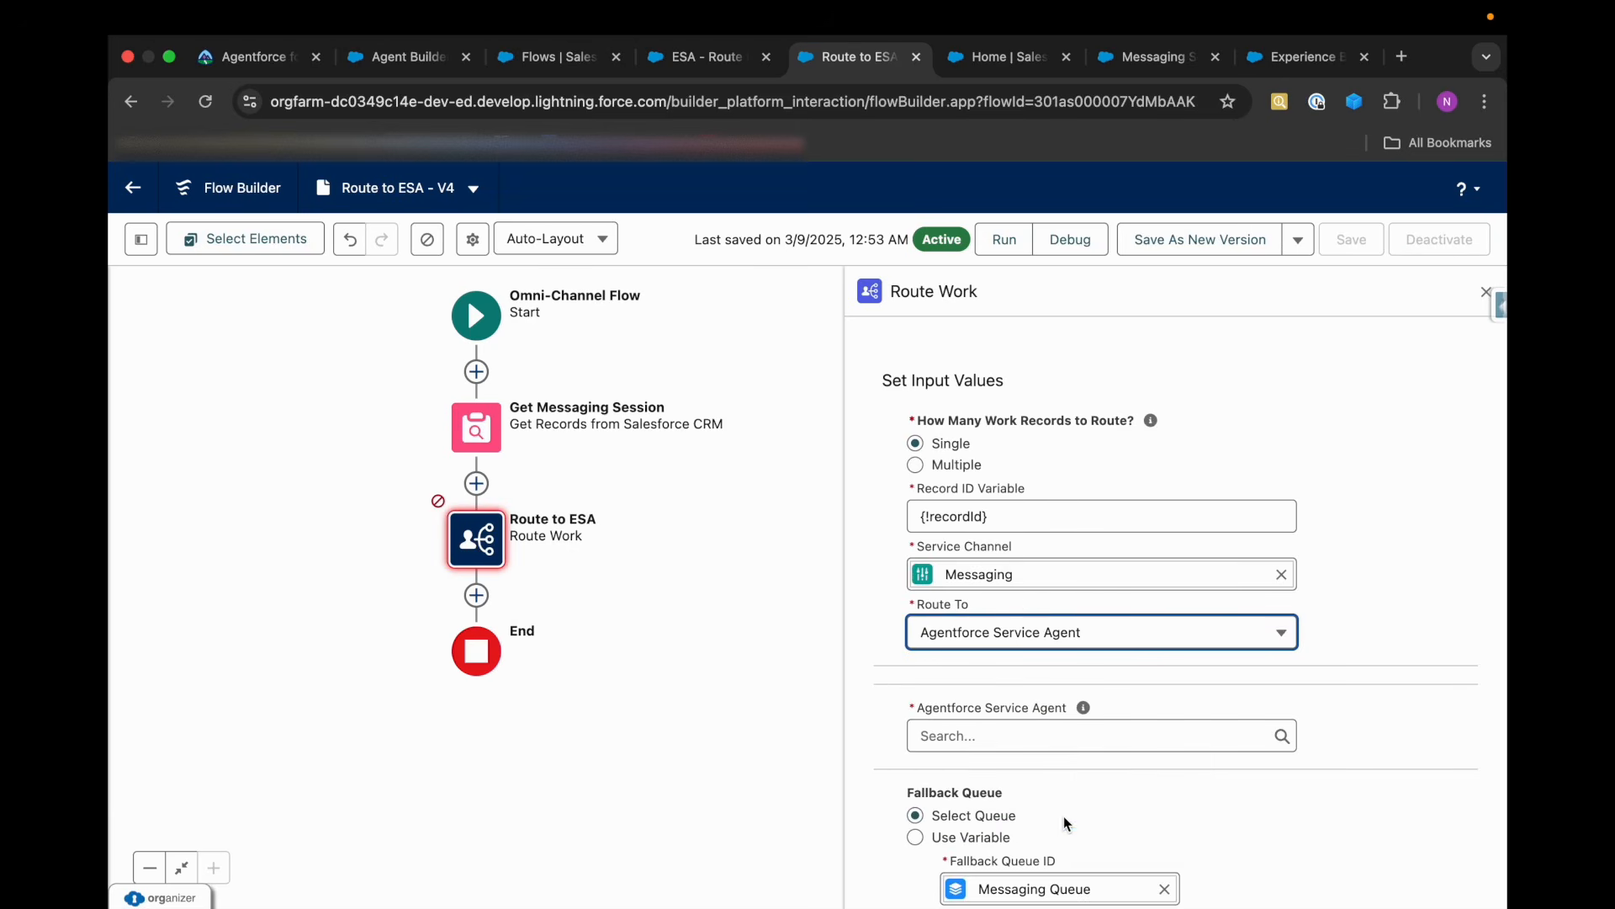
{"action": "scroll", "coordinate": [1064, 769], "scroll_direction": "down", "scroll_amount": 1}
{"action": "left_click", "coordinate": [995, 672]}
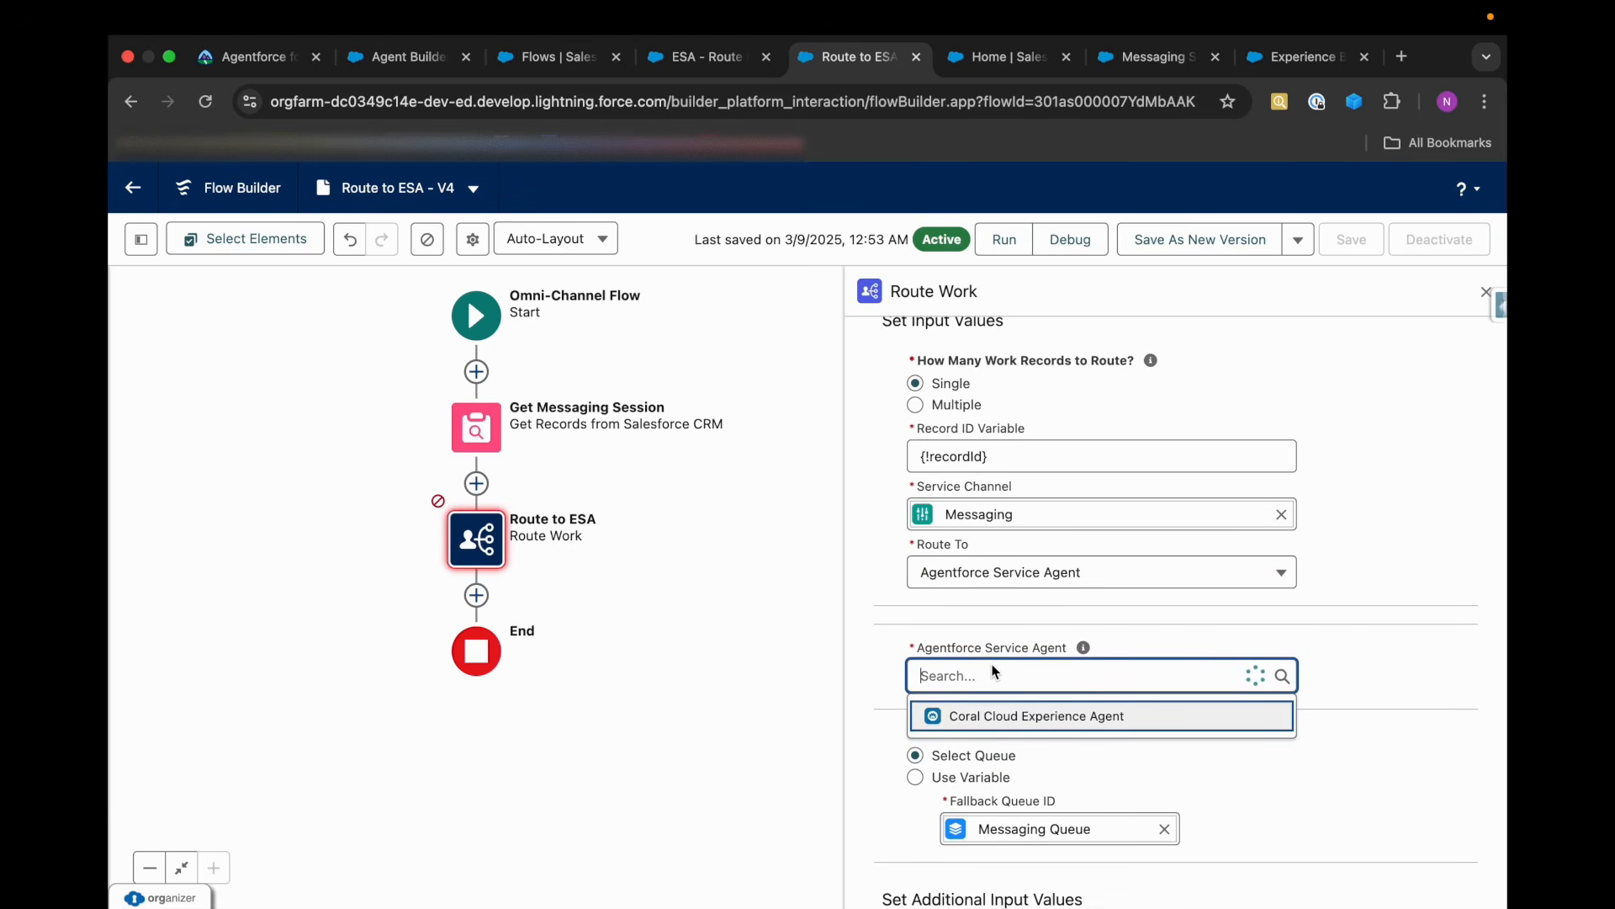
{"action": "left_click", "coordinate": [1040, 715]}
{"action": "scroll", "coordinate": [1086, 735], "scroll_direction": "down", "scroll_amount": 3}
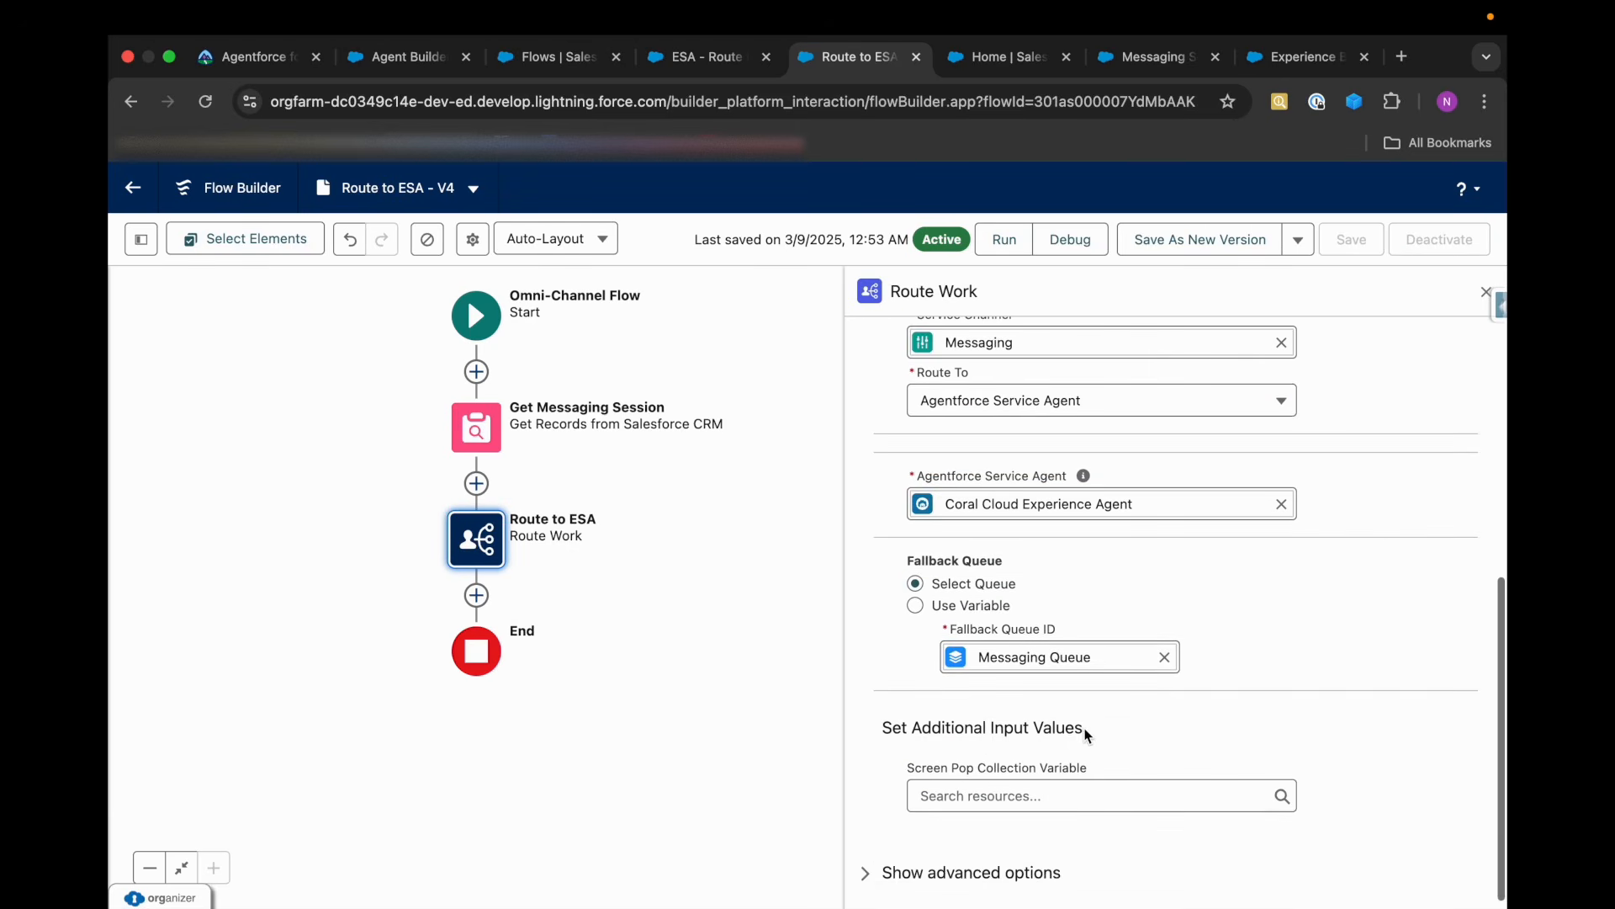
{"action": "scroll", "coordinate": [1153, 603], "scroll_direction": "up", "scroll_amount": 8}
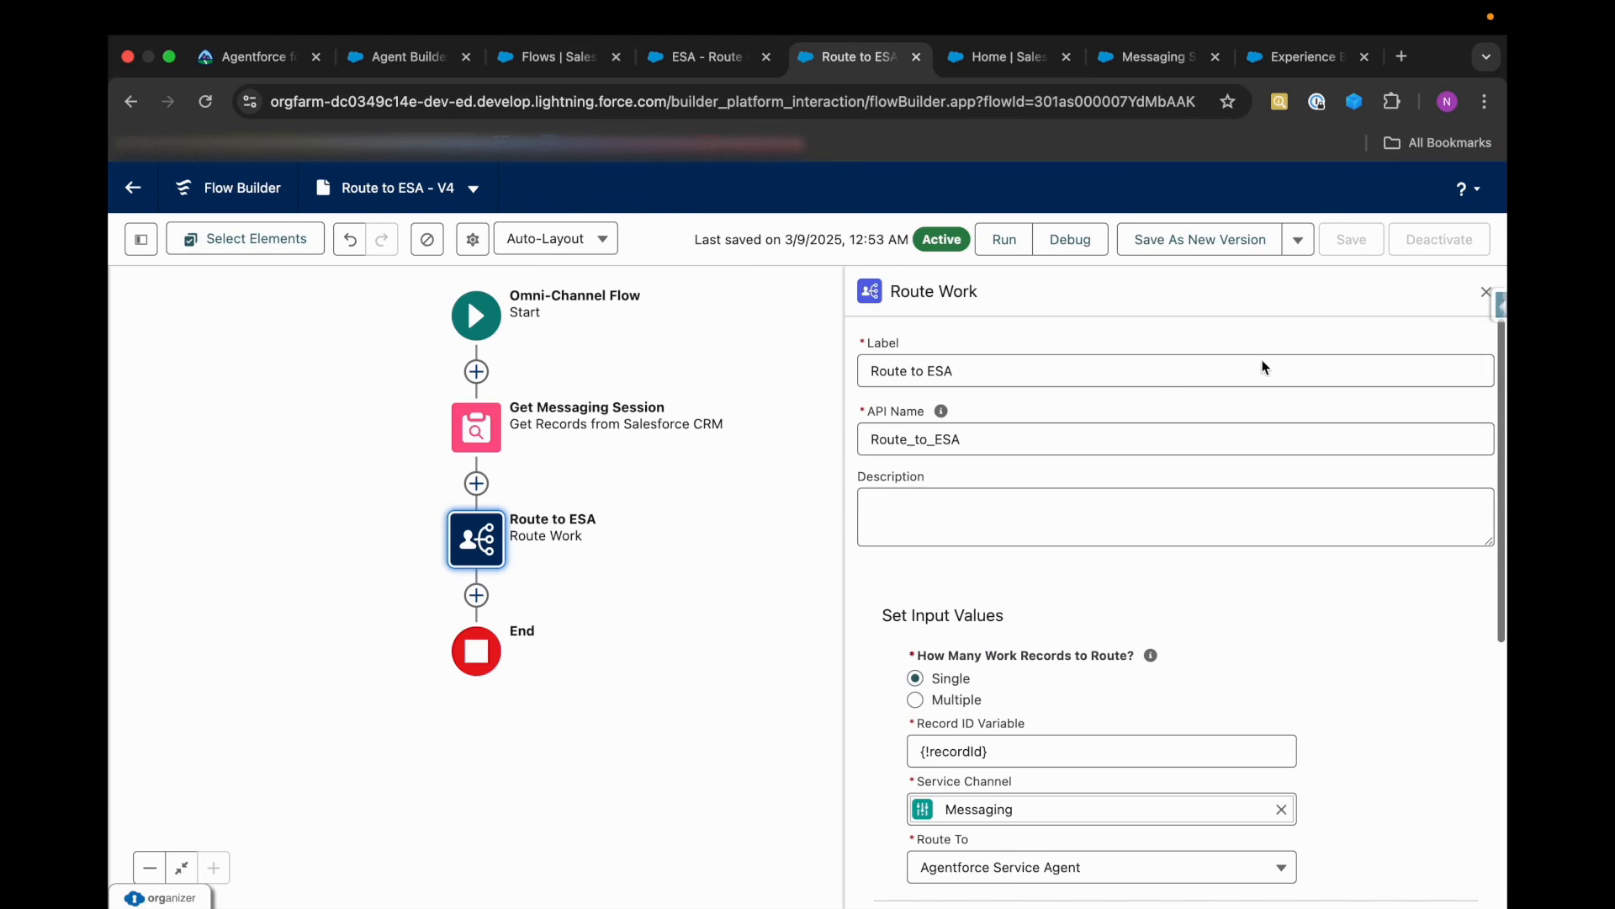
Save the Route to ESA flow as a new version and activate it.
{"action": "left_click", "coordinate": [1221, 244]}
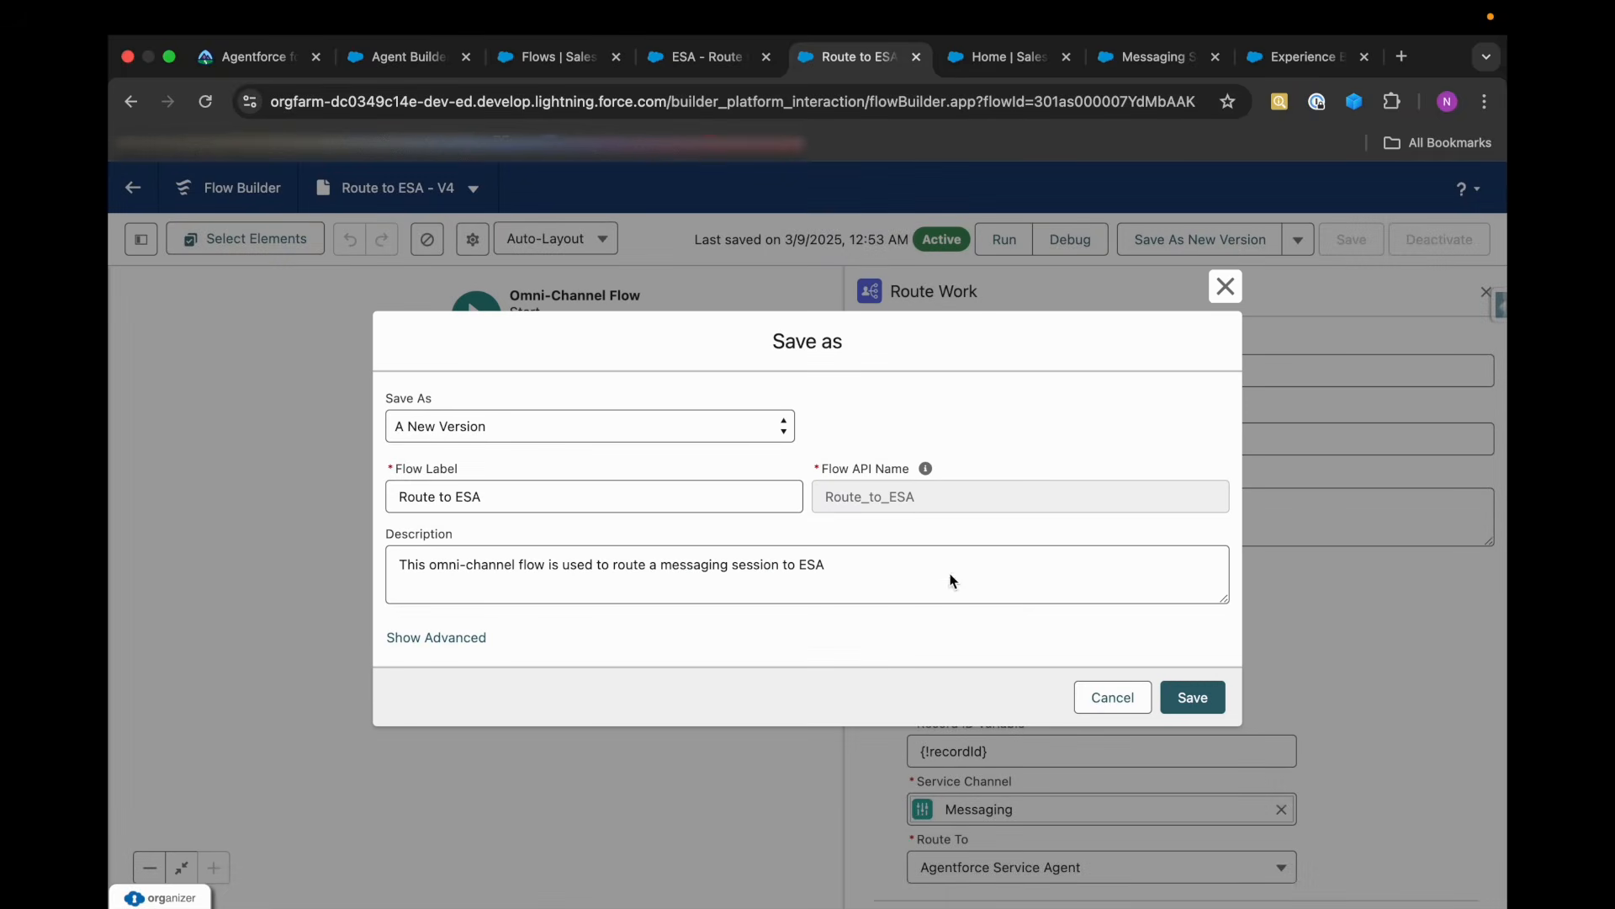
{"action": "left_click", "coordinate": [1181, 697]}
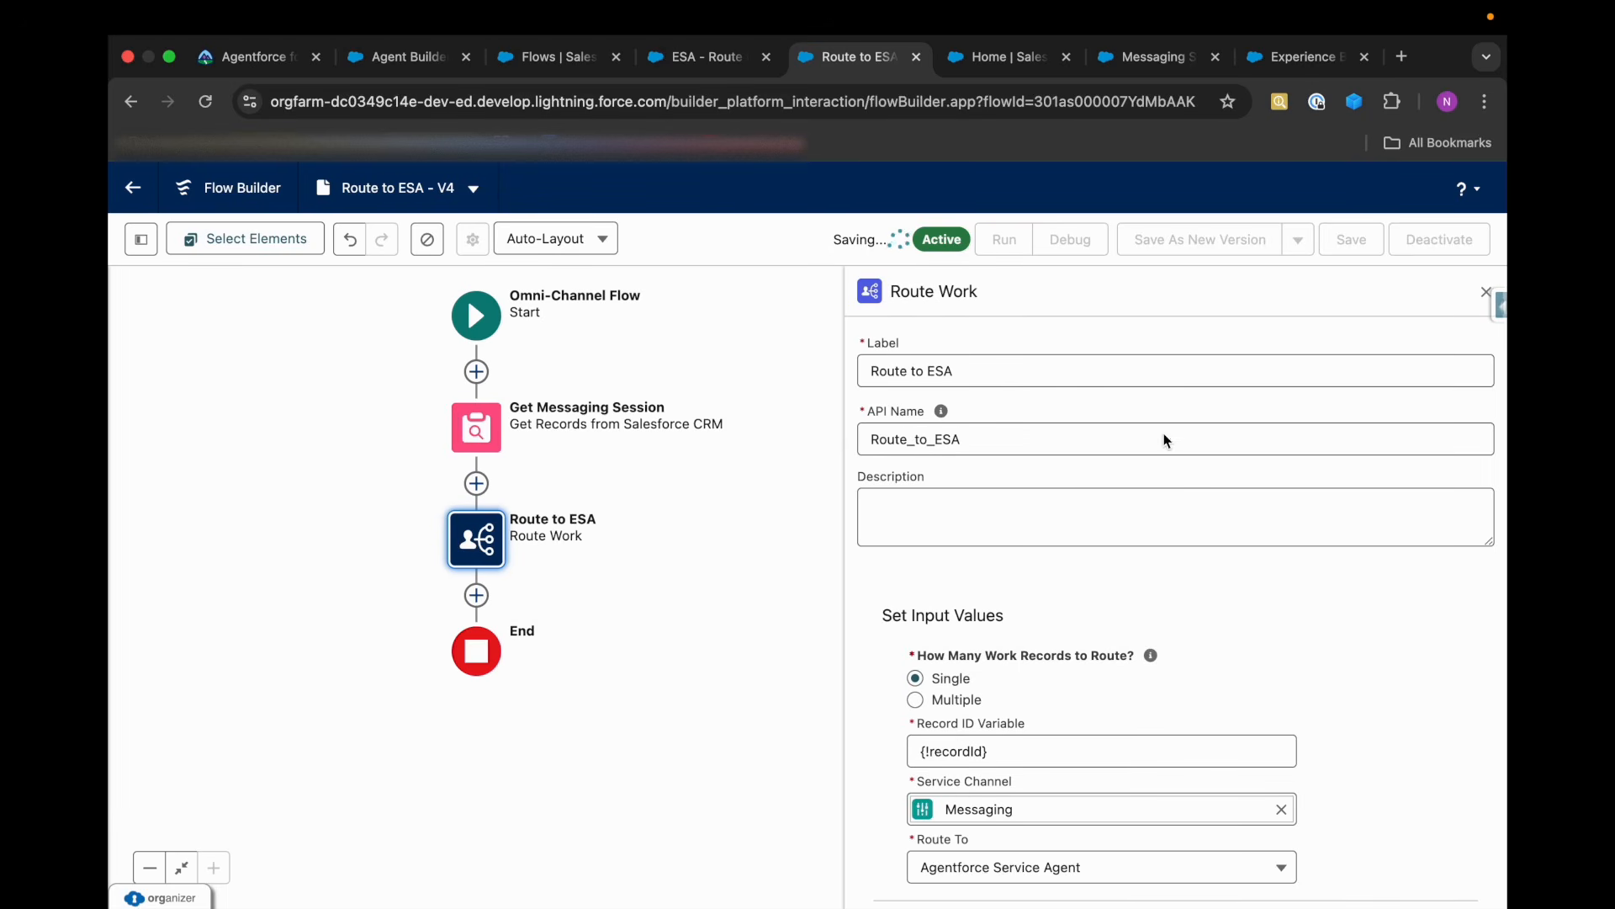
{"action": "left_click", "coordinate": [1451, 252]}
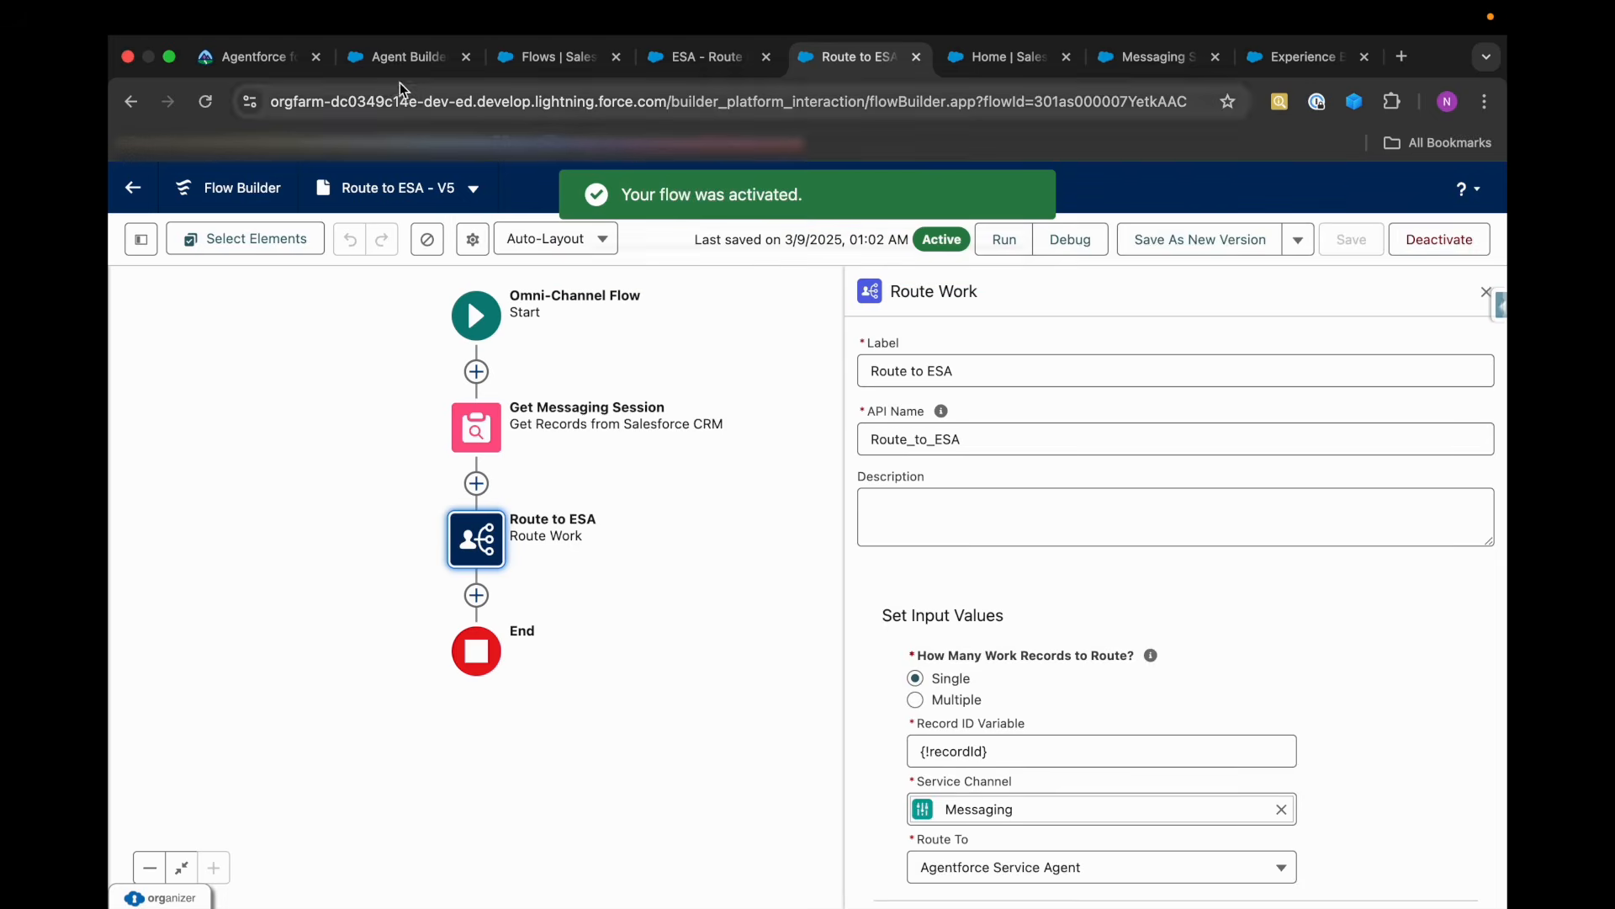
Reload the Coral Cloud Experience Agent in Agent Builder and examine its Omni-Channel flows, connections and available connection types without adding one.
{"action": "left_click", "coordinate": [397, 59]}
{"action": "left_click", "coordinate": [205, 102]}
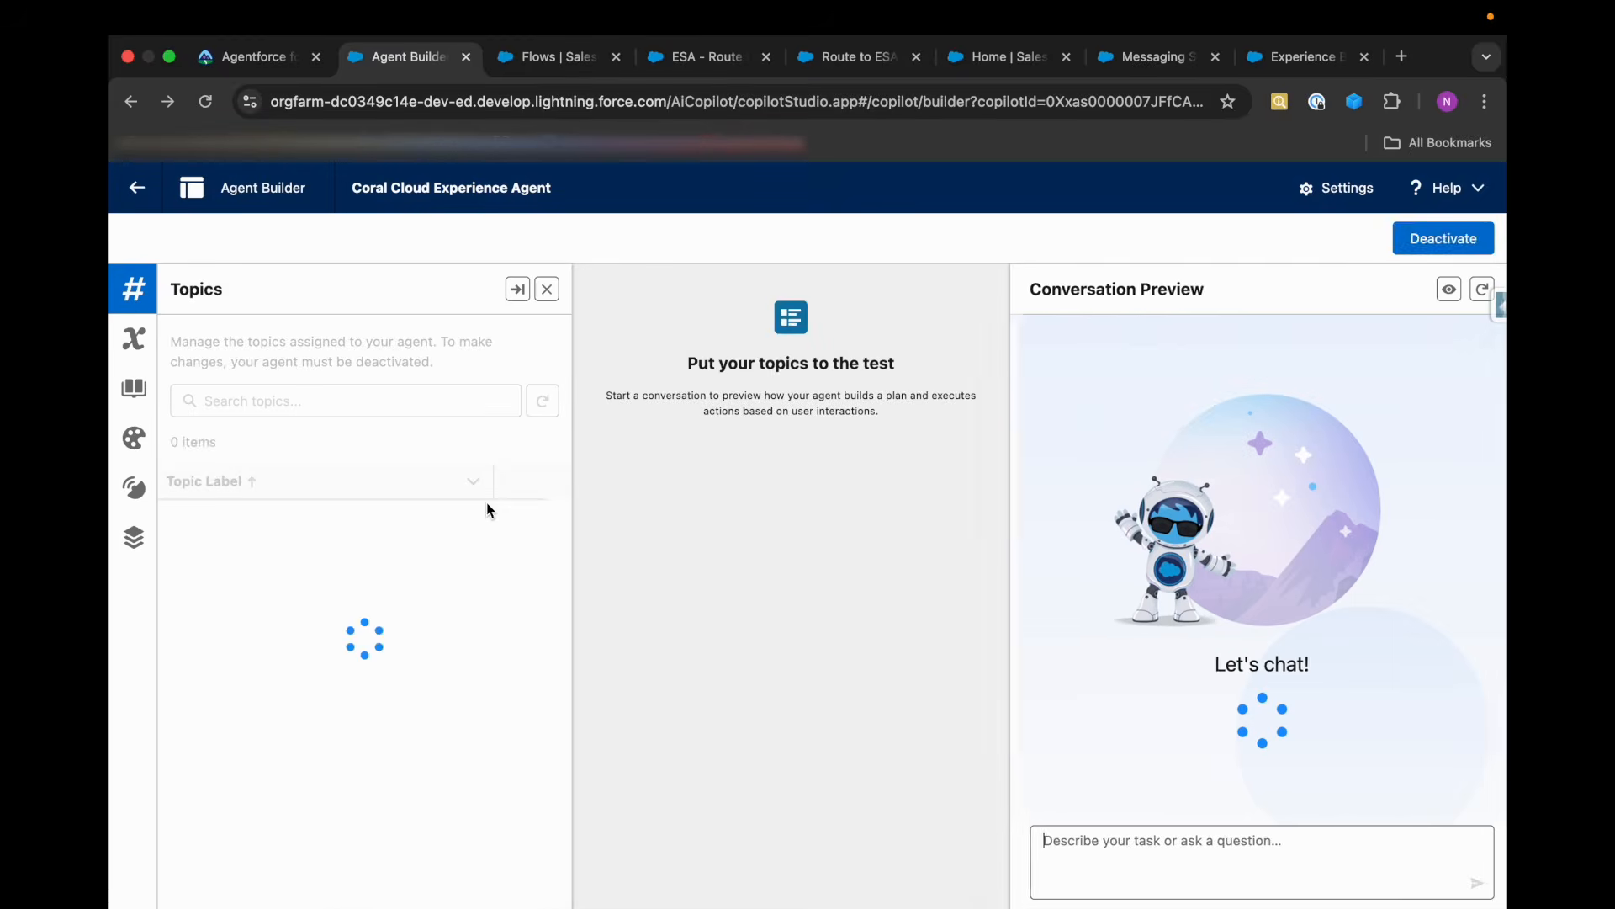
{"action": "left_click", "coordinate": [134, 538]}
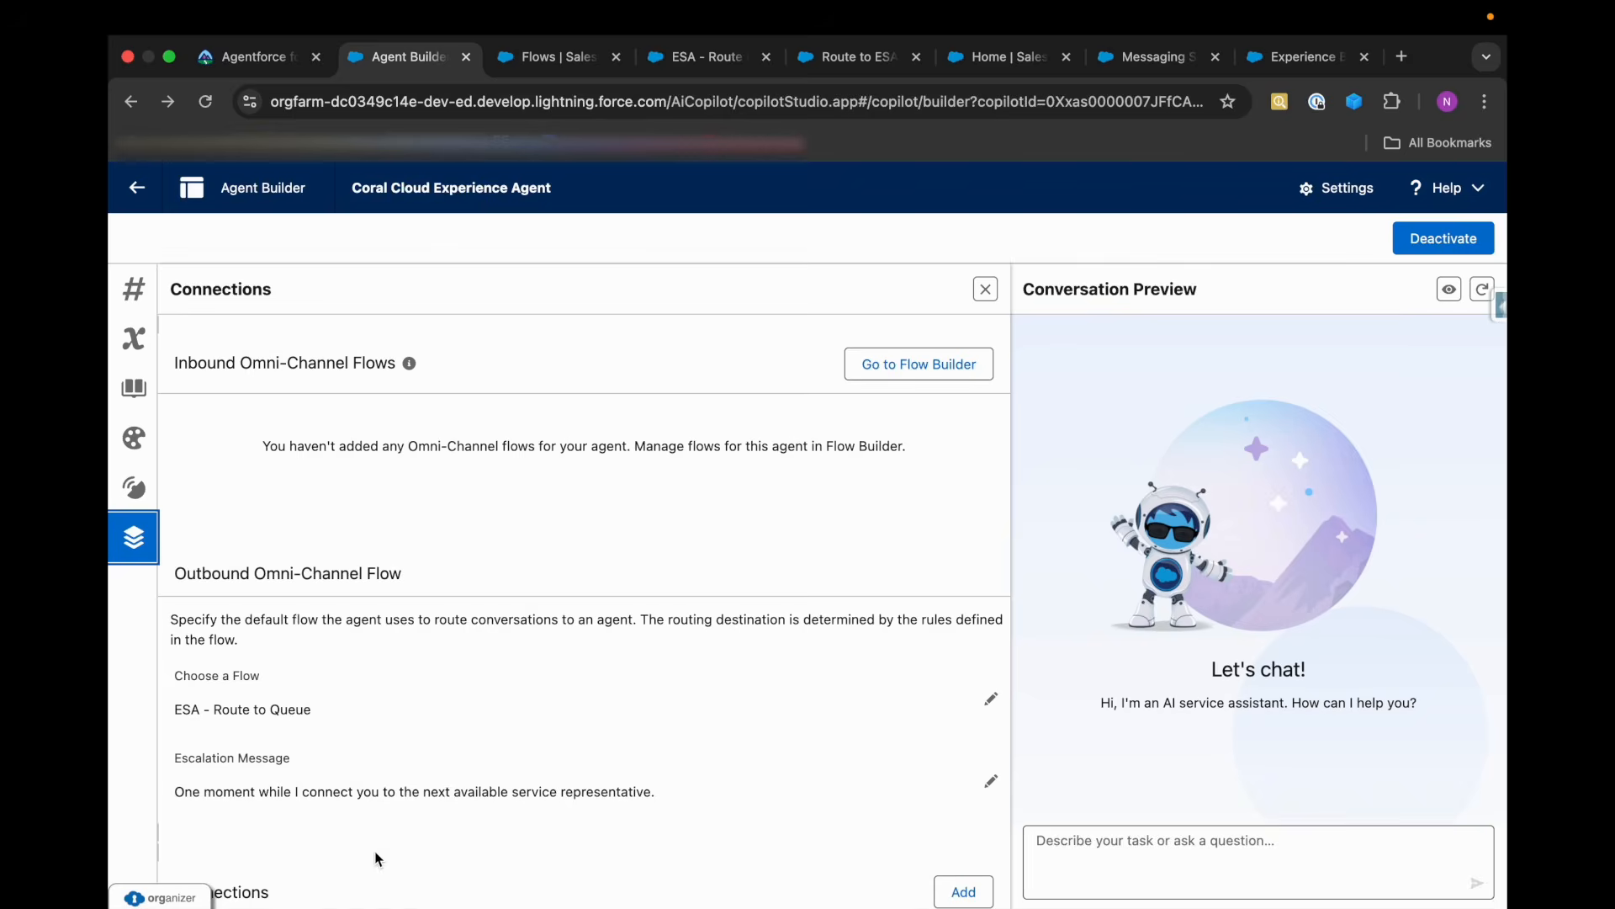
{"action": "key", "text": "super+minus"}
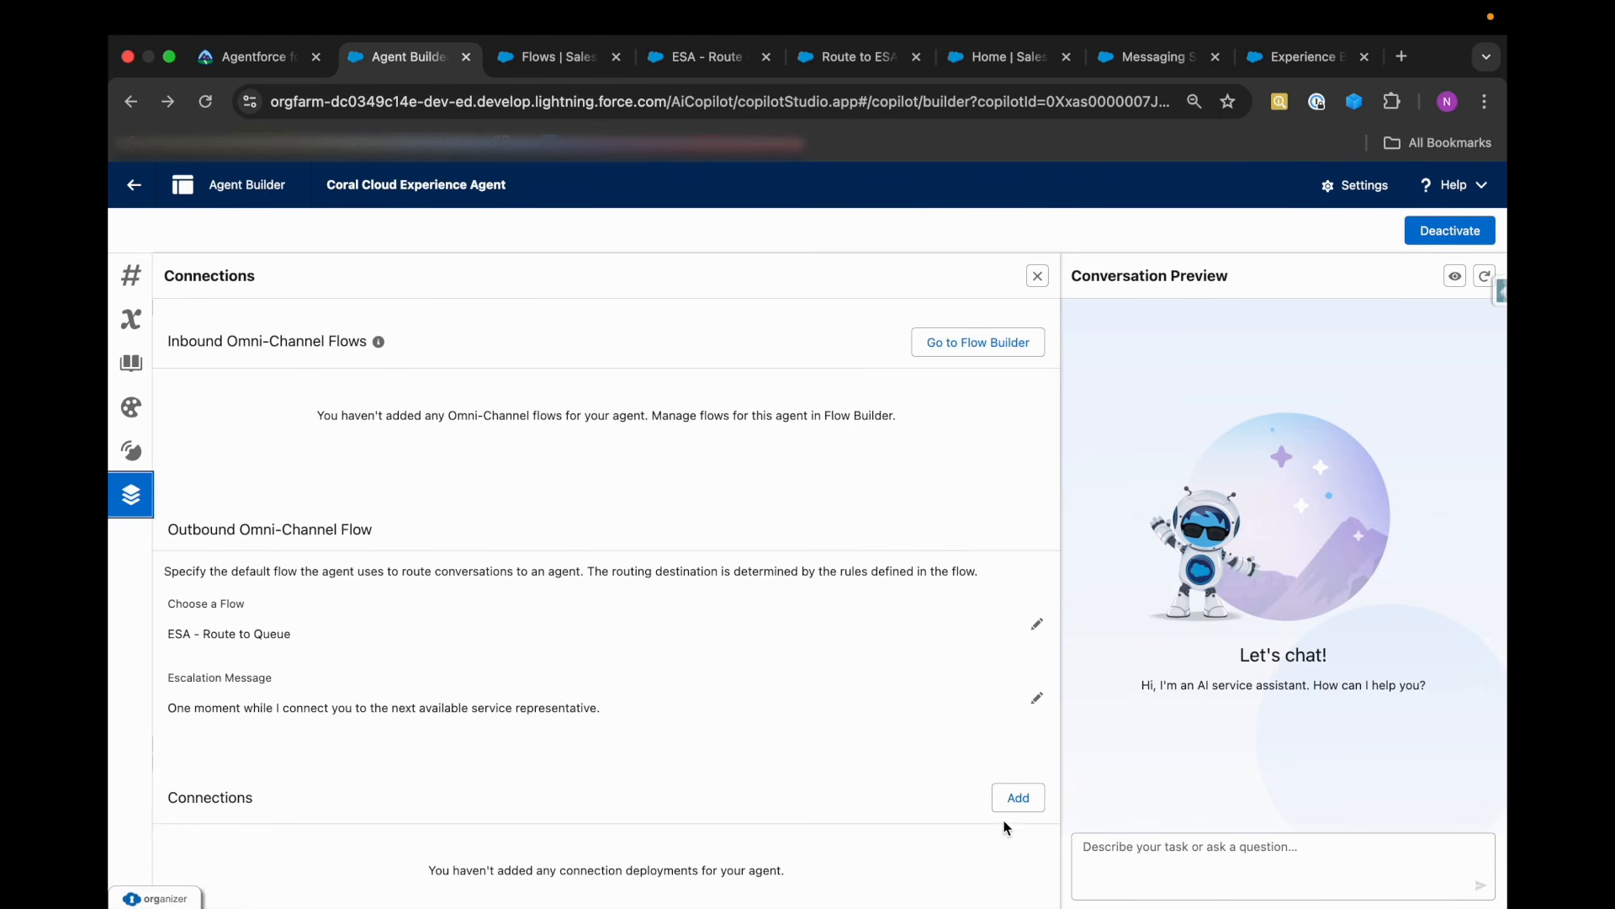
{"action": "left_click", "coordinate": [1017, 796]}
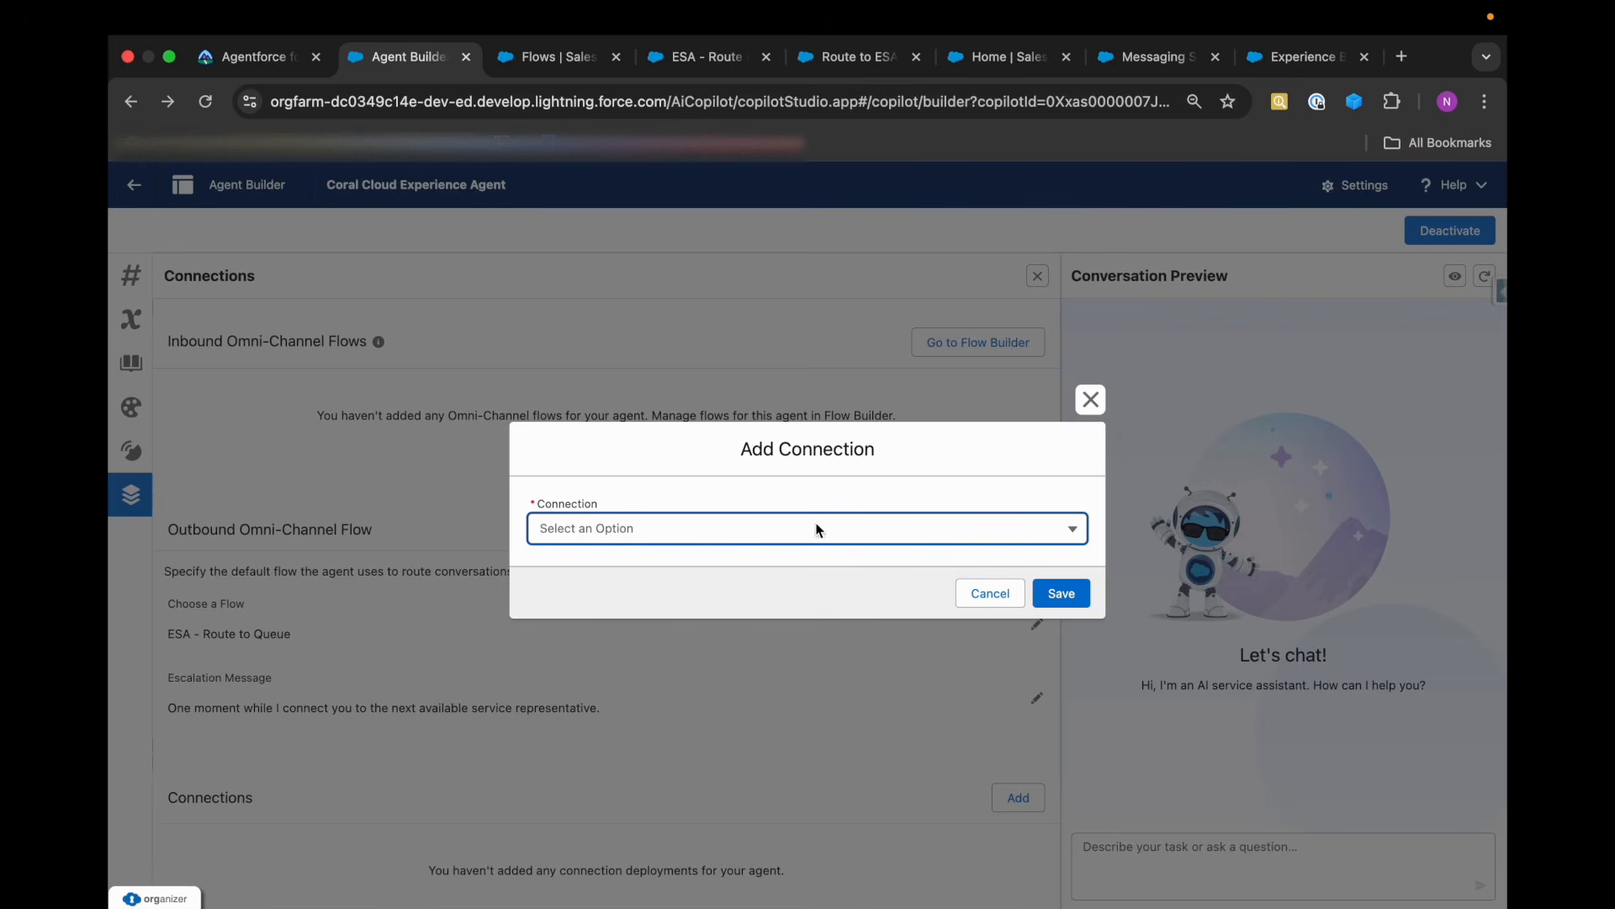
{"action": "left_click", "coordinate": [782, 530]}
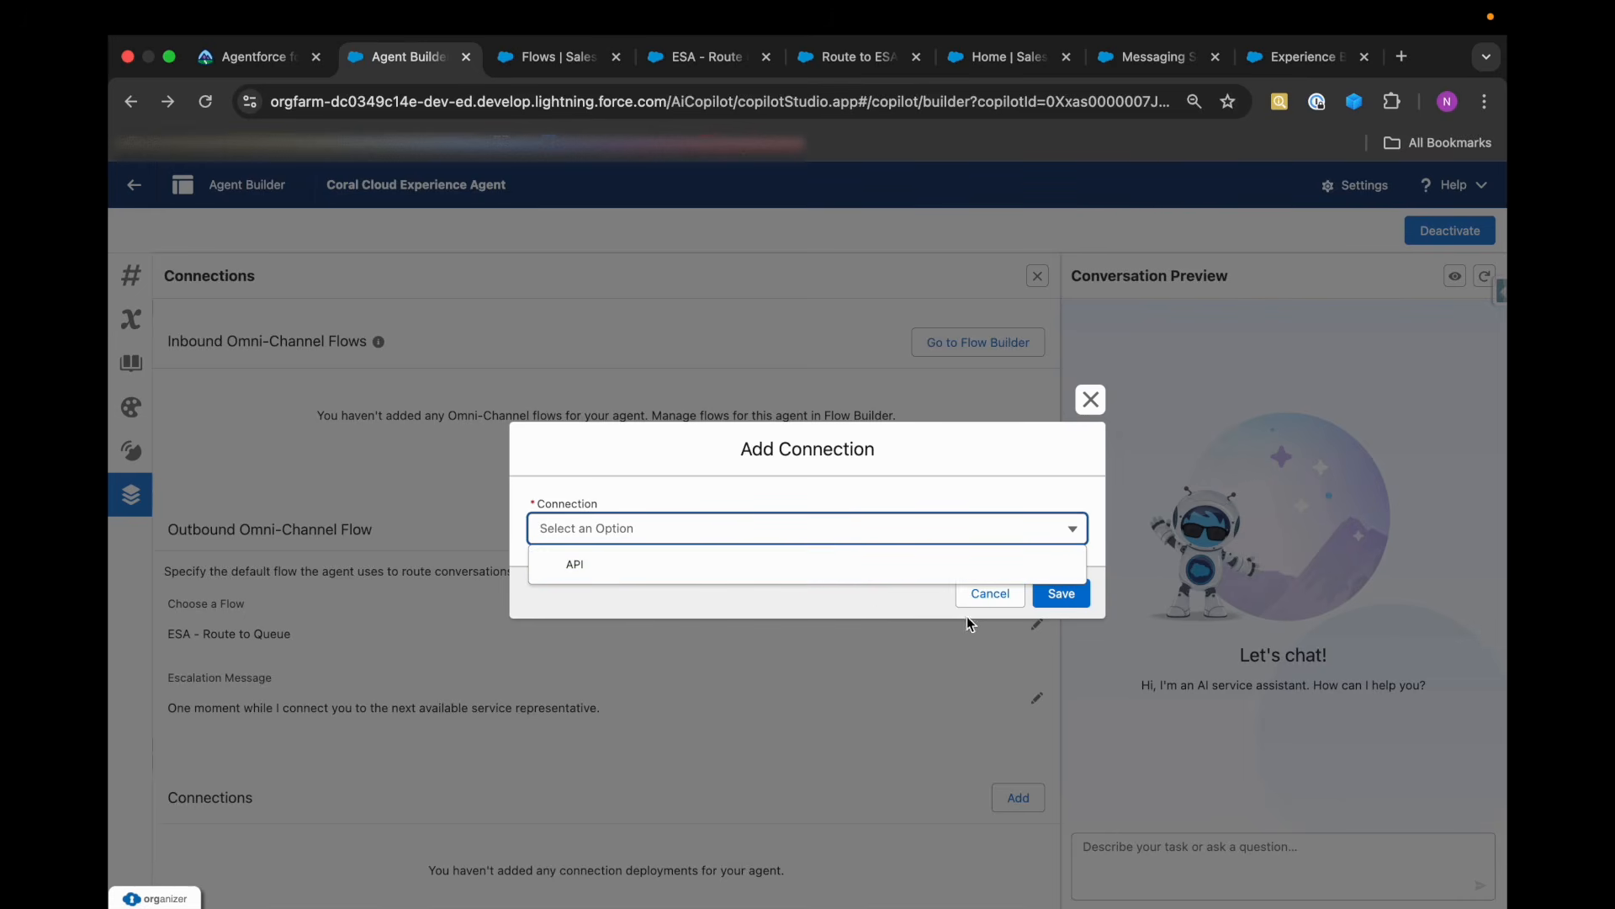
{"action": "left_click", "coordinate": [990, 594]}
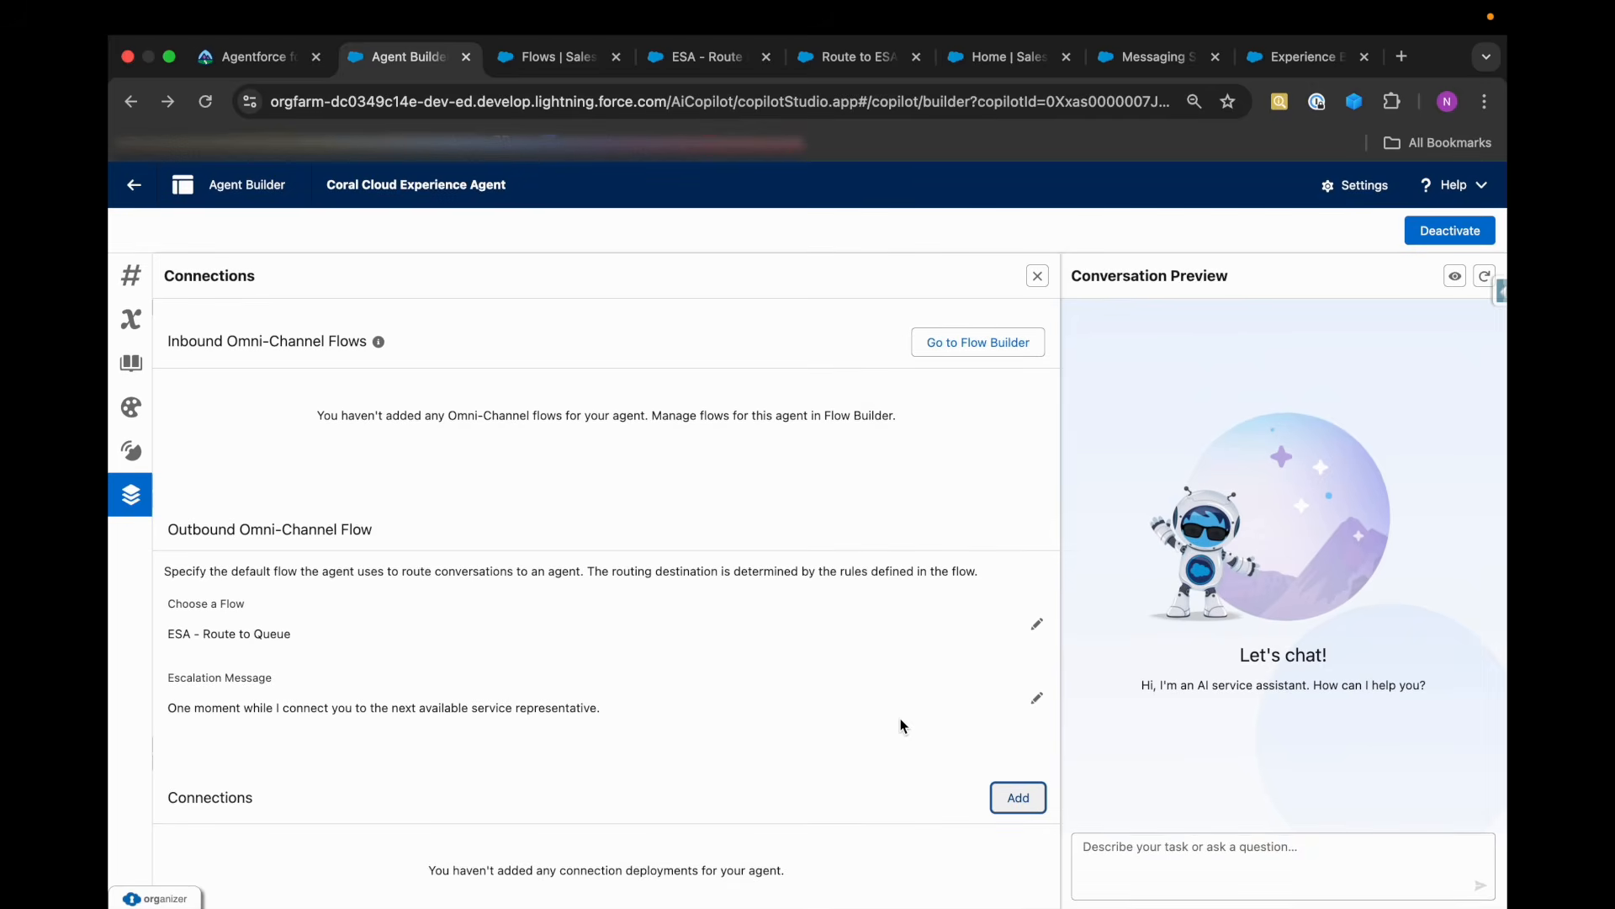
{"action": "key", "text": "super+equal"}
Deactivate the Coral Cloud Experience Agent, recheck its connections after a reload and activate it again.
{"action": "left_click", "coordinate": [1444, 238]}
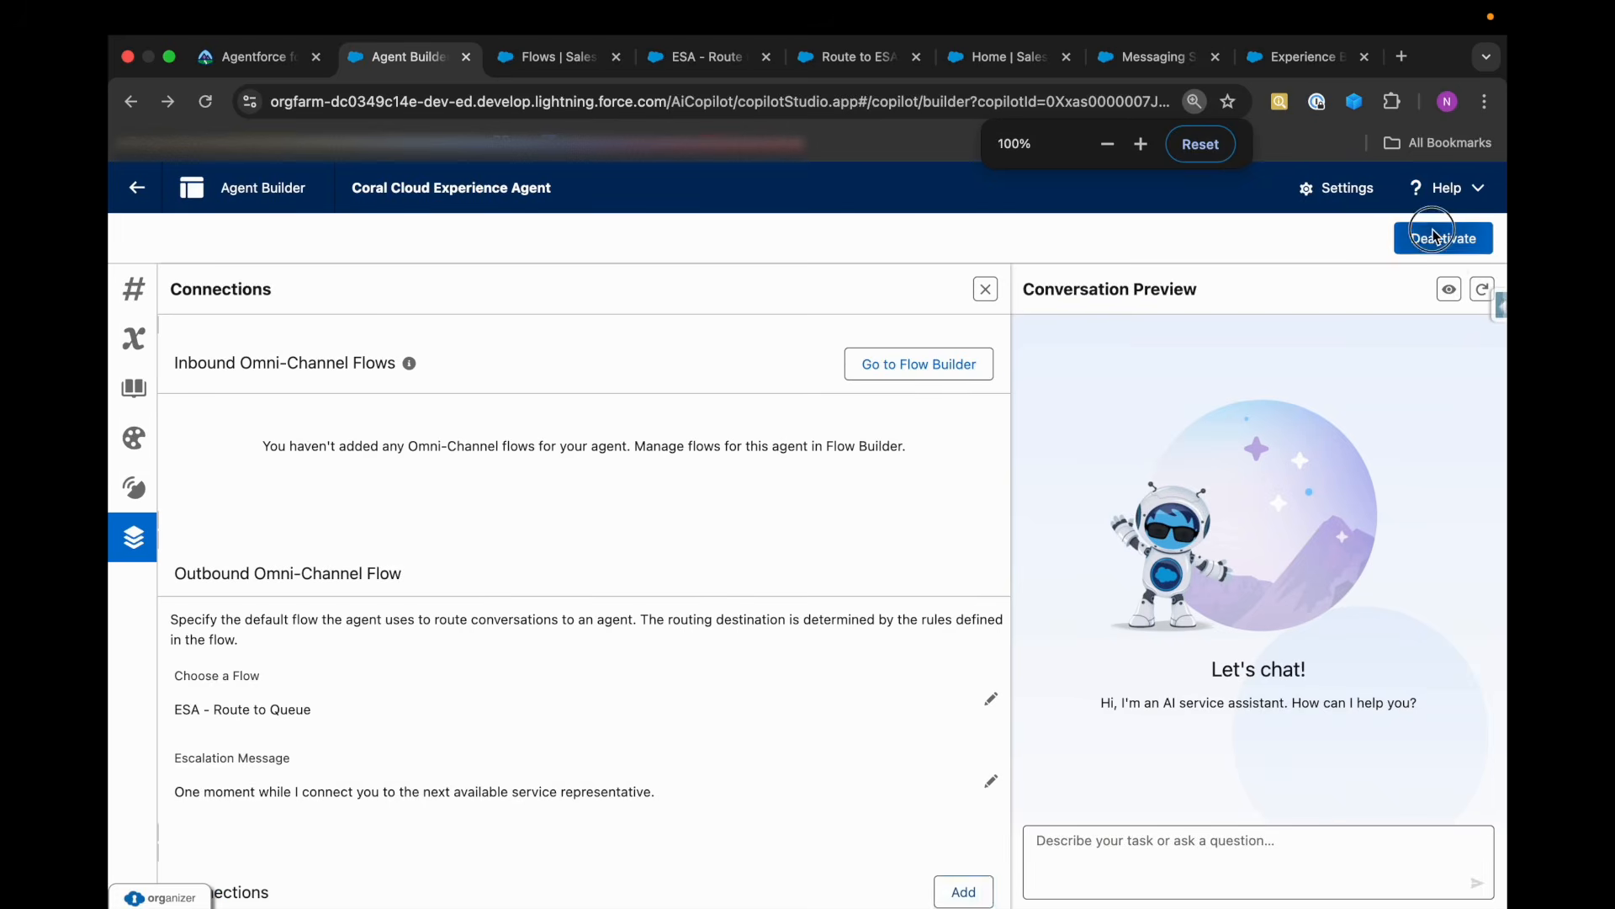
{"action": "left_click", "coordinate": [837, 591]}
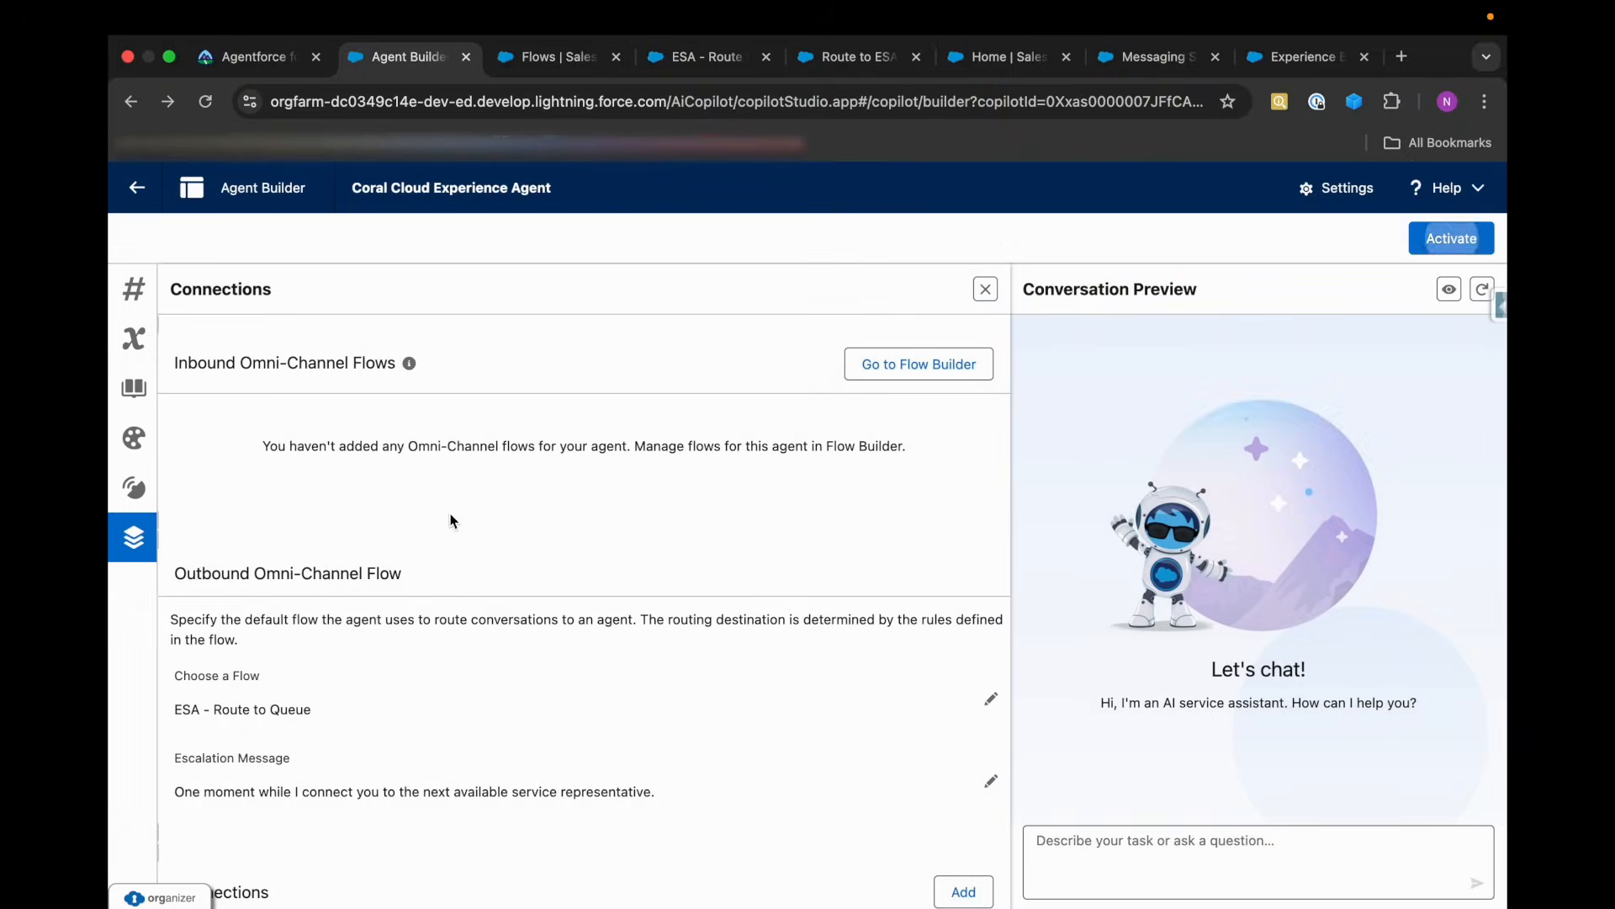
{"action": "left_click", "coordinate": [205, 101]}
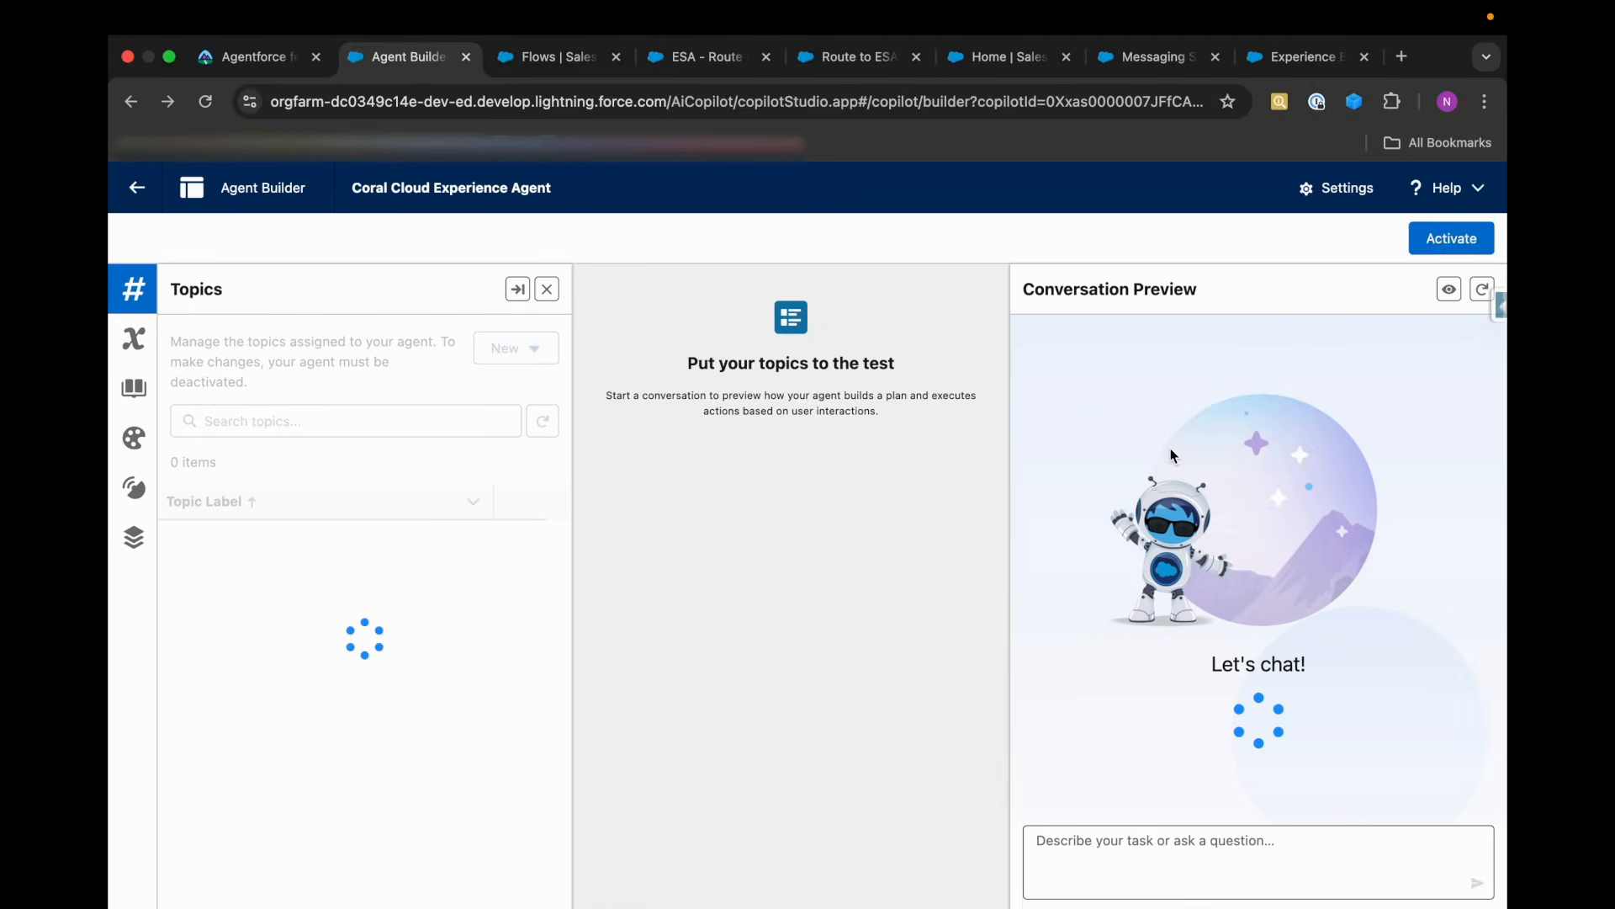
{"action": "left_click", "coordinate": [134, 537]}
{"action": "left_click", "coordinate": [1460, 240]}
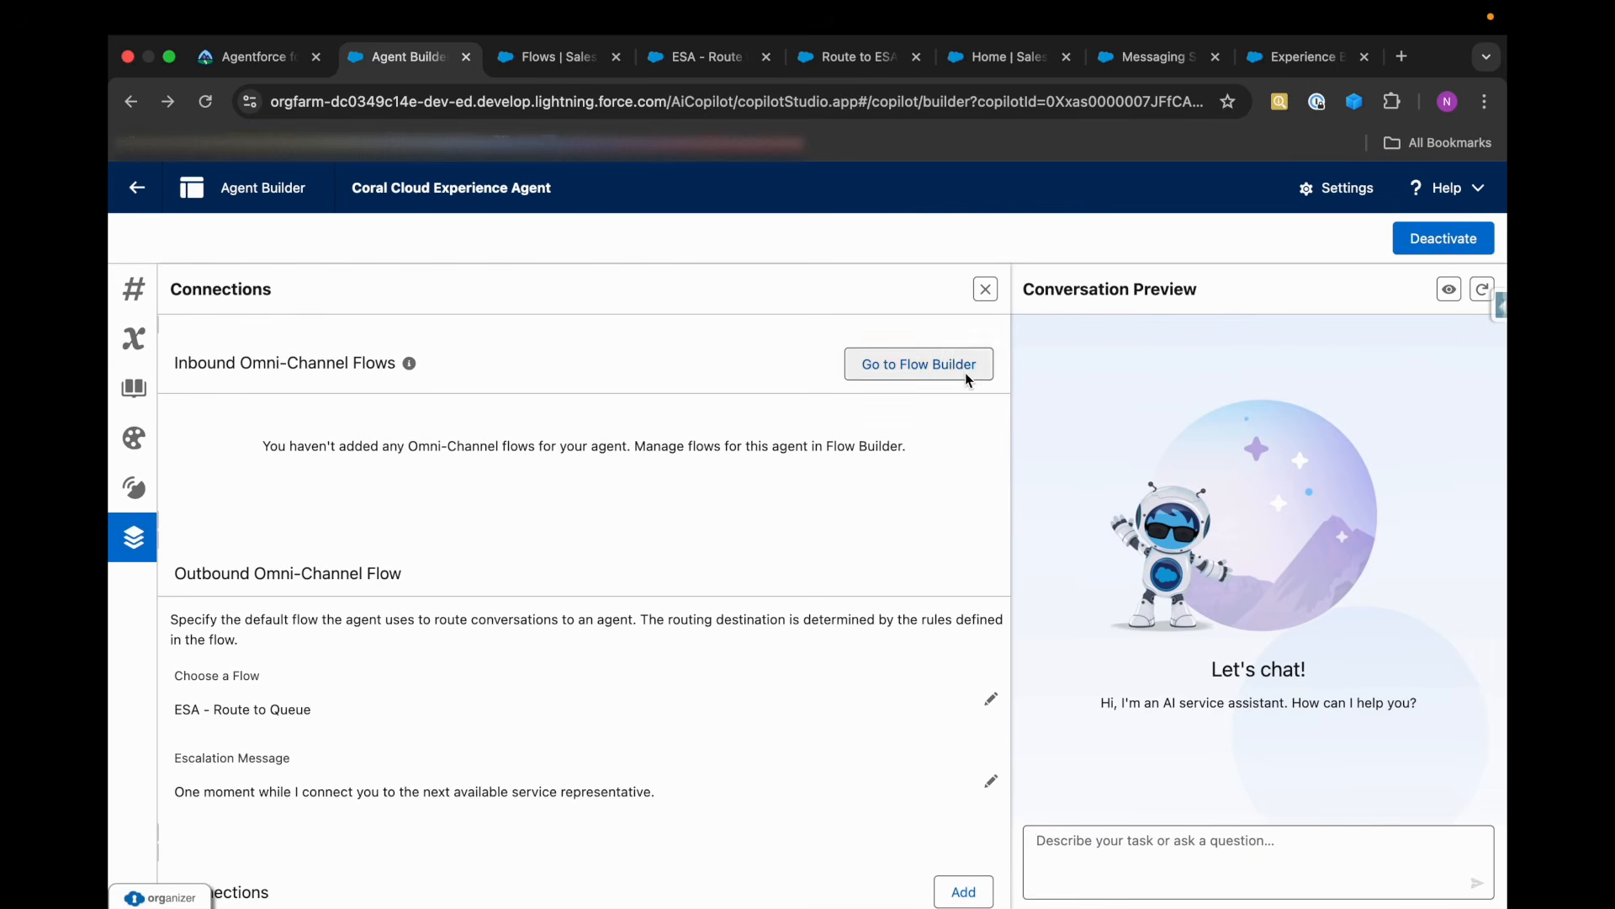
Return to the Trailhead superbadge and rerun the check for challenge 4, Deploy Agent and Transfer Conversations.
{"action": "left_click", "coordinate": [1007, 66]}
{"action": "left_click", "coordinate": [1159, 67]}
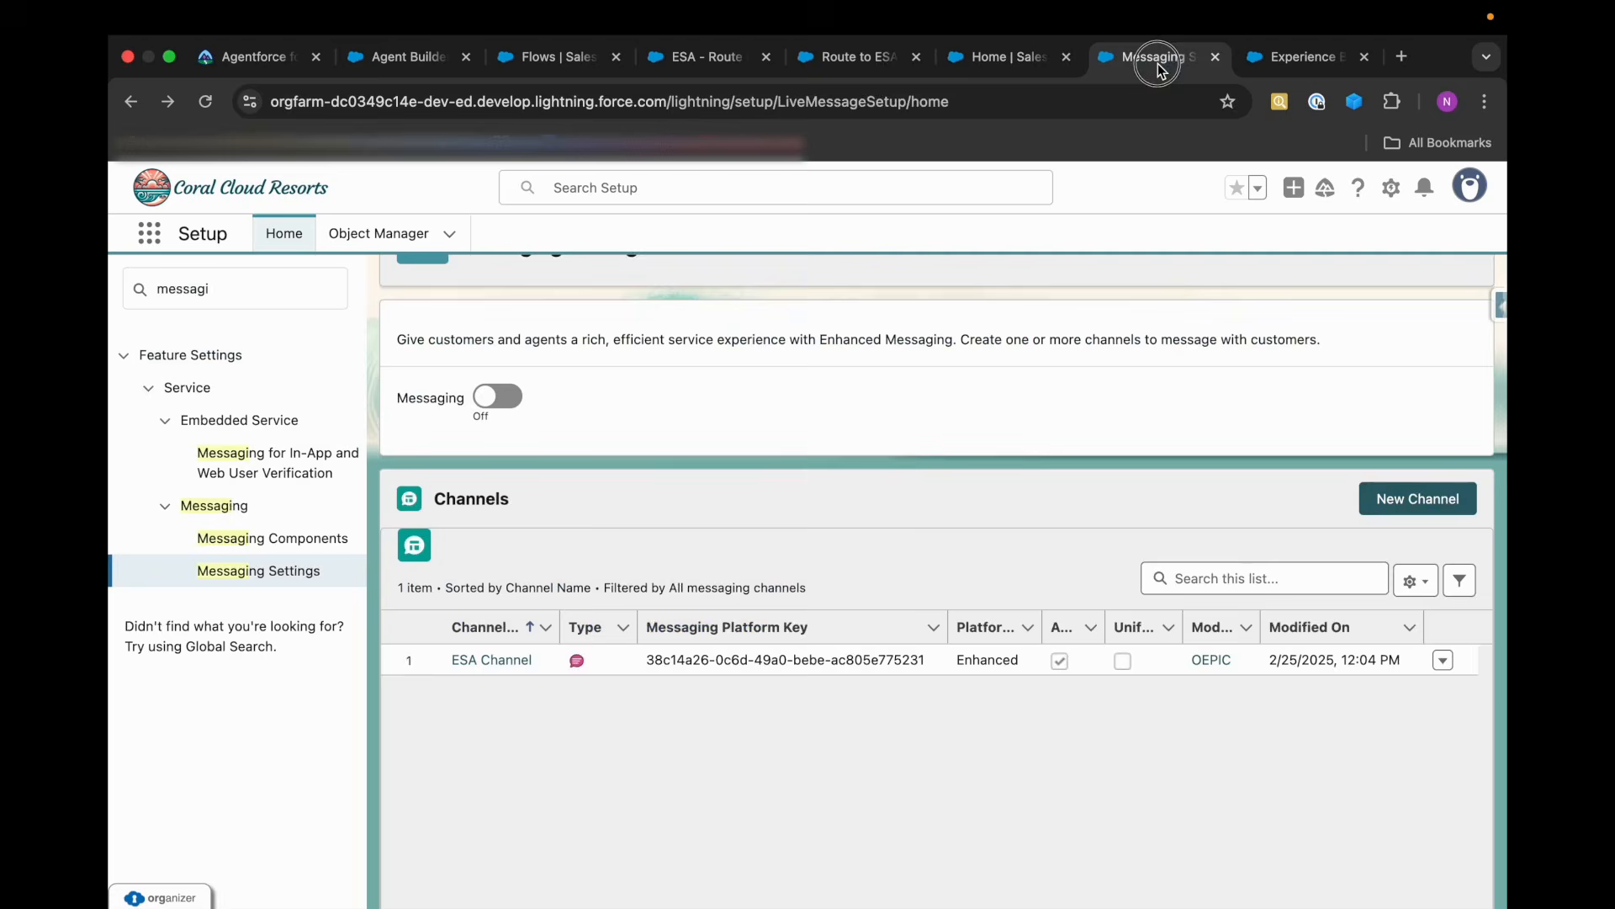
{"action": "left_click", "coordinate": [1001, 59]}
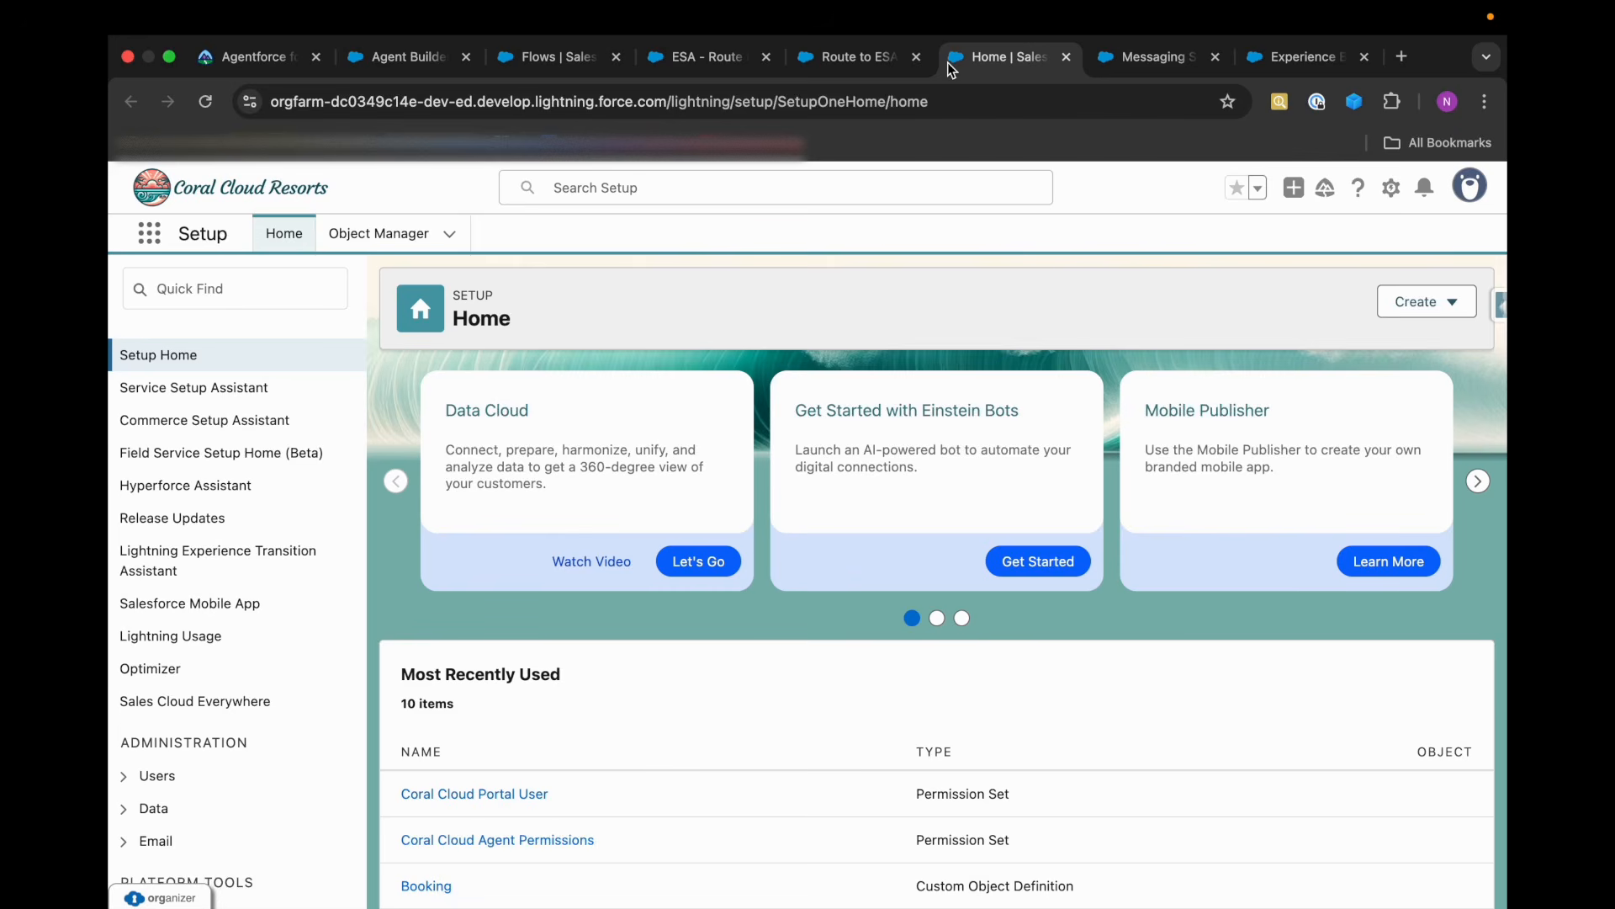
{"action": "left_click", "coordinate": [877, 64]}
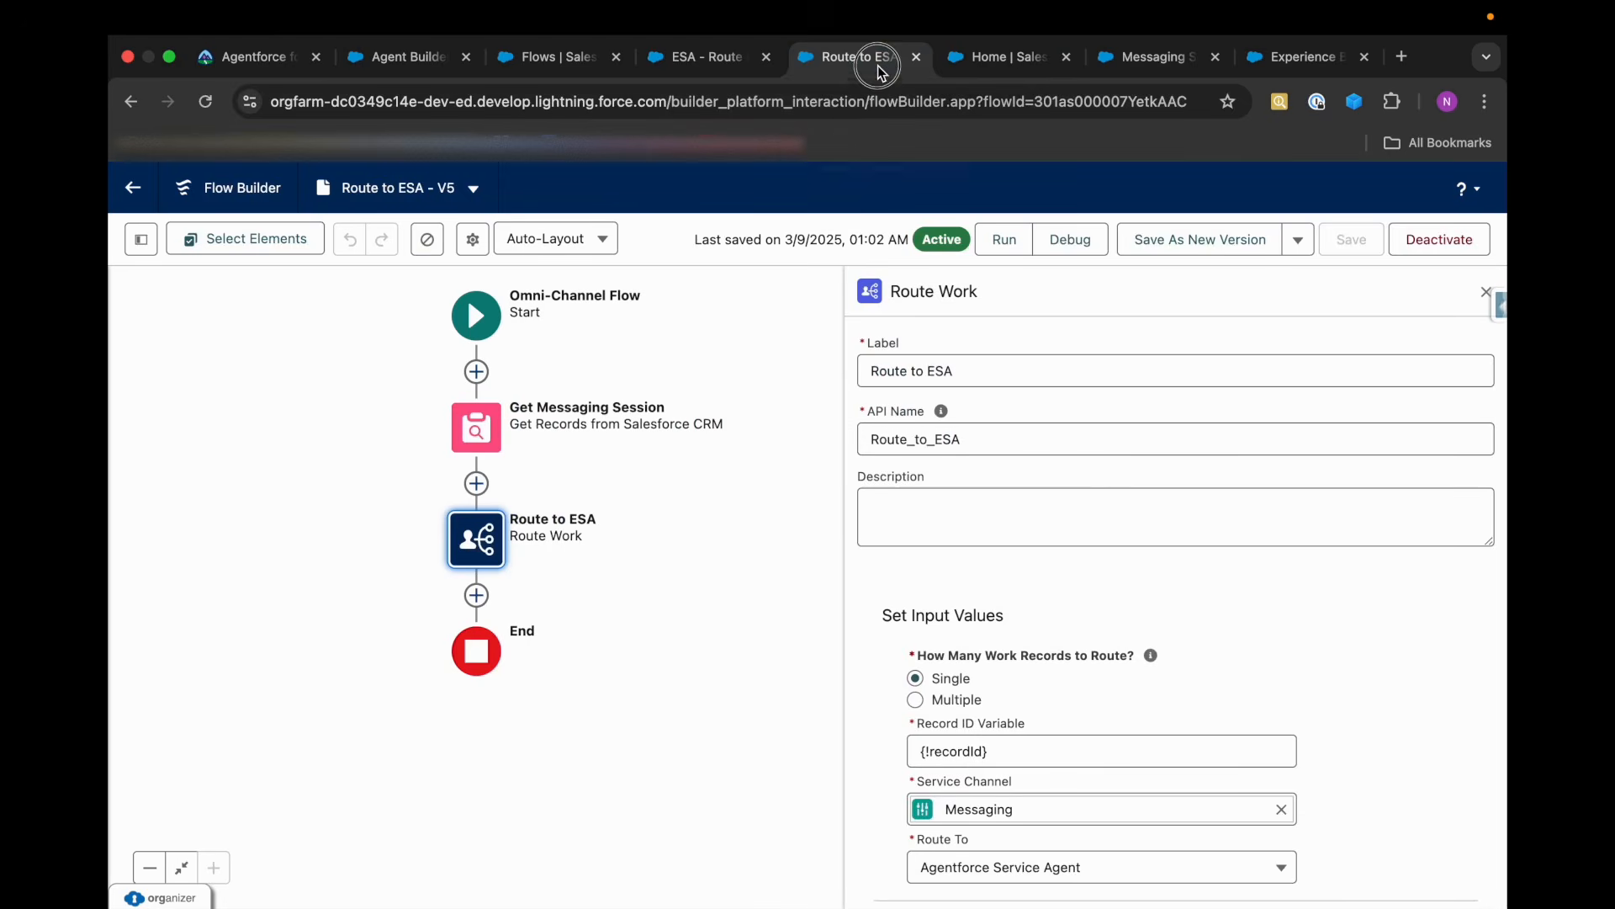
{"action": "left_click", "coordinate": [280, 76]}
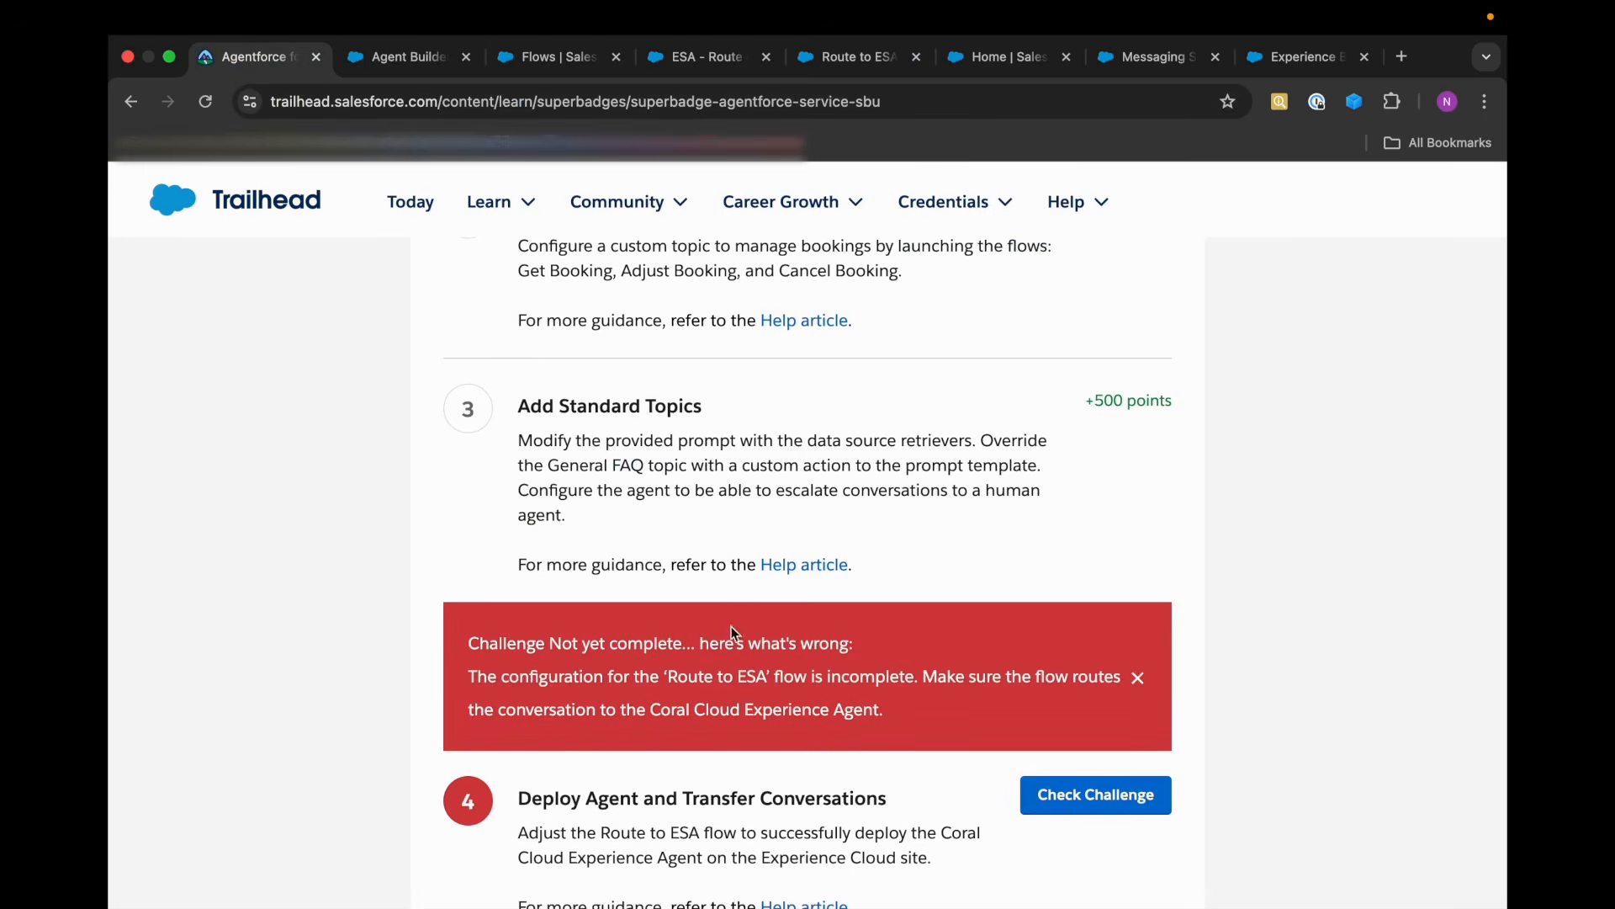
{"action": "scroll", "coordinate": [841, 673], "scroll_direction": "down", "scroll_amount": 3}
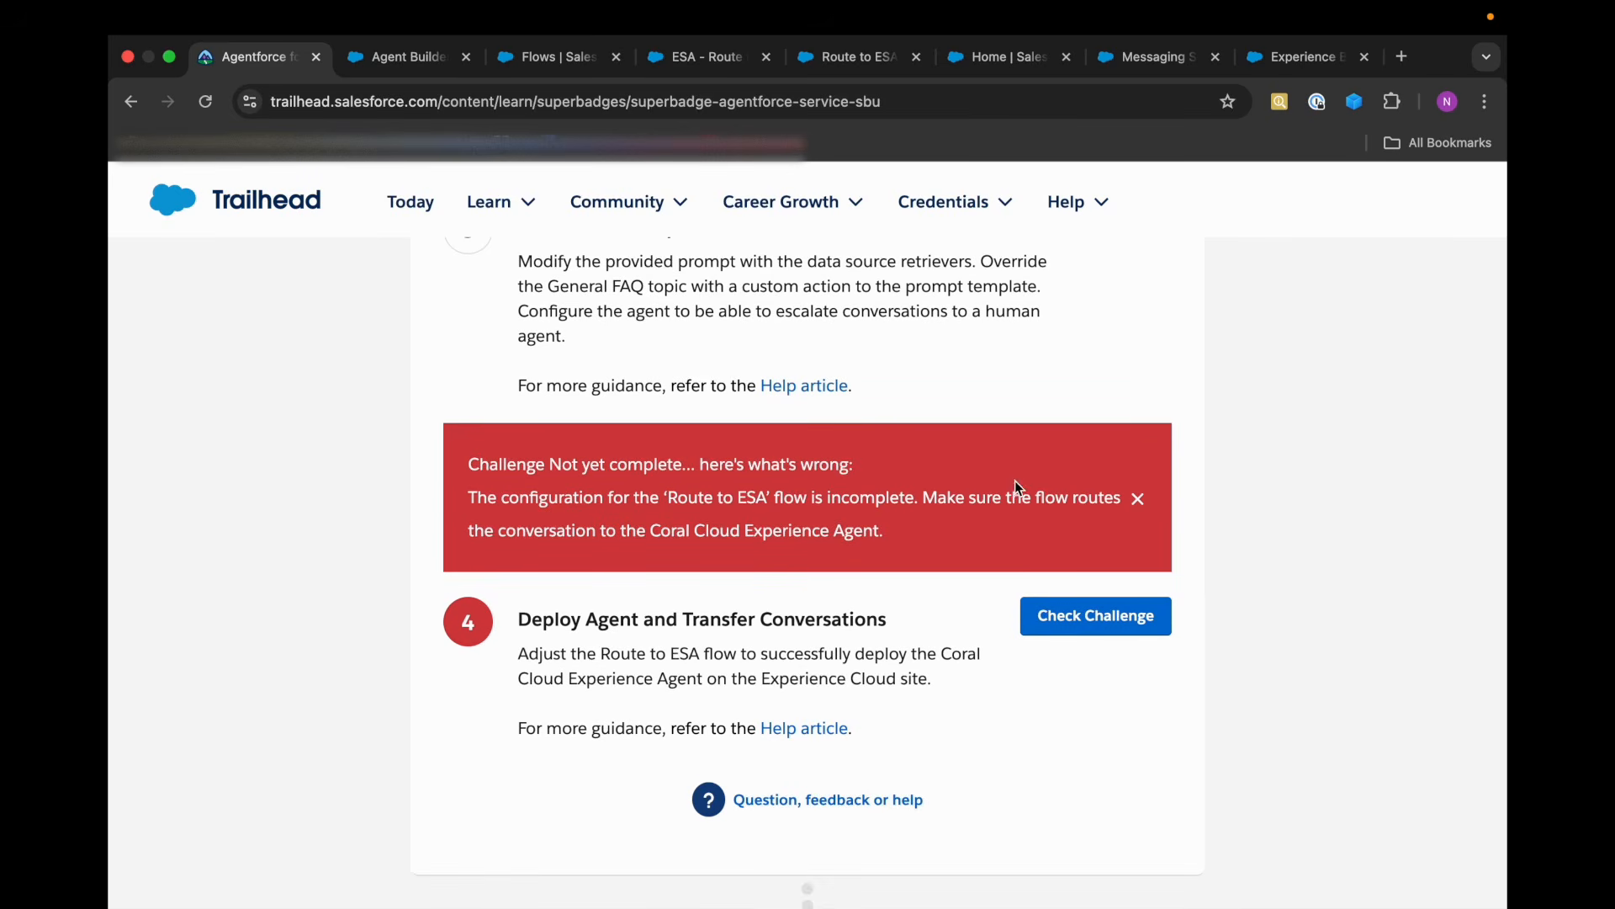
{"action": "left_click", "coordinate": [1087, 627]}
{"action": "left_click", "coordinate": [1087, 617]}
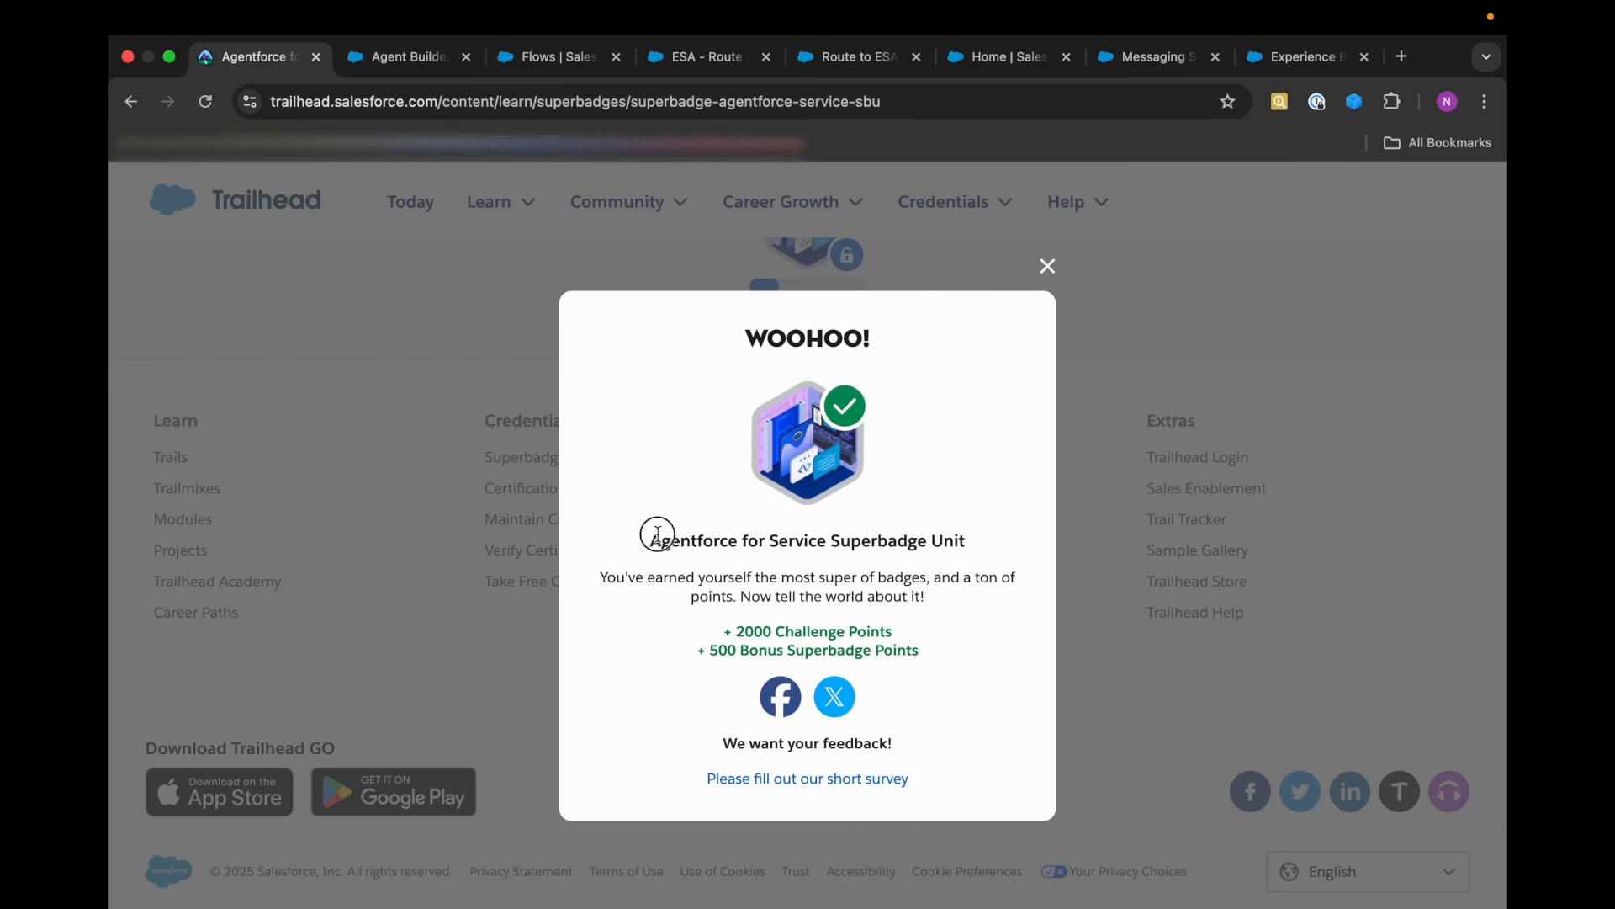
{"action": "left_click_drag", "start_coordinate": [651, 542], "coordinate": [1051, 543]}
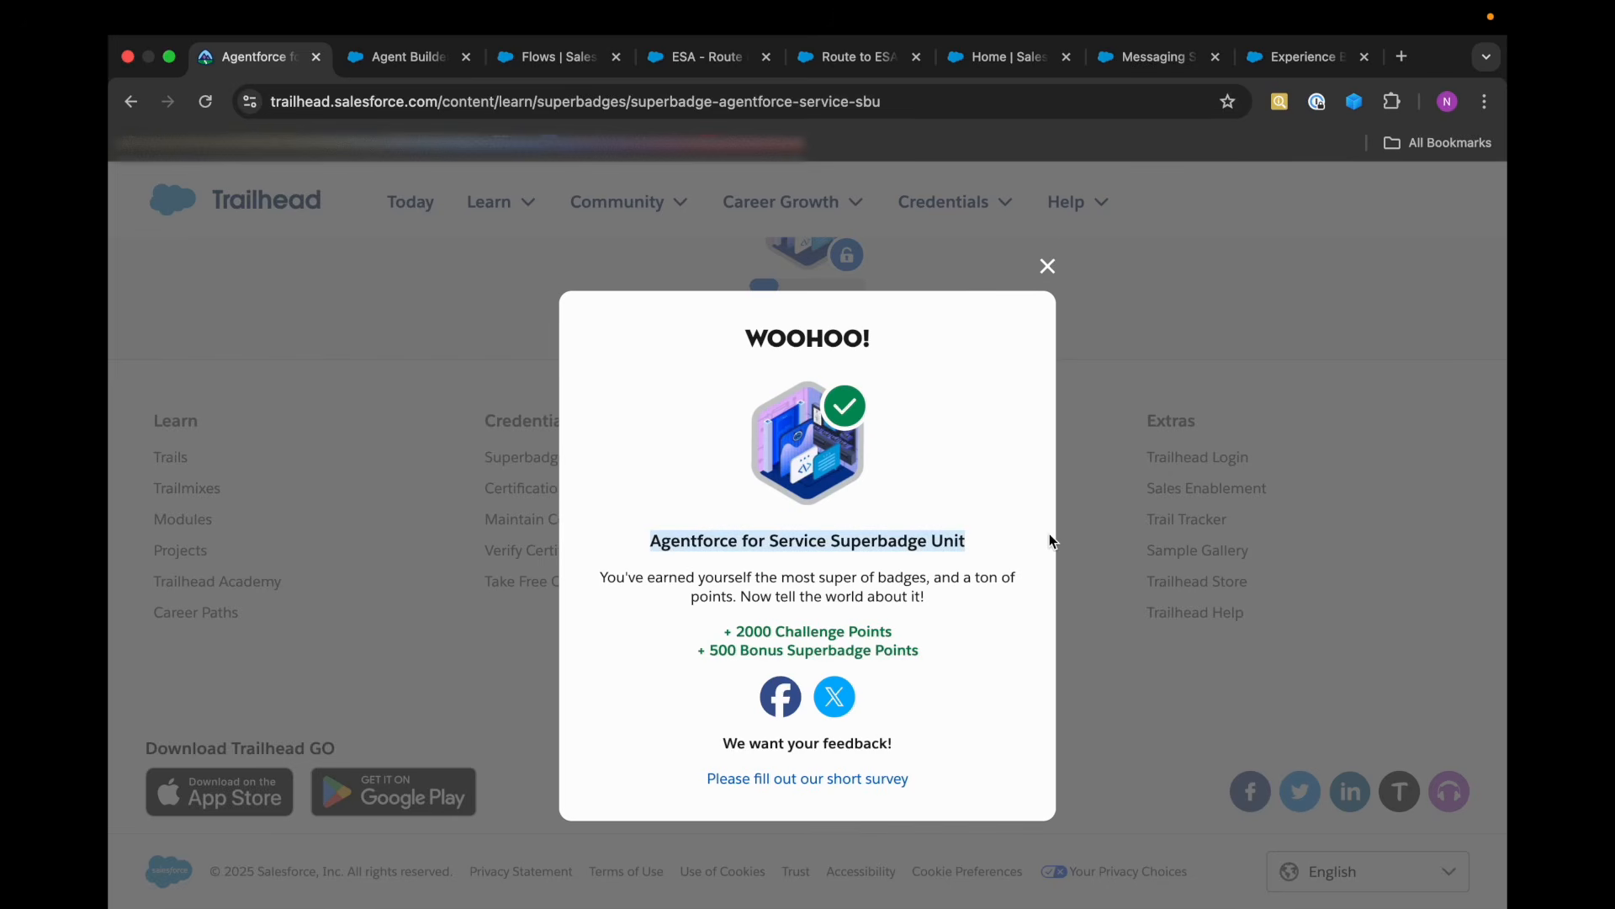
Review the routing, agent and fallback queue settings of the Route to ESA element in the flow, and close its properties.
{"action": "left_click", "coordinate": [1111, 60]}
{"action": "left_click", "coordinate": [826, 76]}
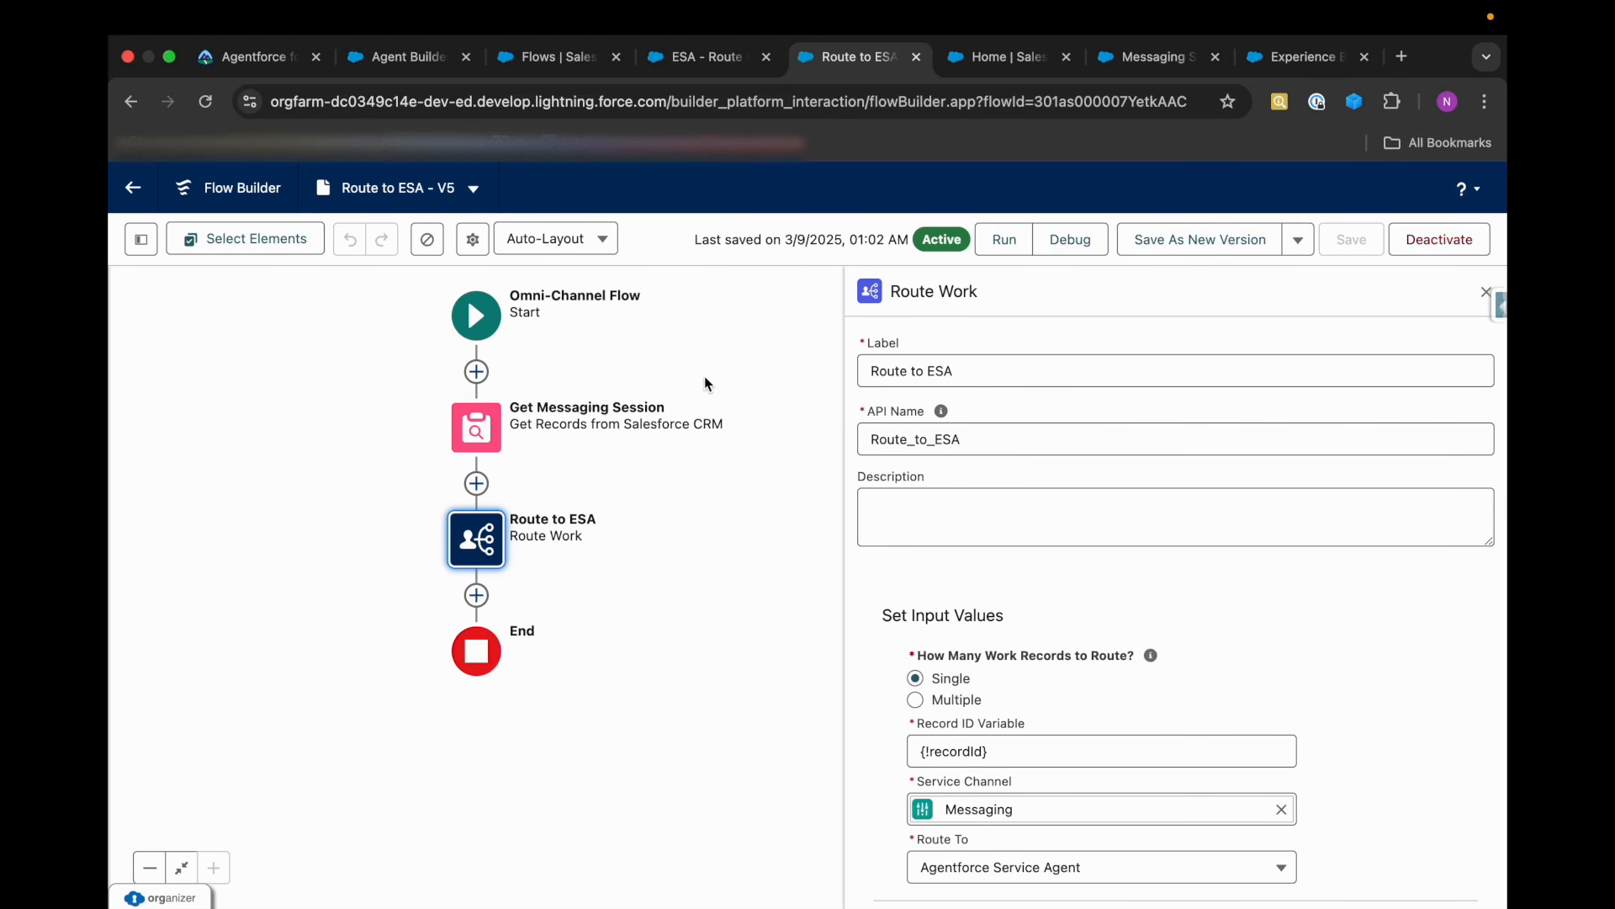
{"action": "scroll", "coordinate": [1060, 622], "scroll_direction": "down", "scroll_amount": 5}
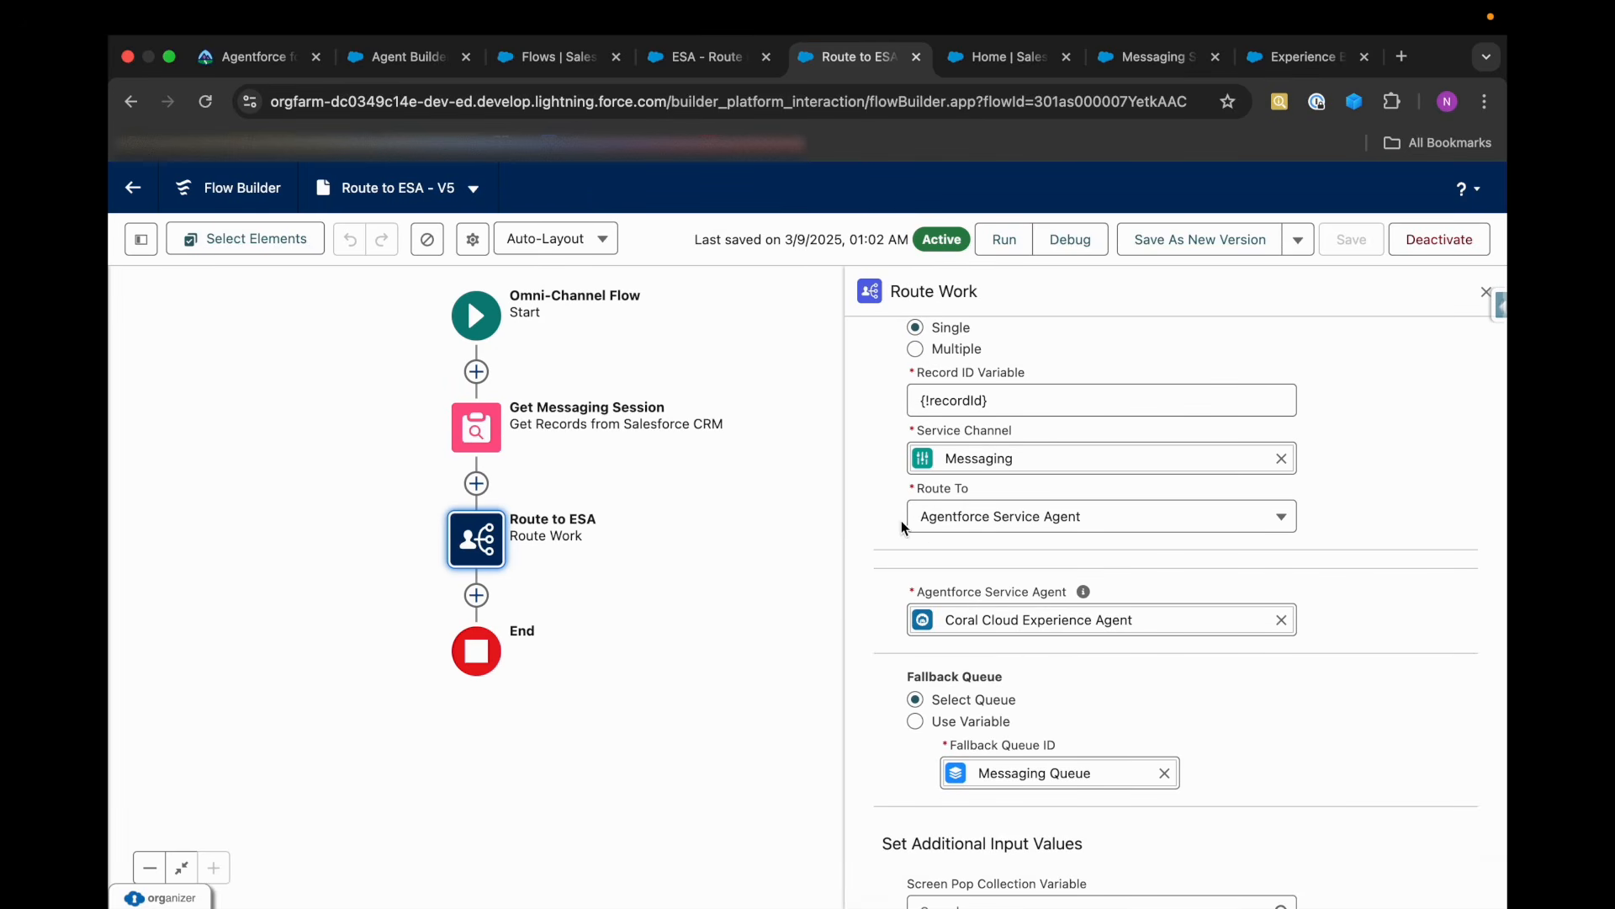
{"action": "left_click", "coordinate": [1484, 291]}
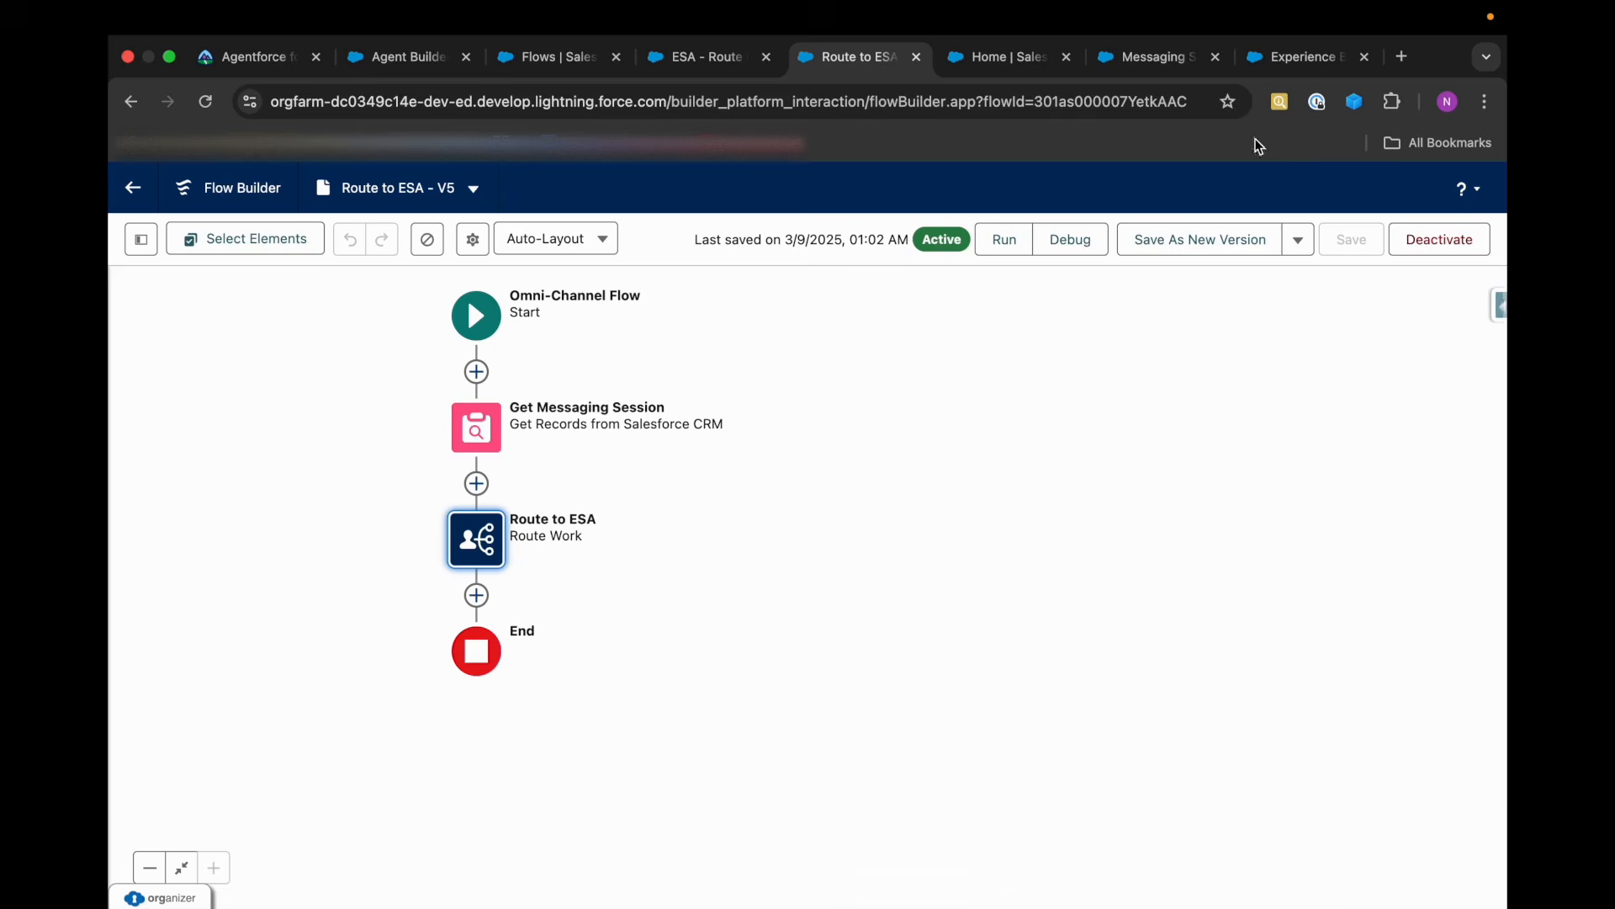
Dismiss the publishing notice in Experience Builder and open the live coralcloud site.
{"action": "left_click", "coordinate": [1125, 65]}
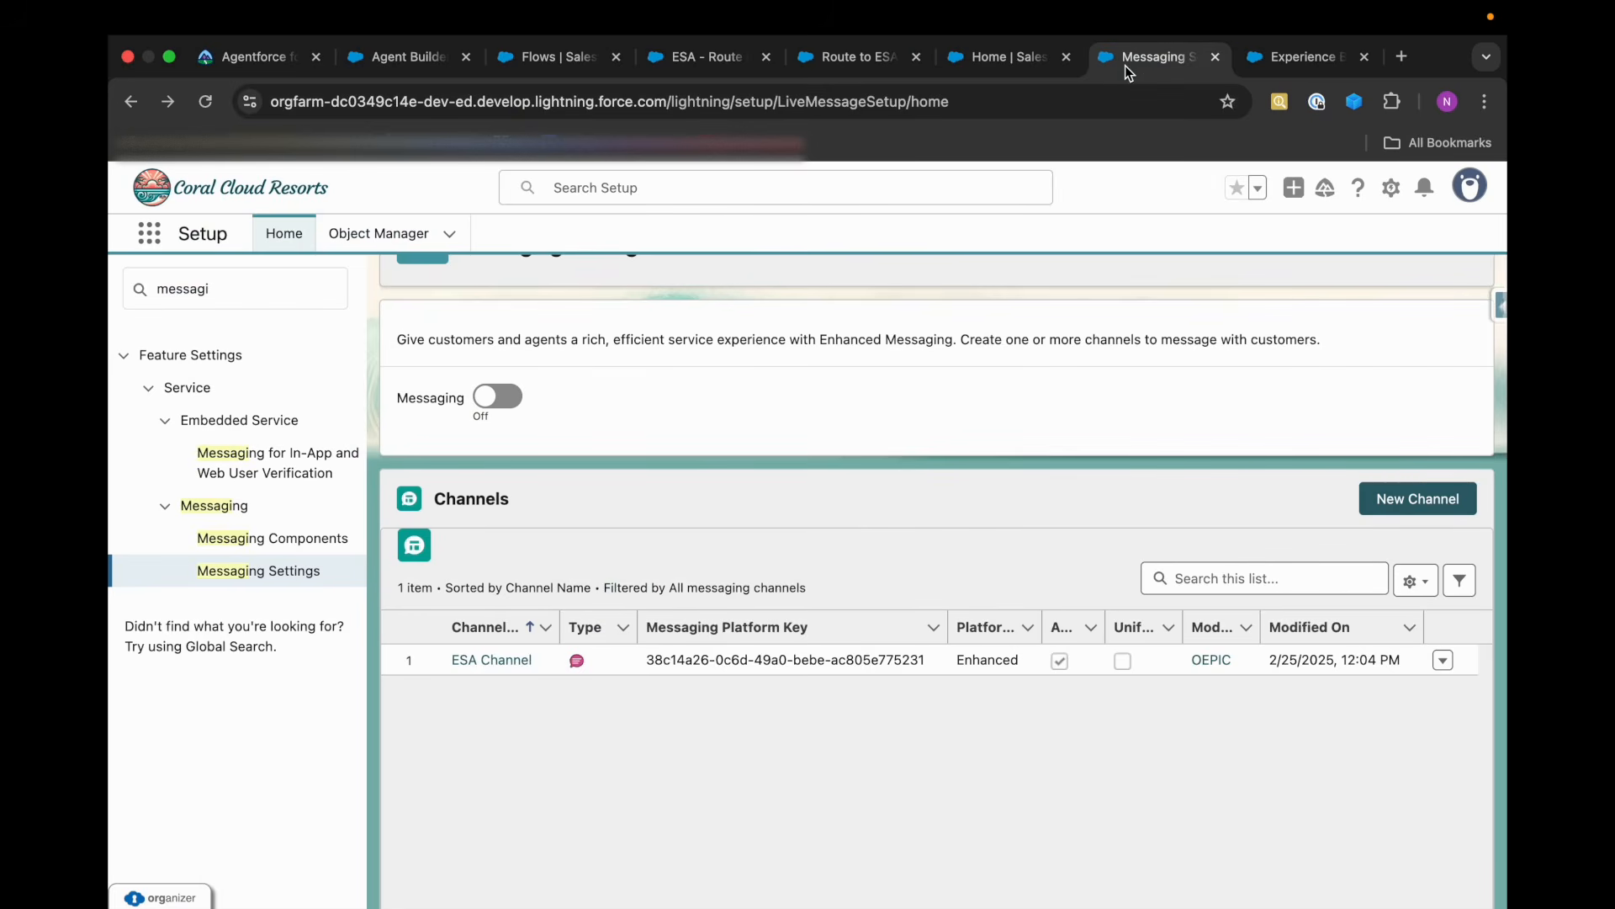
{"action": "left_click", "coordinate": [1262, 72]}
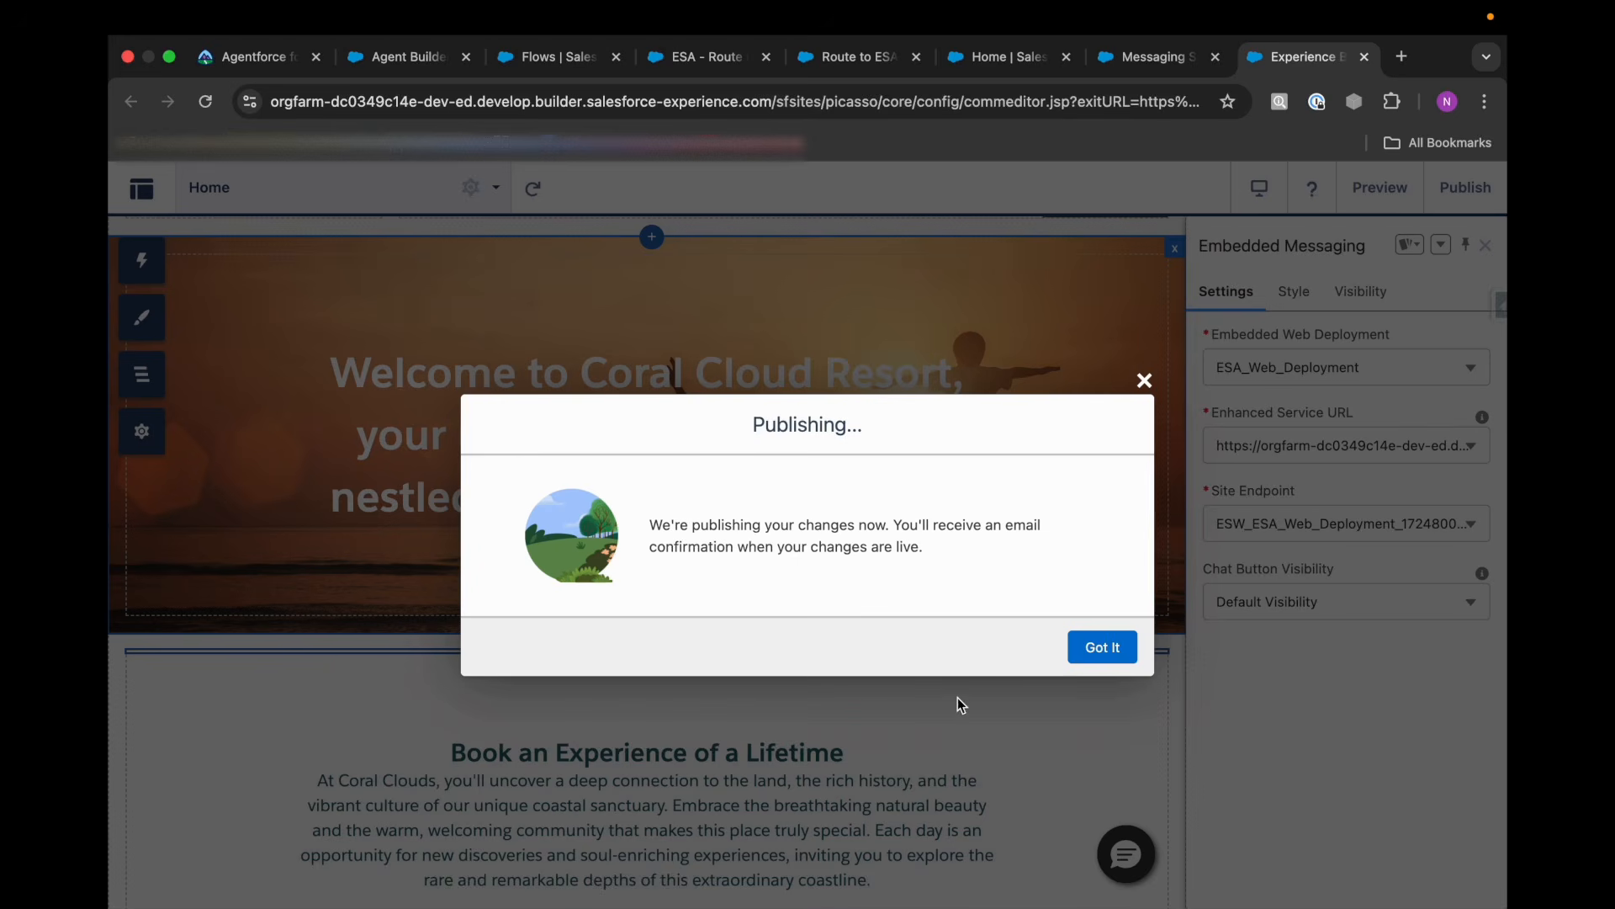
{"action": "left_click", "coordinate": [1105, 654]}
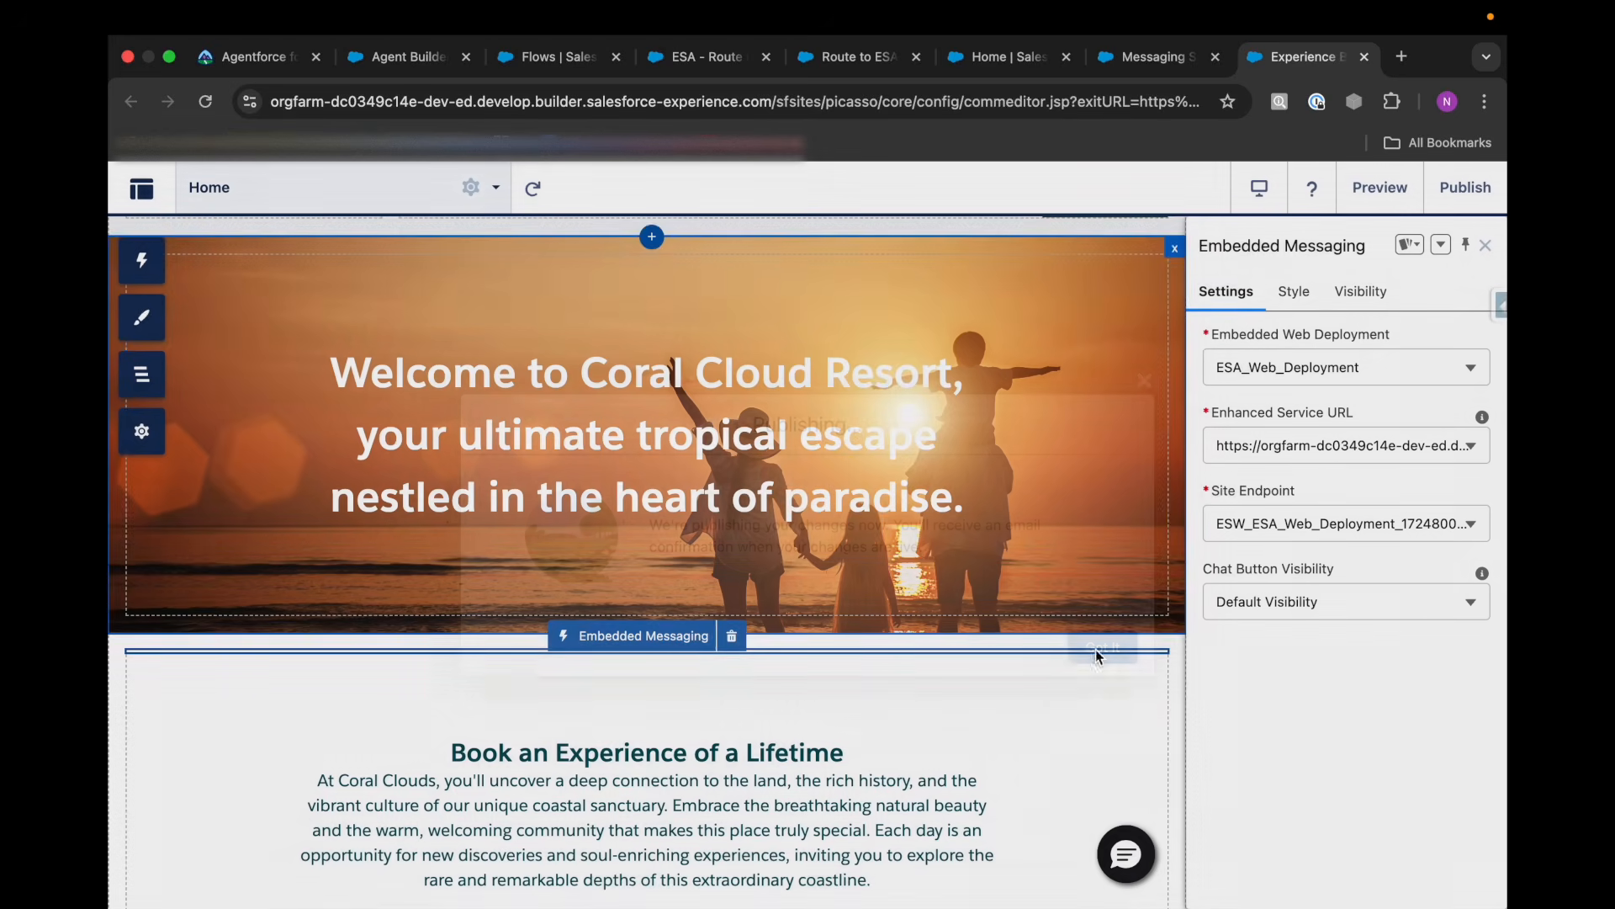
{"action": "left_click", "coordinate": [141, 186]}
{"action": "left_click", "coordinate": [174, 254]}
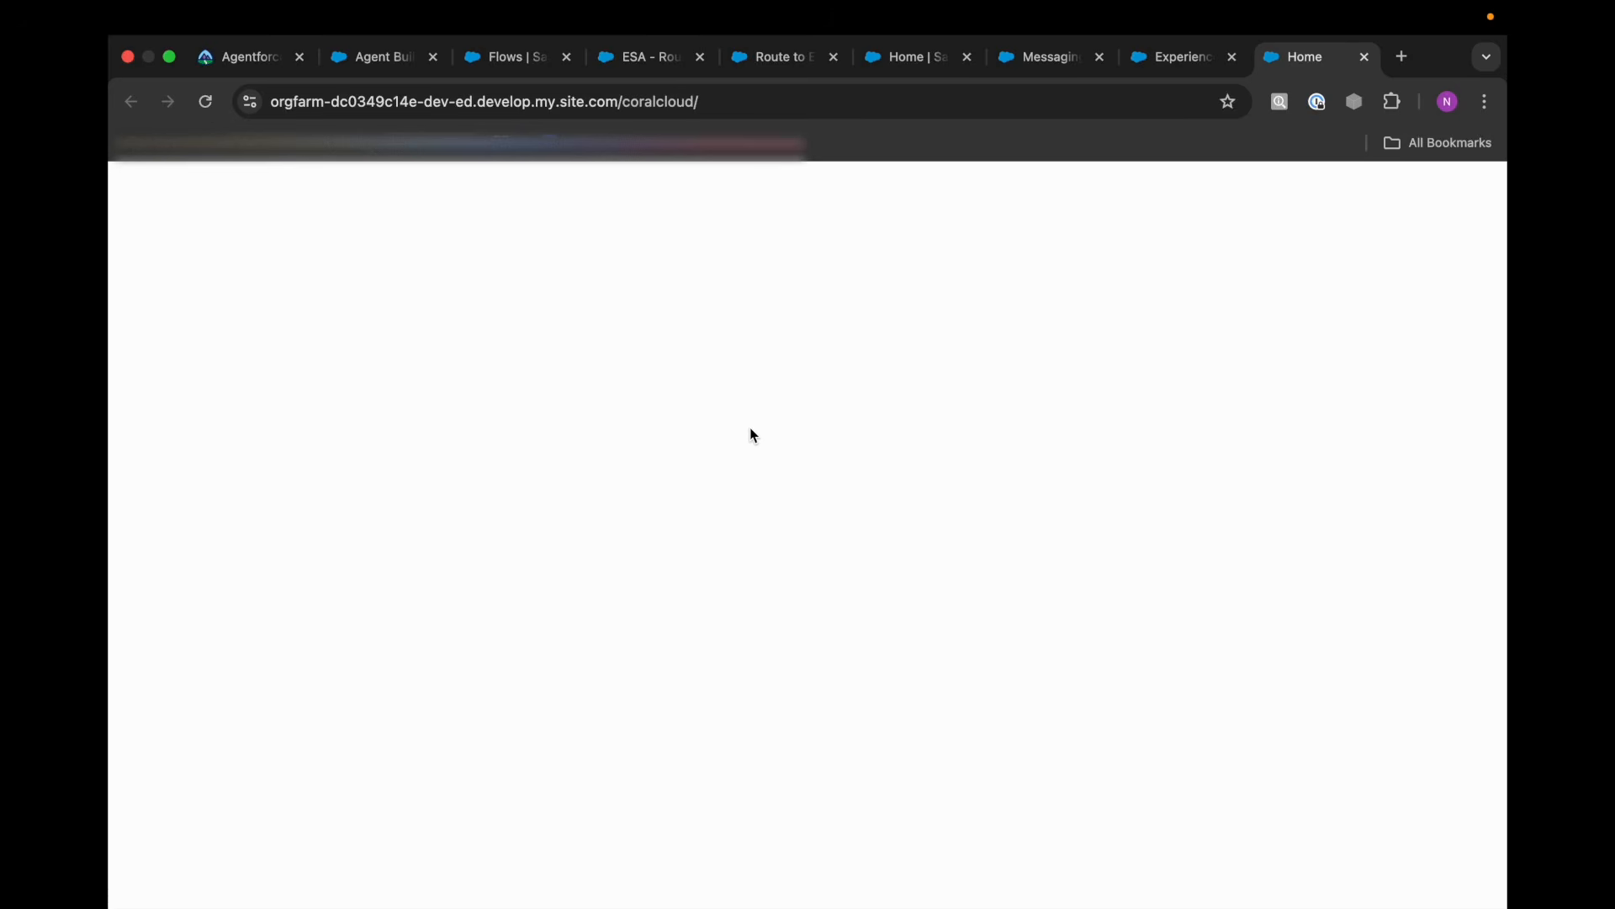
Reload the live coralcloud site, and preview the Home page in Experience Builder to try its messaging chat.
{"action": "left_click", "coordinate": [206, 101]}
{"action": "left_click", "coordinate": [1171, 58]}
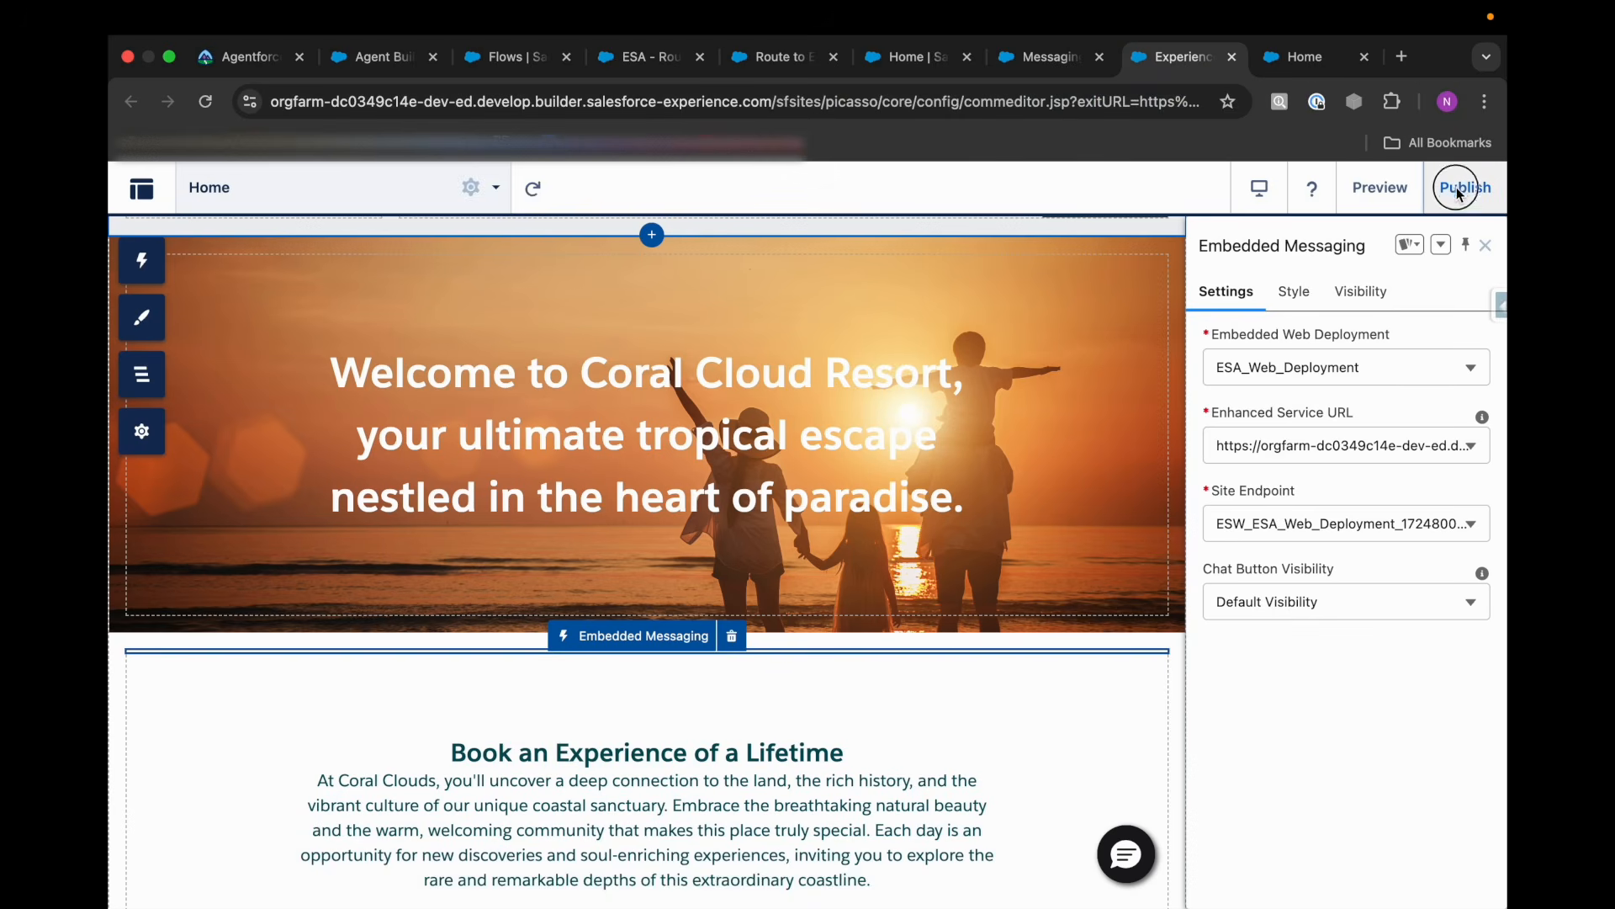
{"action": "left_click", "coordinate": [1380, 187]}
{"action": "scroll", "coordinate": [976, 648], "scroll_direction": "down", "scroll_amount": 10}
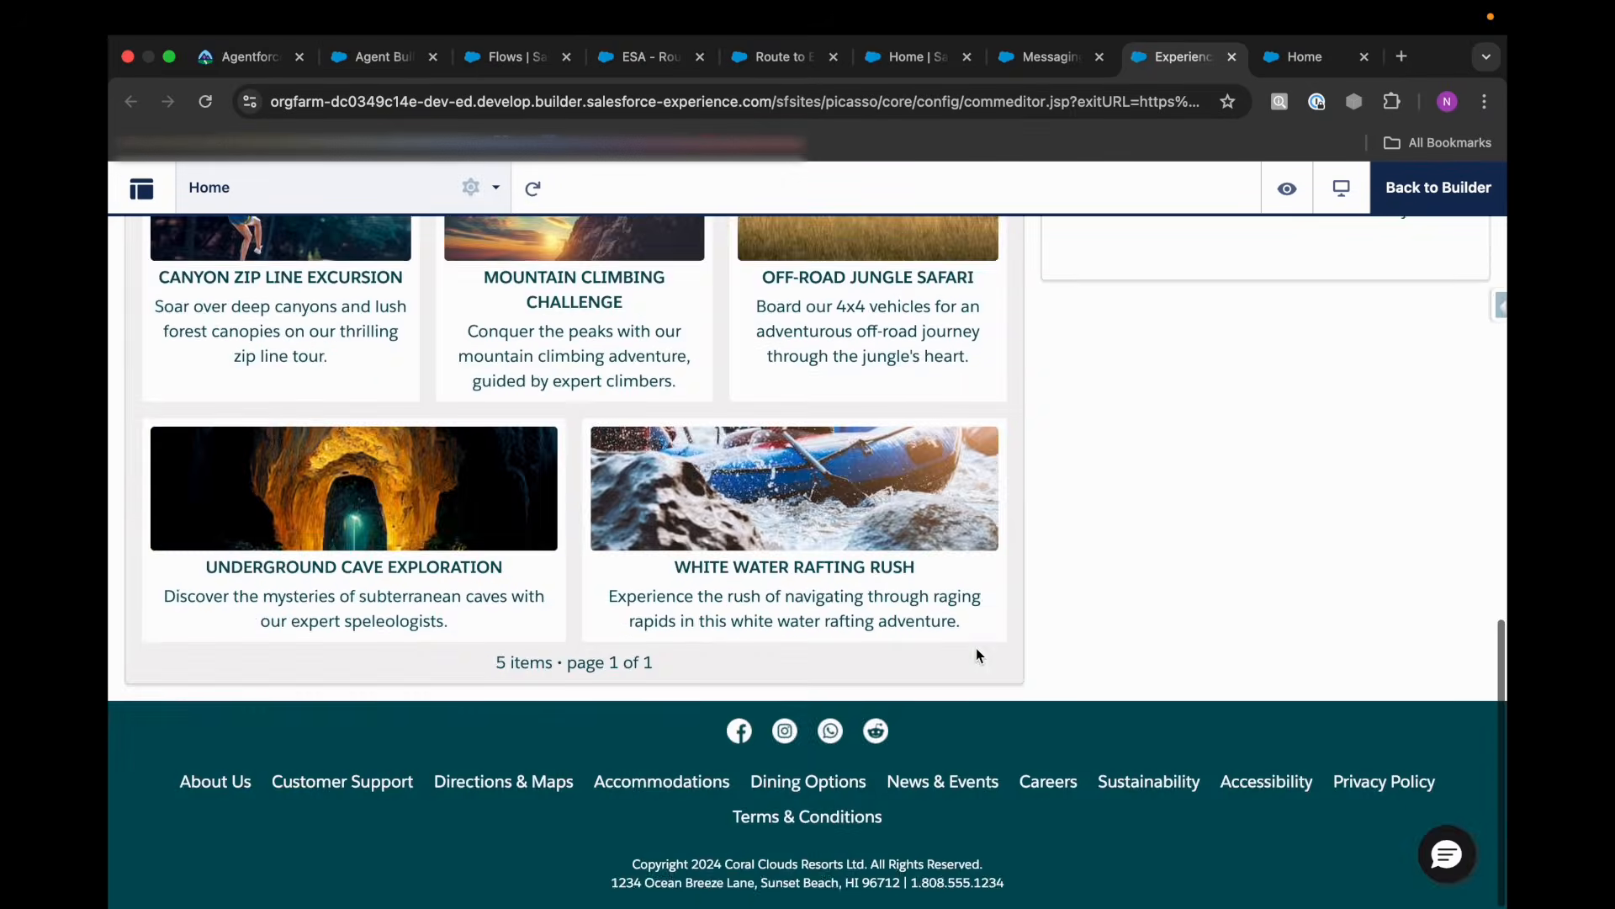
{"action": "scroll", "coordinate": [976, 648], "scroll_direction": "up", "scroll_amount": 12}
{"action": "left_click", "coordinate": [1444, 865]}
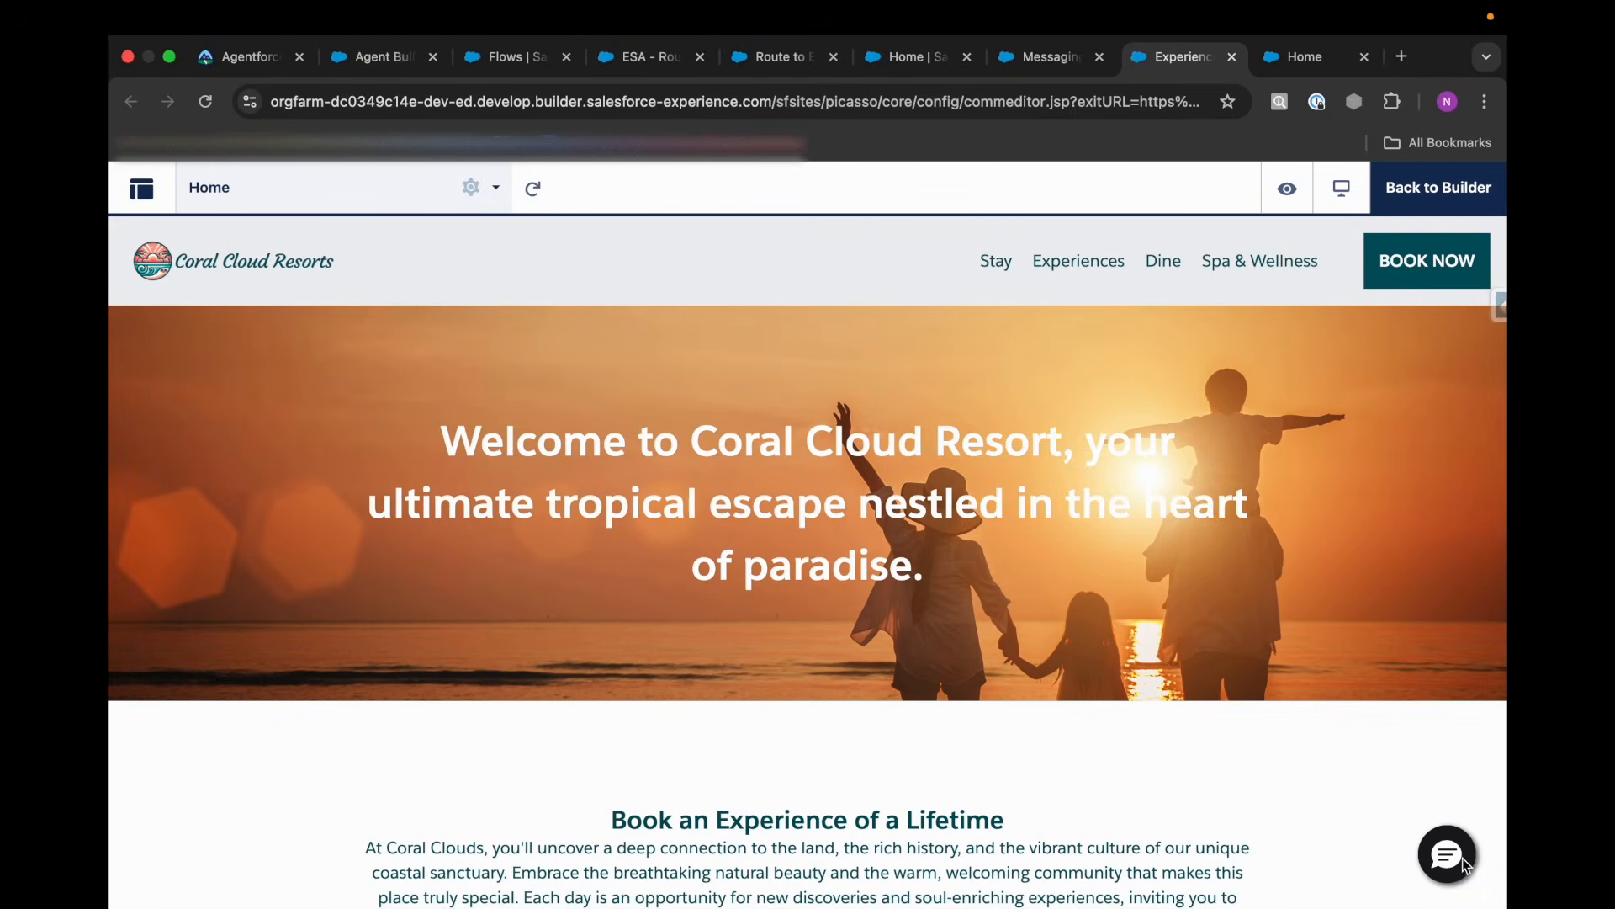
{"action": "scroll", "coordinate": [1449, 579], "scroll_direction": "down", "scroll_amount": 6}
Close the live coralcloud site and return to the Agentforce for Service superbadge on Trailhead.
{"action": "left_click", "coordinate": [1326, 70]}
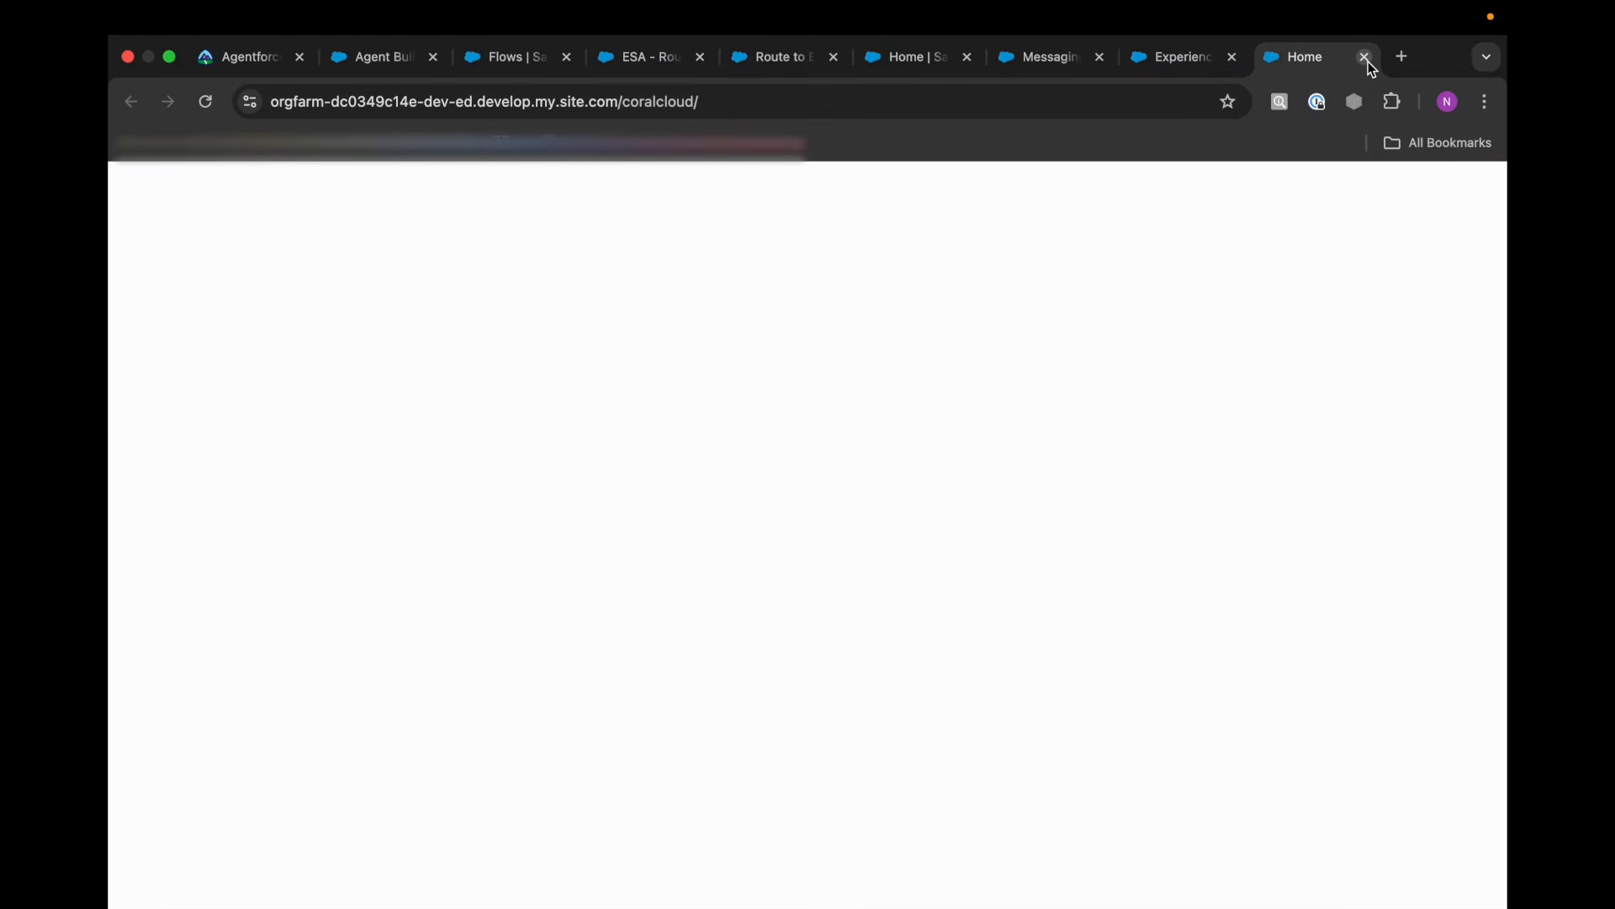
{"action": "left_click", "coordinate": [1365, 57]}
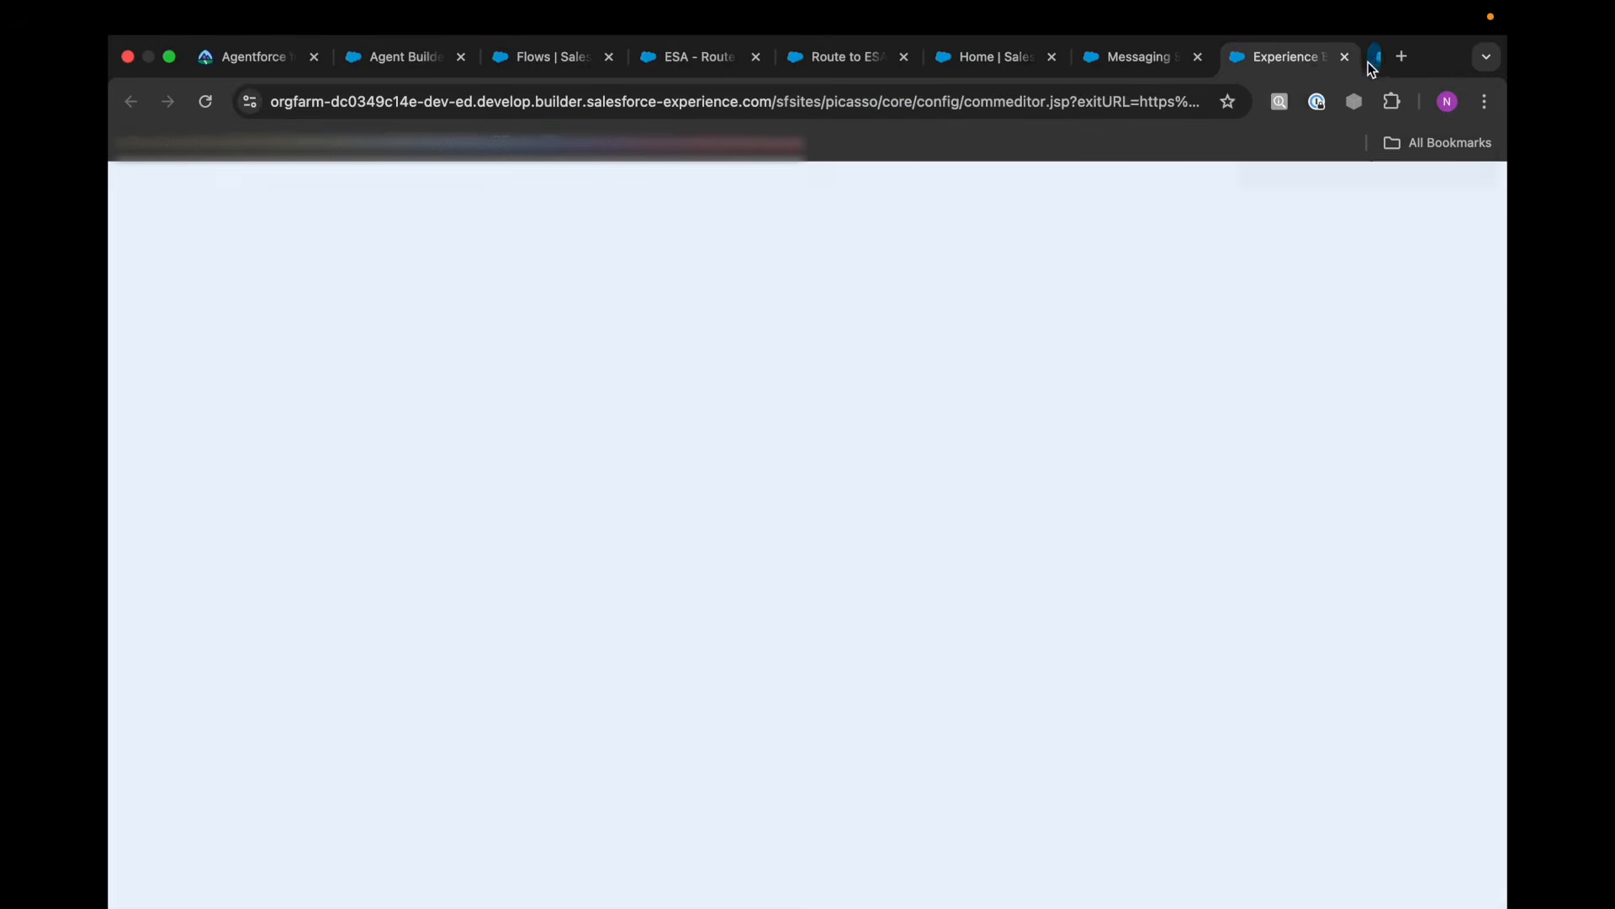
{"action": "scroll", "coordinate": [1009, 620], "scroll_direction": "up", "scroll_amount": 3}
{"action": "scroll", "coordinate": [1008, 620], "scroll_direction": "up", "scroll_amount": 4}
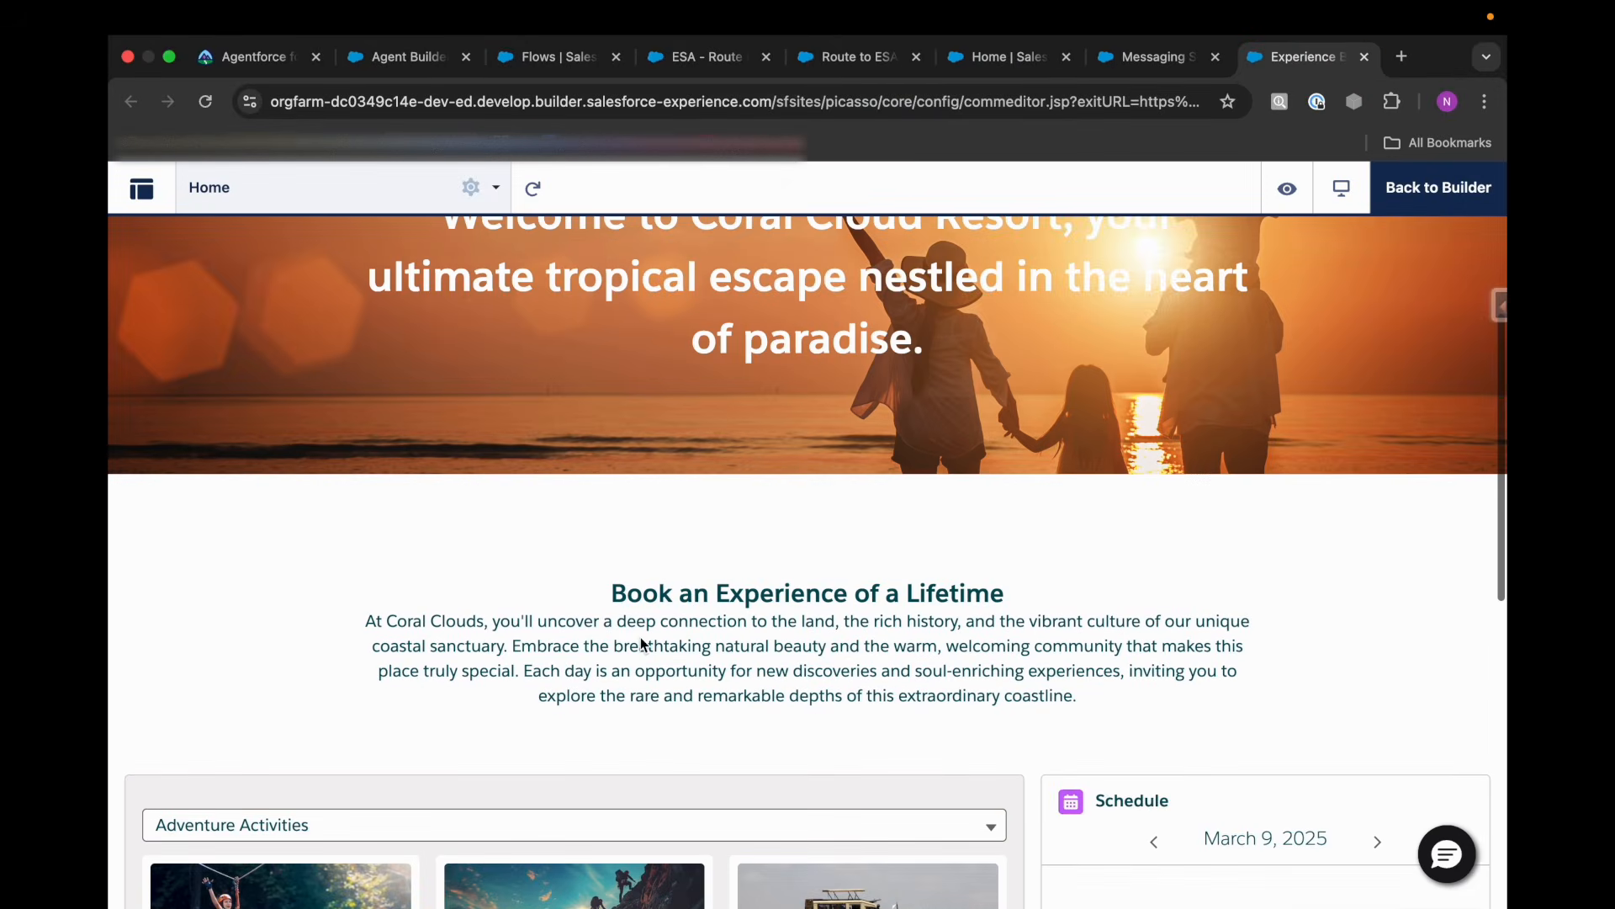
{"action": "left_click", "coordinate": [252, 61]}
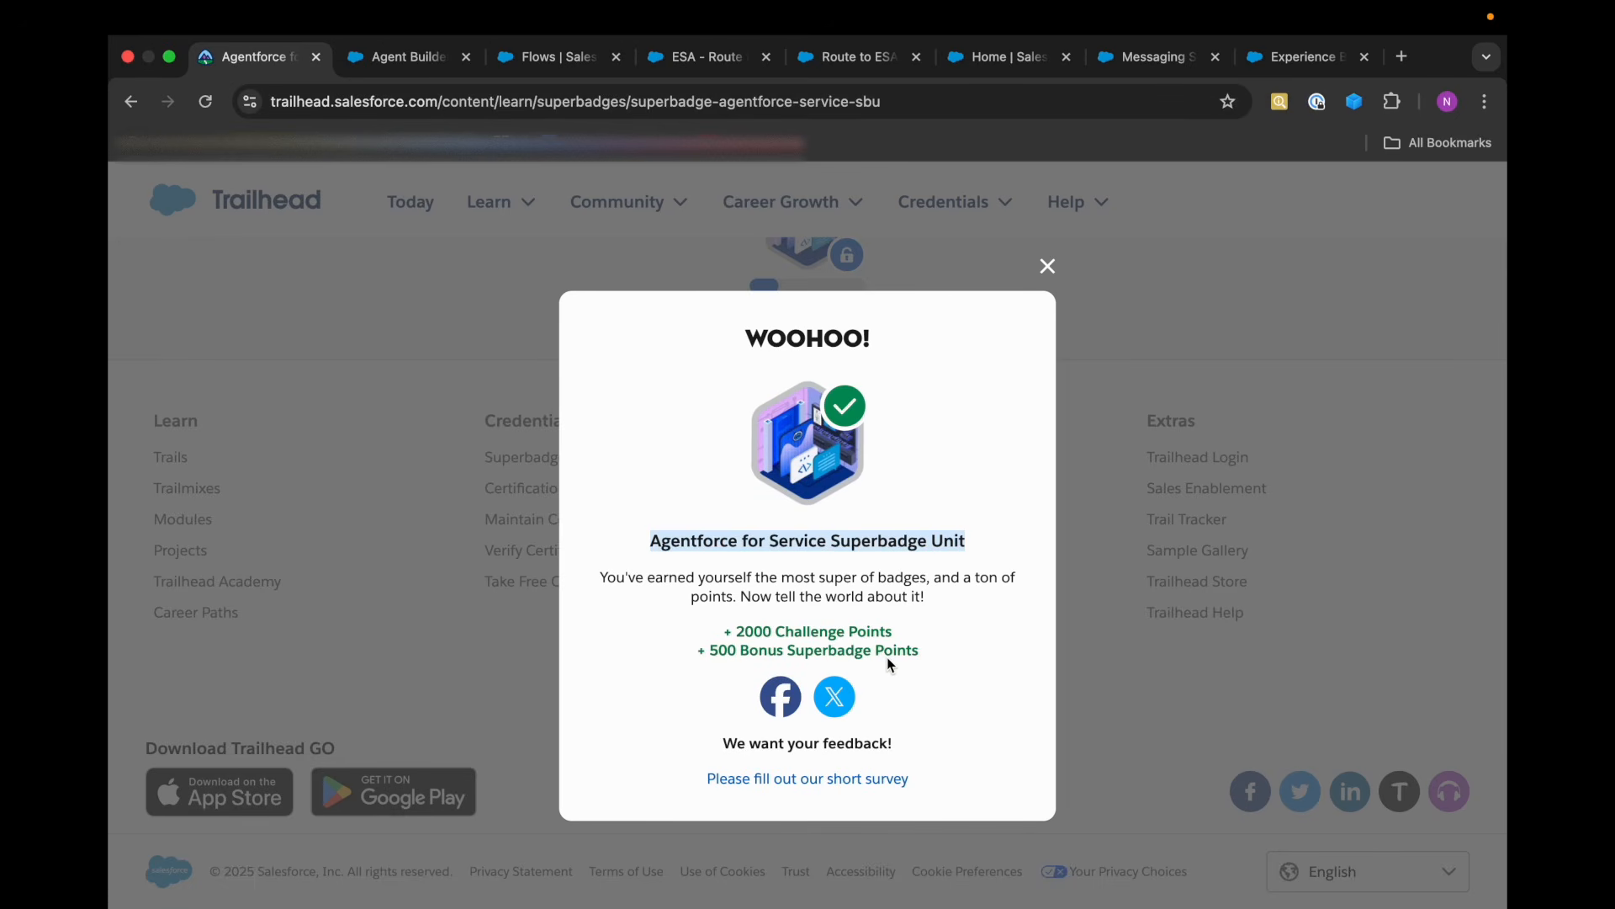